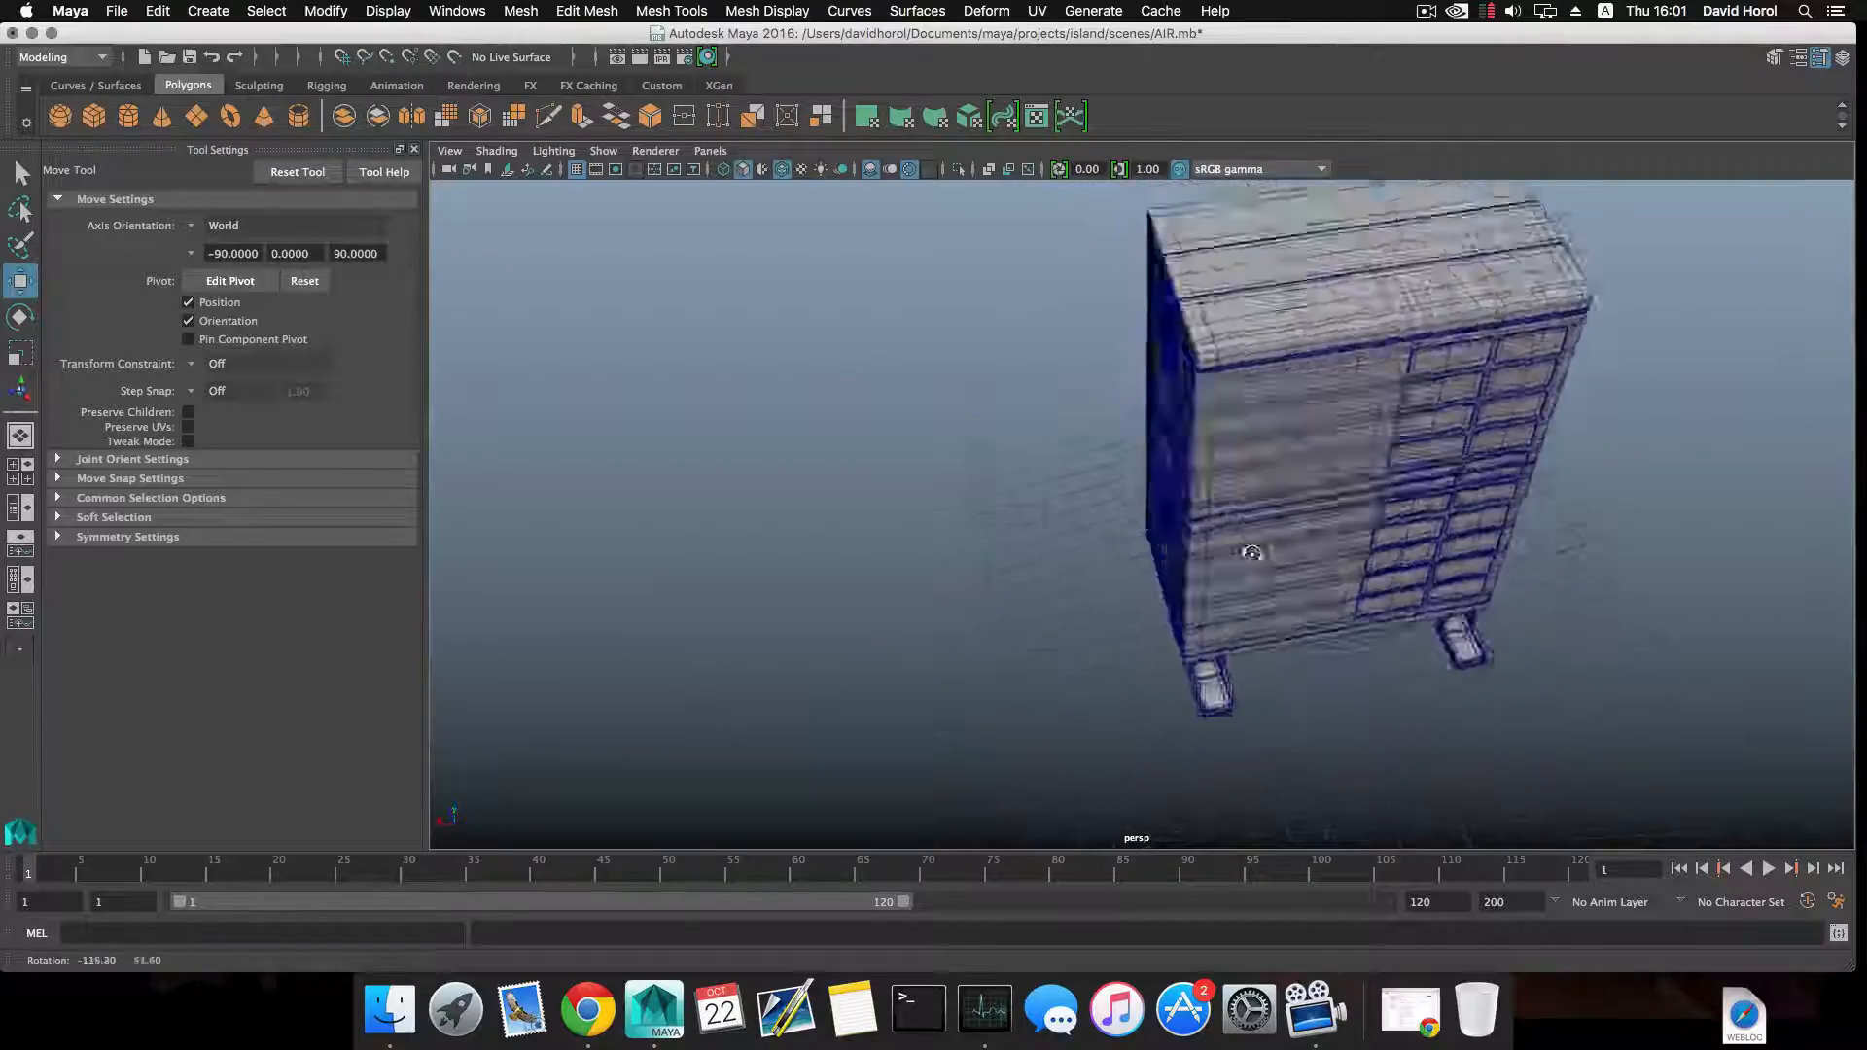
Examine the air conditioner's side handle recess, back grille panel and feet from several angles.
{"action": "right_click_drag", "start_coordinate": [1041, 516], "coordinate": [1099, 525], "text": "alt"}
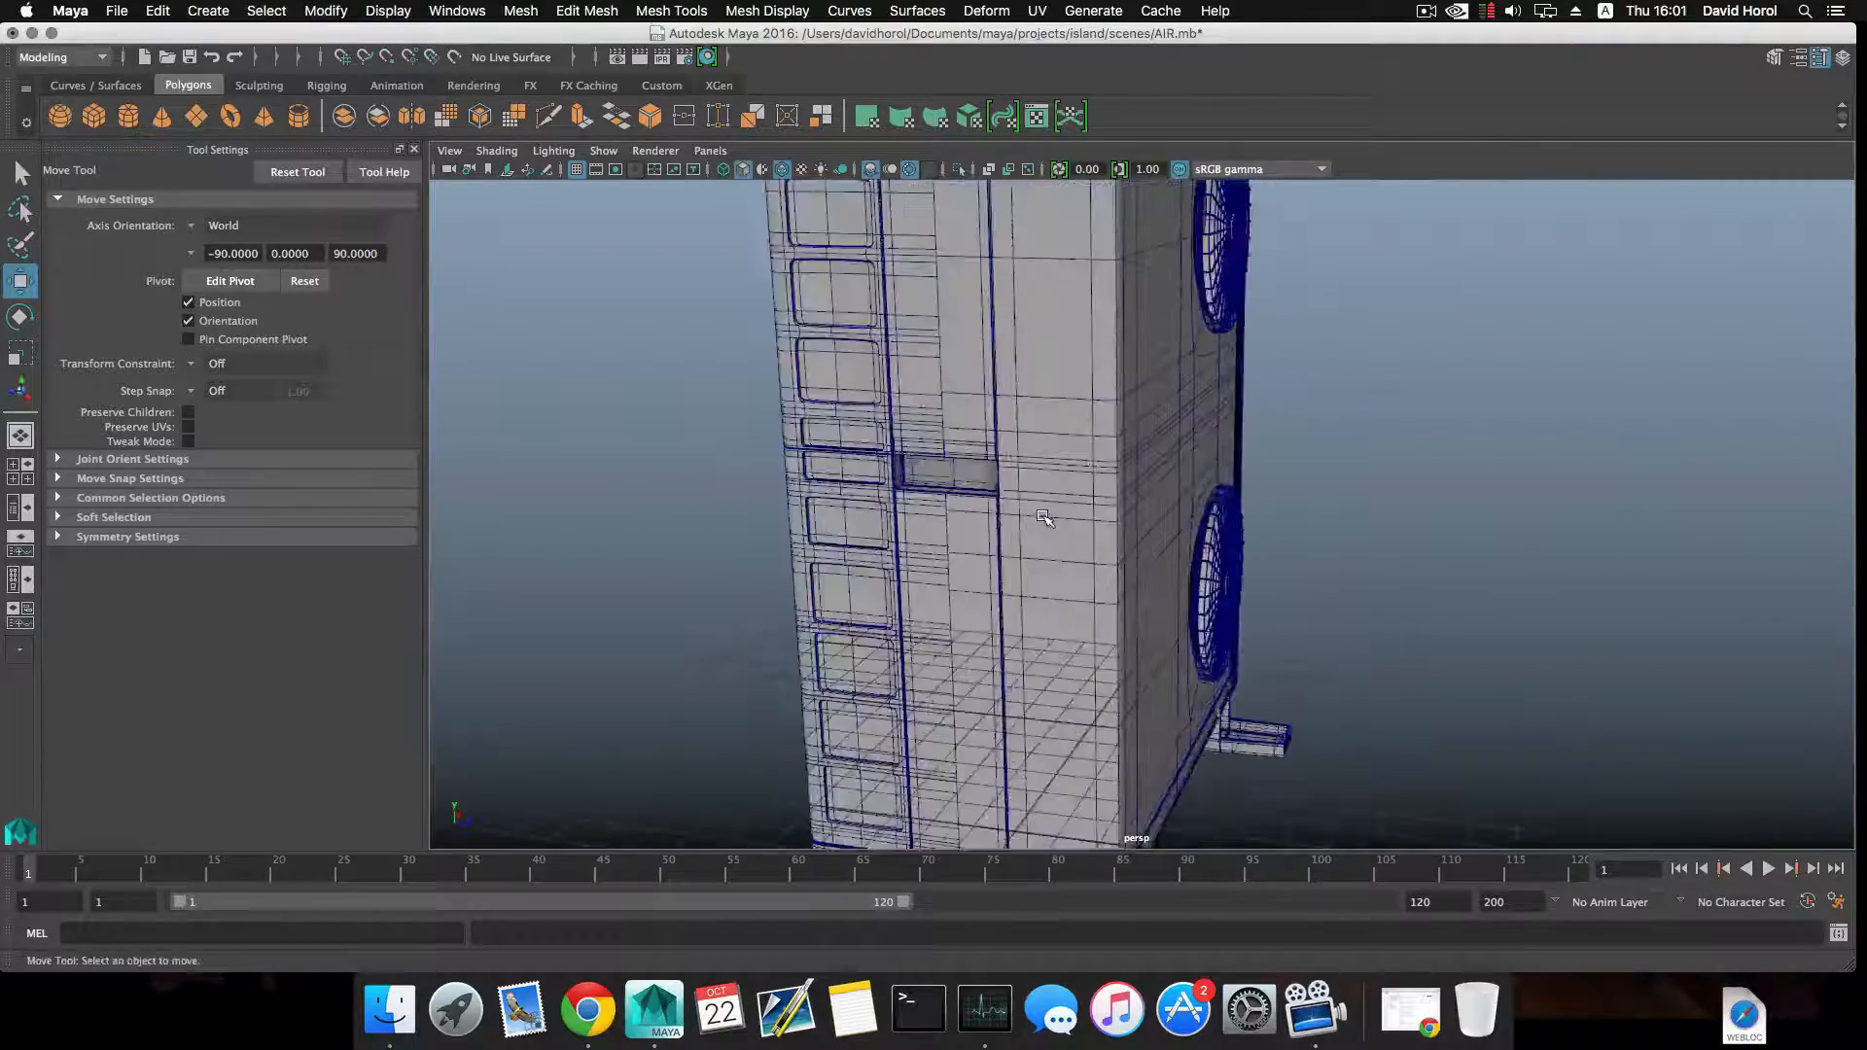
{"action": "middle_click_drag", "start_coordinate": [1006, 491], "coordinate": [1087, 509], "text": "alt"}
{"action": "right_click_drag", "start_coordinate": [1087, 509], "coordinate": [1182, 536], "text": "alt"}
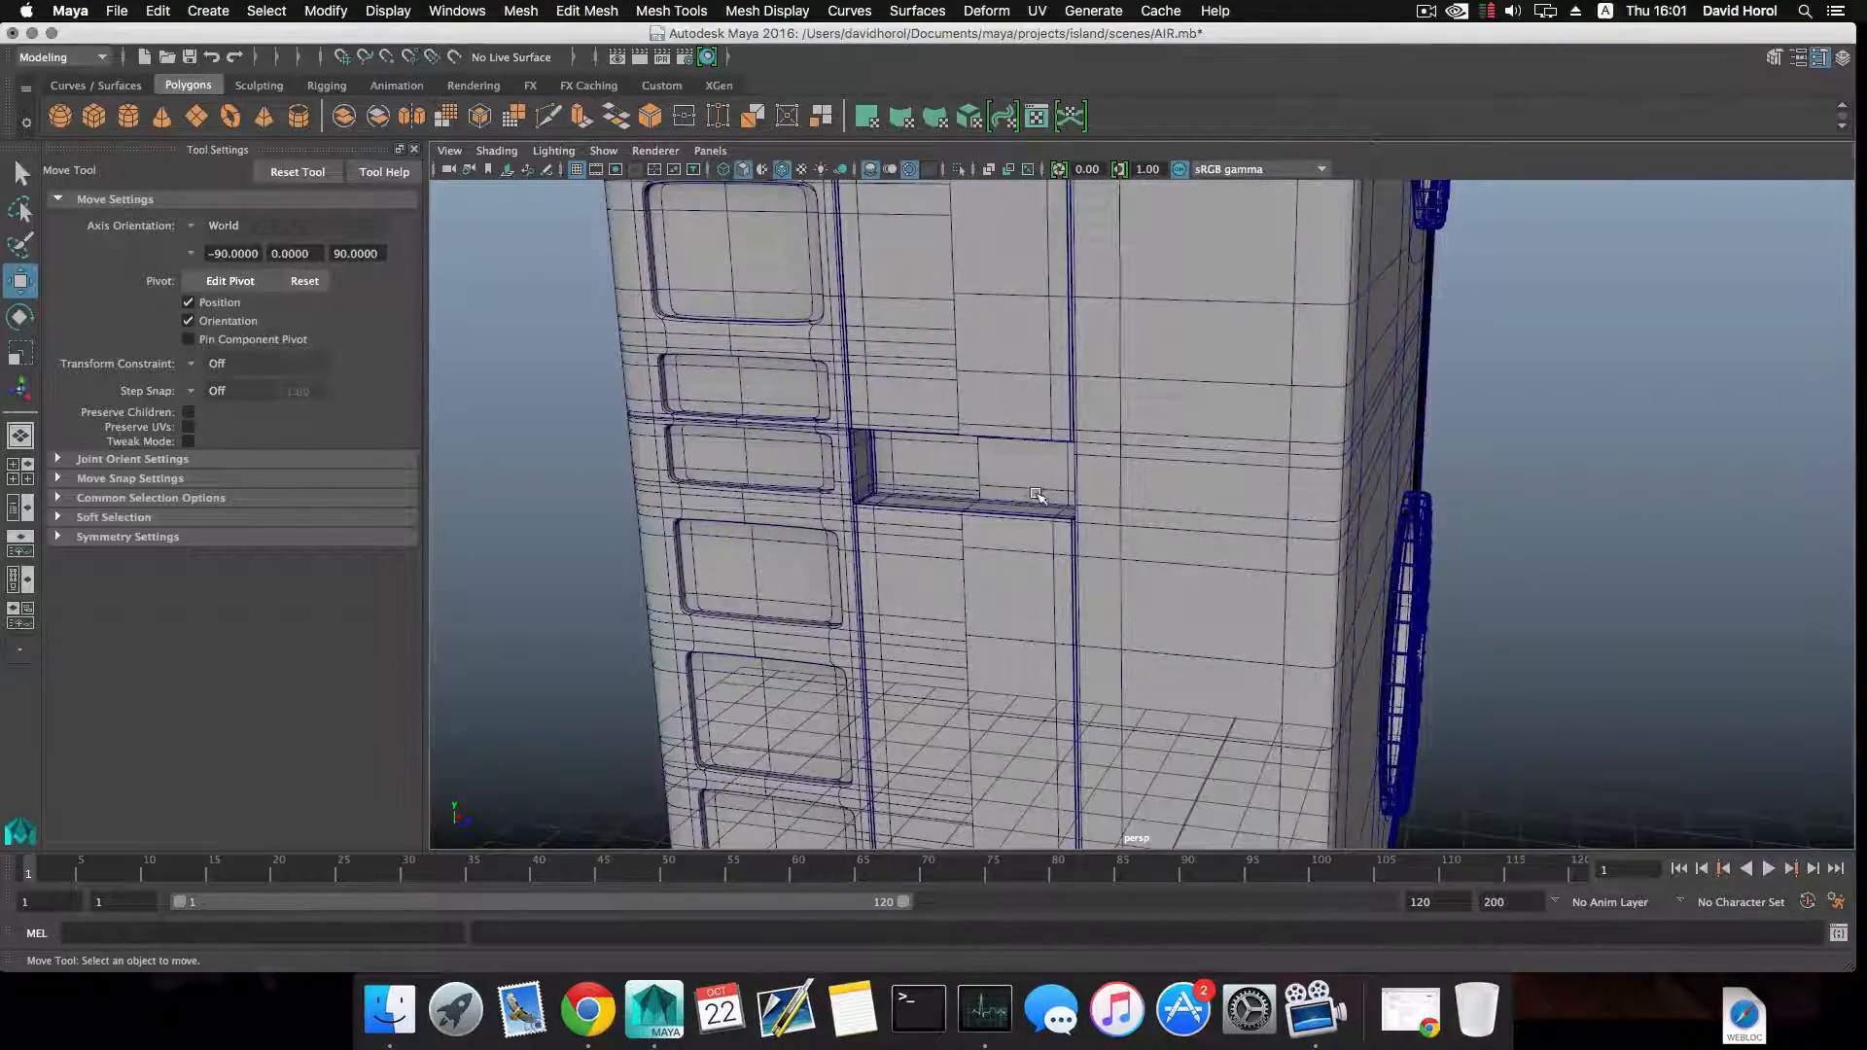
{"action": "left_click_drag", "start_coordinate": [1038, 496], "coordinate": [1024, 496], "text": "alt"}
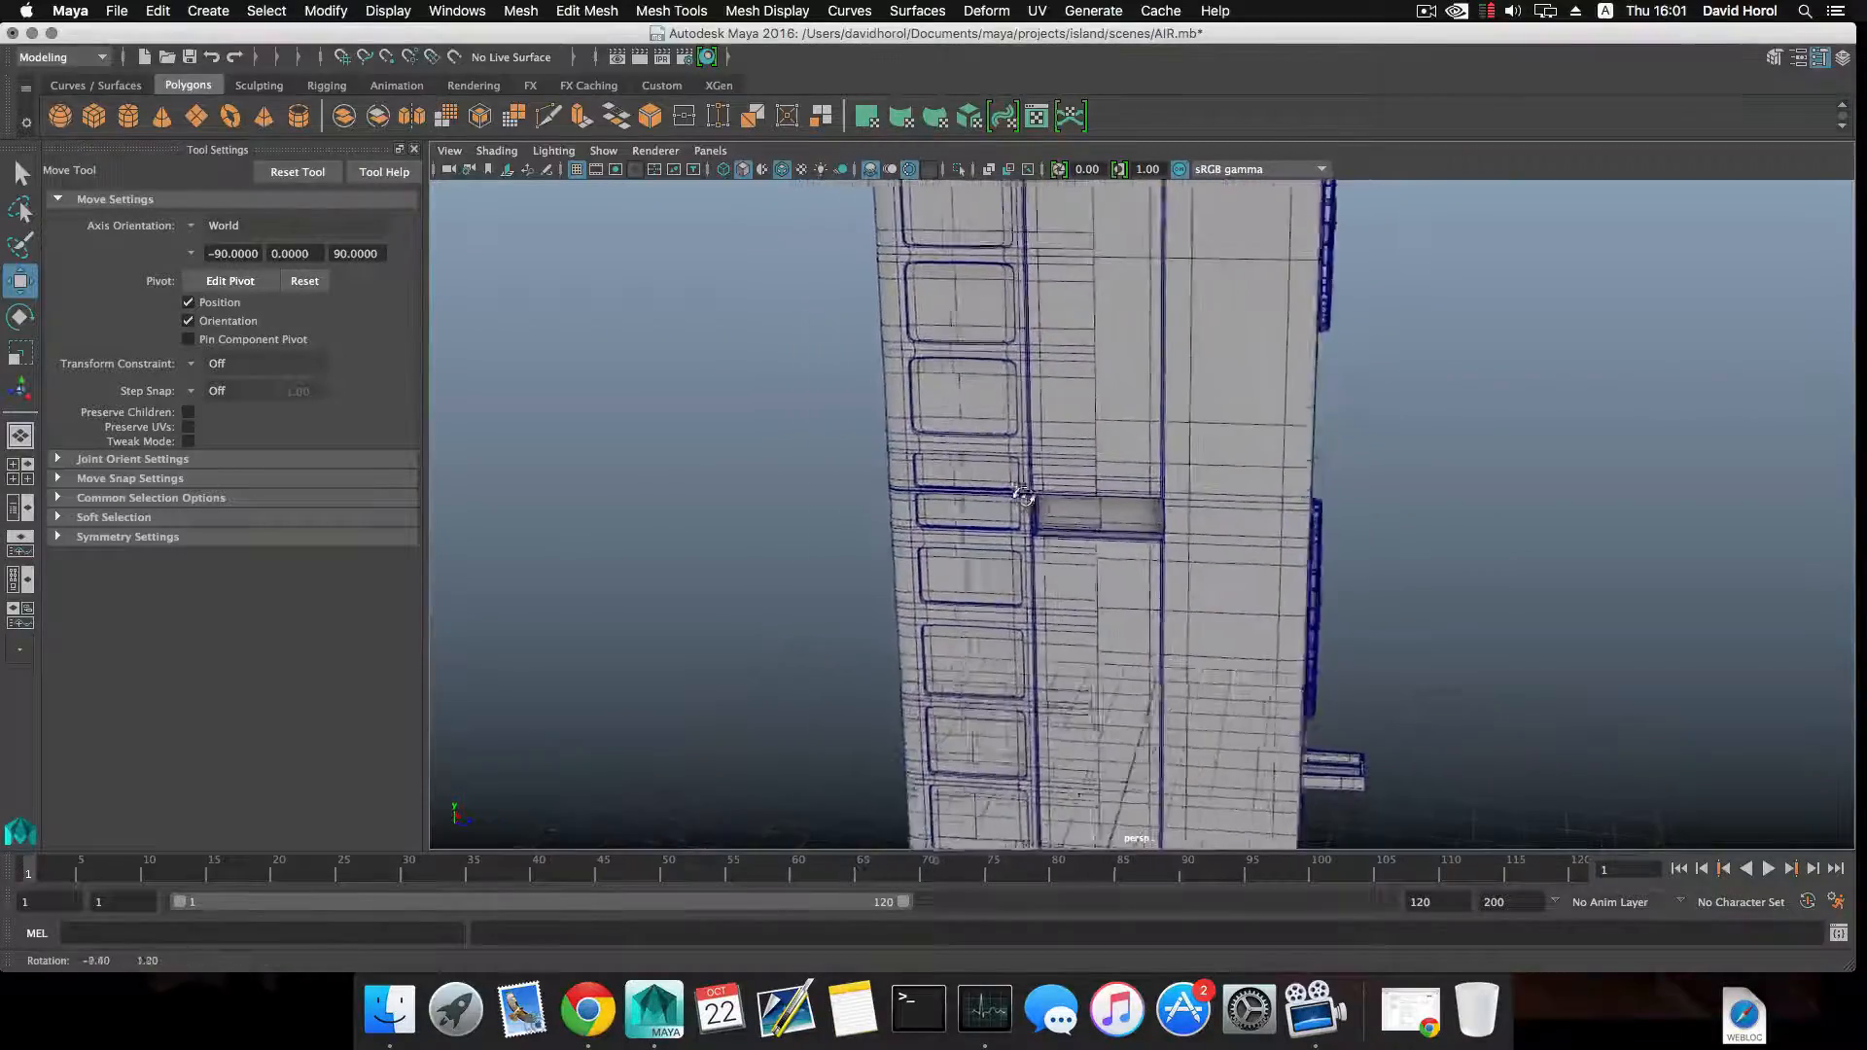
{"action": "right_click_drag", "start_coordinate": [1024, 496], "coordinate": [1300, 525], "text": "alt"}
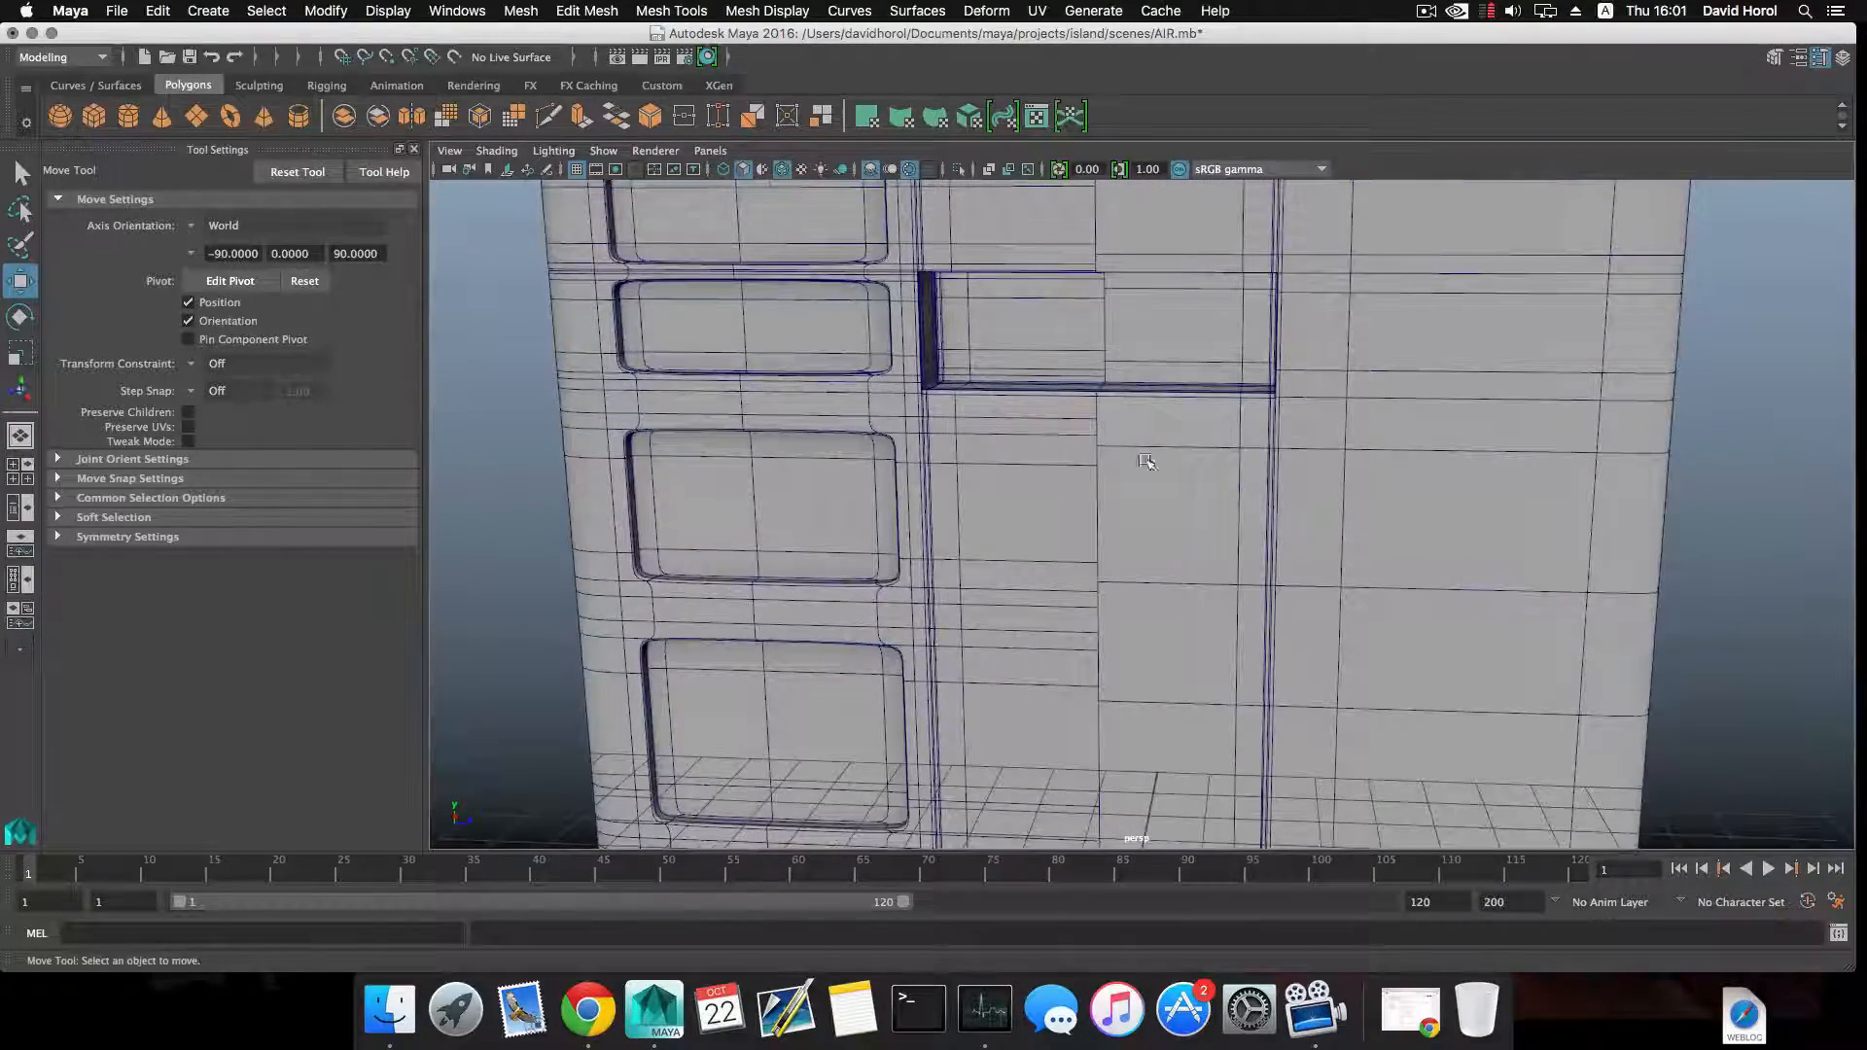
{"action": "left_click_drag", "start_coordinate": [1148, 461], "coordinate": [1041, 417], "text": "alt"}
{"action": "left_click", "coordinate": [988, 421]}
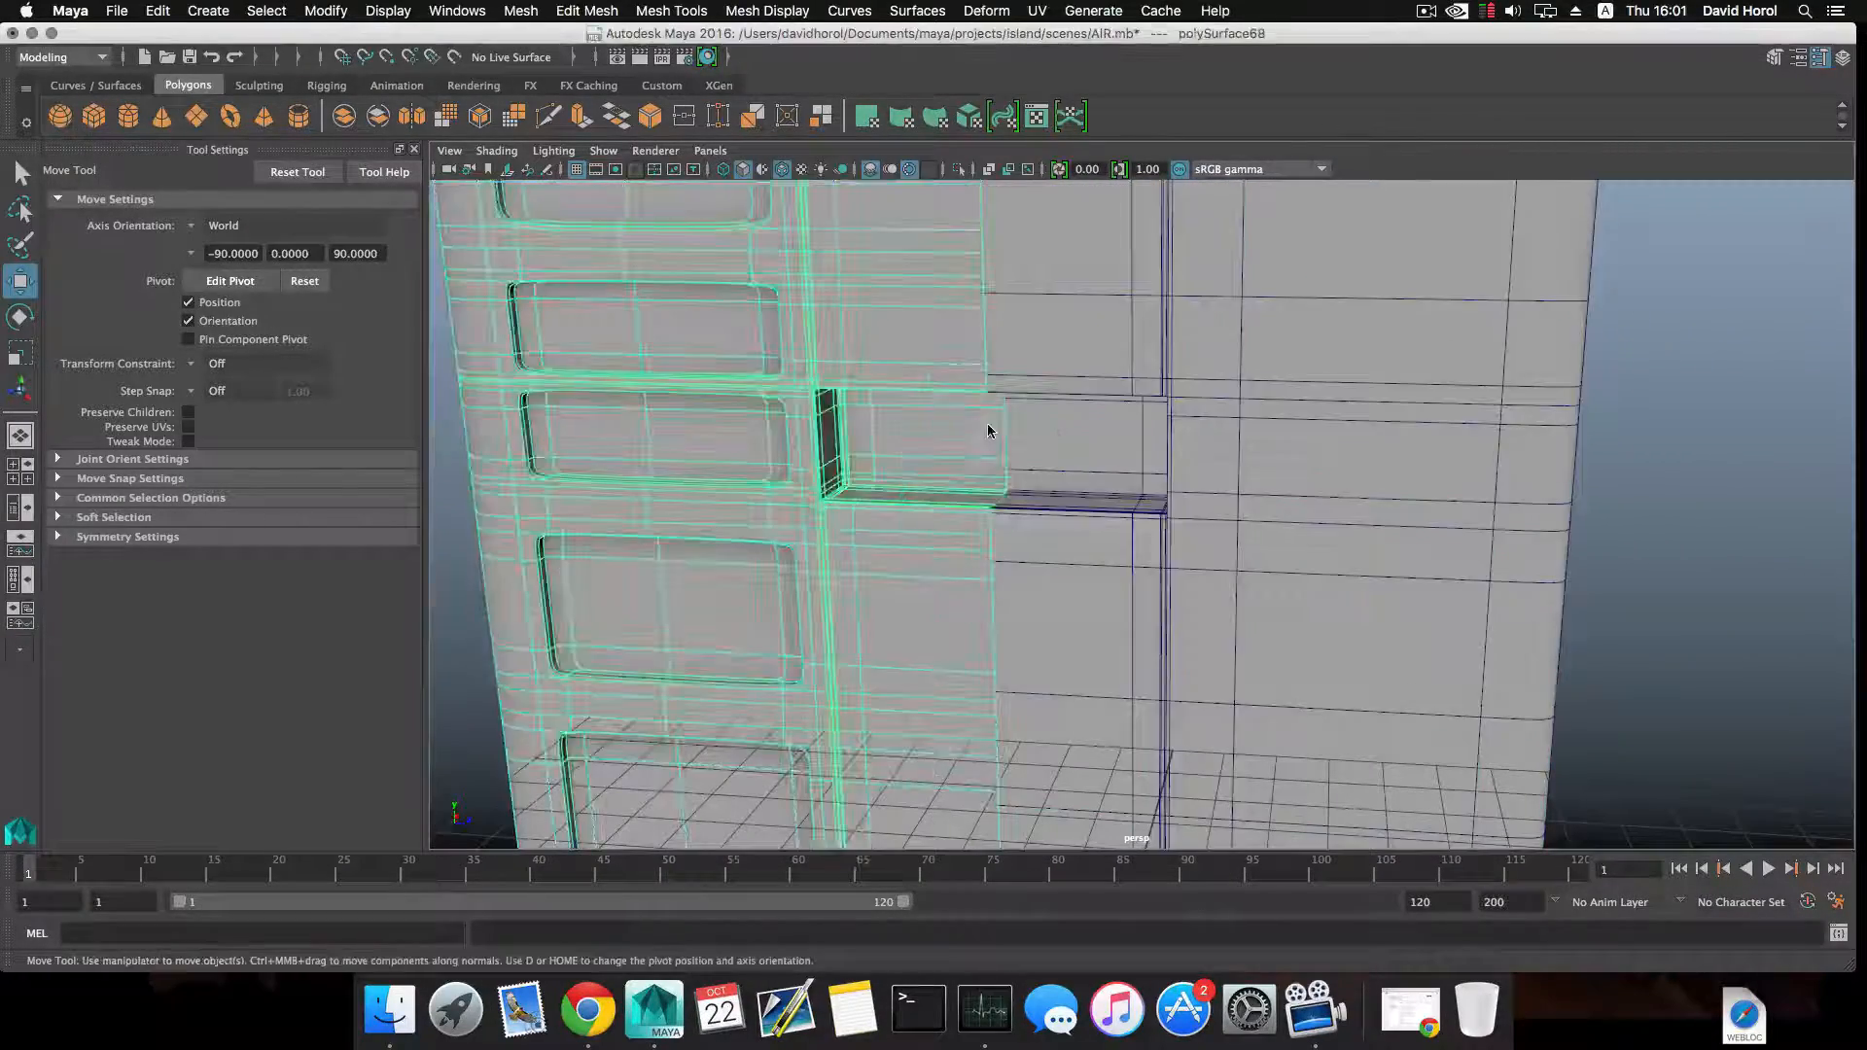
{"action": "key", "text": "super+d"}
{"action": "right_click_drag", "start_coordinate": [1089, 438], "coordinate": [1012, 447], "text": "alt"}
{"action": "left_click_drag", "start_coordinate": [1118, 477], "coordinate": [1105, 479], "text": "alt"}
{"action": "right_click_drag", "start_coordinate": [1104, 479], "coordinate": [973, 498], "text": "alt"}
{"action": "left_click", "coordinate": [833, 476]}
{"action": "left_click_drag", "start_coordinate": [846, 486], "coordinate": [1235, 533], "text": "alt"}
{"action": "middle_click_drag", "start_coordinate": [1235, 533], "coordinate": [1017, 489], "text": "alt"}
{"action": "left_click_drag", "start_coordinate": [1017, 490], "coordinate": [1052, 558], "text": "alt"}
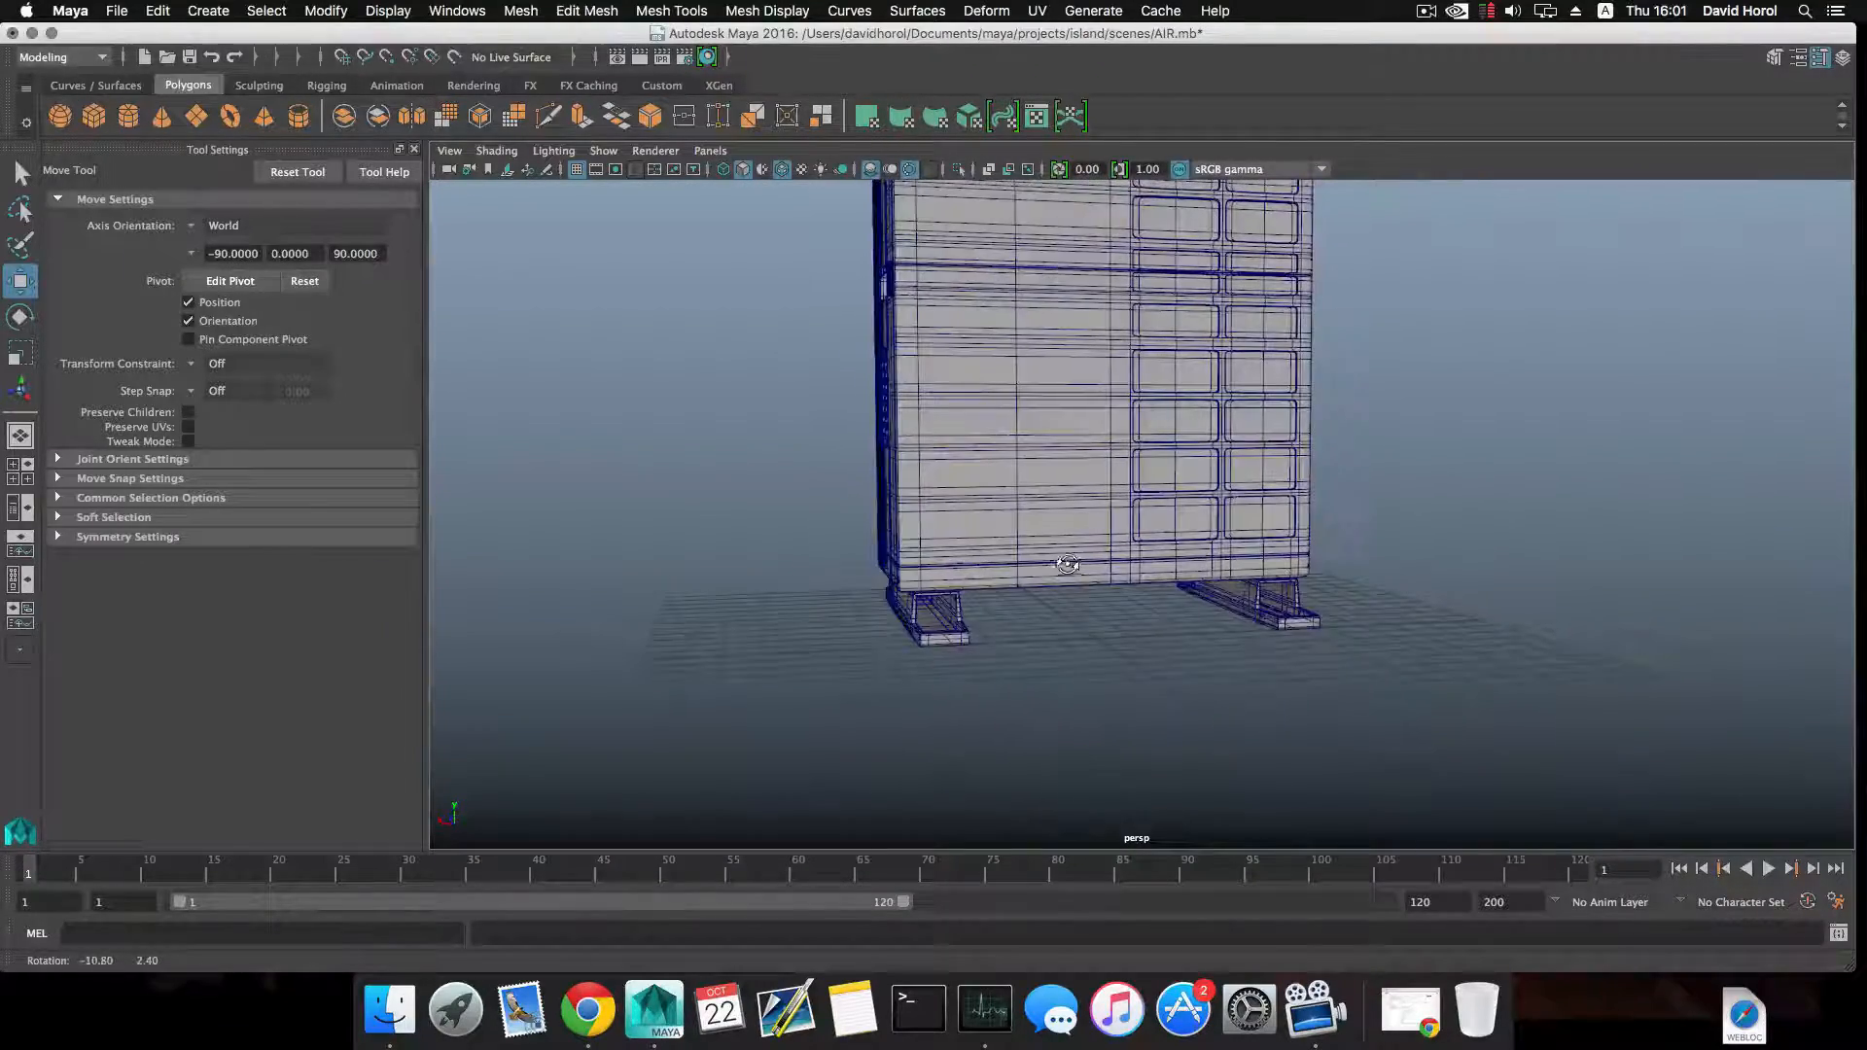
{"action": "mouse_move", "coordinate": [1046, 519]}
{"action": "left_mouse_down", "text": "alt"}
{"action": "mouse_move", "coordinate": [1222, 589]}
{"action": "mouse_move", "coordinate": [1171, 554]}
{"action": "mouse_move", "coordinate": [1142, 570]}
{"action": "mouse_move", "coordinate": [1044, 547]}
{"action": "left_mouse_up", "text": "alt"}
{"action": "right_click_drag", "start_coordinate": [1043, 548], "coordinate": [1119, 526], "text": "alt"}
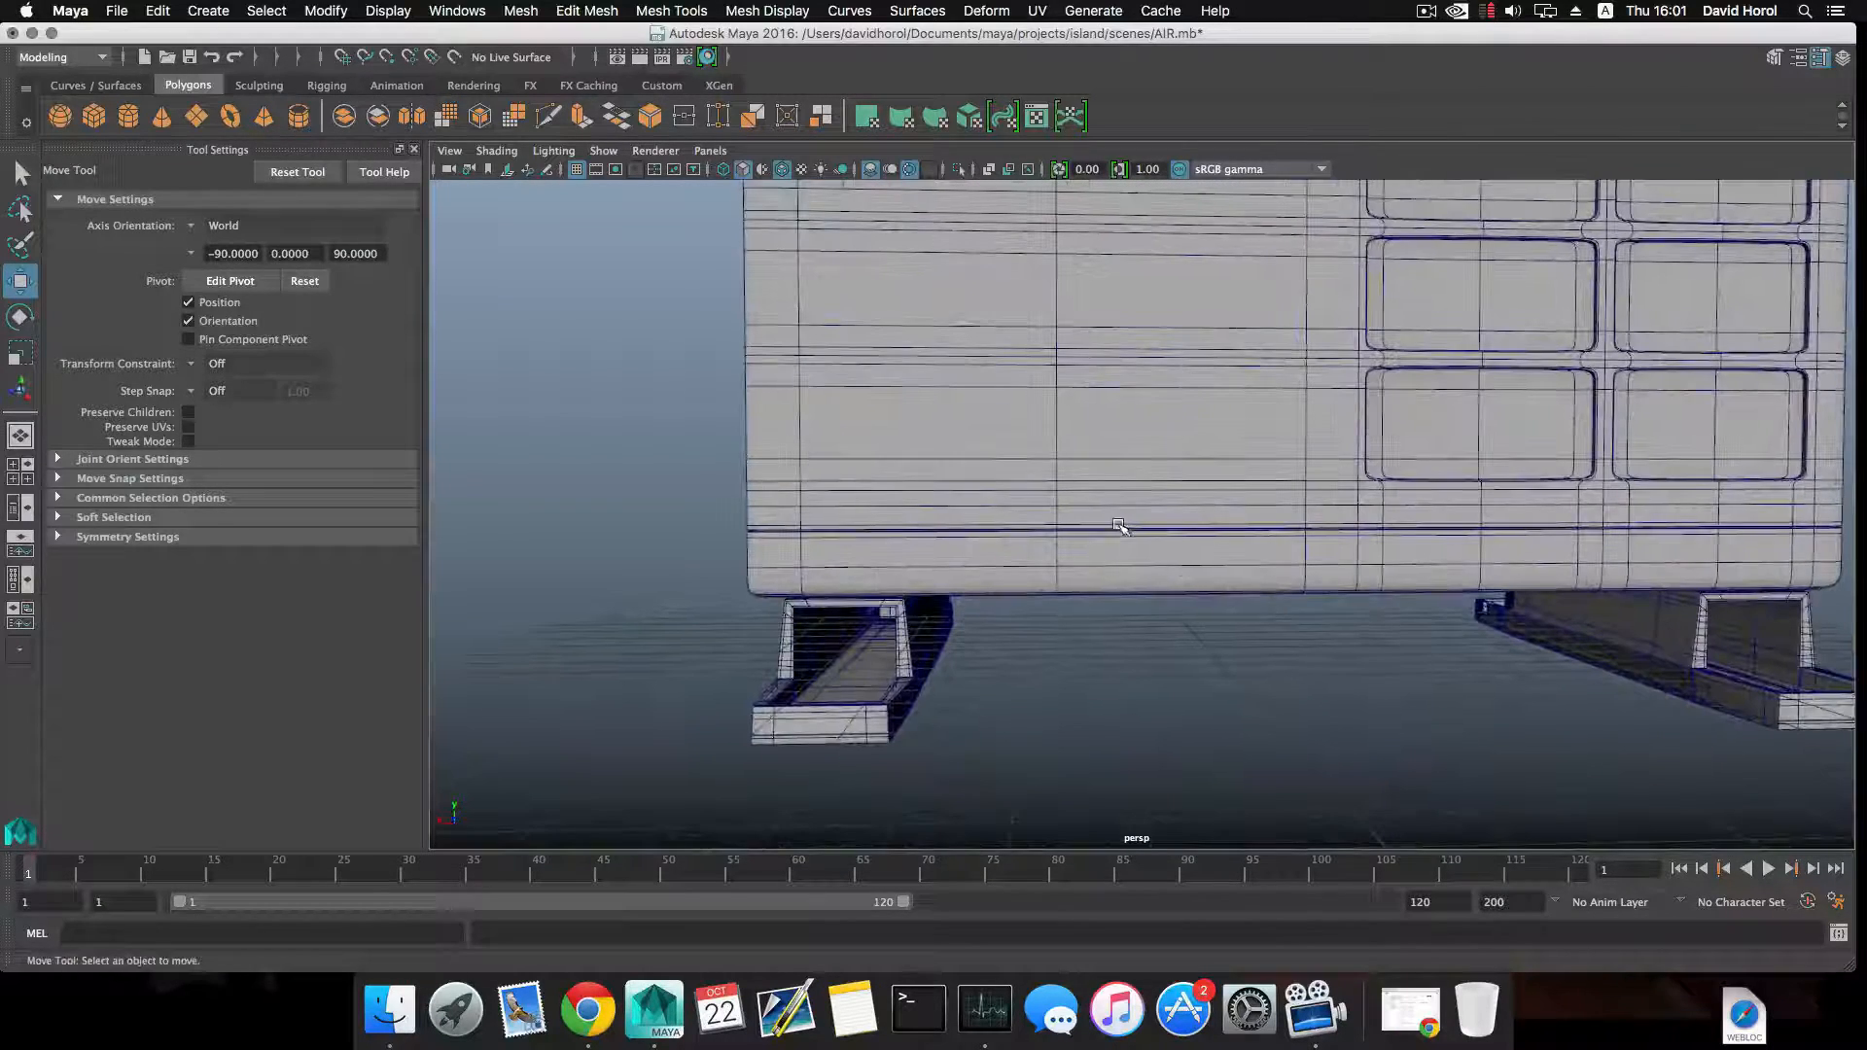
{"action": "middle_click_drag", "start_coordinate": [939, 447], "coordinate": [983, 500], "text": "alt"}
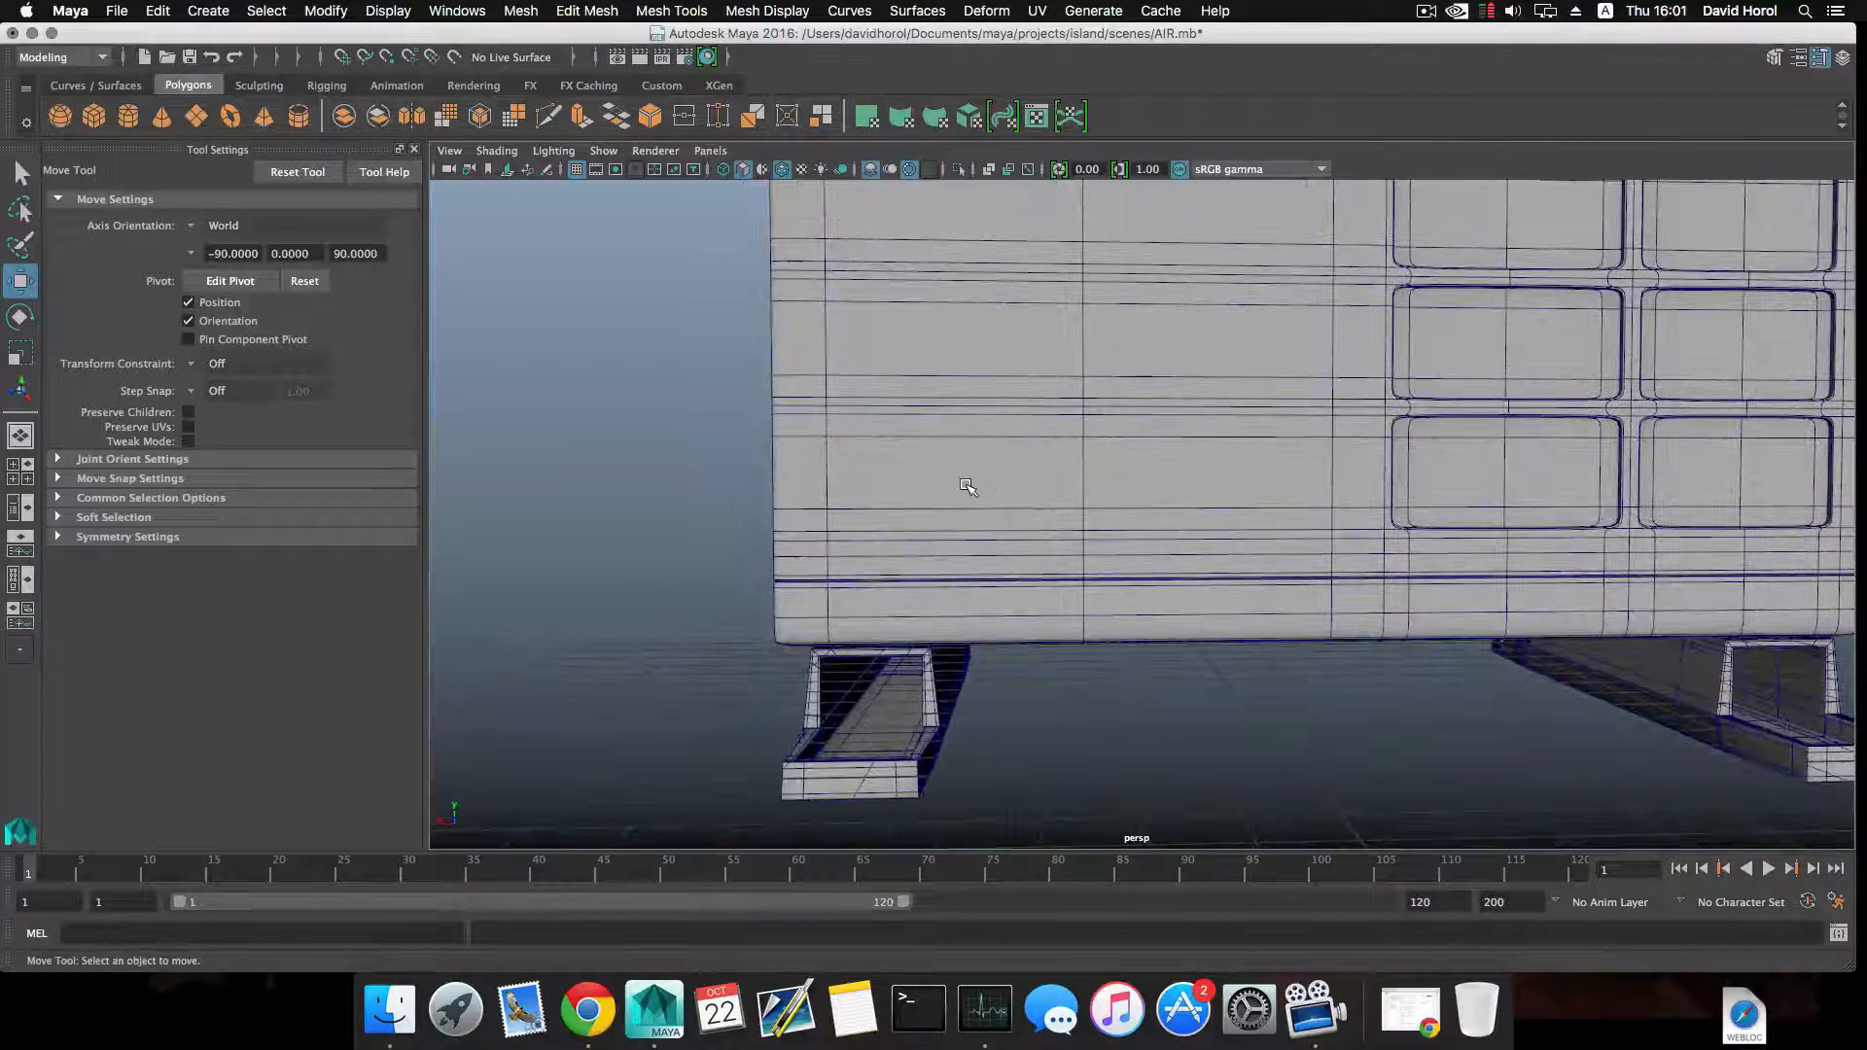
{"action": "left_click_drag", "start_coordinate": [976, 486], "coordinate": [1028, 487], "text": "alt"}
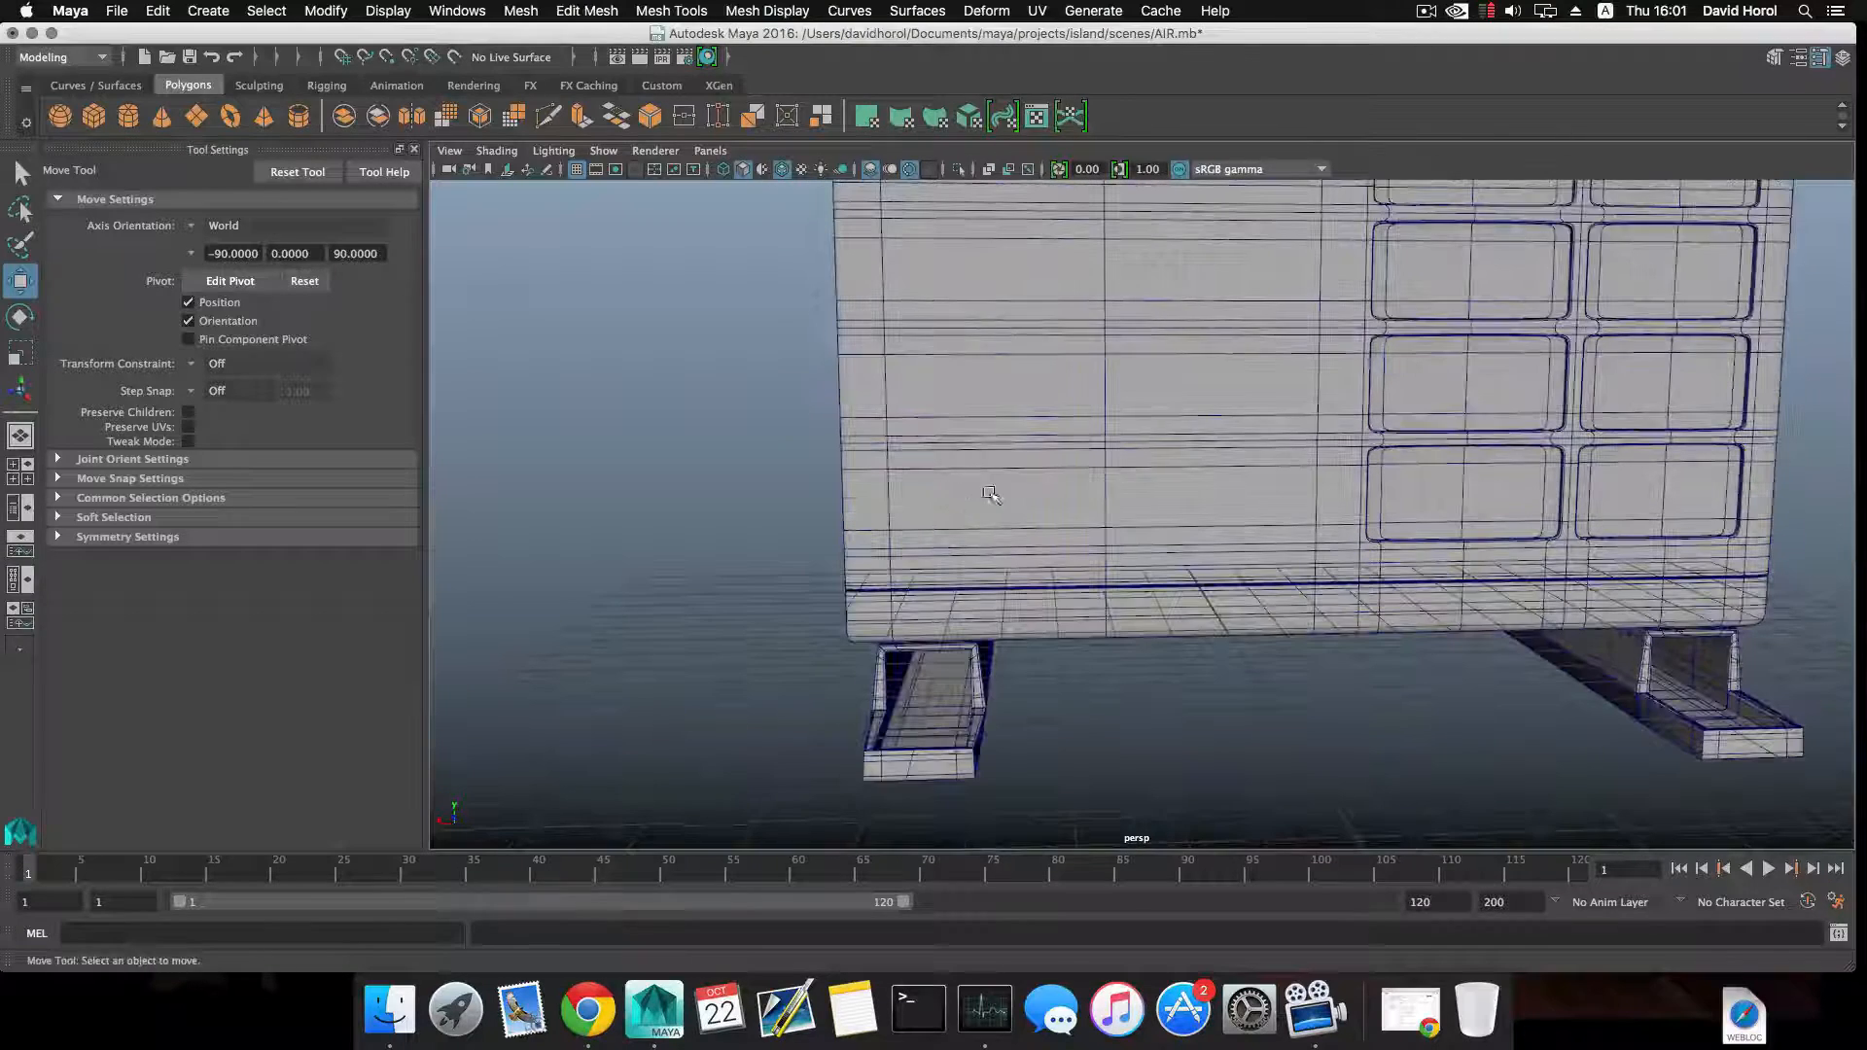
Switch the back grille panel to face selection and turn off its smooth mesh preview.
{"action": "right_click", "coordinate": [1029, 486]}
{"action": "left_click", "coordinate": [1029, 535]}
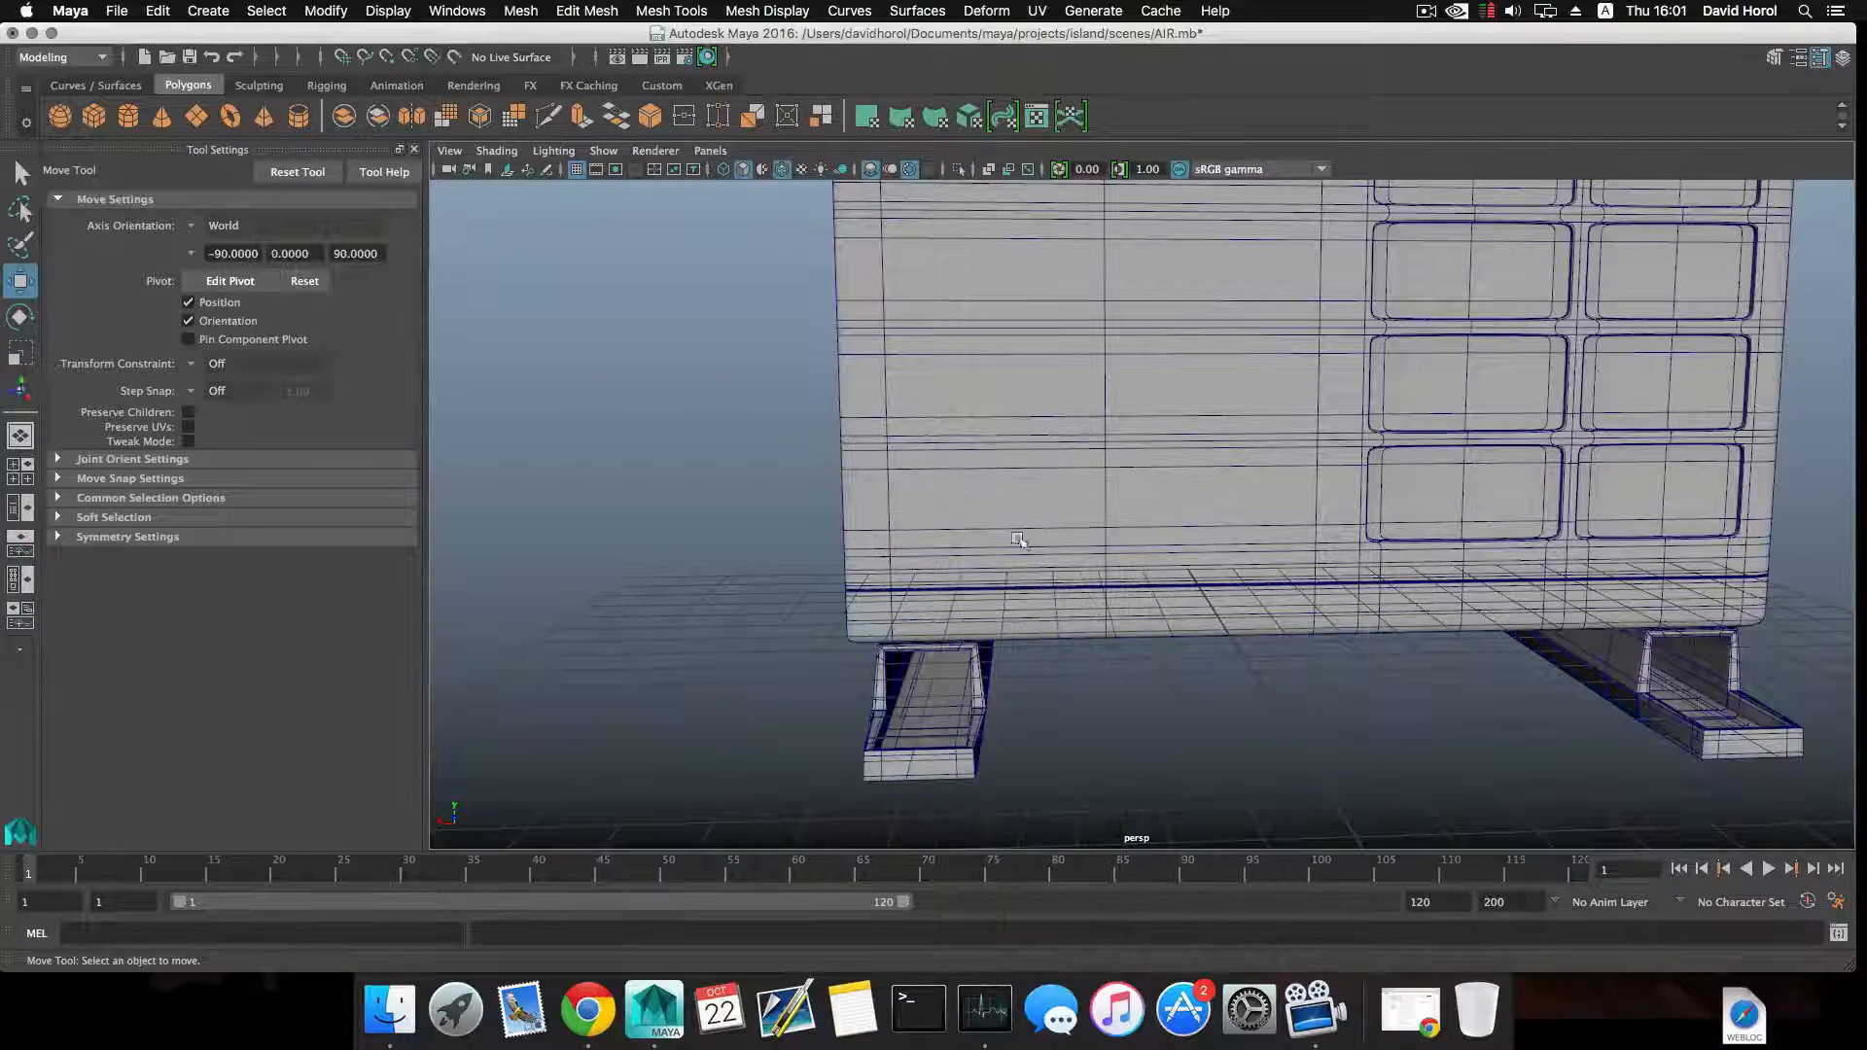
{"action": "left_click_drag", "start_coordinate": [1039, 524], "coordinate": [954, 494], "text": "alt"}
{"action": "right_click", "coordinate": [1021, 460]}
{"action": "left_click", "coordinate": [1021, 513]}
{"action": "left_click", "coordinate": [1019, 471]}
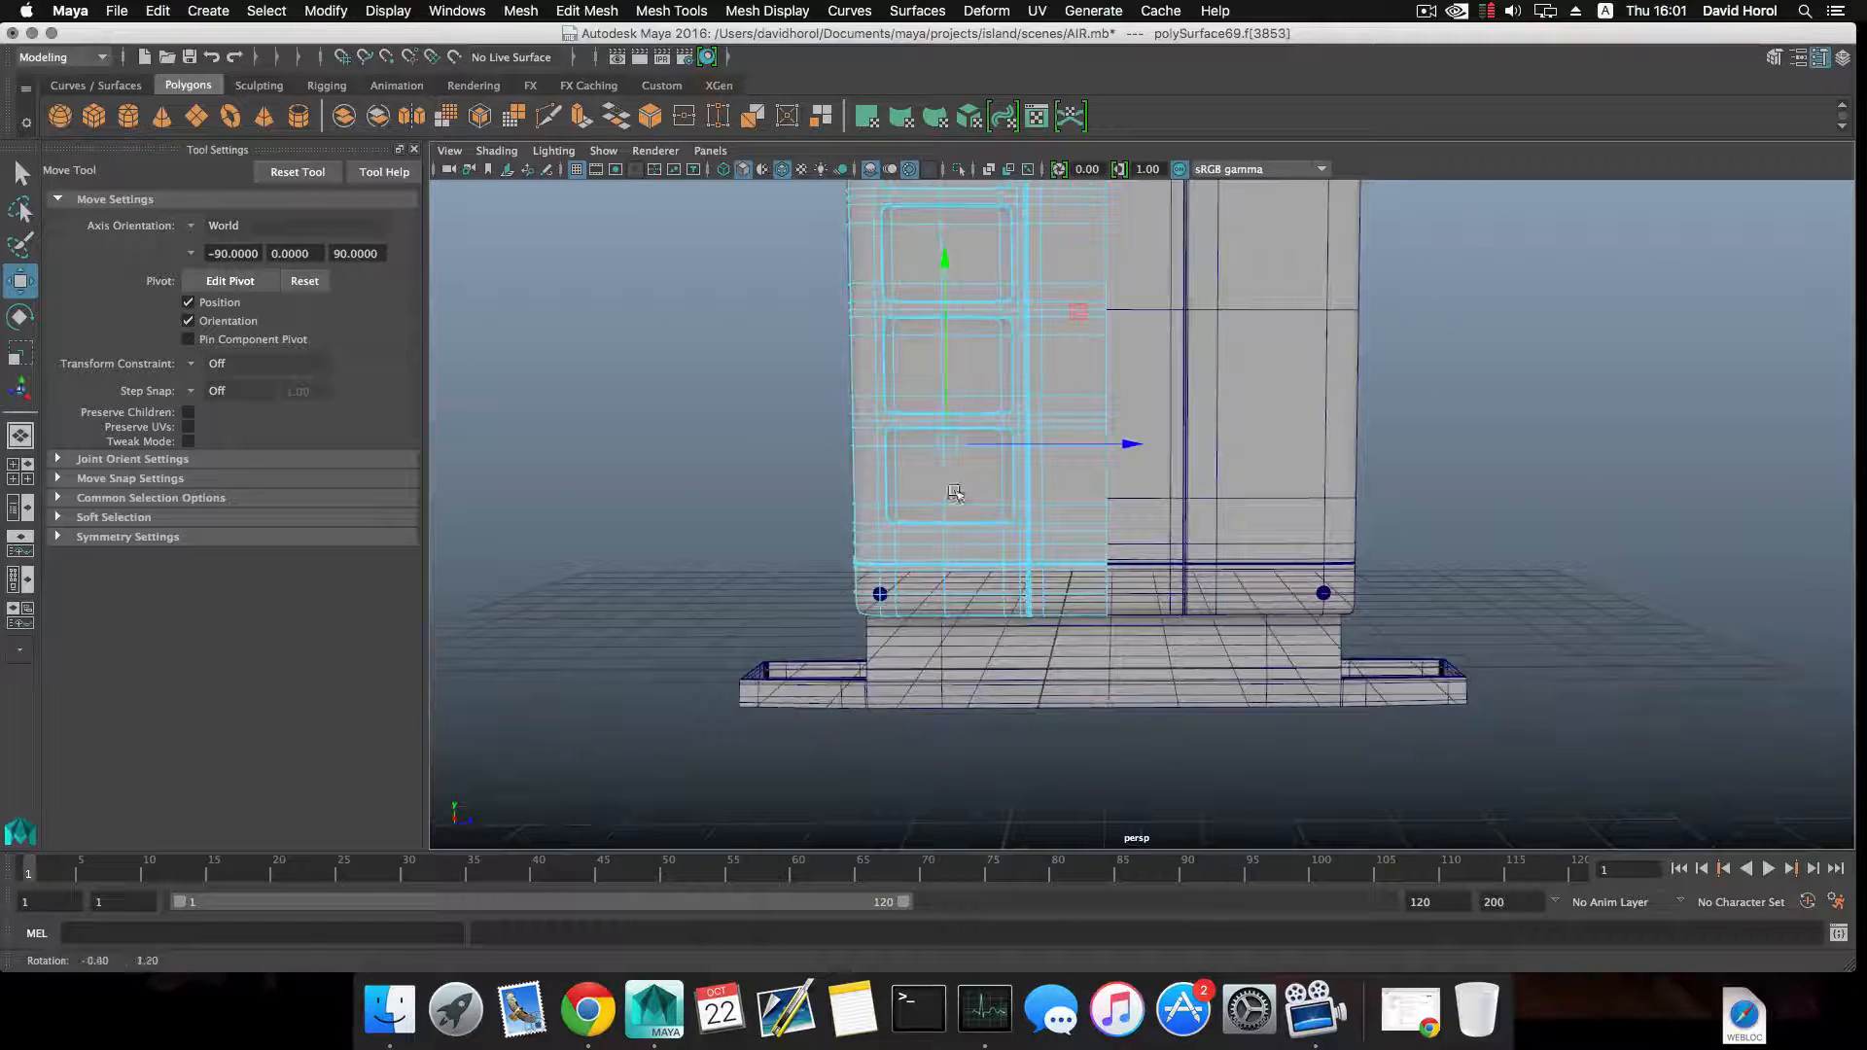
{"action": "key", "text": "1"}
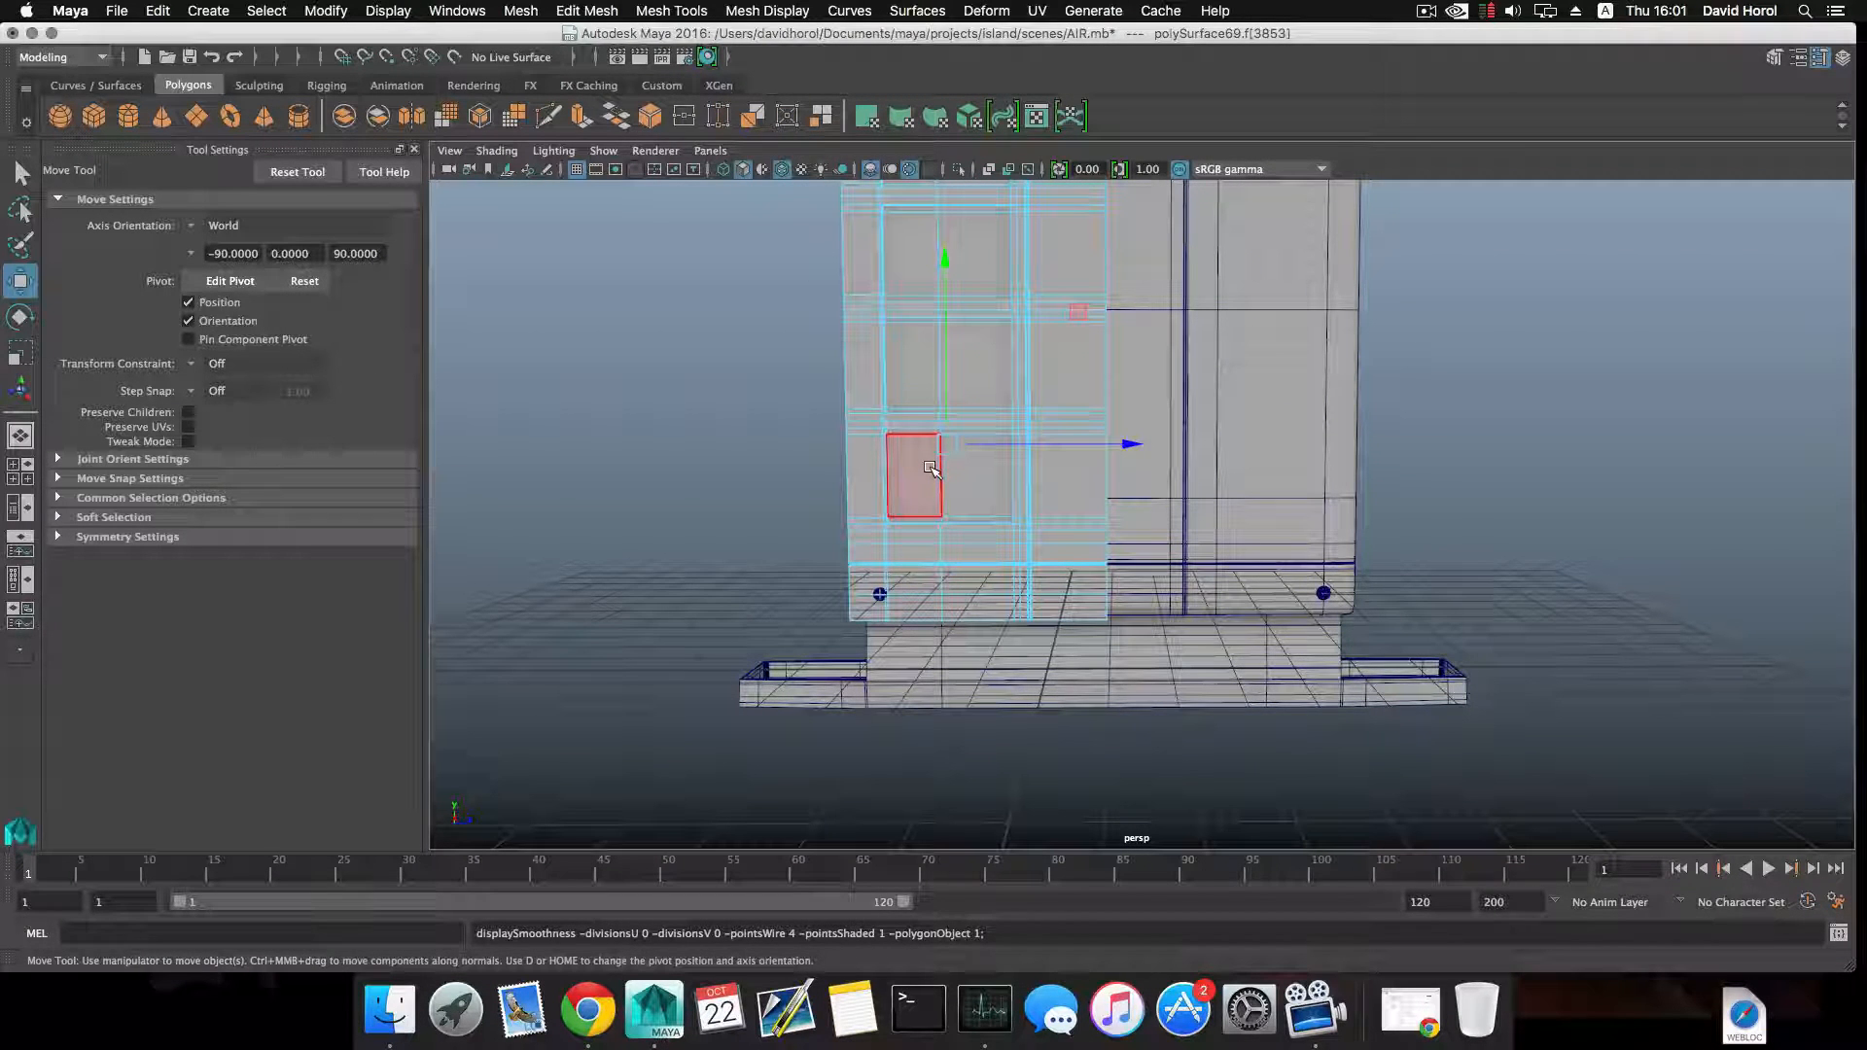
Delete the two inner faces of the lowest grille recess, undo the deletion, and delete them again.
{"action": "left_click", "coordinate": [931, 468], "text": "shift"}
{"action": "left_click", "coordinate": [983, 492], "text": "shift"}
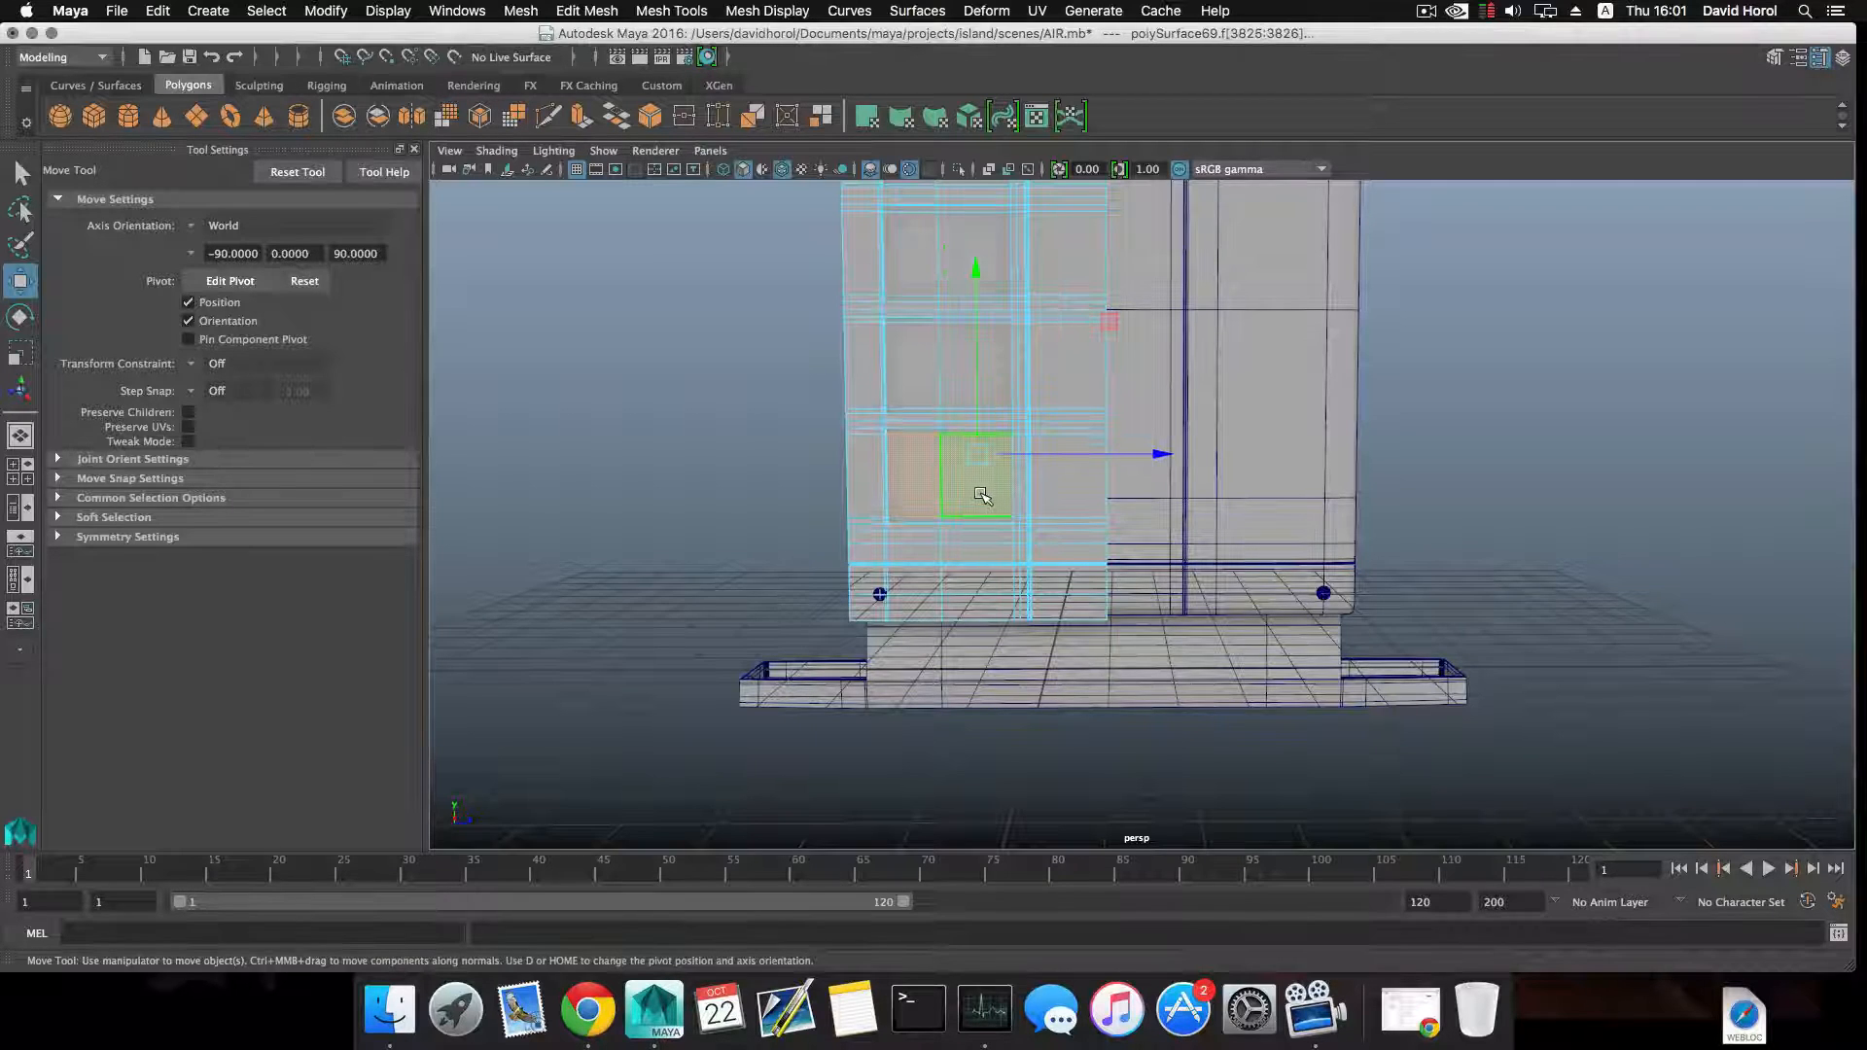
{"action": "key", "text": "Delete"}
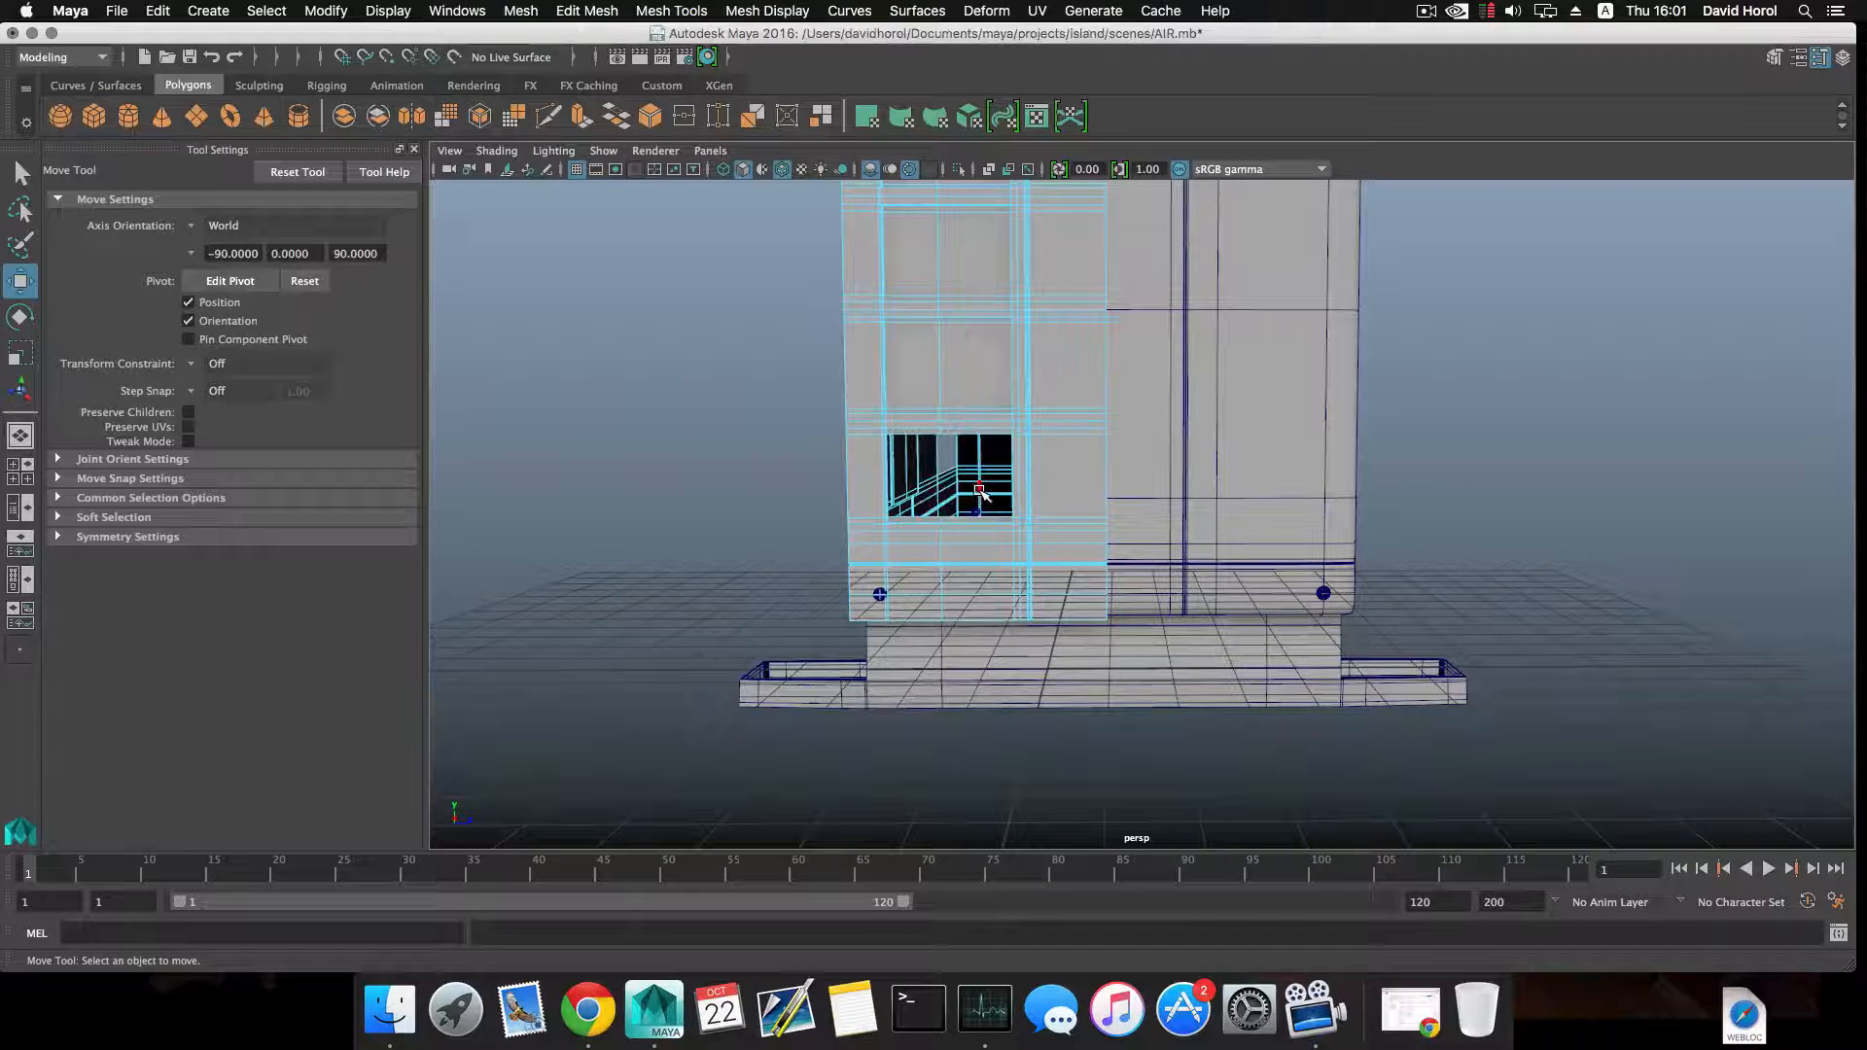
{"action": "key", "text": "ctrl+z"}
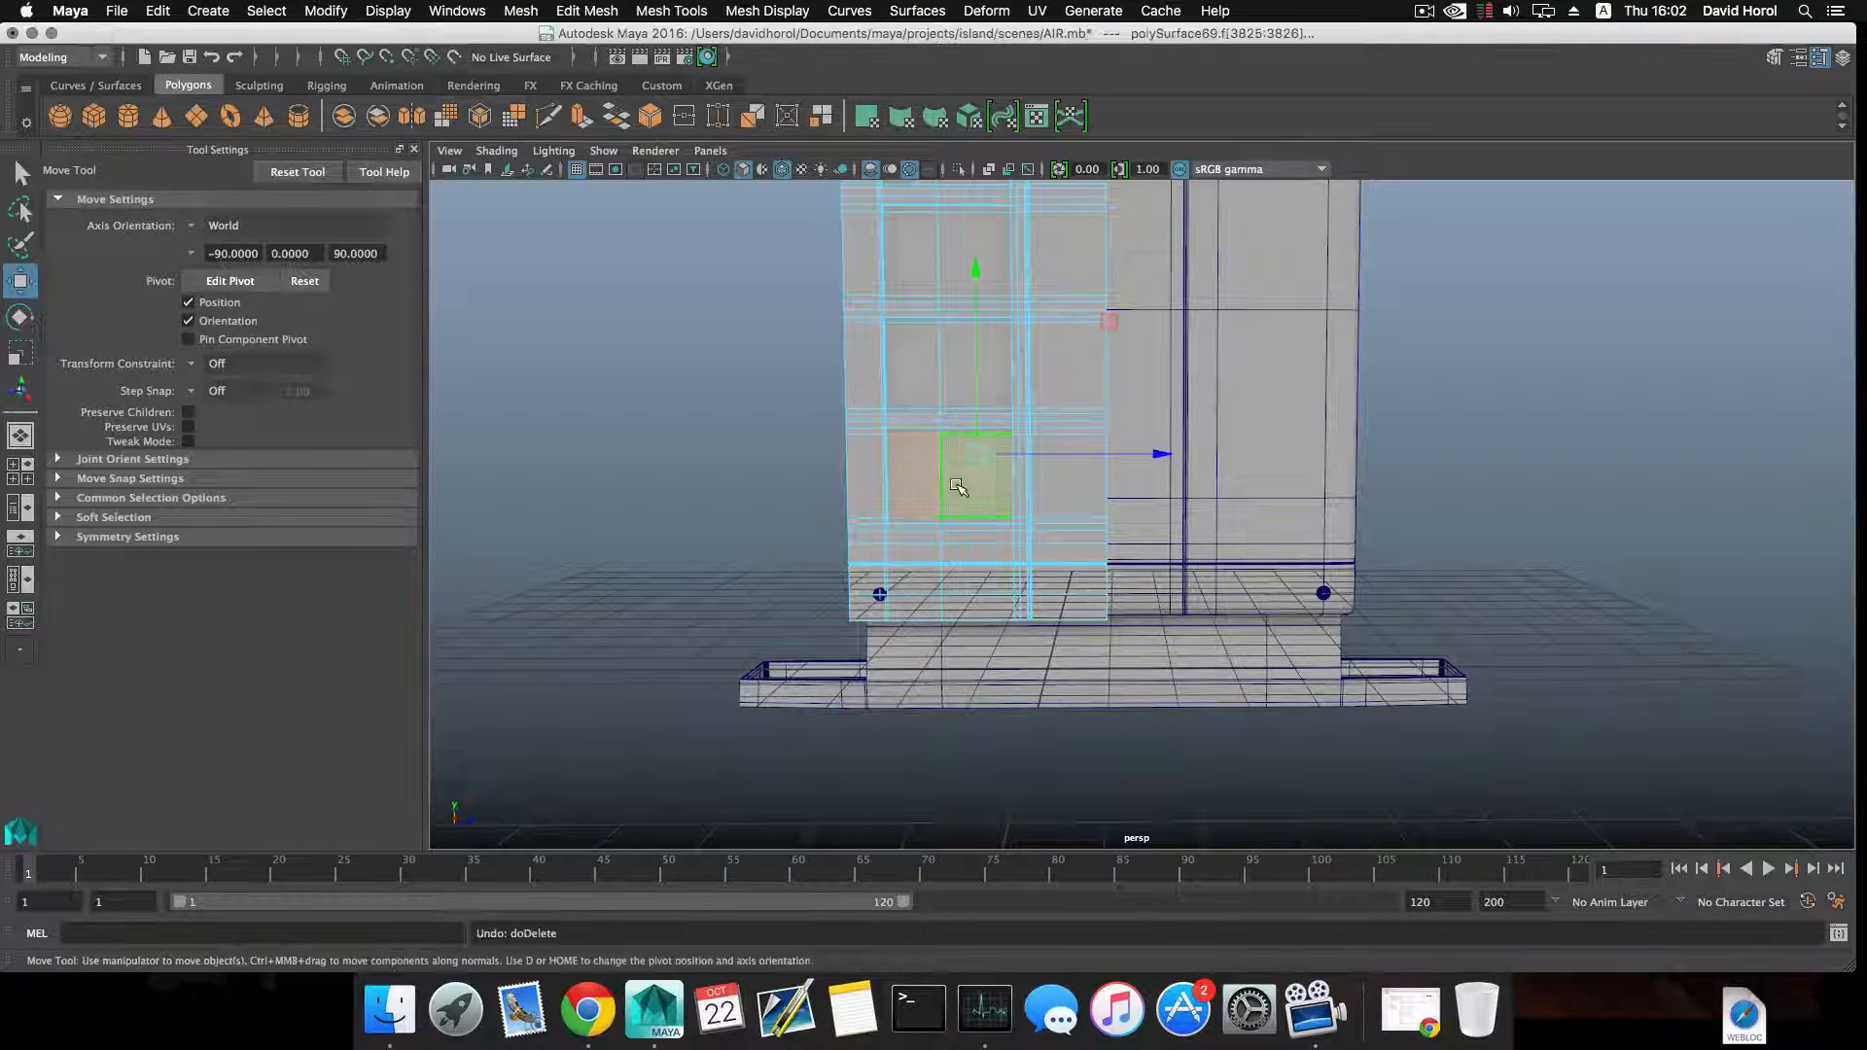
{"action": "left_click_drag", "start_coordinate": [963, 488], "coordinate": [1011, 471], "text": "alt"}
{"action": "left_click_drag", "start_coordinate": [1005, 554], "coordinate": [832, 474], "text": "alt"}
{"action": "key", "text": "Delete"}
Delete the two upper and two lower rim faces of the grille opening and preview the panel smoothed.
{"action": "right_click_drag", "start_coordinate": [830, 471], "coordinate": [988, 538], "text": "alt"}
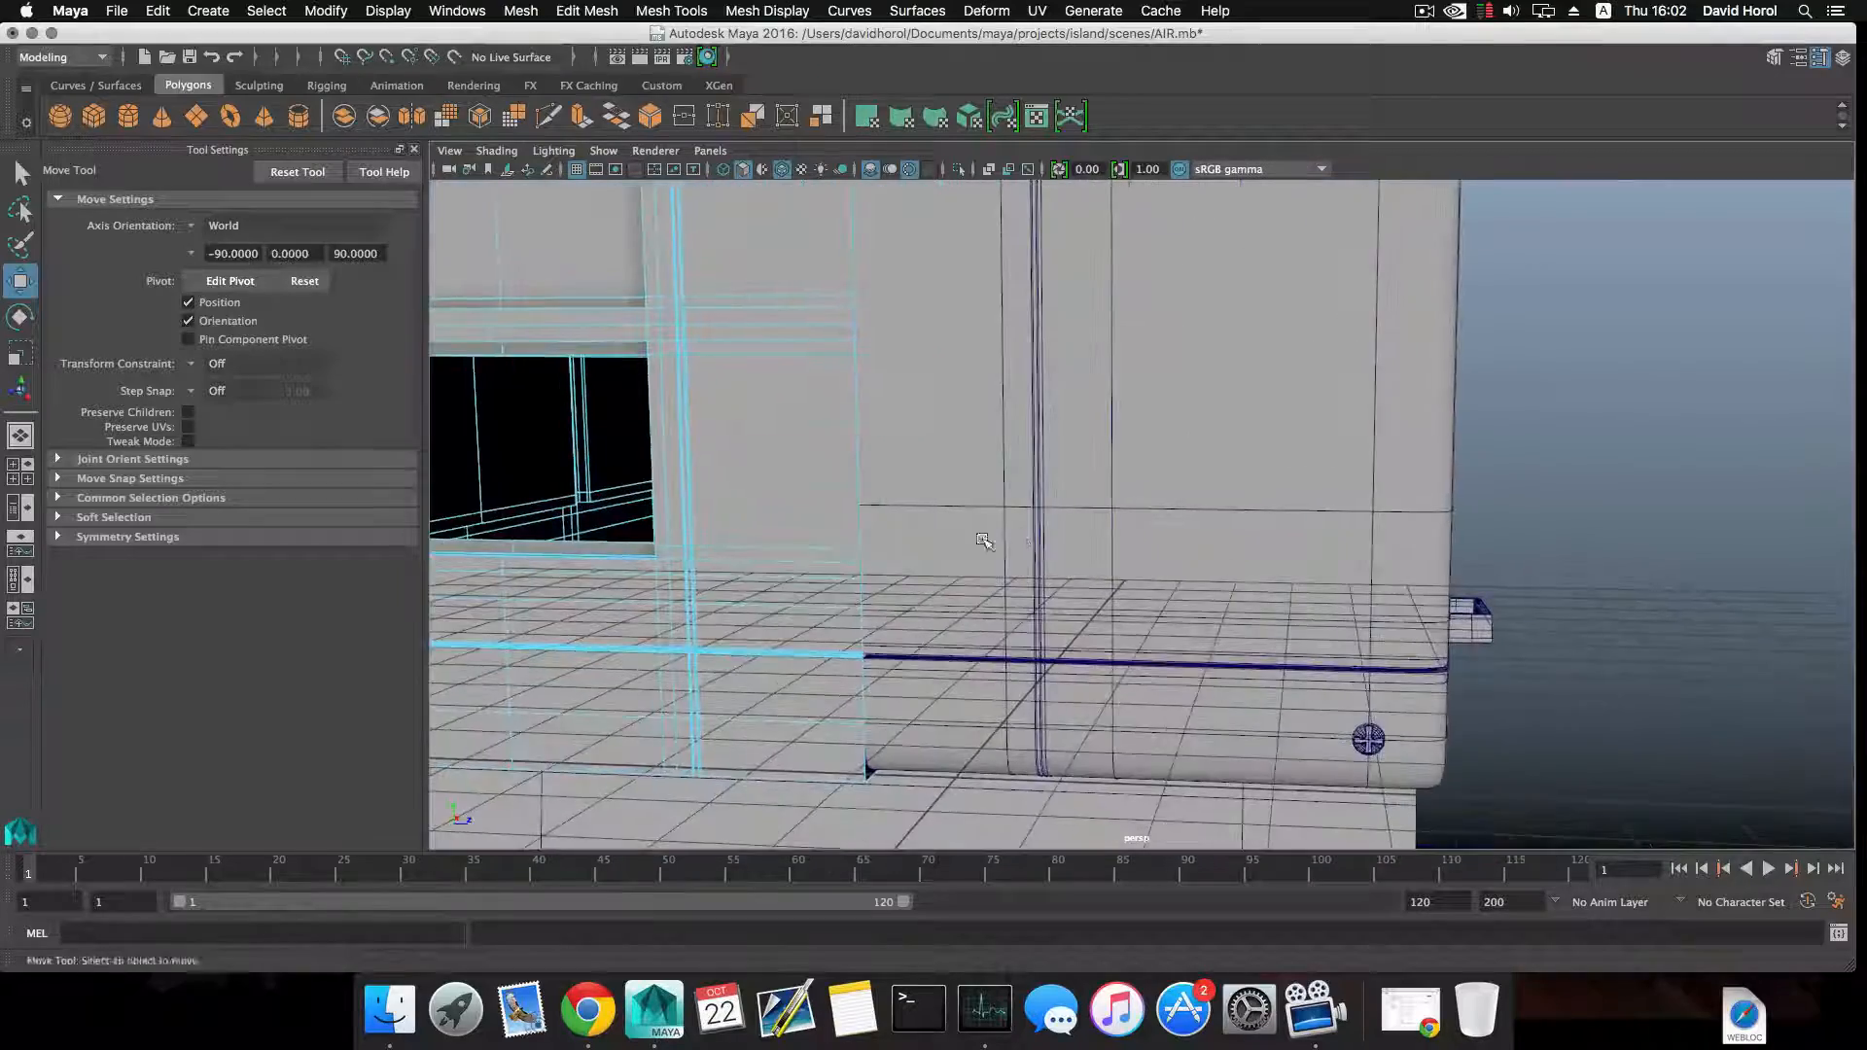
{"action": "middle_click_drag", "start_coordinate": [584, 457], "coordinate": [958, 509], "text": "alt"}
{"action": "right_click_drag", "start_coordinate": [685, 389], "coordinate": [797, 429], "text": "alt"}
{"action": "middle_click_drag", "start_coordinate": [574, 360], "coordinate": [832, 437], "text": "alt"}
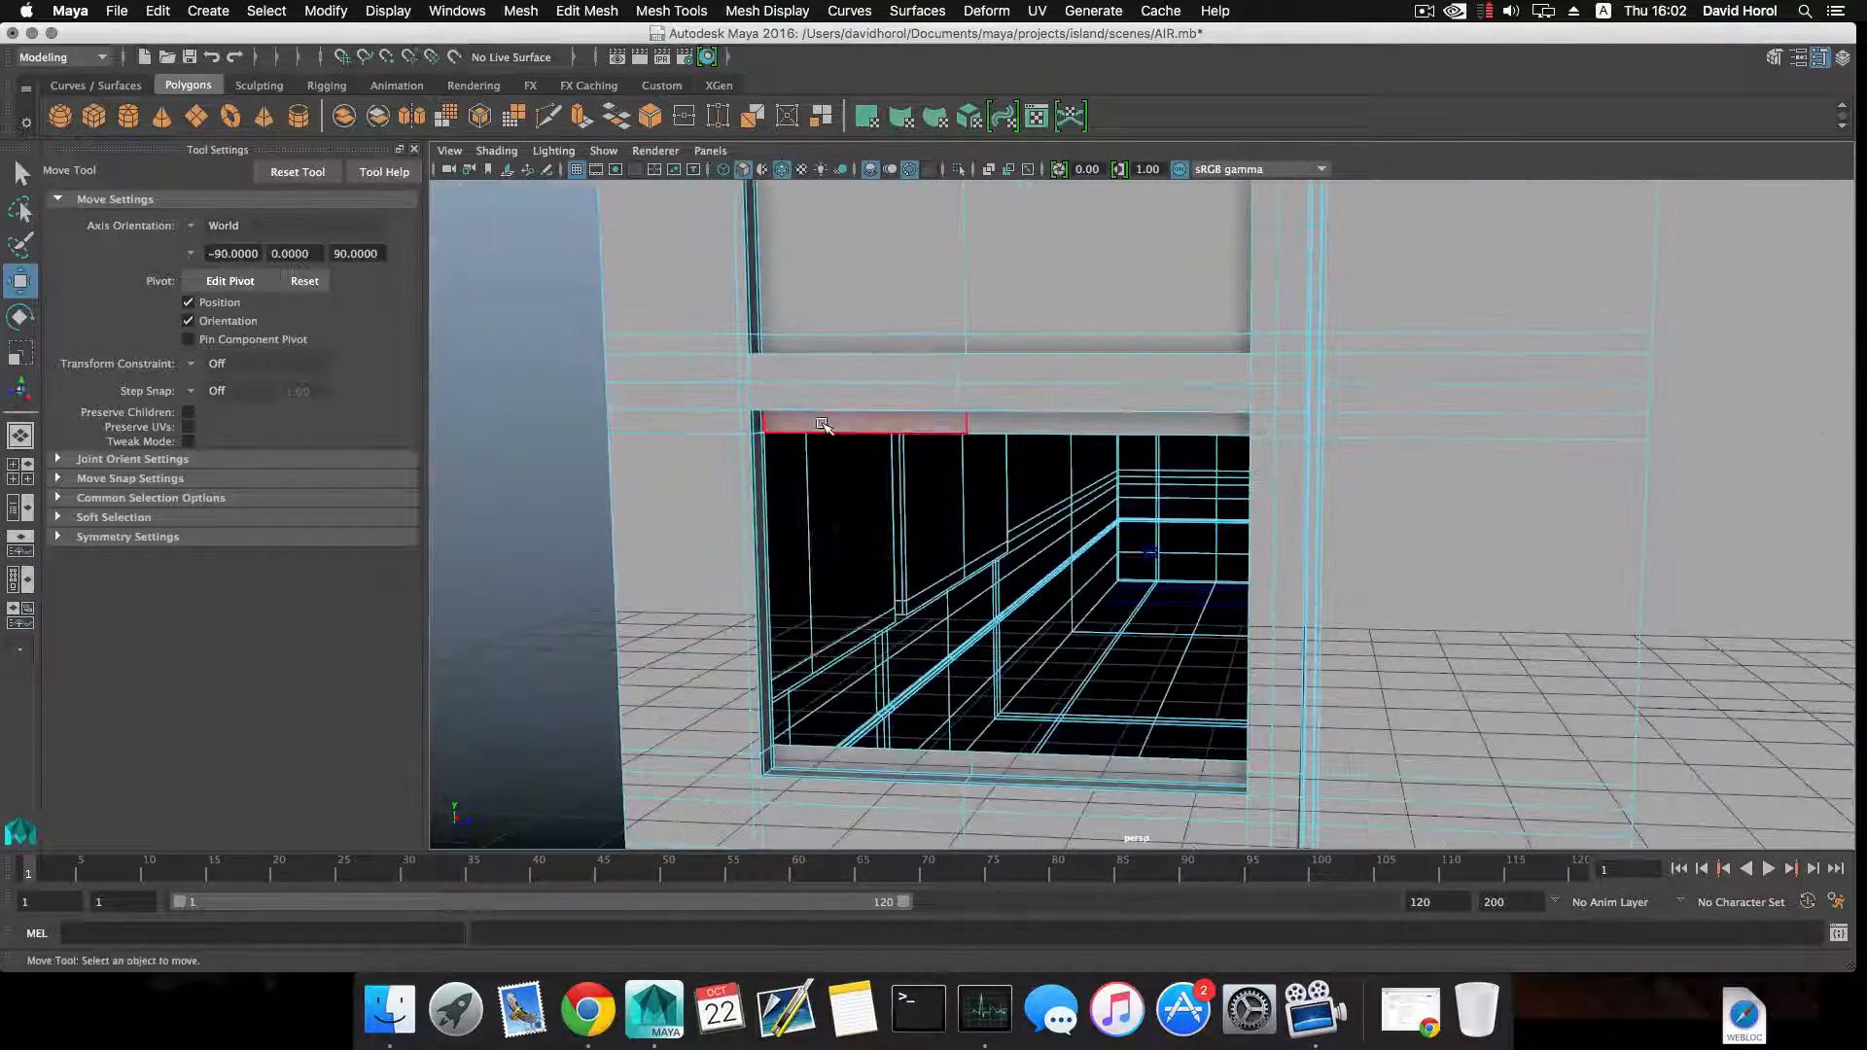
{"action": "left_click", "coordinate": [853, 424]}
{"action": "left_click", "coordinate": [1084, 420], "text": "shift"}
{"action": "middle_click_drag", "start_coordinate": [1085, 590], "coordinate": [1076, 536], "text": "alt"}
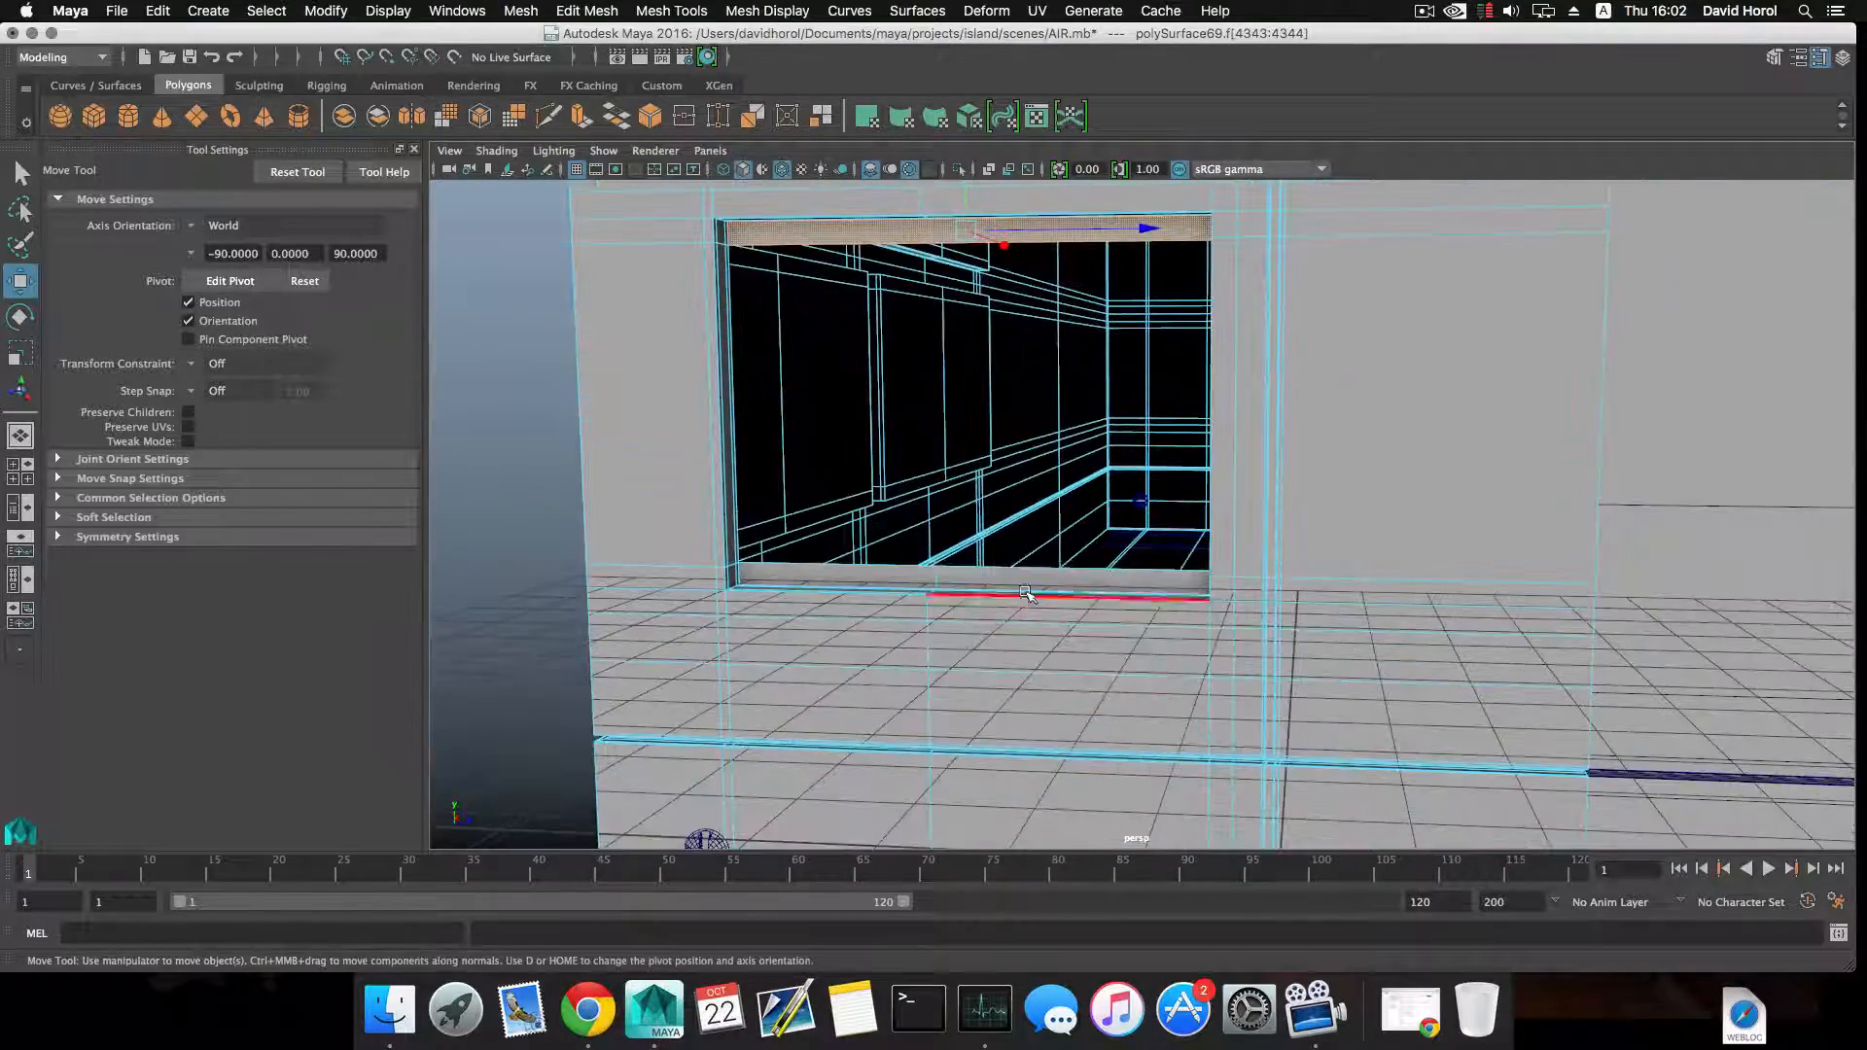
{"action": "left_click", "coordinate": [1030, 580], "text": "shift"}
{"action": "left_click", "coordinate": [893, 575], "text": "shift"}
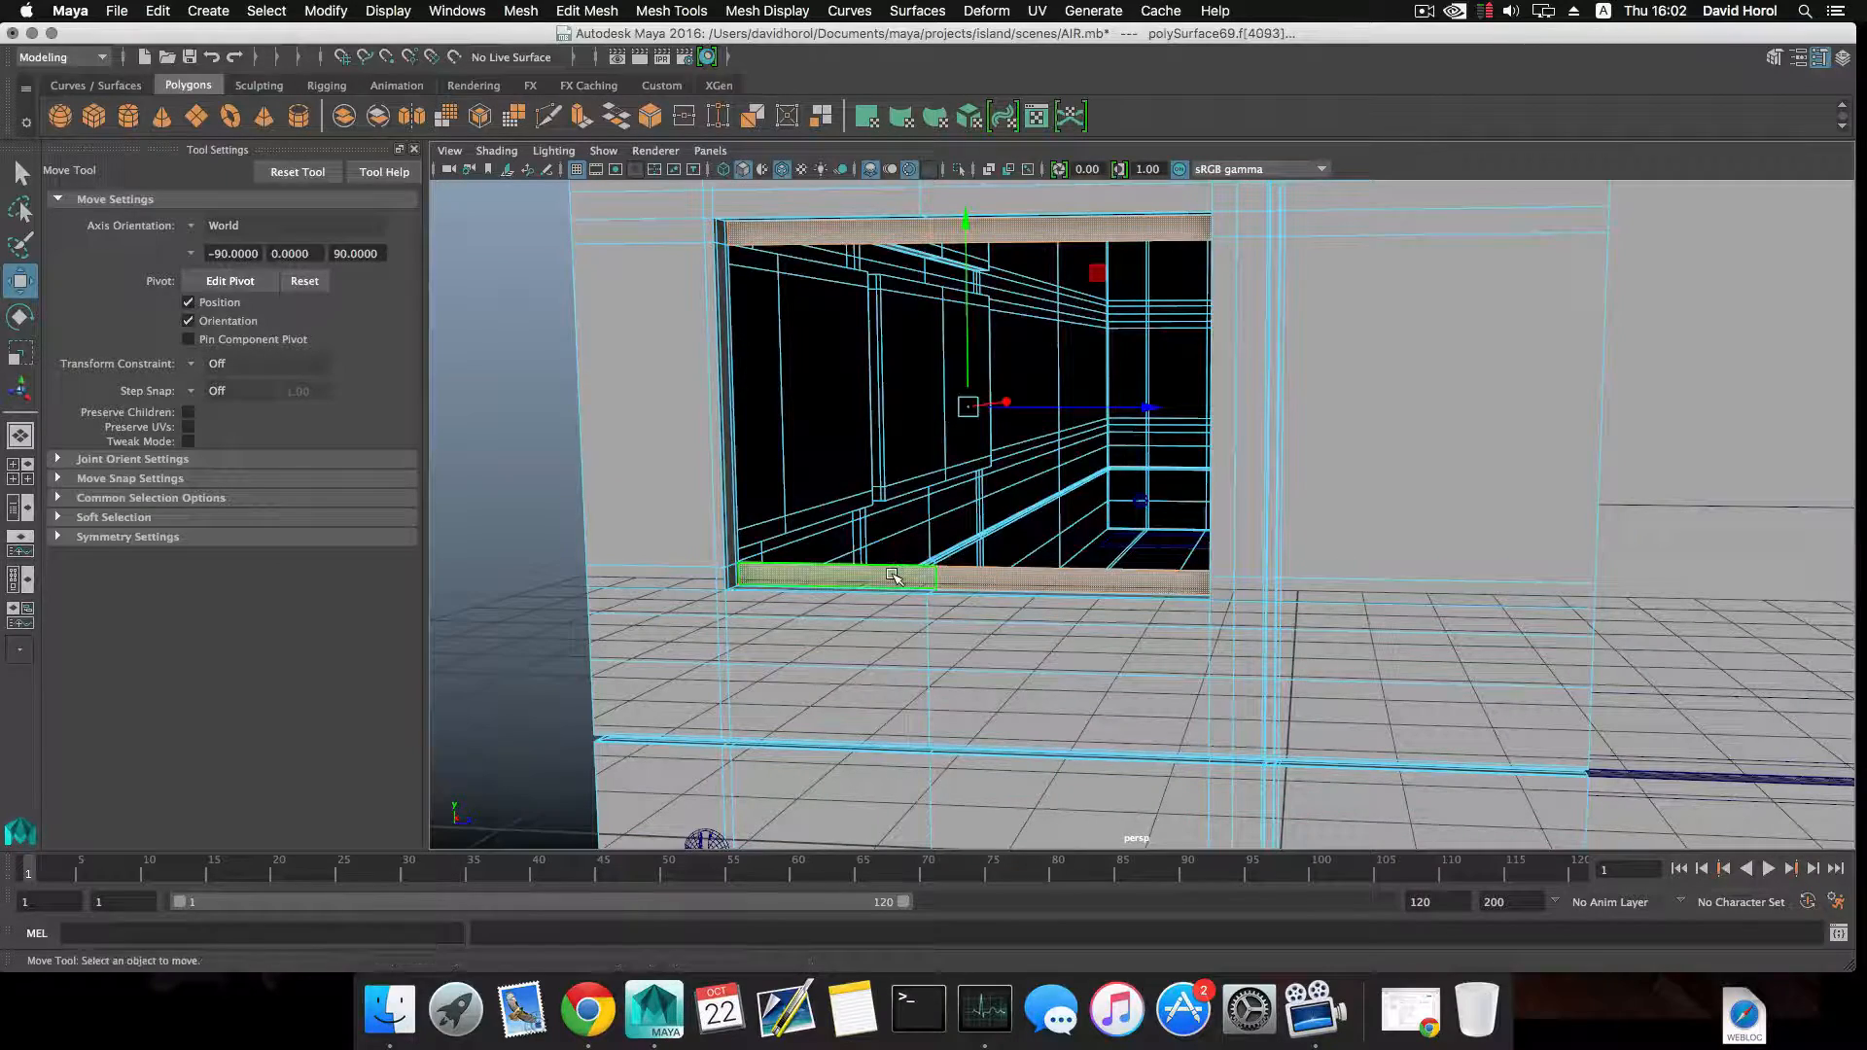
{"action": "key", "text": "Delete"}
{"action": "scroll", "coordinate": [926, 581], "scroll_direction": "down", "scroll_amount": 3}
{"action": "key", "text": "3"}
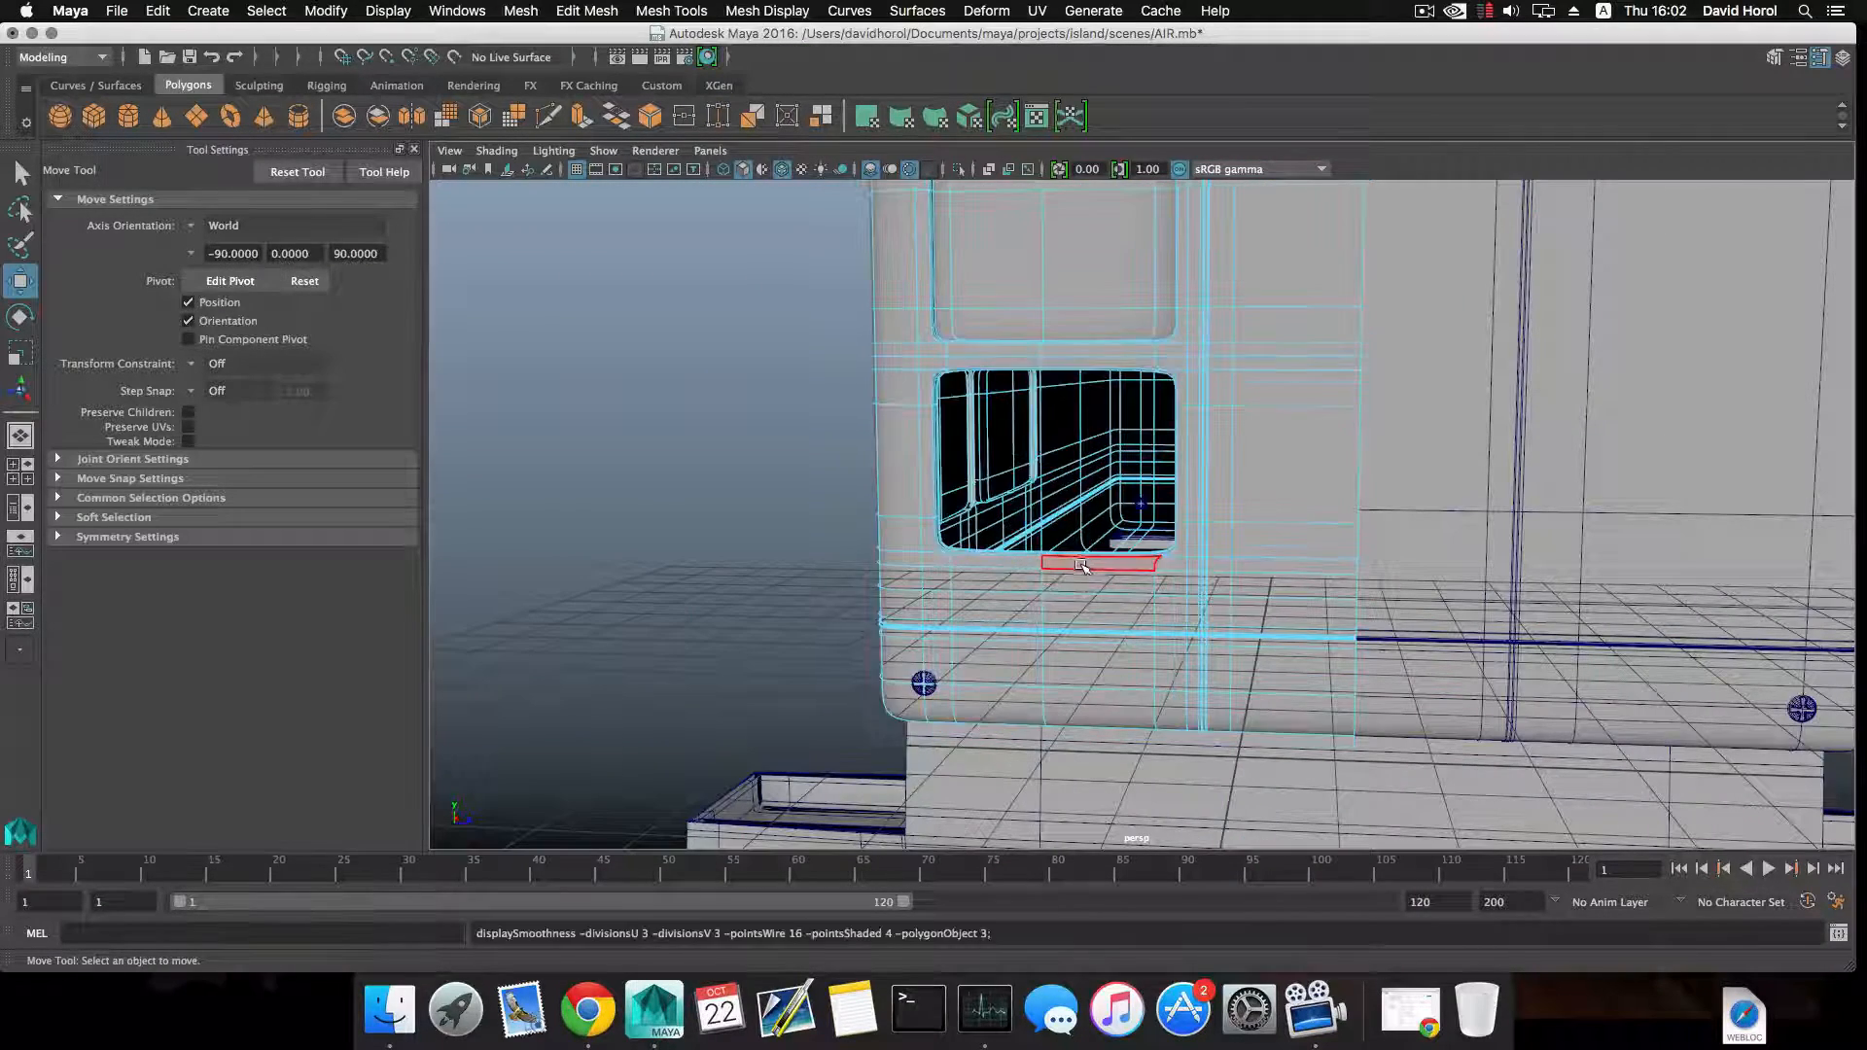
Turn the smooth preview off and examine the opened grille recess and the unit's side.
{"action": "left_click_drag", "start_coordinate": [1086, 580], "coordinate": [904, 584], "text": "alt"}
{"action": "key", "text": "1"}
{"action": "middle_click_drag", "start_coordinate": [858, 566], "coordinate": [1083, 583], "text": "alt"}
{"action": "left_click_drag", "start_coordinate": [1083, 583], "coordinate": [943, 588], "text": "alt"}
{"action": "middle_click_drag", "start_coordinate": [953, 587], "coordinate": [1133, 605], "text": "alt"}
{"action": "left_click_drag", "start_coordinate": [1133, 605], "coordinate": [1091, 603], "text": "alt"}
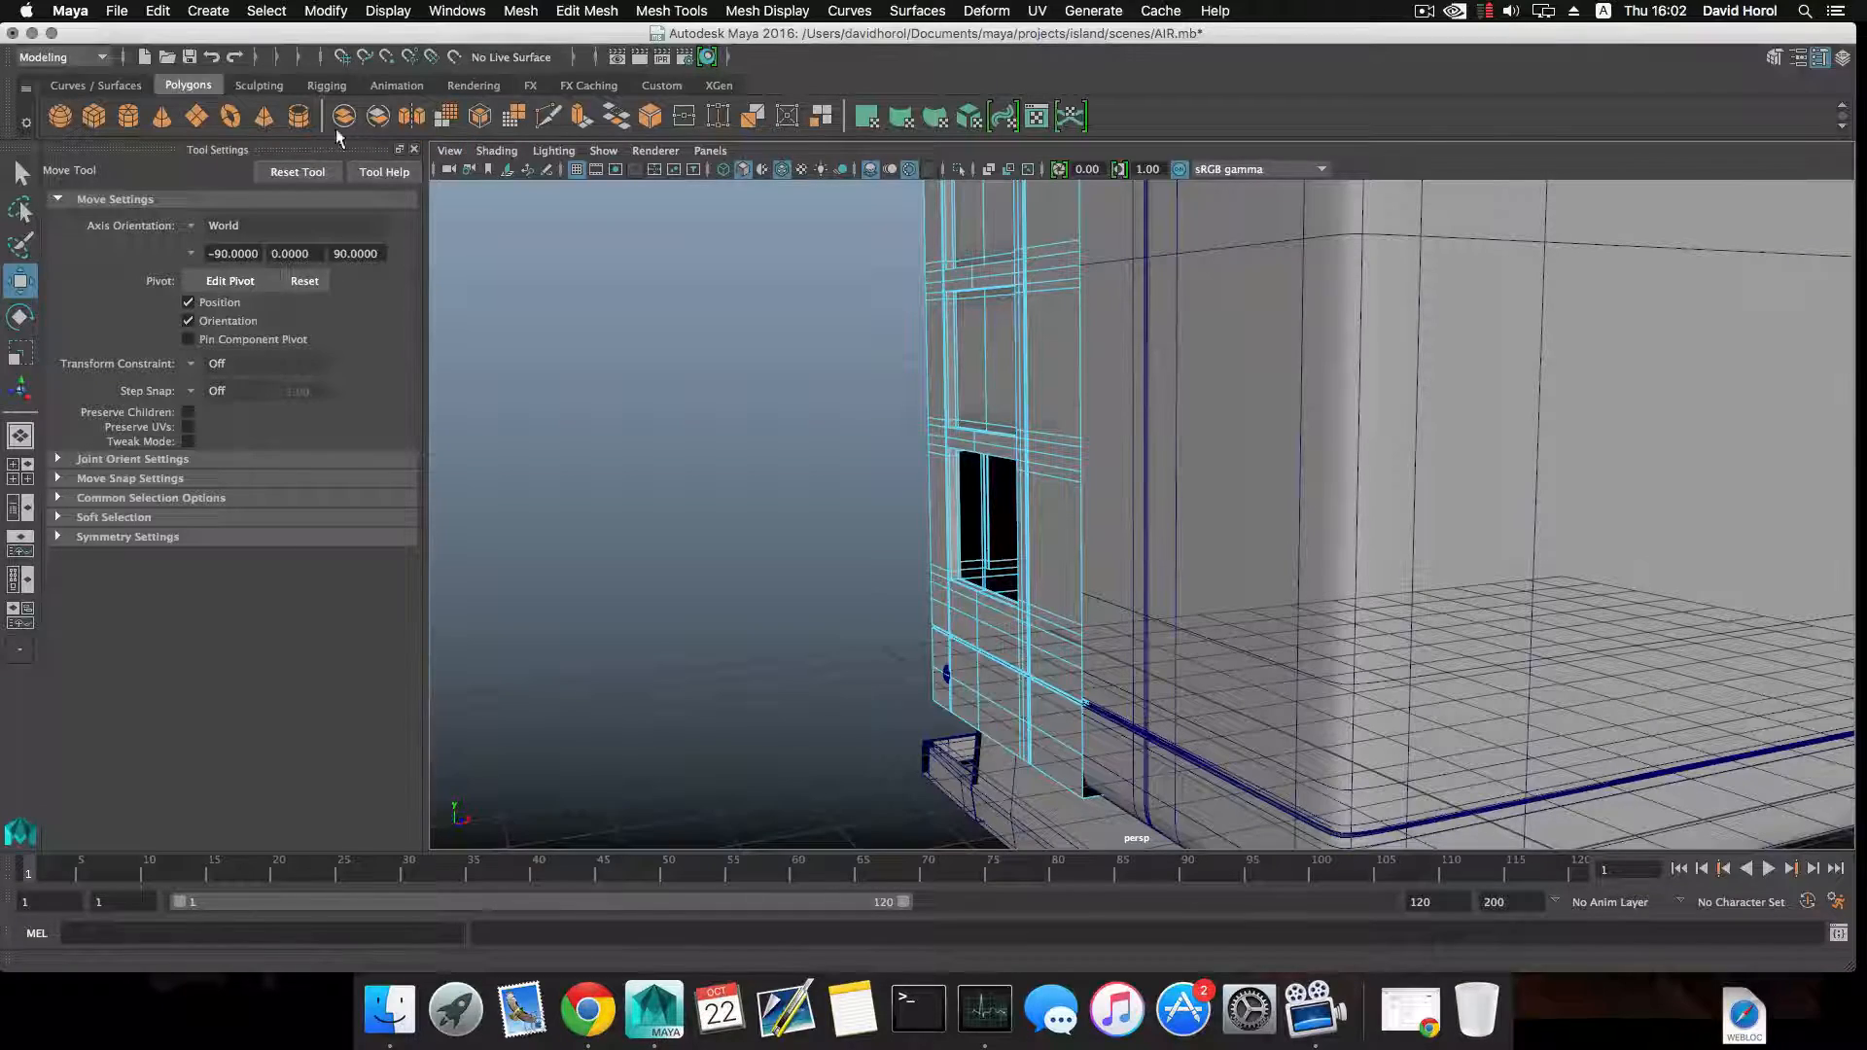
{"action": "scroll", "coordinate": [708, 426], "scroll_direction": "down", "scroll_amount": 5}
{"action": "scroll", "coordinate": [710, 428], "scroll_direction": "up", "scroll_amount": 5}
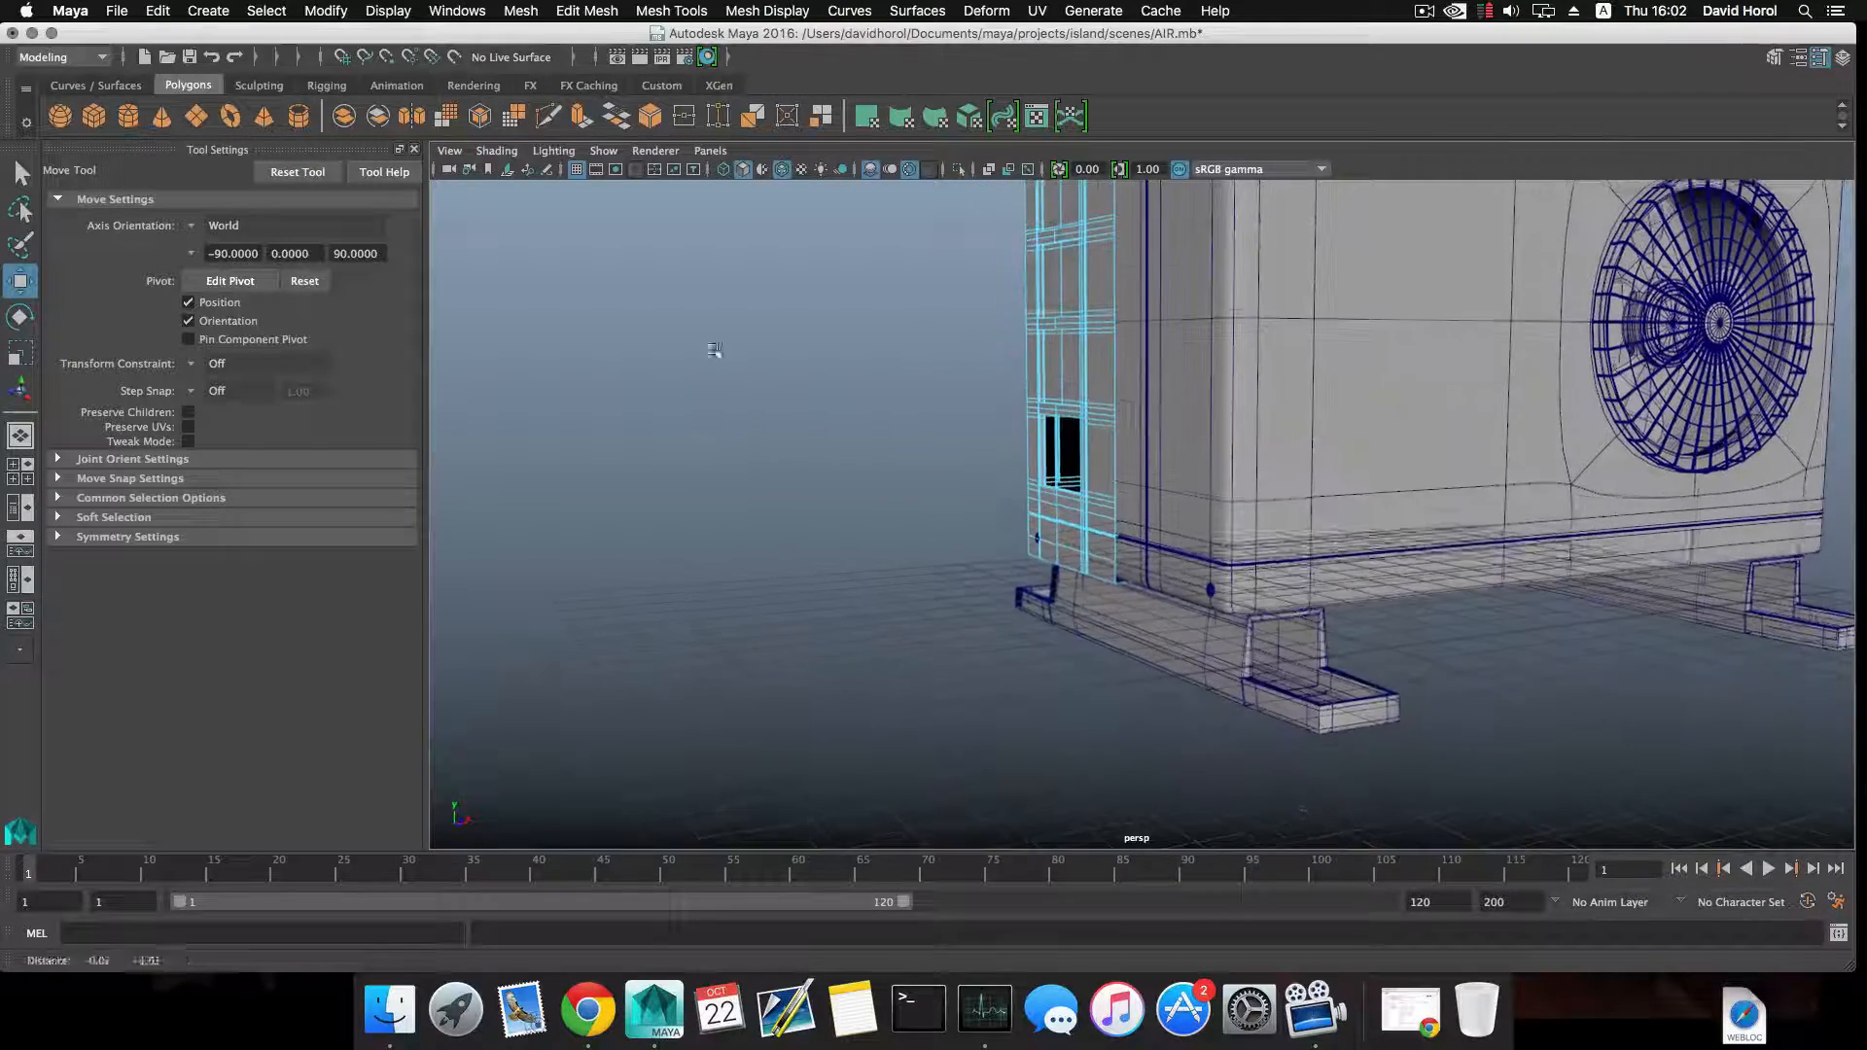
{"action": "left_click_drag", "start_coordinate": [722, 510], "coordinate": [737, 513], "text": "alt"}
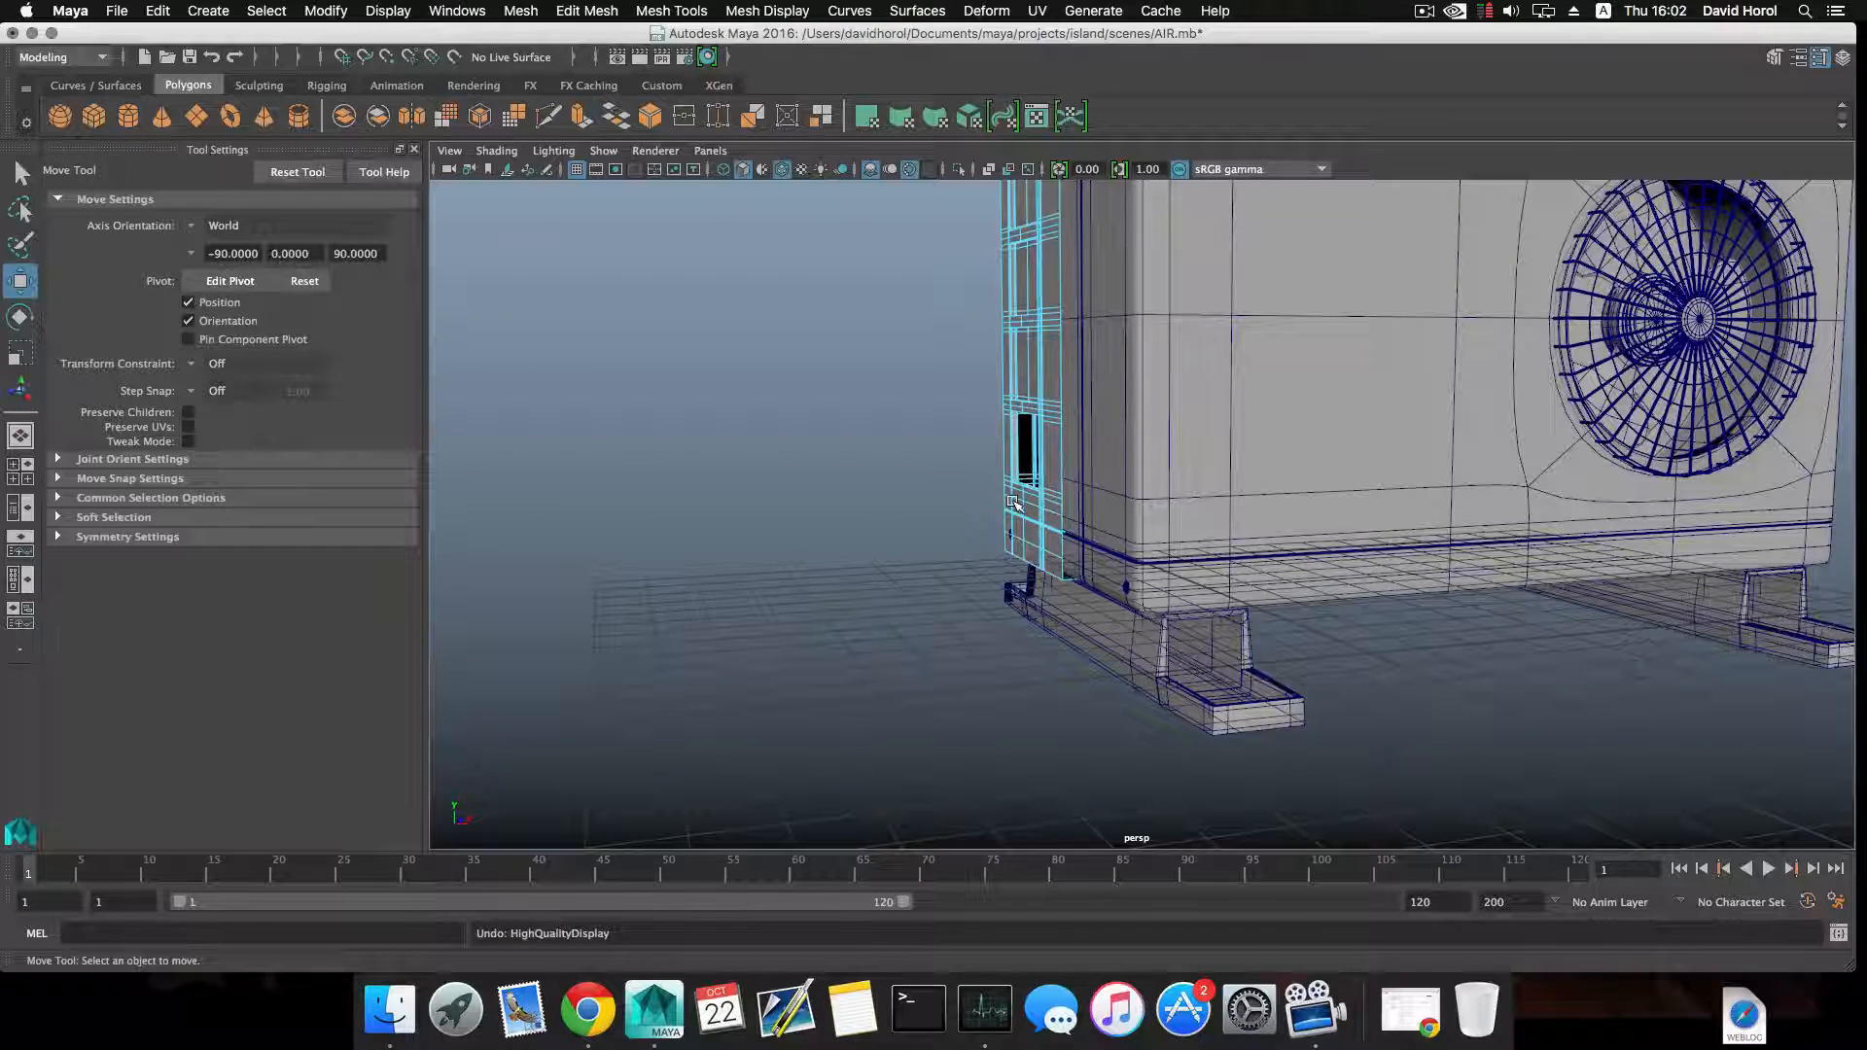
Undo the face deletions in the lowest grille recess and clear the face selection.
{"action": "left_click", "coordinate": [1020, 479]}
{"action": "left_click", "coordinate": [1018, 481], "text": "shift"}
{"action": "double_click", "coordinate": [1018, 482]}
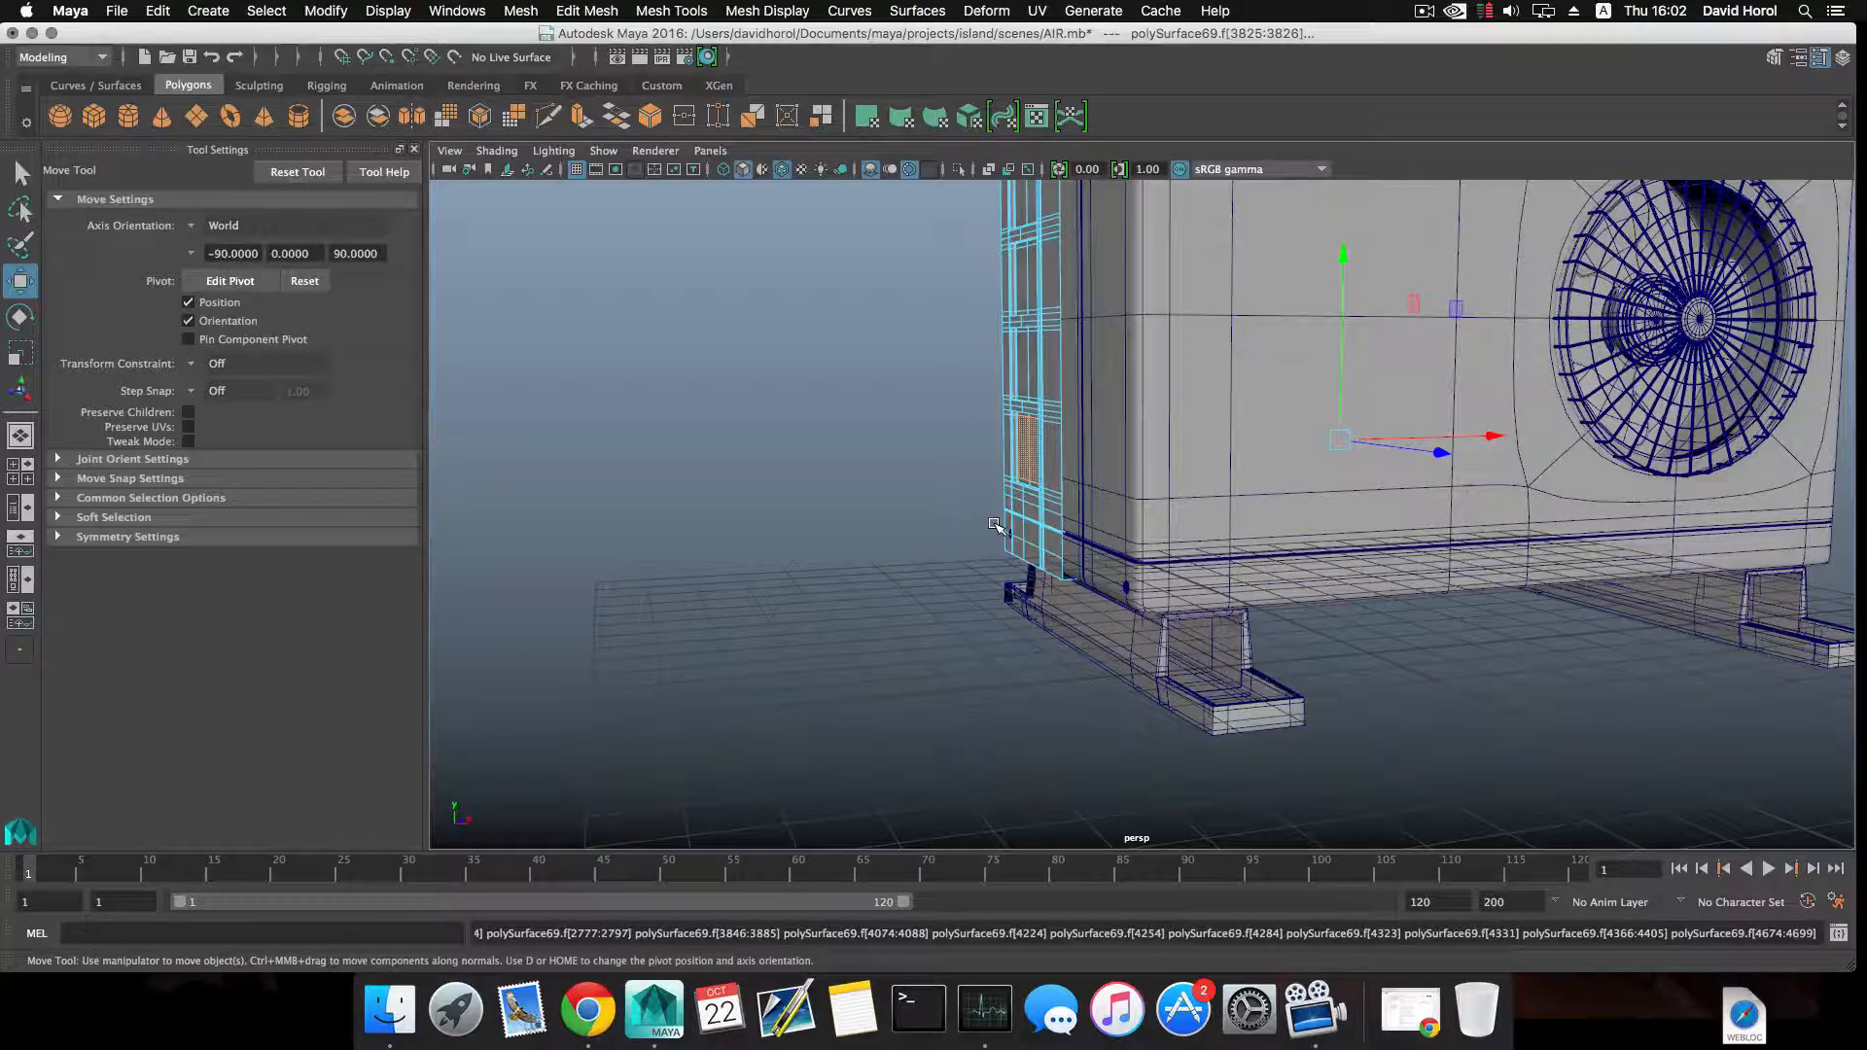
{"action": "left_click_drag", "start_coordinate": [996, 530], "coordinate": [1021, 546], "text": "alt"}
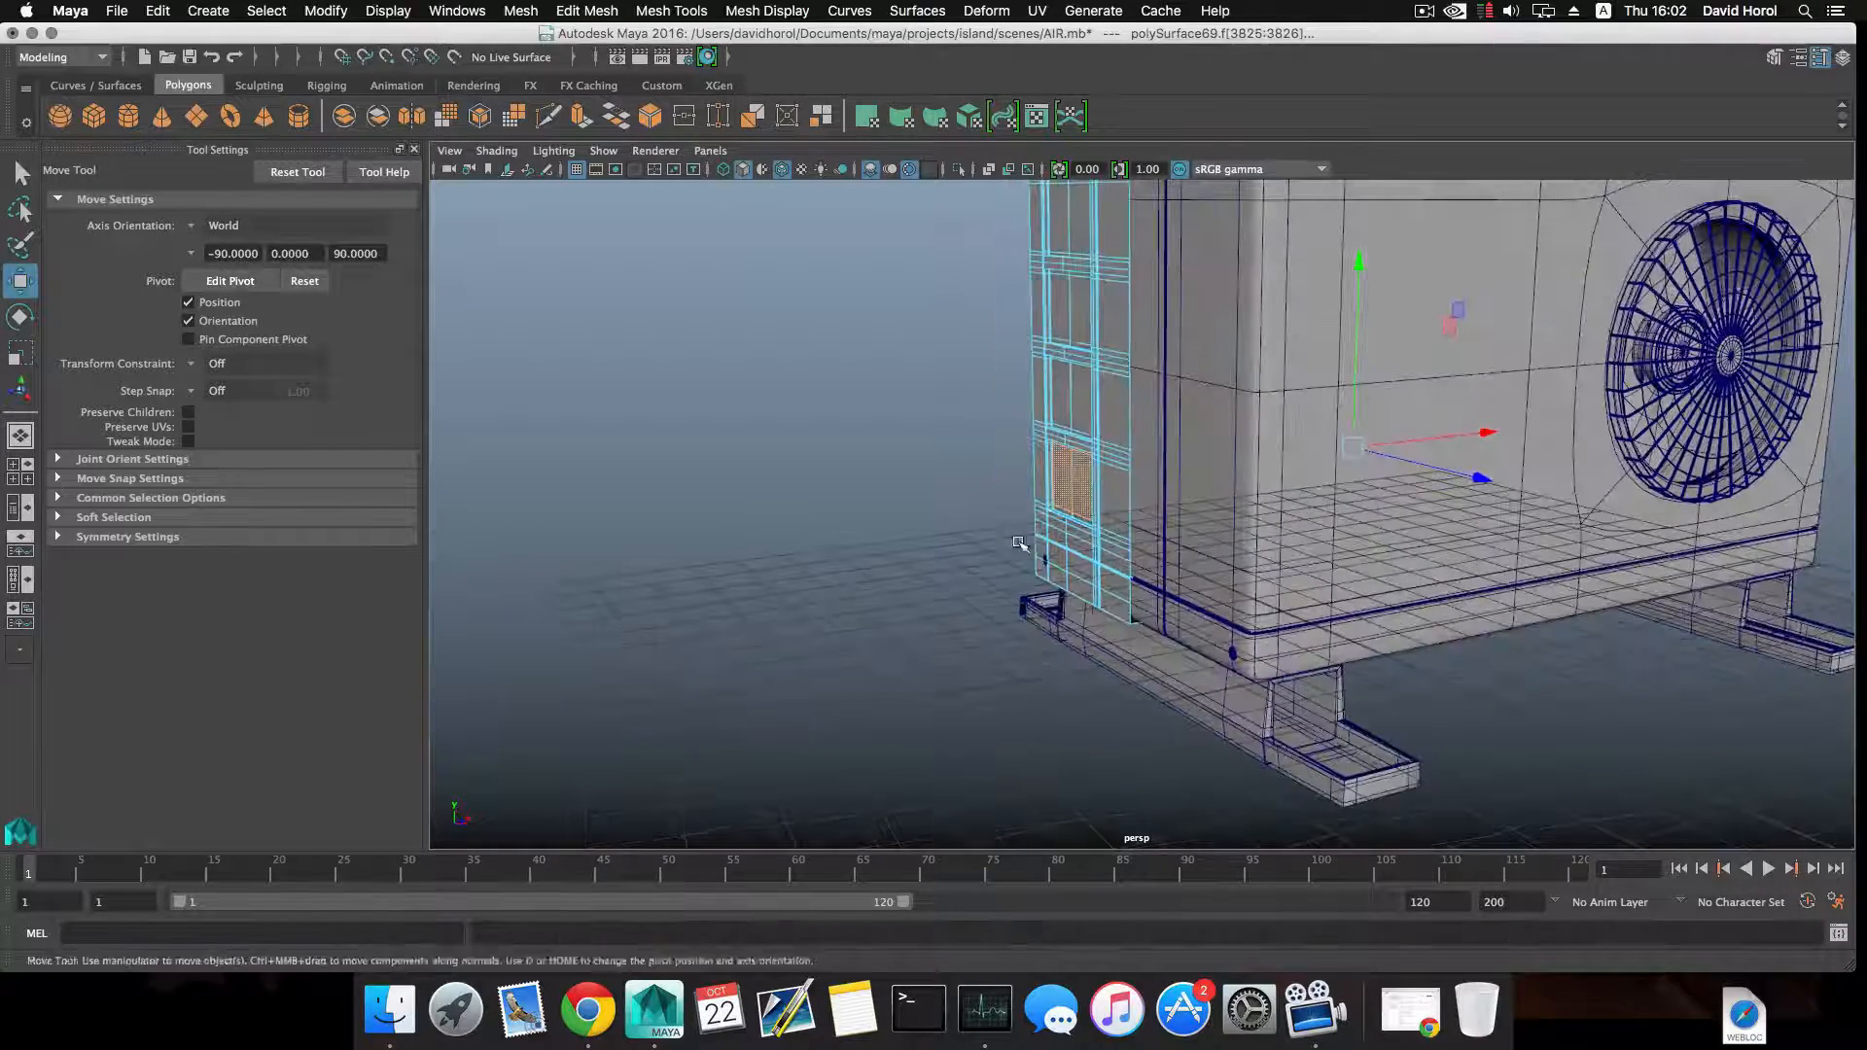
{"action": "left_click", "coordinate": [908, 546]}
{"action": "left_click_drag", "start_coordinate": [909, 546], "coordinate": [860, 554], "text": "alt"}
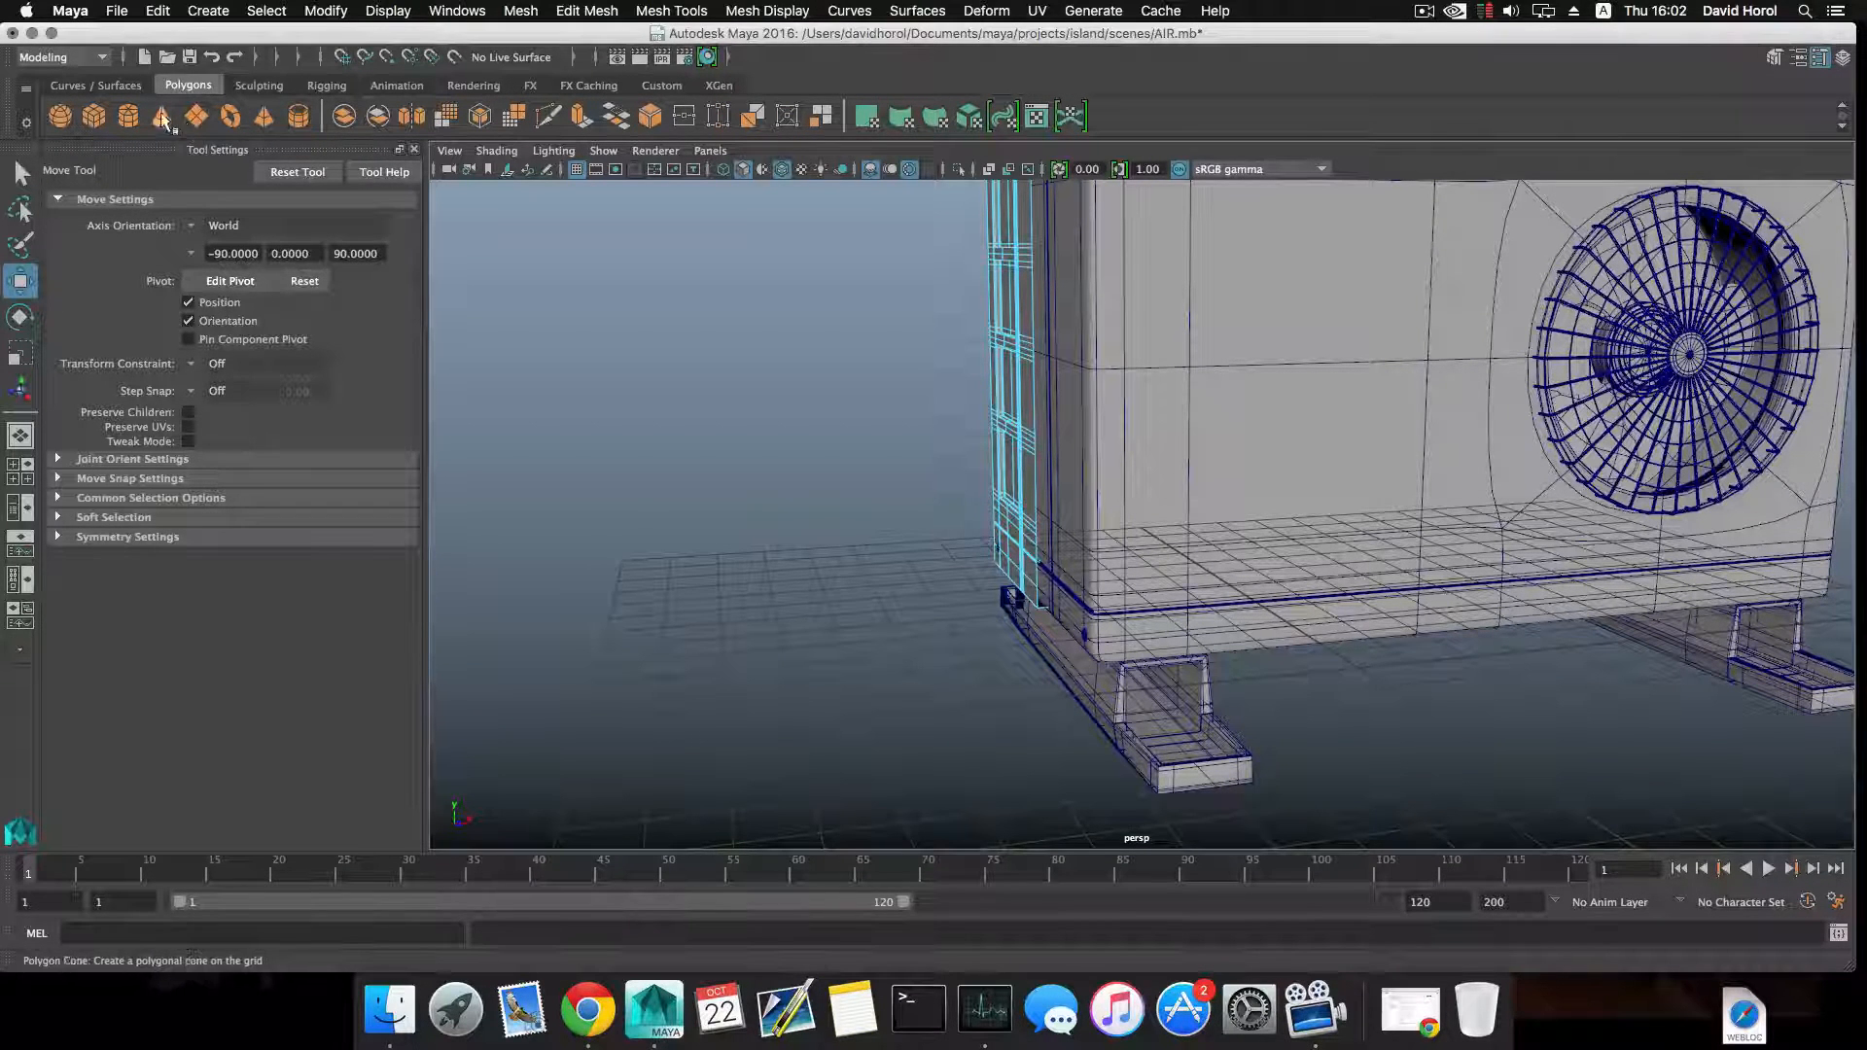
Create a polygon cylinder and move it along the X axis to clear ground beside the air conditioner.
{"action": "left_click", "coordinate": [128, 117]}
{"action": "scroll", "coordinate": [943, 503], "scroll_direction": "down", "scroll_amount": 5}
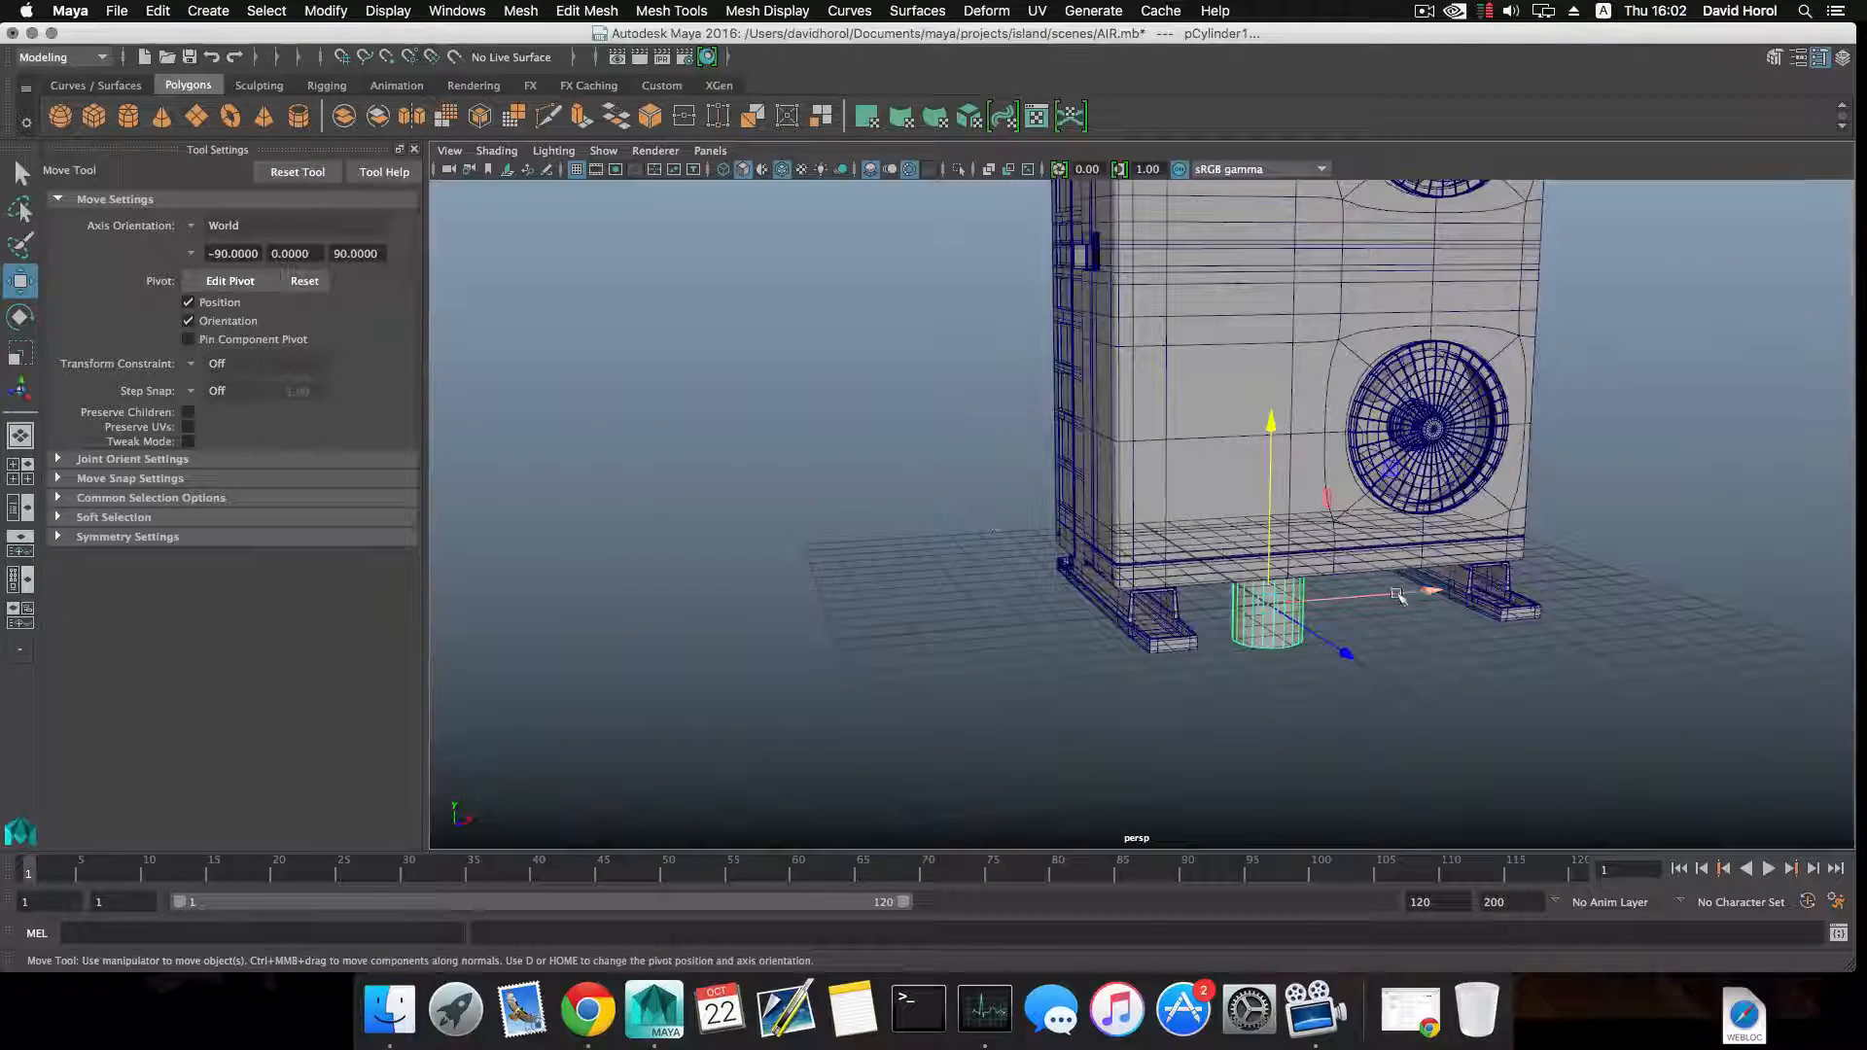
{"action": "left_click_drag", "start_coordinate": [1401, 596], "coordinate": [1057, 622]}
{"action": "scroll", "coordinate": [959, 542], "scroll_direction": "up", "scroll_amount": 5}
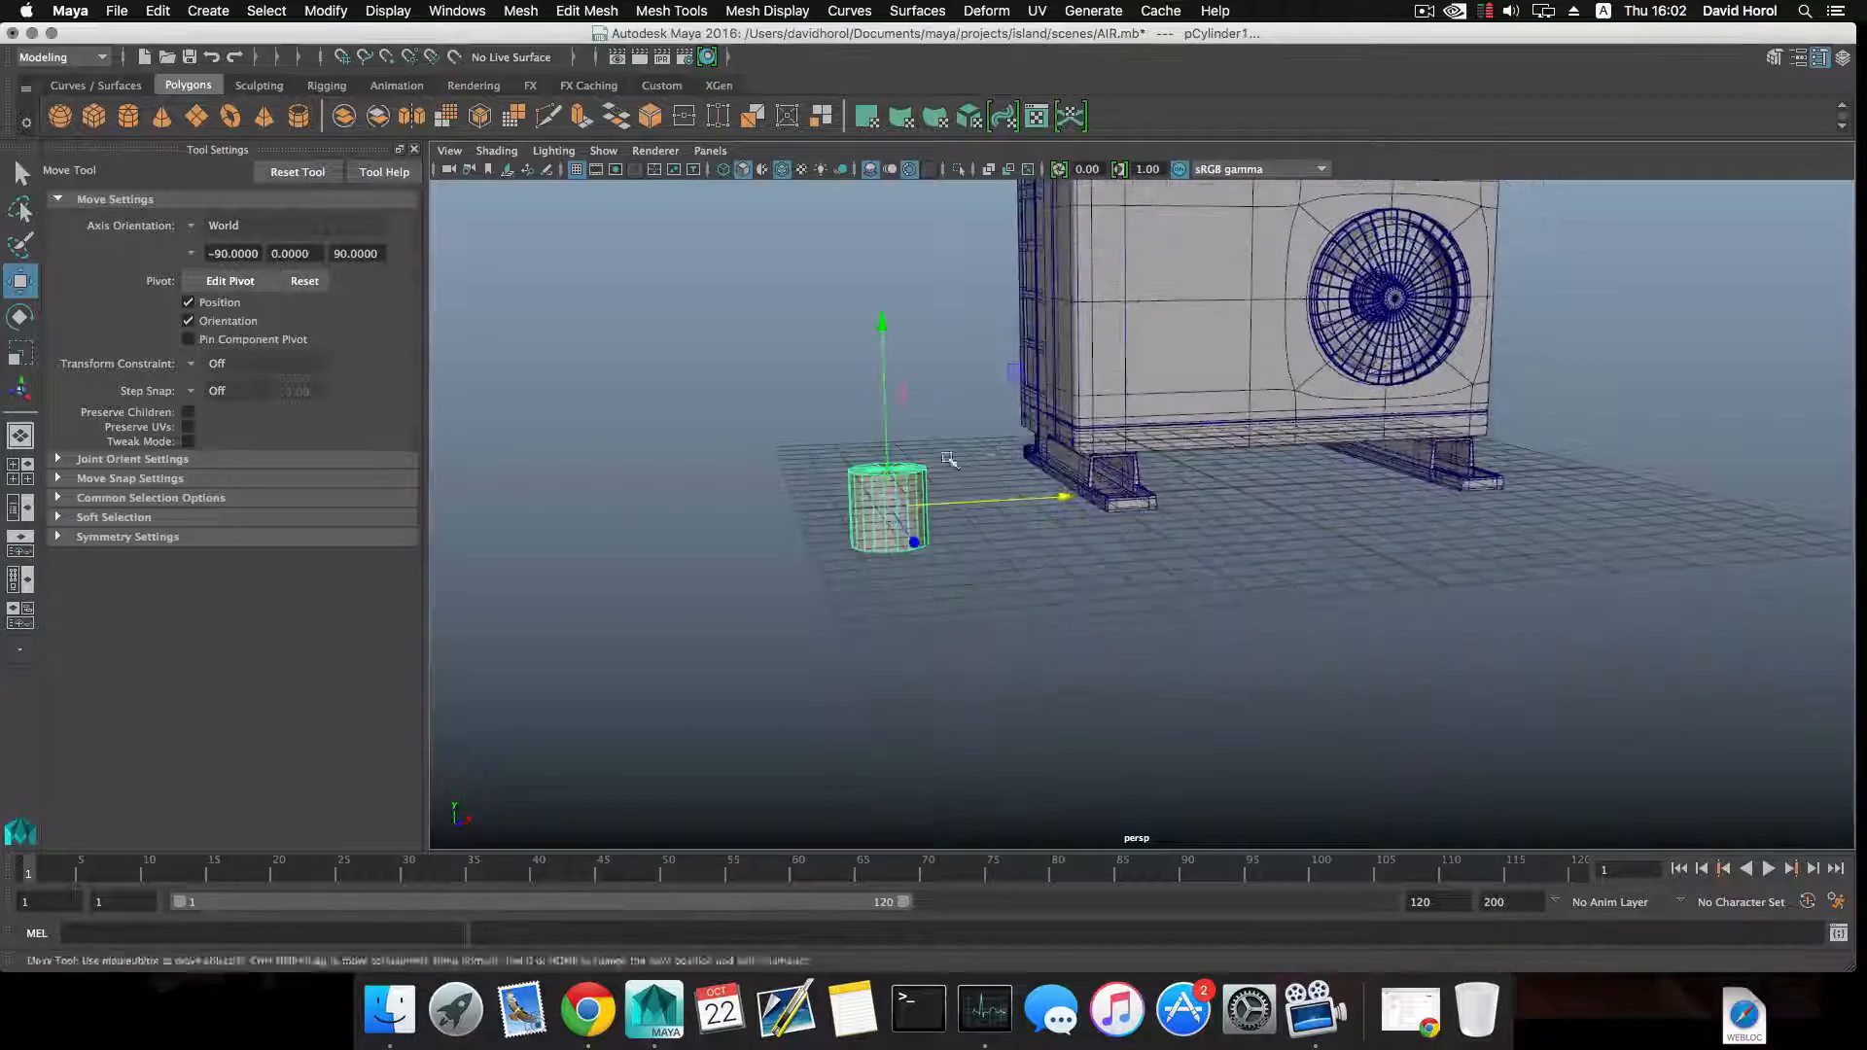
{"action": "mouse_move", "coordinate": [960, 541]}
{"action": "left_mouse_down", "text": "alt"}
{"action": "mouse_move", "coordinate": [1013, 559]}
{"action": "mouse_move", "coordinate": [925, 550]}
{"action": "left_mouse_up", "text": "alt"}
{"action": "middle_click_drag", "start_coordinate": [925, 551], "coordinate": [966, 542], "text": "alt"}
Rotate the cylinder onto its side and scale it down uniformly to a small pipe-like piece.
{"action": "key", "text": "e"}
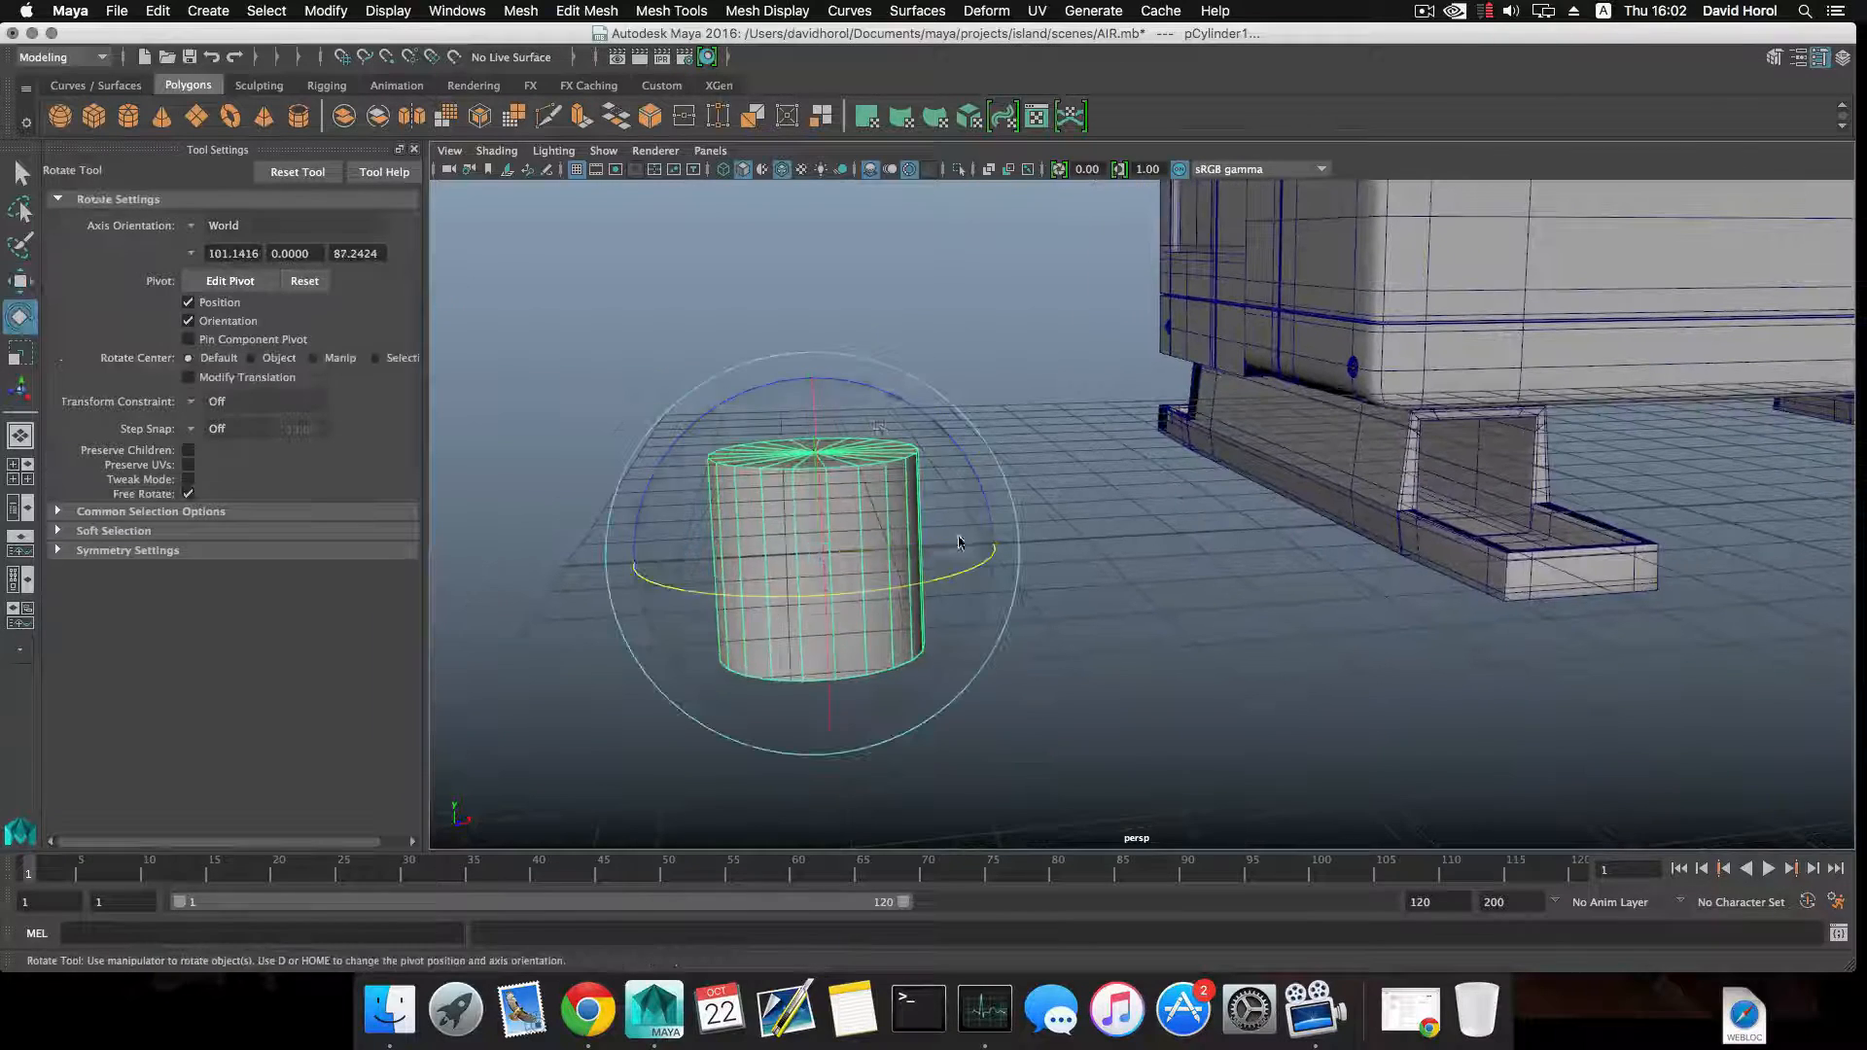
{"action": "left_click_drag", "start_coordinate": [912, 406], "coordinate": [820, 447]}
{"action": "key", "text": "r"}
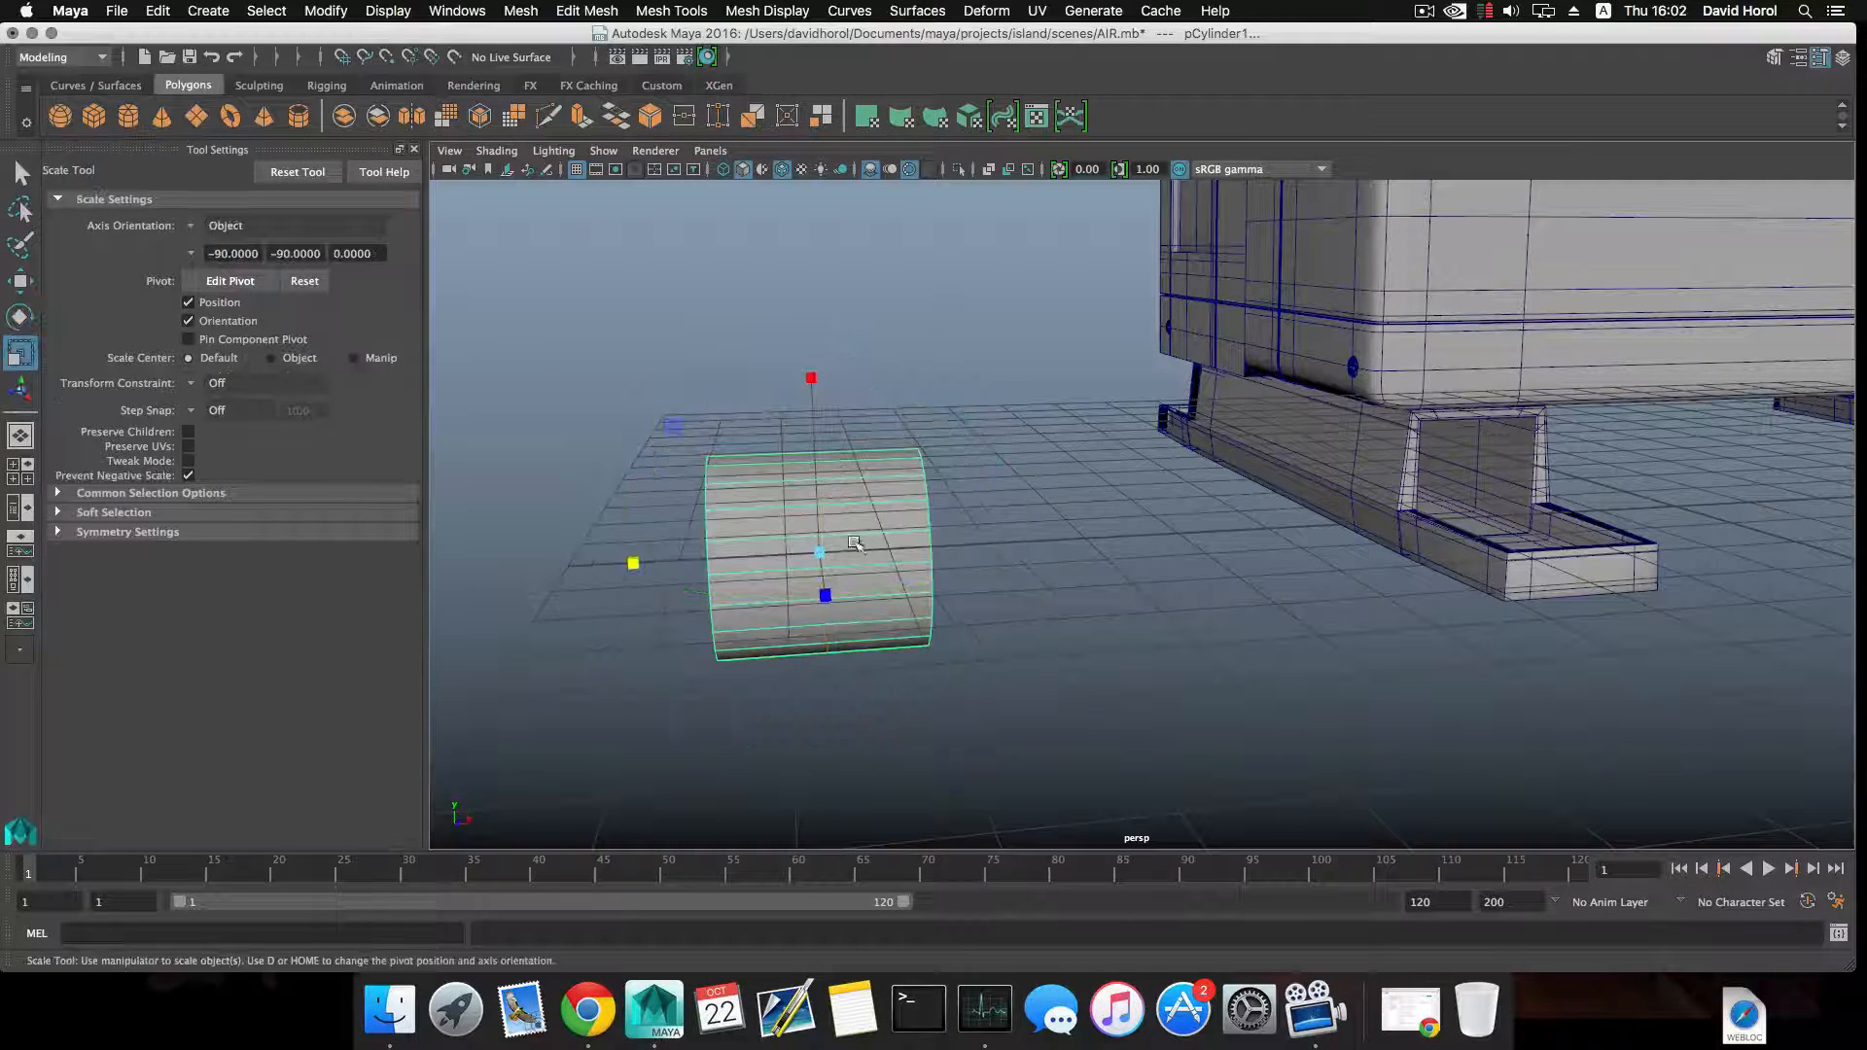
{"action": "left_click_drag", "start_coordinate": [821, 549], "coordinate": [696, 589]}
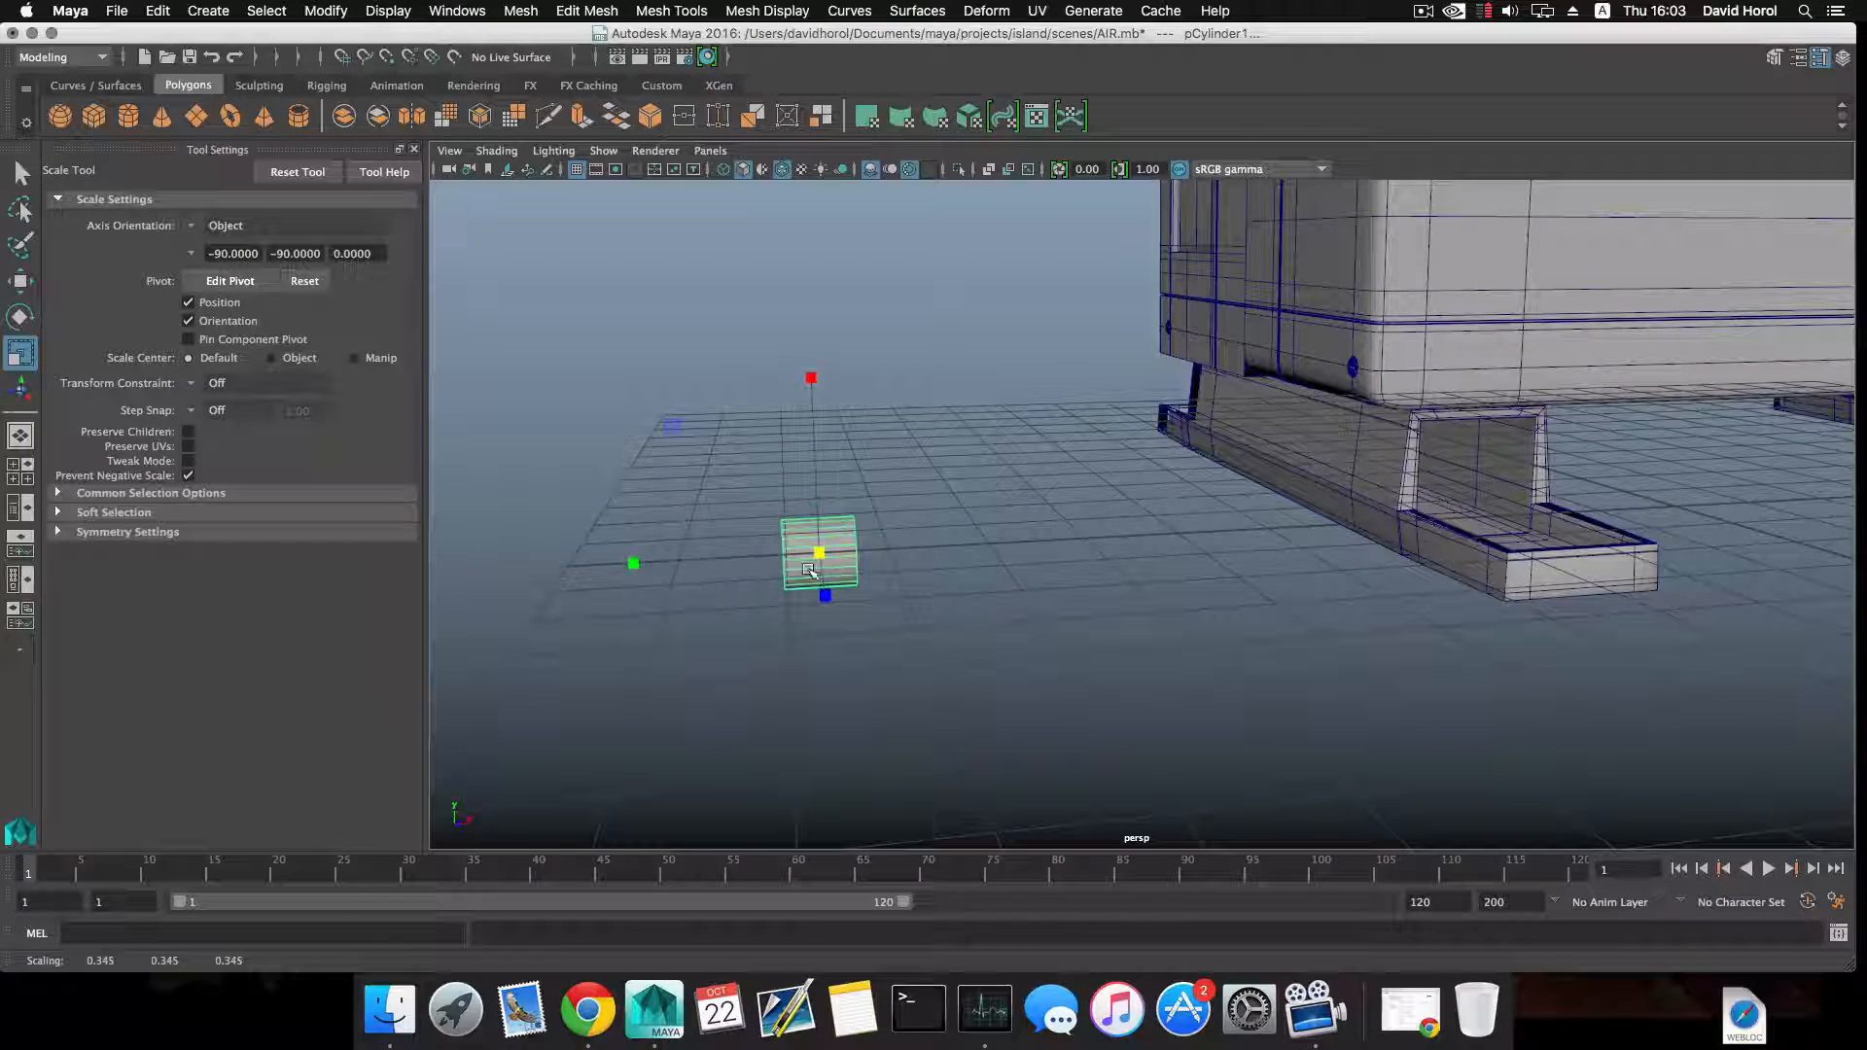
Set the cylinder's Subdivisions Axis to 8 and view its end cap up close.
{"action": "left_click", "coordinate": [1808, 60]}
{"action": "left_click", "coordinate": [1645, 212]}
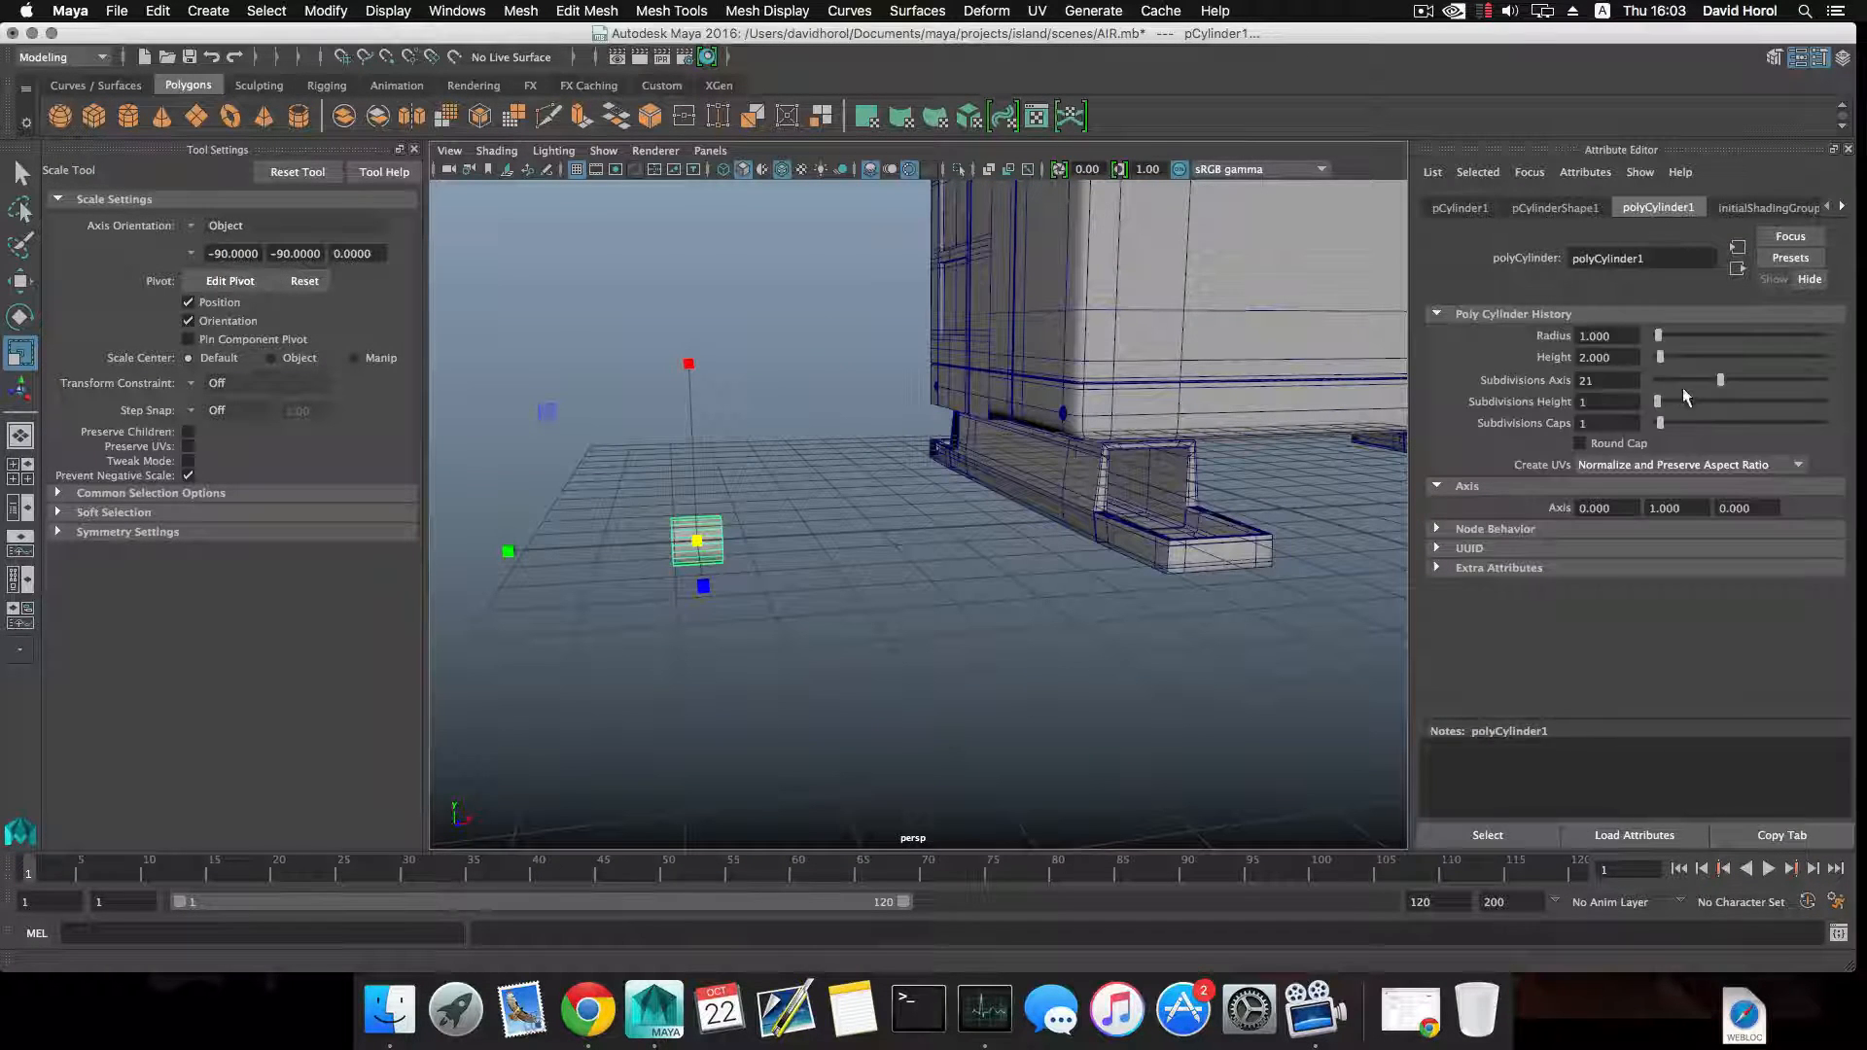
{"action": "left_click_drag", "start_coordinate": [1675, 379], "coordinate": [1671, 379]}
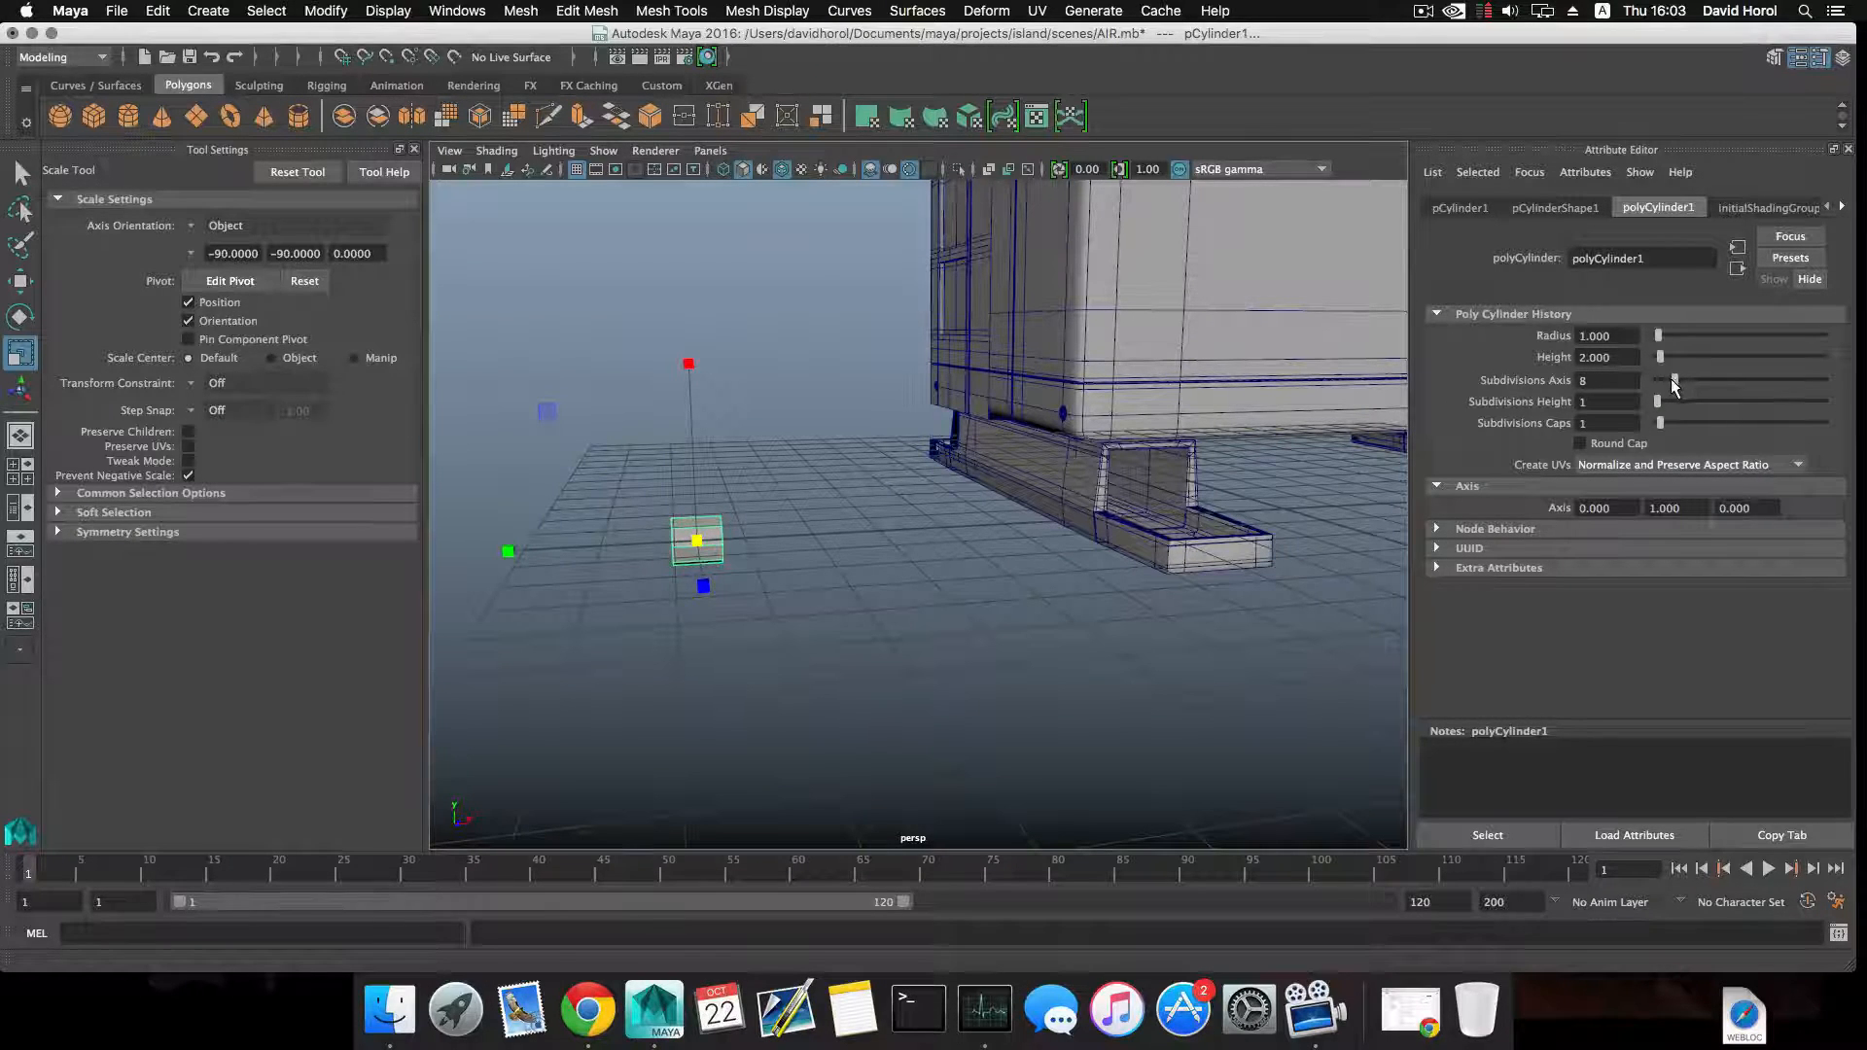
{"action": "middle_click_drag", "start_coordinate": [902, 381], "coordinate": [1004, 350], "text": "alt"}
{"action": "scroll", "coordinate": [1004, 350], "scroll_direction": "up", "scroll_amount": 5}
{"action": "left_click_drag", "start_coordinate": [1004, 350], "coordinate": [1094, 374], "text": "alt"}
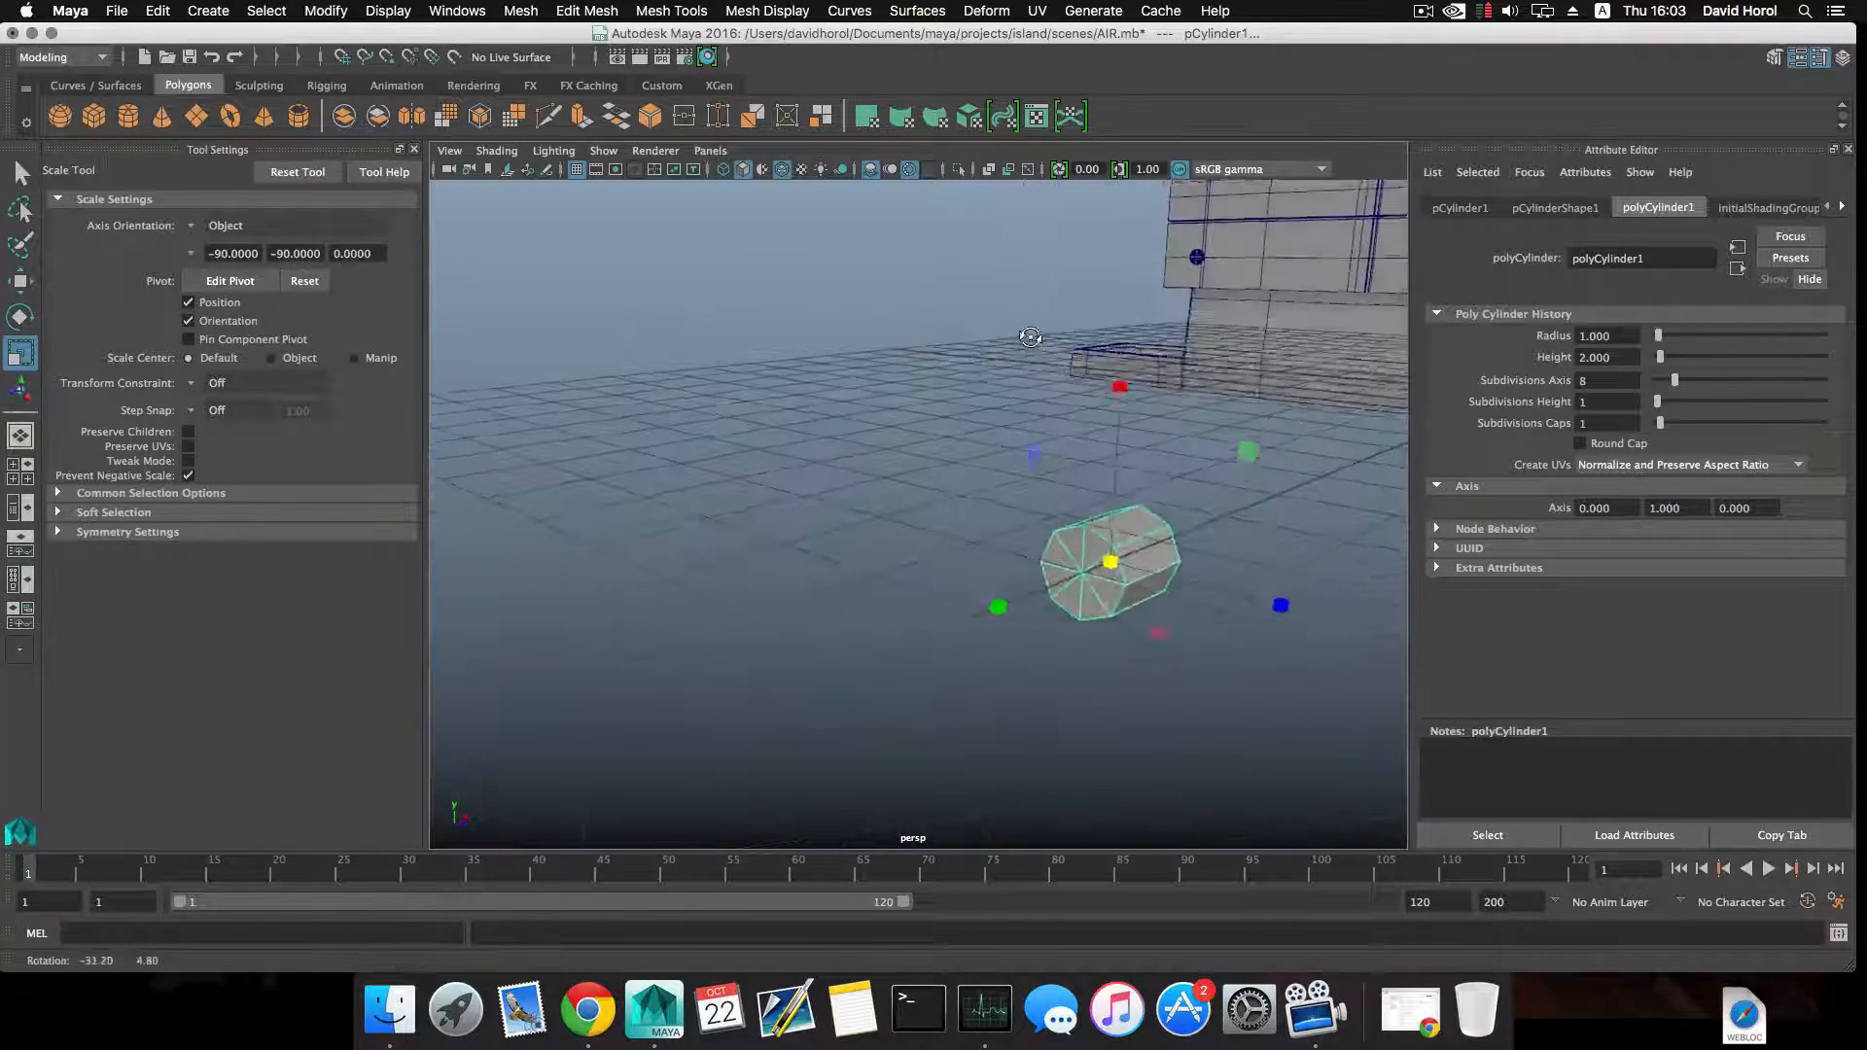
{"action": "middle_click_drag", "start_coordinate": [992, 379], "coordinate": [942, 341], "text": "alt"}
{"action": "right_click_drag", "start_coordinate": [942, 342], "coordinate": [988, 363], "text": "alt"}
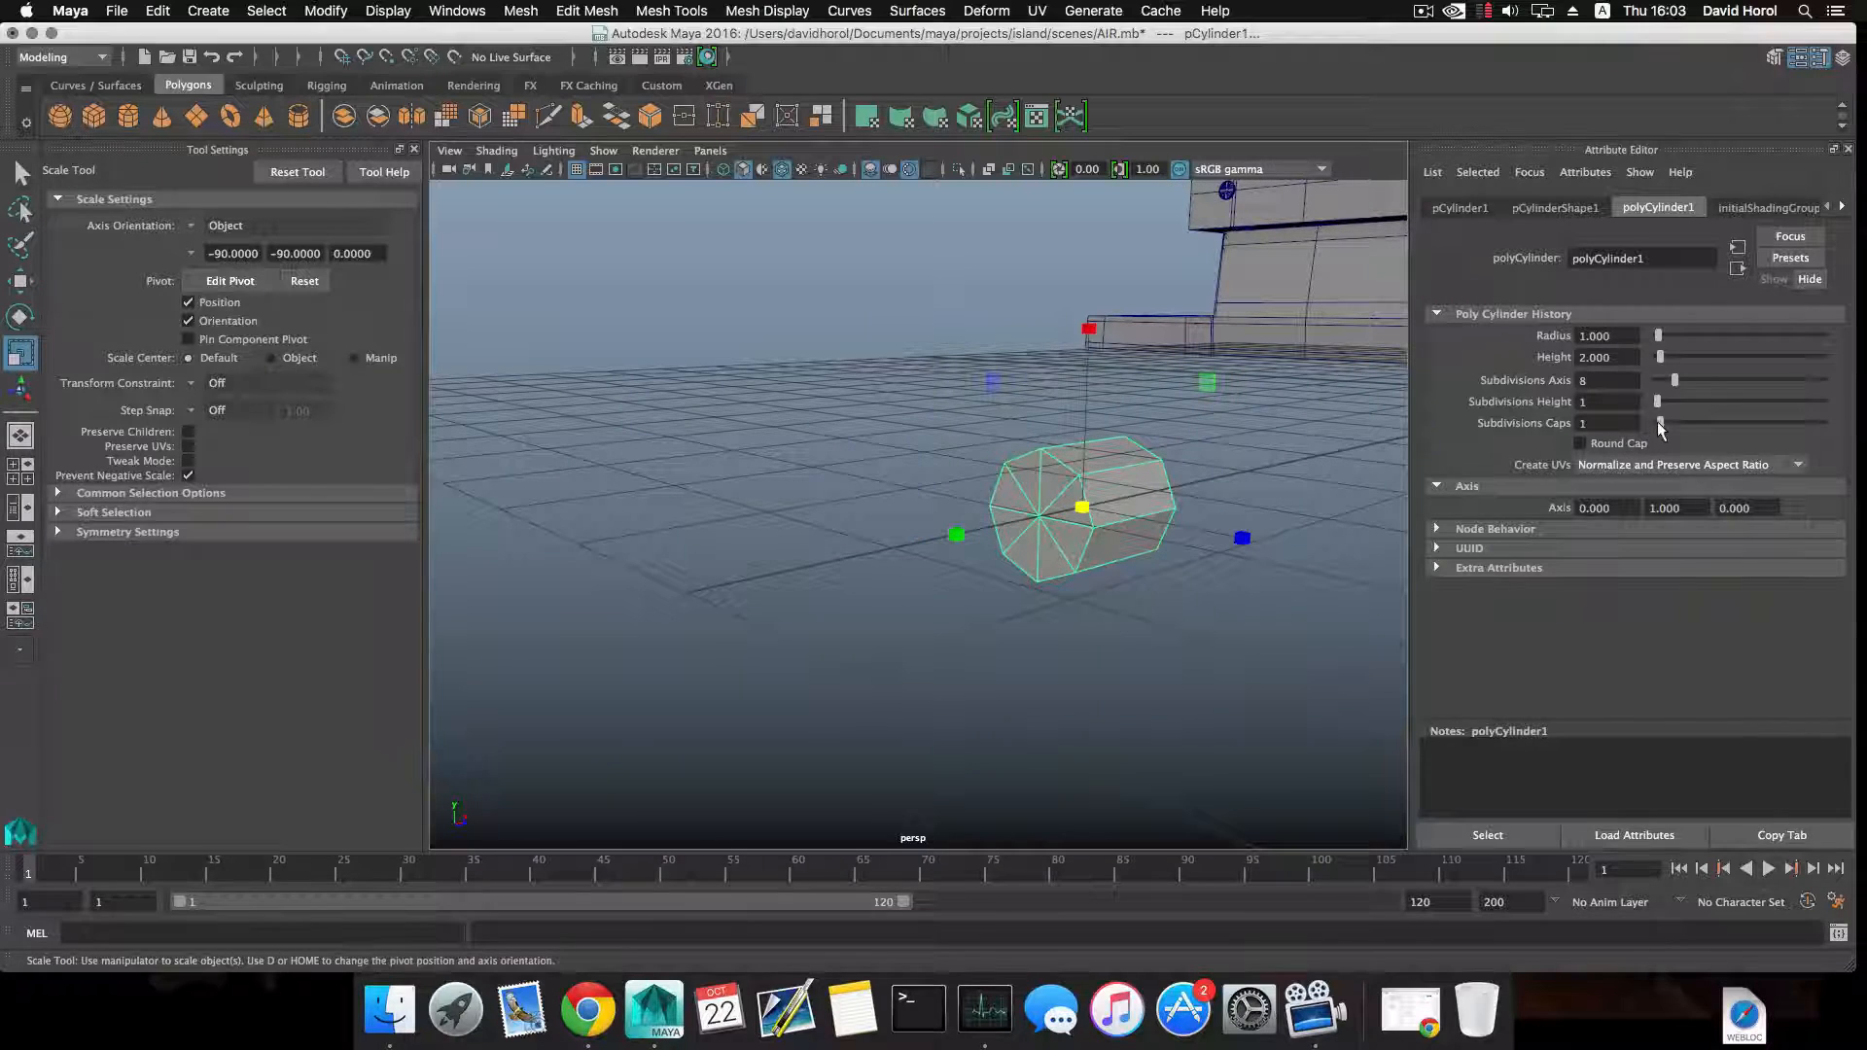
Set the cylinder's Subdivisions Caps to 0 and move one end face outward along X to lengthen the cylinder.
{"action": "left_click_drag", "start_coordinate": [1022, 511], "coordinate": [948, 483], "text": "alt"}
{"action": "middle_click_drag", "start_coordinate": [948, 483], "coordinate": [1016, 492], "text": "alt"}
{"action": "right_click_drag", "start_coordinate": [909, 363], "coordinate": [917, 403]}
{"action": "left_click", "coordinate": [935, 442]}
{"action": "left_click_drag", "start_coordinate": [935, 443], "coordinate": [1070, 511], "text": "alt"}
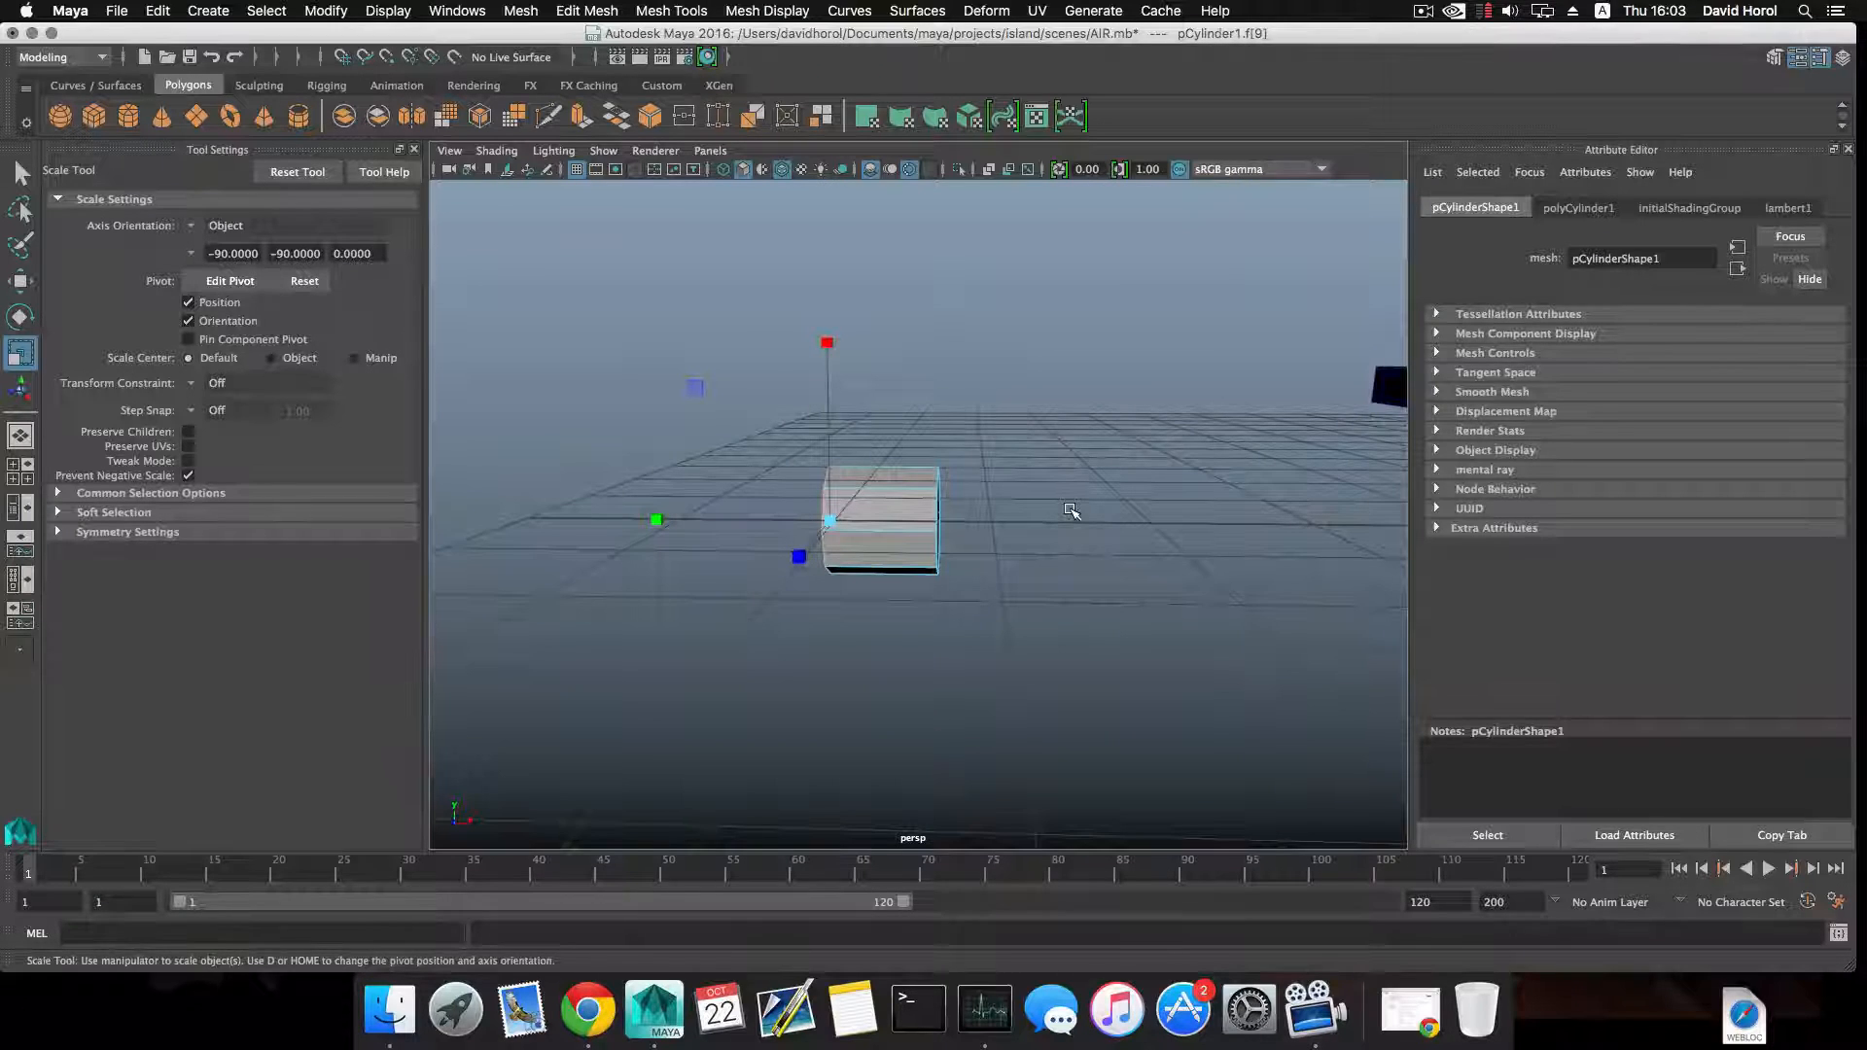
{"action": "left_click_drag", "start_coordinate": [861, 513], "coordinate": [913, 520], "text": "alt"}
{"action": "key", "text": "w"}
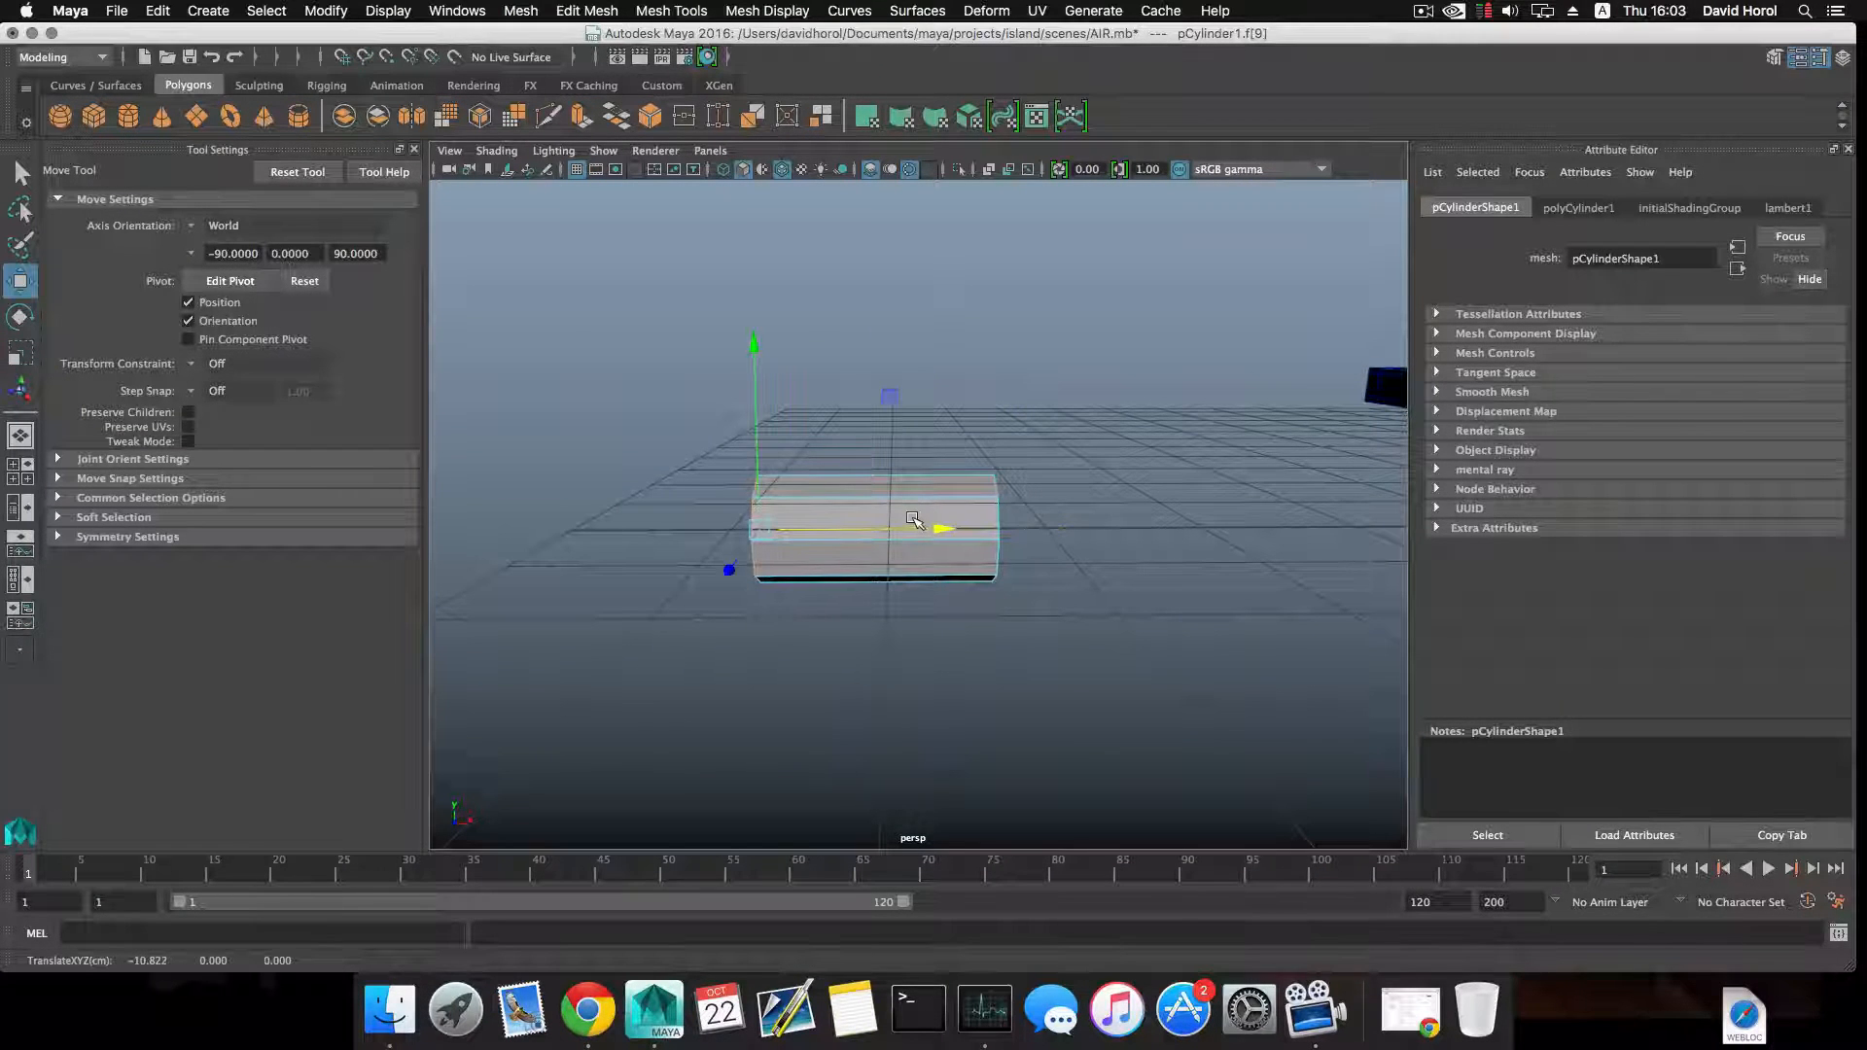
Return to object selection, duplicate the lengthened cylinder and rotate the copy upright about the Z axis.
{"action": "key", "text": "F8"}
{"action": "key", "text": "F8"}
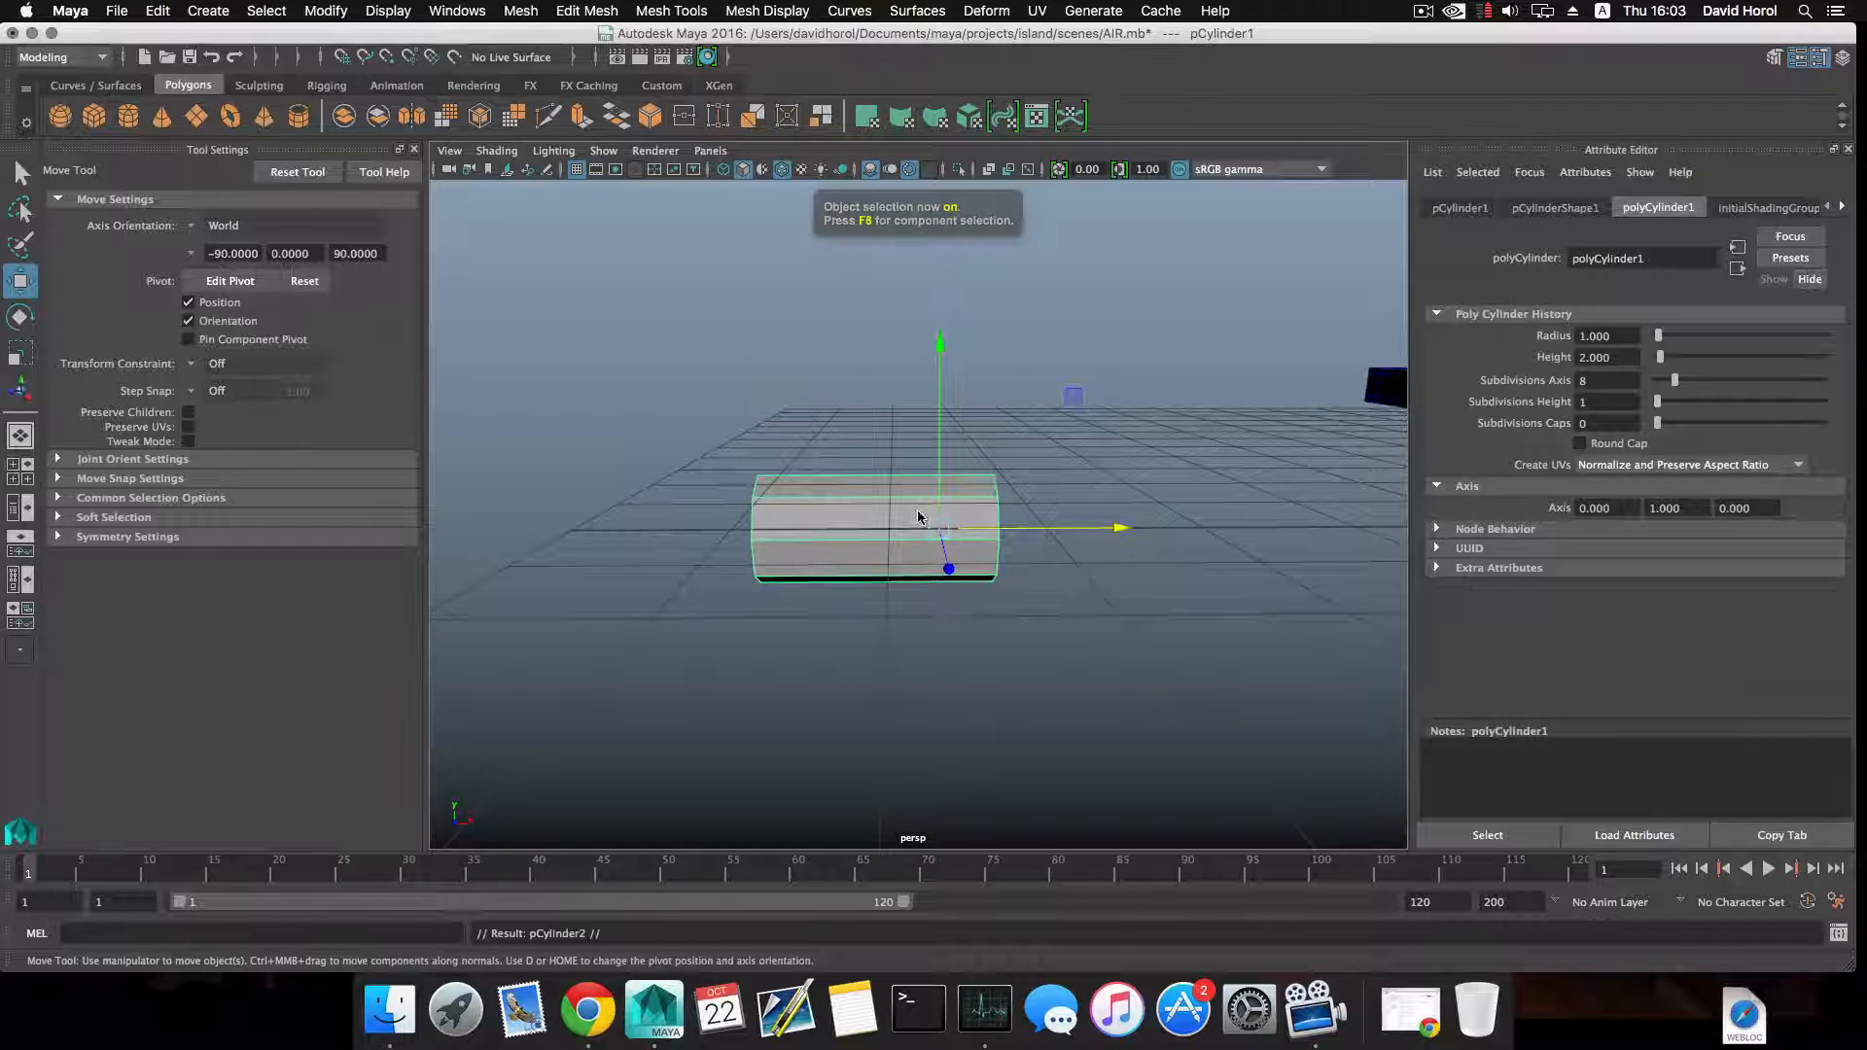
{"action": "left_click", "coordinate": [919, 516]}
{"action": "key", "text": "e"}
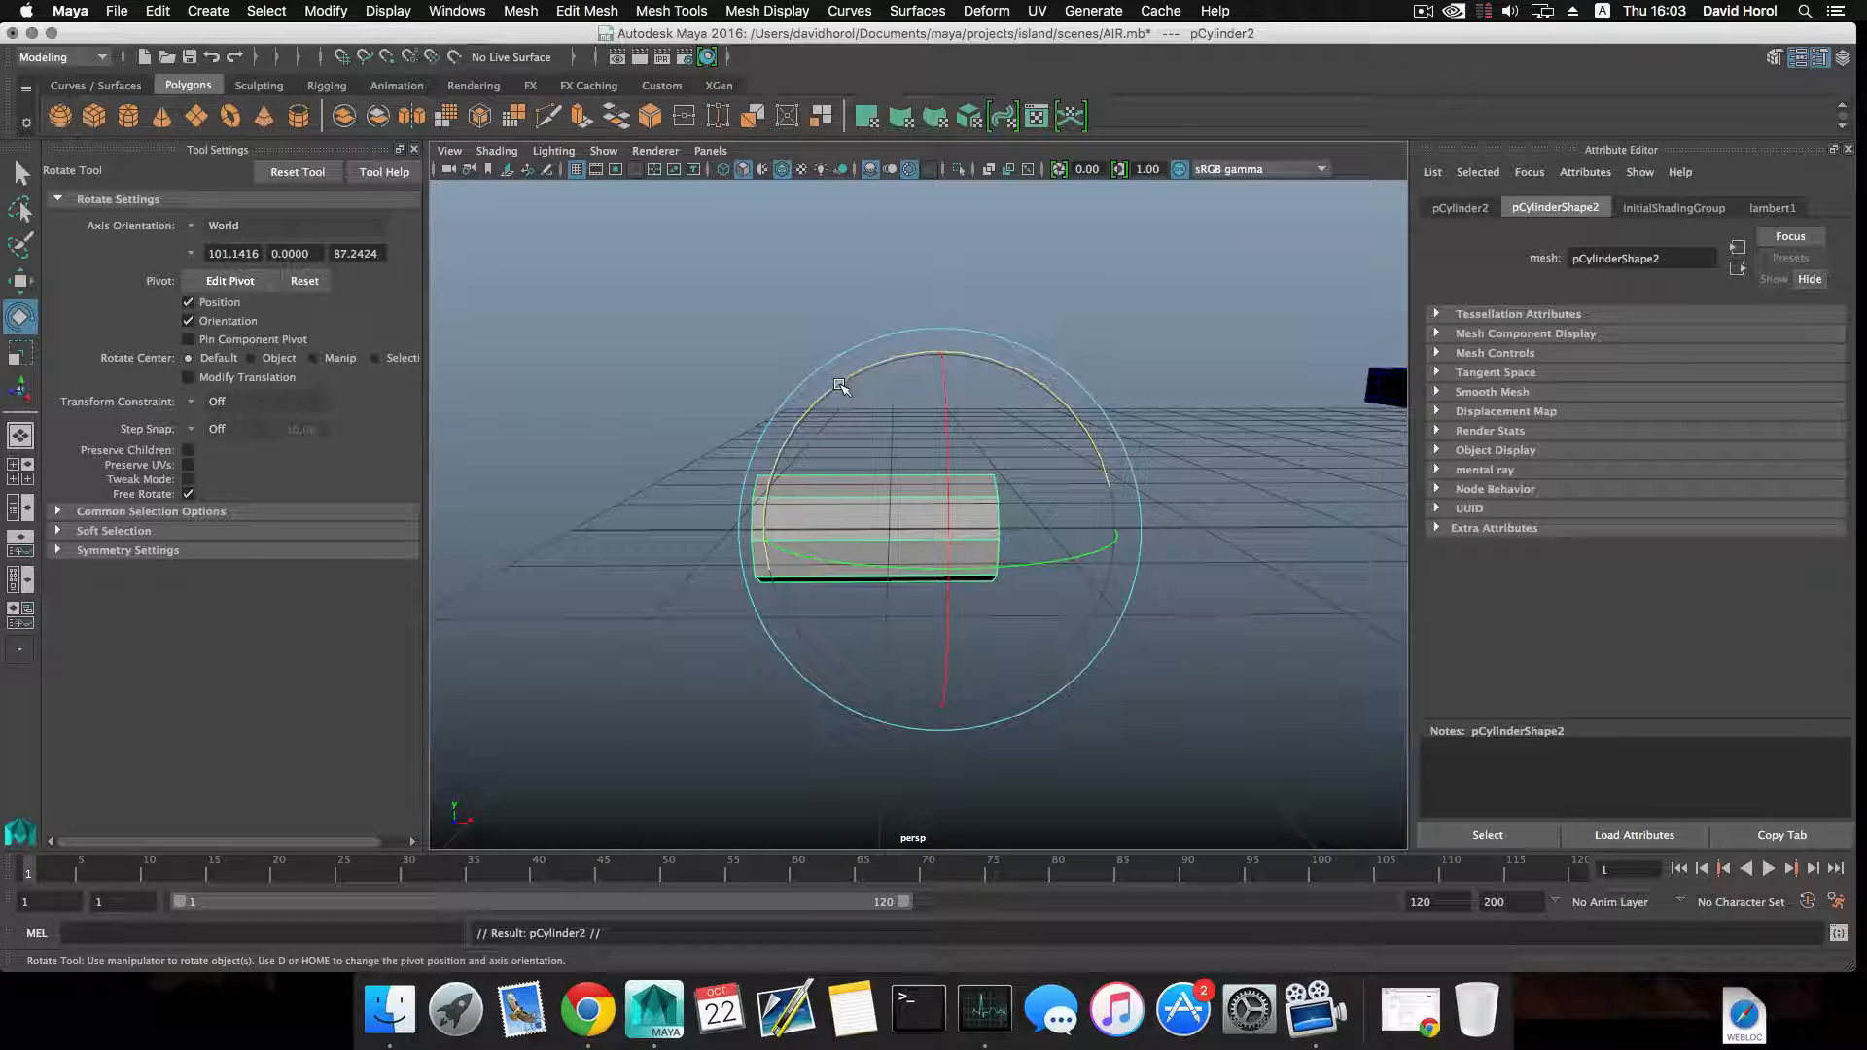
{"action": "left_click_drag", "start_coordinate": [841, 386], "coordinate": [939, 545]}
Move the upright copy up and sideways so it crosses the horizontal cylinder at its centre, forming a symmetrical cross.
{"action": "key", "text": "w"}
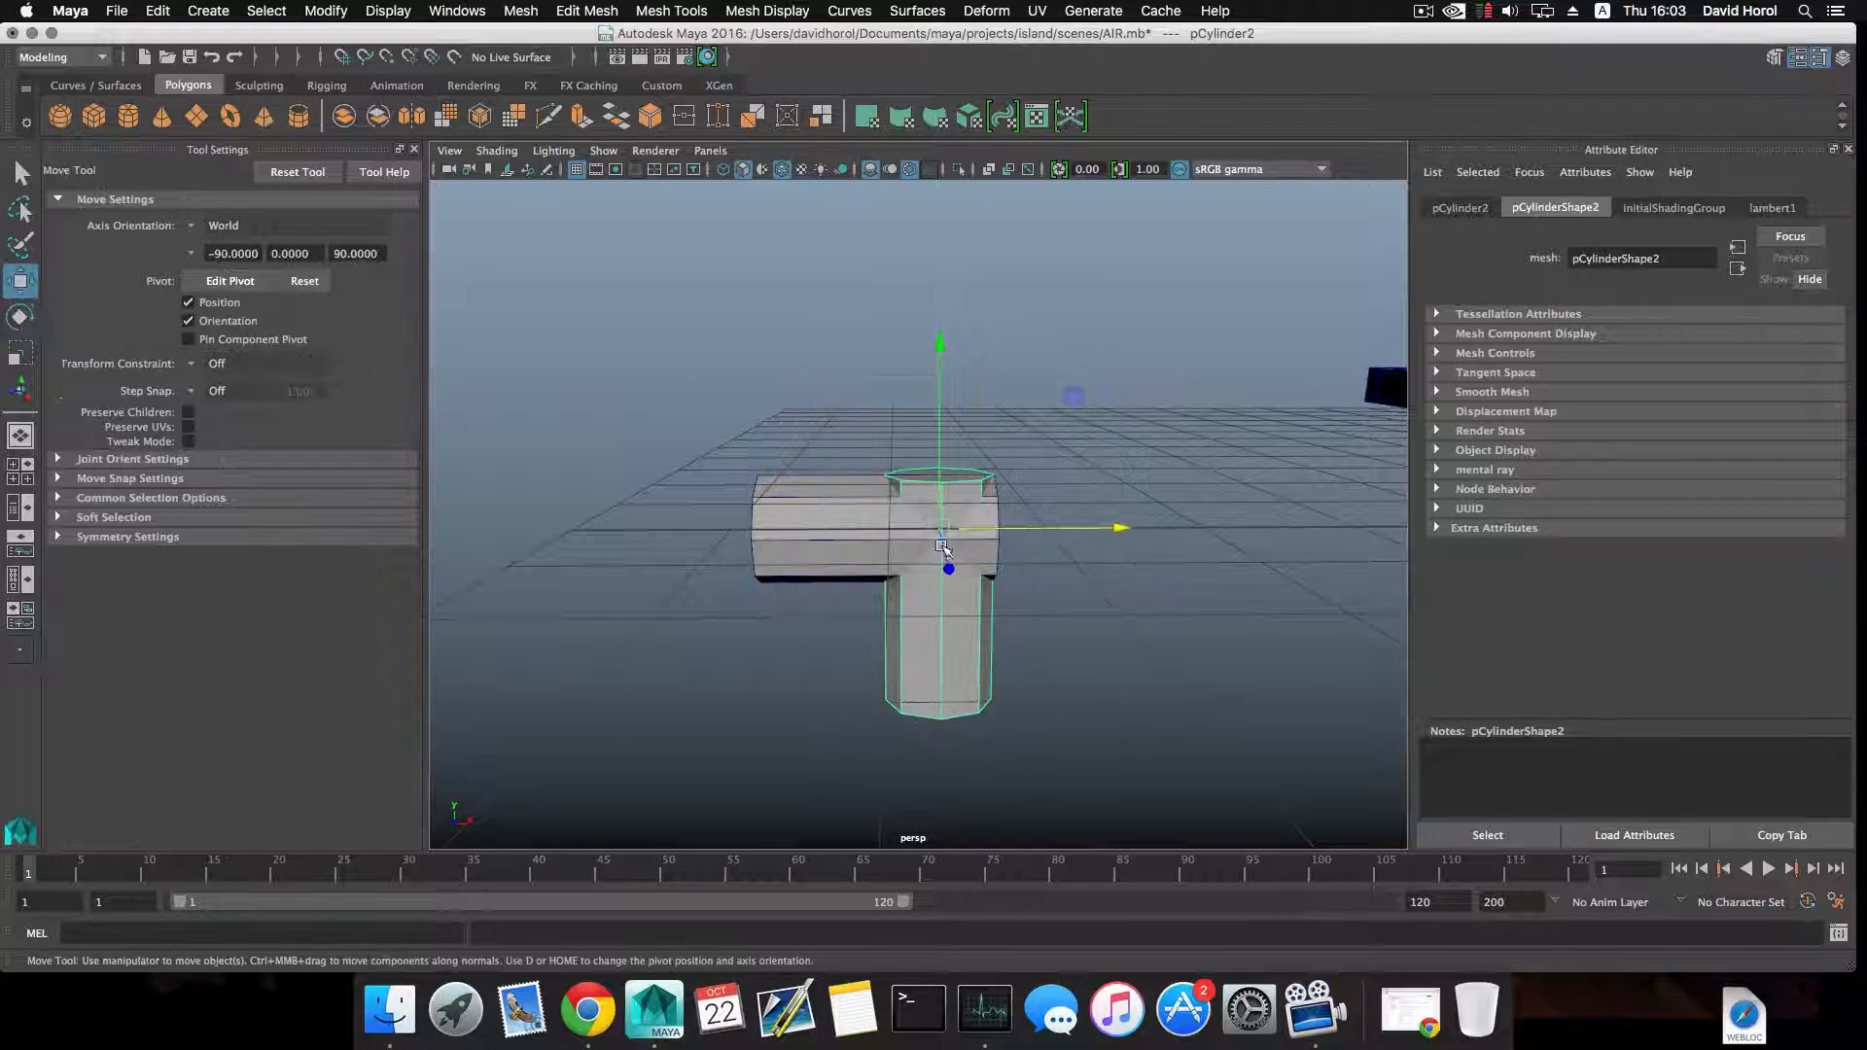
{"action": "left_click_drag", "start_coordinate": [942, 435], "coordinate": [942, 380]}
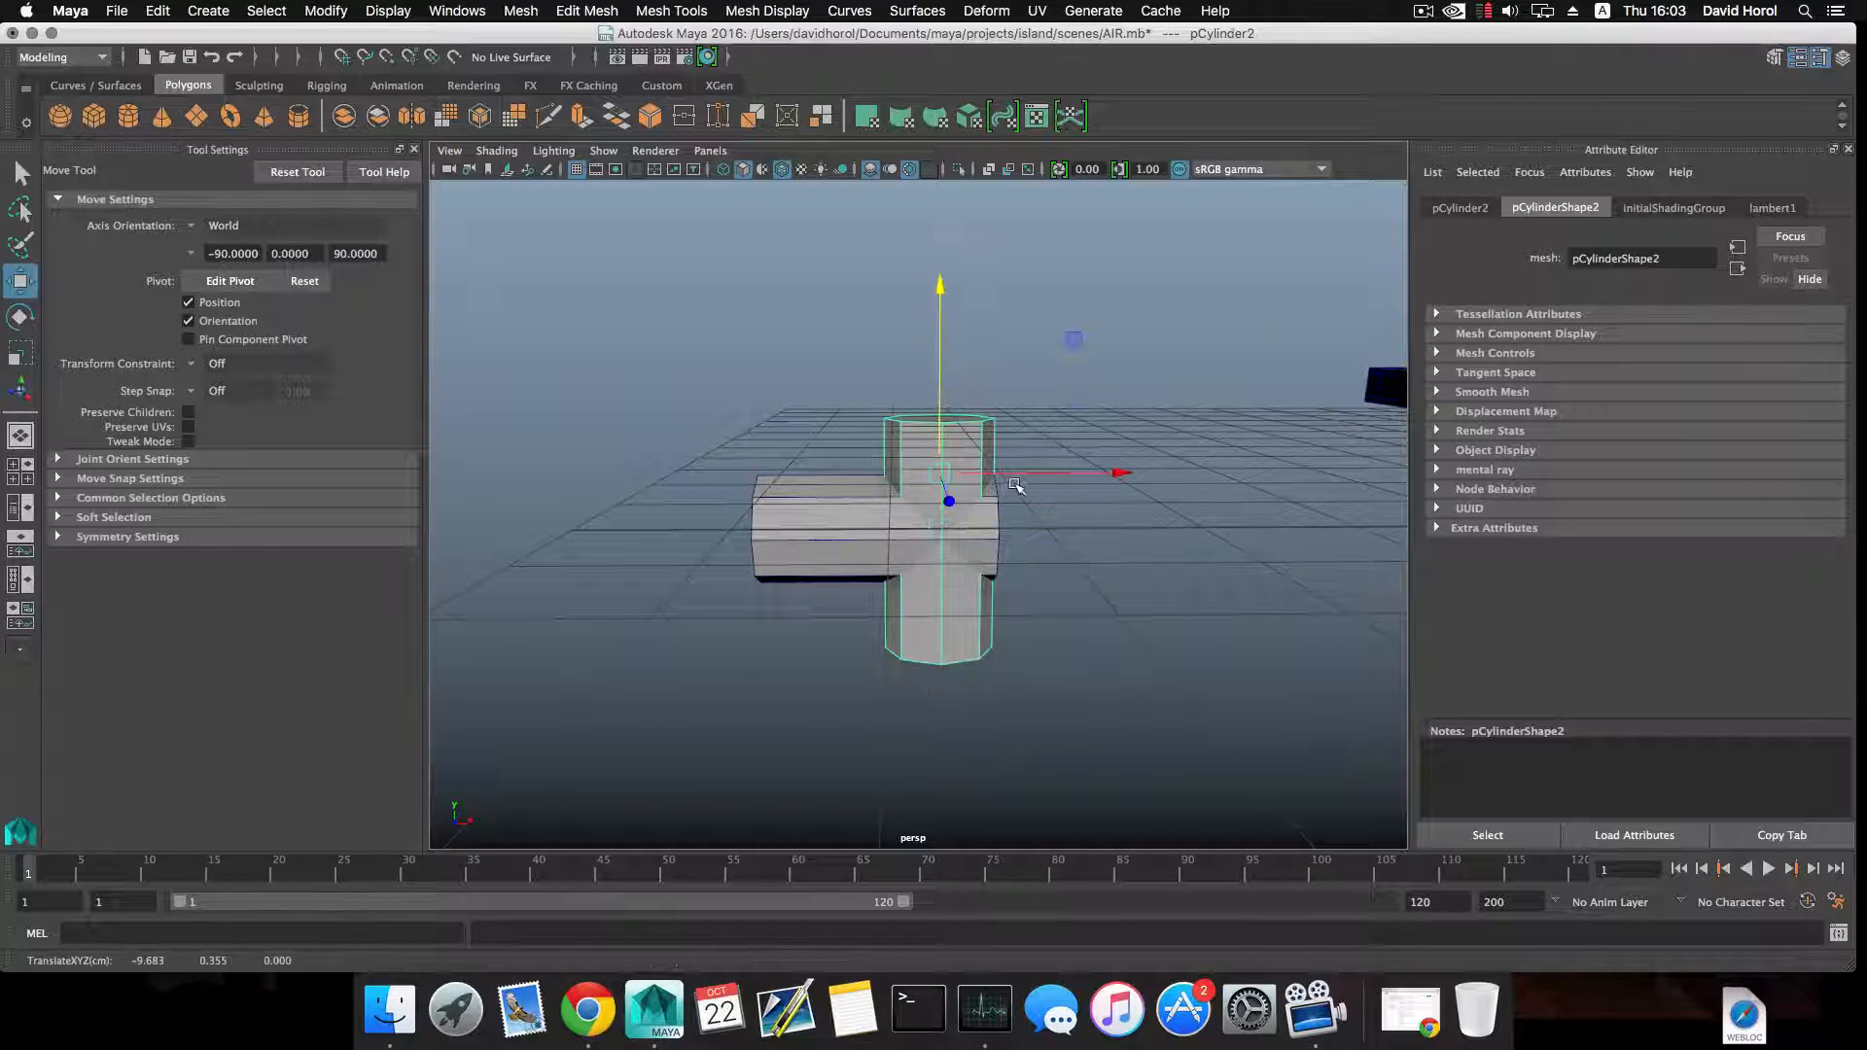
{"action": "left_click_drag", "start_coordinate": [1014, 473], "coordinate": [951, 469]}
{"action": "middle_click_drag", "start_coordinate": [943, 468], "coordinate": [965, 493], "text": "alt"}
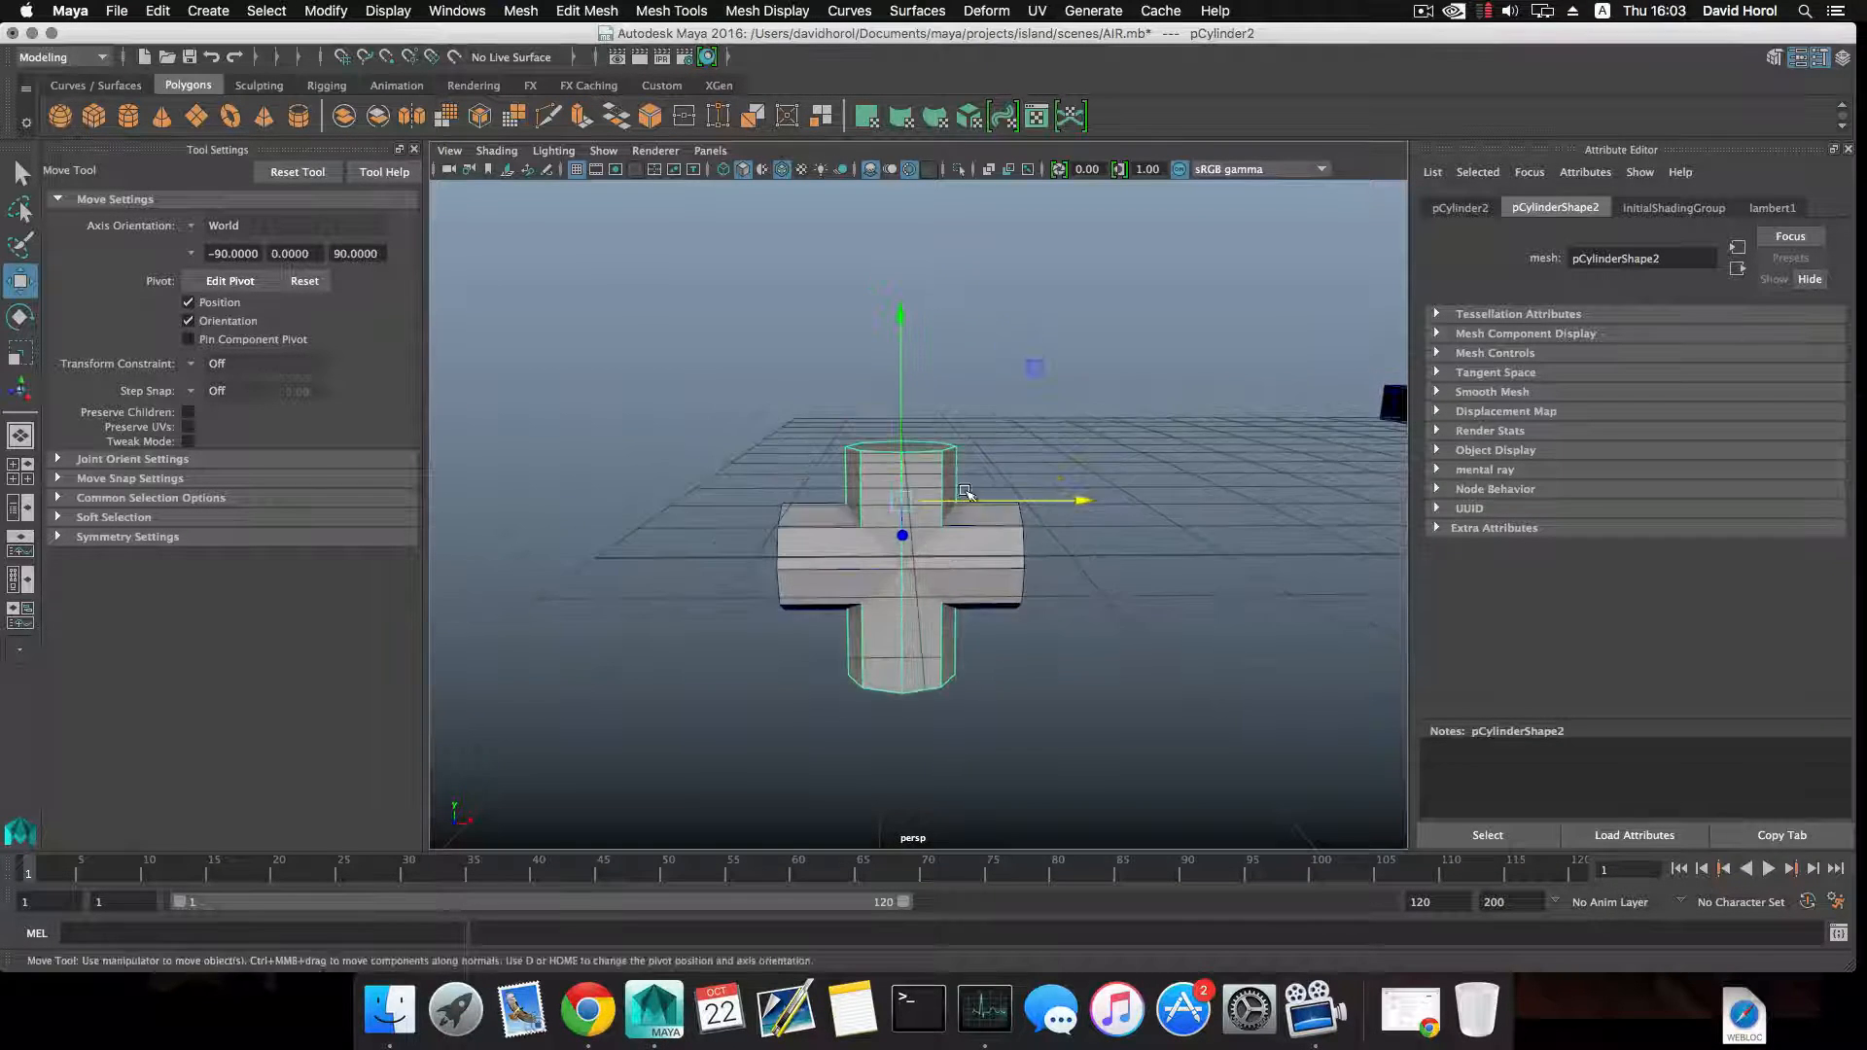
{"action": "left_click_drag", "start_coordinate": [903, 421], "coordinate": [903, 414]}
{"action": "right_click_drag", "start_coordinate": [912, 460], "coordinate": [978, 498], "text": "alt"}
{"action": "left_click_drag", "start_coordinate": [896, 347], "coordinate": [871, 273], "text": "alt"}
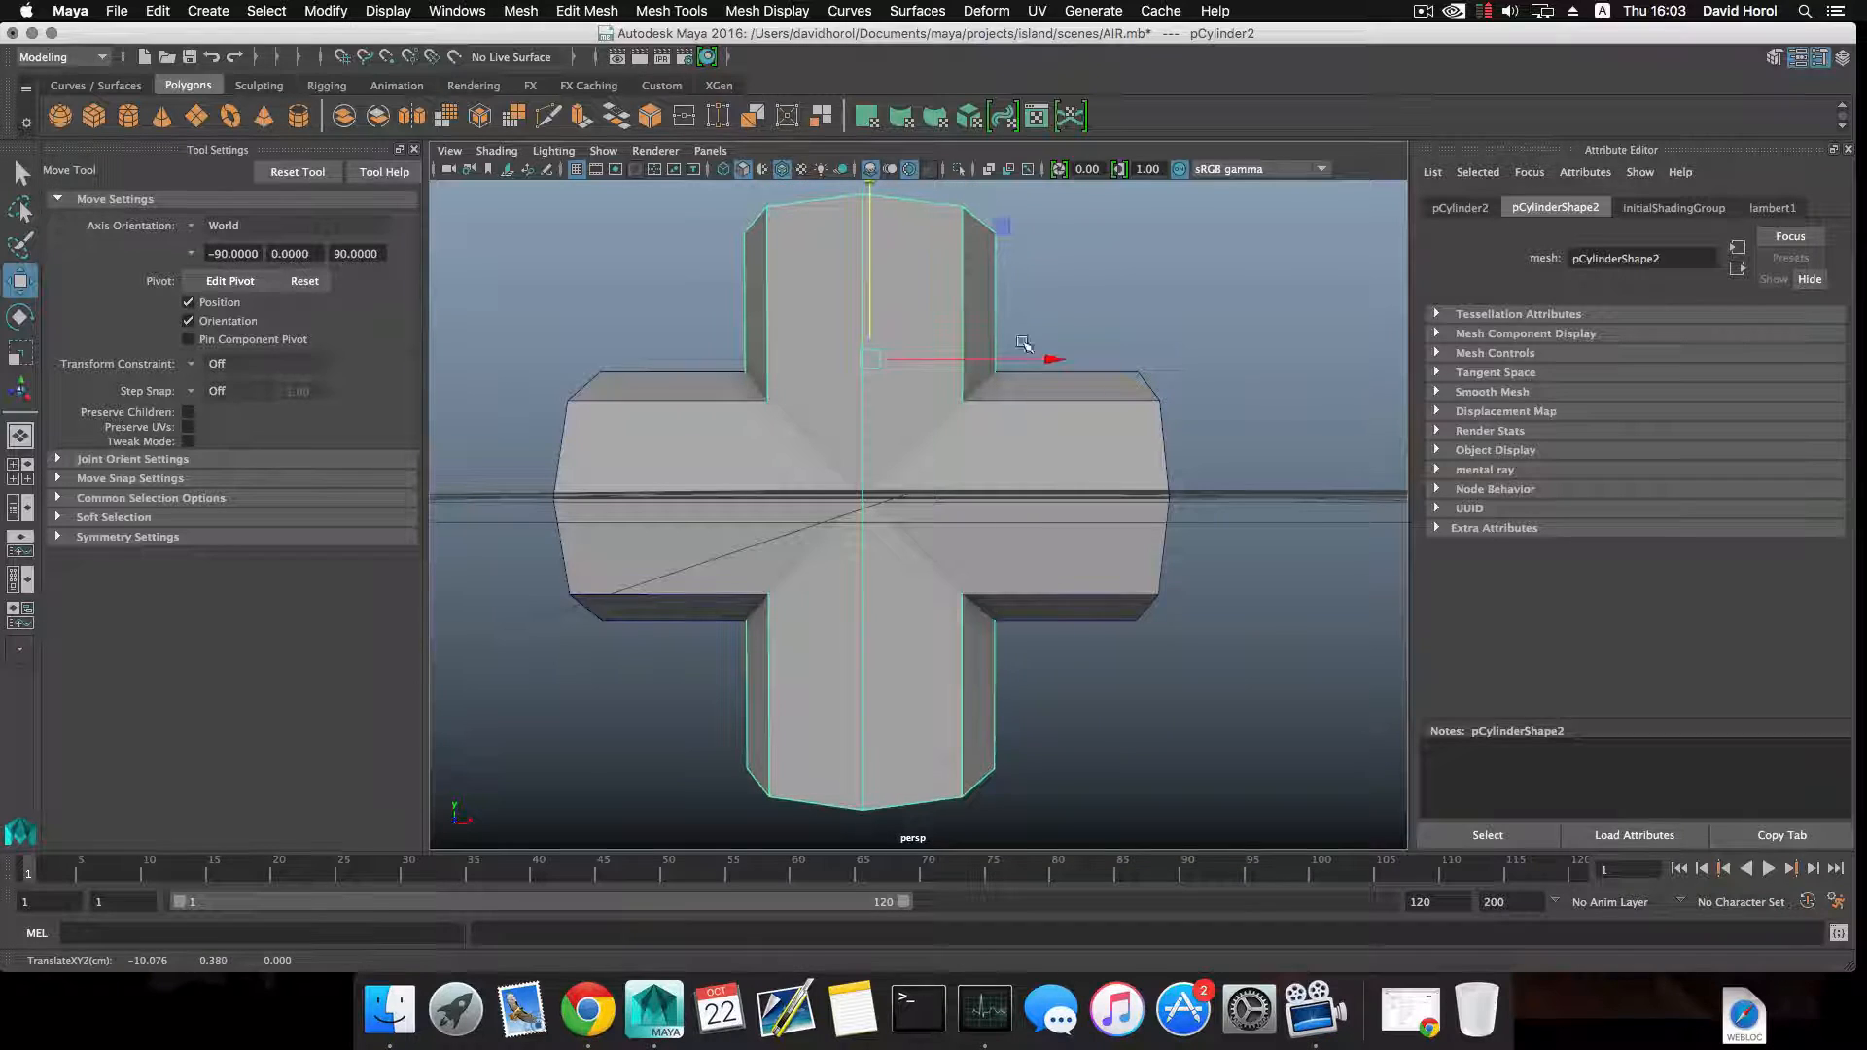
{"action": "right_click_drag", "start_coordinate": [977, 387], "coordinate": [950, 359], "text": "alt"}
{"action": "left_click_drag", "start_coordinate": [950, 359], "coordinate": [1004, 423], "text": "alt"}
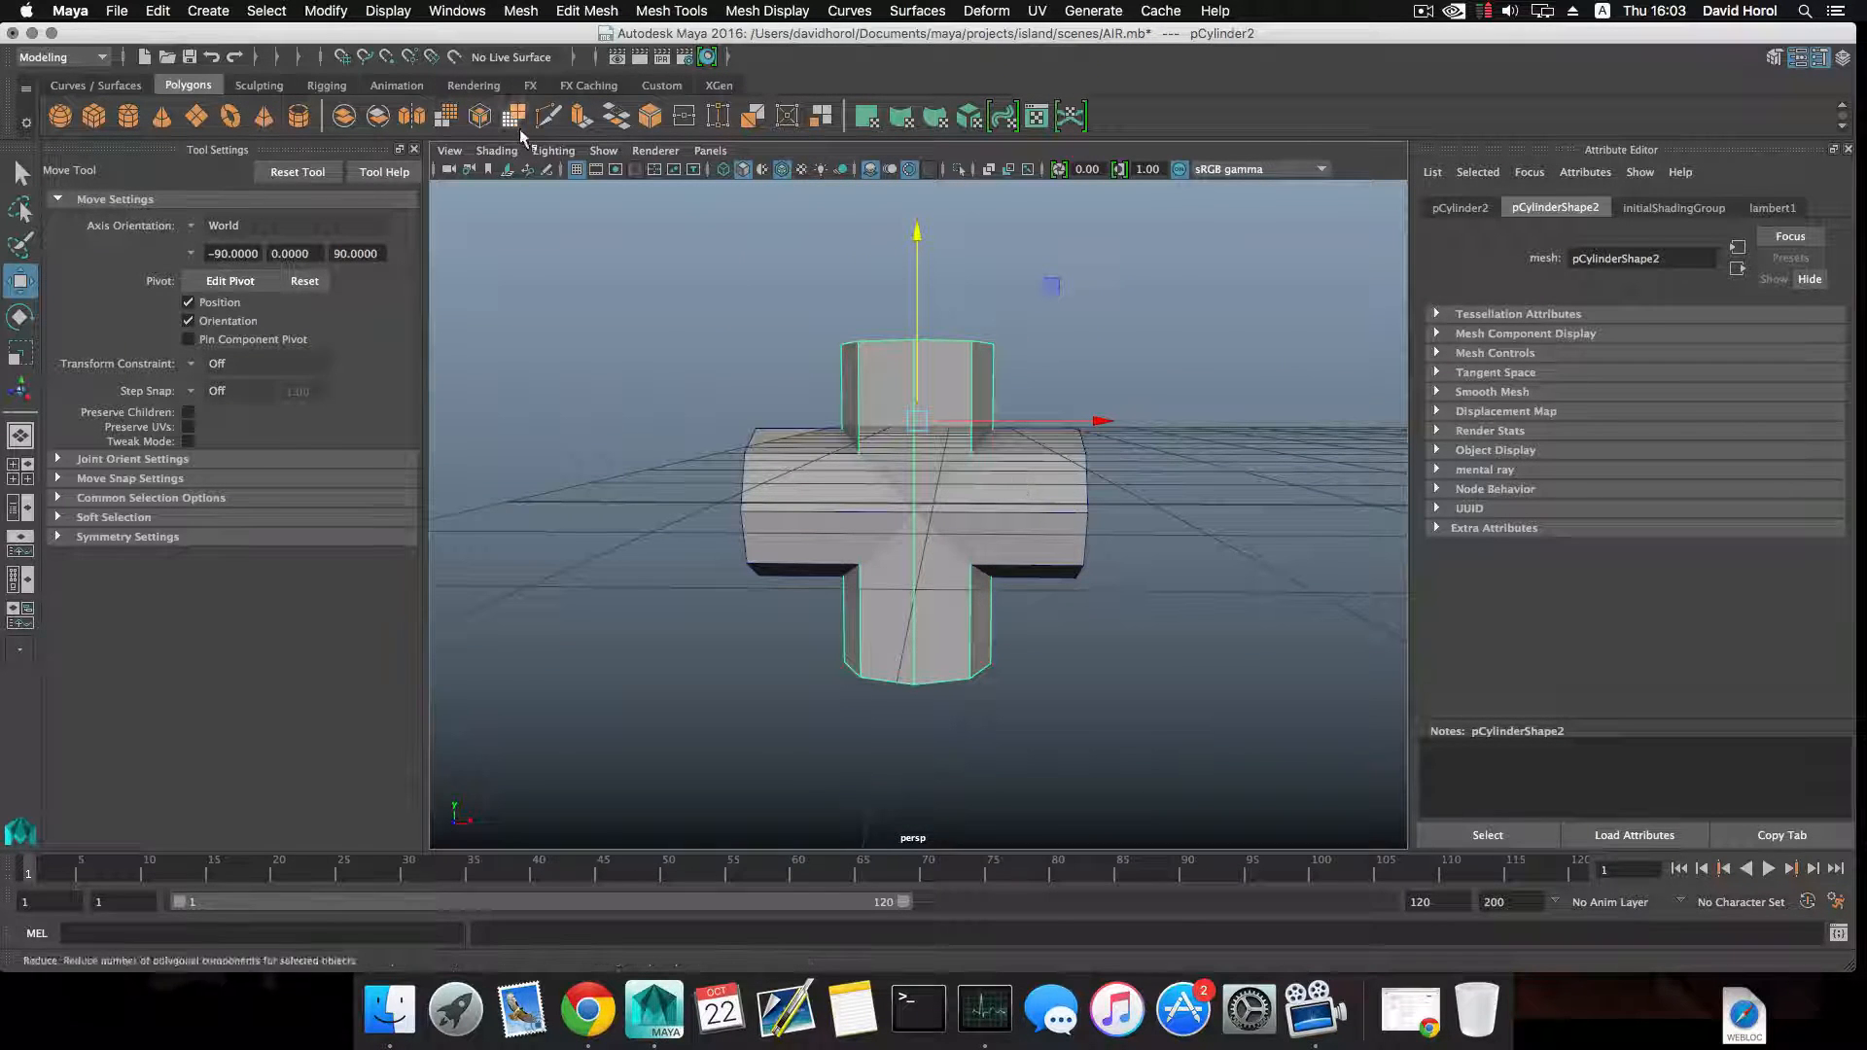
{"action": "left_click", "coordinate": [494, 152]}
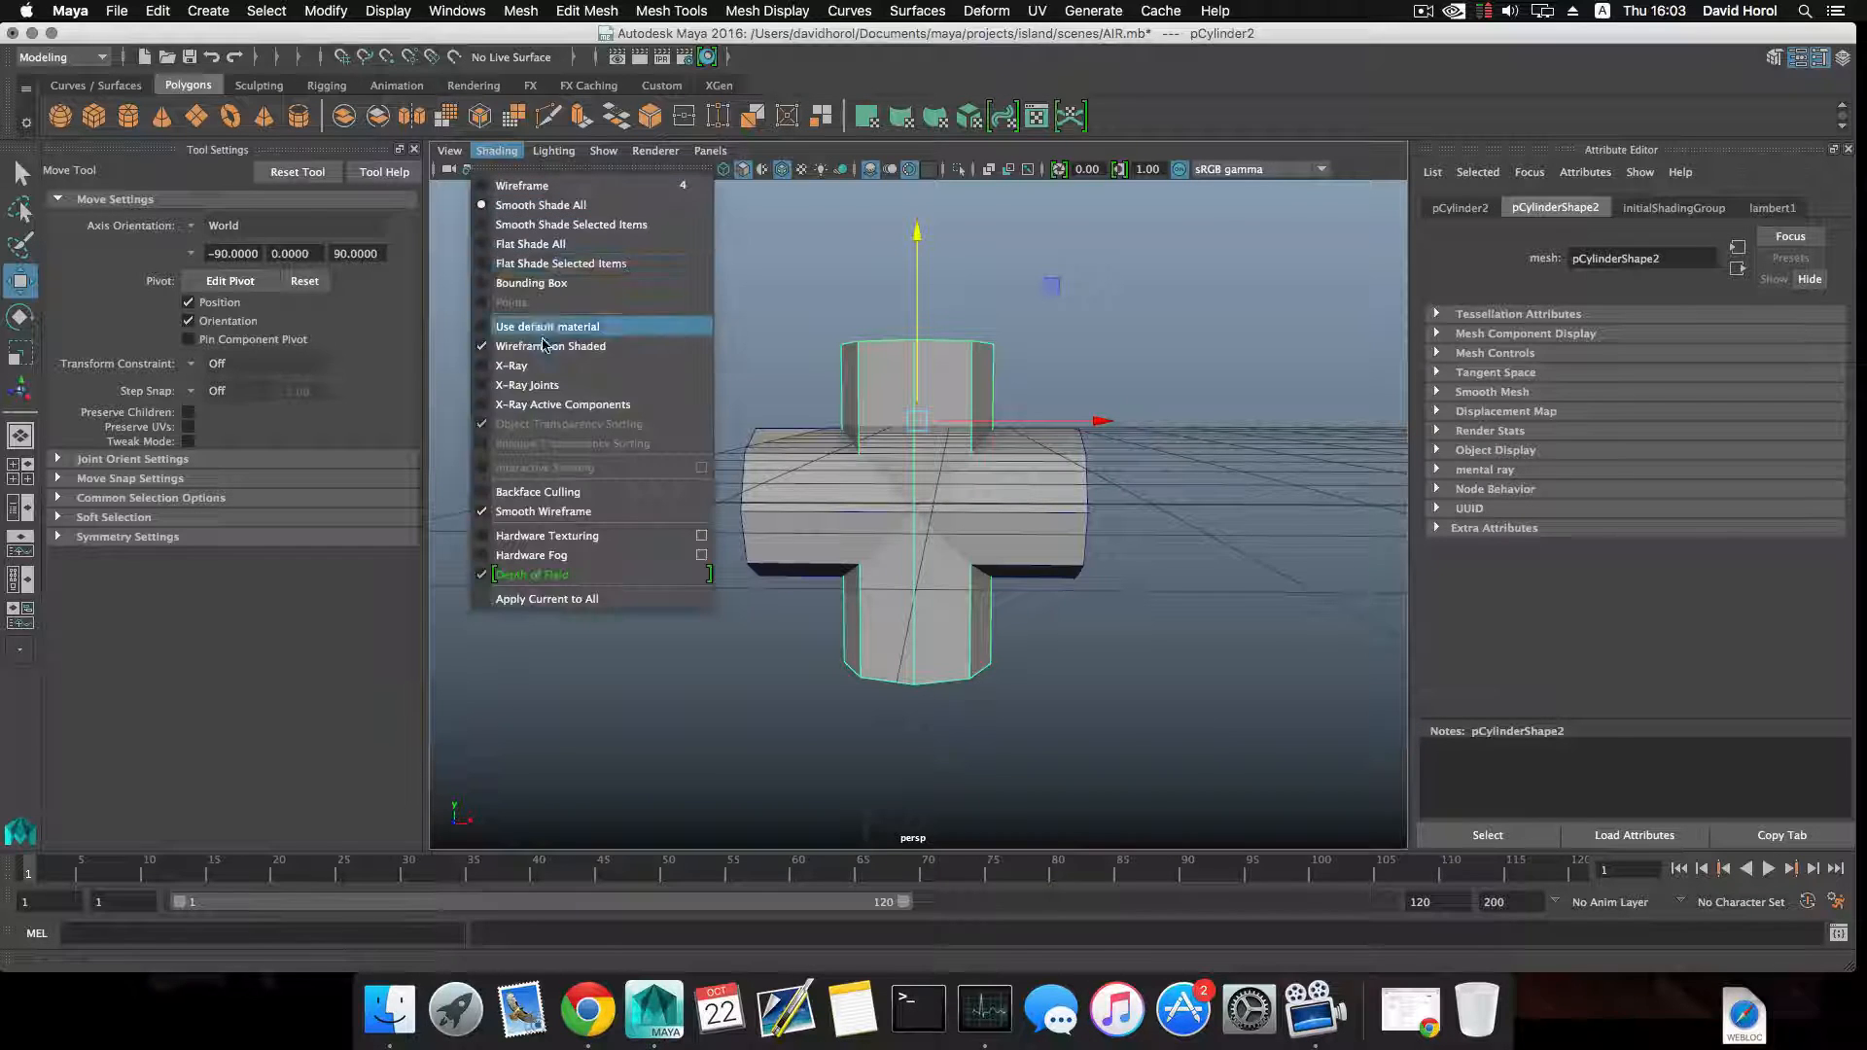
{"action": "left_click", "coordinate": [1063, 340]}
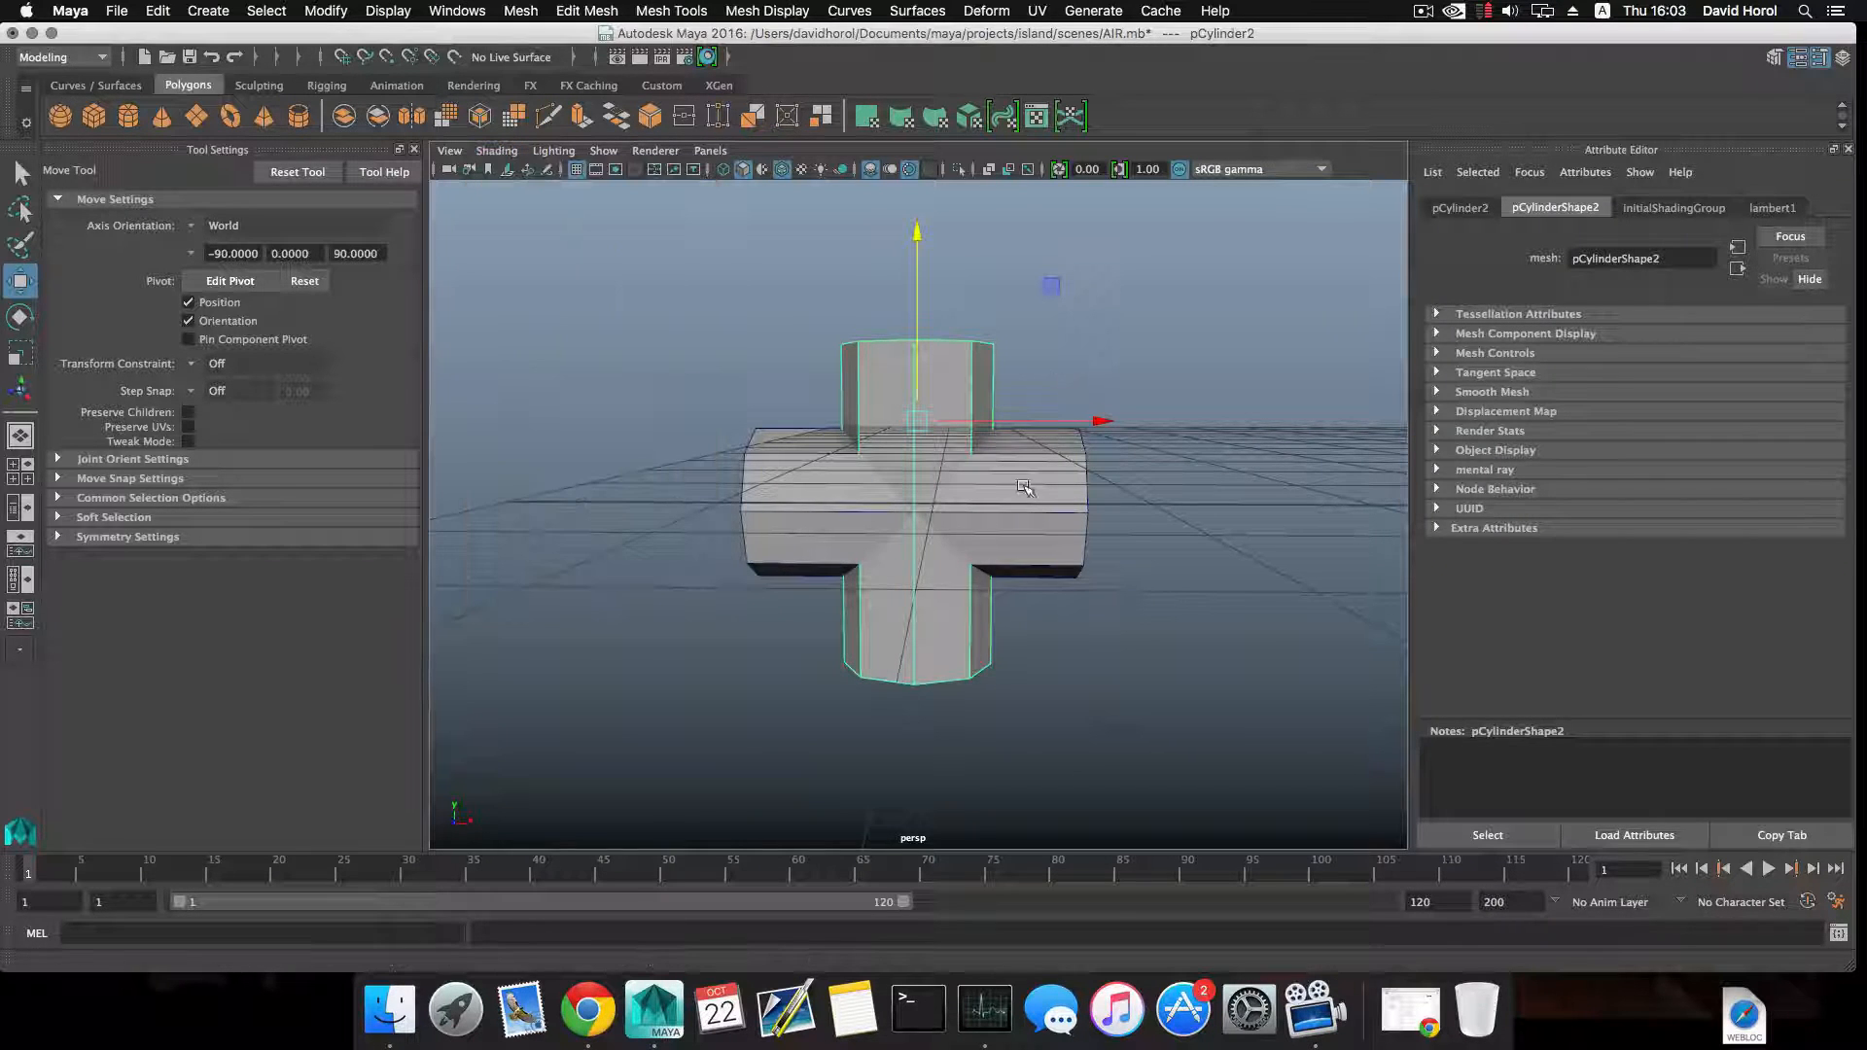
Start a Multi-Cut on the horizontal cylinder from the front centre of the crossing to the adjacent upper corner of the intersection.
{"action": "left_click", "coordinate": [1021, 488]}
{"action": "left_click", "coordinate": [767, 11]}
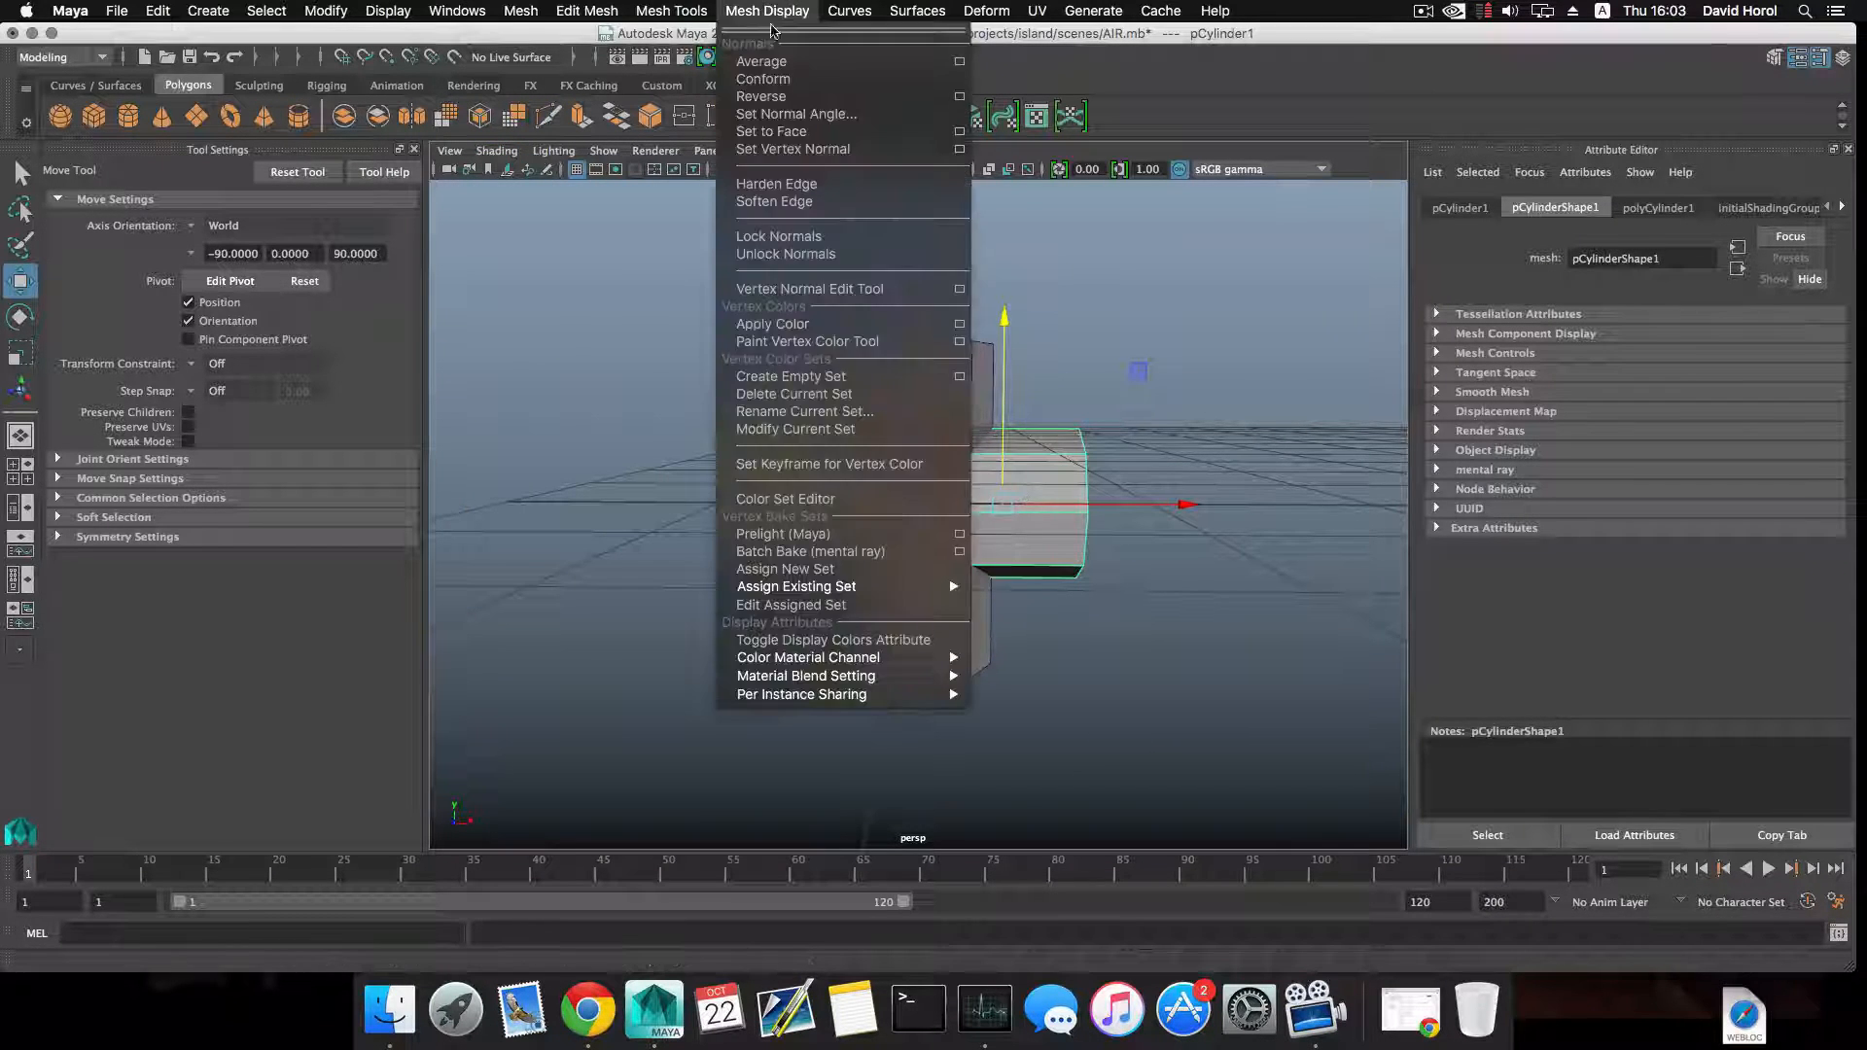
{"action": "mouse_move", "coordinate": [671, 11]}
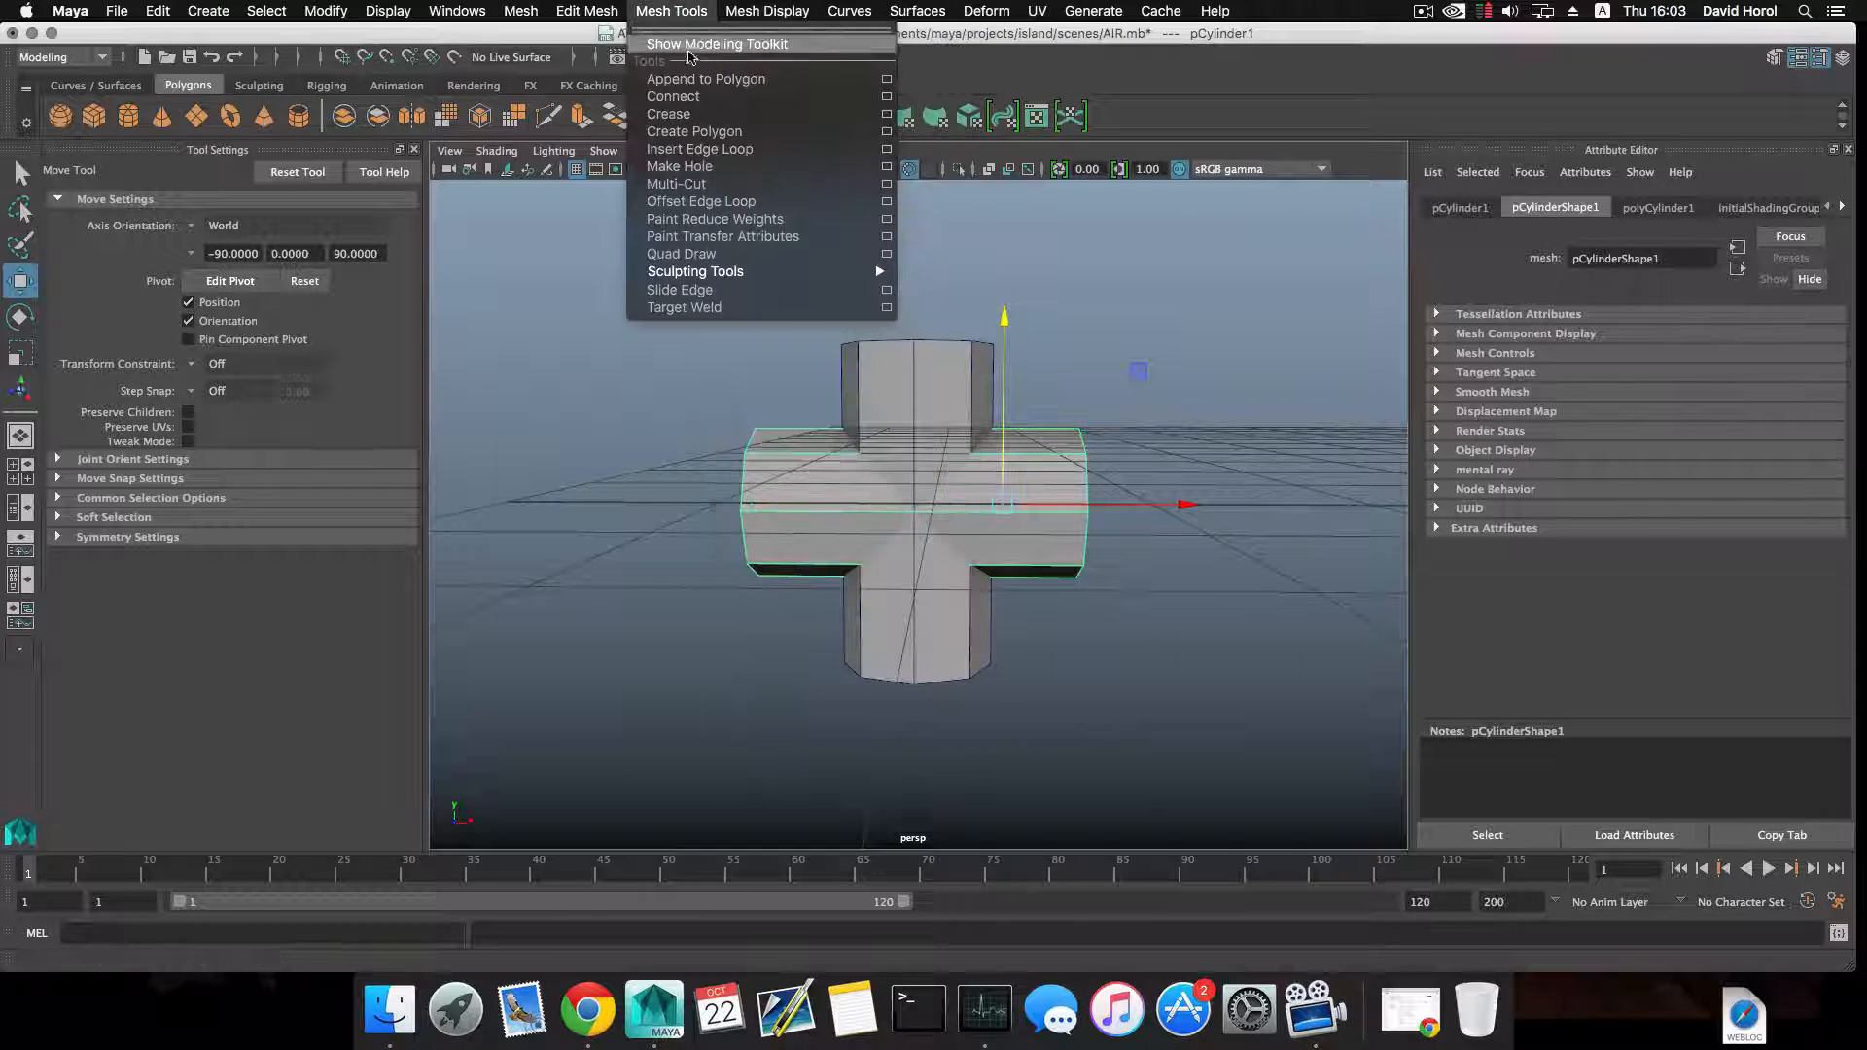
{"action": "left_click", "coordinate": [713, 186]}
{"action": "scroll", "coordinate": [1108, 540], "scroll_direction": "up", "scroll_amount": 5}
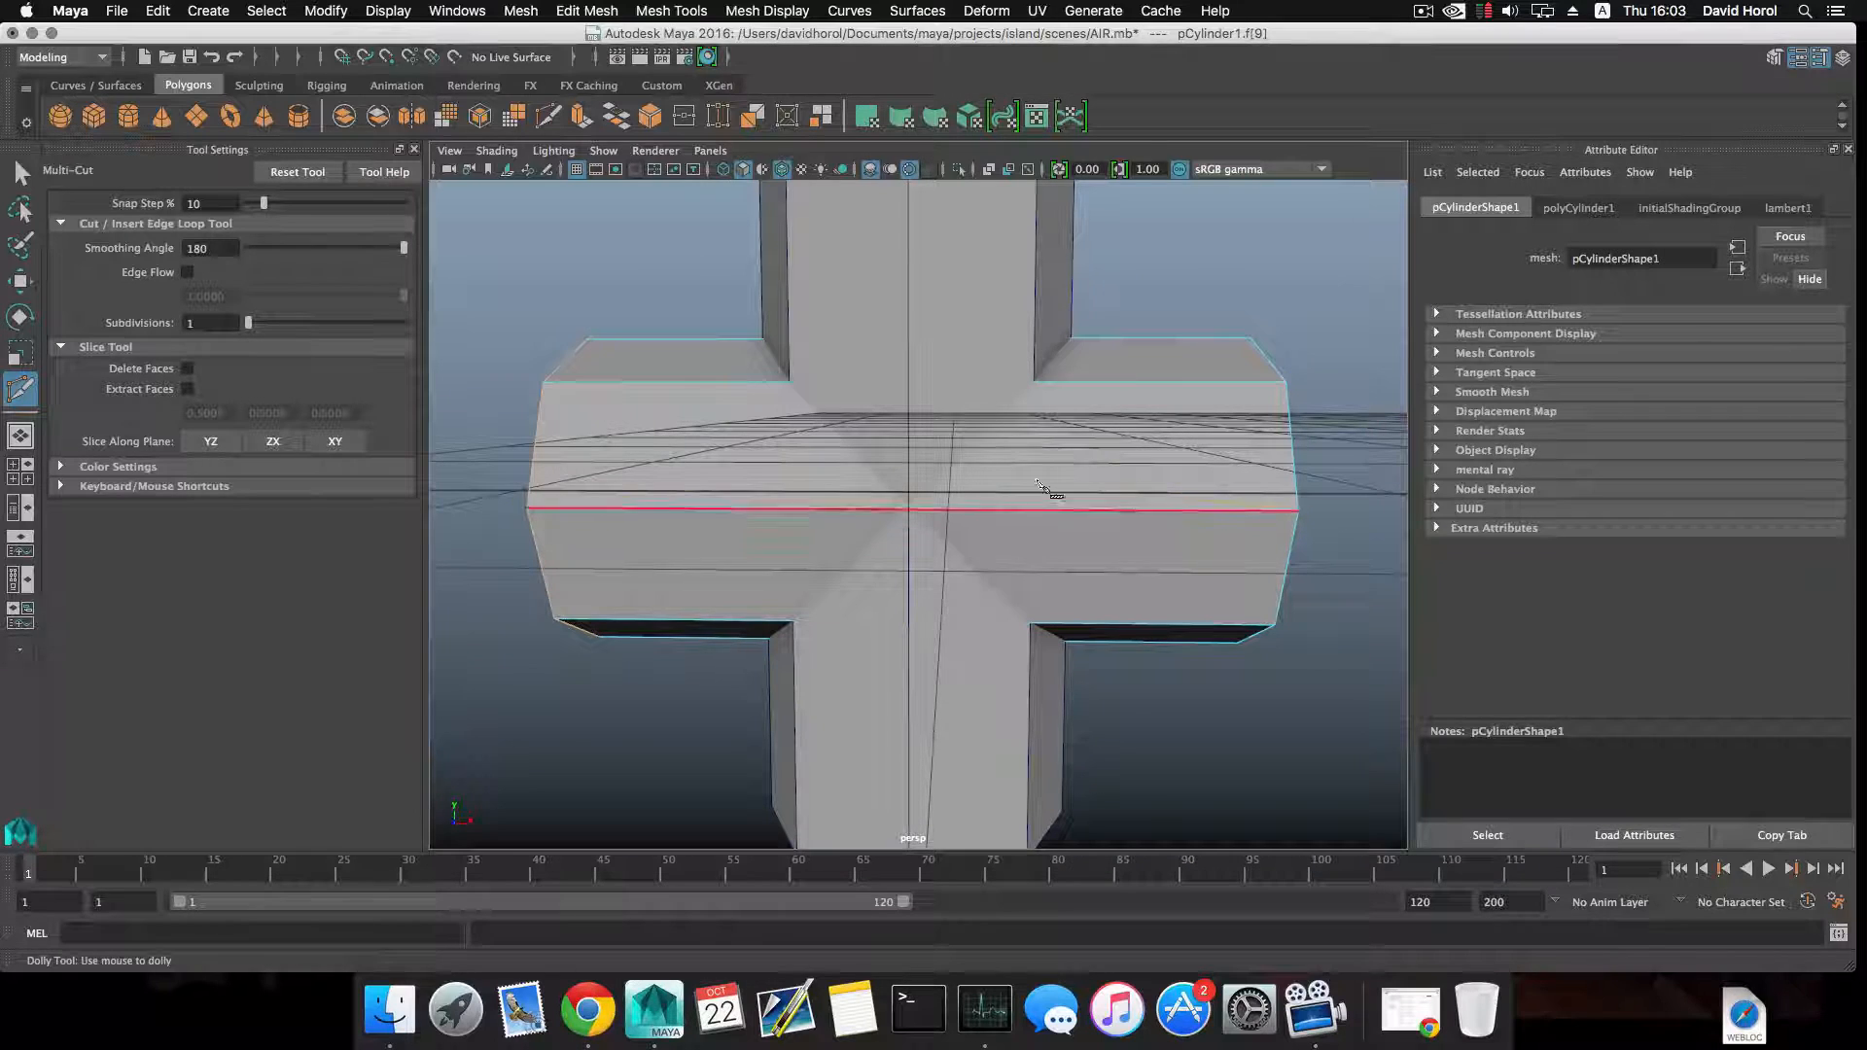
{"action": "scroll", "coordinate": [947, 323], "scroll_direction": "down", "scroll_amount": 5}
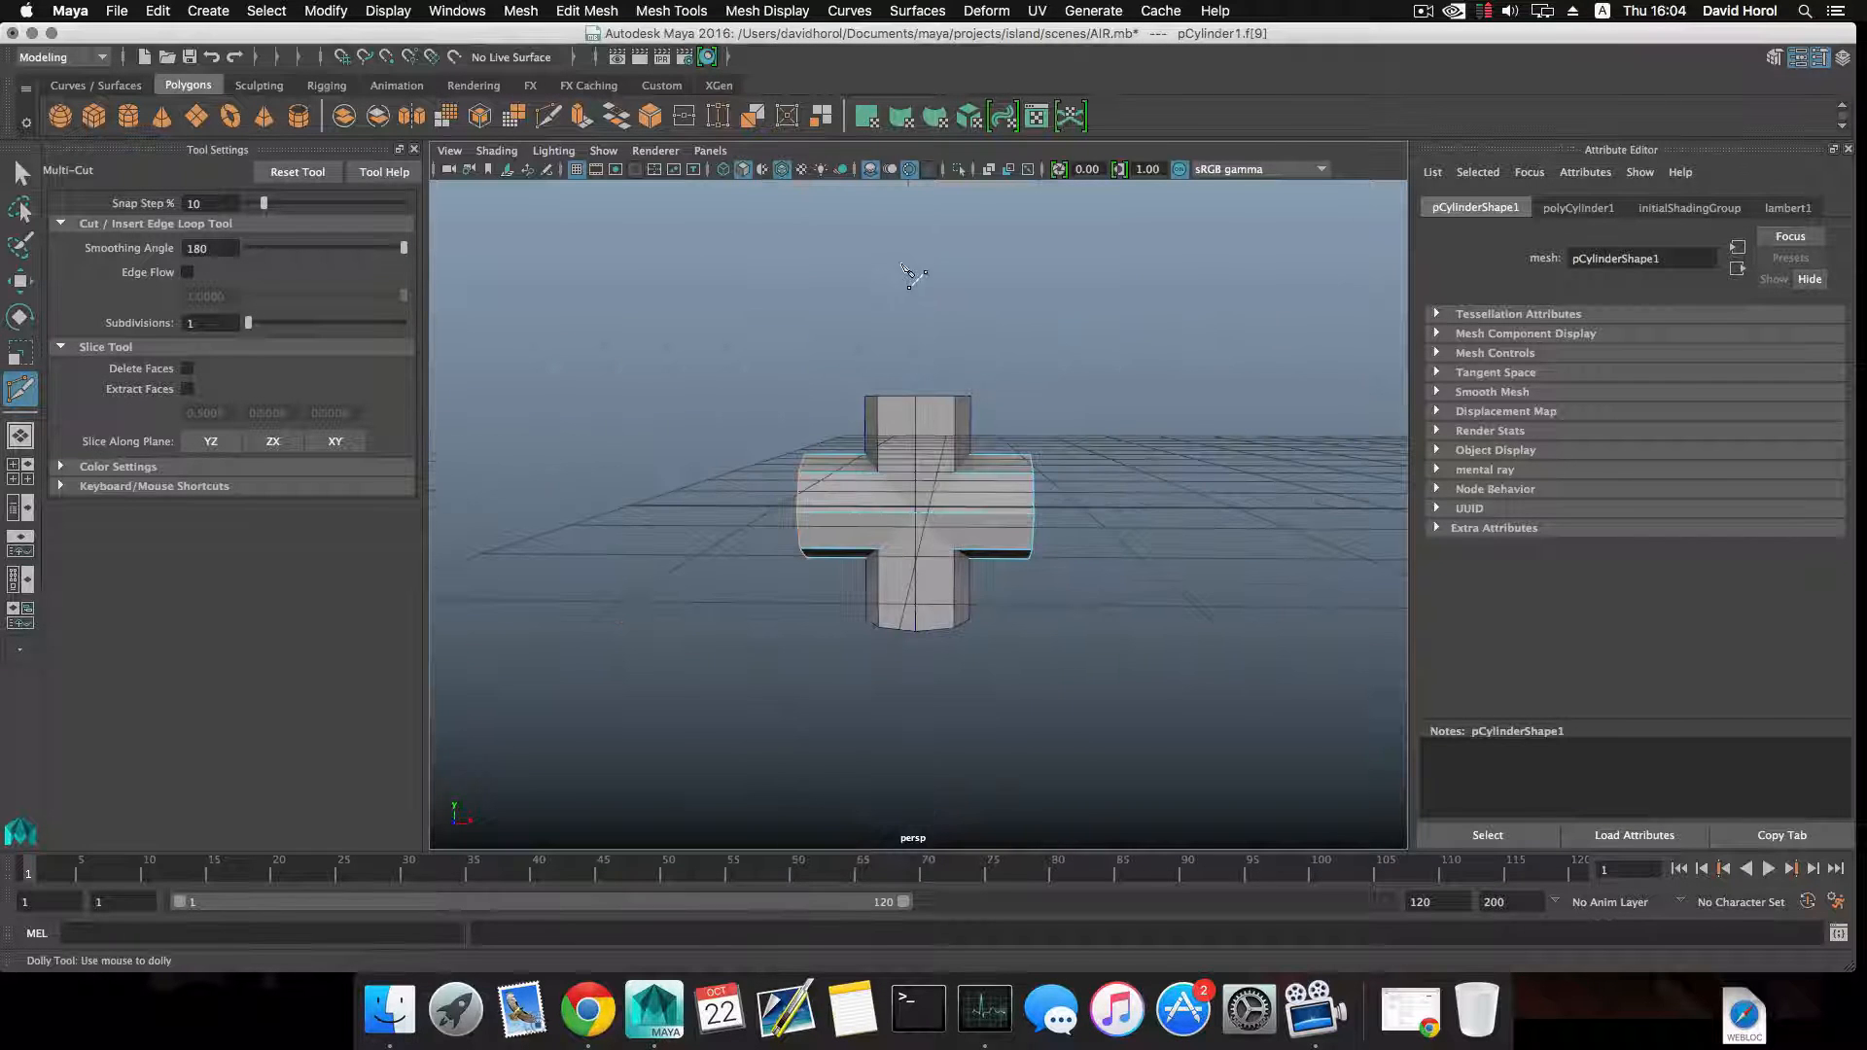
{"action": "scroll", "coordinate": [947, 534], "scroll_direction": "up", "scroll_amount": 5}
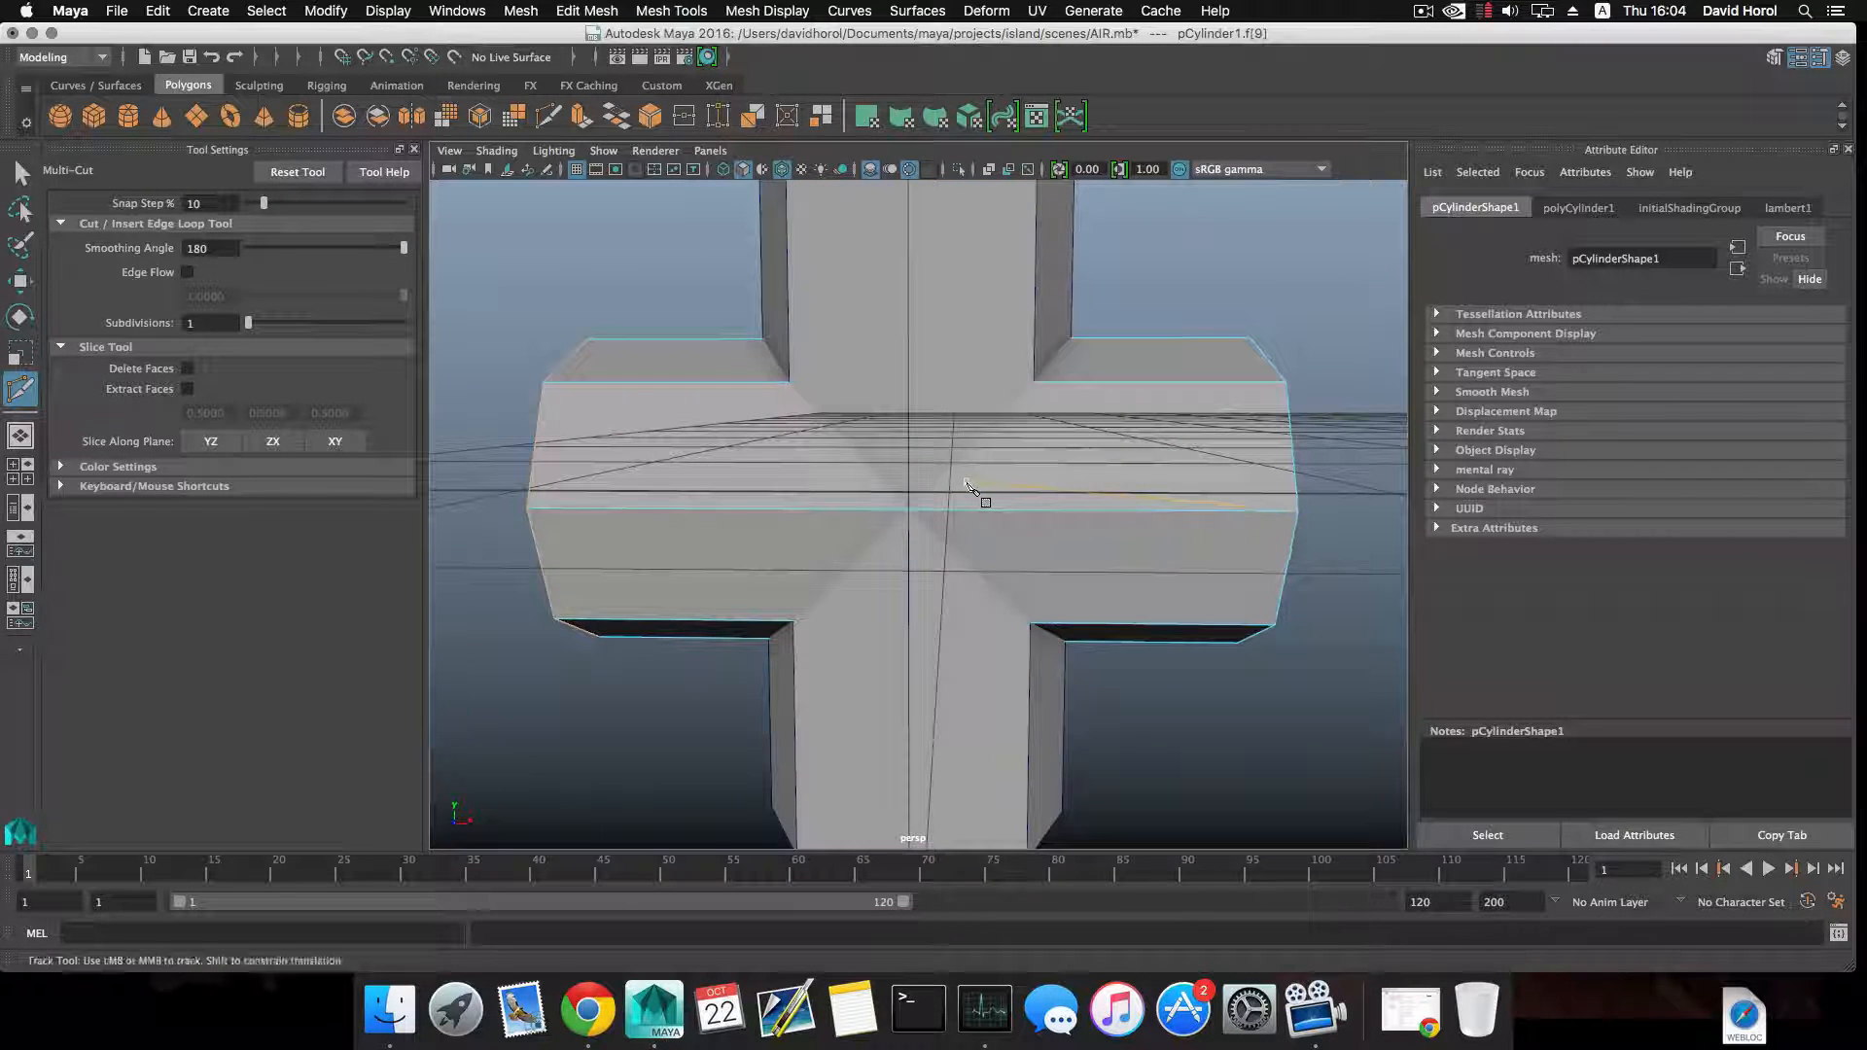
{"action": "middle_click_drag", "start_coordinate": [975, 494], "coordinate": [905, 522], "text": "alt"}
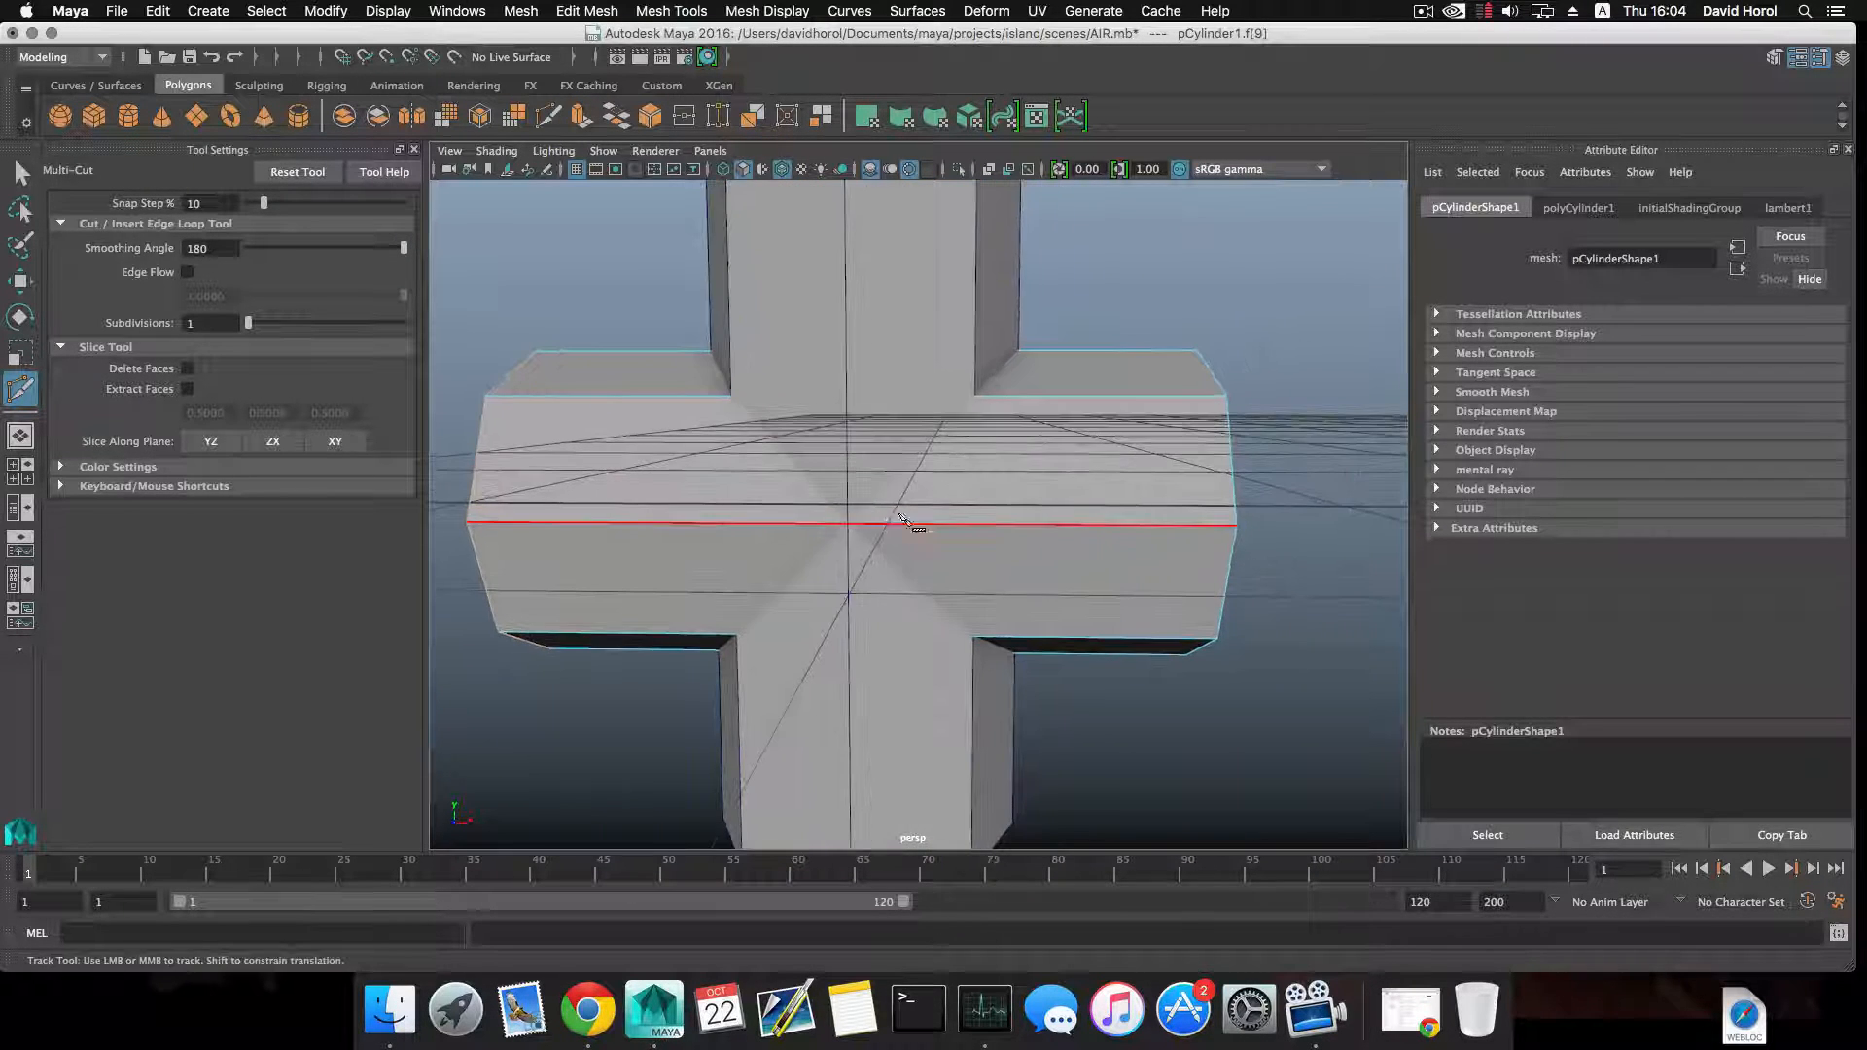
{"action": "left_click", "coordinate": [847, 525]}
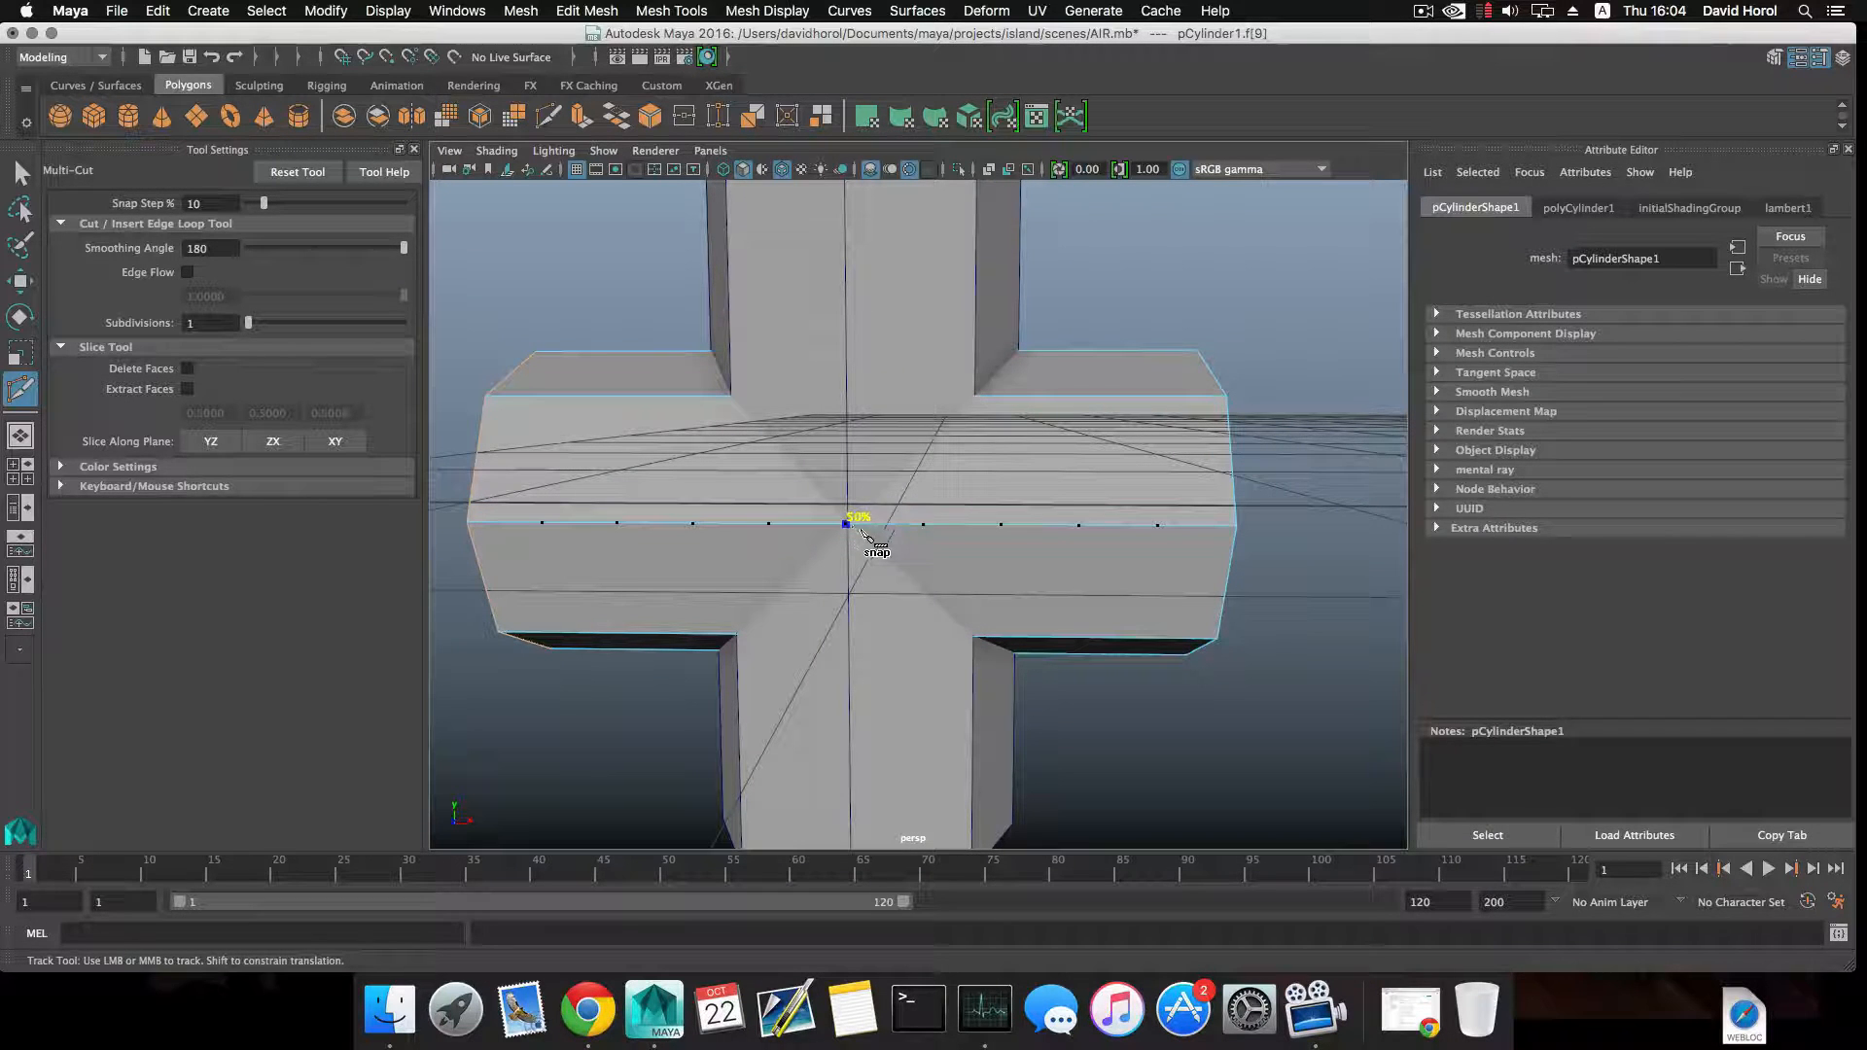
{"action": "left_click", "coordinate": [980, 399], "text": "shift"}
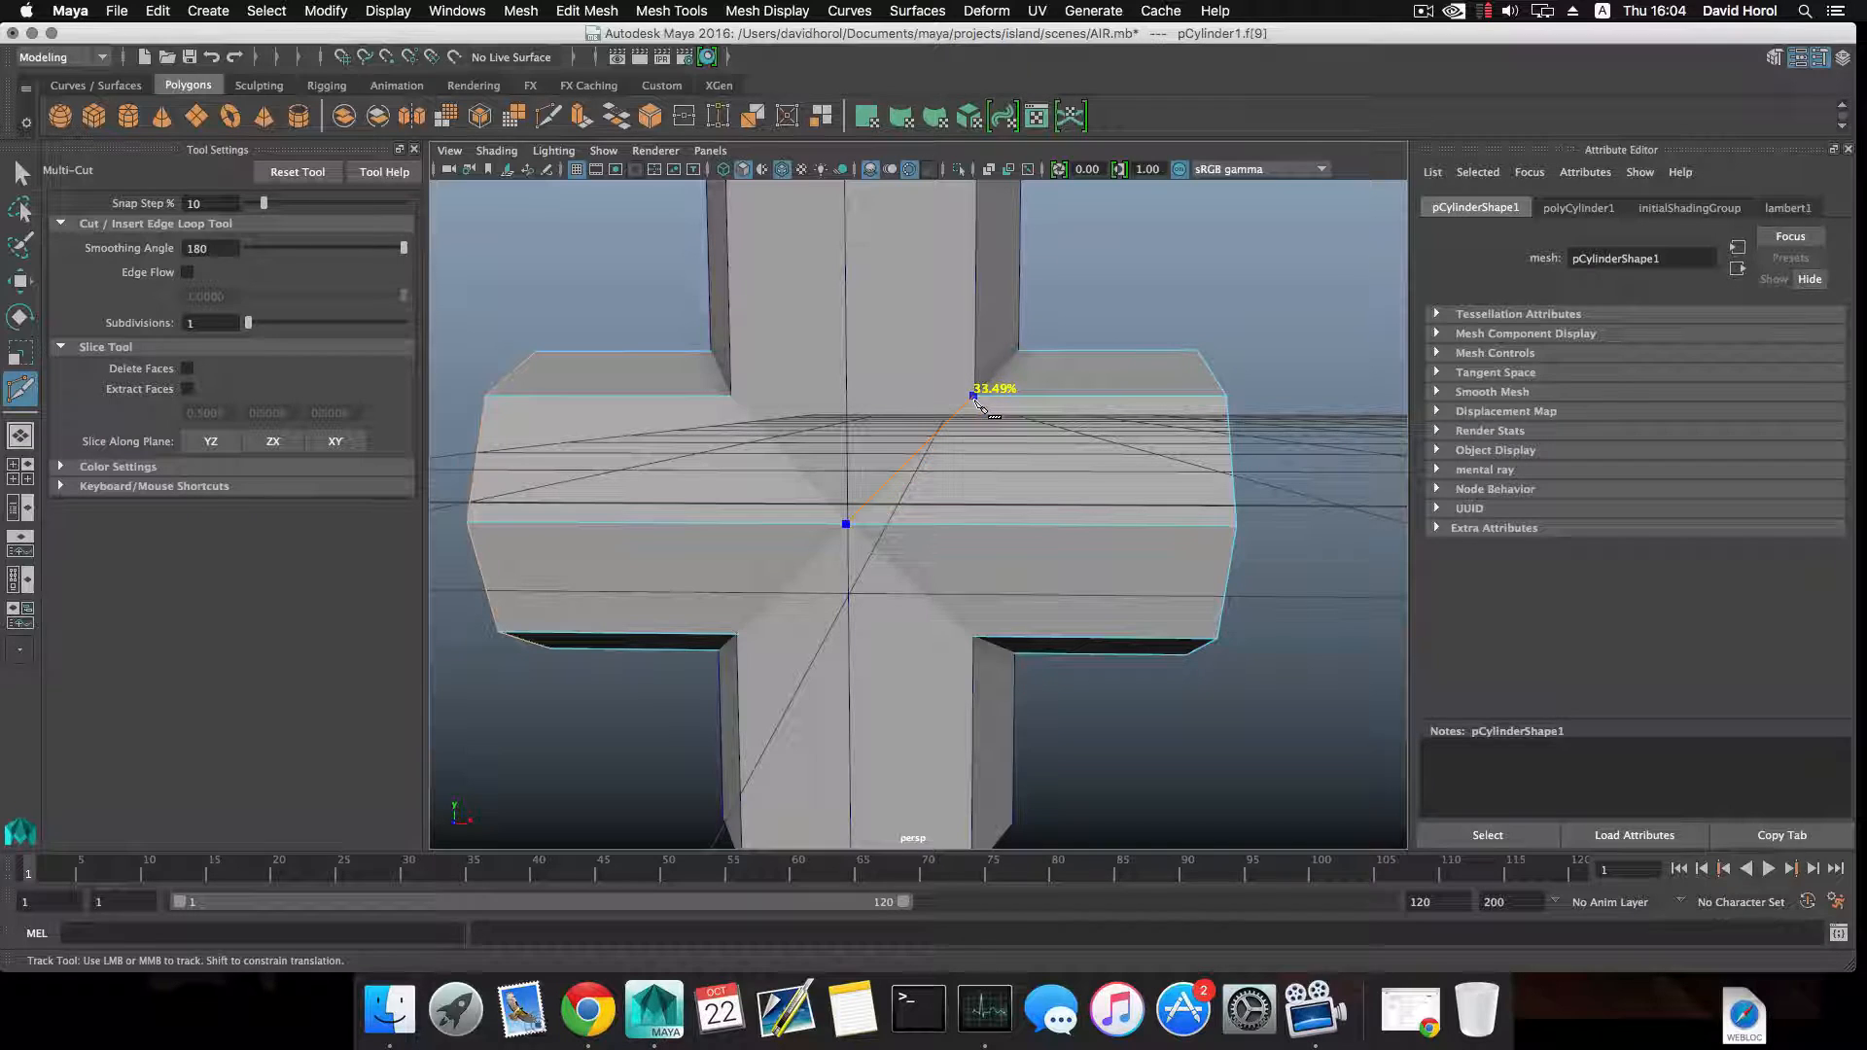
Continue the Multi-Cut along the intersection, over the horizontal cylinder's top edge to its upper rear edge.
{"action": "left_click_drag", "start_coordinate": [975, 404], "coordinate": [879, 477], "text": "alt"}
{"action": "middle_click_drag", "start_coordinate": [879, 476], "coordinate": [883, 434], "text": "alt"}
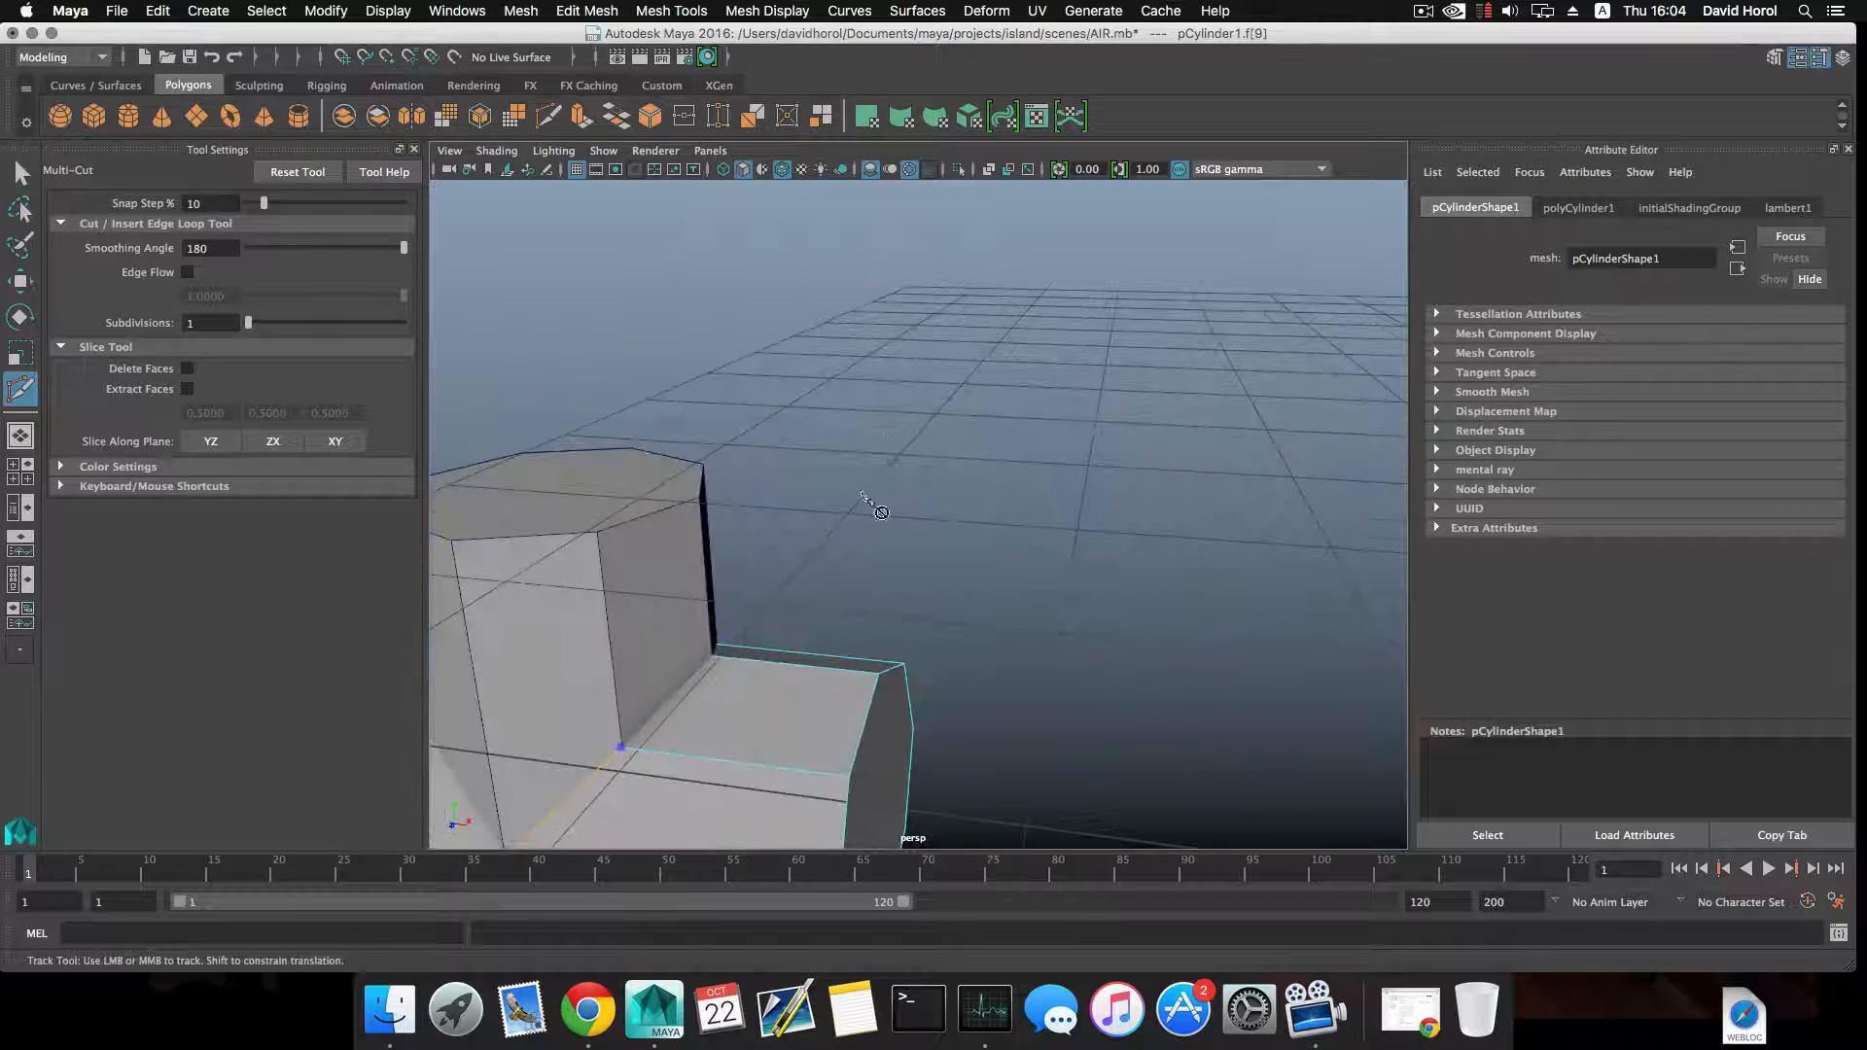
{"action": "left_click", "coordinate": [714, 659]}
{"action": "left_click_drag", "start_coordinate": [714, 660], "coordinate": [582, 549], "text": "alt"}
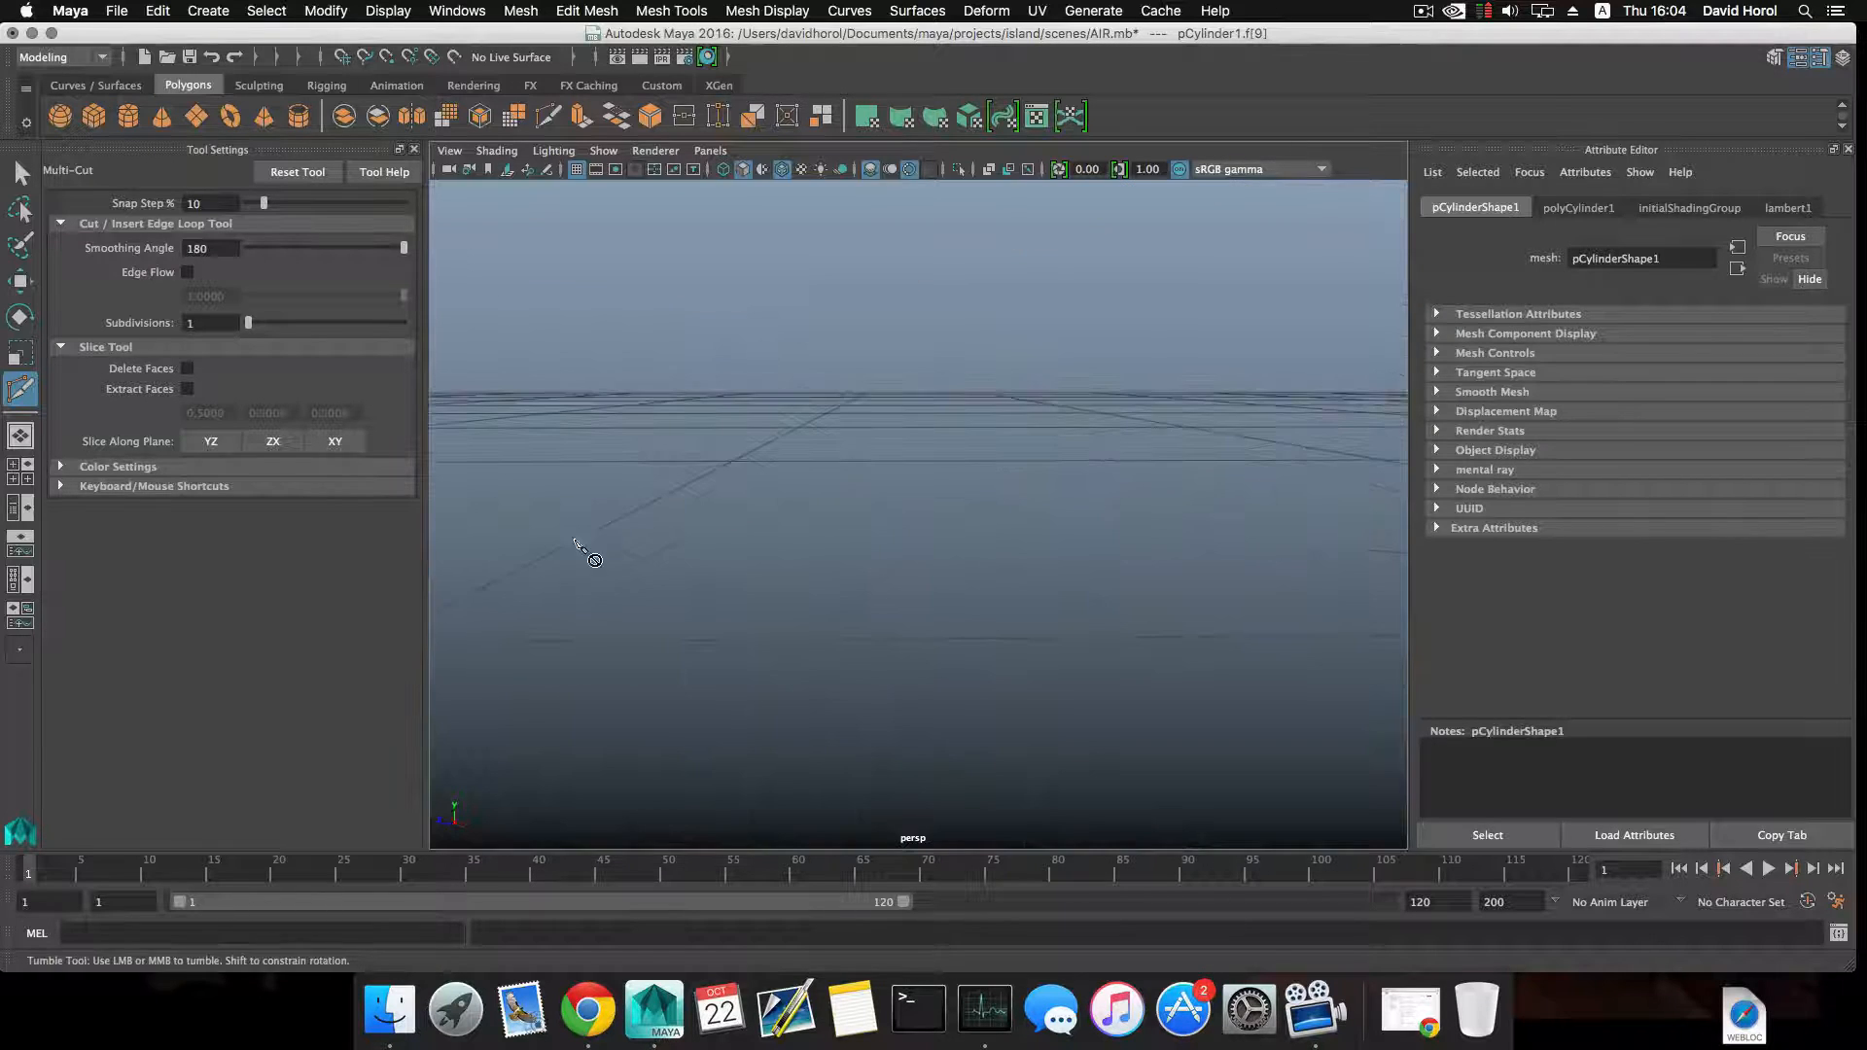
{"action": "middle_click_drag", "start_coordinate": [582, 548], "coordinate": [958, 720], "text": "alt"}
{"action": "left_click_drag", "start_coordinate": [898, 708], "coordinate": [784, 717], "text": "alt"}
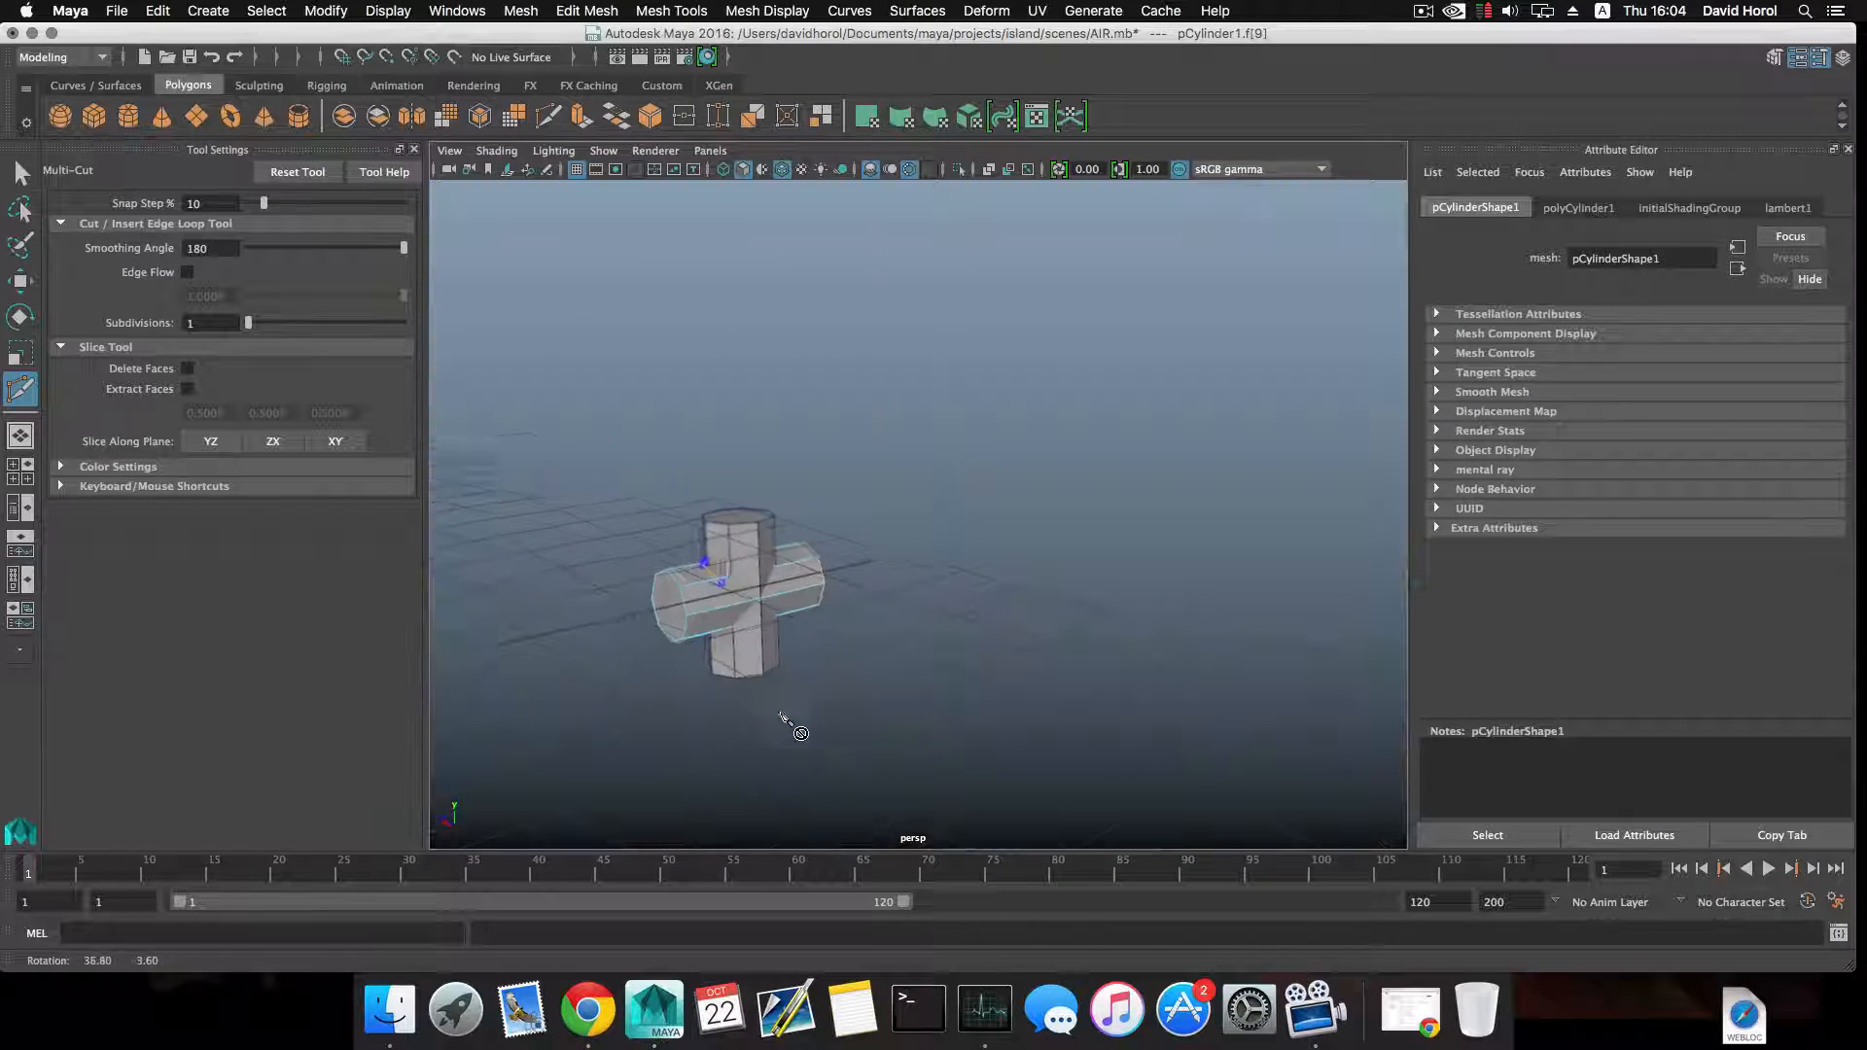
{"action": "right_click_drag", "start_coordinate": [784, 717], "coordinate": [775, 717], "text": "alt"}
{"action": "left_click_drag", "start_coordinate": [775, 717], "coordinate": [885, 671], "text": "alt"}
{"action": "right_click_drag", "start_coordinate": [953, 705], "coordinate": [1099, 718], "text": "alt"}
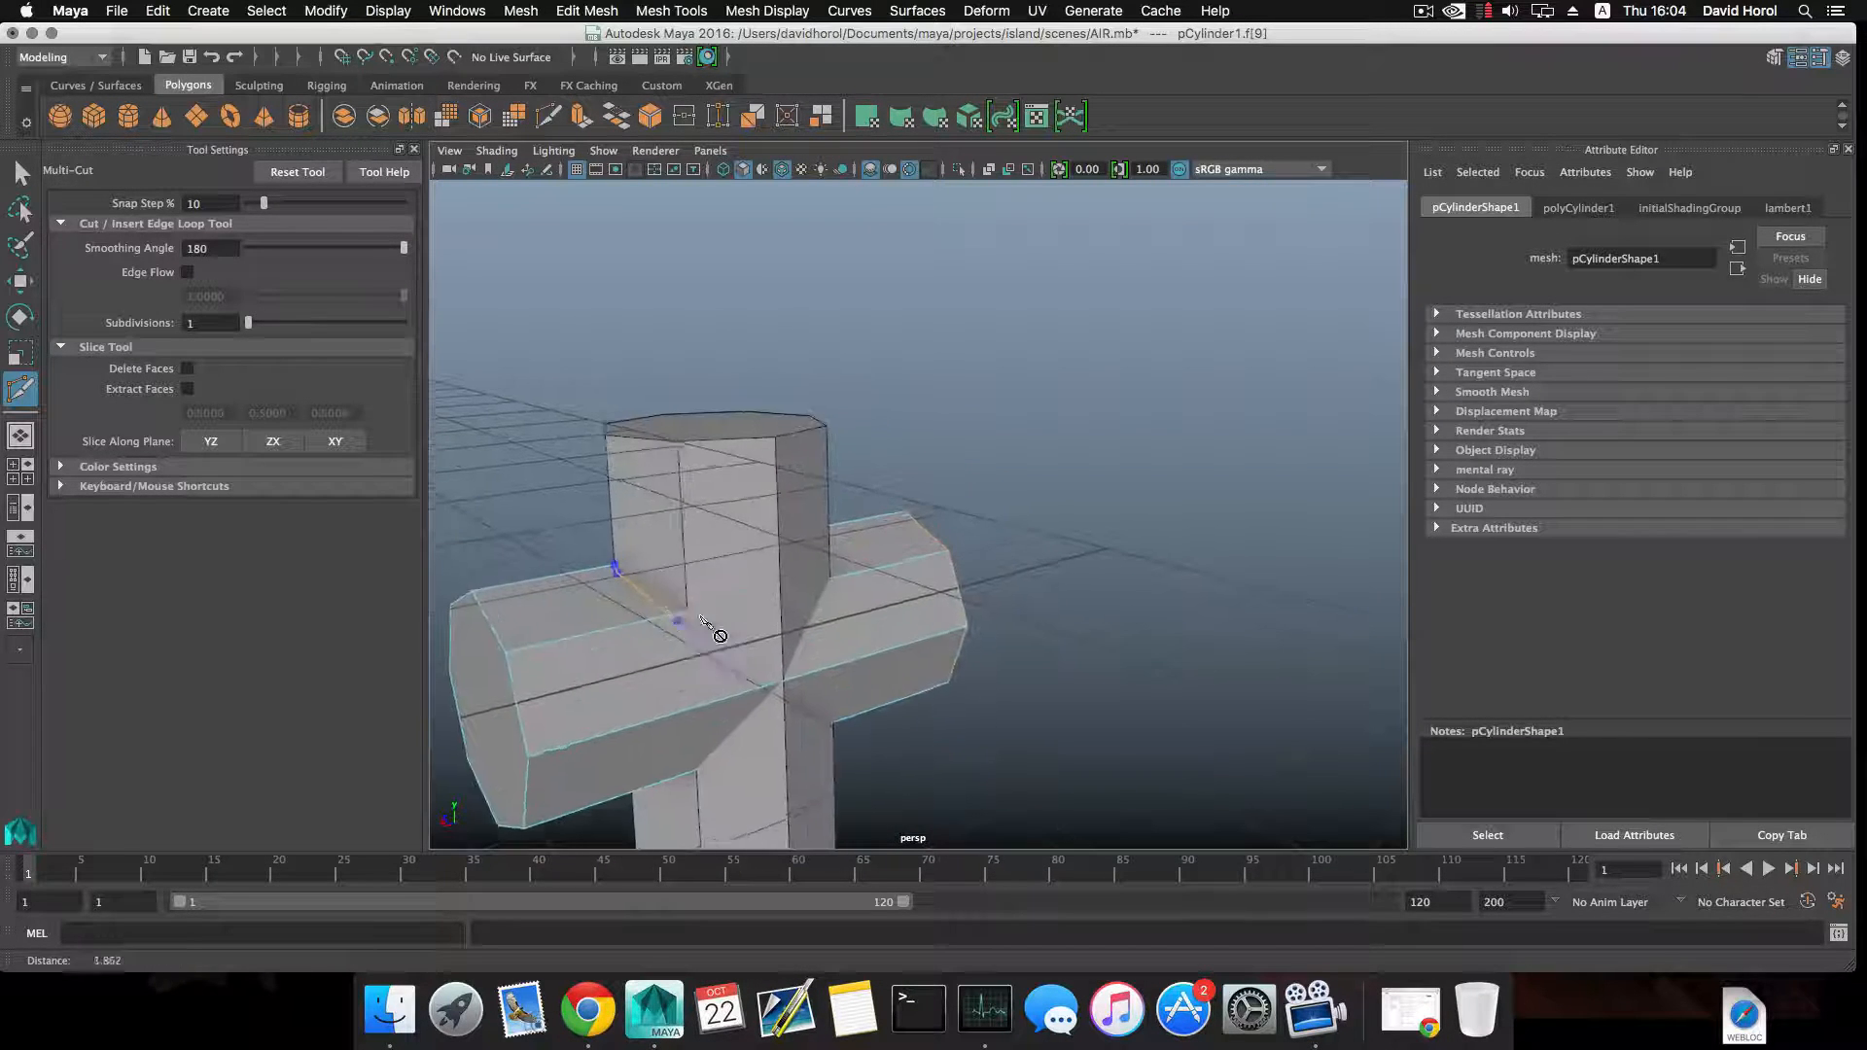
{"action": "right_click_drag", "start_coordinate": [717, 634], "coordinate": [827, 647], "text": "alt"}
{"action": "middle_click_drag", "start_coordinate": [564, 669], "coordinate": [863, 580], "text": "alt"}
{"action": "right_click_drag", "start_coordinate": [864, 580], "coordinate": [950, 625], "text": "alt"}
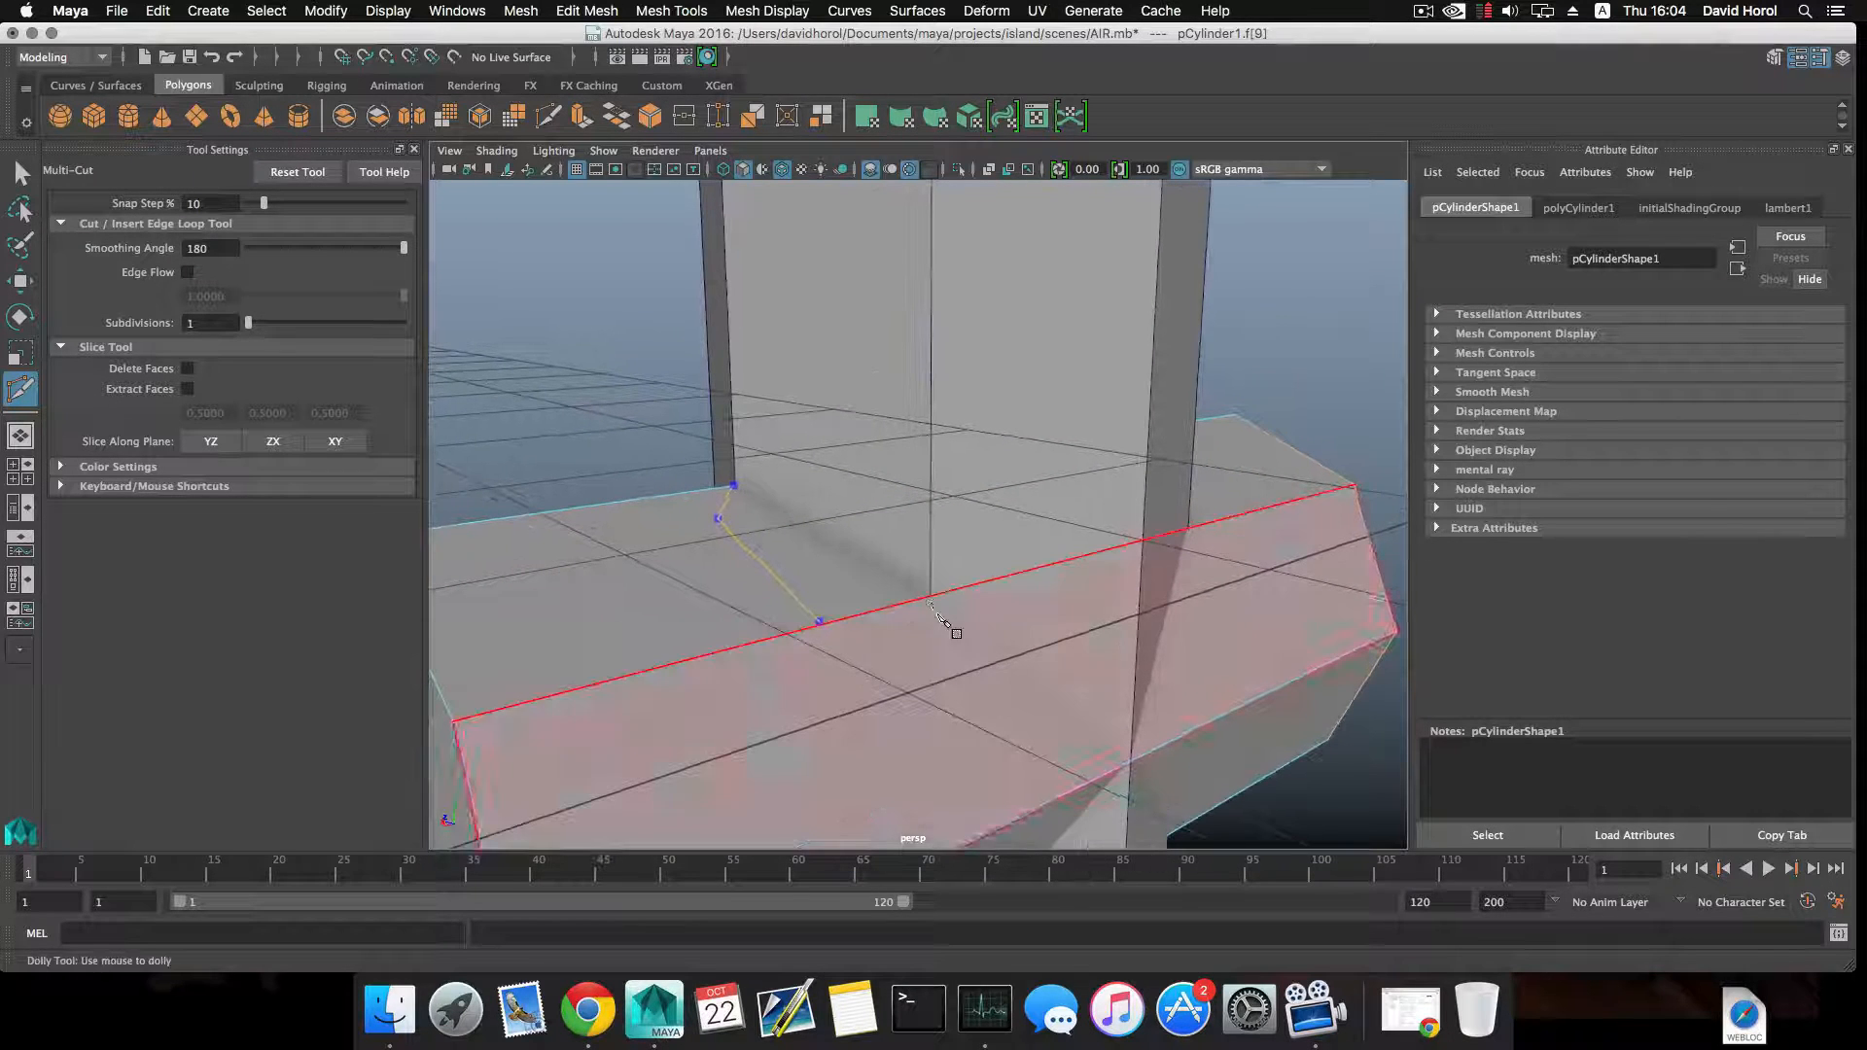
{"action": "left_click", "coordinate": [928, 599]}
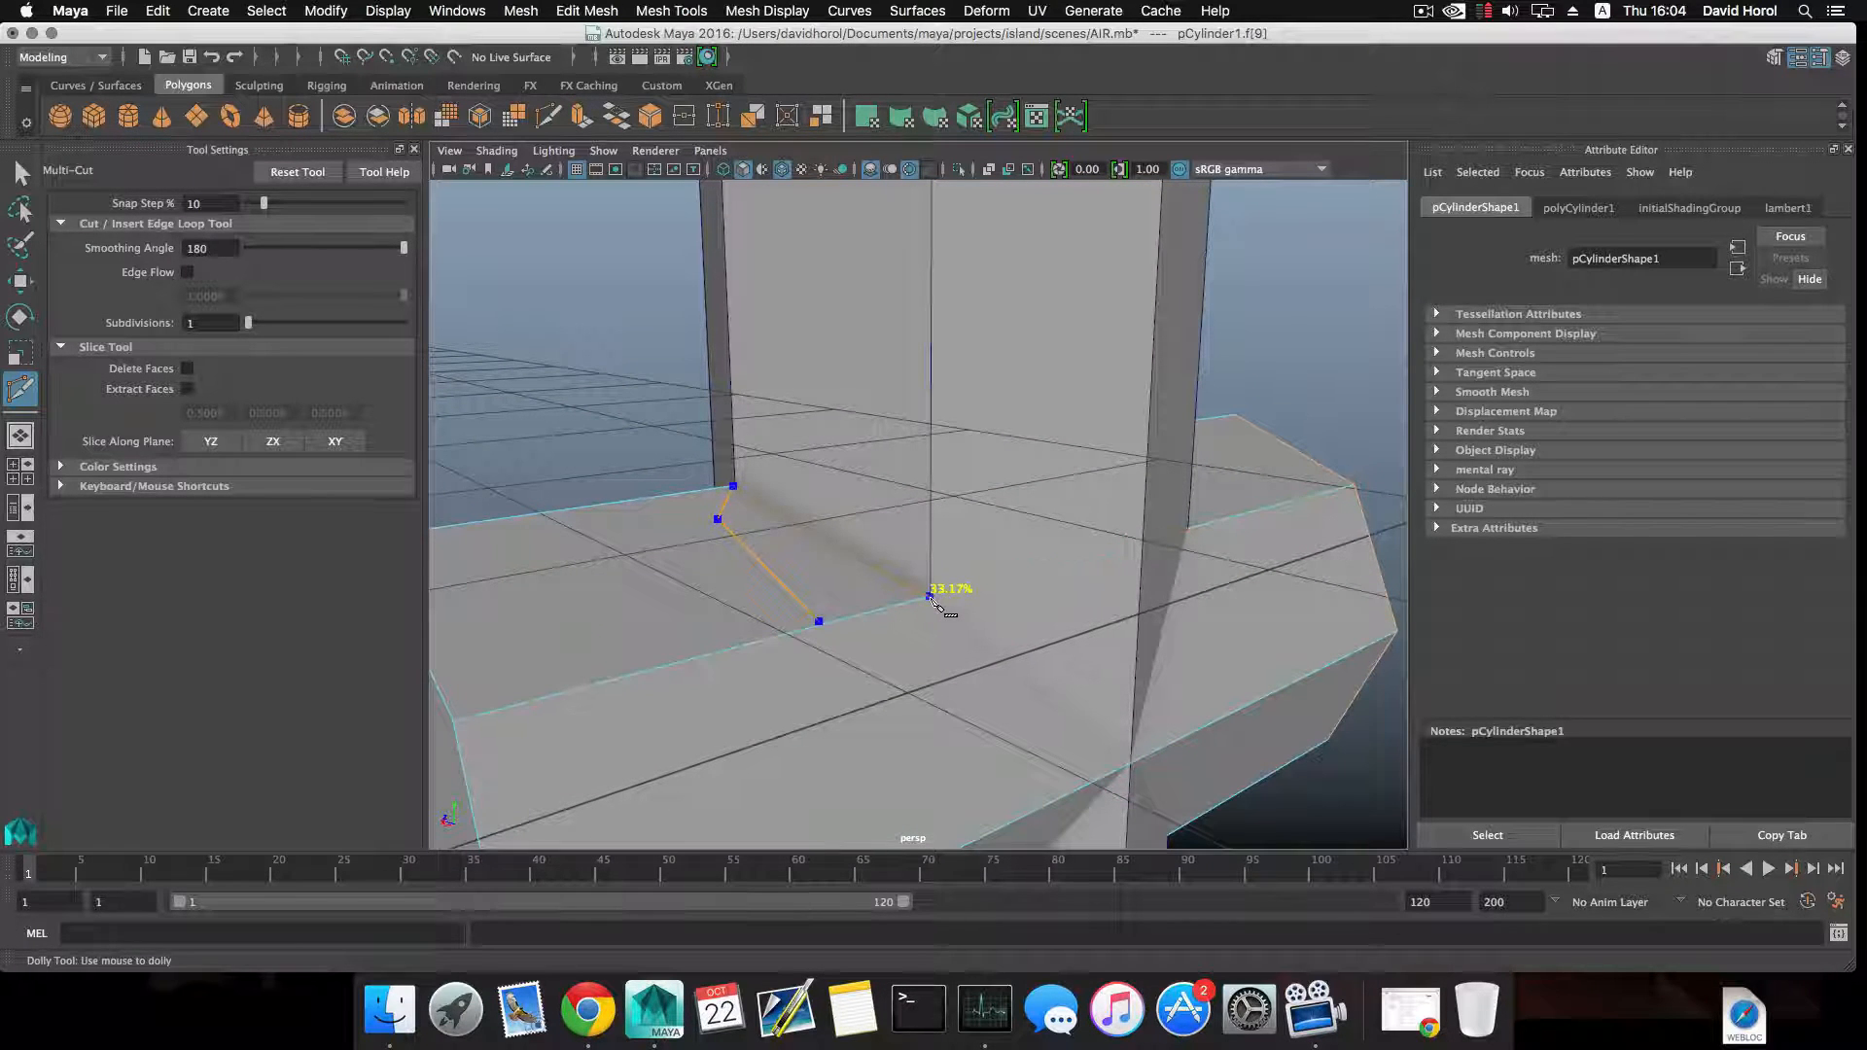
Extend the Multi-Cut to the rear centre of the crossing and down to the lower rear corner of the intersection.
{"action": "middle_click_drag", "start_coordinate": [953, 669], "coordinate": [786, 596], "text": "alt"}
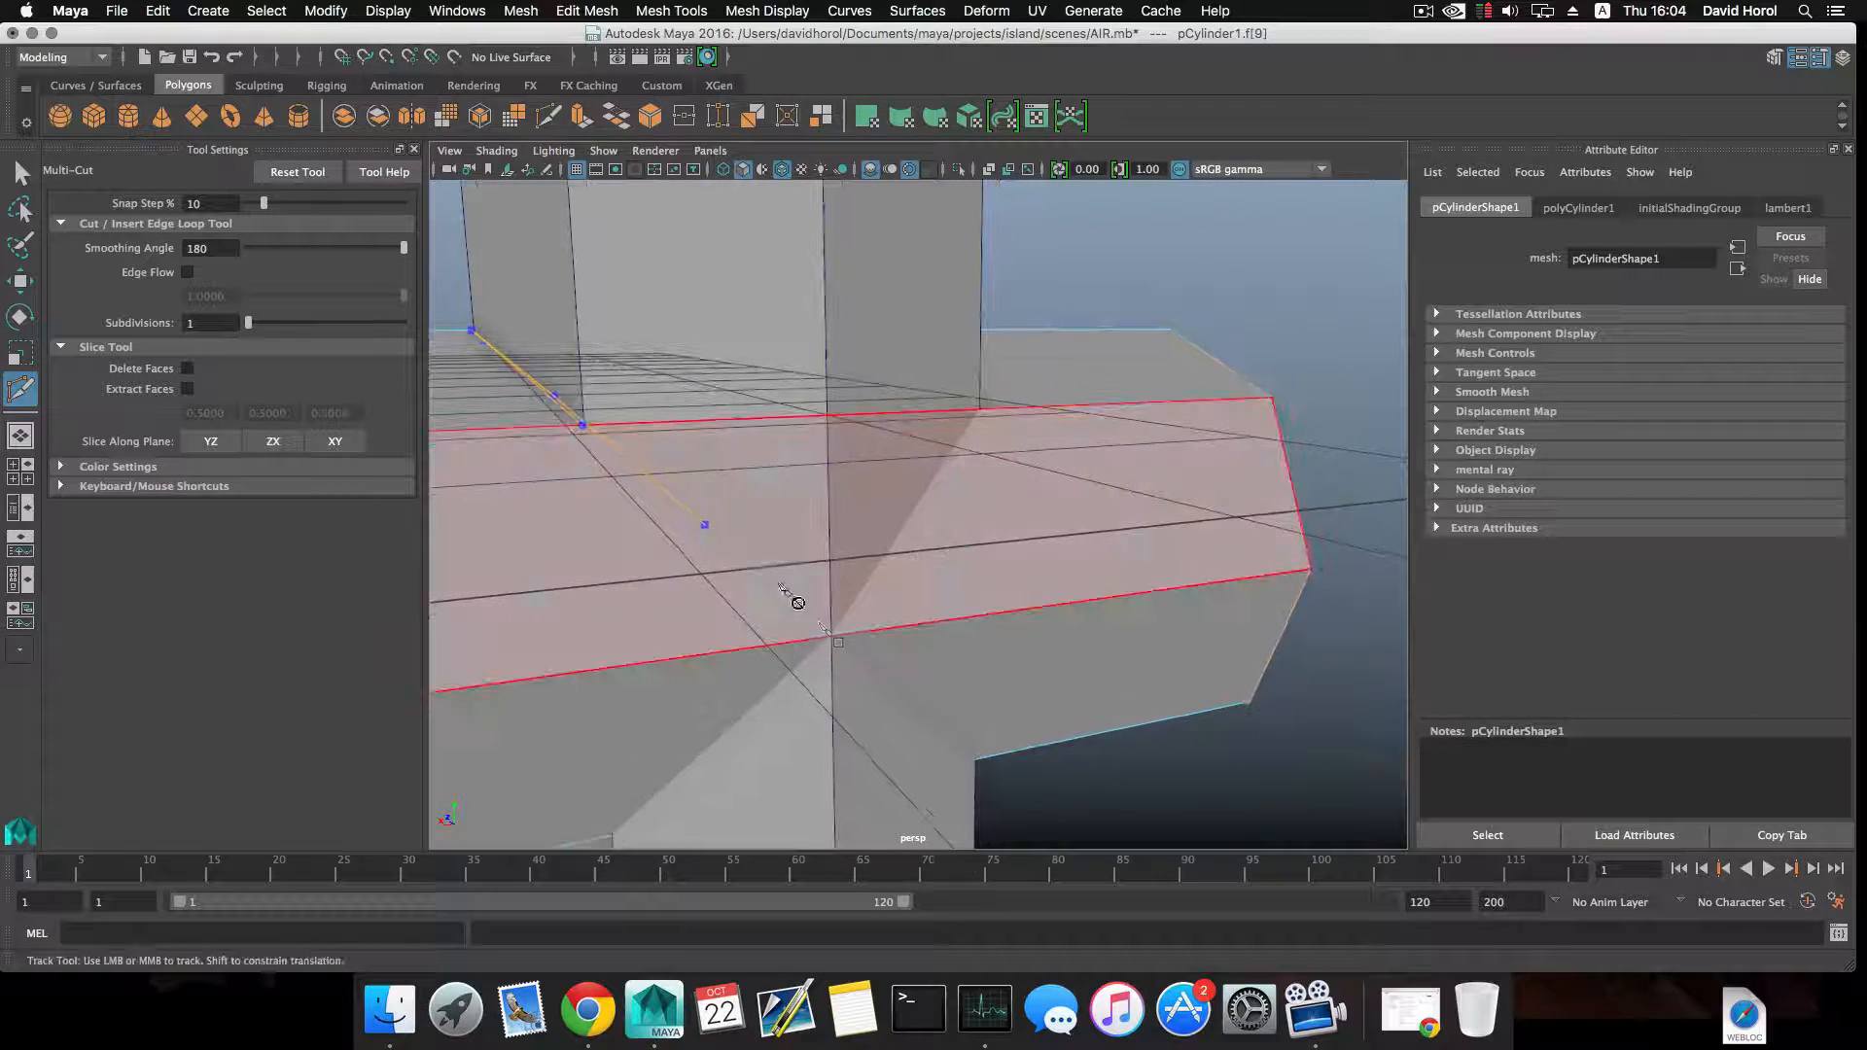
{"action": "left_click", "coordinate": [833, 640]}
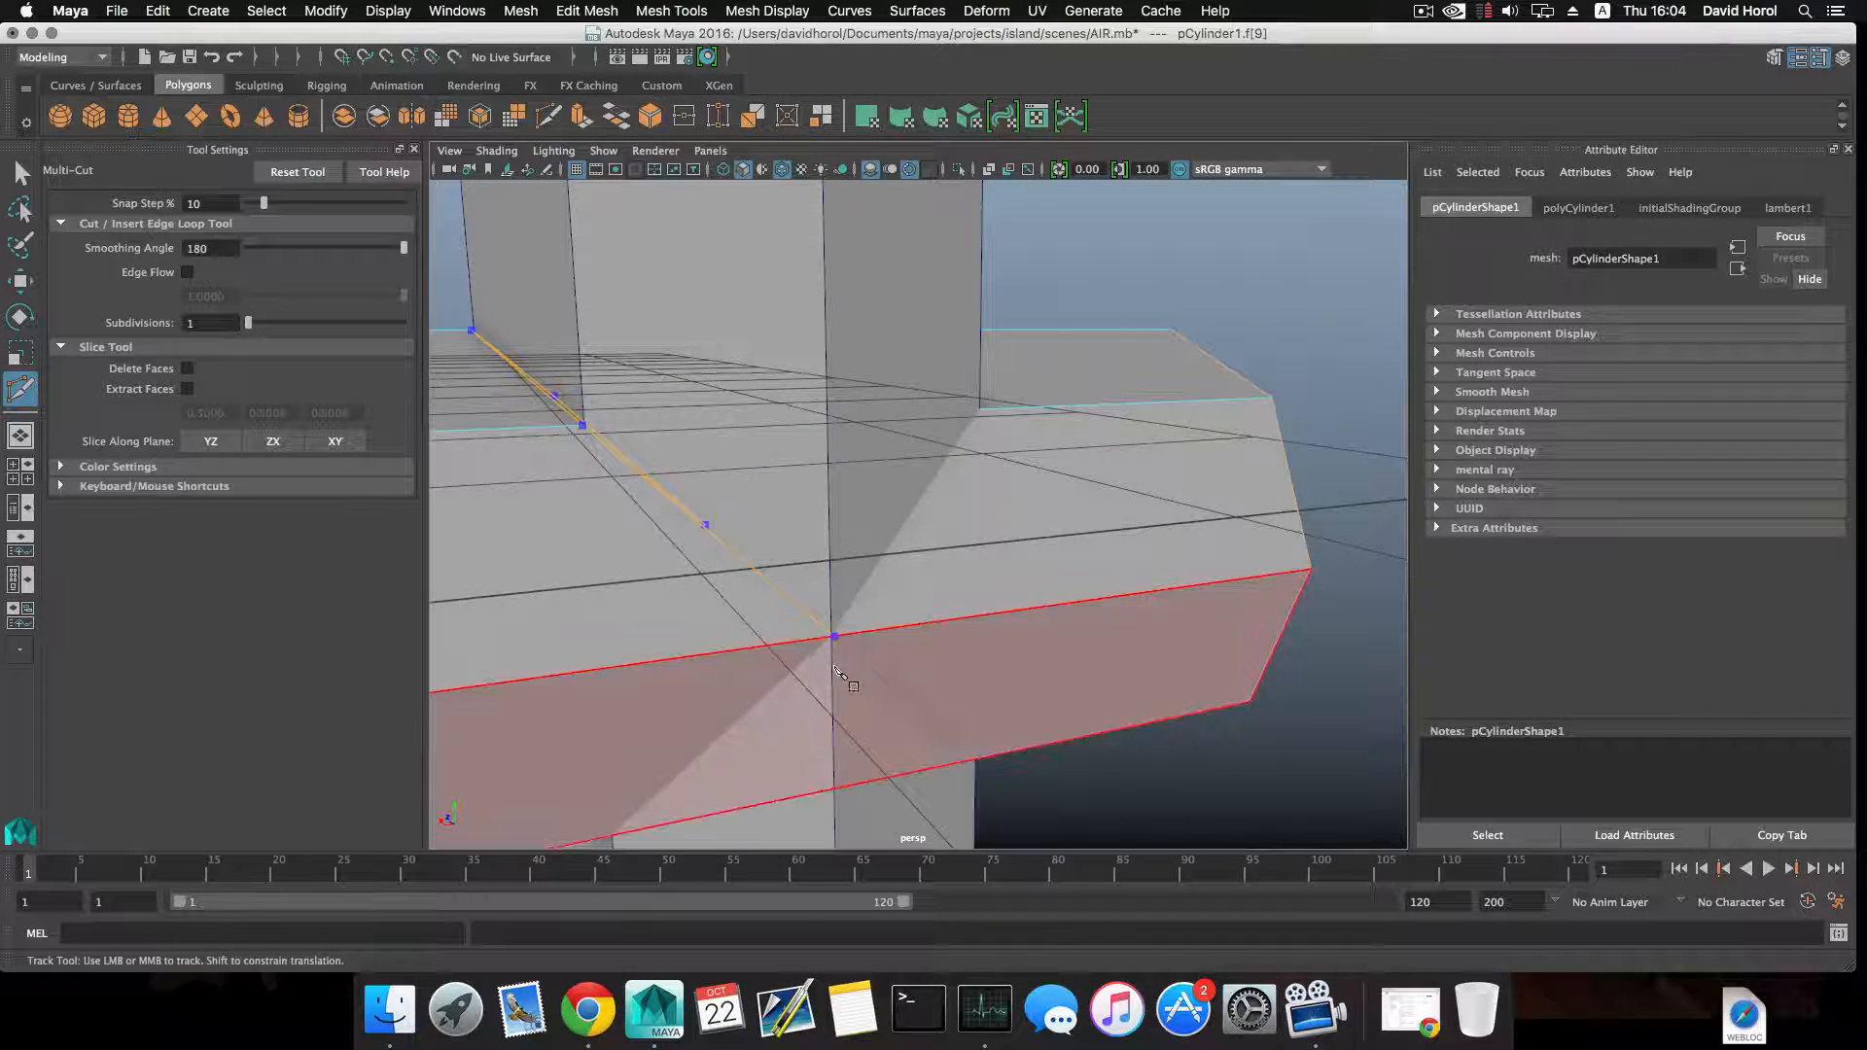
{"action": "middle_click_drag", "start_coordinate": [846, 667], "coordinate": [914, 581], "text": "alt"}
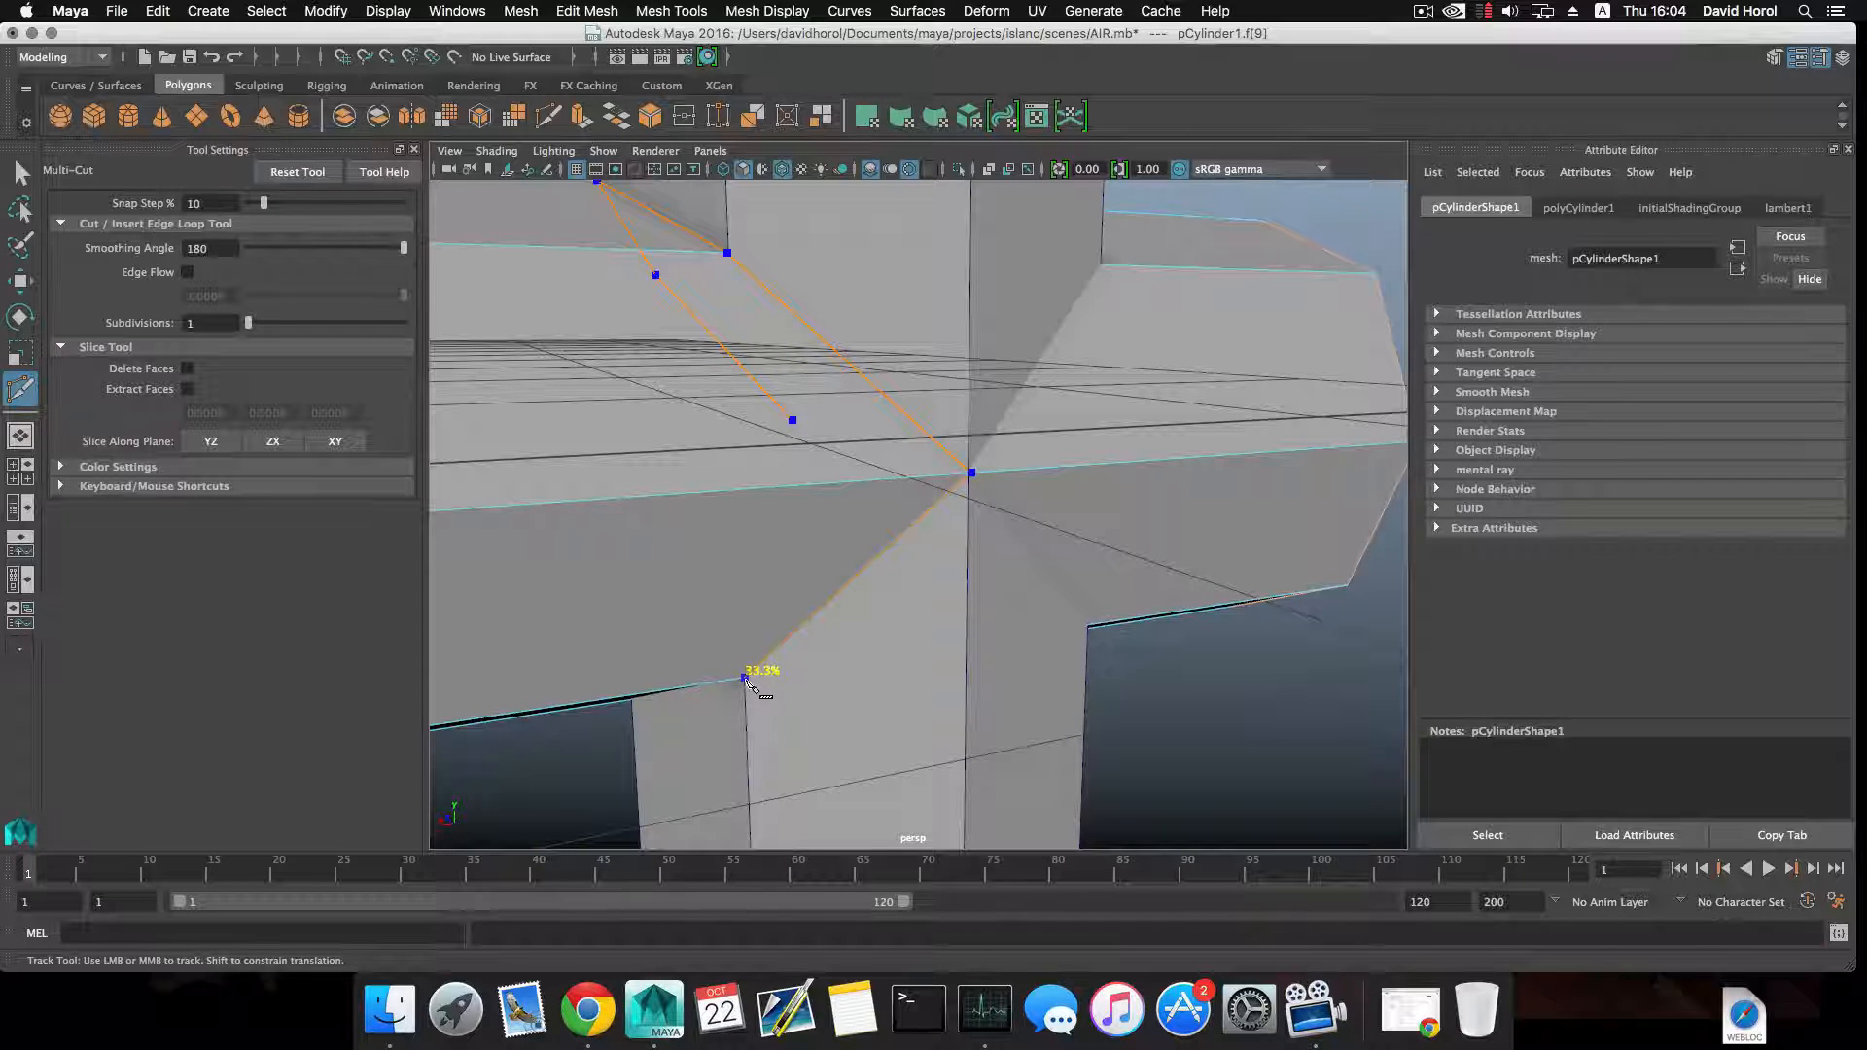
Add a Multi-Cut point on the horizontal cylinder's bottom edge where it meets the upright cylinder.
{"action": "scroll", "coordinate": [759, 680], "scroll_direction": "down", "scroll_amount": 6}
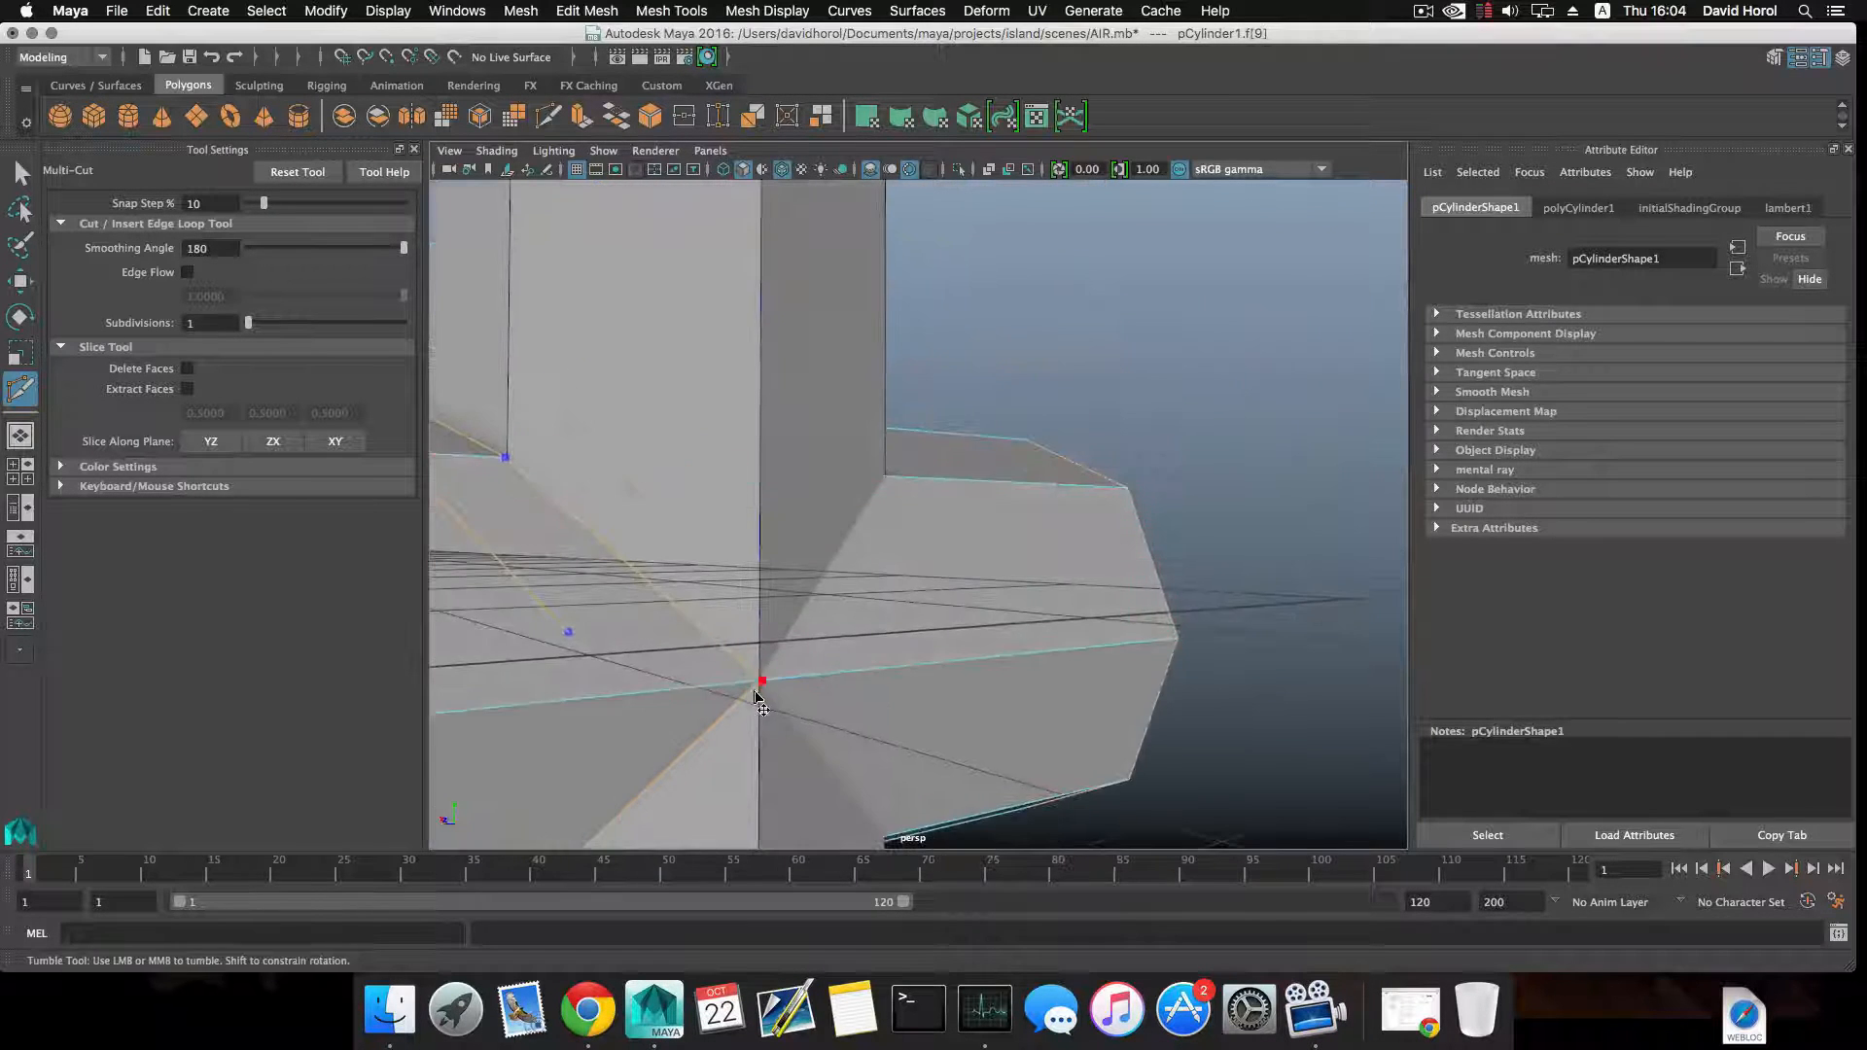
{"action": "left_click_drag", "start_coordinate": [765, 689], "coordinate": [1067, 612], "text": "alt"}
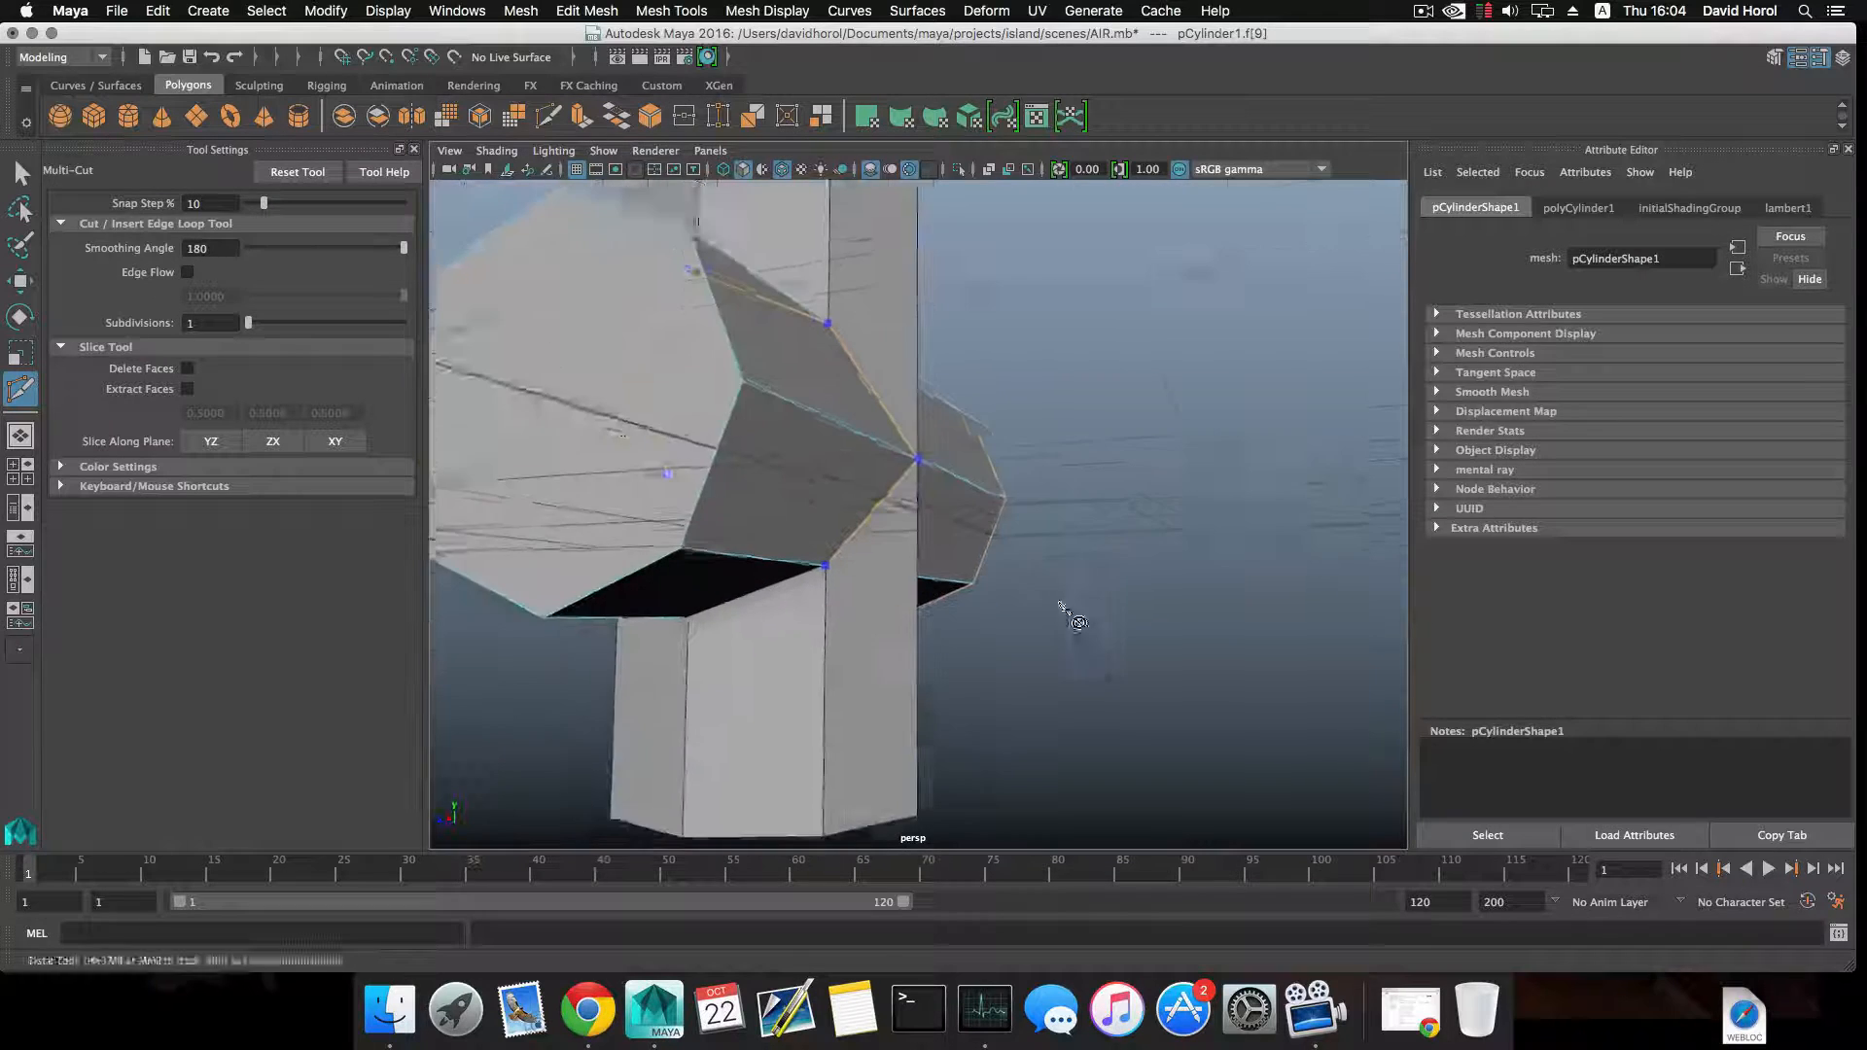
{"action": "middle_click_drag", "start_coordinate": [836, 615], "coordinate": [970, 537], "text": "alt"}
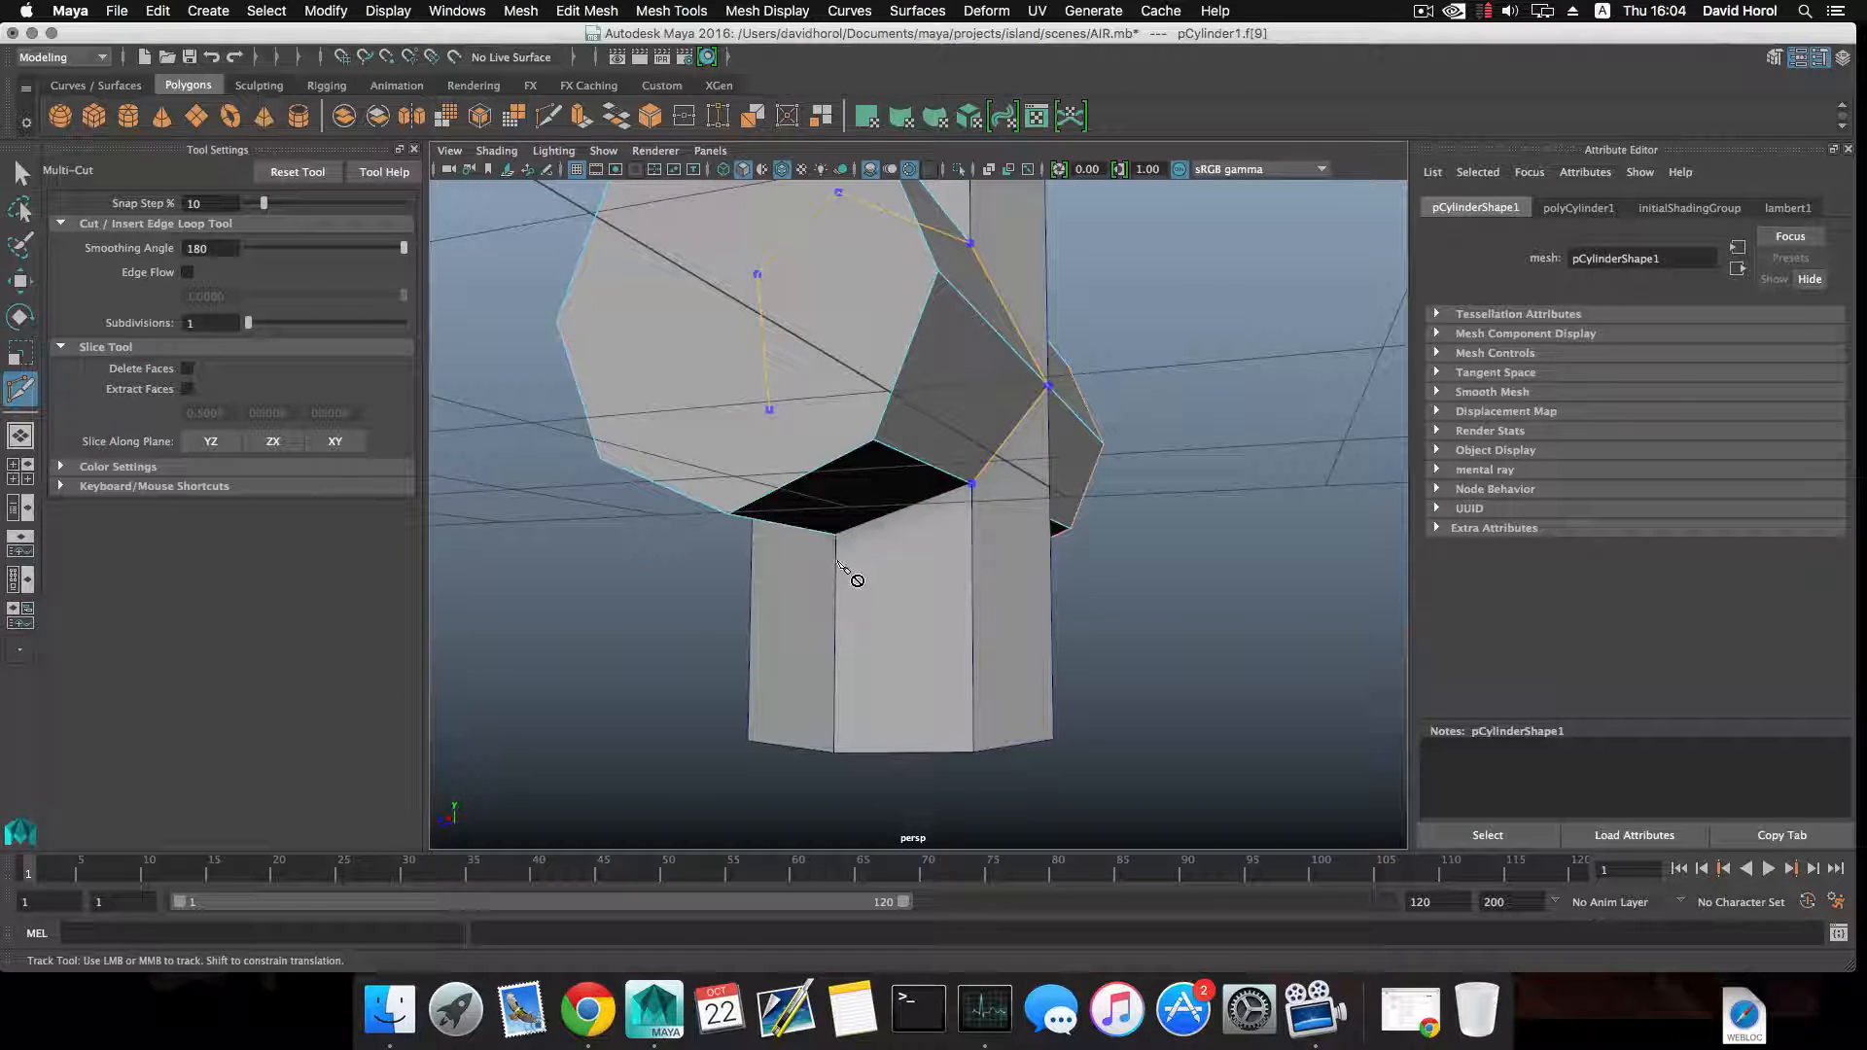
{"action": "left_click_drag", "start_coordinate": [833, 537], "coordinate": [848, 616], "text": "alt"}
{"action": "middle_click_drag", "start_coordinate": [856, 676], "coordinate": [881, 586], "text": "alt"}
{"action": "scroll", "coordinate": [889, 589], "scroll_direction": "up", "scroll_amount": 3}
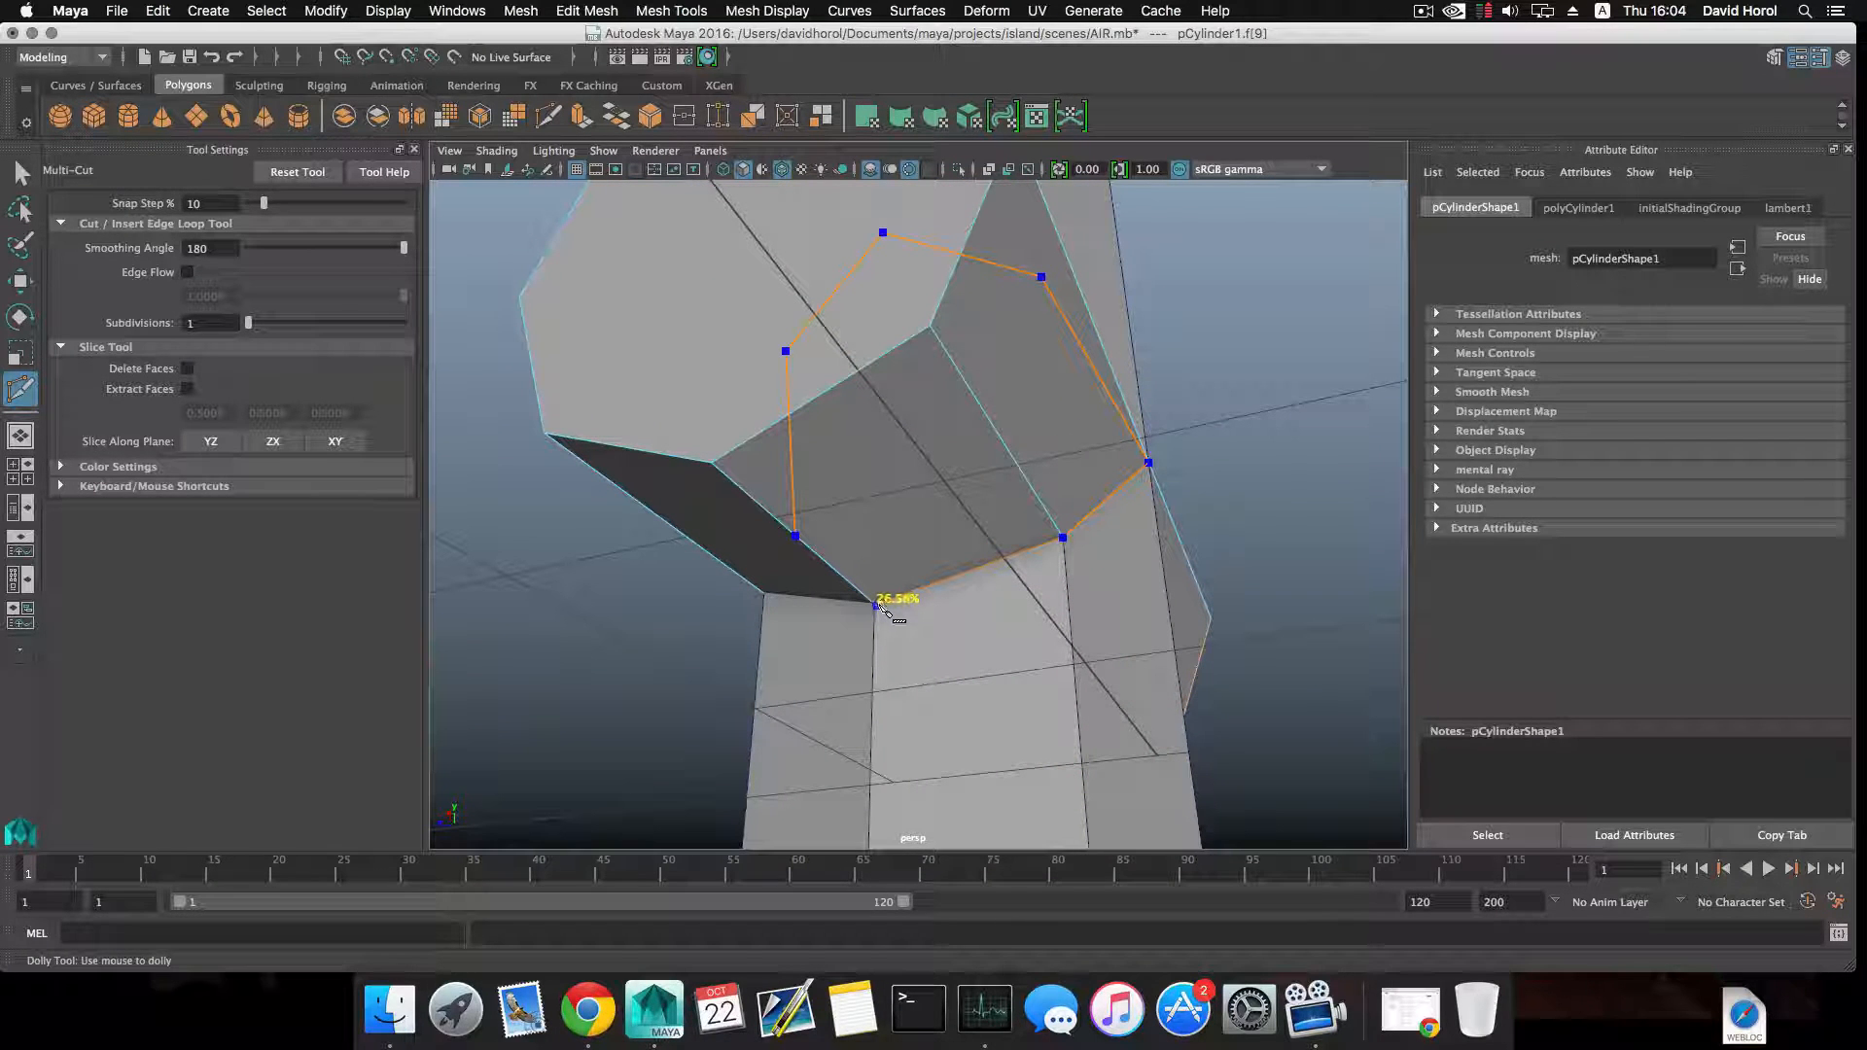
{"action": "left_click", "coordinate": [875, 605]}
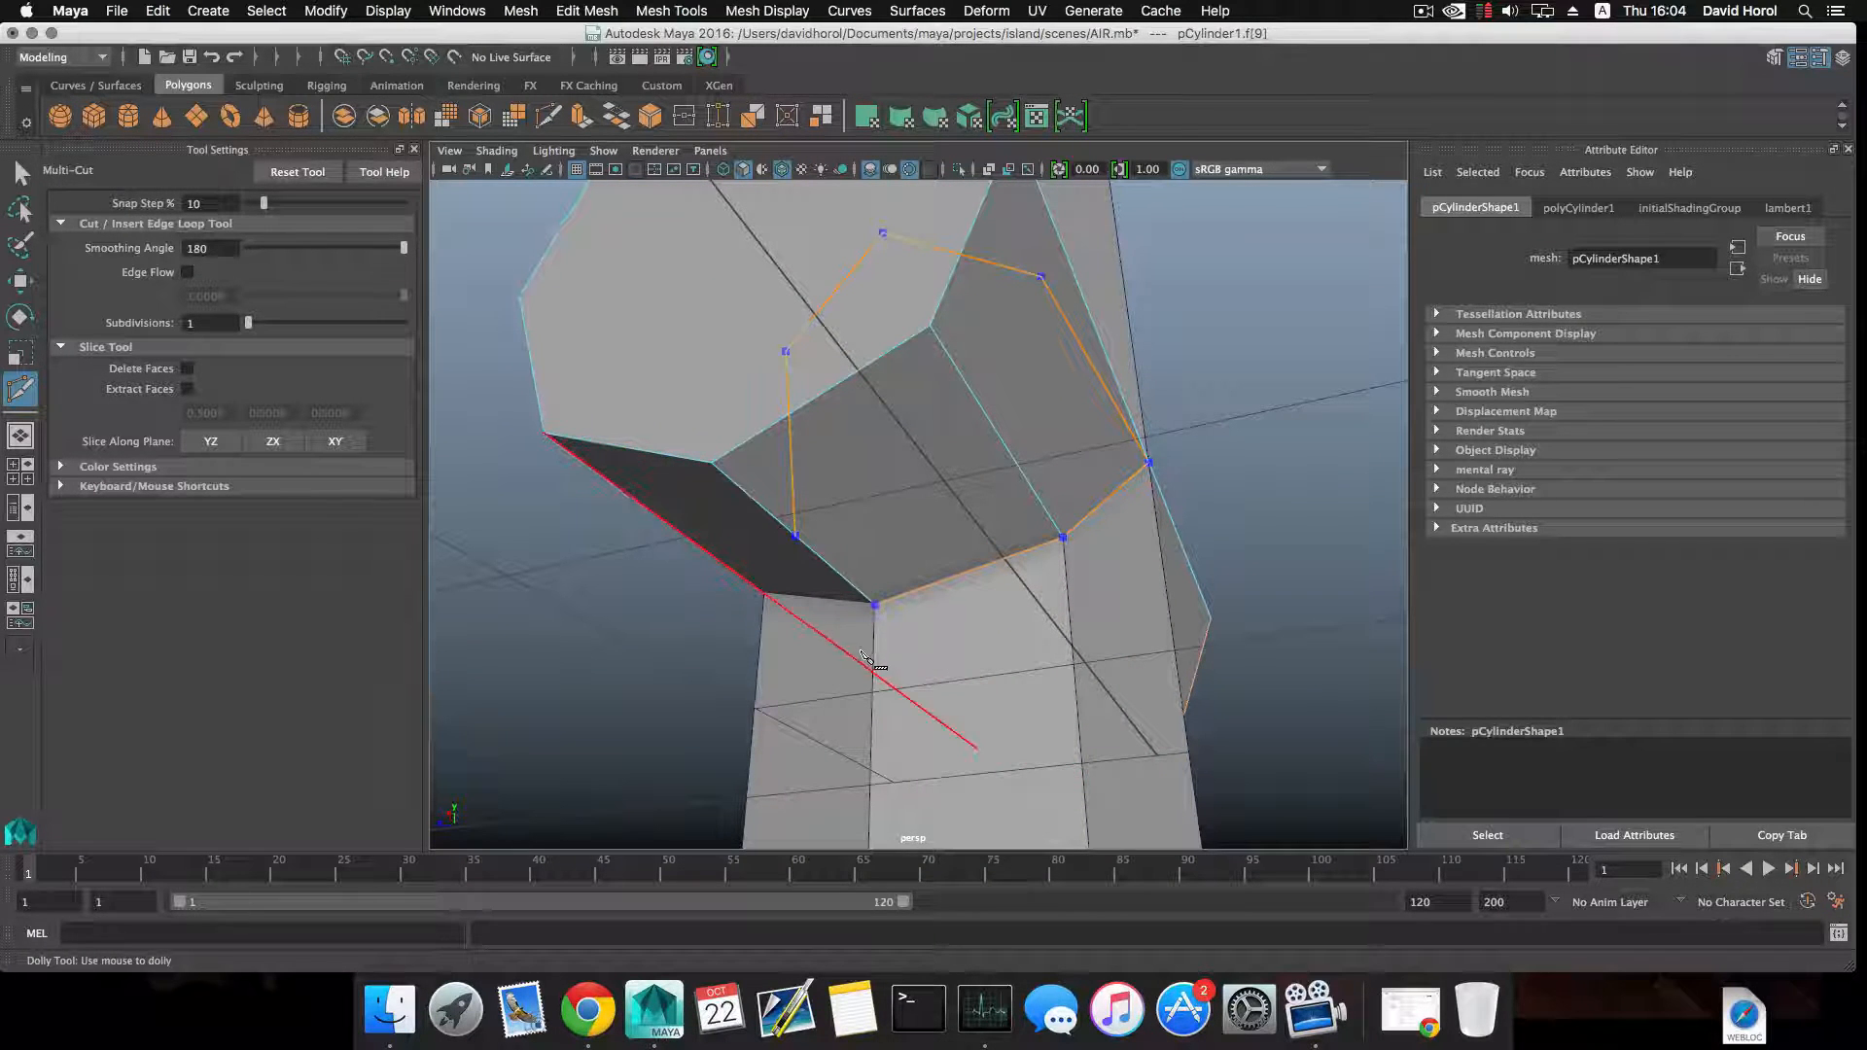
Extend the Multi-Cut to the lower front corner of the intersection and close the loop at the front centre of the crossing.
{"action": "scroll", "coordinate": [875, 667], "scroll_direction": "down", "scroll_amount": 3}
{"action": "left_click_drag", "start_coordinate": [875, 663], "coordinate": [961, 653], "text": "alt"}
{"action": "middle_click_drag", "start_coordinate": [836, 623], "coordinate": [975, 647], "text": "alt"}
{"action": "left_click_drag", "start_coordinate": [974, 646], "coordinate": [701, 584], "text": "alt"}
{"action": "middle_click_drag", "start_coordinate": [700, 583], "coordinate": [875, 667], "text": "alt"}
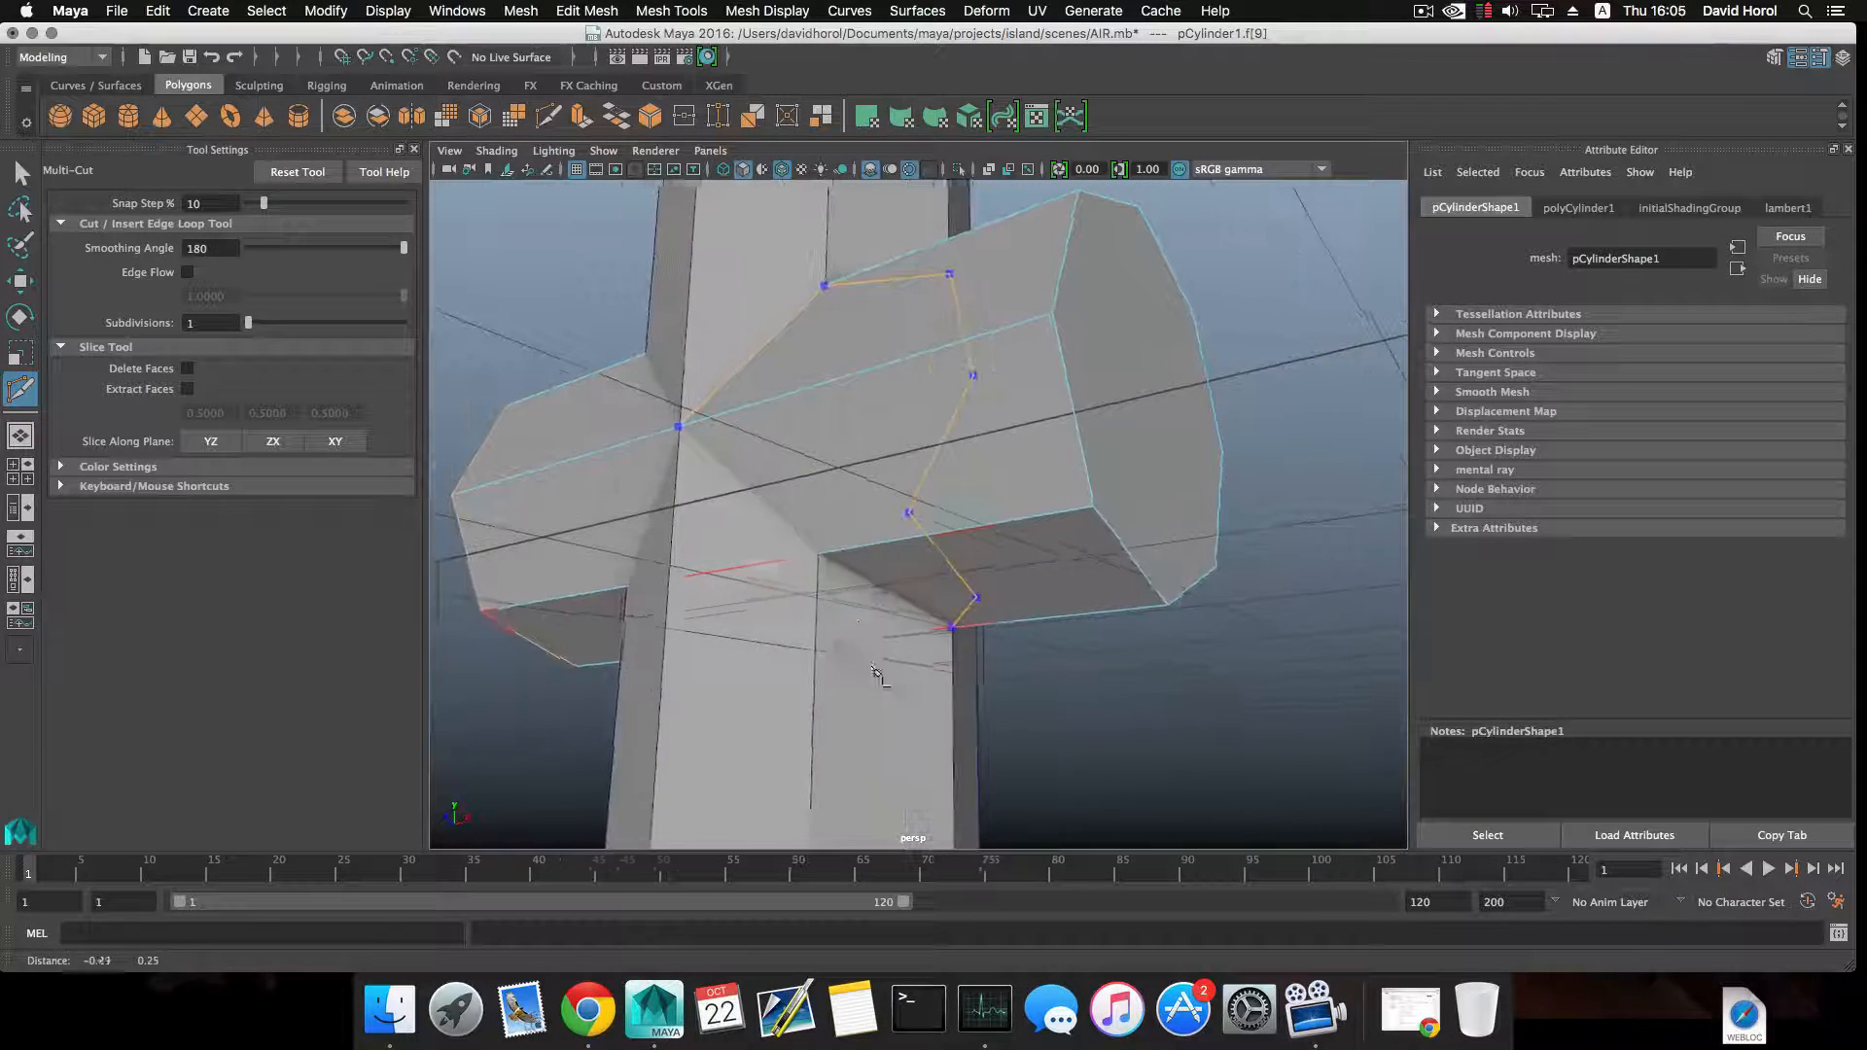
{"action": "left_click", "coordinate": [824, 557]}
{"action": "middle_click_drag", "start_coordinate": [801, 559], "coordinate": [877, 620], "text": "alt"}
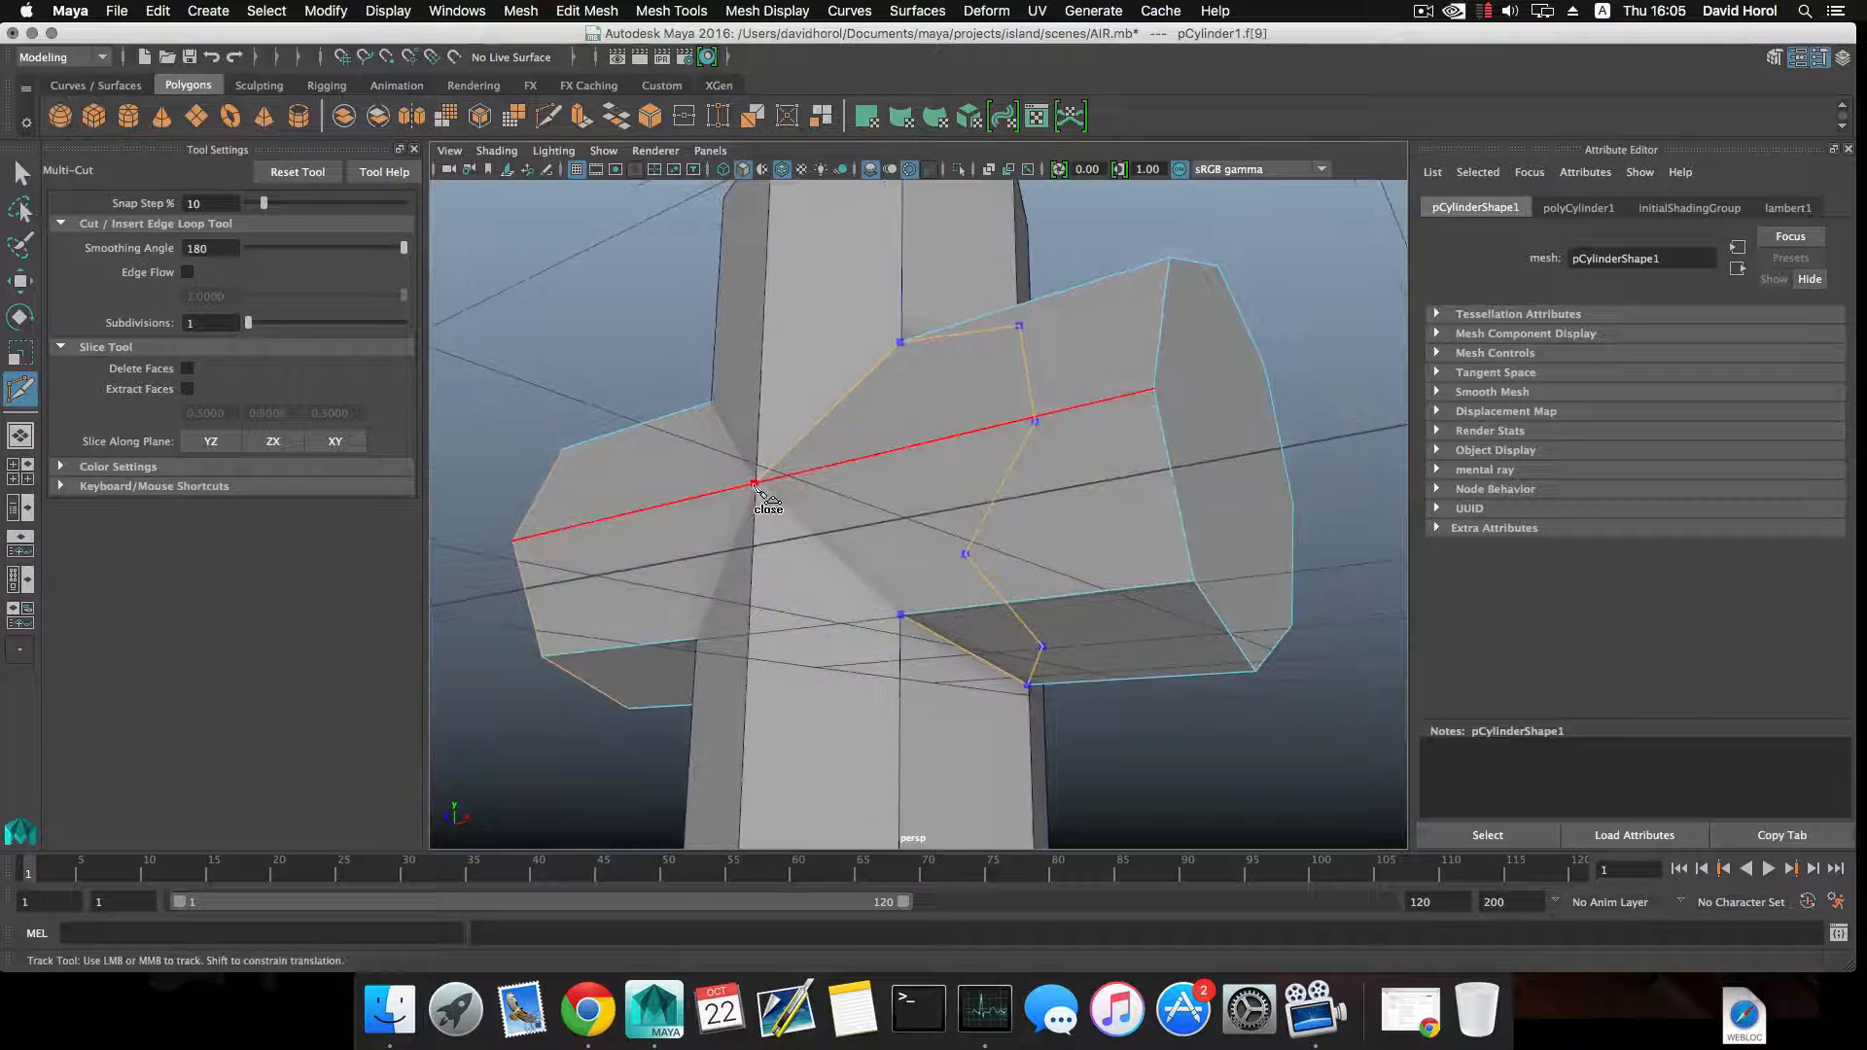
{"action": "left_click", "coordinate": [754, 484]}
{"action": "left_click", "coordinate": [755, 485]}
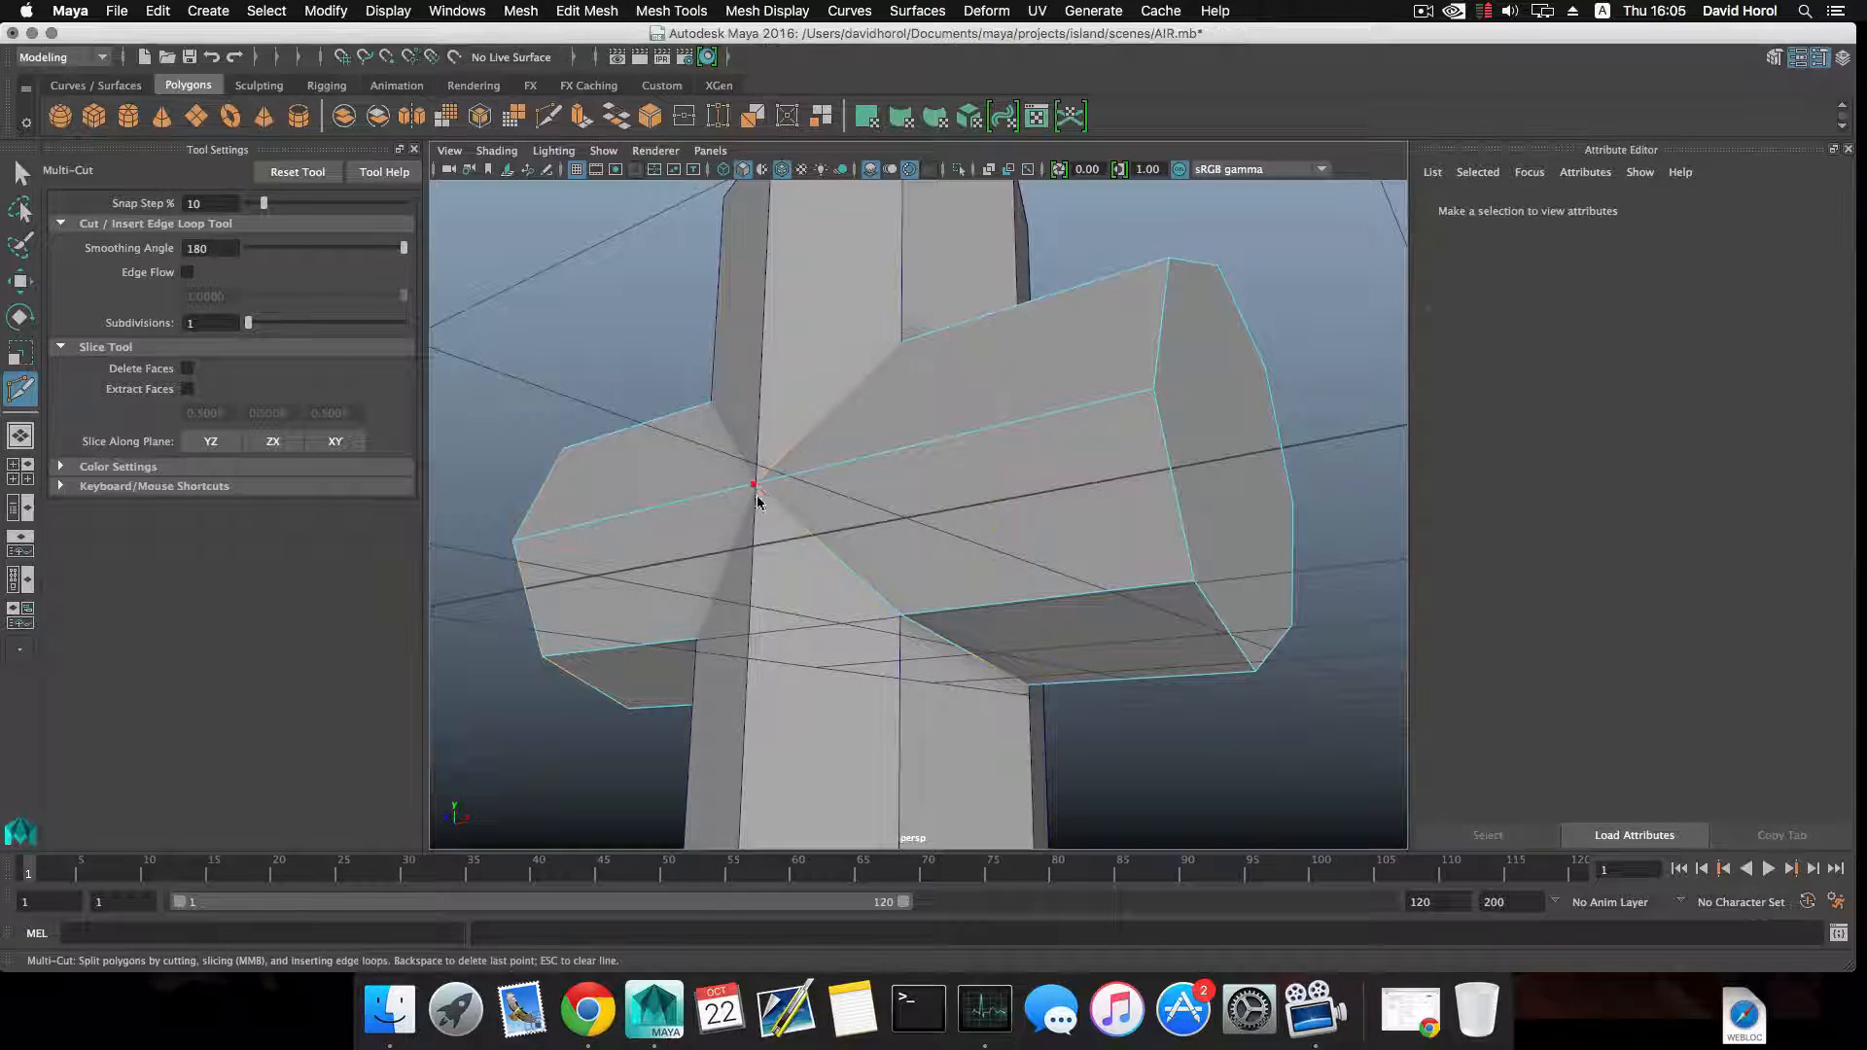
Start a second Multi-Cut on the horizontal cylinder from the front centre of the crossing to the opposite upper front corner.
{"action": "left_click_drag", "start_coordinate": [766, 533], "coordinate": [836, 575], "text": "alt"}
{"action": "middle_click_drag", "start_coordinate": [834, 574], "coordinate": [876, 689], "text": "alt"}
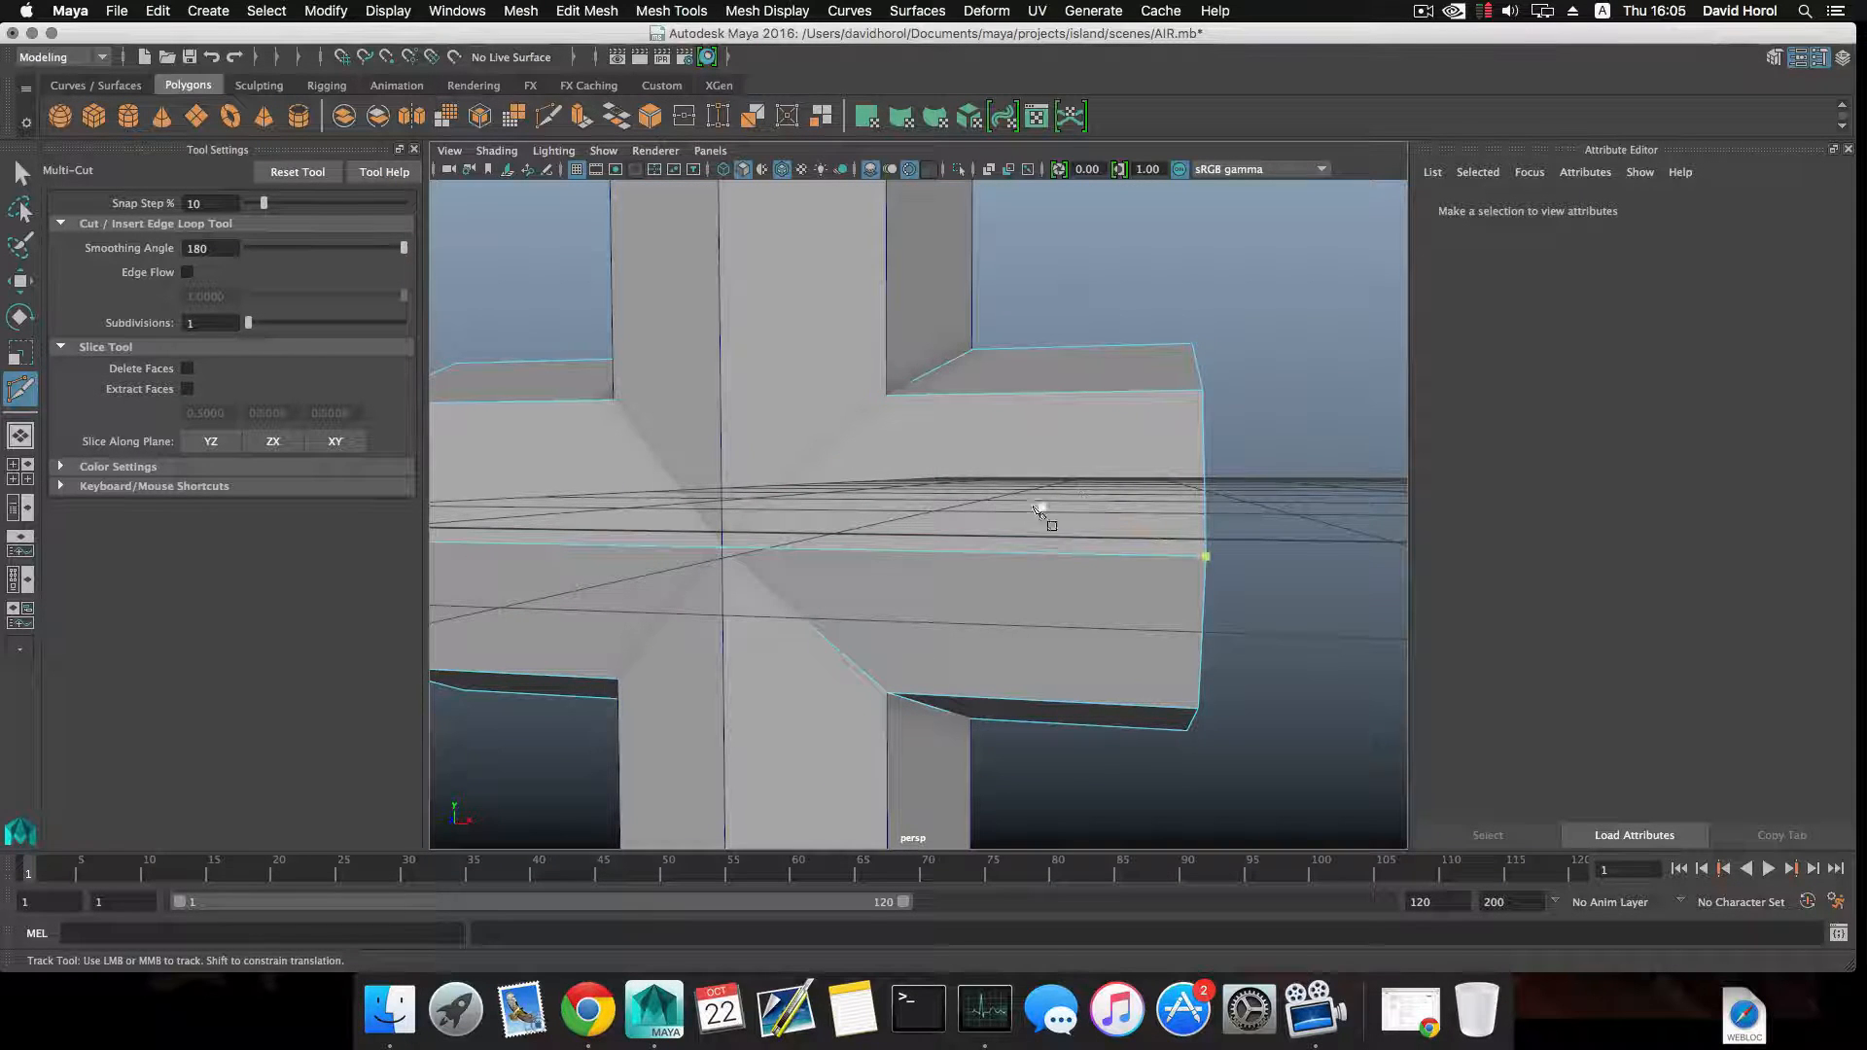
{"action": "left_click_drag", "start_coordinate": [747, 547], "coordinate": [875, 560], "text": "alt"}
{"action": "middle_click_drag", "start_coordinate": [690, 545], "coordinate": [784, 549], "text": "alt"}
{"action": "left_click_drag", "start_coordinate": [781, 551], "coordinate": [726, 542], "text": "alt"}
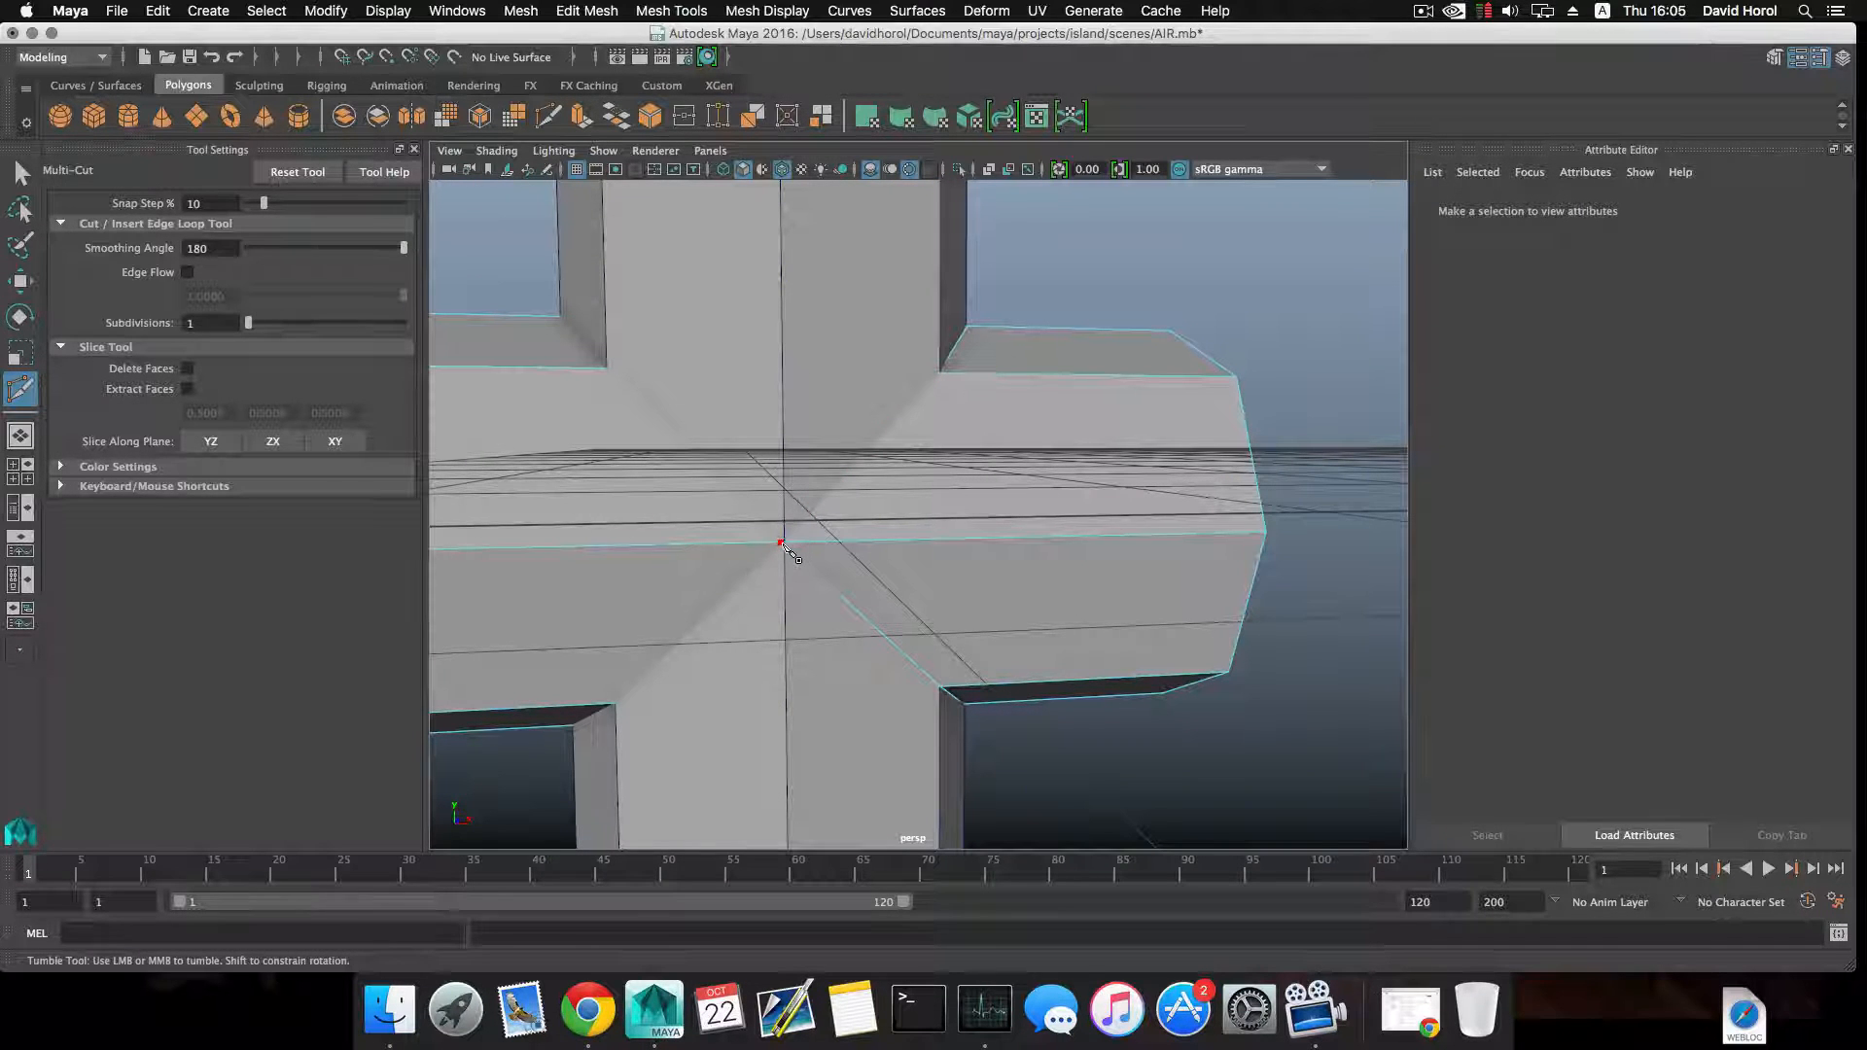
{"action": "middle_click_drag", "start_coordinate": [718, 531], "coordinate": [797, 625], "text": "alt"}
{"action": "left_click_drag", "start_coordinate": [692, 483], "coordinate": [724, 515], "text": "alt"}
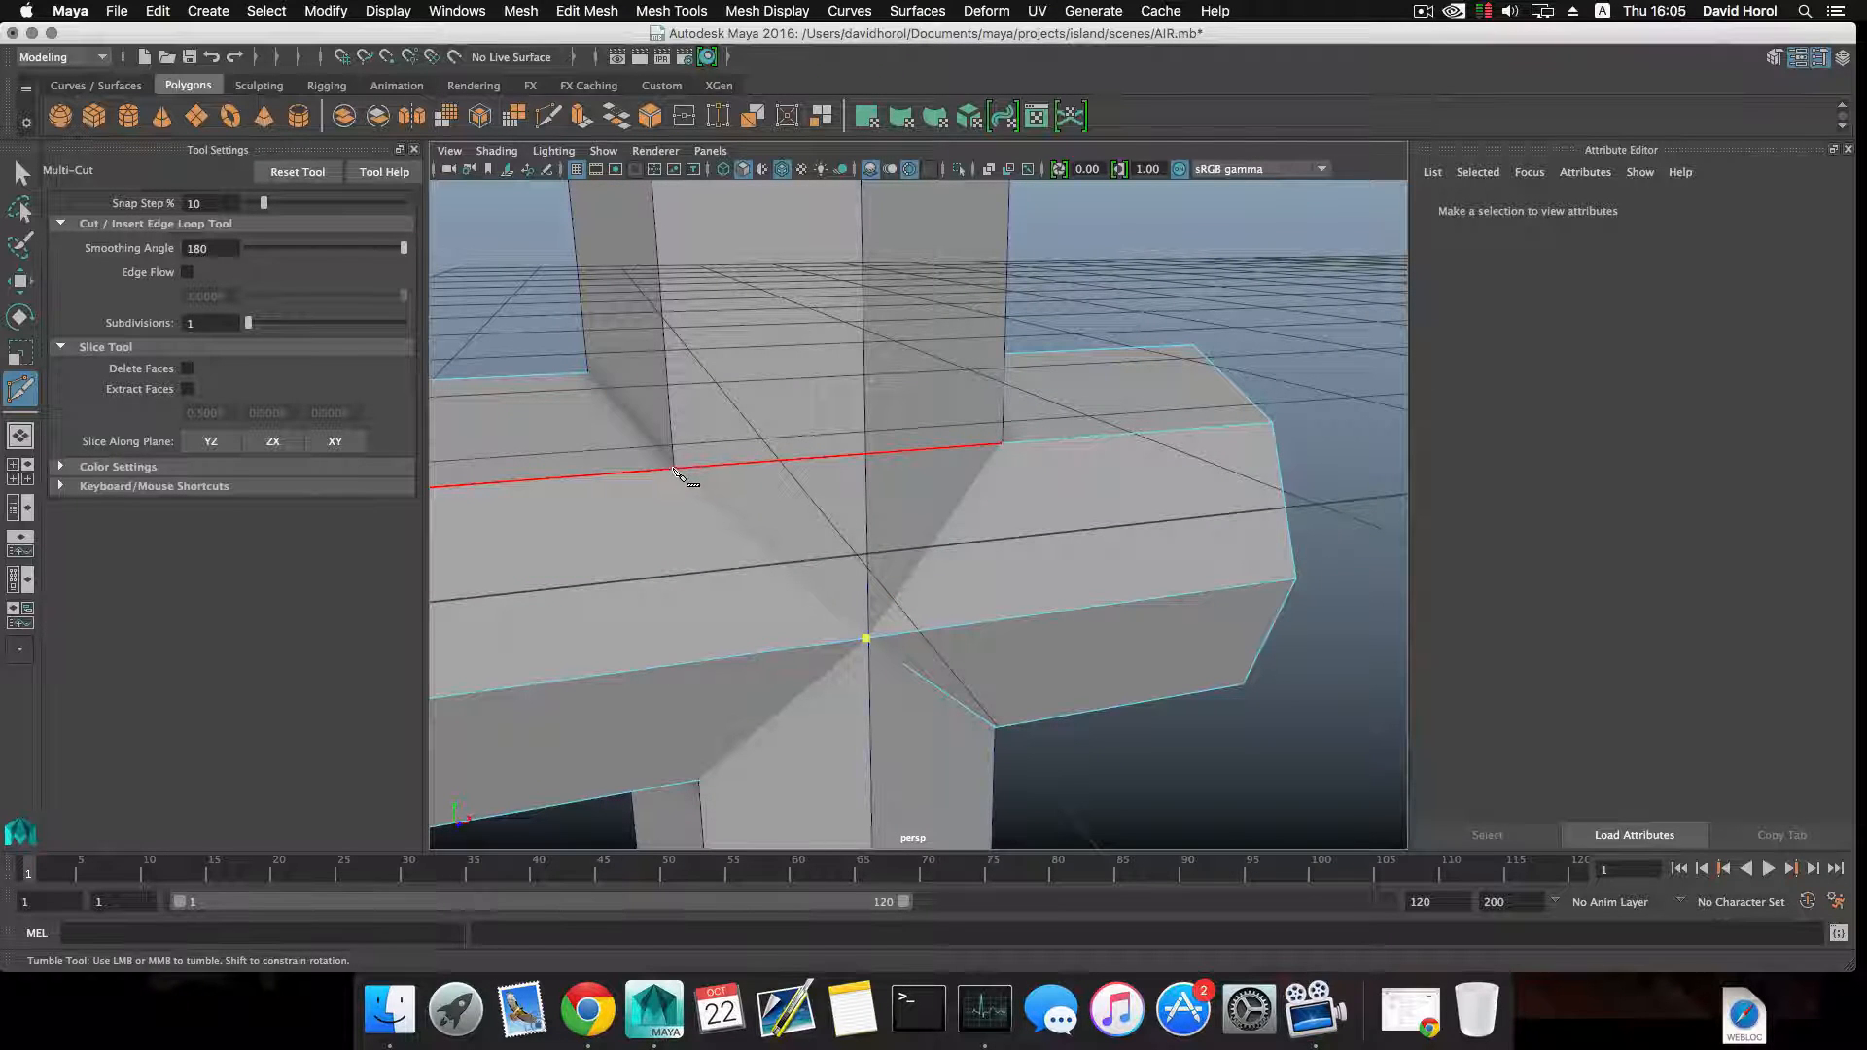
{"action": "left_click", "coordinate": [671, 469]}
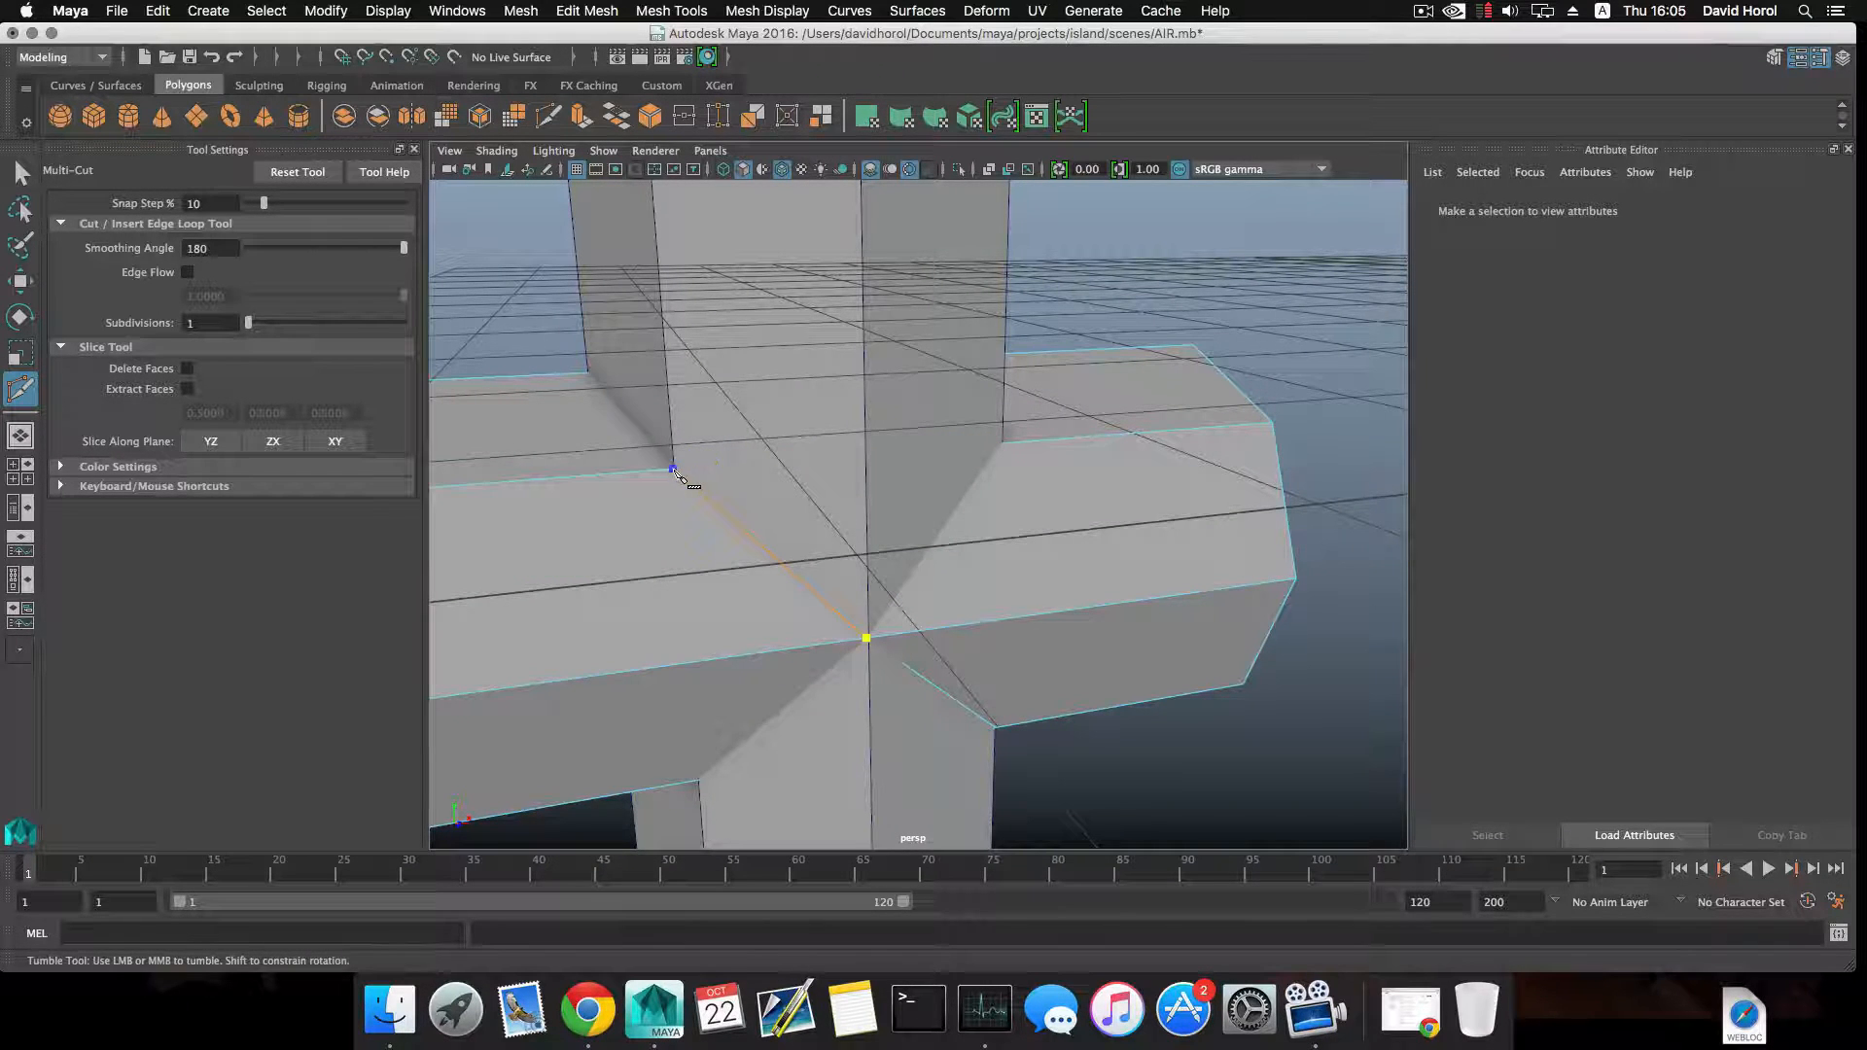
Continue the second Multi-Cut over the horizontal cylinder's top edge to the upper rear corner of the intersection.
{"action": "left_click_drag", "start_coordinate": [674, 477], "coordinate": [773, 508], "text": "alt"}
{"action": "right_click_drag", "start_coordinate": [773, 507], "coordinate": [671, 498], "text": "alt"}
{"action": "middle_click_drag", "start_coordinate": [671, 498], "coordinate": [750, 506], "text": "alt"}
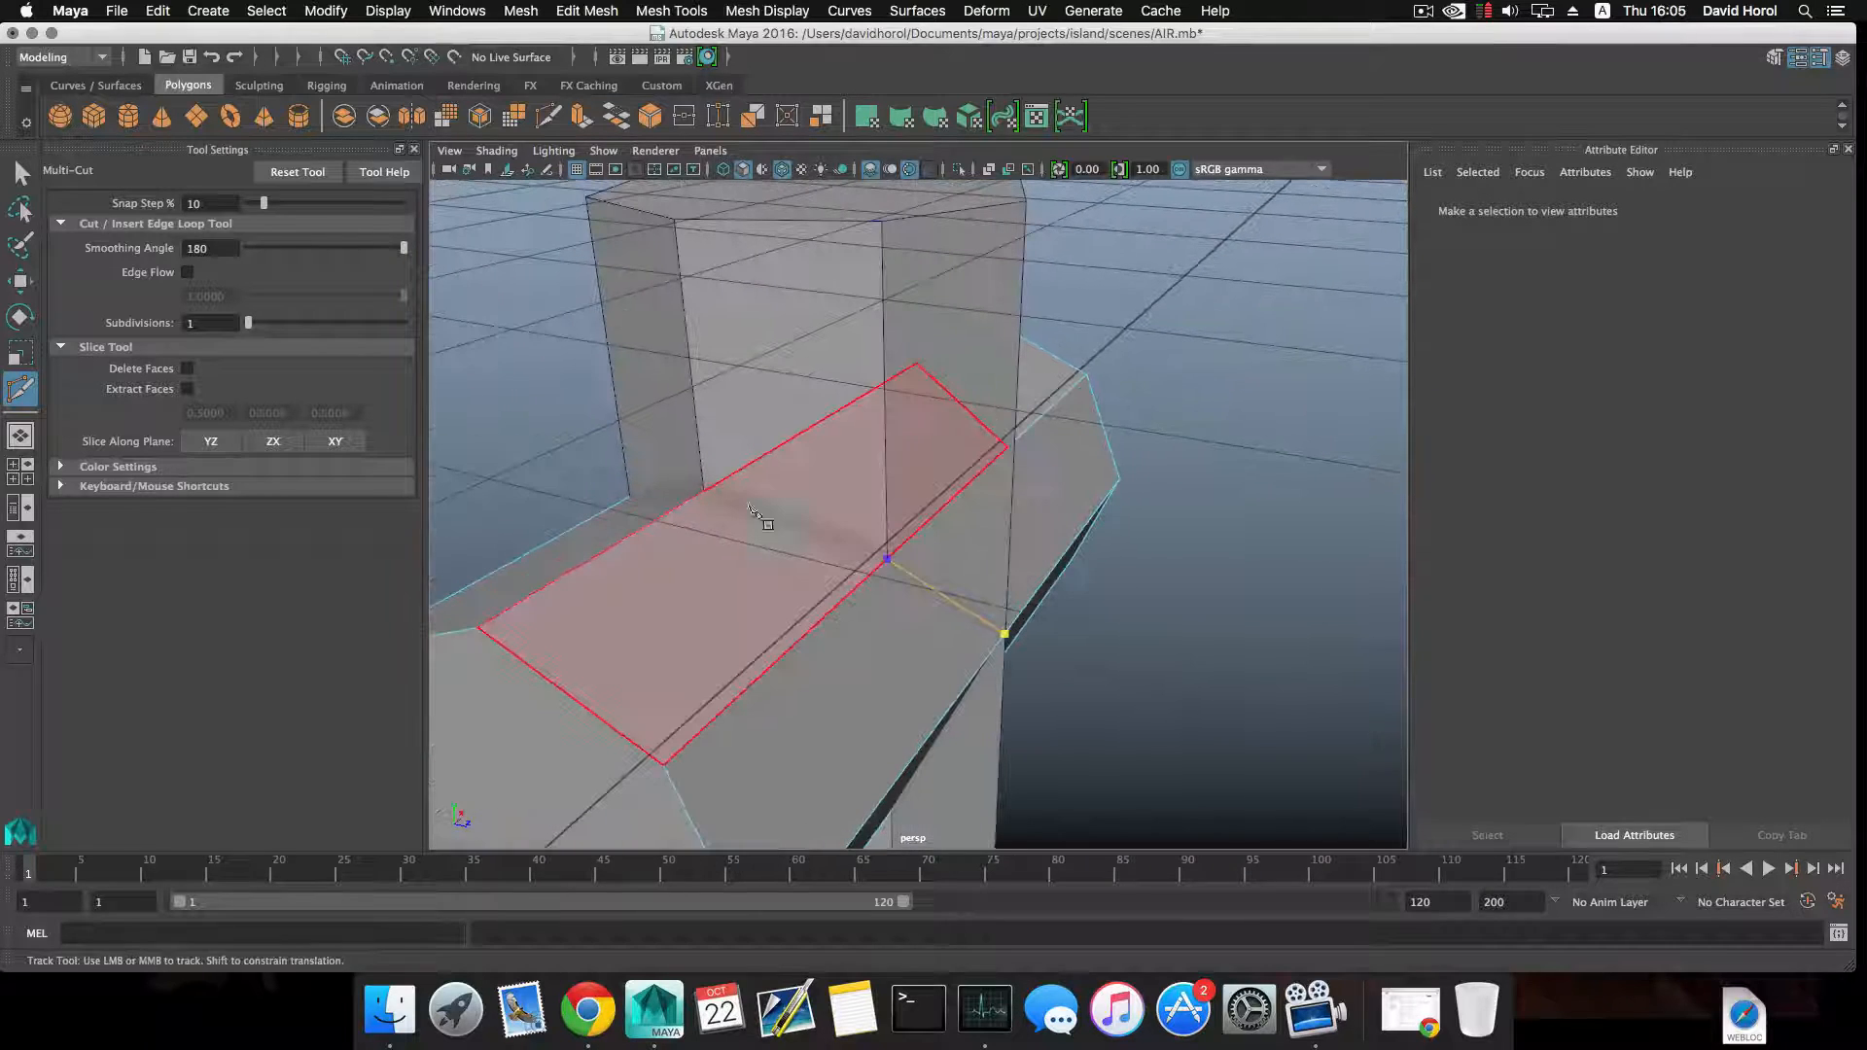
{"action": "left_click", "coordinate": [706, 492]}
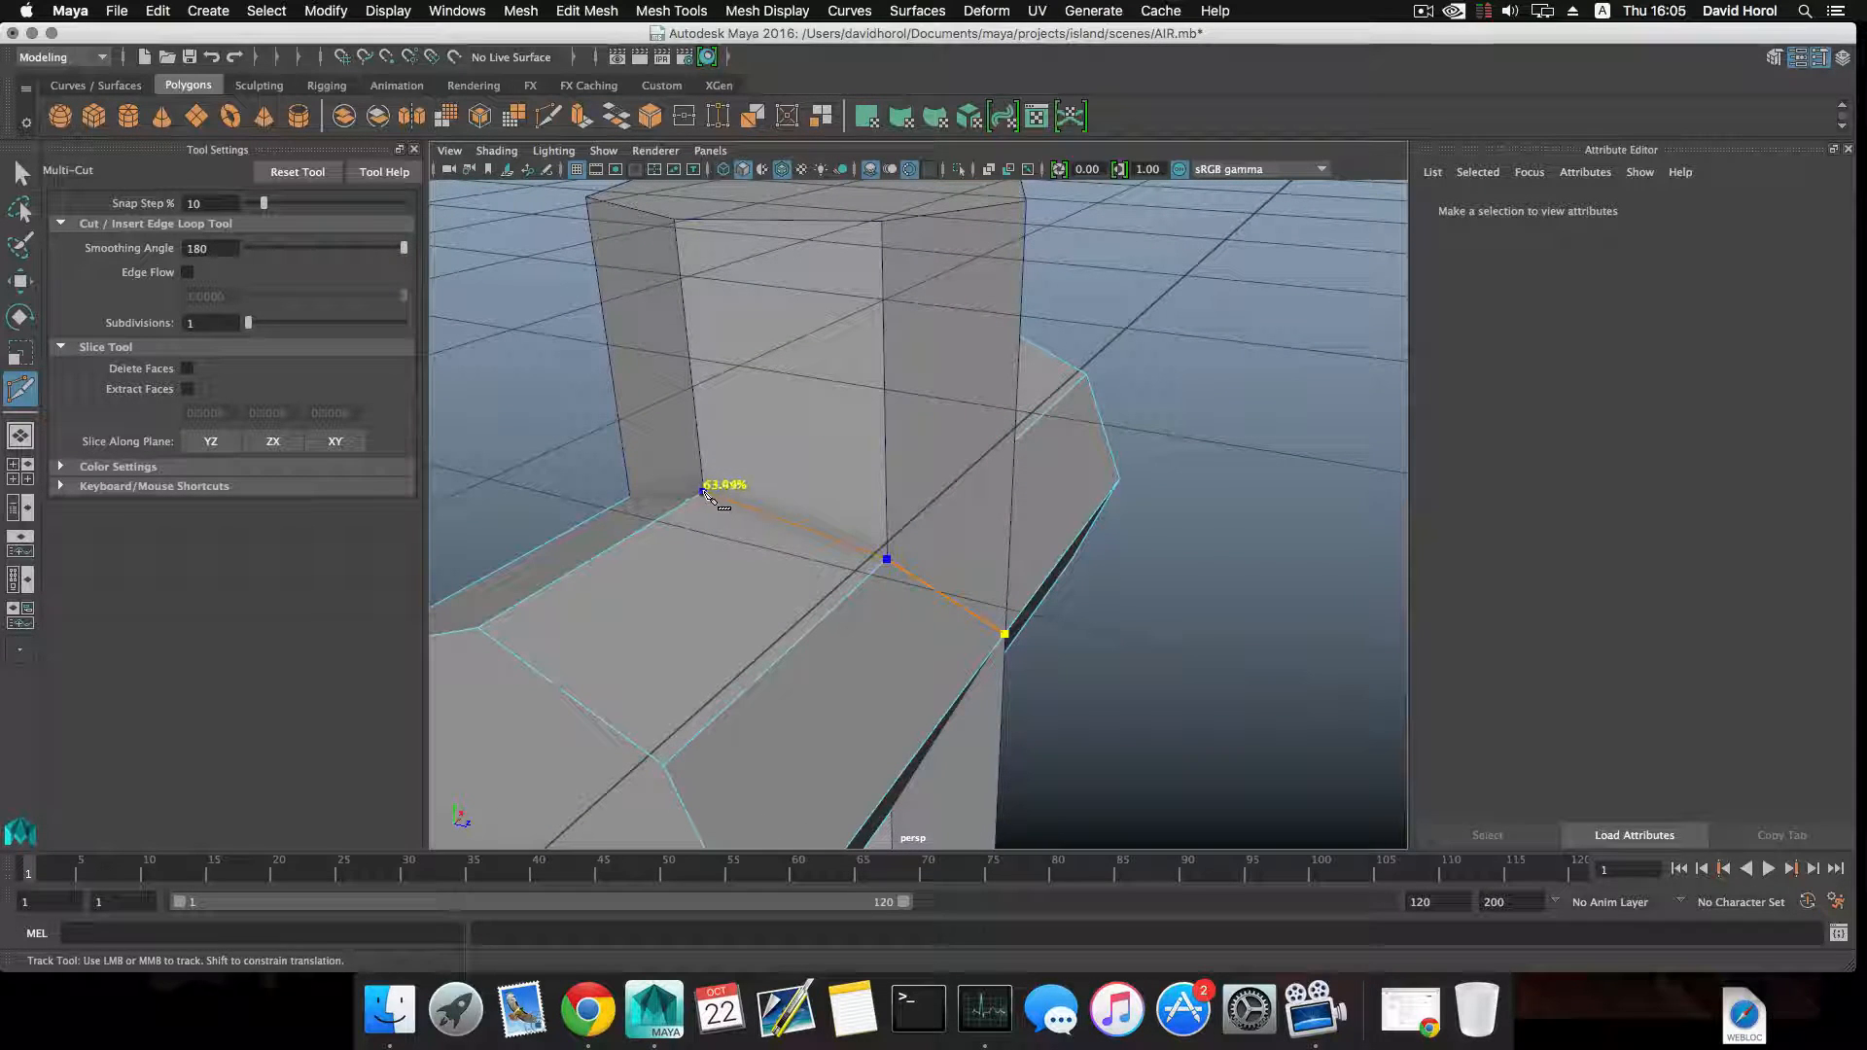
{"action": "left_click_drag", "start_coordinate": [706, 493], "coordinate": [860, 603], "text": "alt"}
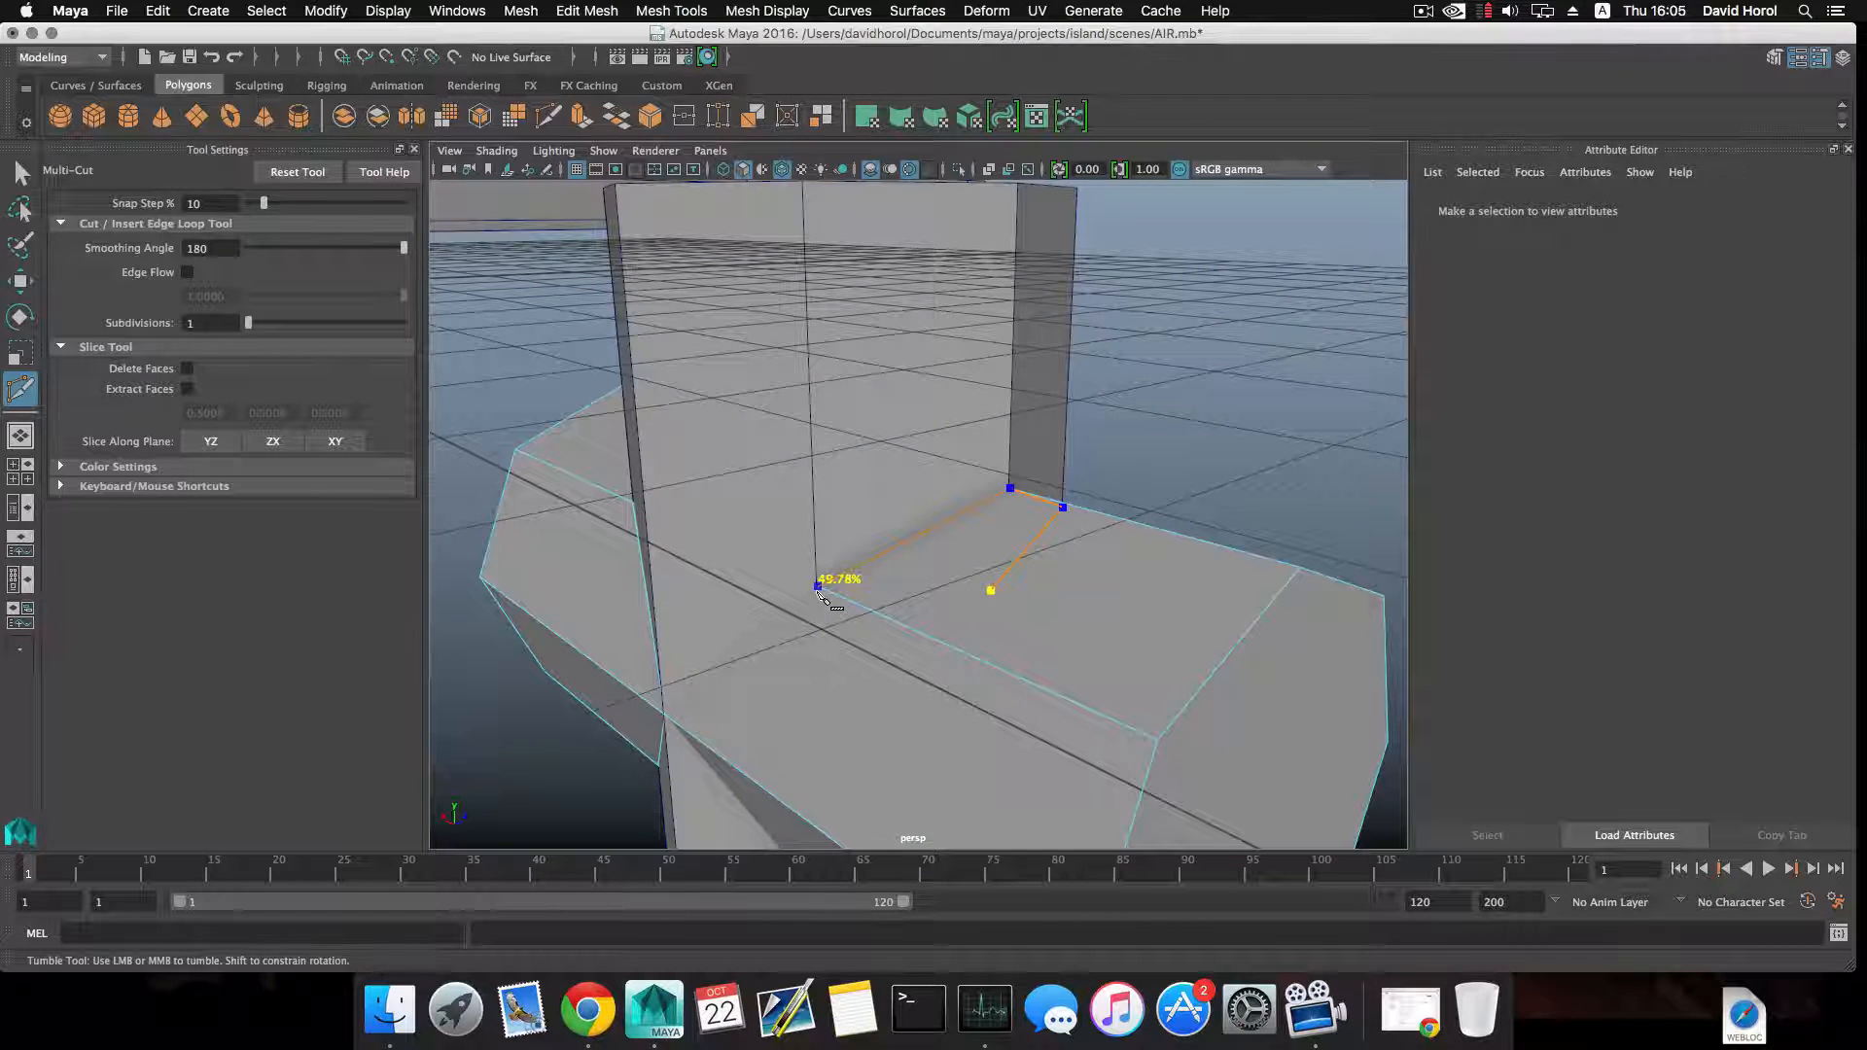
{"action": "left_click", "coordinate": [819, 592]}
Extend the second Multi-Cut through the rear centre of the crossing to the lower rear corner of the intersection.
{"action": "left_click_drag", "start_coordinate": [819, 619], "coordinate": [861, 578], "text": "alt"}
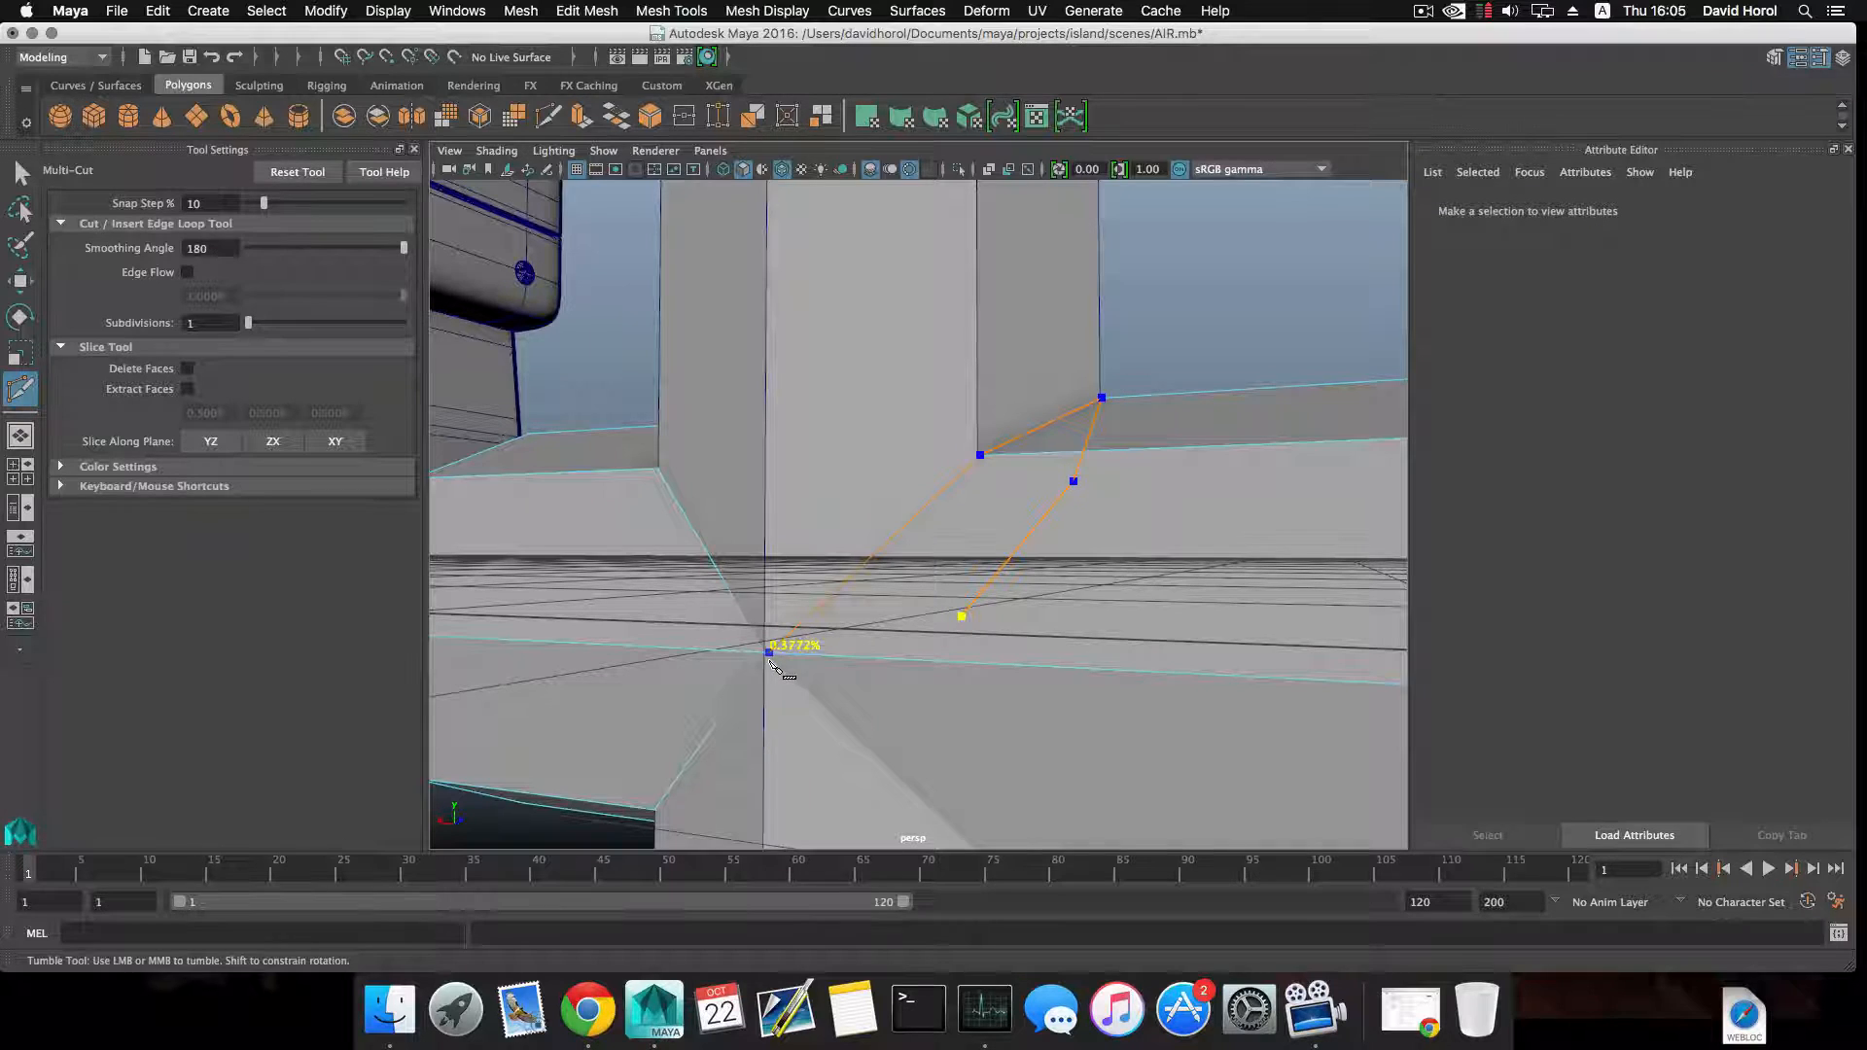
{"action": "left_click", "coordinate": [765, 662]}
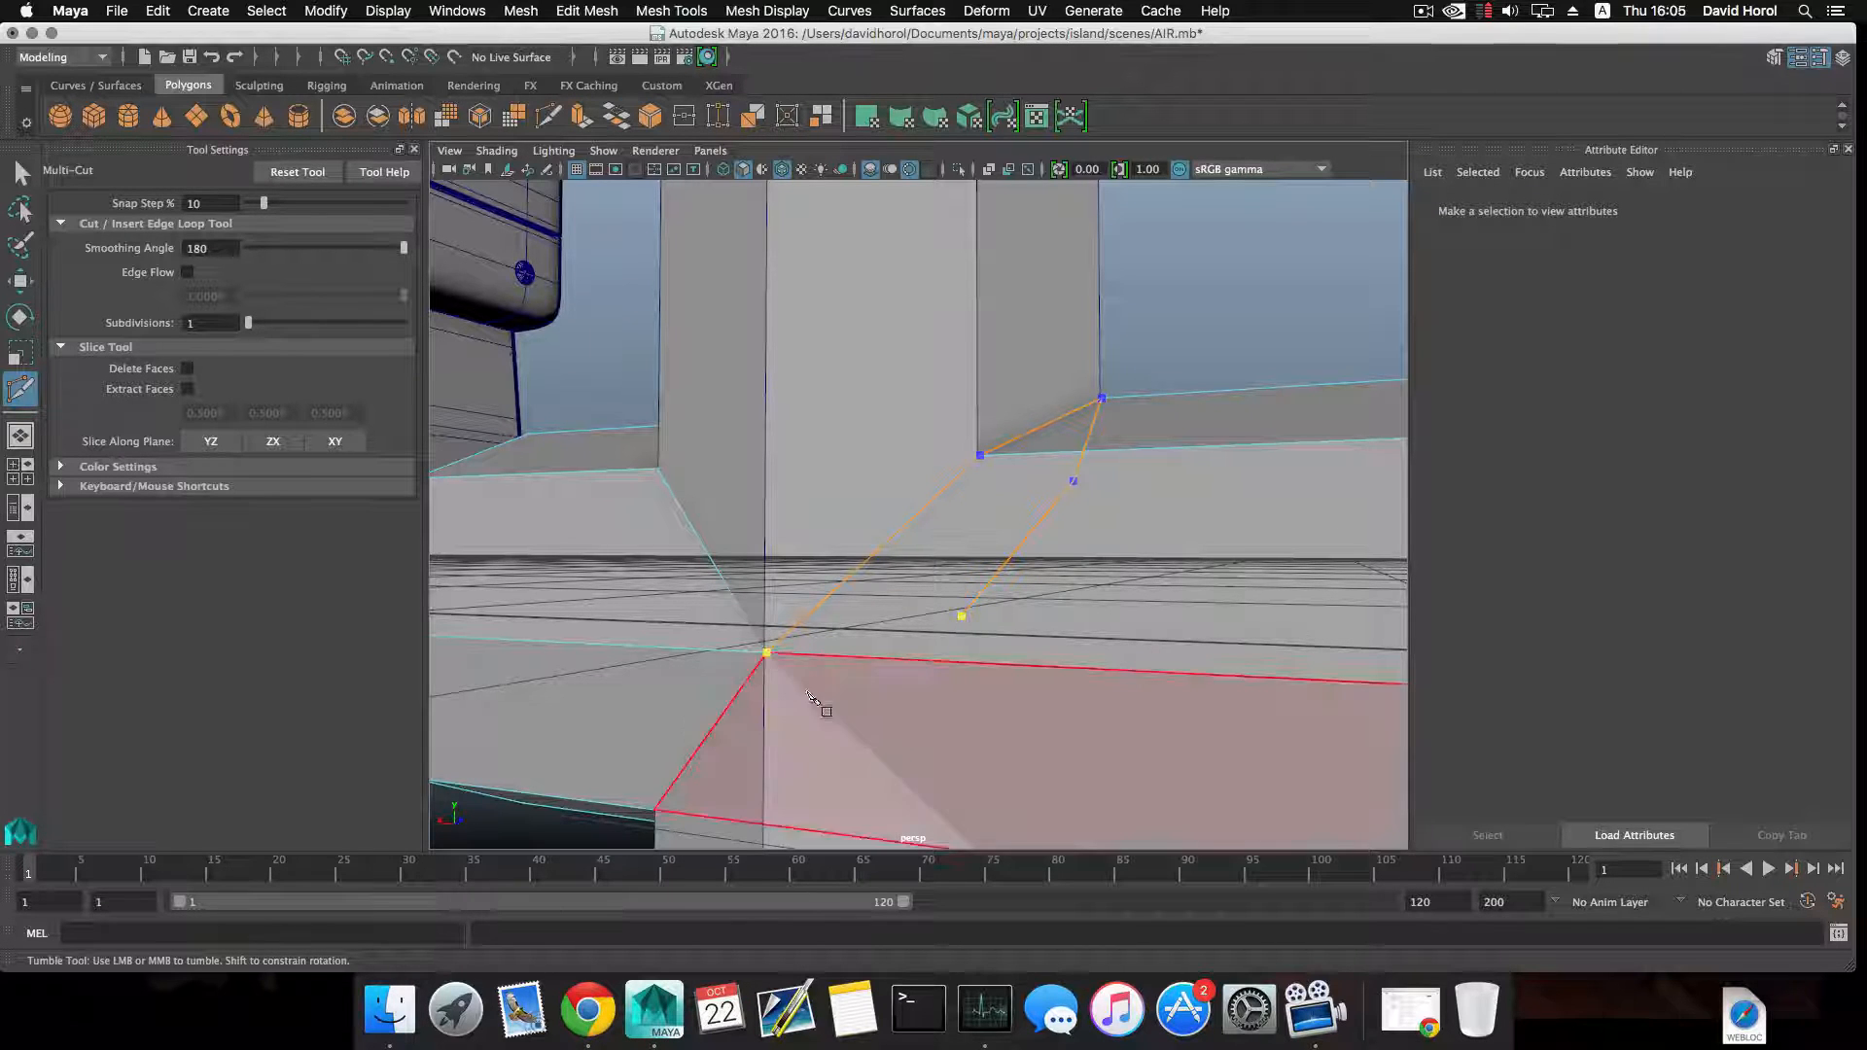
{"action": "left_click_drag", "start_coordinate": [807, 691], "coordinate": [795, 642], "text": "alt"}
{"action": "middle_click_drag", "start_coordinate": [796, 642], "coordinate": [789, 568], "text": "alt"}
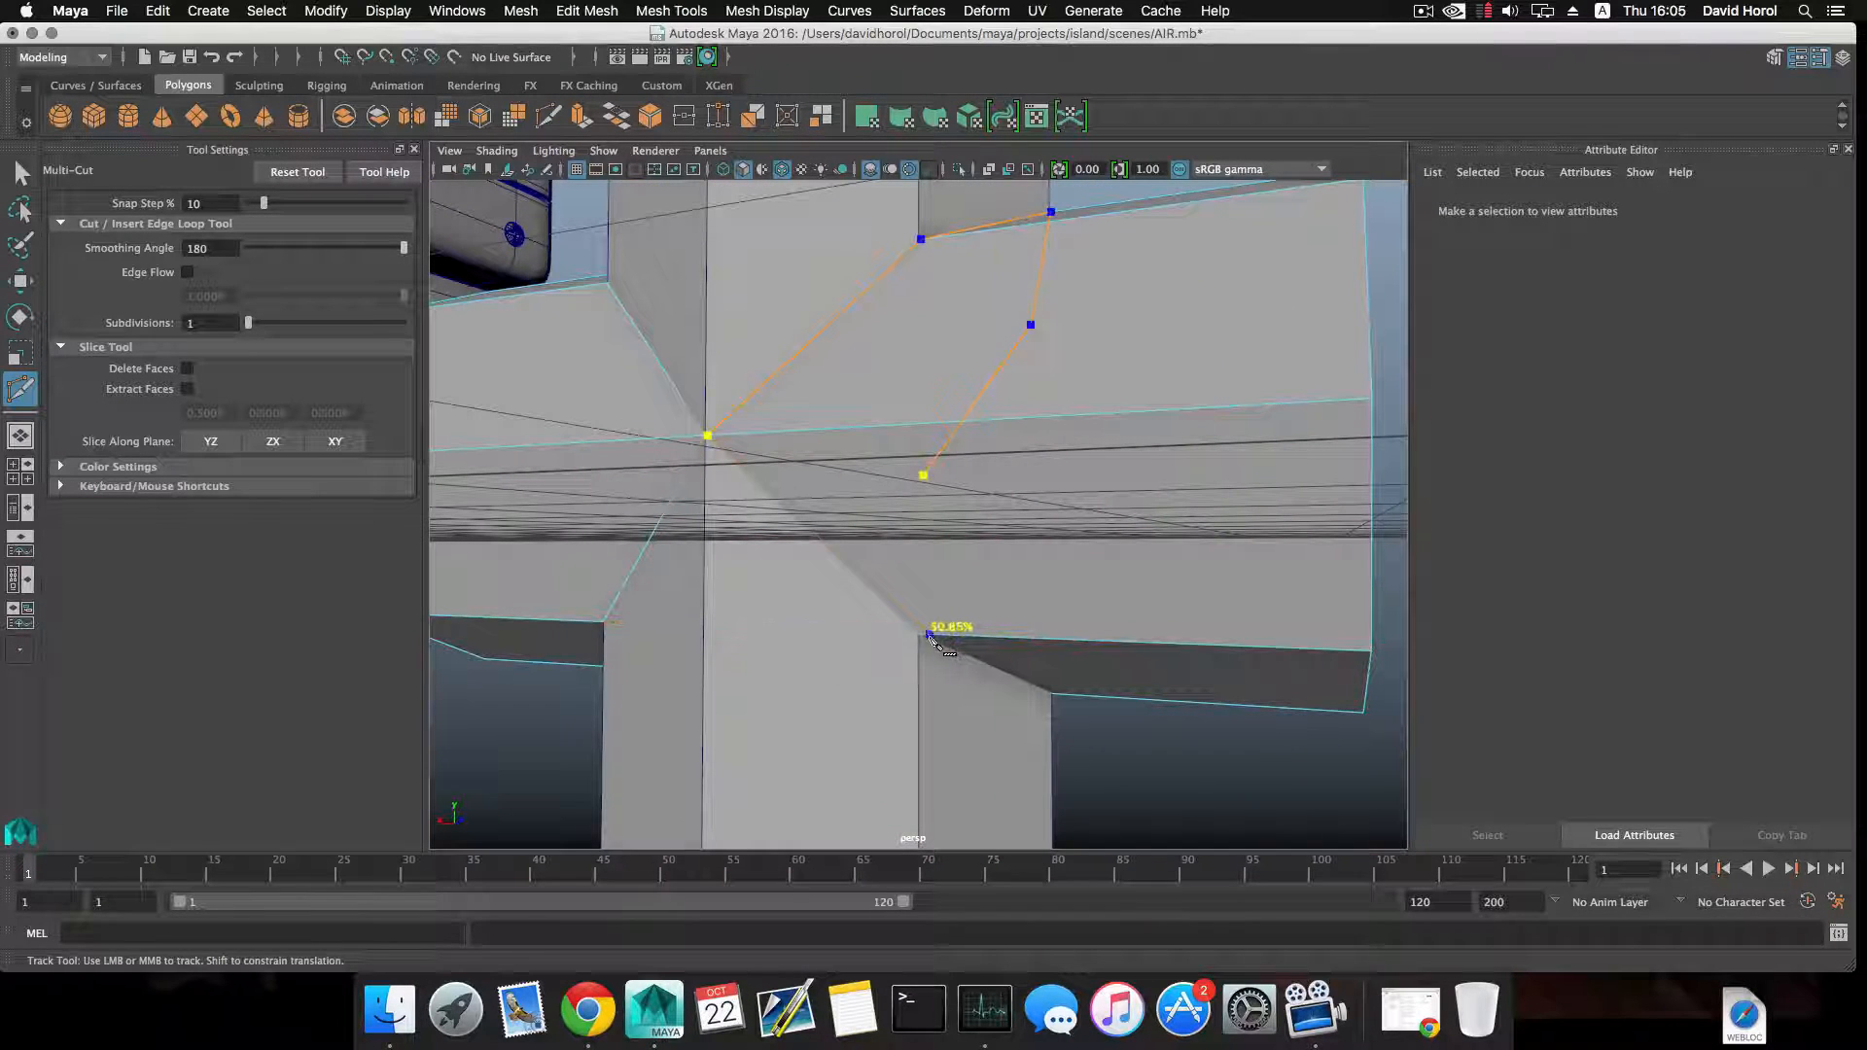
{"action": "left_click", "coordinate": [919, 634]}
Carry the second Multi-Cut along the cylinder's underside, close it at the front centre and leave the tool.
{"action": "left_click_drag", "start_coordinate": [919, 634], "coordinate": [880, 641], "text": "alt"}
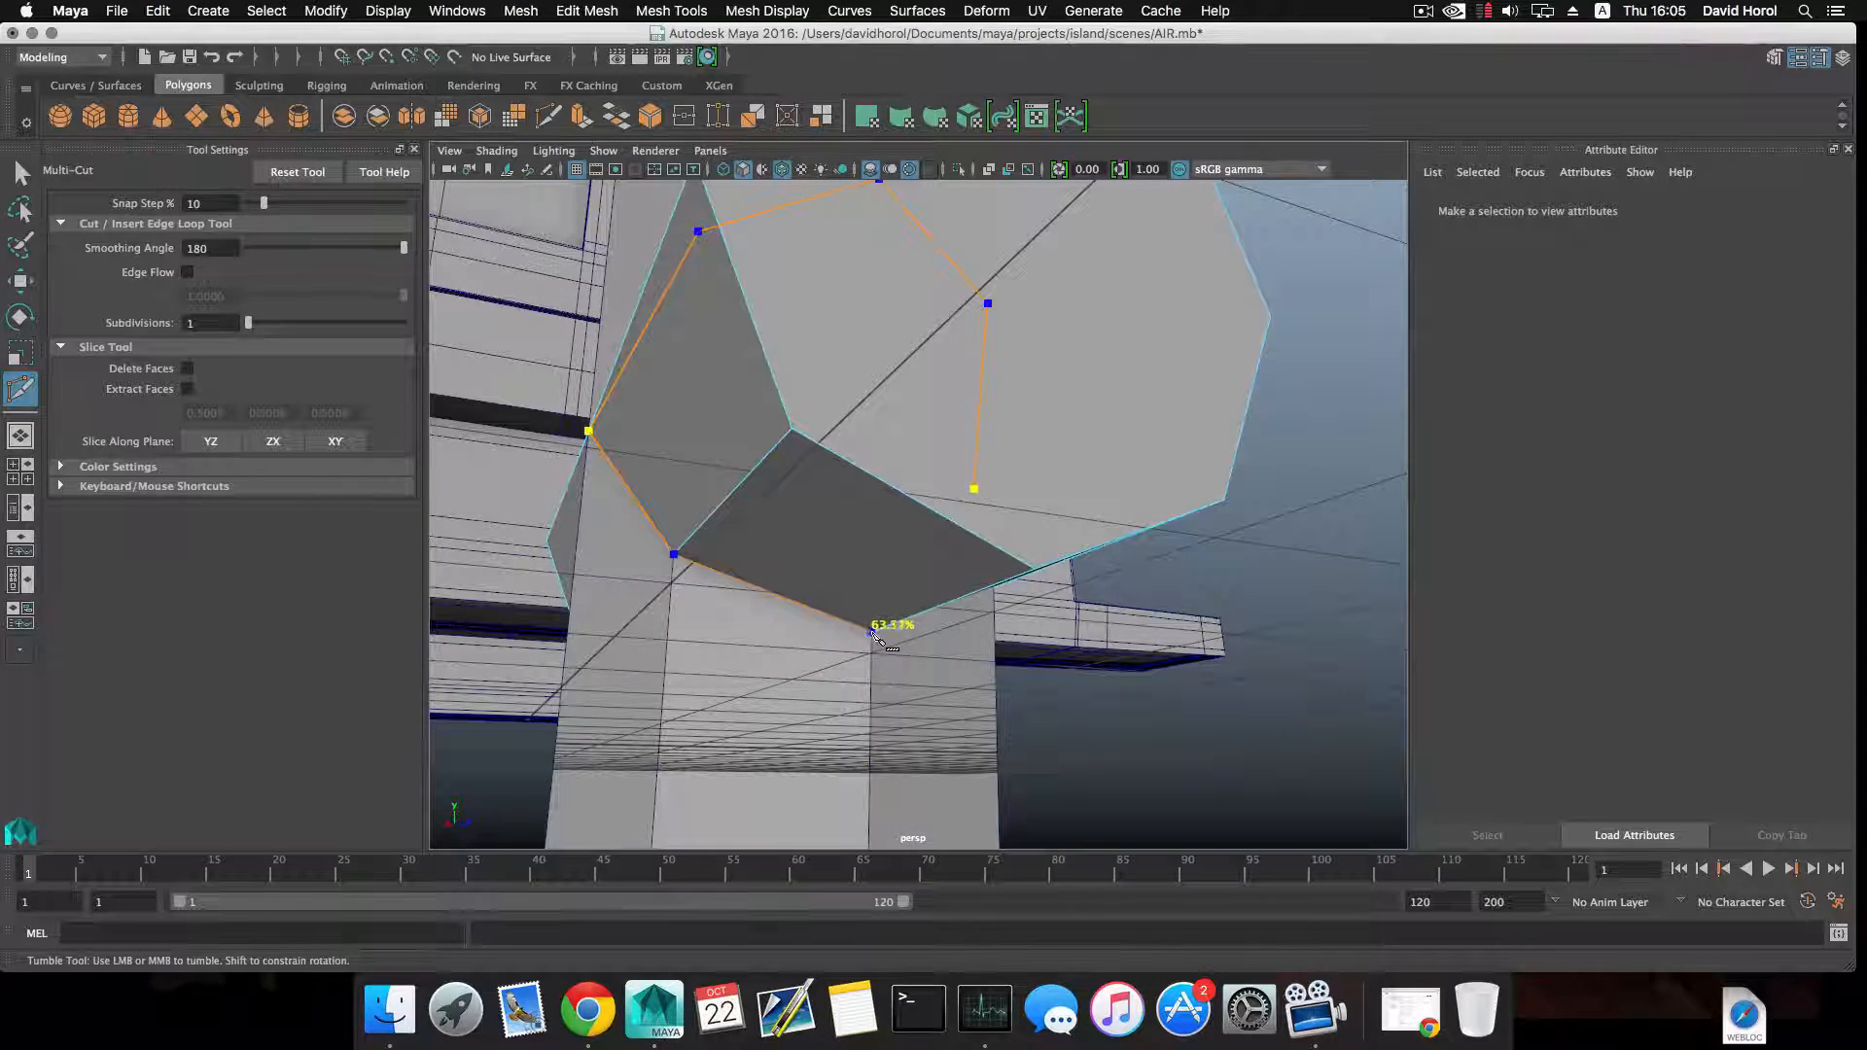
{"action": "left_click_drag", "start_coordinate": [878, 623], "coordinate": [963, 473], "text": "alt"}
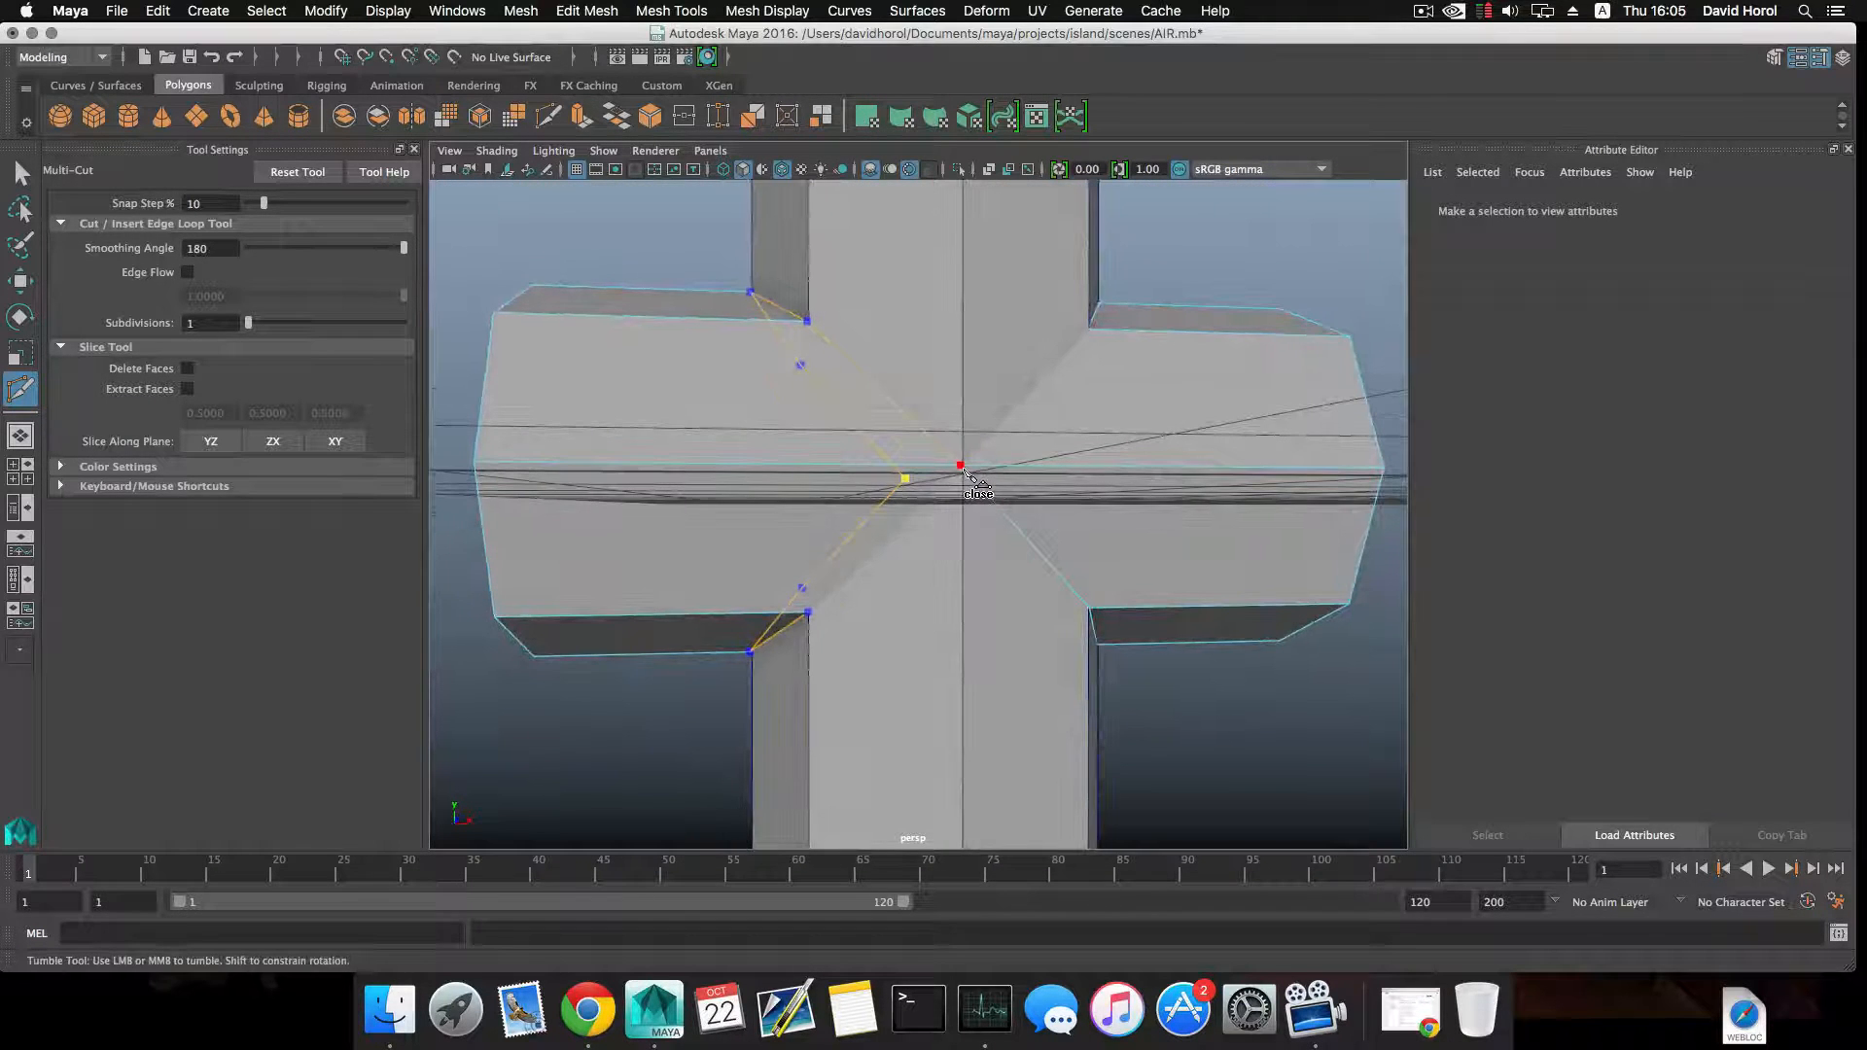
{"action": "left_click", "coordinate": [961, 468]}
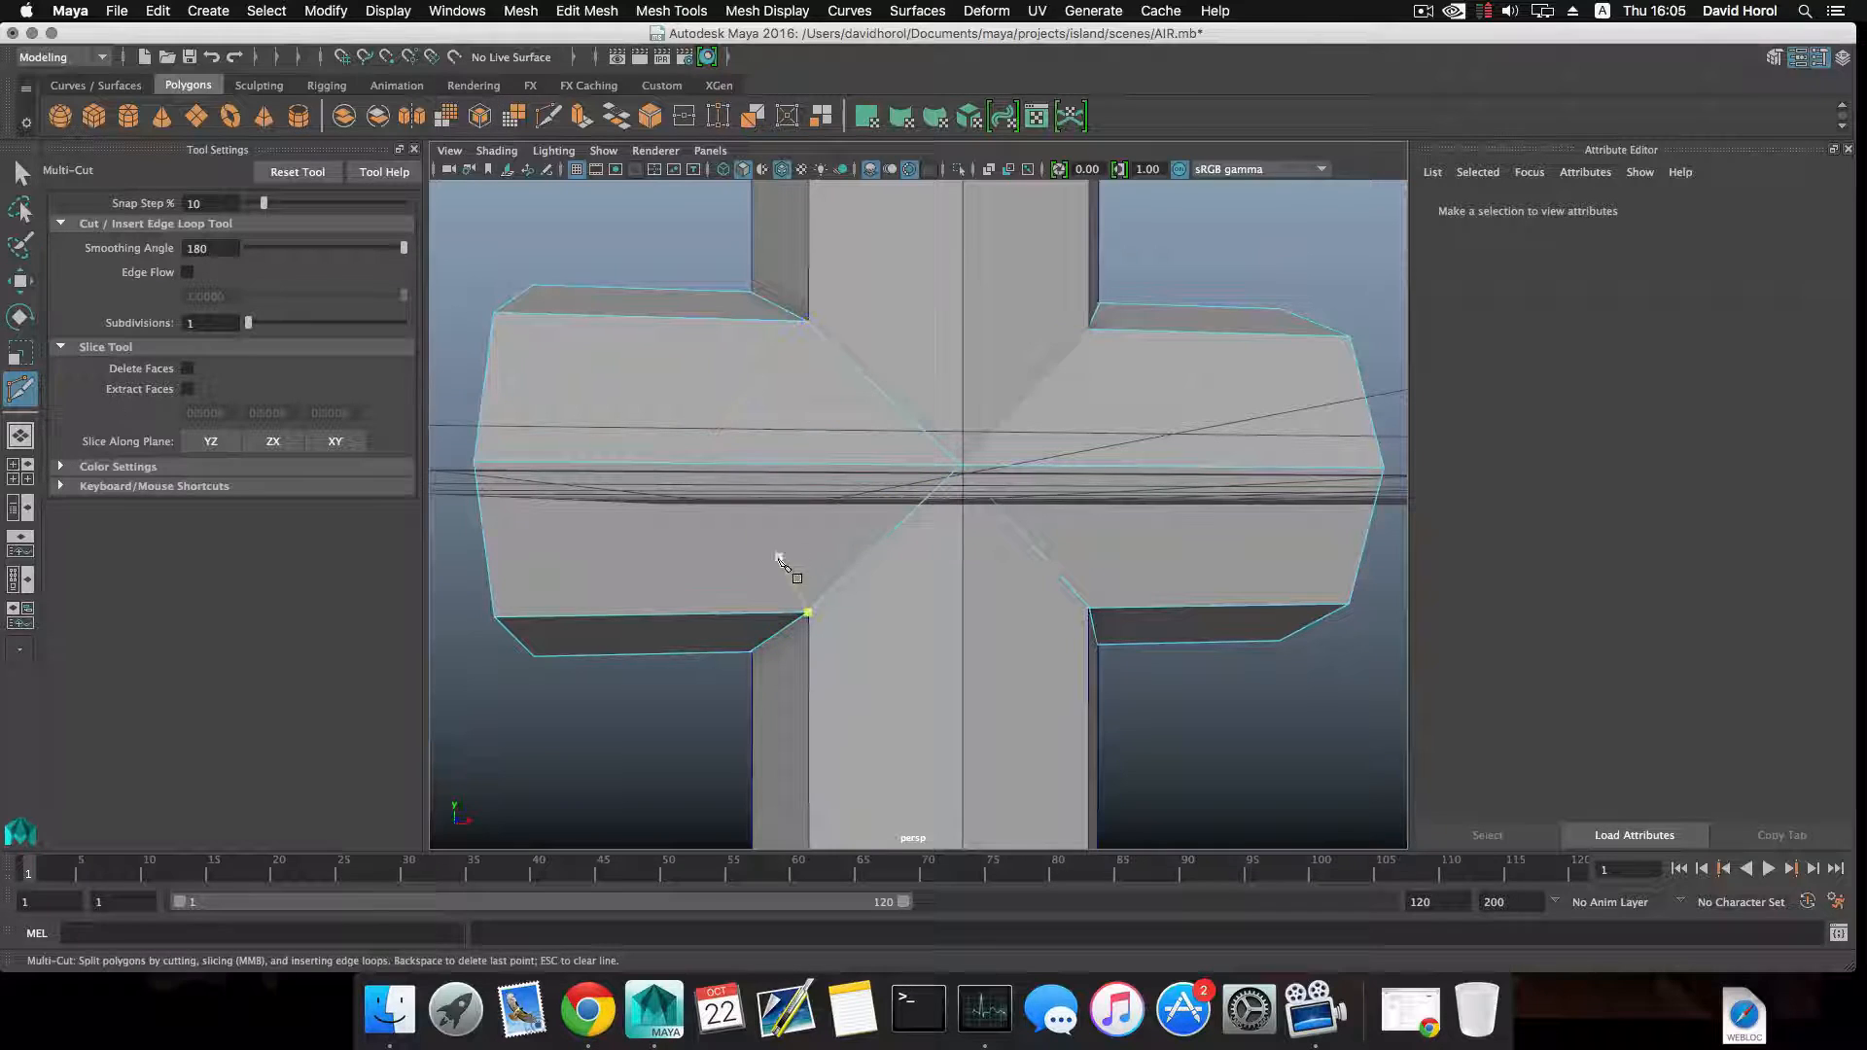
{"action": "left_click", "coordinate": [22, 173]}
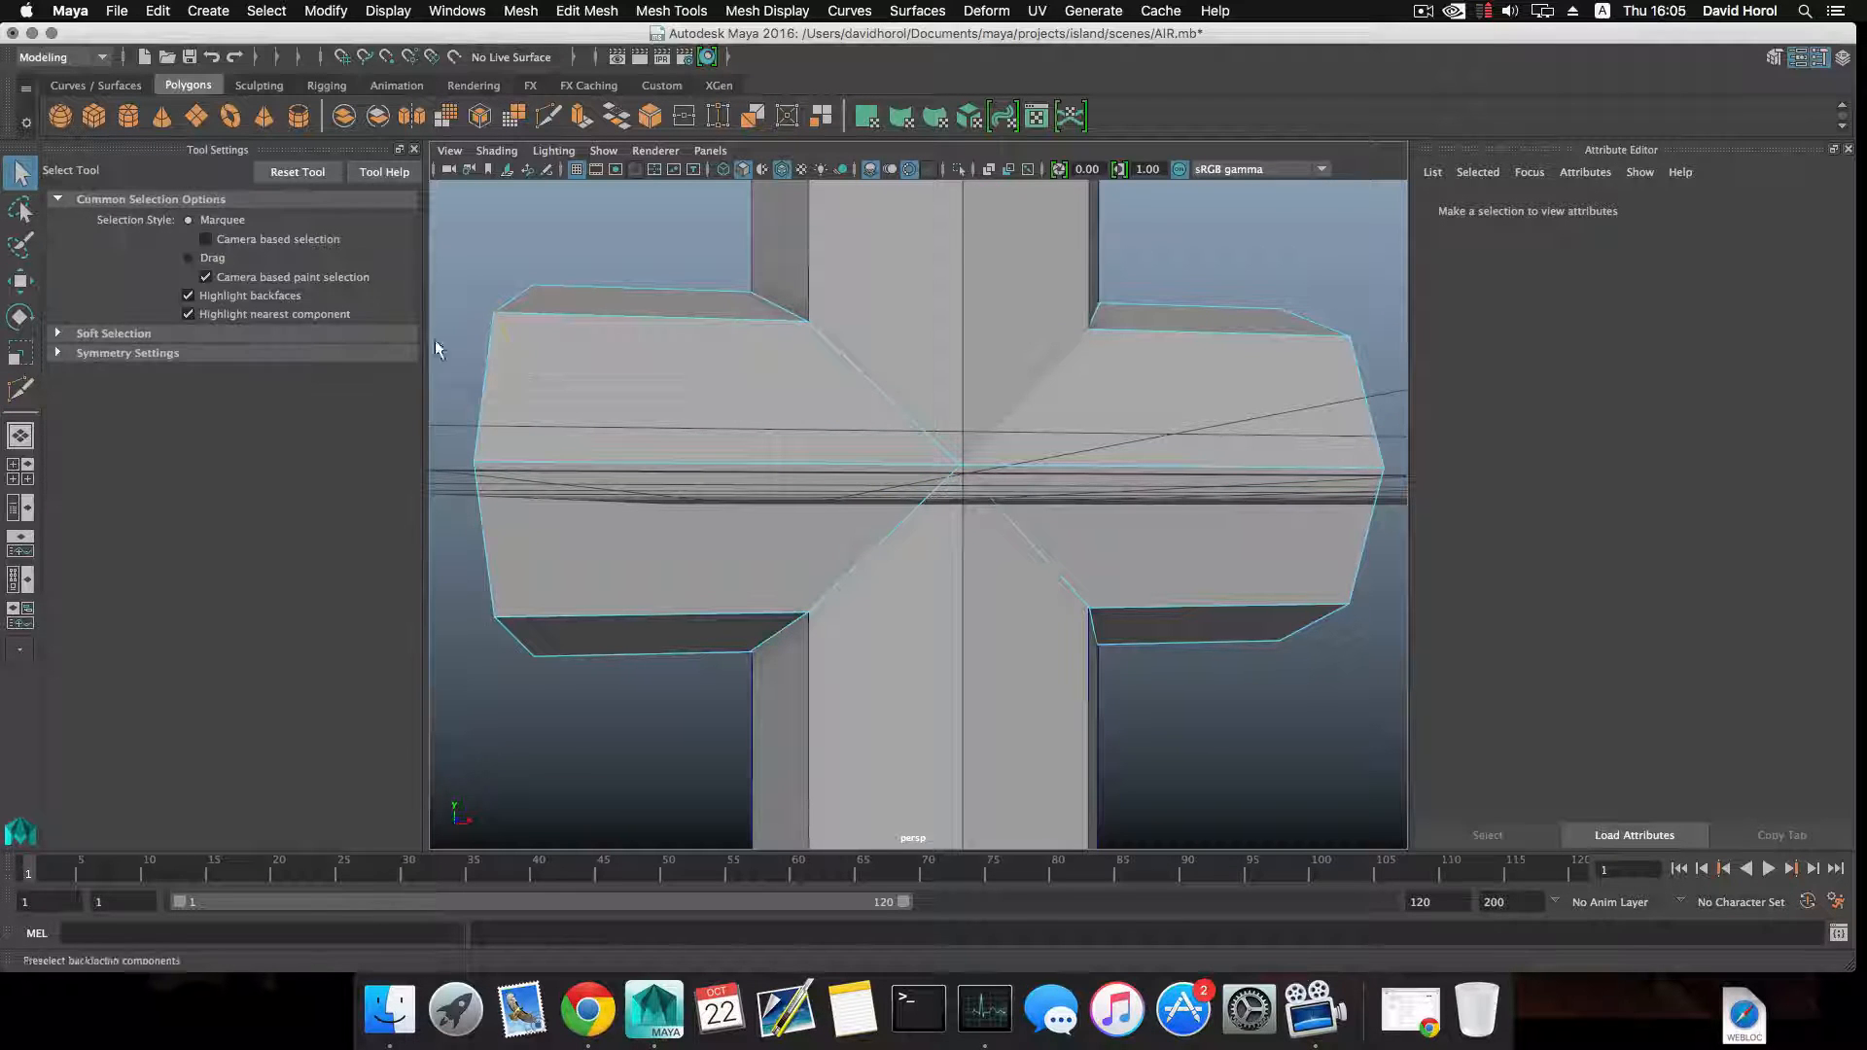
Return to object selection and delete the uncut upright cylinder.
{"action": "scroll", "coordinate": [835, 539], "scroll_direction": "down", "scroll_amount": 5}
{"action": "left_click", "coordinate": [824, 536]}
{"action": "key", "text": "F8"}
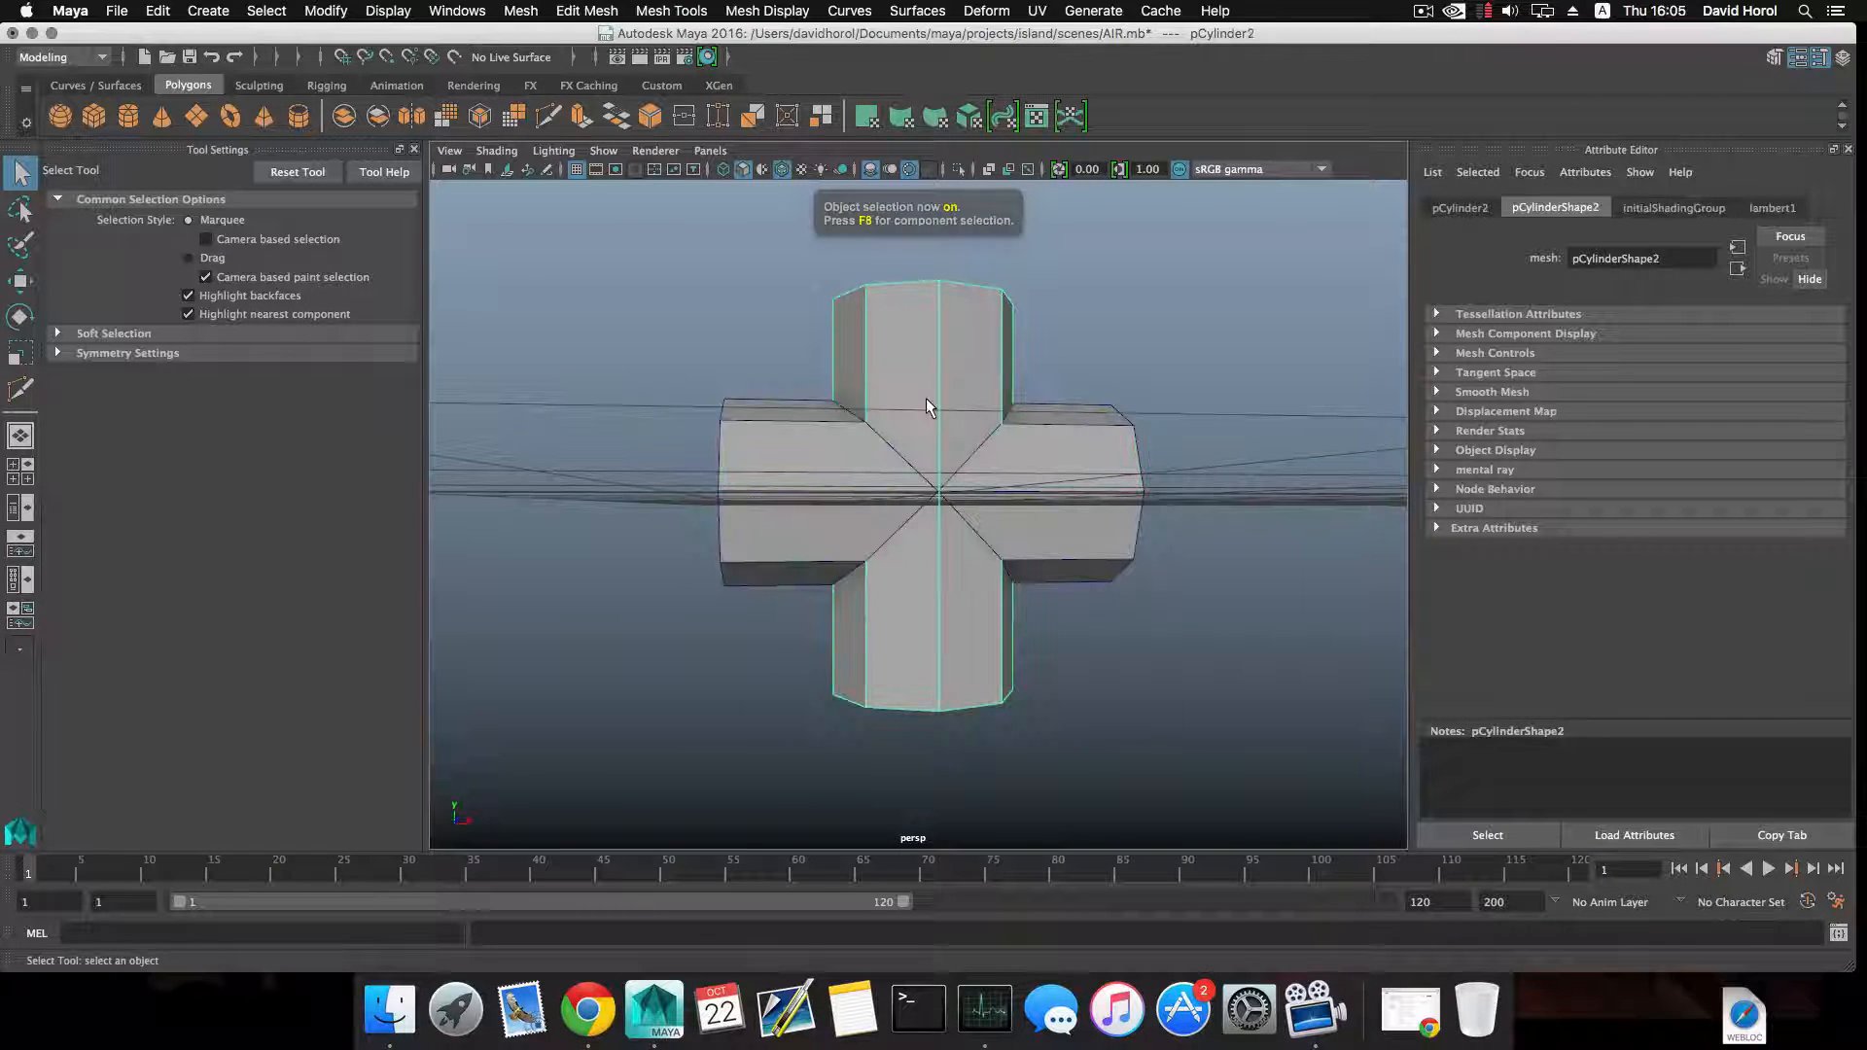
{"action": "key", "text": "Delete"}
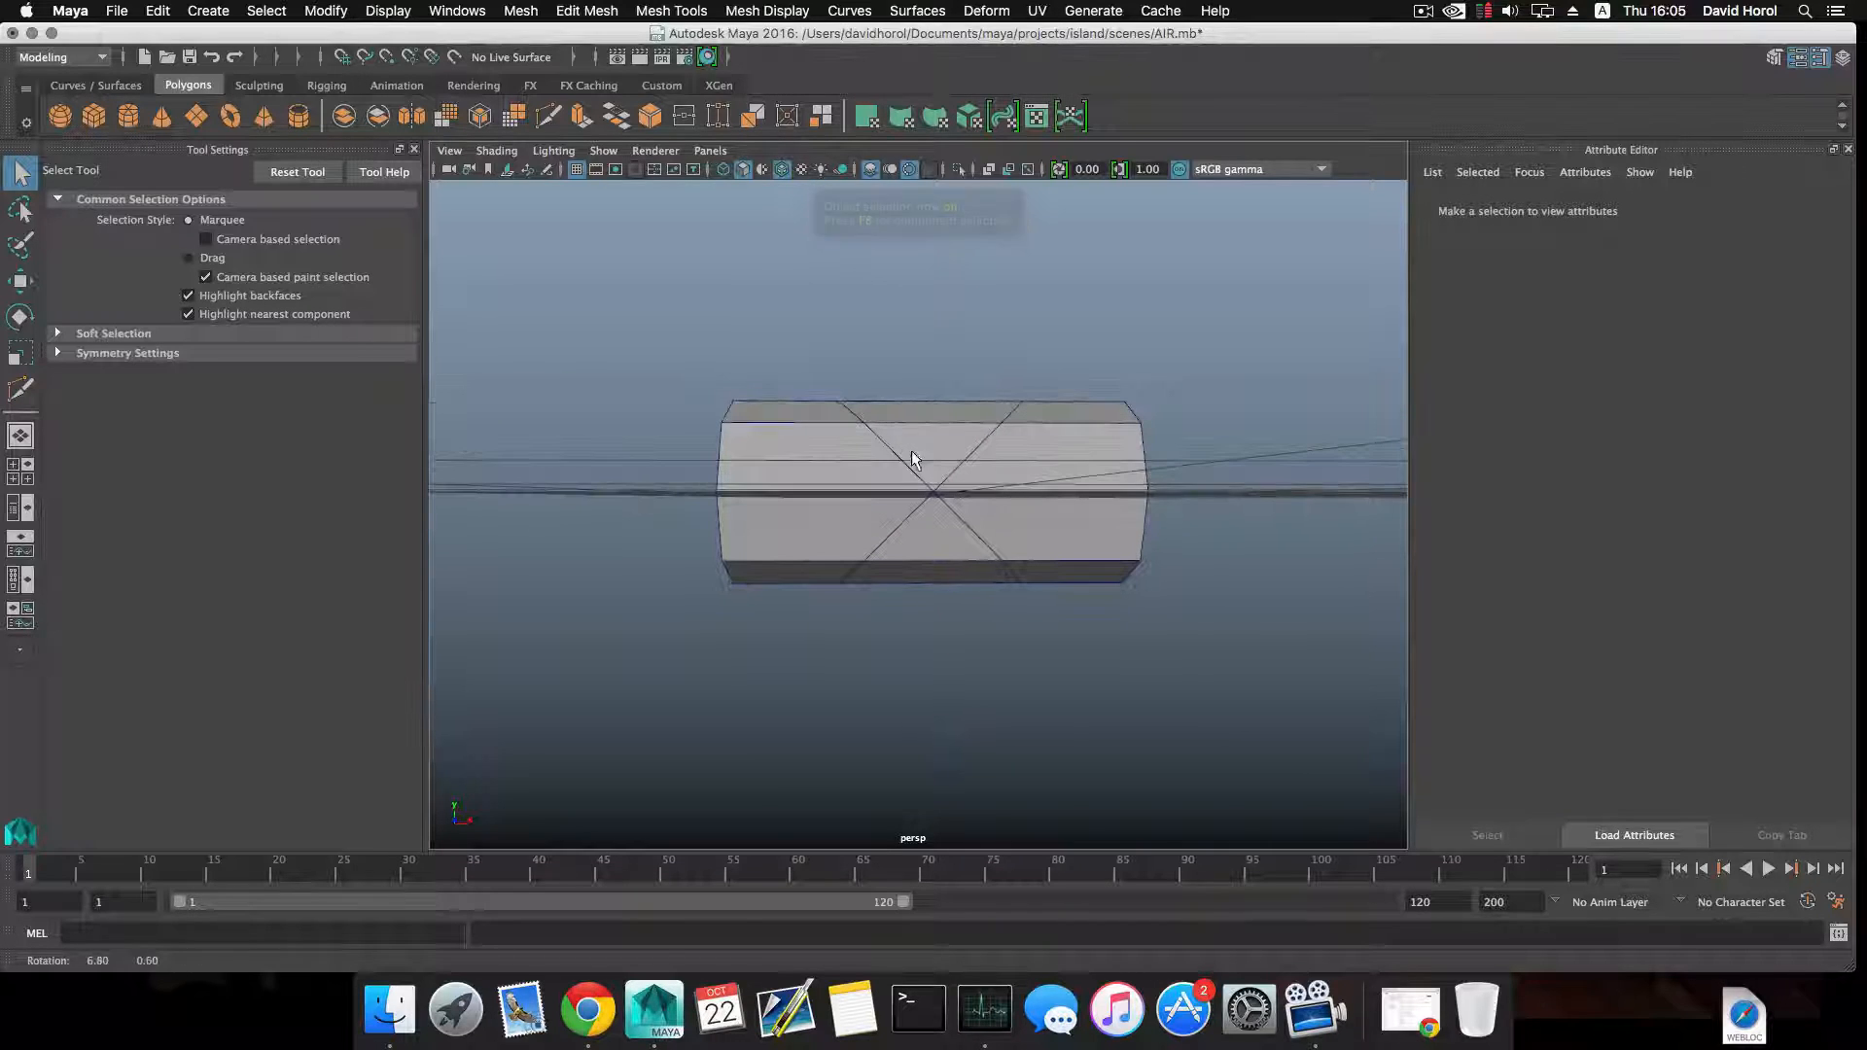
Duplicate the cut horizontal cylinder, centre the copy's pivot and rotate the copy upright to cross the original.
{"action": "left_click", "coordinate": [932, 451]}
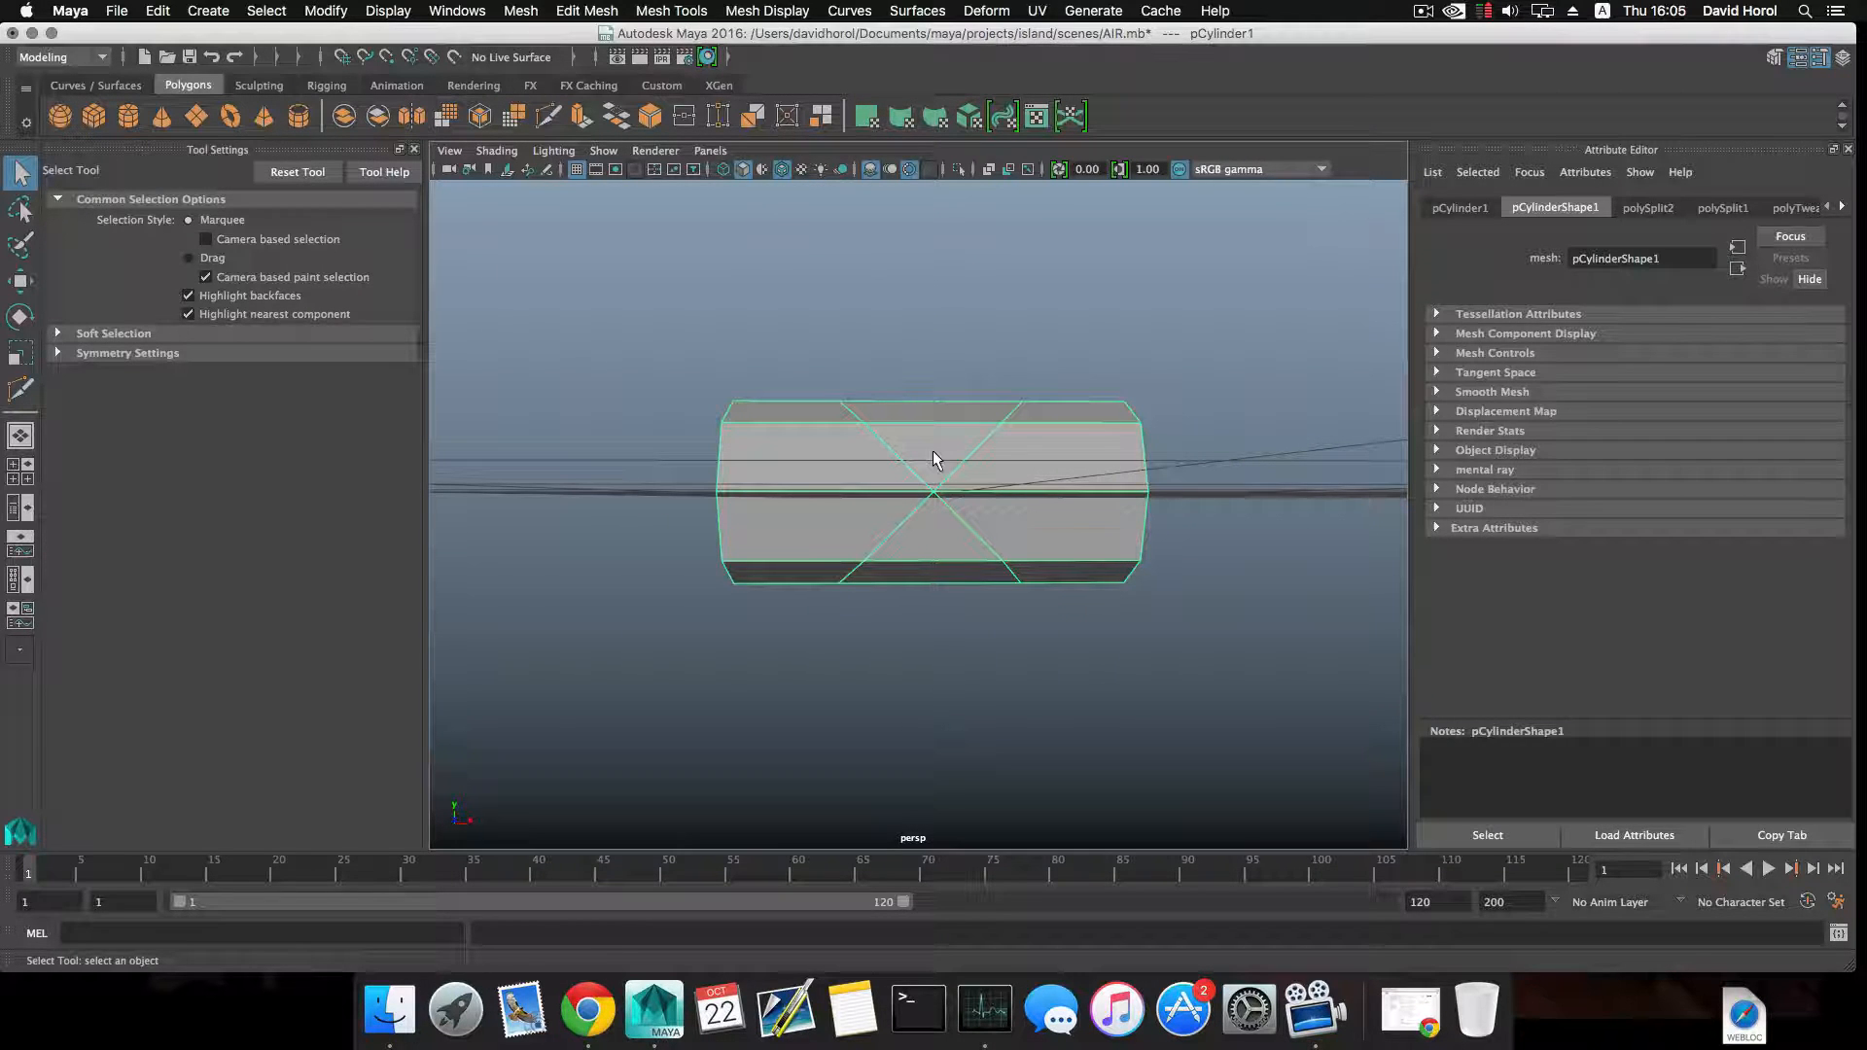
{"action": "left_click", "coordinate": [319, 7]}
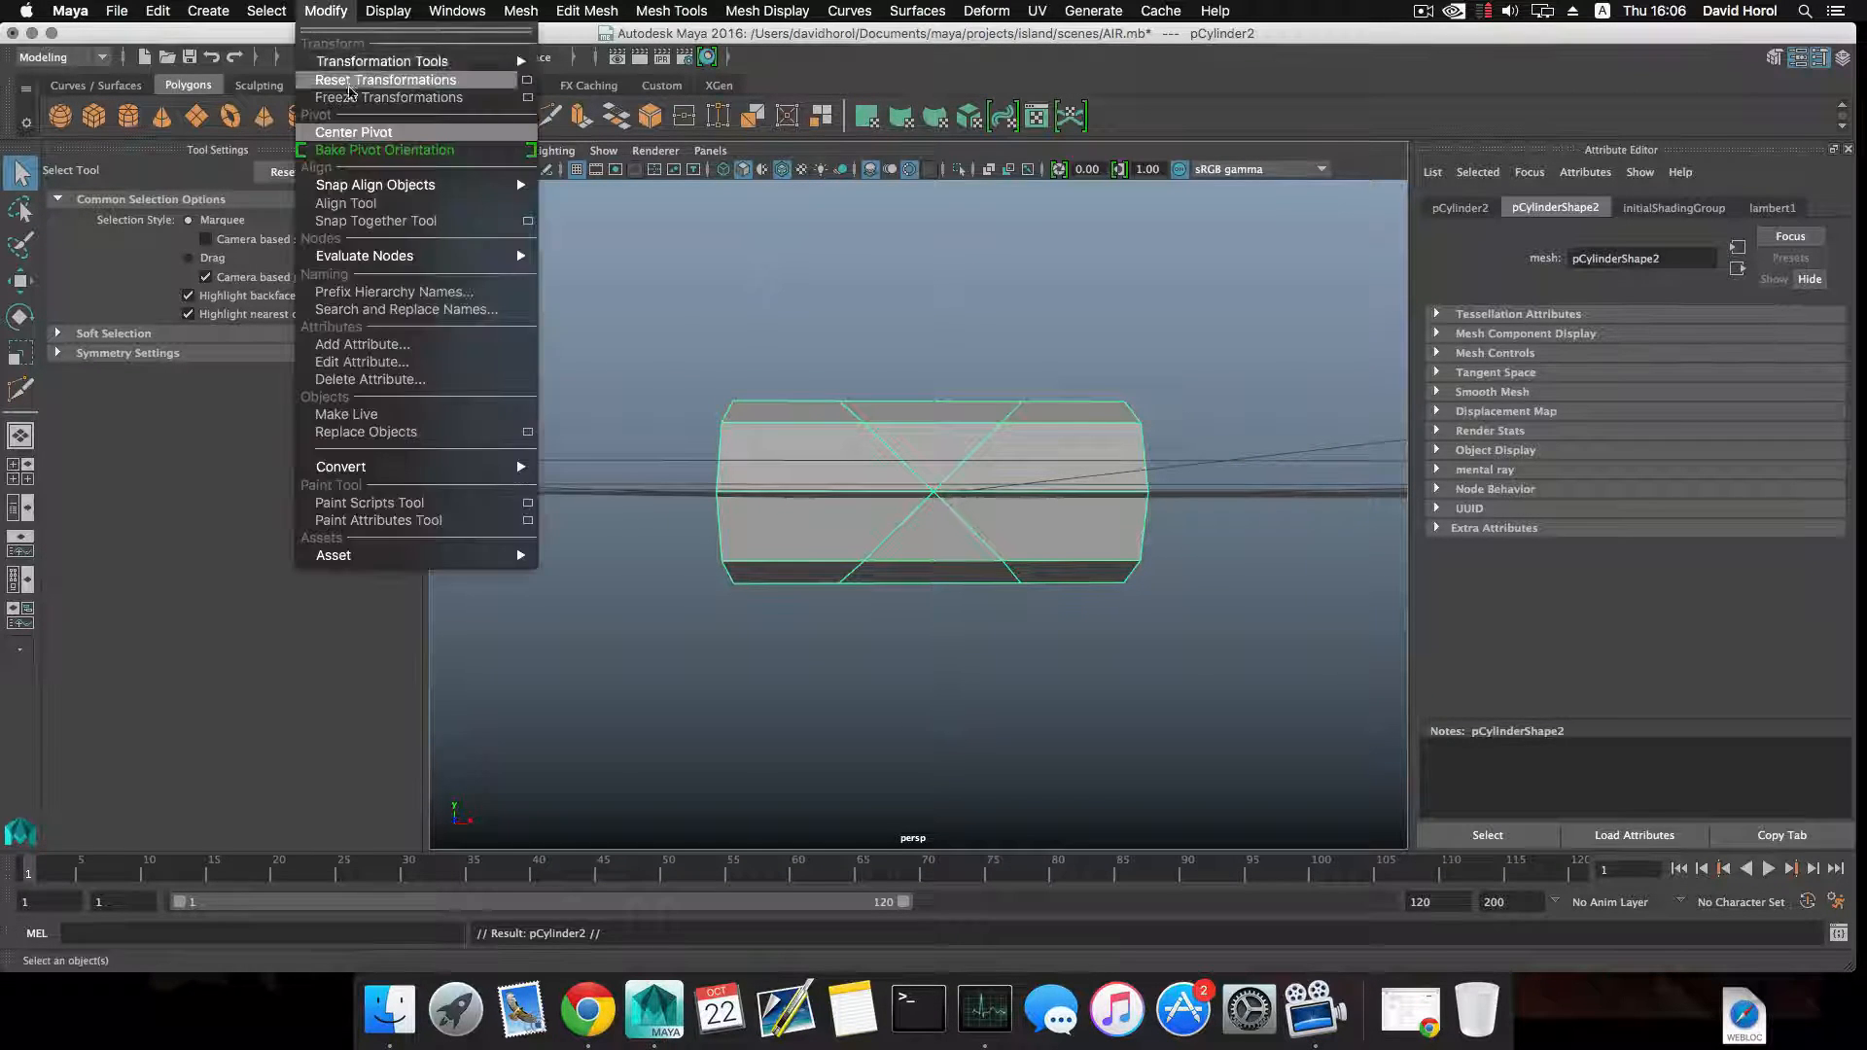
{"action": "left_click", "coordinate": [361, 129]}
{"action": "key", "text": "e"}
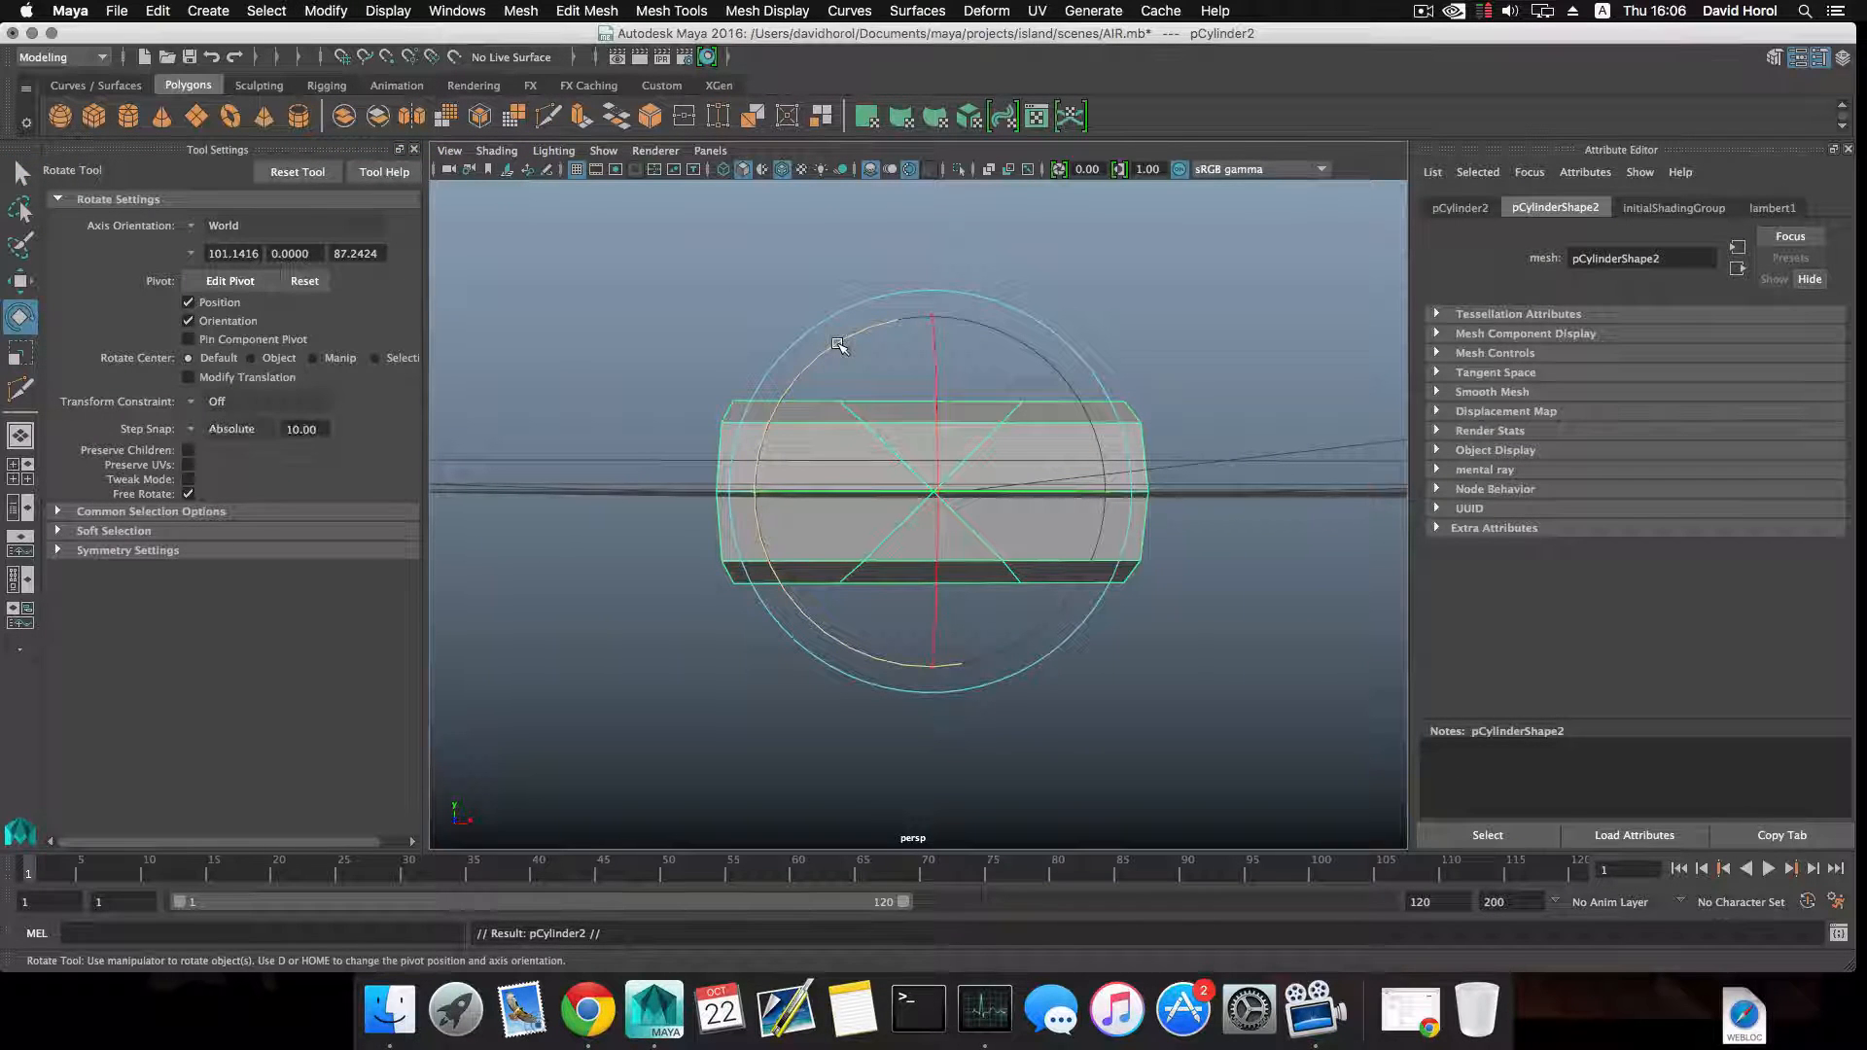
{"action": "mouse_move", "coordinate": [838, 344]}
{"action": "left_mouse_down"}
{"action": "mouse_move", "coordinate": [826, 437]}
{"action": "mouse_move", "coordinate": [903, 575]}
{"action": "left_mouse_up"}
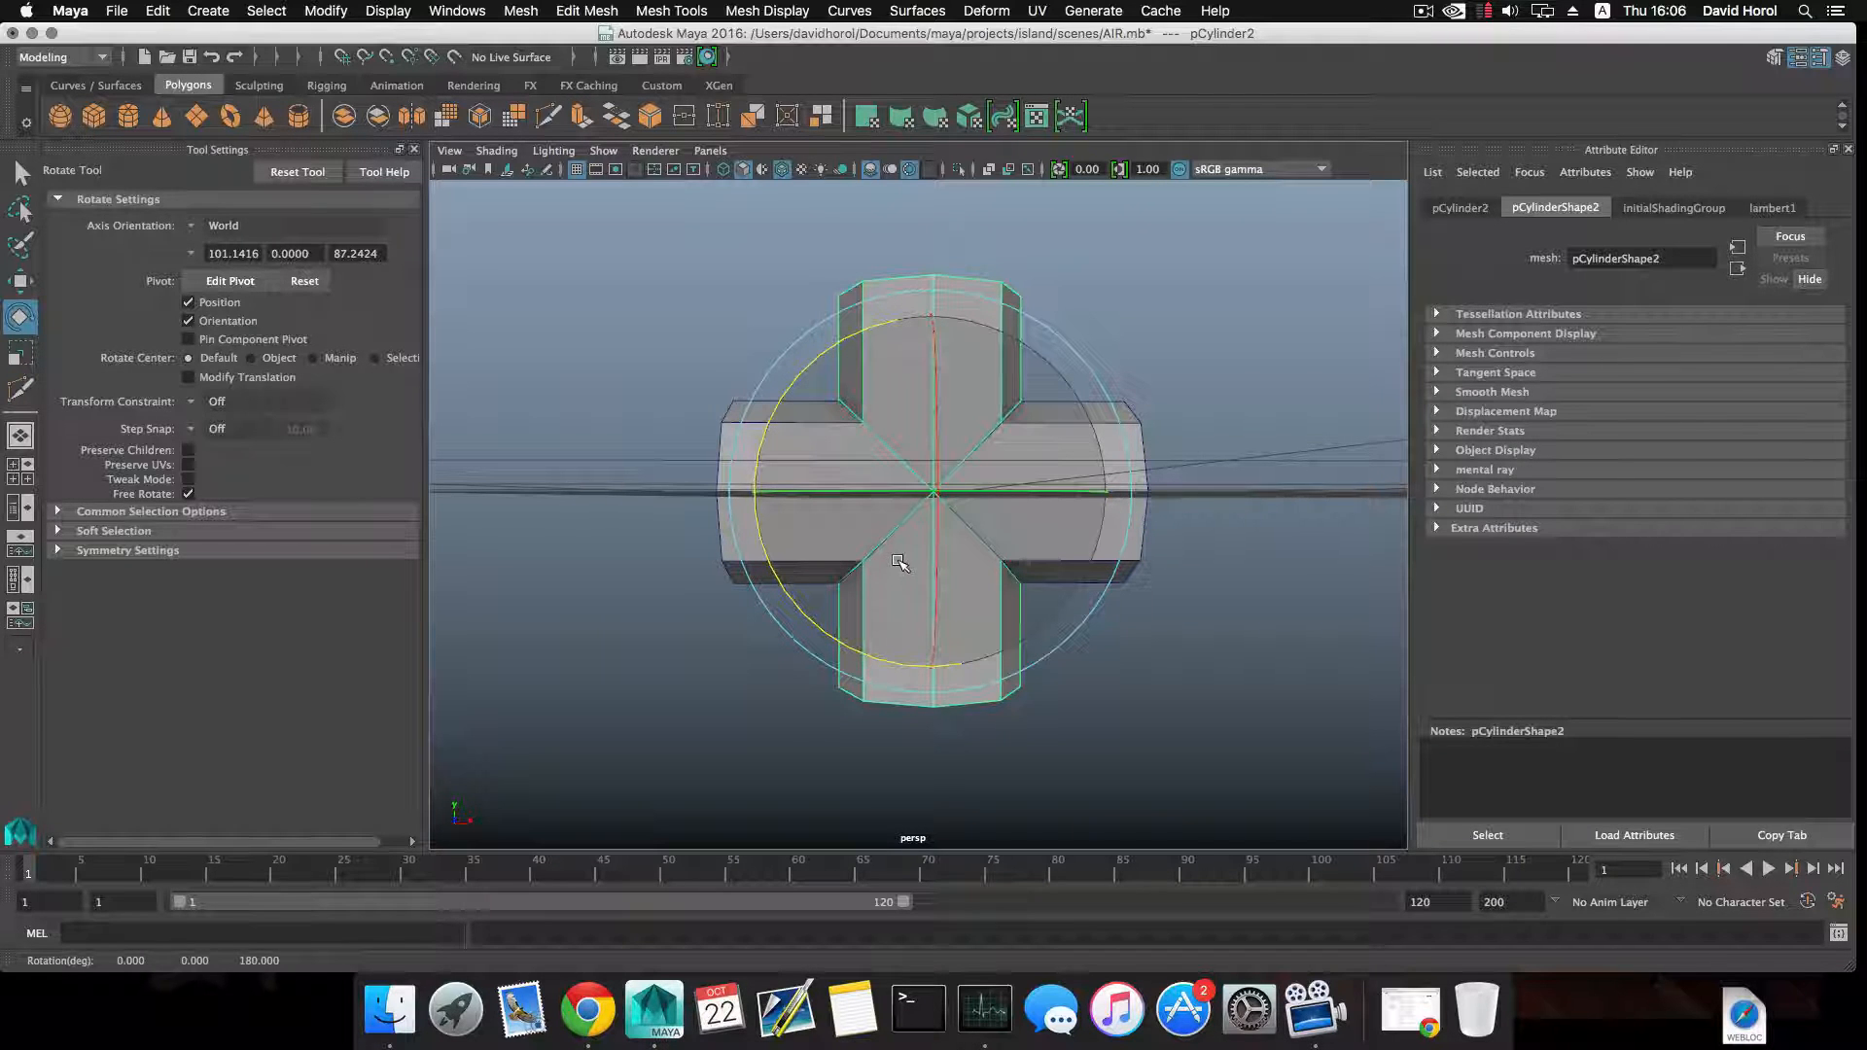
{"action": "key", "text": "w"}
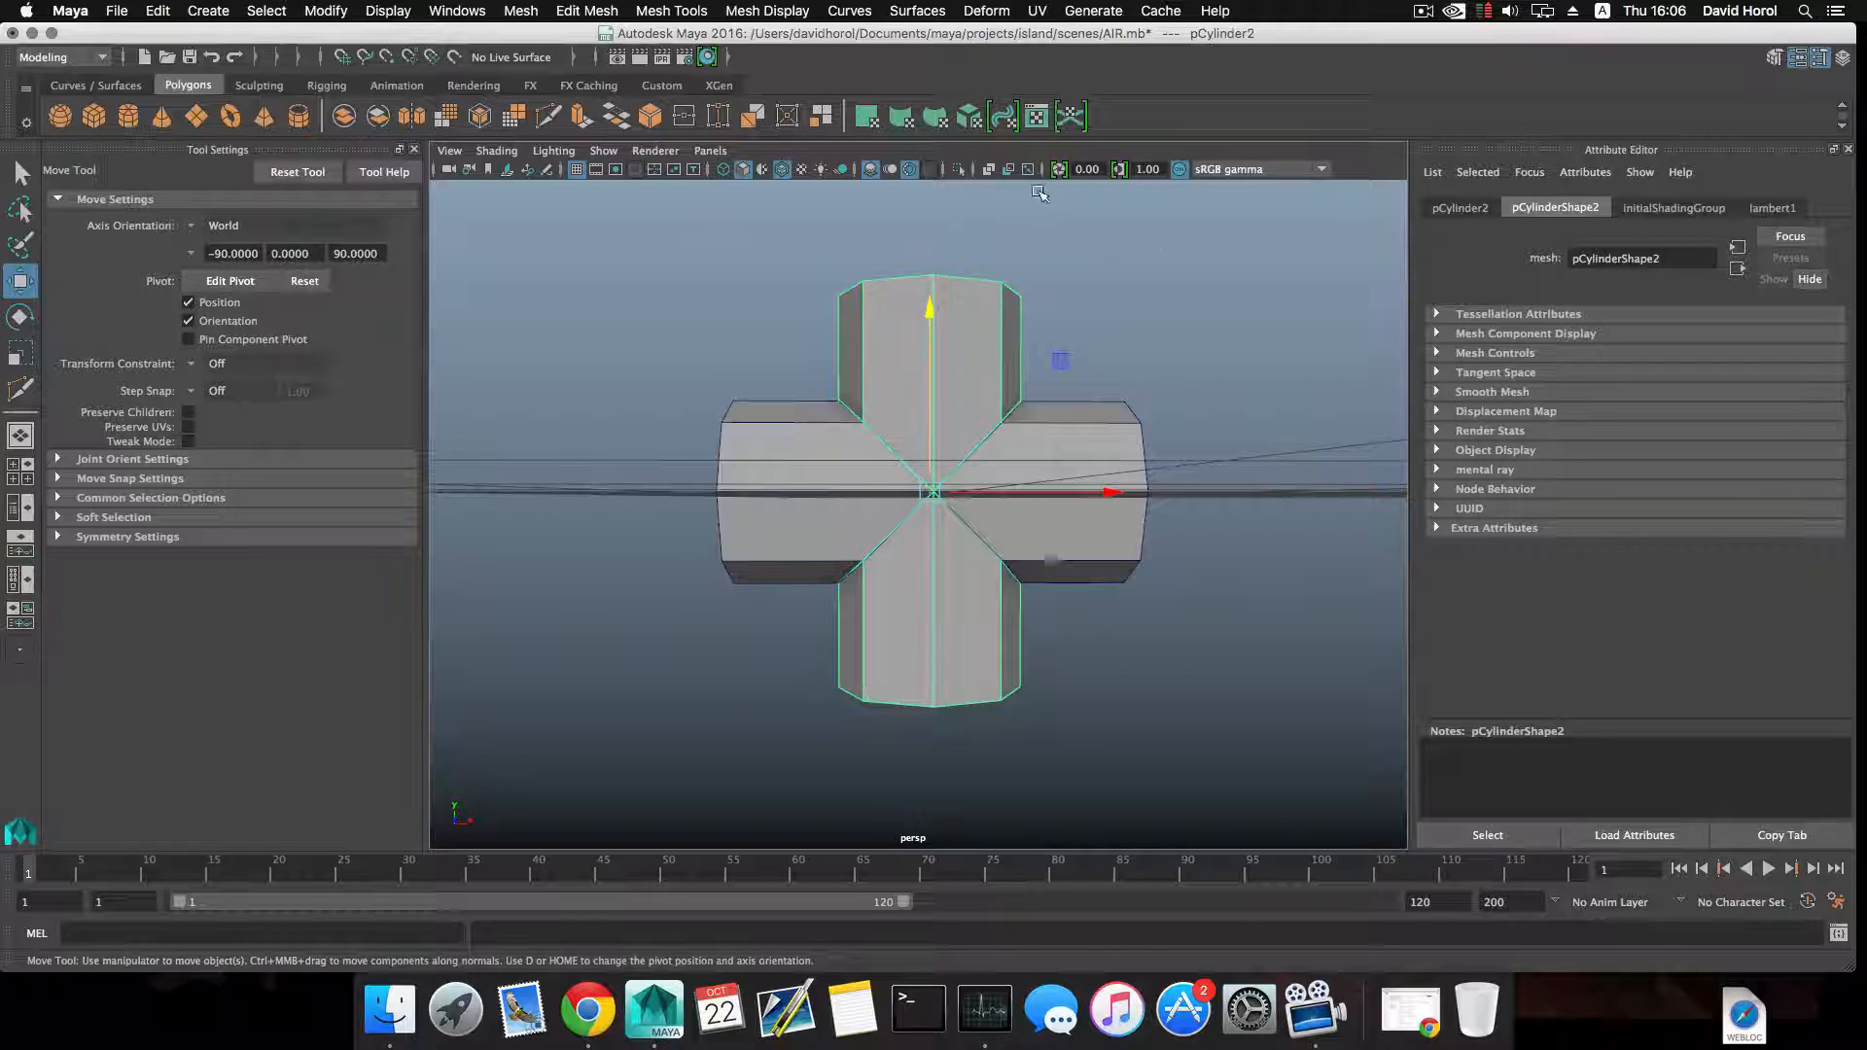
Isolate the upright cylinder, delete the side faces between its two crossing cut loops, and end the isolation.
{"action": "left_click", "coordinate": [959, 168]}
{"action": "right_click_drag", "start_coordinate": [1147, 383], "coordinate": [1163, 446]}
{"action": "left_click_drag", "start_coordinate": [1128, 467], "coordinate": [977, 509]}
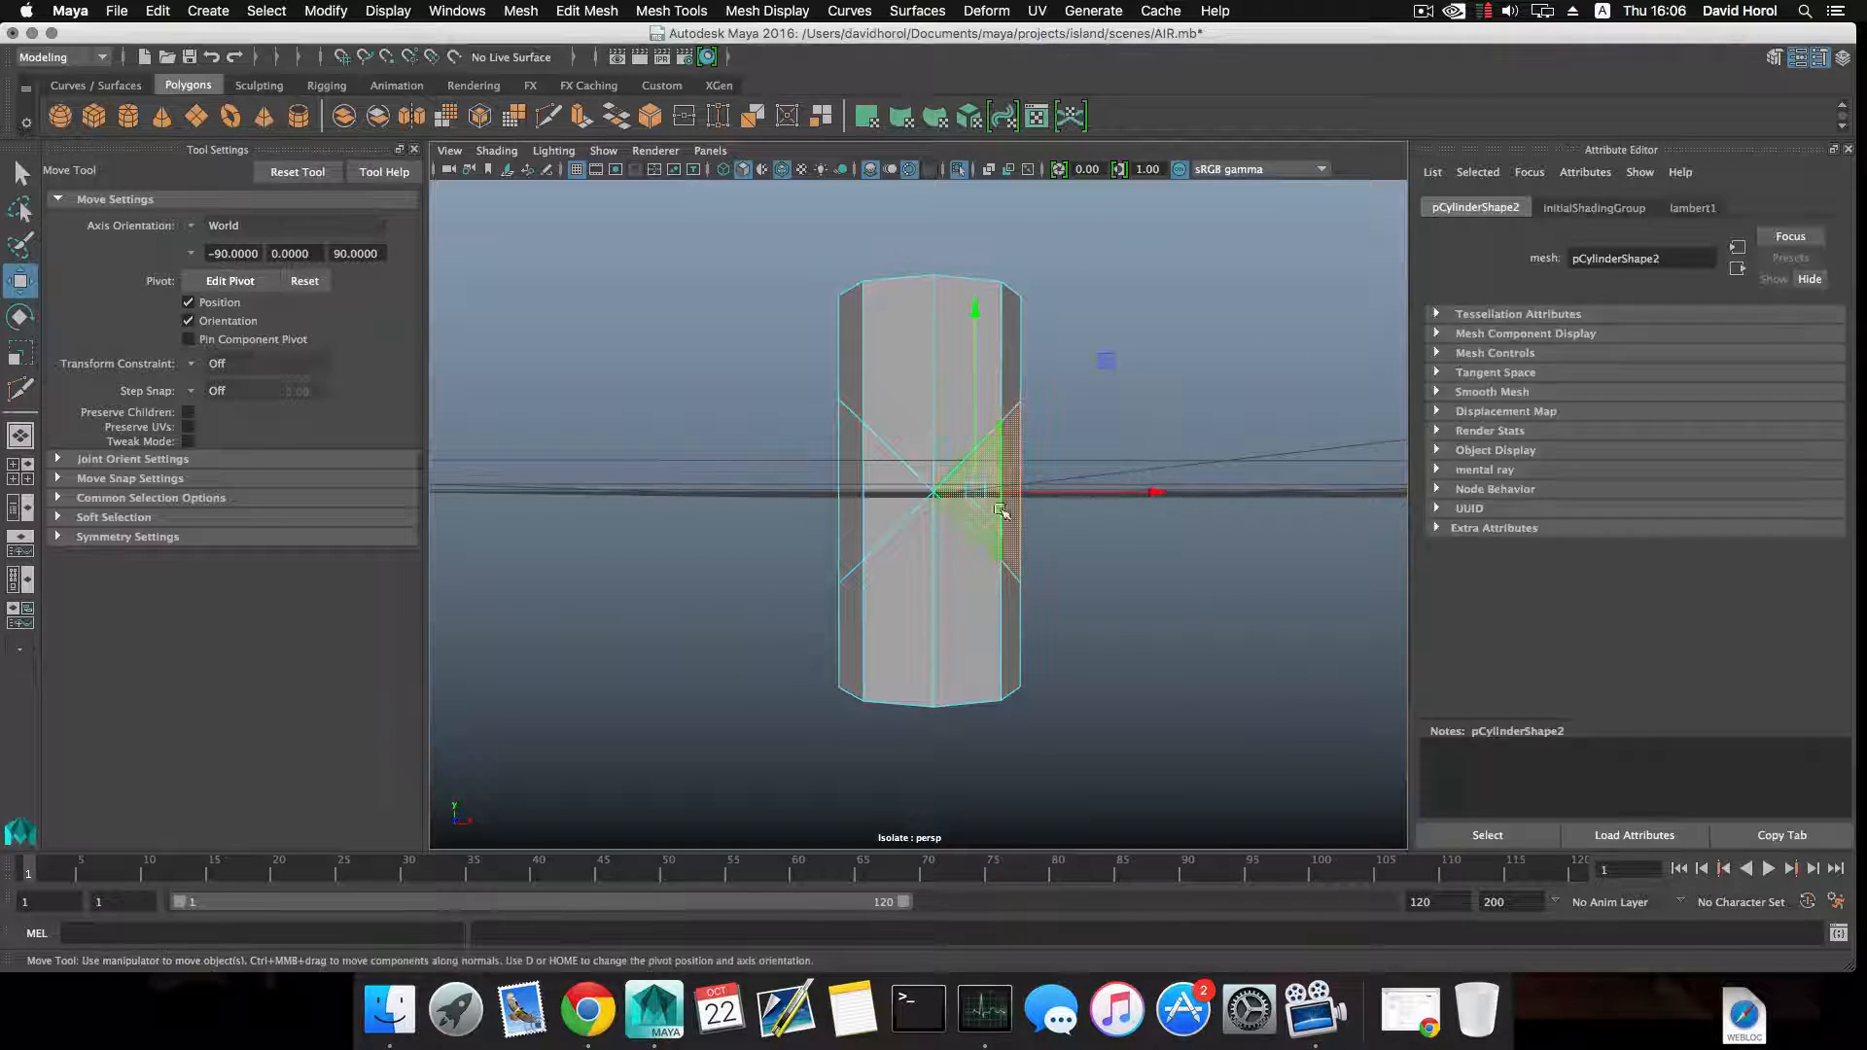
{"action": "left_click_drag", "start_coordinate": [857, 511], "coordinate": [1192, 517], "text": "shift"}
{"action": "left_click", "coordinate": [839, 526], "text": "shift"}
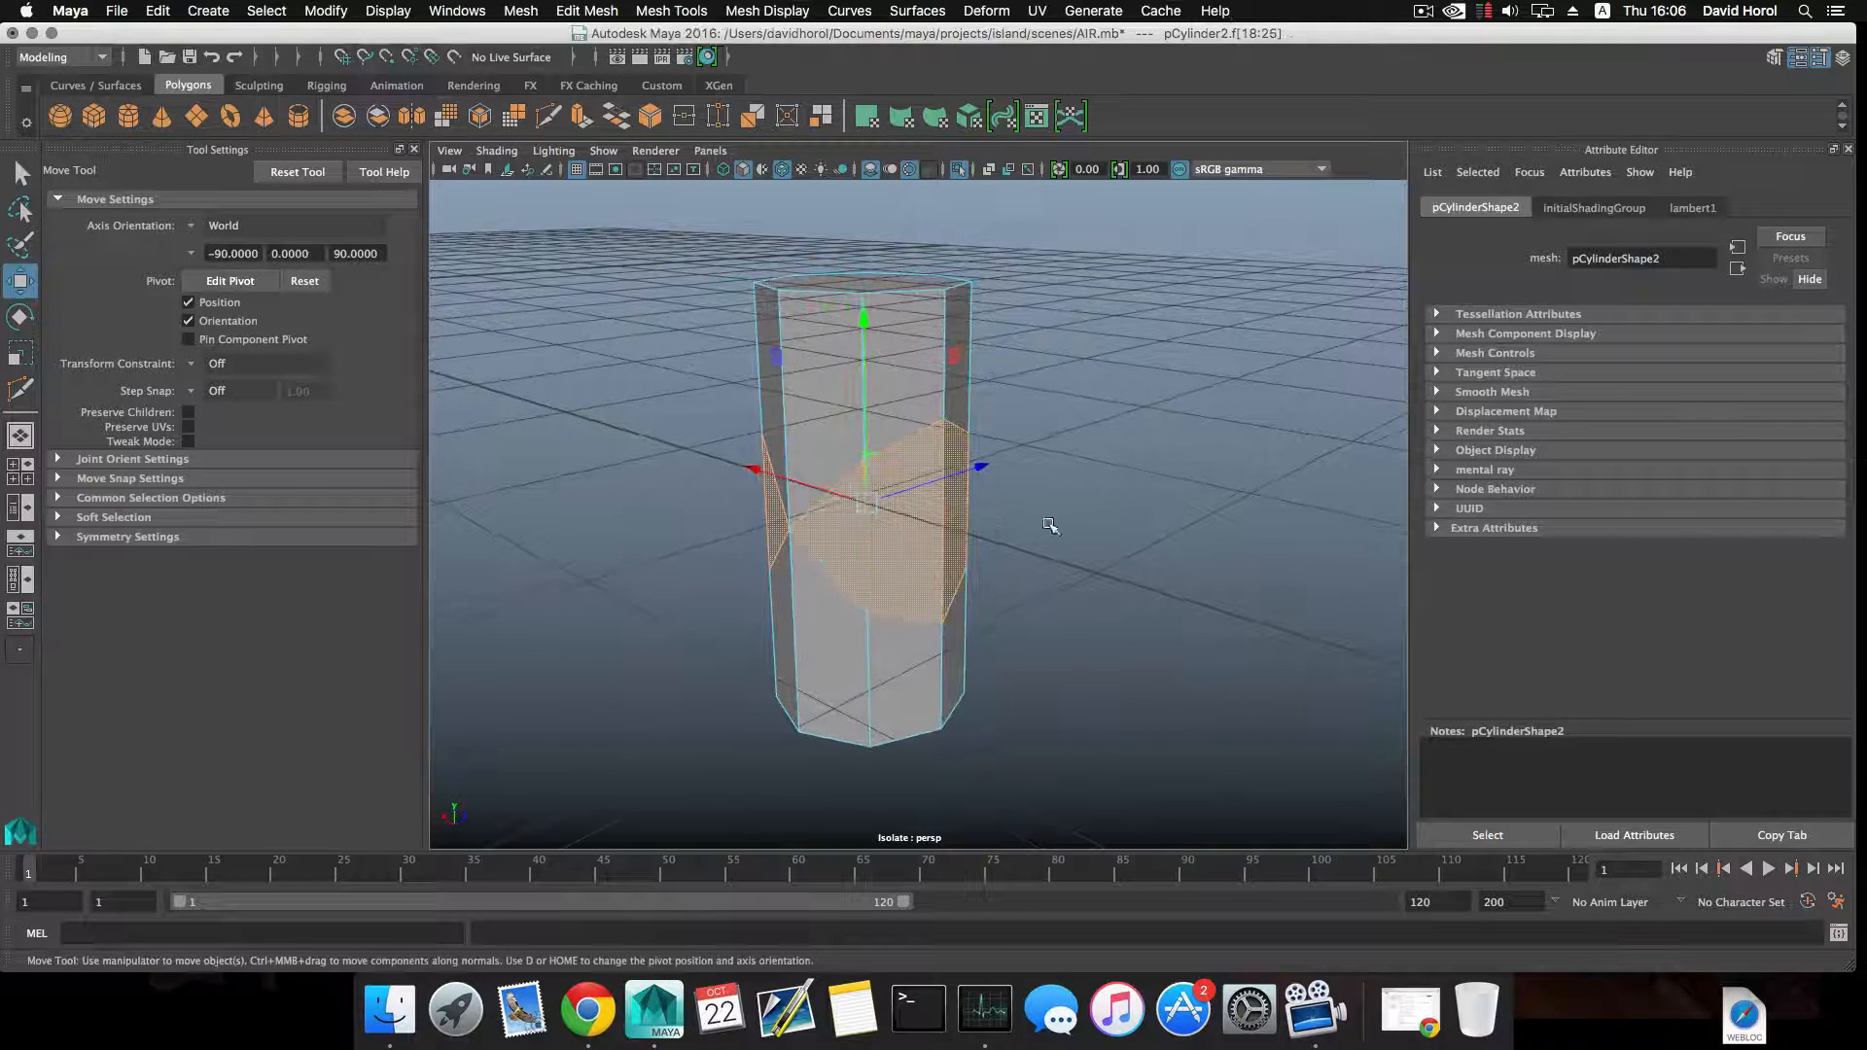
{"action": "left_click_drag", "start_coordinate": [1050, 527], "coordinate": [801, 493], "text": "alt"}
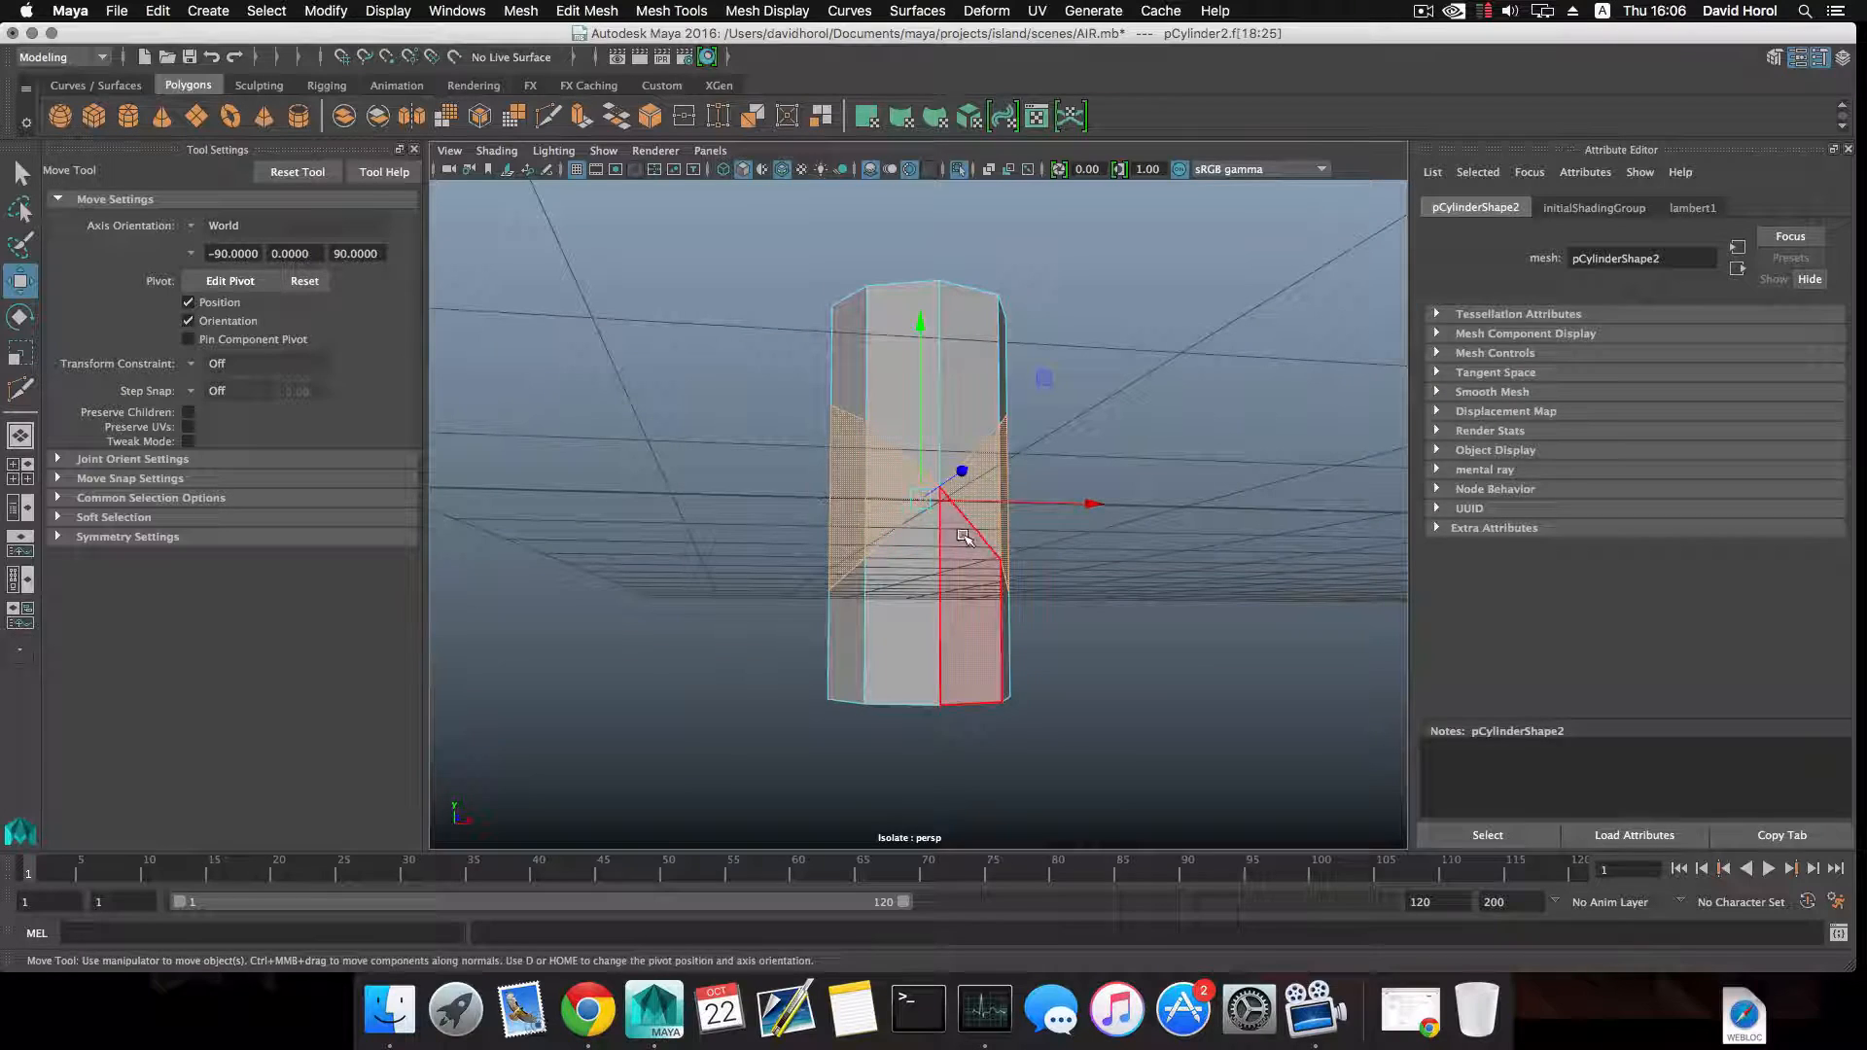
{"action": "key", "text": "Delete"}
{"action": "left_click_drag", "start_coordinate": [1021, 488], "coordinate": [1000, 510], "text": "alt"}
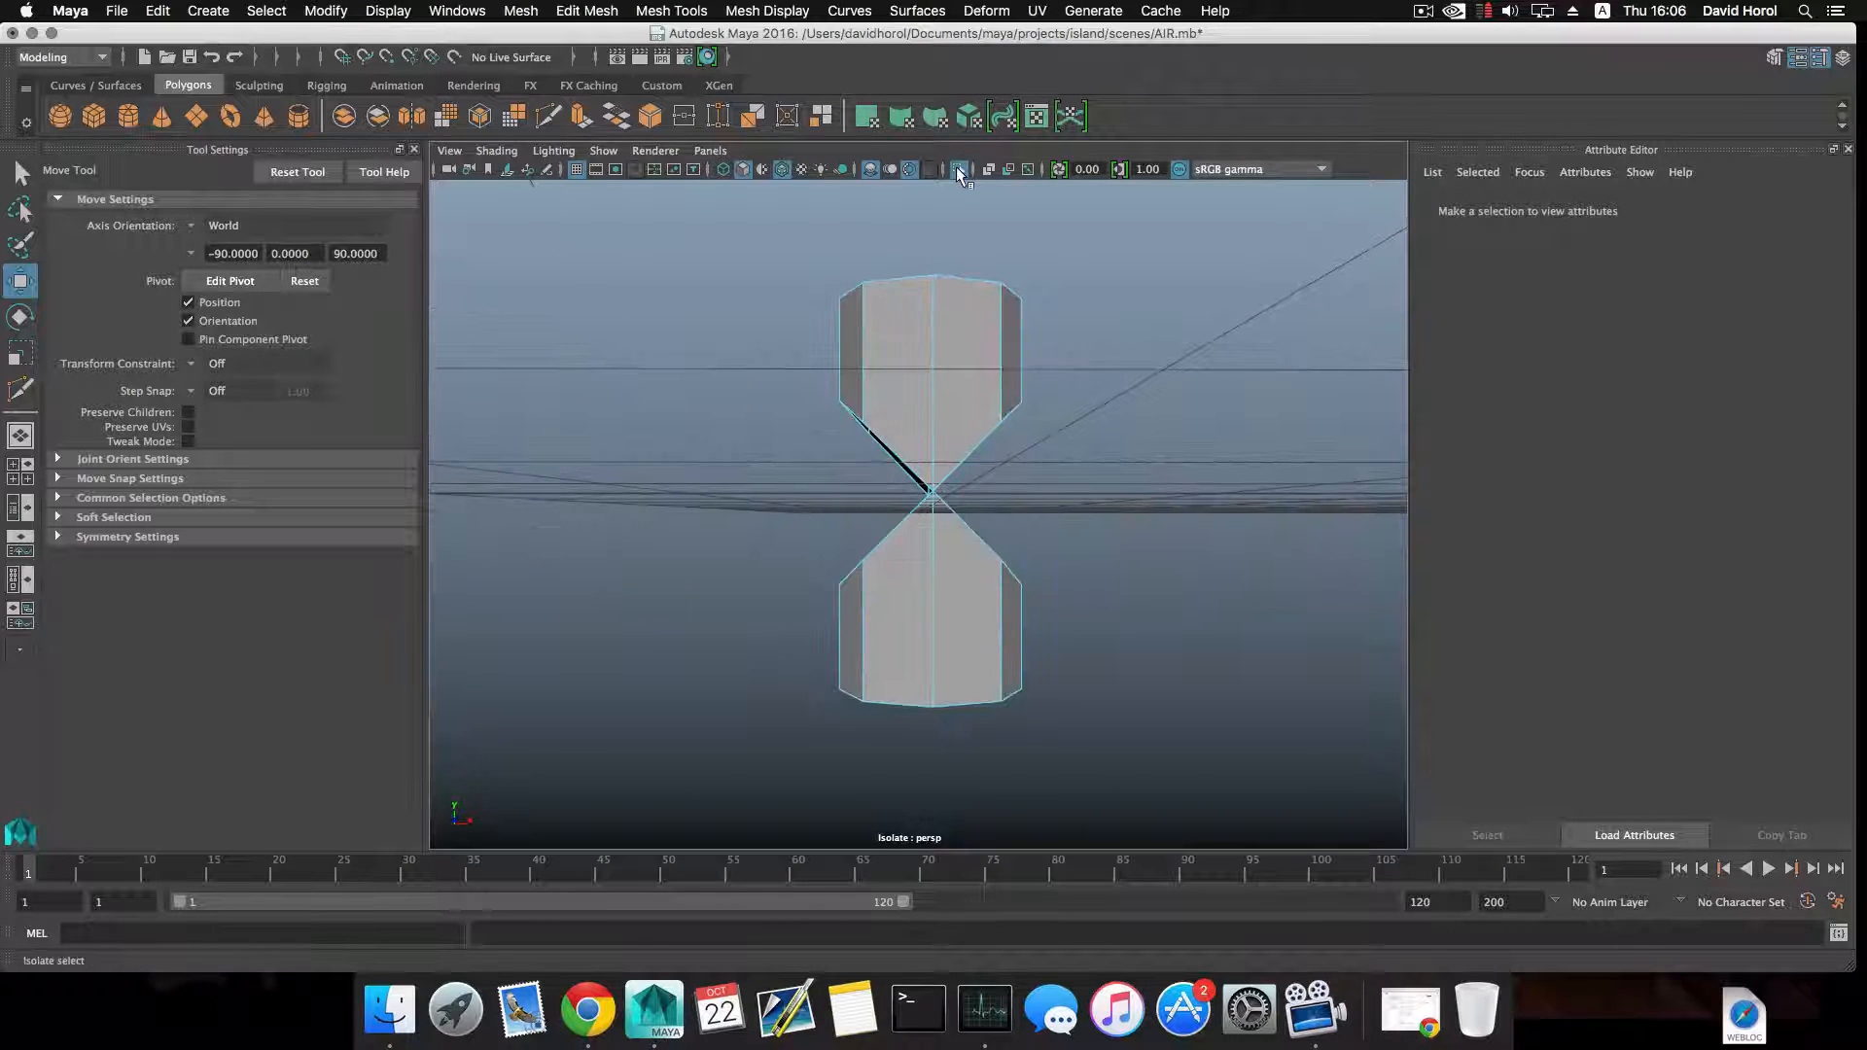
{"action": "left_click", "coordinate": [957, 168]}
Isolate the horizontal cylinder, delete the faces between its two crossing cut loops, and end the isolation.
{"action": "left_click", "coordinate": [1040, 486]}
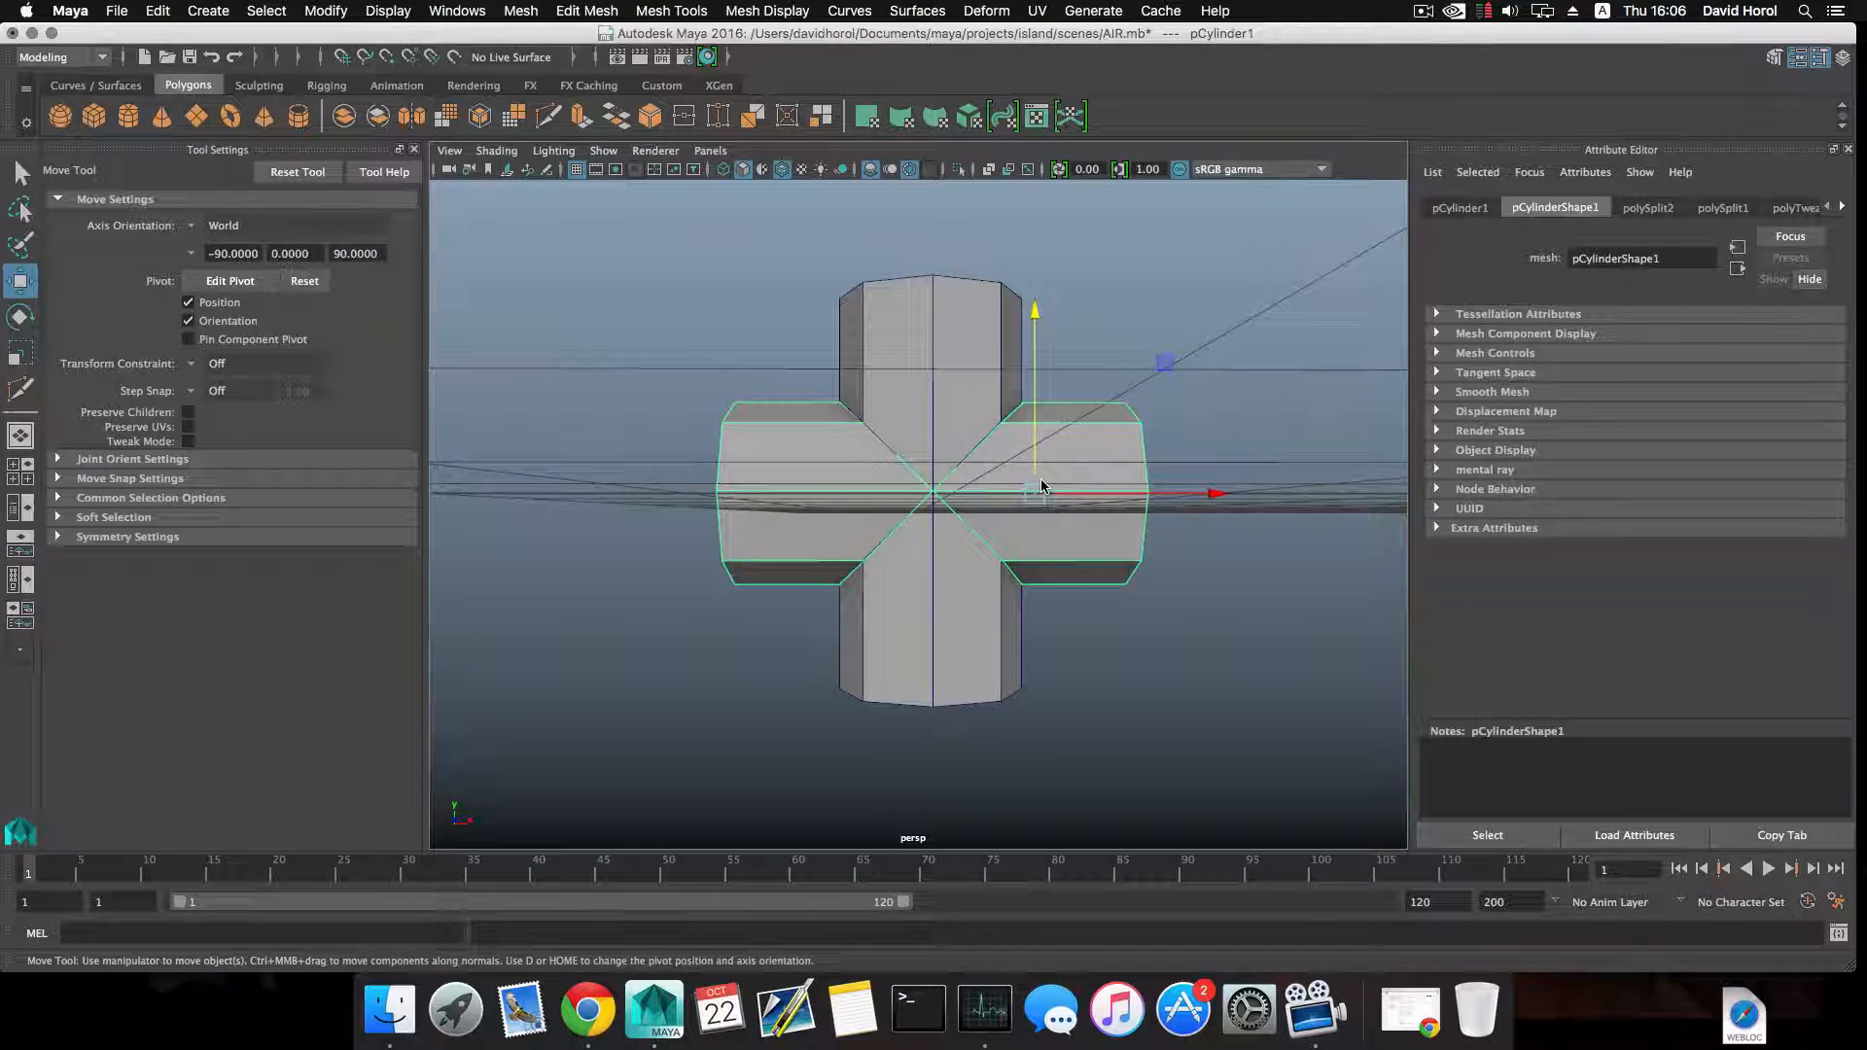
{"action": "left_click", "coordinate": [957, 168]}
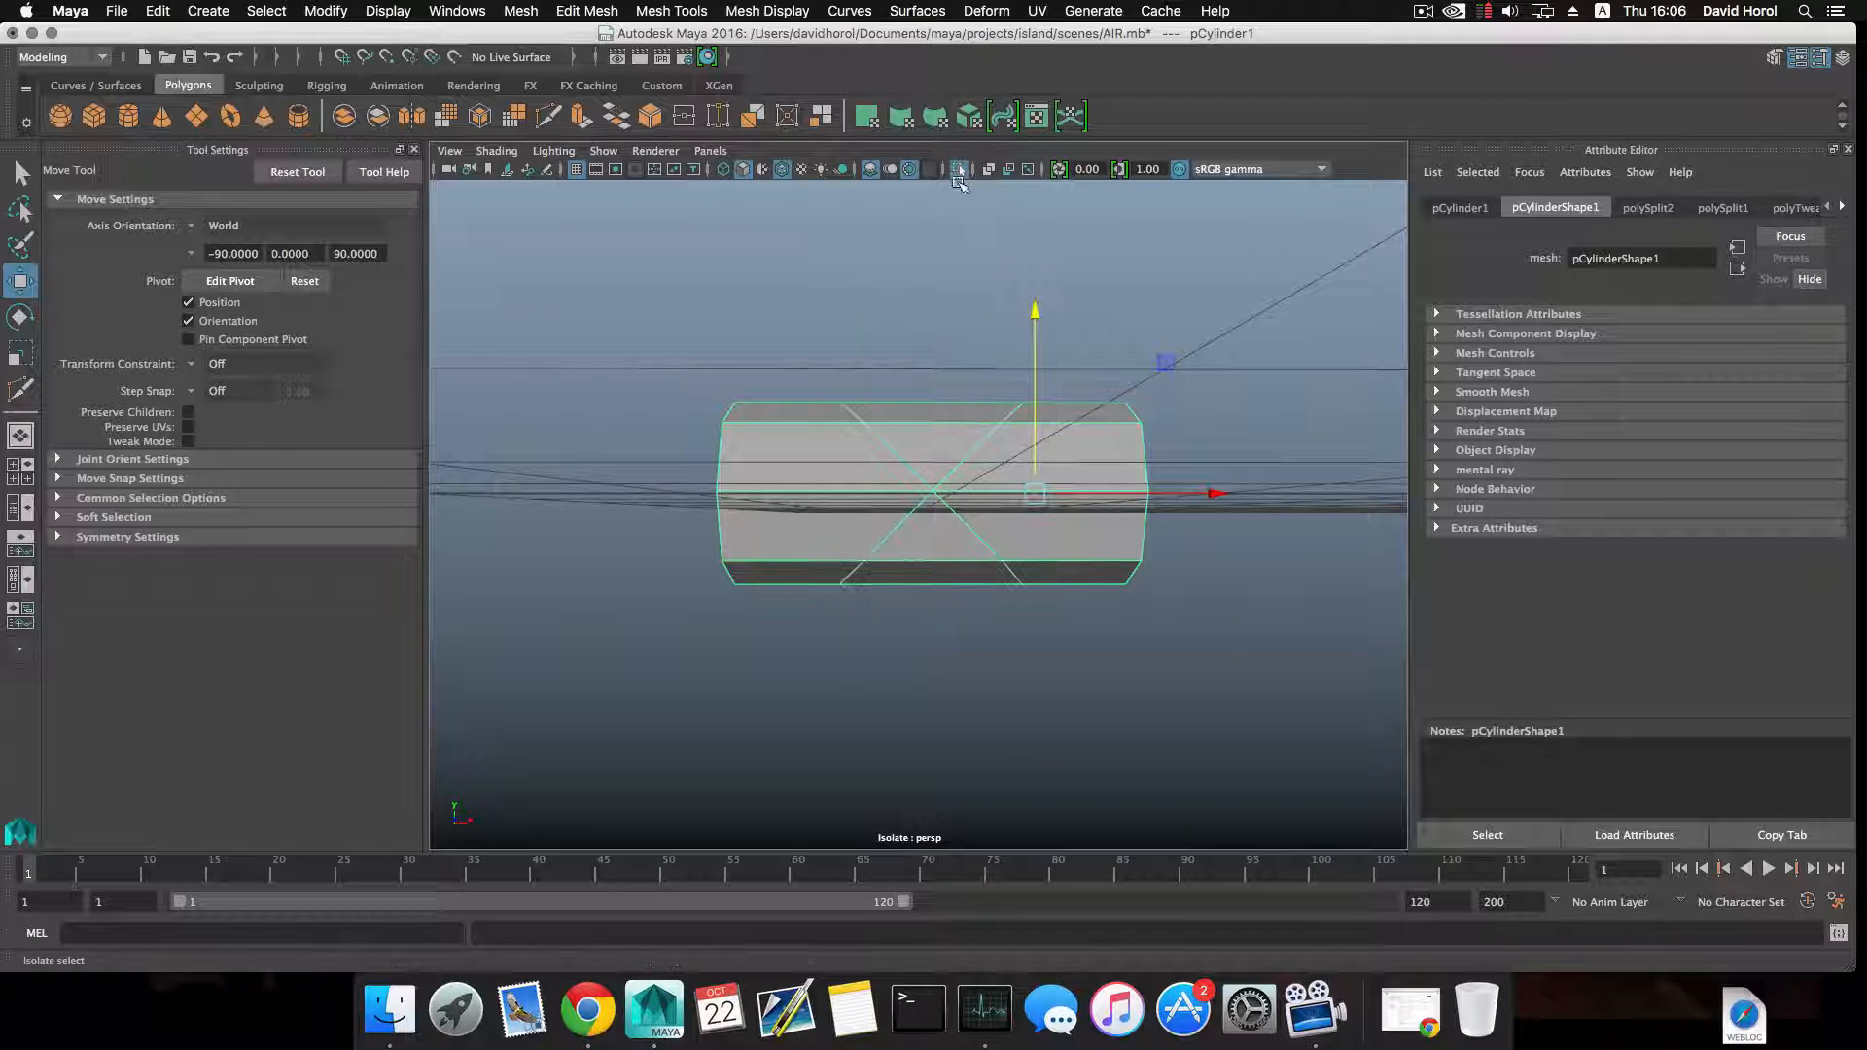
{"action": "right_click", "coordinate": [920, 348]}
{"action": "left_click_drag", "start_coordinate": [898, 361], "coordinate": [950, 446]}
{"action": "left_click_drag", "start_coordinate": [927, 535], "coordinate": [940, 624]}
{"action": "mouse_move", "coordinate": [936, 547]}
{"action": "left_mouse_down", "text": "alt"}
{"action": "mouse_move", "coordinate": [1235, 571]}
{"action": "mouse_move", "coordinate": [958, 557]}
{"action": "left_mouse_up", "text": "alt"}
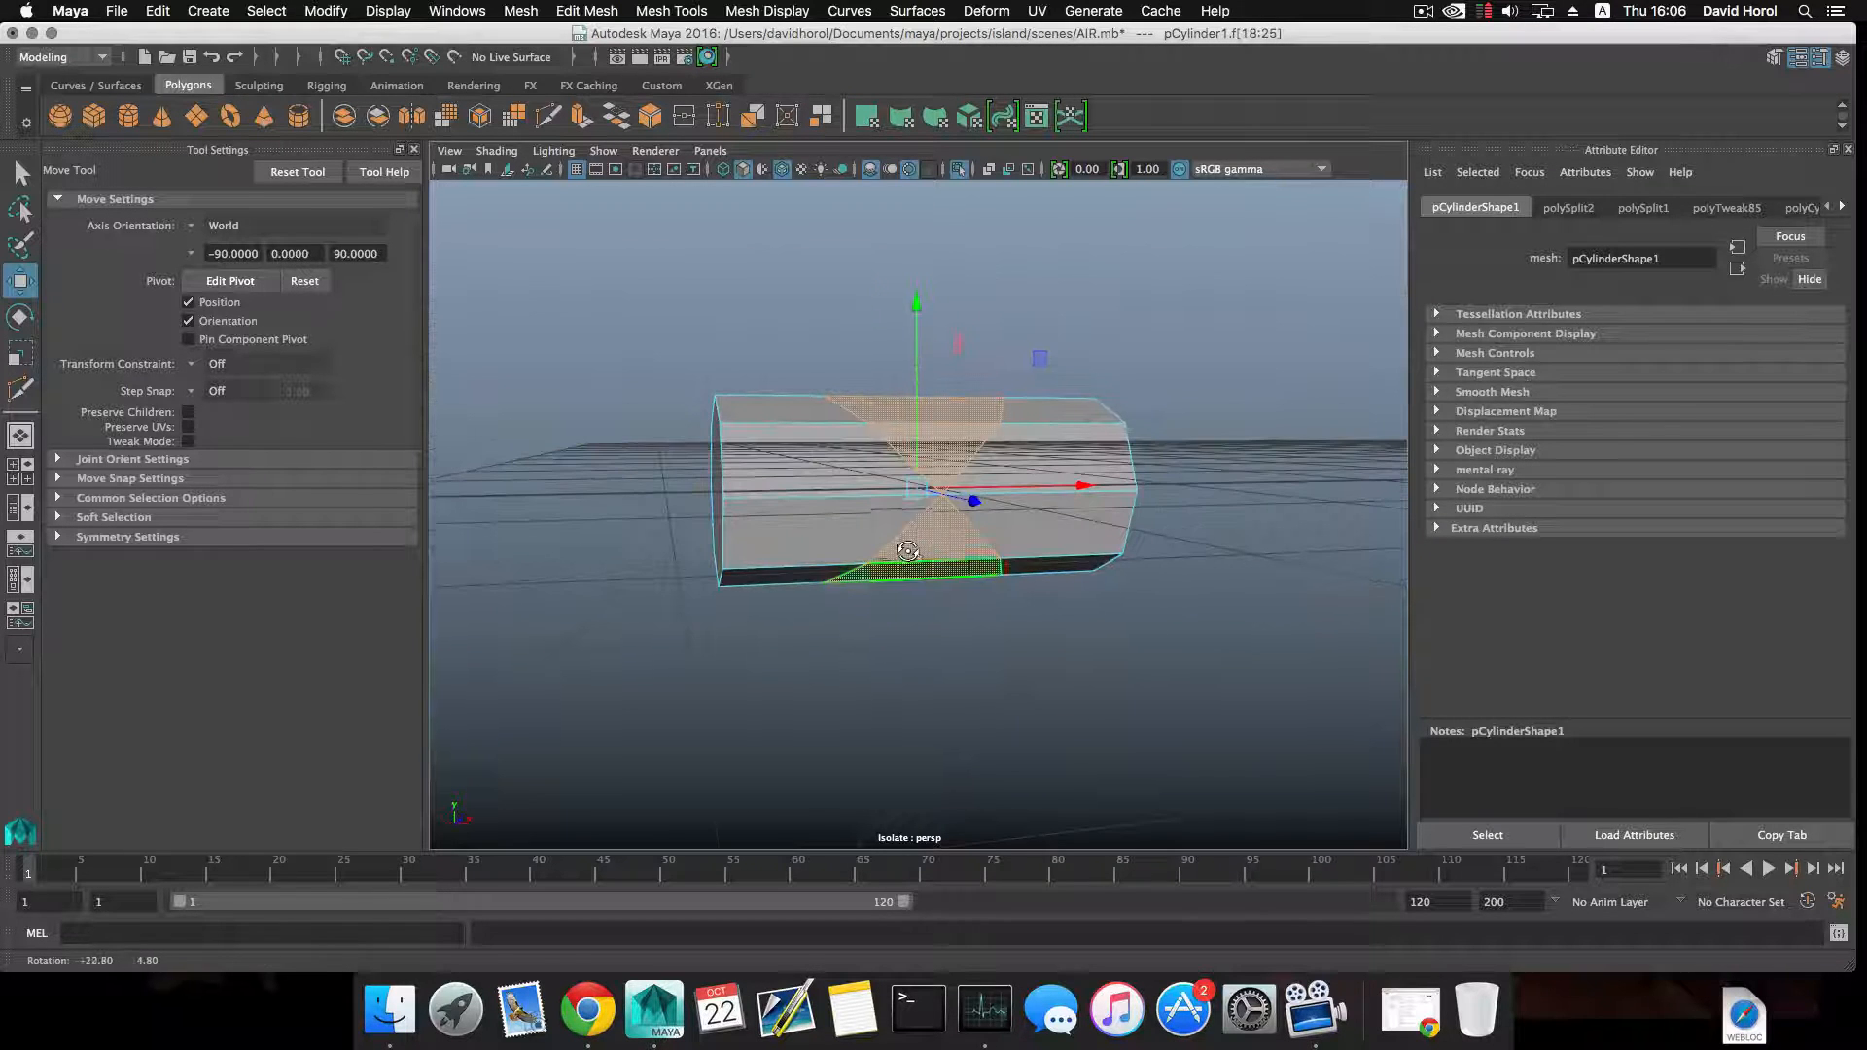
{"action": "key", "text": "Delete"}
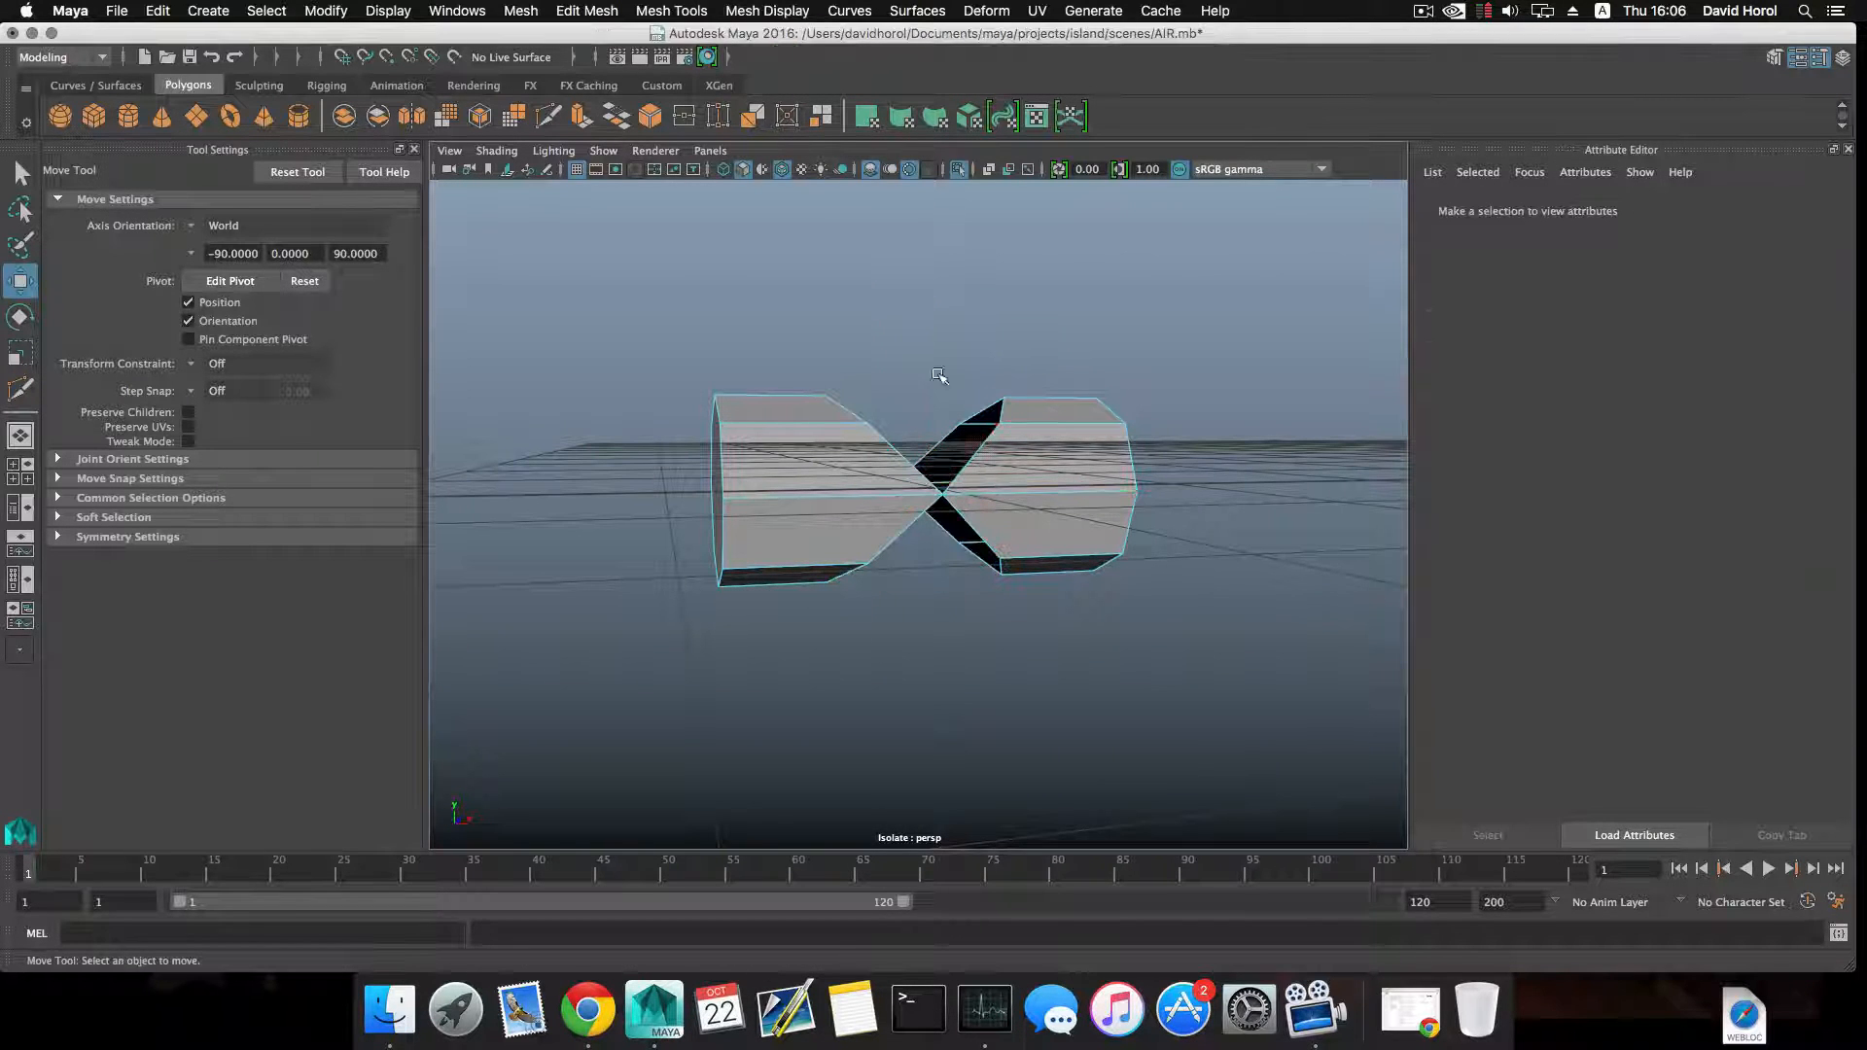
{"action": "left_click", "coordinate": [959, 173]}
Return to object selection, select both trimmed cylinders, and undo back to only the horizontal cylinder being selected.
{"action": "left_click_drag", "start_coordinate": [1035, 418], "coordinate": [1005, 434], "text": "alt"}
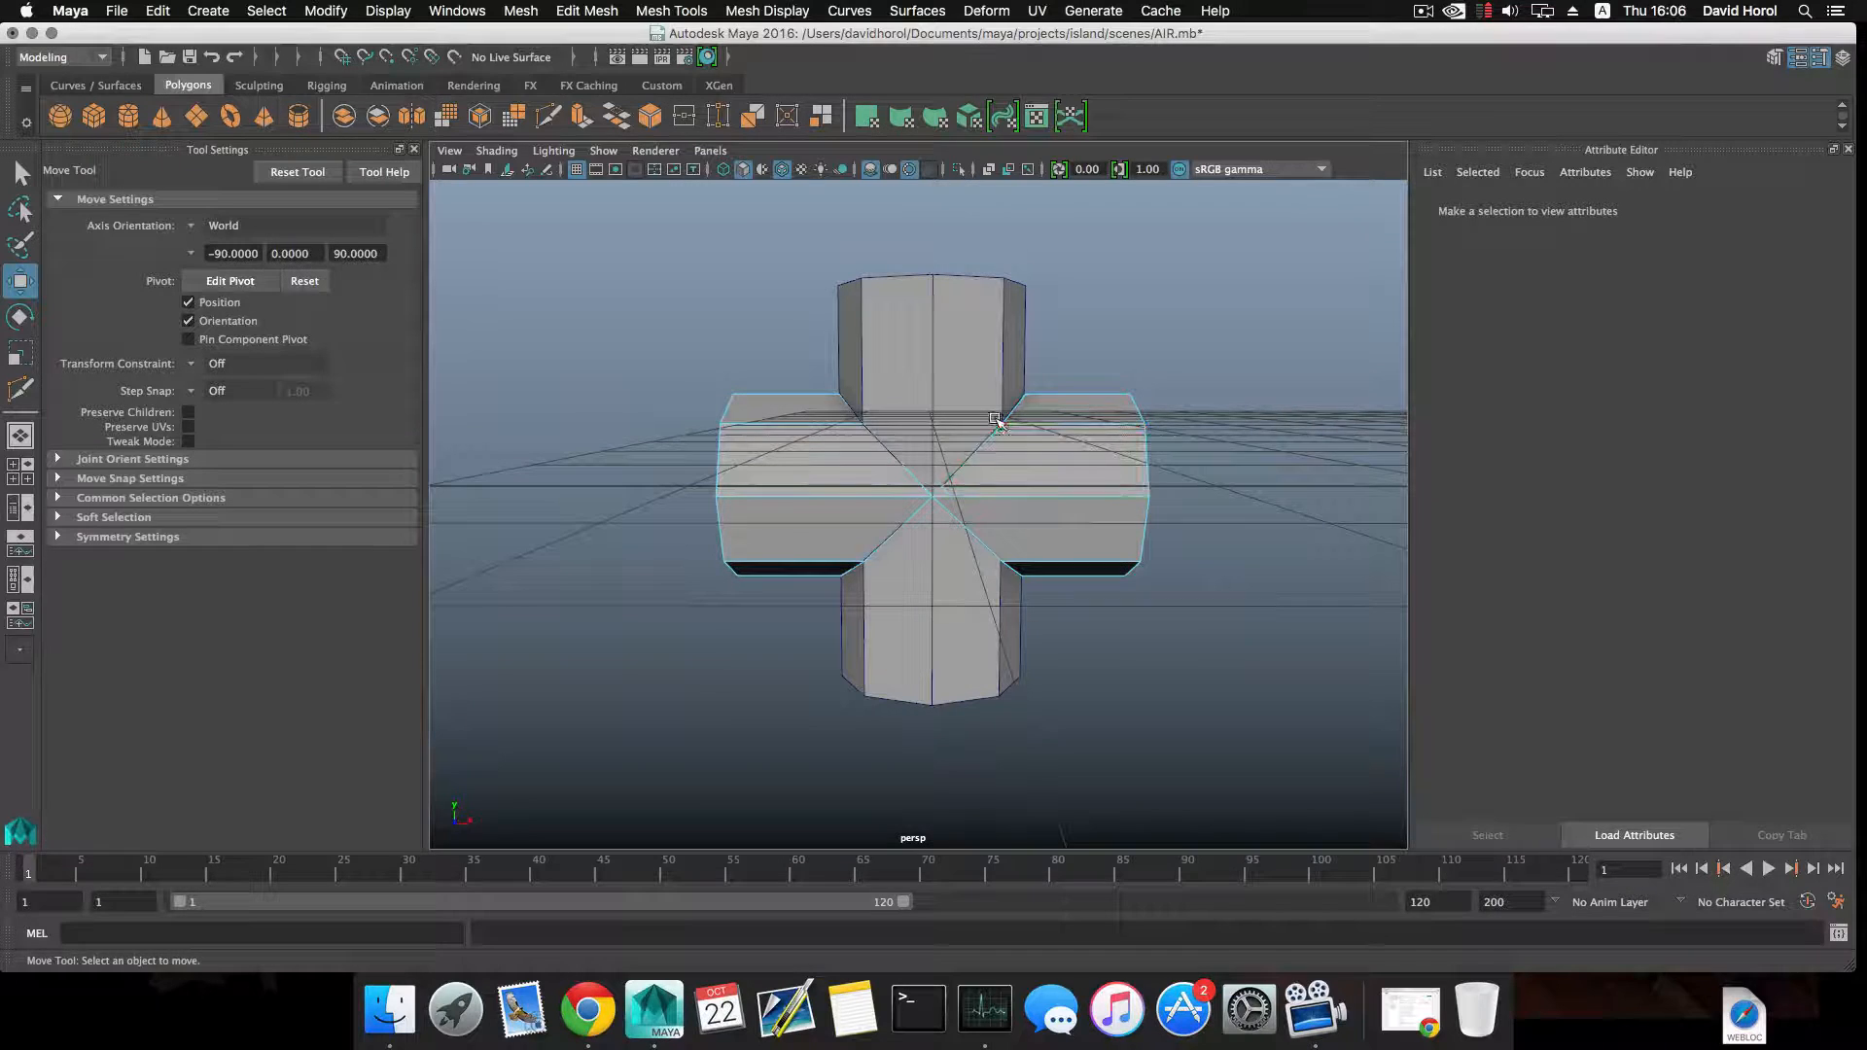
{"action": "left_click", "coordinate": [994, 417]}
{"action": "left_click", "coordinate": [992, 416]}
{"action": "key", "text": "F8"}
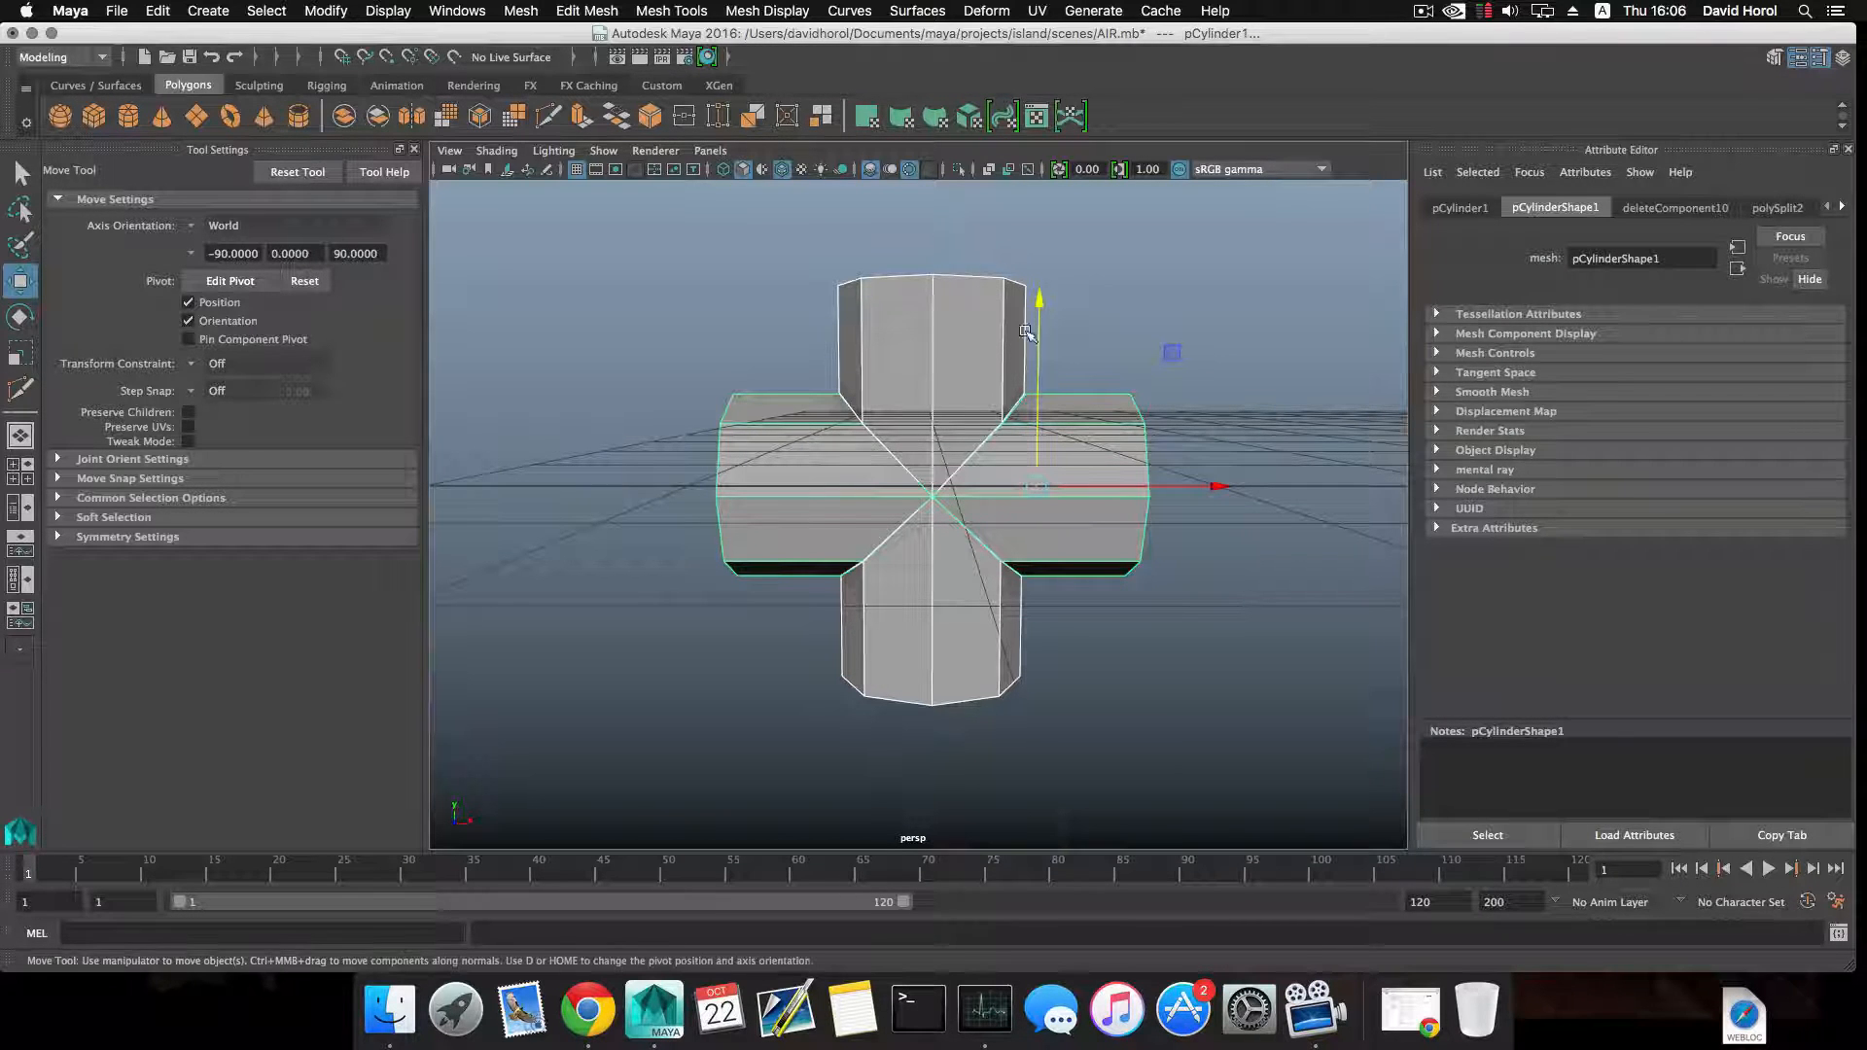
{"action": "key", "text": "ctrl+z"}
{"action": "key", "text": "ctrl+z"}
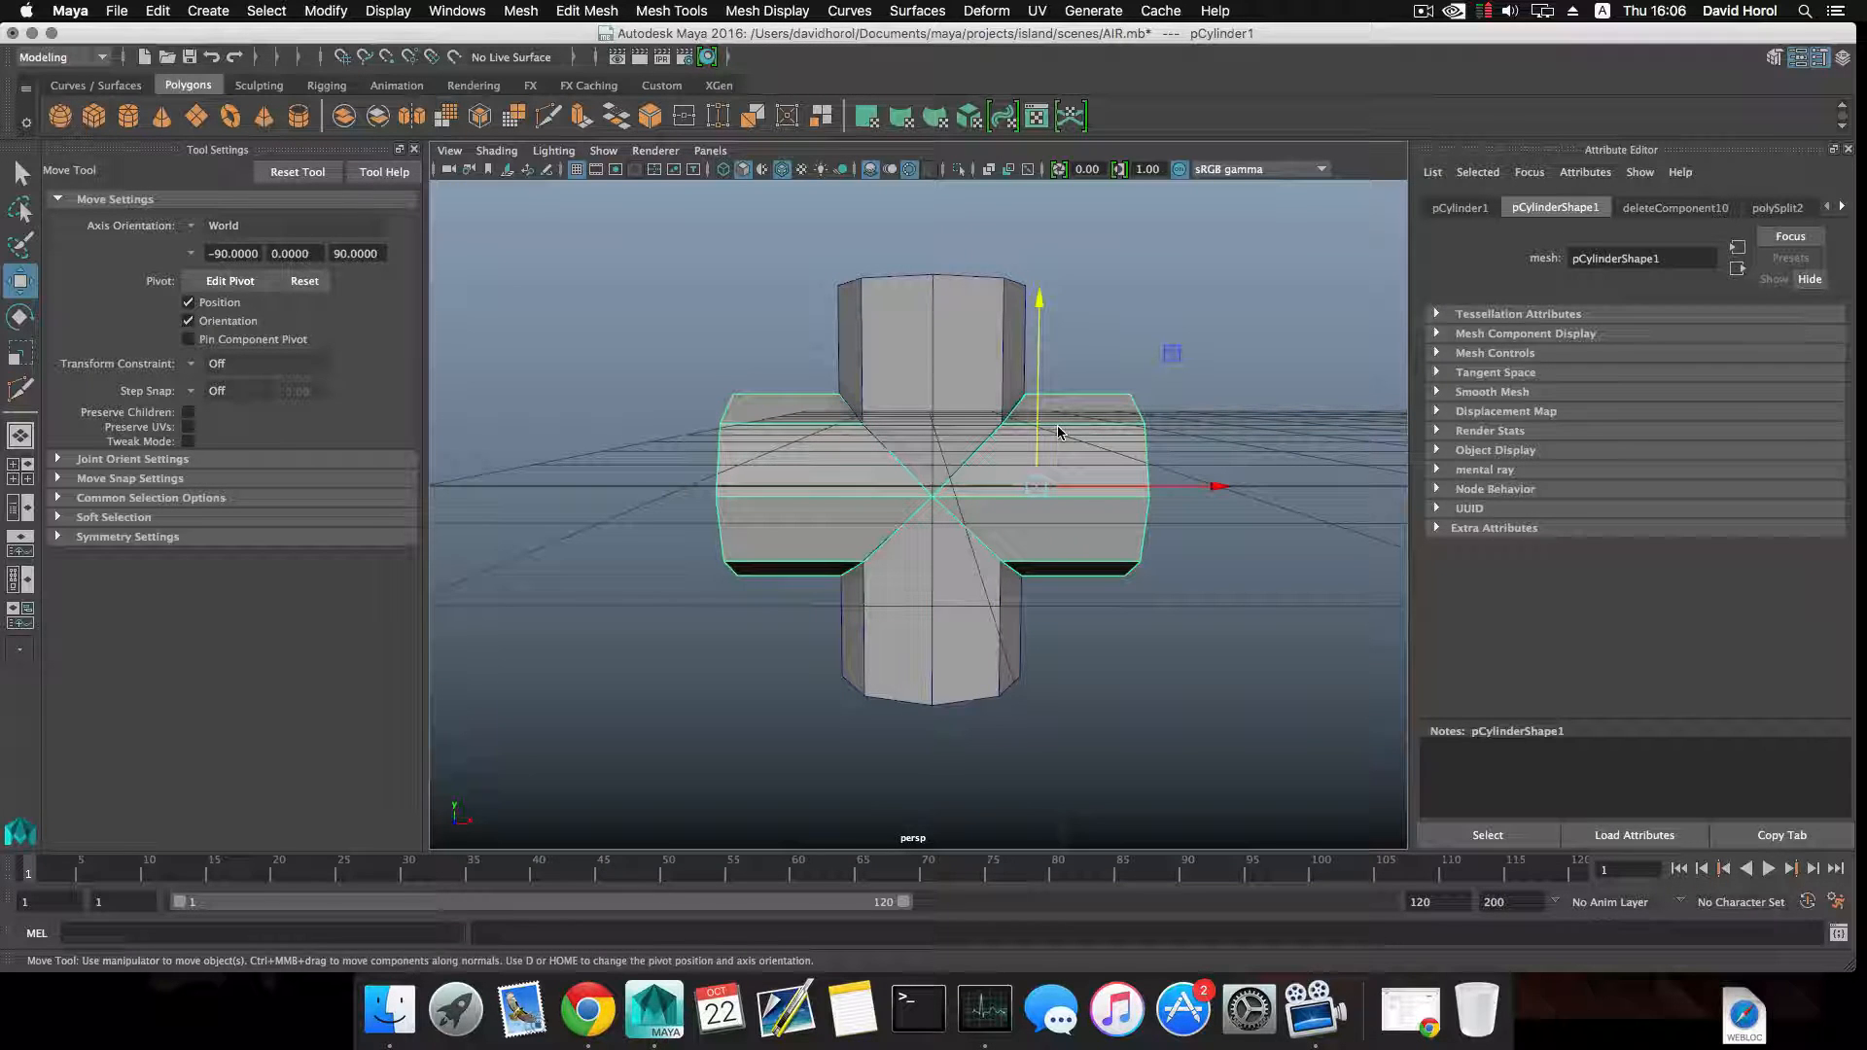
Undo back to the horizontal cylinder's isolated state, restoring the deleted faces between its two crossing cut loops.
{"action": "left_click_drag", "start_coordinate": [1005, 476], "coordinate": [1015, 407], "text": "alt"}
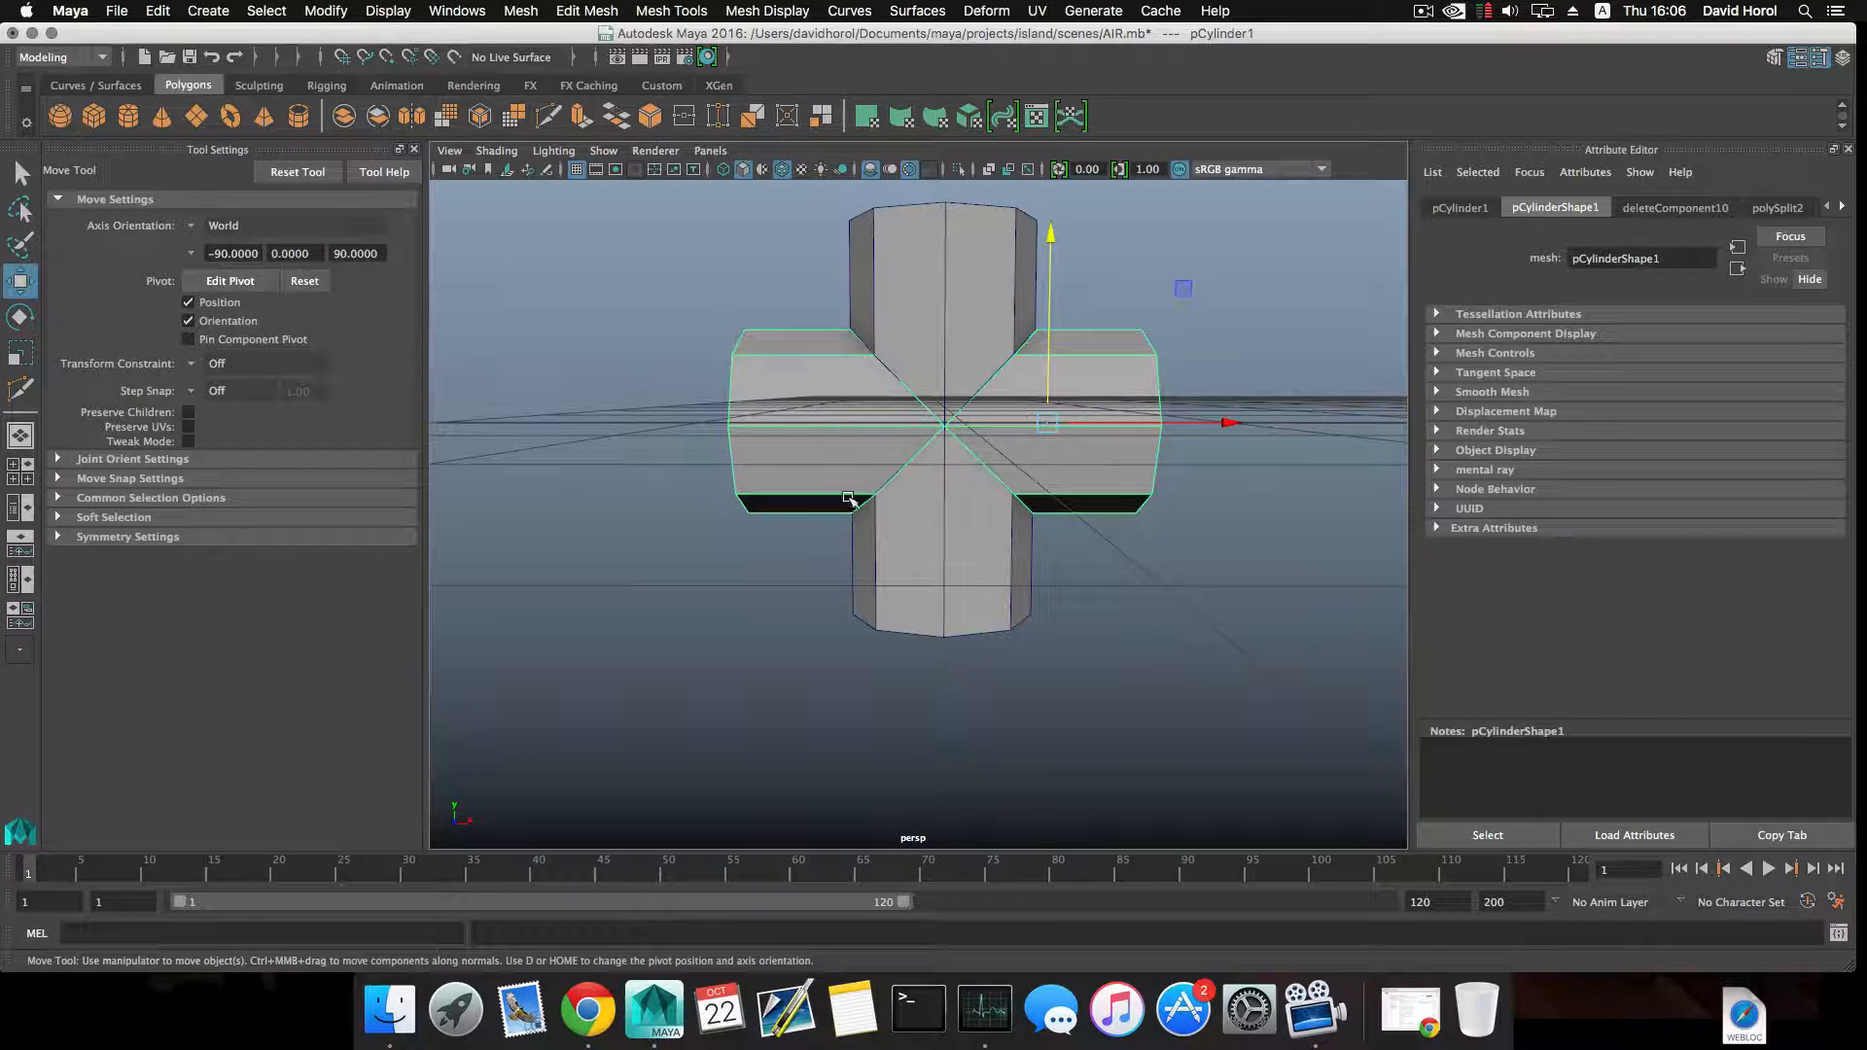
{"action": "key", "text": "ctrl+z"}
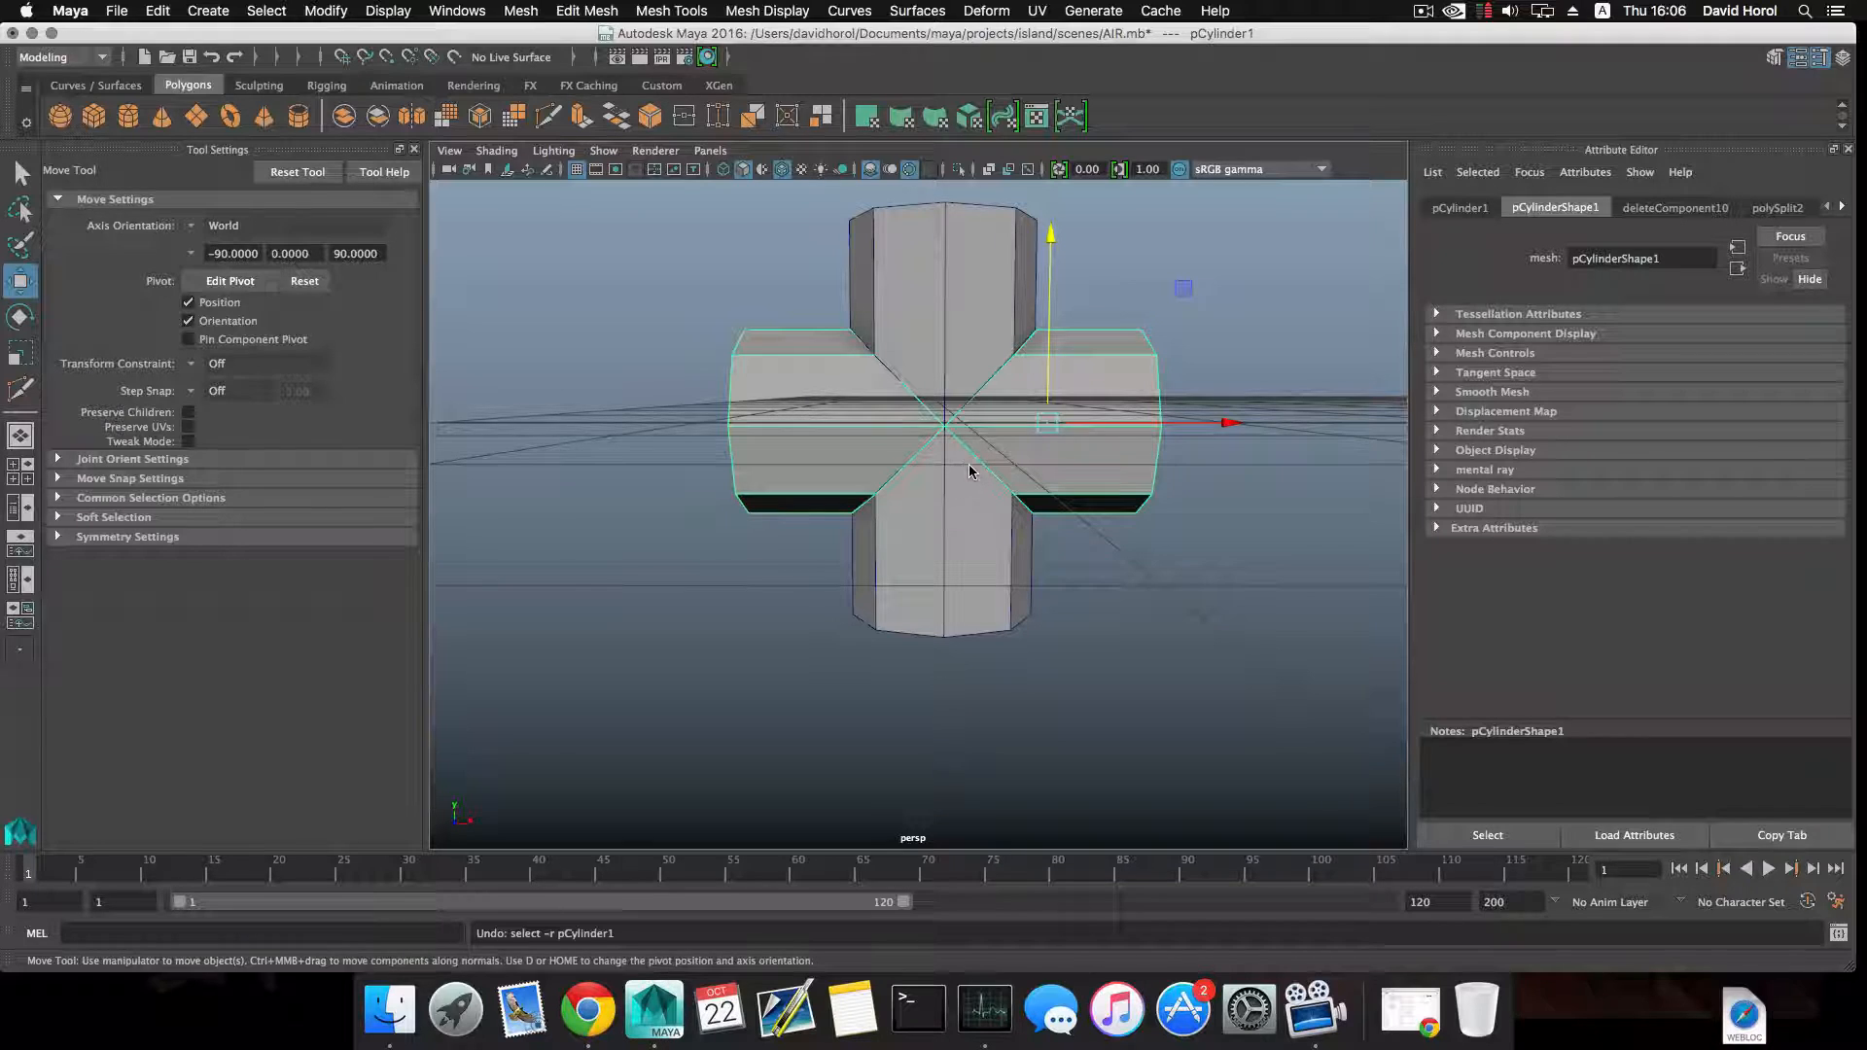
{"action": "key", "text": "ctrl+z"}
{"action": "key", "text": "ctrl+z"}
{"action": "key", "text": "ctrl+z"}
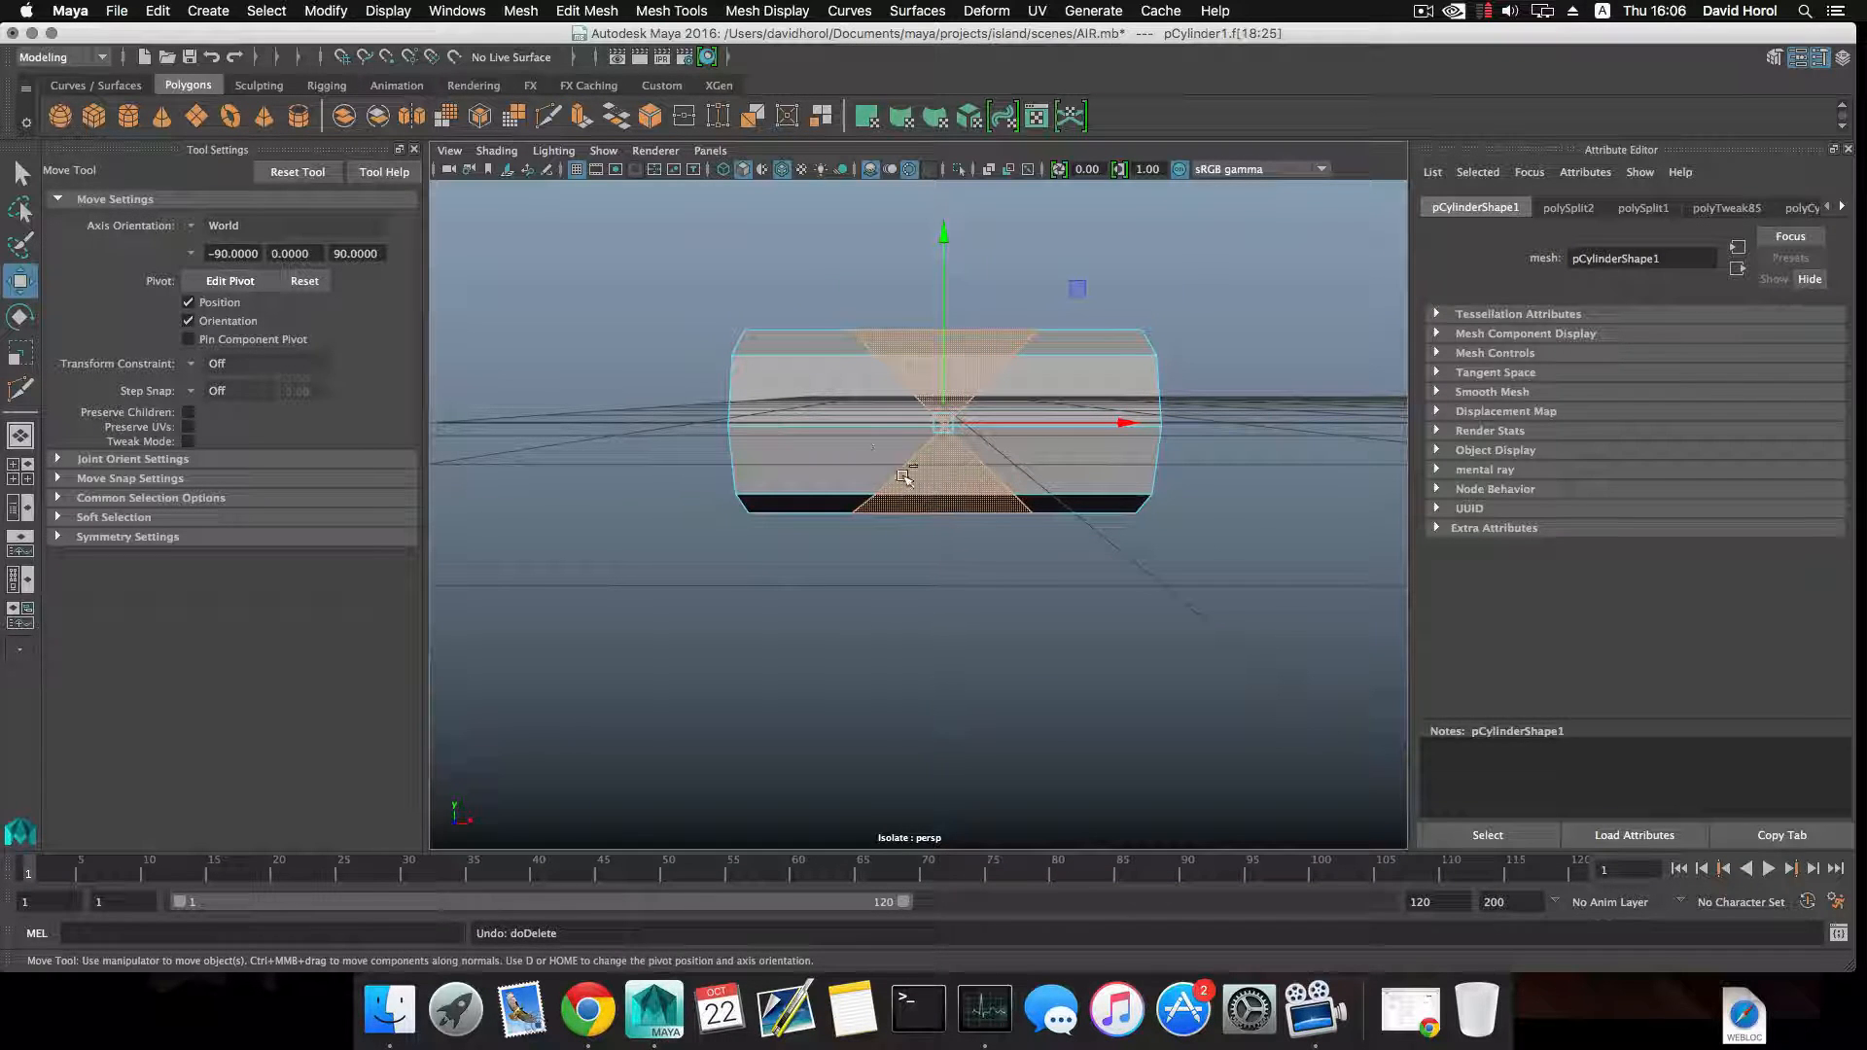
Delete only the upper faces between the horizontal cylinder's crossing cut loops, keeping the lower ones, and end the isolation.
{"action": "left_click_drag", "start_coordinate": [855, 465], "coordinate": [1067, 617]}
{"action": "left_click_drag", "start_coordinate": [936, 547], "coordinate": [795, 501], "text": "alt"}
{"action": "key", "text": "Delete"}
{"action": "left_click_drag", "start_coordinate": [892, 409], "coordinate": [887, 417], "text": "alt"}
{"action": "left_click_drag", "start_coordinate": [906, 289], "coordinate": [863, 379]}
{"action": "right_click_drag", "start_coordinate": [908, 345], "coordinate": [909, 397]}
{"action": "left_click_drag", "start_coordinate": [907, 313], "coordinate": [928, 420]}
{"action": "key", "text": "Delete"}
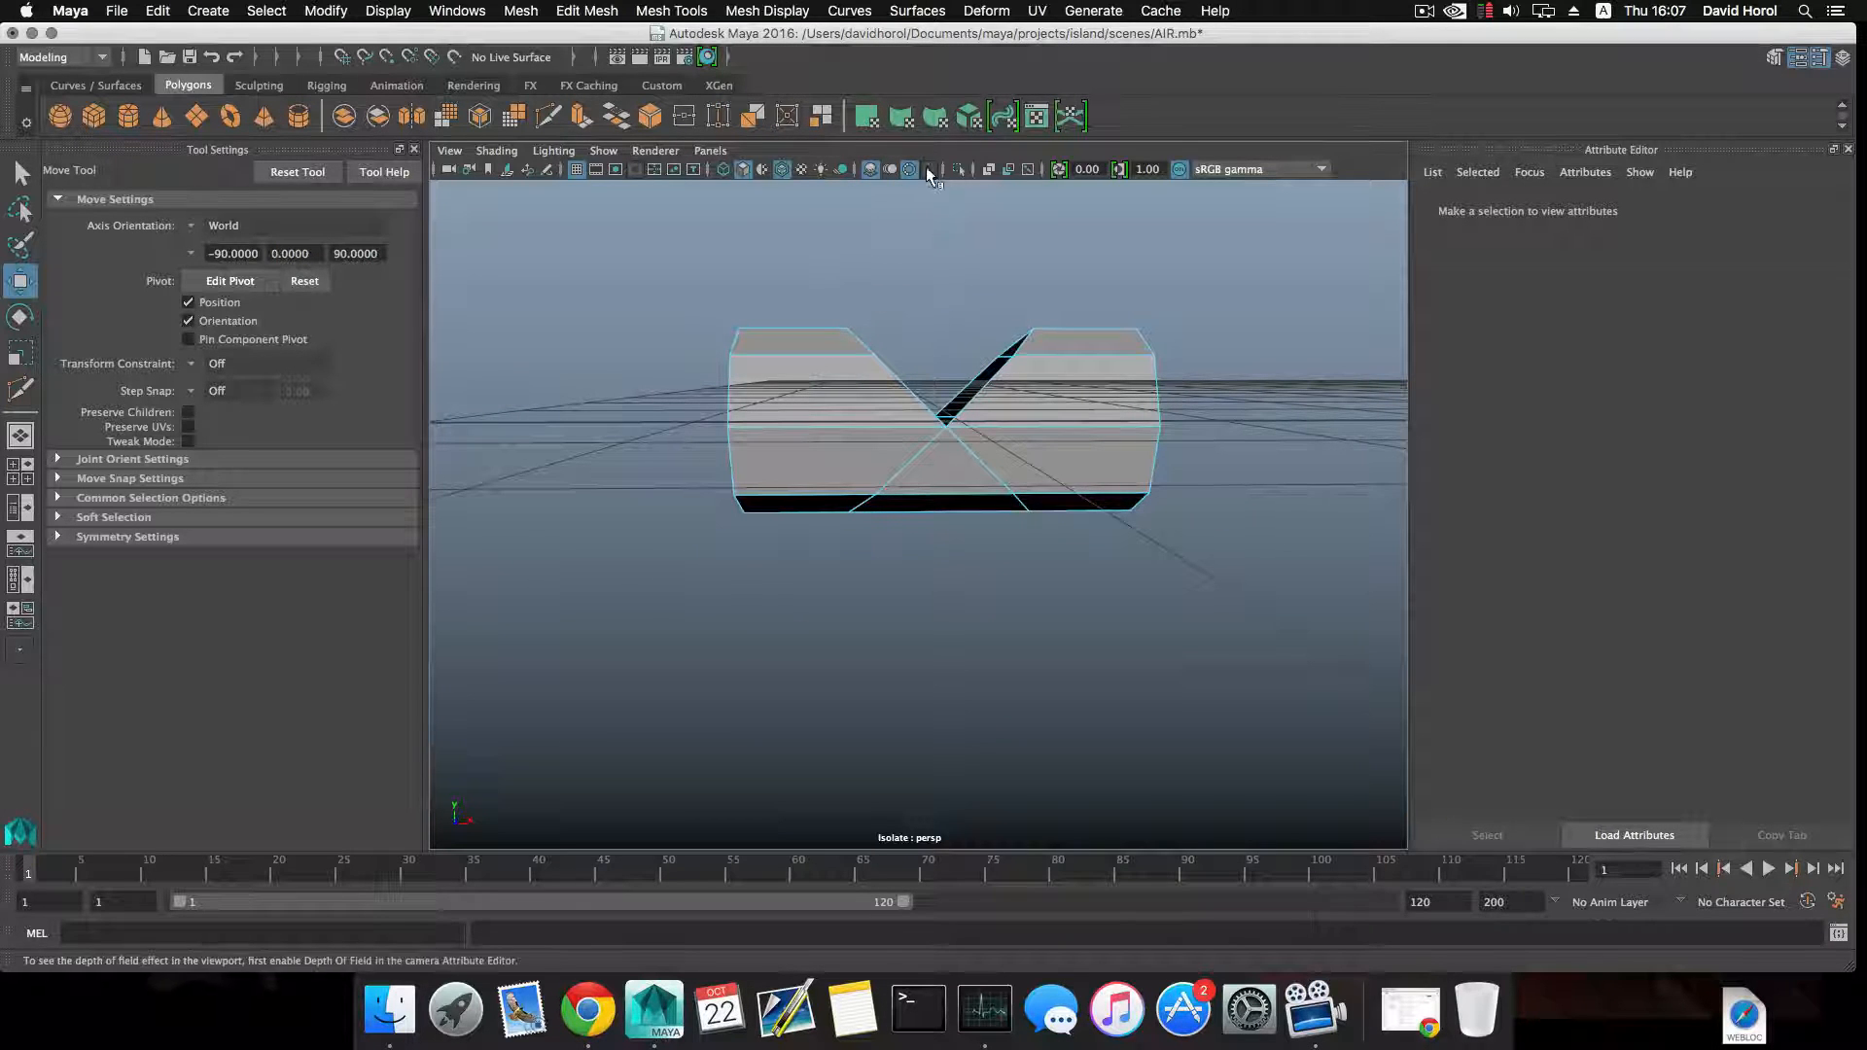
{"action": "left_click", "coordinate": [959, 169]}
{"action": "left_click", "coordinate": [957, 168]}
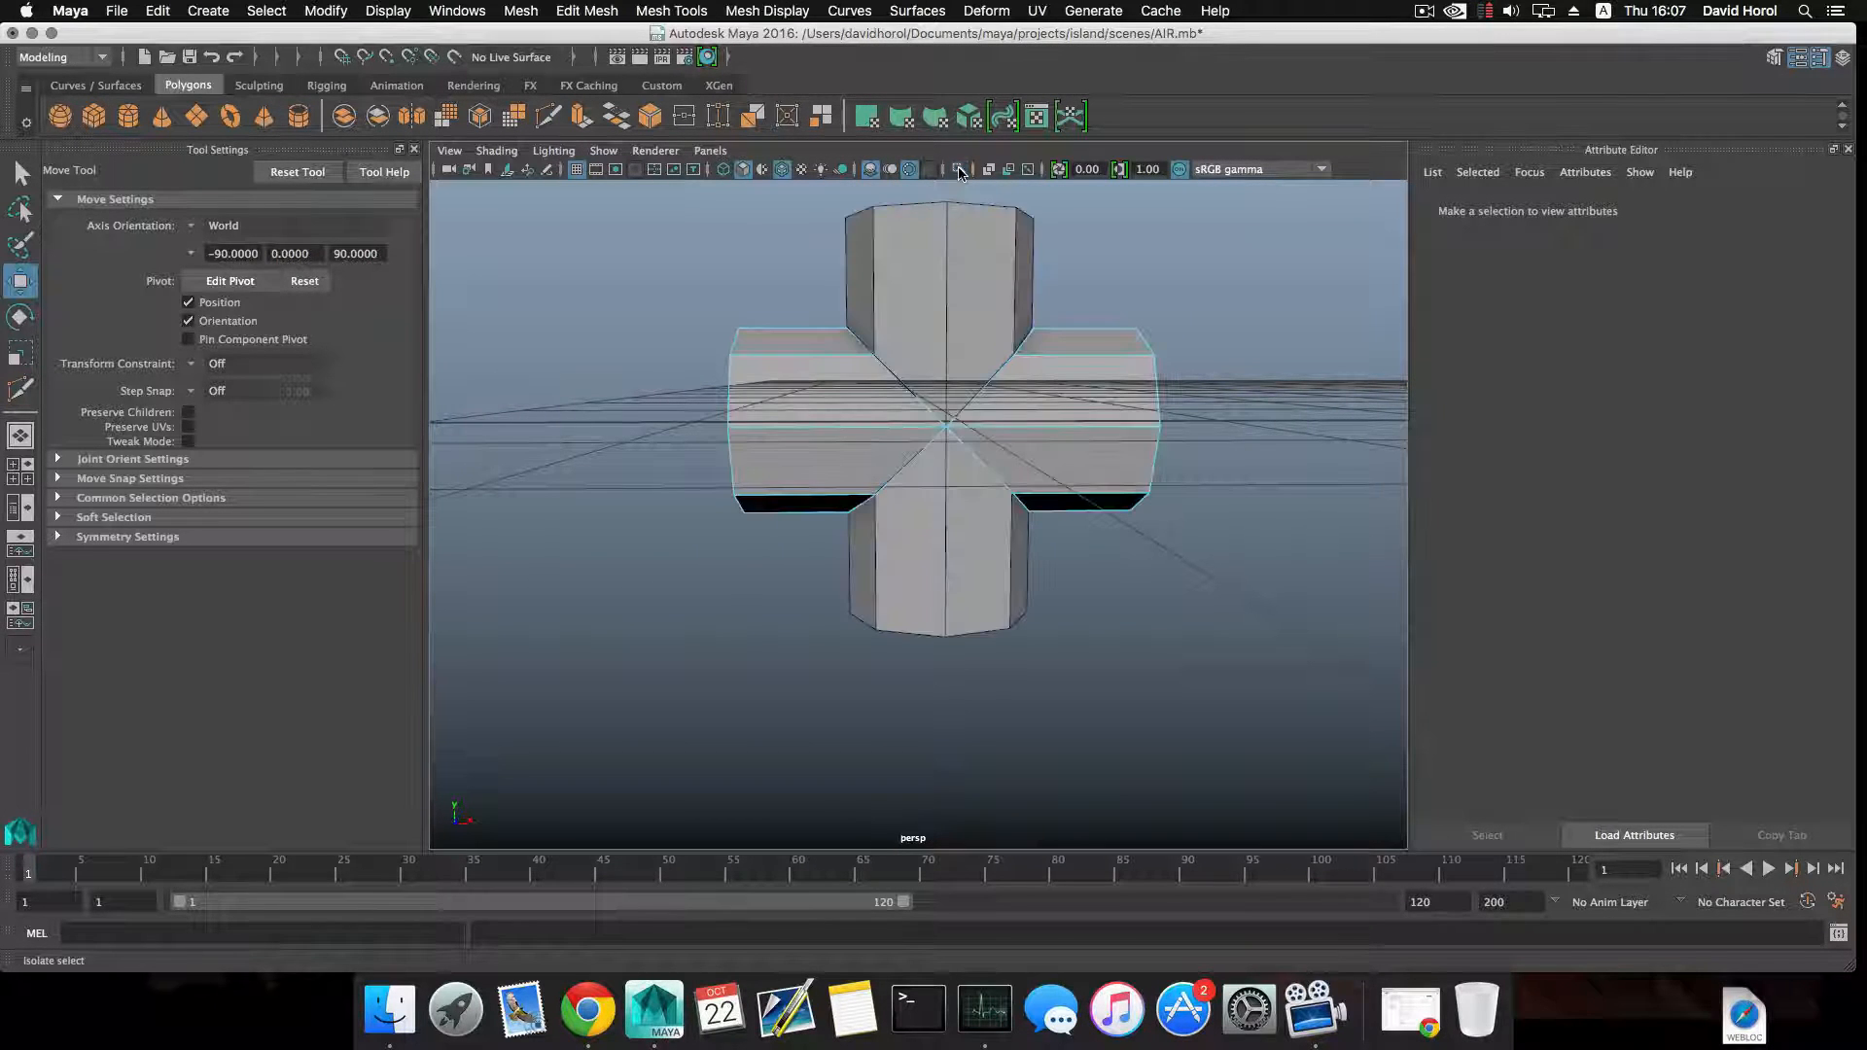
Isolate the upright cylinder, delete its lower half below the crossing point, and end the isolation.
{"action": "key", "text": "F8"}
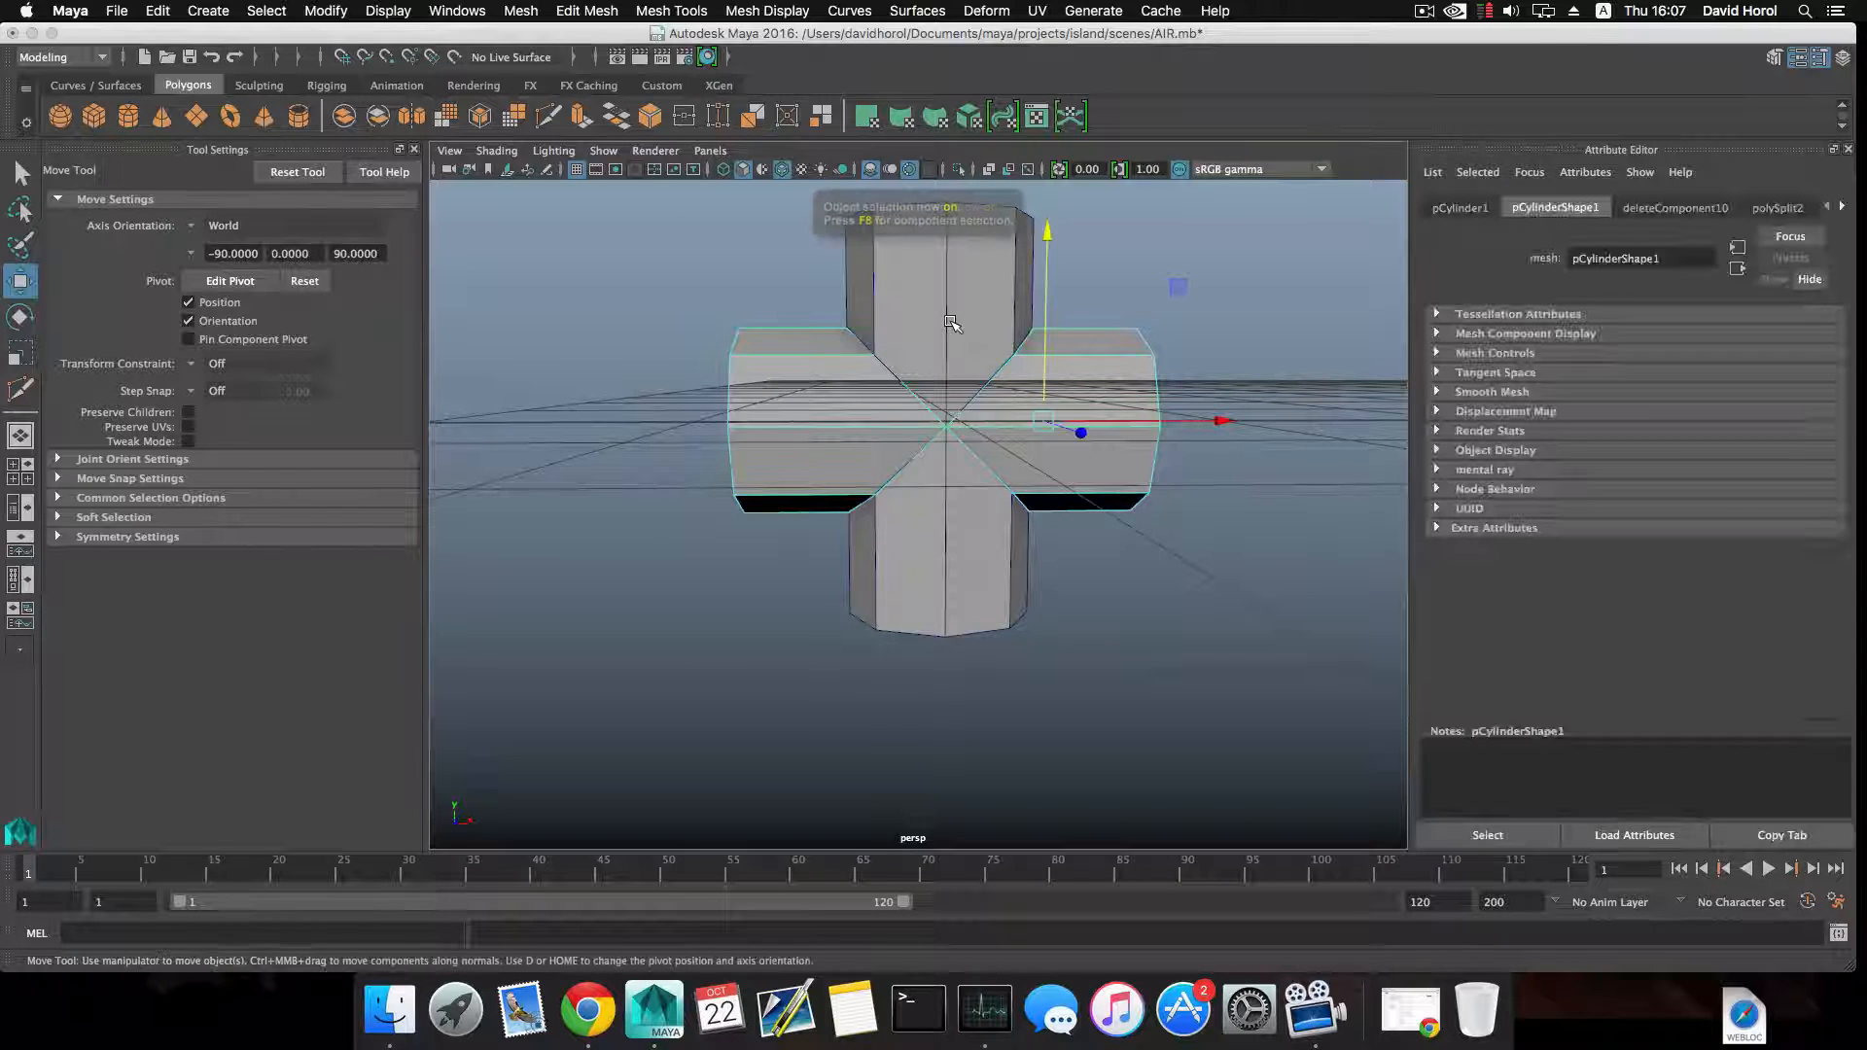
{"action": "left_click_drag", "start_coordinate": [958, 452], "coordinate": [939, 463]}
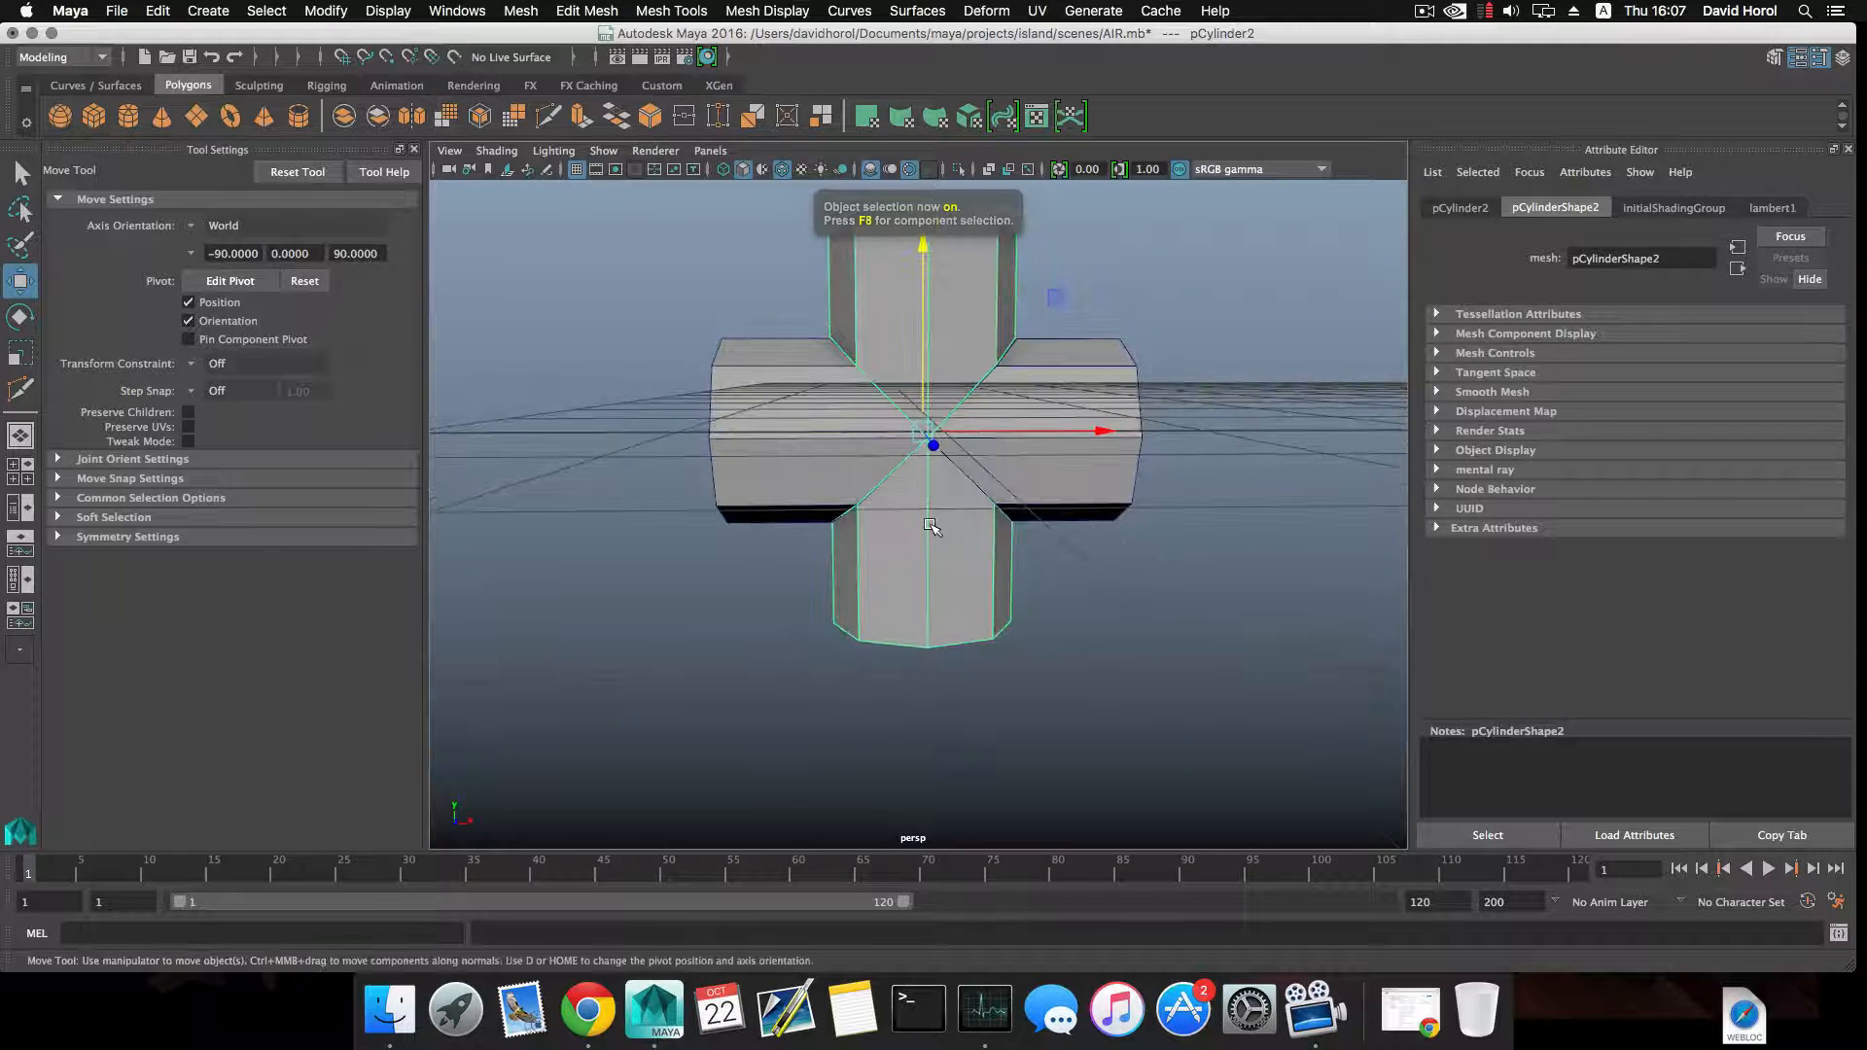
{"action": "left_click", "coordinate": [959, 171]}
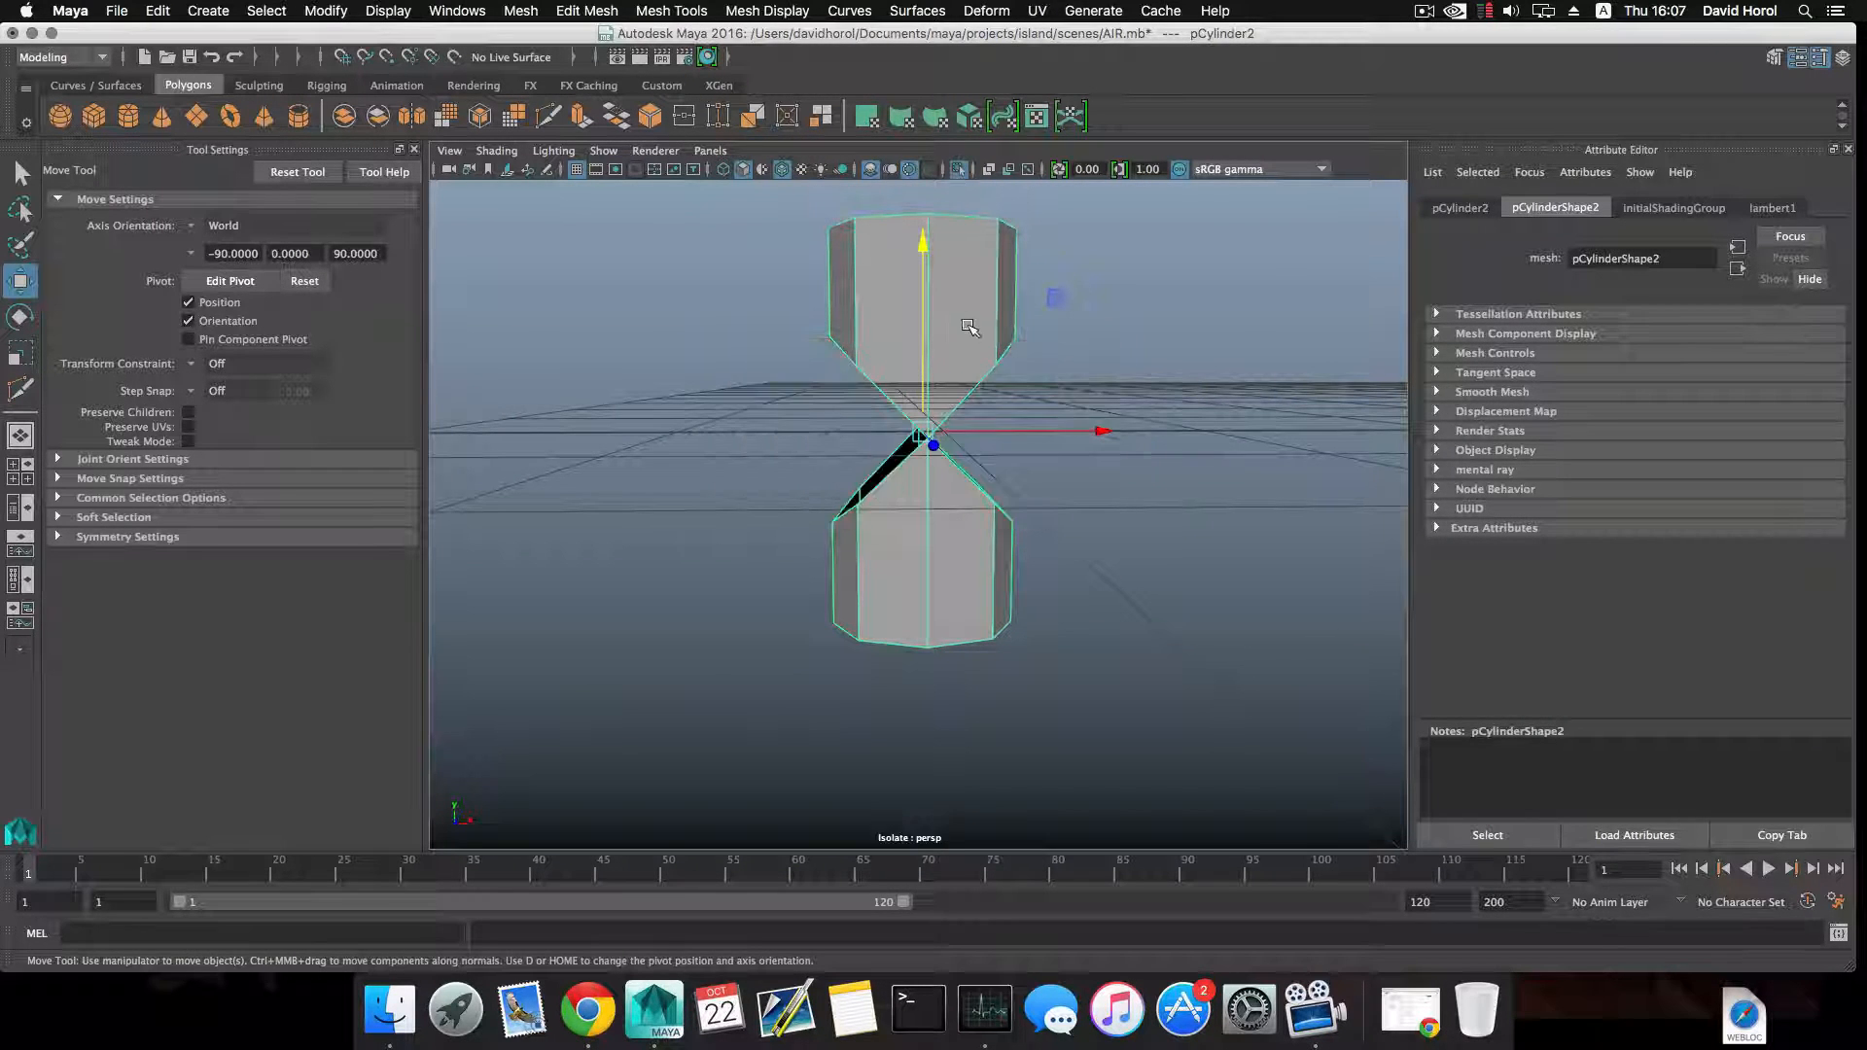
{"action": "middle_click_drag", "start_coordinate": [963, 321], "coordinate": [919, 239], "text": "alt"}
{"action": "right_click_drag", "start_coordinate": [1058, 354], "coordinate": [1060, 410]}
{"action": "left_click_drag", "start_coordinate": [742, 388], "coordinate": [992, 542]}
{"action": "key", "text": "Delete"}
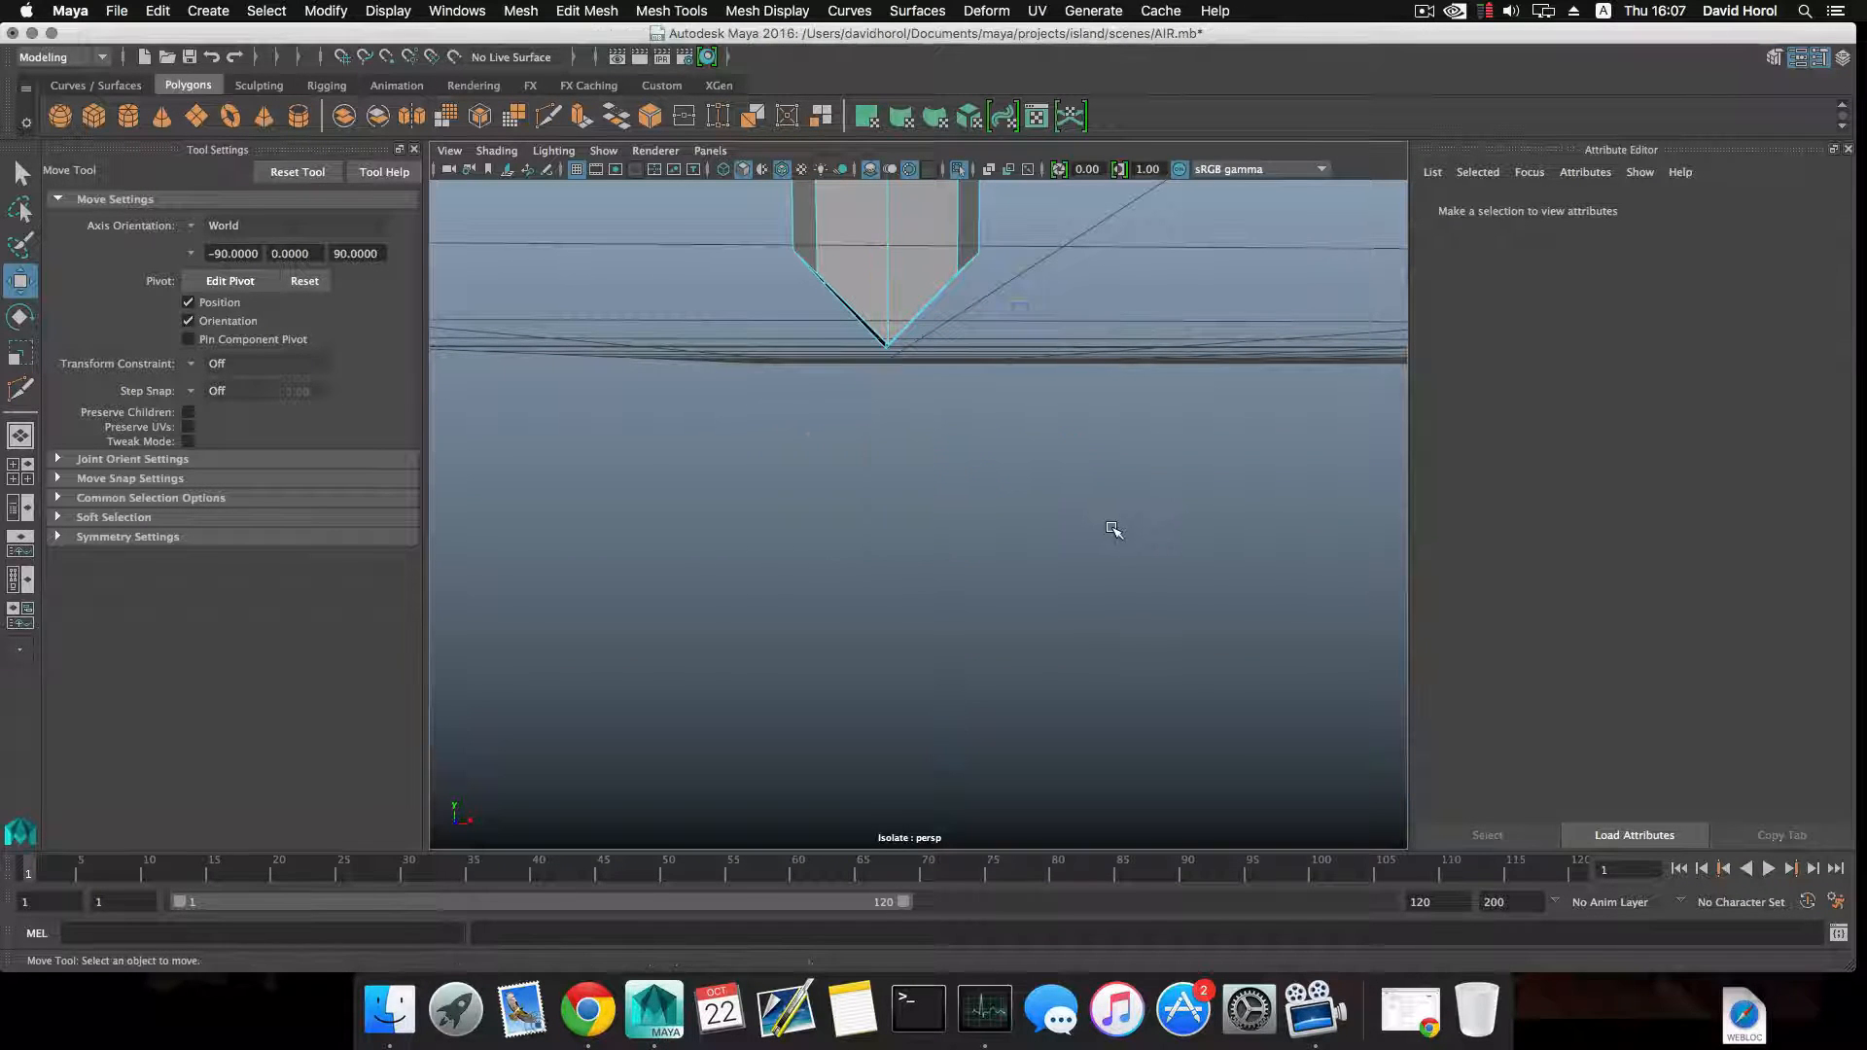
{"action": "key", "text": "F8"}
{"action": "key", "text": "f"}
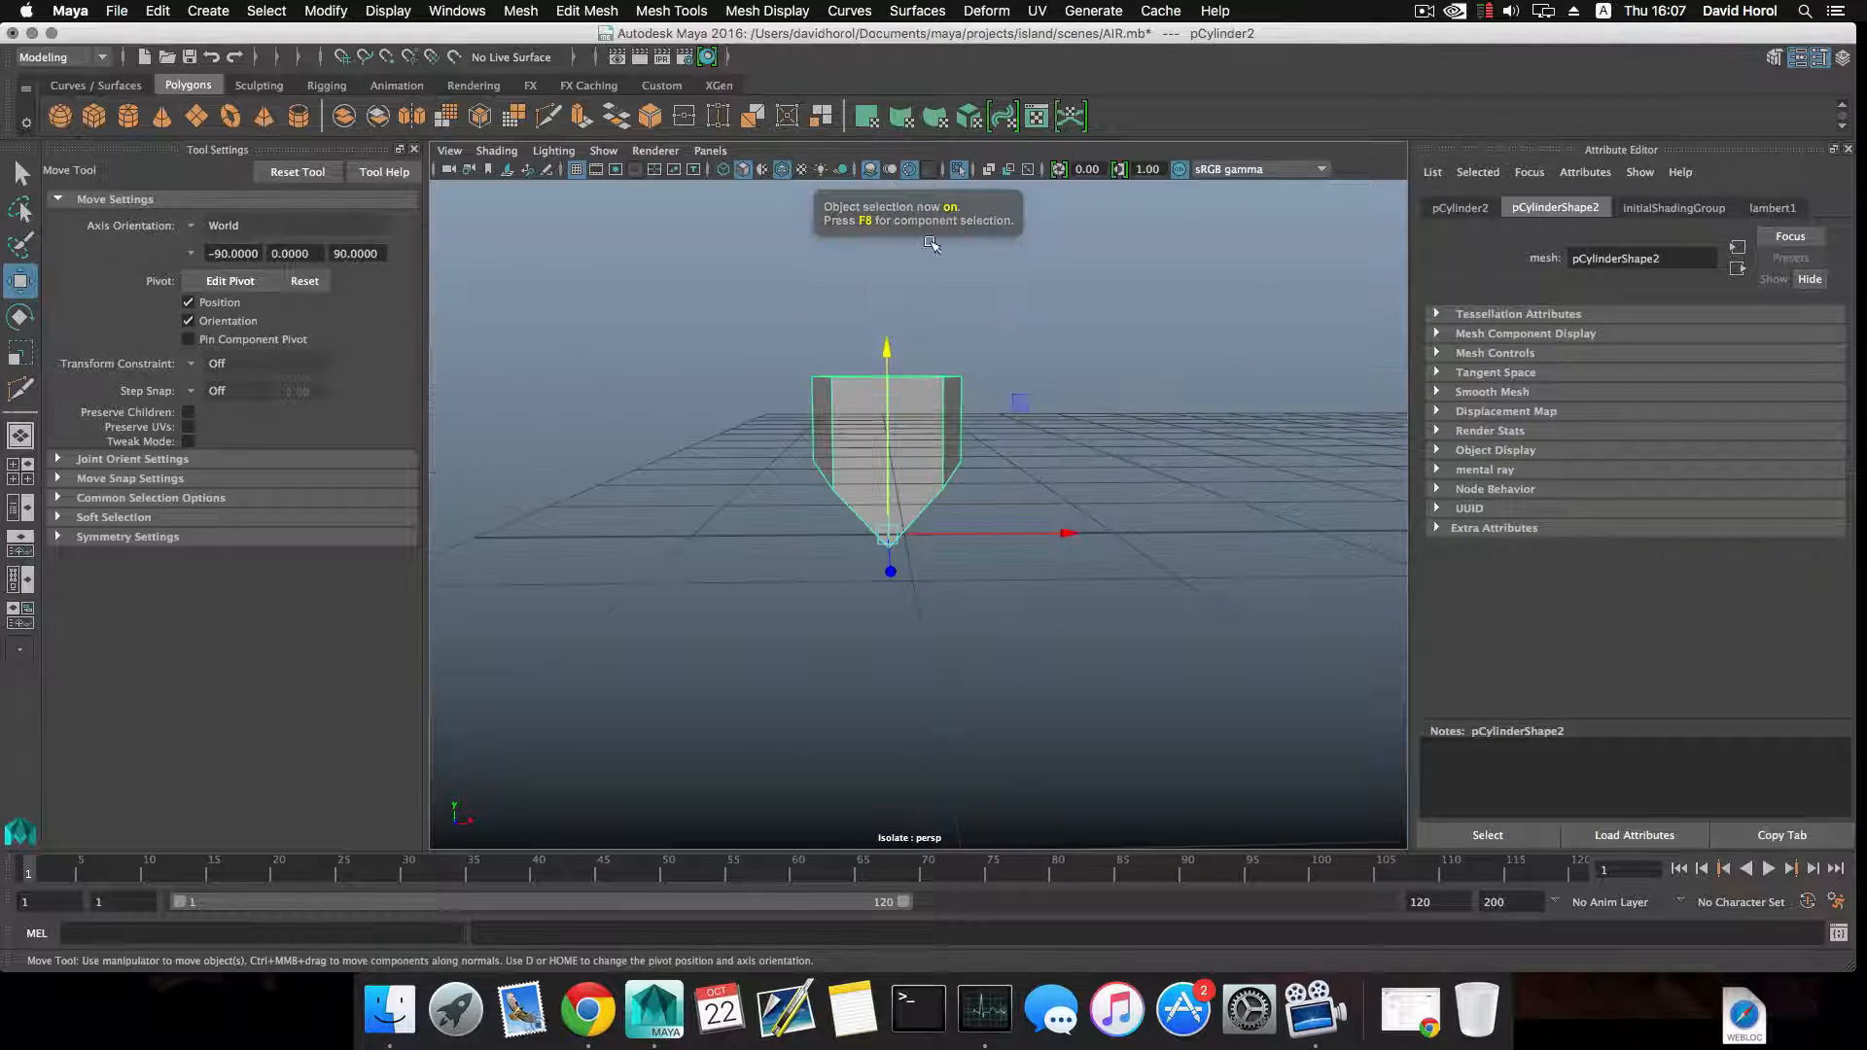
{"action": "left_click", "coordinate": [959, 172]}
Combine the upright half cylinder and the notched horizontal cylinder into one mesh and centre its pivot.
{"action": "left_click", "coordinate": [992, 504]}
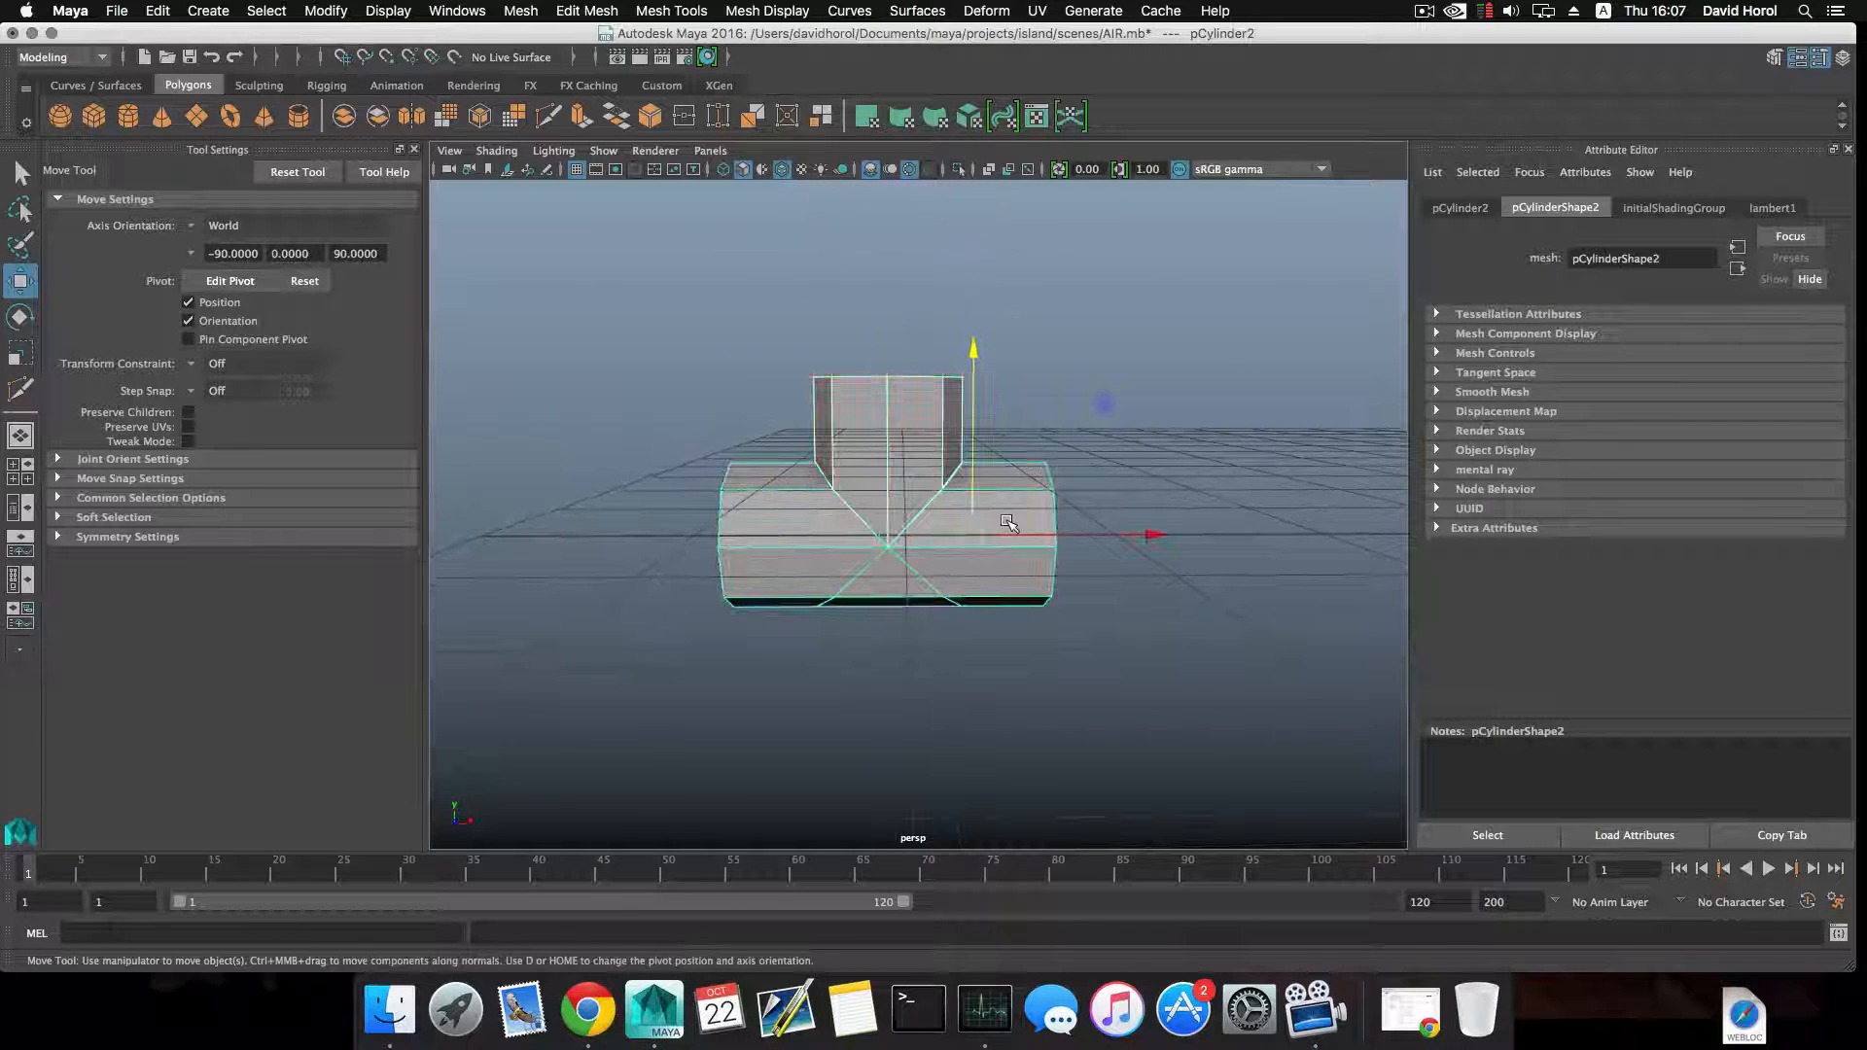
{"action": "left_click", "coordinate": [542, 9]}
{"action": "left_click", "coordinate": [555, 80]}
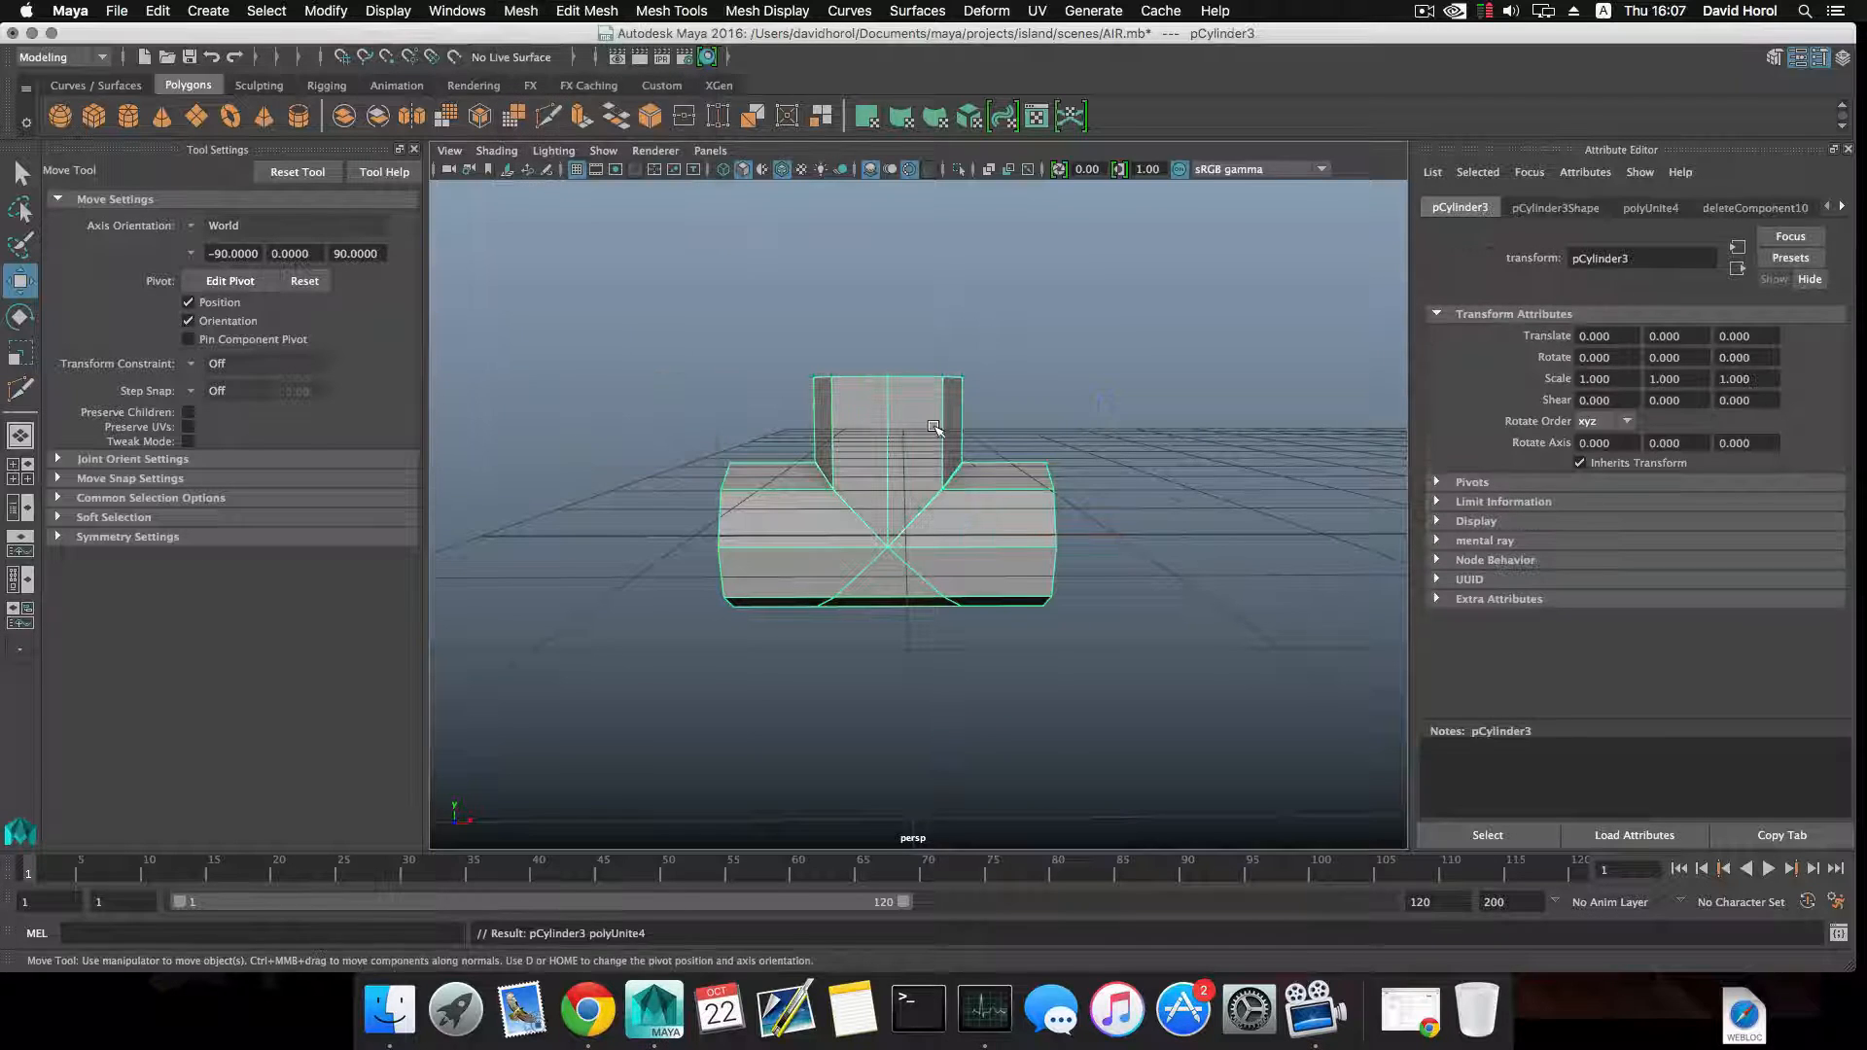
{"action": "left_click", "coordinate": [323, 9]}
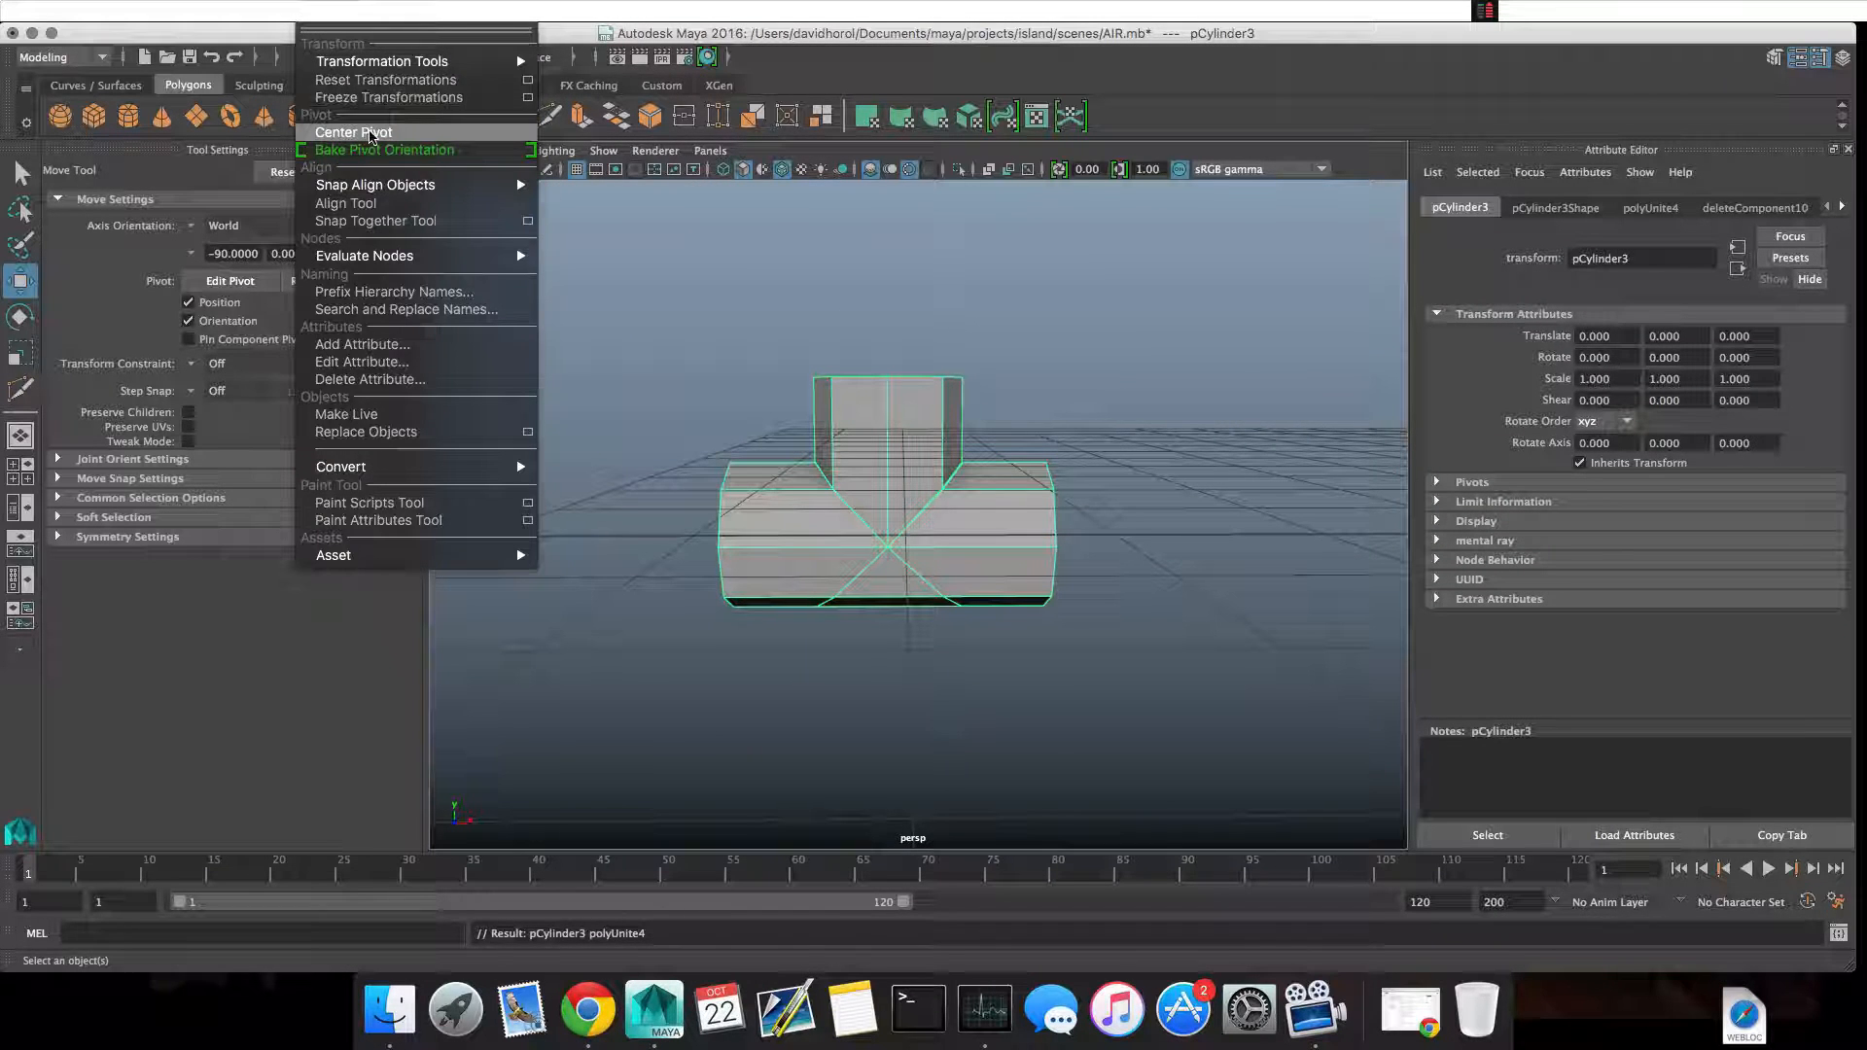
{"action": "left_click", "coordinate": [394, 134]}
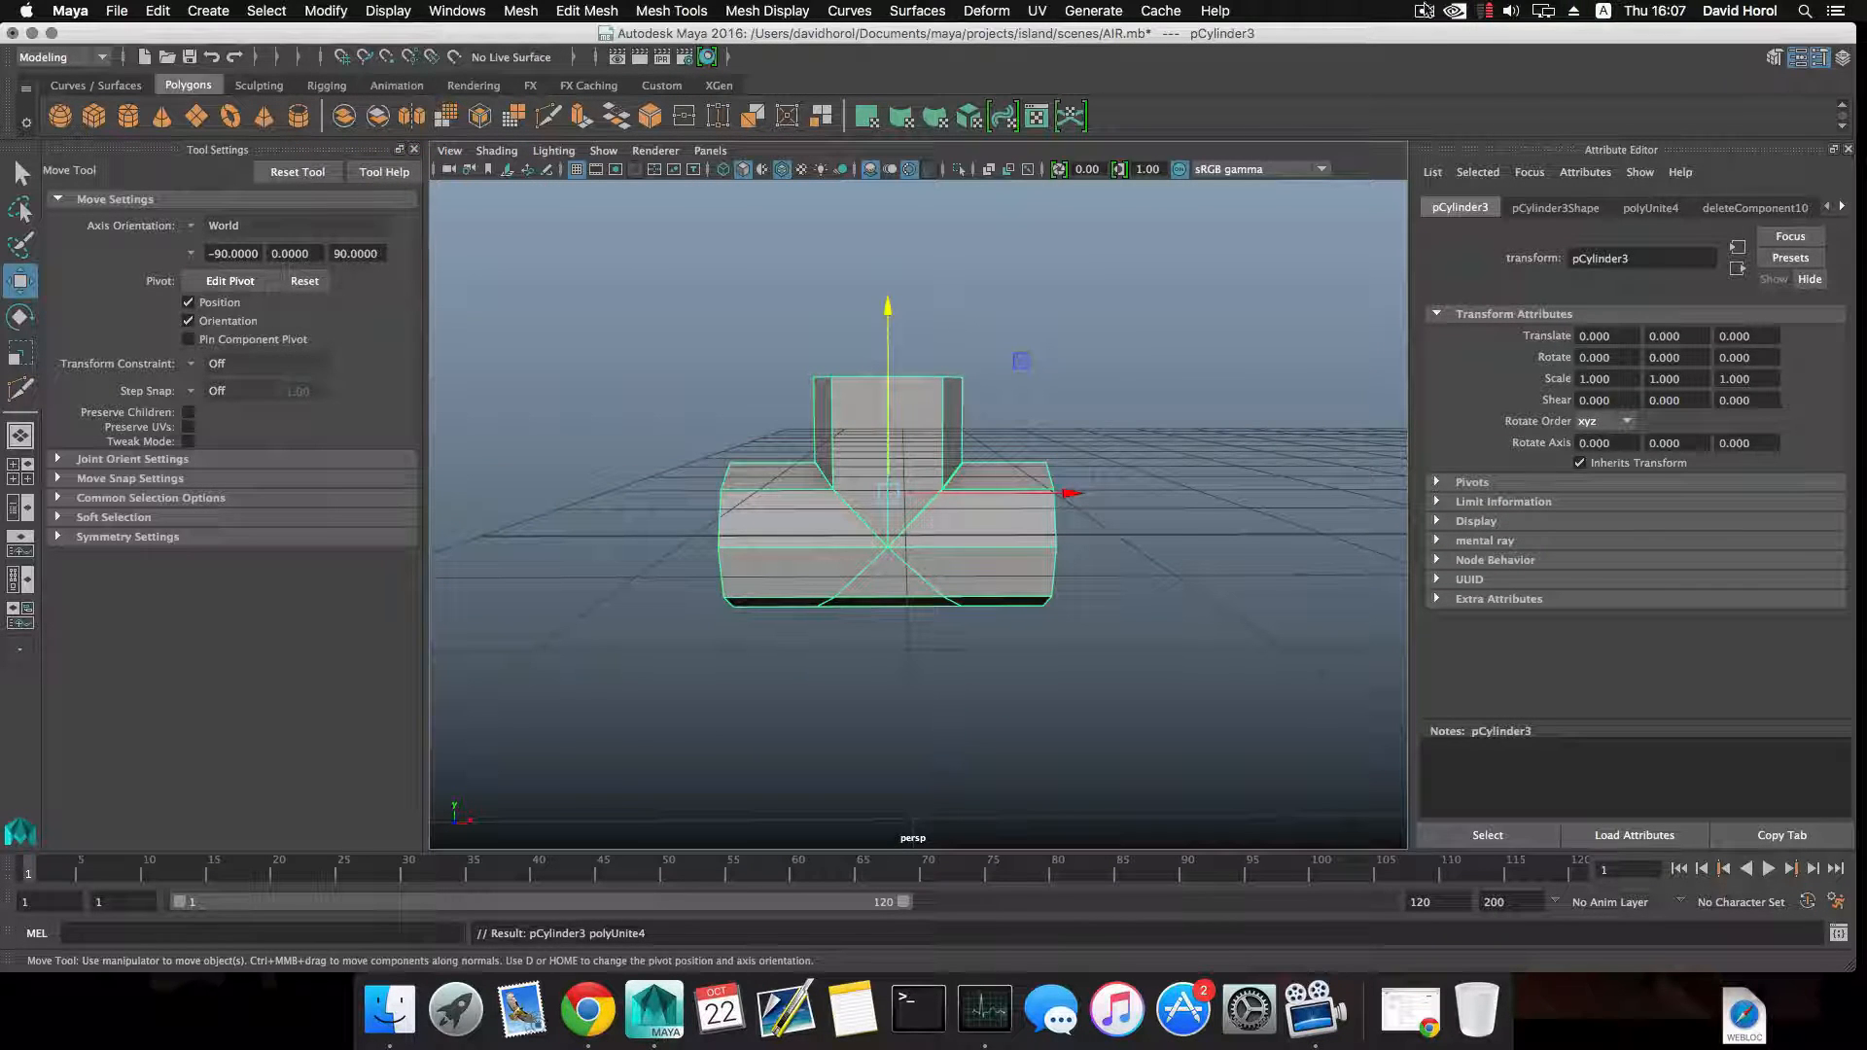
{"action": "left_click", "coordinate": [1424, 9]}
{"action": "left_click", "coordinate": [1434, 73]}
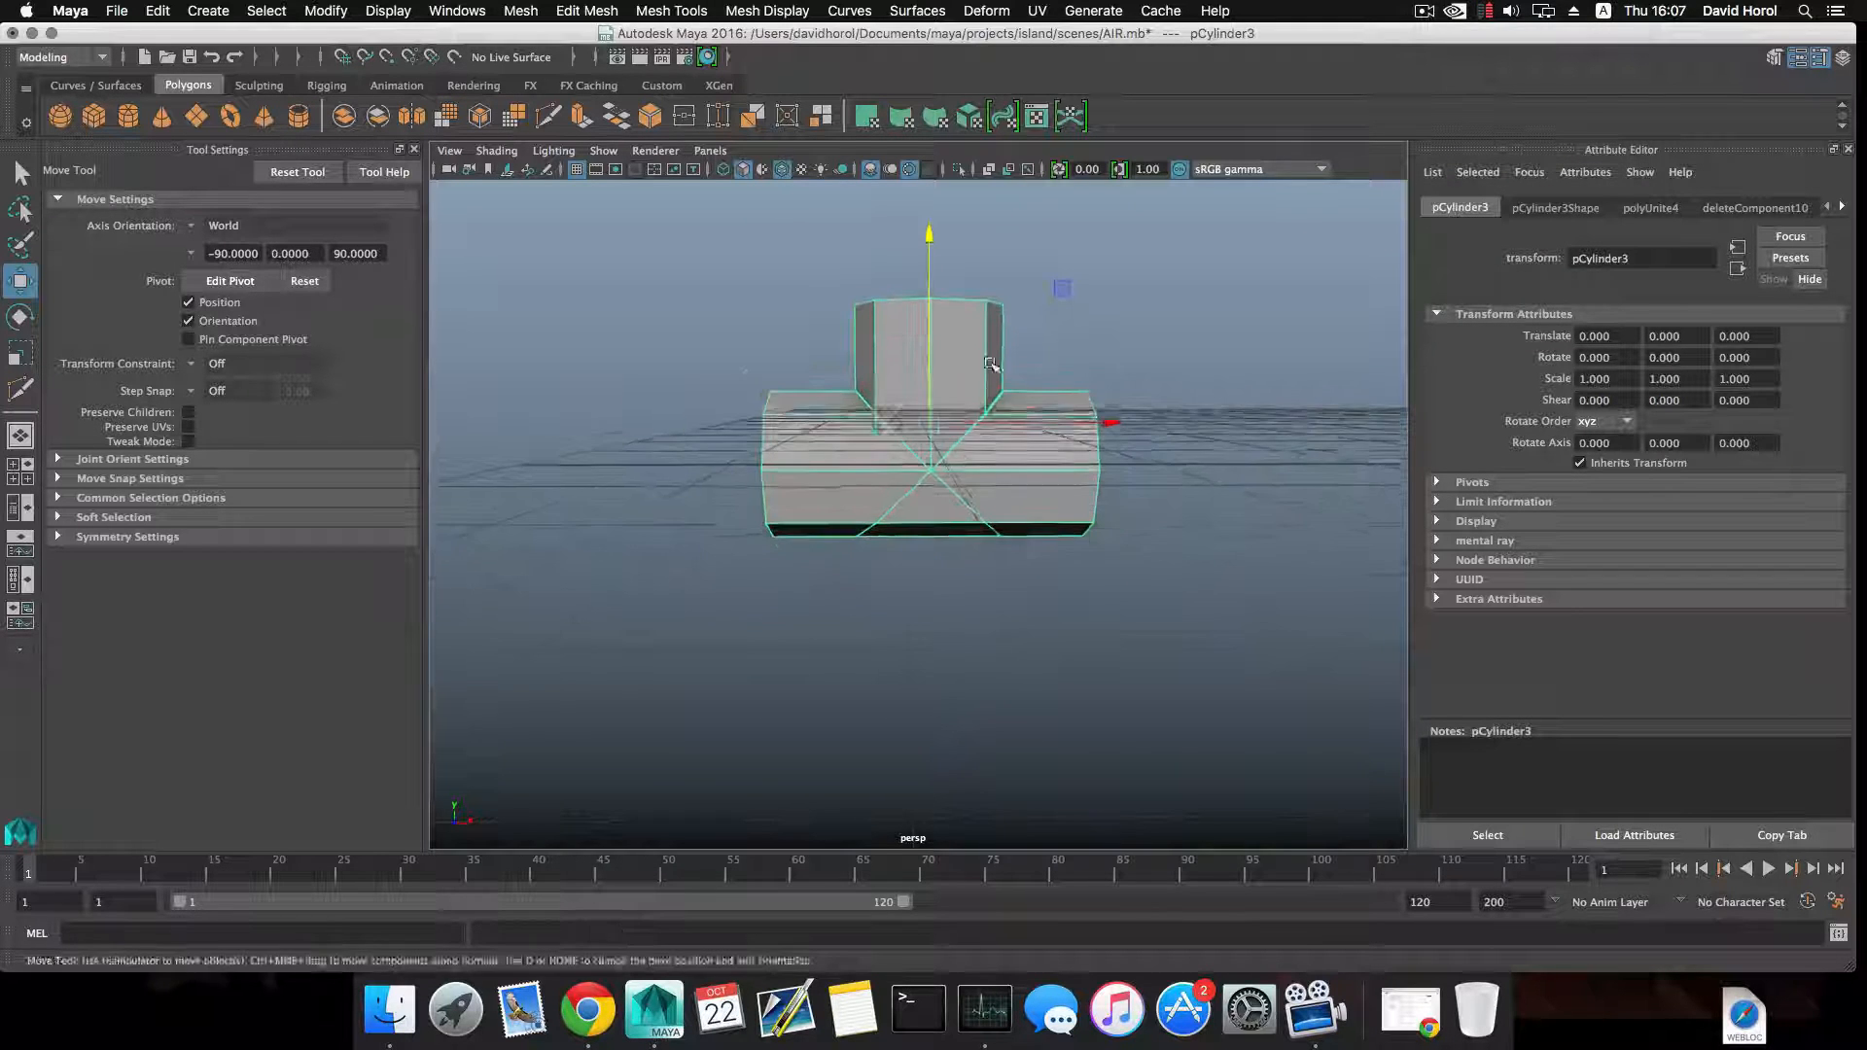
Select the vertices along the junction between the two pipes and merge them with a threshold of 0.05.
{"action": "scroll", "coordinate": [990, 366], "scroll_direction": "up", "scroll_amount": 5}
{"action": "right_click_drag", "start_coordinate": [991, 383], "coordinate": [890, 382]}
{"action": "scroll", "coordinate": [891, 382], "scroll_direction": "down", "scroll_amount": 5}
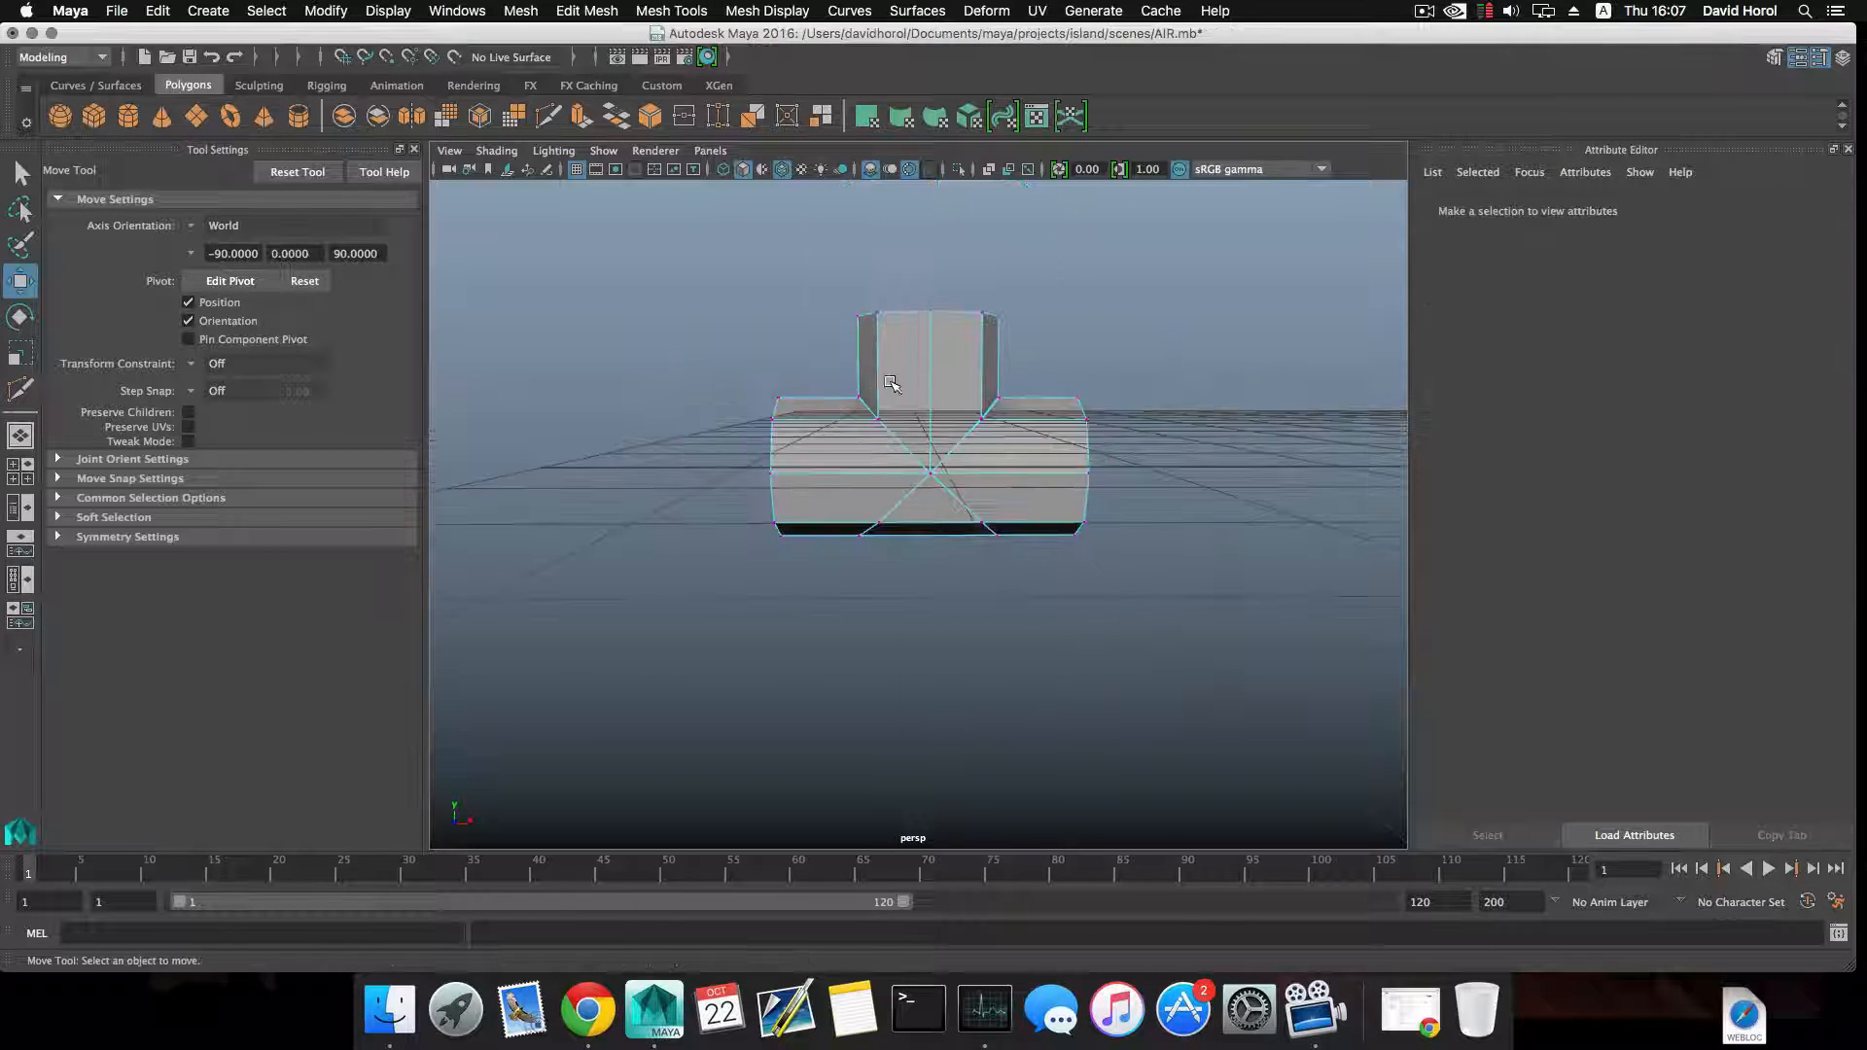
{"action": "middle_click_drag", "start_coordinate": [891, 383], "coordinate": [865, 405], "text": "alt"}
{"action": "left_click_drag", "start_coordinate": [790, 381], "coordinate": [999, 506]}
{"action": "left_click_drag", "start_coordinate": [990, 433], "coordinate": [720, 321], "text": "alt"}
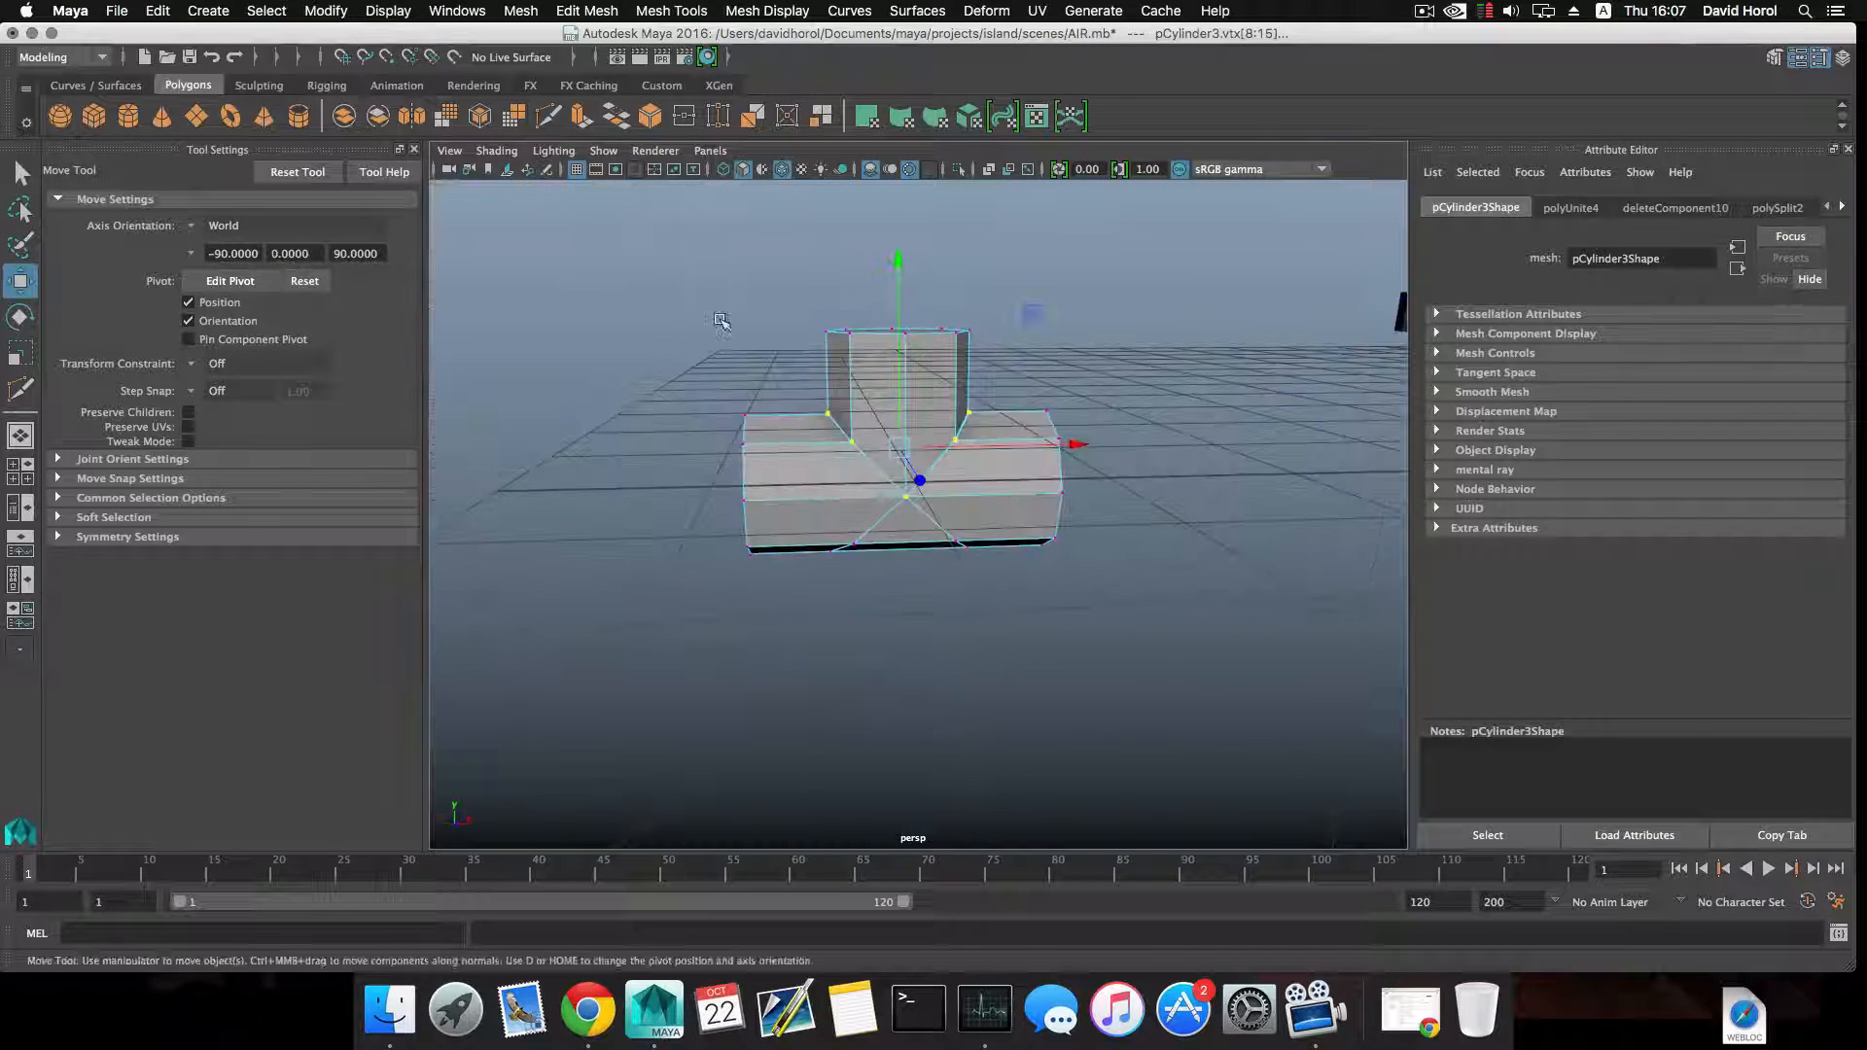
{"action": "left_click", "coordinate": [587, 11]}
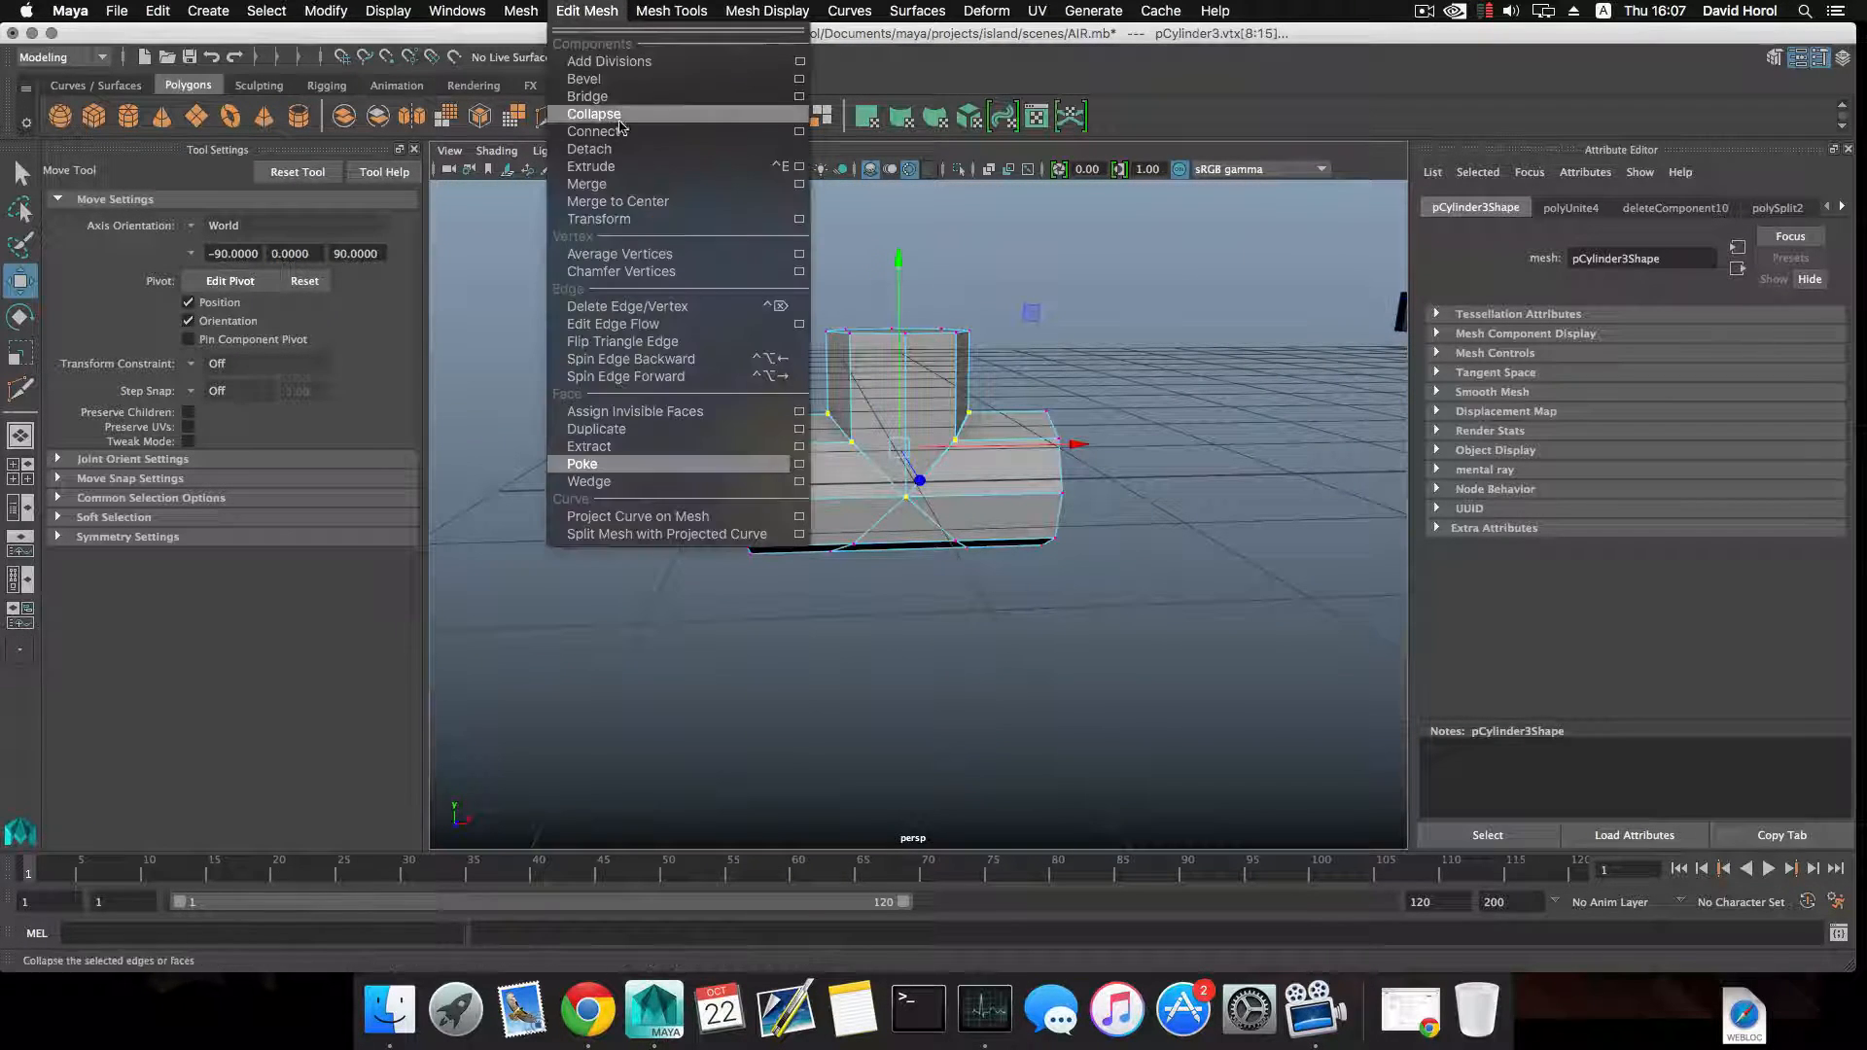
{"action": "left_click", "coordinate": [798, 184]}
{"action": "left_click_drag", "start_coordinate": [422, 179], "coordinate": [392, 171]}
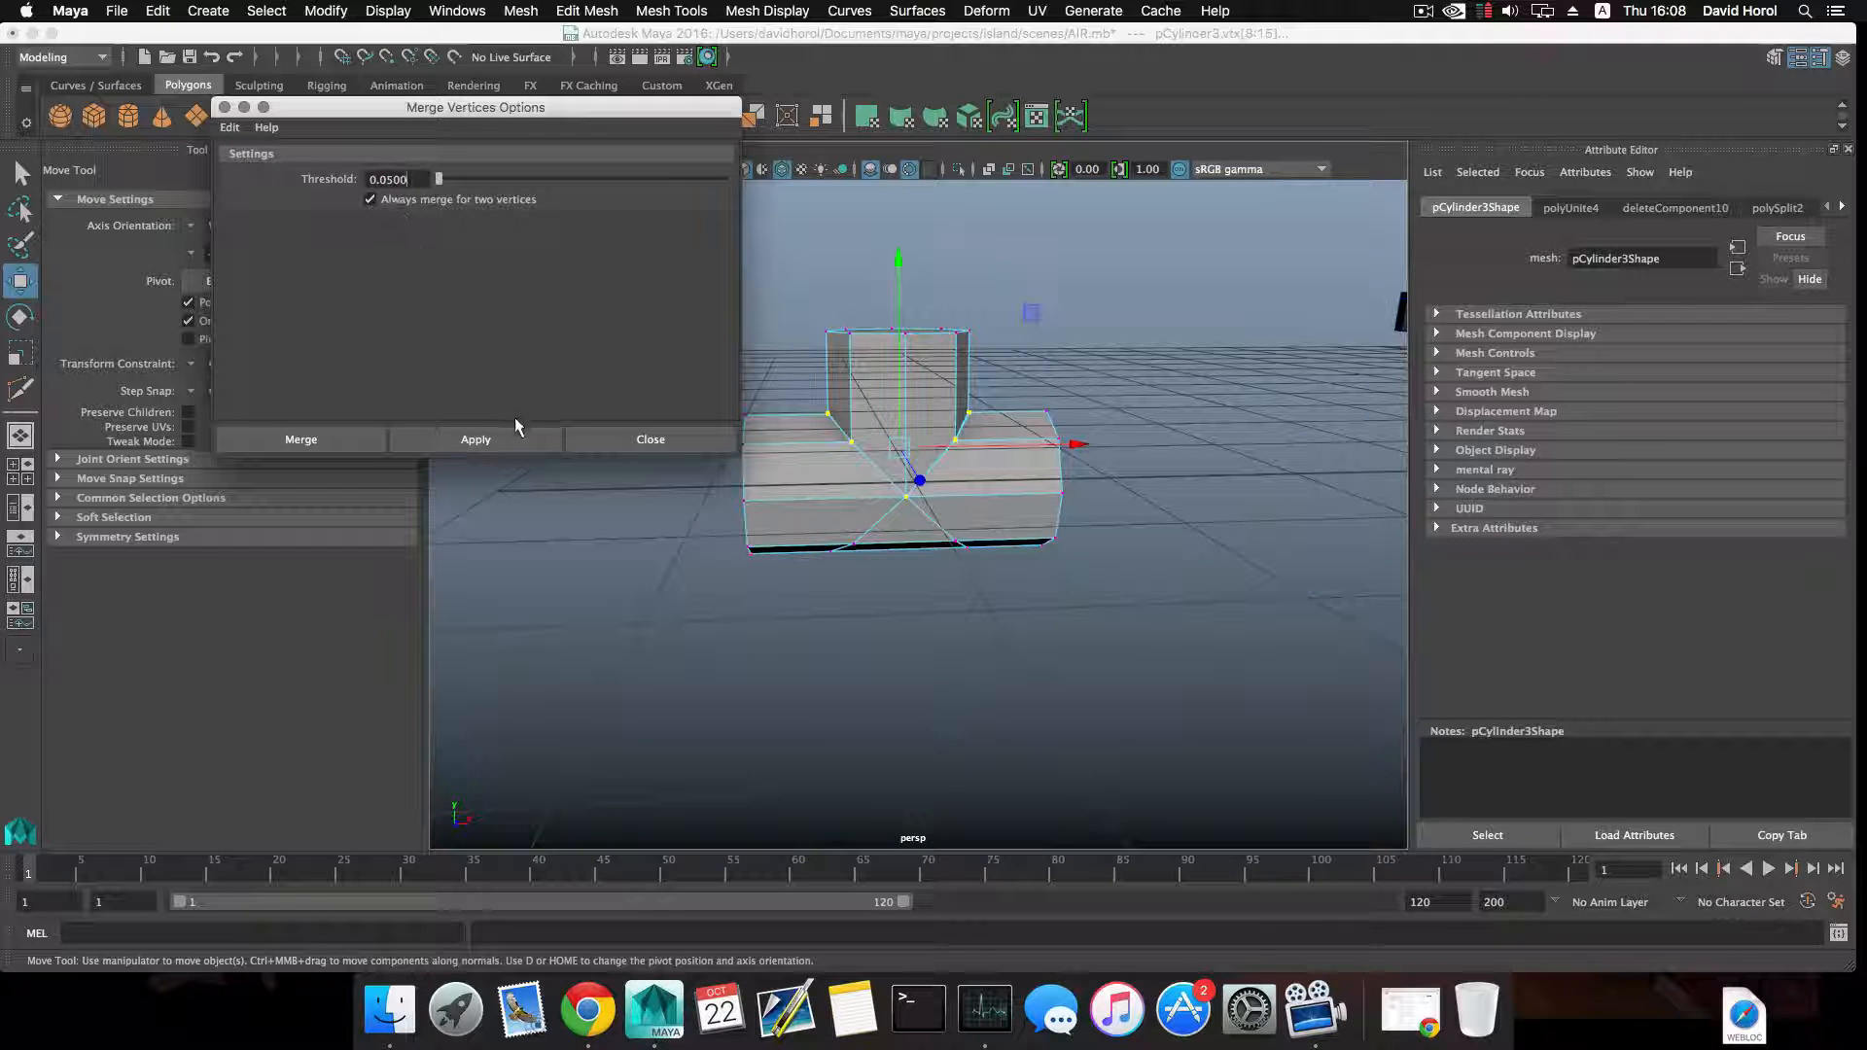
{"action": "left_click", "coordinate": [476, 439]}
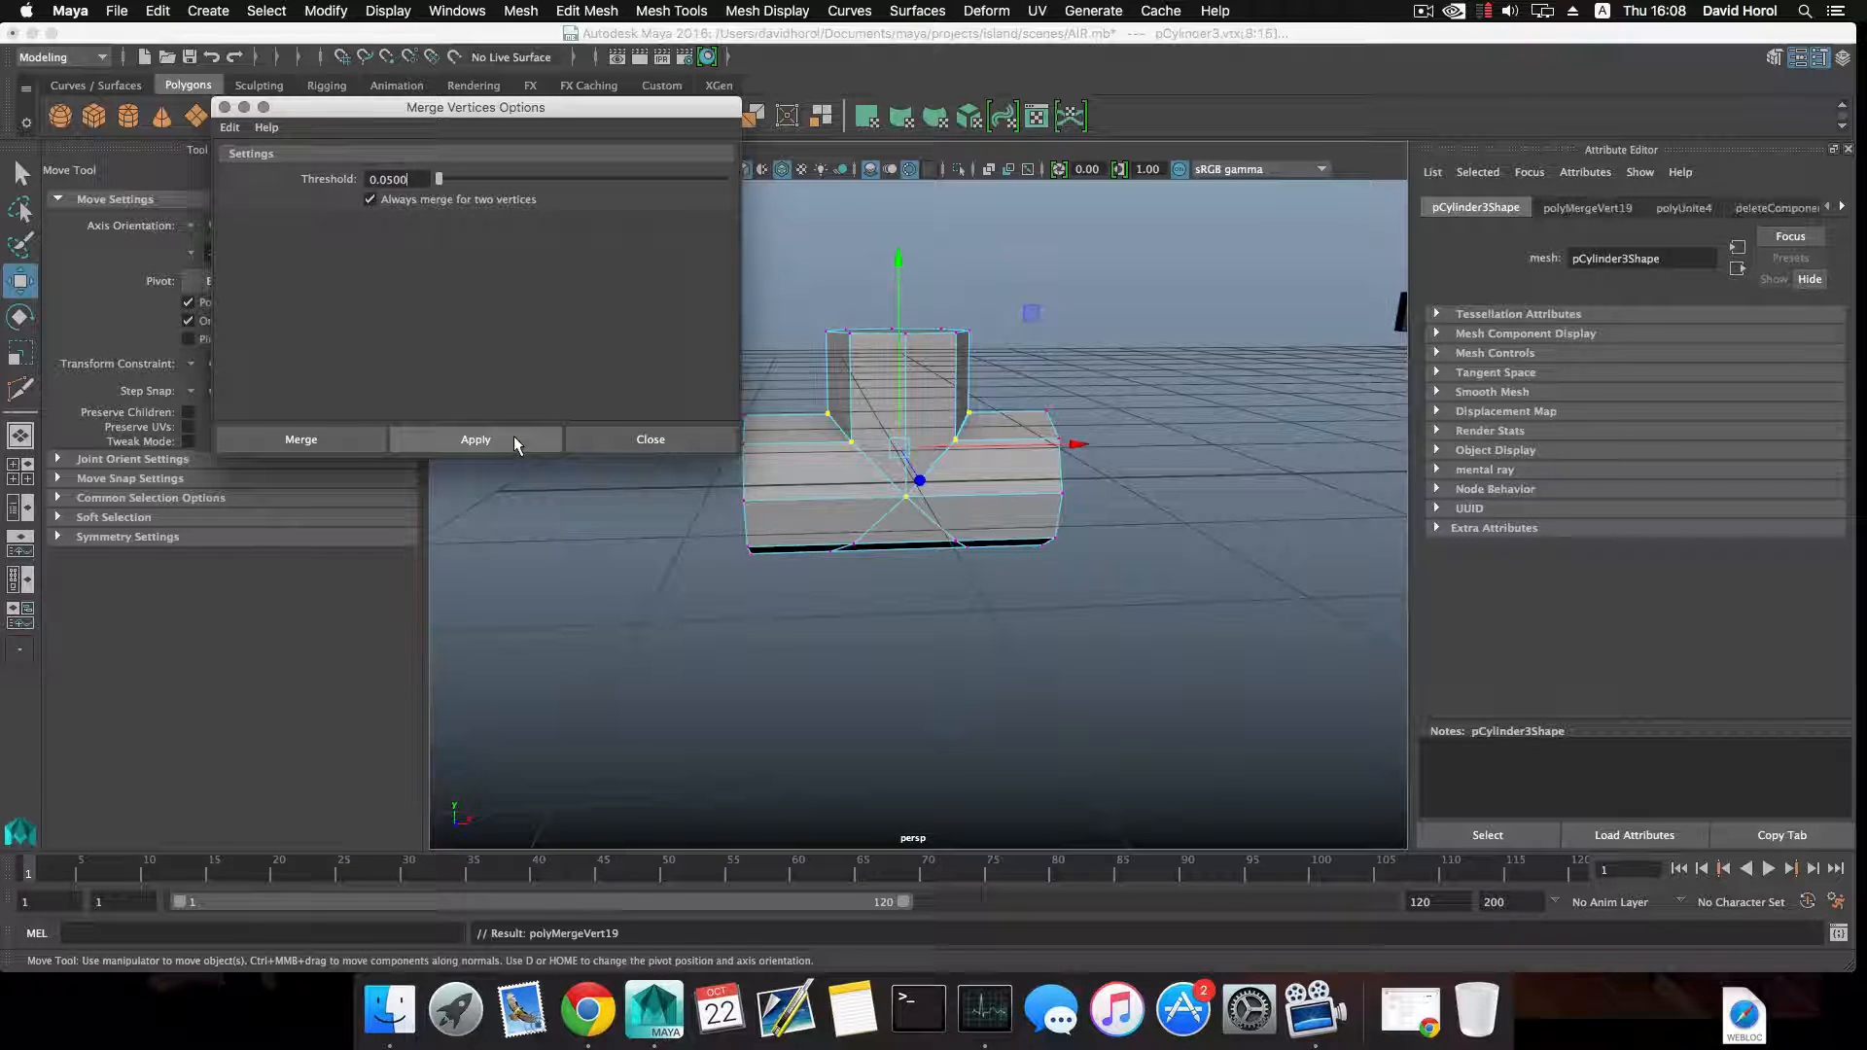
{"action": "scroll", "coordinate": [833, 536], "scroll_direction": "up", "scroll_amount": 5}
{"action": "middle_click_drag", "start_coordinate": [833, 535], "coordinate": [865, 679], "text": "alt"}
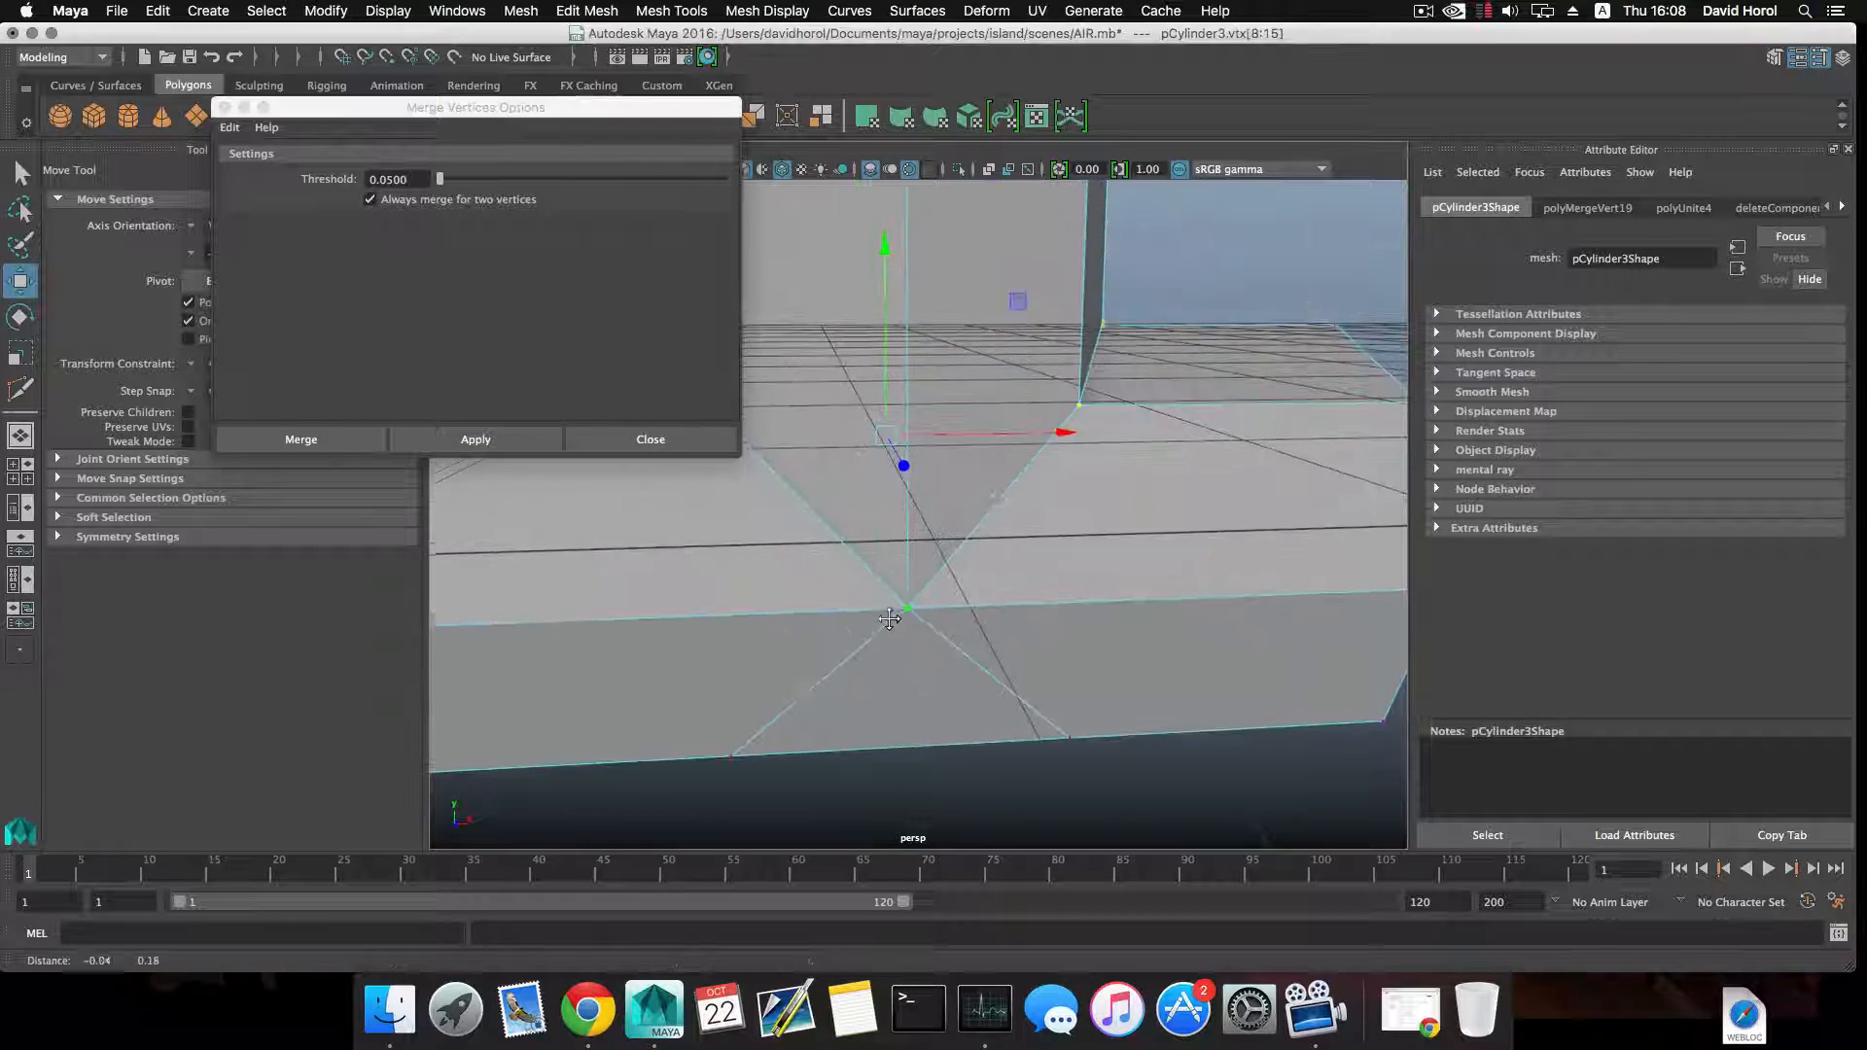
{"action": "left_click", "coordinate": [665, 440]}
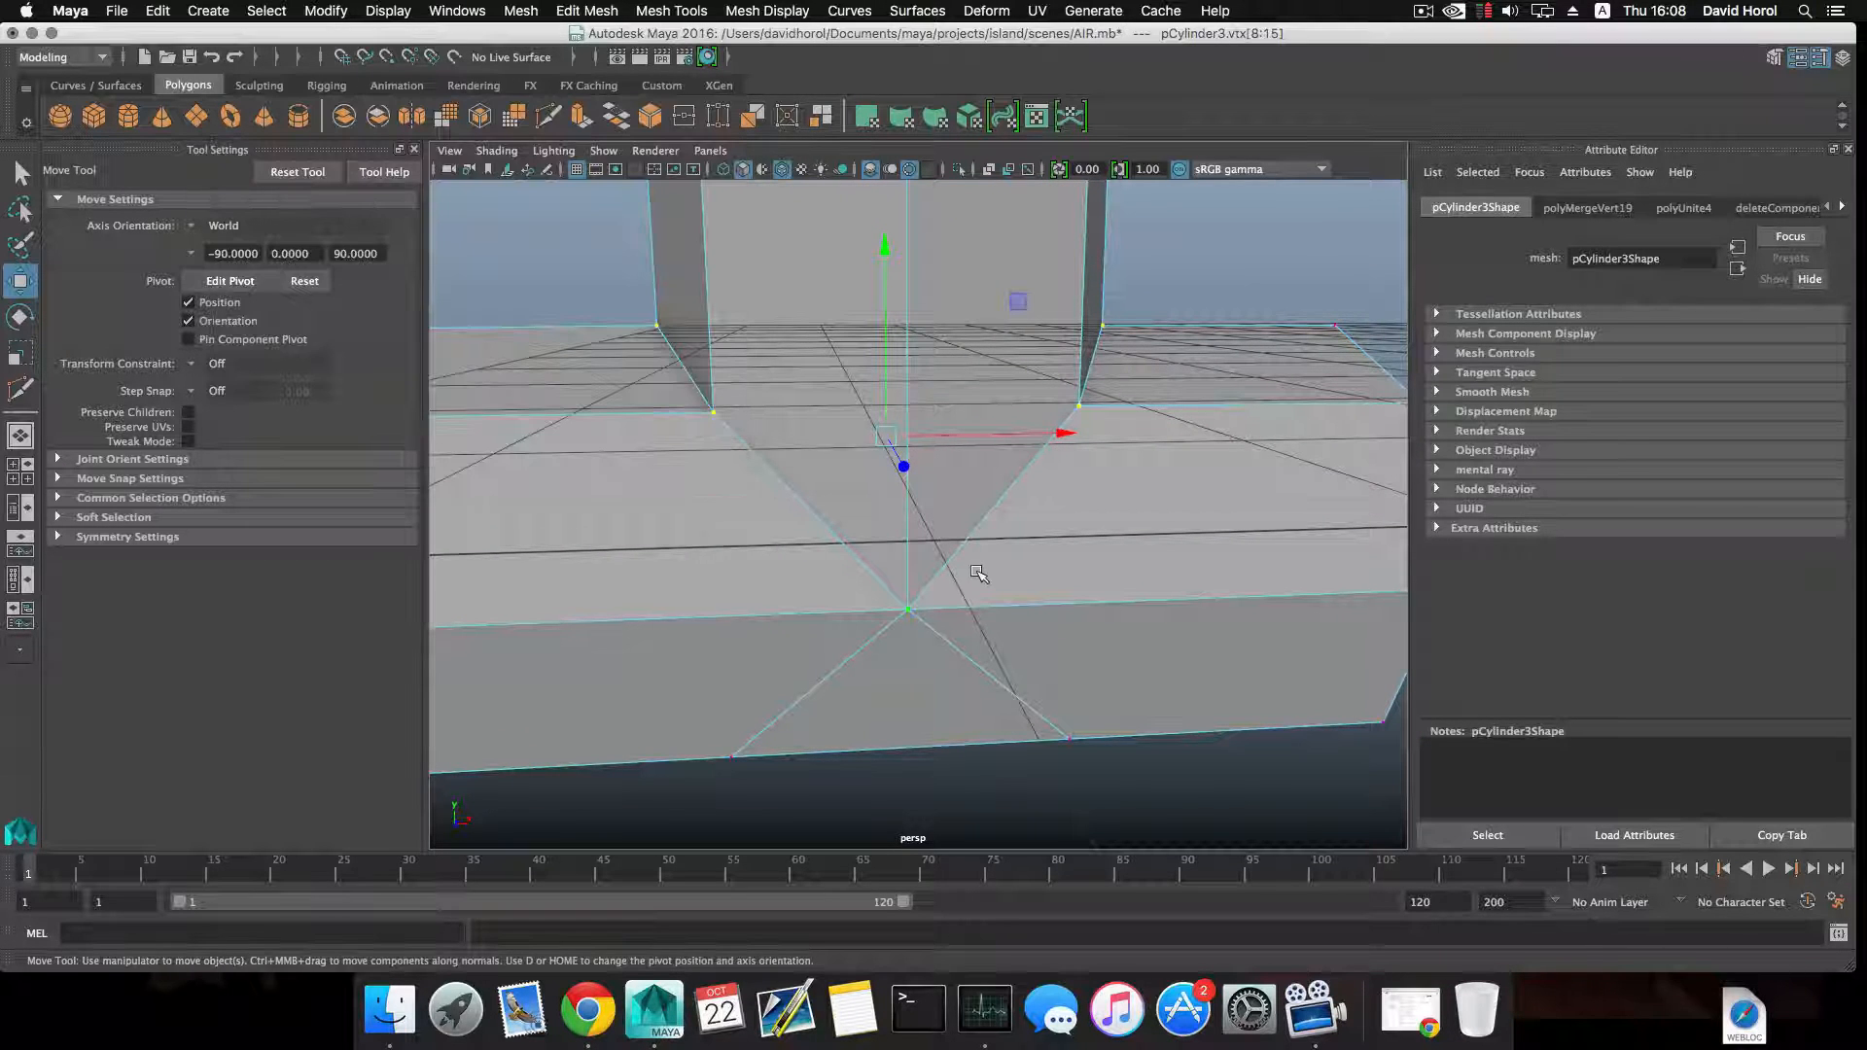
Test the weld by moving one merged seam vertex sideways, and undo the move.
{"action": "left_click", "coordinate": [860, 584]}
{"action": "left_click", "coordinate": [713, 410]}
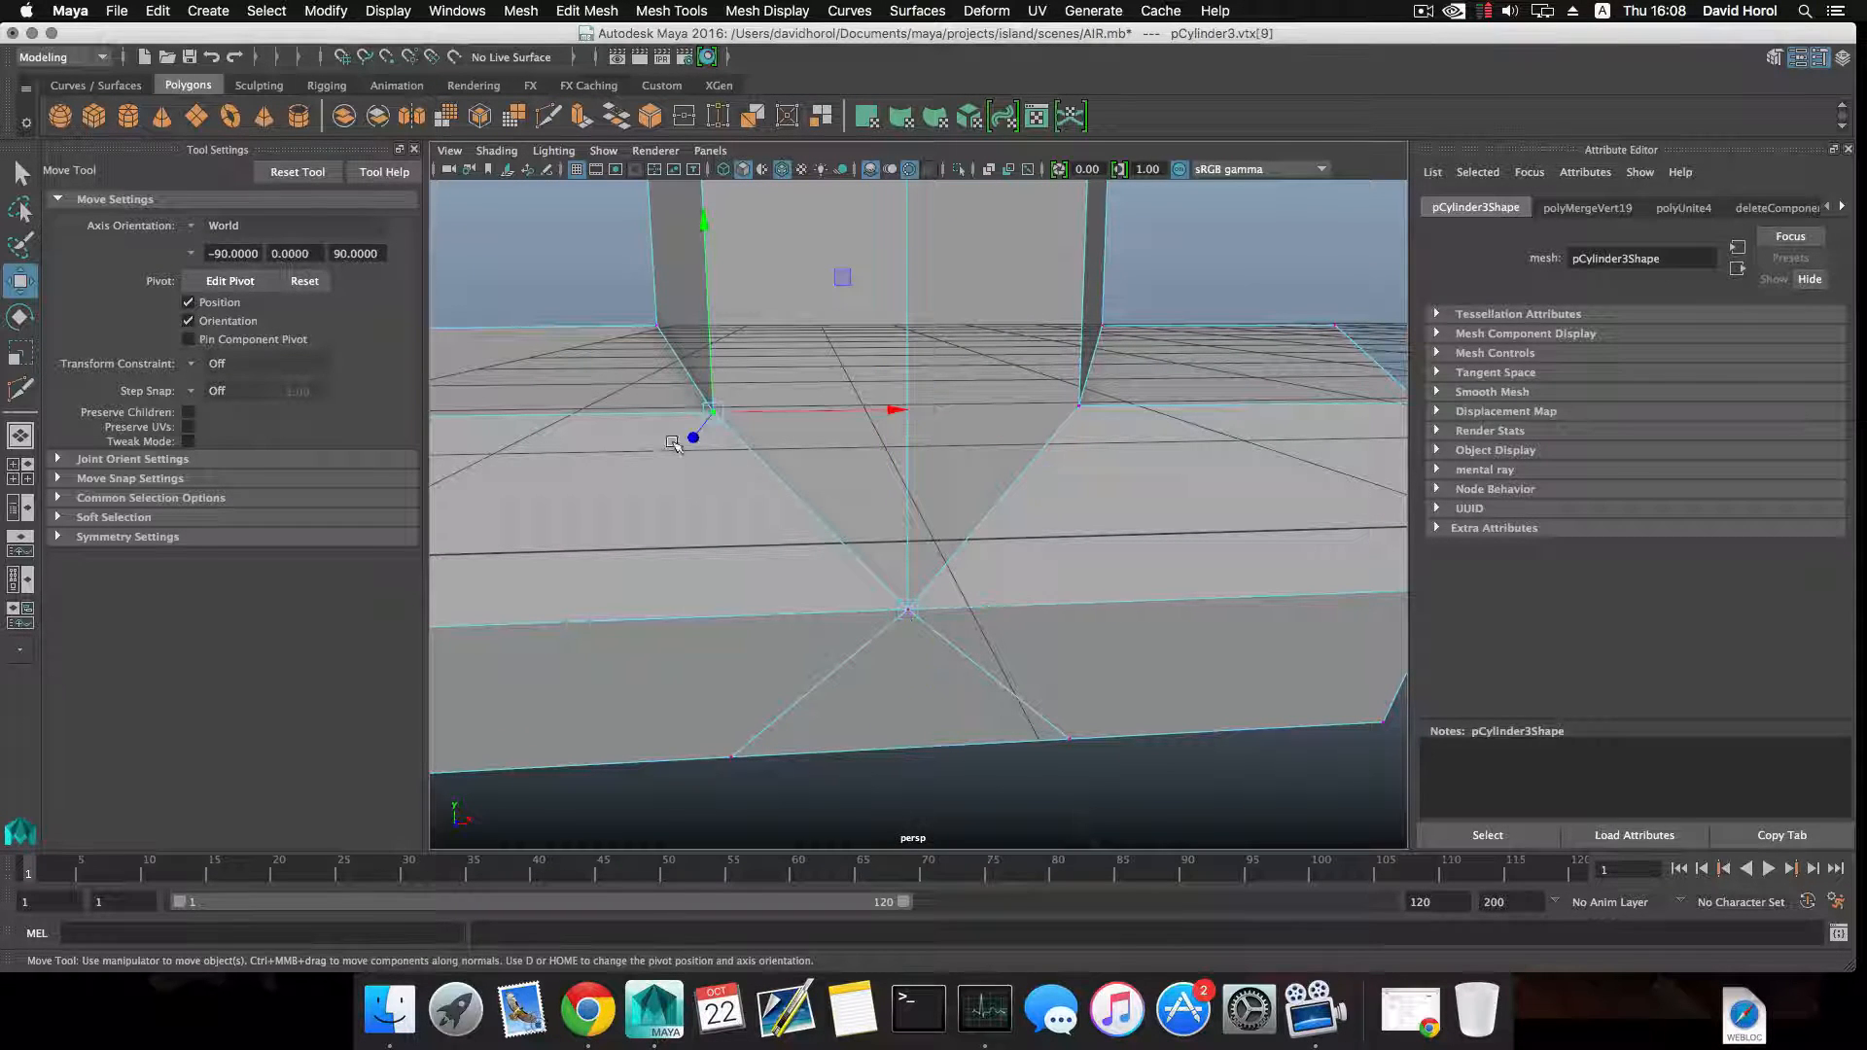
{"action": "mouse_move", "coordinate": [798, 414]}
{"action": "left_mouse_down"}
{"action": "mouse_move", "coordinate": [709, 416]}
{"action": "mouse_move", "coordinate": [784, 420]}
{"action": "left_mouse_up"}
{"action": "key", "text": "super+z"}
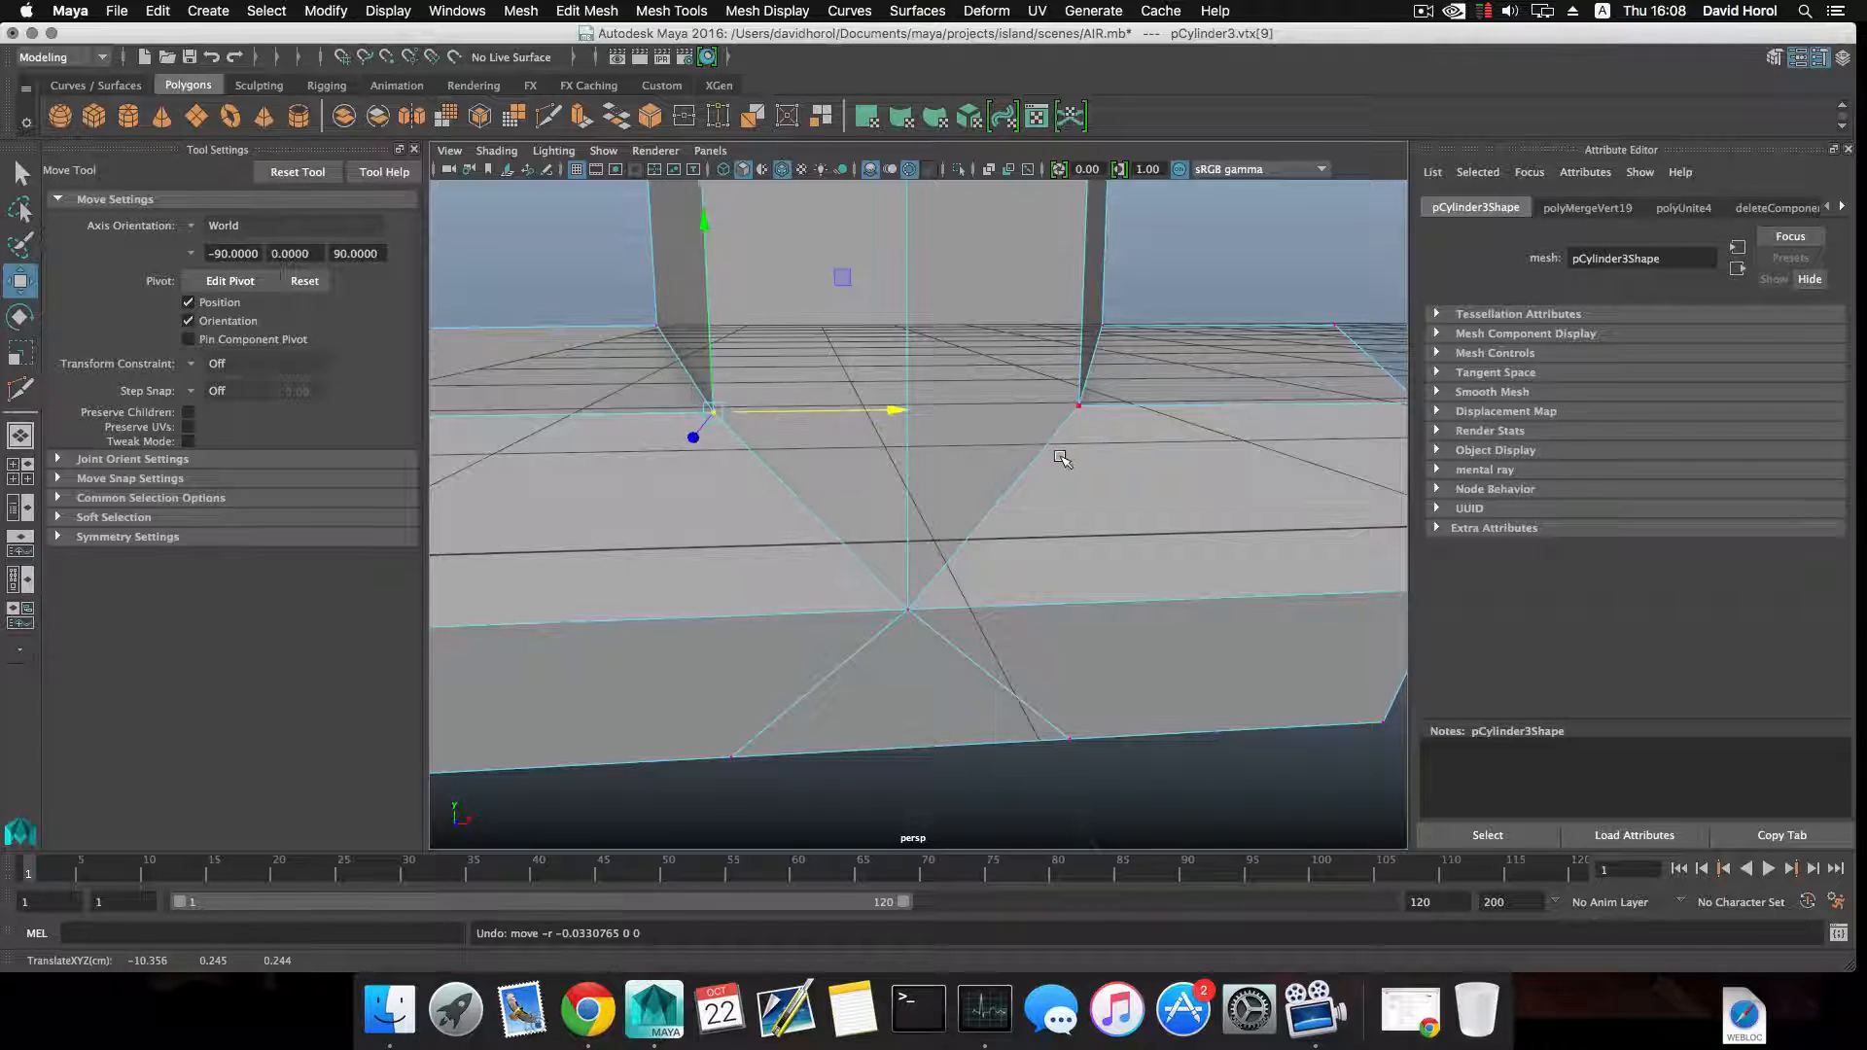
Switch to edge selection, select the diagonal edges crossing below the junction, and clear the selection.
{"action": "left_click_drag", "start_coordinate": [1060, 458], "coordinate": [986, 495], "text": "alt"}
{"action": "key", "text": "1"}
{"action": "key", "text": "F8"}
{"action": "right_click", "coordinate": [985, 495]}
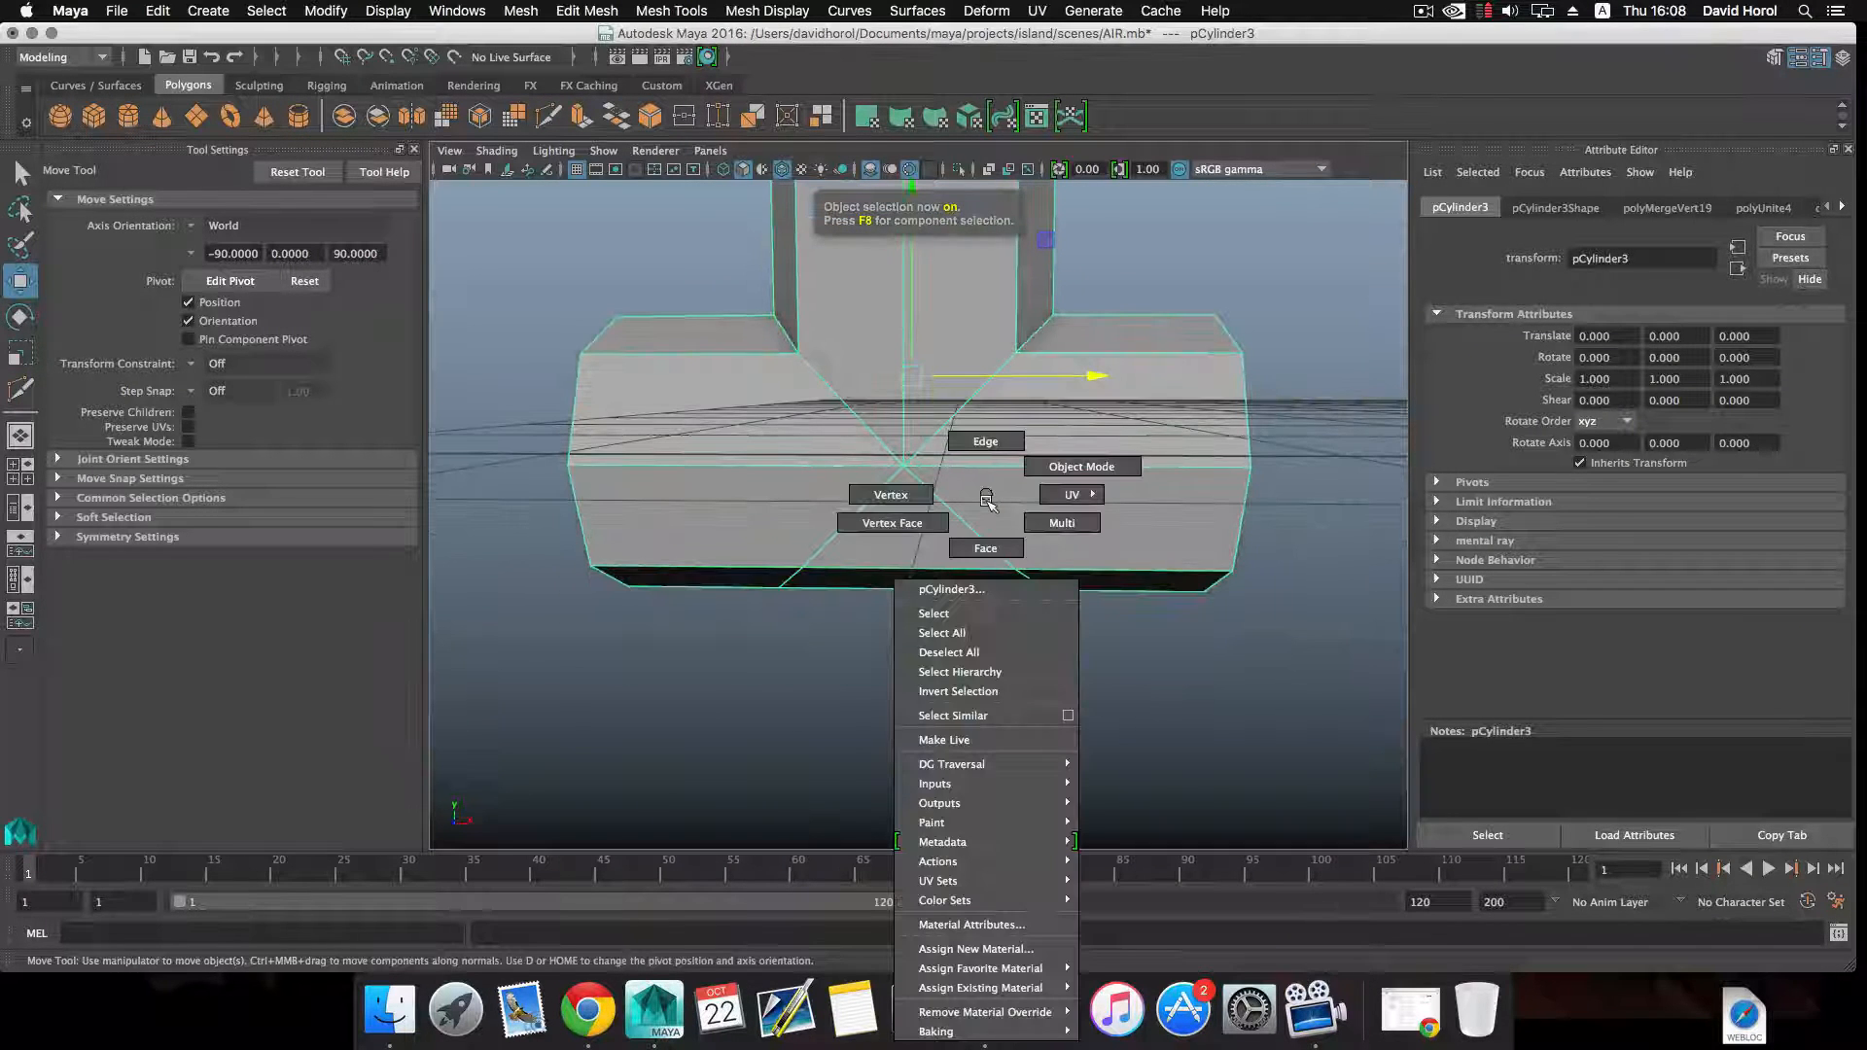
{"action": "left_click", "coordinate": [985, 441]}
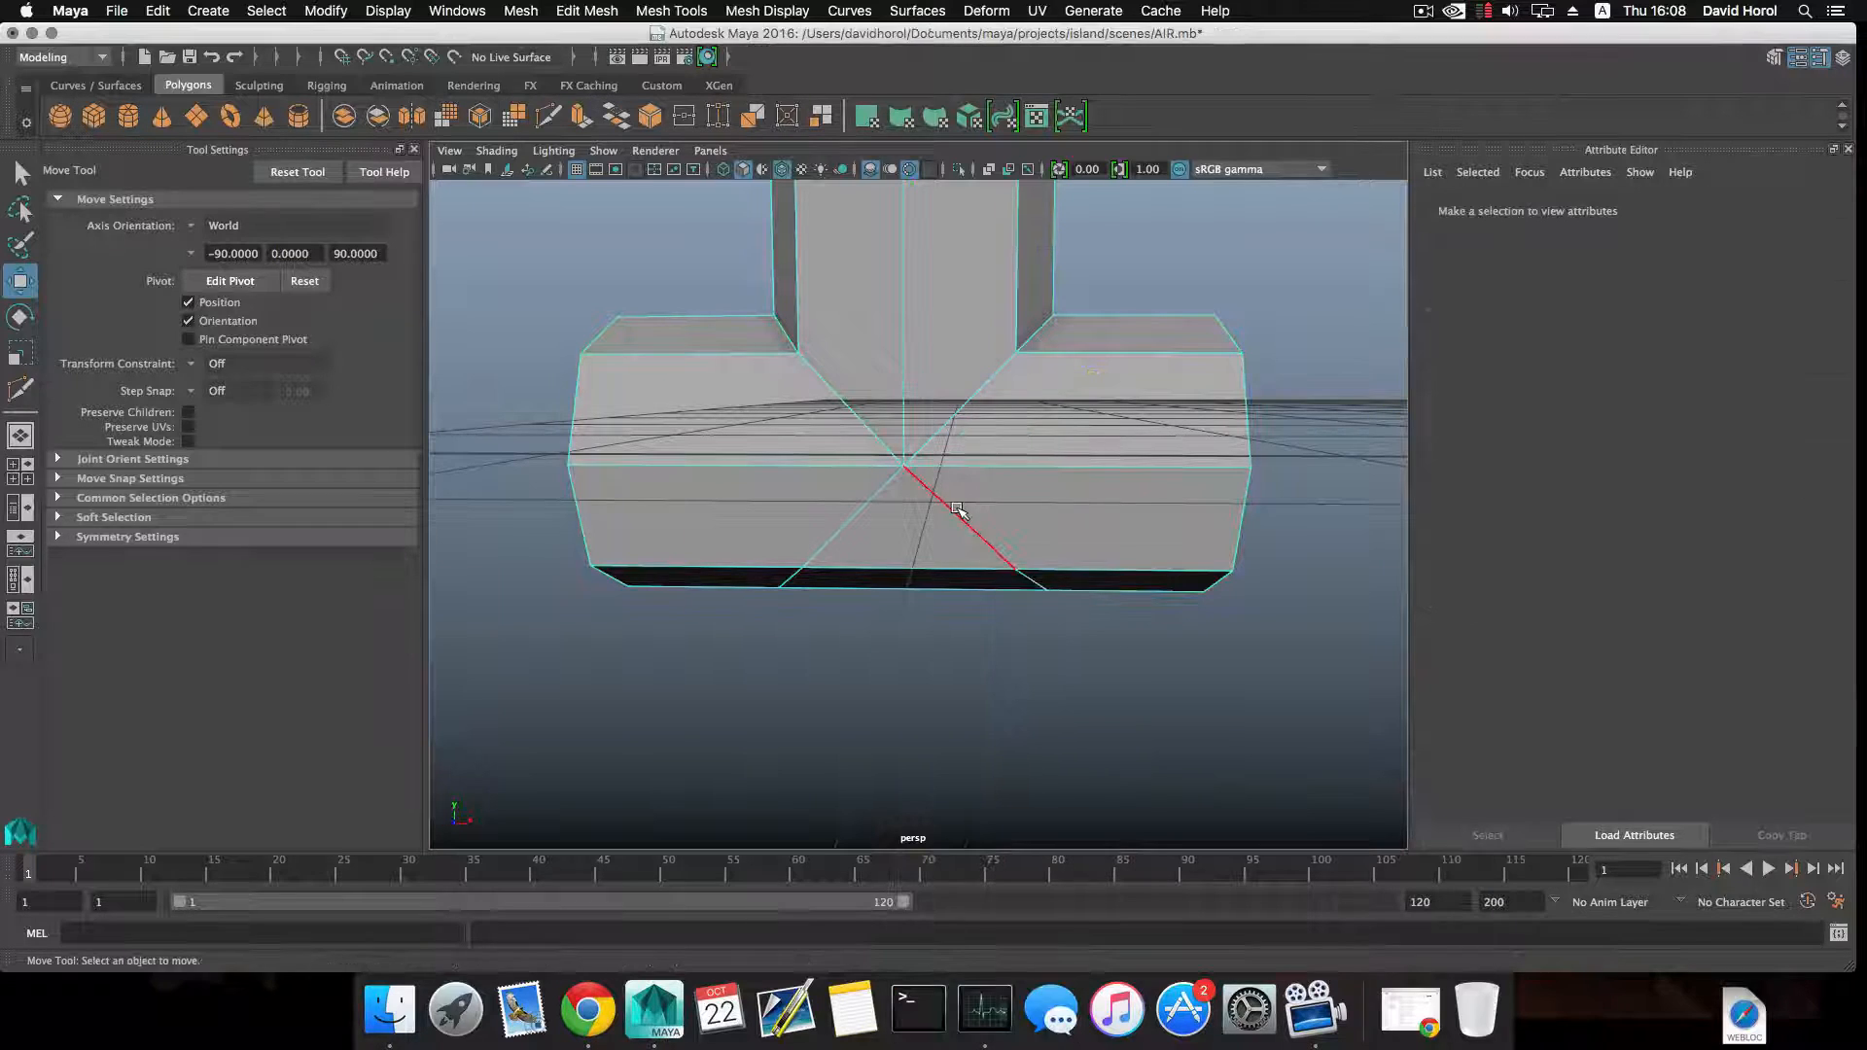
{"action": "double_click", "coordinate": [956, 520]}
{"action": "left_click_drag", "start_coordinate": [956, 520], "coordinate": [862, 515], "text": "alt"}
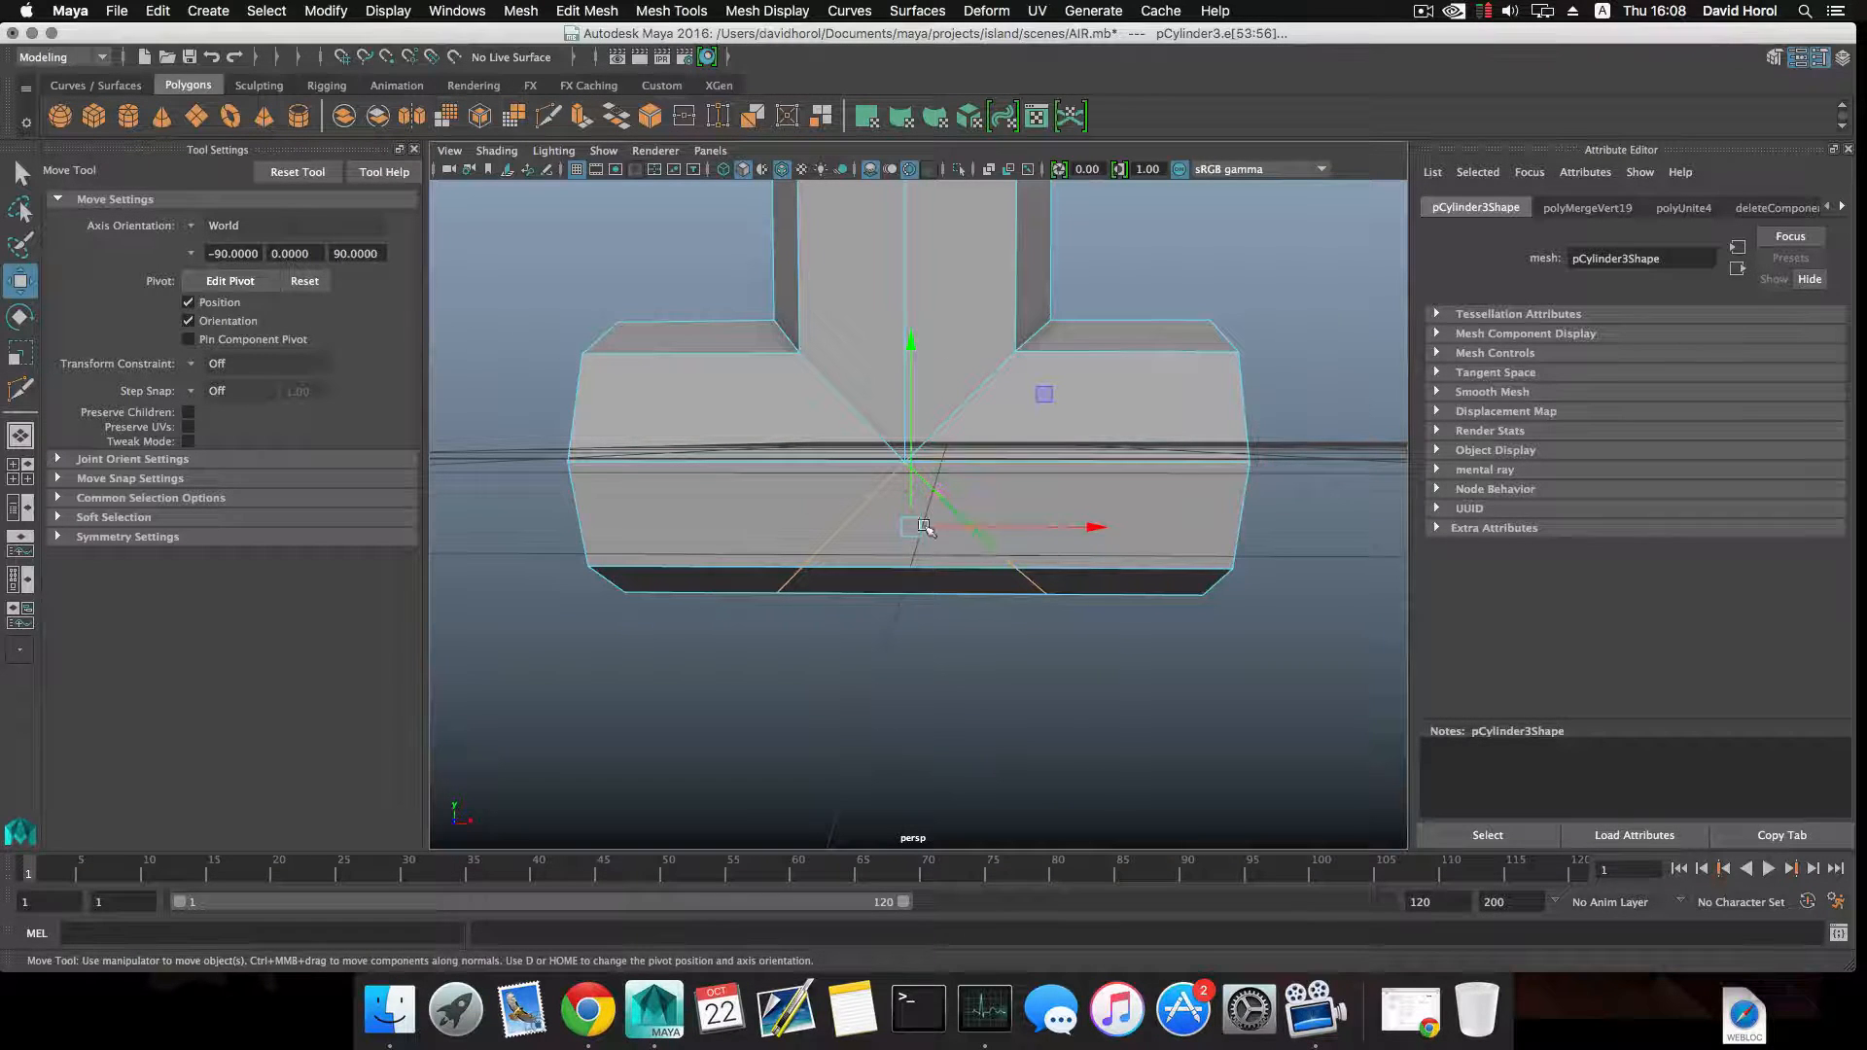
{"action": "left_click", "coordinate": [1016, 747]}
{"action": "middle_click_drag", "start_coordinate": [1013, 555], "coordinate": [1005, 566], "text": "alt"}
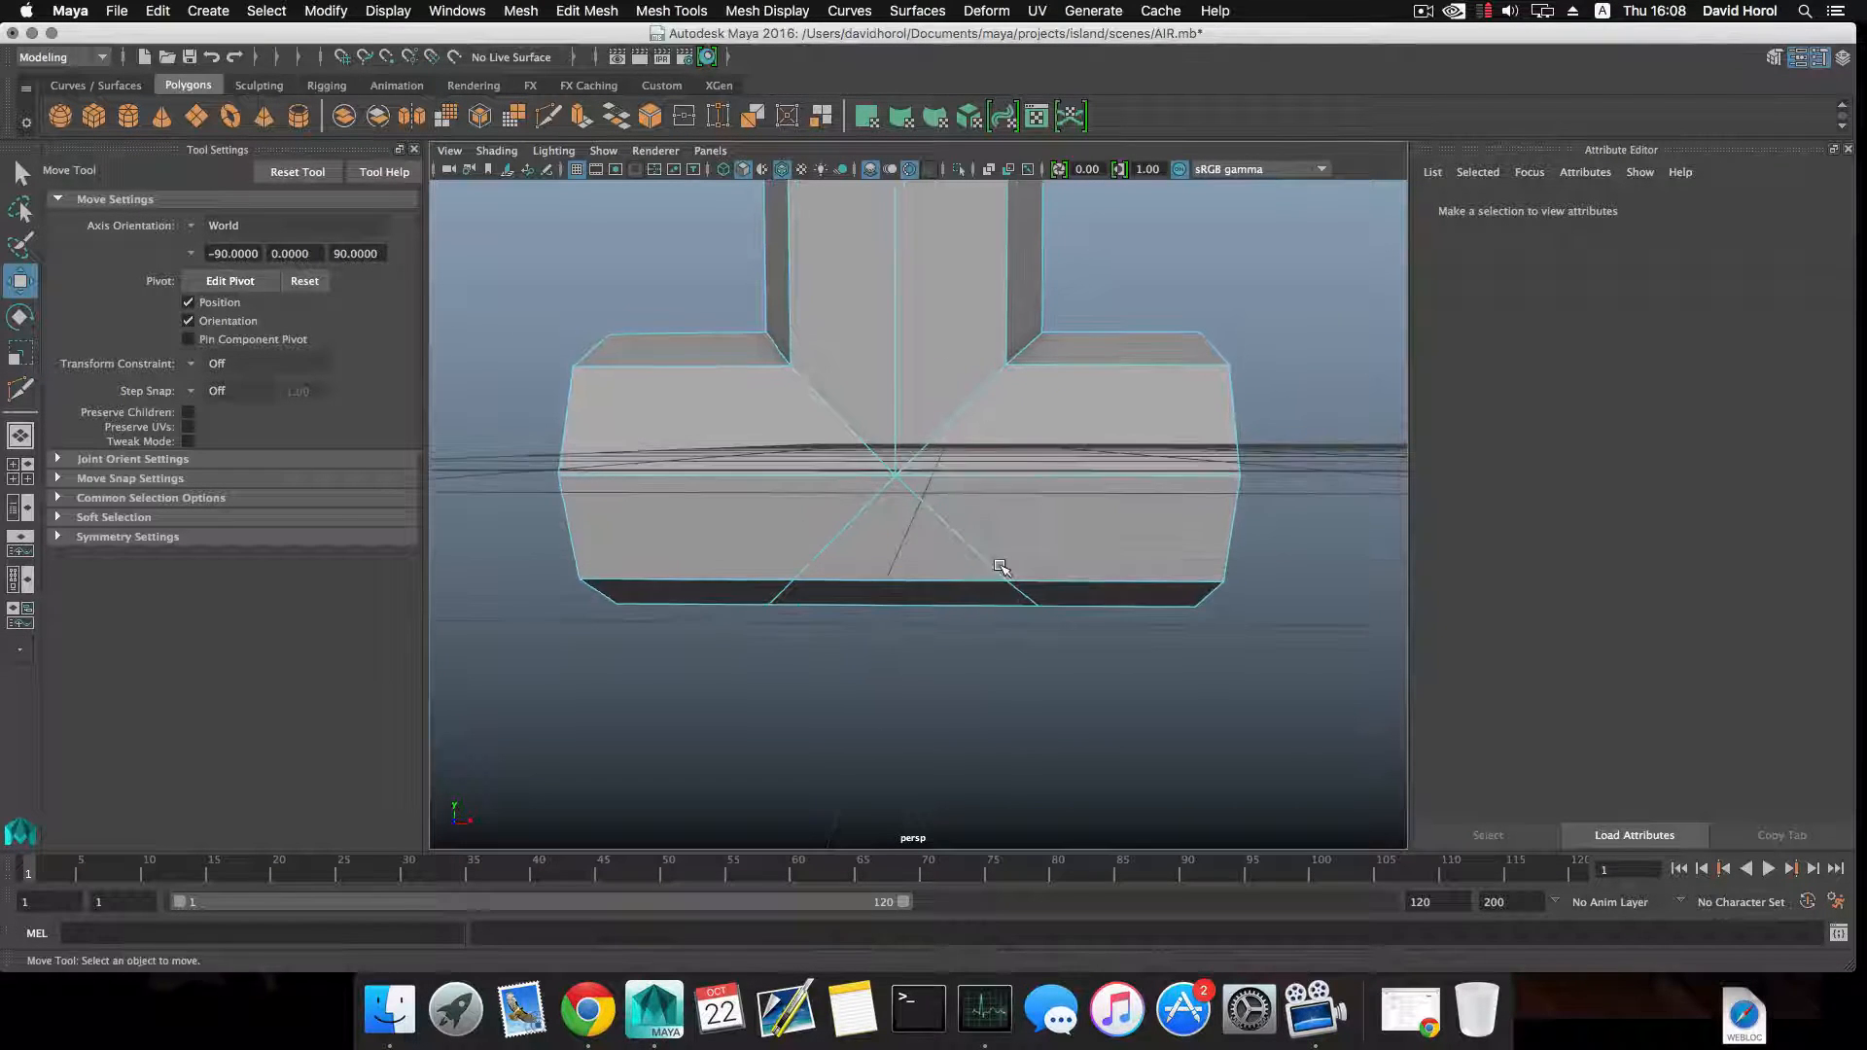
Insert supporting edge loops close beside the diagonal seams of the pipe junction.
{"action": "right_click_drag", "start_coordinate": [1078, 451], "coordinate": [978, 474], "text": "shift"}
{"action": "key", "text": "F8"}
{"action": "left_click", "coordinate": [1075, 452]}
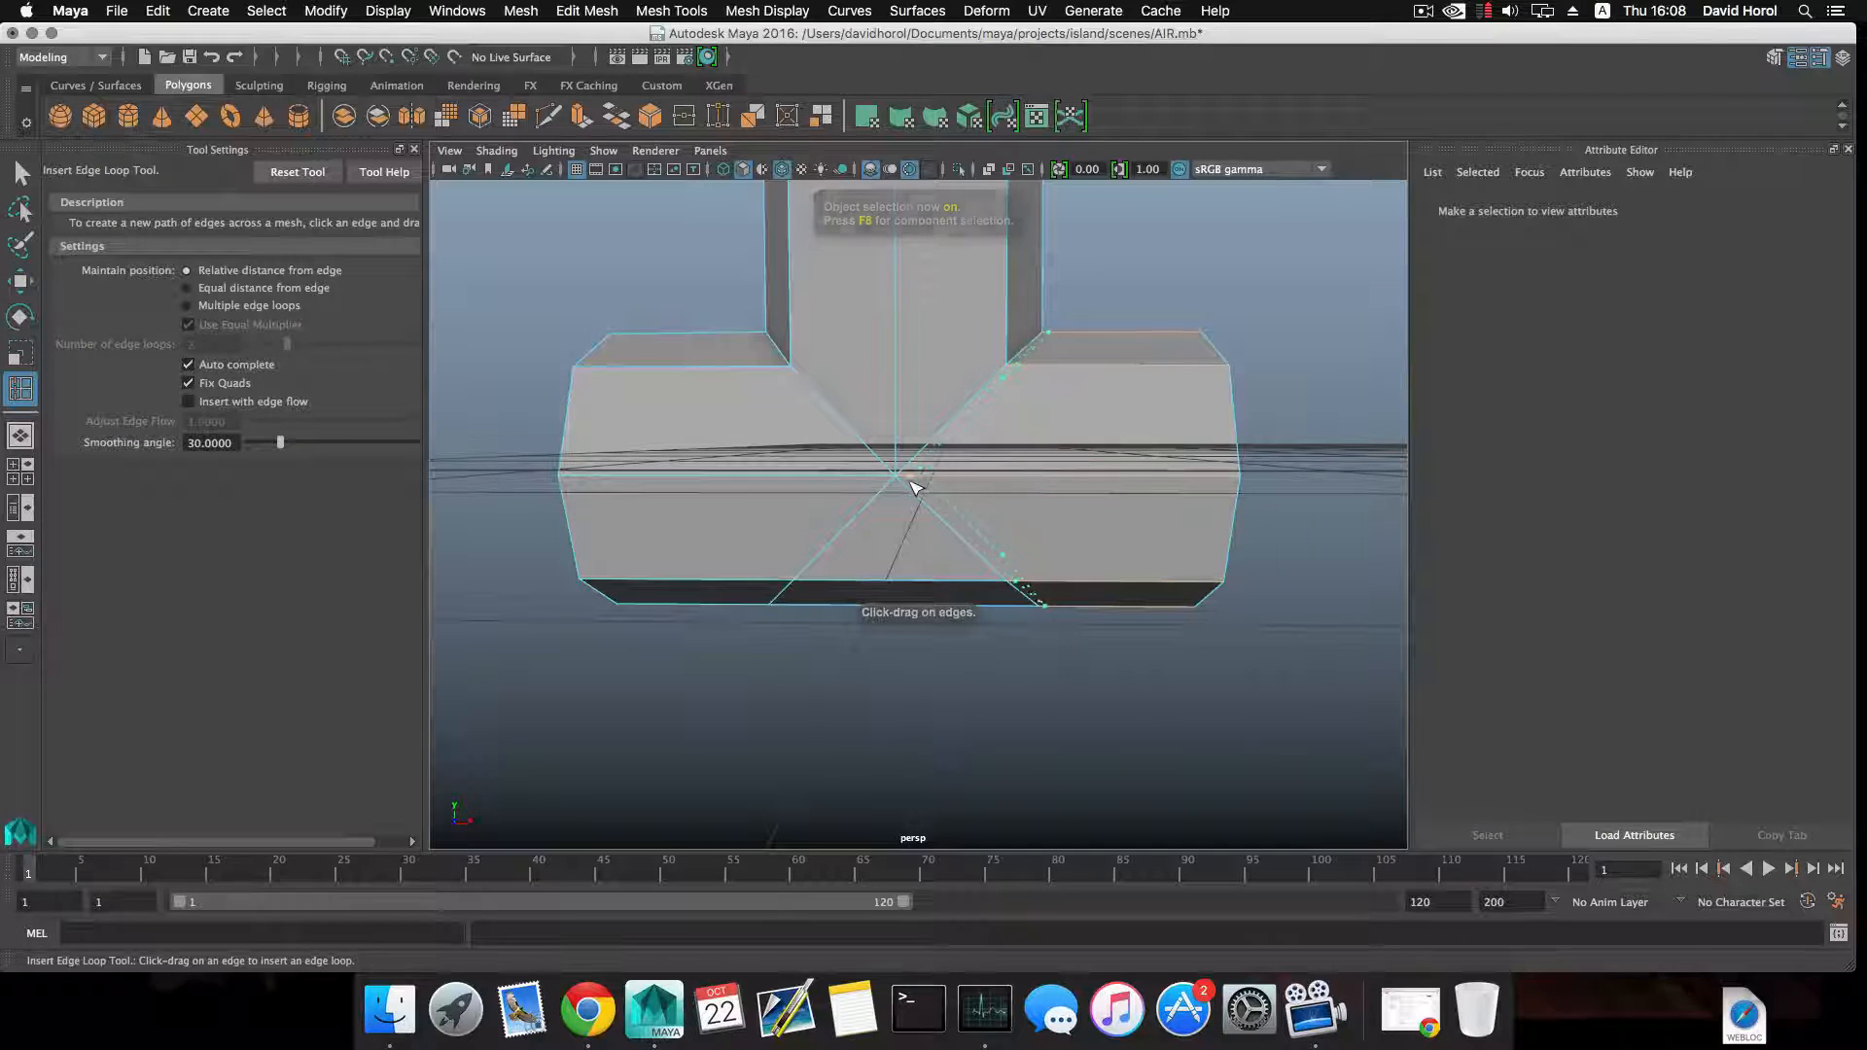
{"action": "left_click", "coordinate": [906, 472]}
{"action": "left_click_drag", "start_coordinate": [898, 429], "coordinate": [917, 564]}
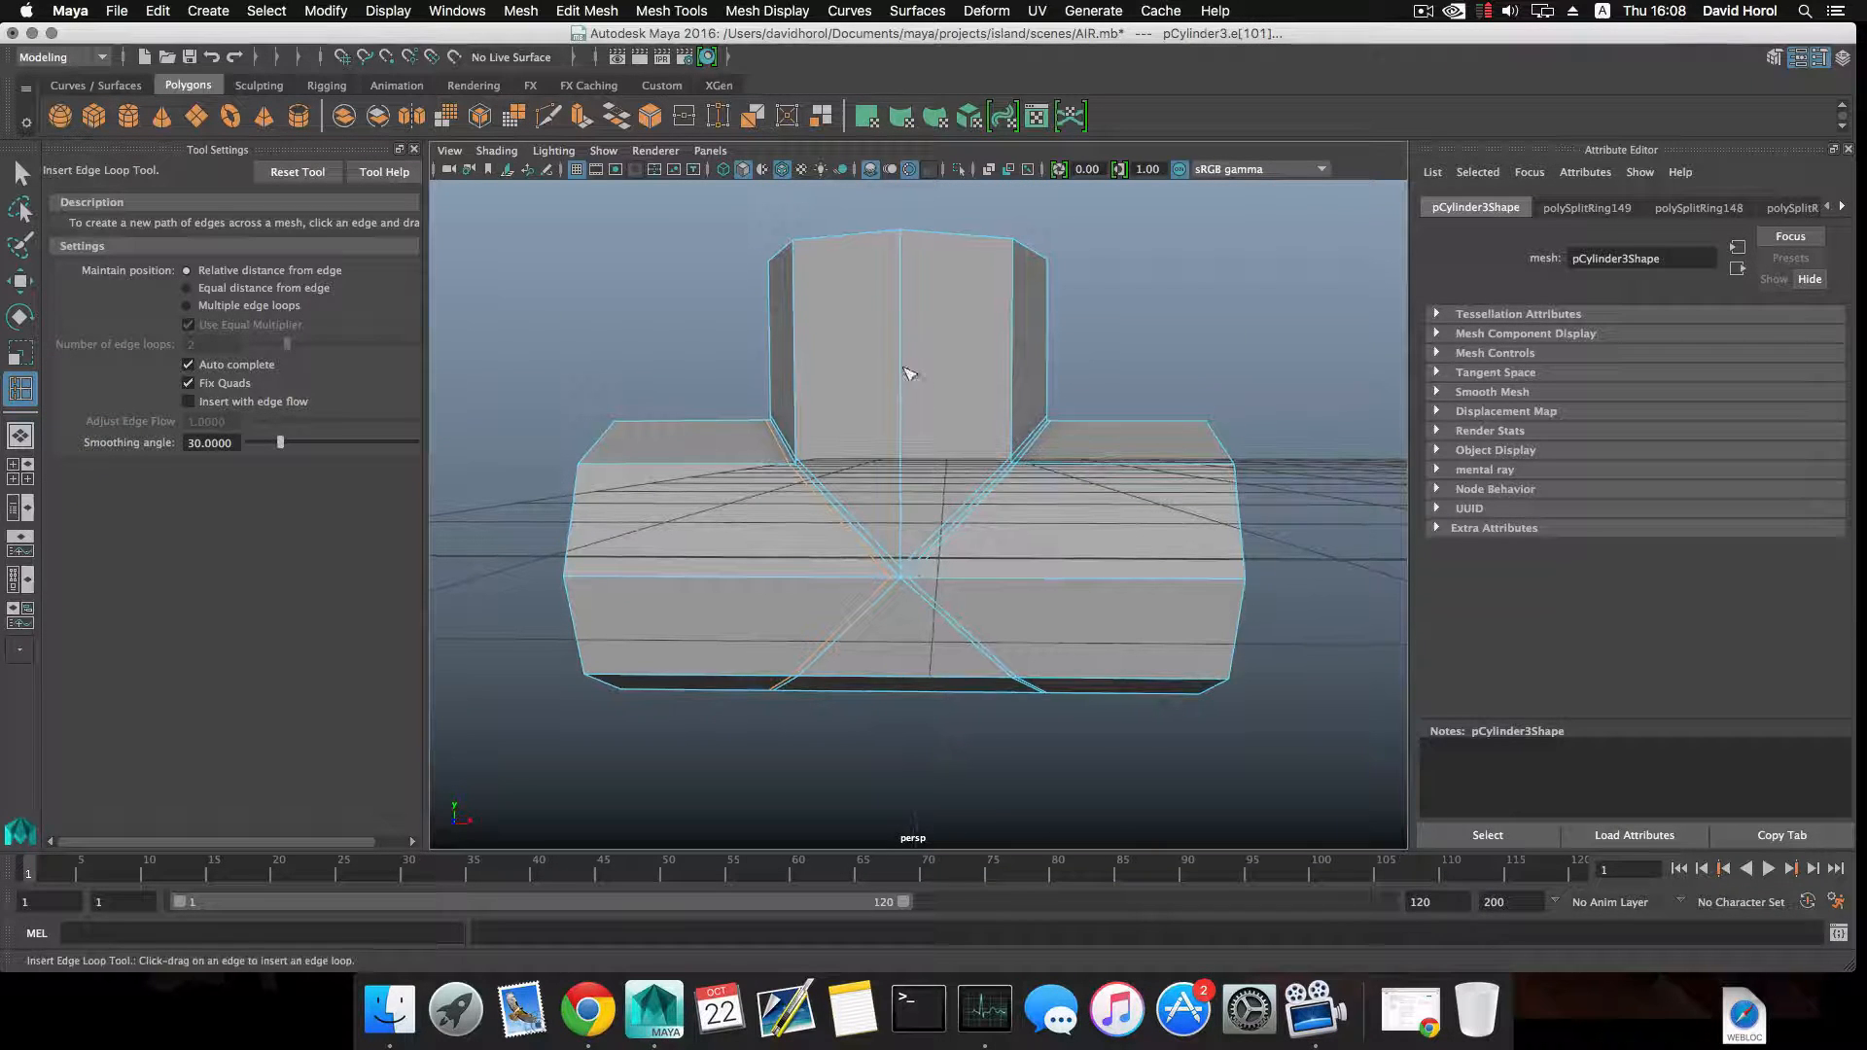
Insert an edge loop around the upright pipe, scale it flat vertically, and move it down close to the junction.
{"action": "left_click_drag", "start_coordinate": [908, 373], "coordinate": [912, 387]}
{"action": "key", "text": "r"}
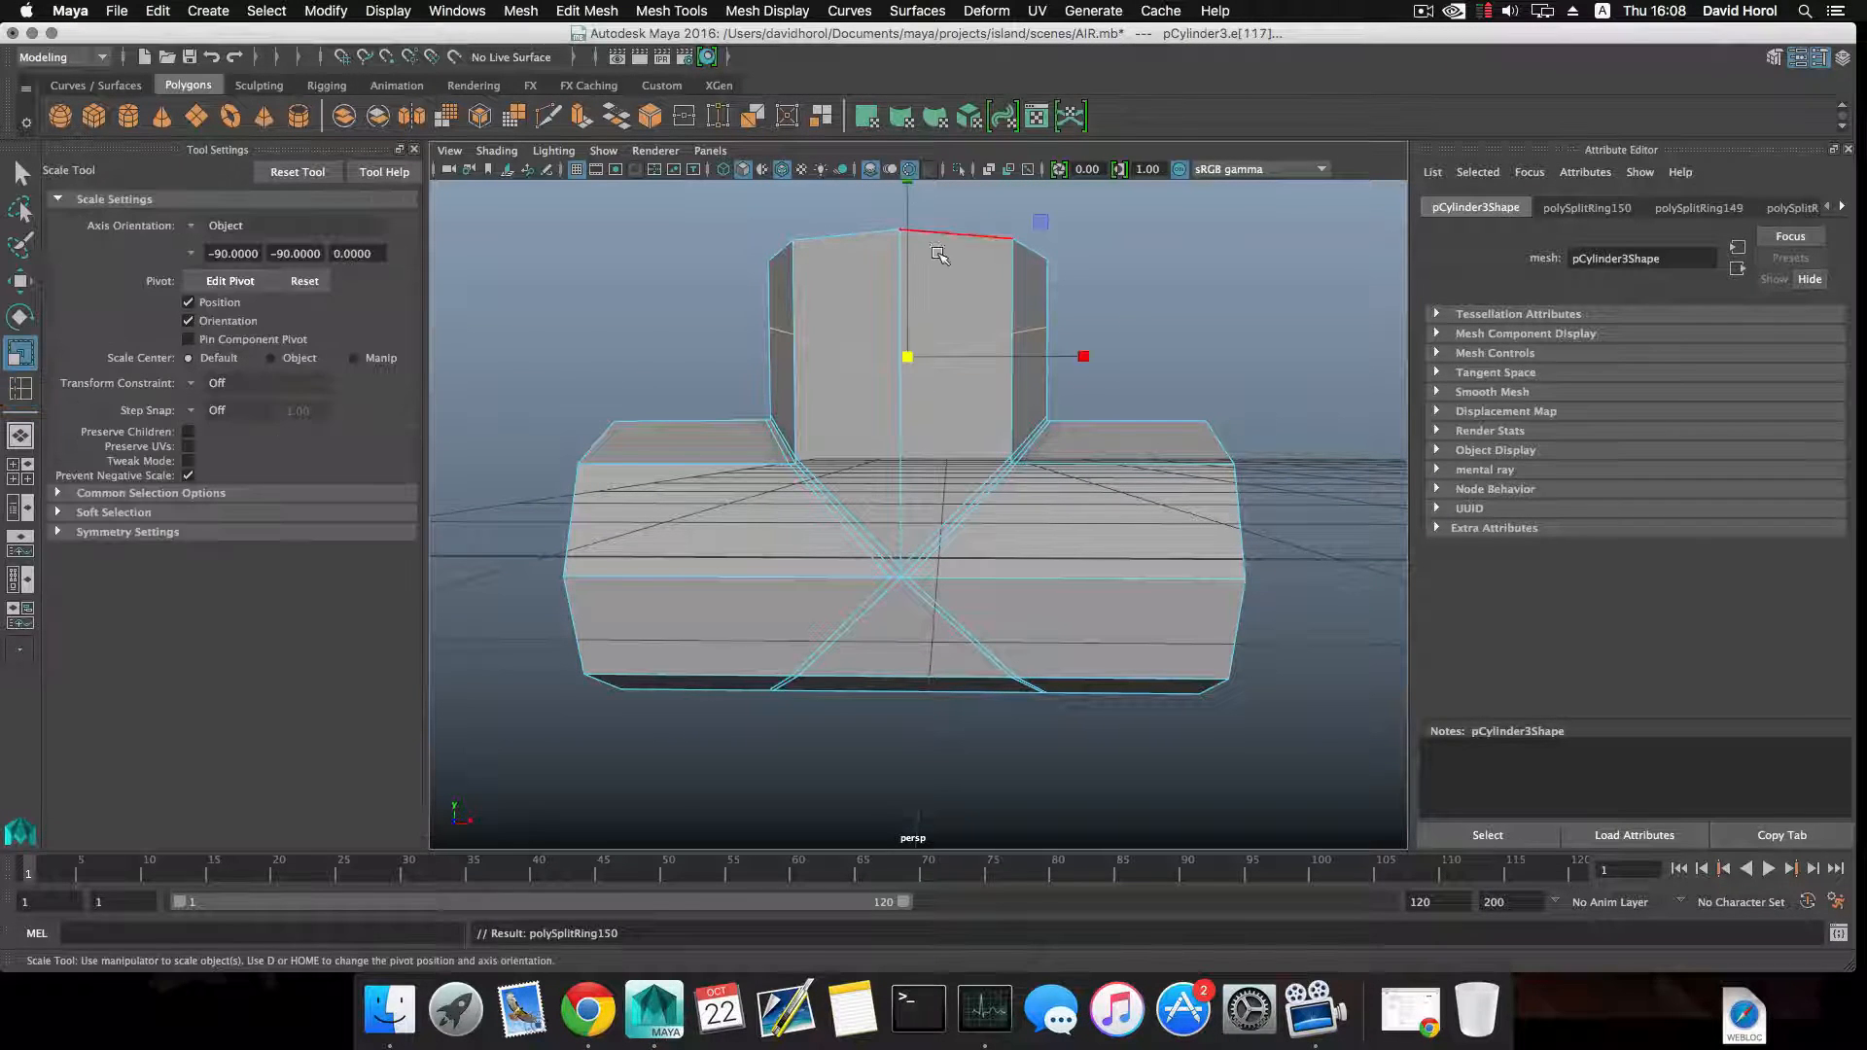
{"action": "scroll", "coordinate": [937, 255], "scroll_direction": "down", "scroll_amount": 3}
{"action": "left_click_drag", "start_coordinate": [909, 217], "coordinate": [915, 316]}
{"action": "key", "text": "w"}
{"action": "middle_click_drag", "start_coordinate": [1070, 540], "coordinate": [1059, 477], "text": "alt"}
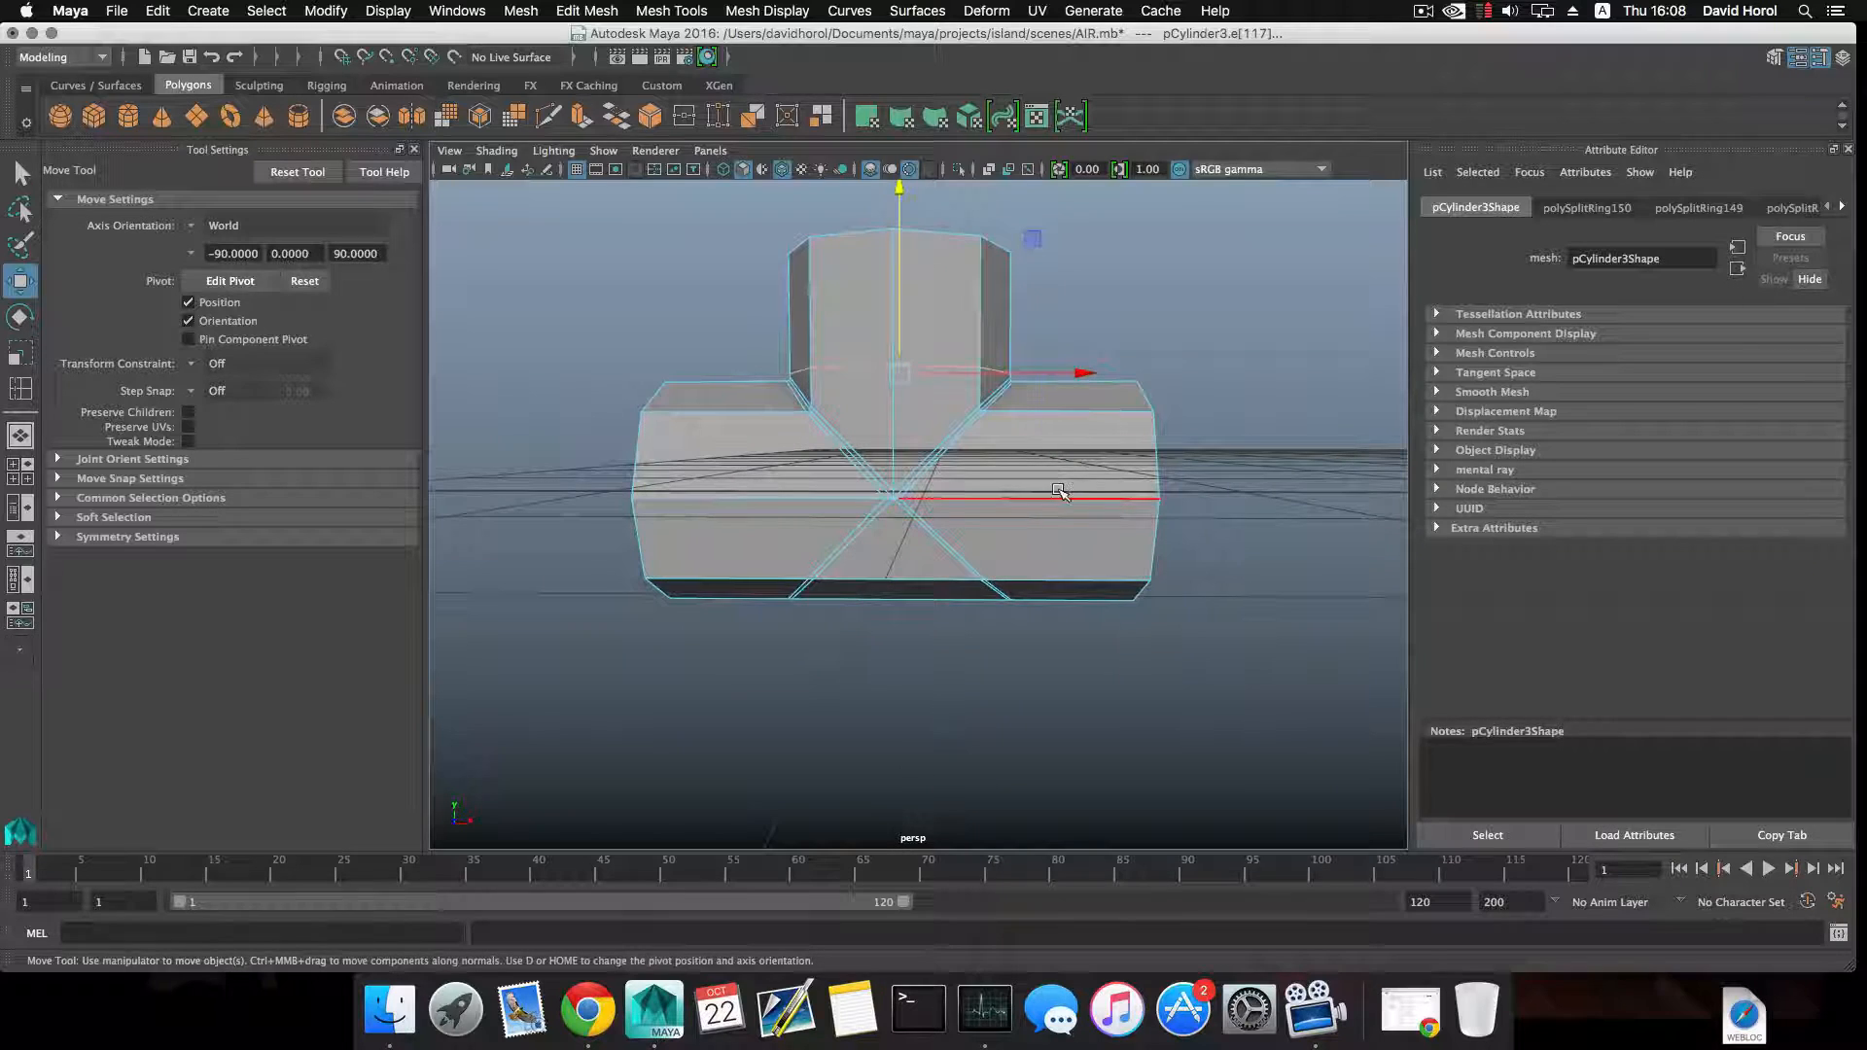
Insert an edge loop around the right arm of the horizontal pipe, flattened along the pipe's length and moved closer to the junction.
{"action": "left_click", "coordinate": [1059, 493]}
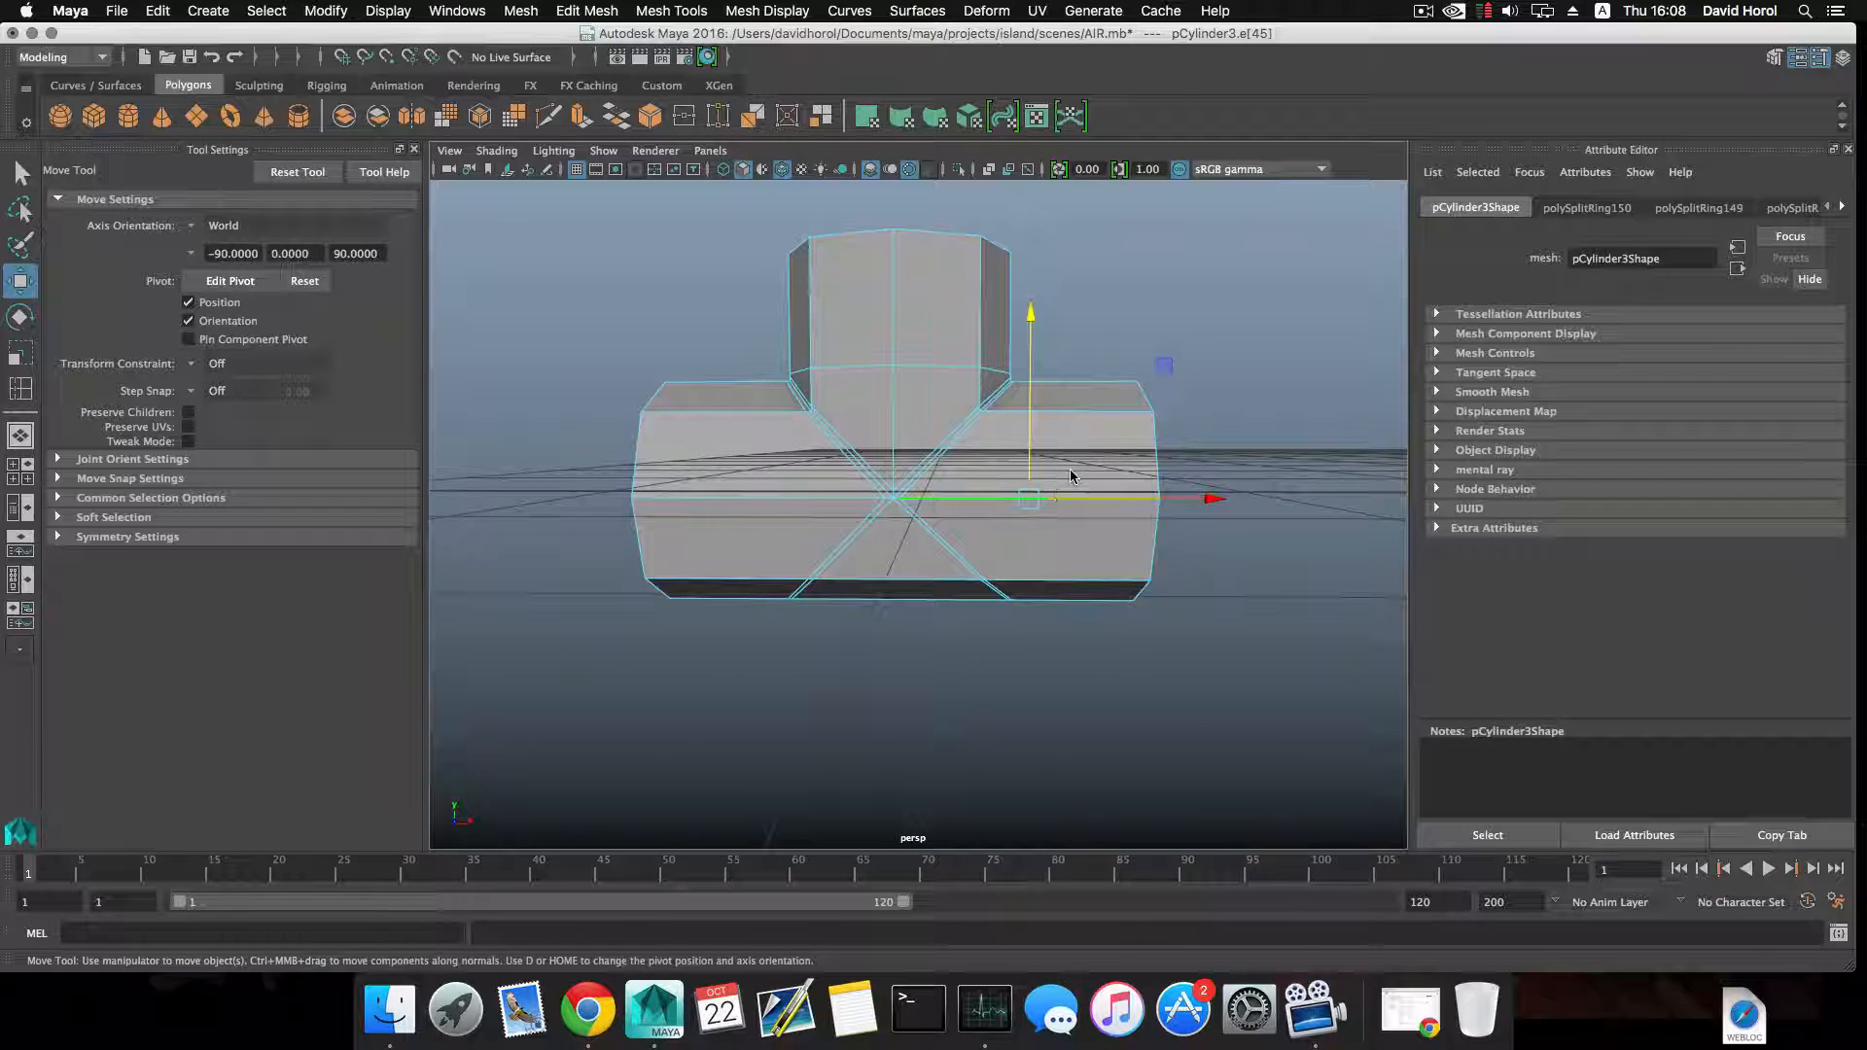
{"action": "key", "text": "F8"}
{"action": "right_click_drag", "start_coordinate": [1087, 459], "coordinate": [1004, 488], "text": "shift"}
{"action": "left_click", "coordinate": [1077, 503]}
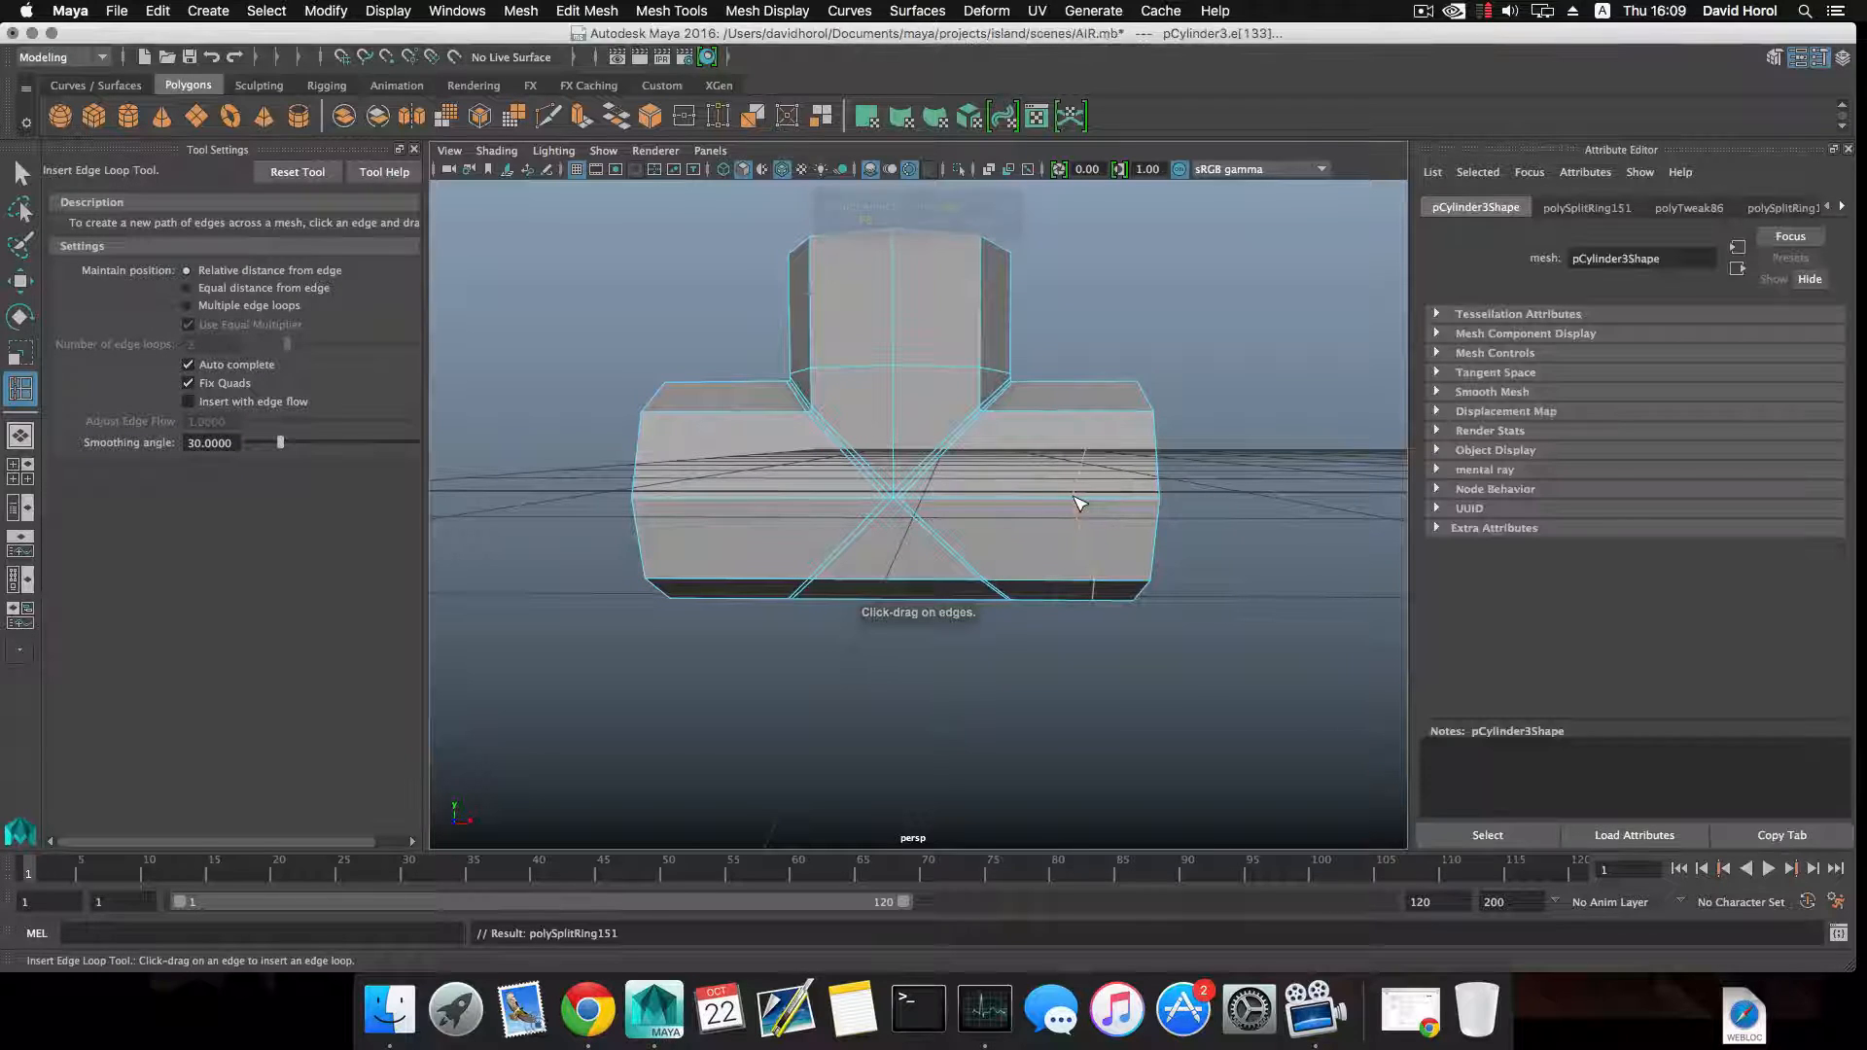
{"action": "key", "text": "r"}
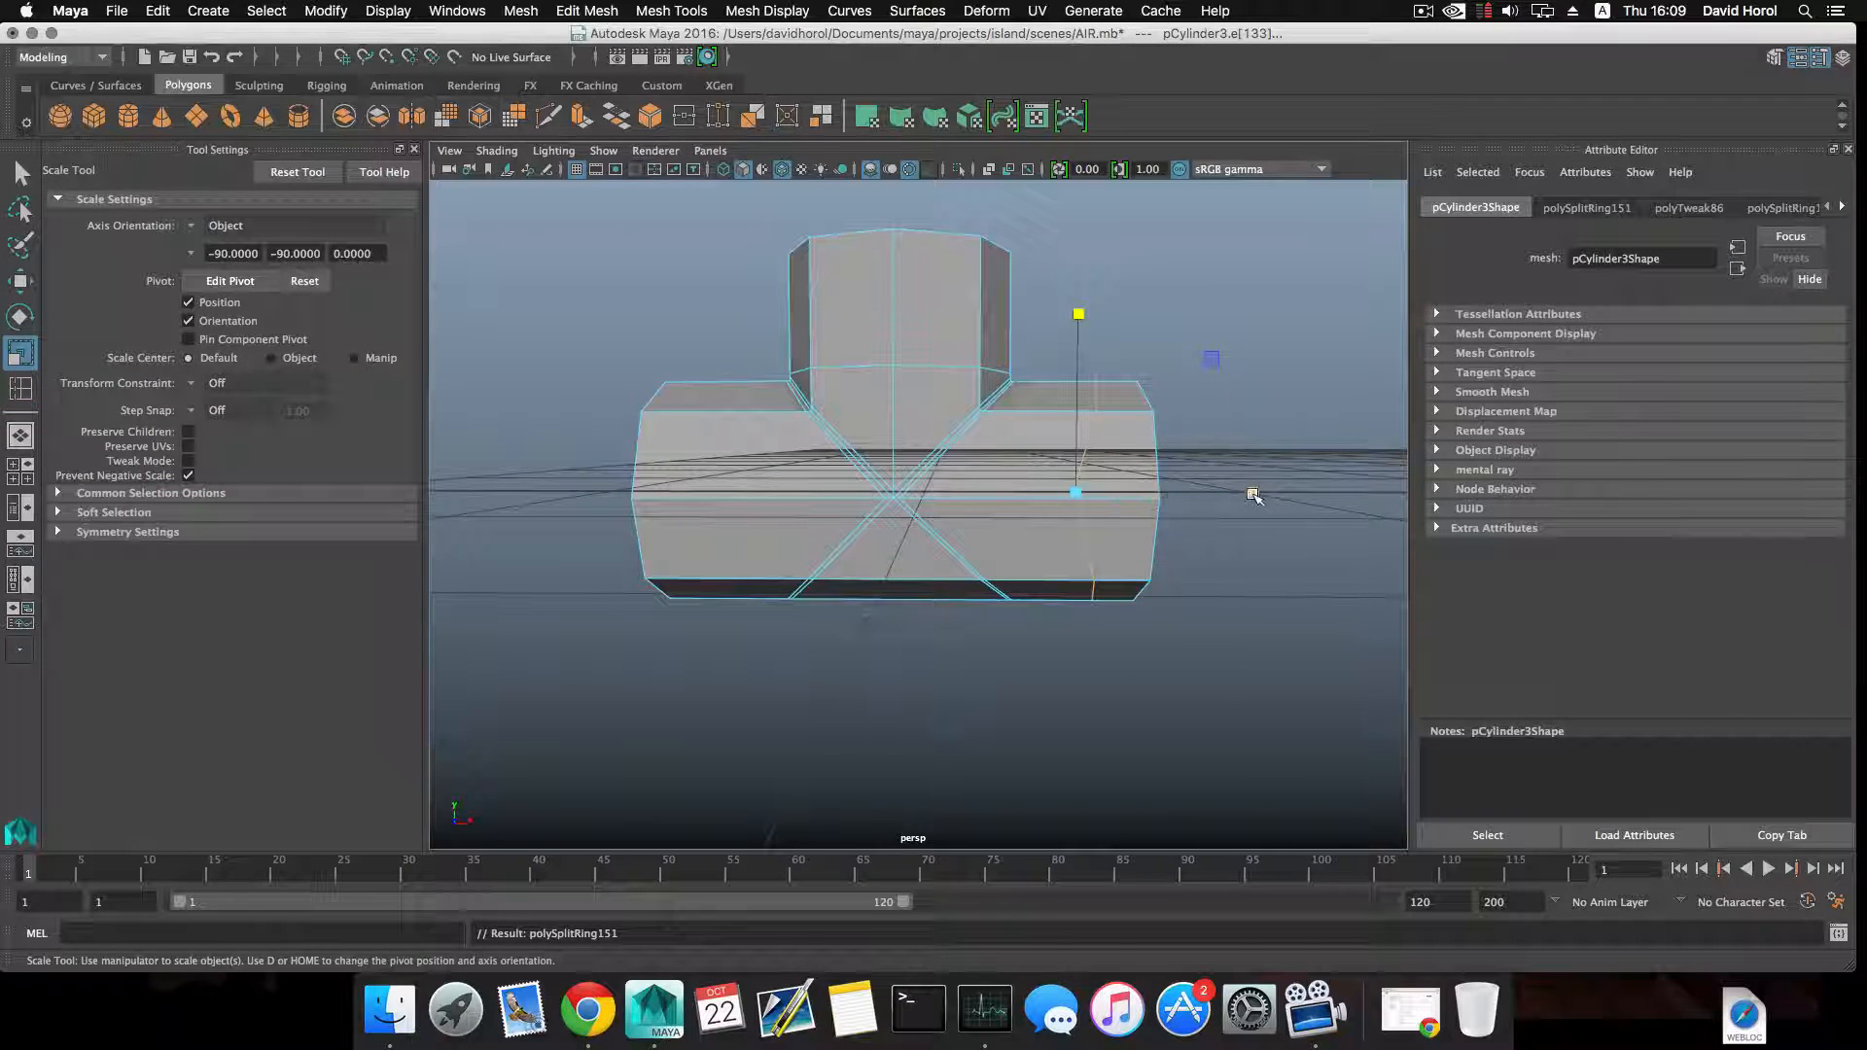
{"action": "key", "text": "w"}
{"action": "left_click_drag", "start_coordinate": [1128, 493], "coordinate": [1070, 496]}
{"action": "middle_click_drag", "start_coordinate": [865, 471], "coordinate": [1012, 501], "text": "alt"}
Insert a matching edge loop around the left arm of the horizontal pipe, flattened along its length and moved closer to the junction.
{"action": "left_click", "coordinate": [921, 526]}
{"action": "right_click", "coordinate": [914, 524], "text": "ctrl"}
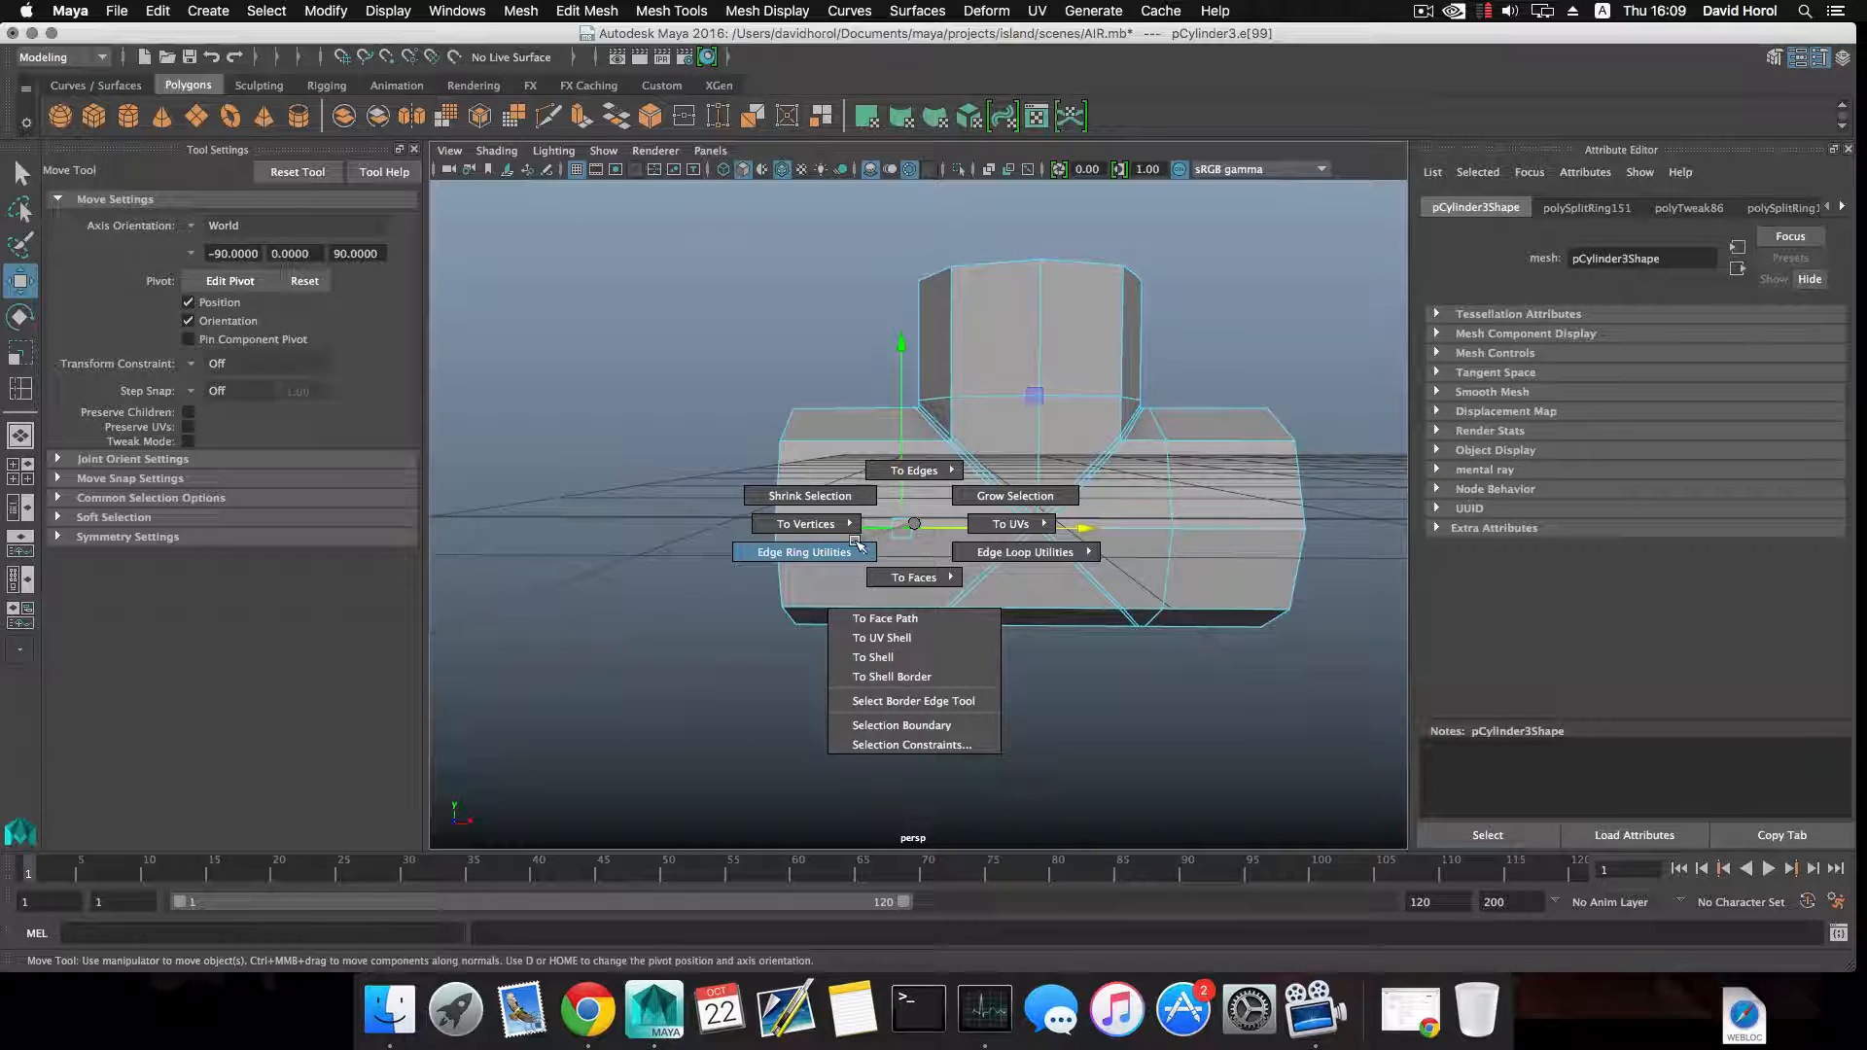
{"action": "key", "text": "F8"}
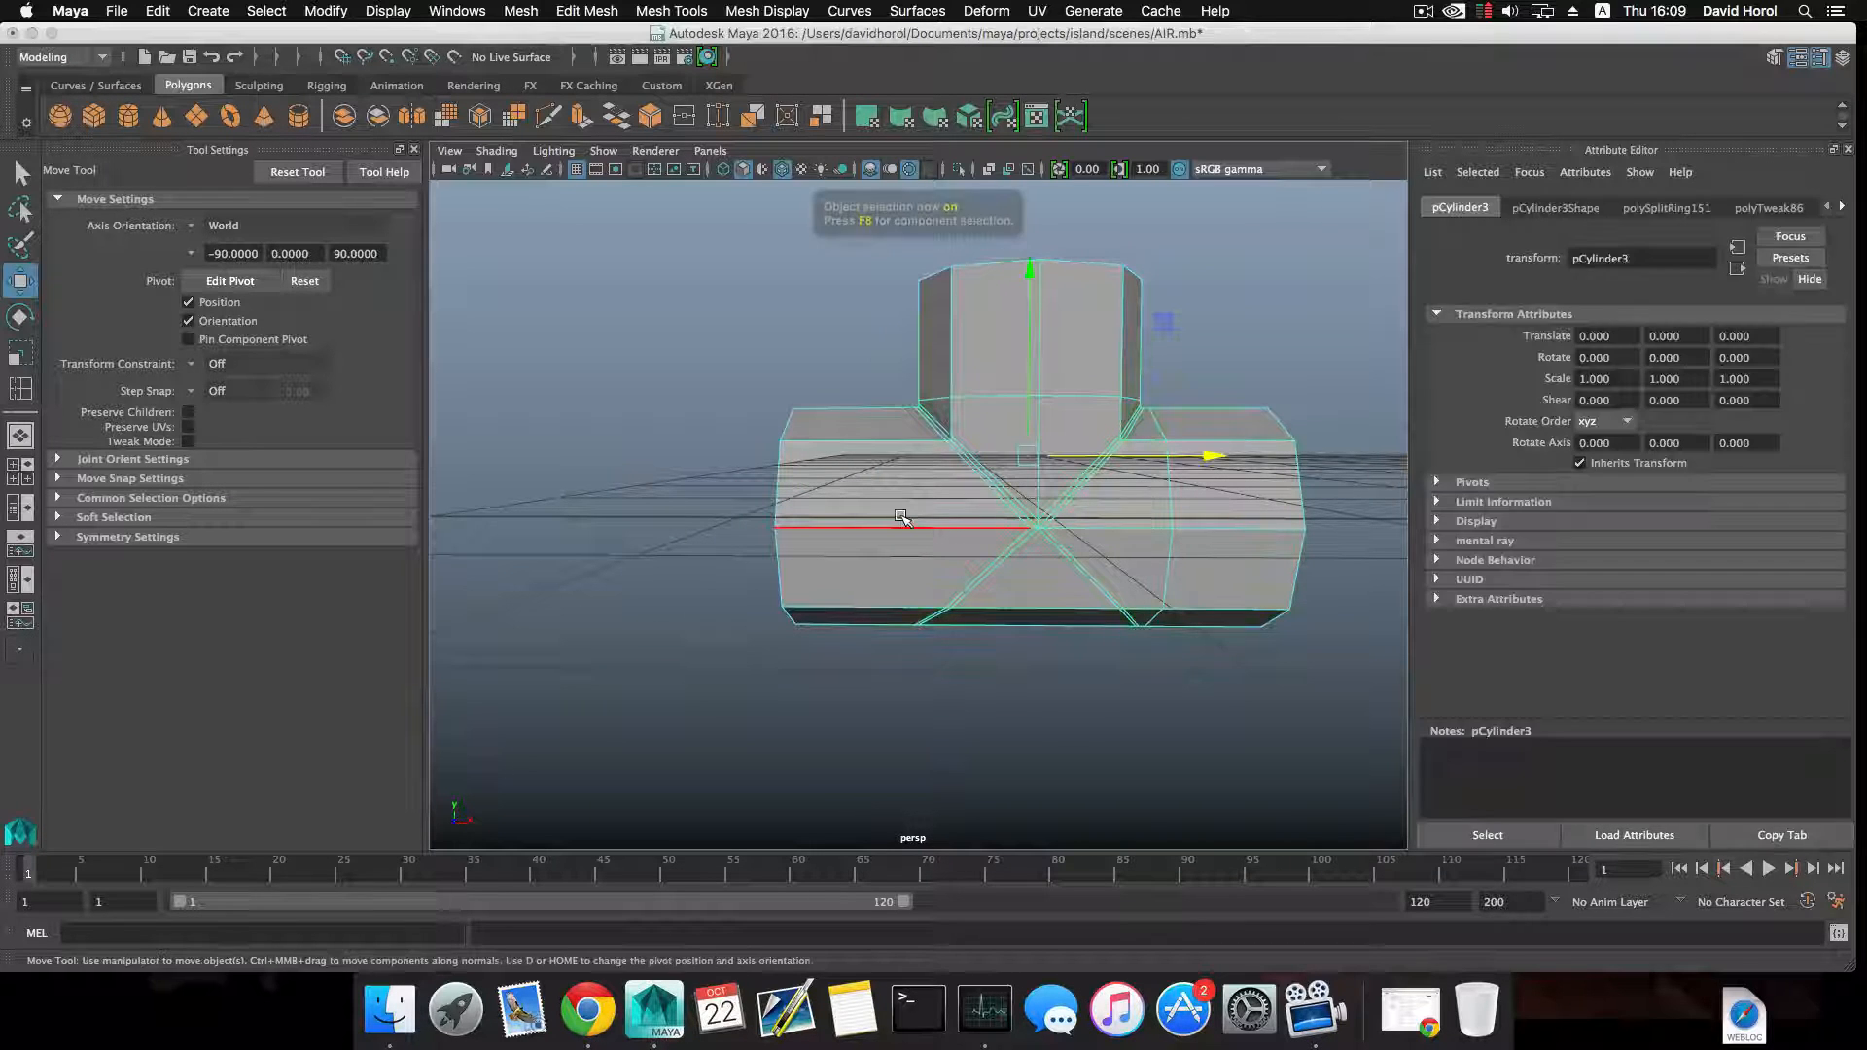
{"action": "right_click_drag", "start_coordinate": [895, 499], "coordinate": [834, 521], "text": "shift"}
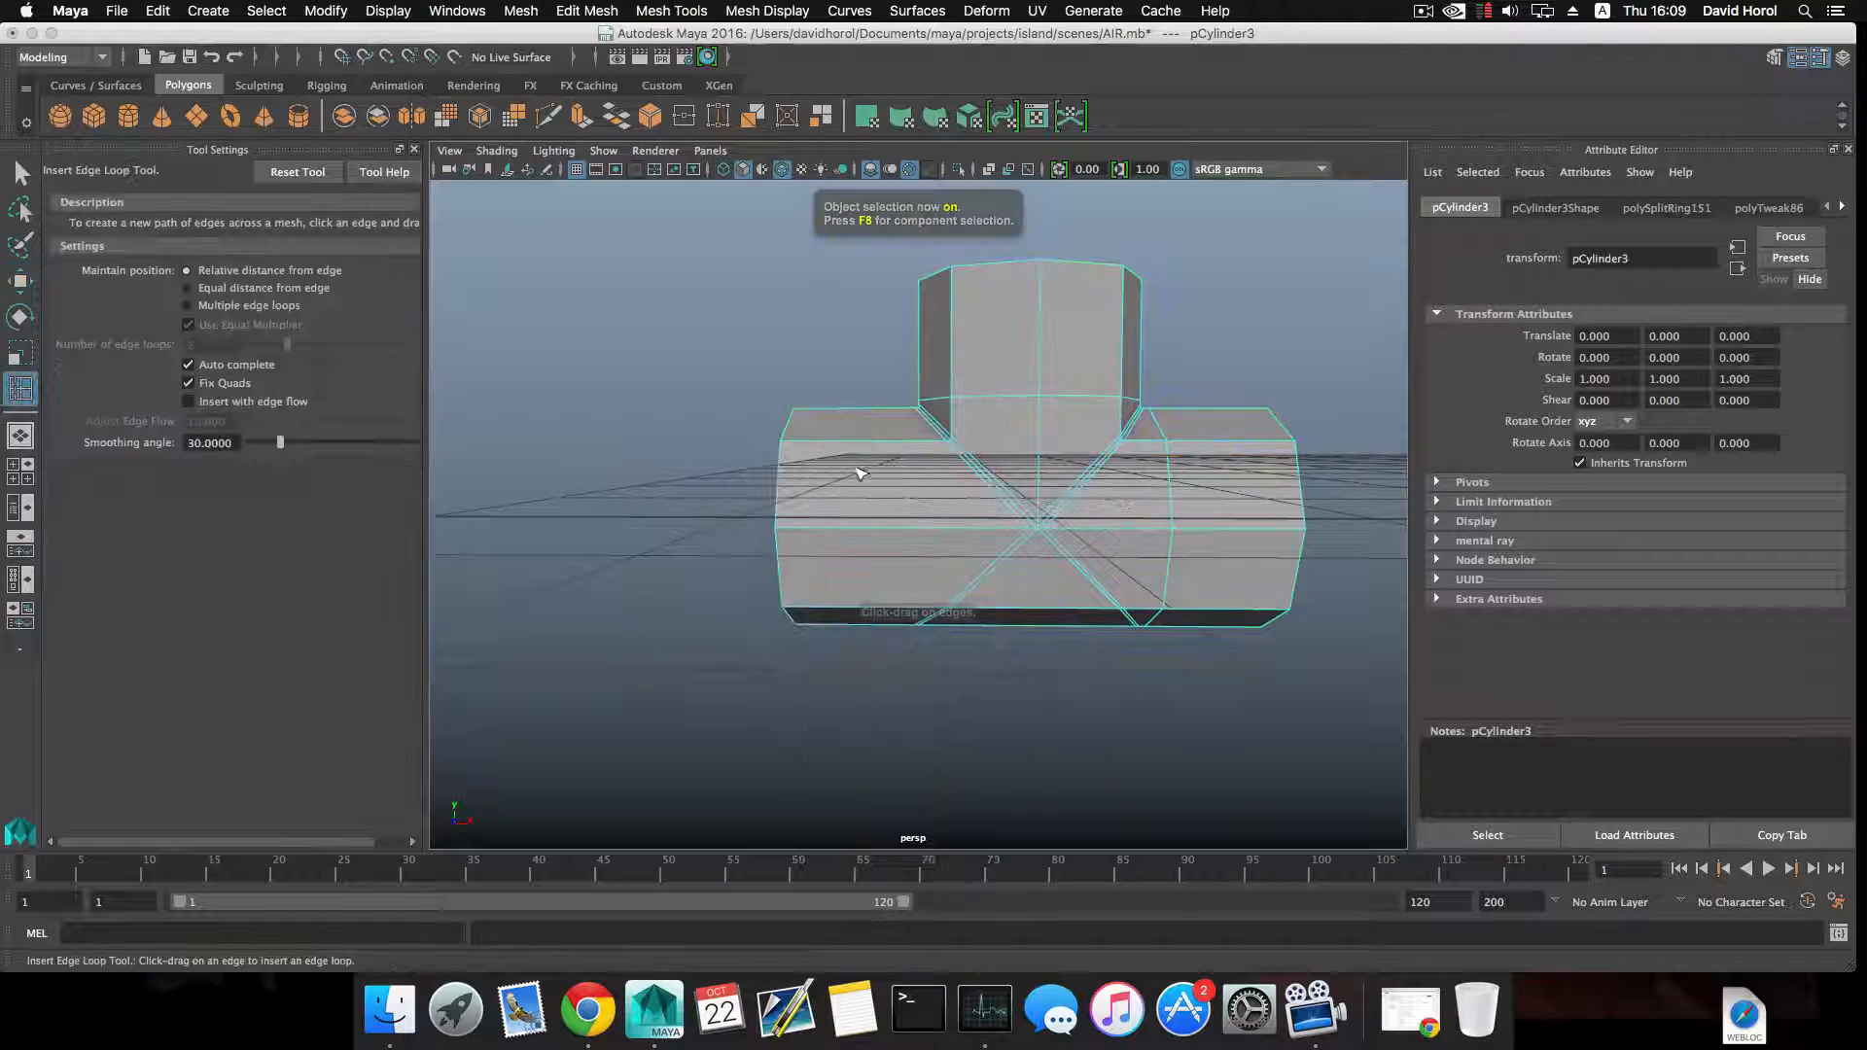
{"action": "left_click", "coordinate": [848, 444]}
{"action": "key", "text": "r"}
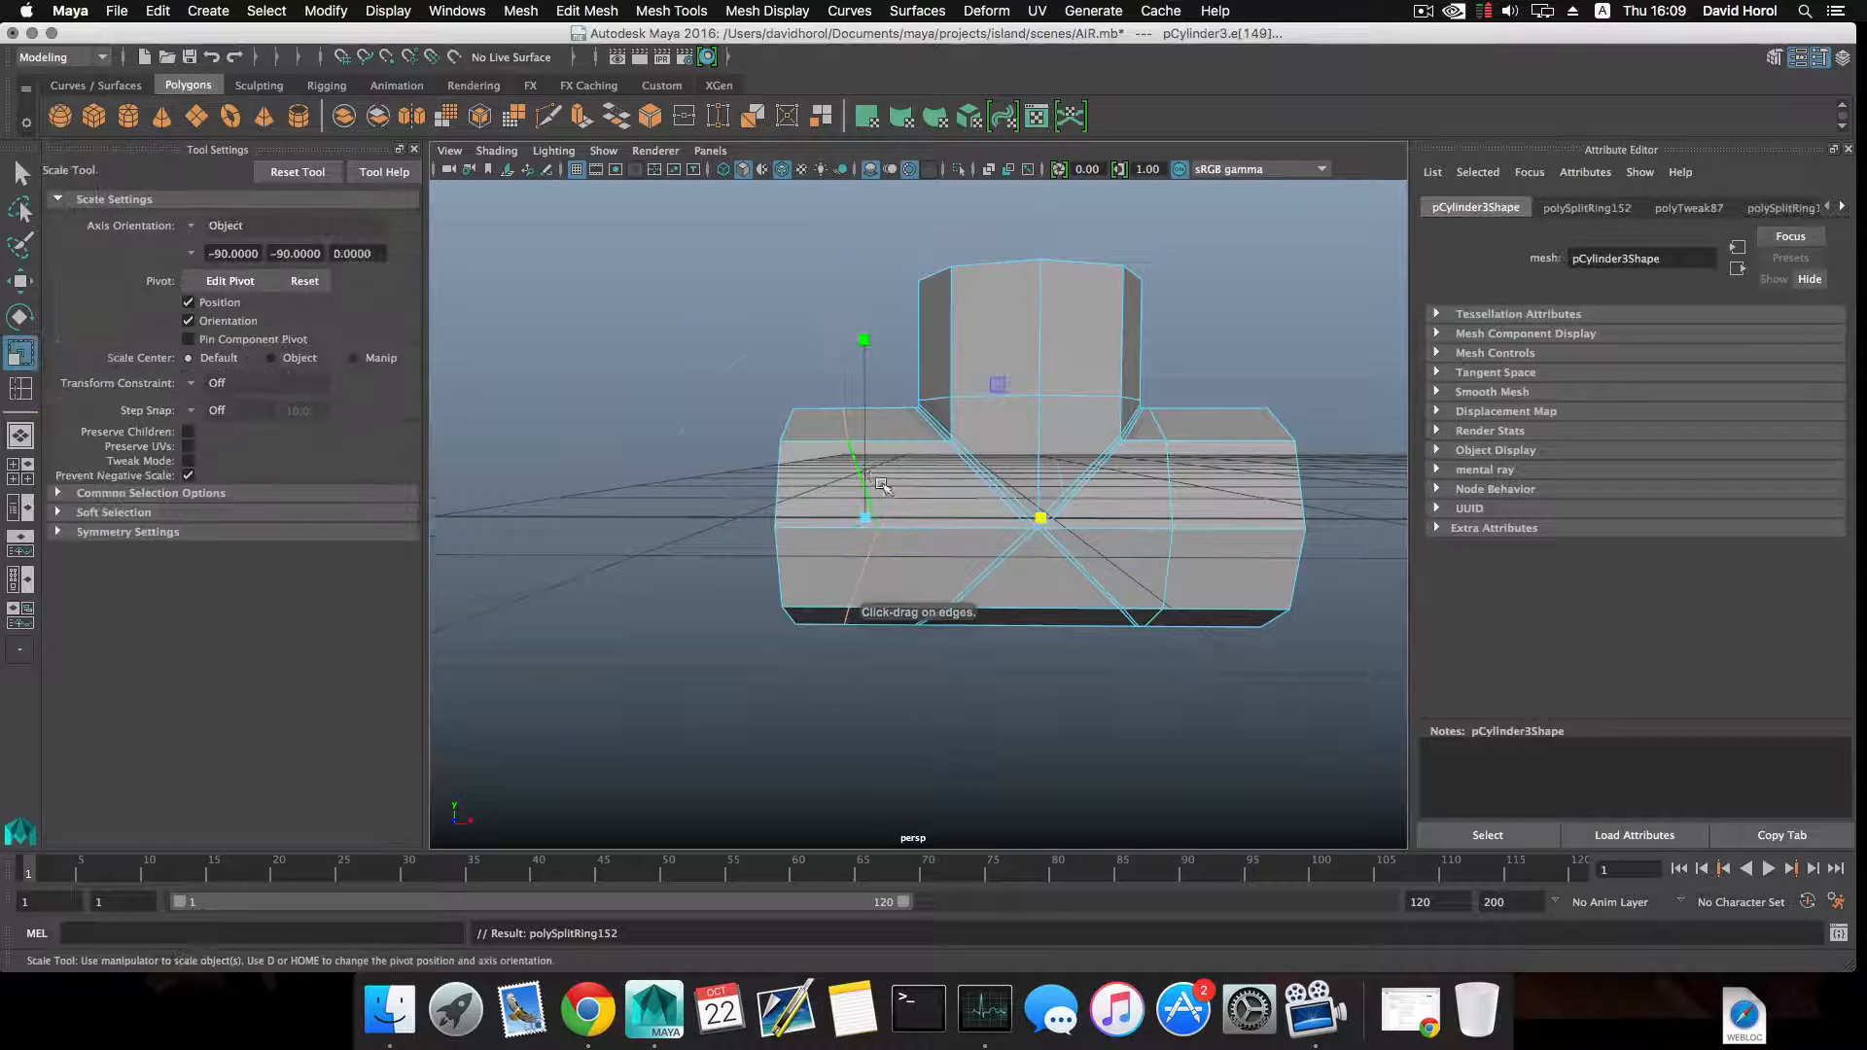
{"action": "key", "text": "w"}
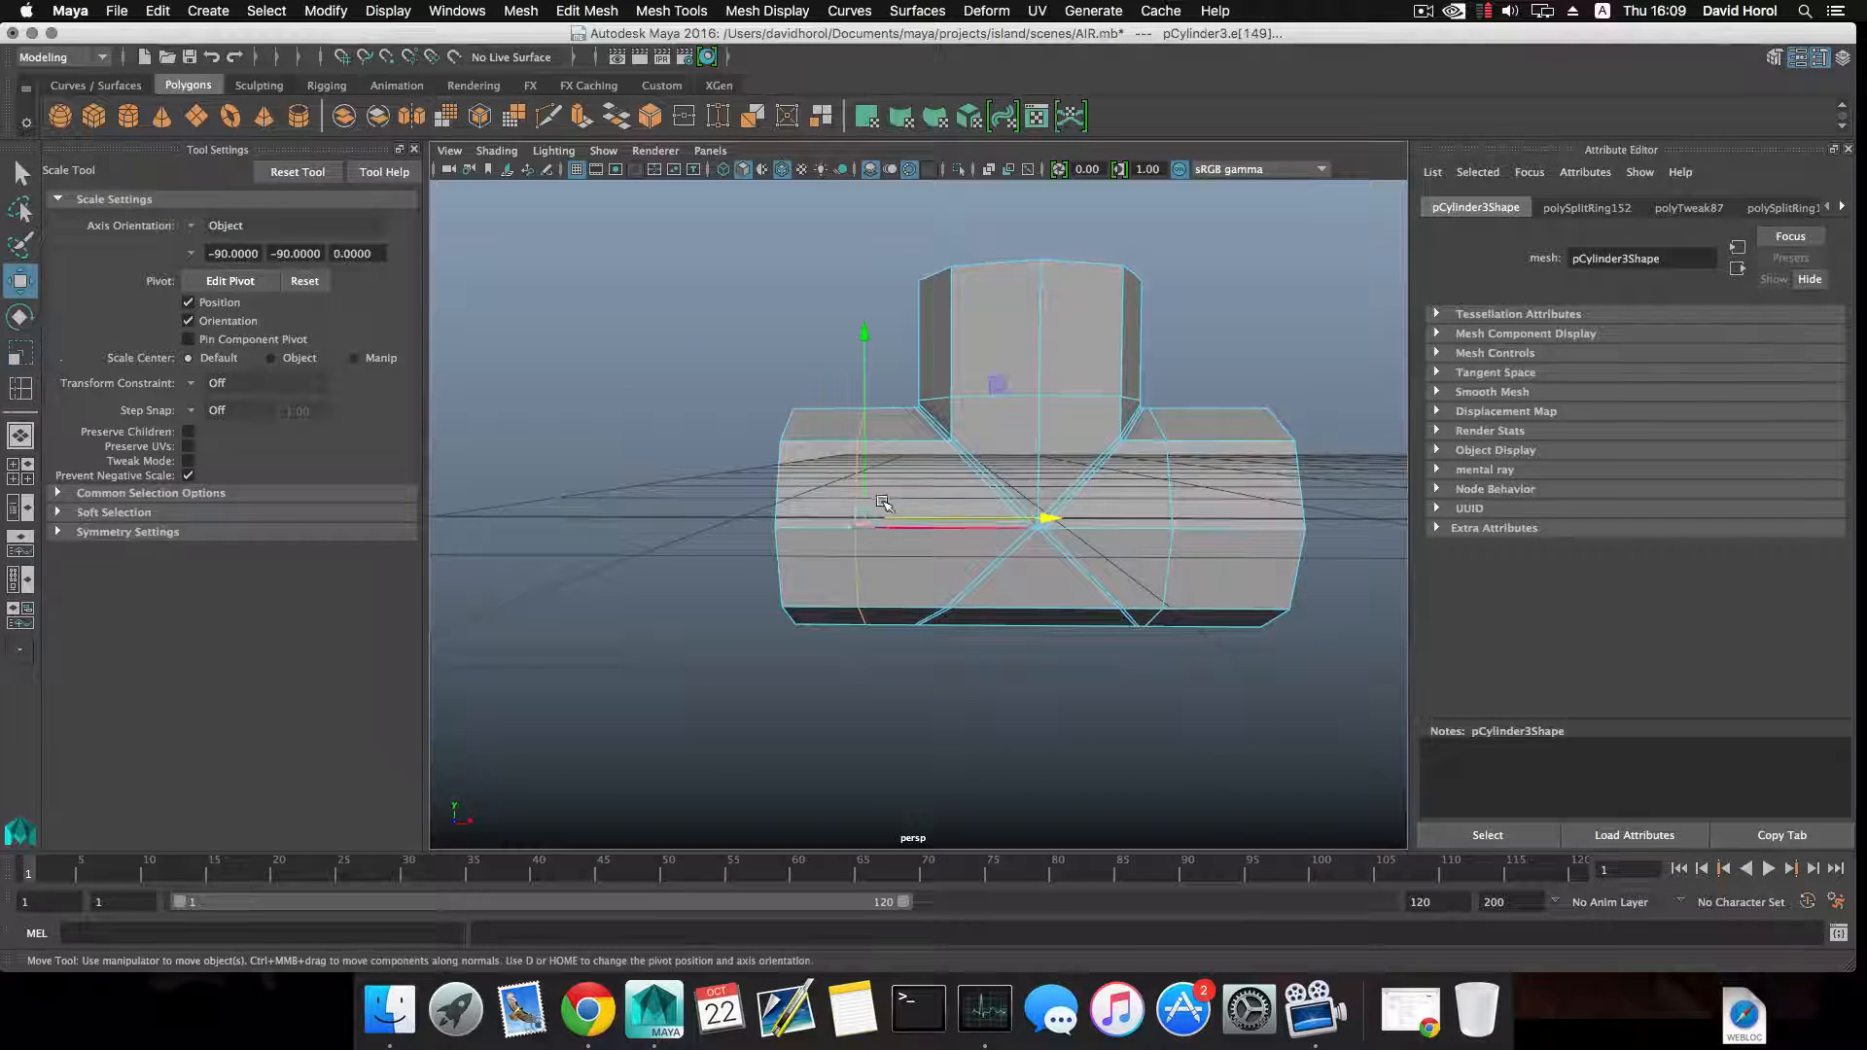
{"action": "left_click_drag", "start_coordinate": [917, 523], "coordinate": [944, 523]}
{"action": "key", "text": "r"}
{"action": "key", "text": "w"}
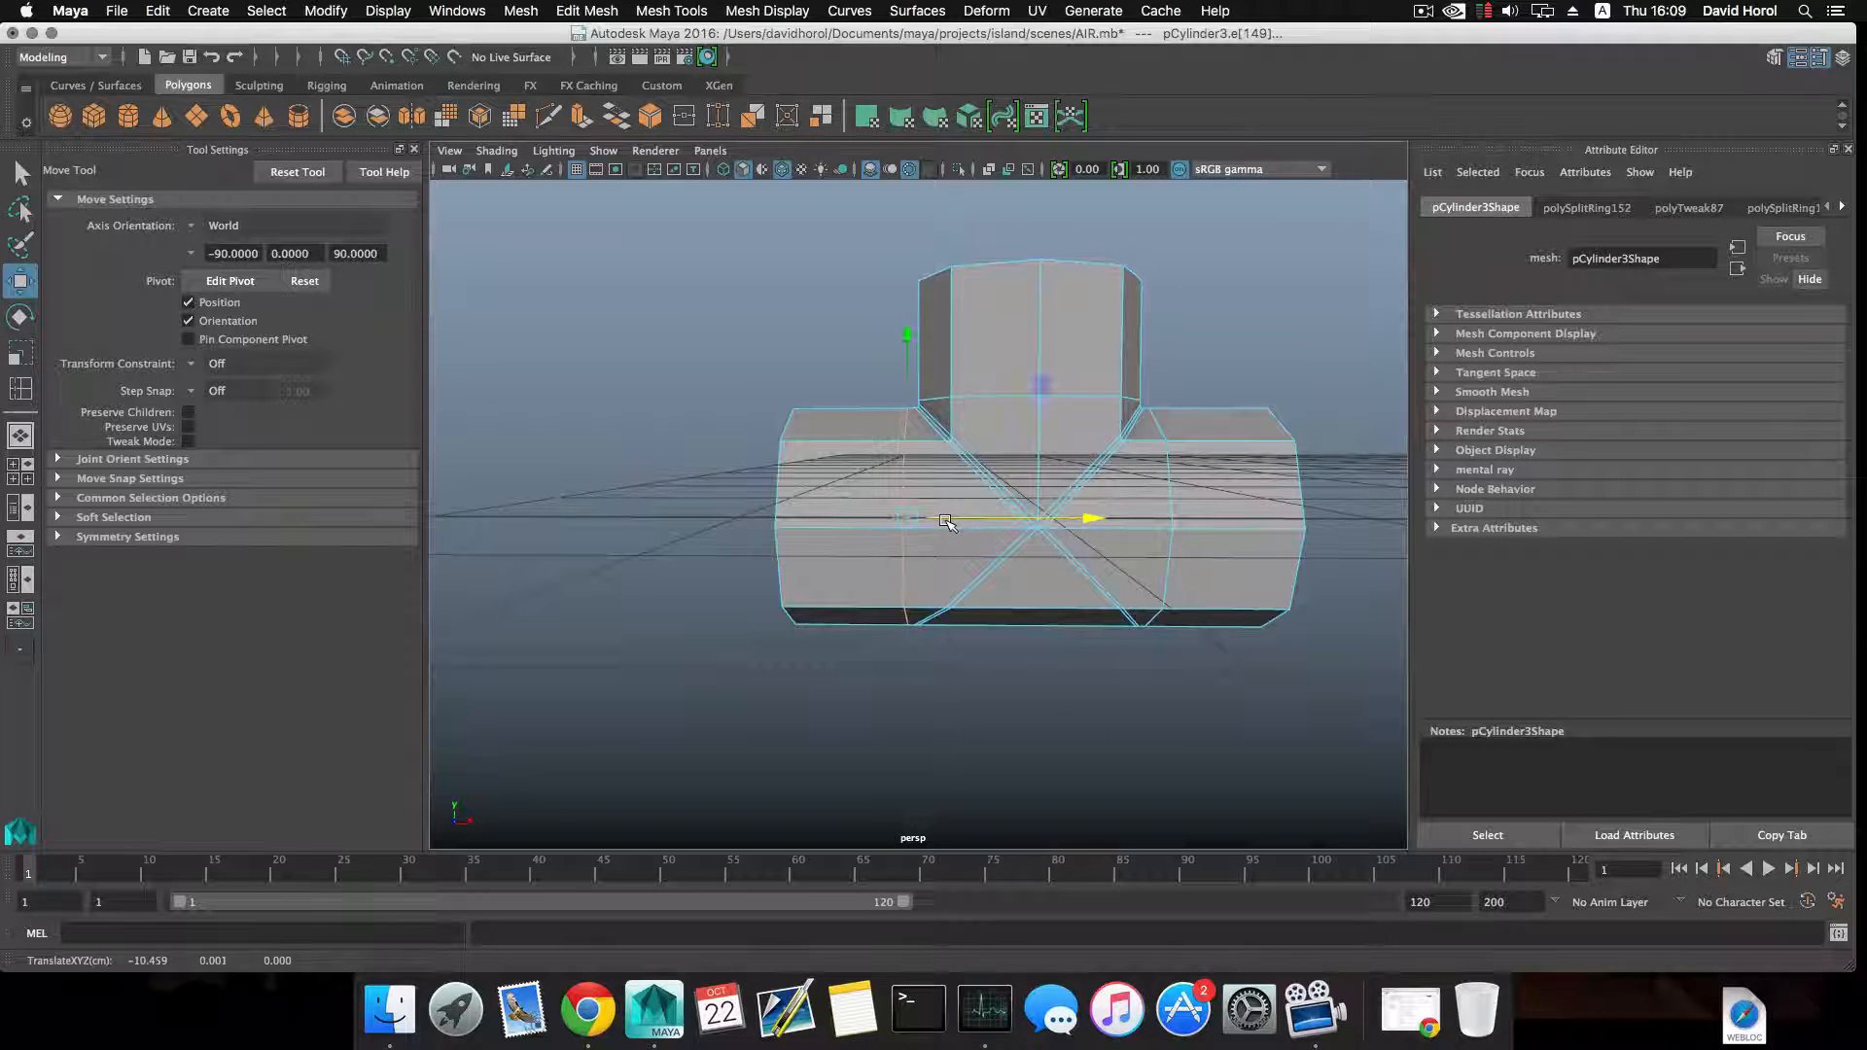
Delete the upper faces of the upright pipe above its supporting edge loop, leaving a short open collar.
{"action": "key", "text": "F8"}
{"action": "left_click_drag", "start_coordinate": [957, 530], "coordinate": [986, 516], "text": "alt"}
{"action": "left_click_drag", "start_coordinate": [1206, 525], "coordinate": [1110, 330], "text": "alt"}
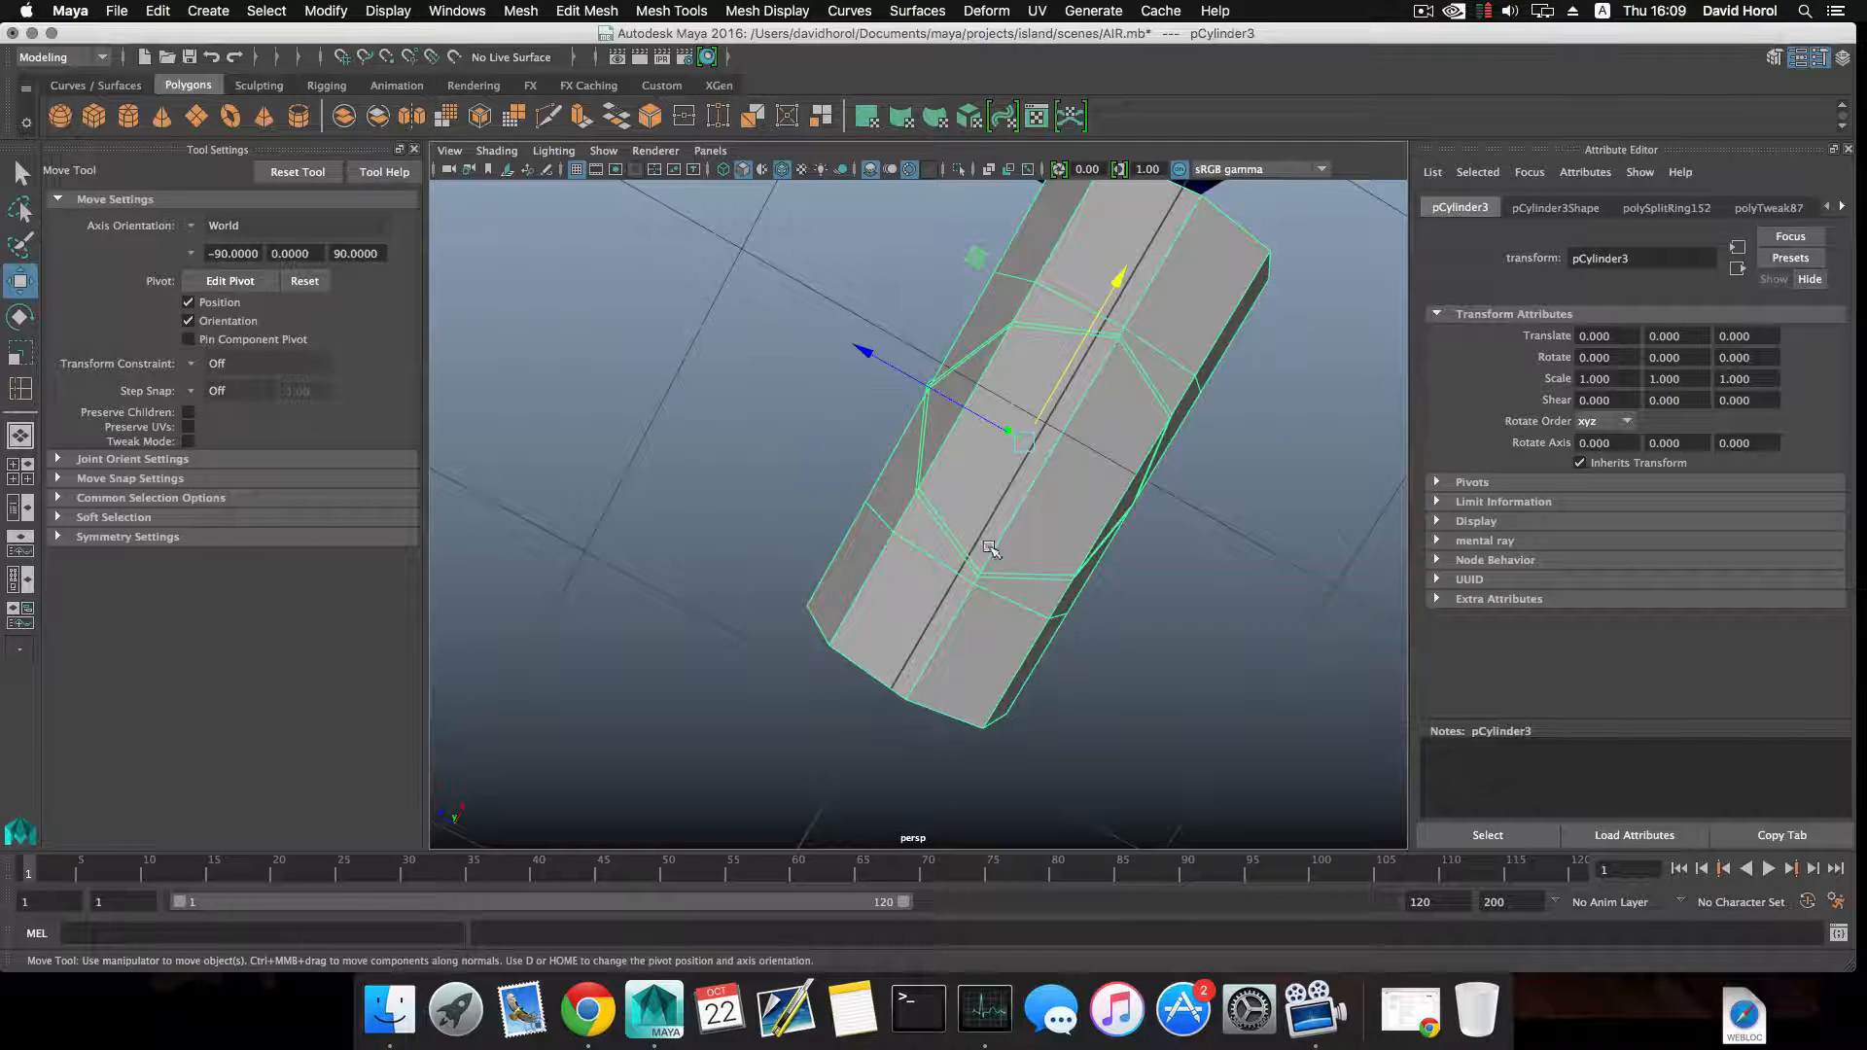
{"action": "left_click_drag", "start_coordinate": [984, 485], "coordinate": [1060, 438], "text": "alt"}
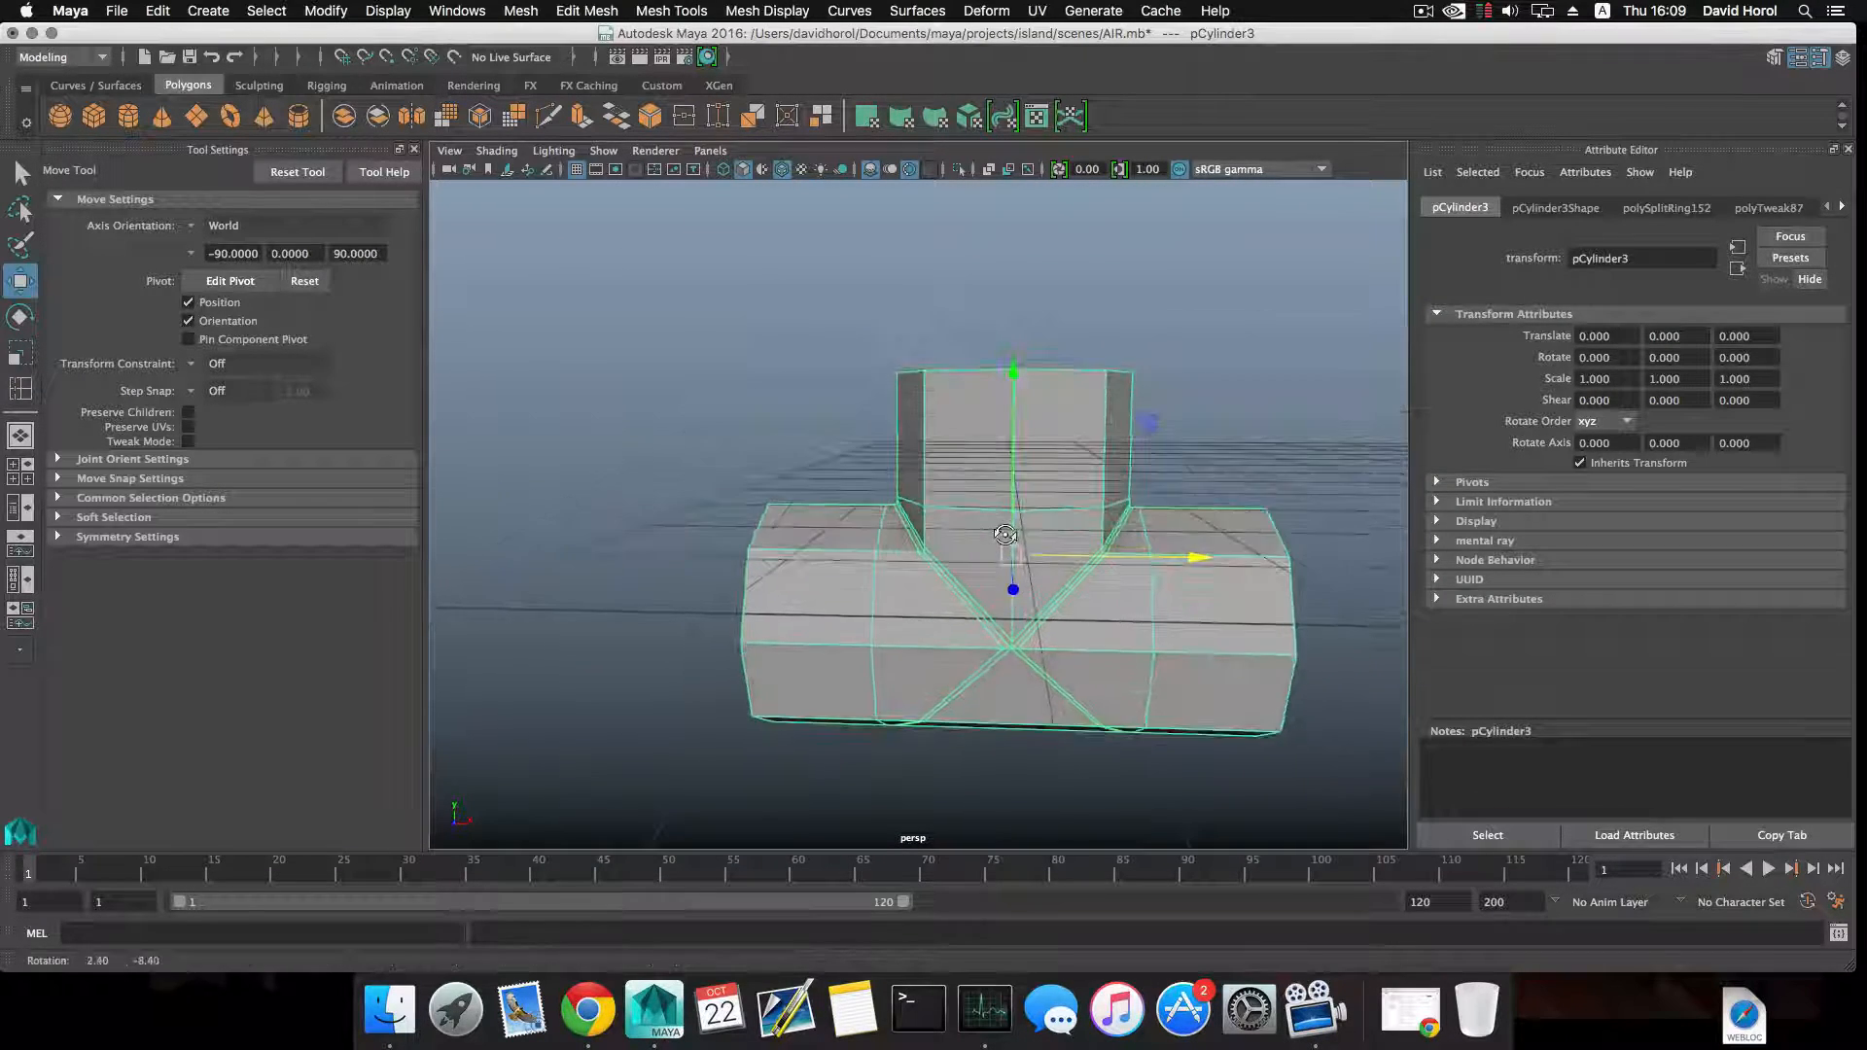
{"action": "right_click_drag", "start_coordinate": [1056, 398], "coordinate": [1060, 429]}
{"action": "left_click_drag", "start_coordinate": [835, 331], "coordinate": [1025, 489]}
{"action": "key", "text": "Delete"}
Extrude the open border edges of the collar and scale them inward to form a flat ring.
{"action": "right_click_drag", "start_coordinate": [1025, 489], "coordinate": [1161, 449], "text": "alt"}
{"action": "double_click", "coordinate": [1182, 482]}
{"action": "left_click_drag", "start_coordinate": [1080, 525], "coordinate": [1159, 488], "text": "alt"}
{"action": "left_click", "coordinate": [581, 118]}
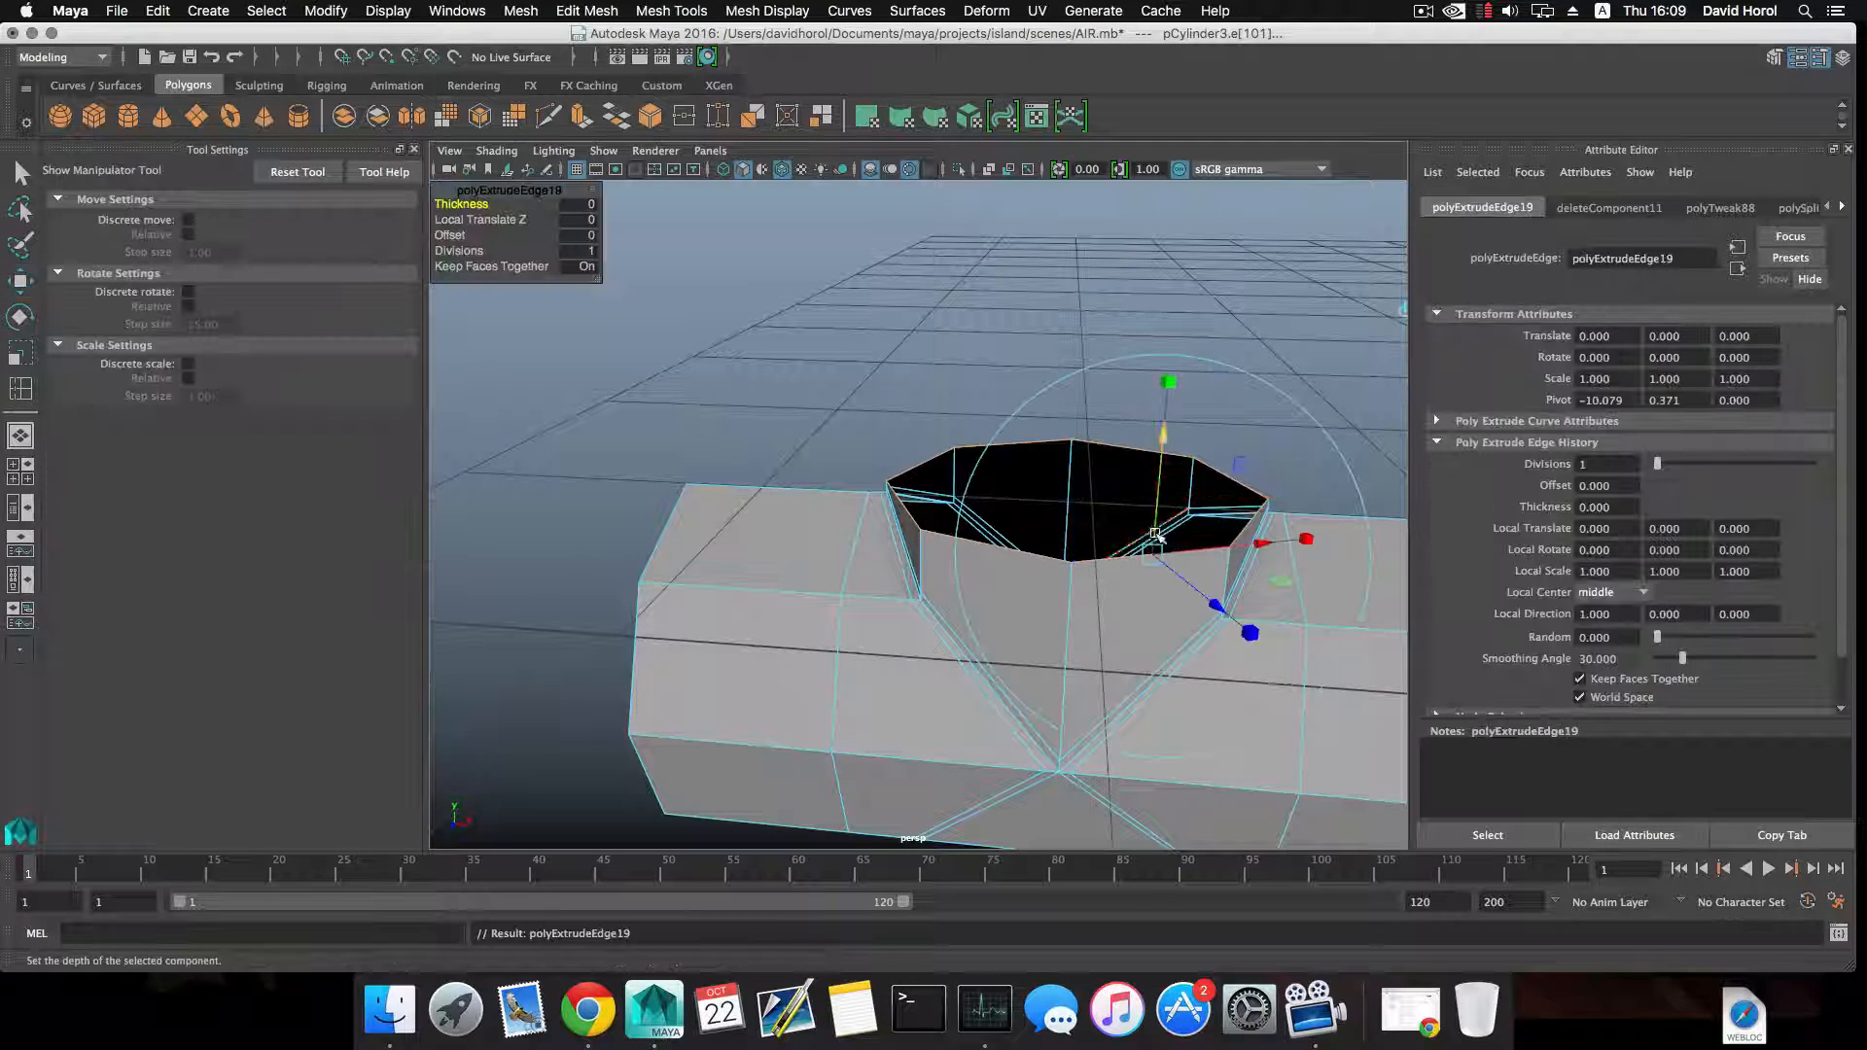
{"action": "key", "text": "r"}
{"action": "left_click_drag", "start_coordinate": [1073, 488], "coordinate": [946, 475]}
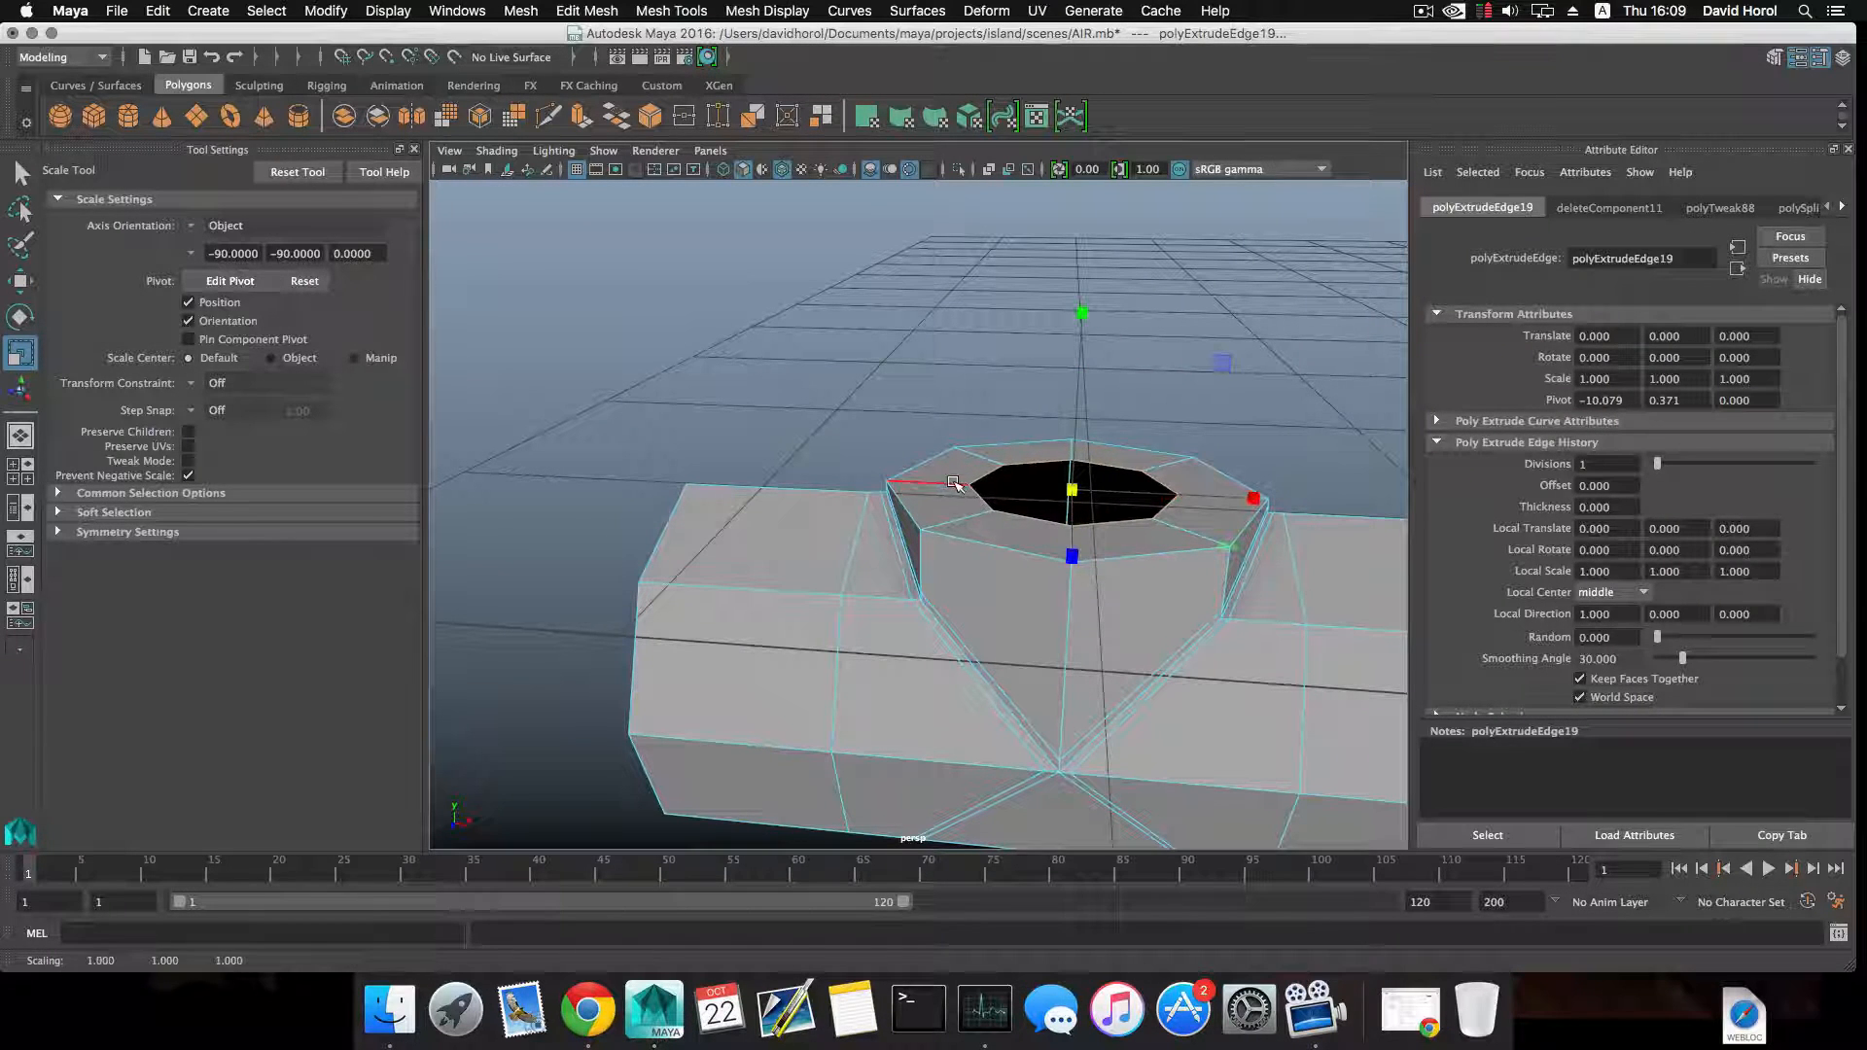
Extrude the ring's inner border edges and move them straight up to form a narrower neck.
{"action": "left_click", "coordinate": [581, 118]}
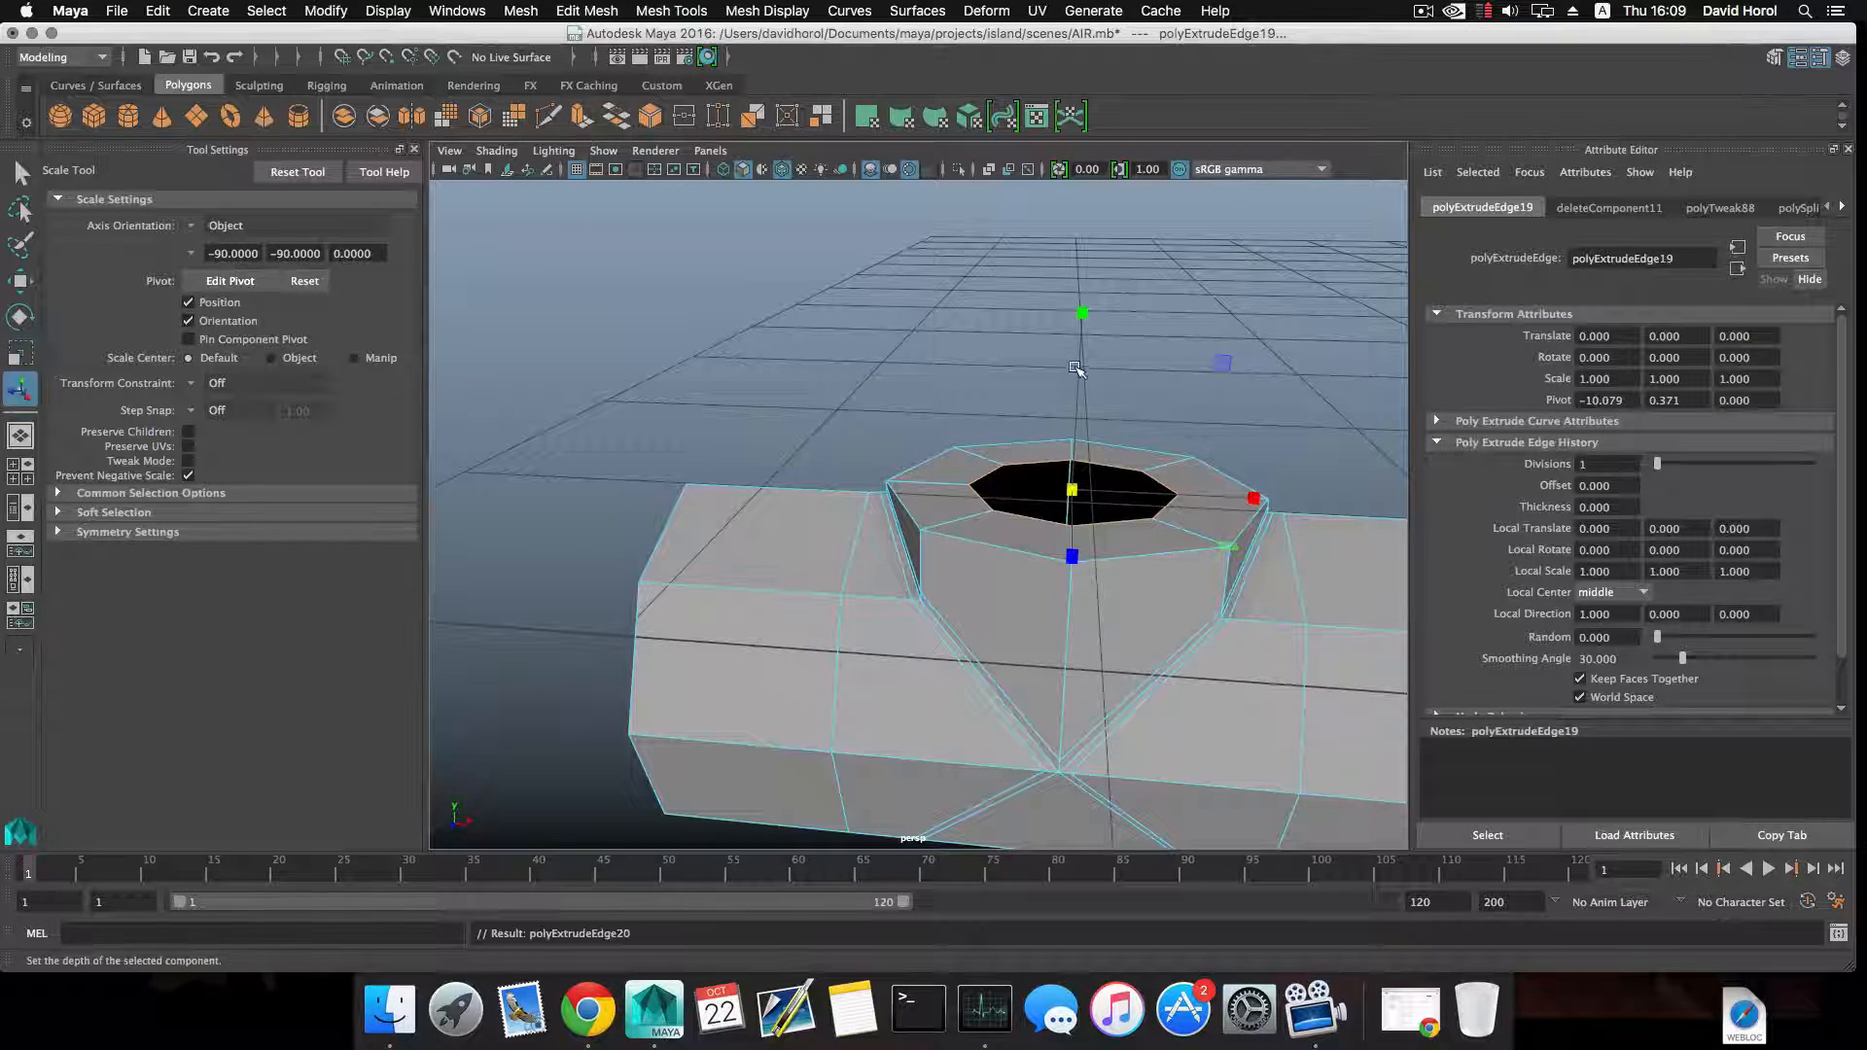
{"action": "key", "text": "w"}
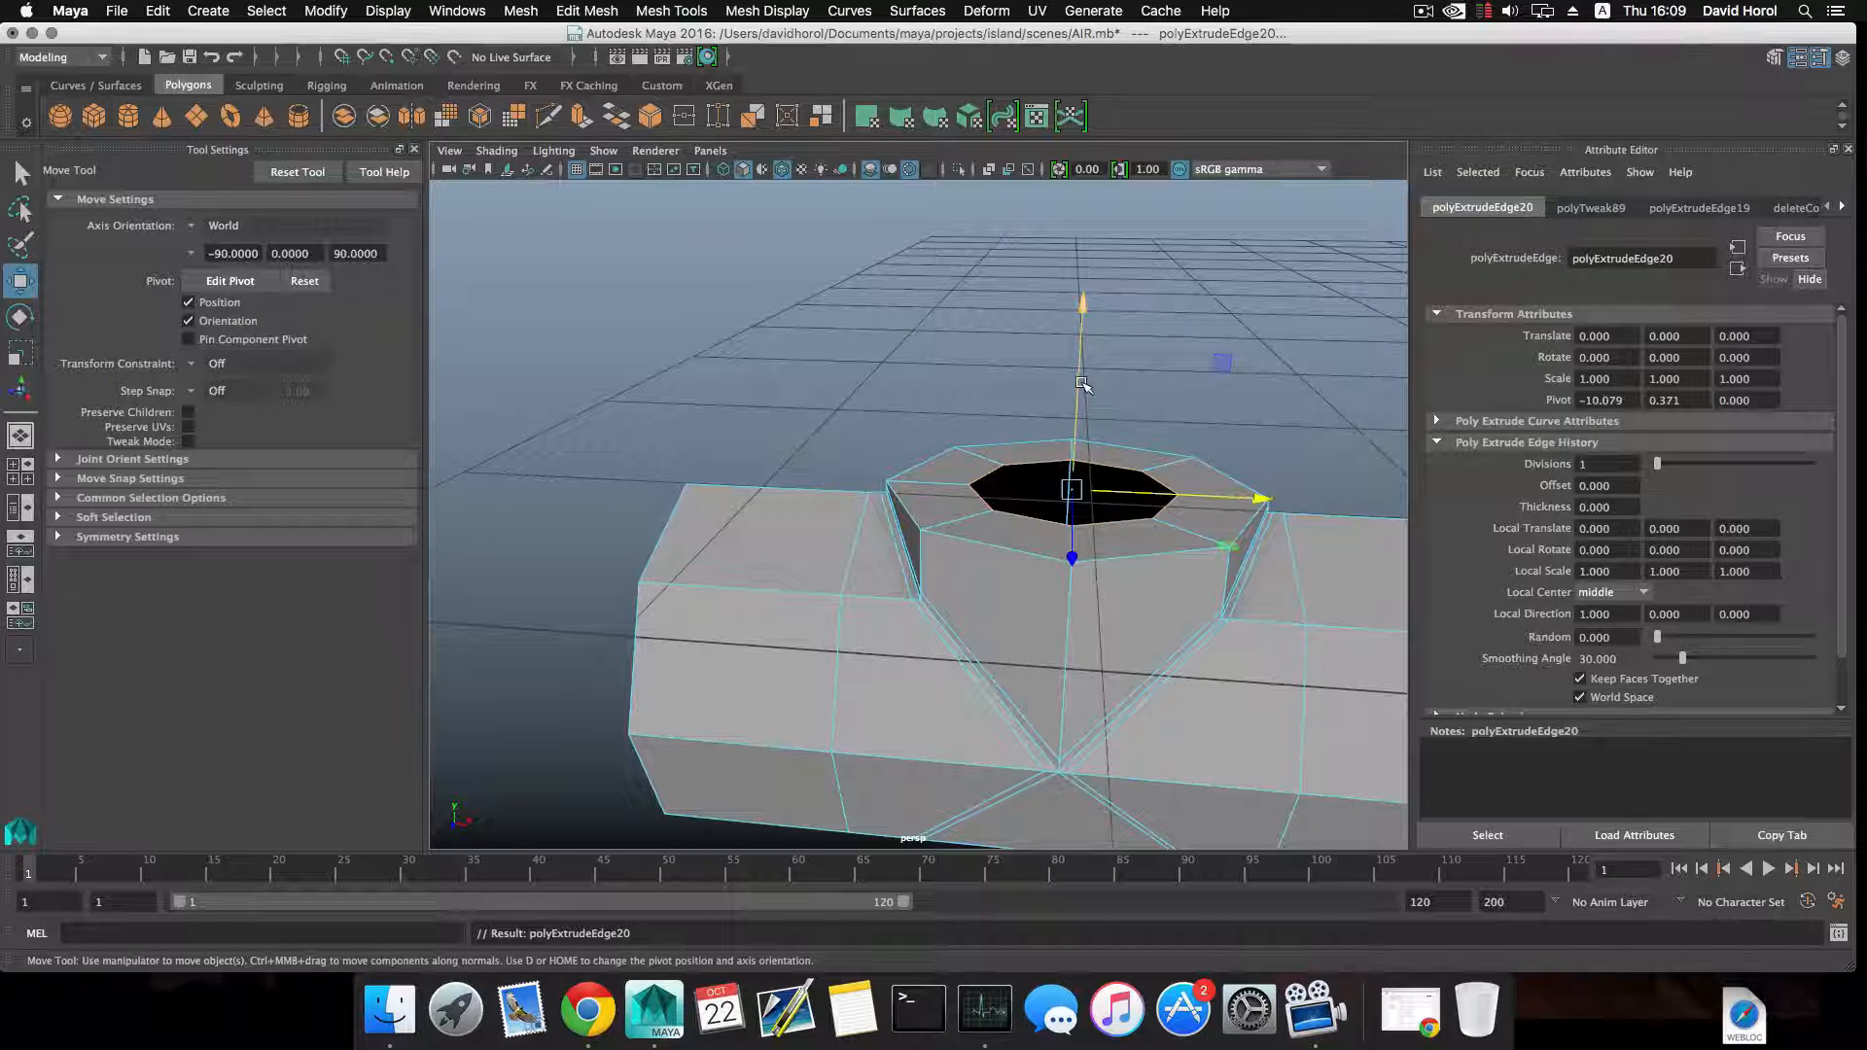
{"action": "left_click_drag", "start_coordinate": [1082, 384], "coordinate": [1004, 426]}
{"action": "key", "text": "F8"}
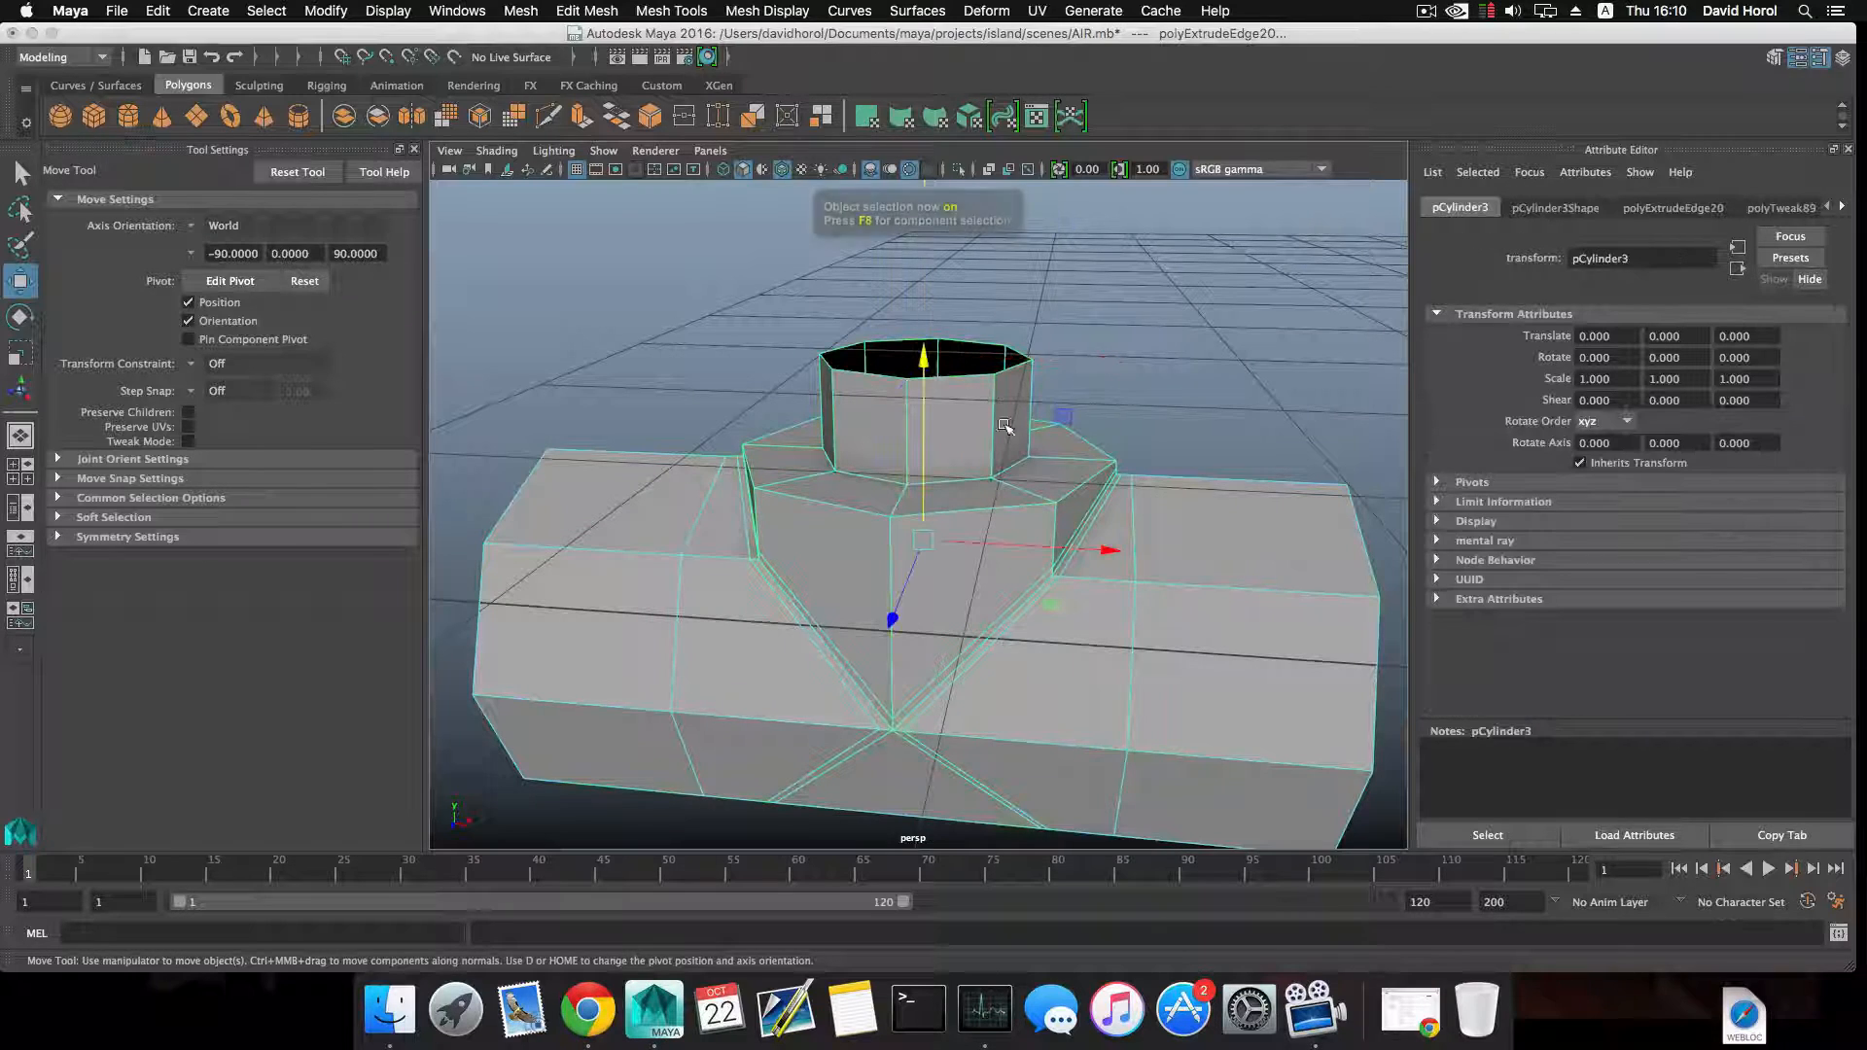
Insert supporting edge loops around the neck's base and rim and on the collar's flat top.
{"action": "right_click_drag", "start_coordinate": [1004, 426], "coordinate": [959, 421], "text": "shift"}
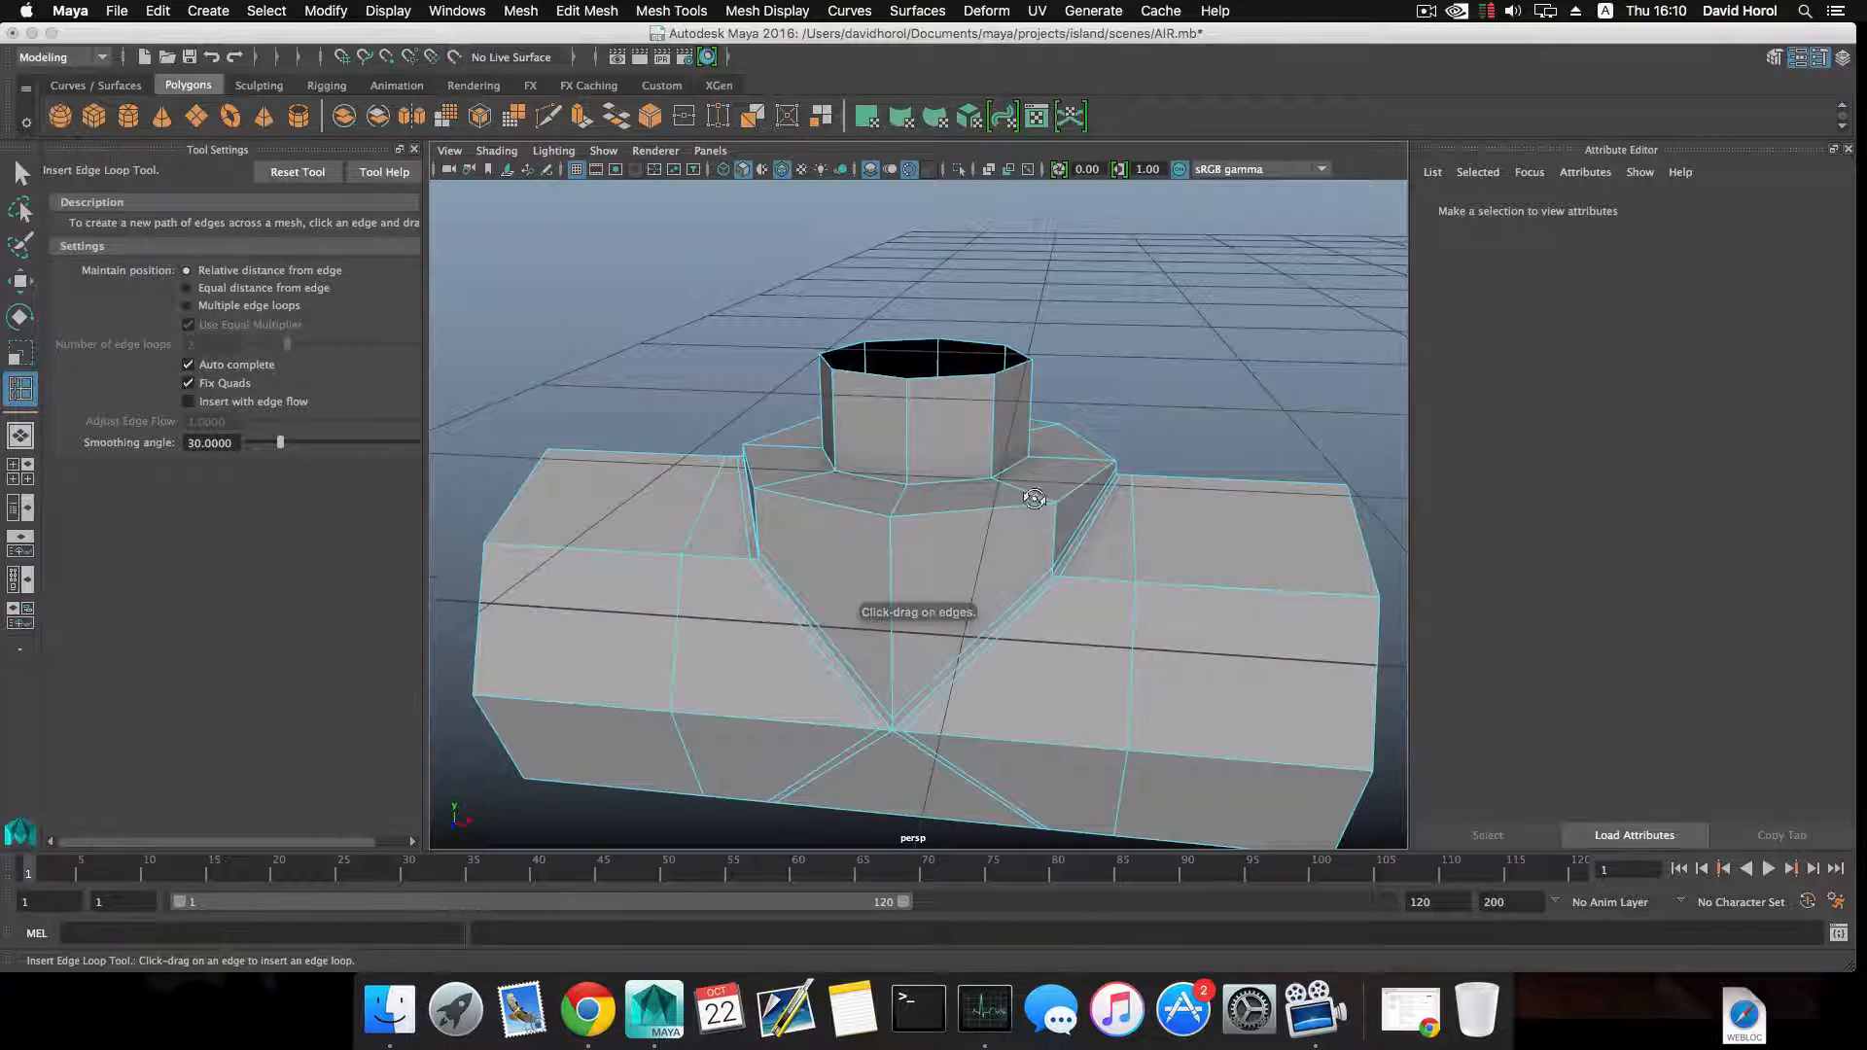
{"action": "mouse_move", "coordinate": [1034, 498]}
{"action": "left_mouse_down", "text": "alt"}
{"action": "mouse_move", "coordinate": [1046, 535]}
{"action": "mouse_move", "coordinate": [1008, 500]}
{"action": "left_mouse_up", "text": "alt"}
{"action": "left_click_drag", "start_coordinate": [1007, 501], "coordinate": [995, 359], "text": "alt"}
{"action": "mouse_move", "coordinate": [1015, 450]}
{"action": "left_mouse_down", "text": "alt"}
{"action": "mouse_move", "coordinate": [1020, 398]}
{"action": "mouse_move", "coordinate": [1022, 447]}
{"action": "left_mouse_up", "text": "alt"}
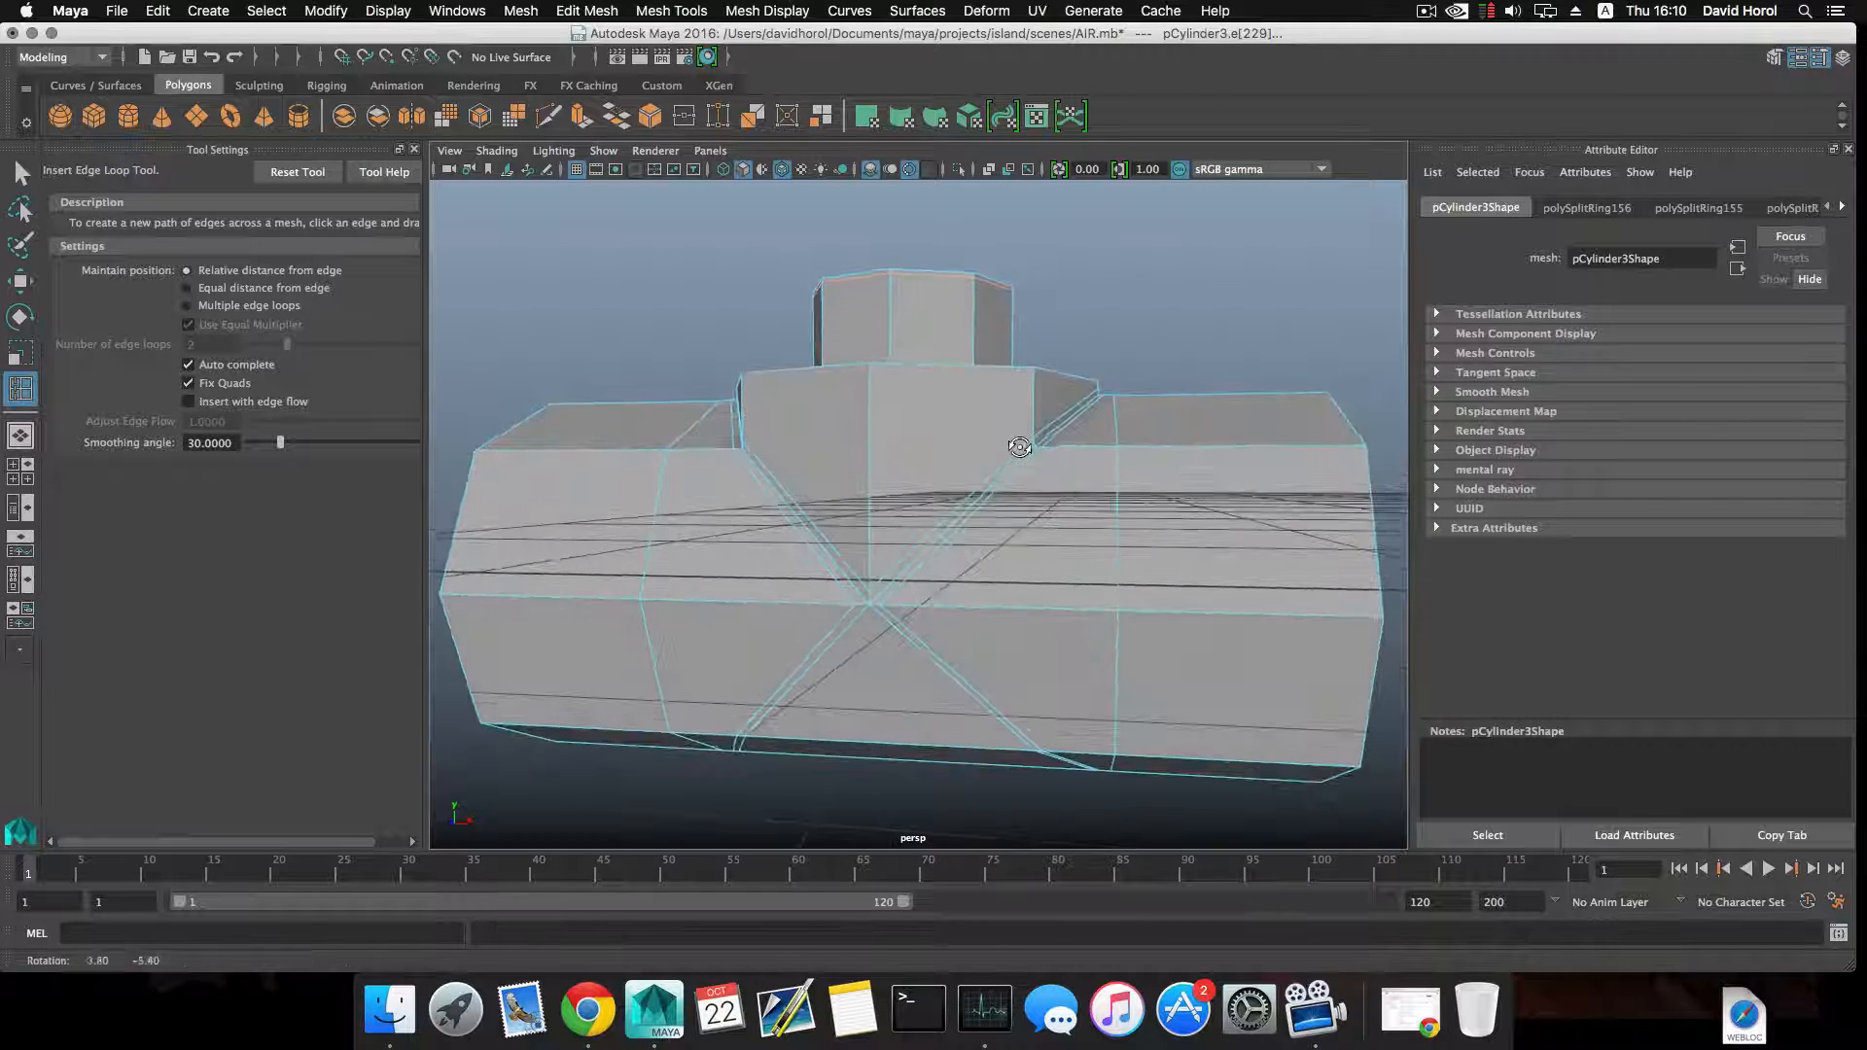
Insert an edge loop around the collar's side, scale it flat vertically to 0, and move it up close beneath the collar's rim.
{"action": "left_click_drag", "start_coordinate": [880, 455], "coordinate": [926, 460], "text": "alt"}
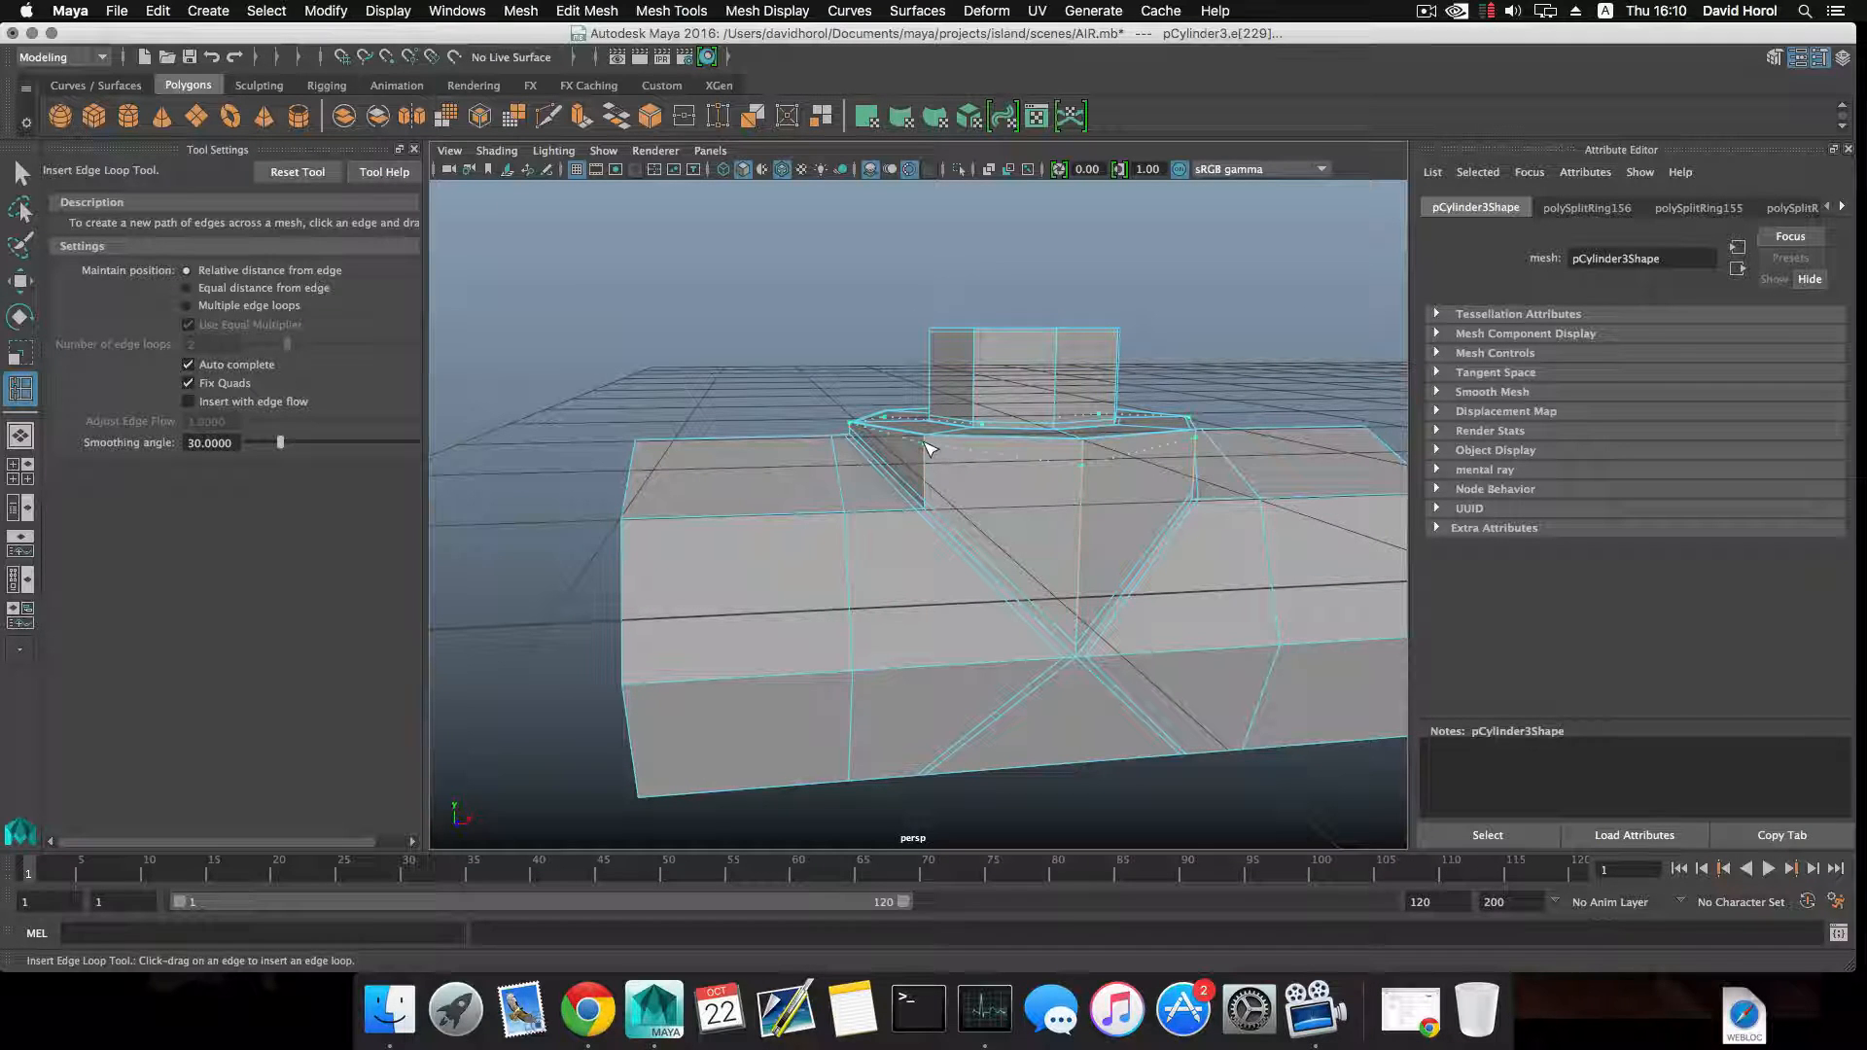
{"action": "key", "text": "r"}
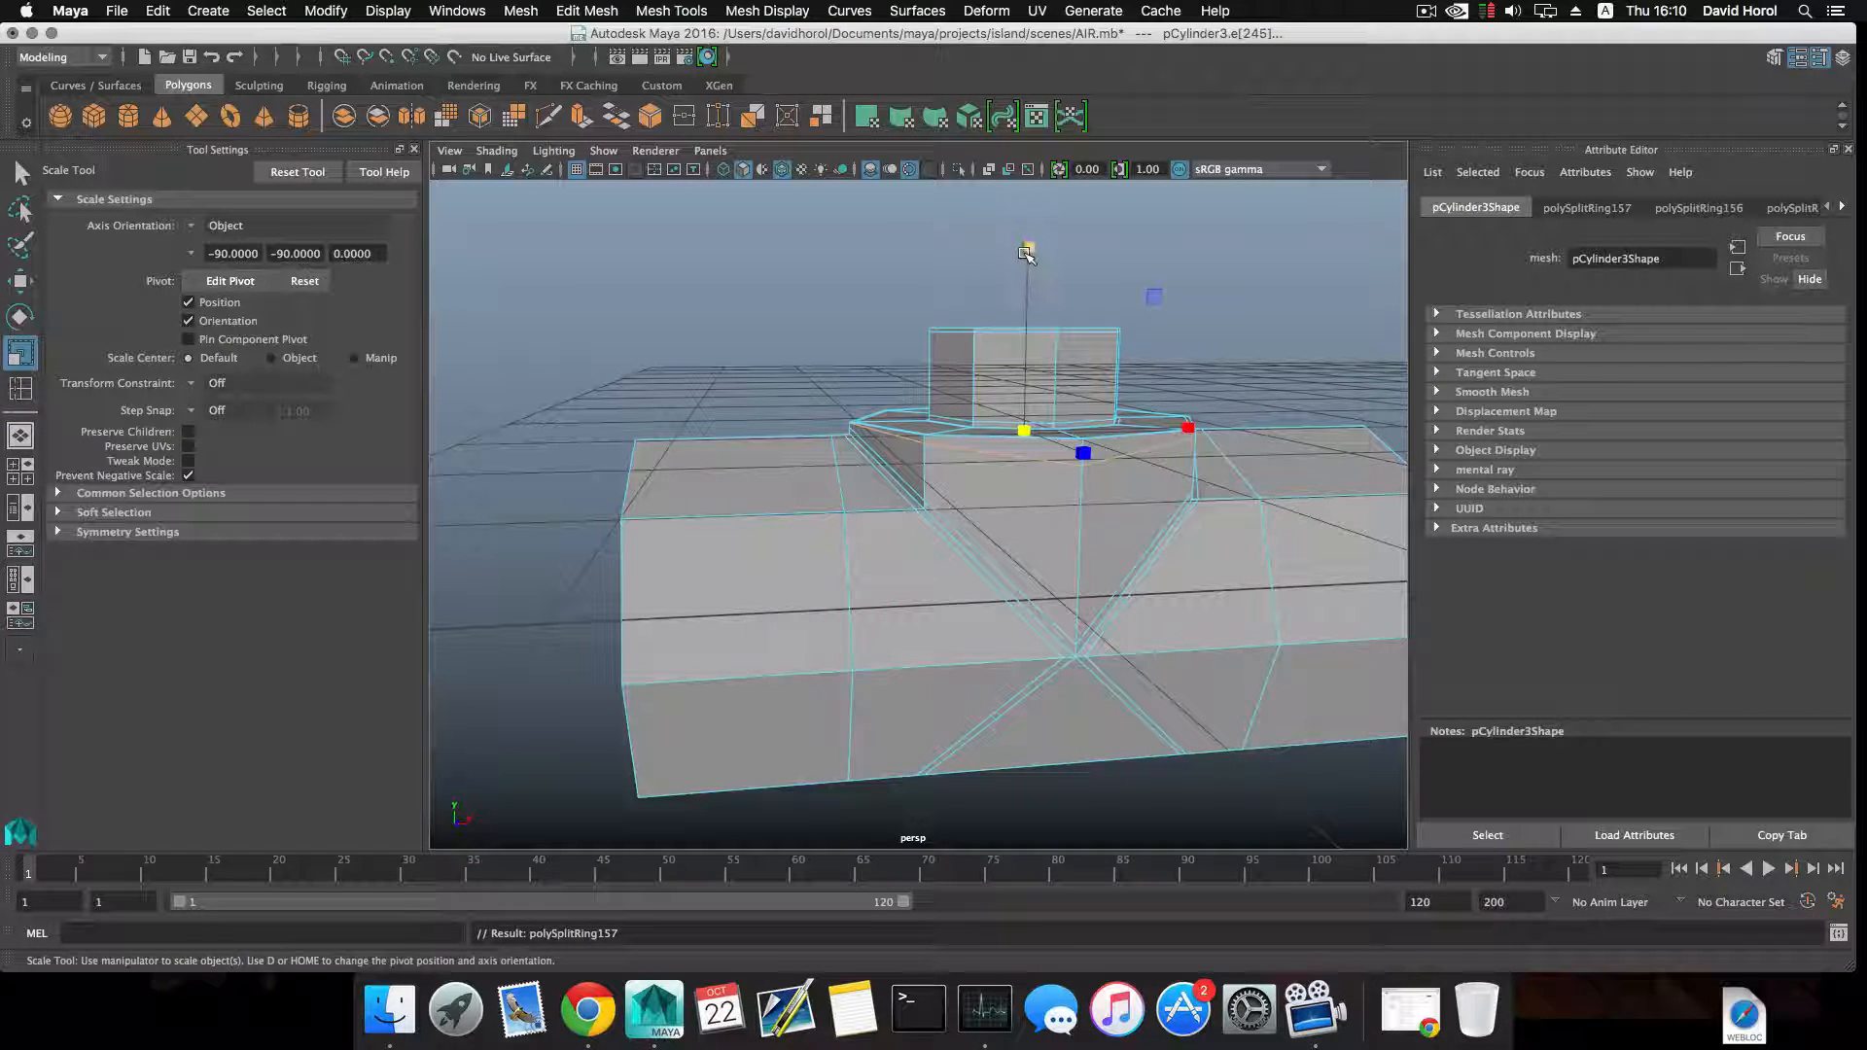
{"action": "left_click_drag", "start_coordinate": [1026, 252], "coordinate": [1026, 353]}
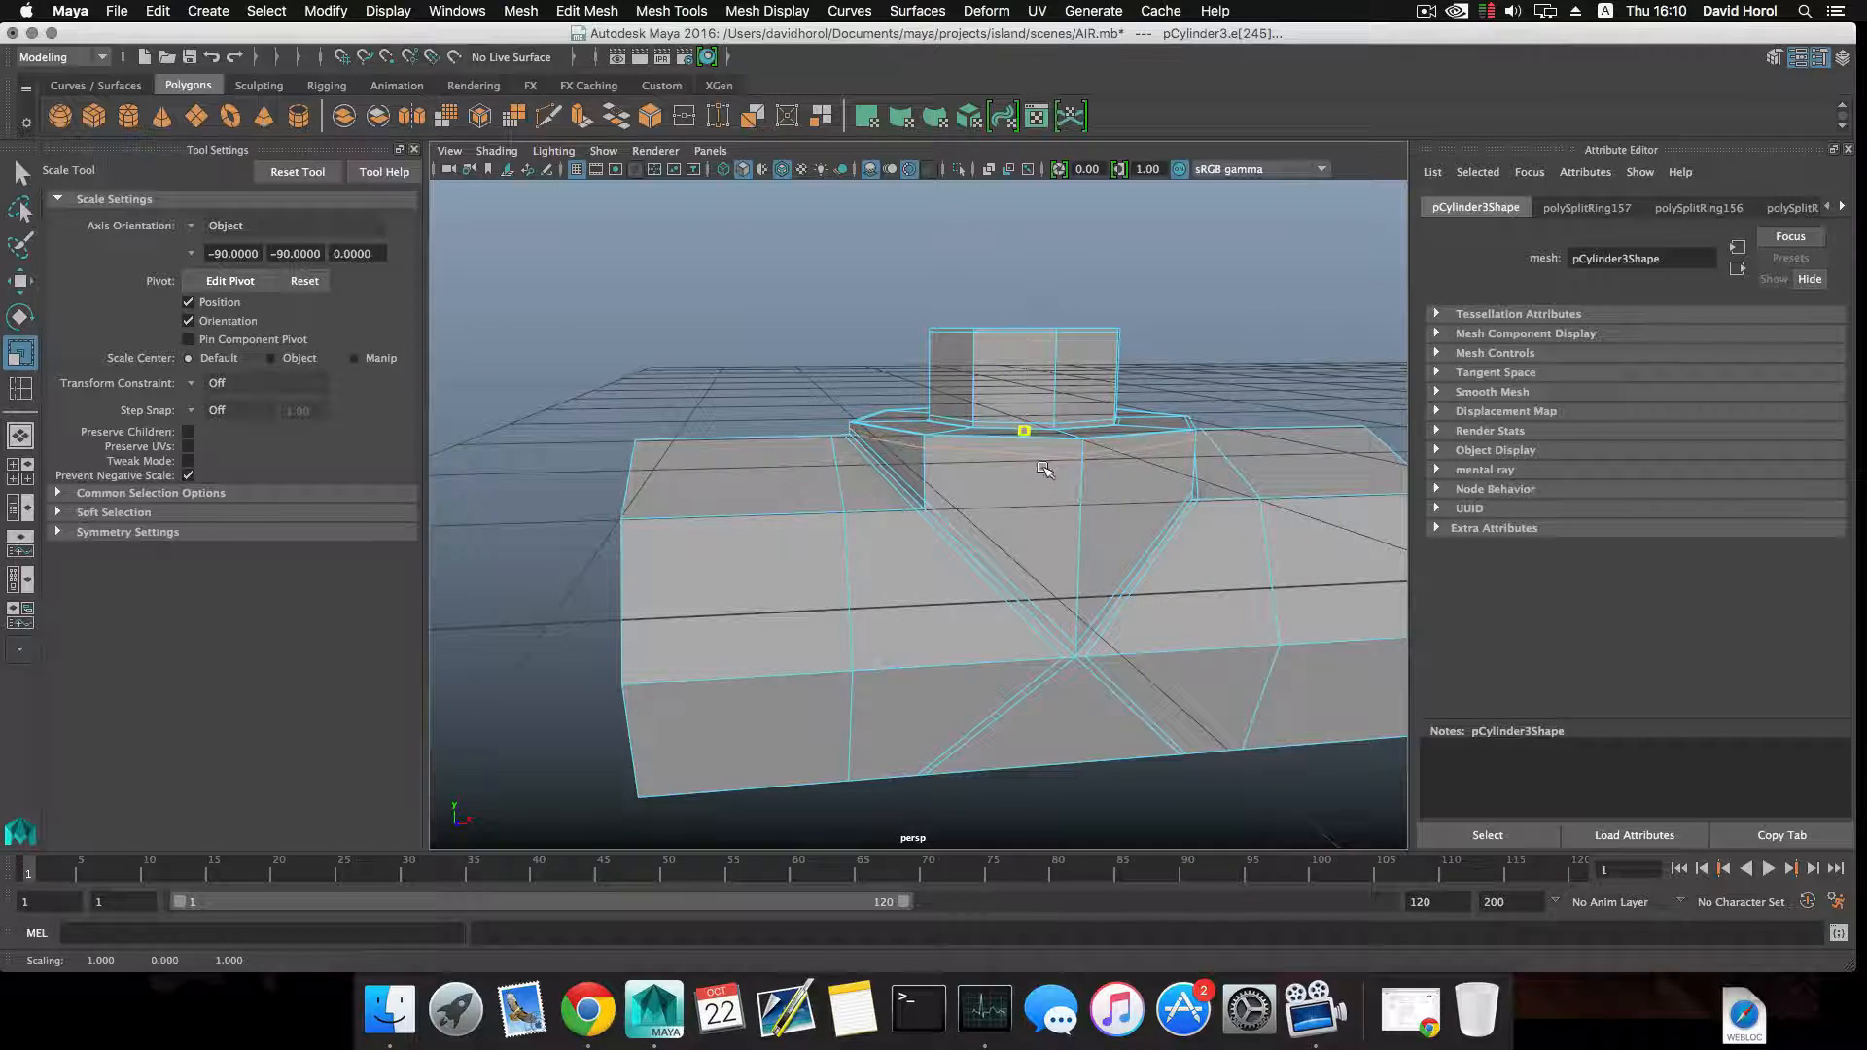
{"action": "left_click_drag", "start_coordinate": [1043, 470], "coordinate": [1046, 484]}
{"action": "left_click_drag", "start_coordinate": [914, 458], "coordinate": [1012, 555], "text": "alt"}
{"action": "scroll", "coordinate": [1012, 554], "scroll_direction": "up", "scroll_amount": 5}
{"action": "middle_click_drag", "start_coordinate": [972, 512], "coordinate": [921, 467], "text": "alt"}
{"action": "middle_click_drag", "start_coordinate": [1072, 516], "coordinate": [878, 439], "text": "alt"}
{"action": "right_click_drag", "start_coordinate": [933, 429], "coordinate": [805, 402], "text": "alt"}
{"action": "middle_click_drag", "start_coordinate": [805, 402], "coordinate": [860, 418], "text": "alt"}
{"action": "key", "text": "w"}
{"action": "left_click_drag", "start_coordinate": [827, 280], "coordinate": [827, 263]}
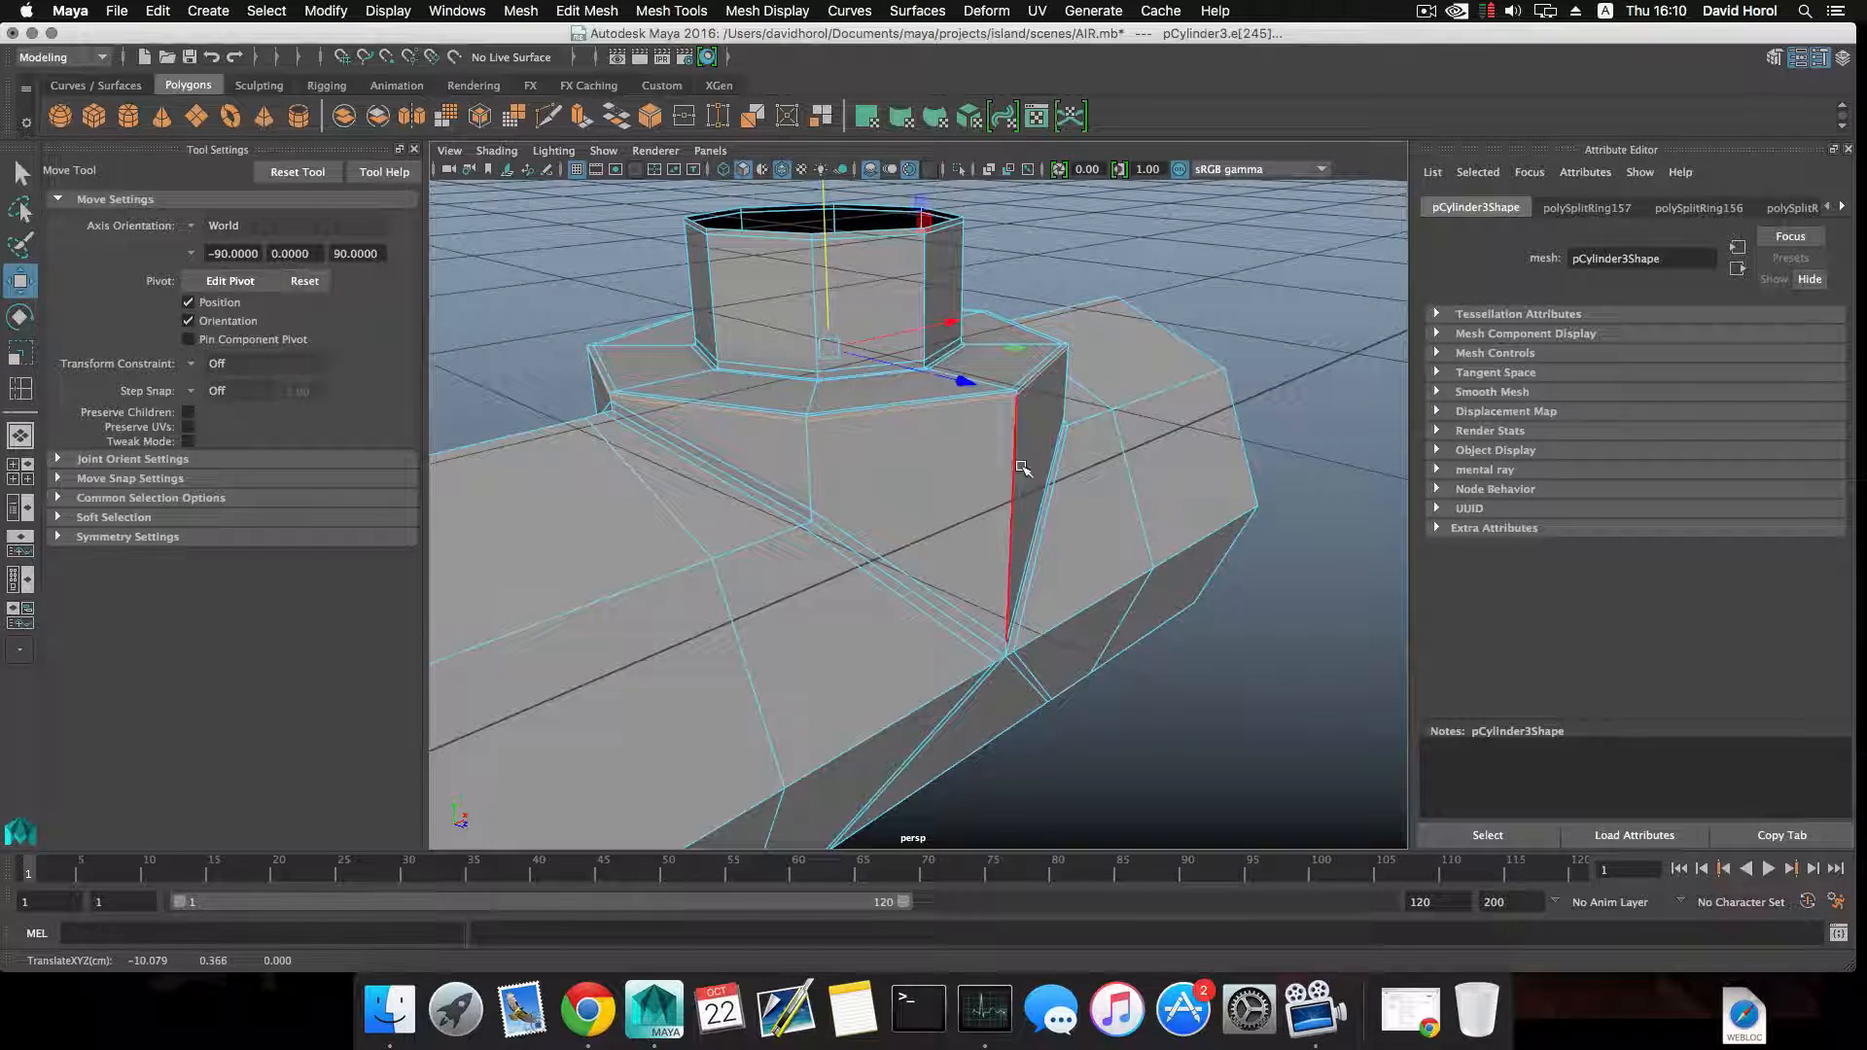
Preview the pipe junction with mesh smoothing and return to the unsmoothed display.
{"action": "left_click_drag", "start_coordinate": [1022, 469], "coordinate": [870, 426], "text": "alt"}
{"action": "left_click_drag", "start_coordinate": [1149, 391], "coordinate": [1049, 428], "text": "alt"}
{"action": "key", "text": "3"}
{"action": "right_click_drag", "start_coordinate": [1070, 426], "coordinate": [1055, 430], "text": "alt"}
{"action": "left_click_drag", "start_coordinate": [1053, 425], "coordinate": [1148, 420], "text": "alt"}
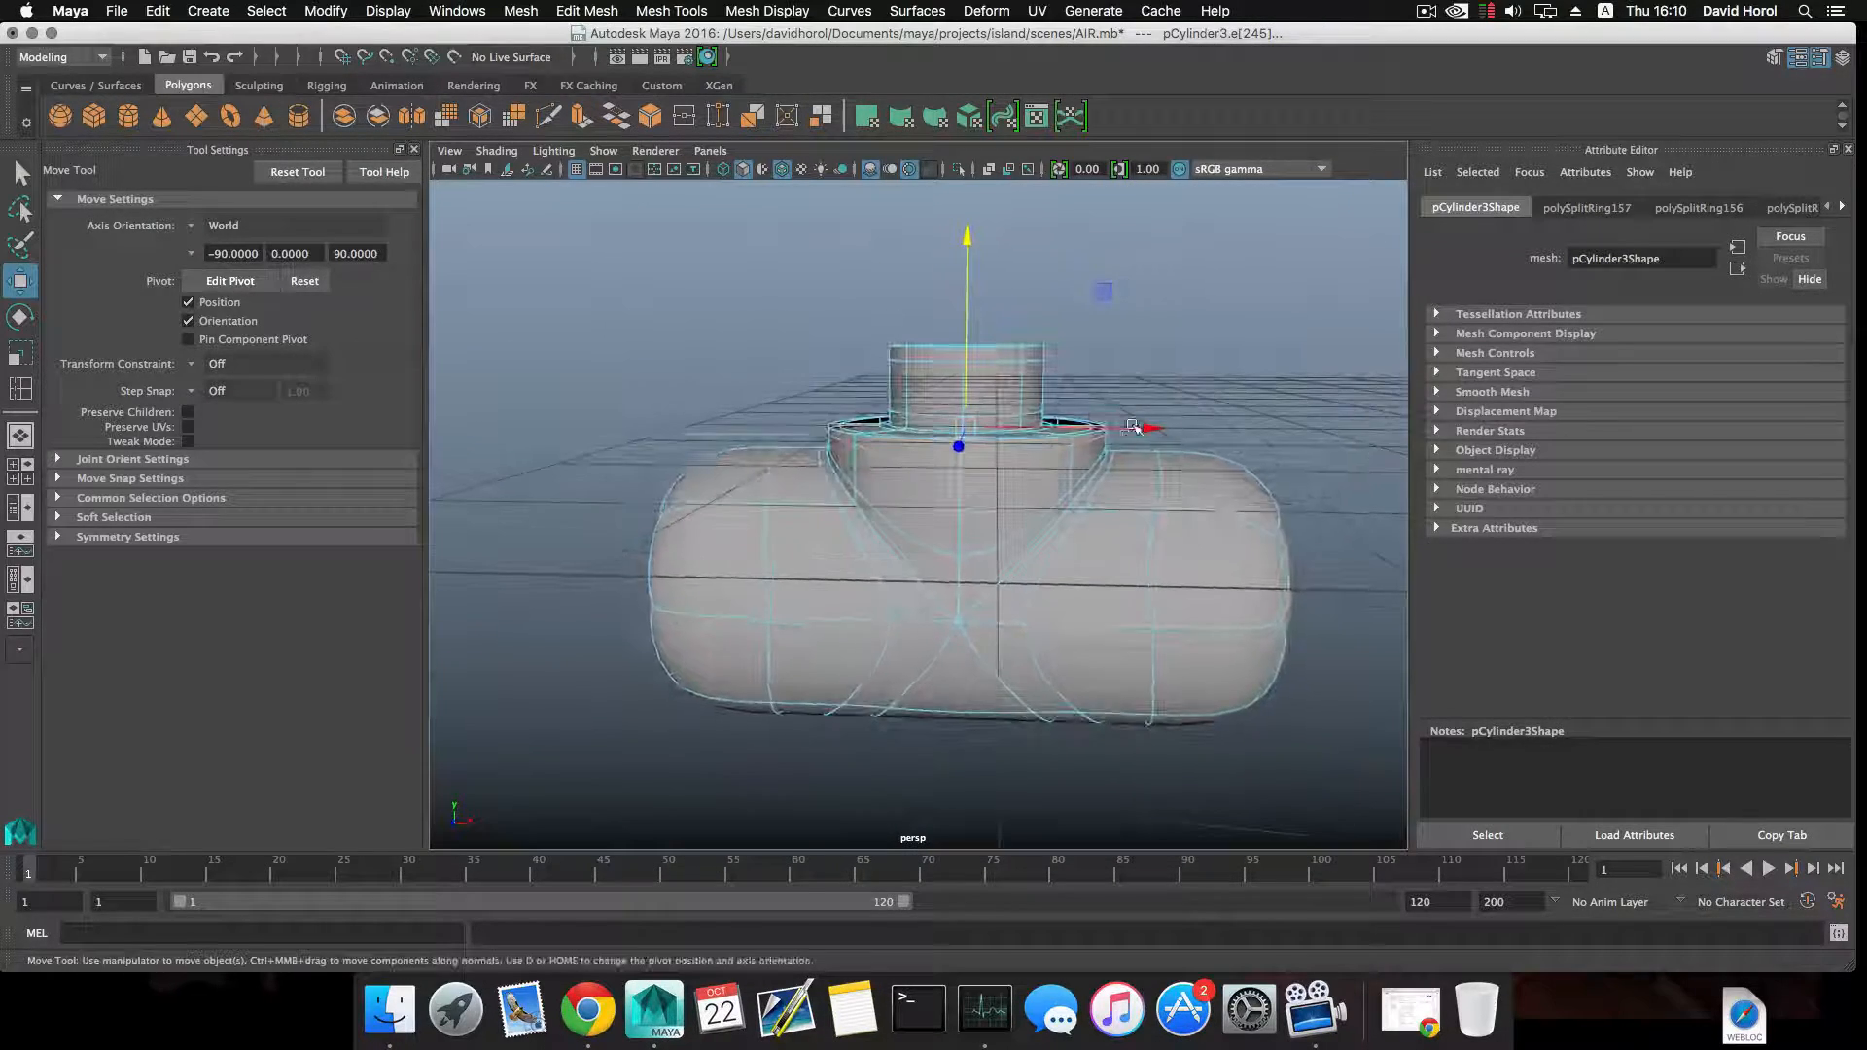
{"action": "key", "text": "1"}
Extrude the open border edge loop at the top of the neck and scale it slightly inward, to about 0.95.
{"action": "left_click_drag", "start_coordinate": [1060, 474], "coordinate": [1063, 505], "text": "alt"}
{"action": "right_click_drag", "start_coordinate": [1064, 505], "coordinate": [1247, 588], "text": "alt"}
{"action": "middle_click_drag", "start_coordinate": [1247, 588], "coordinate": [1155, 537], "text": "alt"}
{"action": "mouse_move", "coordinate": [1006, 457]}
{"action": "left_mouse_down", "text": "alt"}
{"action": "mouse_move", "coordinate": [983, 467]}
{"action": "mouse_move", "coordinate": [1002, 423]}
{"action": "left_mouse_up", "text": "alt"}
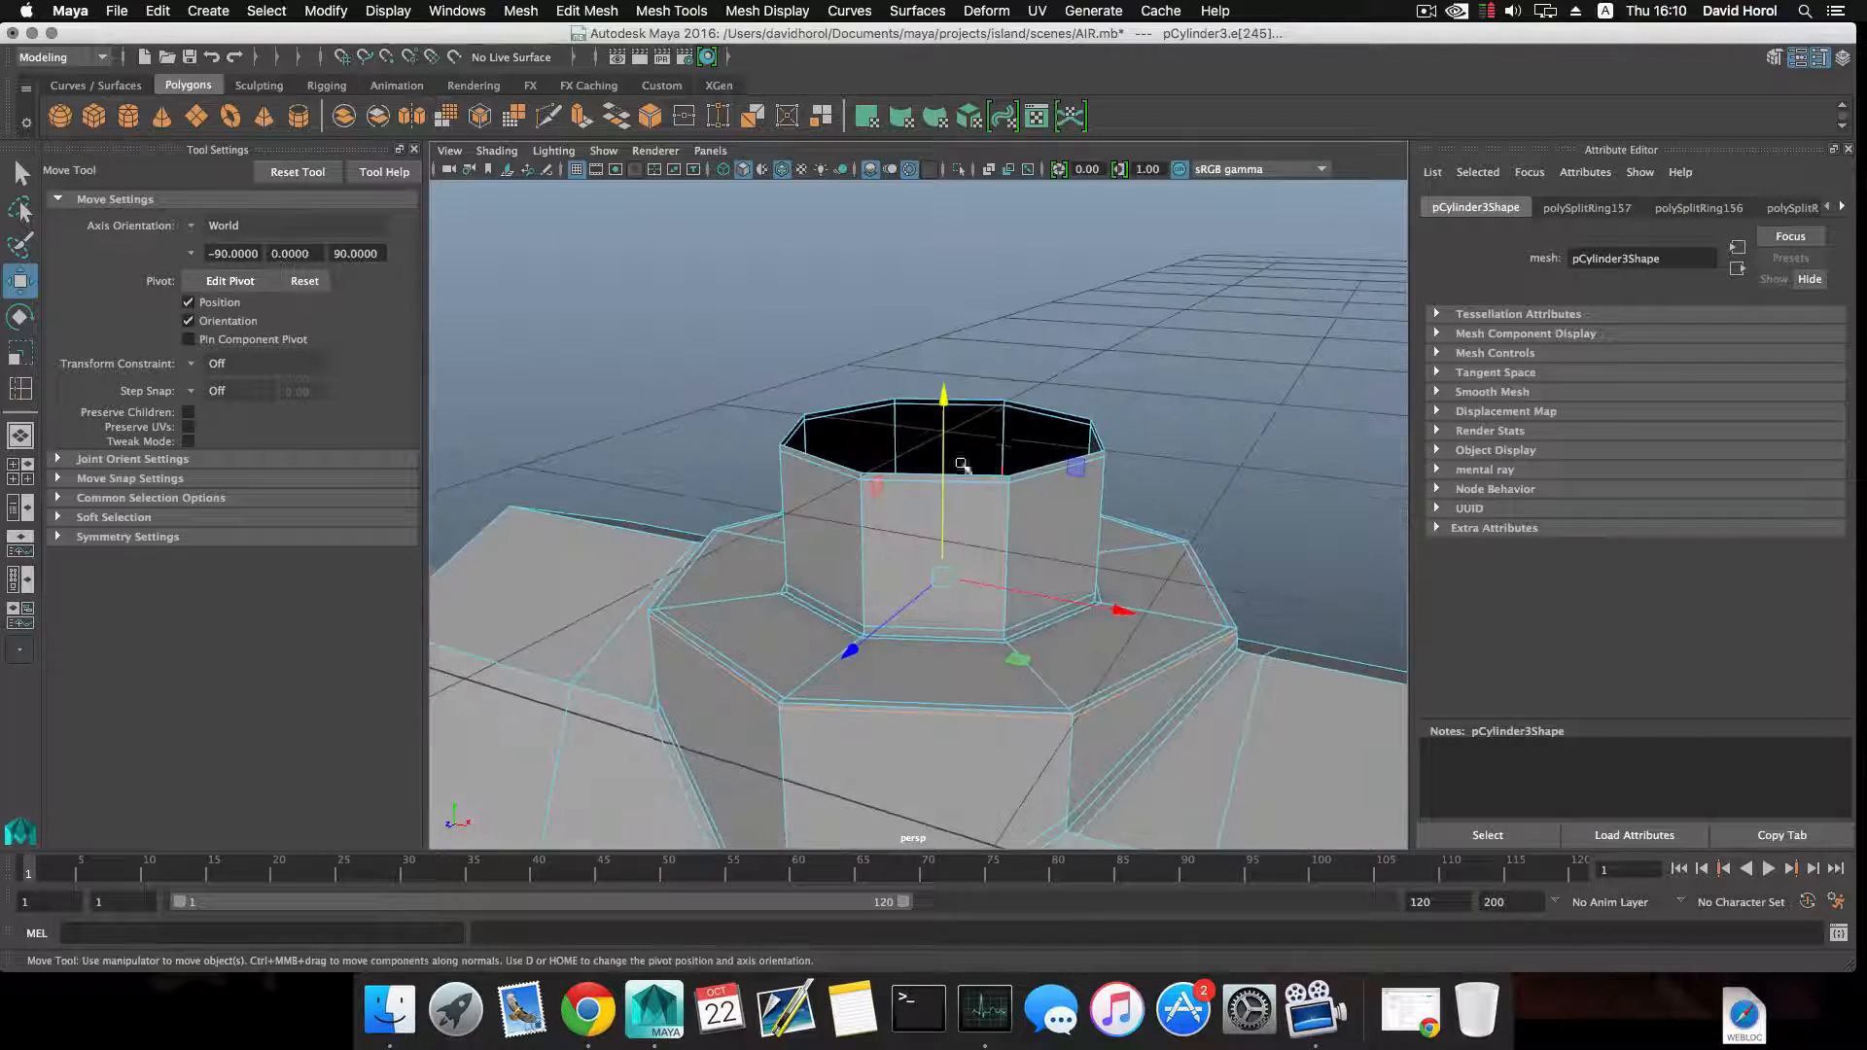
{"action": "right_click_drag", "start_coordinate": [1001, 423], "coordinate": [1007, 401]}
{"action": "double_click", "coordinate": [1007, 401]}
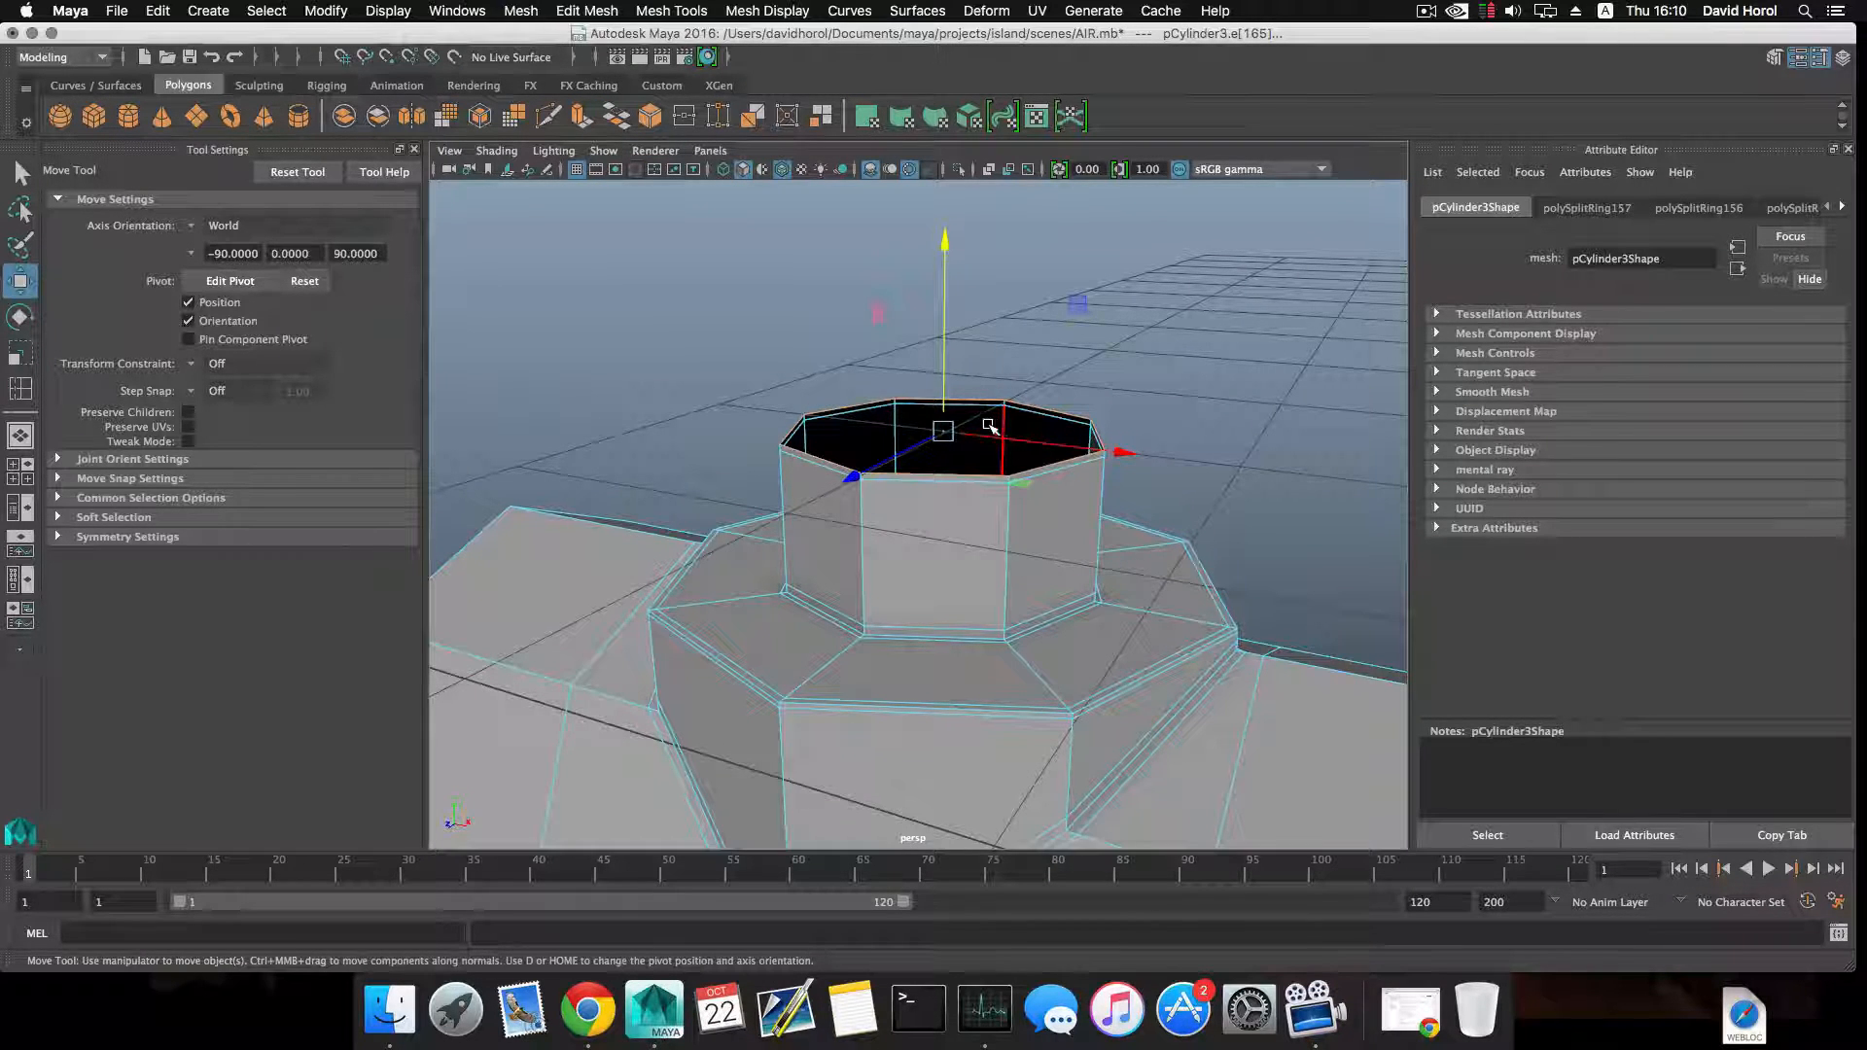
{"action": "scroll", "coordinate": [989, 426], "scroll_direction": "down", "scroll_amount": 5}
{"action": "left_click_drag", "start_coordinate": [979, 440], "coordinate": [1024, 425], "text": "alt"}
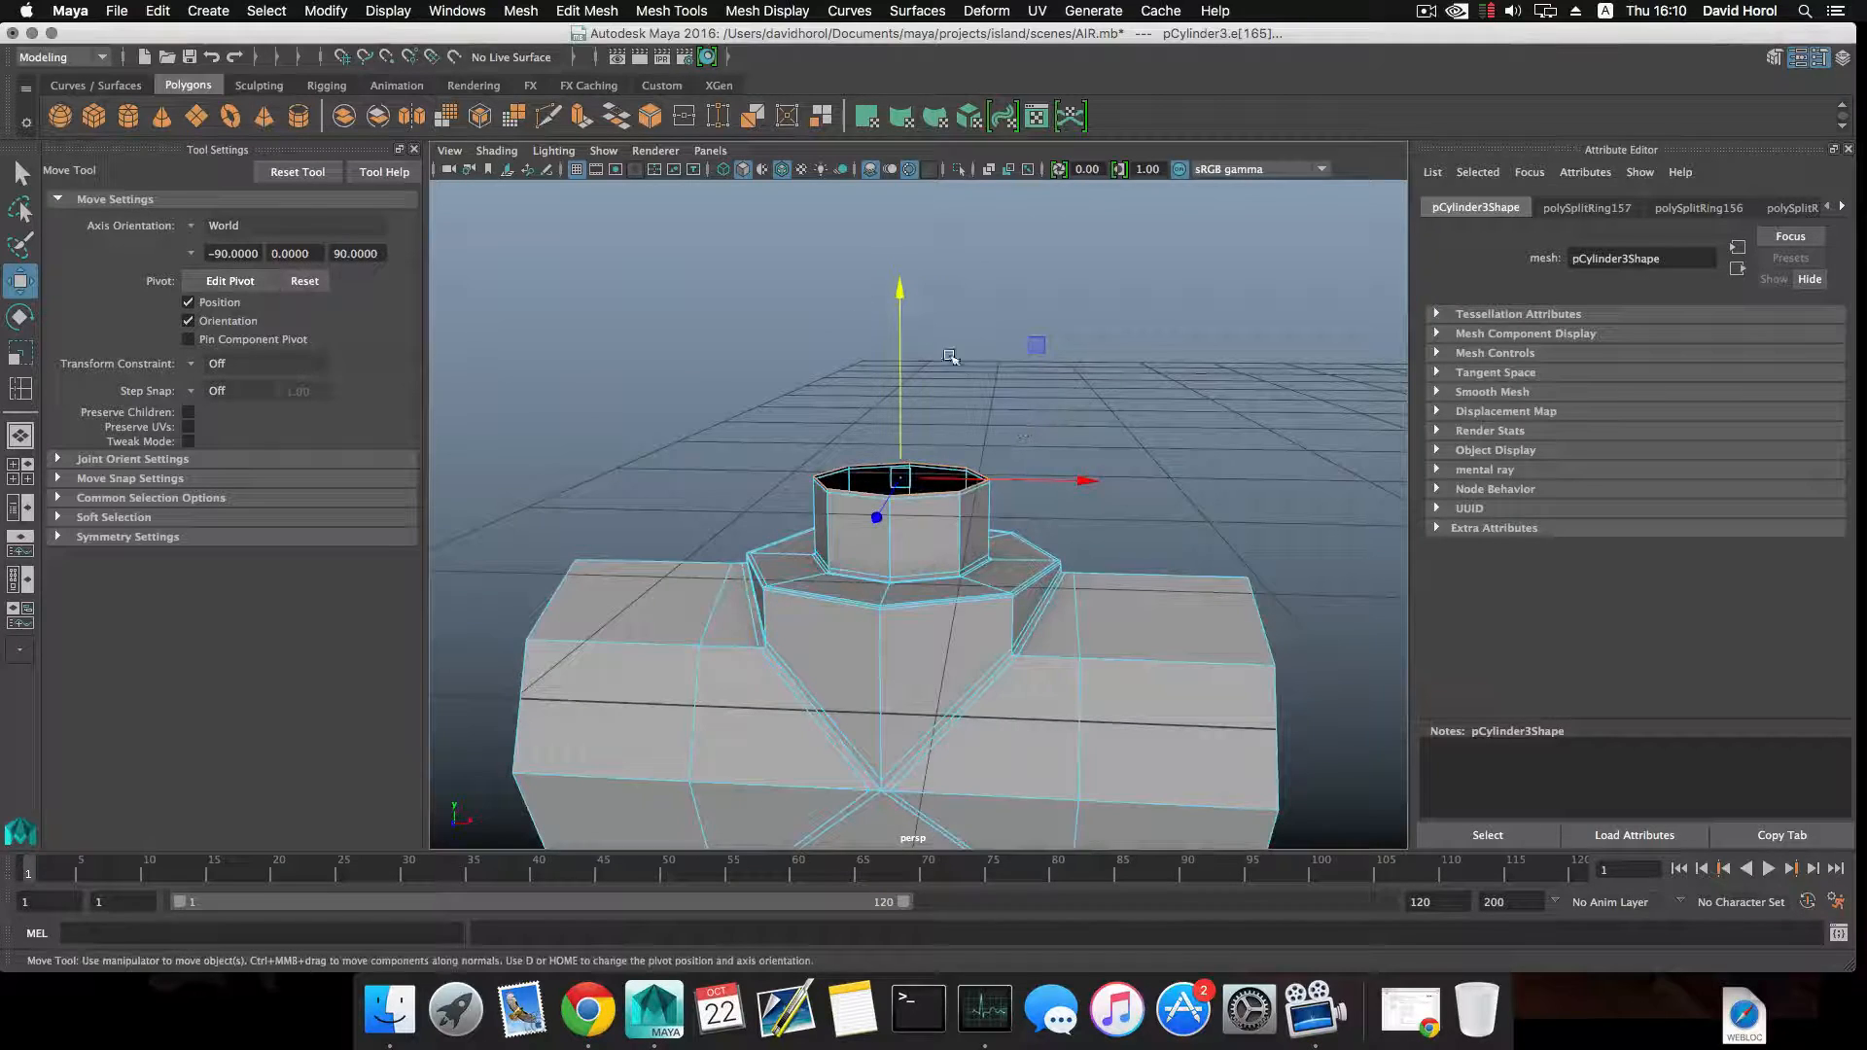
{"action": "left_click_drag", "start_coordinate": [883, 364], "coordinate": [947, 371], "text": "alt"}
{"action": "scroll", "coordinate": [955, 390], "scroll_direction": "up", "scroll_amount": 3}
{"action": "middle_click_drag", "start_coordinate": [955, 389], "coordinate": [863, 356], "text": "alt"}
{"action": "mouse_move", "coordinate": [864, 356]}
{"action": "left_mouse_down", "text": "alt"}
{"action": "mouse_move", "coordinate": [905, 367]}
{"action": "mouse_move", "coordinate": [912, 350]}
{"action": "mouse_move", "coordinate": [972, 394]}
{"action": "mouse_move", "coordinate": [984, 381]}
{"action": "mouse_move", "coordinate": [877, 325]}
{"action": "left_mouse_up", "text": "alt"}
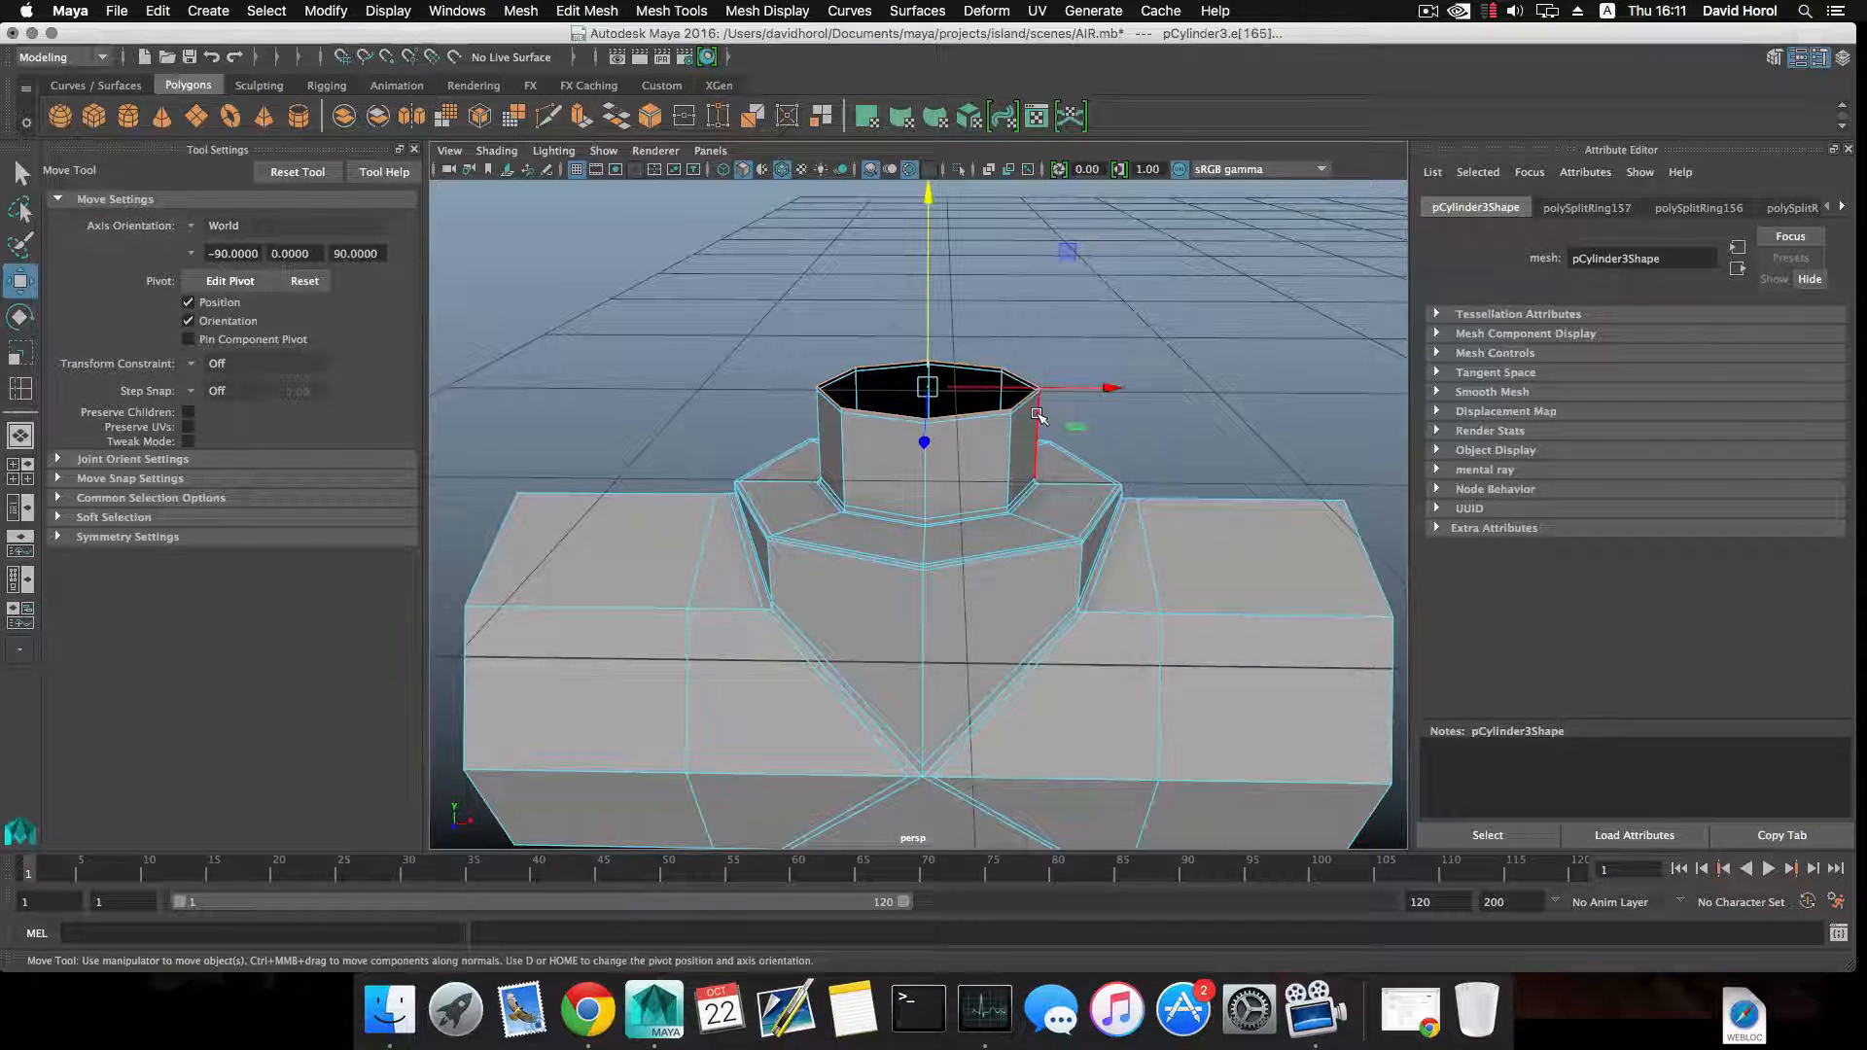
{"action": "scroll", "coordinate": [1039, 416], "scroll_direction": "up", "scroll_amount": 5}
{"action": "scroll", "coordinate": [1039, 417], "scroll_direction": "down", "scroll_amount": 6}
{"action": "left_click_drag", "start_coordinate": [1016, 393], "coordinate": [982, 411], "text": "alt"}
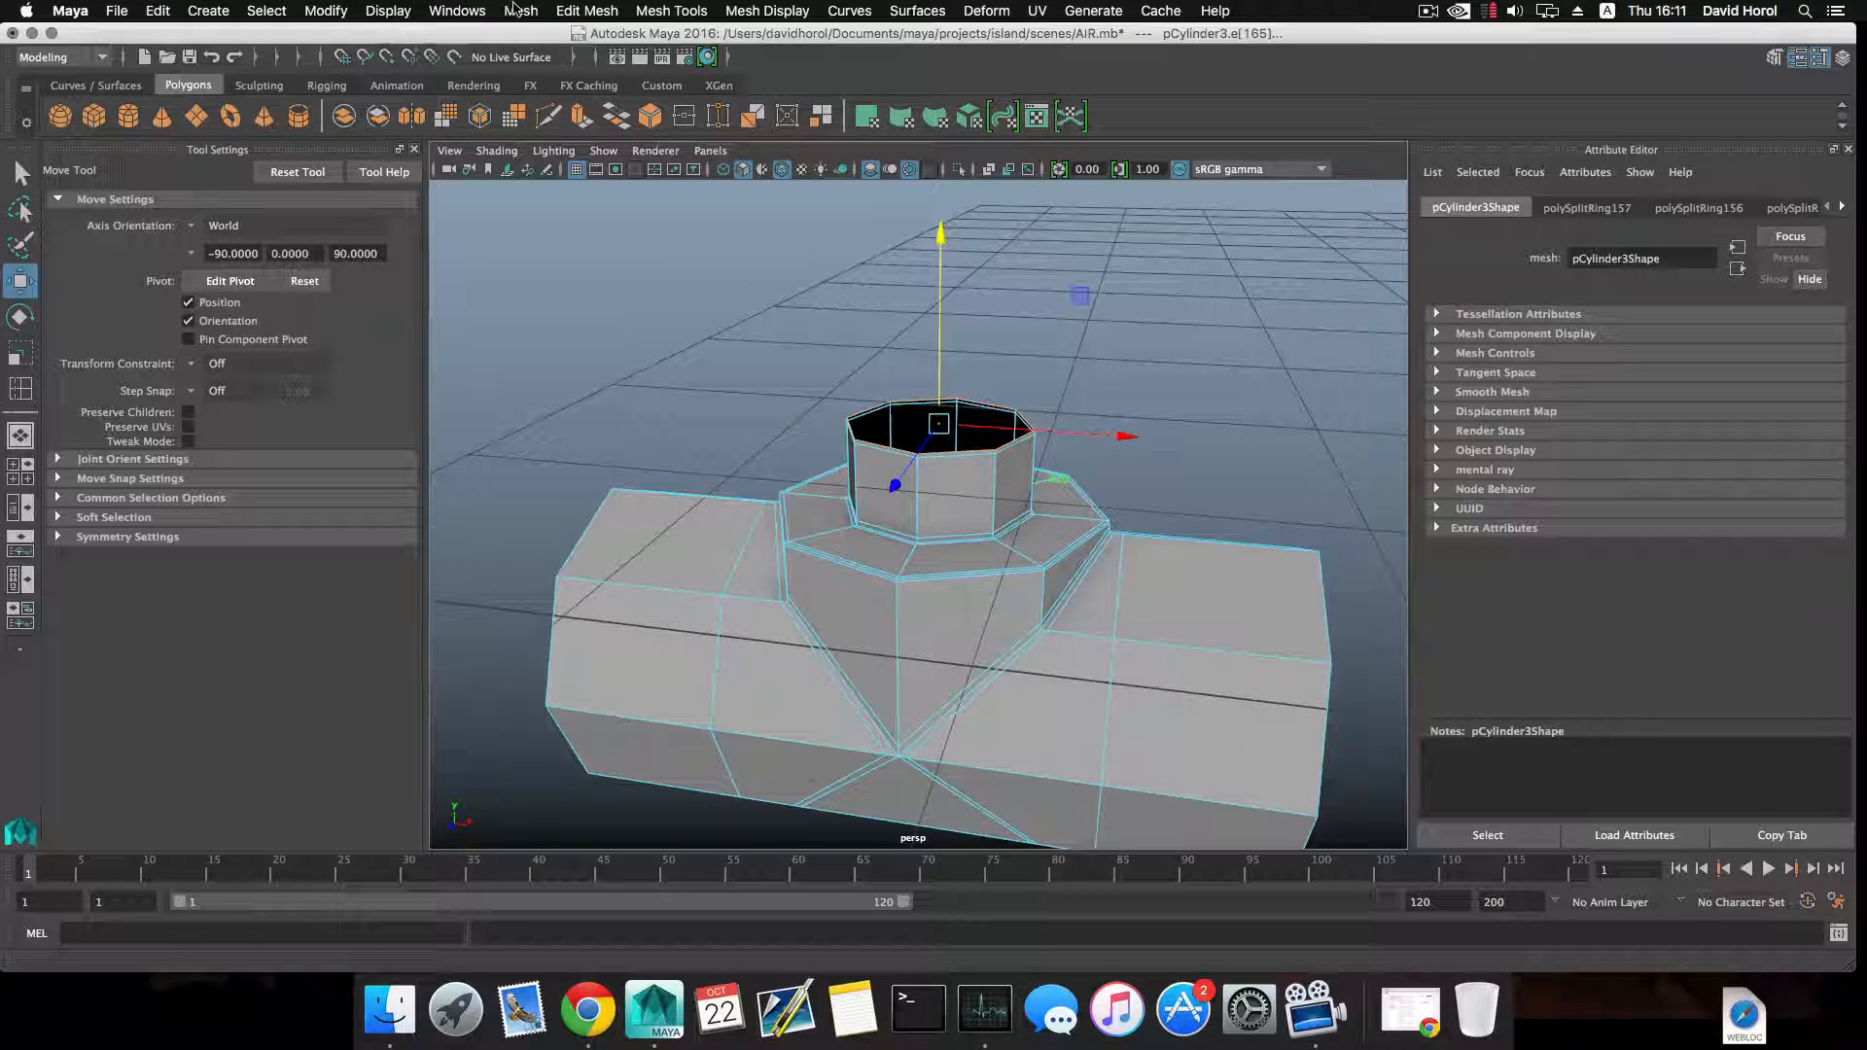
{"action": "left_click", "coordinate": [616, 116]}
{"action": "key", "text": "r"}
{"action": "left_click_drag", "start_coordinate": [940, 424], "coordinate": [935, 423]}
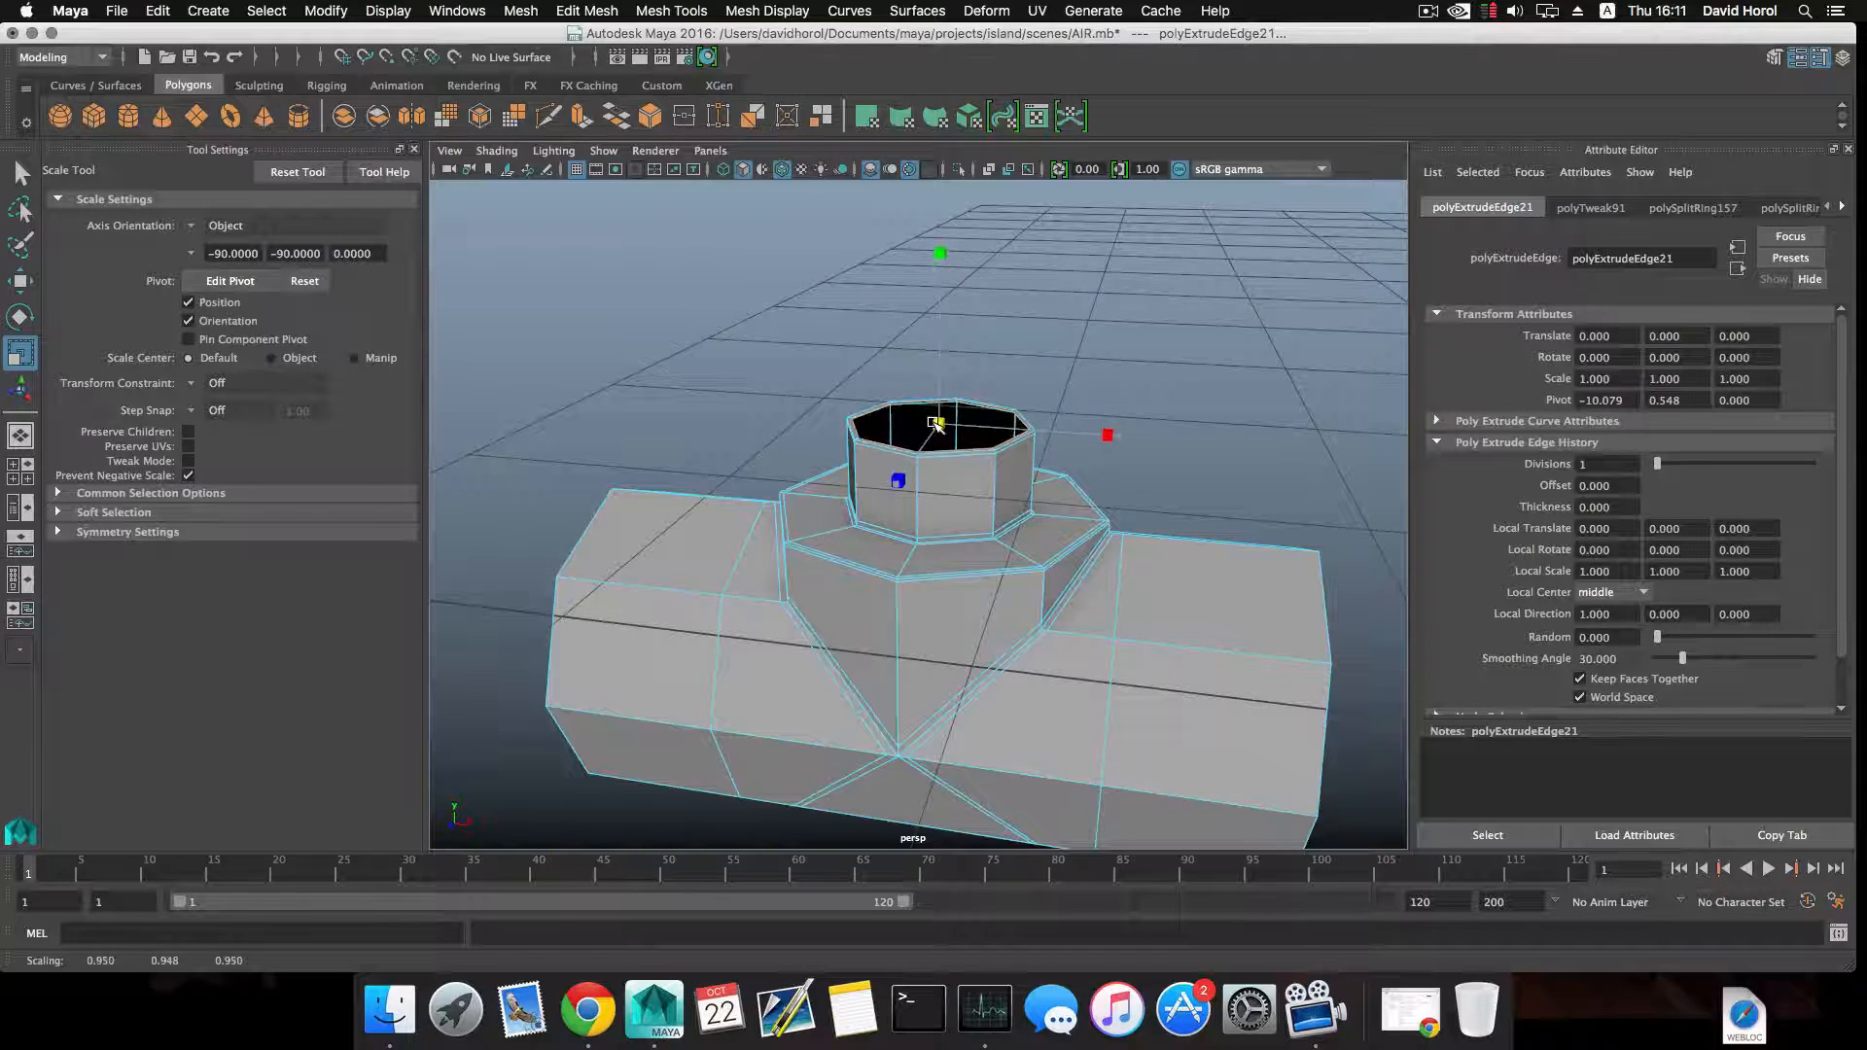
{"action": "right_click_drag", "start_coordinate": [937, 426], "coordinate": [1076, 504], "text": "alt"}
{"action": "left_click_drag", "start_coordinate": [1075, 505], "coordinate": [1038, 529], "text": "alt"}
{"action": "right_click_drag", "start_coordinate": [1037, 529], "coordinate": [1151, 613], "text": "alt"}
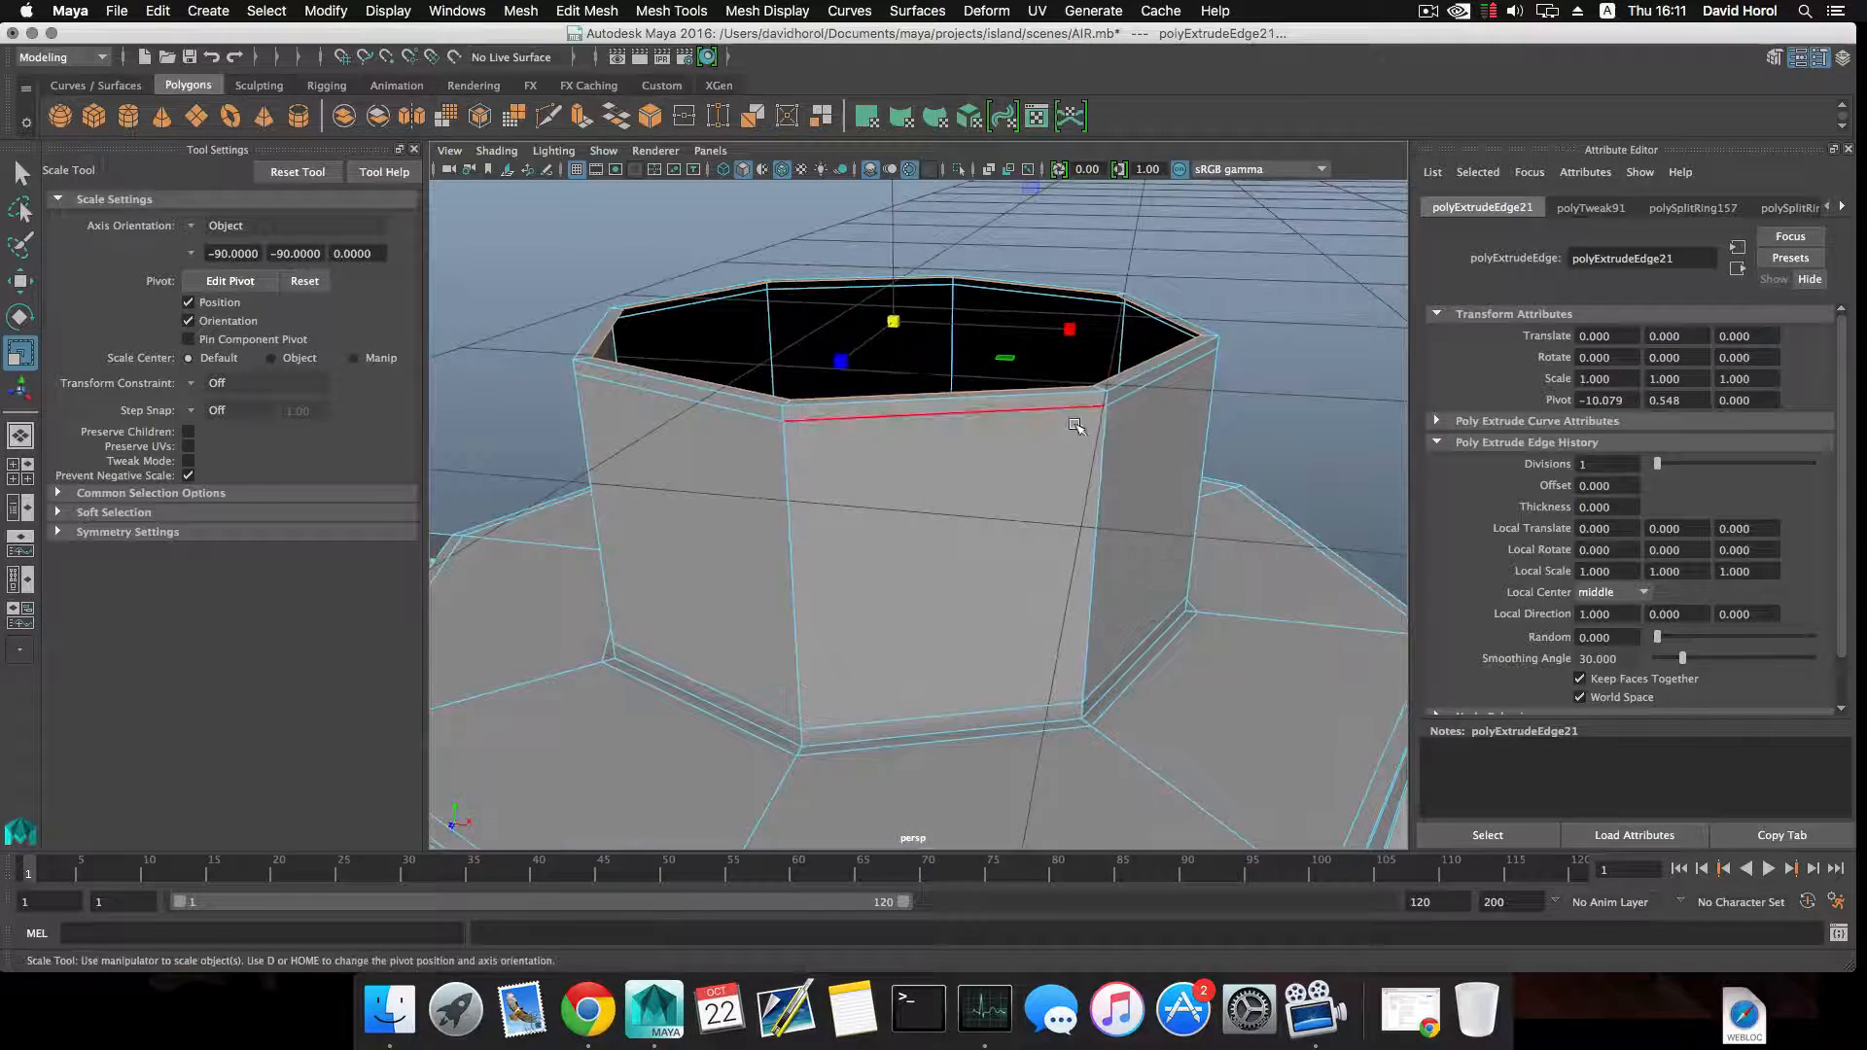
Close the opening at the top of the neck with Fill Hole.
{"action": "left_click", "coordinate": [526, 11]}
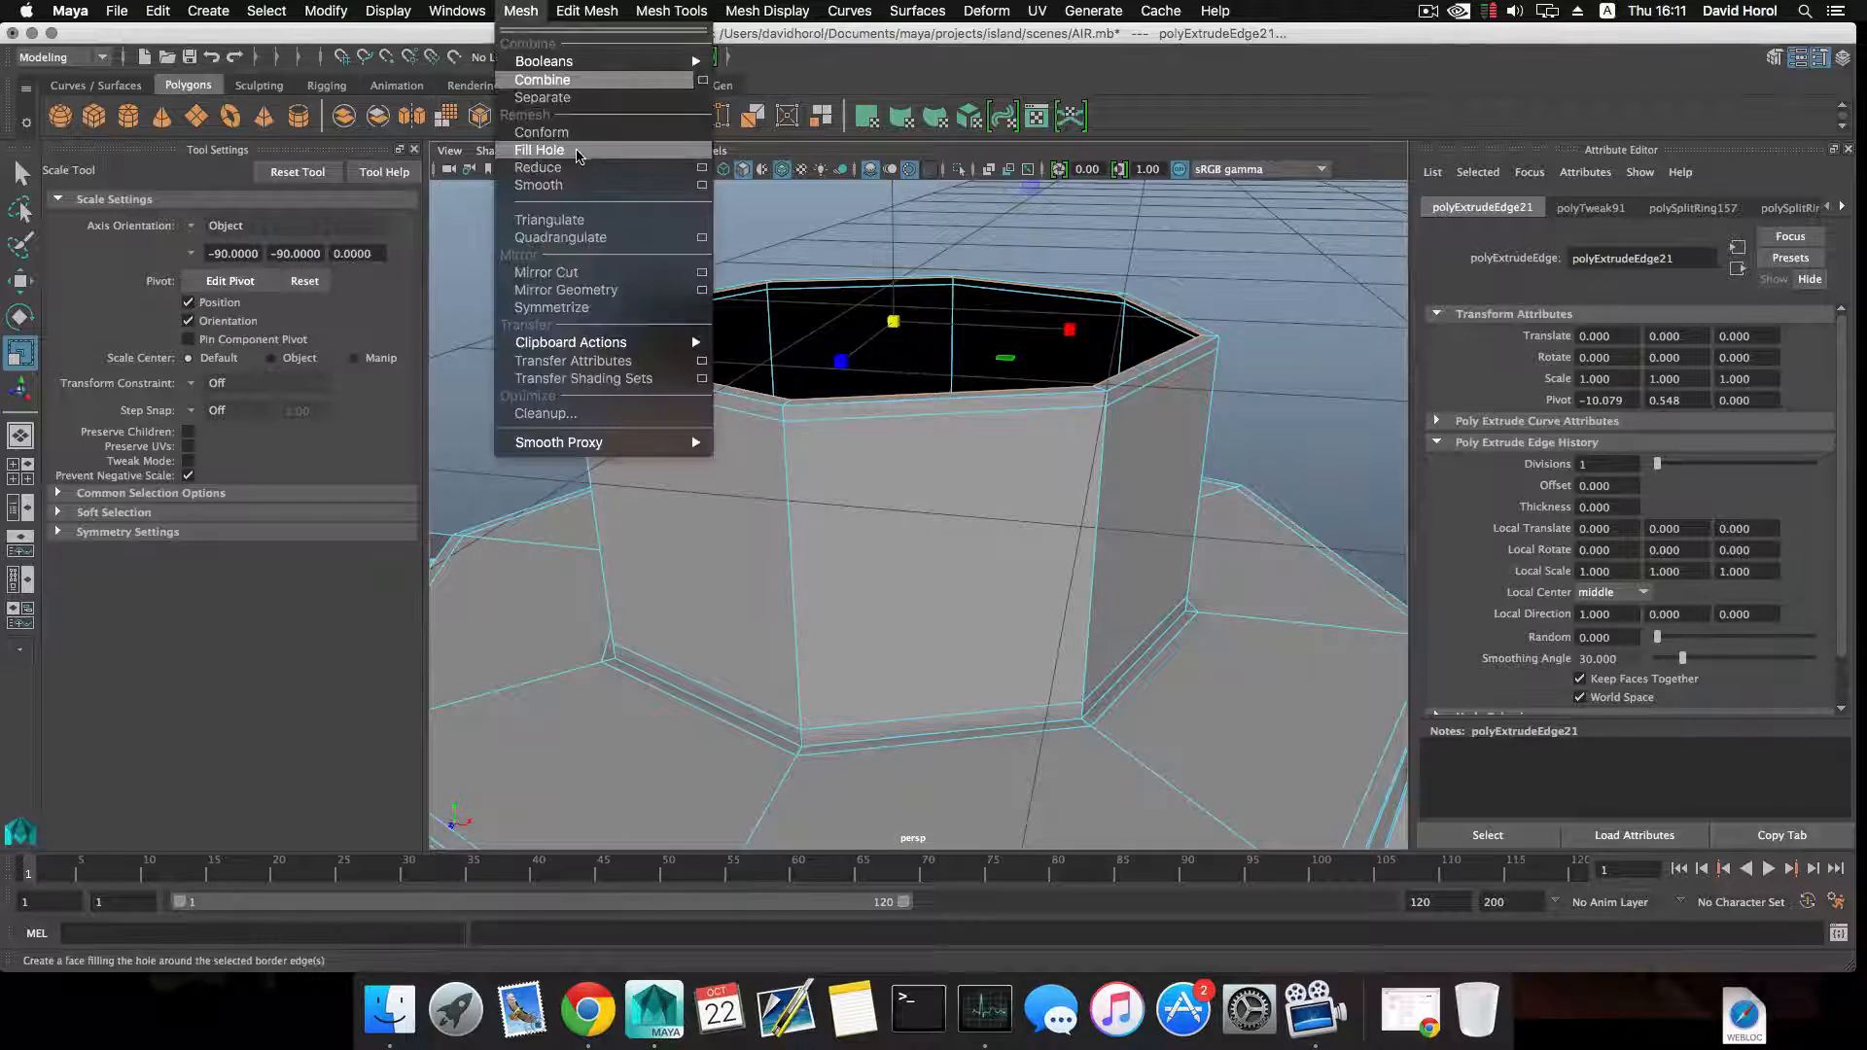
{"action": "left_click", "coordinate": [577, 156]}
{"action": "key", "text": "w"}
{"action": "right_click_drag", "start_coordinate": [1089, 496], "coordinate": [962, 425], "text": "alt"}
{"action": "left_click_drag", "start_coordinate": [963, 425], "coordinate": [975, 381], "text": "alt"}
{"action": "right_click_drag", "start_coordinate": [975, 381], "coordinate": [1005, 377], "text": "alt"}
{"action": "middle_click_drag", "start_coordinate": [1004, 377], "coordinate": [1050, 260], "text": "alt"}
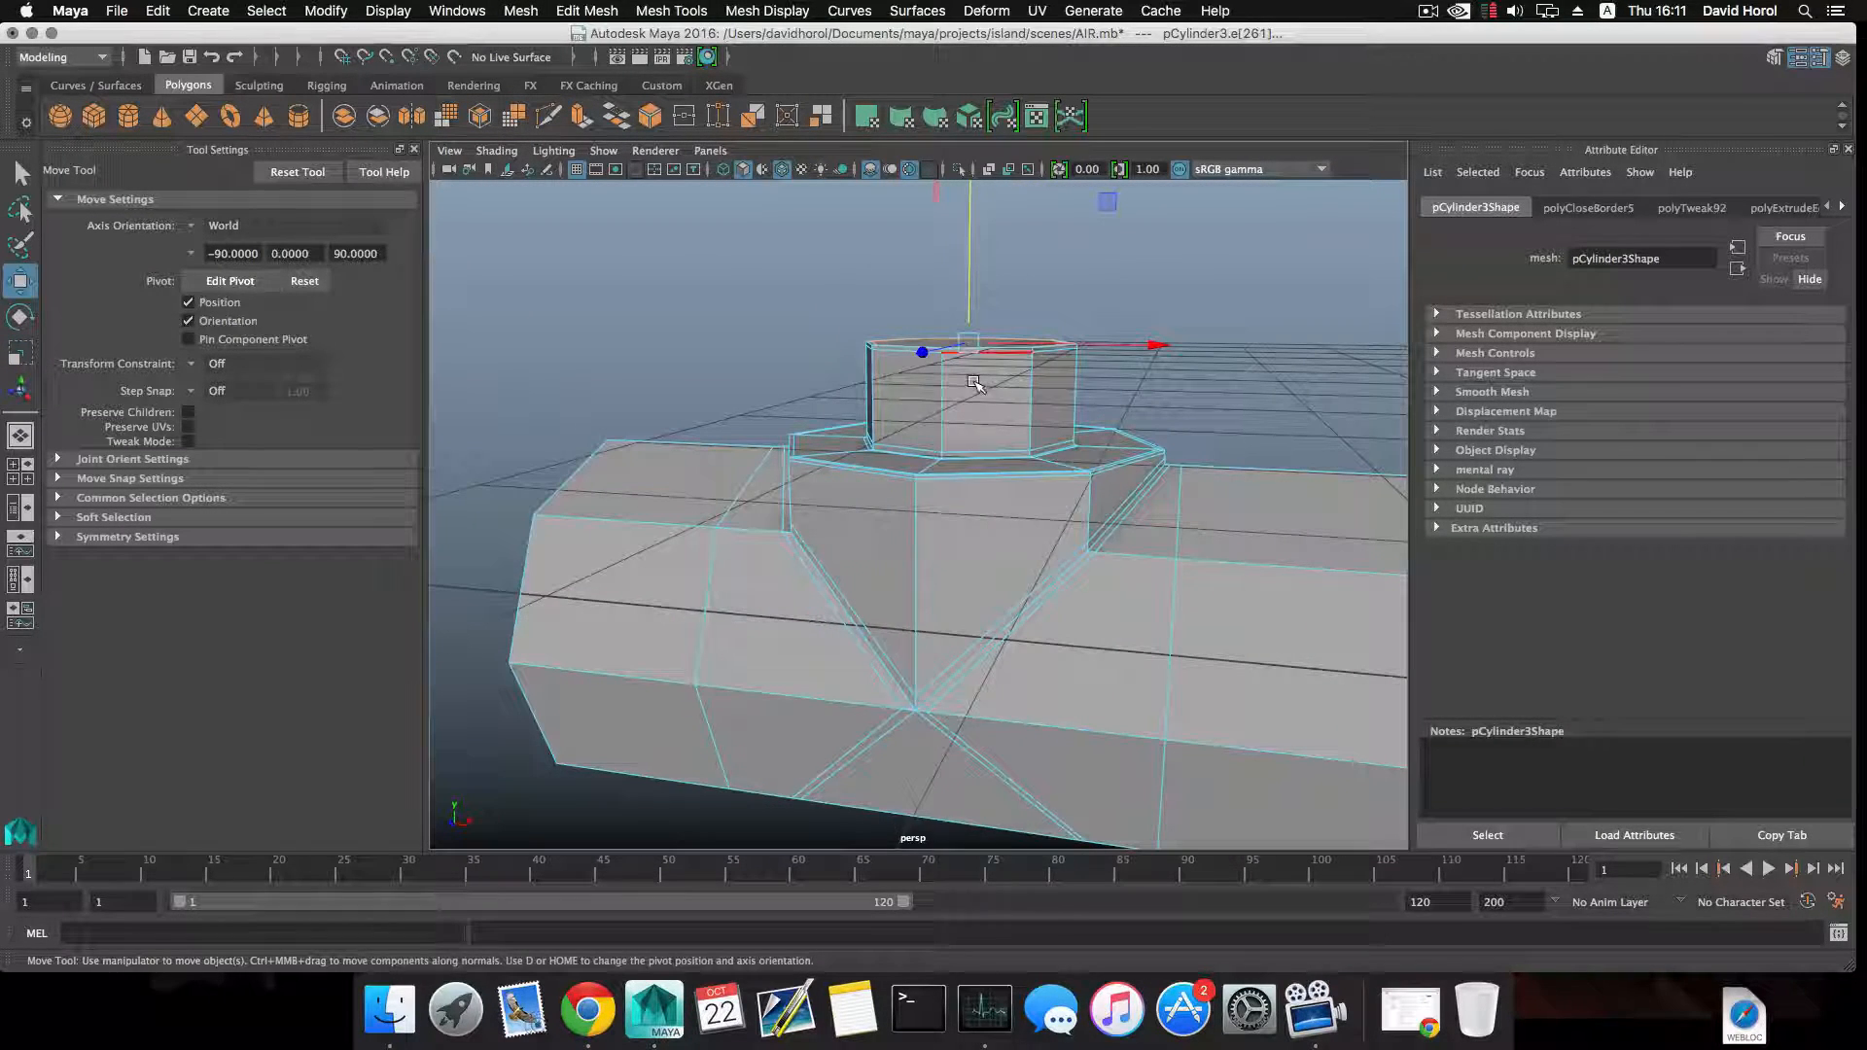
{"action": "right_click_drag", "start_coordinate": [975, 384], "coordinate": [983, 426]}
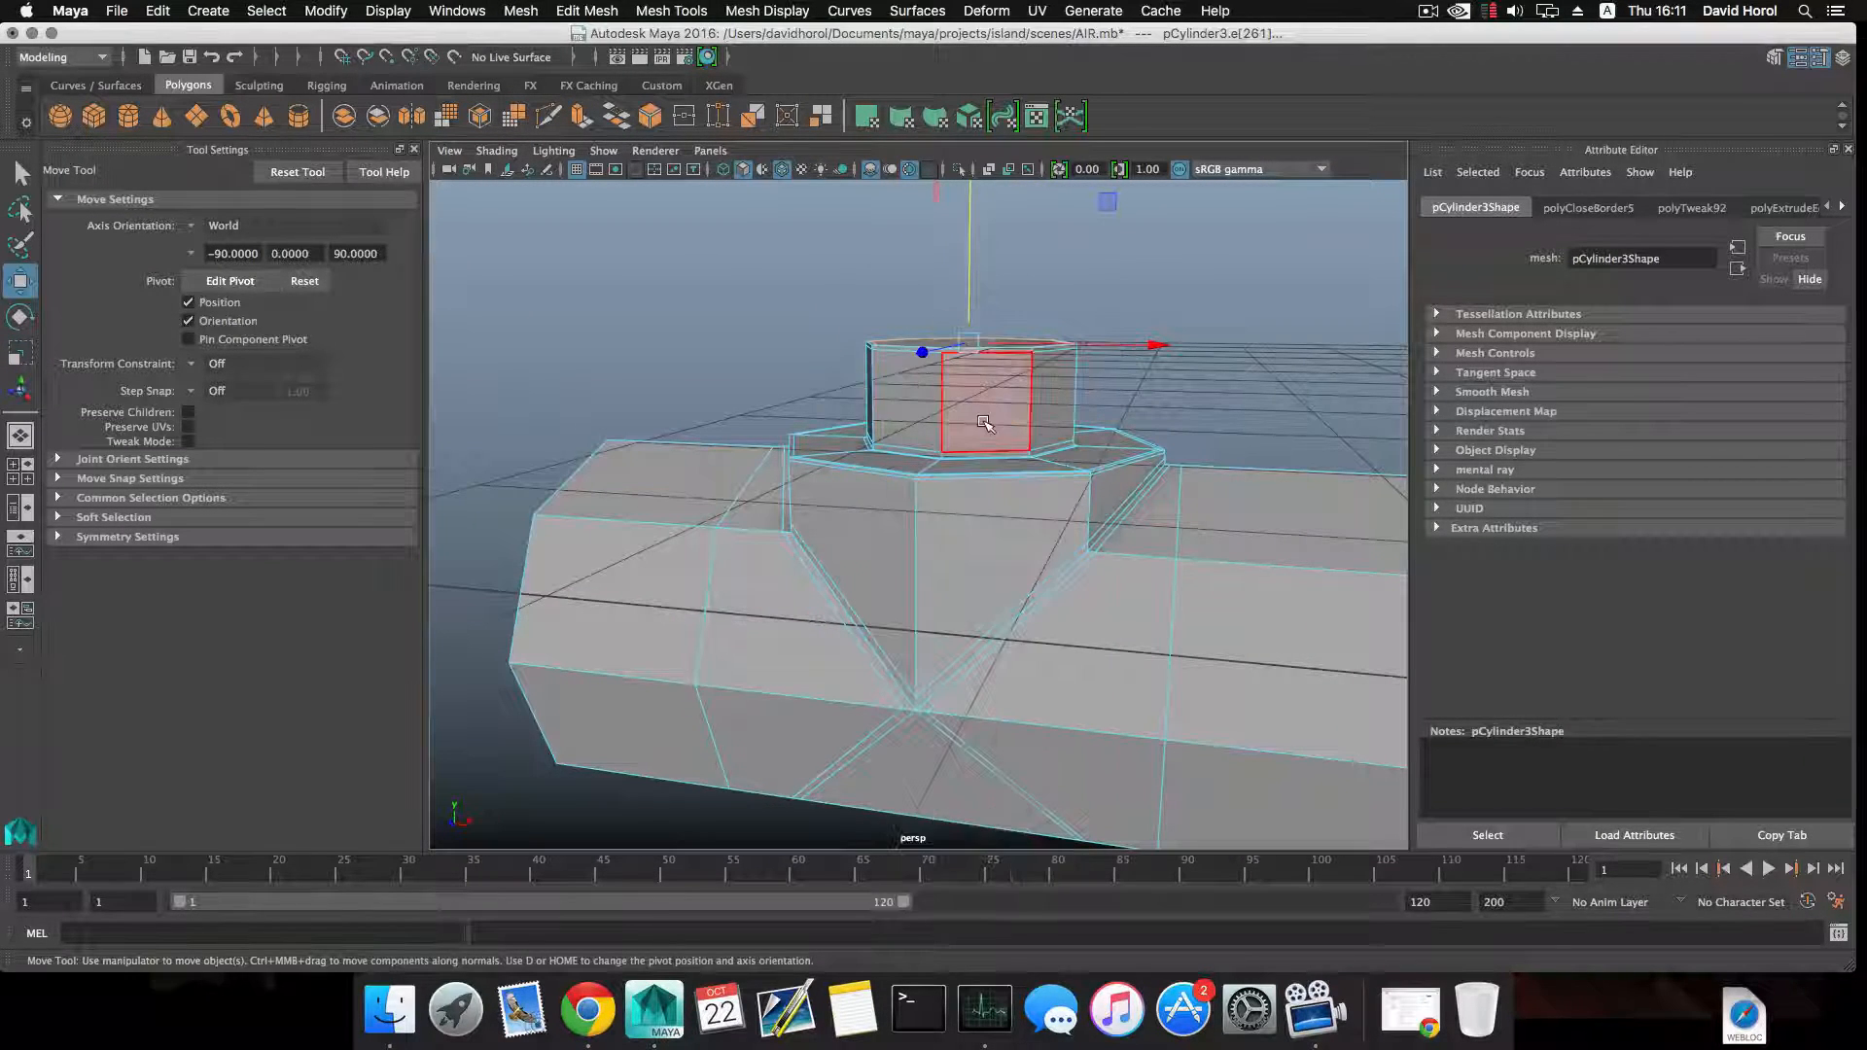
Duplicate the ring of side faces around the neck as a separate mesh.
{"action": "left_click", "coordinate": [983, 425]}
{"action": "double_click", "coordinate": [1048, 379]}
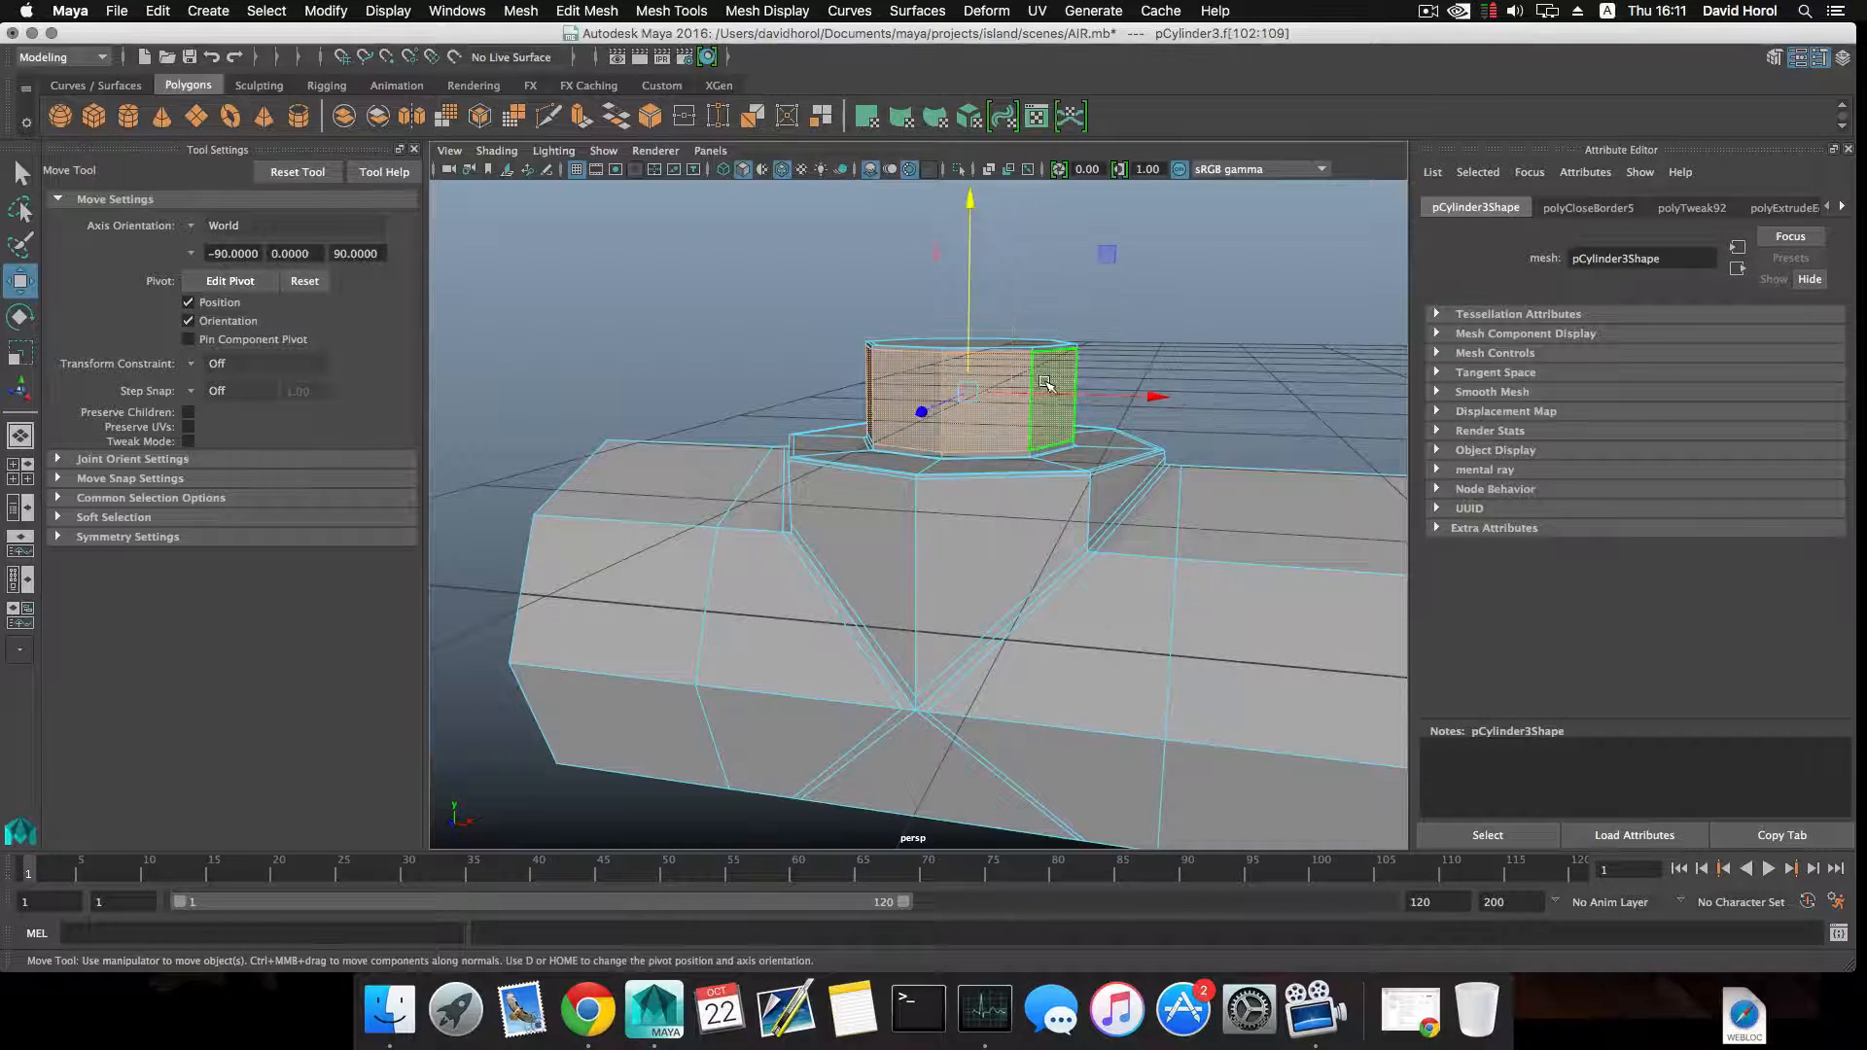
{"action": "left_click_drag", "start_coordinate": [1048, 379], "coordinate": [978, 383], "text": "alt"}
{"action": "right_click_drag", "start_coordinate": [978, 382], "coordinate": [1003, 647], "text": "shift"}
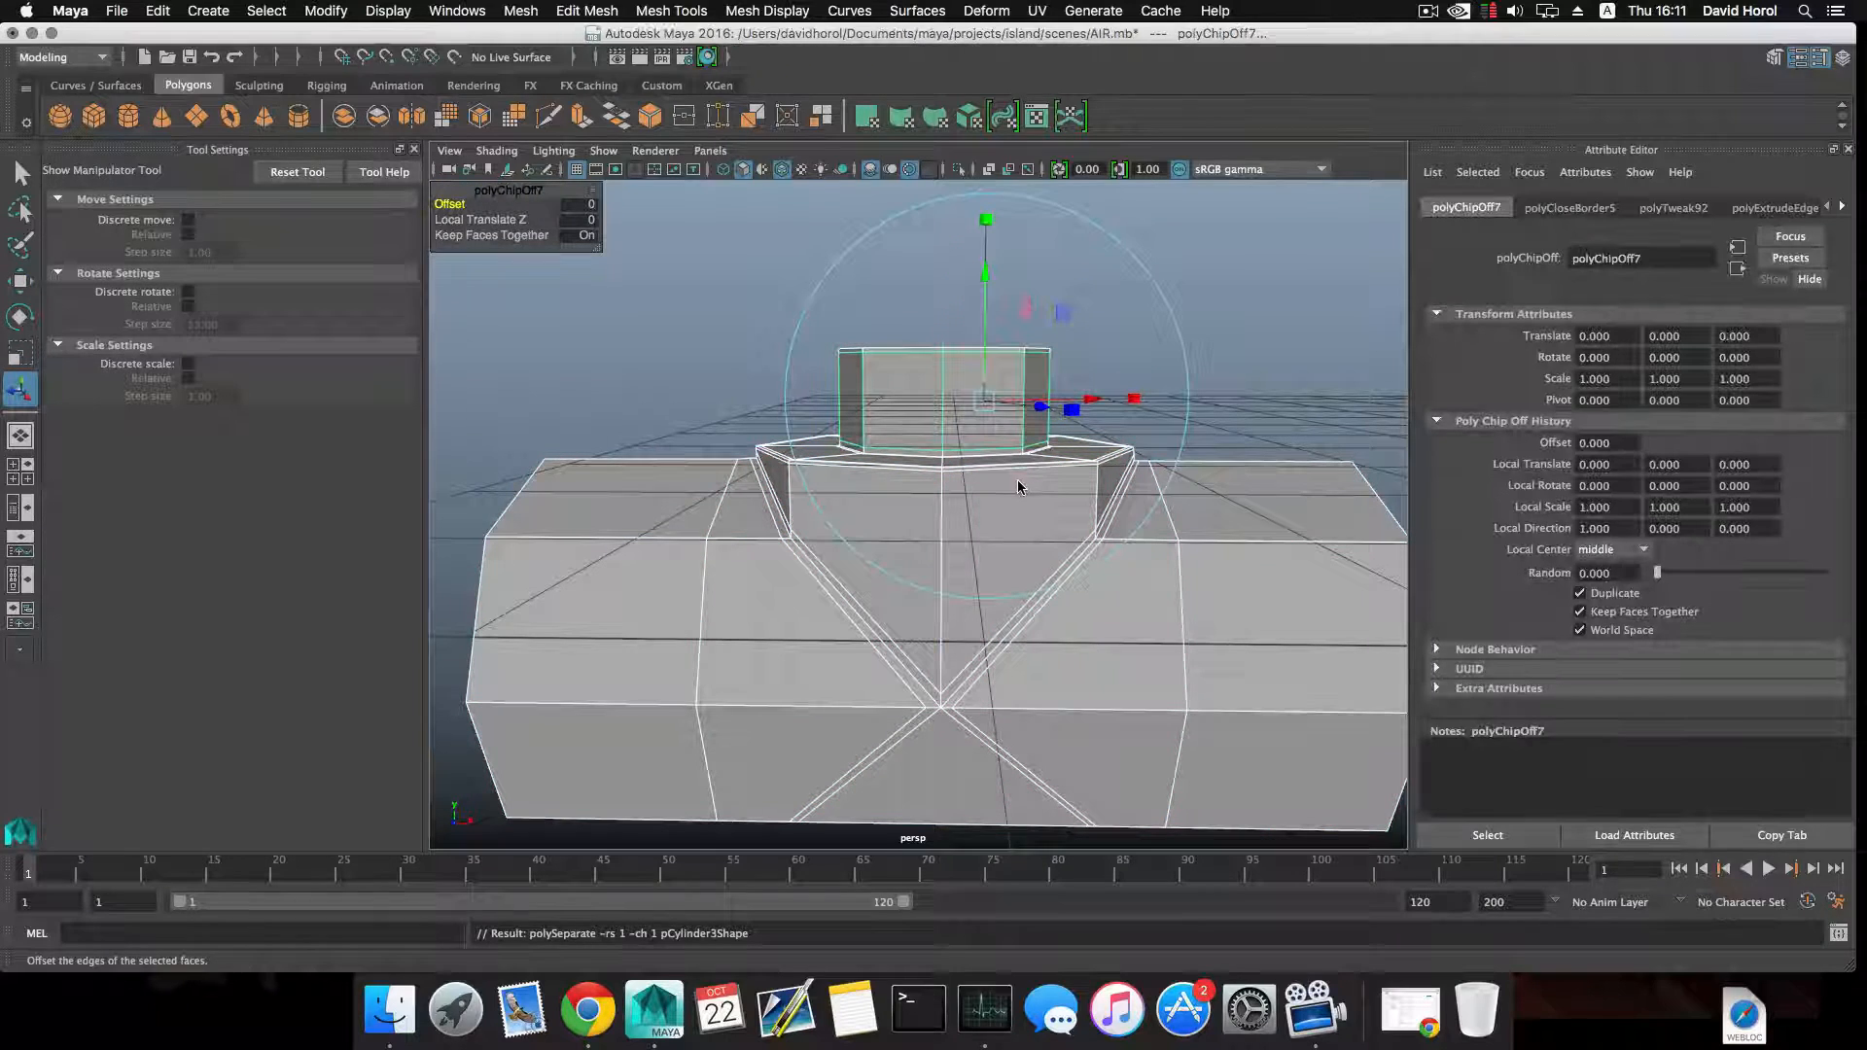
{"action": "key", "text": "F8"}
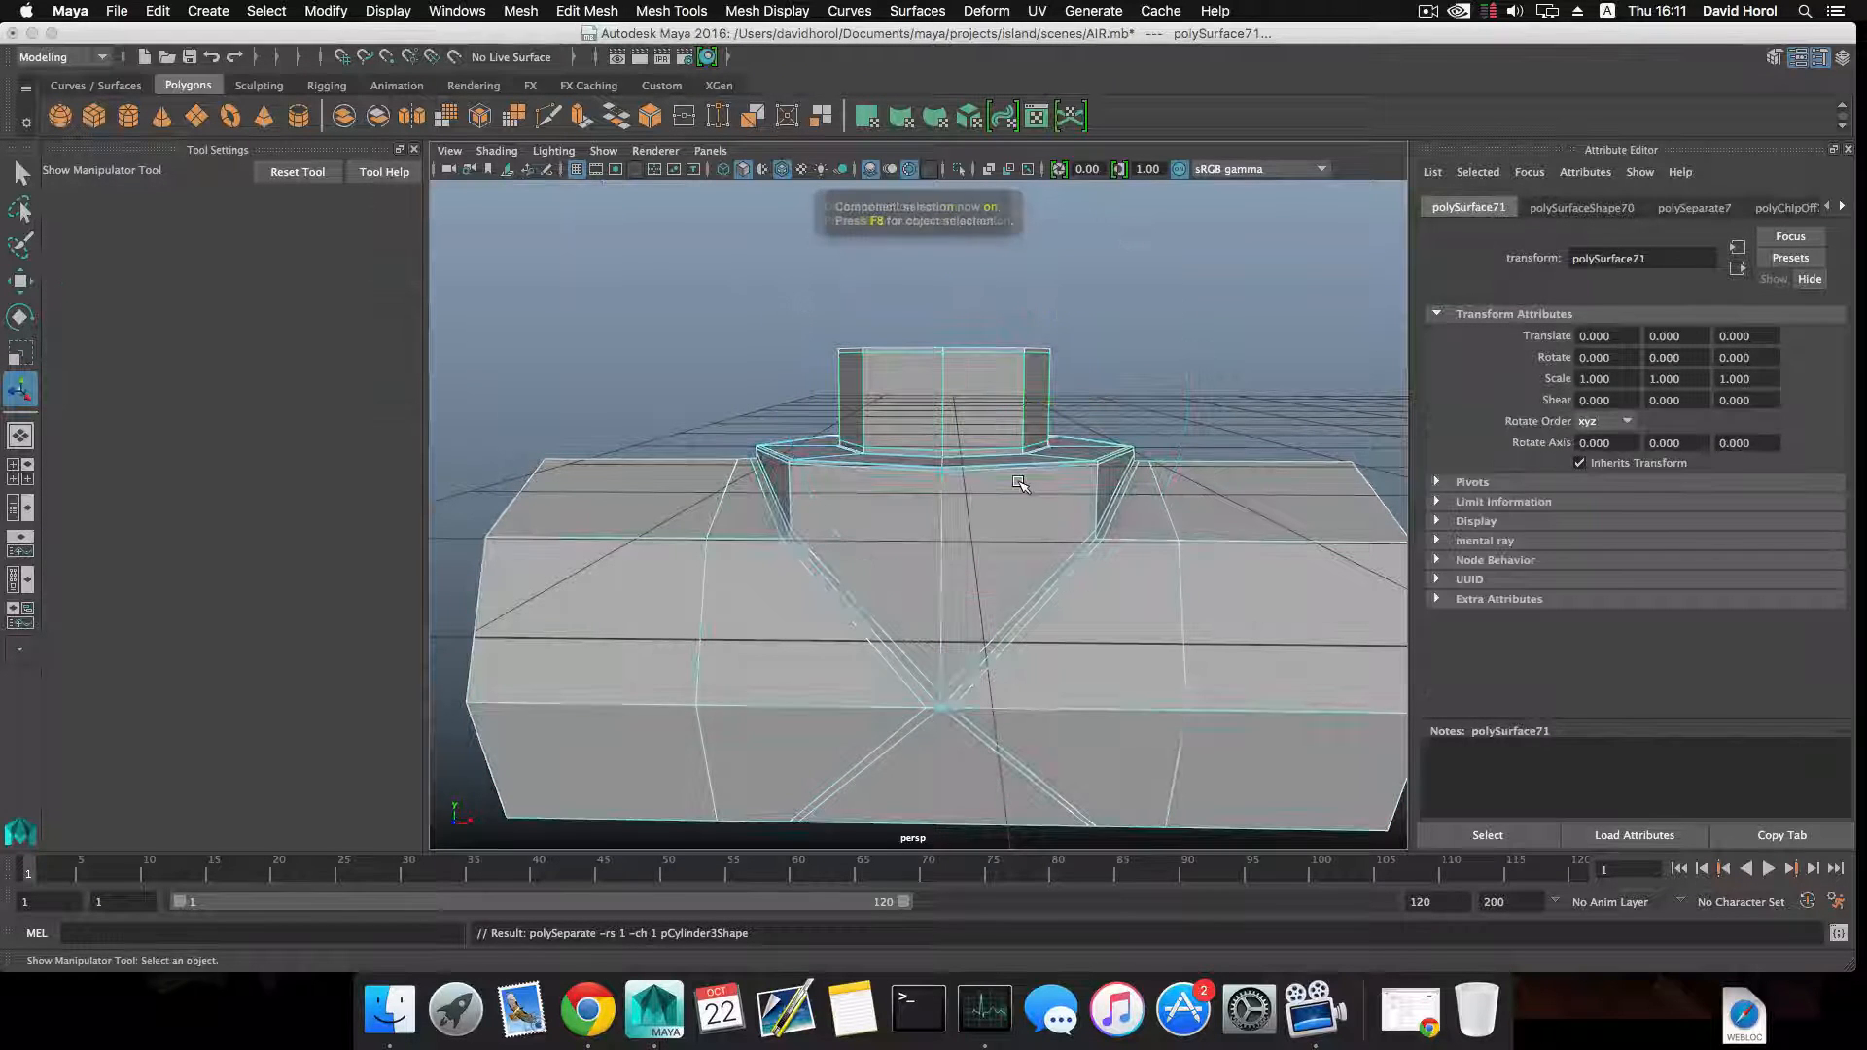
Center the pivot of the duplicated ring and raise the ring above the neck to a Translate Y of about 0.212.
{"action": "key", "text": "F8"}
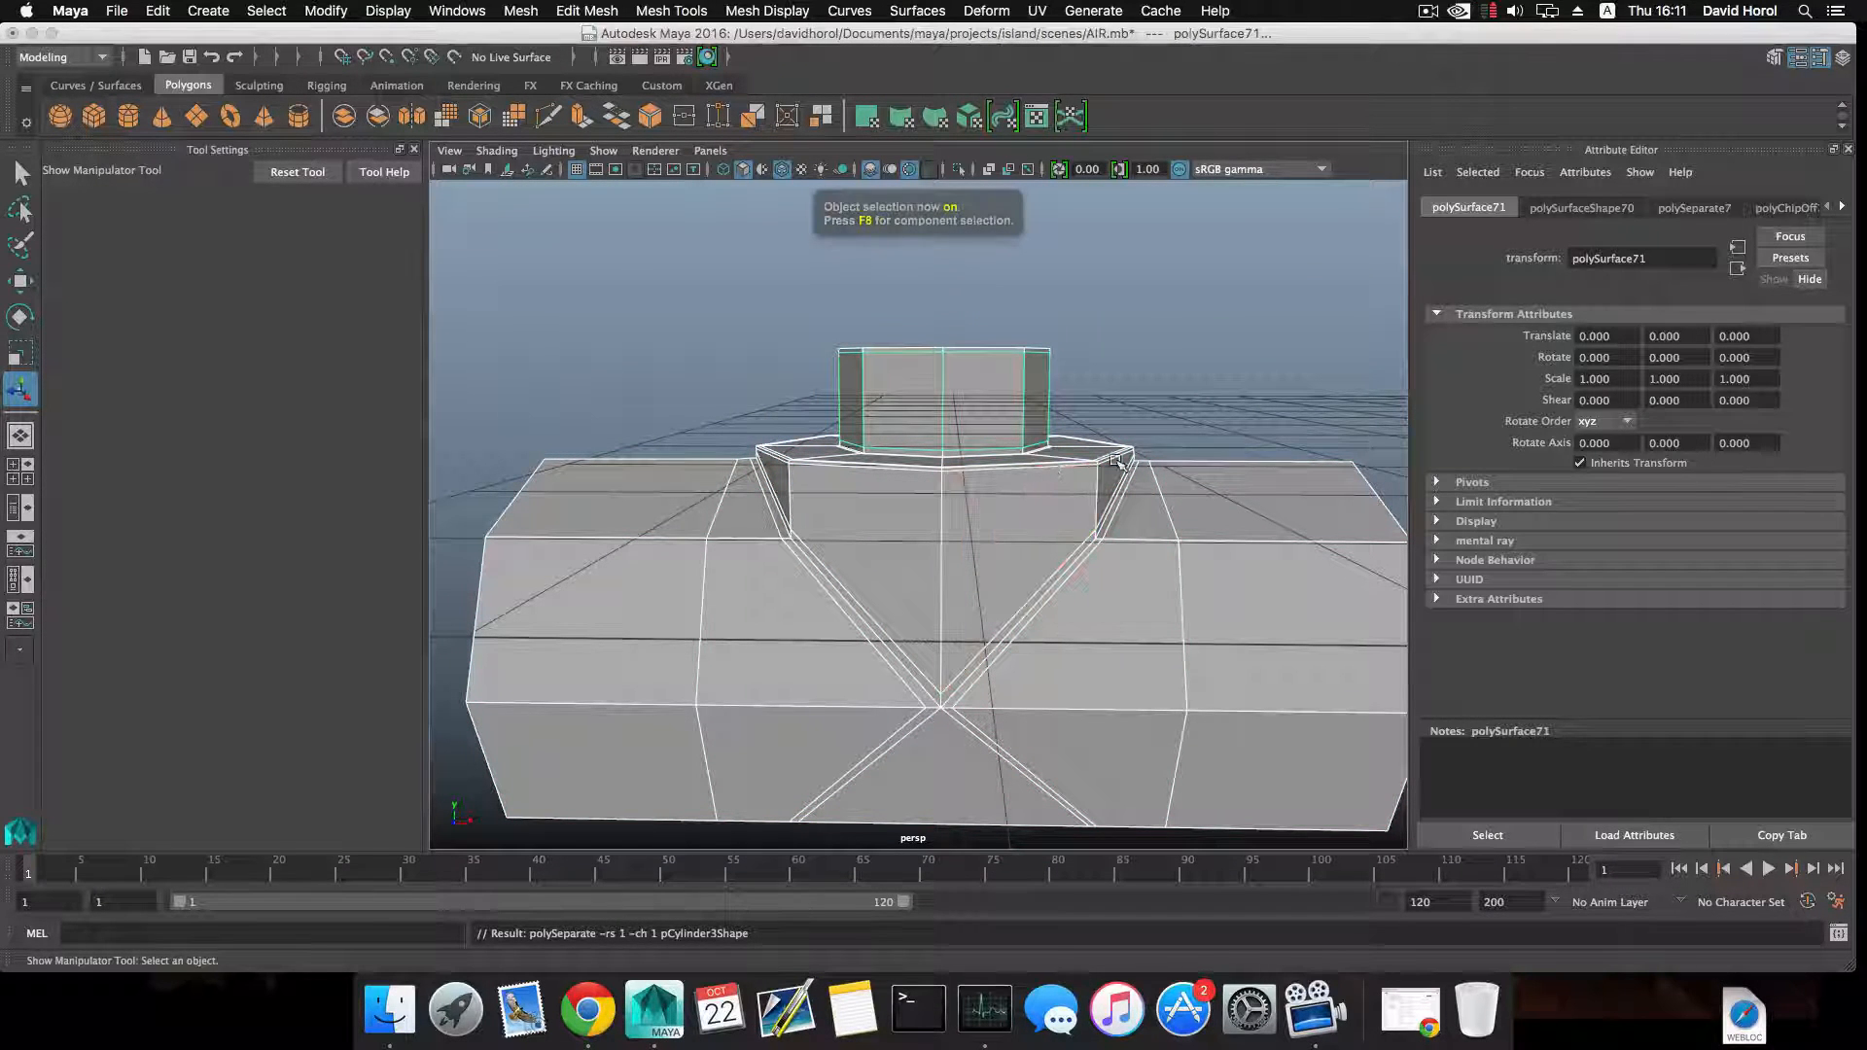
{"action": "left_click", "coordinate": [1178, 646], "text": "ctrl"}
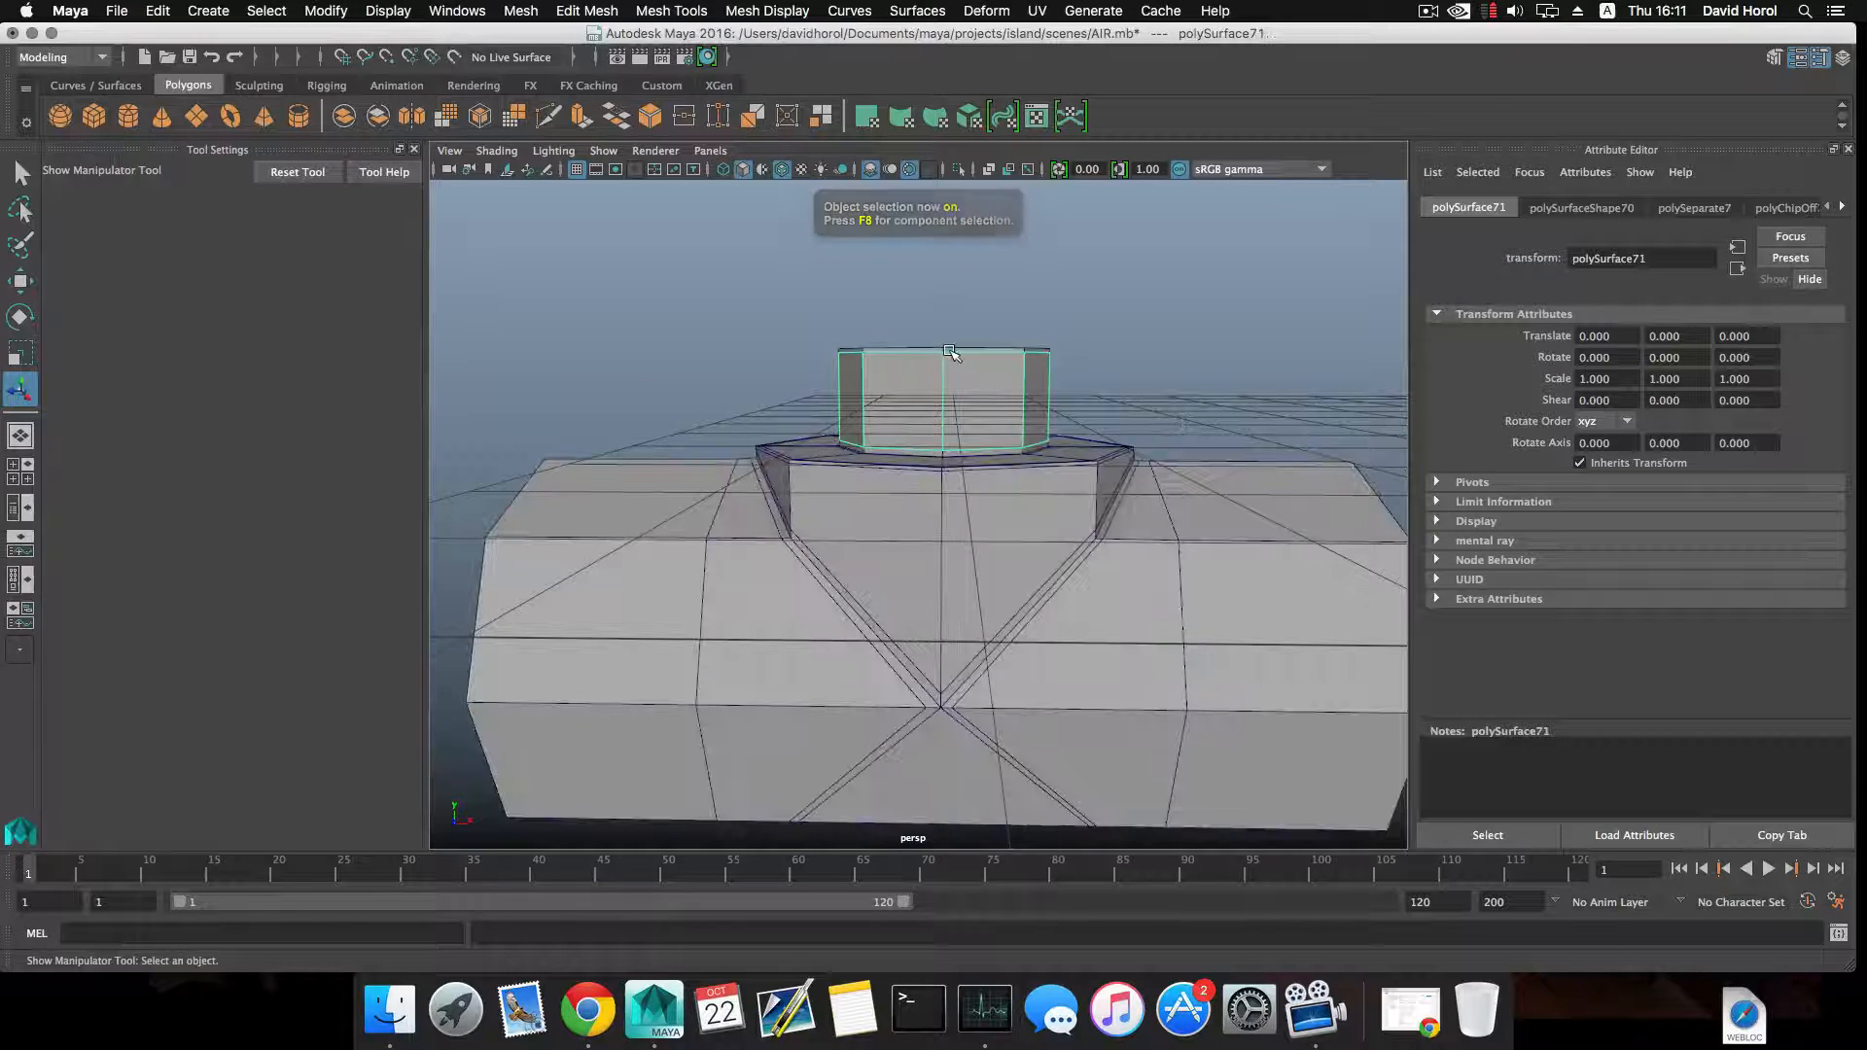
{"action": "left_click", "coordinate": [342, 10]}
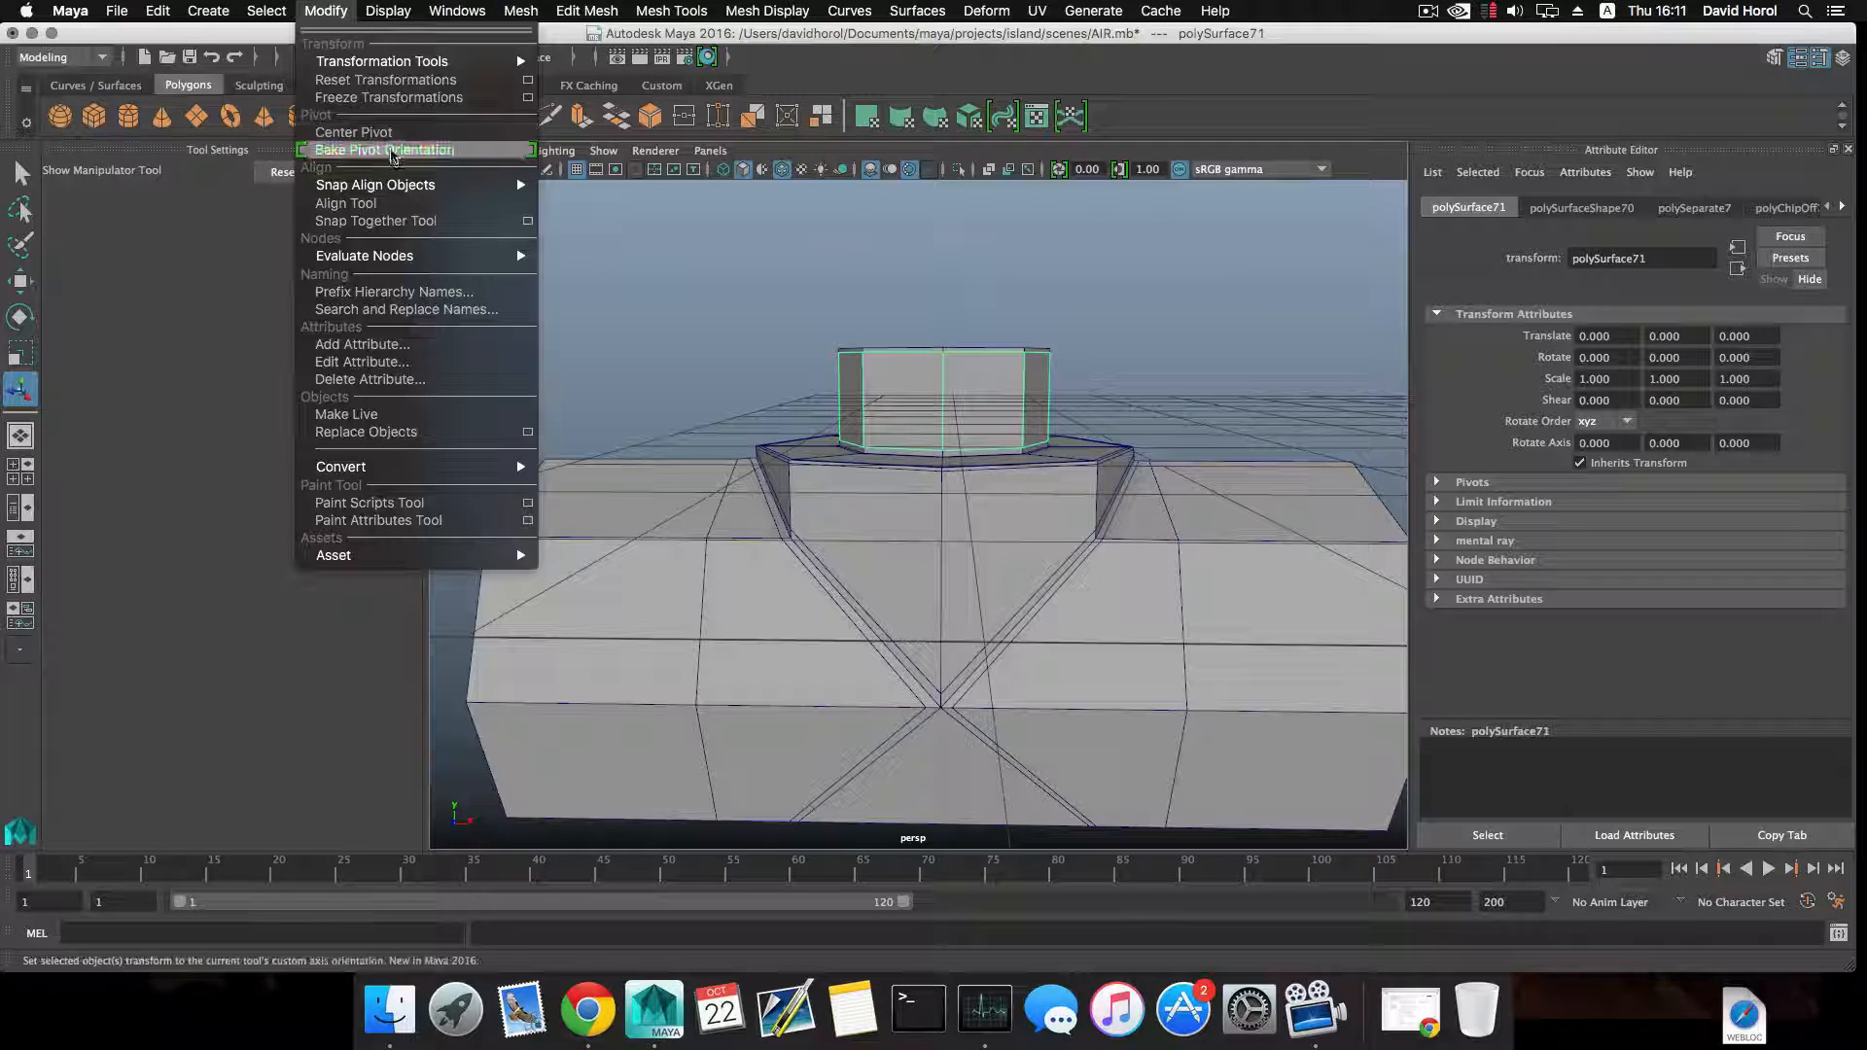
{"action": "left_click", "coordinate": [383, 131]}
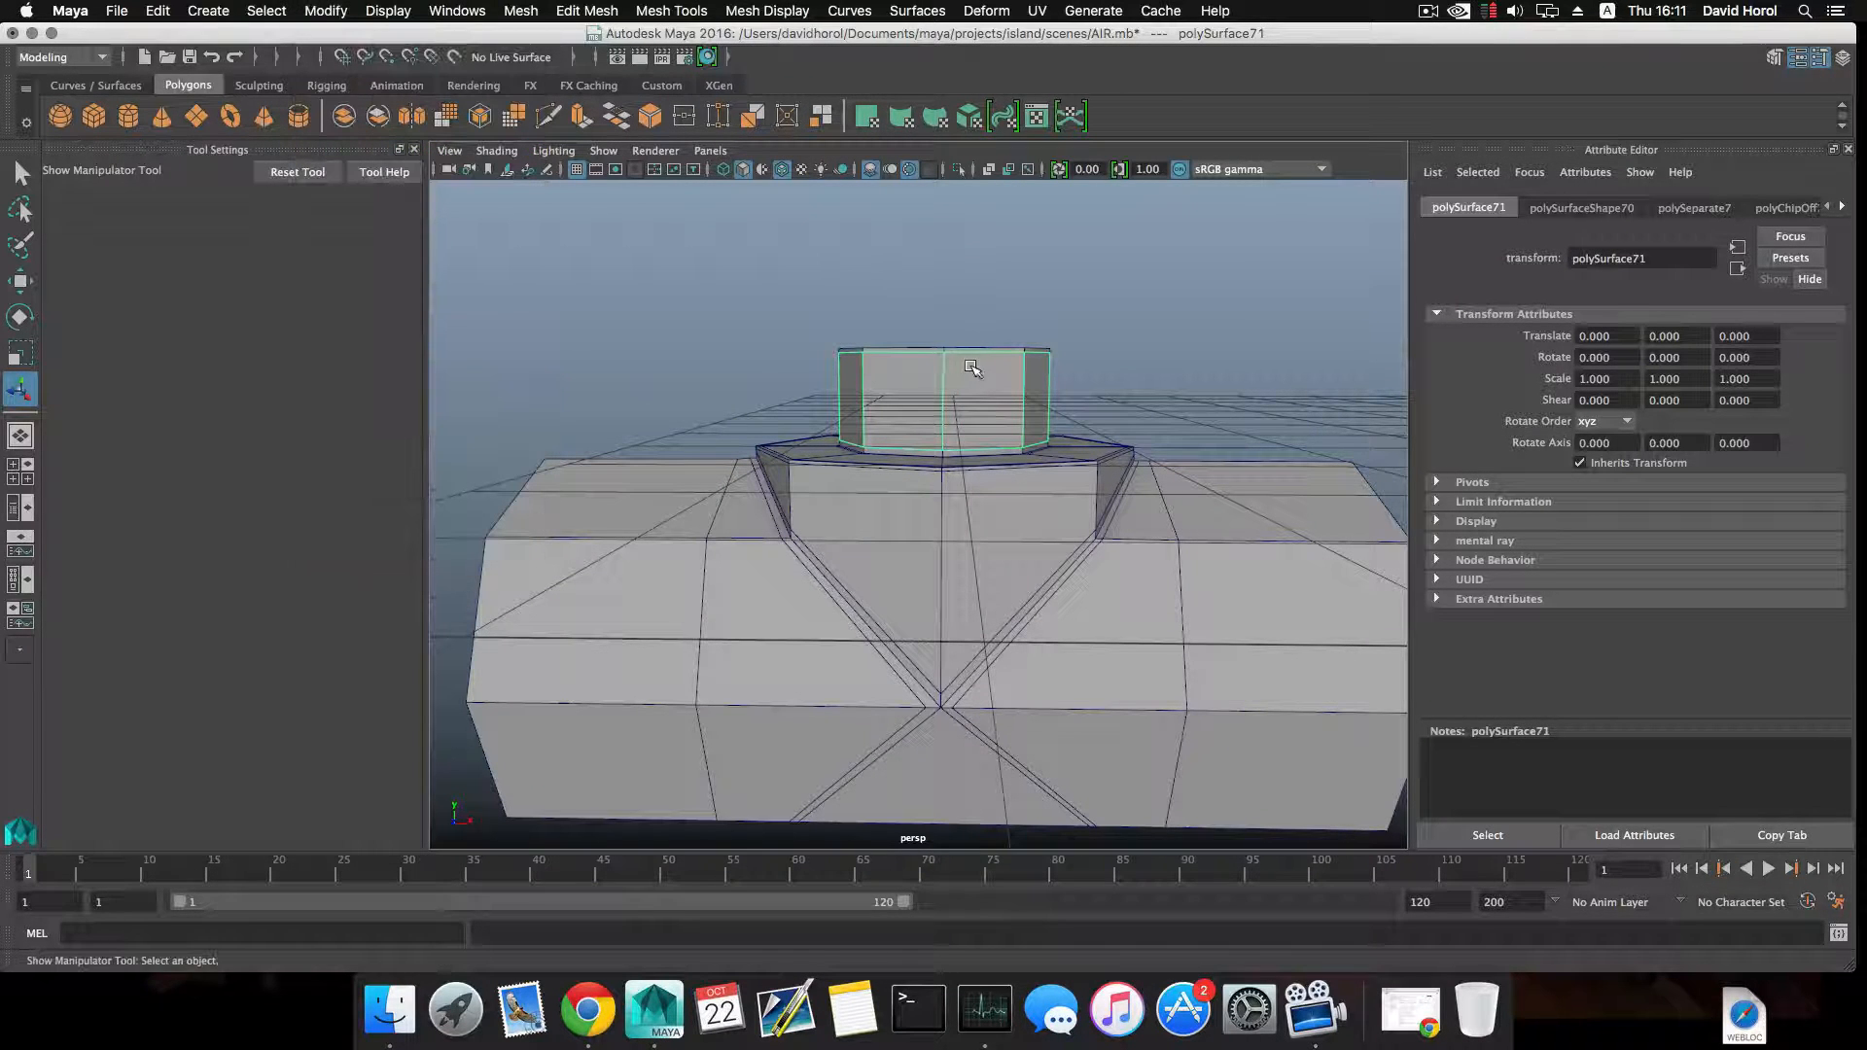
{"action": "key", "text": "w"}
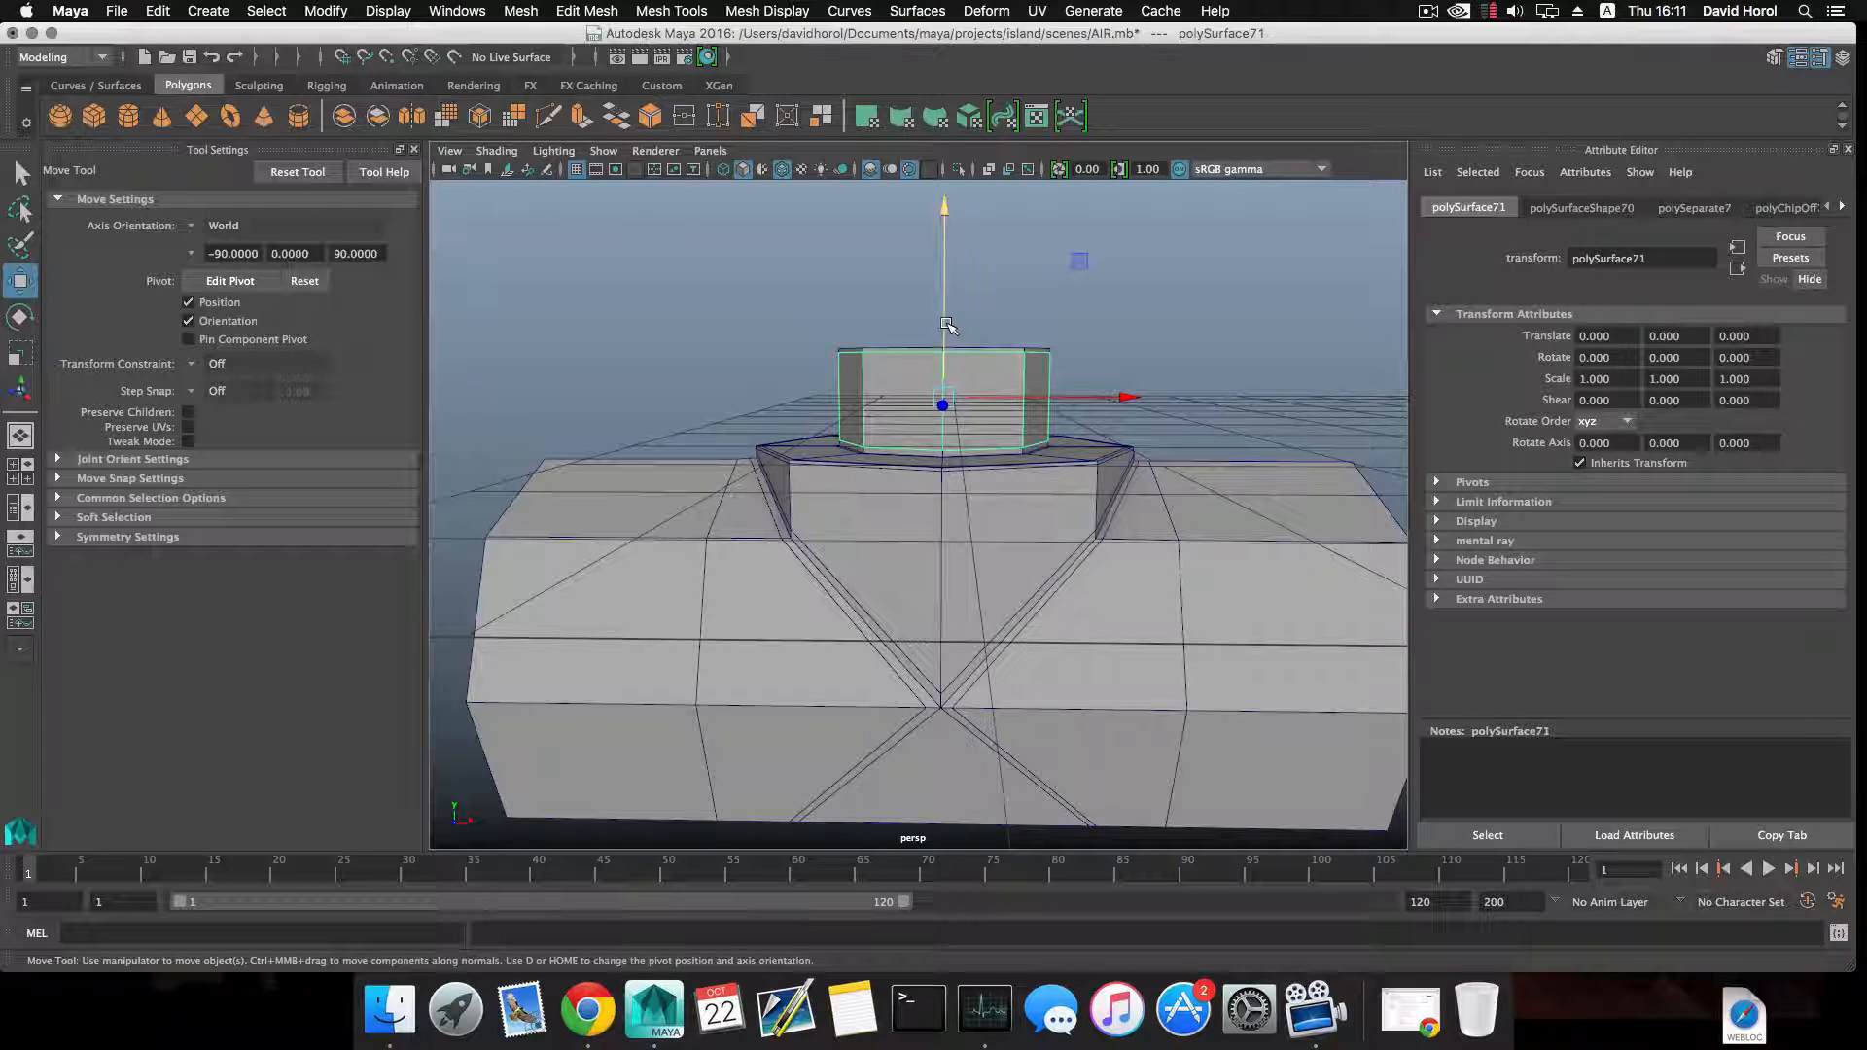
{"action": "left_click_drag", "start_coordinate": [942, 324], "coordinate": [930, 205]}
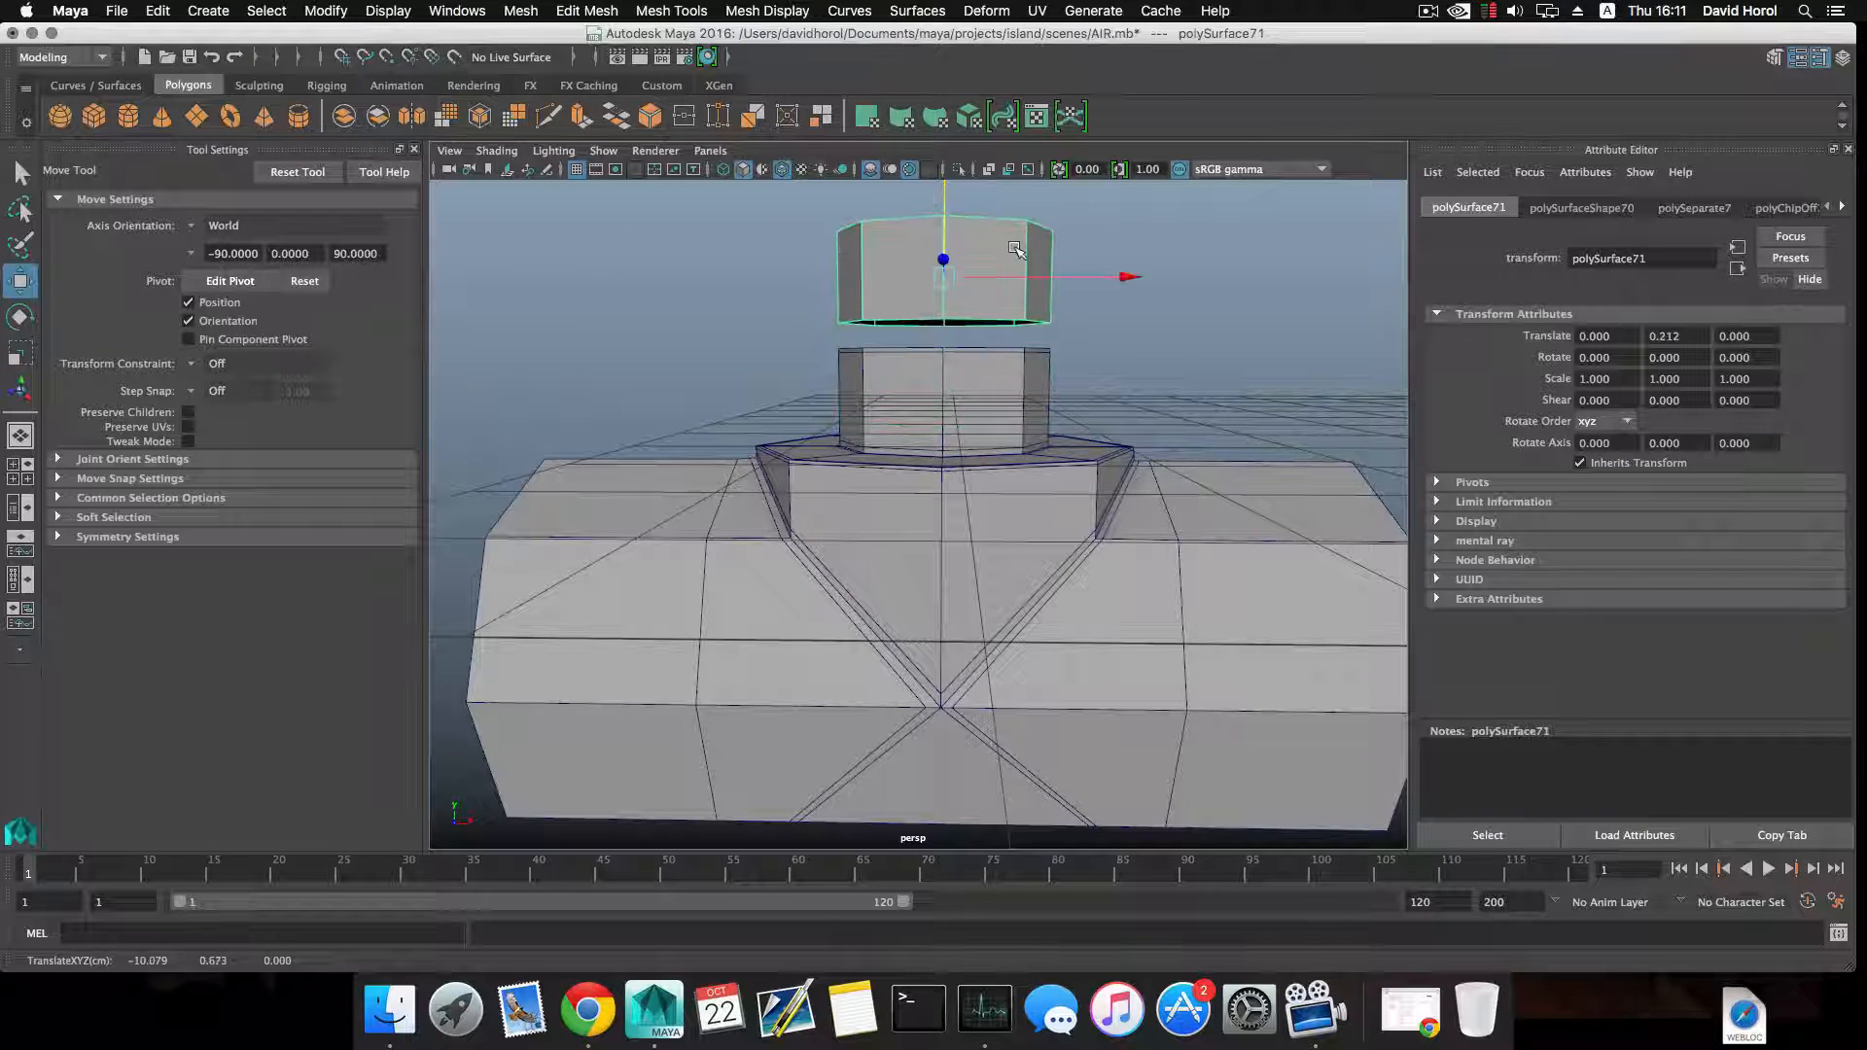
Try reversing the ring's normals and extruding its faces inward by about 0.111, and undo both operations.
{"action": "left_click_drag", "start_coordinate": [1016, 251], "coordinate": [1001, 340], "text": "alt"}
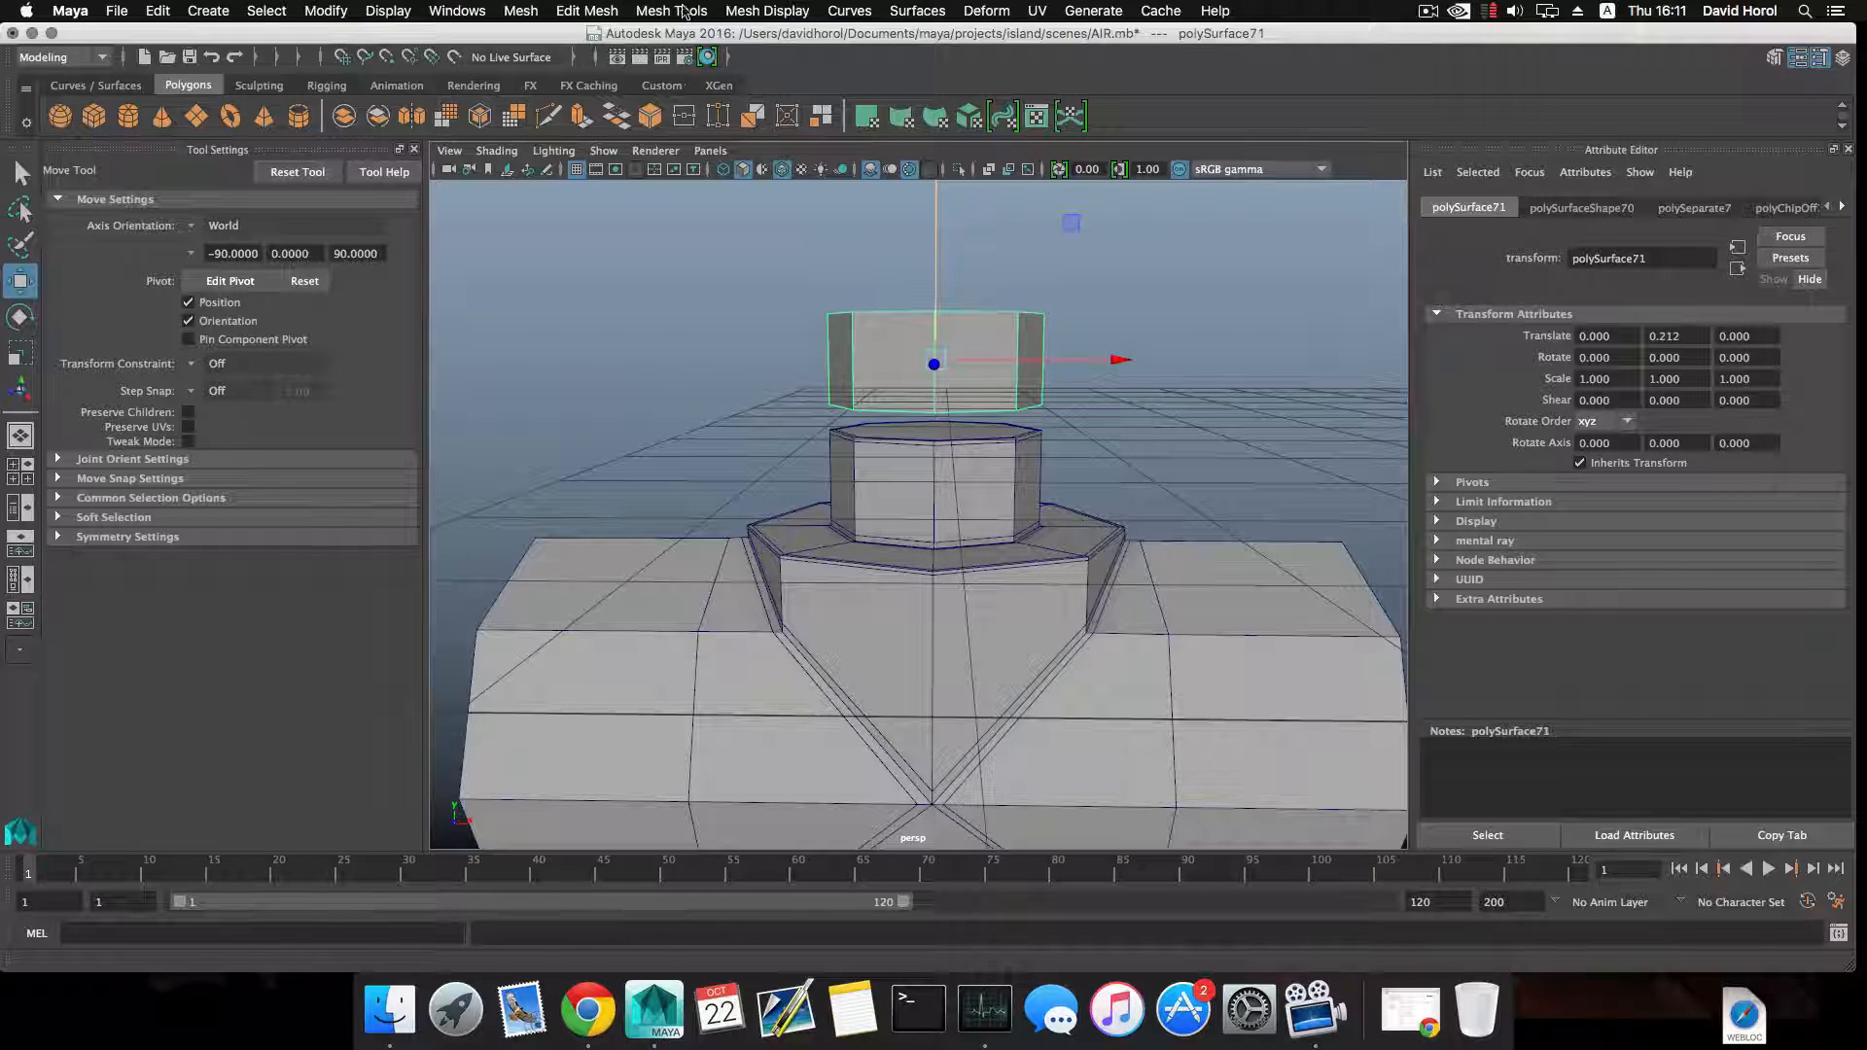
{"action": "left_click", "coordinate": [767, 11]}
{"action": "left_click", "coordinate": [791, 95]}
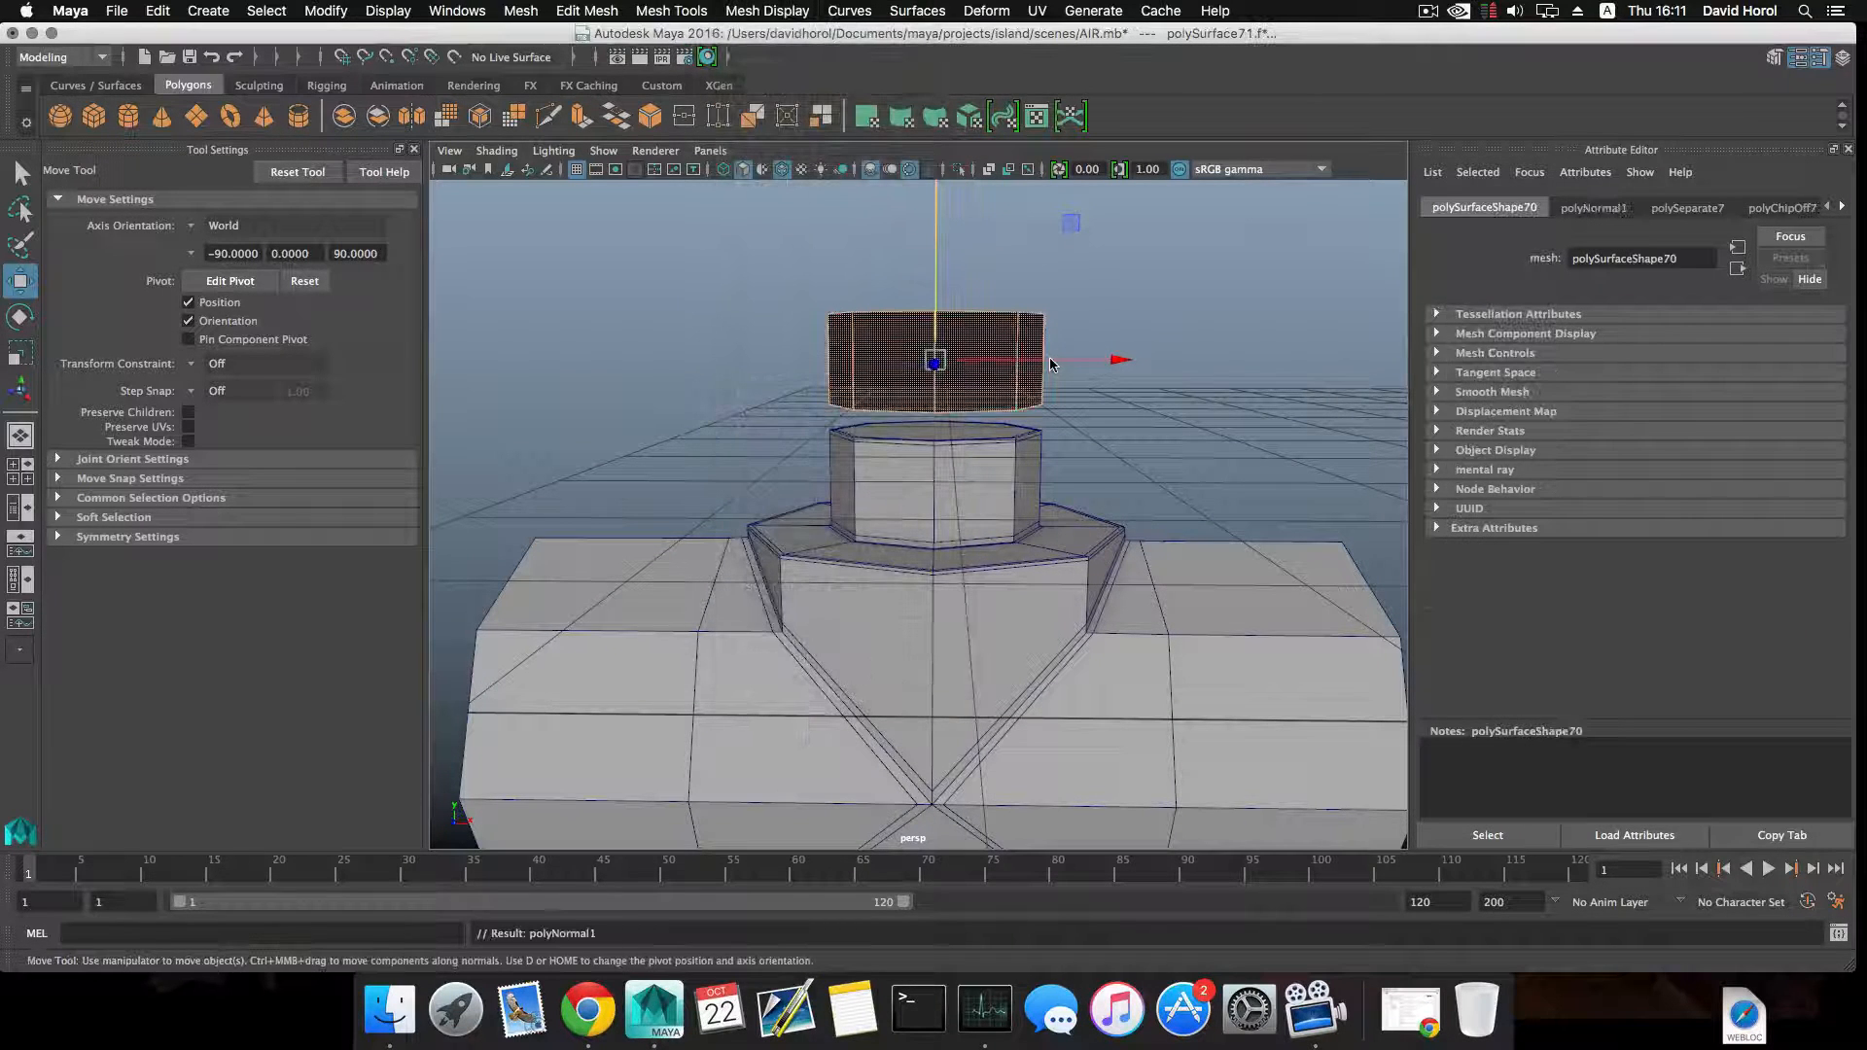
{"action": "left_click_drag", "start_coordinate": [1048, 358], "coordinate": [953, 371], "text": "alt"}
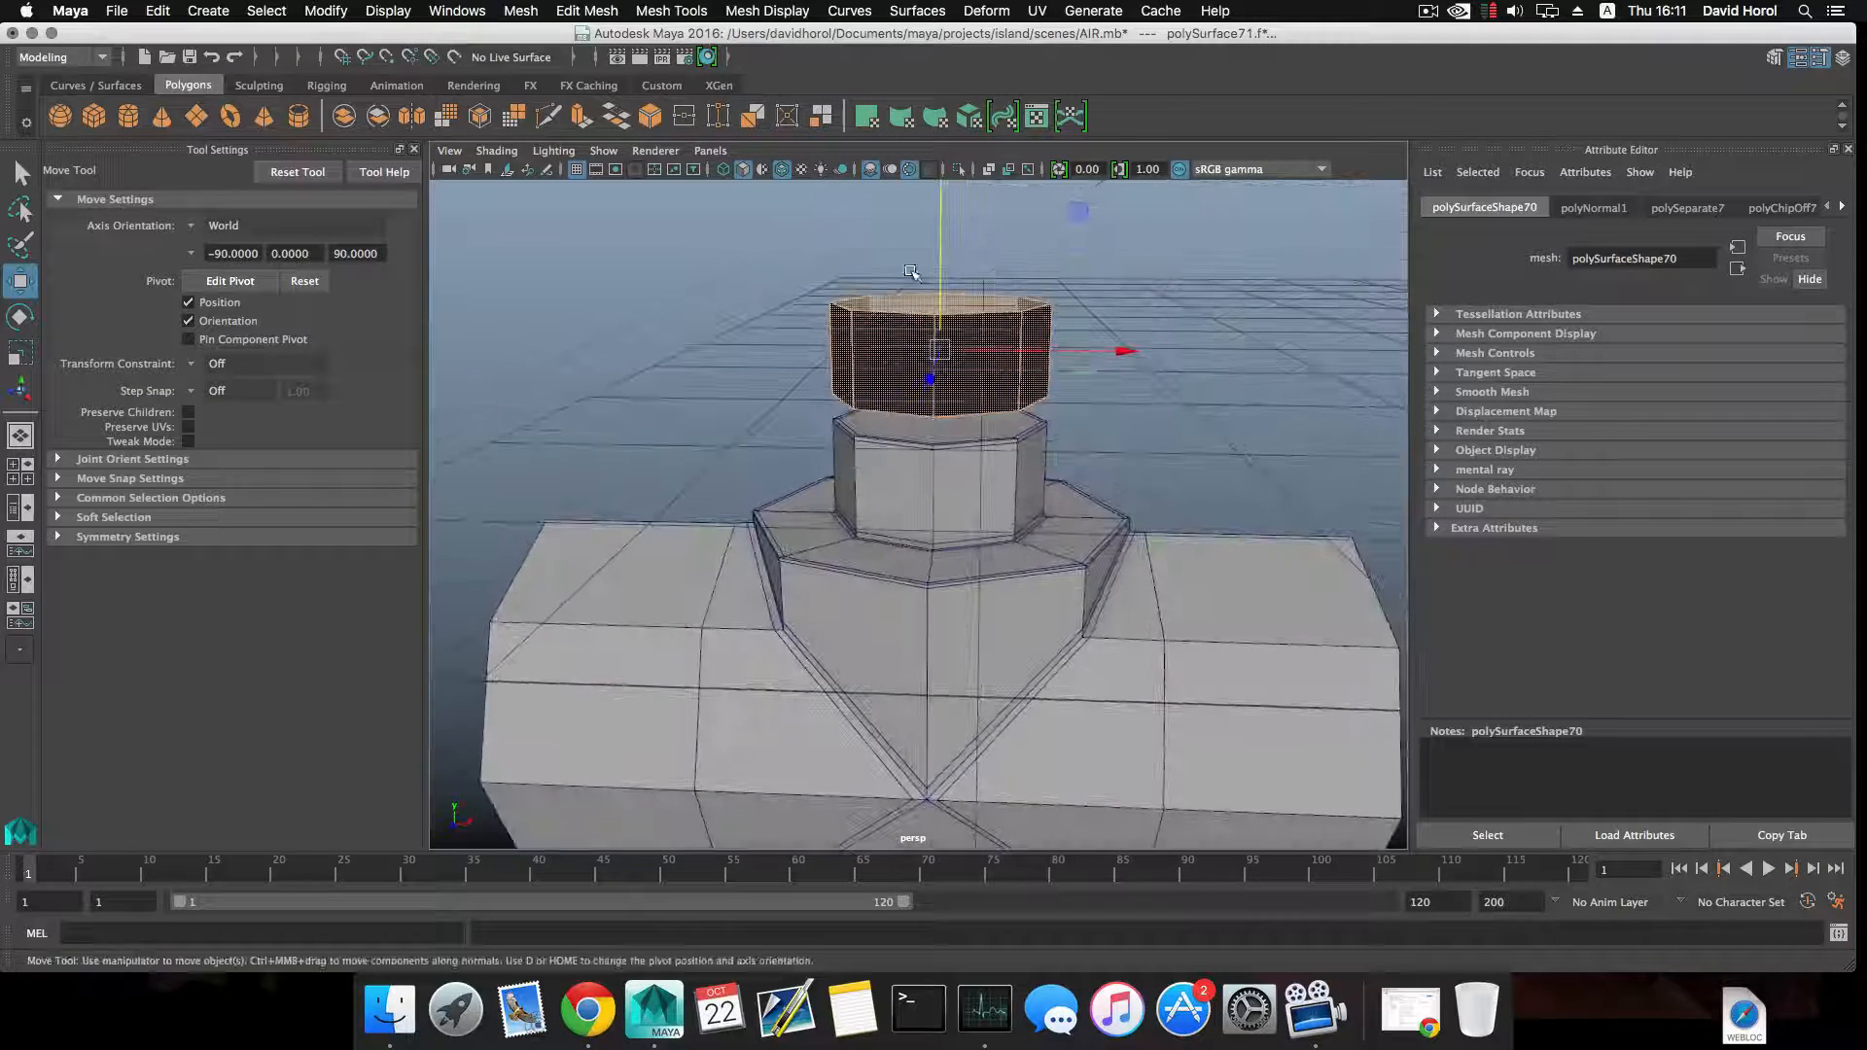
{"action": "left_click", "coordinate": [581, 116]}
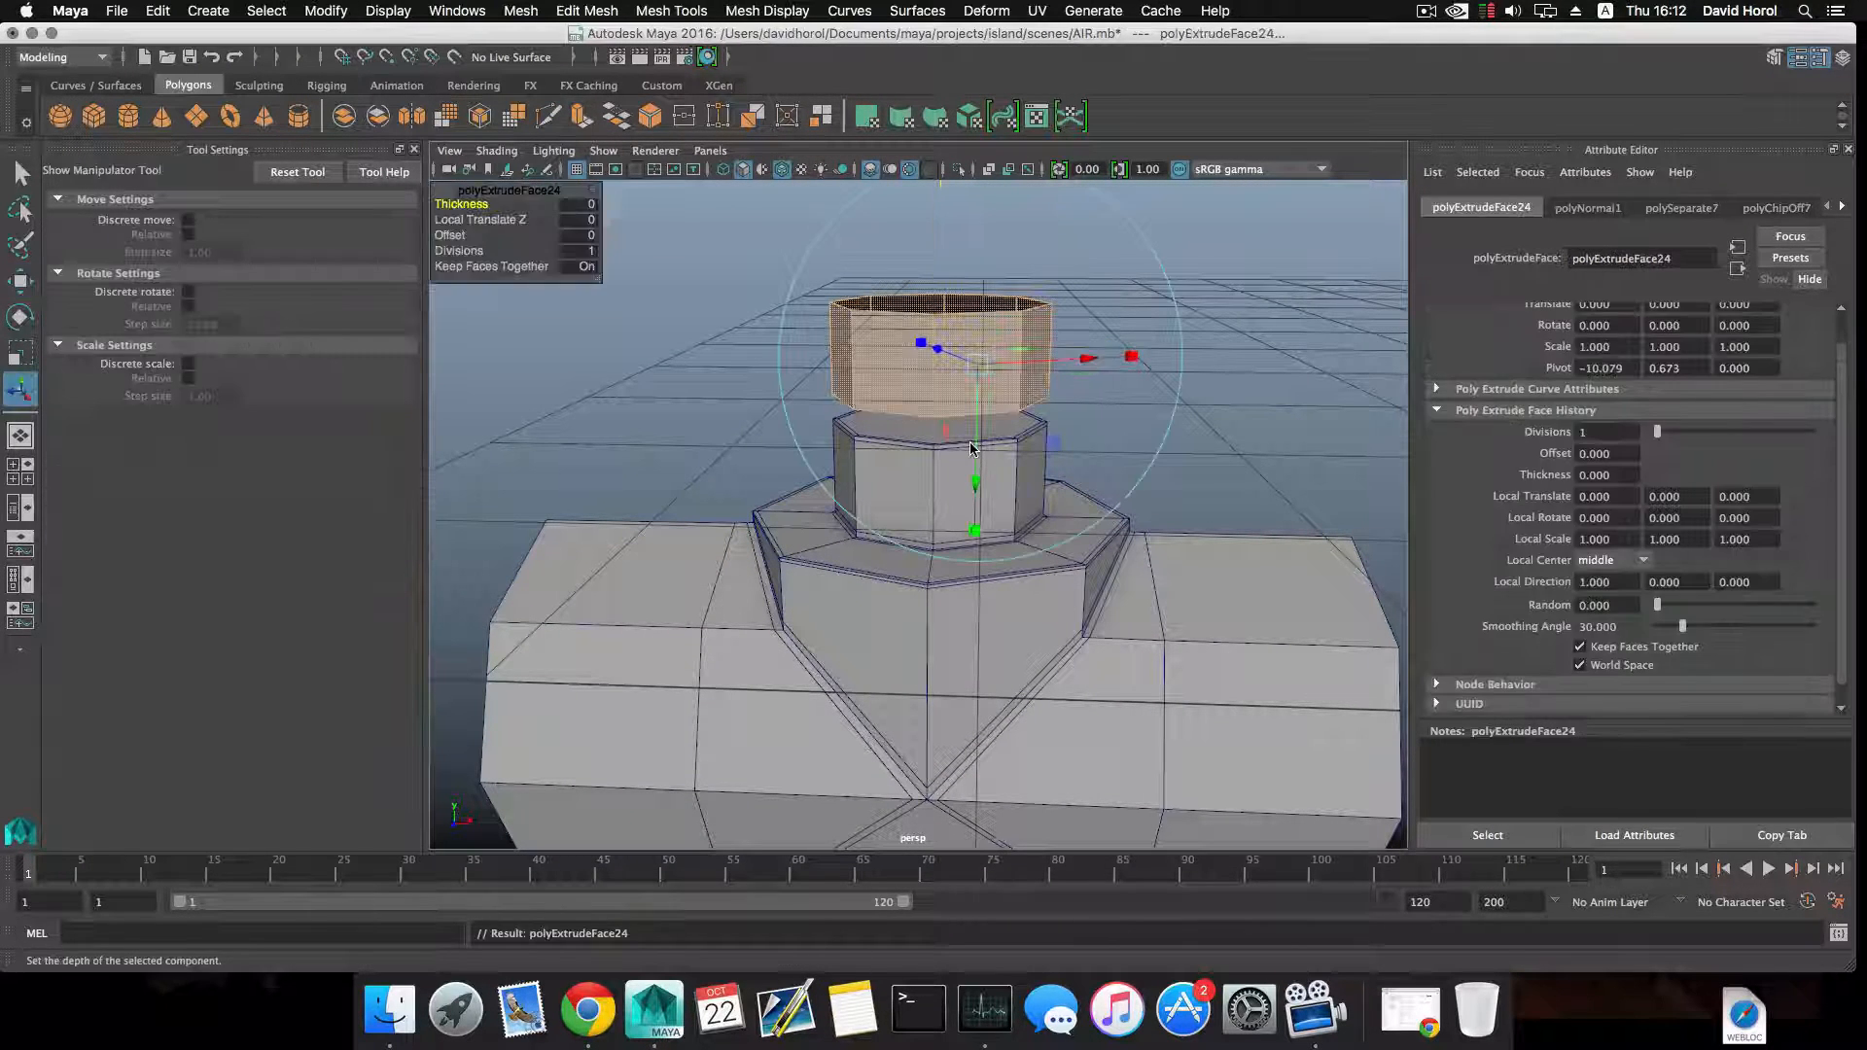
{"action": "left_click_drag", "start_coordinate": [953, 376], "coordinate": [885, 292], "text": "alt"}
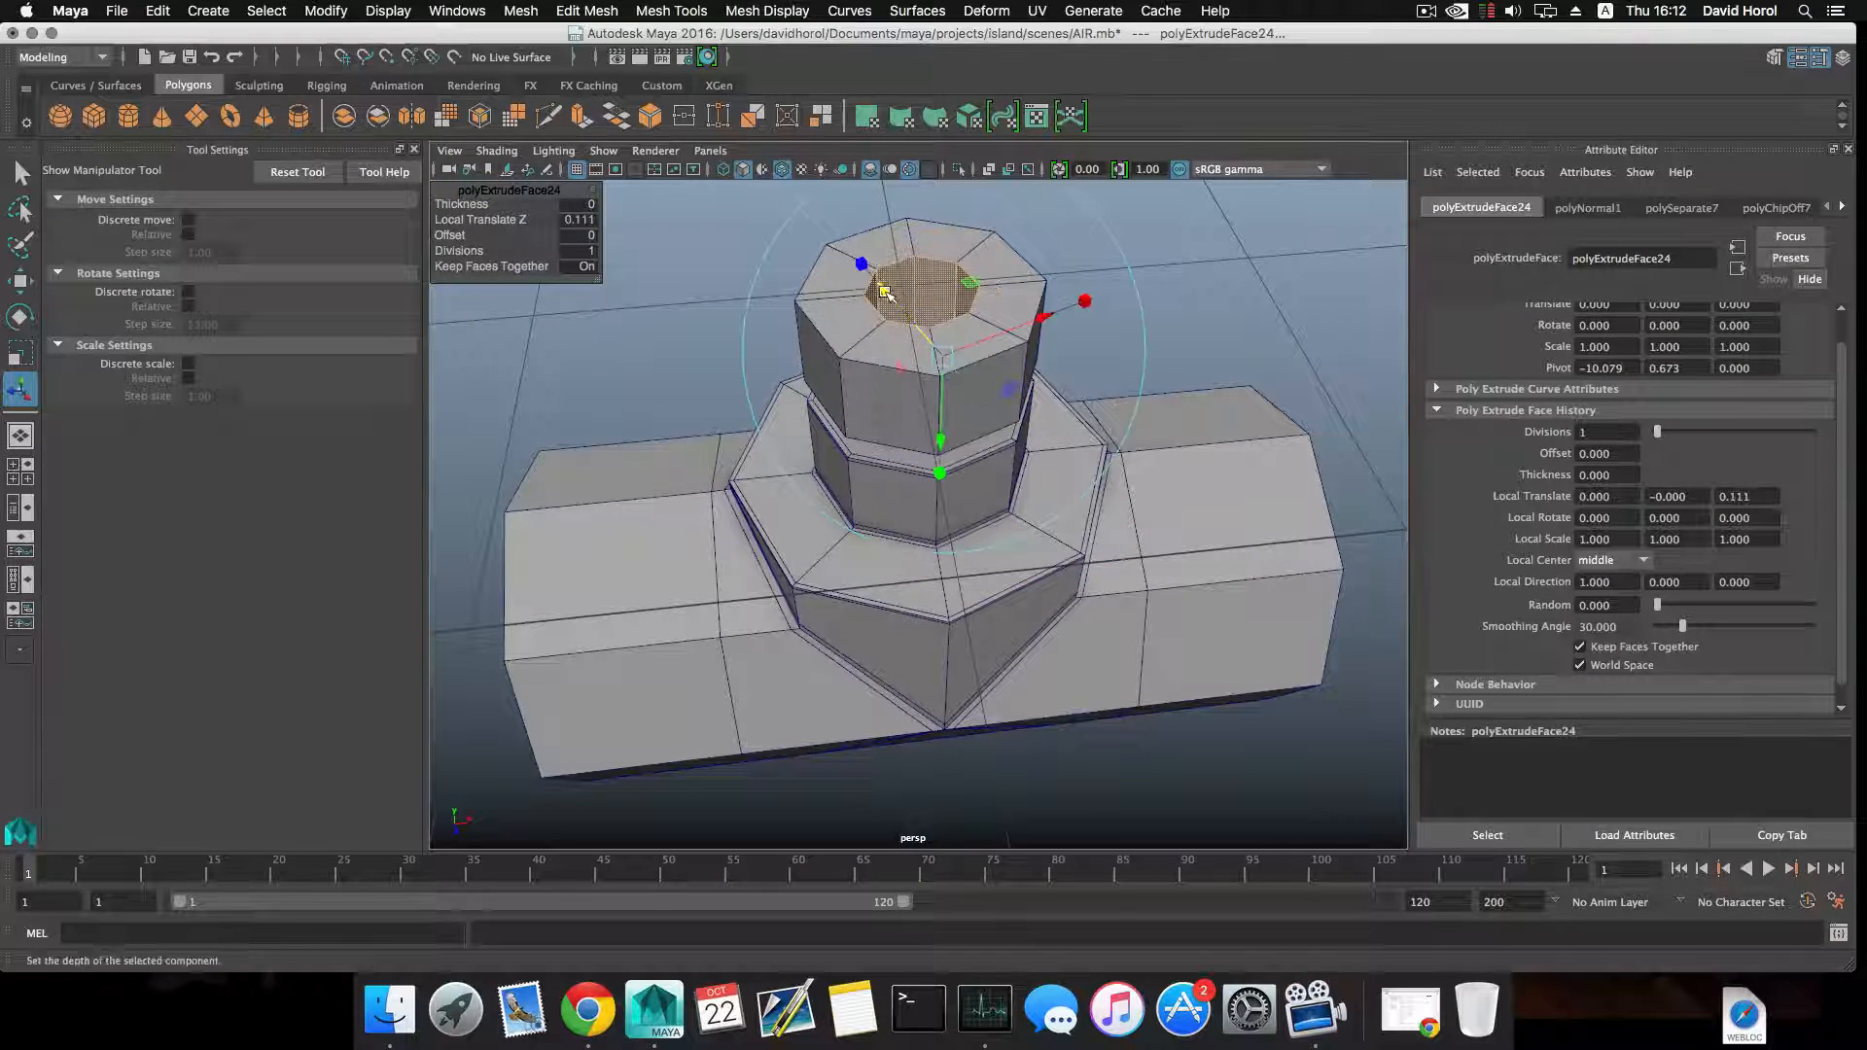
{"action": "key", "text": "super+z"}
{"action": "key", "text": "super+z"}
{"action": "key", "text": "super+z"}
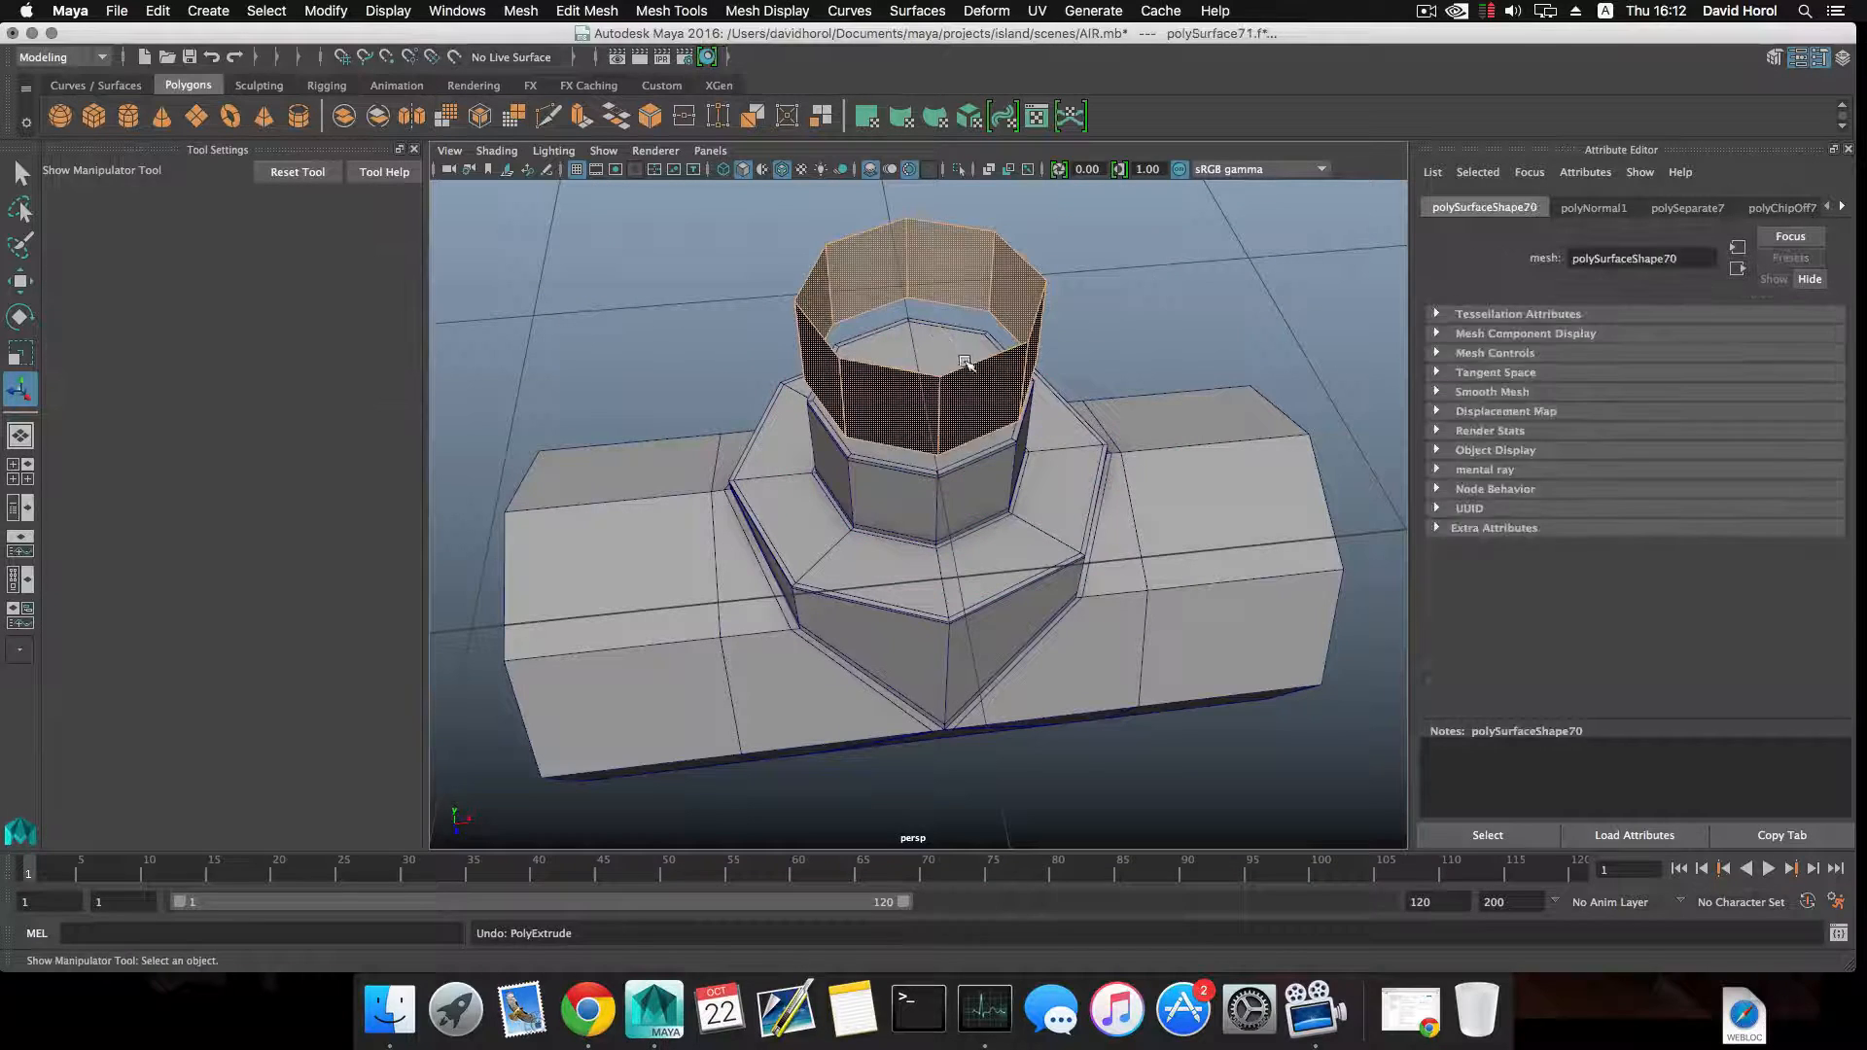
Extrude the ring's faces outward with a Local Translate Z of about 0.155 to form a thick collar.
{"action": "left_click_drag", "start_coordinate": [973, 369], "coordinate": [955, 340], "text": "alt"}
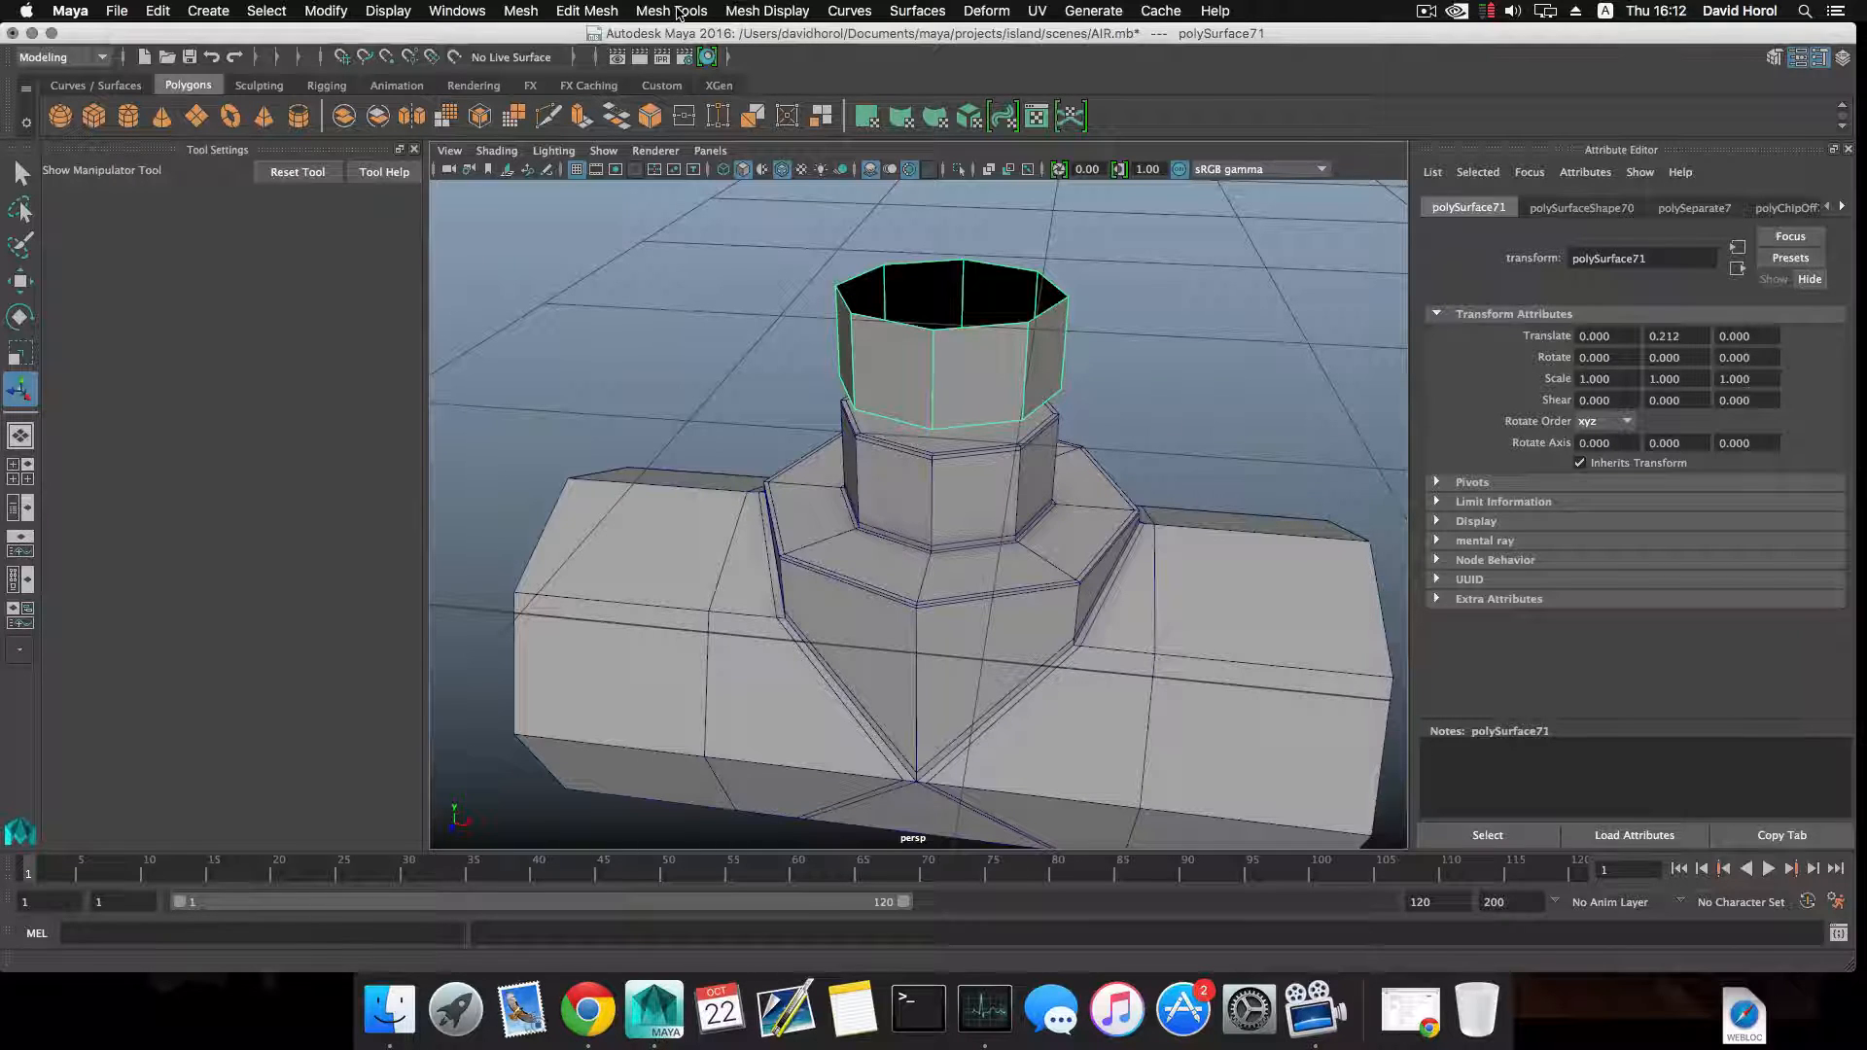
{"action": "left_click", "coordinate": [651, 117]}
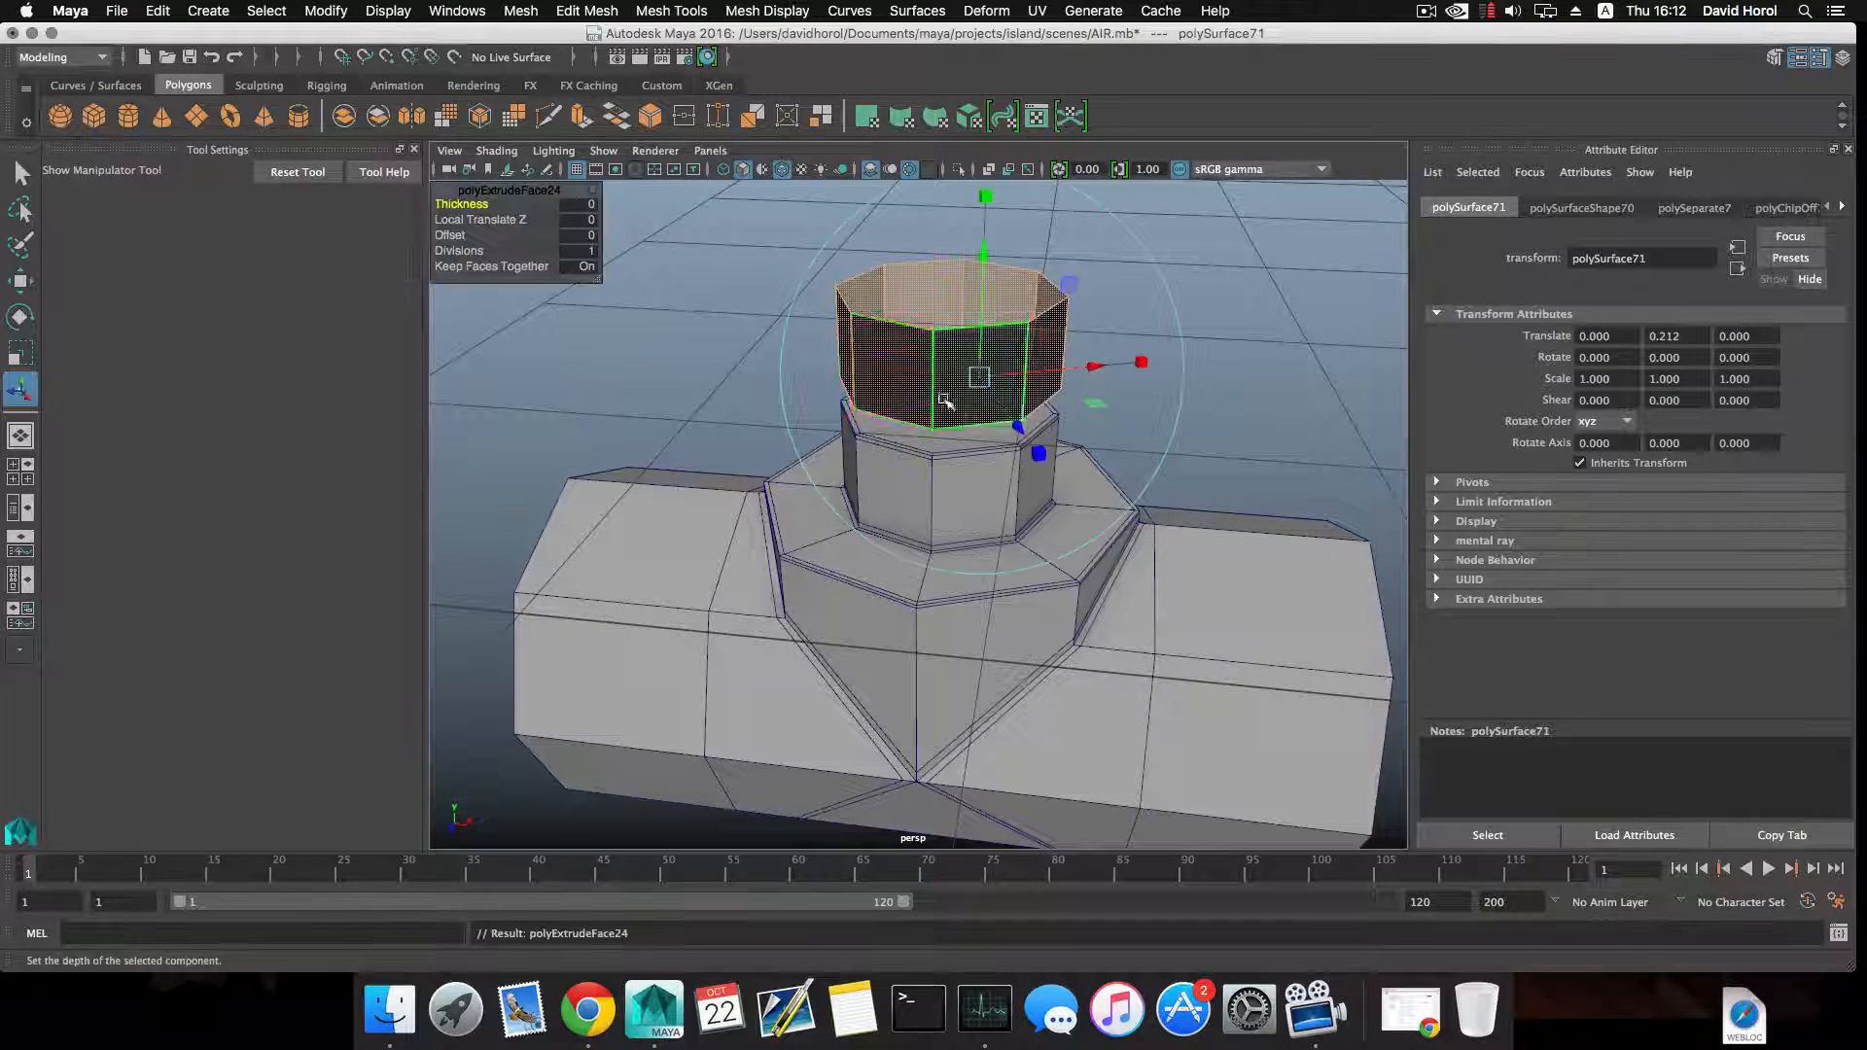
{"action": "left_click_drag", "start_coordinate": [1035, 403], "coordinate": [1064, 429]}
{"action": "middle_click_drag", "start_coordinate": [1063, 429], "coordinate": [1064, 472], "text": "alt"}
Raise the collar's top vertices to a height of about 0.909 to make the collar taller.
{"action": "right_click", "coordinate": [1253, 386]}
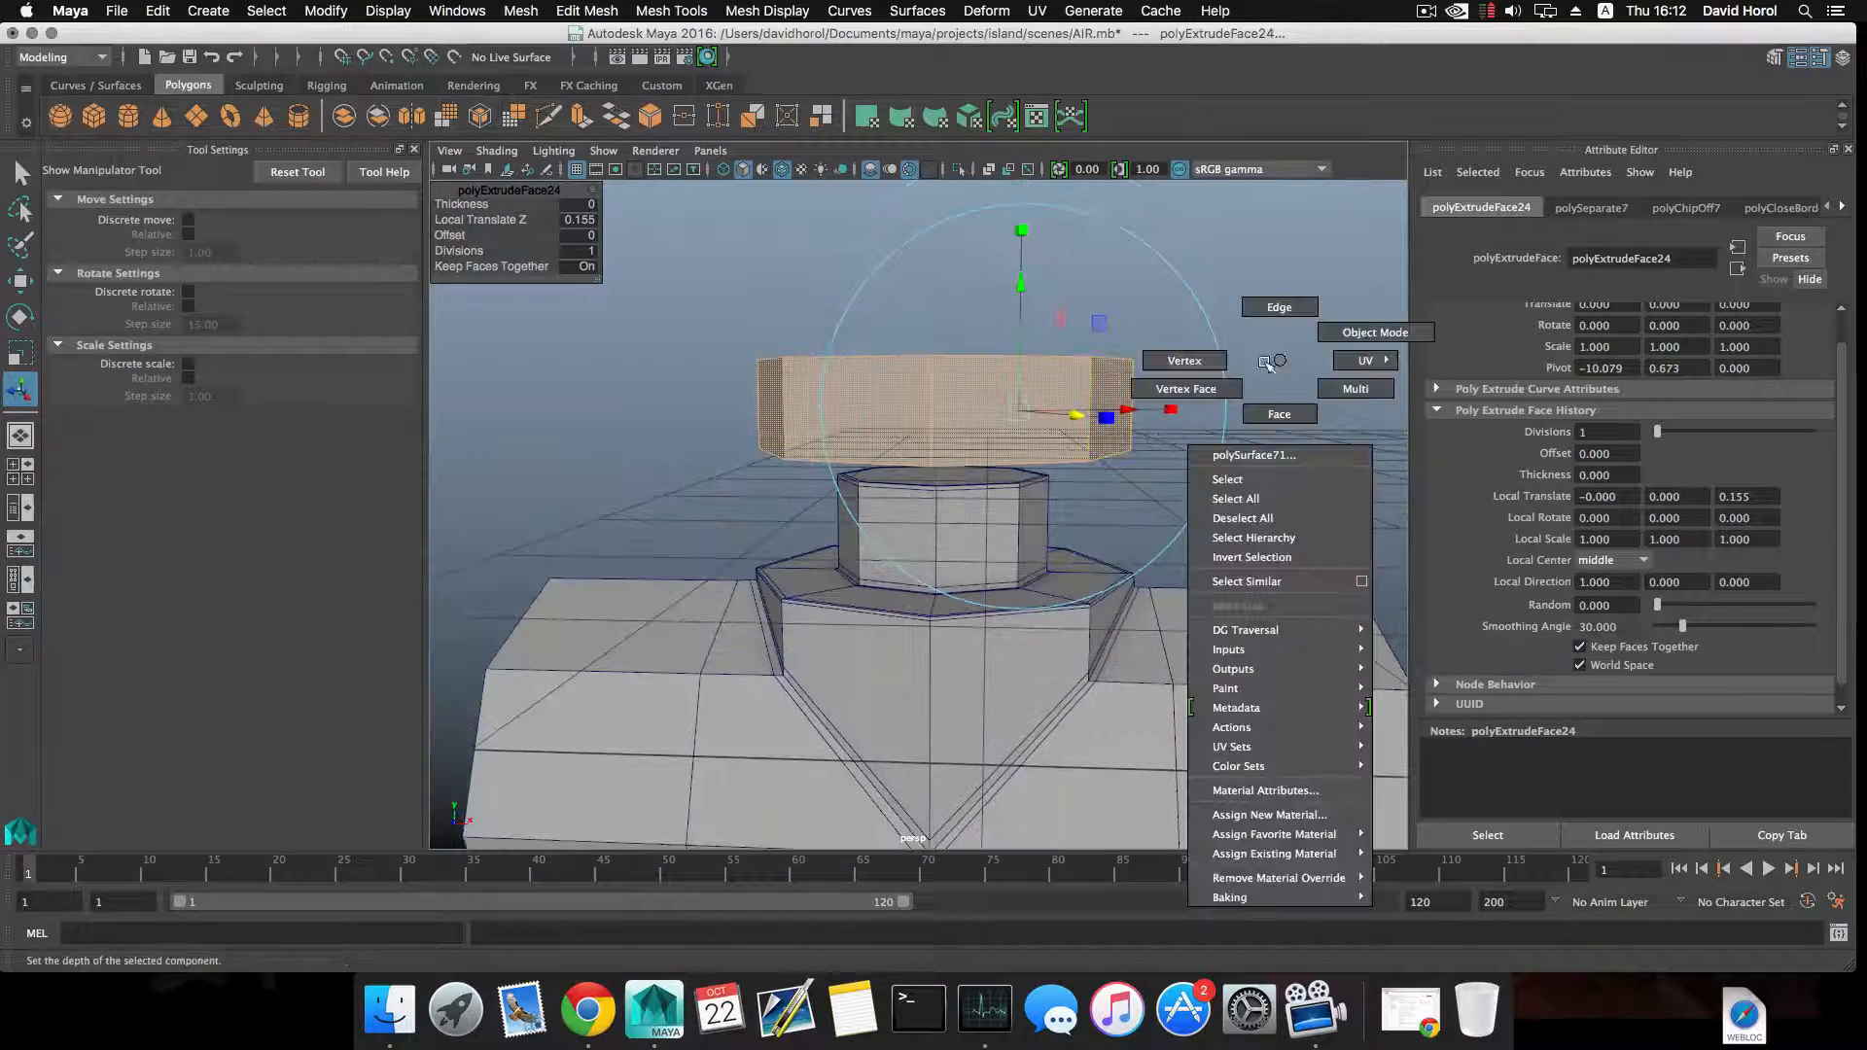
{"action": "left_click_drag", "start_coordinate": [672, 301], "coordinate": [1216, 400]}
{"action": "key", "text": "w"}
{"action": "left_click_drag", "start_coordinate": [940, 293], "coordinate": [917, 205]}
{"action": "left_click_drag", "start_coordinate": [1004, 339], "coordinate": [899, 229], "text": "alt"}
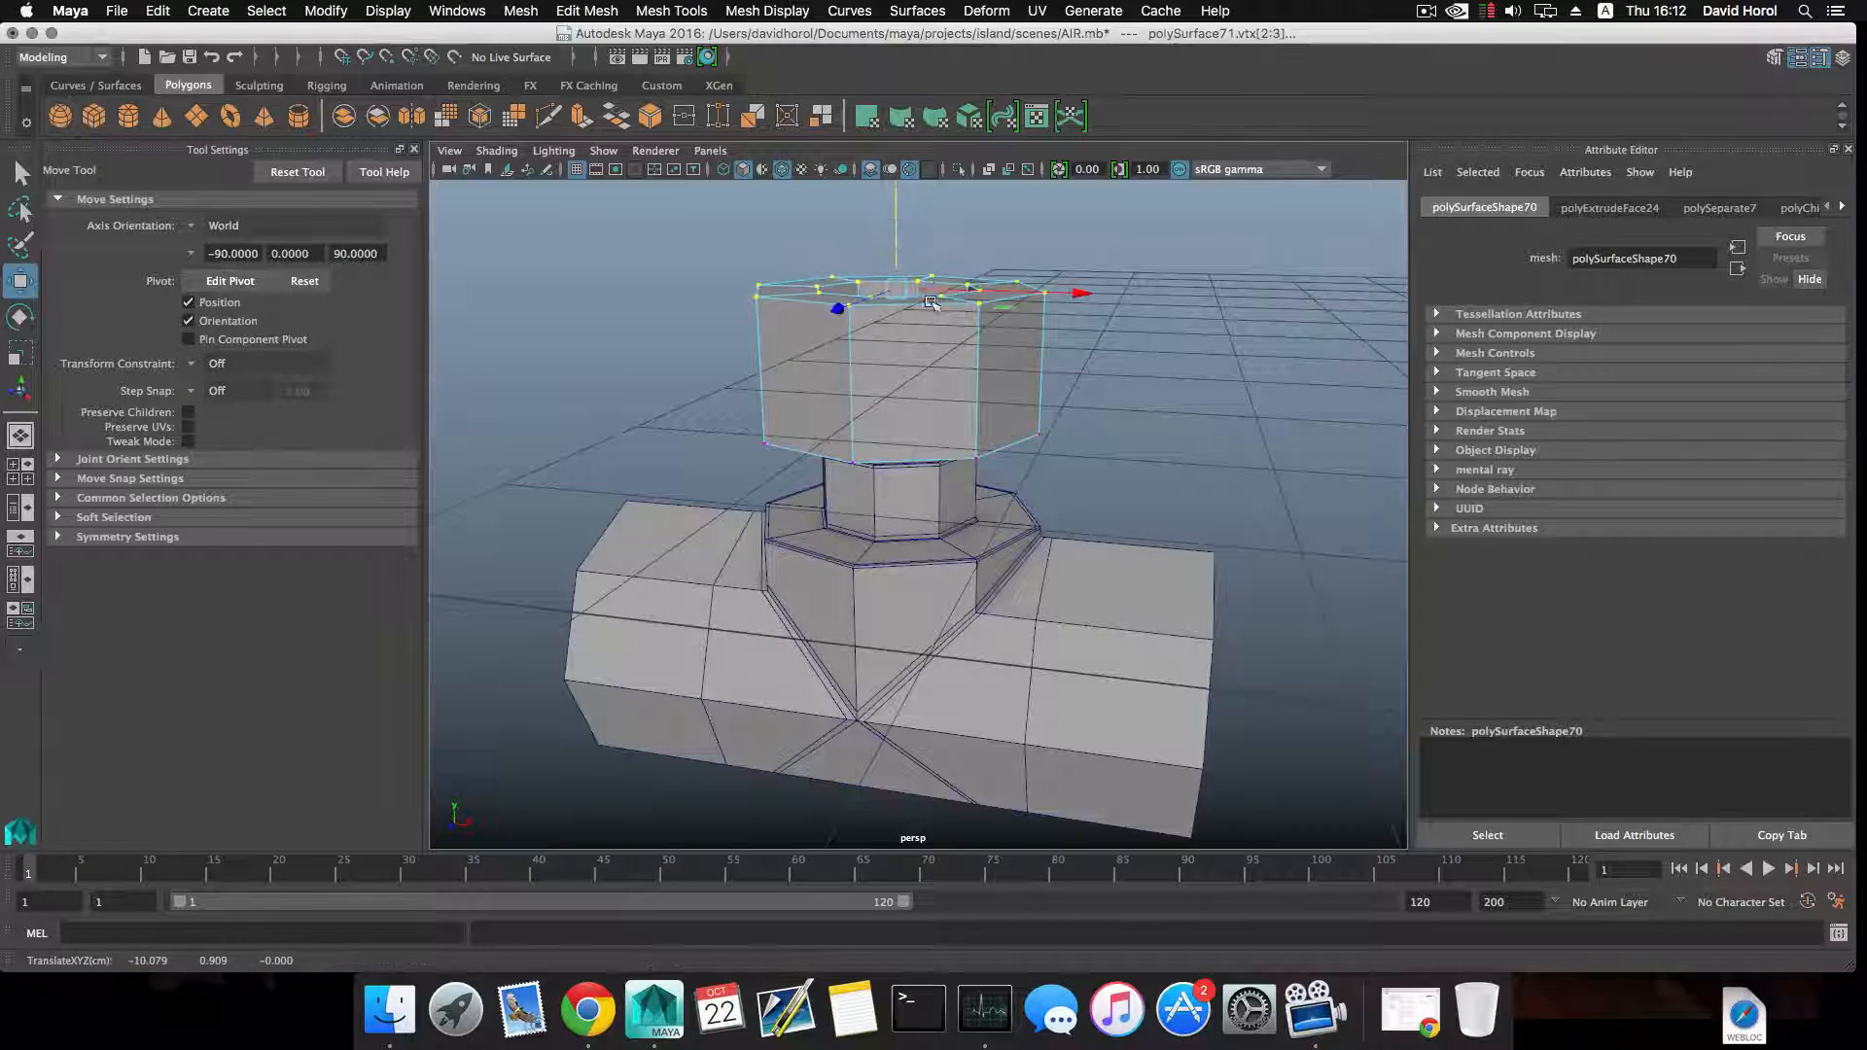
{"action": "left_click_drag", "start_coordinate": [931, 302], "coordinate": [940, 385], "text": "alt"}
Delete the loop of inner wall faces inside the collar.
{"action": "right_click_drag", "start_coordinate": [941, 280], "coordinate": [942, 322]}
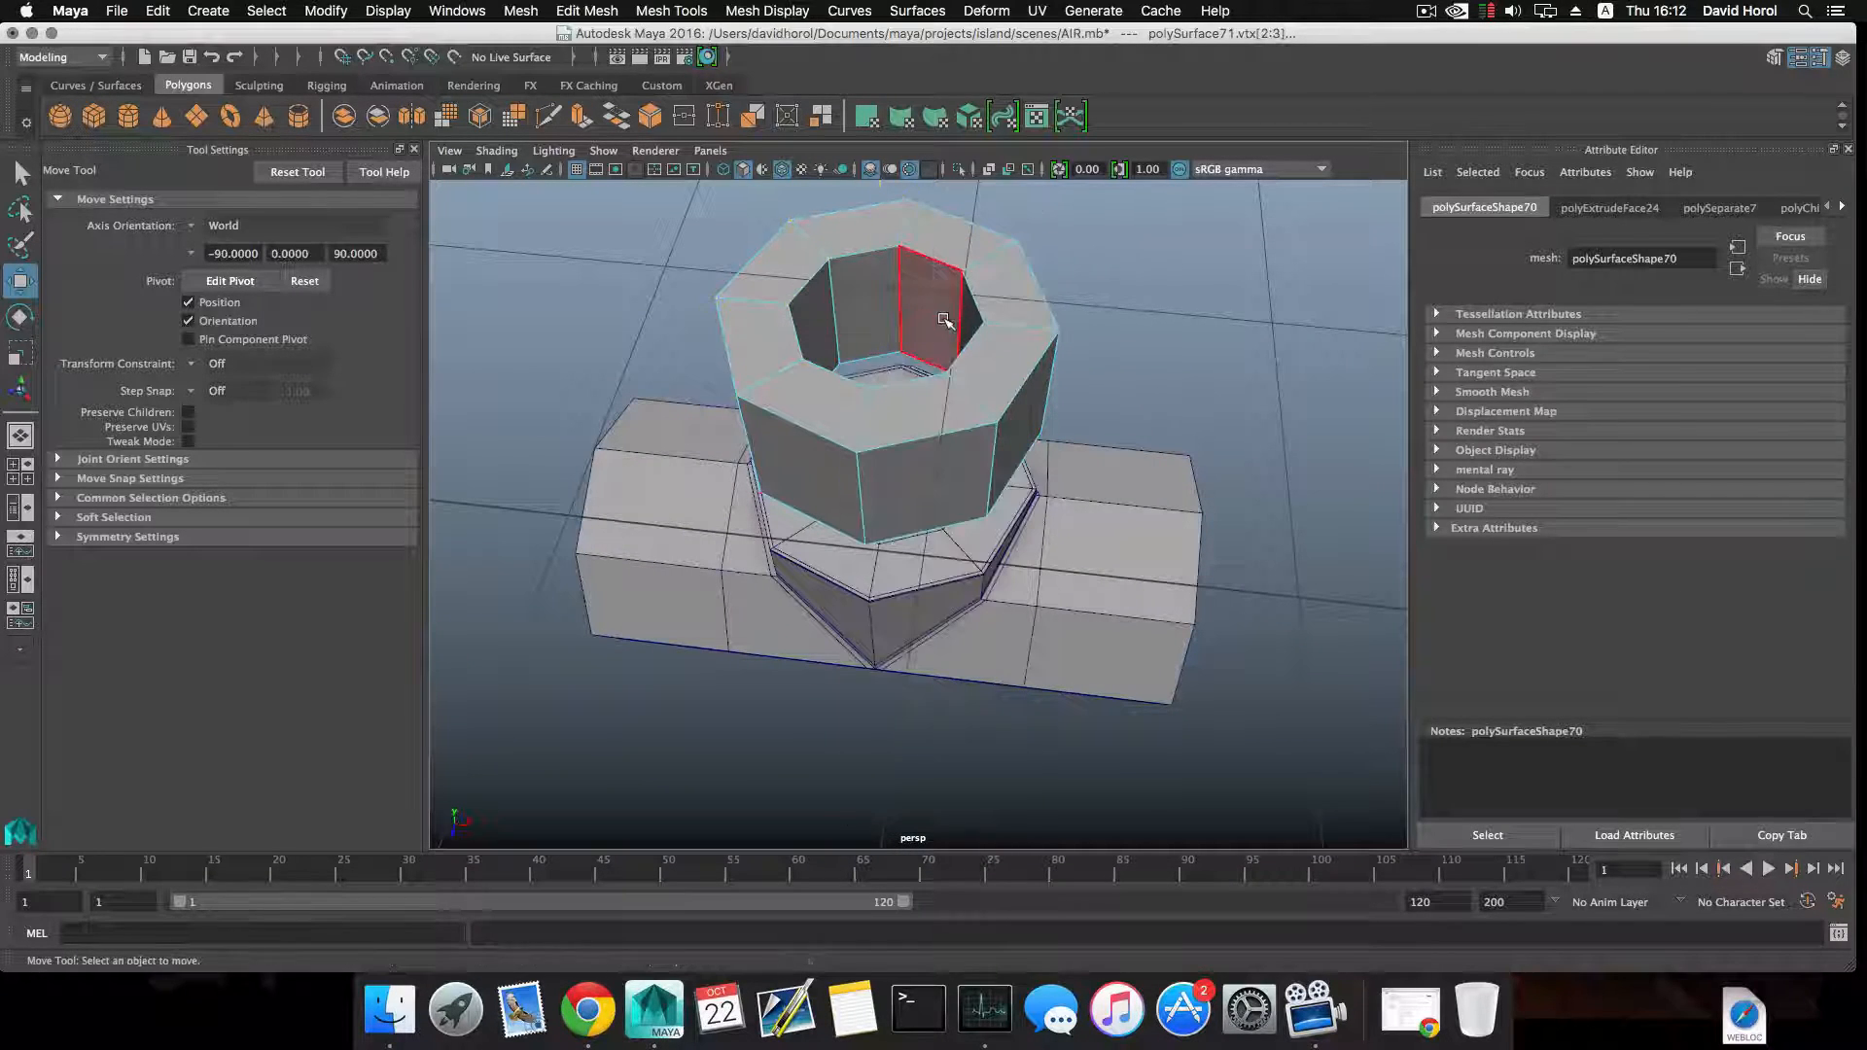
{"action": "left_click", "coordinate": [940, 318]}
{"action": "double_click", "coordinate": [873, 288], "text": "shift"}
{"action": "left_click_drag", "start_coordinate": [951, 342], "coordinate": [941, 334], "text": "alt"}
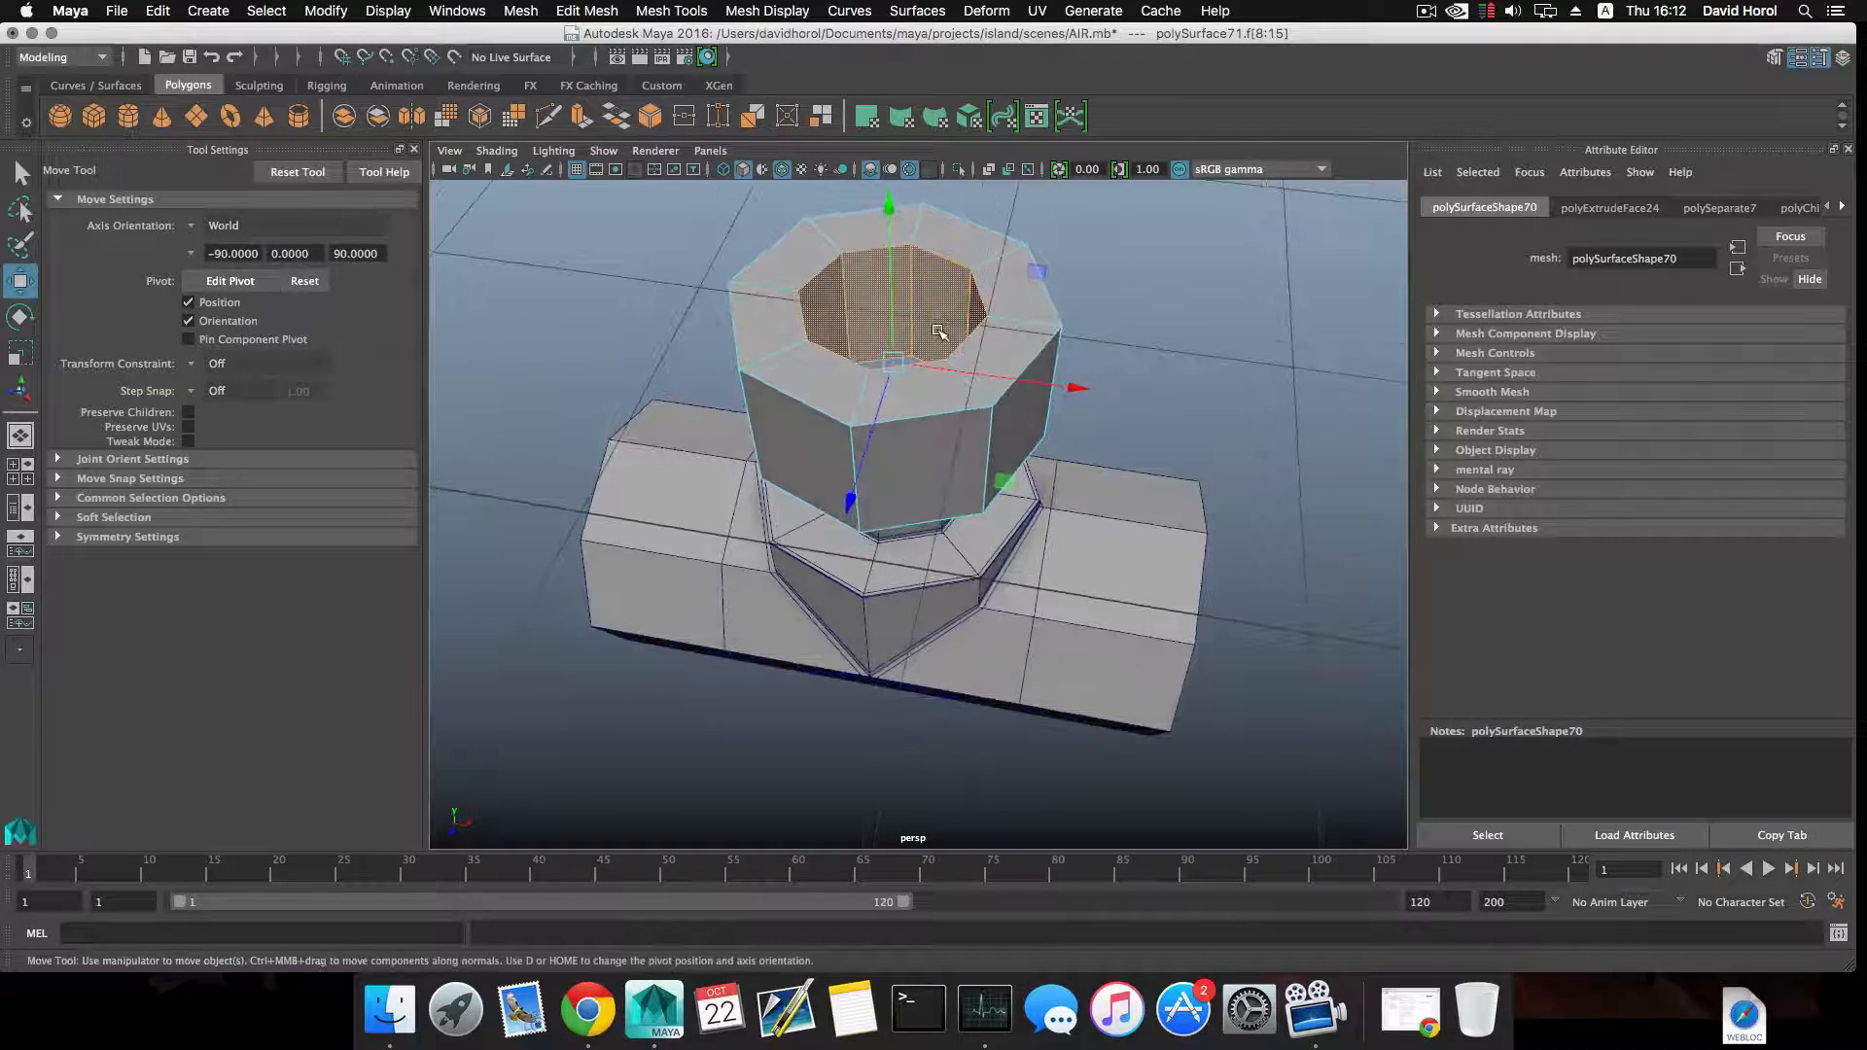
{"action": "key", "text": "Delete"}
{"action": "right_click_drag", "start_coordinate": [927, 270], "coordinate": [923, 224]}
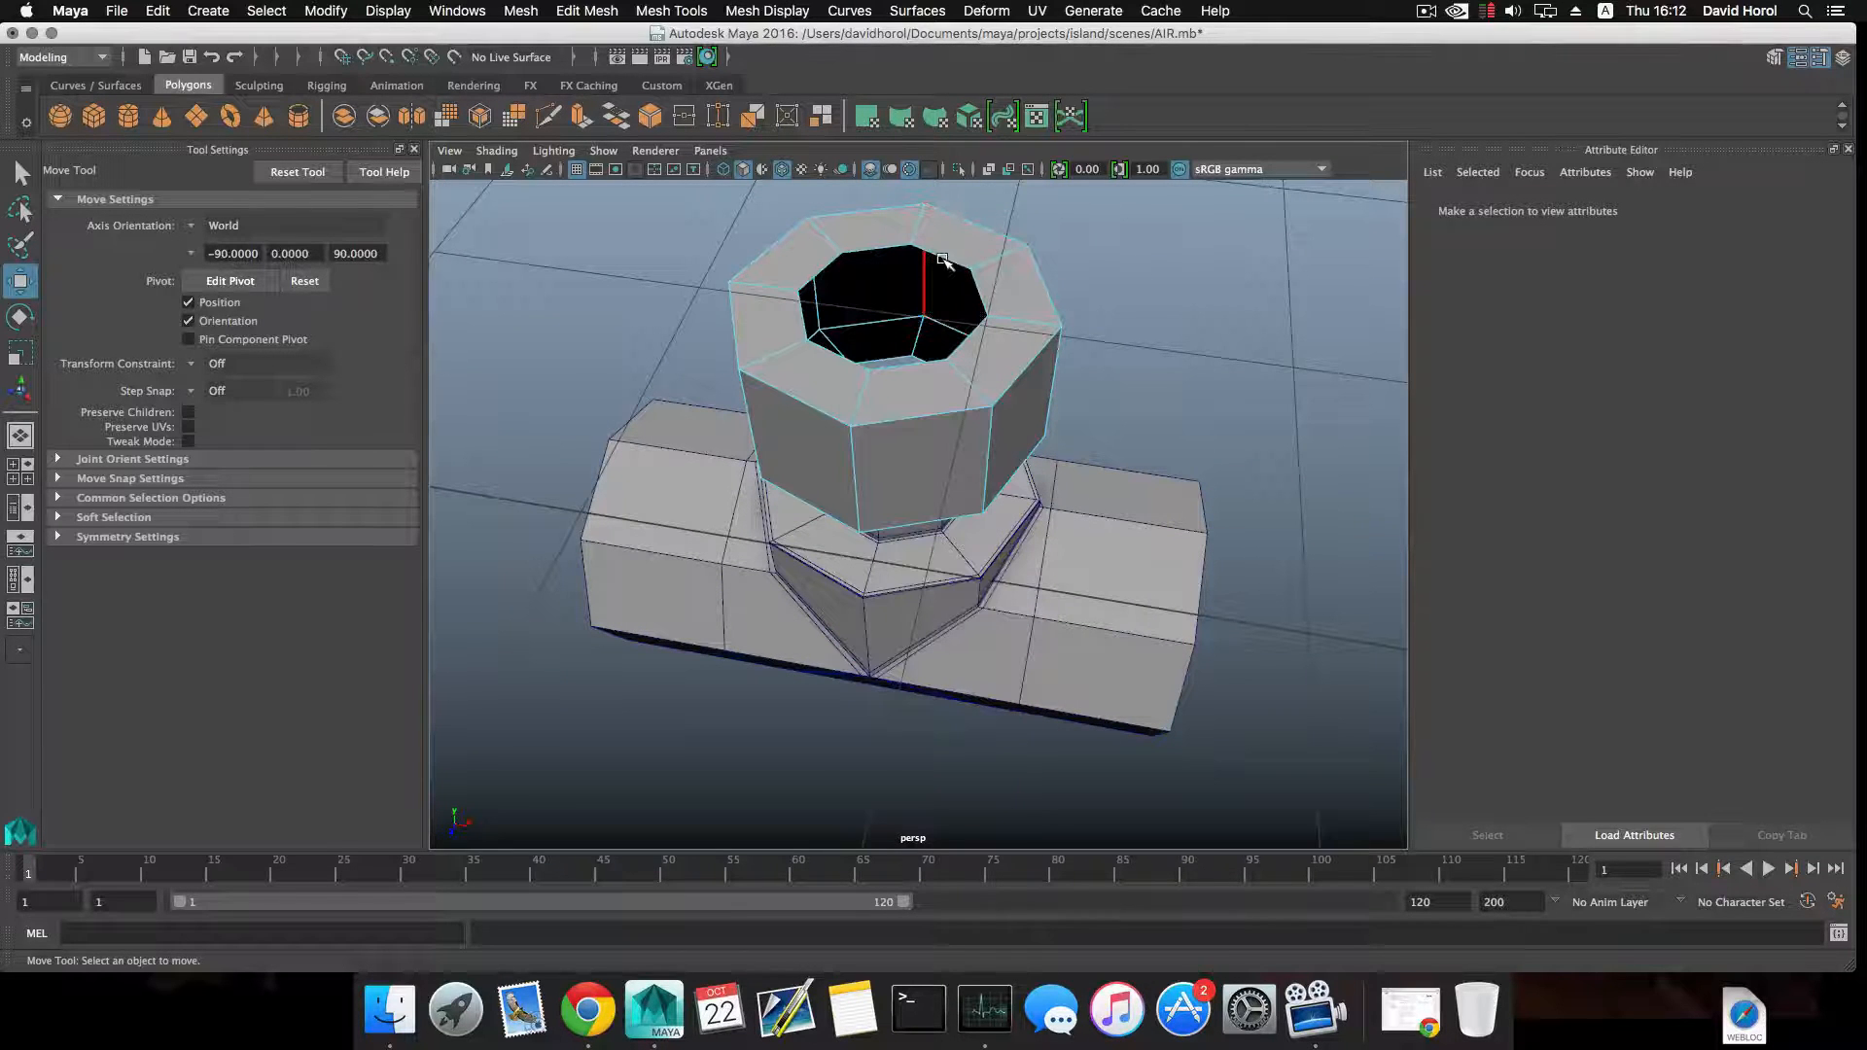
Scale the collar's inner top edge loop outward to about 1.625 and raise it slightly above the outer rim.
{"action": "double_click", "coordinate": [940, 255]}
{"action": "left_click_drag", "start_coordinate": [940, 257], "coordinate": [948, 302], "text": "alt"}
{"action": "key", "text": "r"}
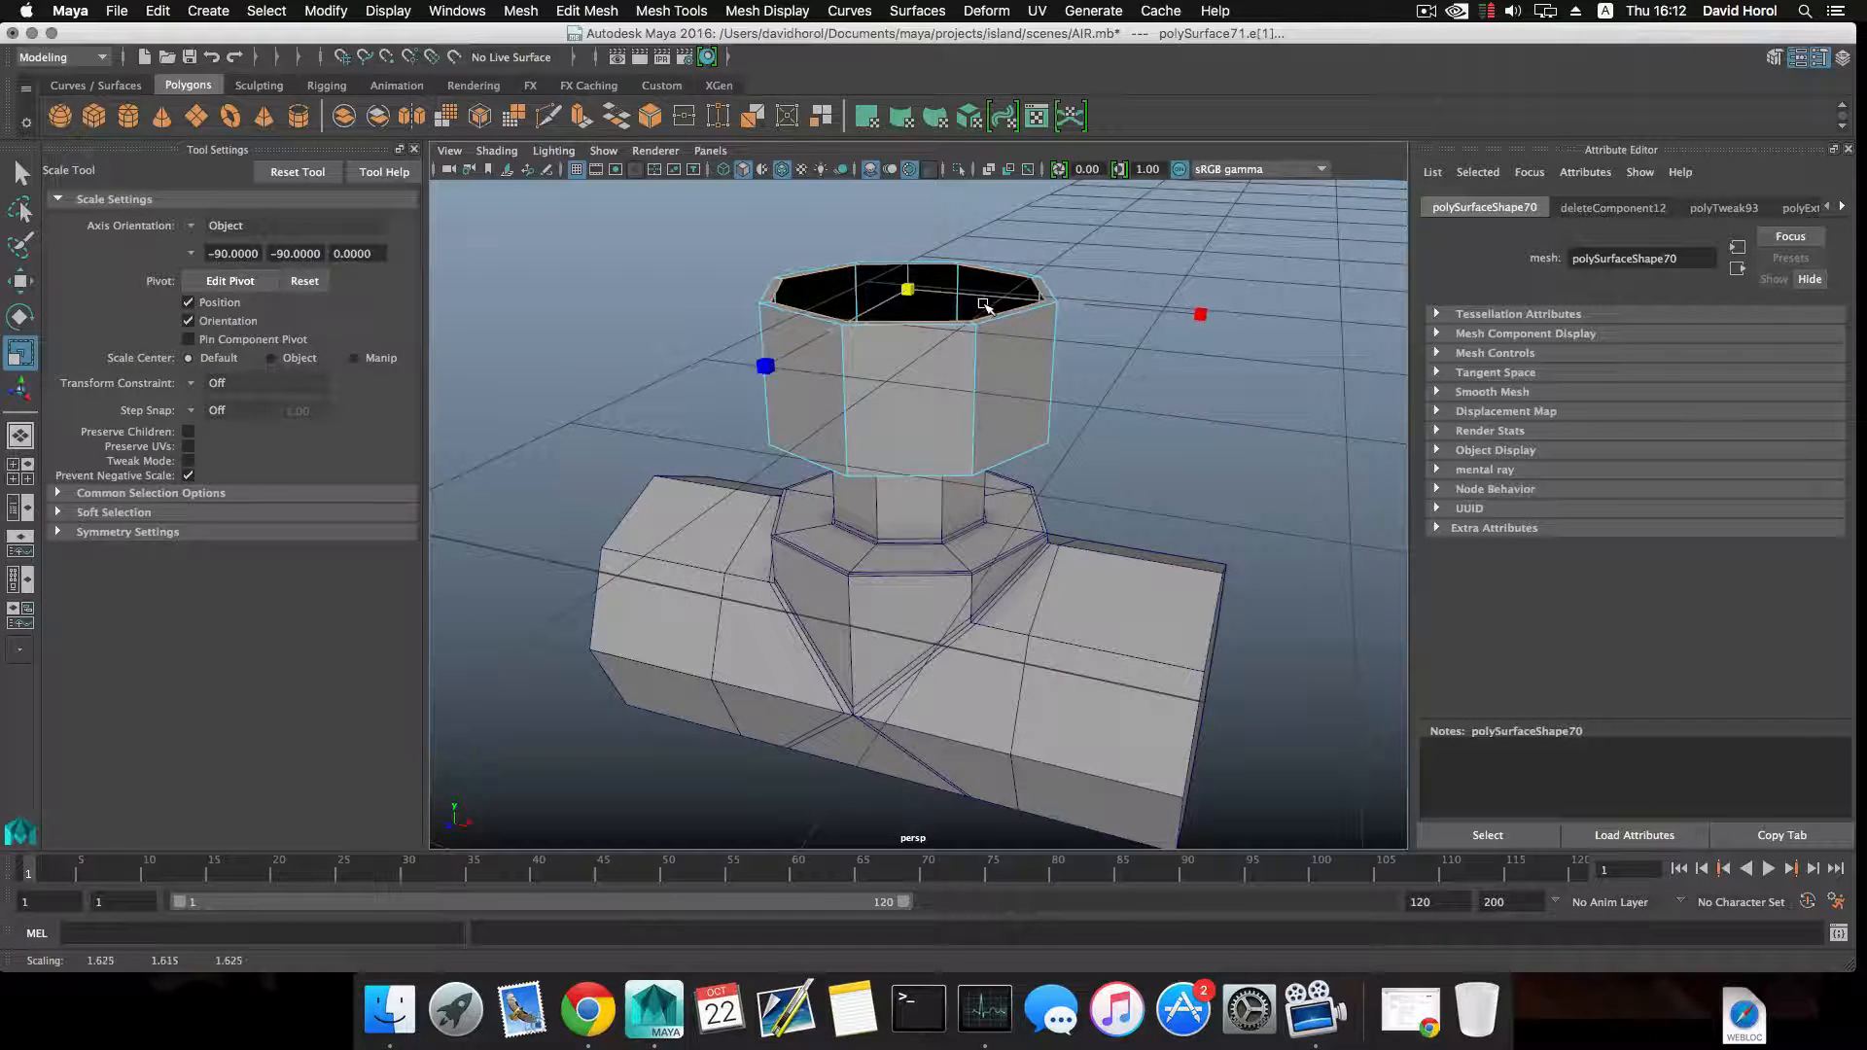
{"action": "key", "text": "w"}
{"action": "left_click_drag", "start_coordinate": [906, 246], "coordinate": [907, 238]}
{"action": "left_click_drag", "start_coordinate": [908, 238], "coordinate": [922, 194], "text": "alt"}
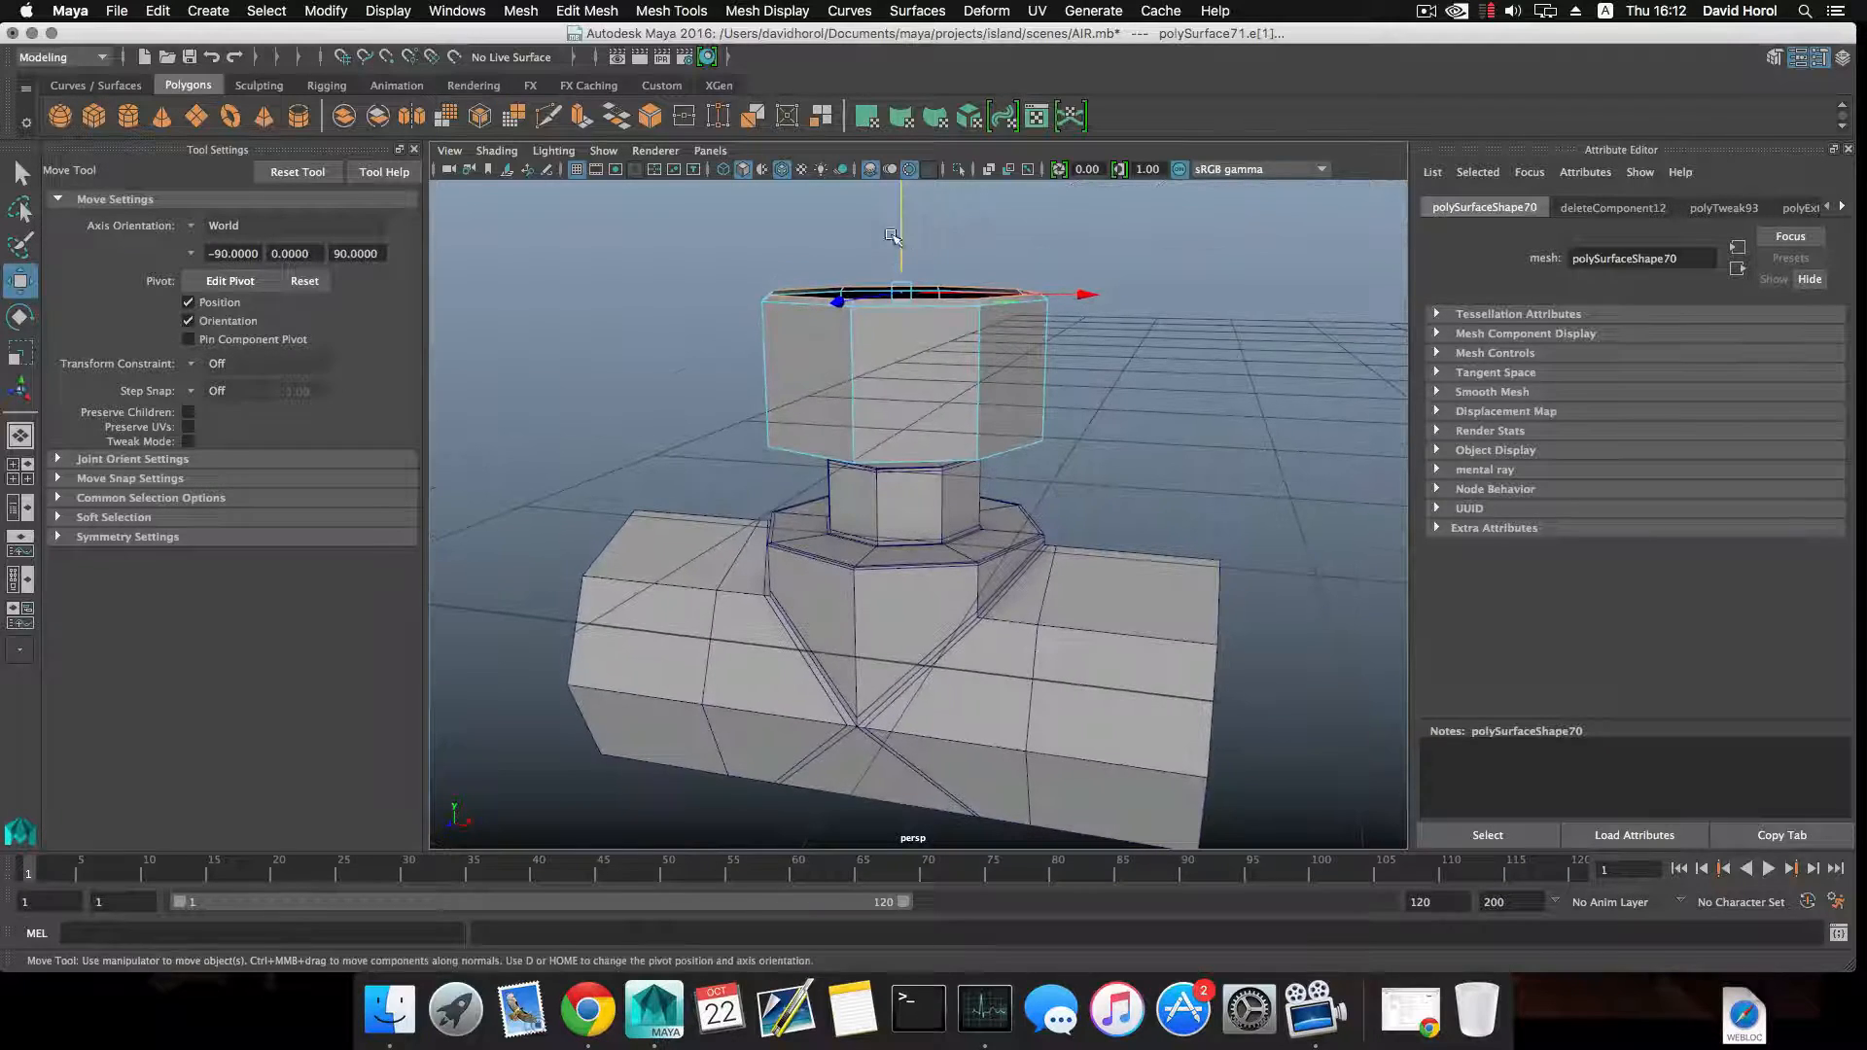
Extrude the top edge loop twice, scaling it inward each time to leave a small central opening.
{"action": "left_click", "coordinate": [585, 115]}
{"action": "left_click_drag", "start_coordinate": [911, 262], "coordinate": [860, 305], "text": "alt"}
{"action": "key", "text": "r"}
{"action": "left_click", "coordinate": [584, 115]}
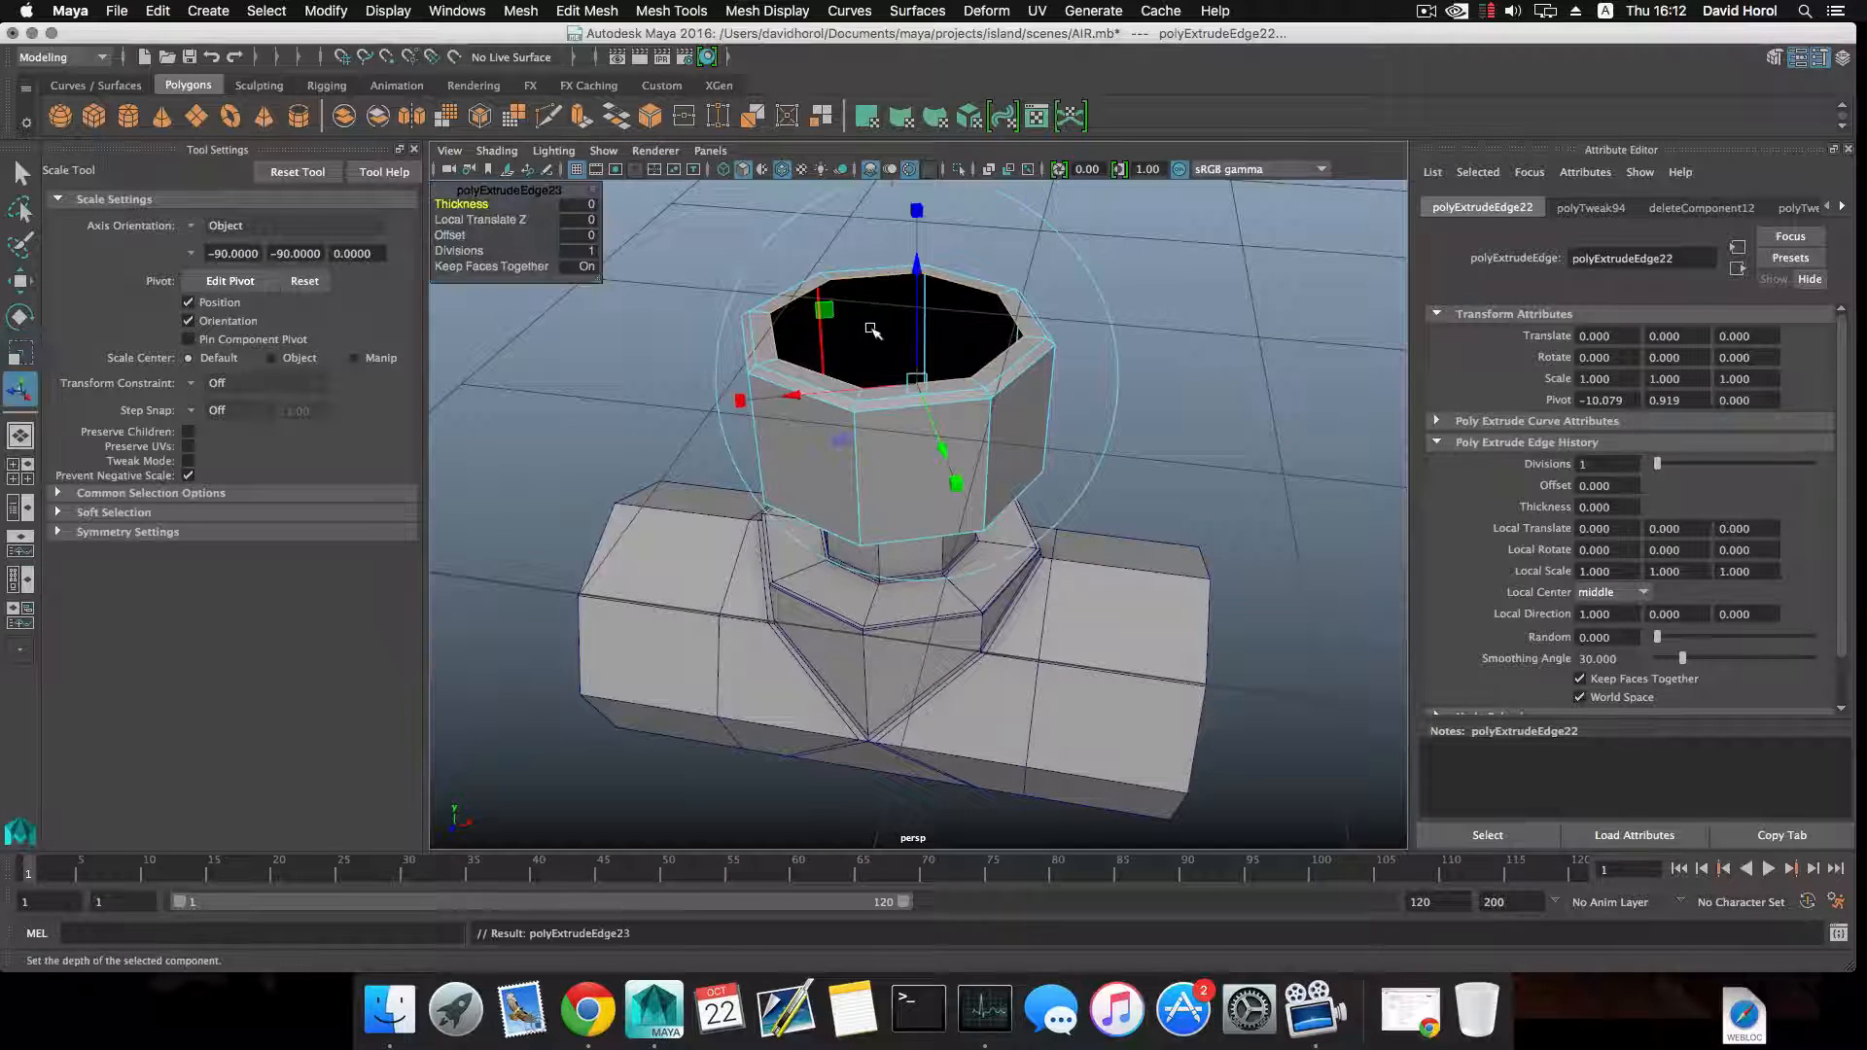
{"action": "key", "text": "r"}
{"action": "left_click_drag", "start_coordinate": [892, 321], "coordinate": [784, 324]}
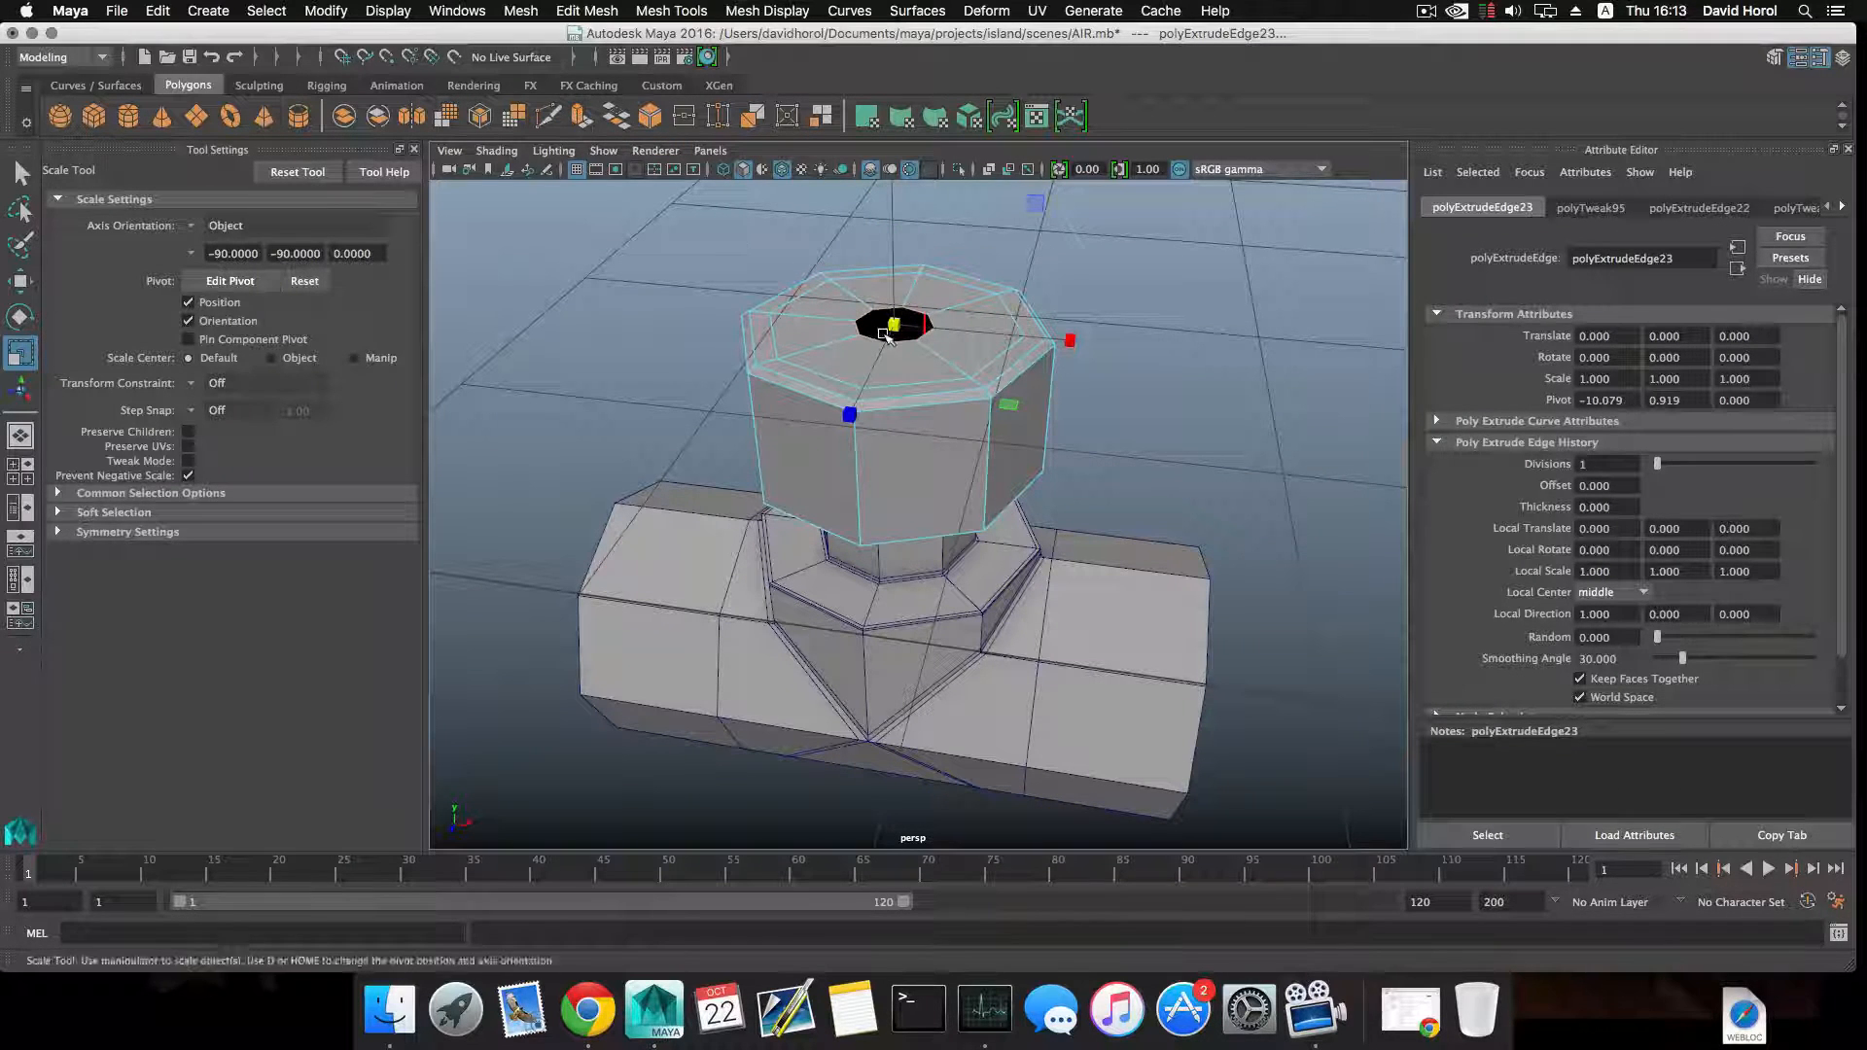
Extrude the small opening's border downward and inward, with Local Translate Z about -0.043, and close it with Fill Hole.
{"action": "left_click", "coordinate": [582, 116]}
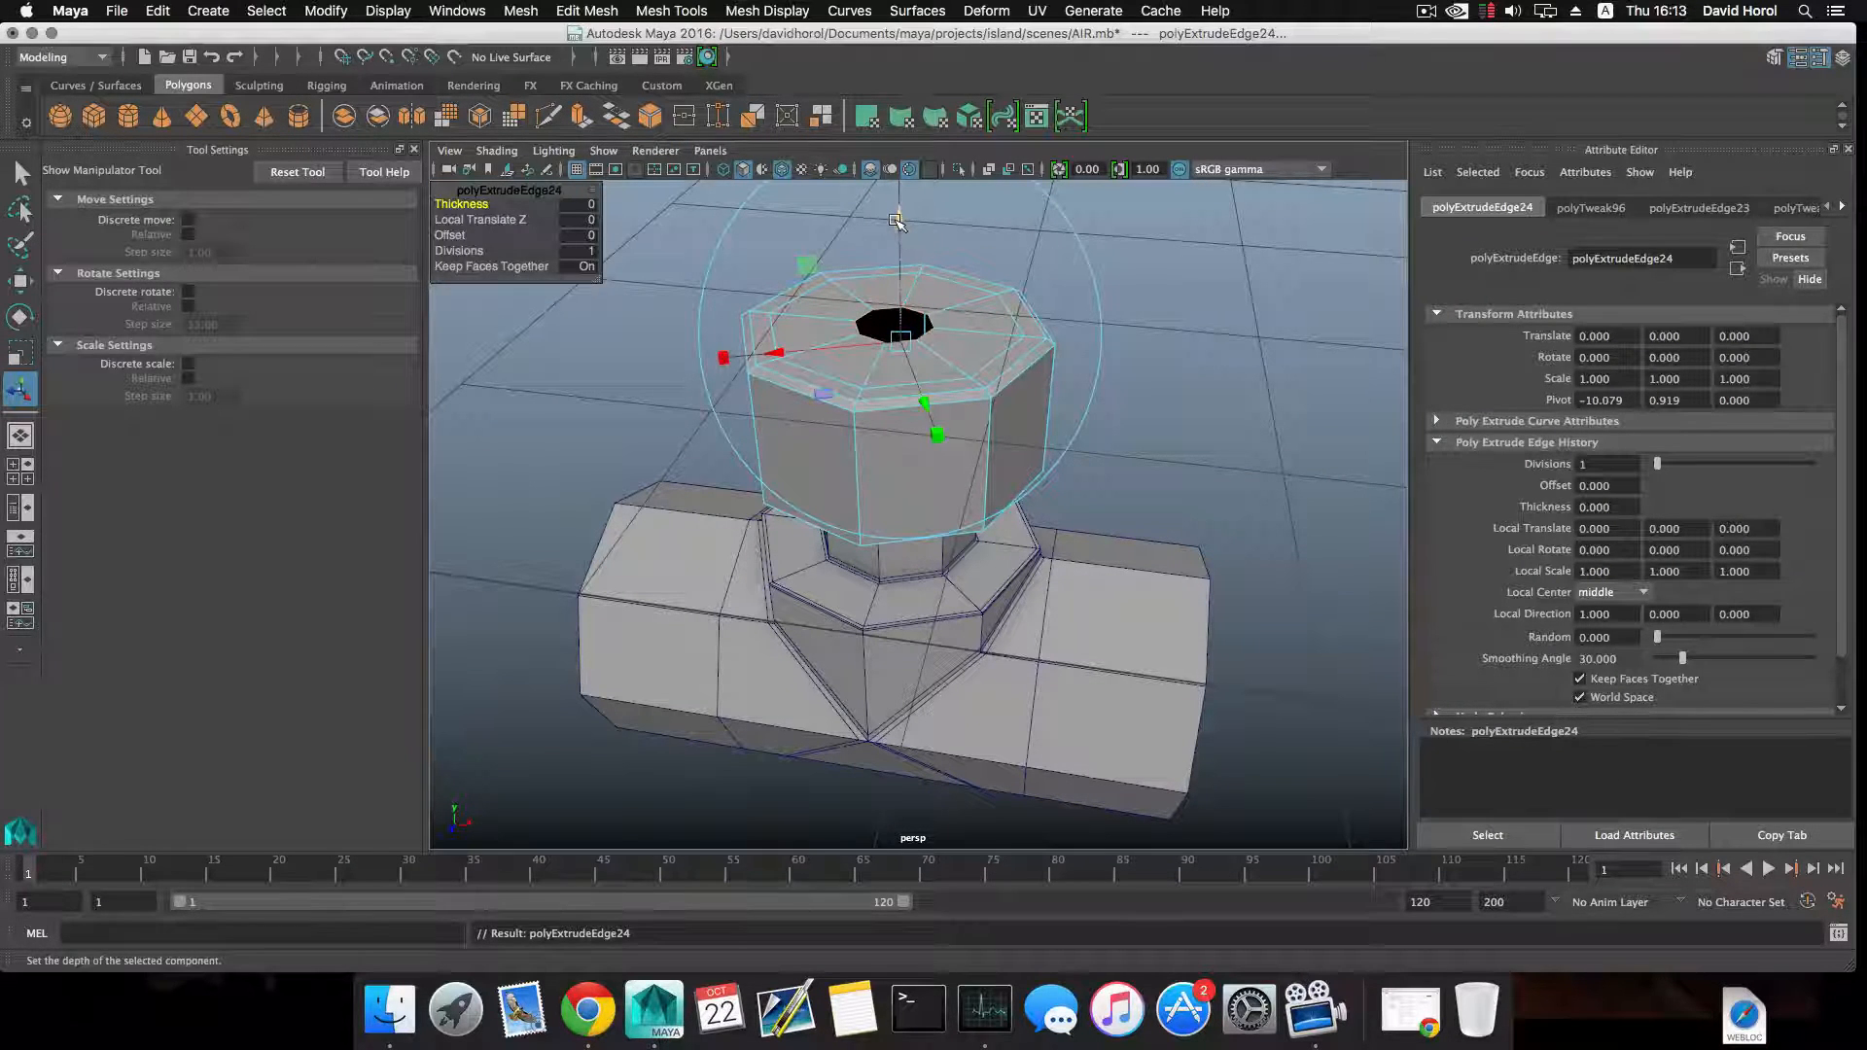
{"action": "left_click_drag", "start_coordinate": [896, 222], "coordinate": [915, 374]}
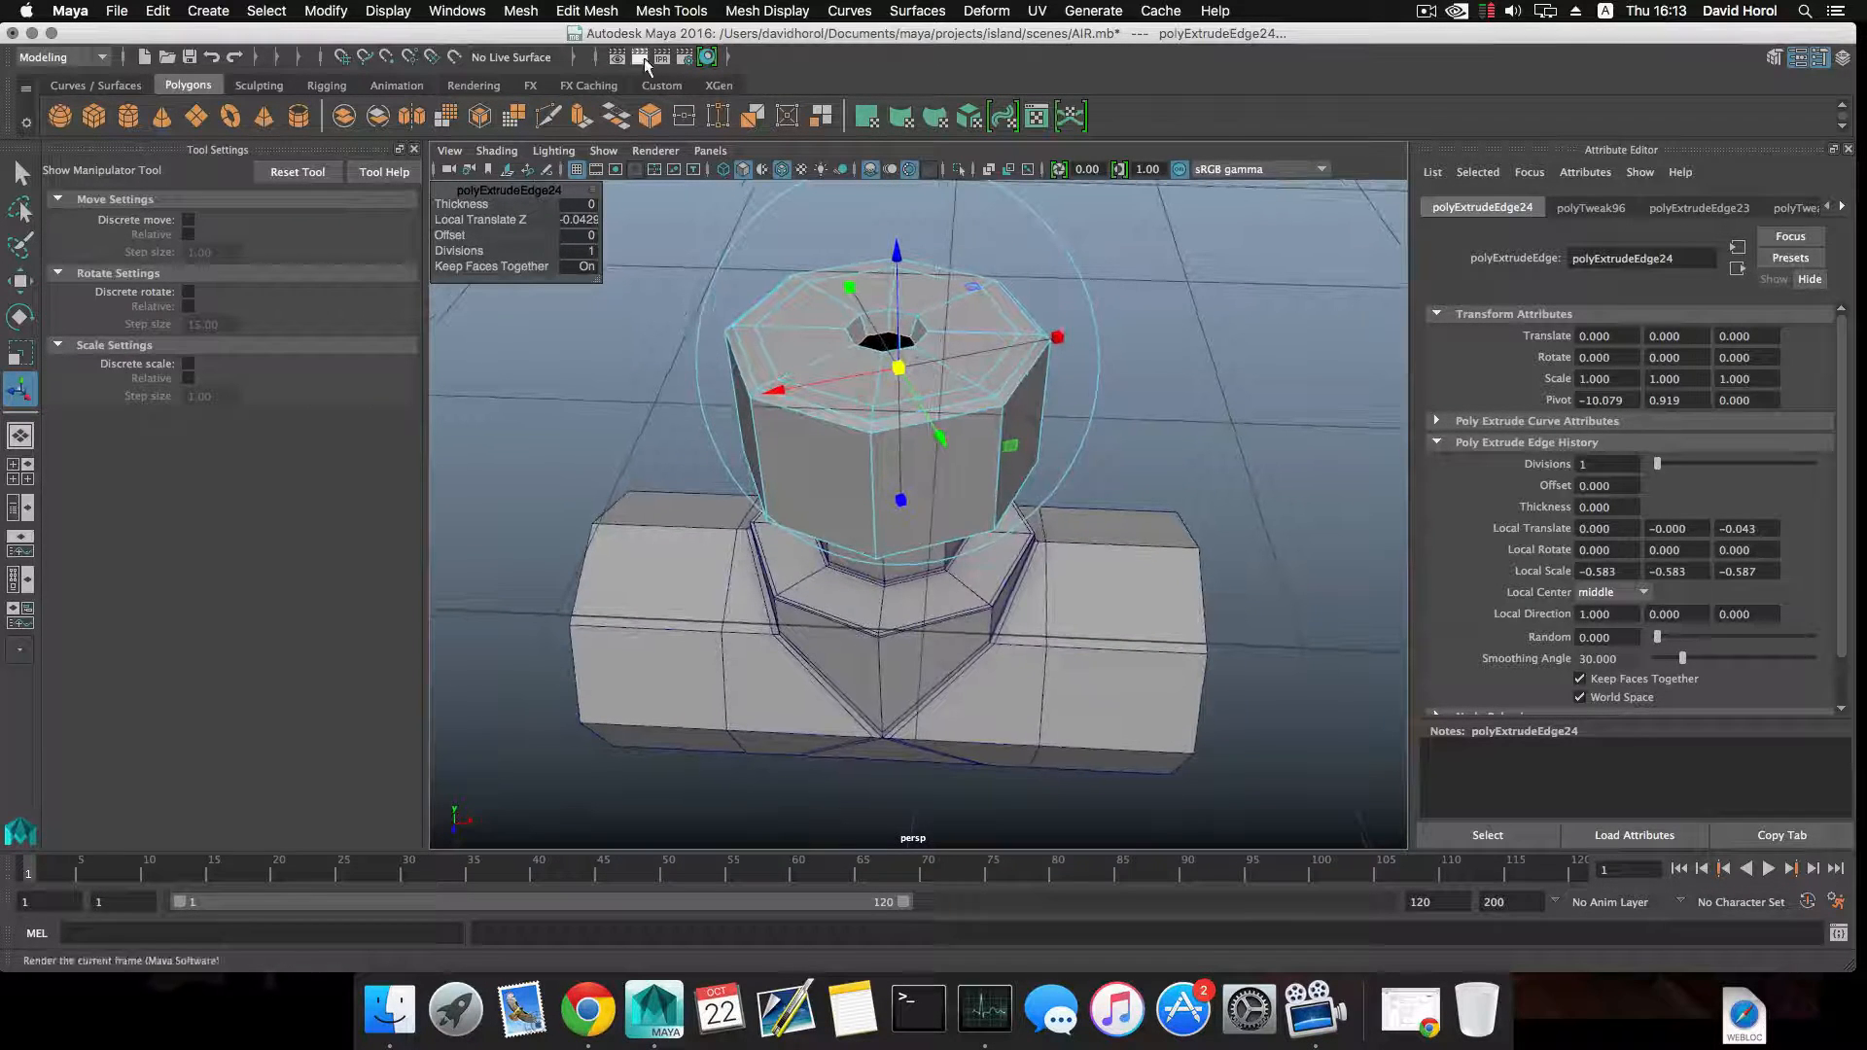
{"action": "left_click", "coordinate": [505, 9]}
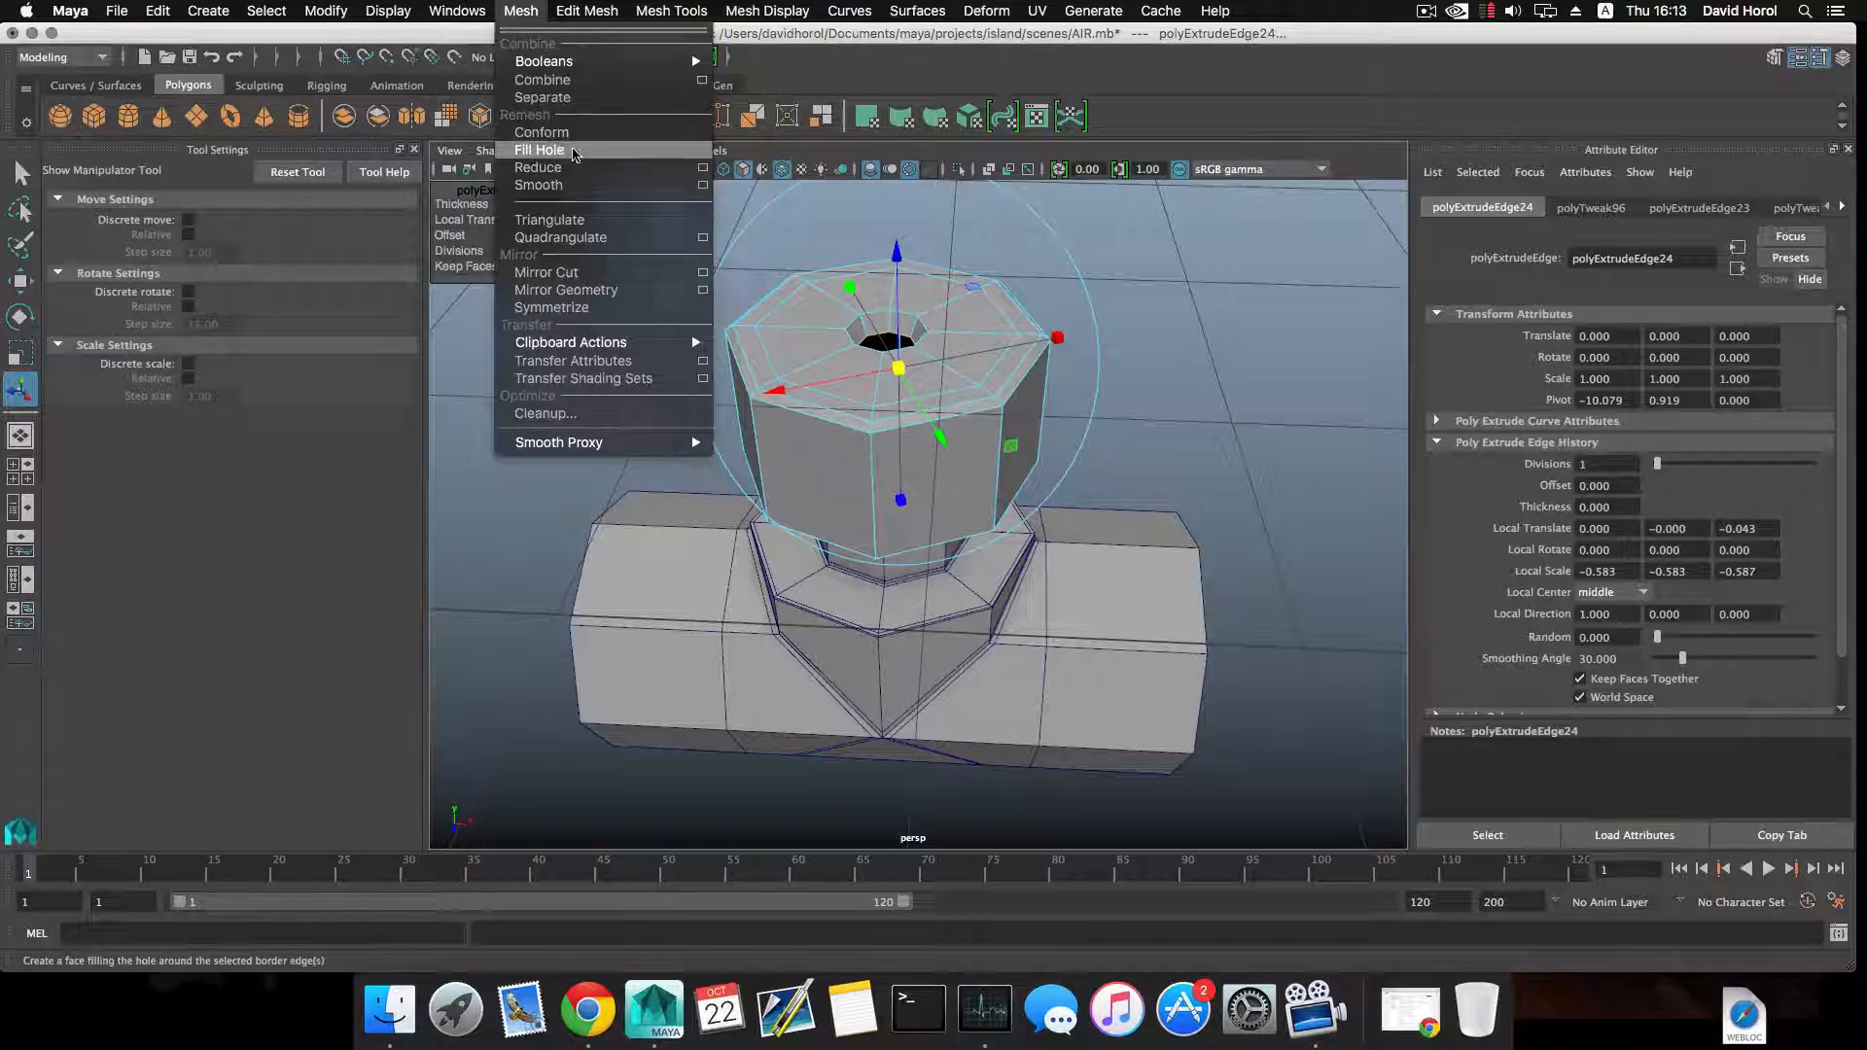
{"action": "left_click", "coordinate": [569, 153]}
{"action": "key", "text": "r"}
{"action": "right_click", "coordinate": [942, 304]}
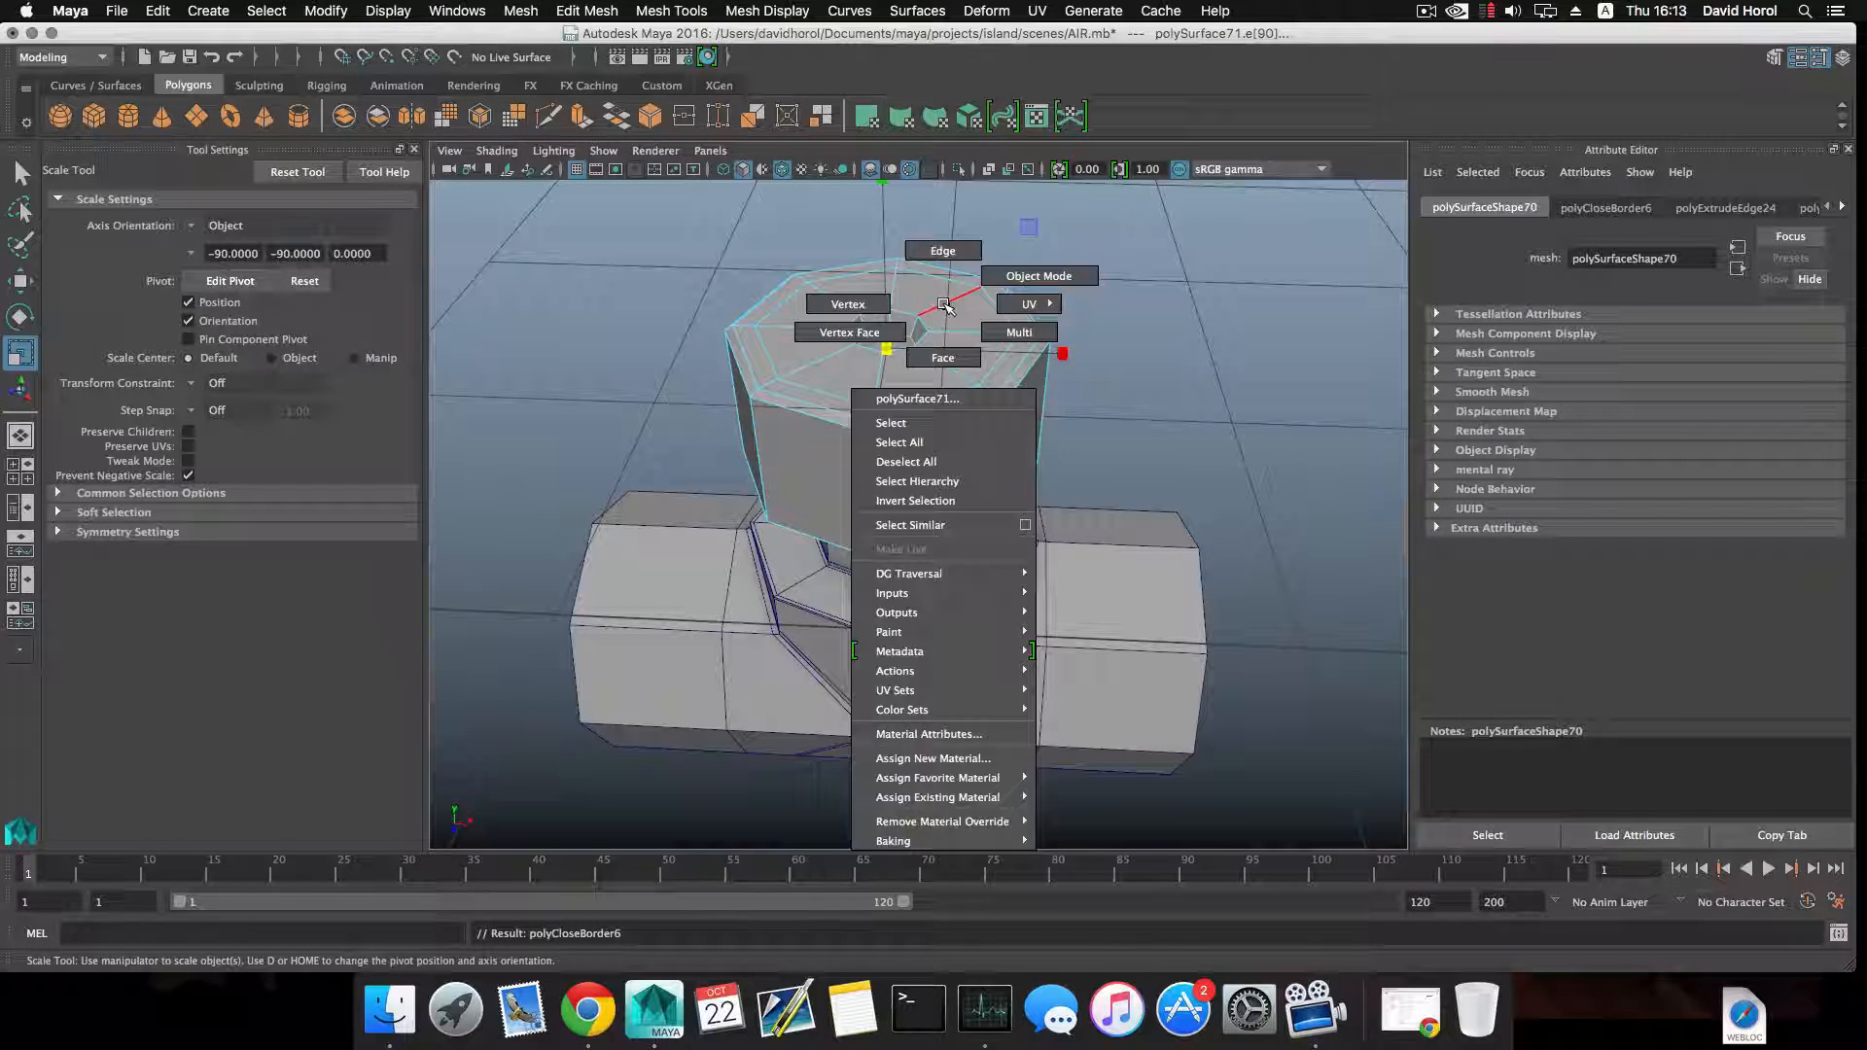
{"action": "key", "text": "F8"}
{"action": "left_click_drag", "start_coordinate": [943, 321], "coordinate": [961, 365], "text": "alt"}
Insert eight evenly spaced vertical edge loops across each of the cap's side faces using the Multiple edge loops option.
{"action": "right_click", "coordinate": [951, 355]}
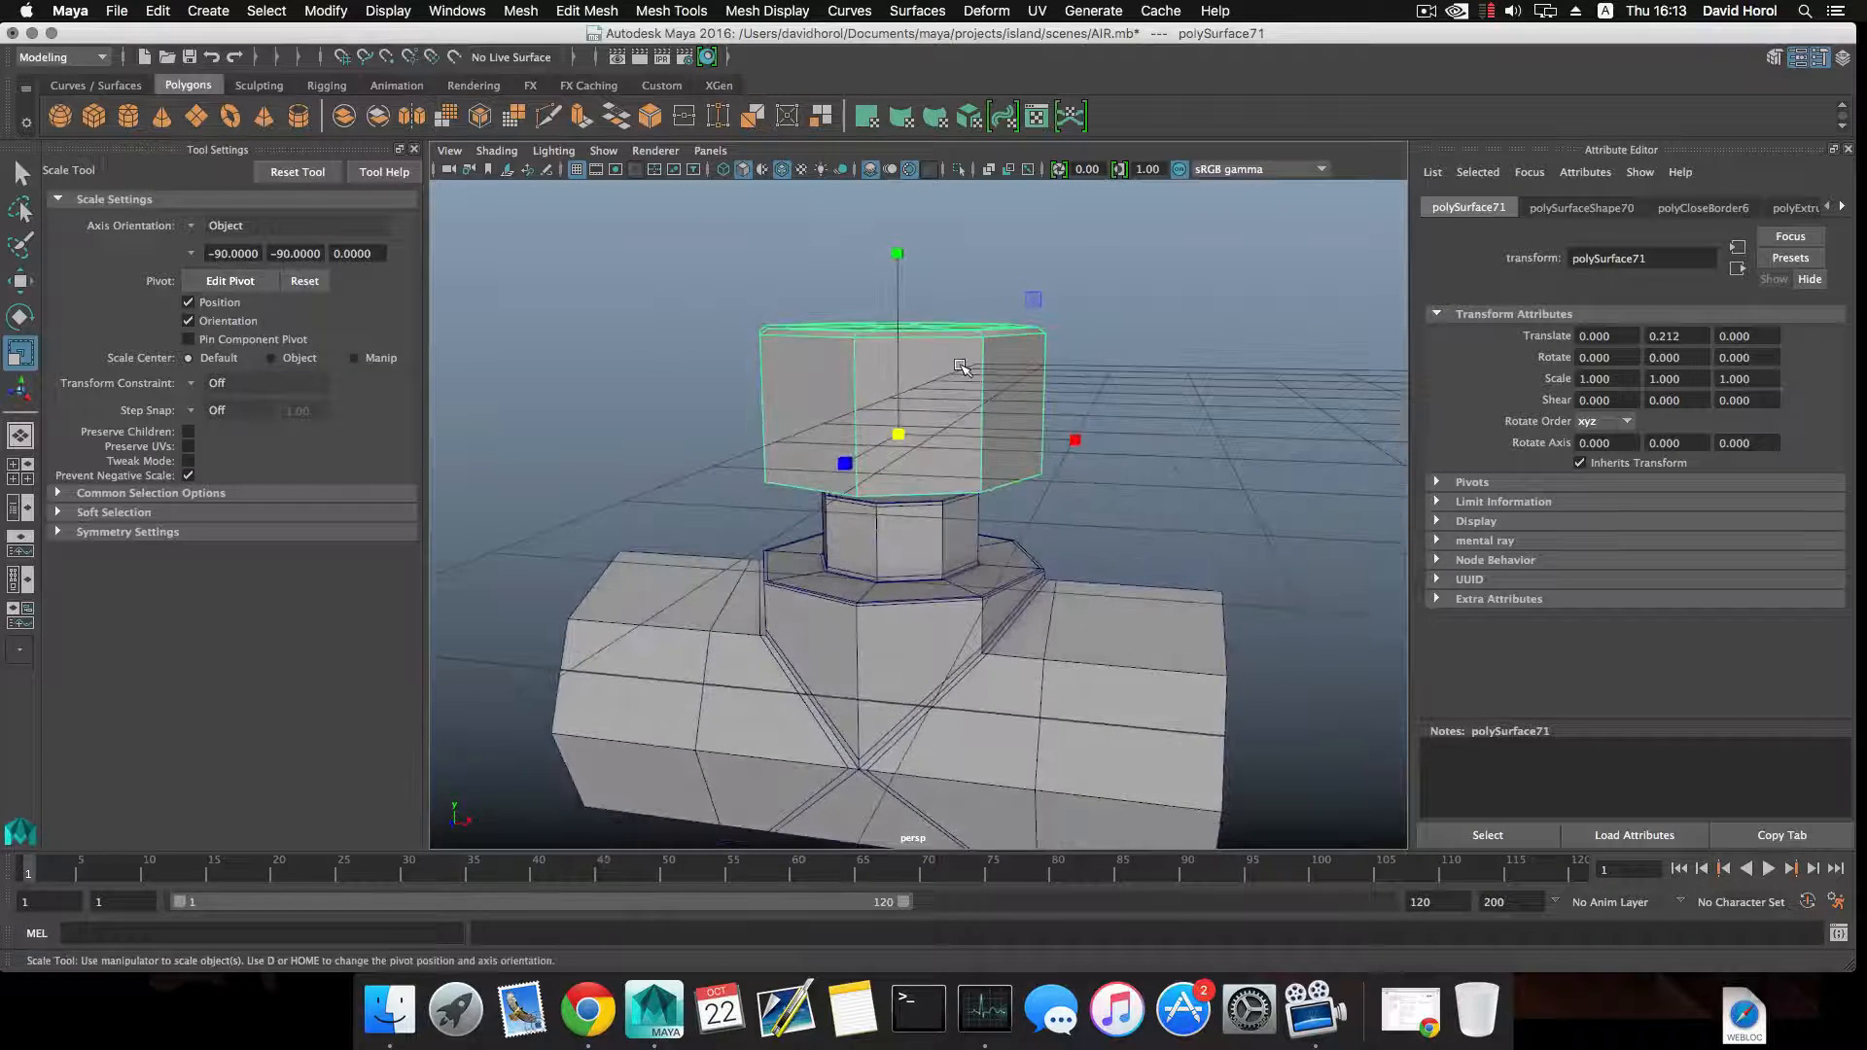
{"action": "right_click_drag", "start_coordinate": [960, 365], "coordinate": [900, 395], "text": "shift"}
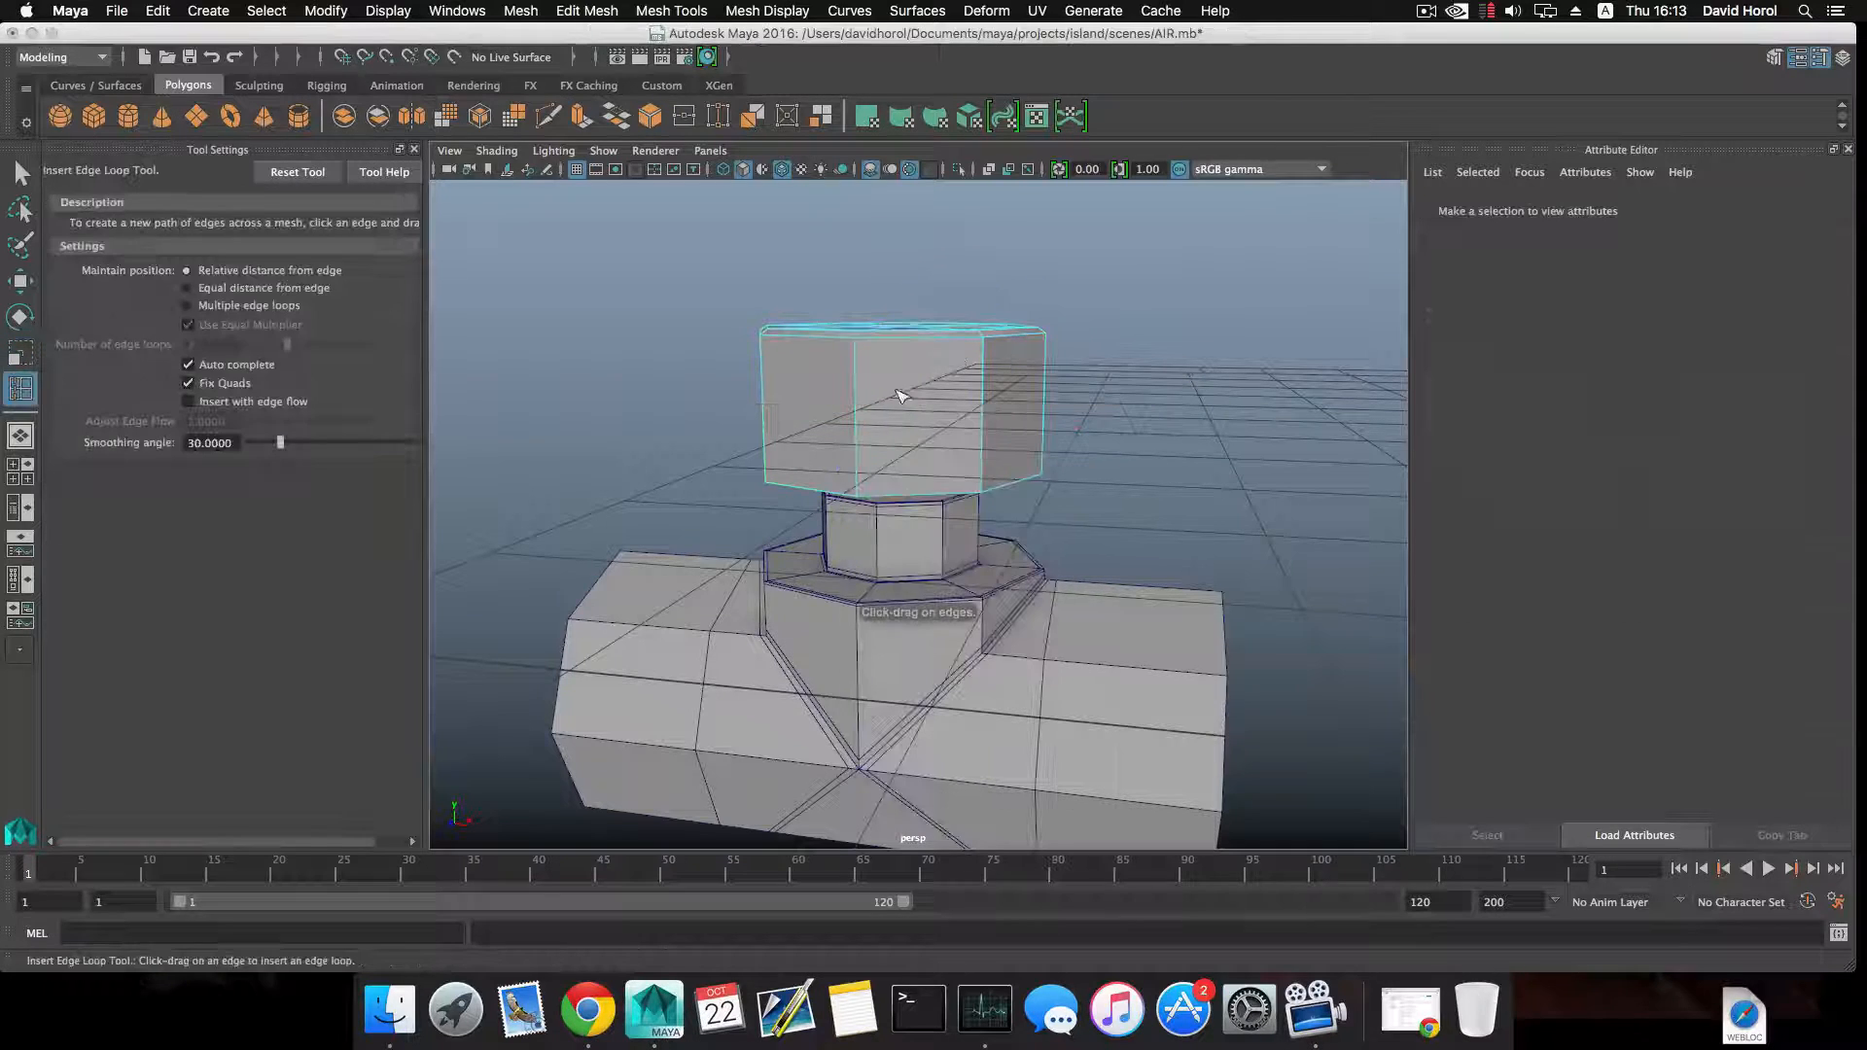
{"action": "left_click", "coordinate": [189, 305]}
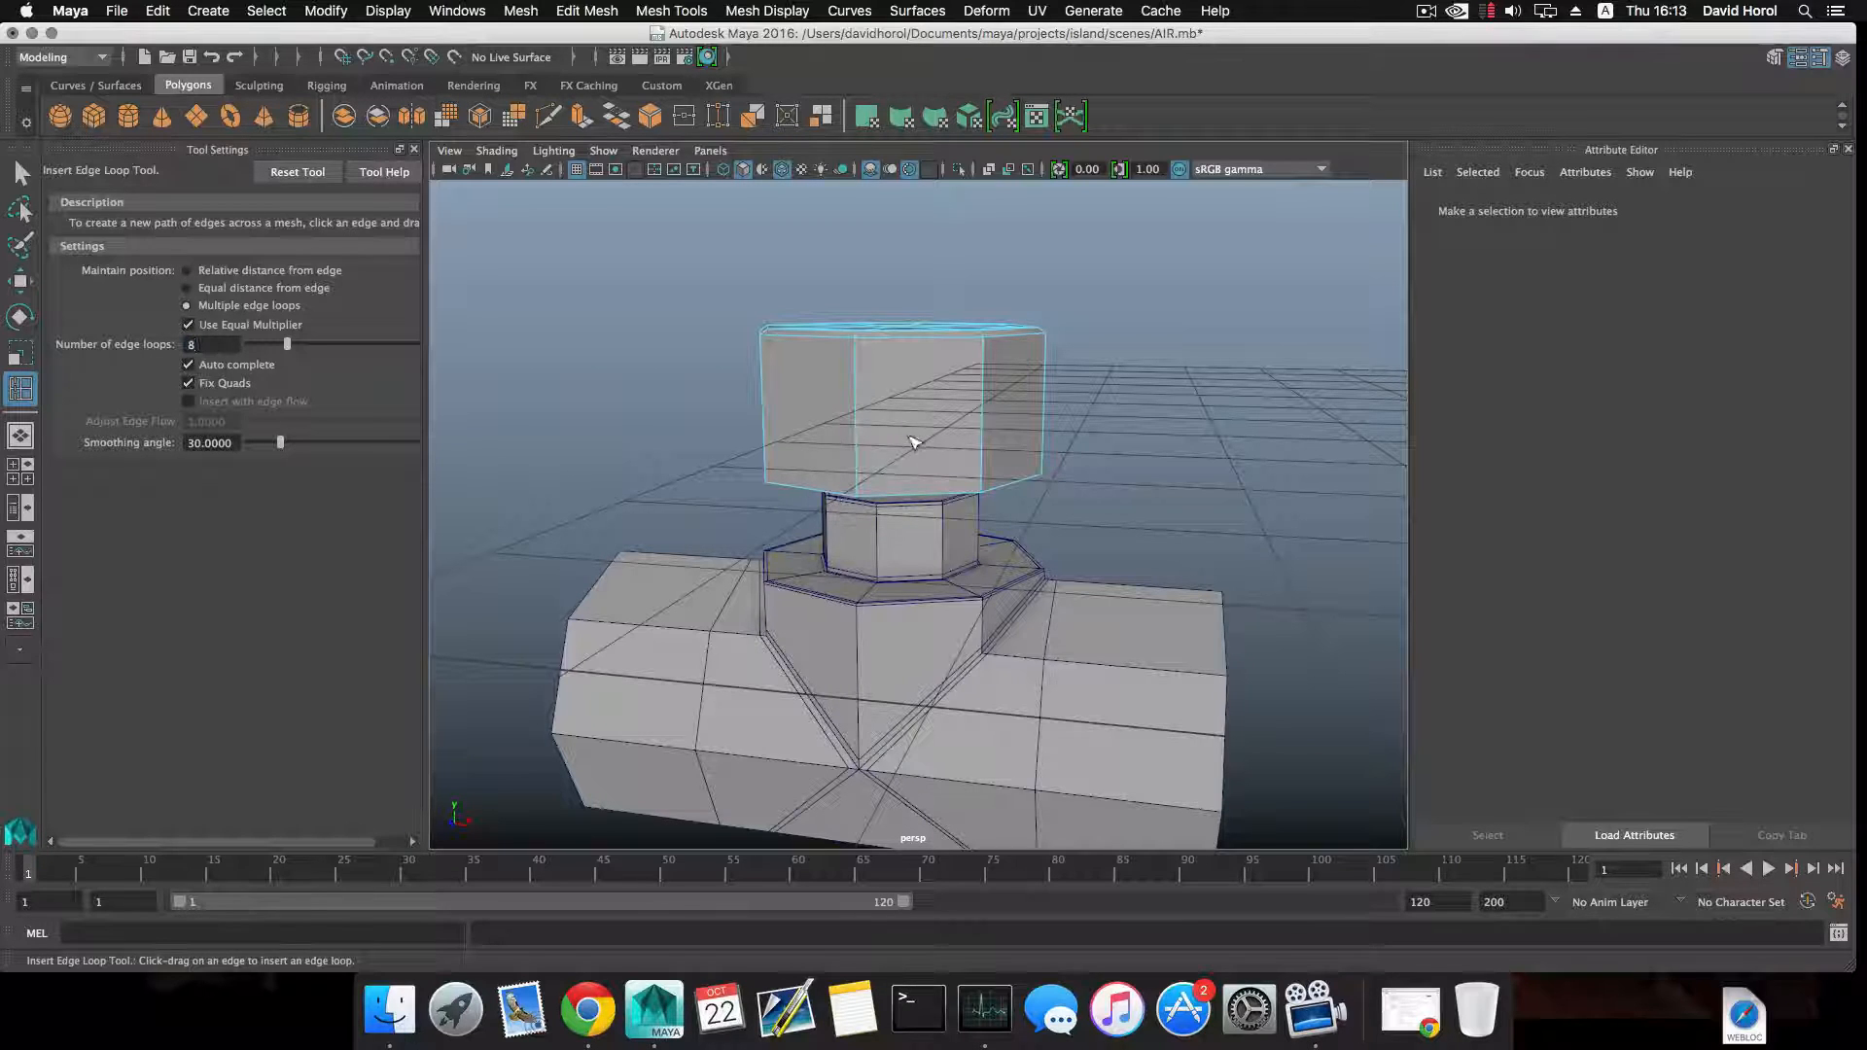
{"action": "left_click", "coordinate": [917, 339]}
{"action": "left_click_drag", "start_coordinate": [983, 374], "coordinate": [909, 398], "text": "alt"}
{"action": "left_click", "coordinate": [978, 357]}
{"action": "left_click", "coordinate": [997, 368]}
{"action": "left_click_drag", "start_coordinate": [1040, 429], "coordinate": [869, 438], "text": "alt"}
{"action": "left_click", "coordinate": [960, 427]}
Try inserting multiple edge loops on the cap's undivided side face, undoing the horizontal loops each time.
{"action": "left_click", "coordinate": [874, 439]}
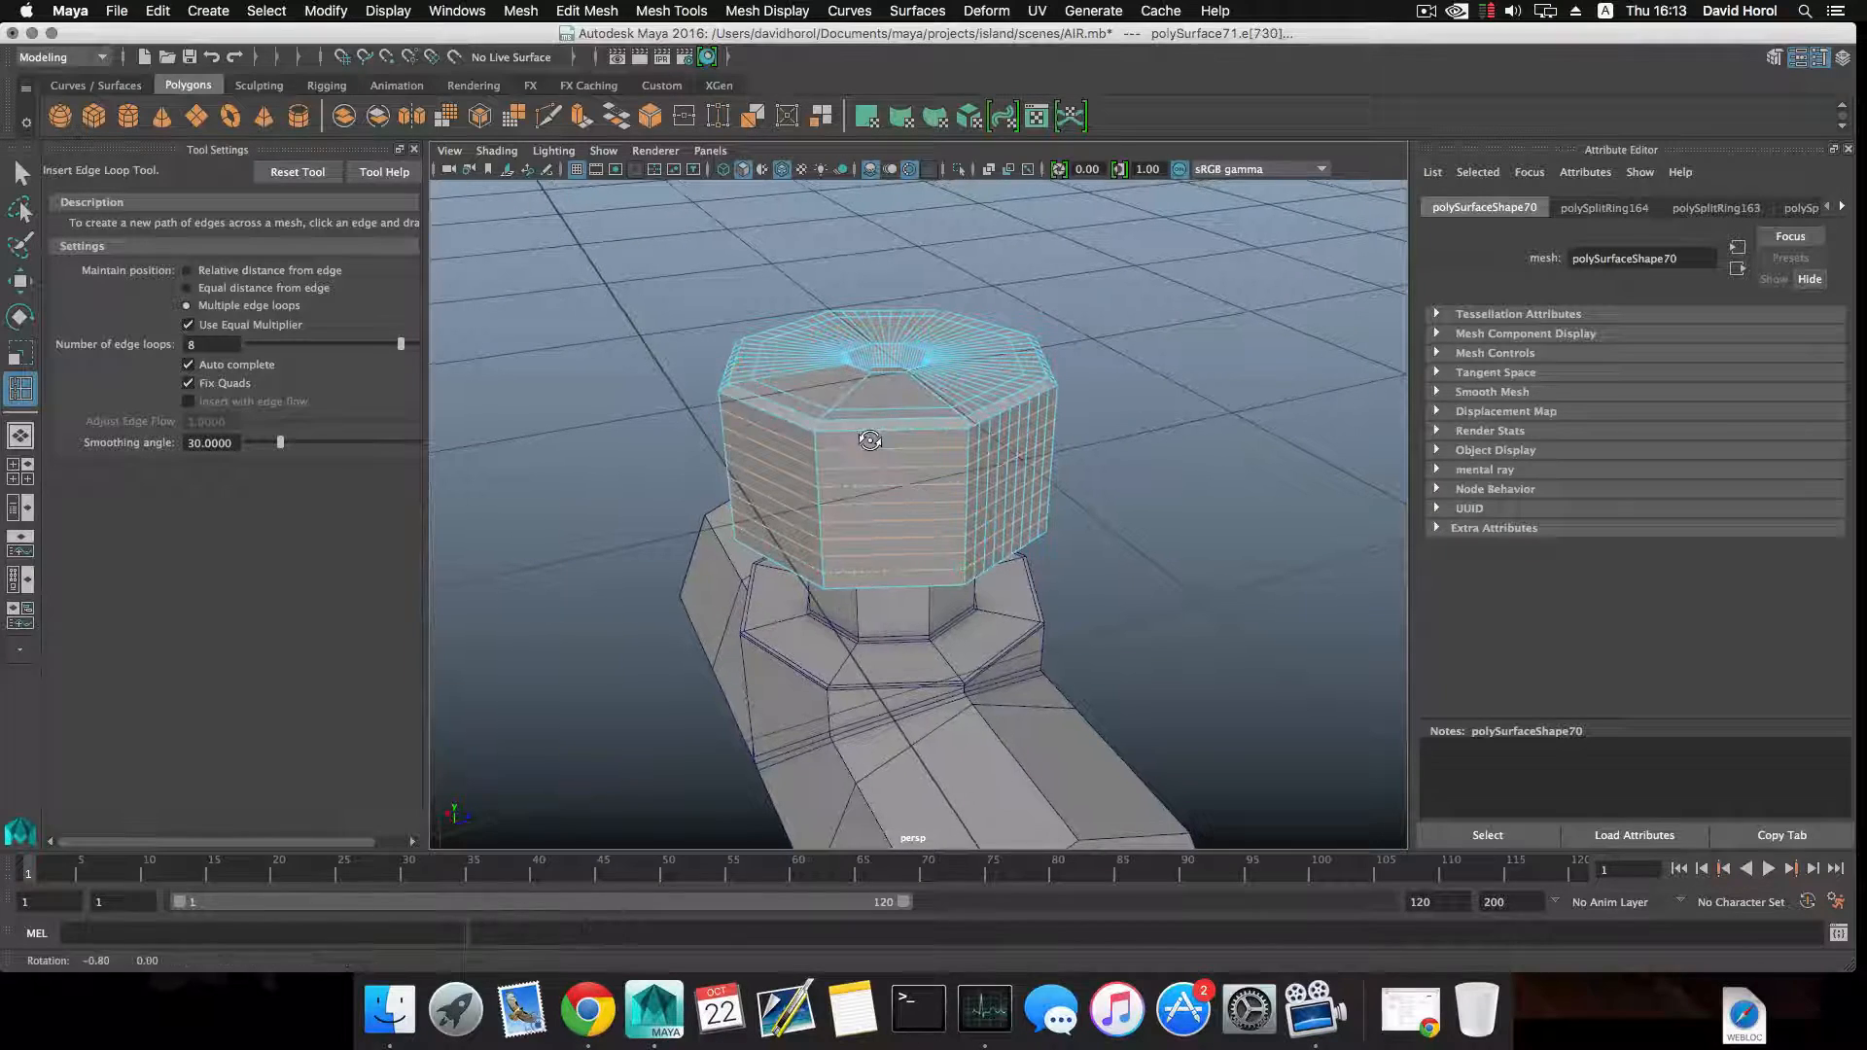
{"action": "key", "text": "super+z"}
{"action": "left_click", "coordinate": [885, 430]}
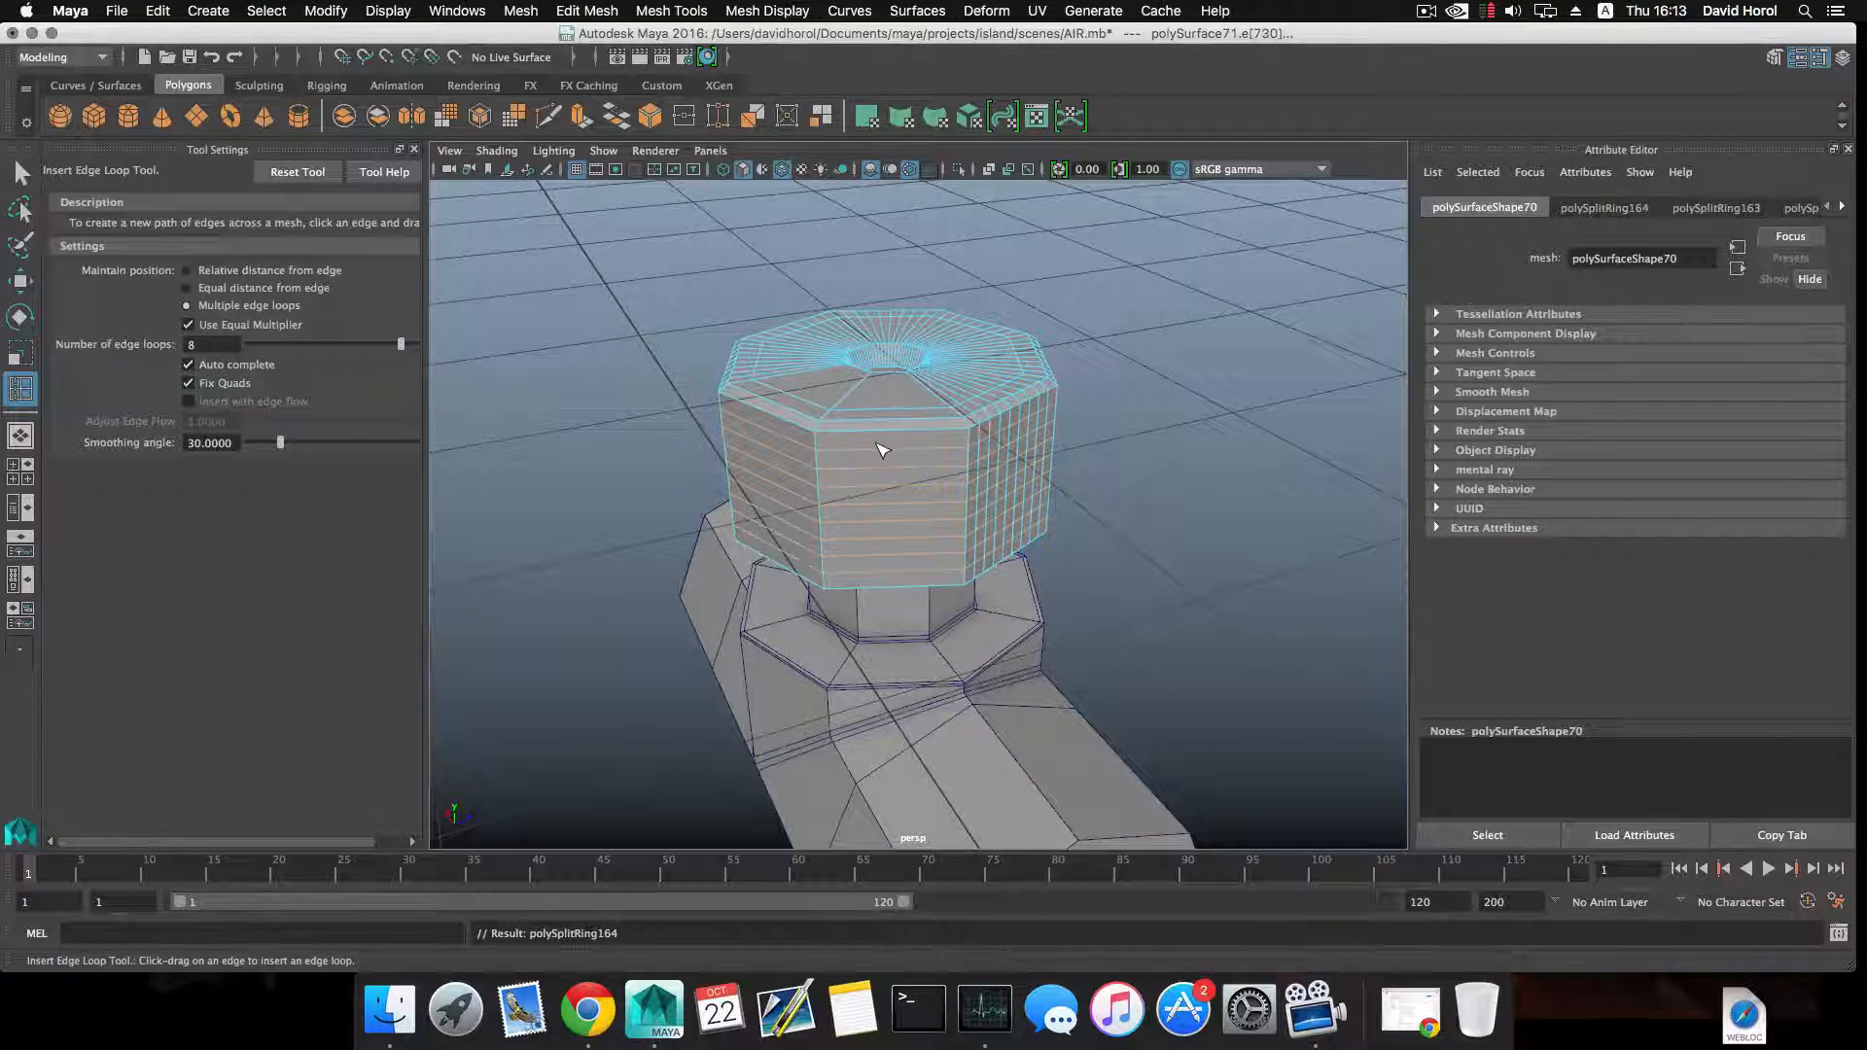
{"action": "key", "text": "super+z"}
Insert eight vertical edge loops across the cap's remaining undivided side face and leave the Insert Edge Loop tool.
{"action": "left_click_drag", "start_coordinate": [875, 441], "coordinate": [950, 437], "text": "alt"}
{"action": "left_click", "coordinate": [900, 458]}
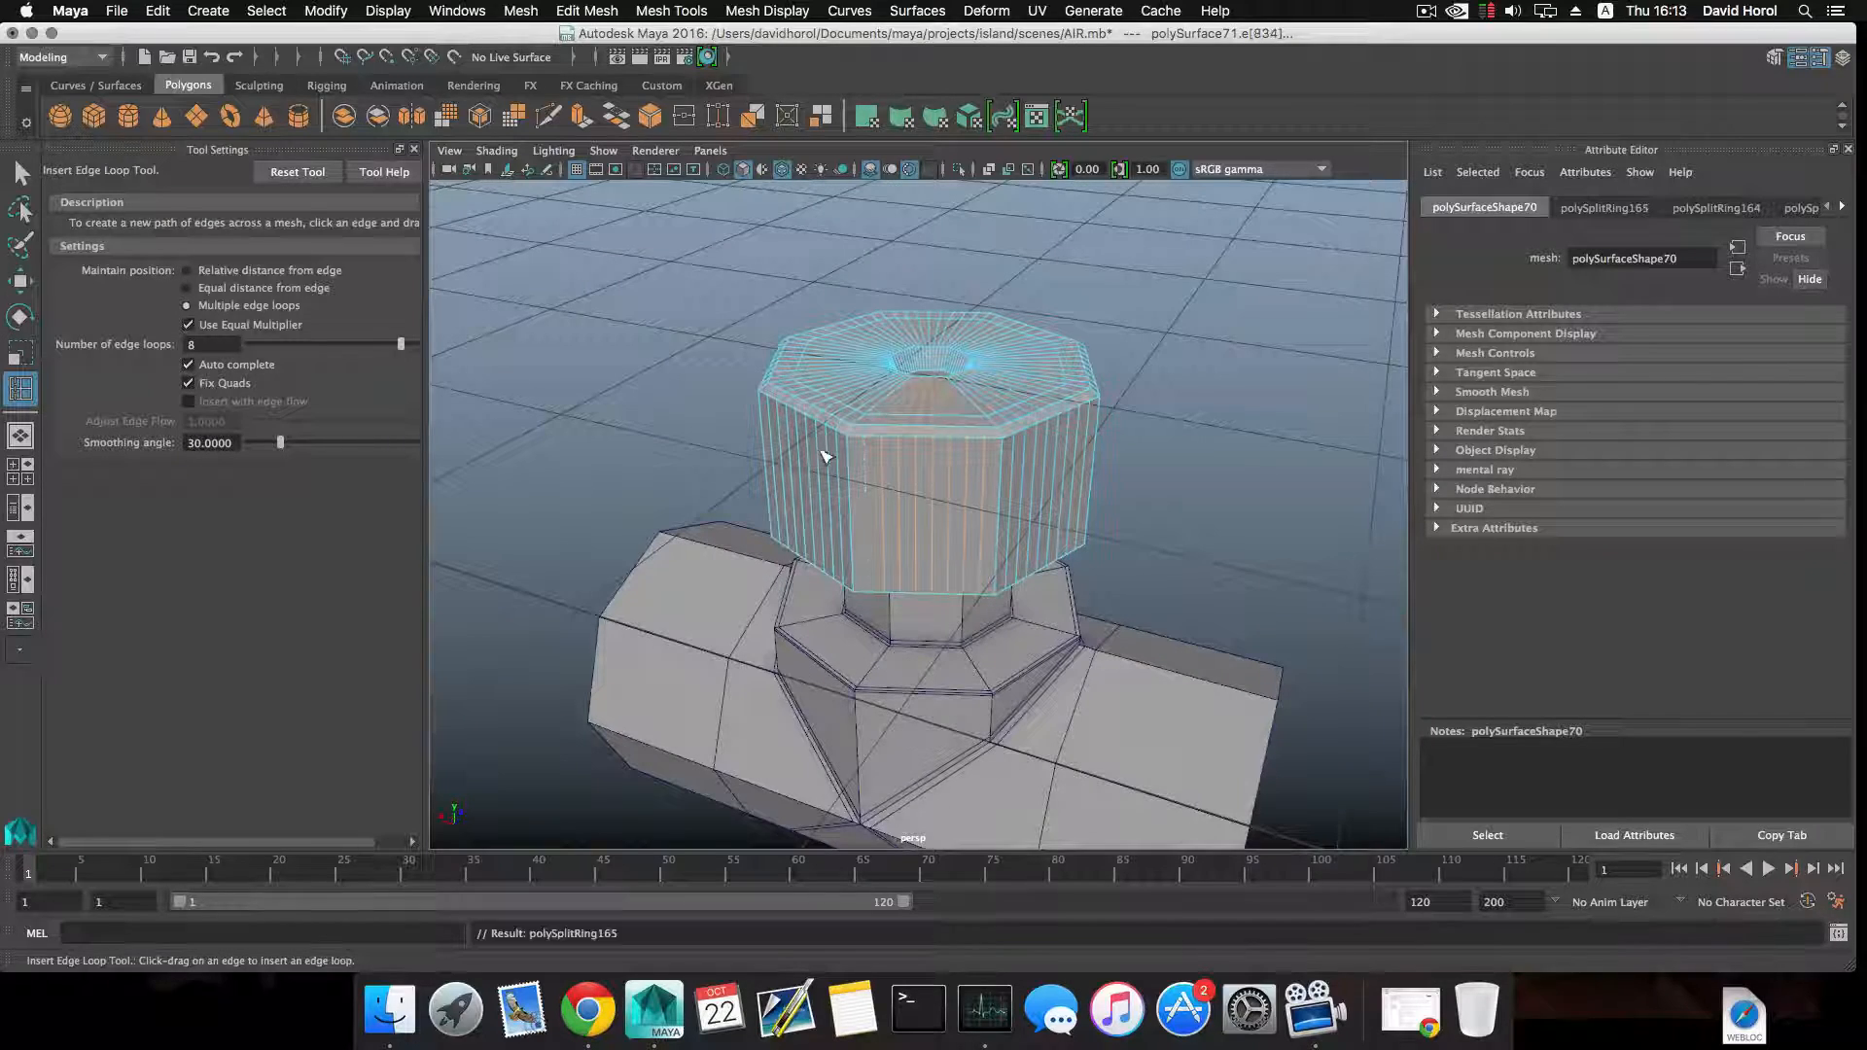
{"action": "scroll", "coordinate": [825, 457], "scroll_direction": "up", "scroll_amount": 10}
{"action": "right_click", "coordinate": [922, 410]}
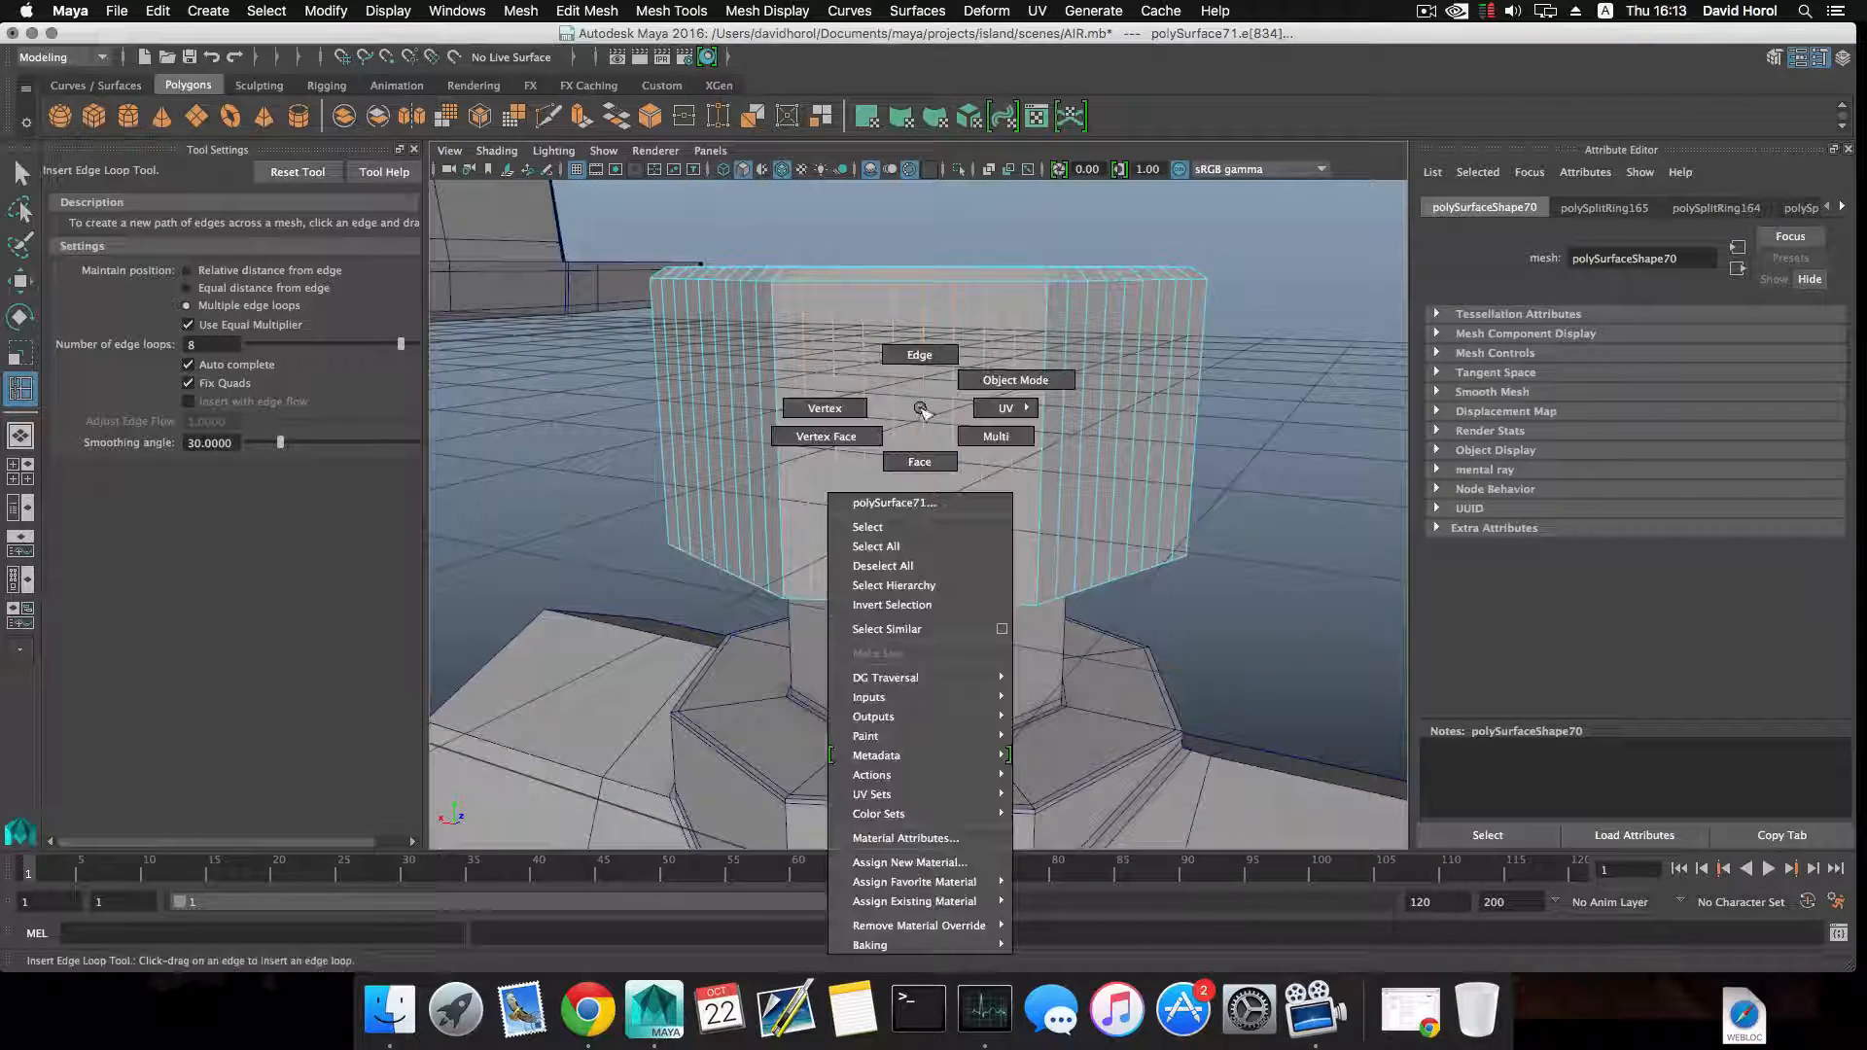
{"action": "key", "text": "q"}
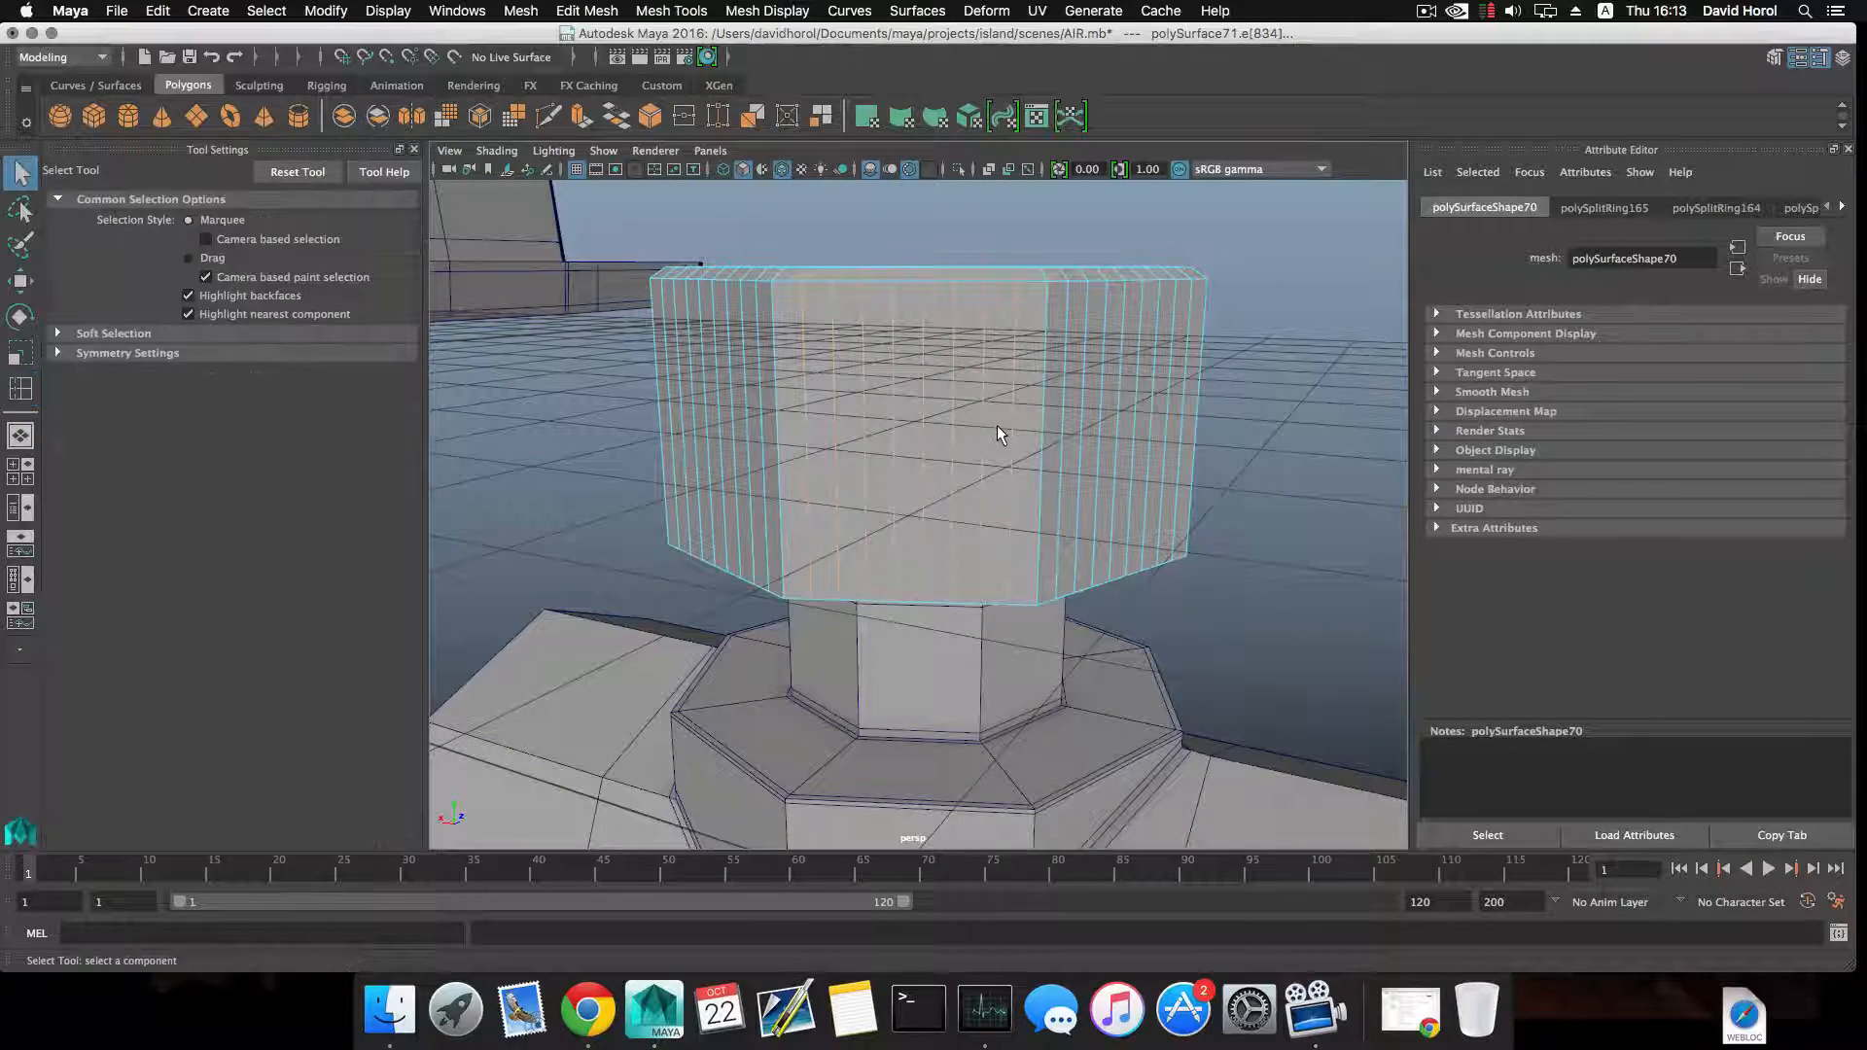
Select every second vertical strip face all the way around the cap's octagonal side walls.
{"action": "left_click", "coordinate": [996, 428]}
{"action": "left_click", "coordinate": [937, 453], "text": "shift"}
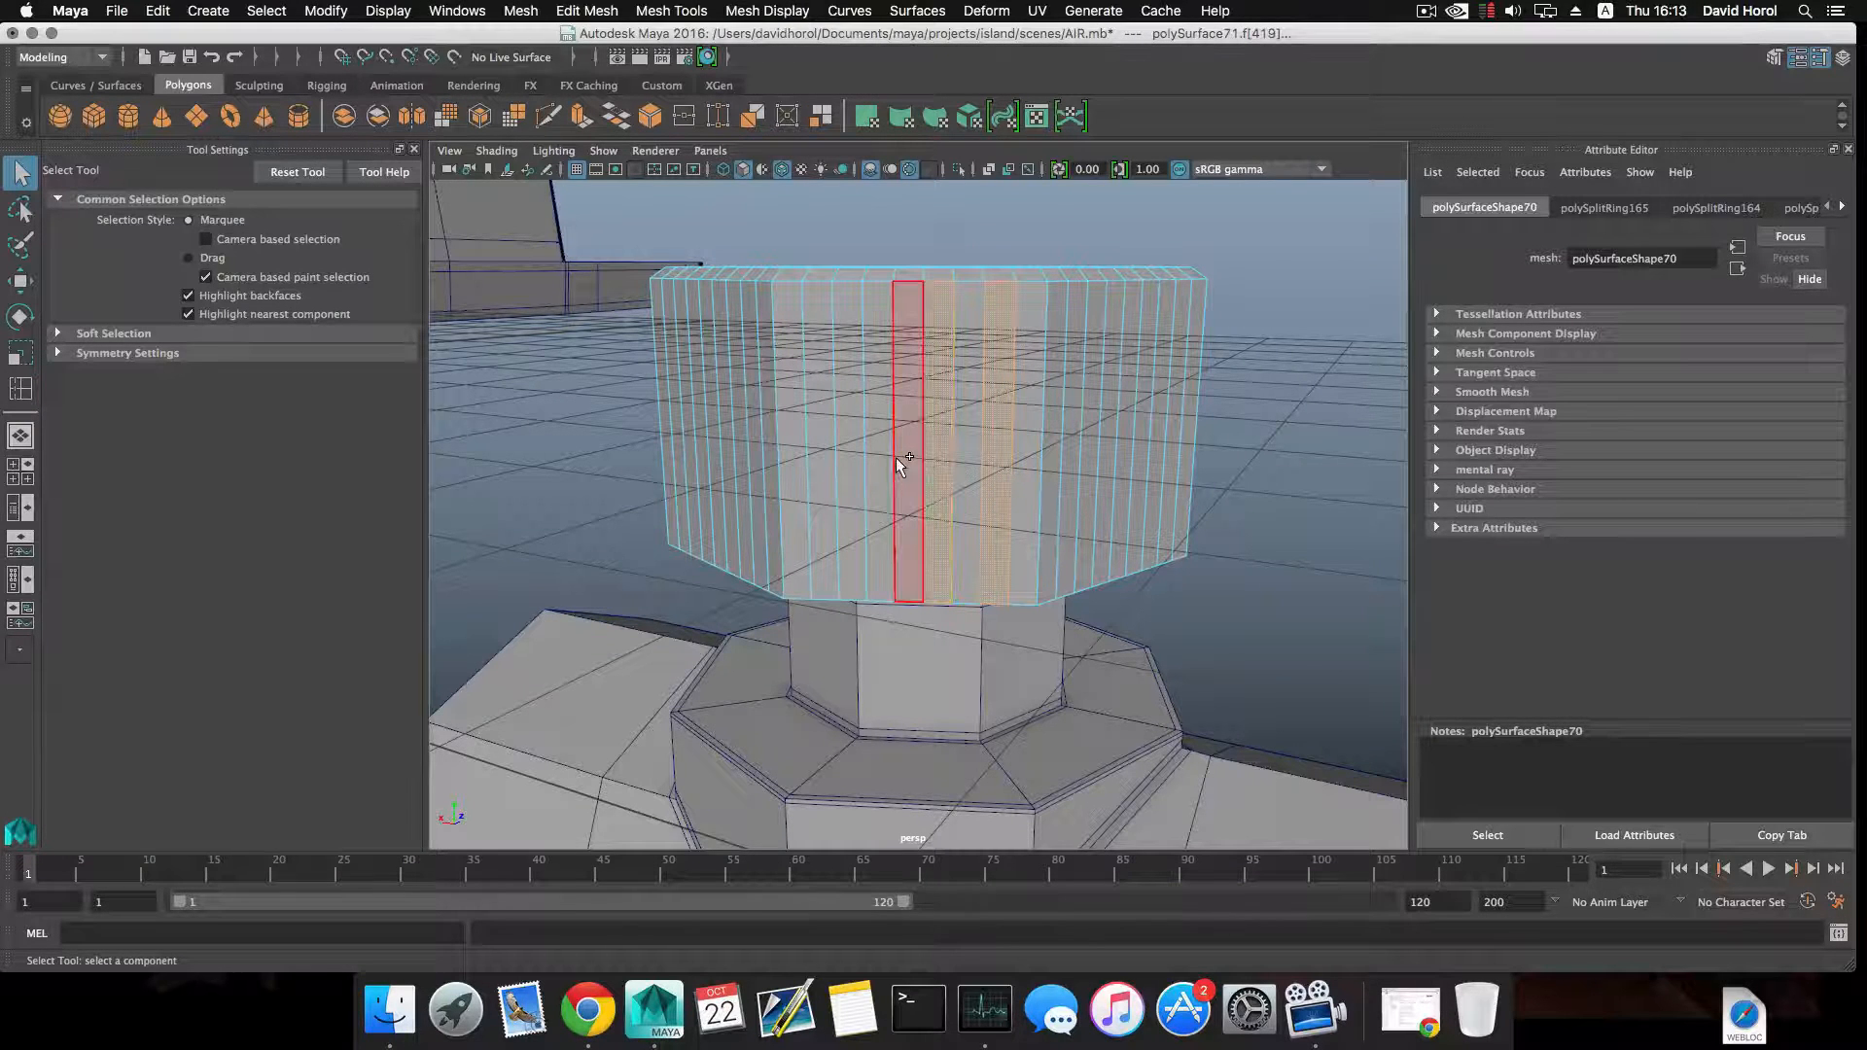
{"action": "left_click", "coordinate": [875, 459], "text": "shift"}
{"action": "left_click", "coordinate": [822, 461], "text": "shift"}
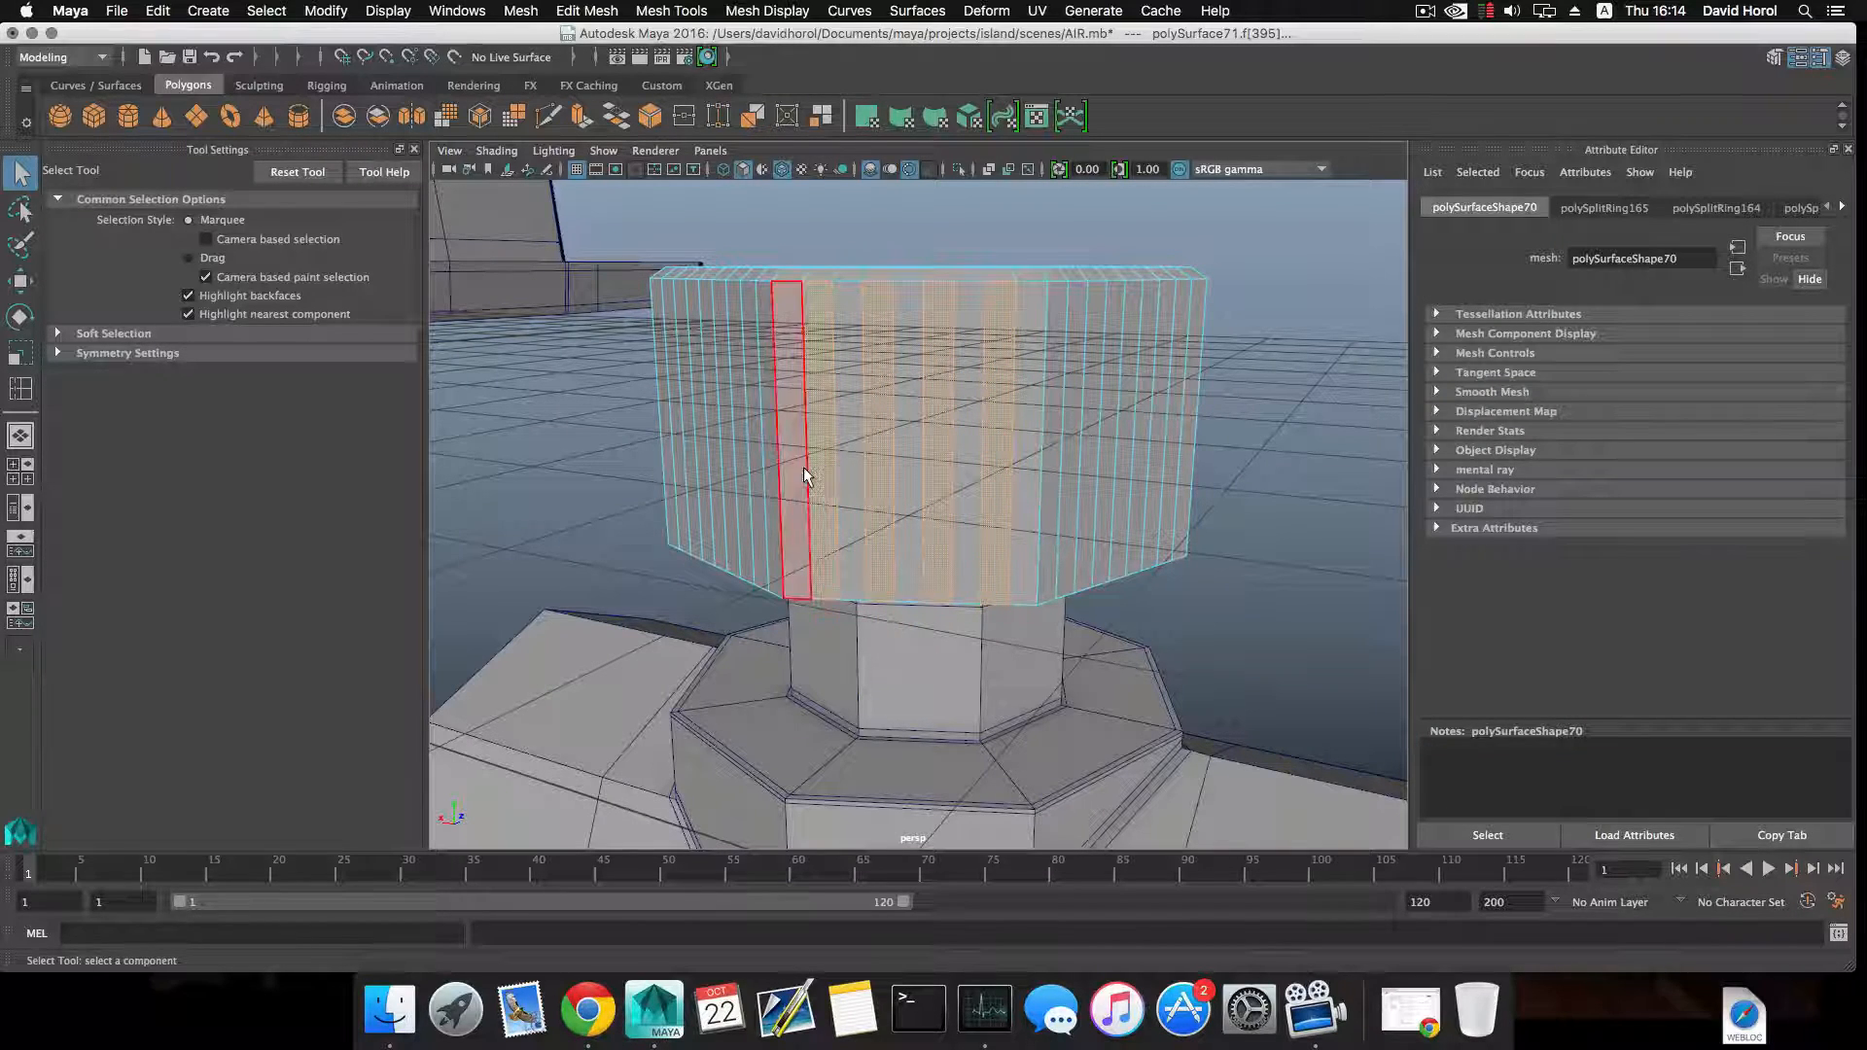
{"action": "left_click_drag", "start_coordinate": [1009, 468], "coordinate": [955, 473], "text": "alt"}
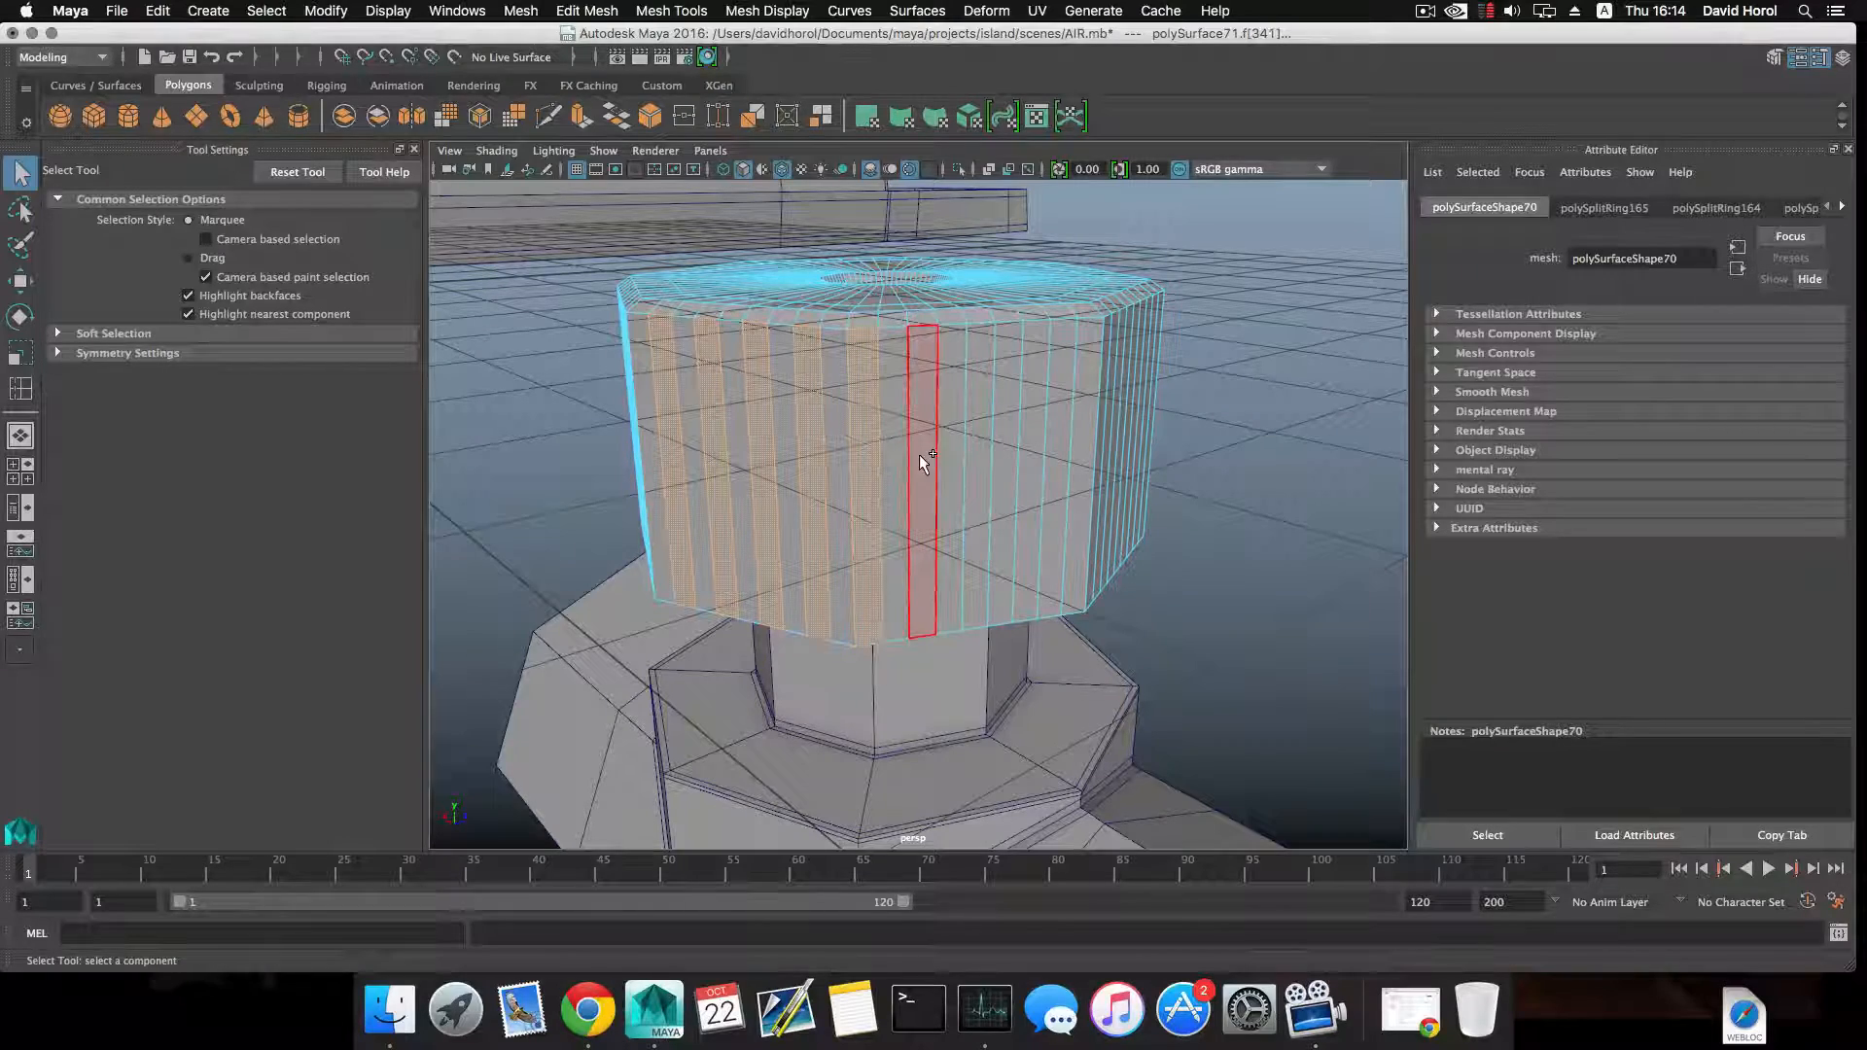
{"action": "left_click", "coordinate": [919, 454], "text": "shift"}
{"action": "left_click_drag", "start_coordinate": [948, 467], "coordinate": [867, 453], "text": "alt"}
{"action": "left_click", "coordinate": [931, 452], "text": "shift"}
{"action": "left_click", "coordinate": [868, 453], "text": "shift"}
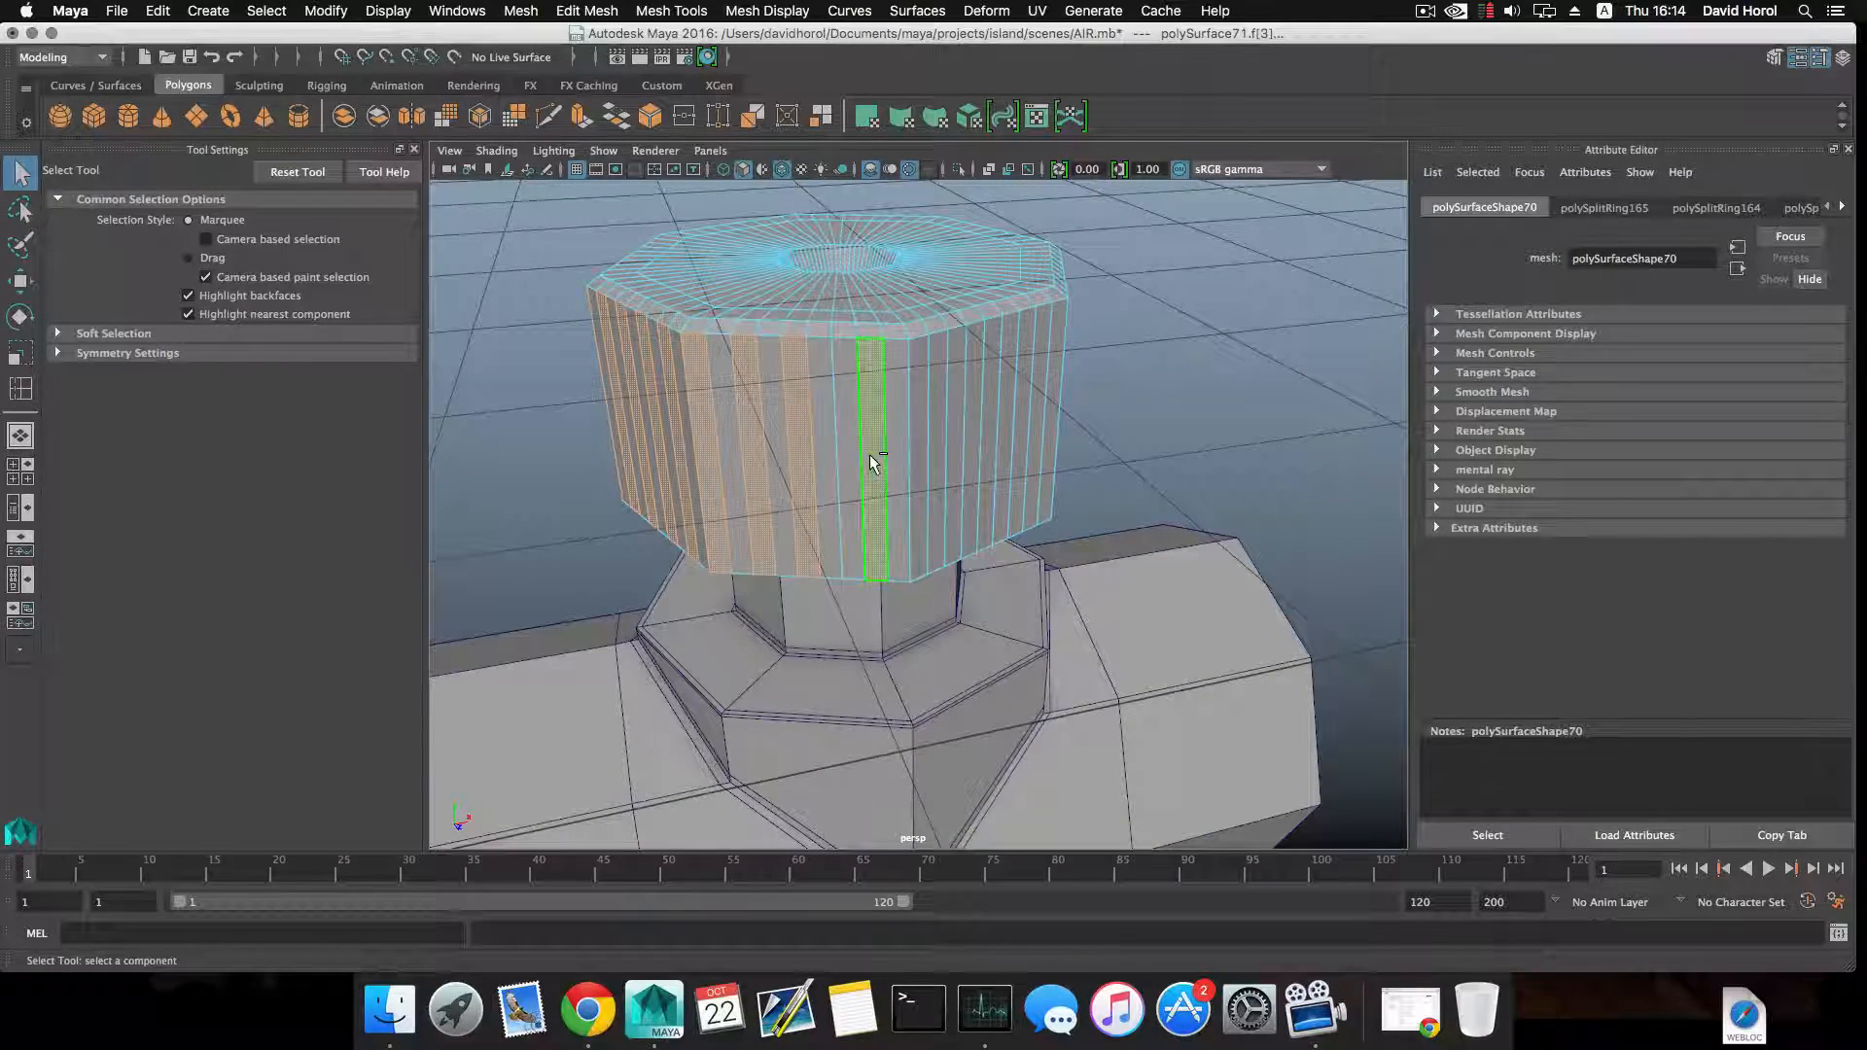
{"action": "left_click", "coordinate": [868, 453], "text": "shift"}
{"action": "left_click", "coordinate": [854, 453], "text": "shift"}
{"action": "left_click_drag", "start_coordinate": [895, 470], "coordinate": [857, 428], "text": "alt"}
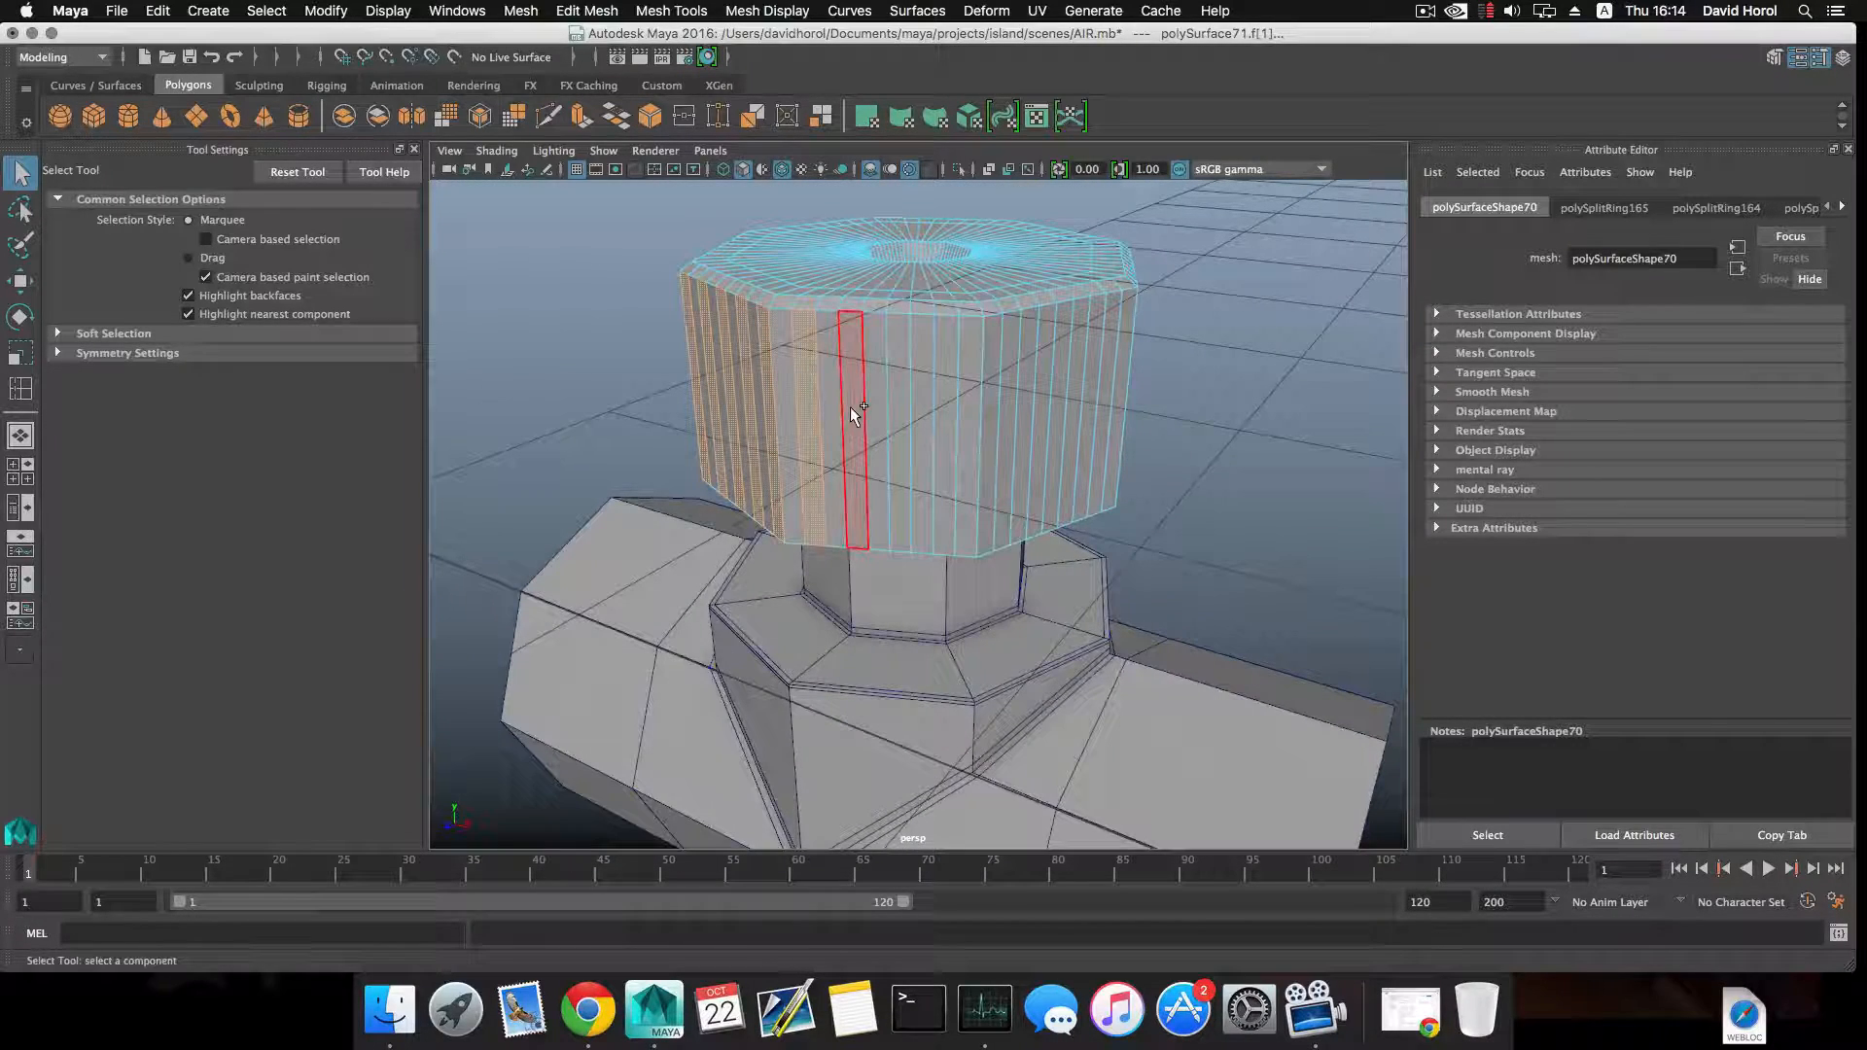
{"action": "left_click", "coordinate": [850, 408], "text": "shift"}
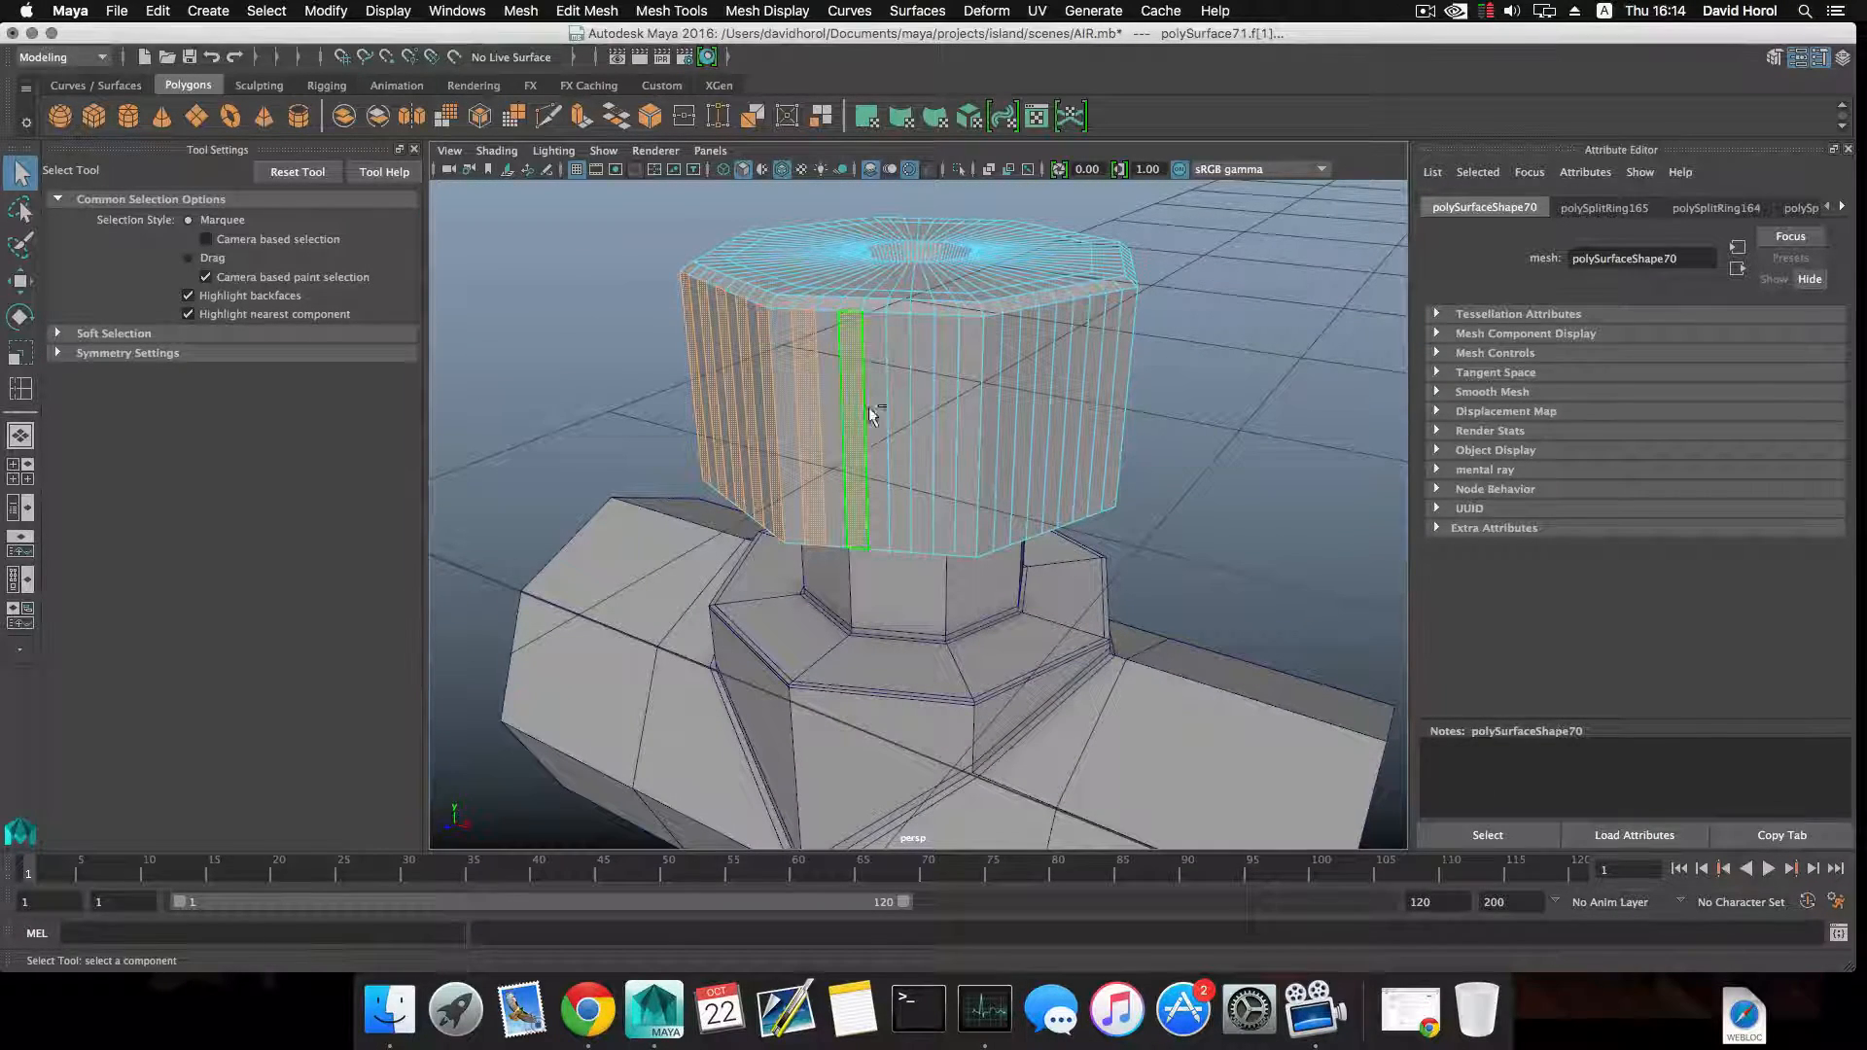
{"action": "left_click", "coordinate": [901, 411], "text": "shift"}
{"action": "left_click", "coordinate": [944, 415], "text": "shift"}
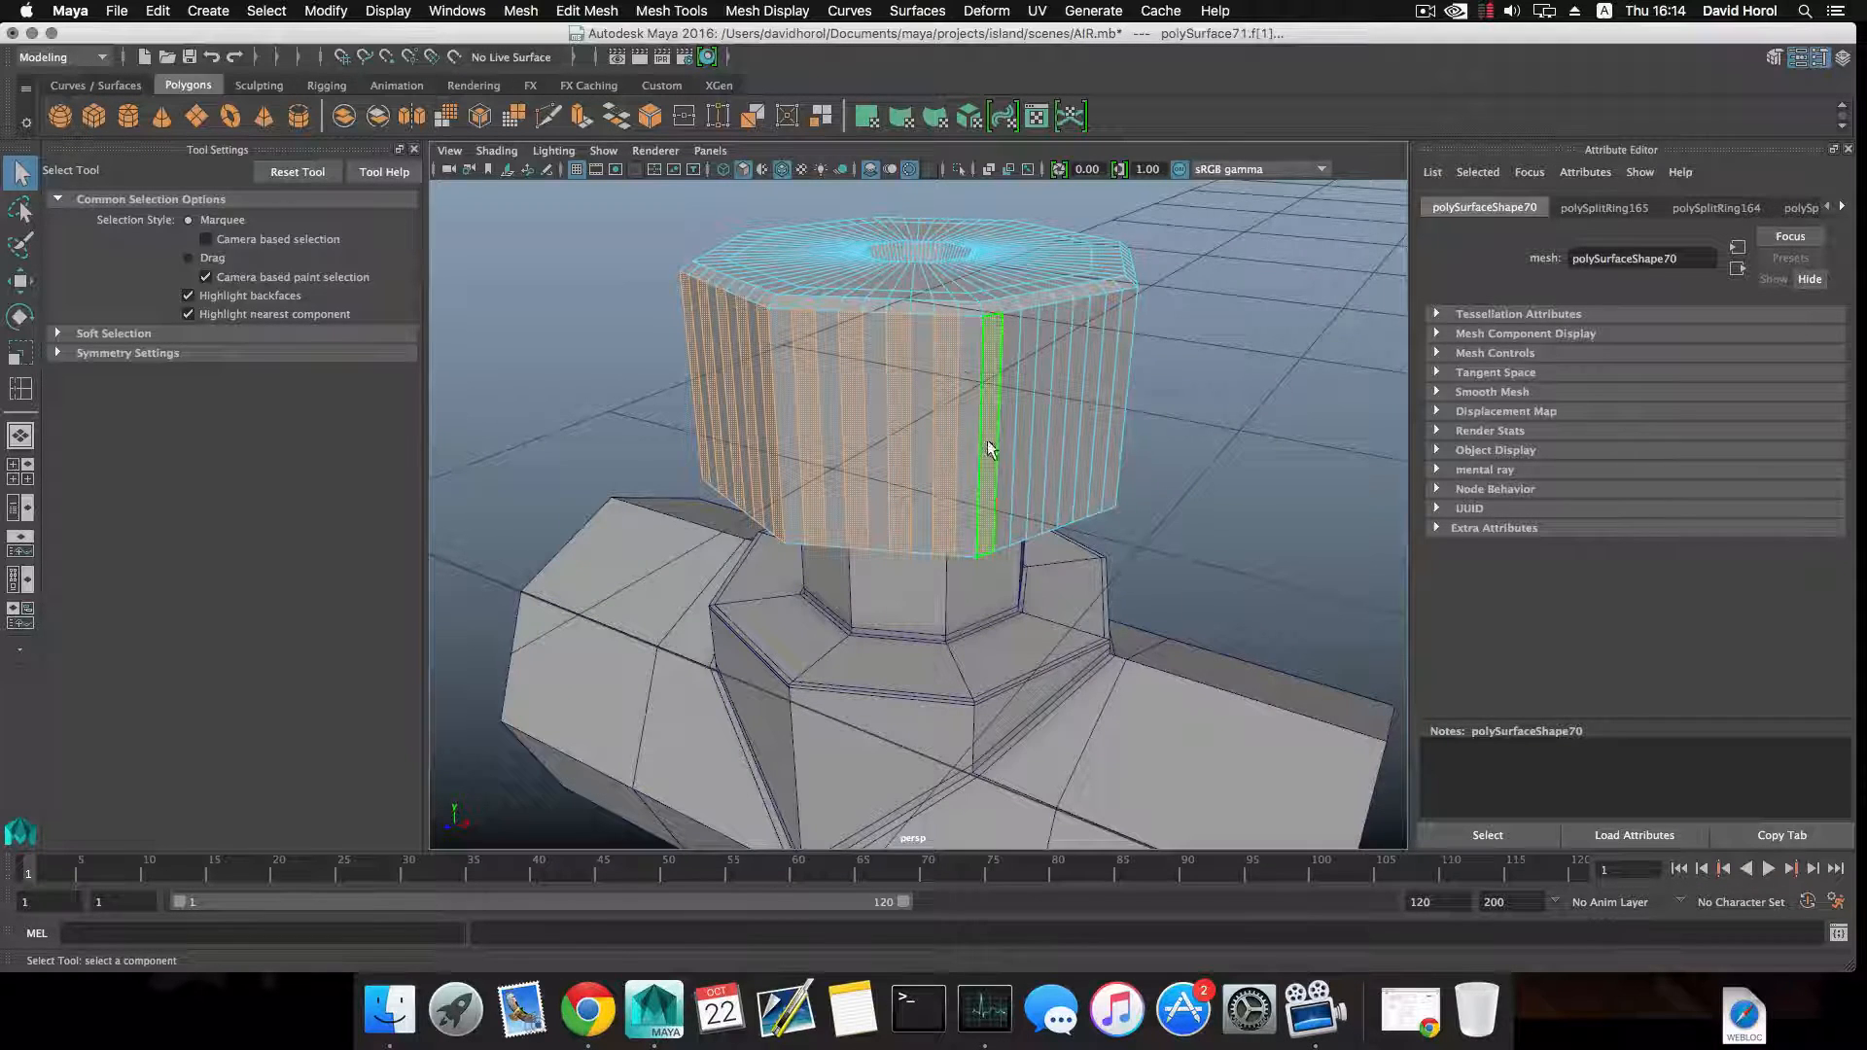
{"action": "mouse_move", "coordinate": [988, 433]}
{"action": "left_mouse_down", "text": "alt"}
{"action": "mouse_move", "coordinate": [939, 428]}
{"action": "mouse_move", "coordinate": [1011, 436]}
{"action": "left_mouse_up", "text": "alt"}
{"action": "left_click_drag", "start_coordinate": [1039, 443], "coordinate": [982, 441], "text": "alt"}
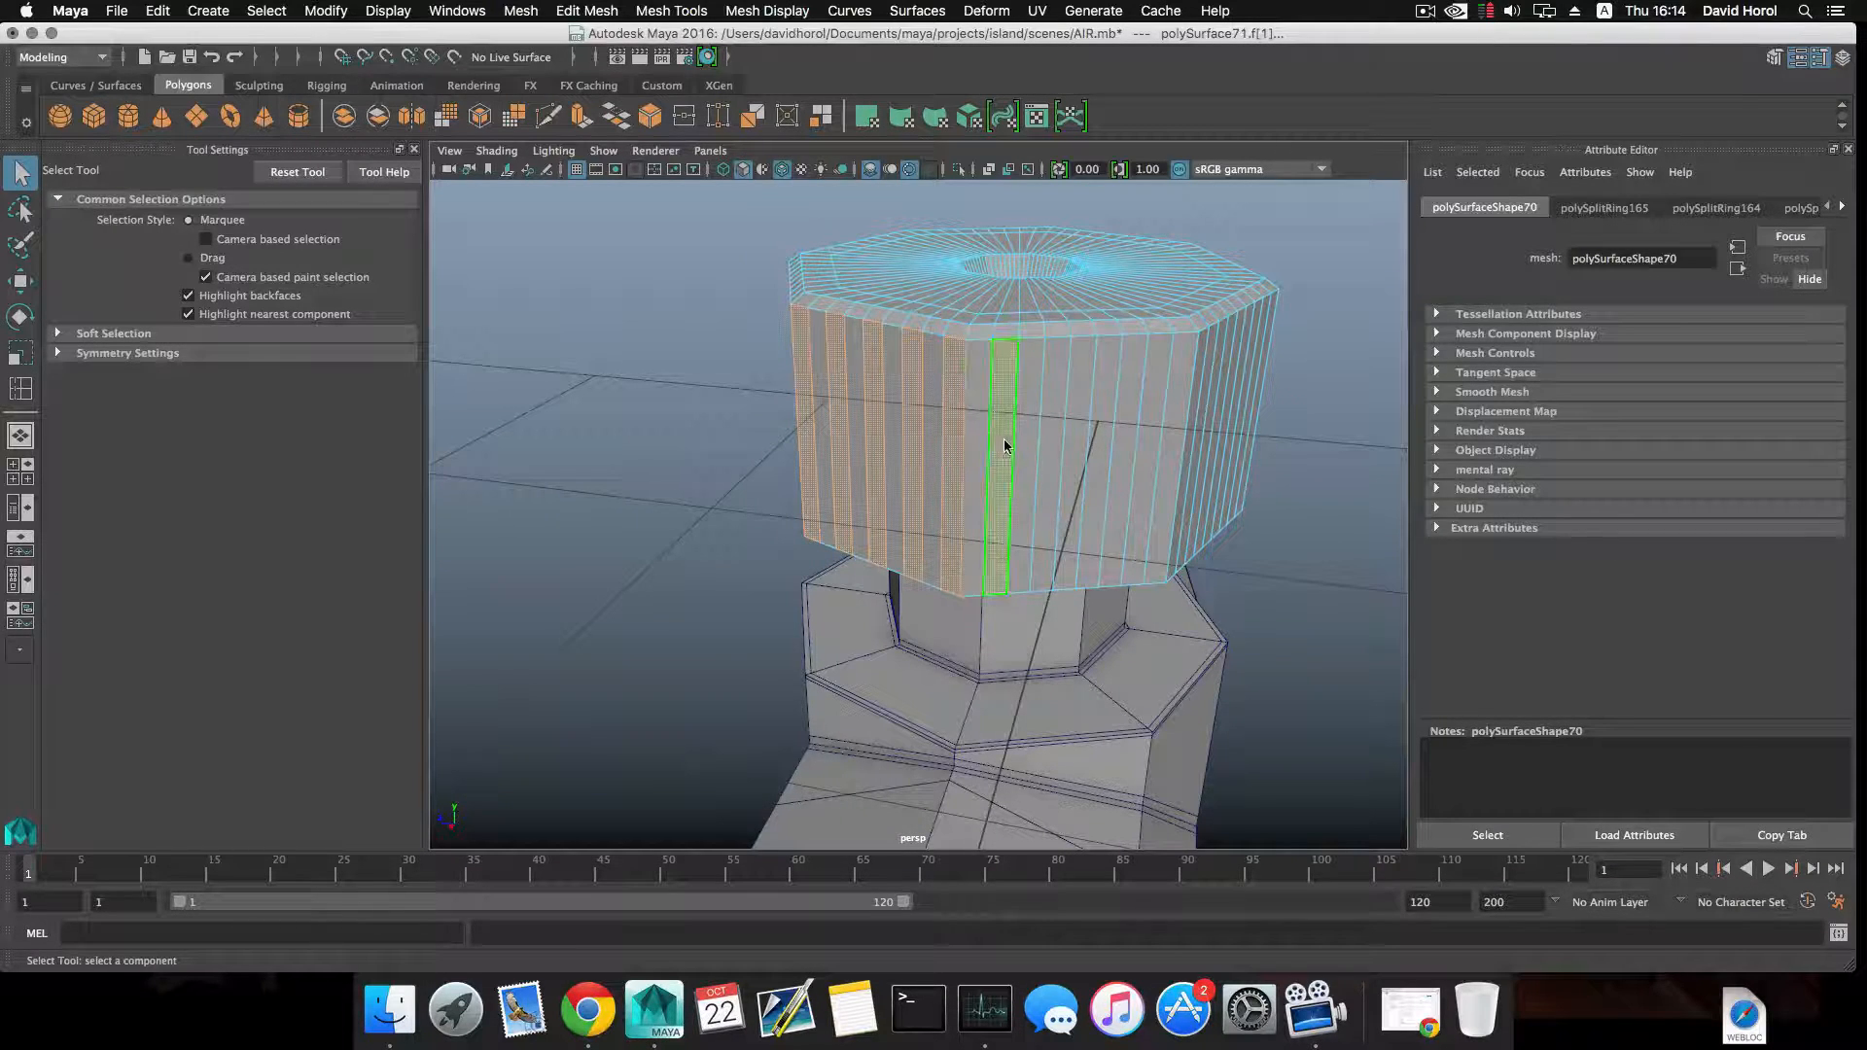
{"action": "left_click_drag", "start_coordinate": [1041, 451], "coordinate": [993, 468], "text": "alt"}
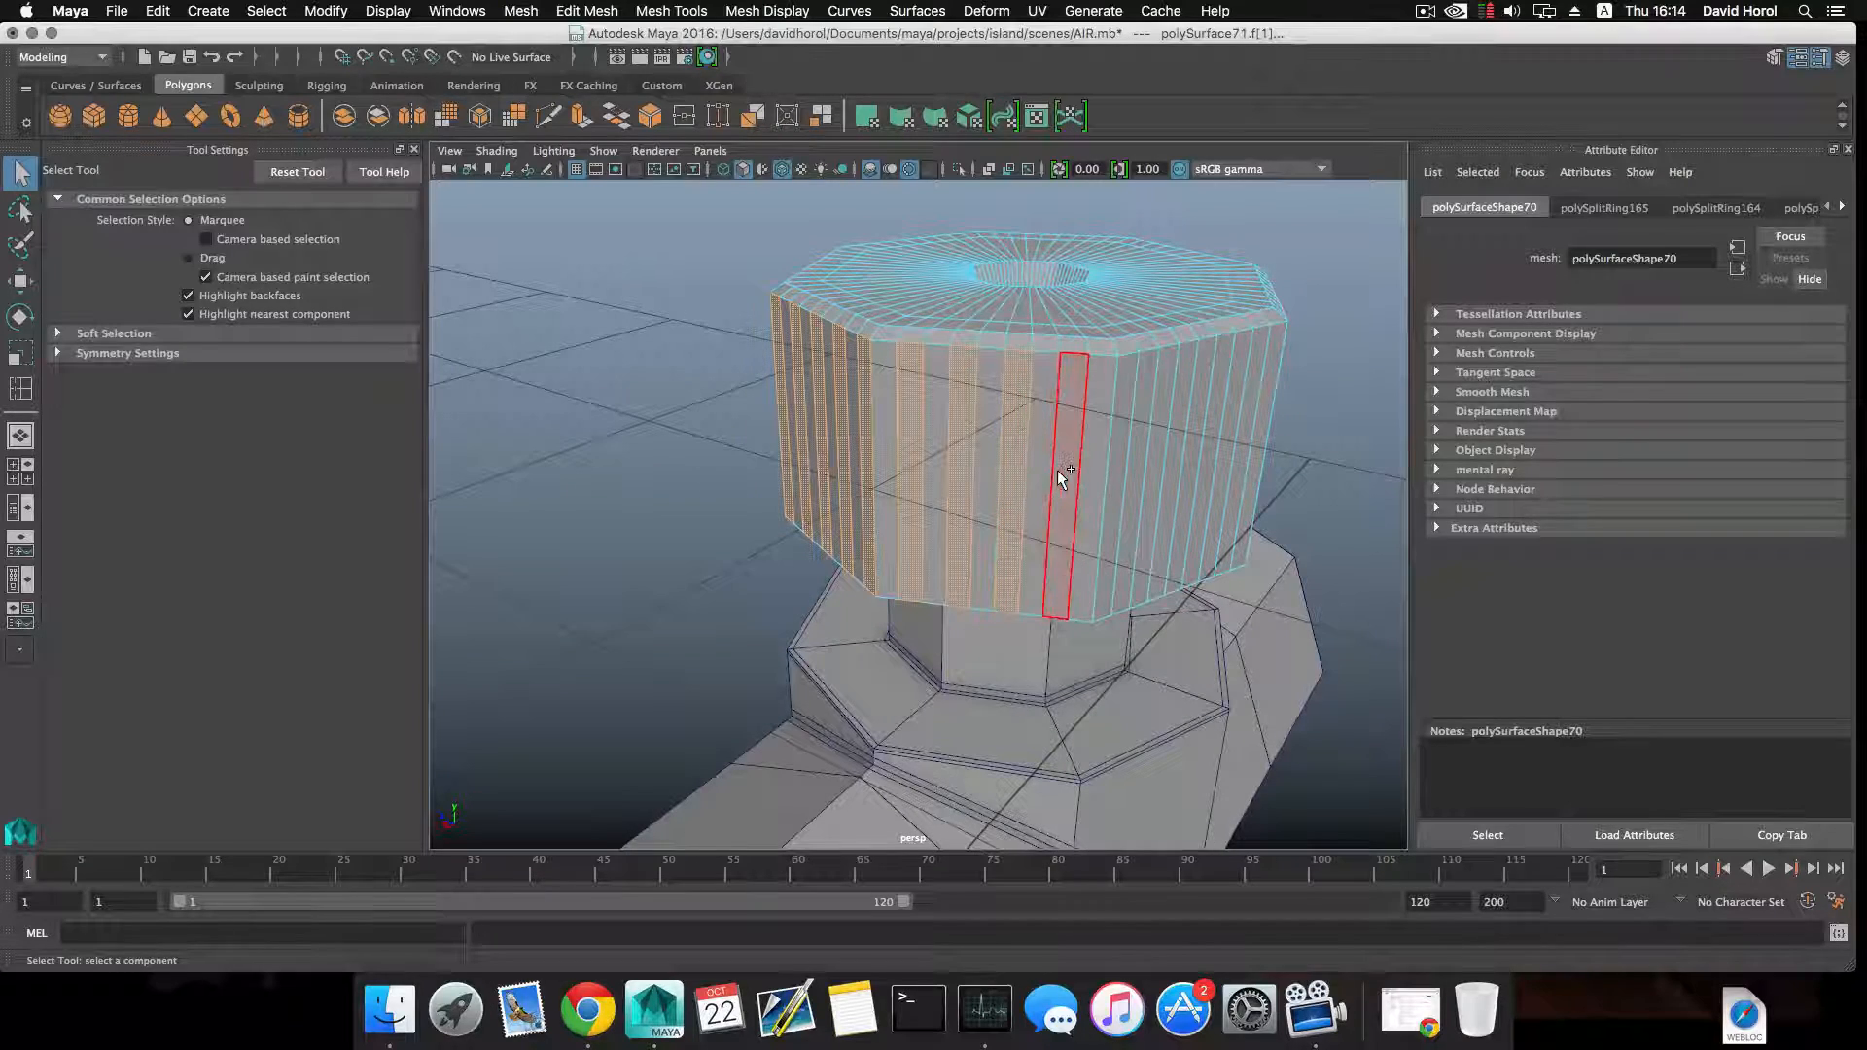
{"action": "left_click_drag", "start_coordinate": [1059, 477], "coordinate": [908, 471], "text": "alt"}
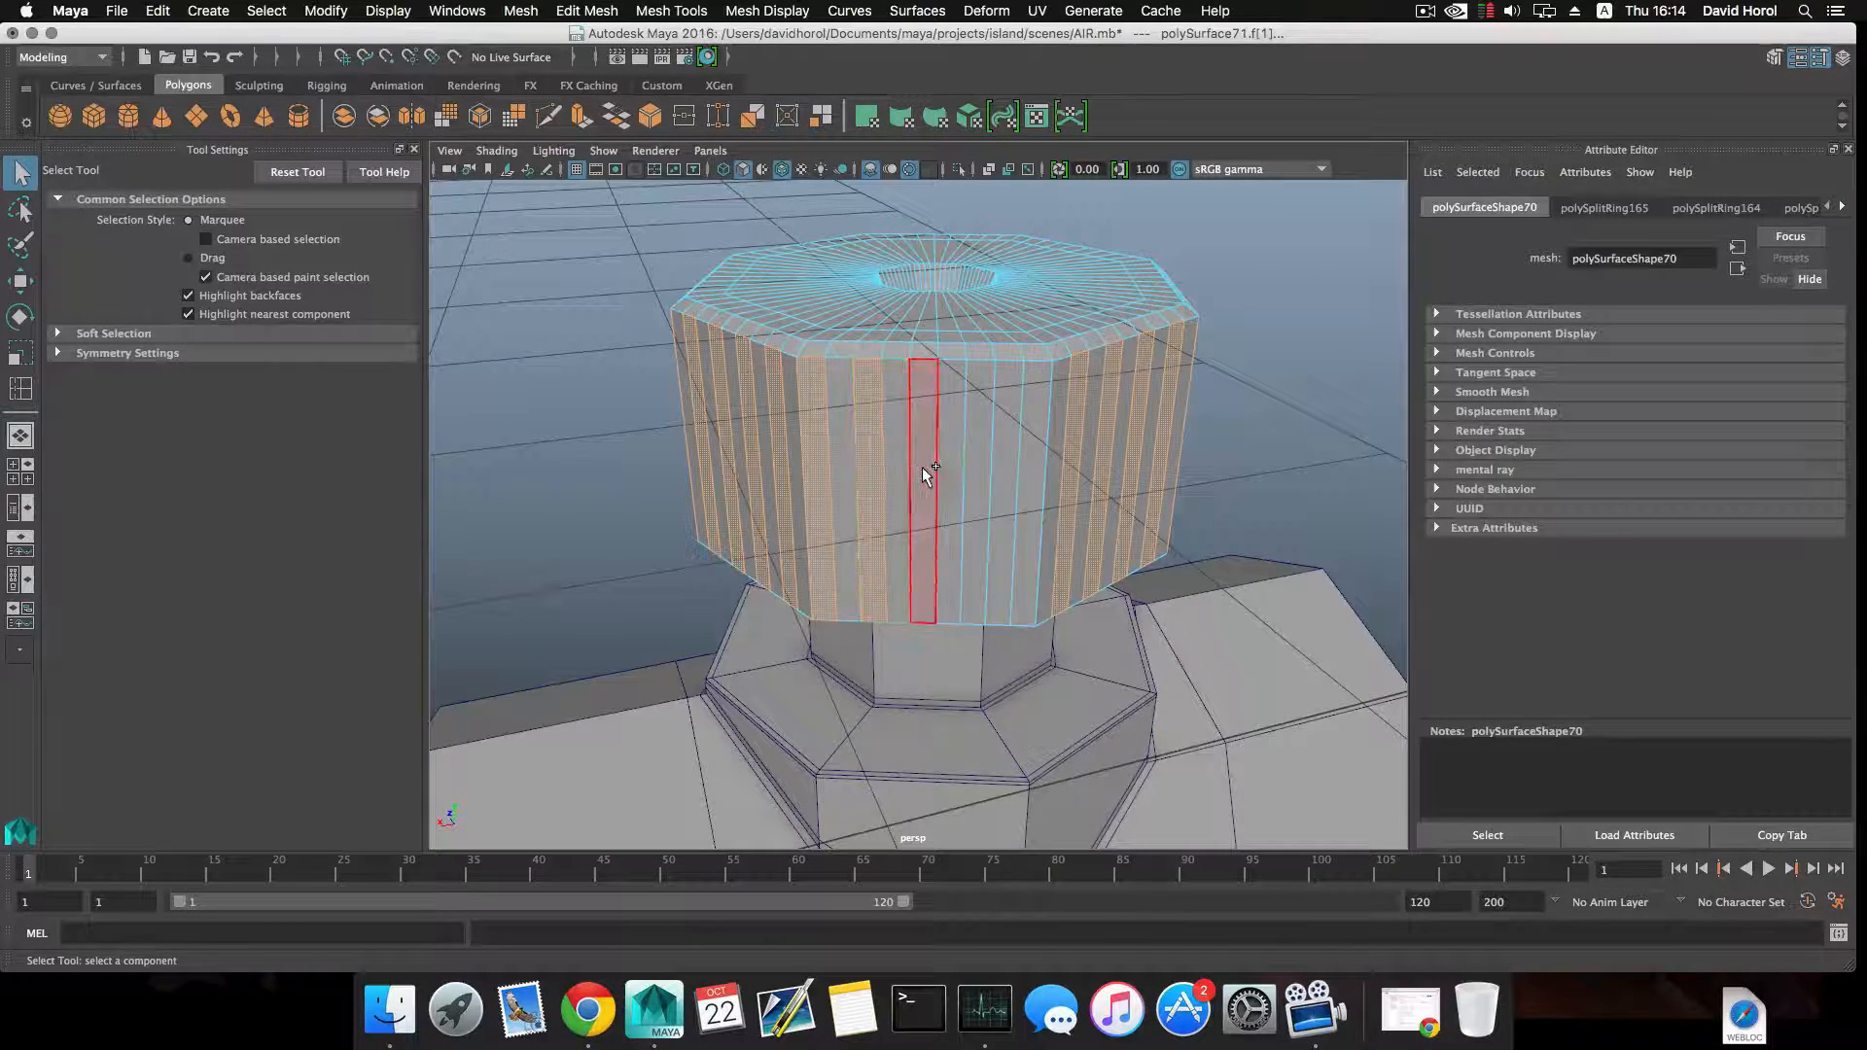
{"action": "left_click", "coordinate": [923, 469], "text": "shift"}
{"action": "left_click", "coordinate": [973, 470], "text": "shift"}
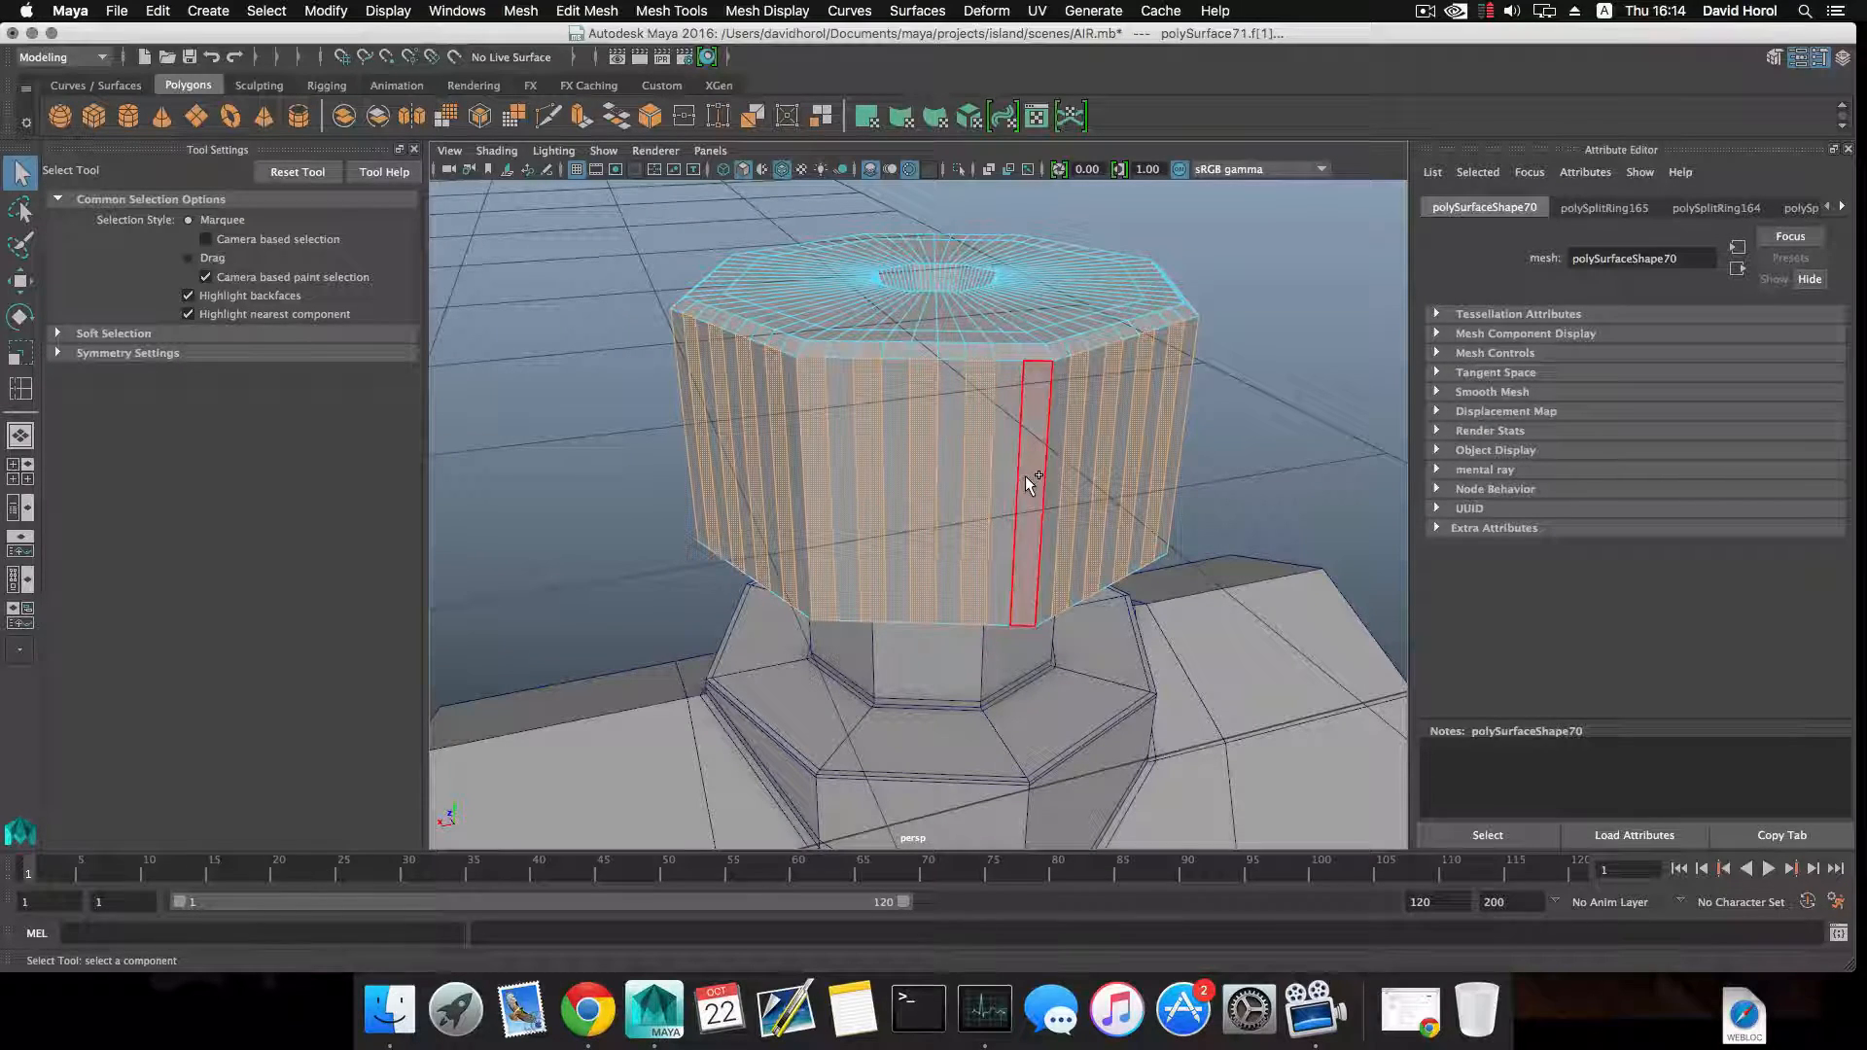
{"action": "left_click", "coordinate": [1026, 478], "text": "shift"}
{"action": "right_click_drag", "start_coordinate": [1026, 479], "coordinate": [918, 529], "text": "alt"}
{"action": "left_click_drag", "start_coordinate": [918, 529], "coordinate": [848, 526], "text": "alt"}
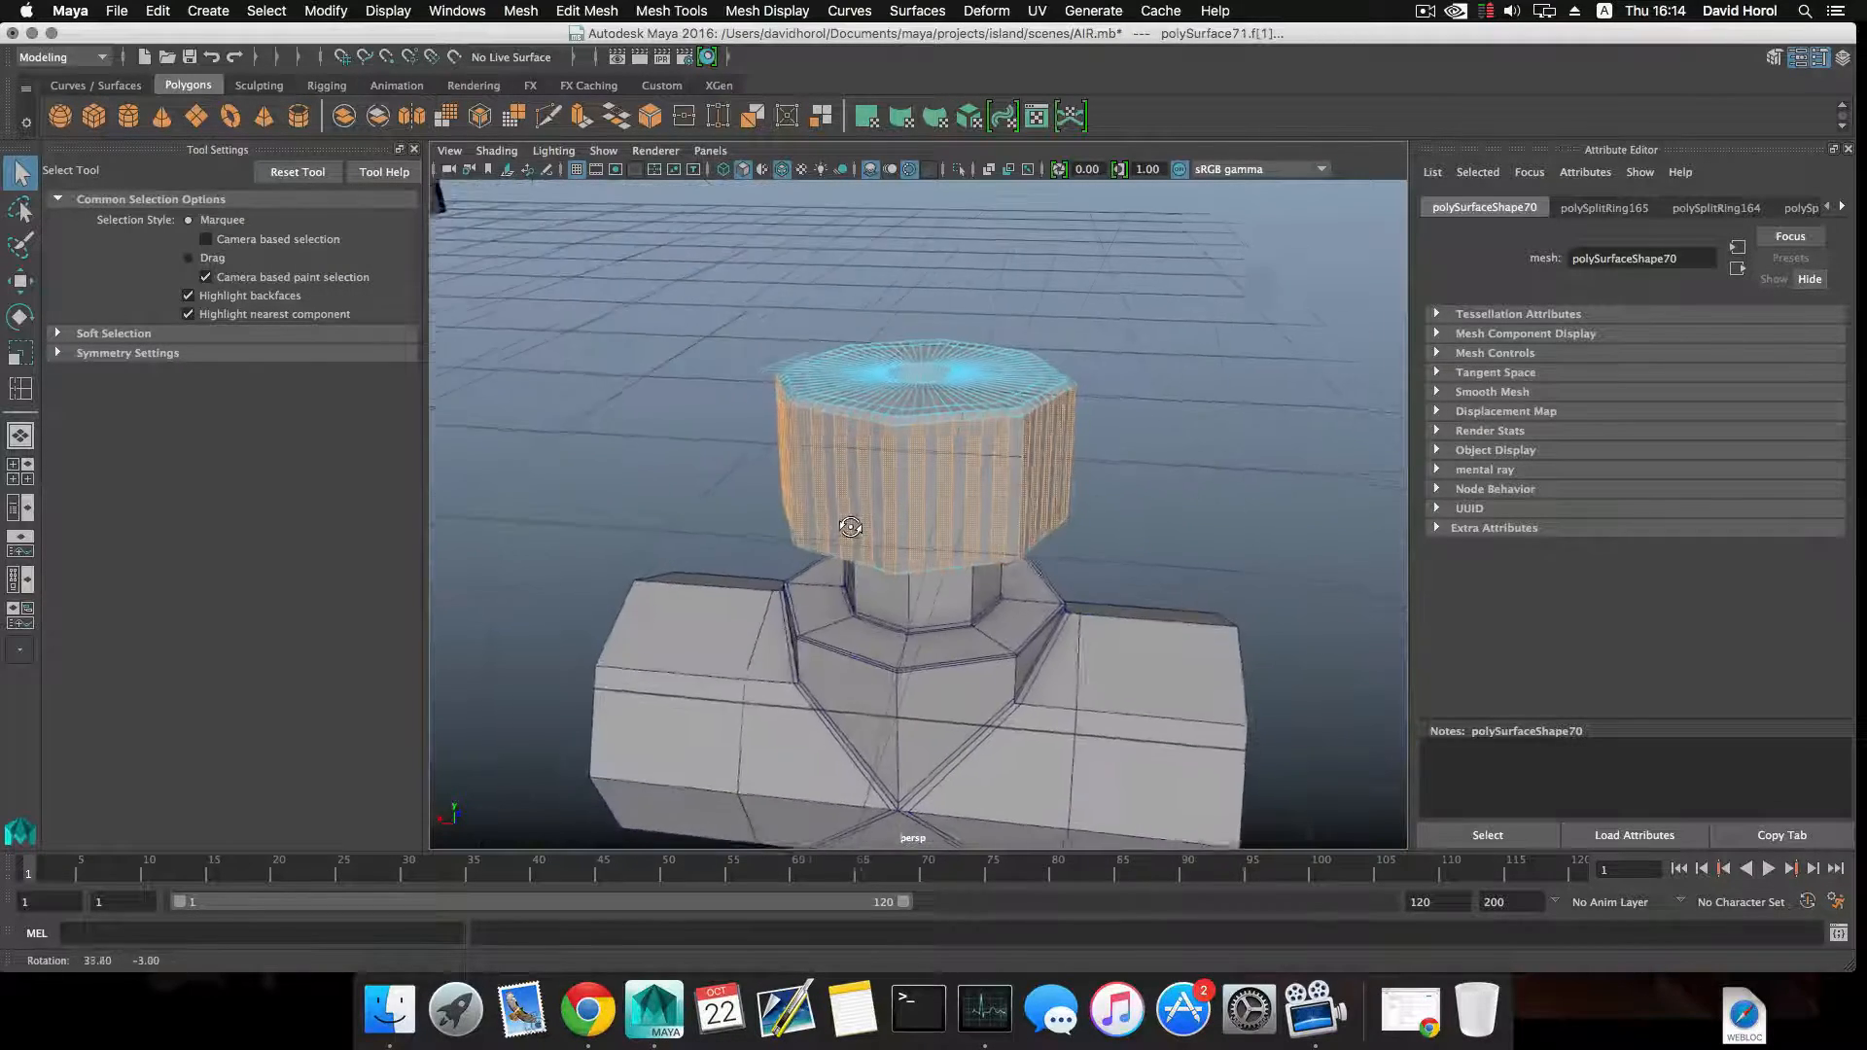
{"action": "right_click_drag", "start_coordinate": [848, 526], "coordinate": [1017, 580], "text": "alt"}
{"action": "left_click_drag", "start_coordinate": [1018, 580], "coordinate": [943, 544], "text": "alt"}
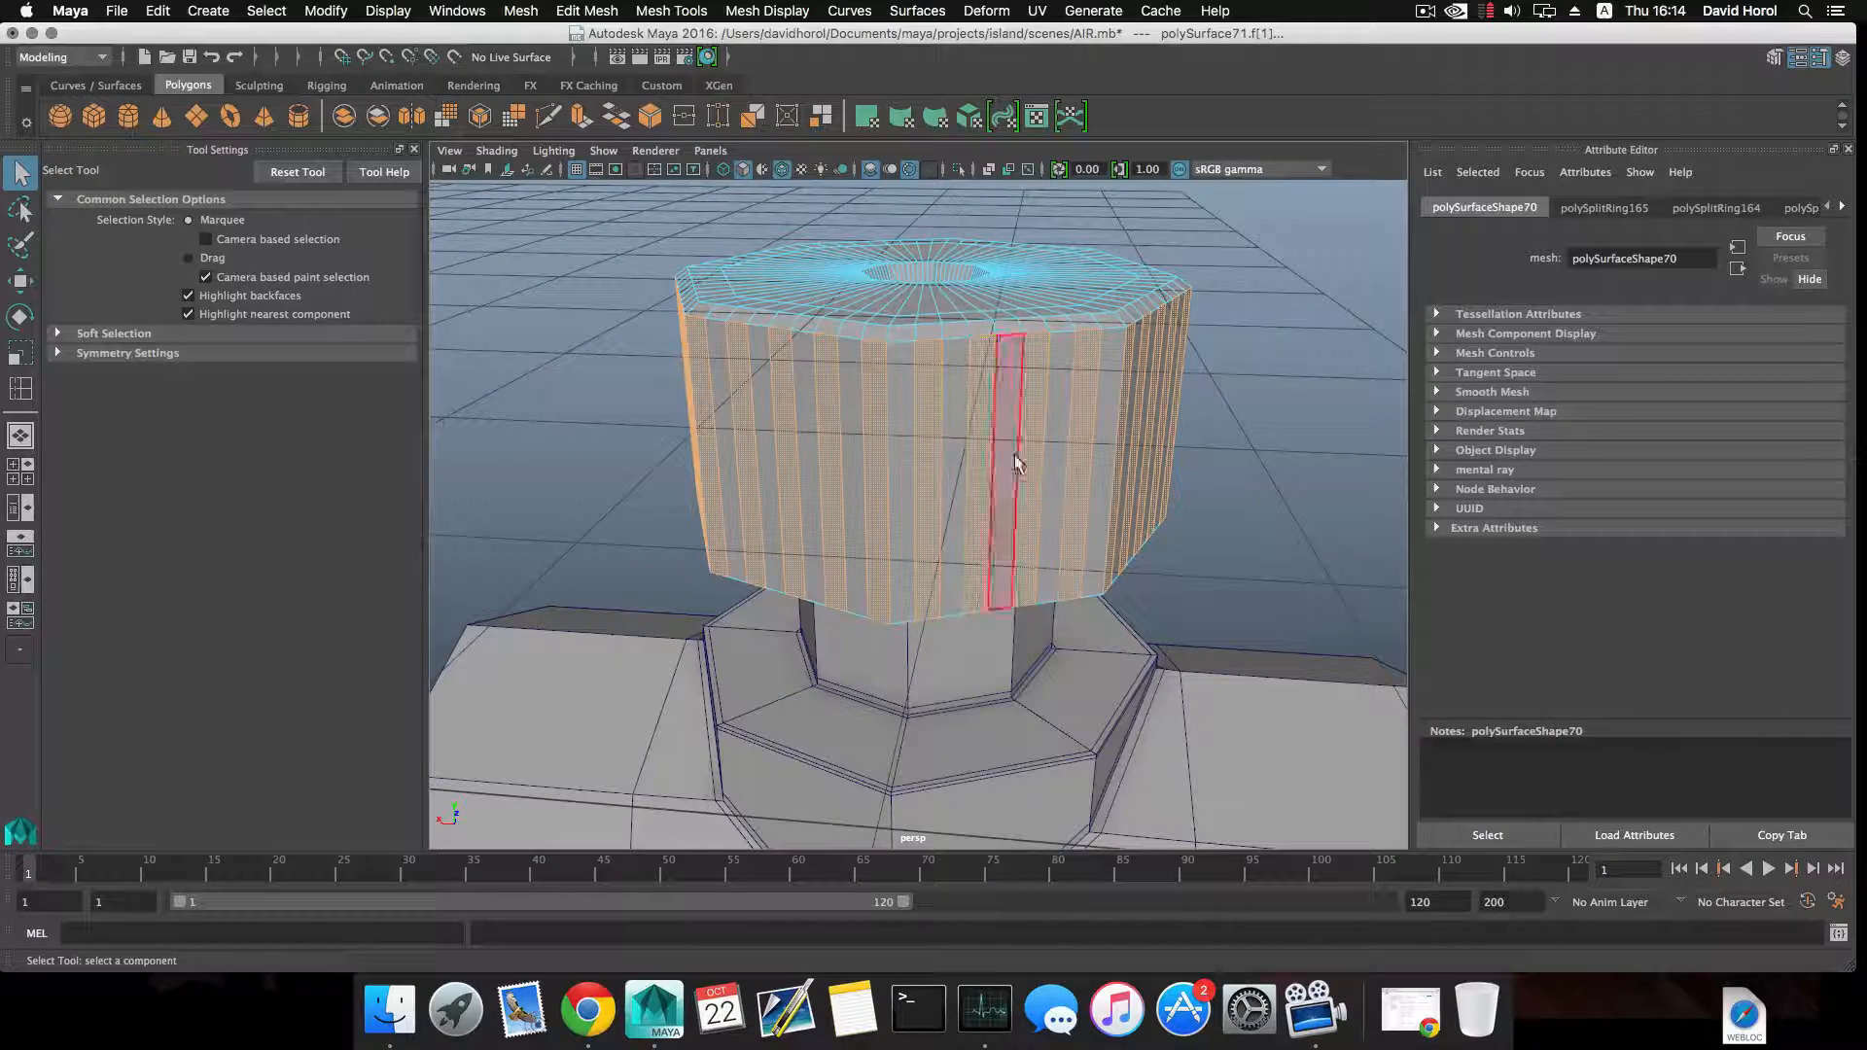
{"action": "left_click_drag", "start_coordinate": [1086, 360], "coordinate": [857, 470], "text": "alt"}
{"action": "scroll", "coordinate": [863, 437], "scroll_direction": "down", "scroll_amount": 5}
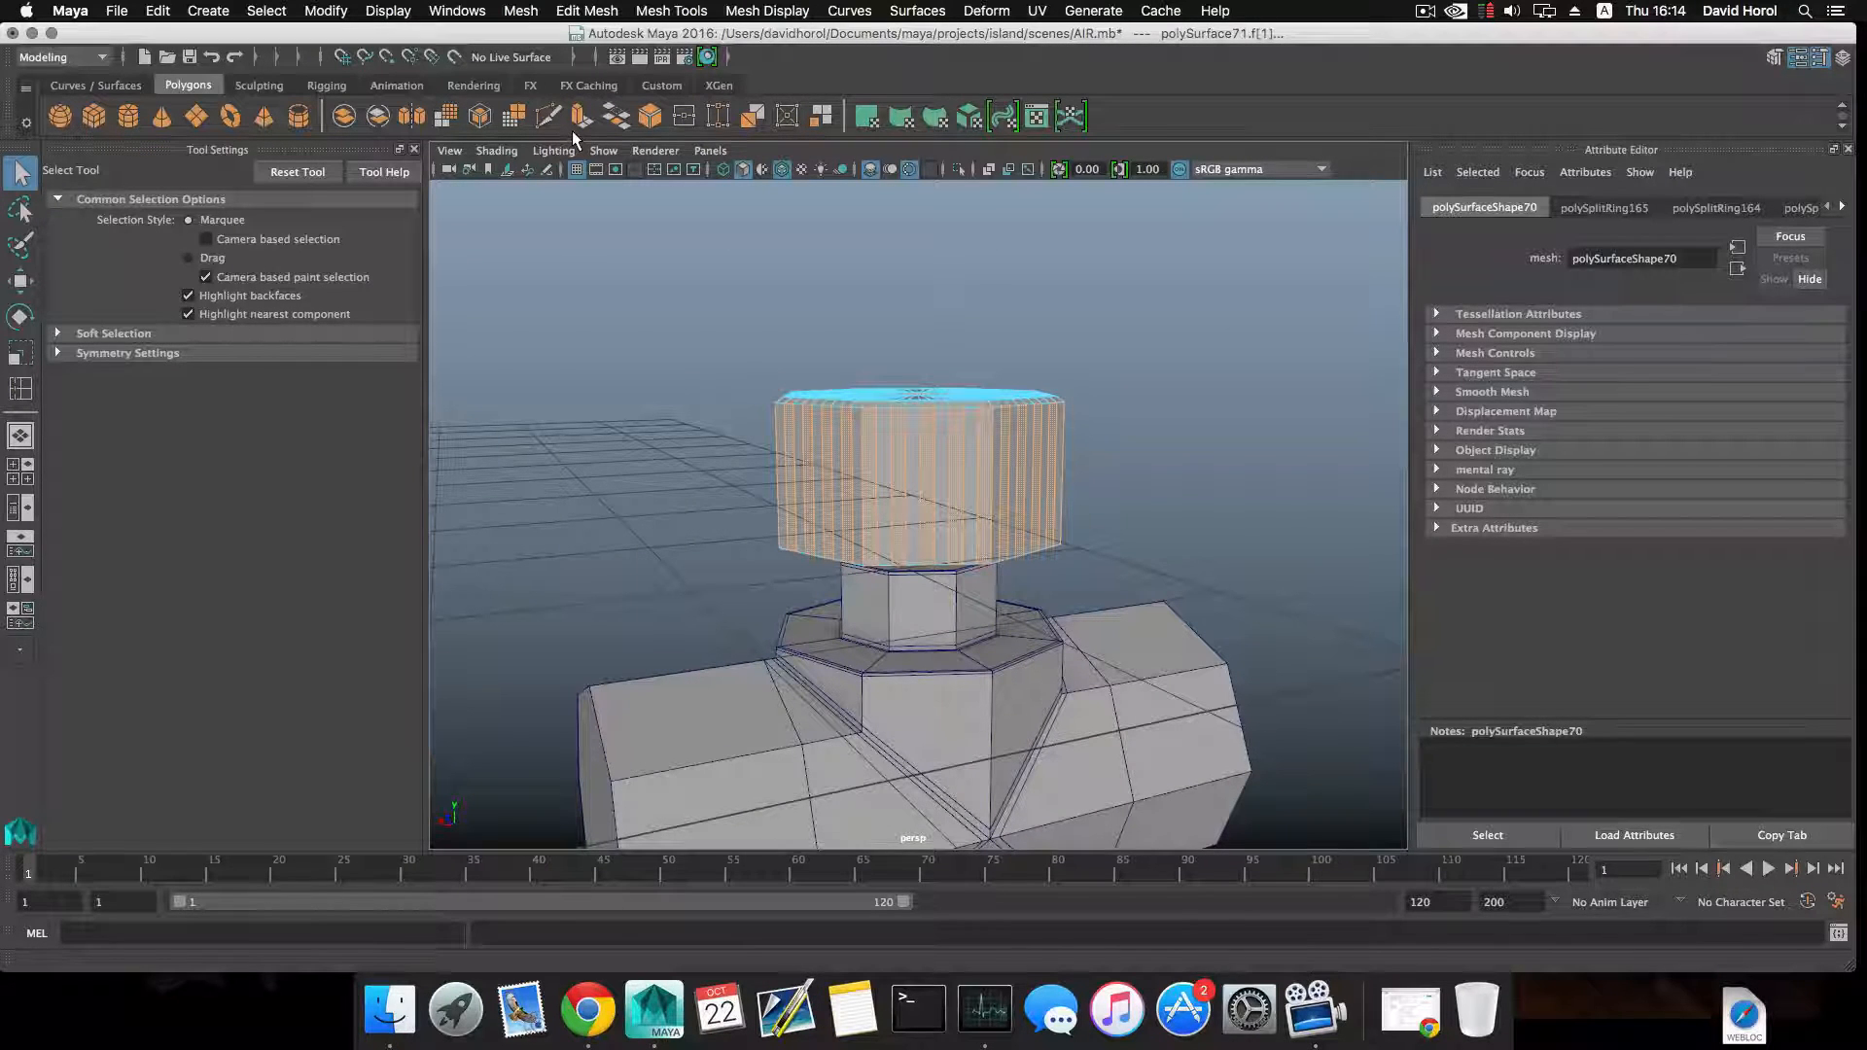
{"action": "left_click", "coordinate": [1424, 12]}
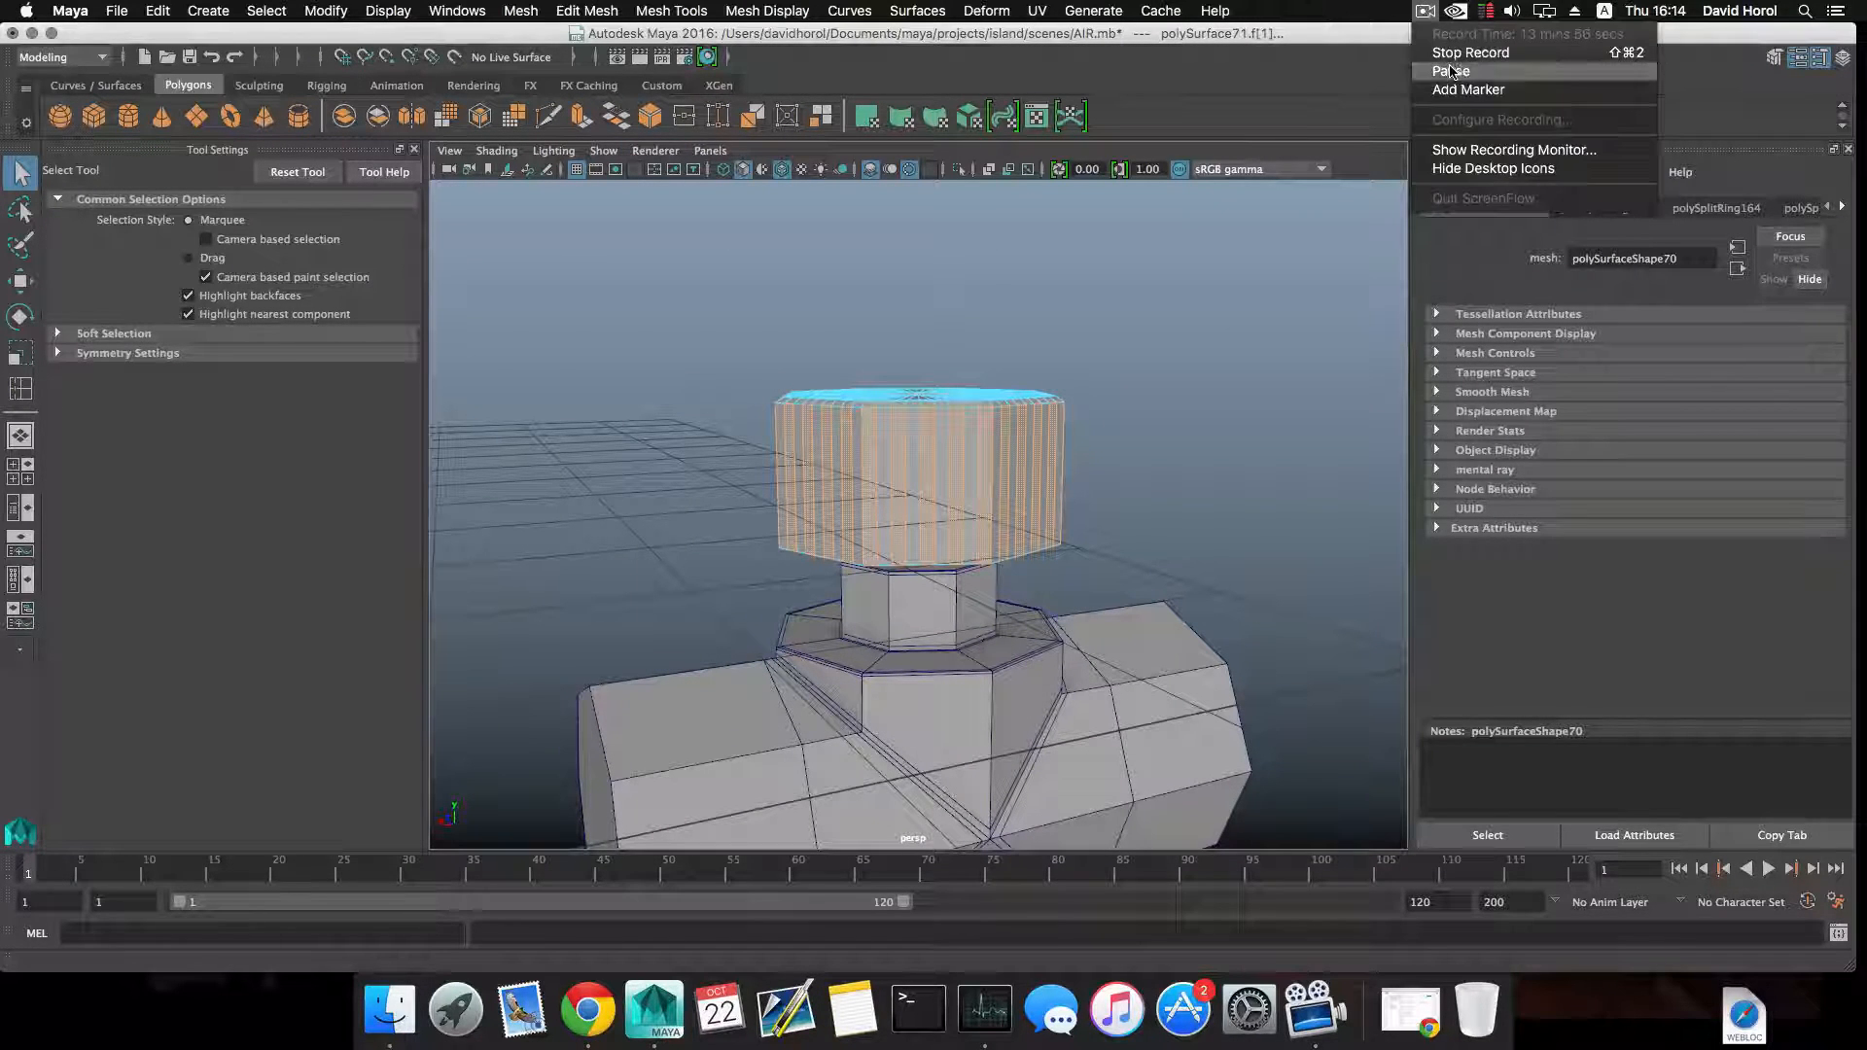
{"action": "left_click", "coordinate": [1451, 71]}
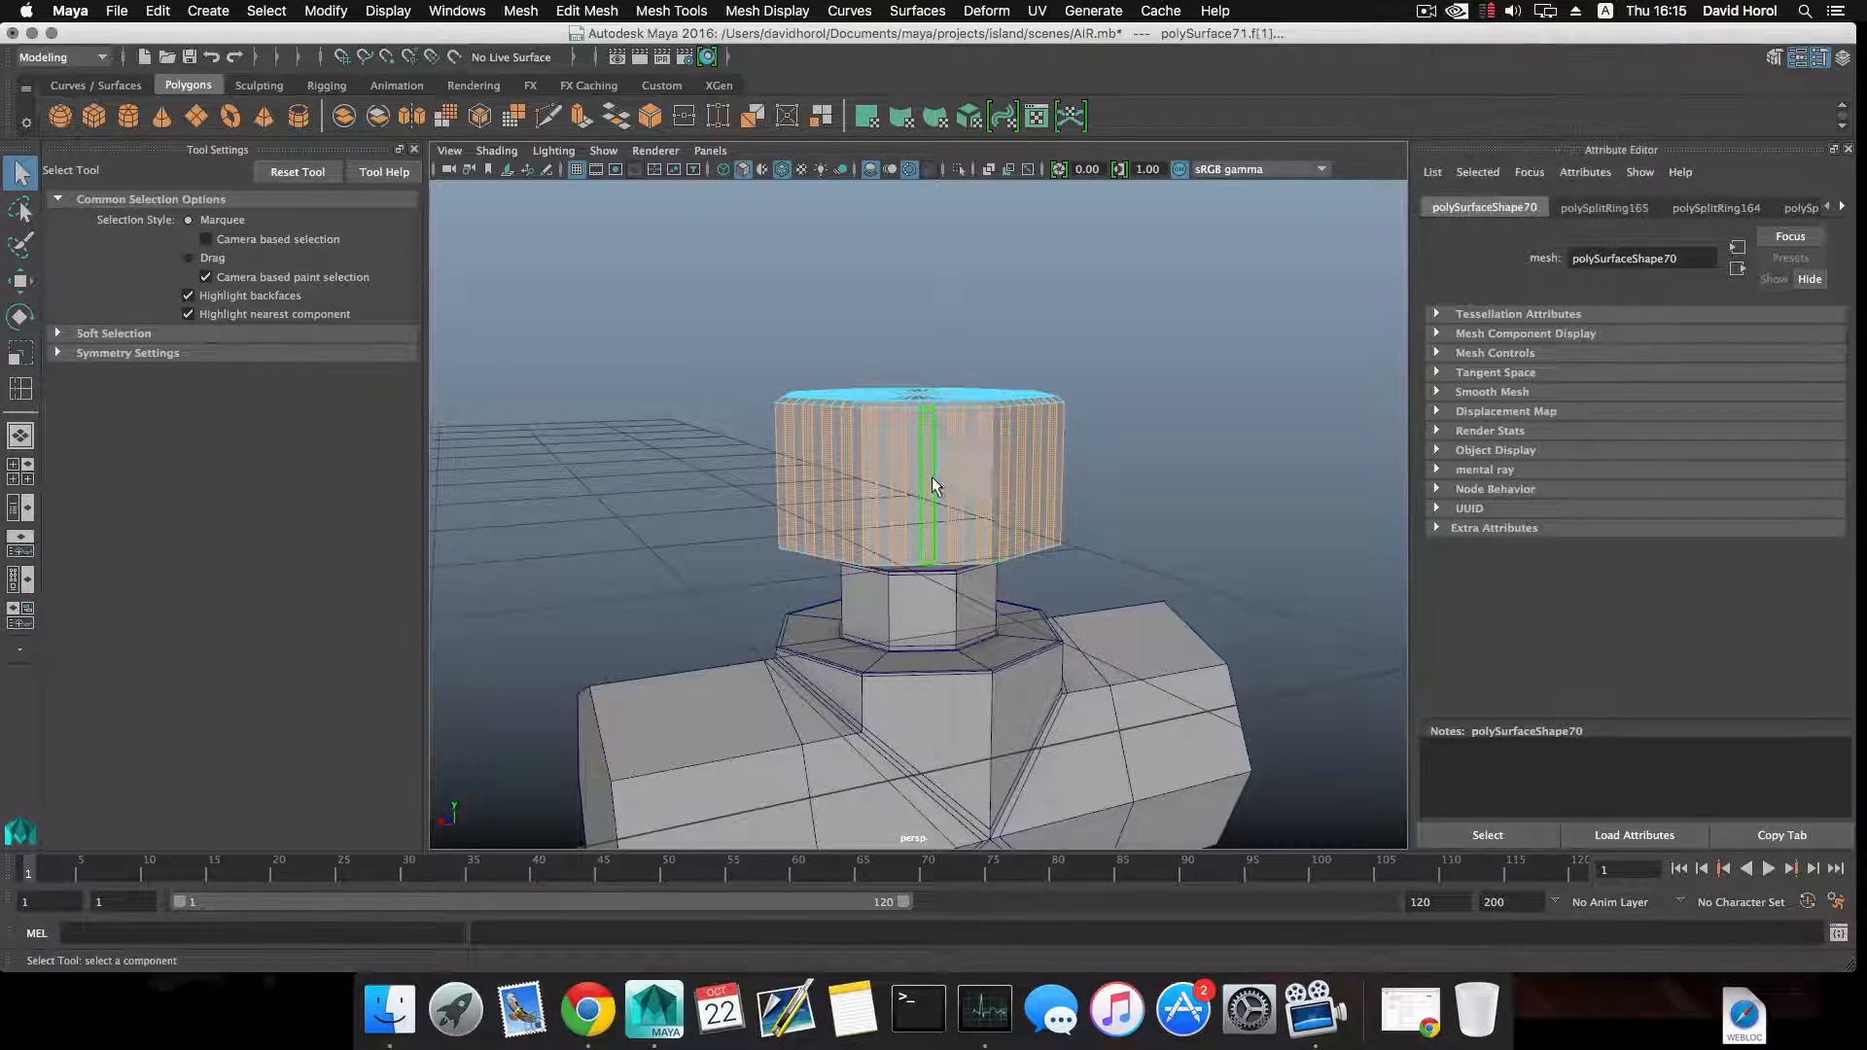
Insert a horizontal edge loop around the middle of the cap's side walls and bevel it into two parallel loops.
{"action": "left_click_drag", "start_coordinate": [932, 484], "coordinate": [938, 475], "text": "alt"}
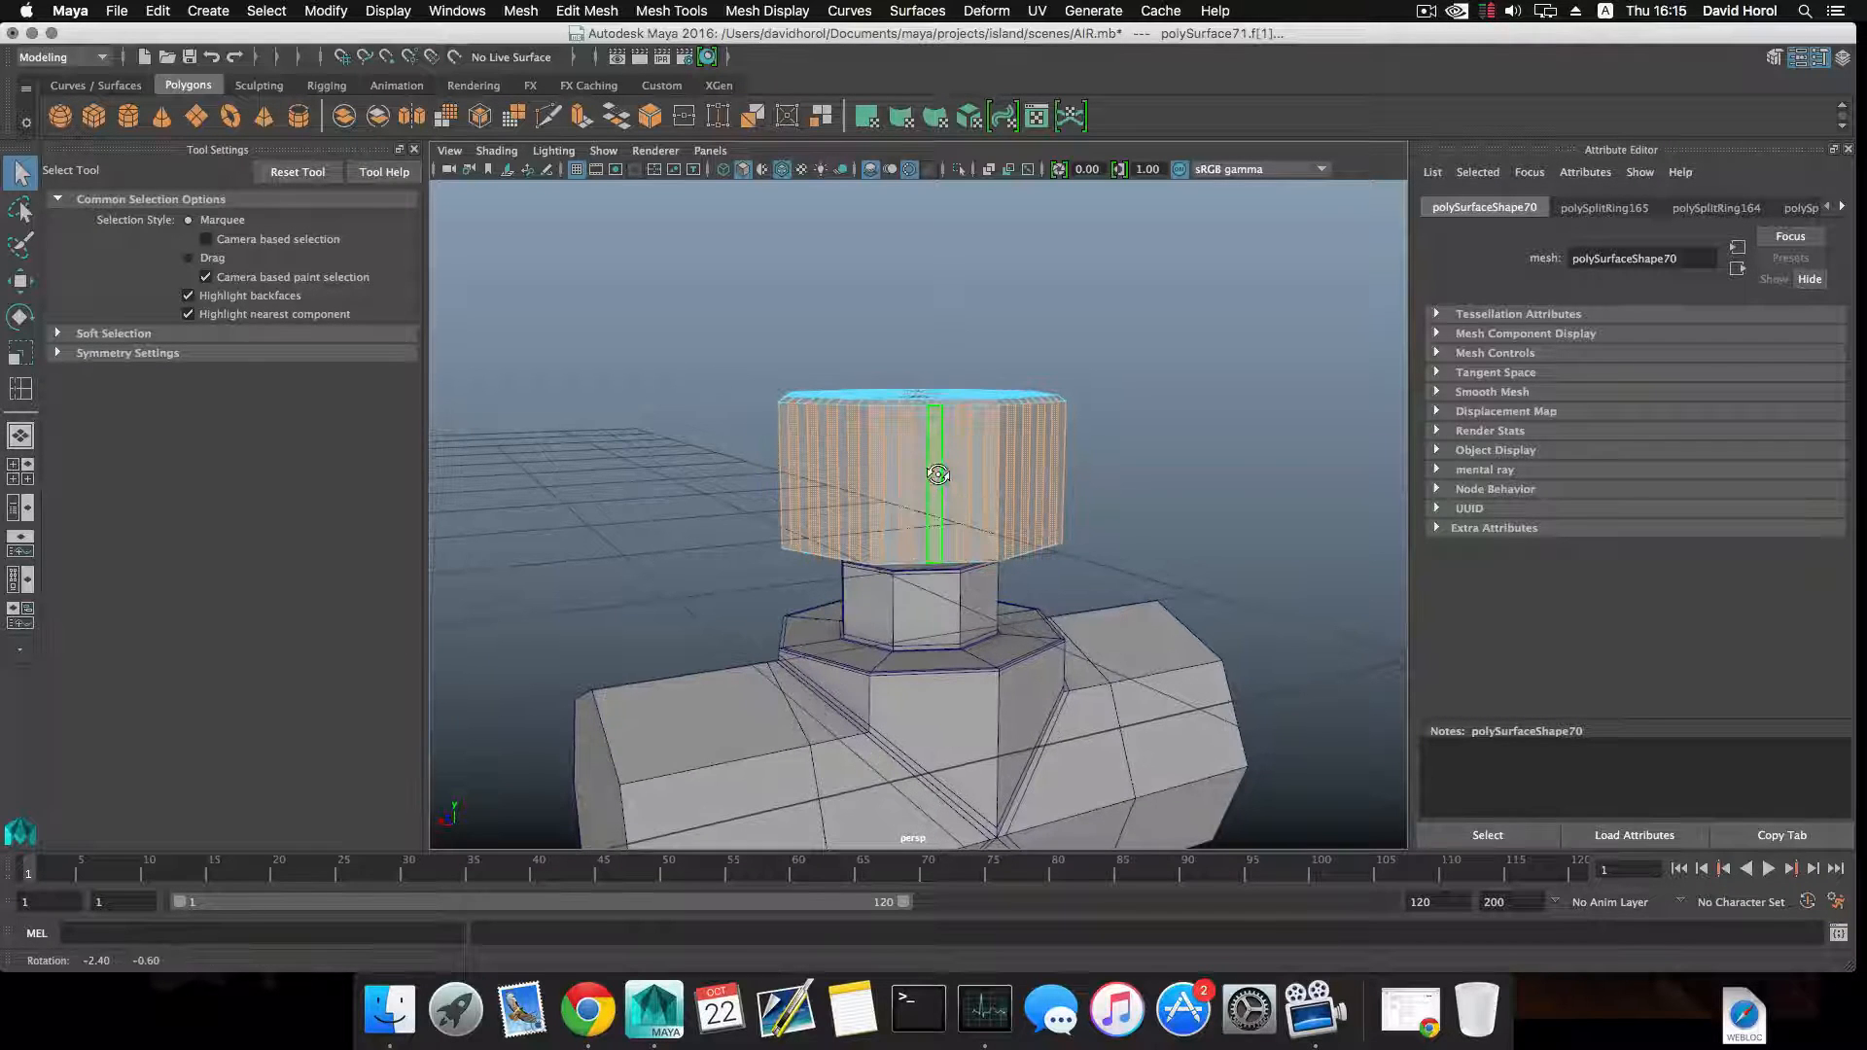
{"action": "key", "text": "F8"}
{"action": "key", "text": "F8"}
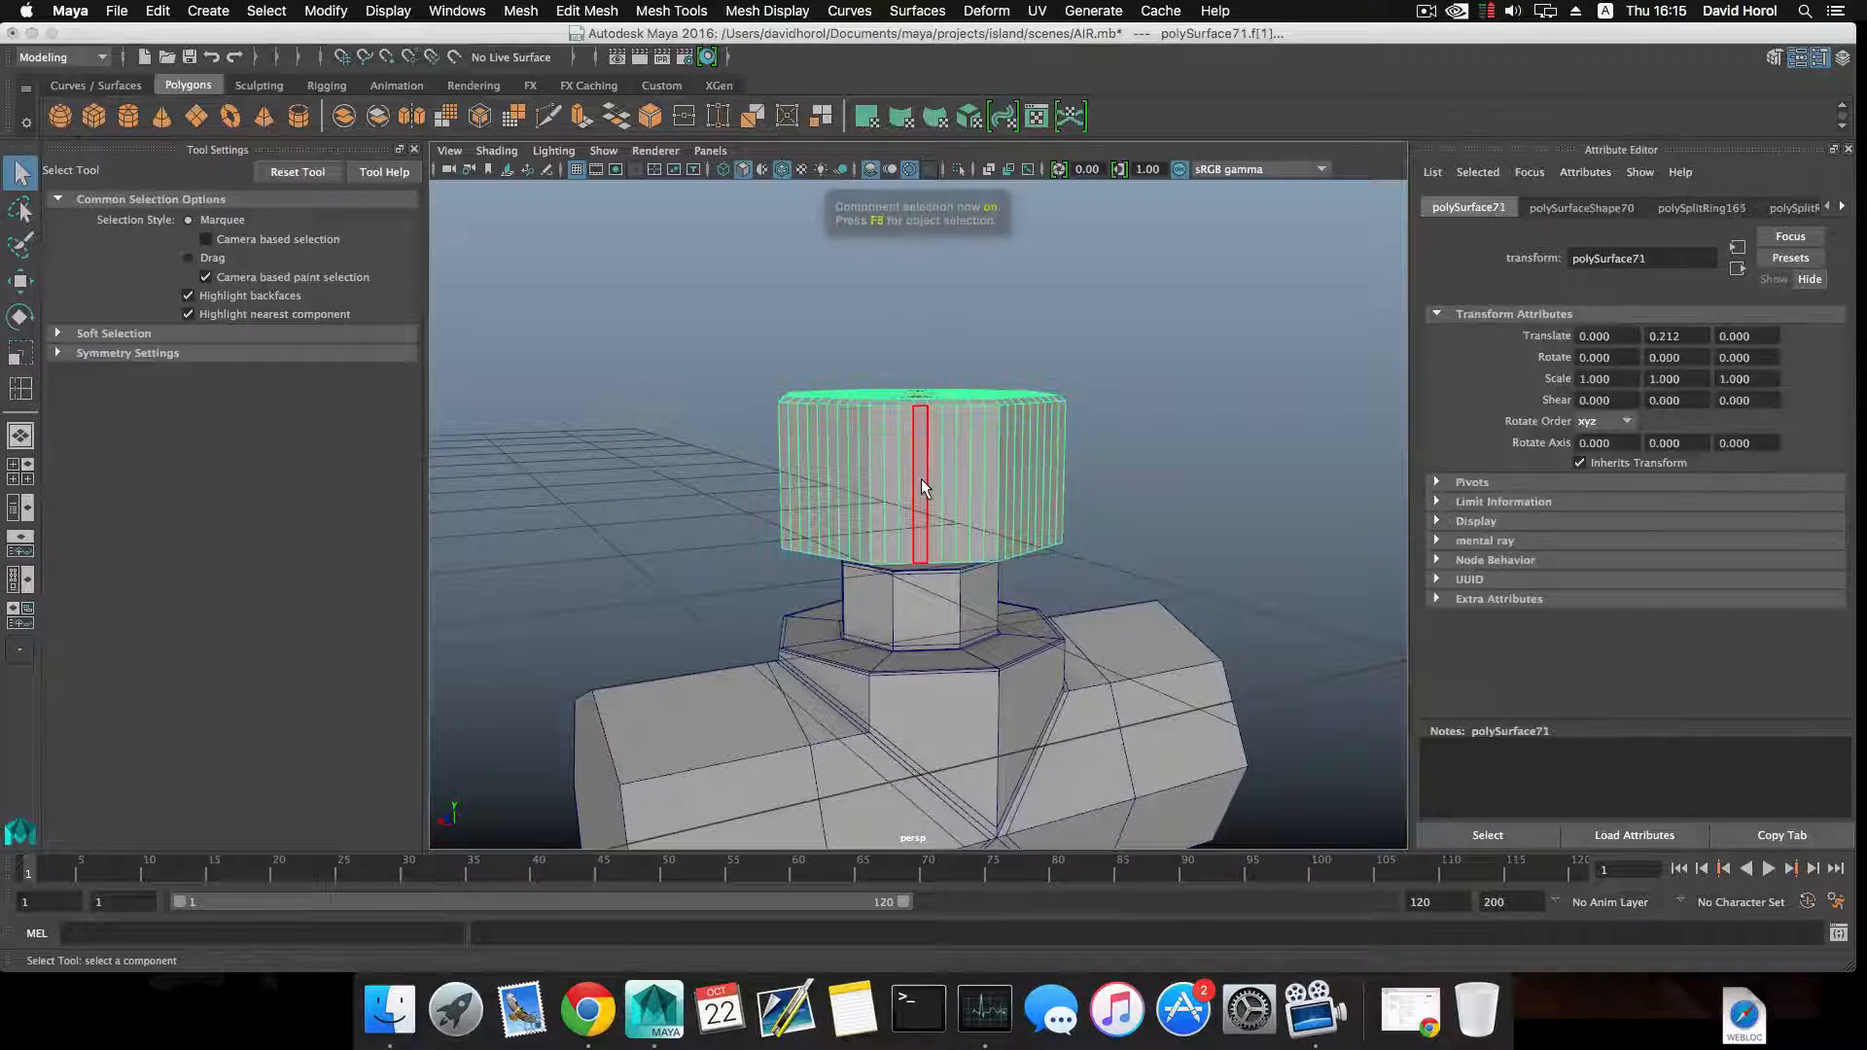
{"action": "key", "text": "F8"}
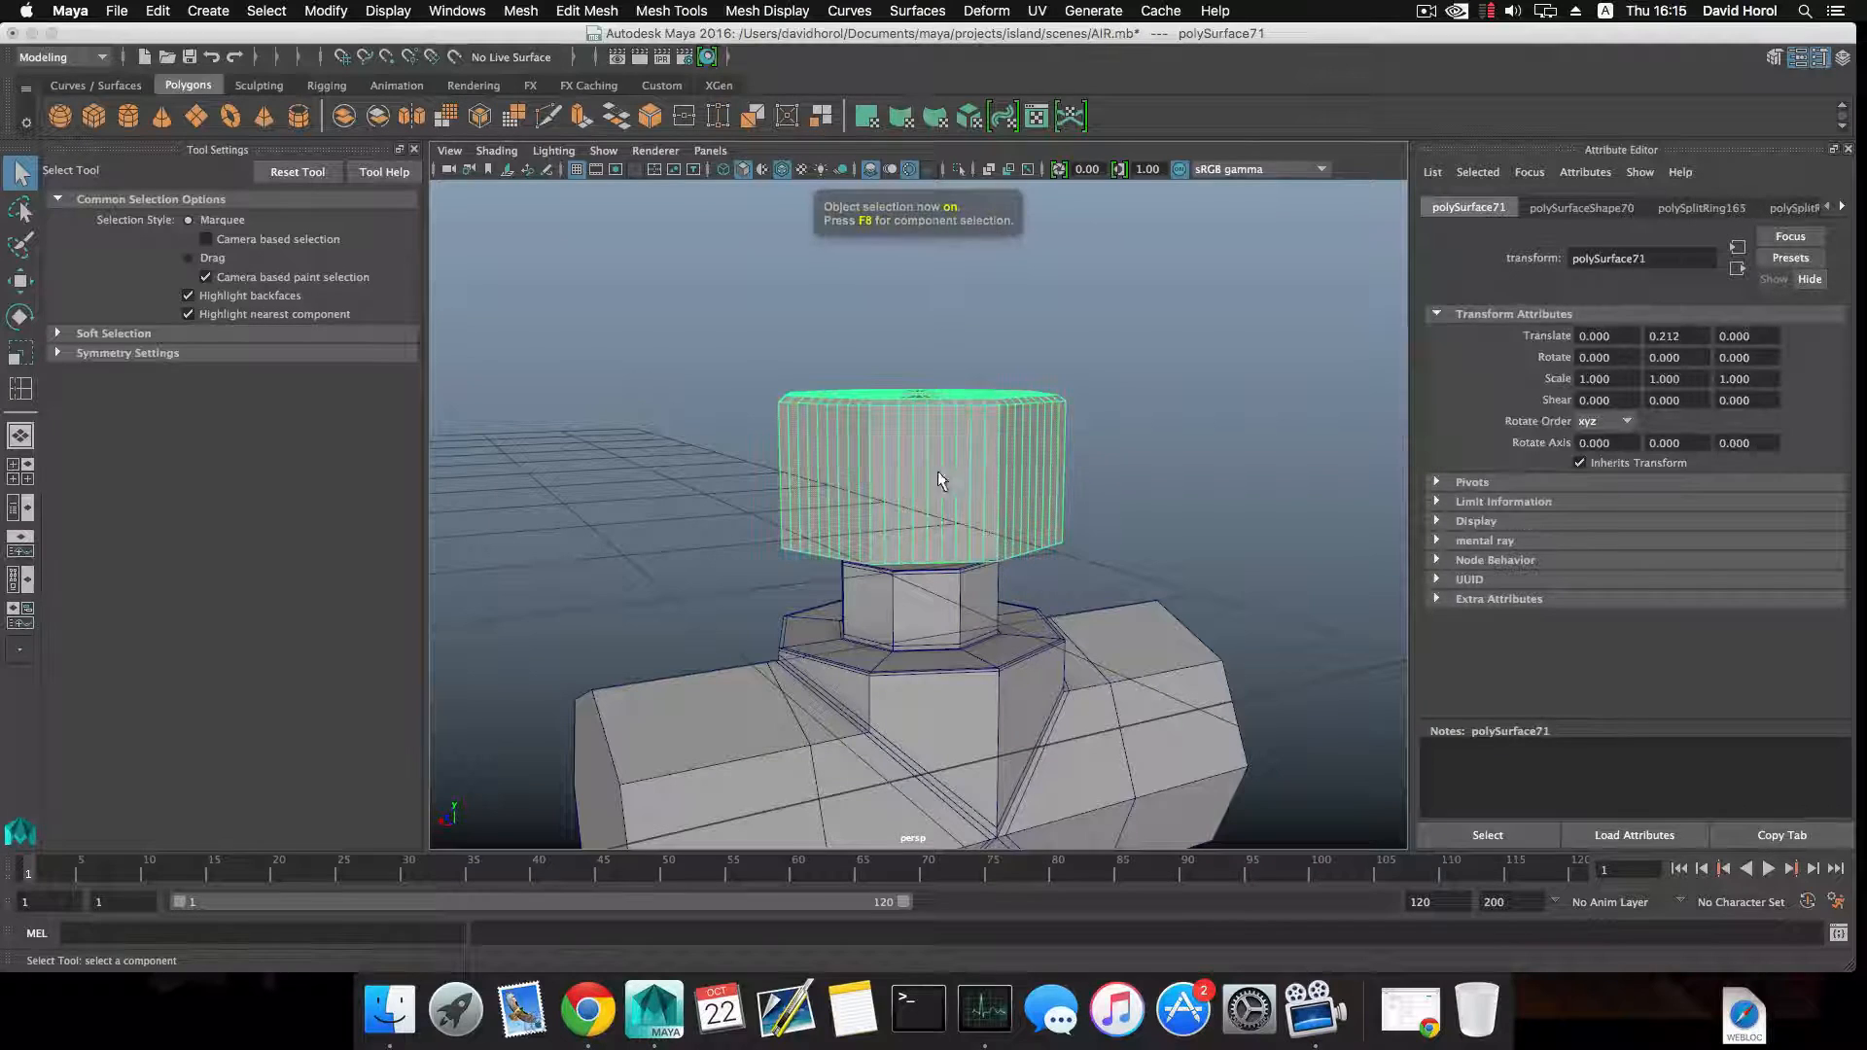
{"action": "mouse_move", "coordinate": [963, 471]}
{"action": "right_mouse_down", "text": "shift"}
{"action": "mouse_move", "coordinate": [867, 509]}
{"action": "mouse_move", "coordinate": [942, 534]}
{"action": "mouse_move", "coordinate": [938, 493]}
{"action": "mouse_move", "coordinate": [951, 506]}
{"action": "right_mouse_up", "text": "shift"}
{"action": "key", "text": "q"}
{"action": "left_click", "coordinate": [937, 475]}
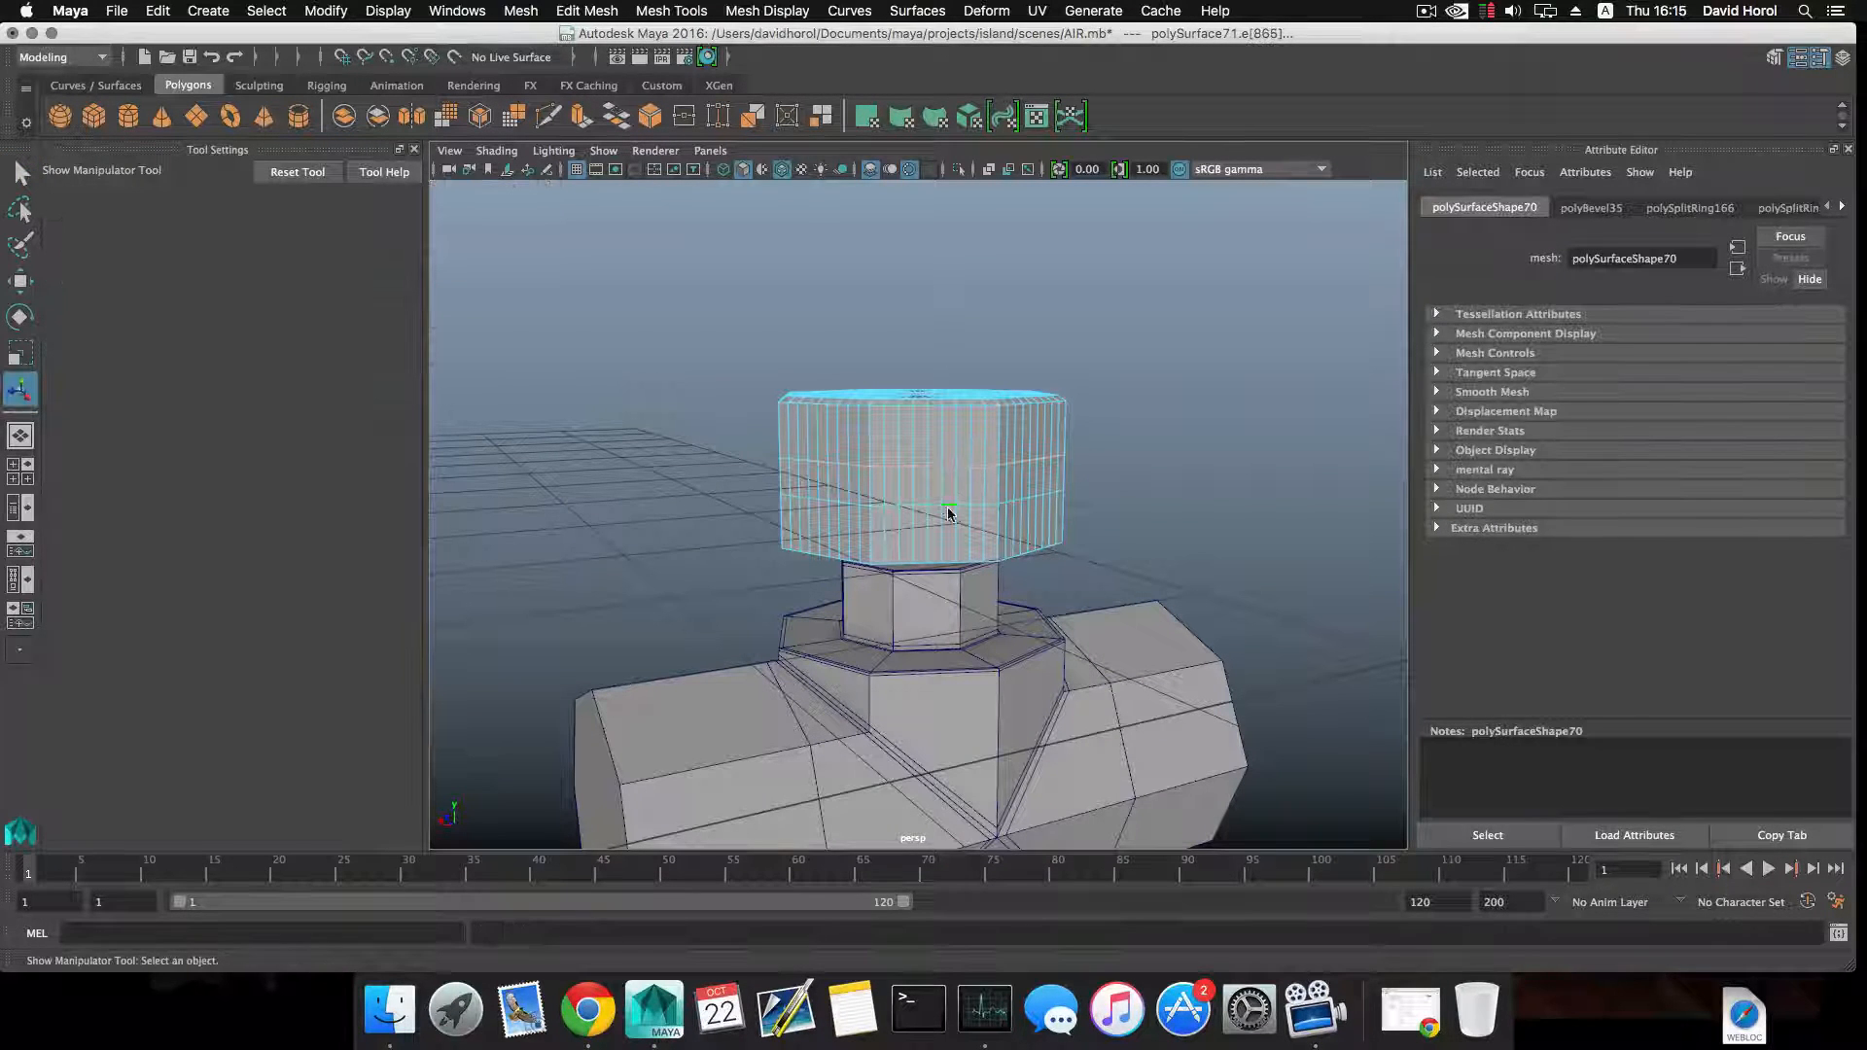
Scale the two horizontal loops apart vertically so they sit close to the cap's upper and lower edges.
{"action": "key", "text": "r"}
{"action": "left_click_drag", "start_coordinate": [917, 291], "coordinate": [918, 234]}
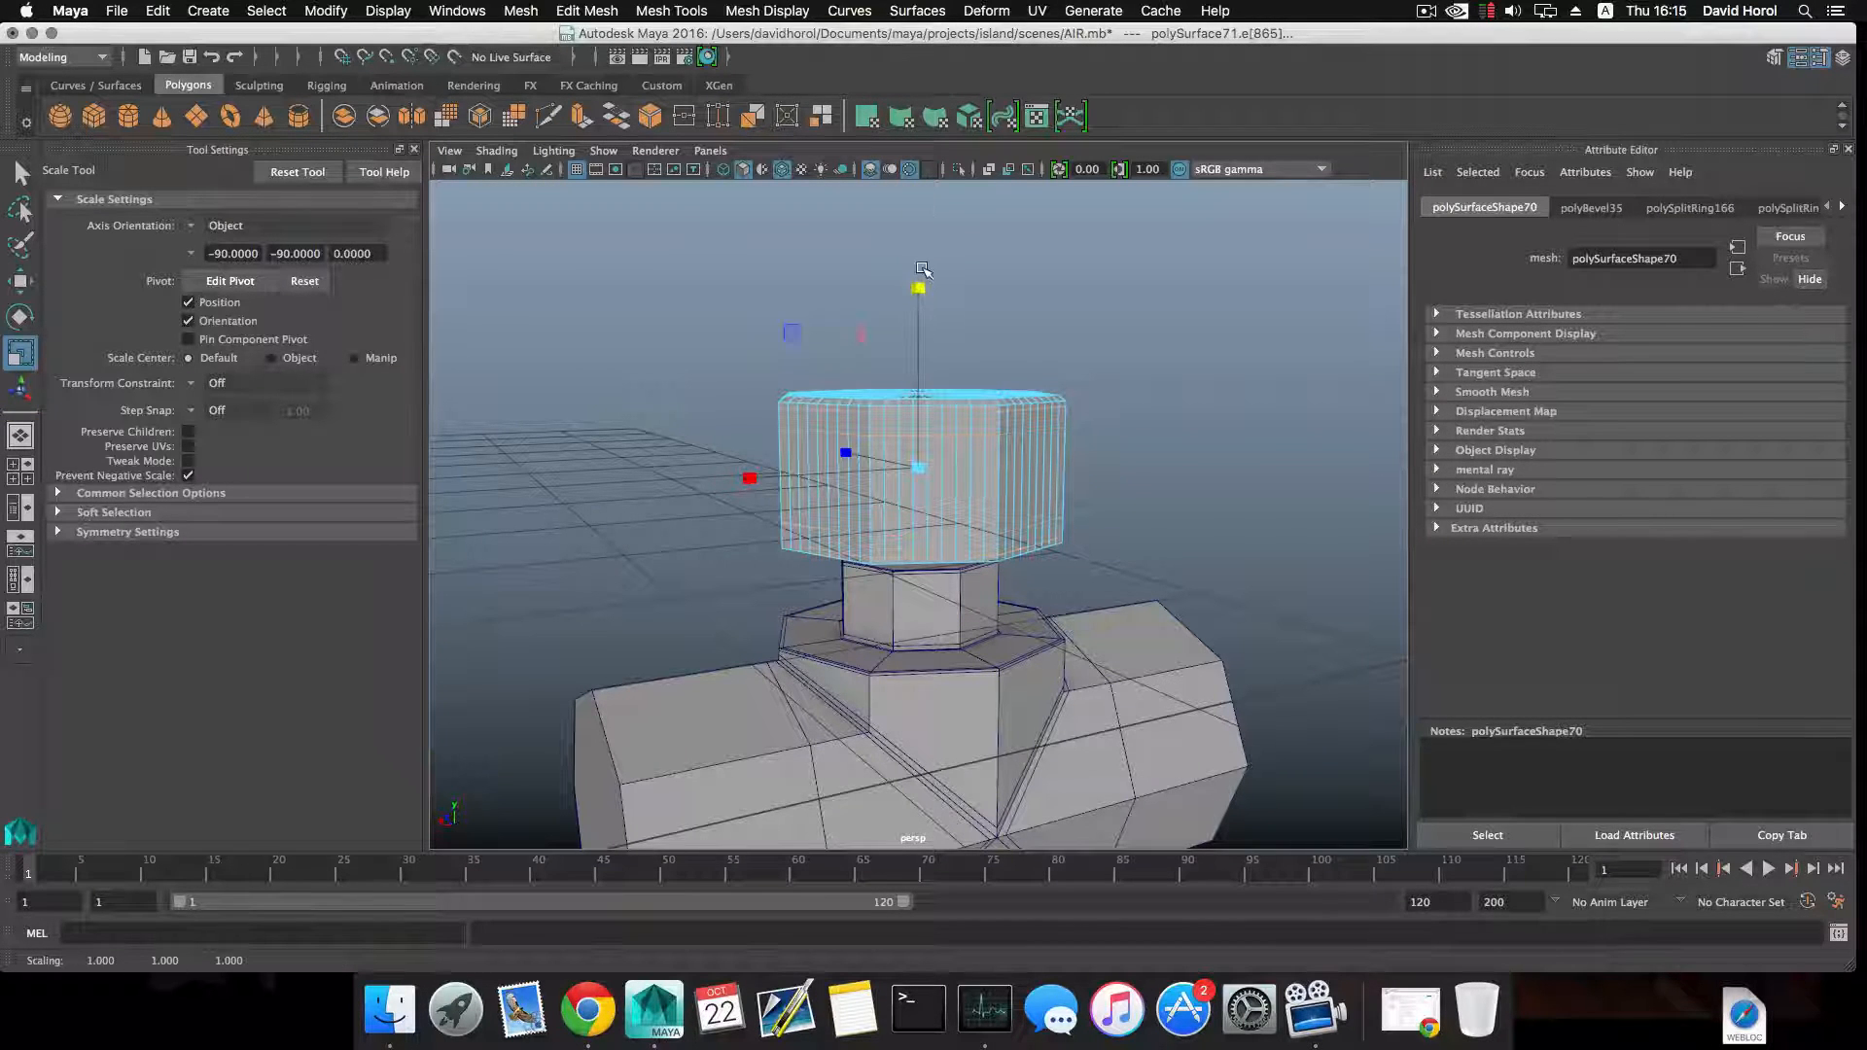
{"action": "right_click_drag", "start_coordinate": [910, 375], "coordinate": [1028, 428], "text": "alt"}
{"action": "left_click_drag", "start_coordinate": [930, 257], "coordinate": [918, 256]}
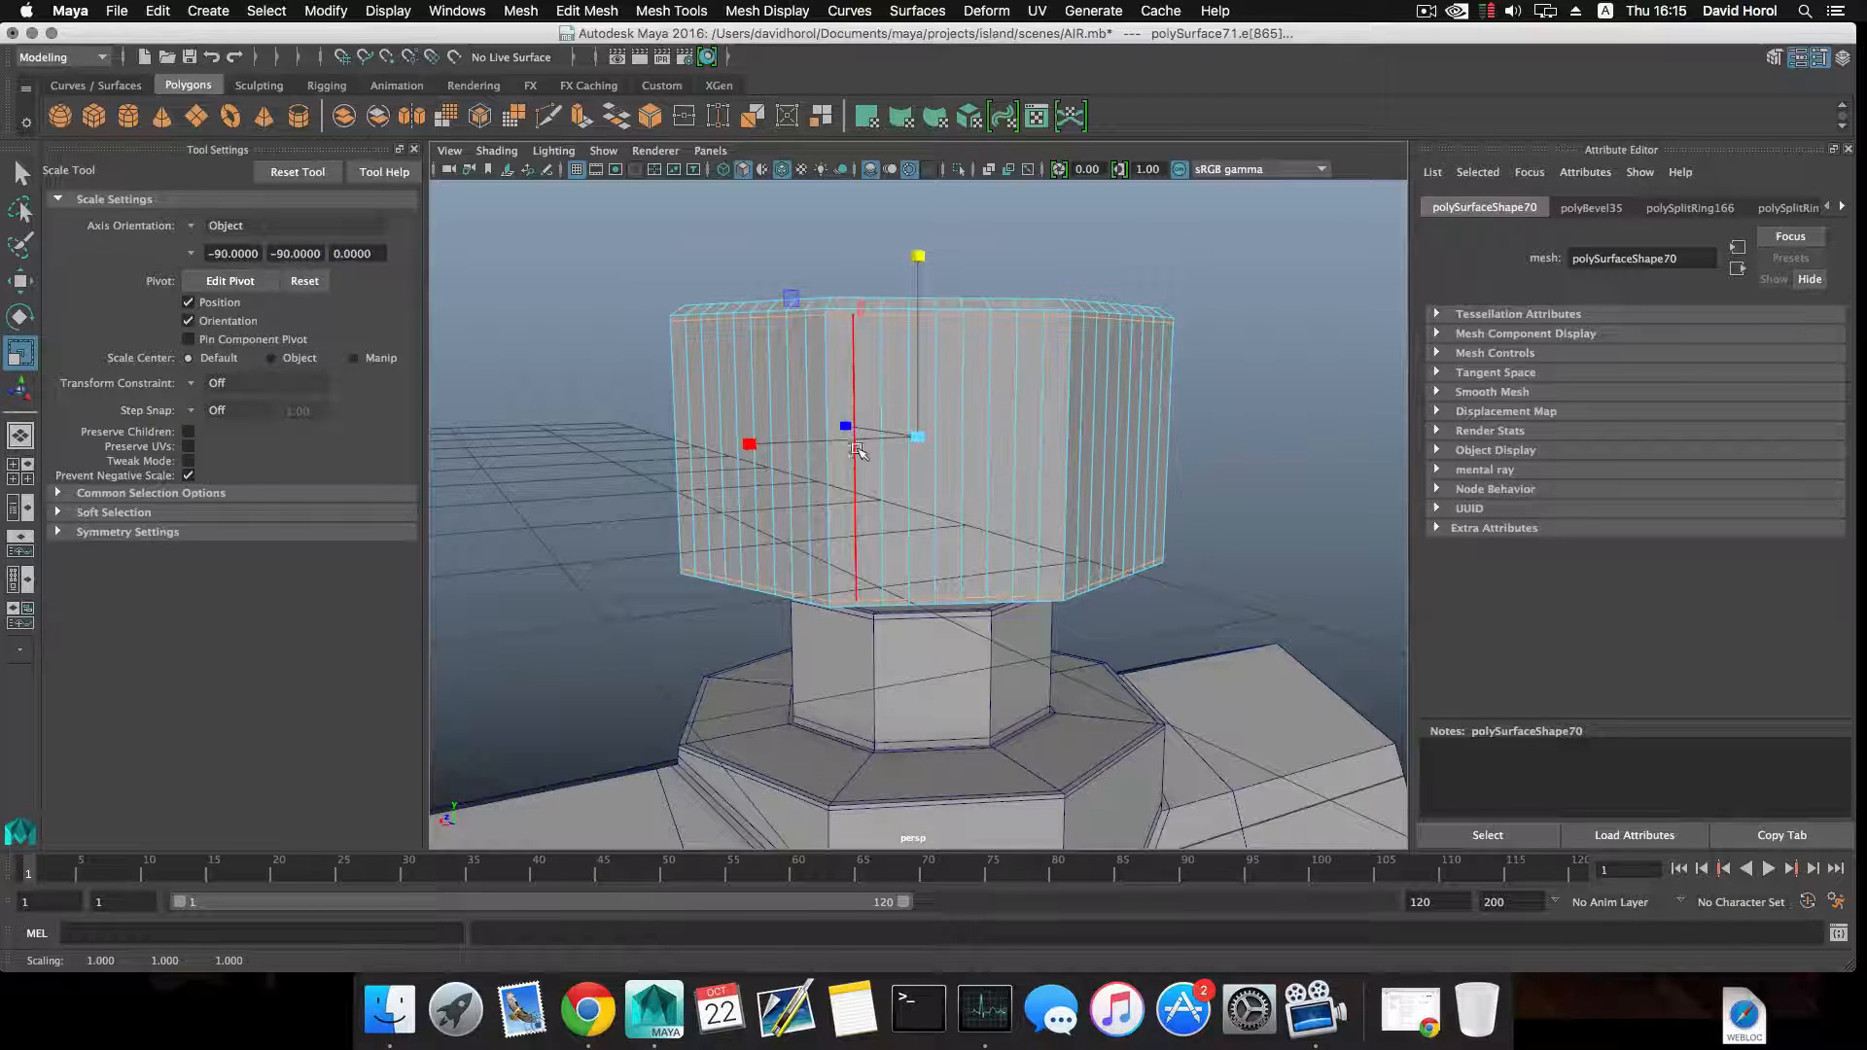
{"action": "left_click_drag", "start_coordinate": [856, 450], "coordinate": [984, 352], "text": "alt"}
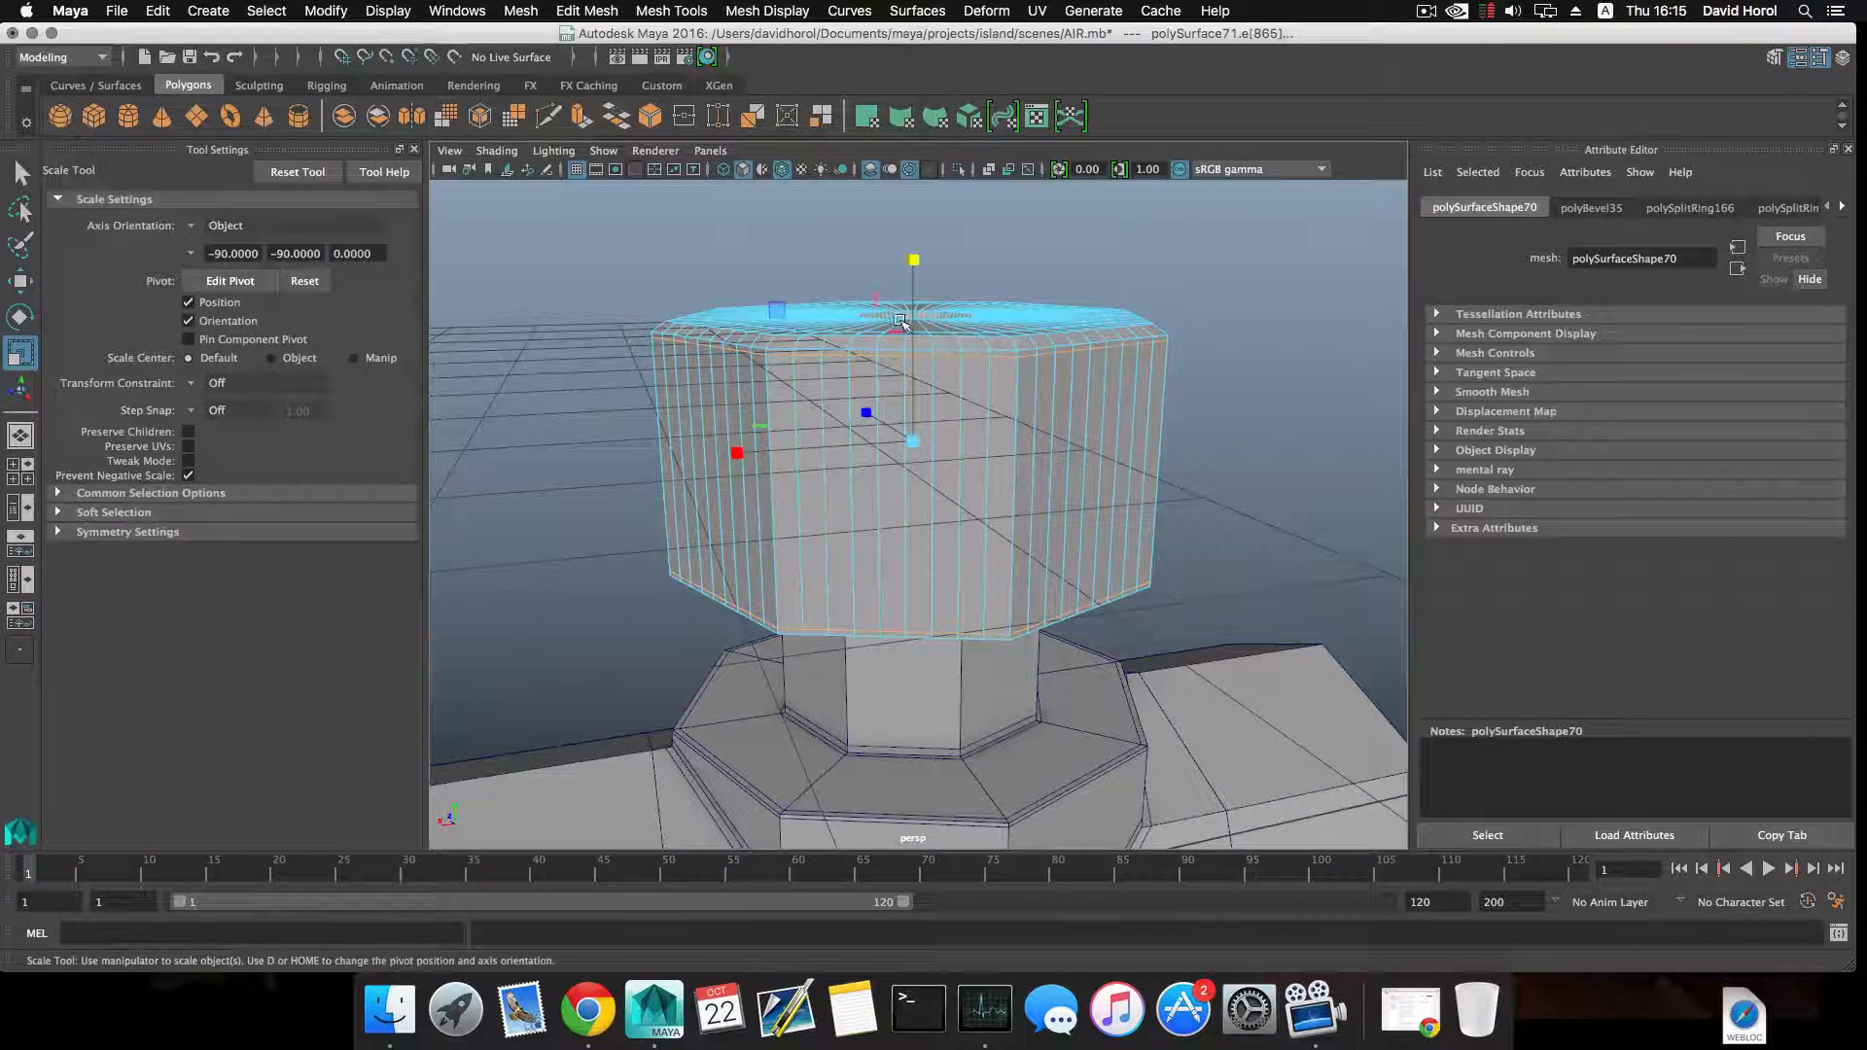
{"action": "left_click_drag", "start_coordinate": [914, 265], "coordinate": [914, 266]}
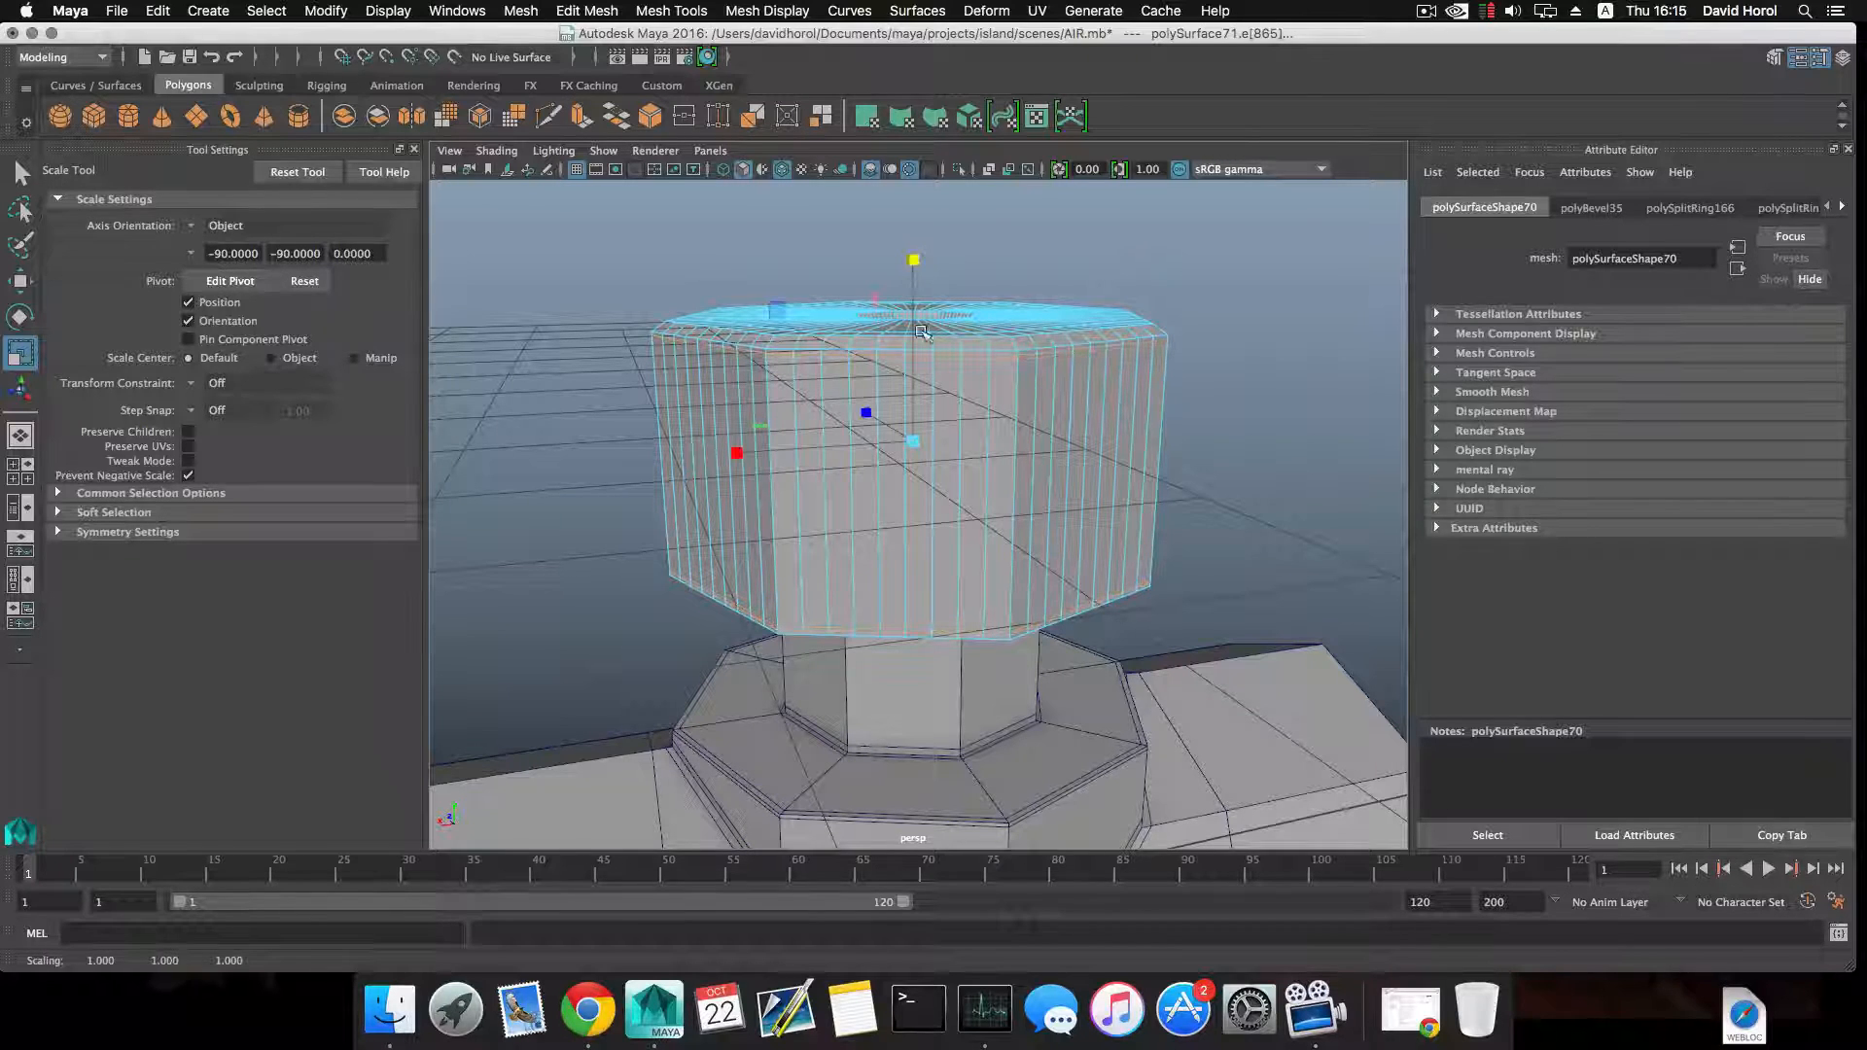
Insert another horizontal edge loop around the cap's side walls, bevel it with Fraction 0.5 and 1 segment, and select the resulting two loops.
{"action": "key", "text": "F8"}
{"action": "right_click_drag", "start_coordinate": [931, 493], "coordinate": [973, 504]}
{"action": "left_click", "coordinate": [933, 500]}
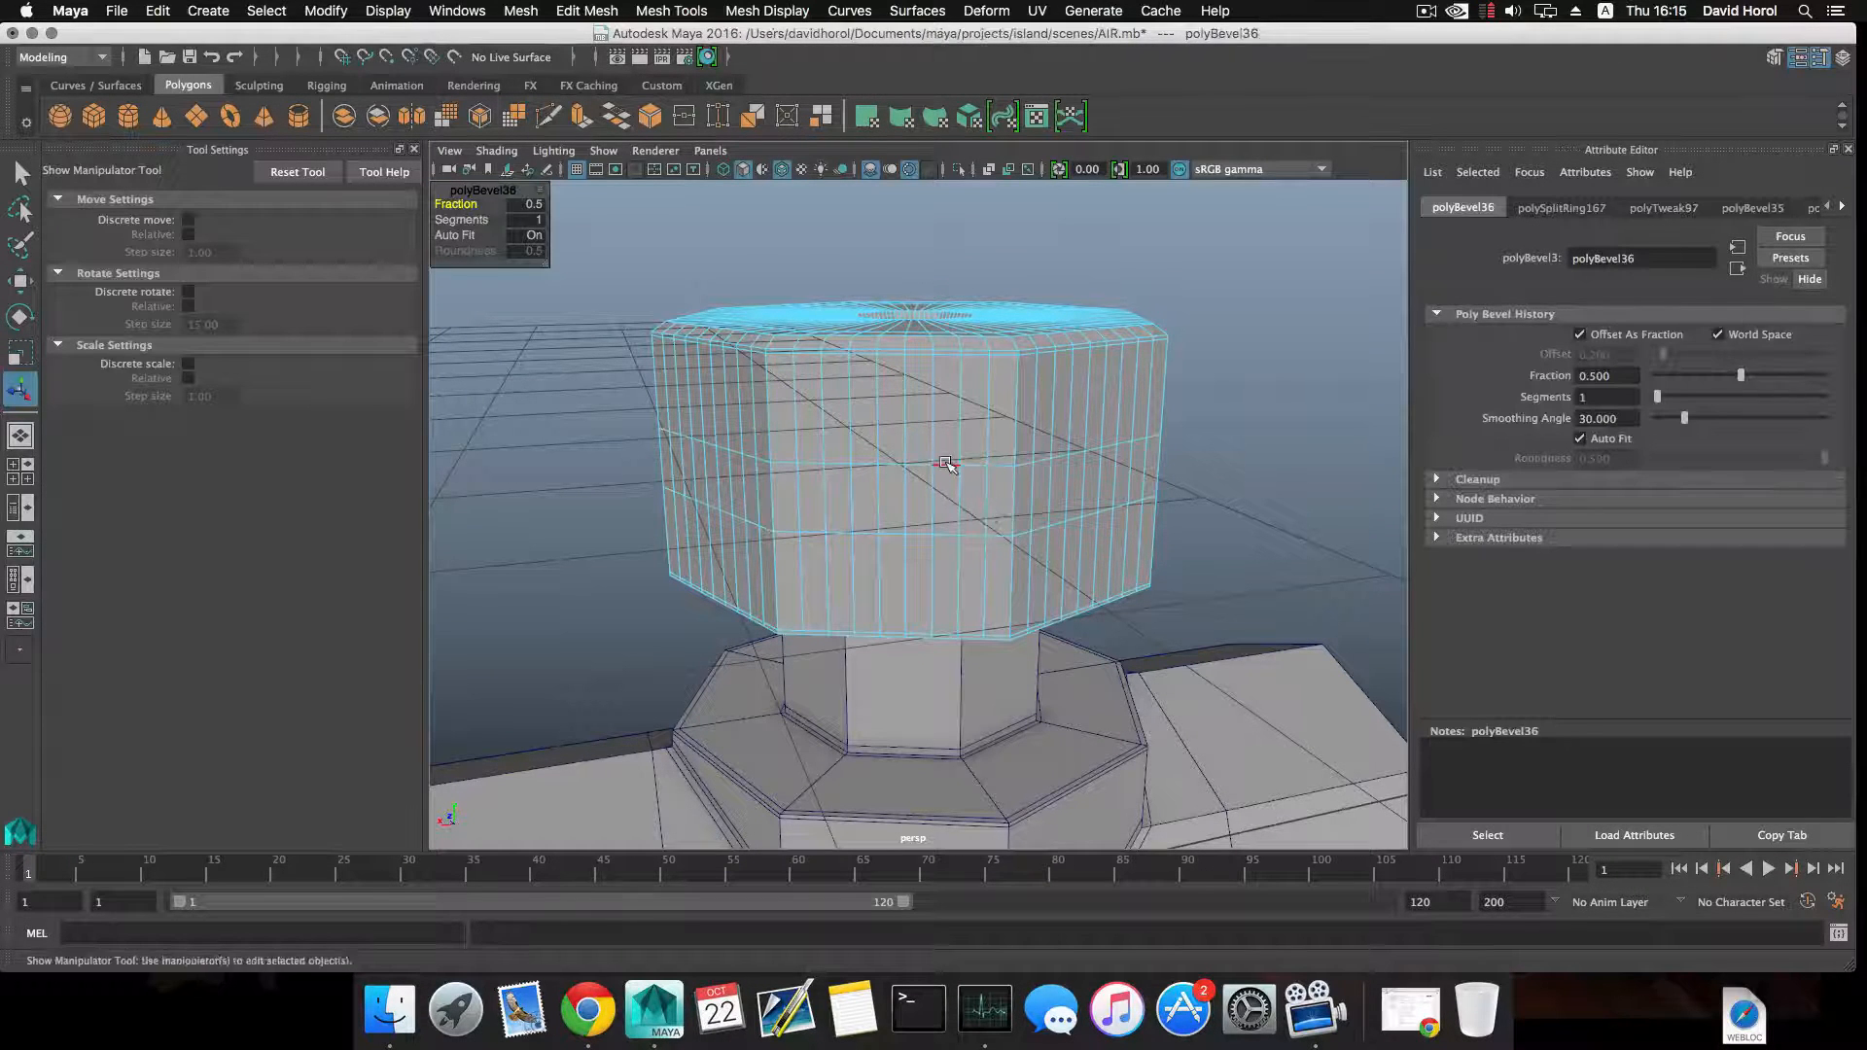
{"action": "left_click", "coordinate": [955, 525]}
{"action": "left_click", "coordinate": [949, 534]}
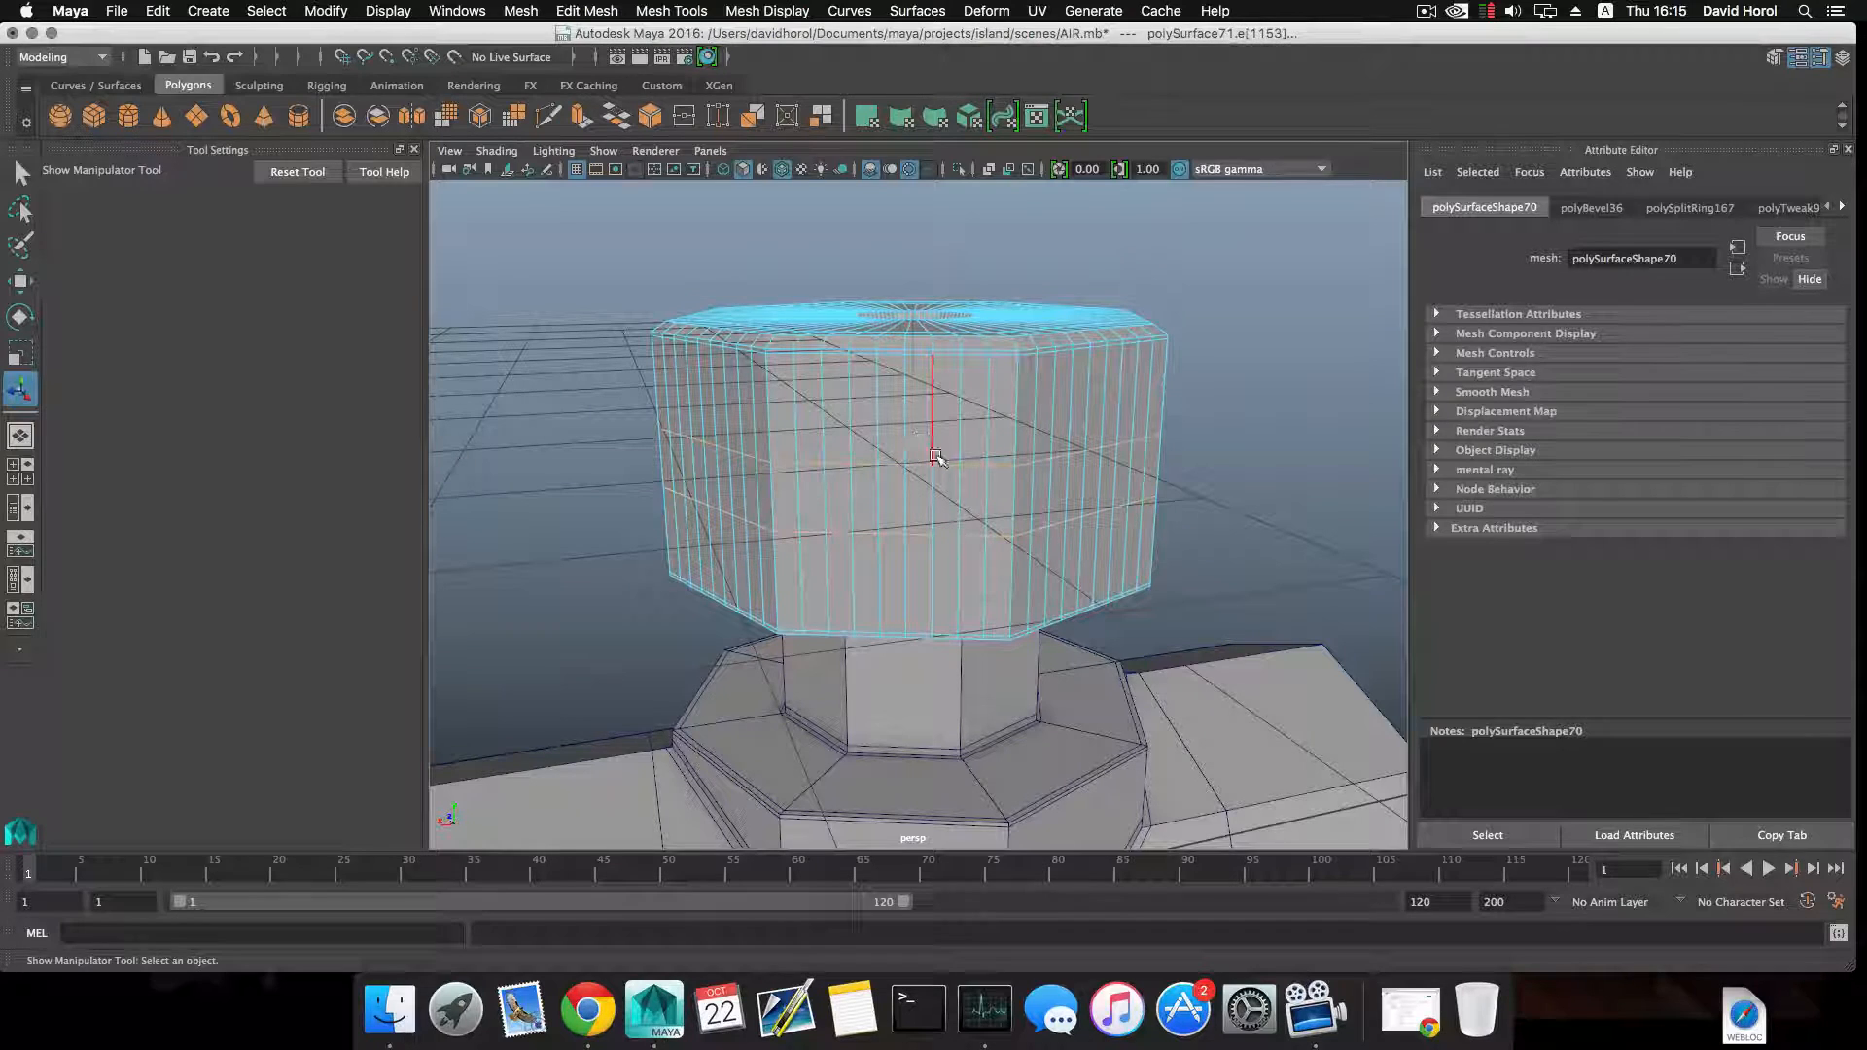
Scale the second pair of loops apart vertically, leaving narrow bands just inside the first pair near the cap's upper and lower edges.
{"action": "key", "text": "r"}
{"action": "left_click", "coordinate": [915, 260]}
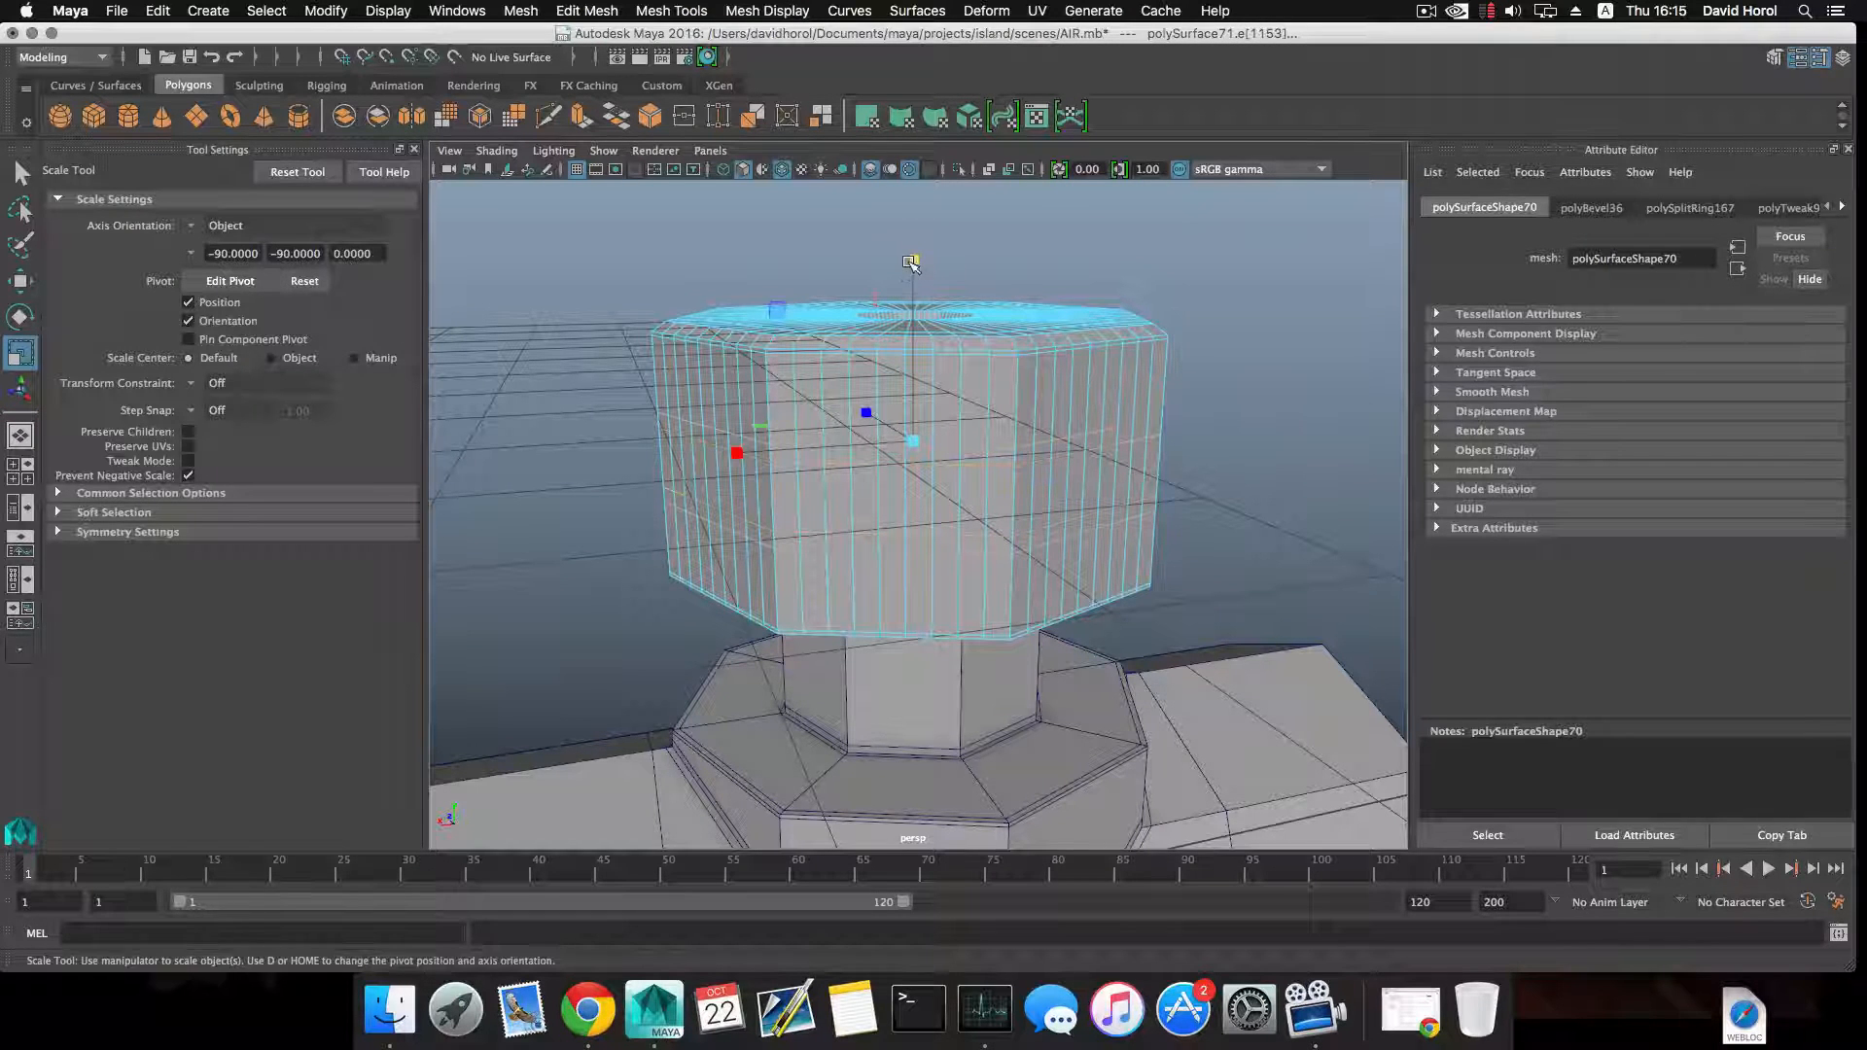
{"action": "left_click_drag", "start_coordinate": [912, 262], "coordinate": [916, 263]}
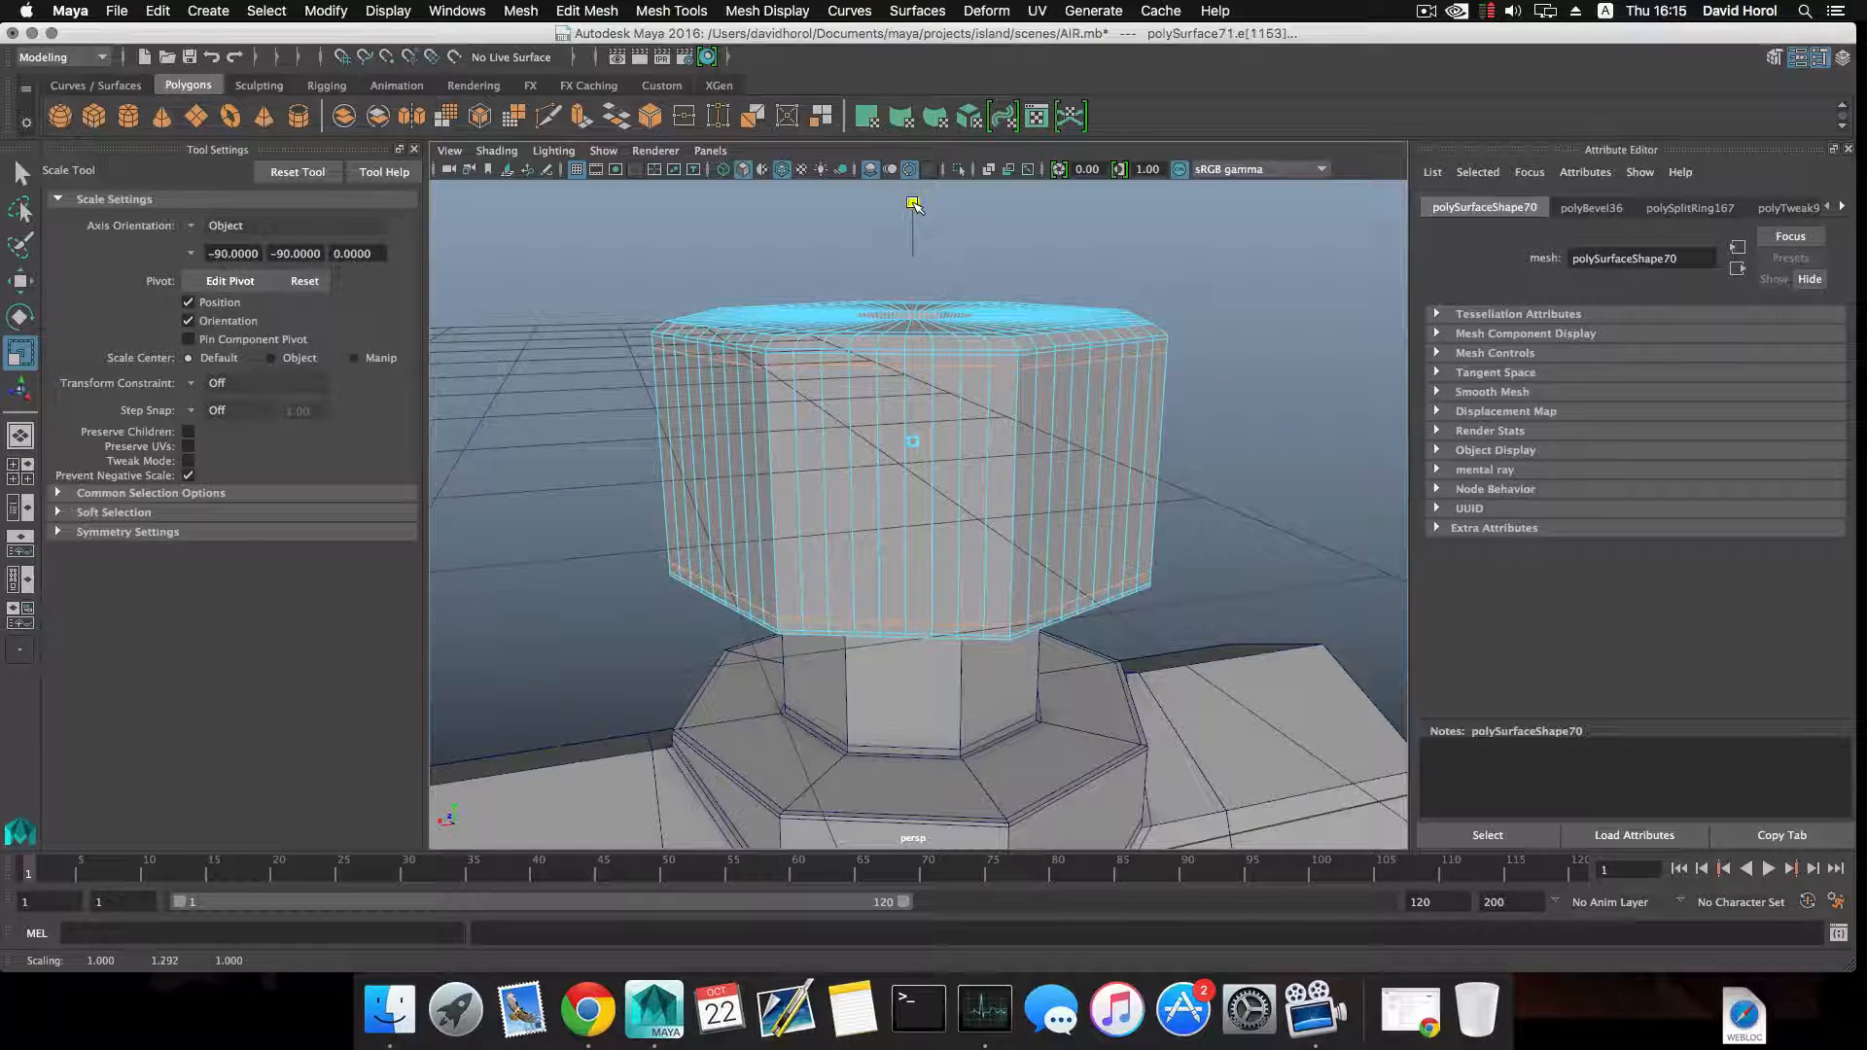
Select every second tall strip face between the horizontal loops, all the way around the cap's side walls.
{"action": "left_click_drag", "start_coordinate": [870, 393], "coordinate": [909, 414], "text": "alt"}
{"action": "right_click_drag", "start_coordinate": [909, 414], "coordinate": [923, 447]}
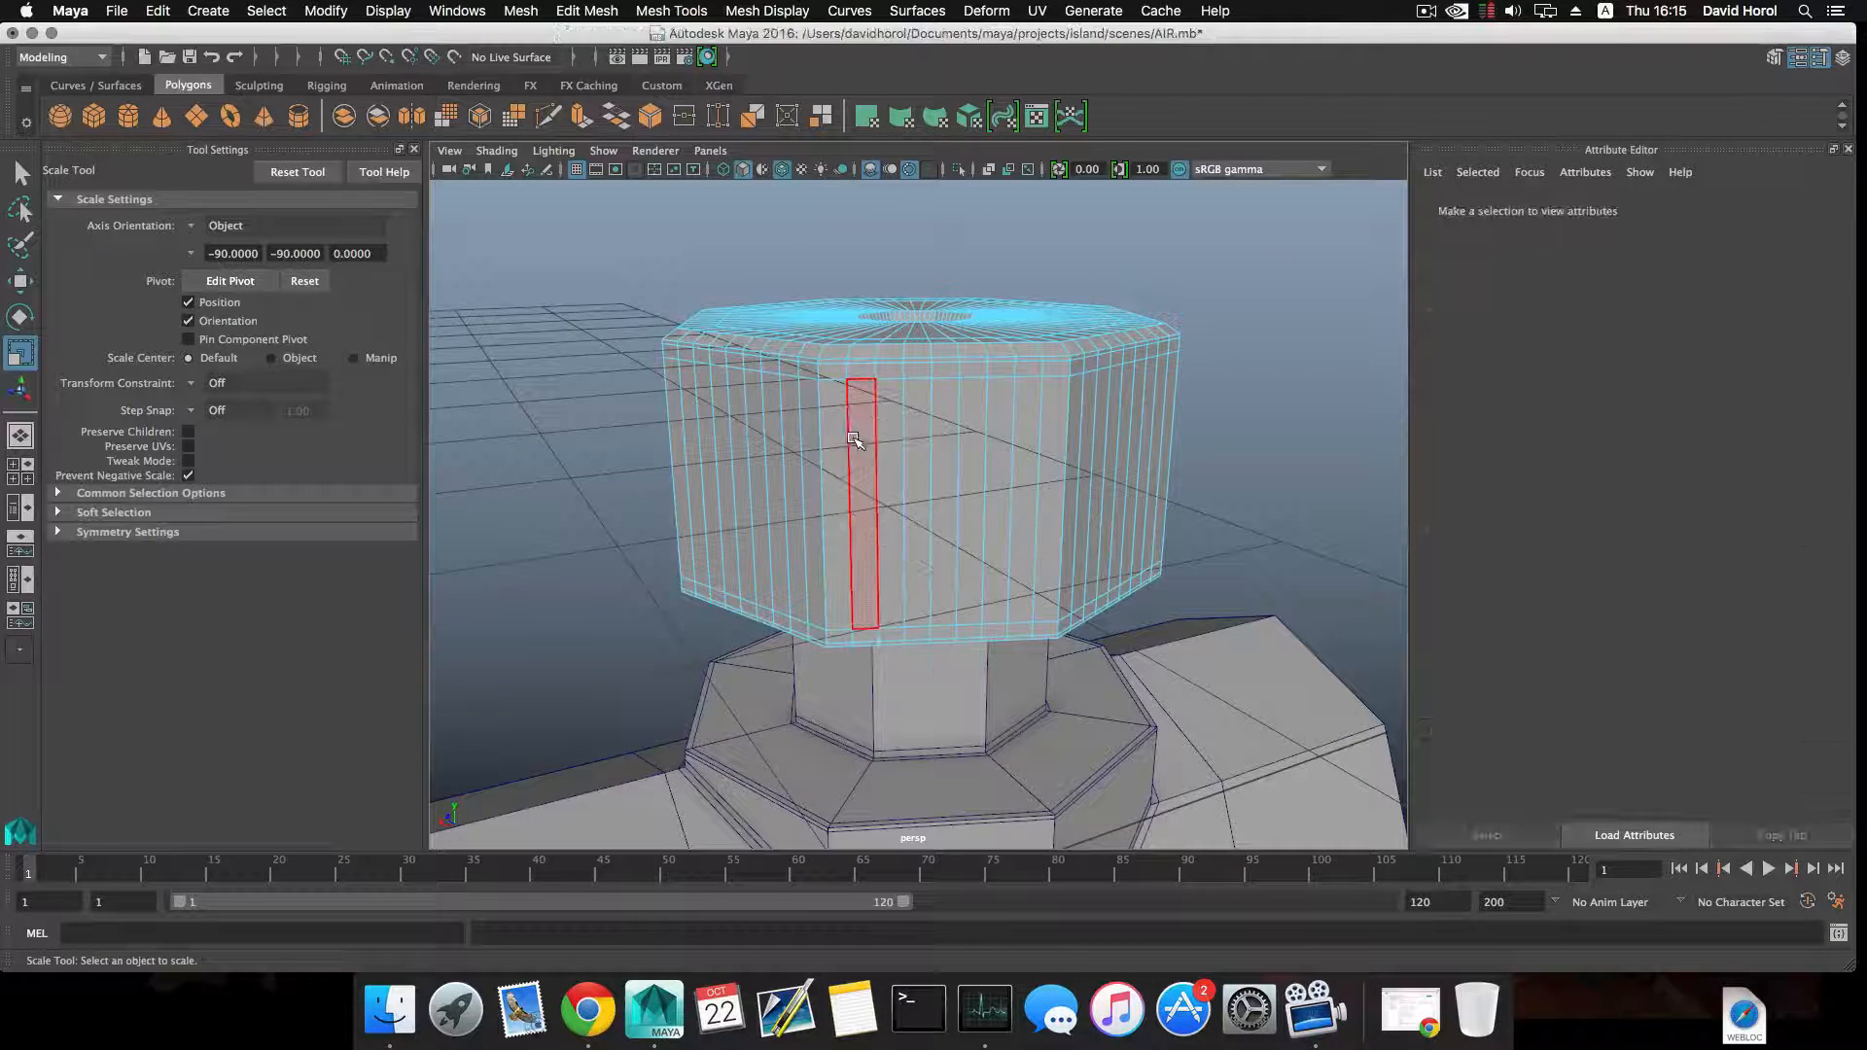
{"action": "left_click", "coordinate": [860, 444]}
{"action": "left_click", "coordinate": [921, 441], "text": "shift"}
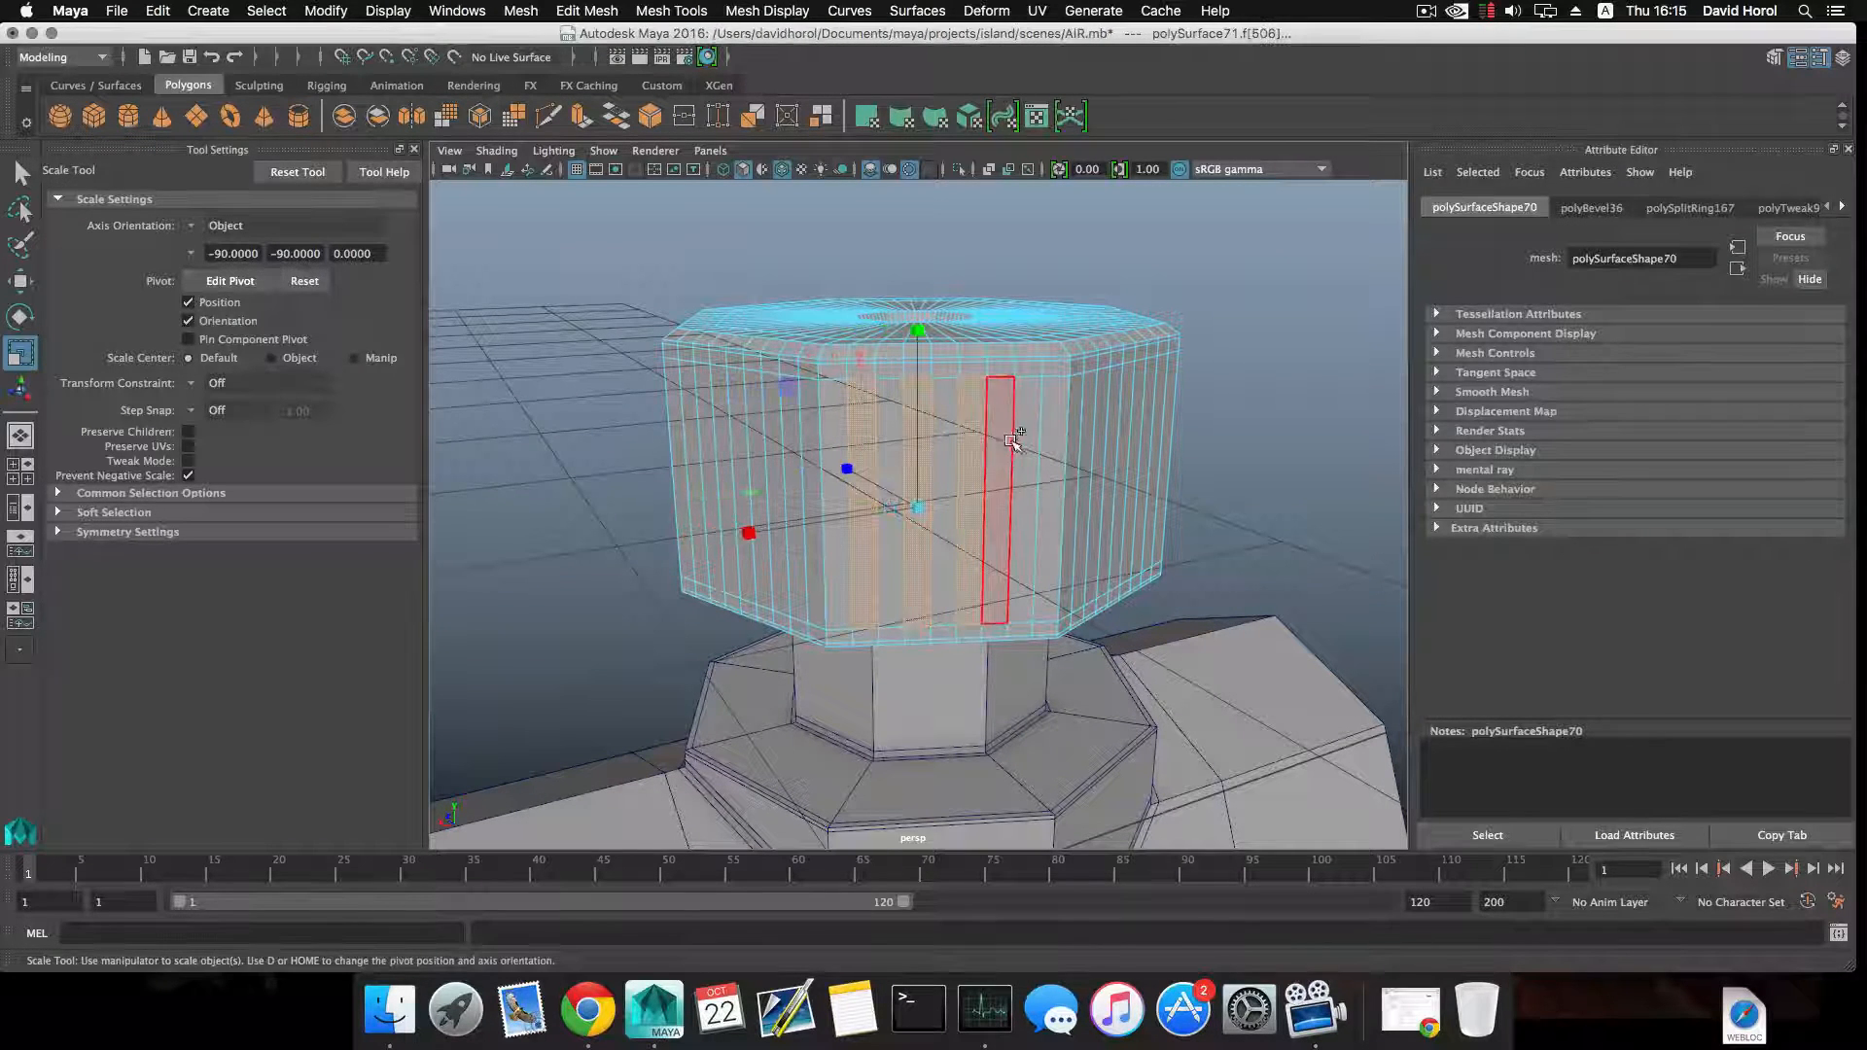
{"action": "left_click", "coordinate": [1012, 441], "text": "shift"}
{"action": "left_click_drag", "start_coordinate": [1013, 440], "coordinate": [957, 518], "text": "alt"}
{"action": "left_click", "coordinate": [999, 457], "text": "shift"}
{"action": "left_click", "coordinate": [890, 464], "text": "shift"}
{"action": "left_click", "coordinate": [958, 493], "text": "shift"}
{"action": "left_click", "coordinate": [934, 511], "text": "shift"}
{"action": "left_click", "coordinate": [926, 511], "text": "shift"}
{"action": "left_click", "coordinate": [922, 486], "text": "shift"}
{"action": "left_click", "coordinate": [949, 493], "text": "shift"}
{"action": "left_click", "coordinate": [999, 498], "text": "shift"}
{"action": "left_click", "coordinate": [1006, 501], "text": "shift"}
{"action": "left_click", "coordinate": [1031, 508], "text": "shift"}
{"action": "left_click", "coordinate": [948, 509], "text": "shift"}
{"action": "left_click", "coordinate": [998, 507], "text": "shift"}
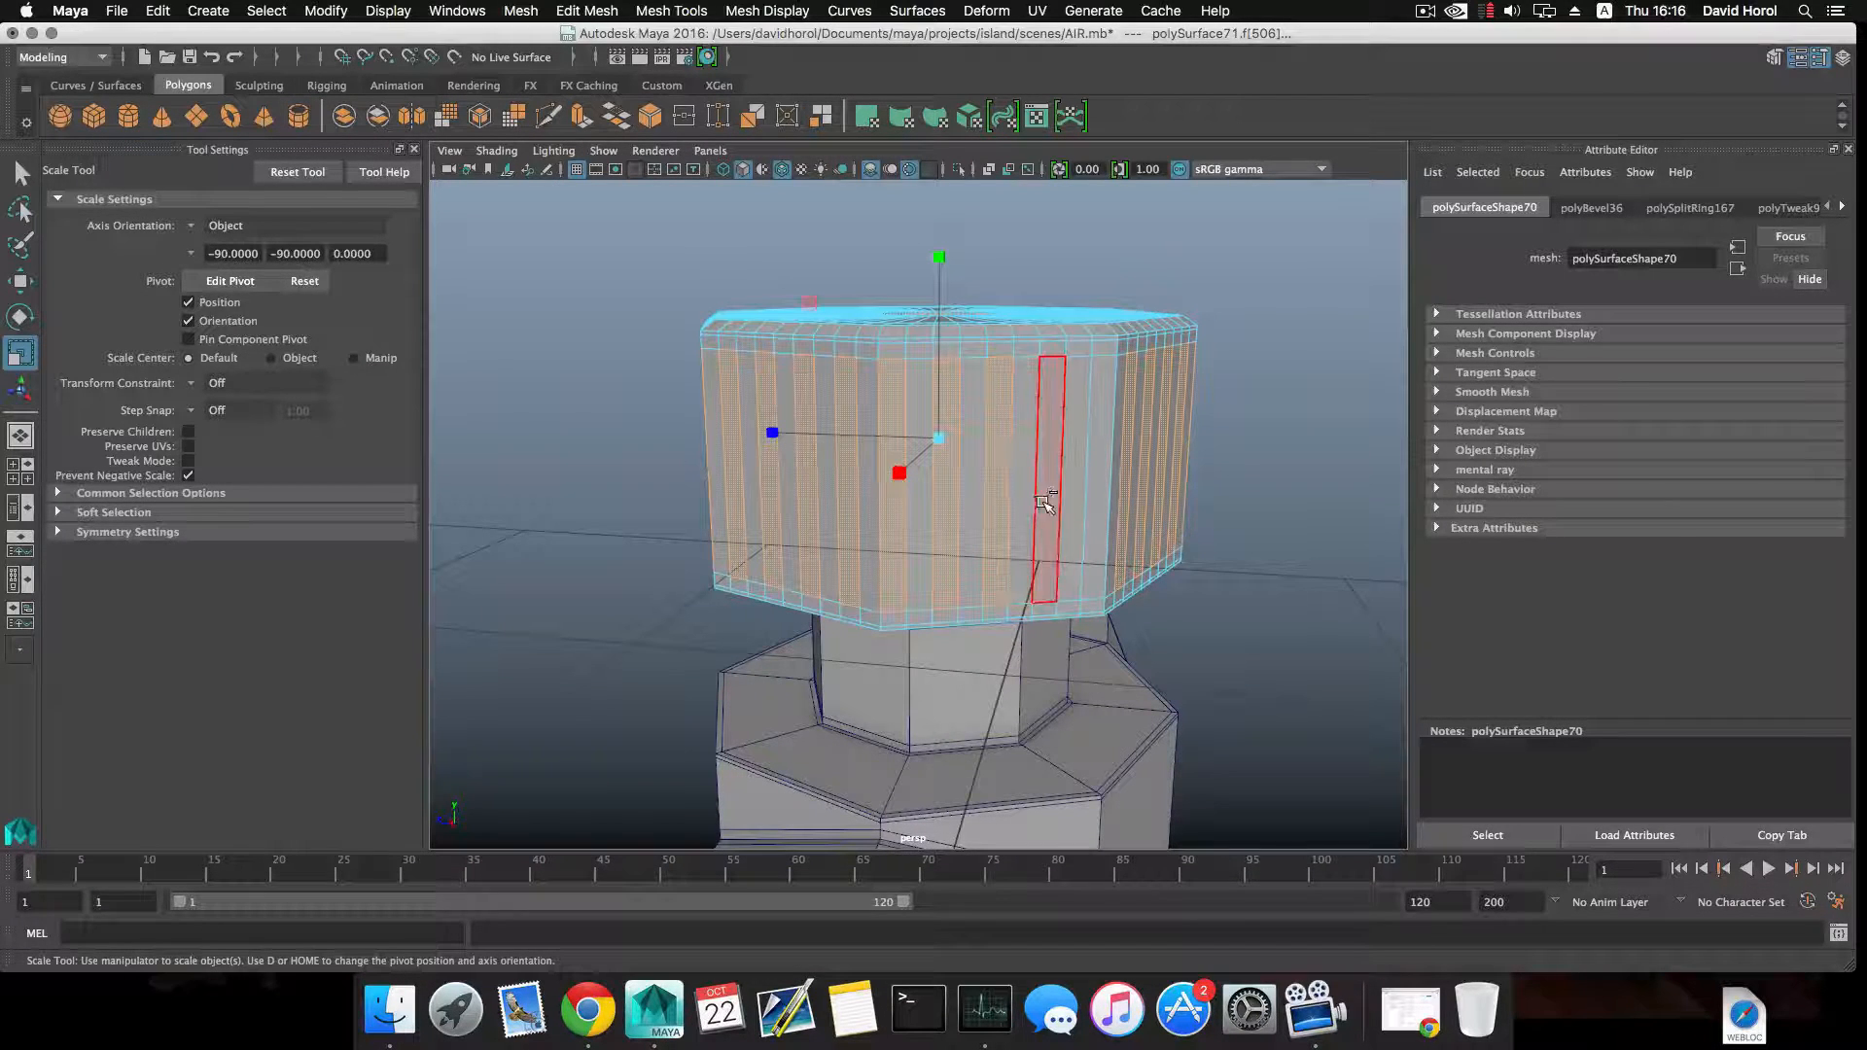
{"action": "left_click", "coordinate": [1096, 500], "text": "shift"}
{"action": "right_click_drag", "start_coordinate": [1004, 517], "coordinate": [842, 512], "text": "alt"}
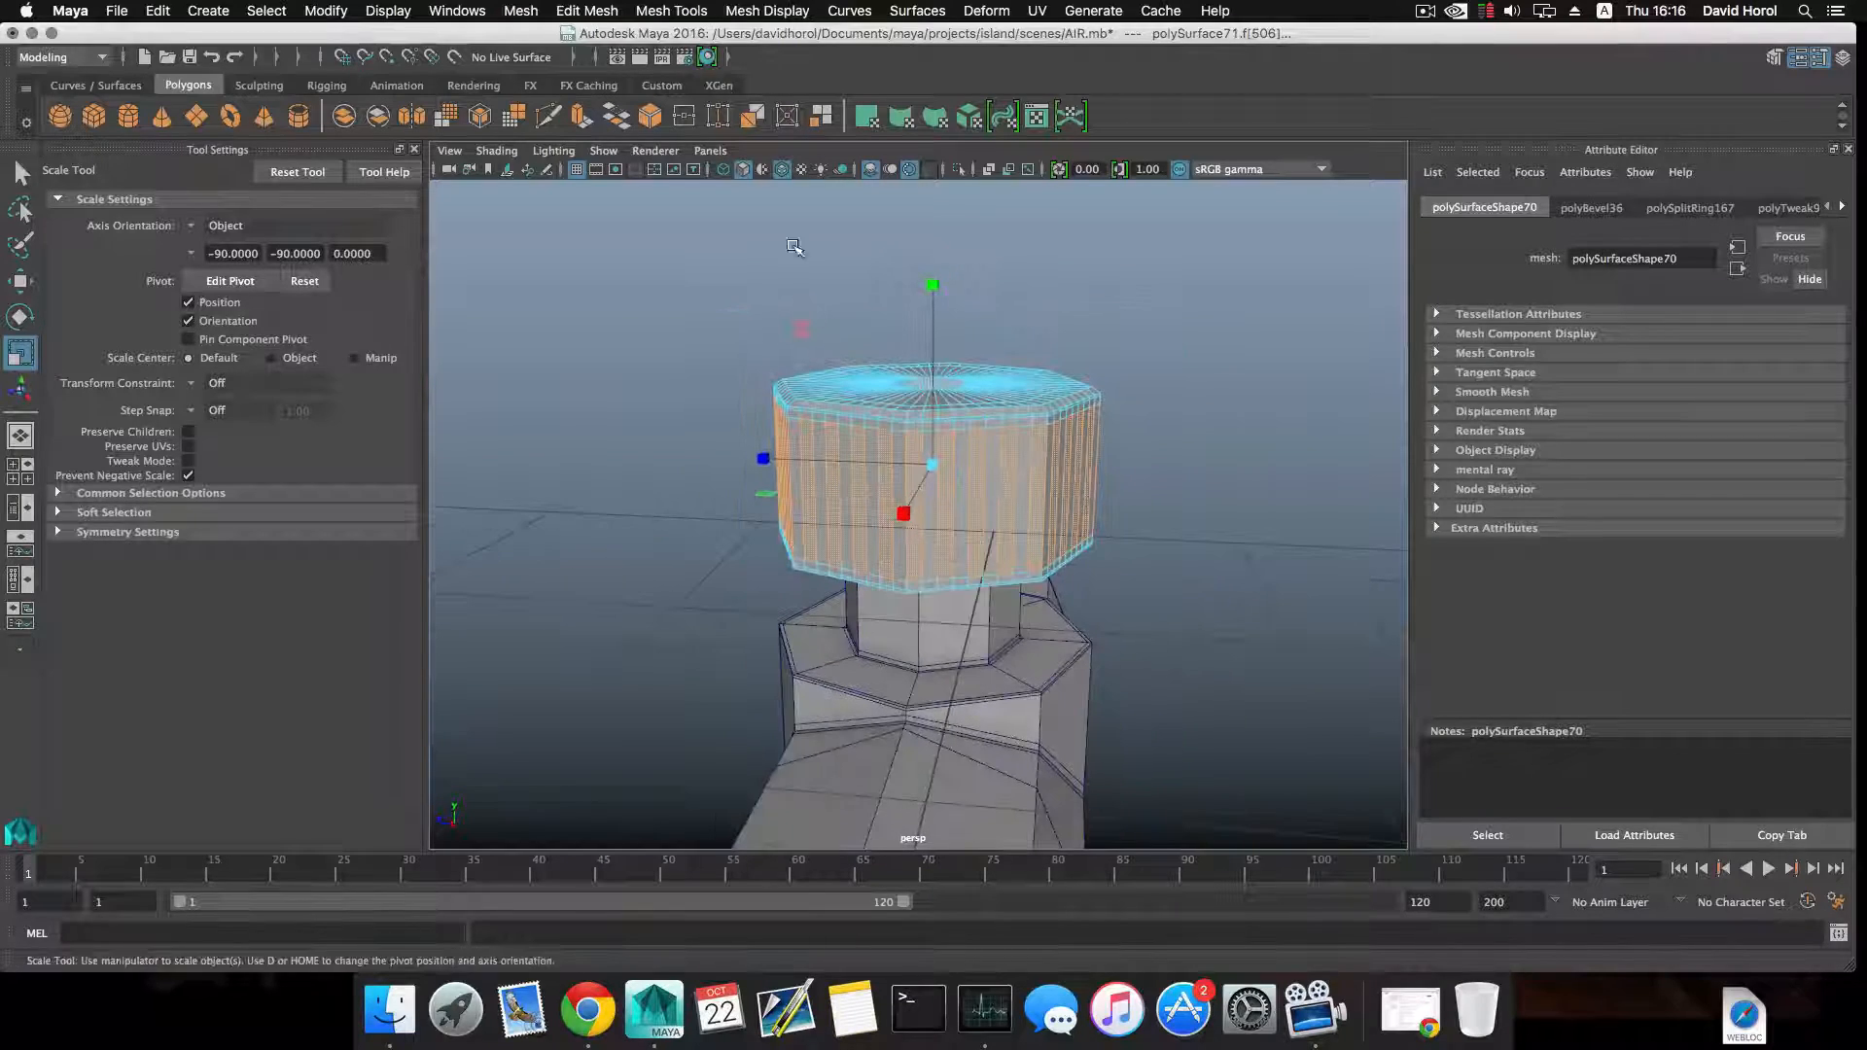
Extrude the selected strip faces inward with Local Translate Z about -0.007 to form vertical grip grooves around the cap.
{"action": "left_click", "coordinate": [584, 120]}
{"action": "left_click_drag", "start_coordinate": [842, 467], "coordinate": [891, 508], "text": "alt"}
{"action": "middle_click_drag", "start_coordinate": [875, 500], "coordinate": [704, 488], "text": "alt"}
{"action": "right_click_drag", "start_coordinate": [704, 488], "coordinate": [953, 560], "text": "alt"}
{"action": "left_click_drag", "start_coordinate": [1149, 509], "coordinate": [1033, 539]}
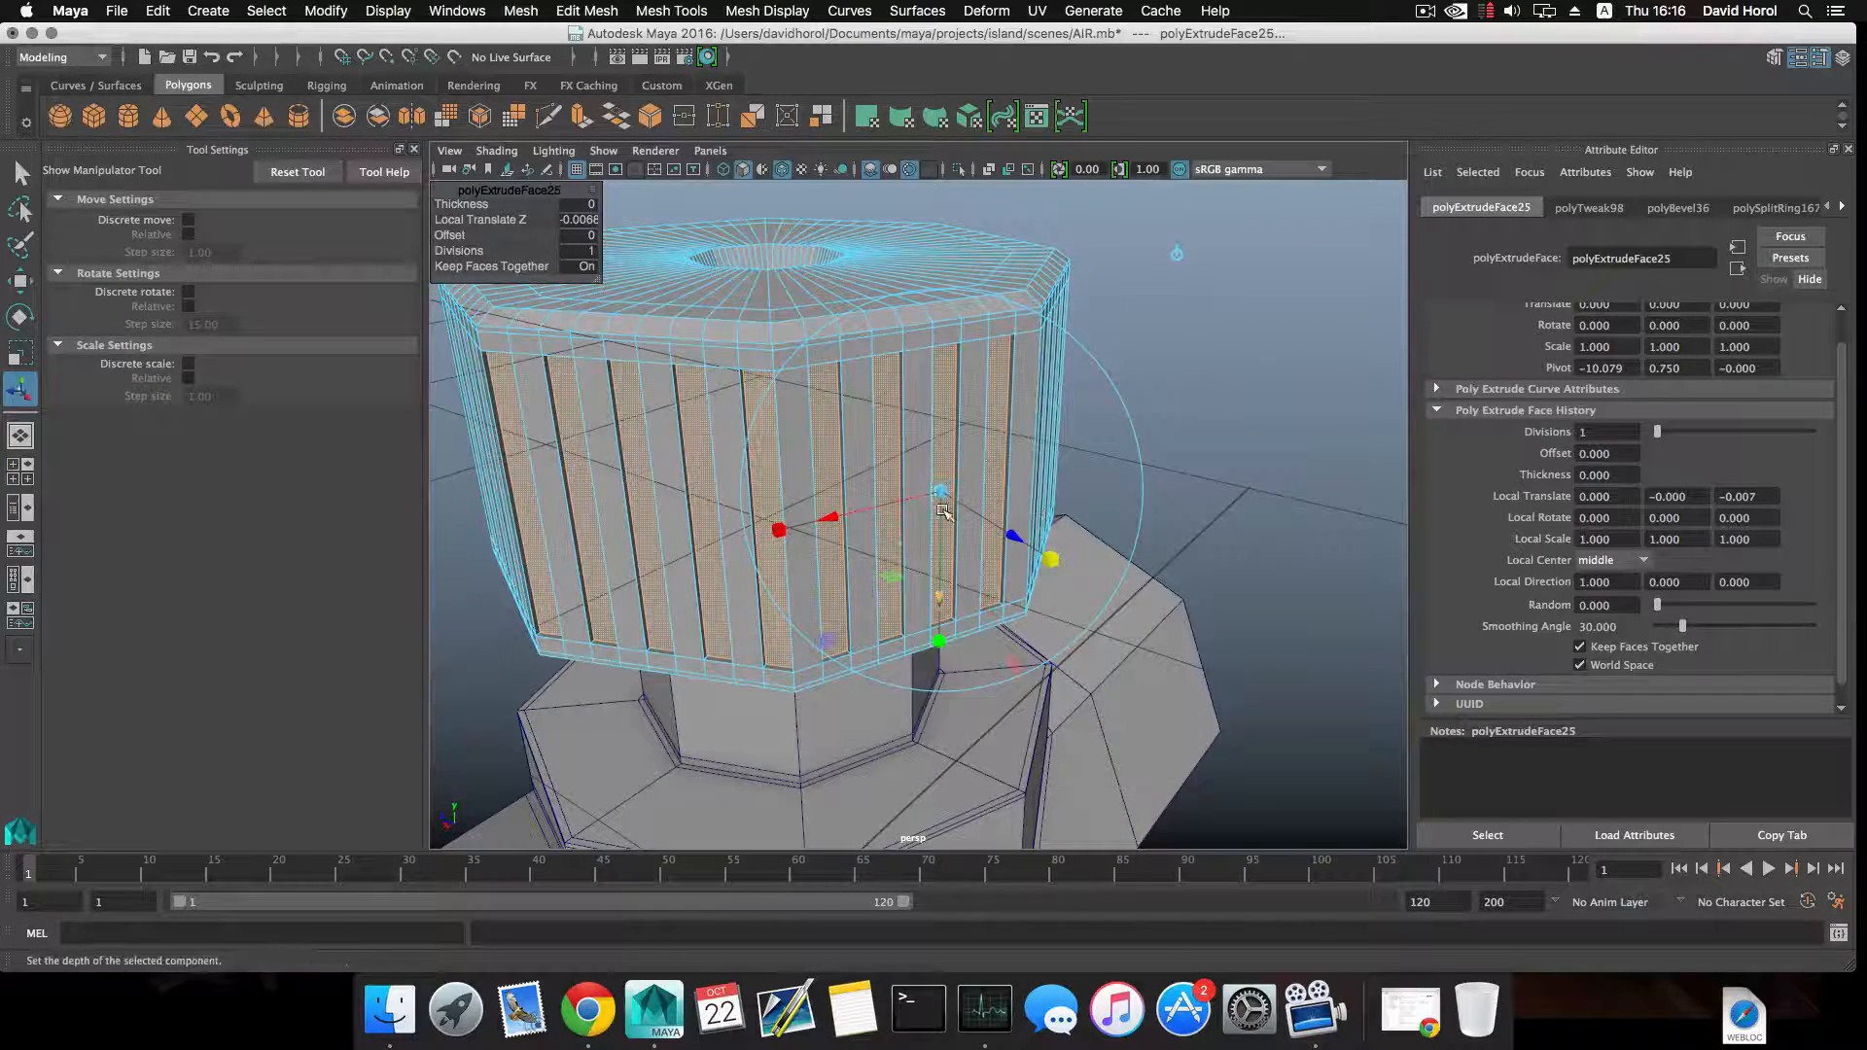
{"action": "left_click_drag", "start_coordinate": [937, 489], "coordinate": [937, 491]}
{"action": "left_click_drag", "start_coordinate": [1099, 544], "coordinate": [788, 508], "text": "alt"}
{"action": "key", "text": "1"}
{"action": "scroll", "coordinate": [816, 477], "scroll_direction": "up", "scroll_amount": 2}
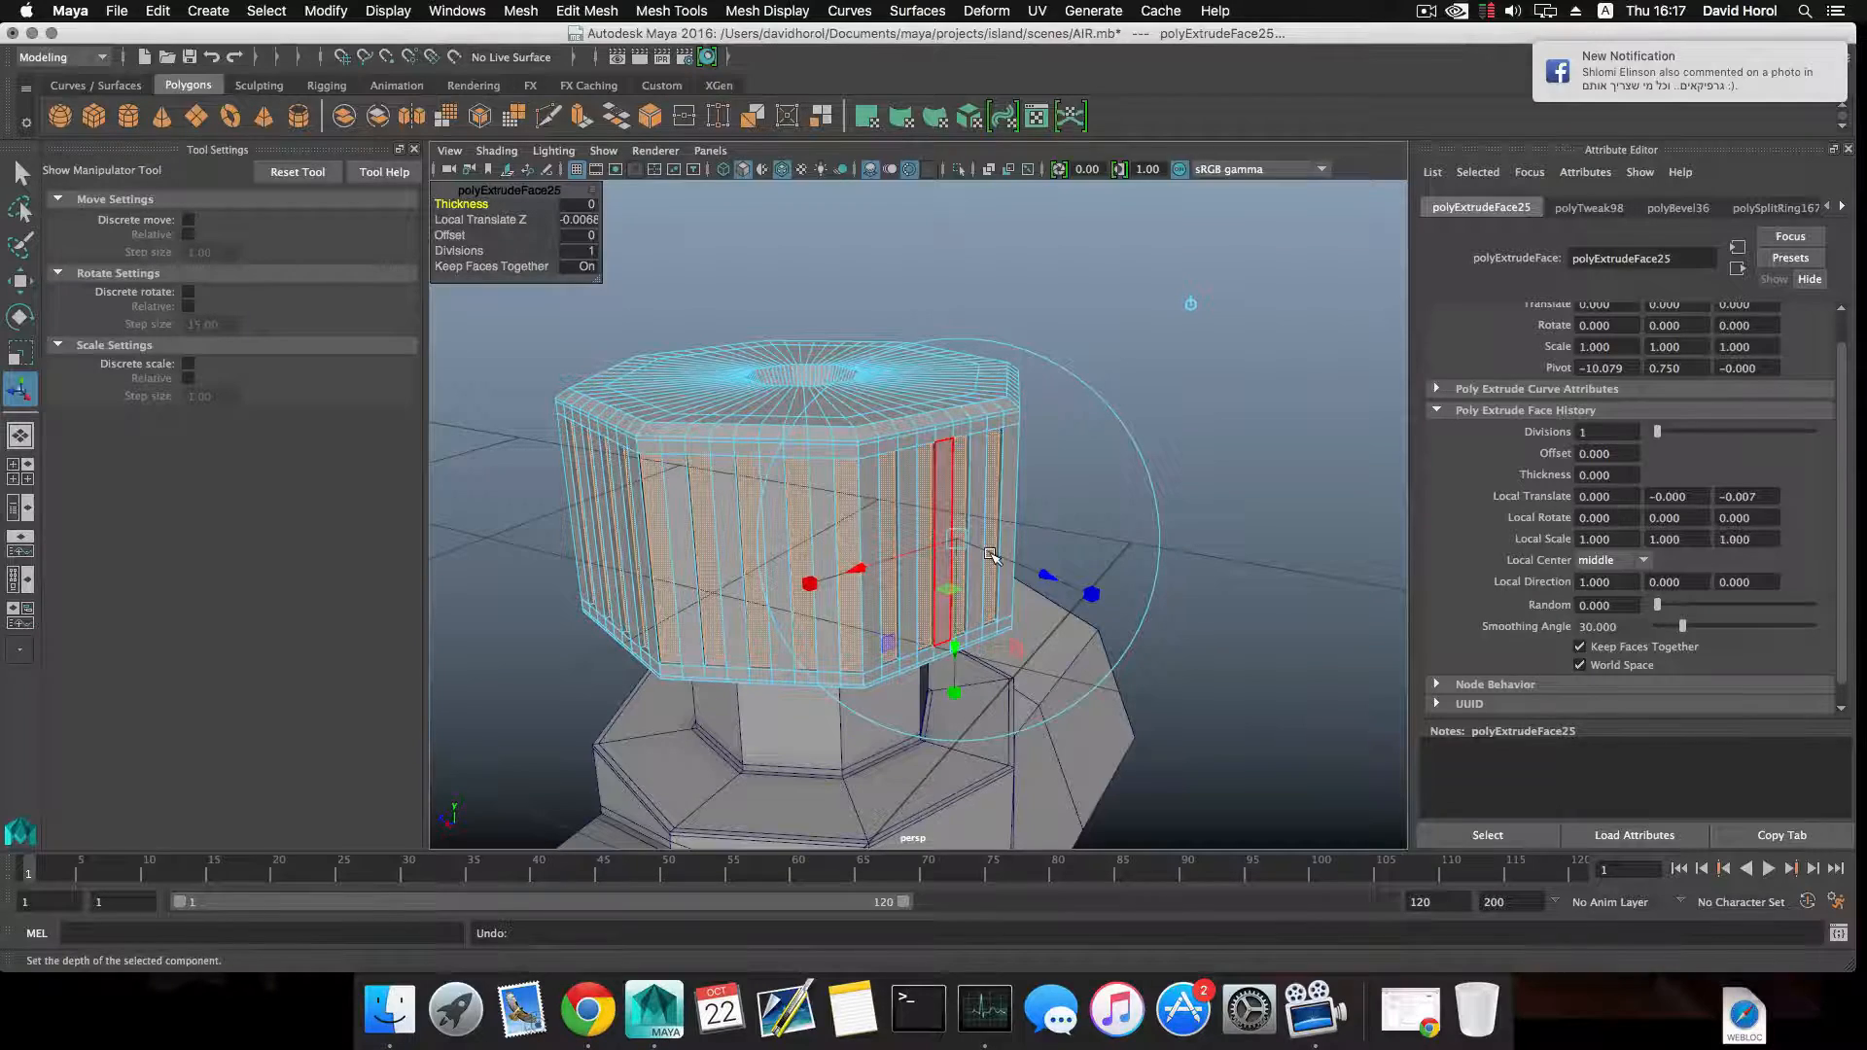
{"action": "scroll", "coordinate": [1021, 574], "scroll_direction": "up", "scroll_amount": 4}
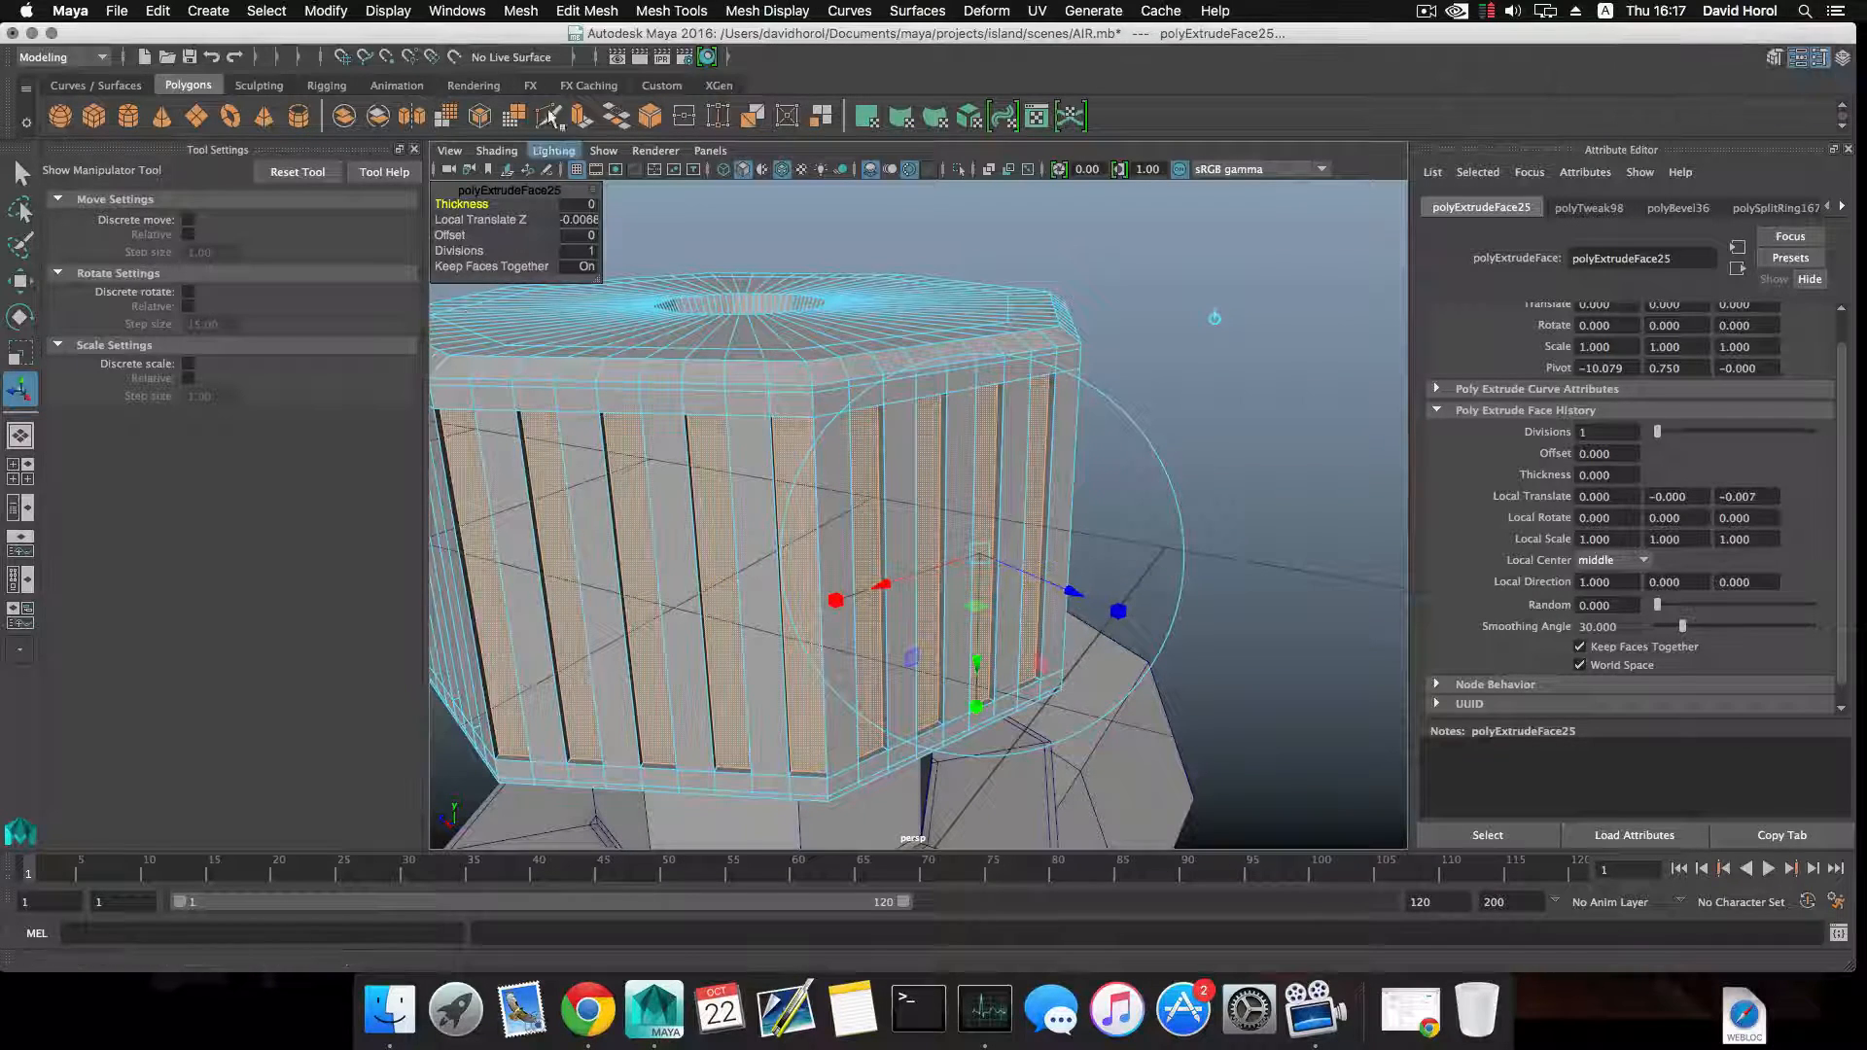
{"action": "key", "text": "ctrl+e"}
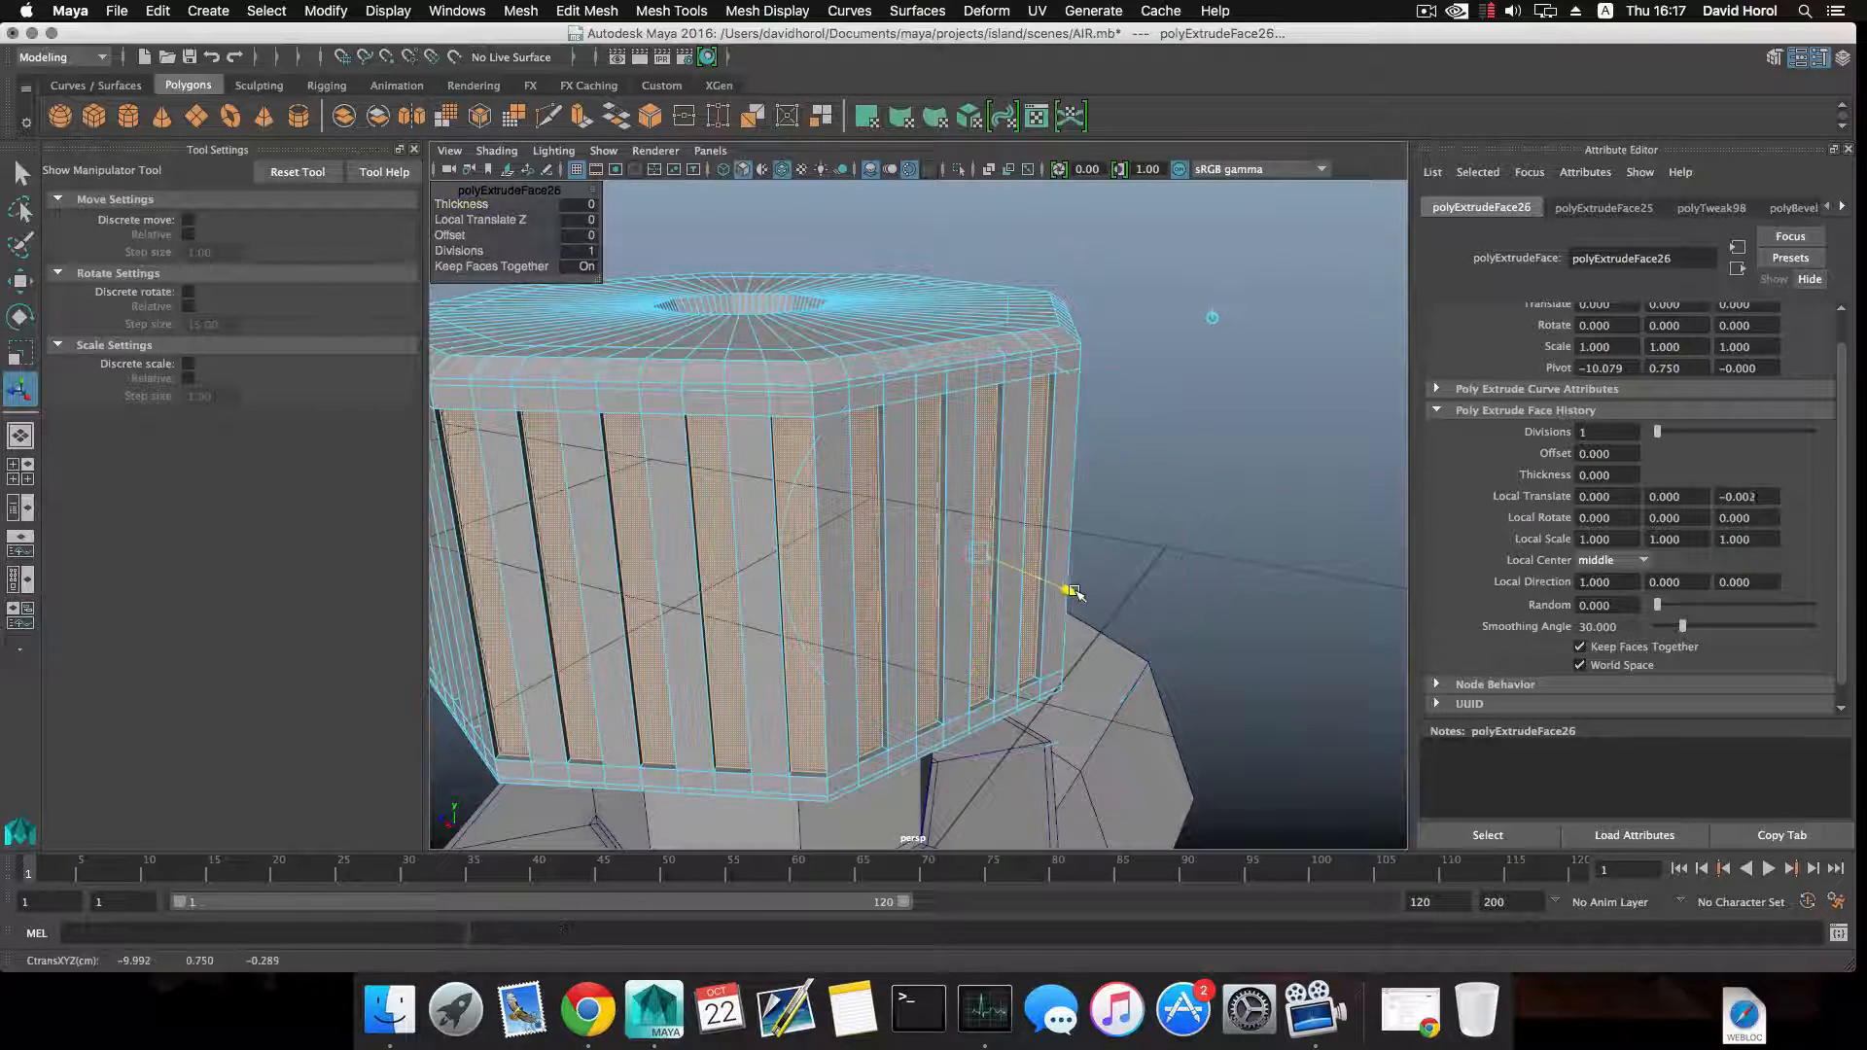
{"action": "key", "text": "r"}
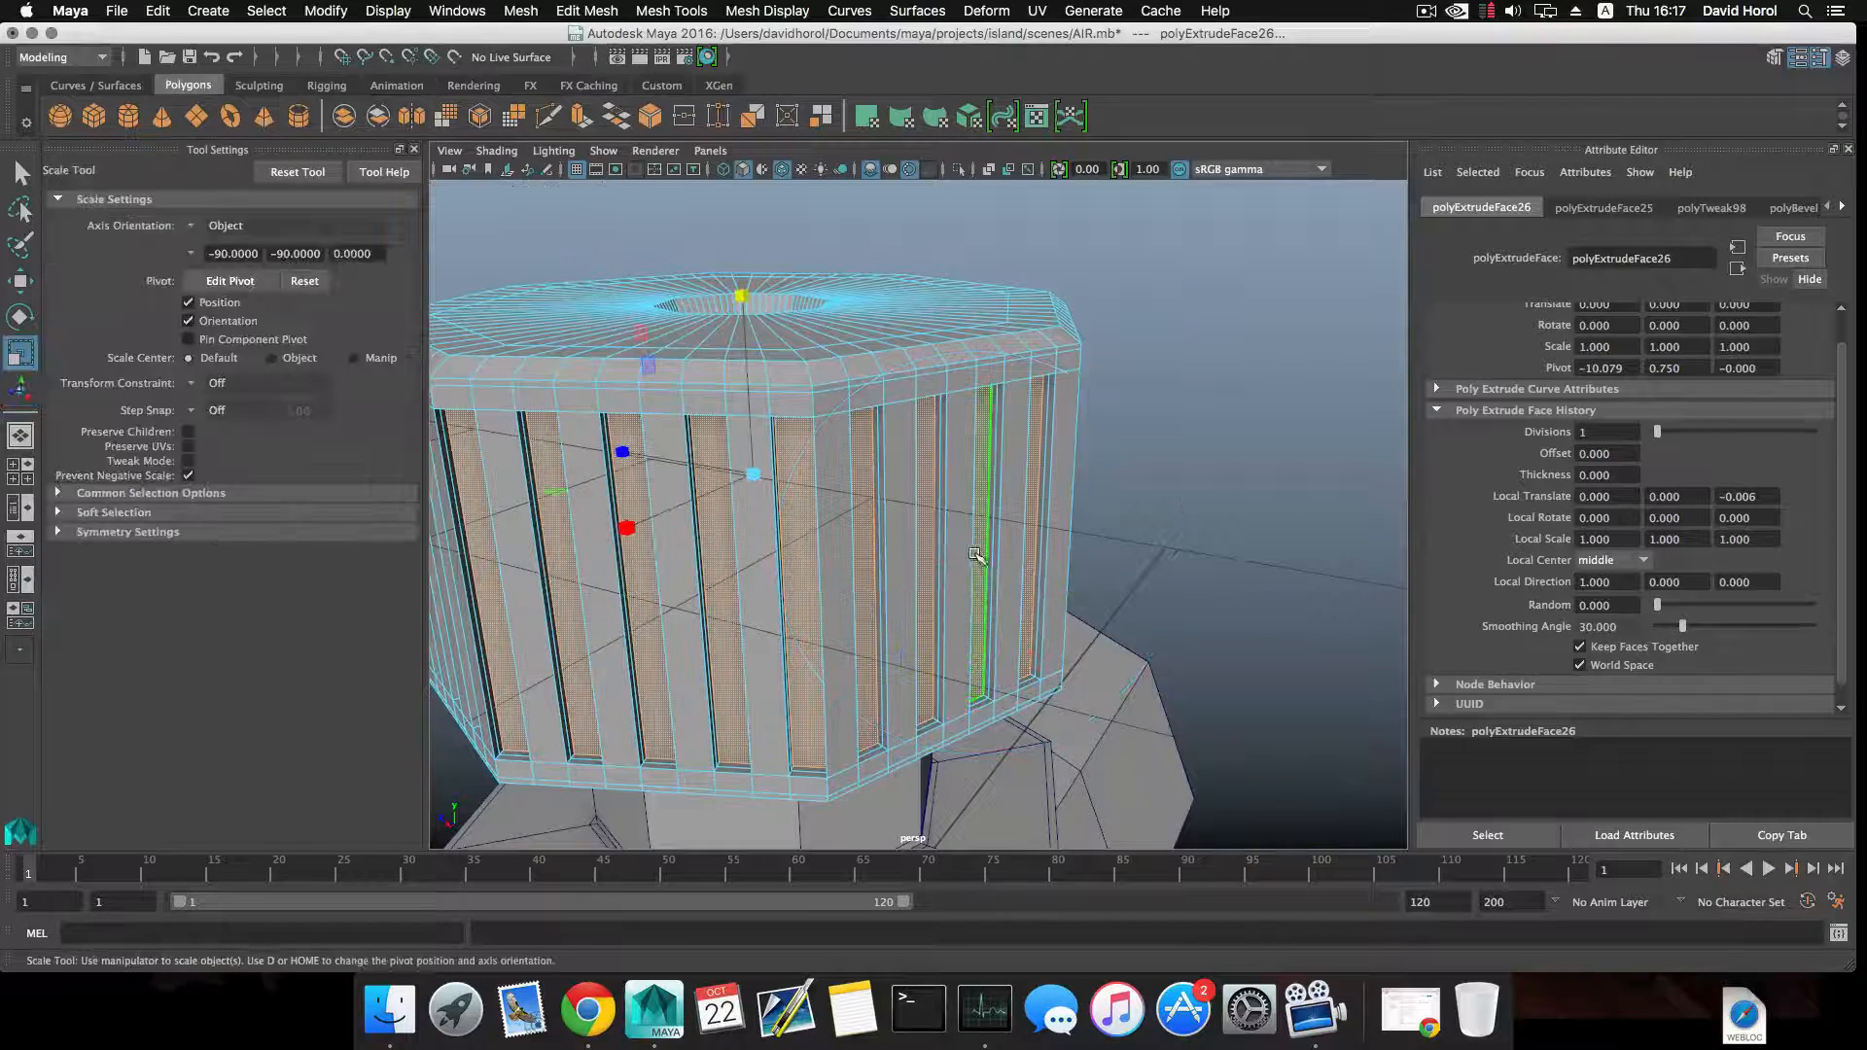
{"action": "left_click", "coordinate": [826, 498]}
{"action": "key", "text": "super+z"}
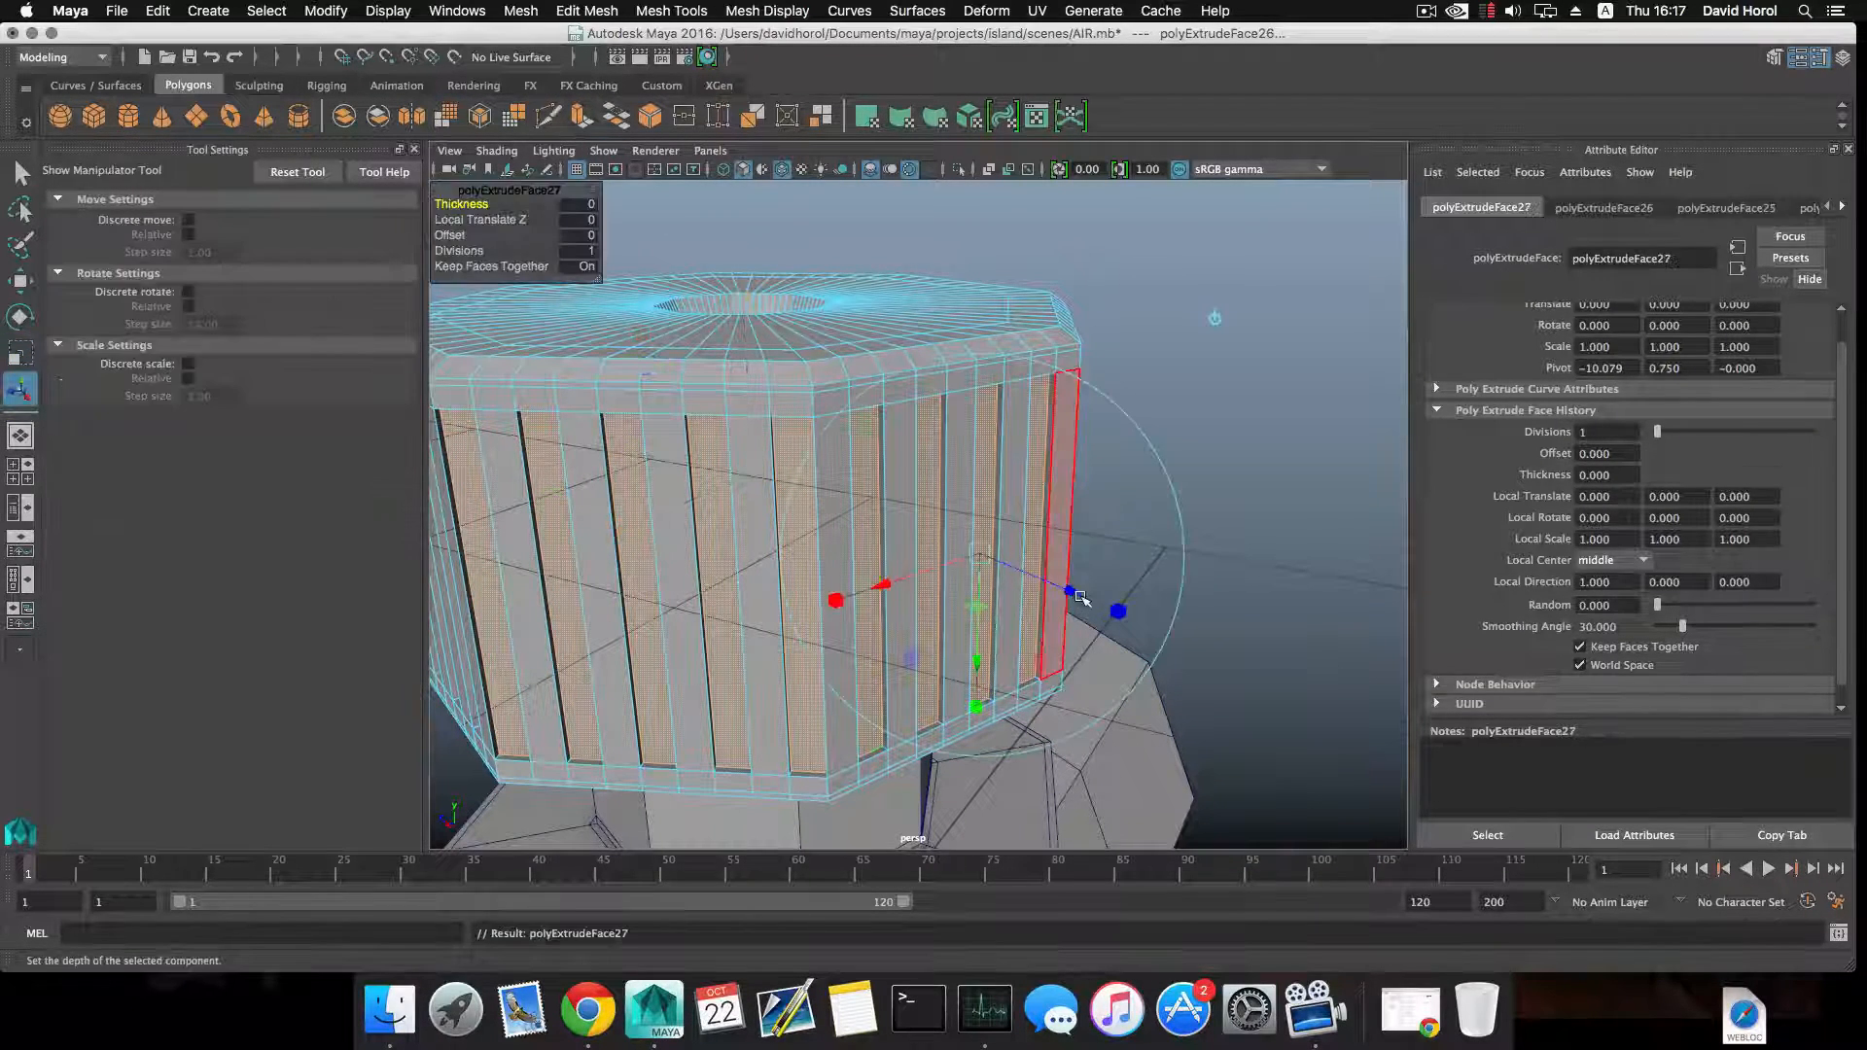
Extrude the selected groove faces further inward, scale them down to taper the groove walls, and return to object selection.
{"action": "left_click_drag", "start_coordinate": [1080, 597], "coordinate": [926, 534]}
{"action": "left_click", "coordinate": [1109, 610]}
{"action": "key", "text": "F8"}
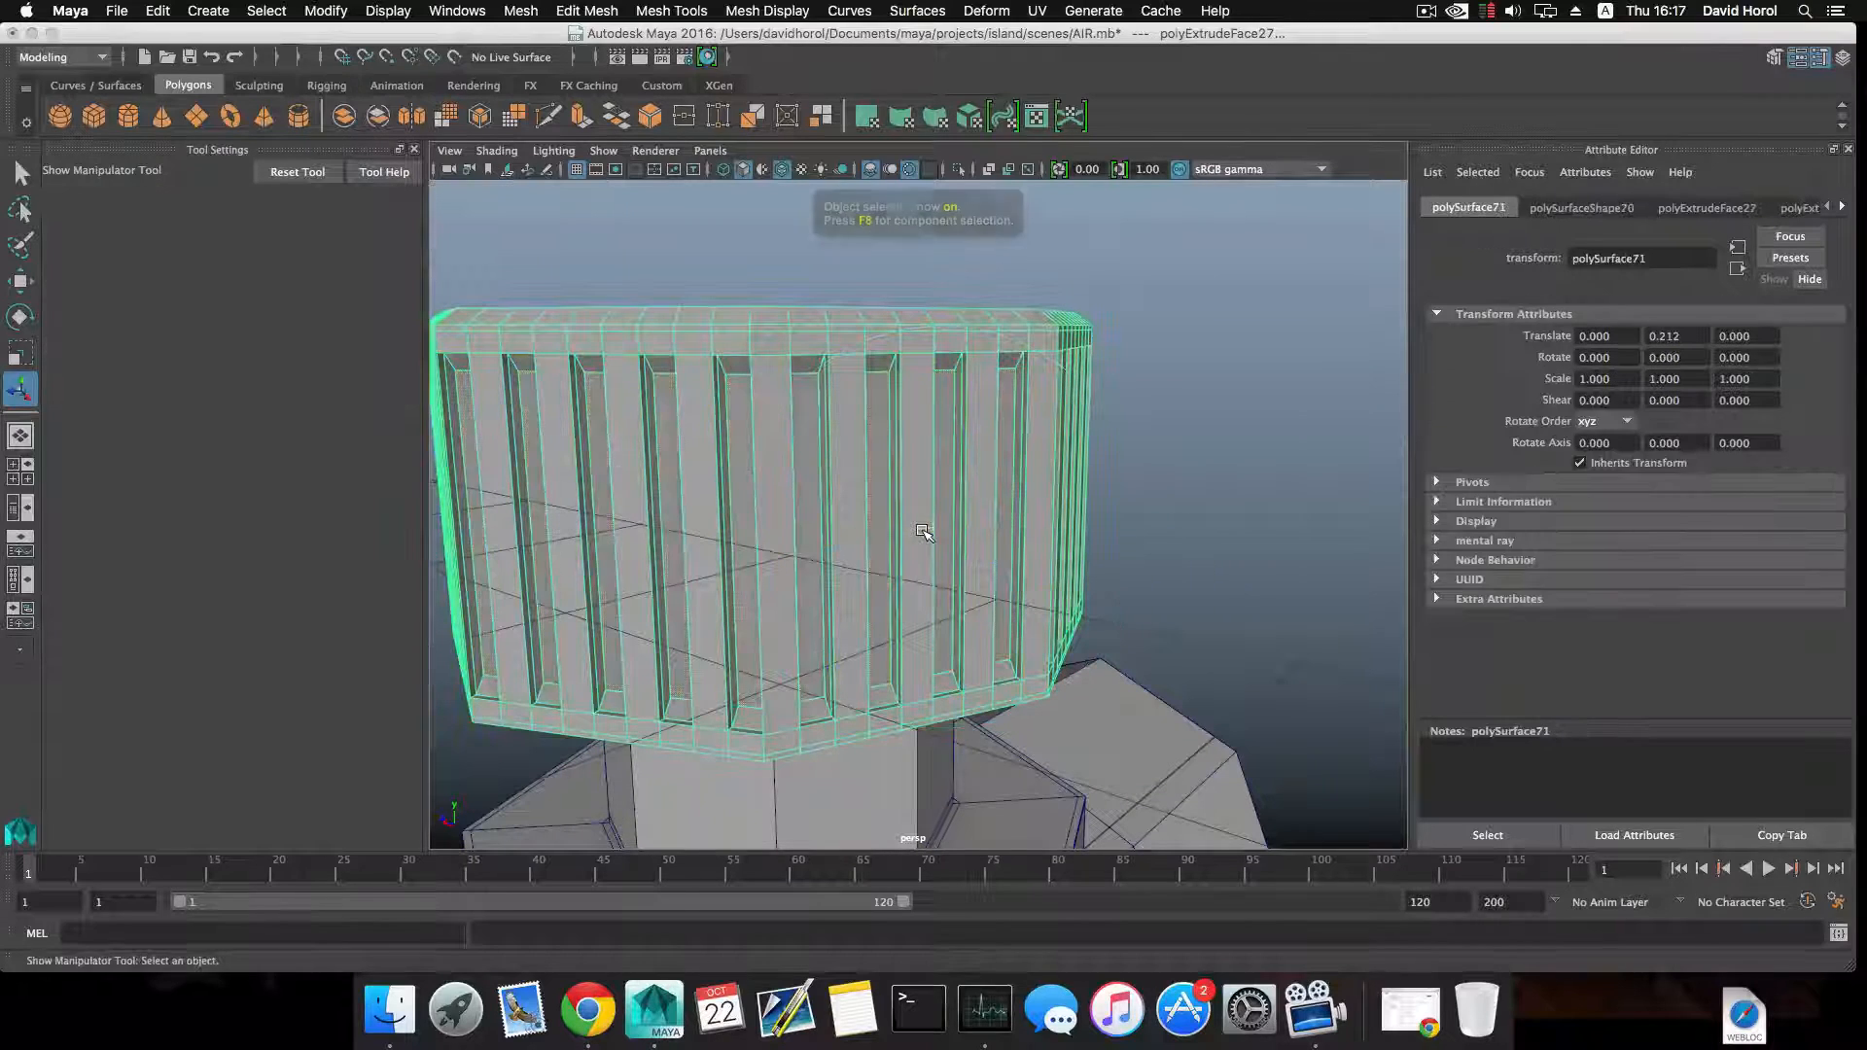
Insert a horizontal edge loop around the grooved side walls and move it up to just below the grooves' upper ends.
{"action": "right_click_drag", "start_coordinate": [917, 476], "coordinate": [1007, 534], "text": "shift"}
{"action": "left_click", "coordinate": [906, 504]}
{"action": "key", "text": "ctrl+z"}
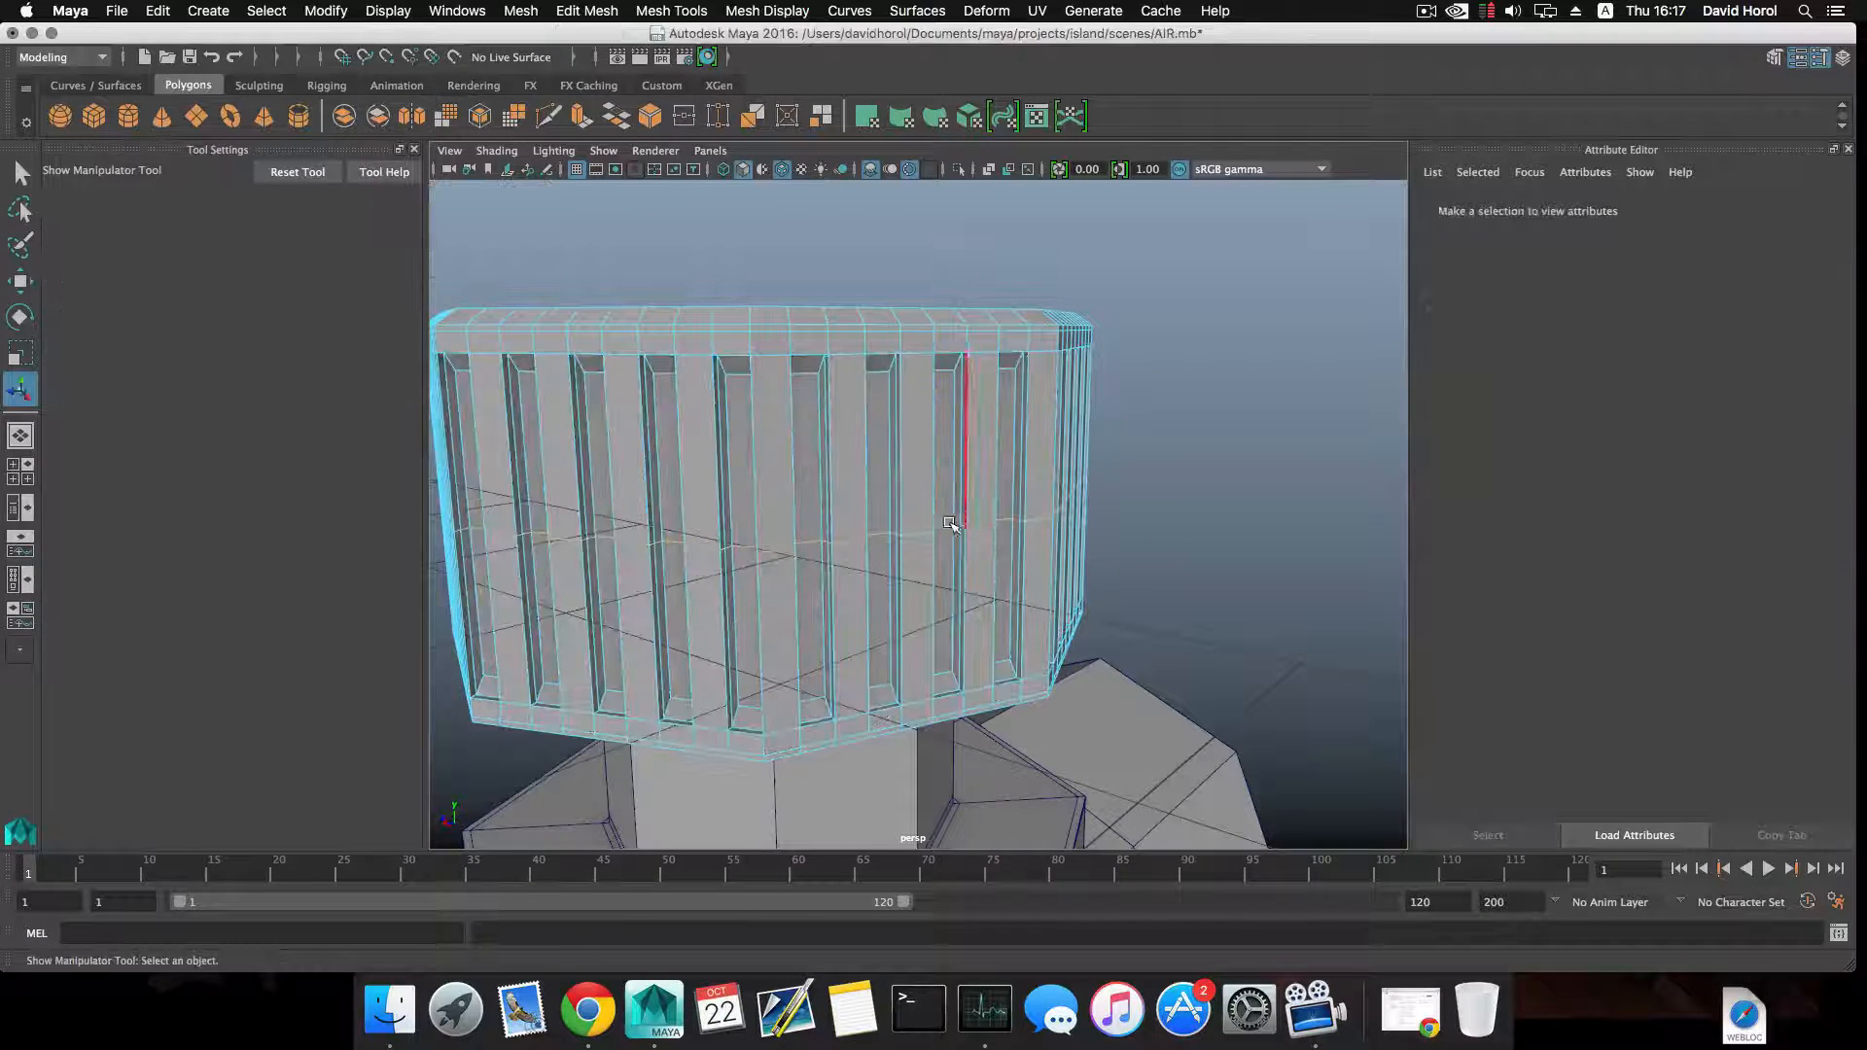
{"action": "right_click_drag", "start_coordinate": [945, 526], "coordinate": [1017, 533], "text": "shift"}
{"action": "scroll", "coordinate": [1006, 556], "scroll_direction": "down", "scroll_amount": 5}
{"action": "mouse_move", "coordinate": [923, 567]}
{"action": "left_mouse_down", "text": "alt"}
{"action": "mouse_move", "coordinate": [1050, 554]}
{"action": "mouse_move", "coordinate": [953, 662]}
{"action": "mouse_move", "coordinate": [881, 570]}
{"action": "mouse_move", "coordinate": [923, 579]}
{"action": "left_mouse_up", "text": "alt"}
{"action": "left_click", "coordinate": [877, 564]}
{"action": "scroll", "coordinate": [873, 561], "scroll_direction": "up", "scroll_amount": 4}
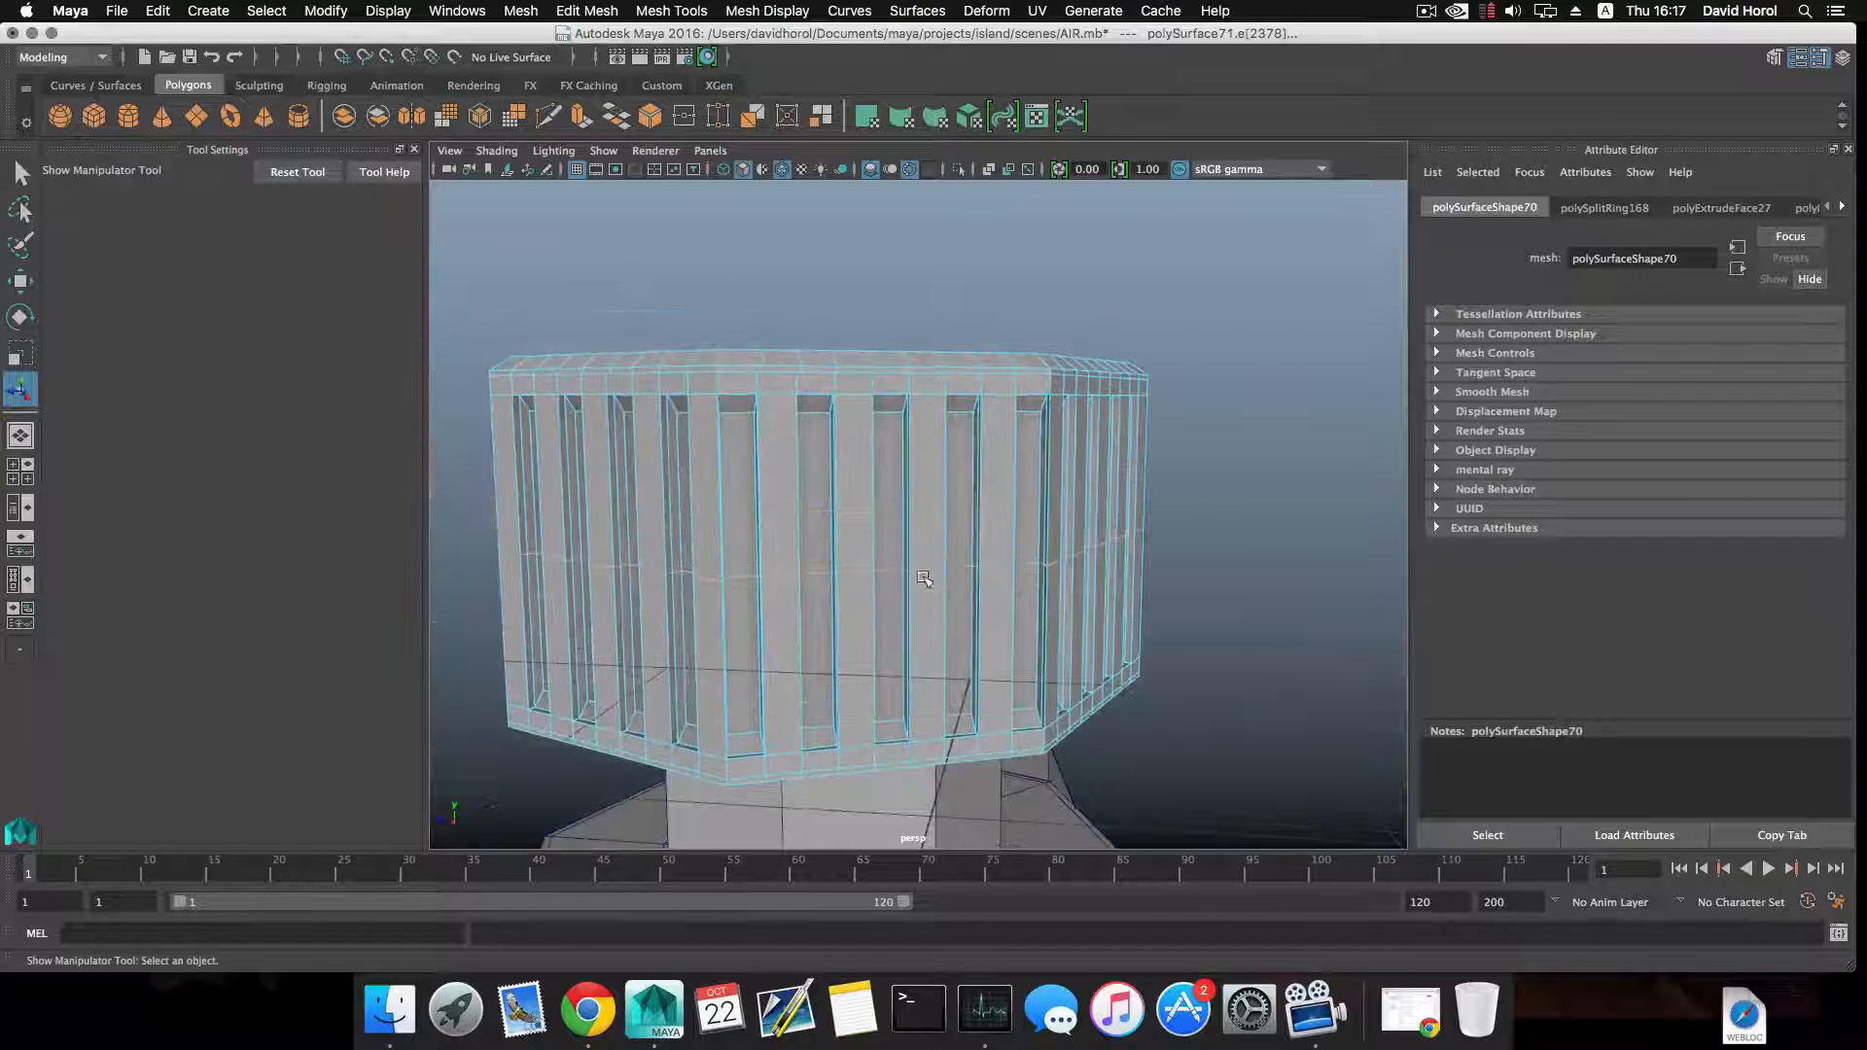
{"action": "key", "text": "w"}
{"action": "left_click", "coordinate": [826, 446]}
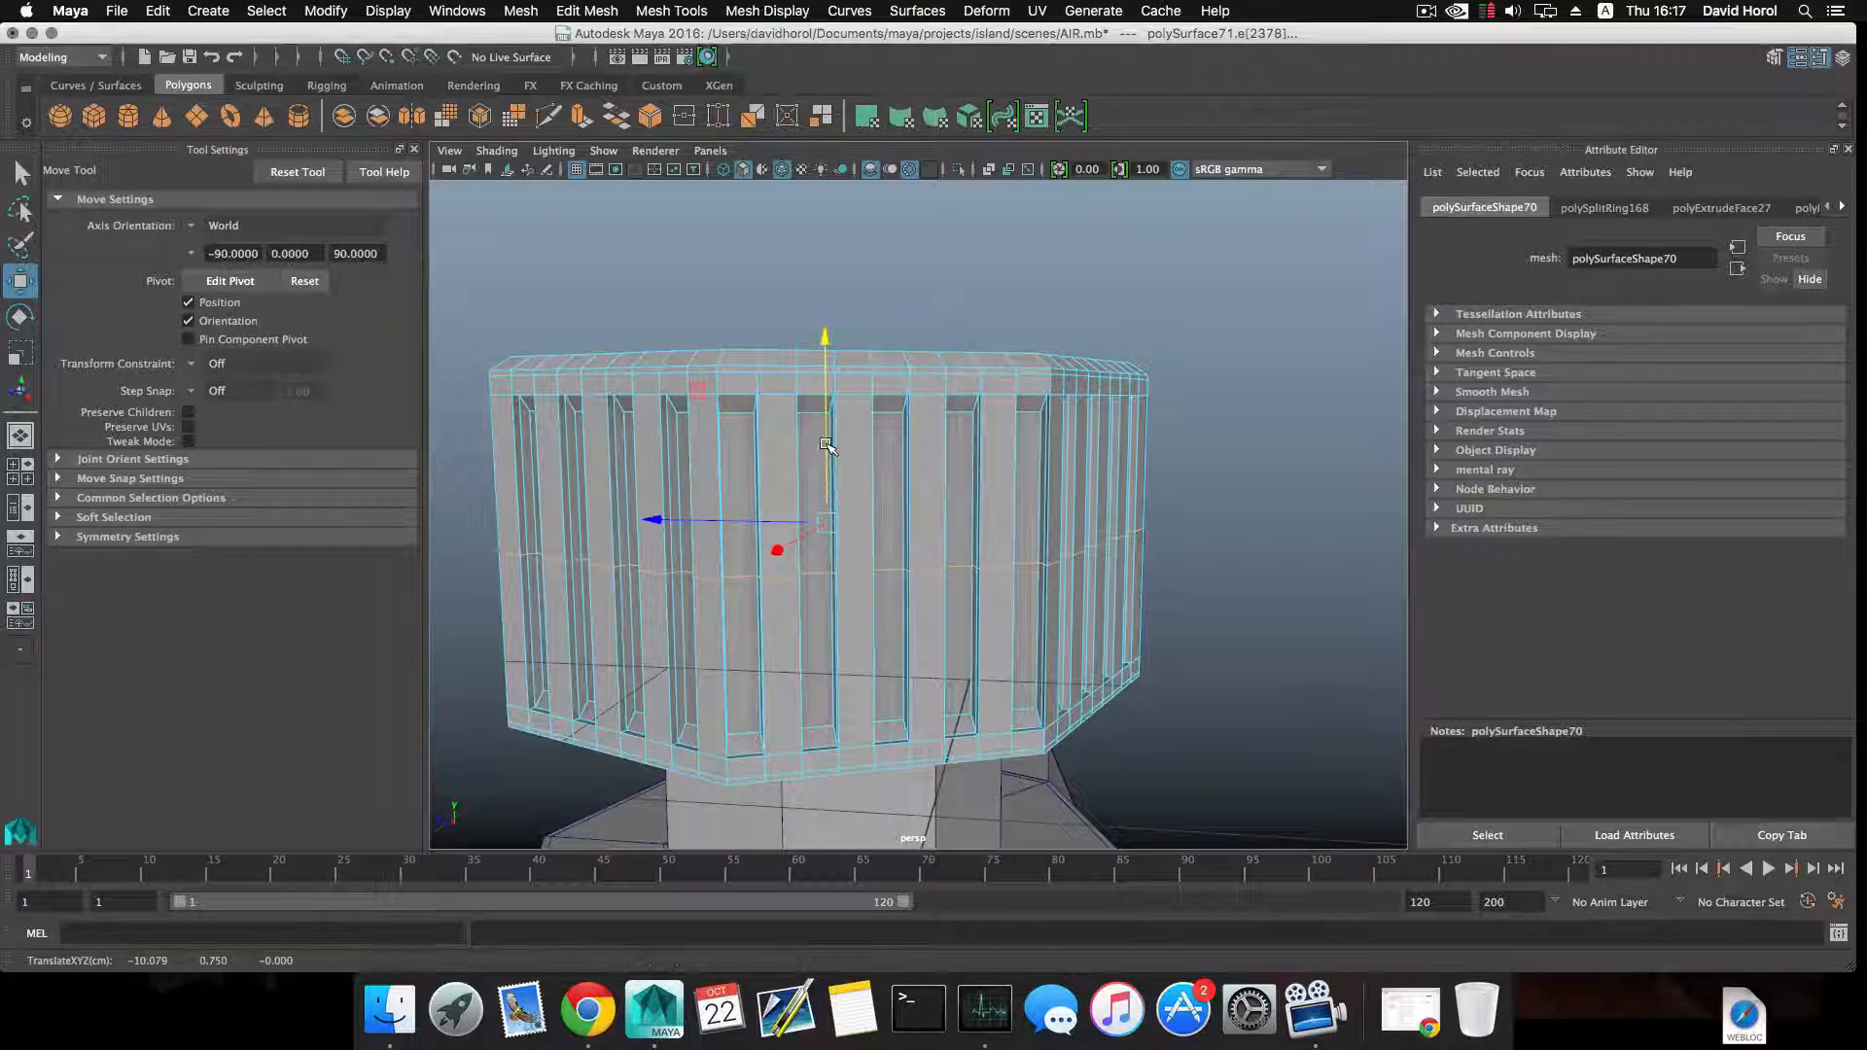
Insert a second horizontal edge loop around the side walls and move it down to just above the grooves' lower ends.
{"action": "left_click", "coordinate": [828, 532]}
{"action": "right_click_drag", "start_coordinate": [828, 533], "coordinate": [838, 588], "text": "ctrl"}
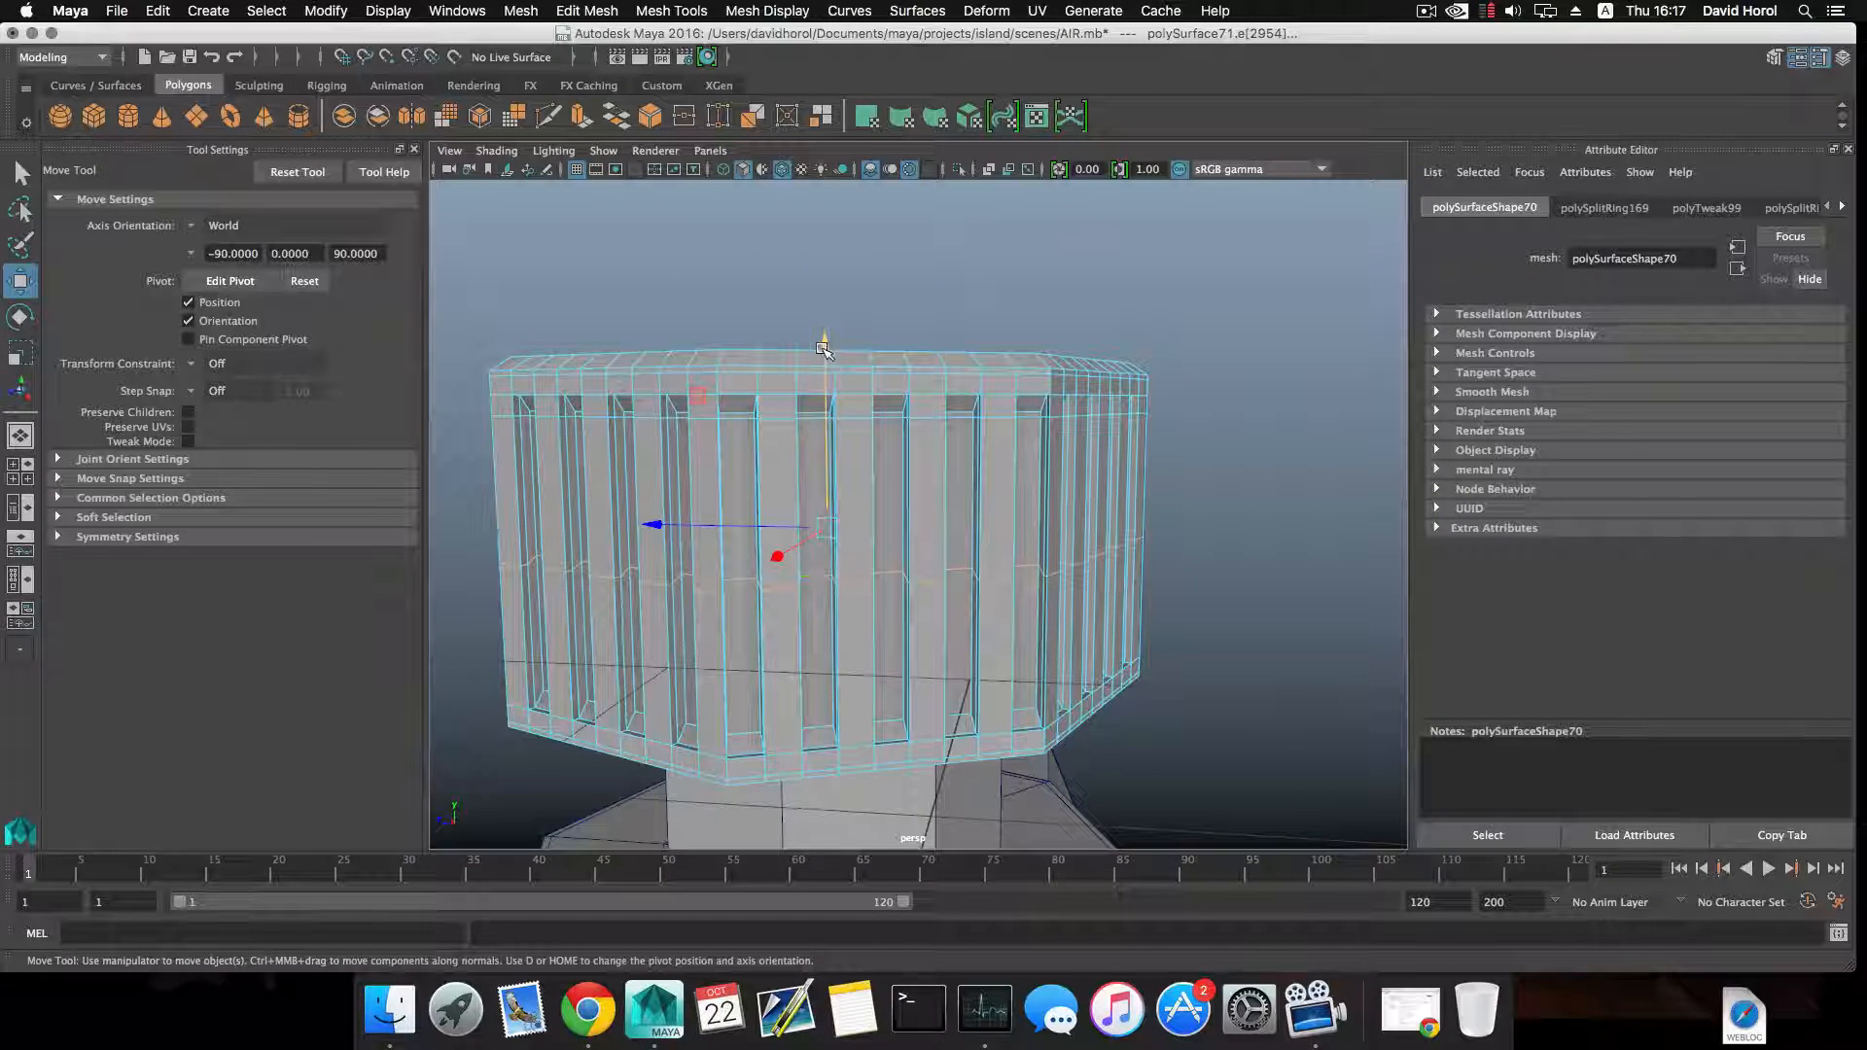
{"action": "left_click_drag", "start_coordinate": [823, 349], "coordinate": [822, 382]}
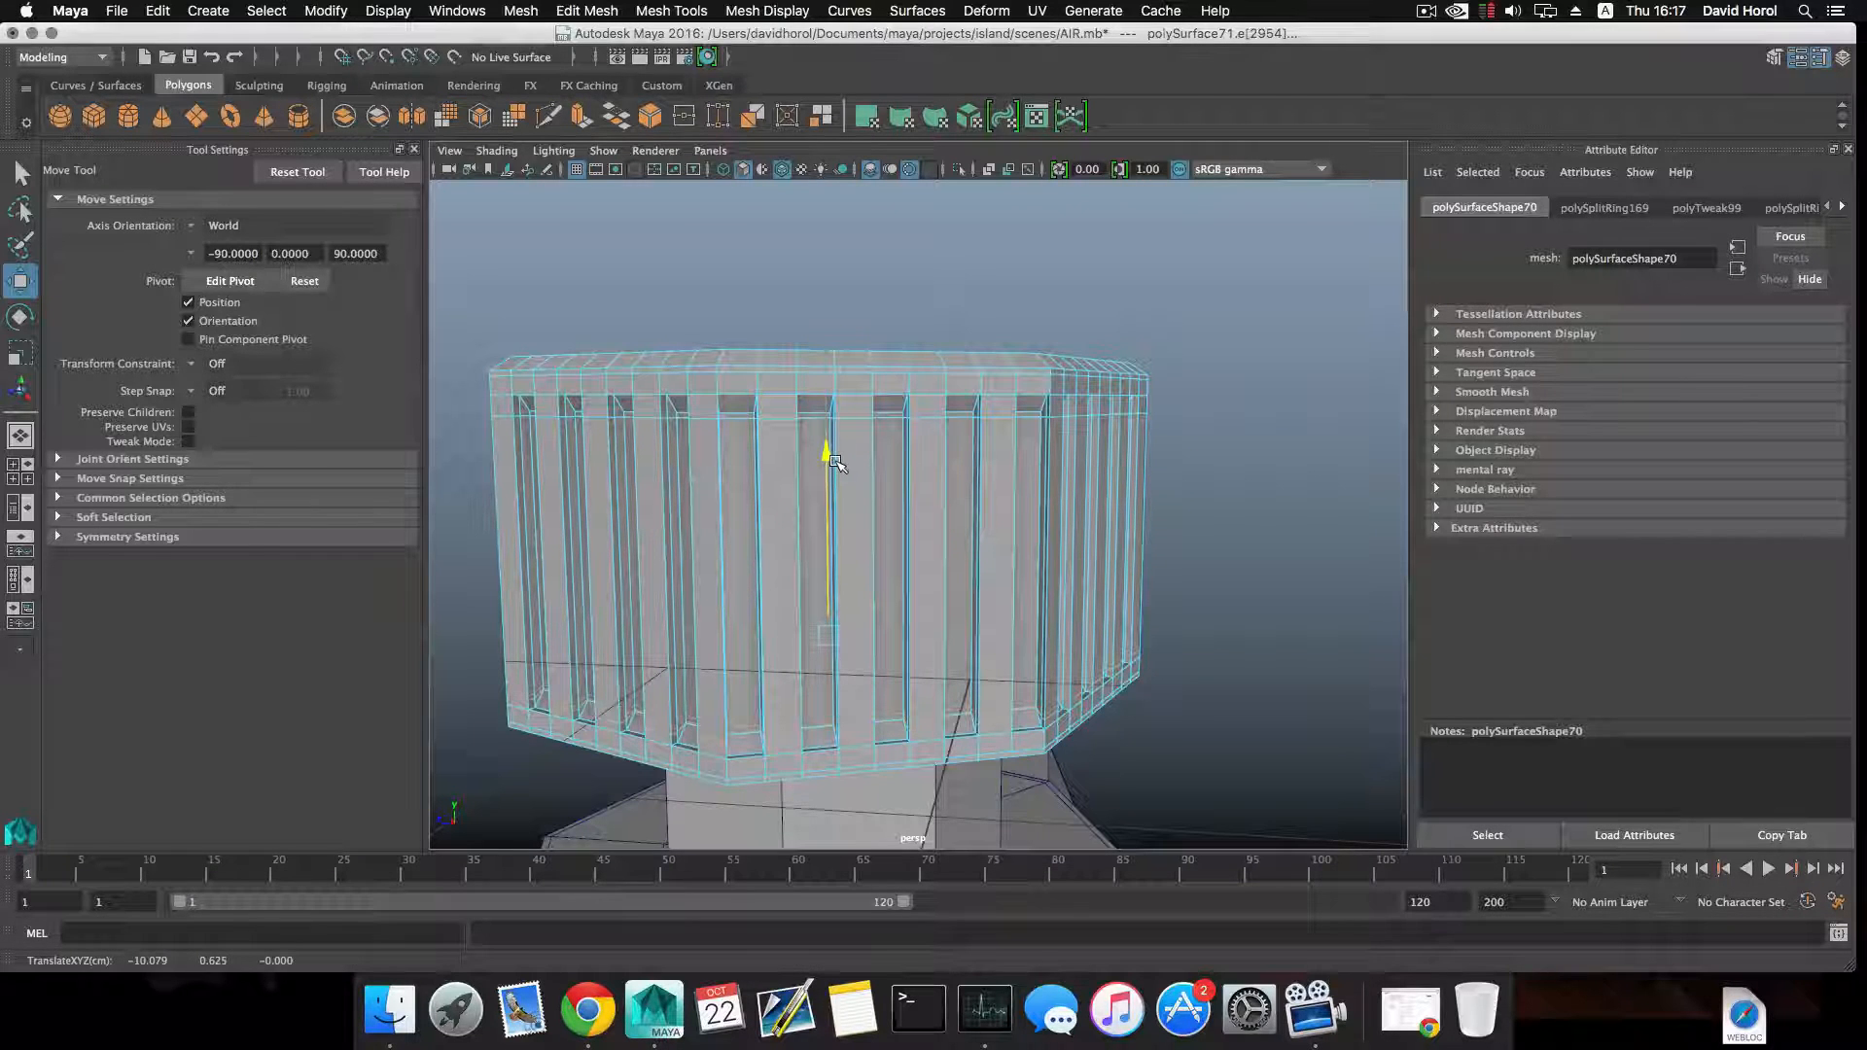
Examine the grooved cap in smooth preview and from several angles for its shape and fit on the pipe junction.
{"action": "key", "text": "3"}
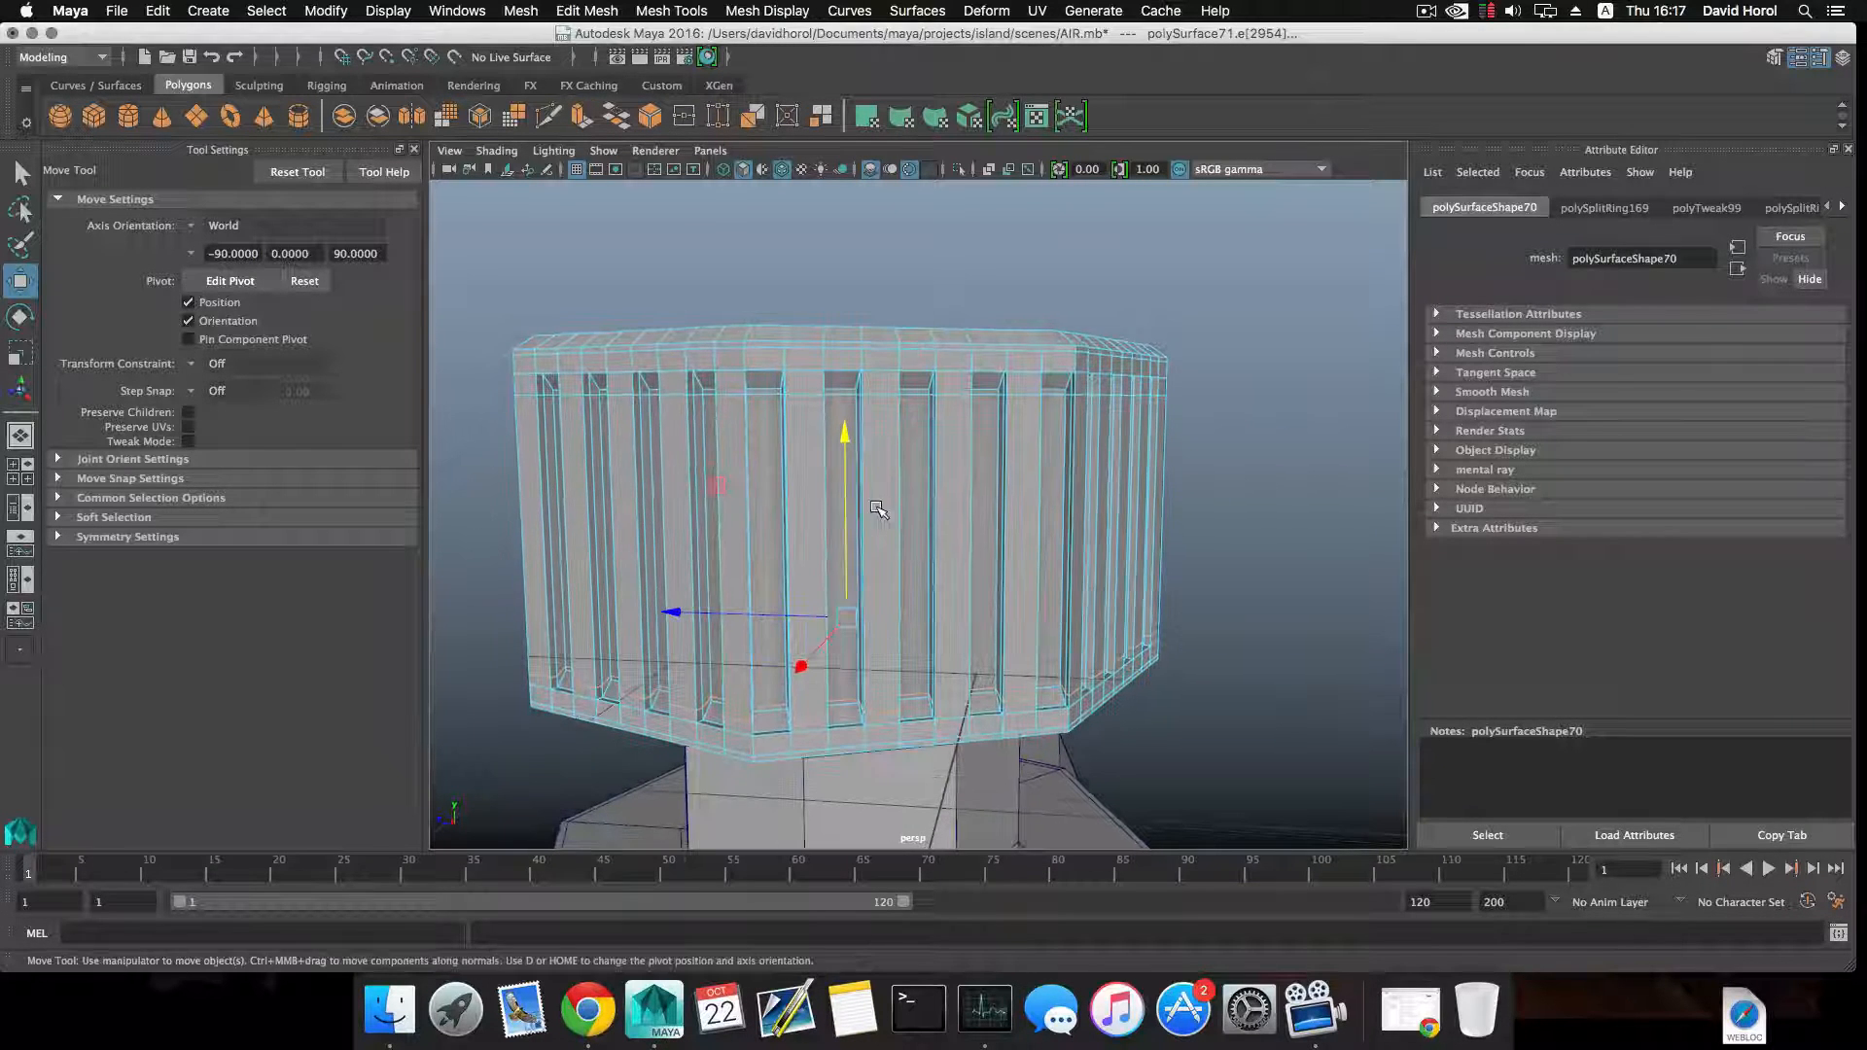
{"action": "left_click_drag", "start_coordinate": [861, 525], "coordinate": [875, 513], "text": "alt"}
{"action": "left_click", "coordinate": [1254, 522]}
{"action": "left_click_drag", "start_coordinate": [1208, 555], "coordinate": [1137, 632], "text": "alt"}
{"action": "mouse_move", "coordinate": [883, 605]}
{"action": "left_mouse_down", "text": "alt"}
{"action": "mouse_move", "coordinate": [975, 596]}
{"action": "mouse_move", "coordinate": [841, 571]}
{"action": "mouse_move", "coordinate": [848, 611]}
{"action": "left_mouse_up", "text": "alt"}
{"action": "key", "text": "1"}
{"action": "scroll", "coordinate": [967, 587], "scroll_direction": "up", "scroll_amount": 5}
{"action": "scroll", "coordinate": [973, 595], "scroll_direction": "down", "scroll_amount": 8}
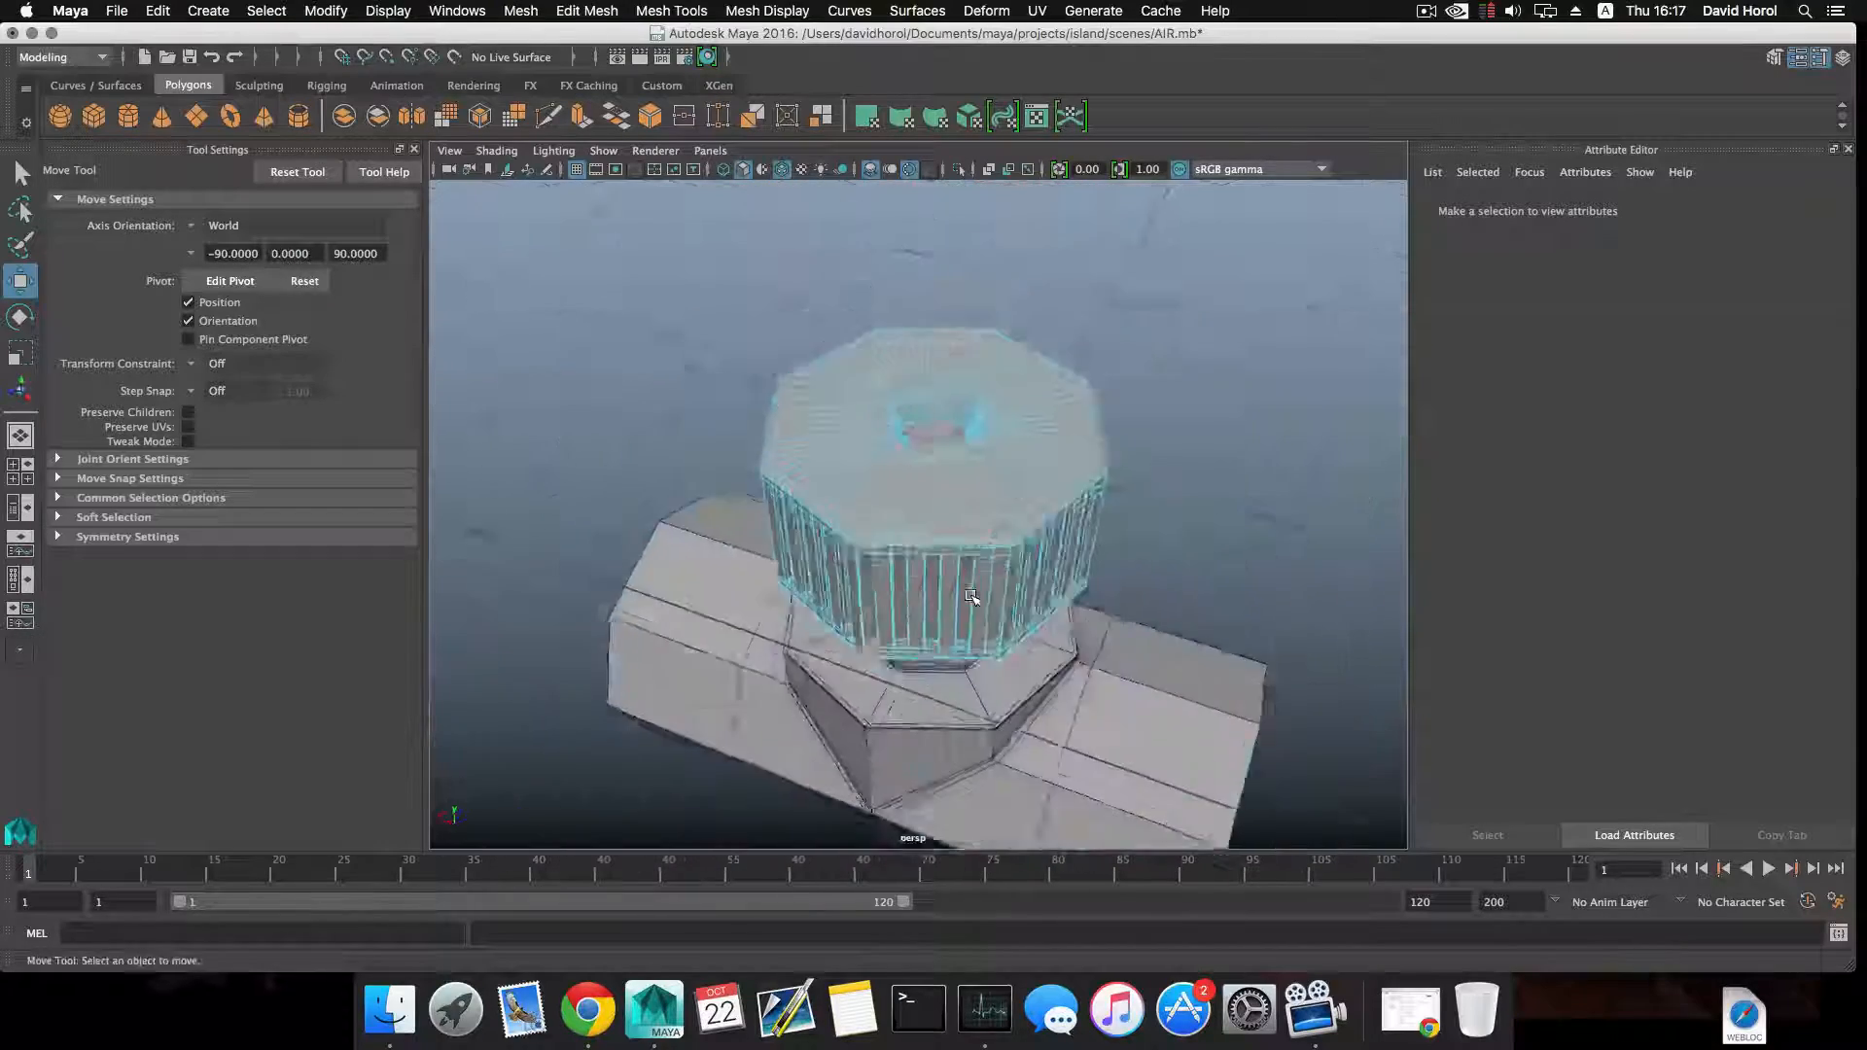
{"action": "left_click_drag", "start_coordinate": [975, 591], "coordinate": [860, 614], "text": "alt"}
{"action": "left_click", "coordinate": [1157, 537]}
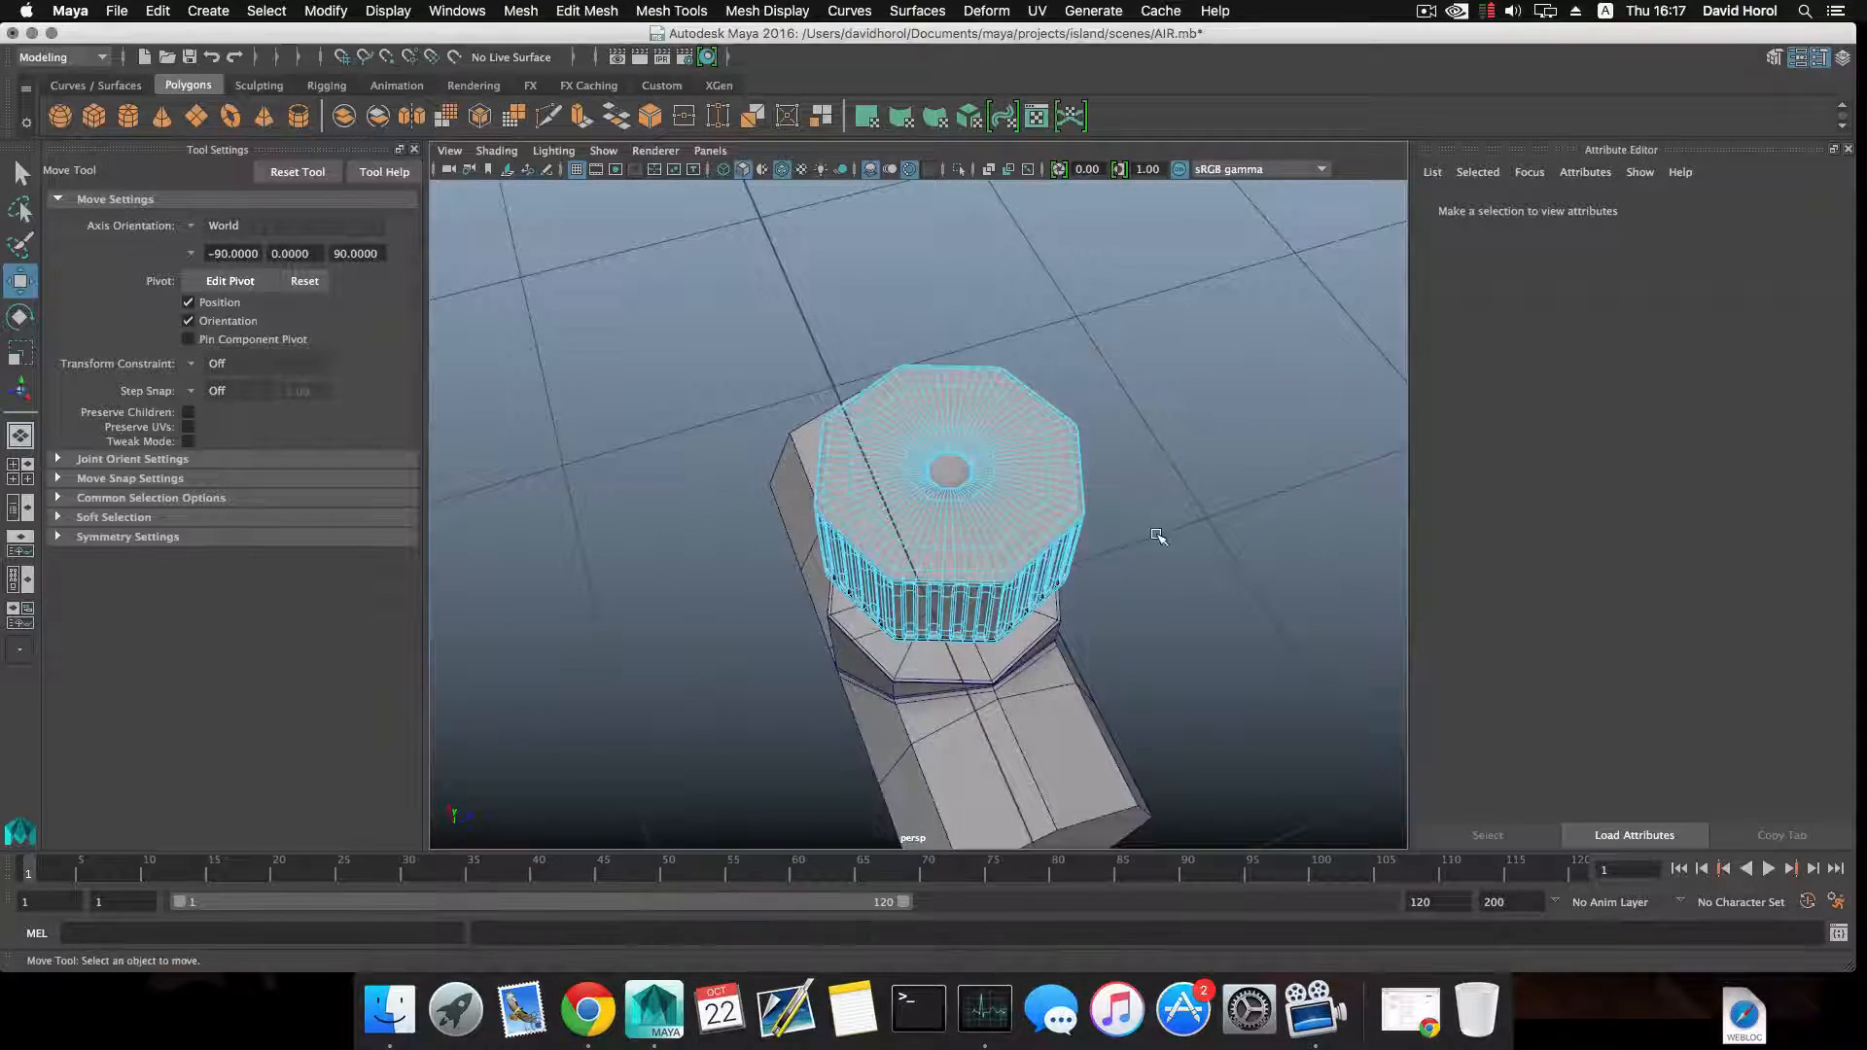
Scale the whole cap uniformly to 1.175 and lower it onto the junction's neck at Translate Y 0.068.
{"action": "left_click_drag", "start_coordinate": [1140, 562], "coordinate": [948, 506], "text": "alt"}
{"action": "key", "text": "4"}
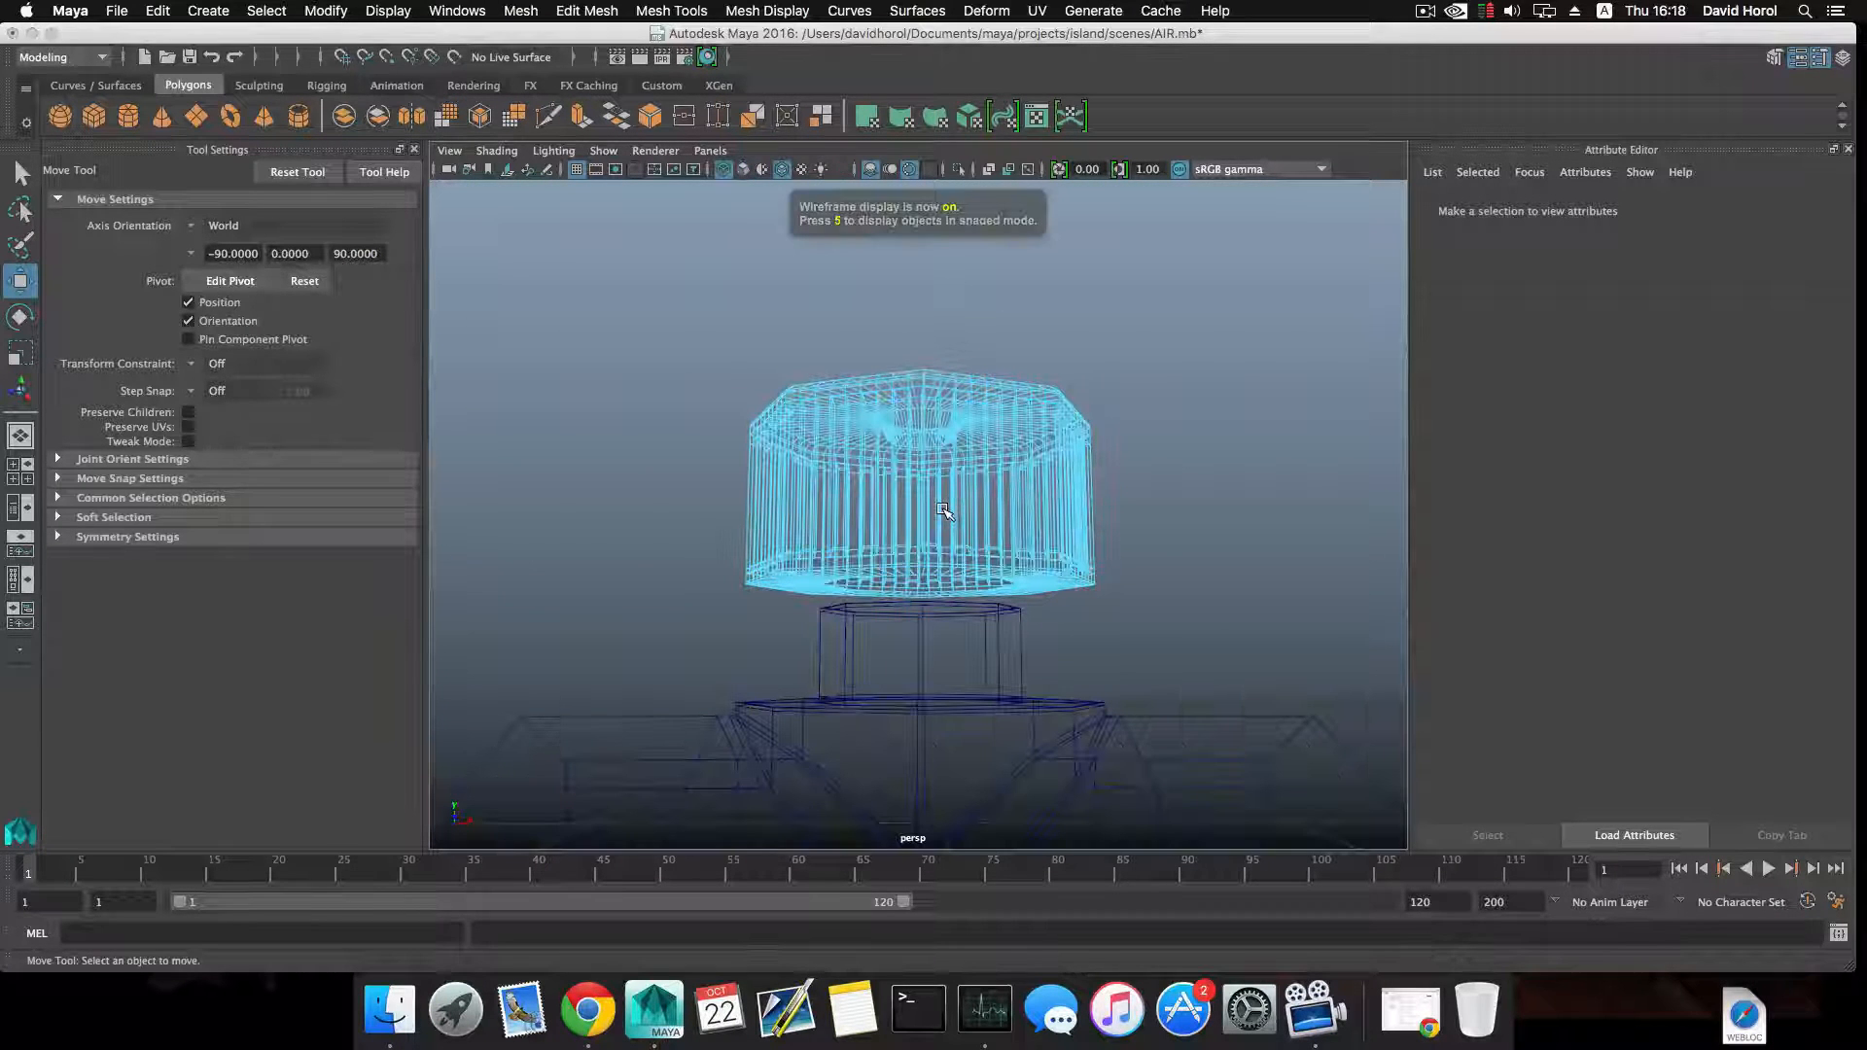
{"action": "left_click", "coordinate": [943, 510]}
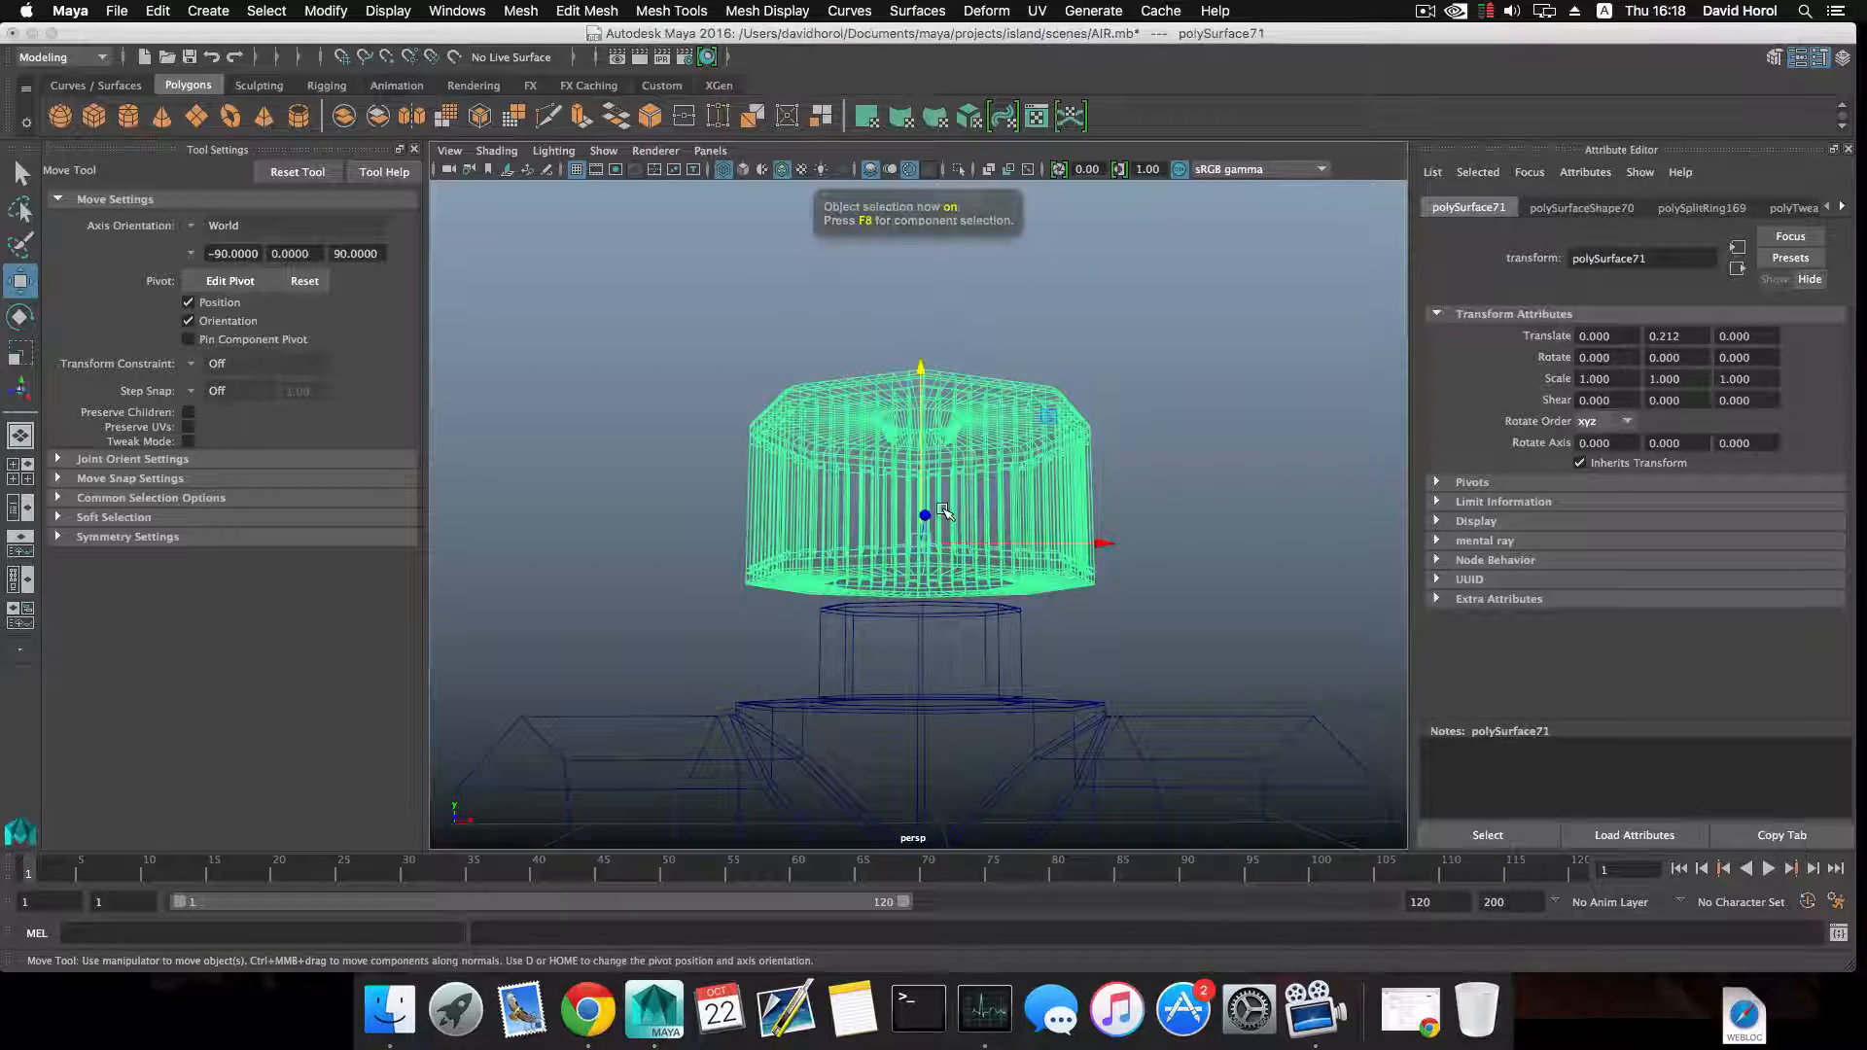
{"action": "key", "text": "5"}
{"action": "left_click_drag", "start_coordinate": [944, 512], "coordinate": [956, 552], "text": "alt"}
{"action": "key", "text": "r"}
{"action": "left_click_drag", "start_coordinate": [956, 551], "coordinate": [952, 504], "text": "alt"}
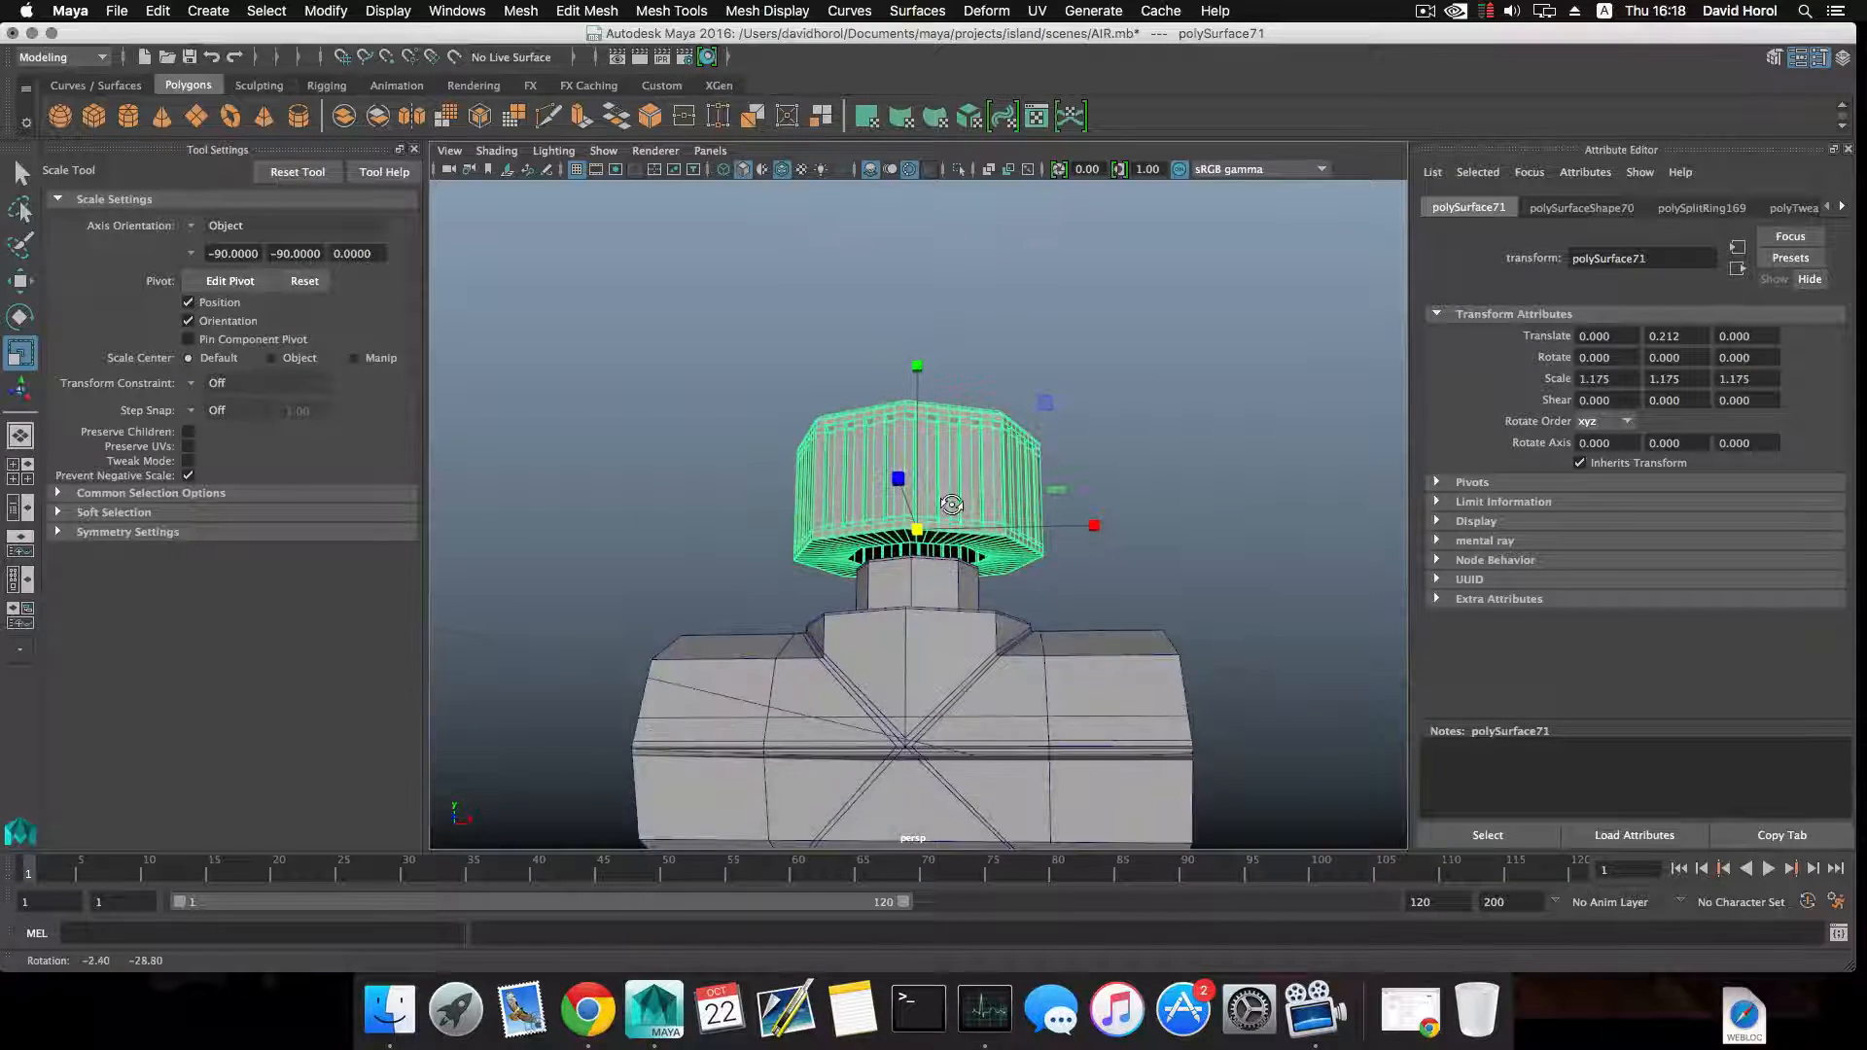
{"action": "key", "text": "w"}
{"action": "left_click_drag", "start_coordinate": [918, 384], "coordinate": [937, 534]}
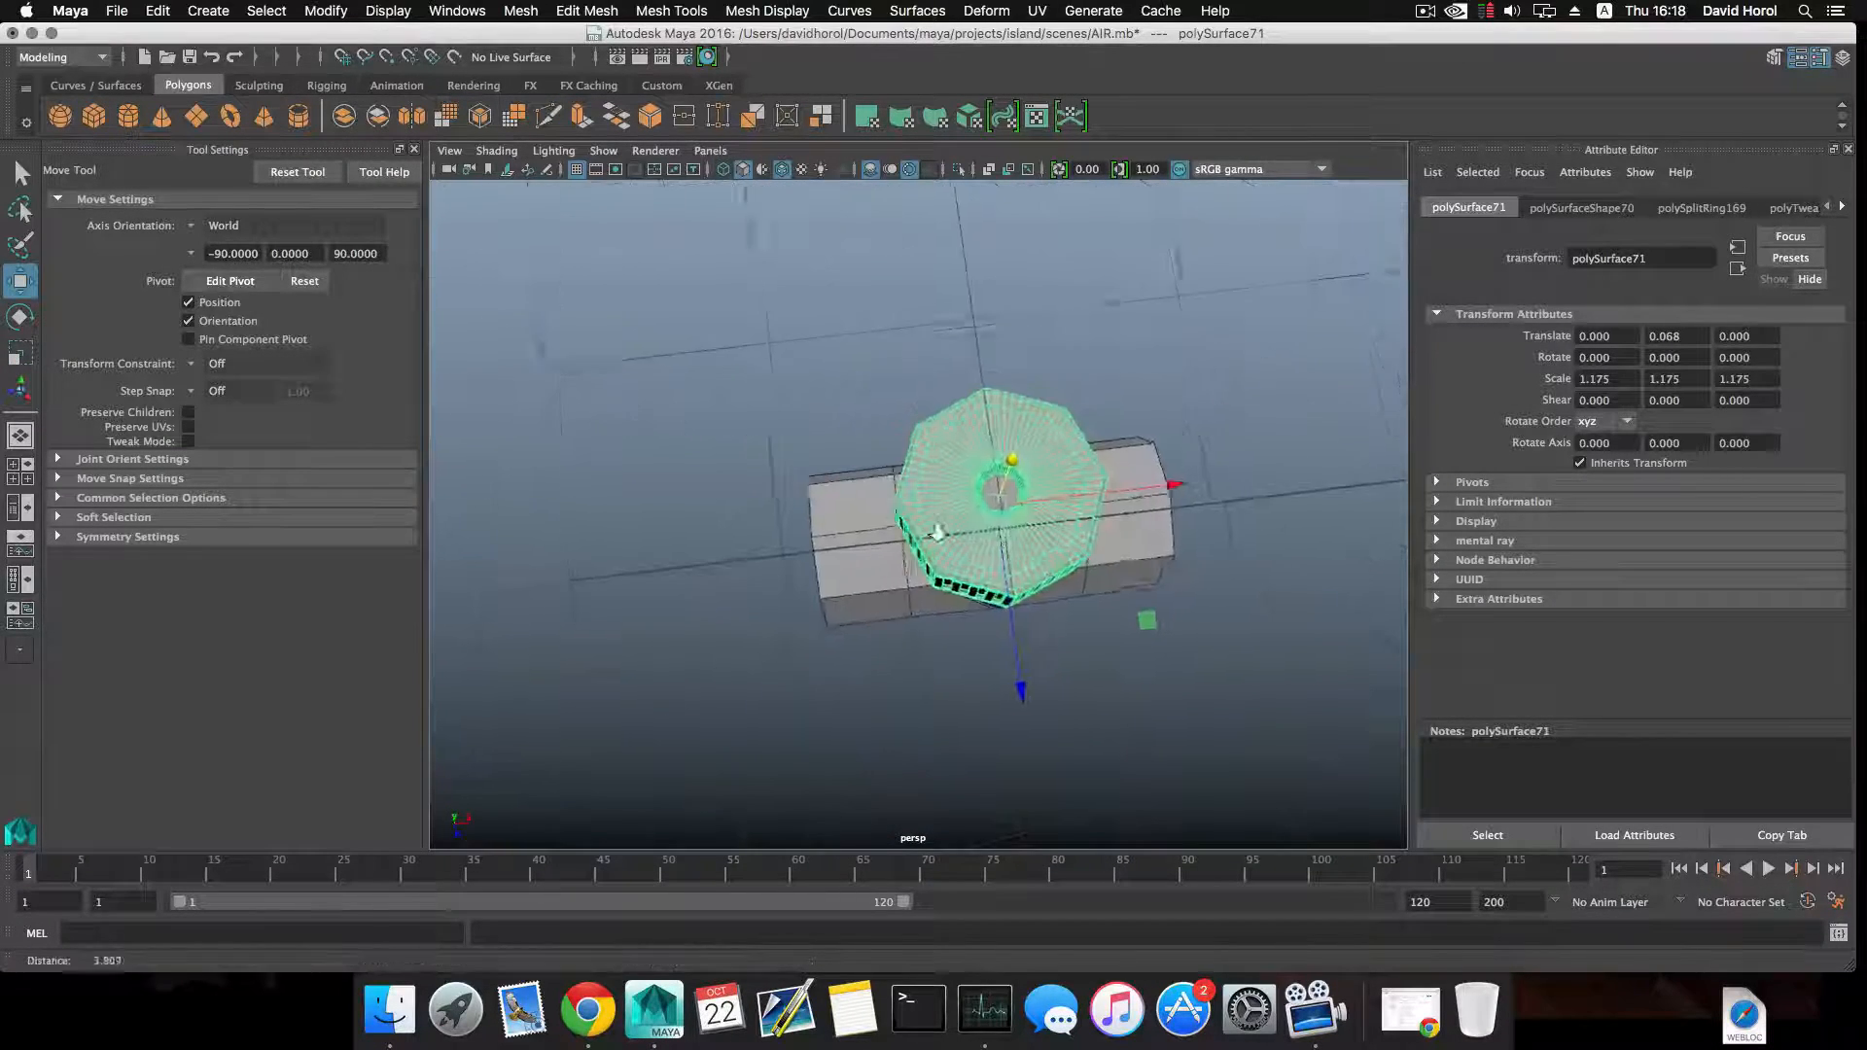
Separate the combined screw heads along the lower side of the air conditioner unit into individual meshes.
{"action": "scroll", "coordinate": [1105, 545], "scroll_direction": "up", "scroll_amount": 3}
{"action": "scroll", "coordinate": [1107, 543], "scroll_direction": "down", "scroll_amount": 8}
{"action": "left_click_drag", "start_coordinate": [1107, 543], "coordinate": [1067, 489], "text": "alt"}
{"action": "scroll", "coordinate": [1067, 490], "scroll_direction": "up", "scroll_amount": 6}
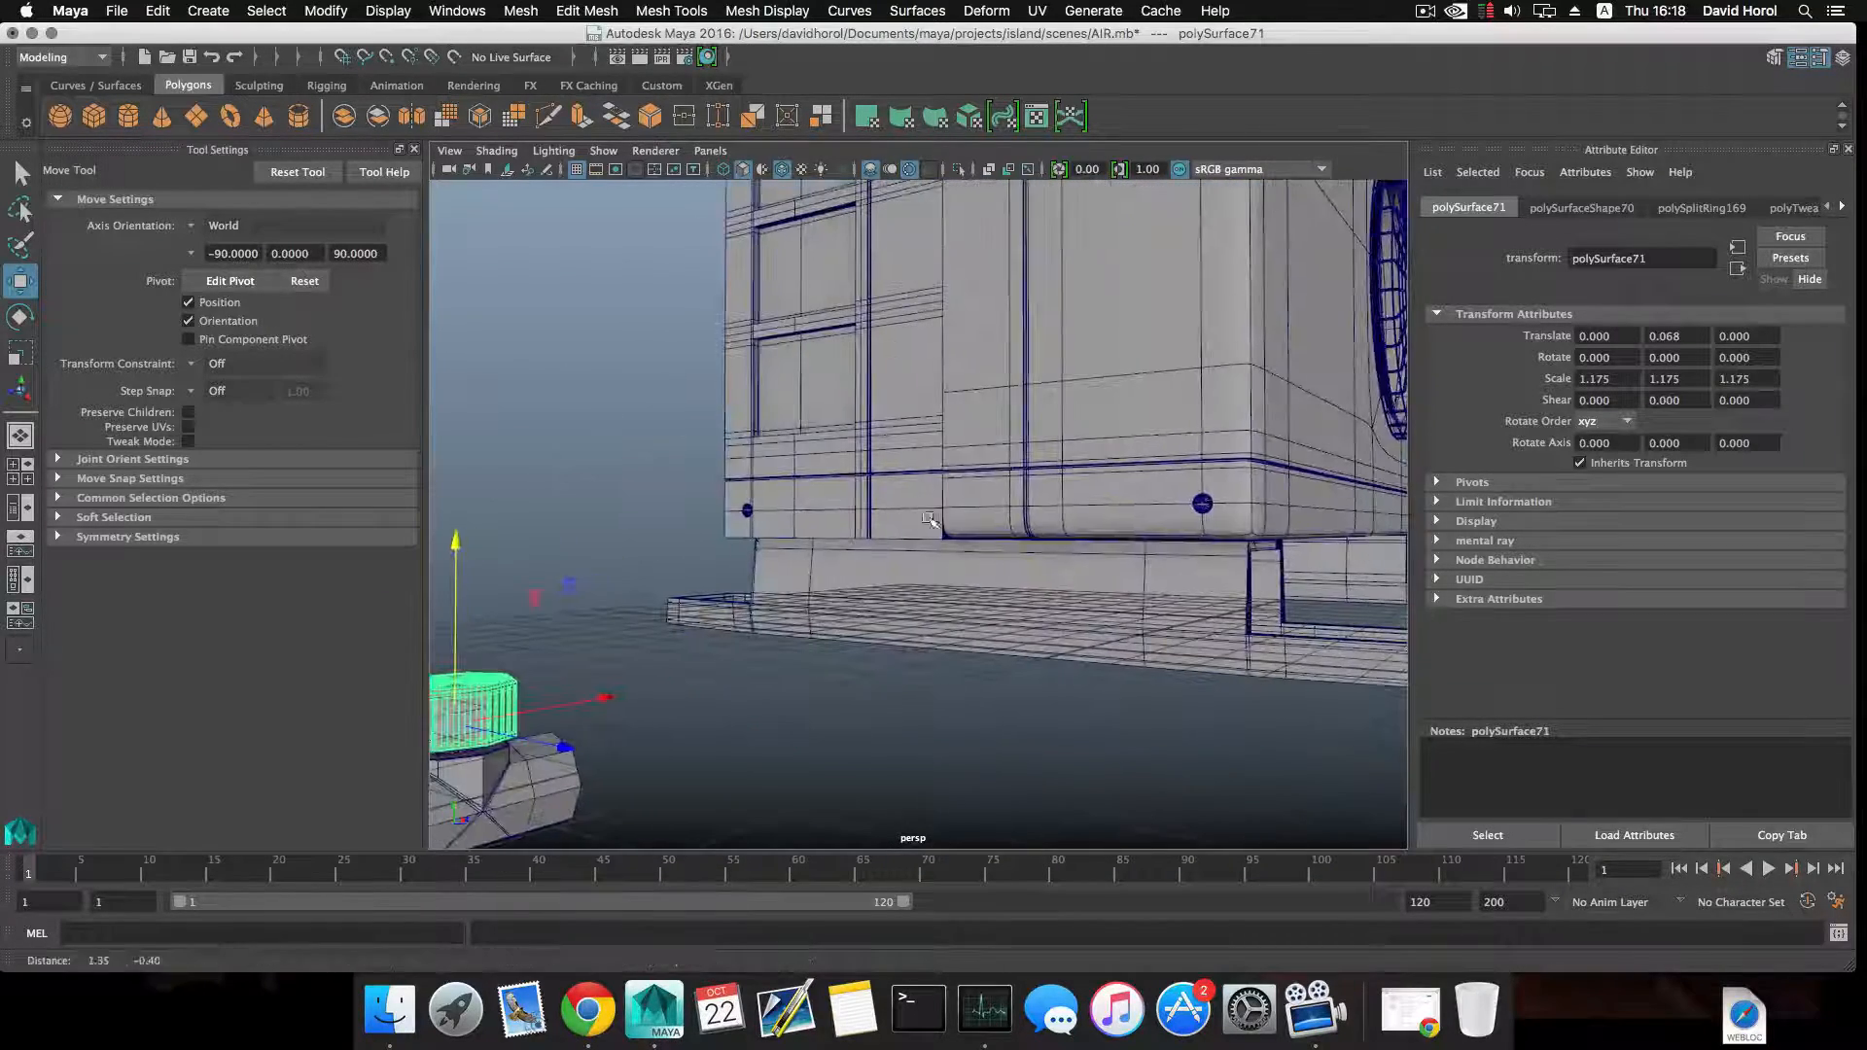
{"action": "left_click", "coordinate": [1196, 511]}
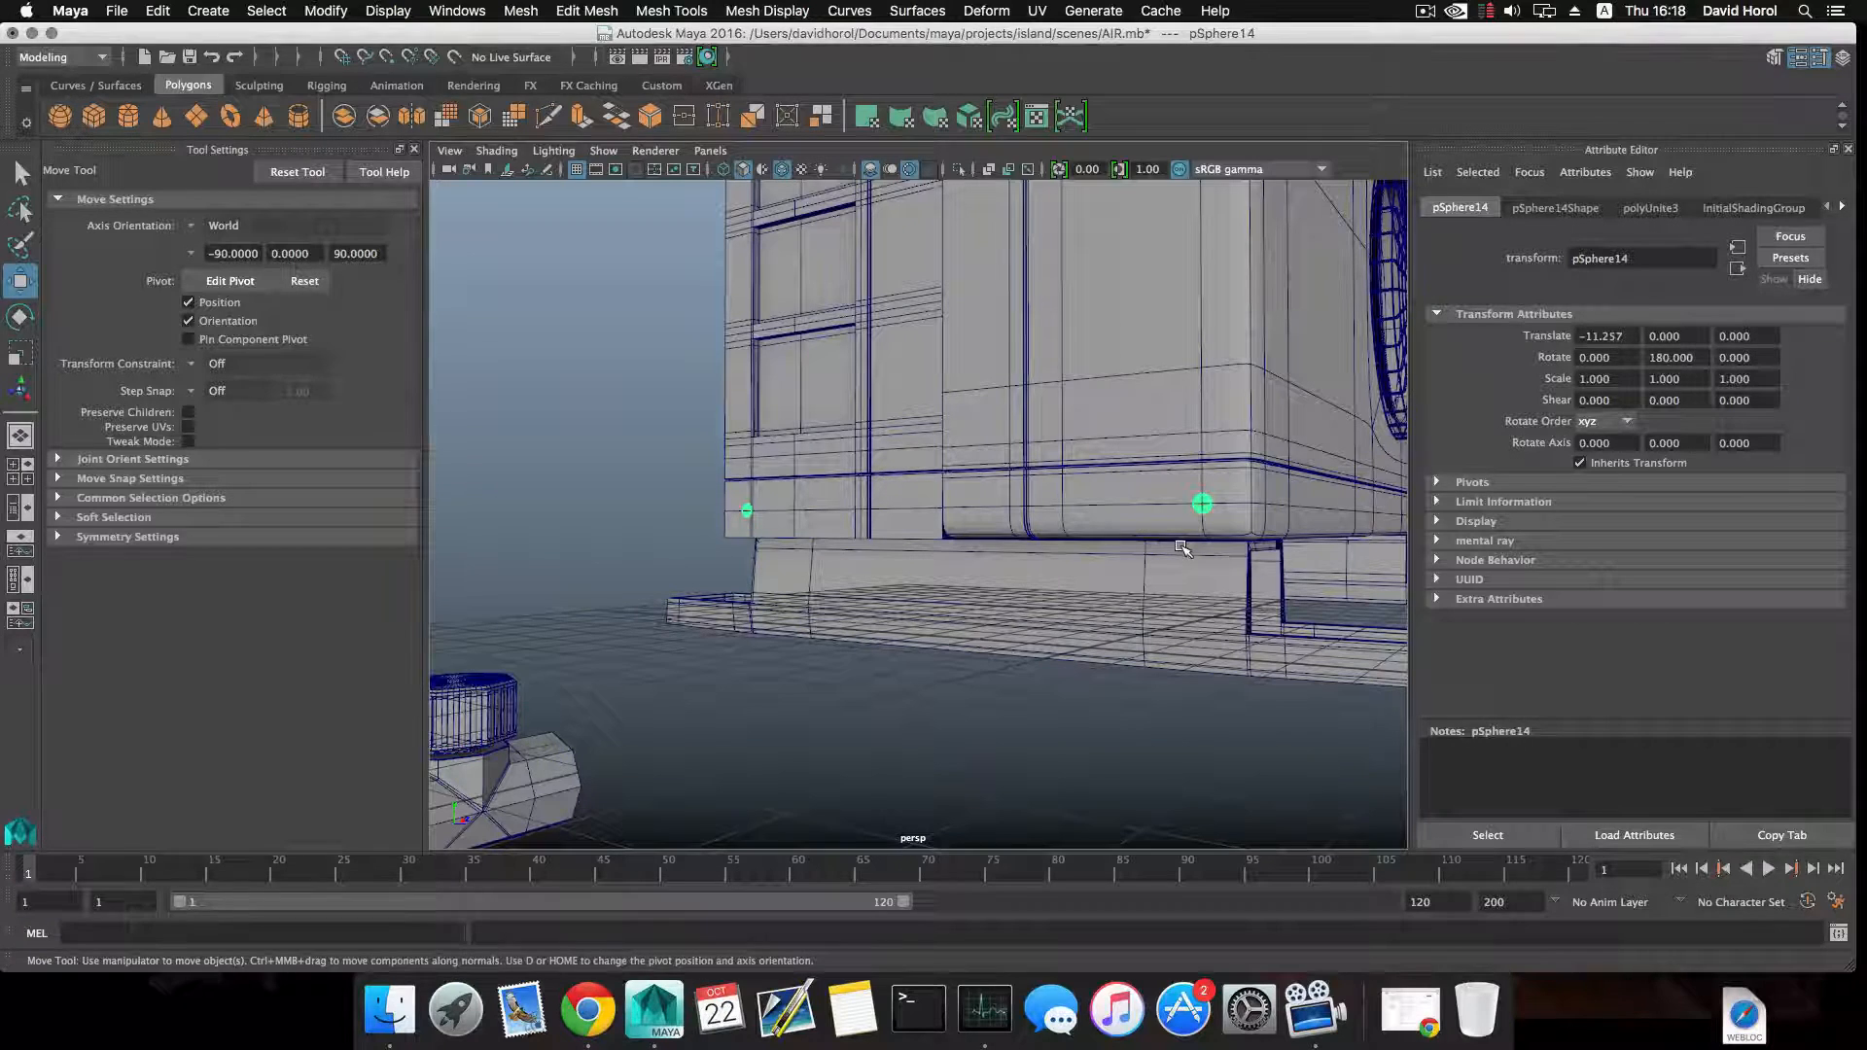
{"action": "left_click", "coordinate": [520, 10]}
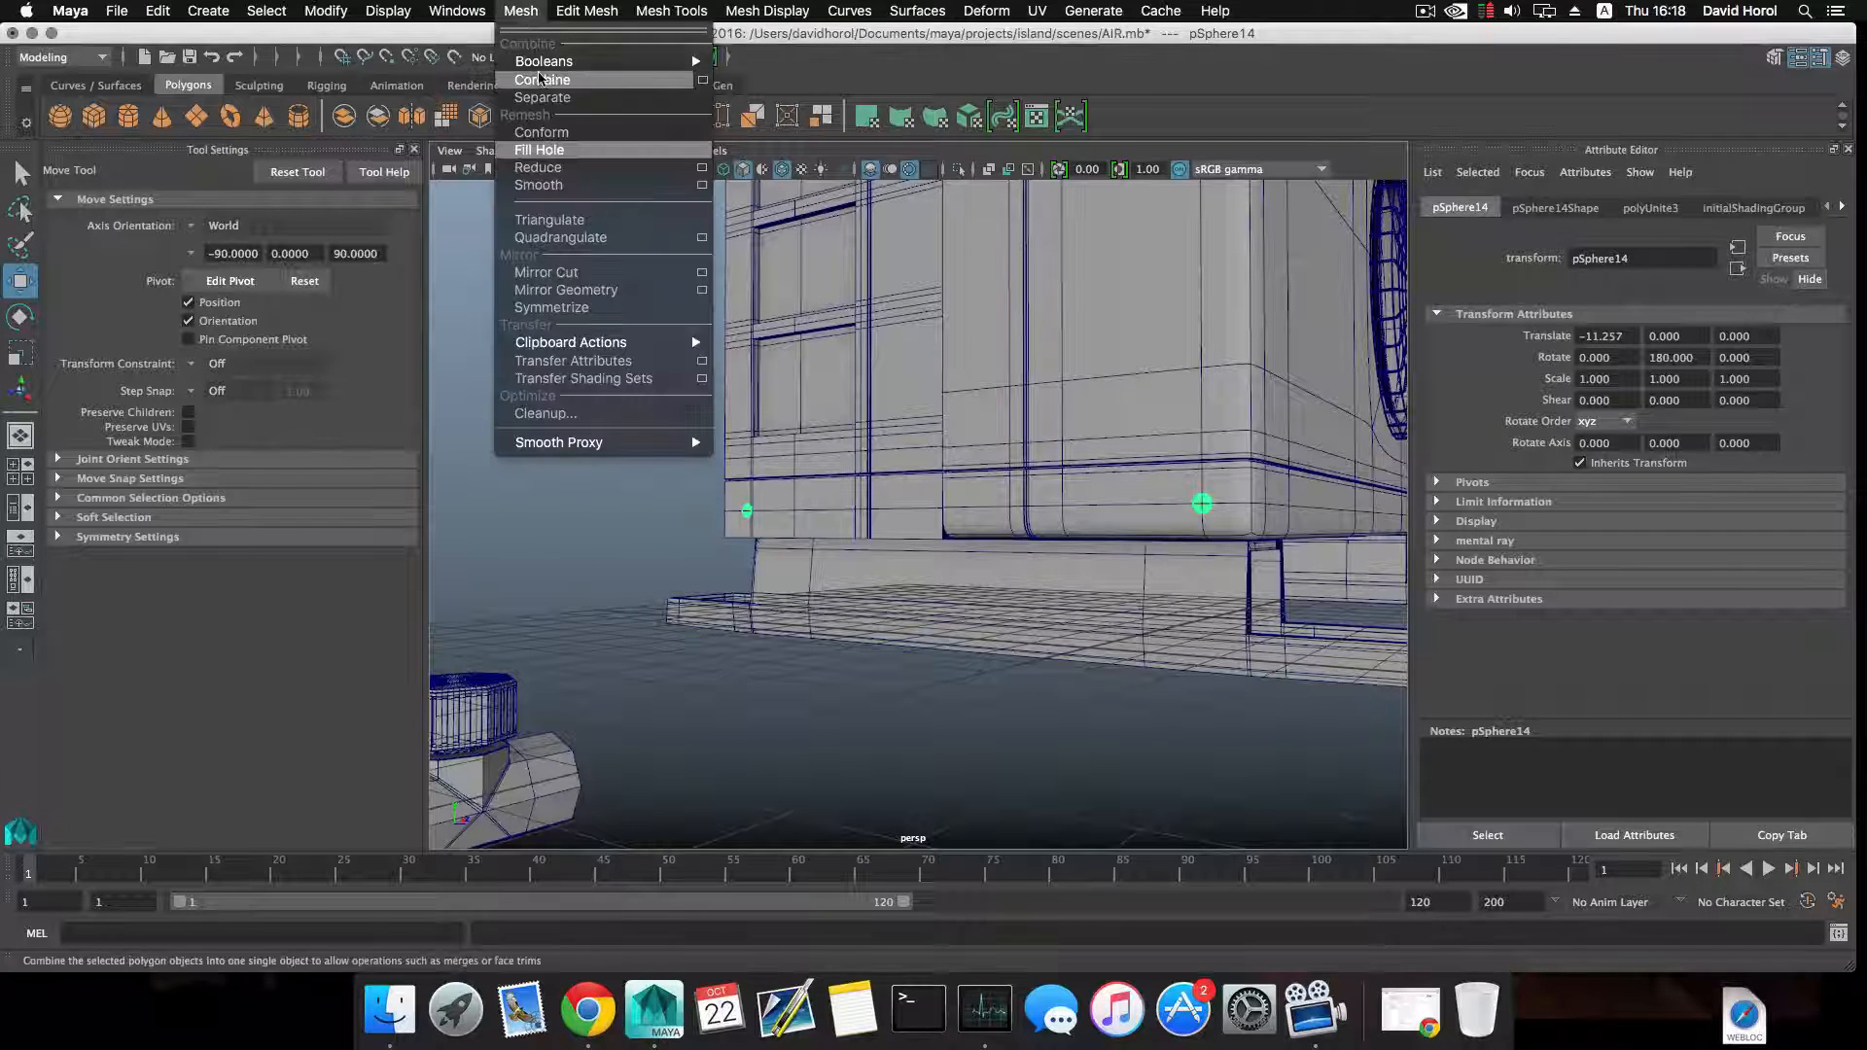
{"action": "left_click", "coordinate": [541, 97]}
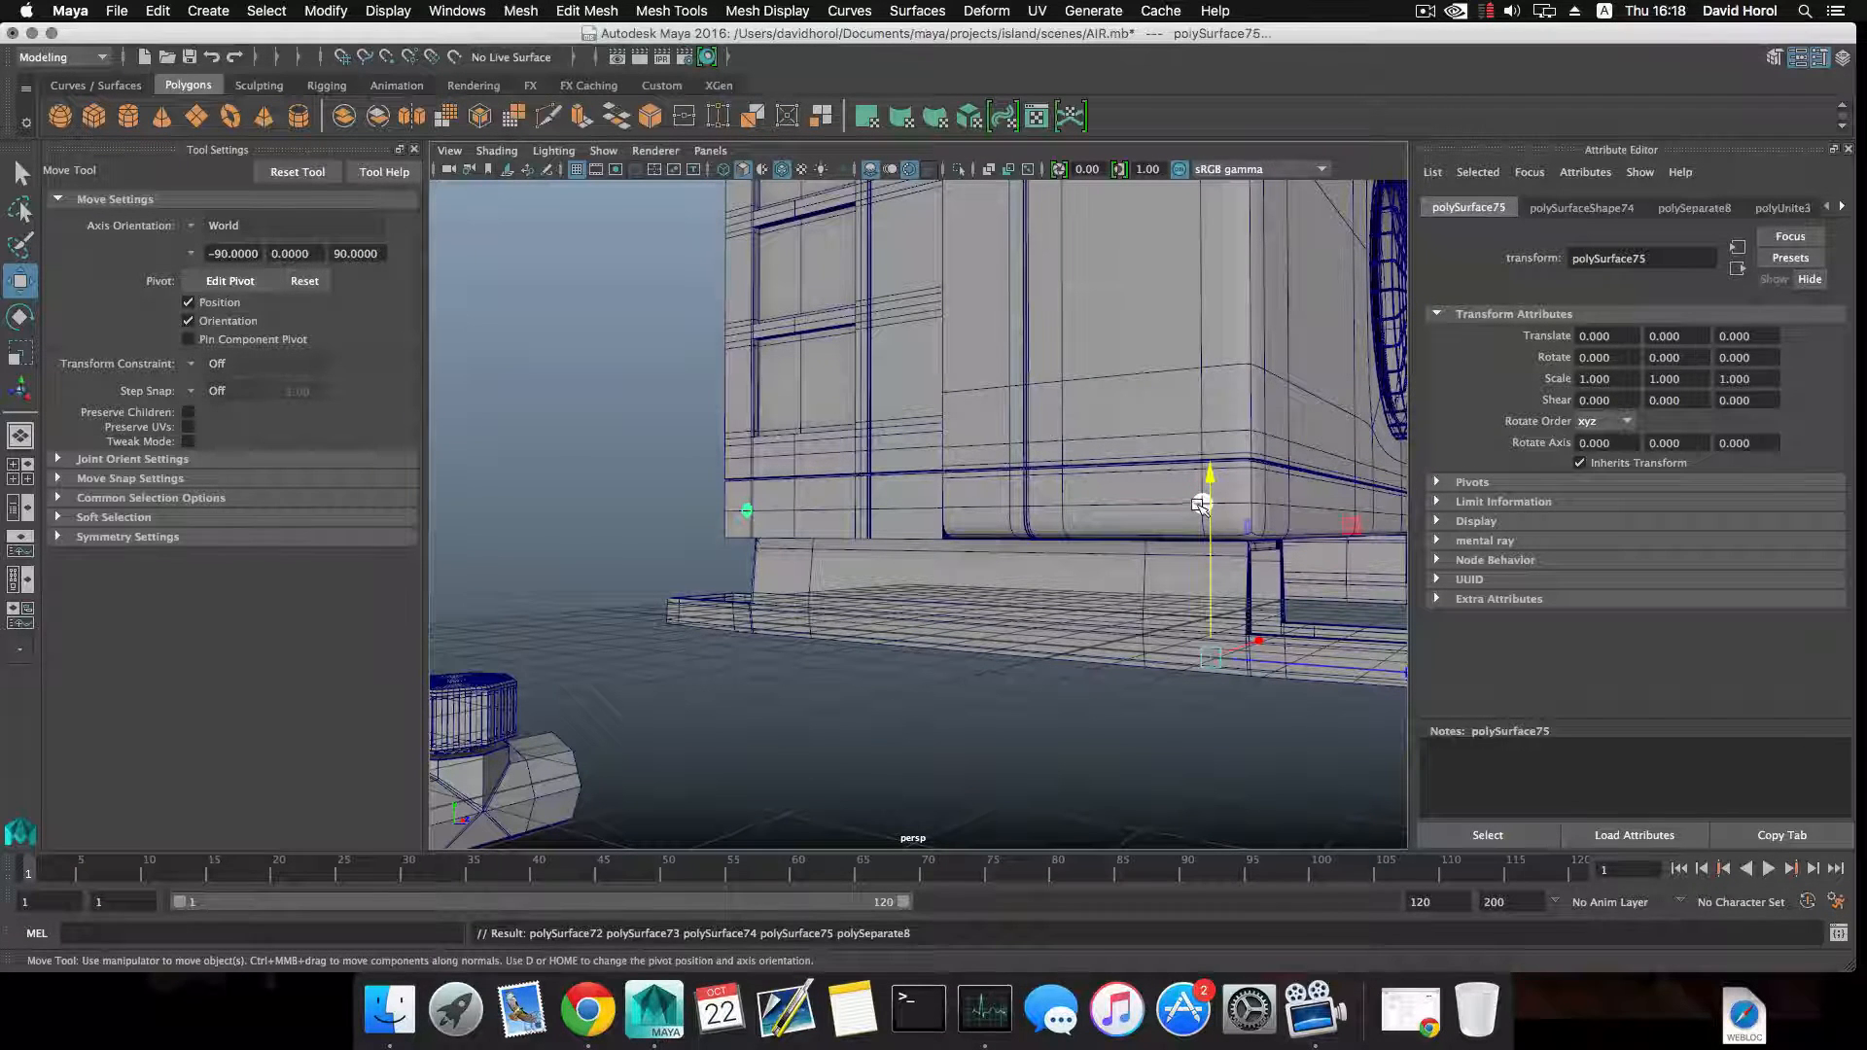
Duplicate the screw head nearest the unit's front corner and center the copy's pivot.
{"action": "left_click", "coordinate": [1187, 525]}
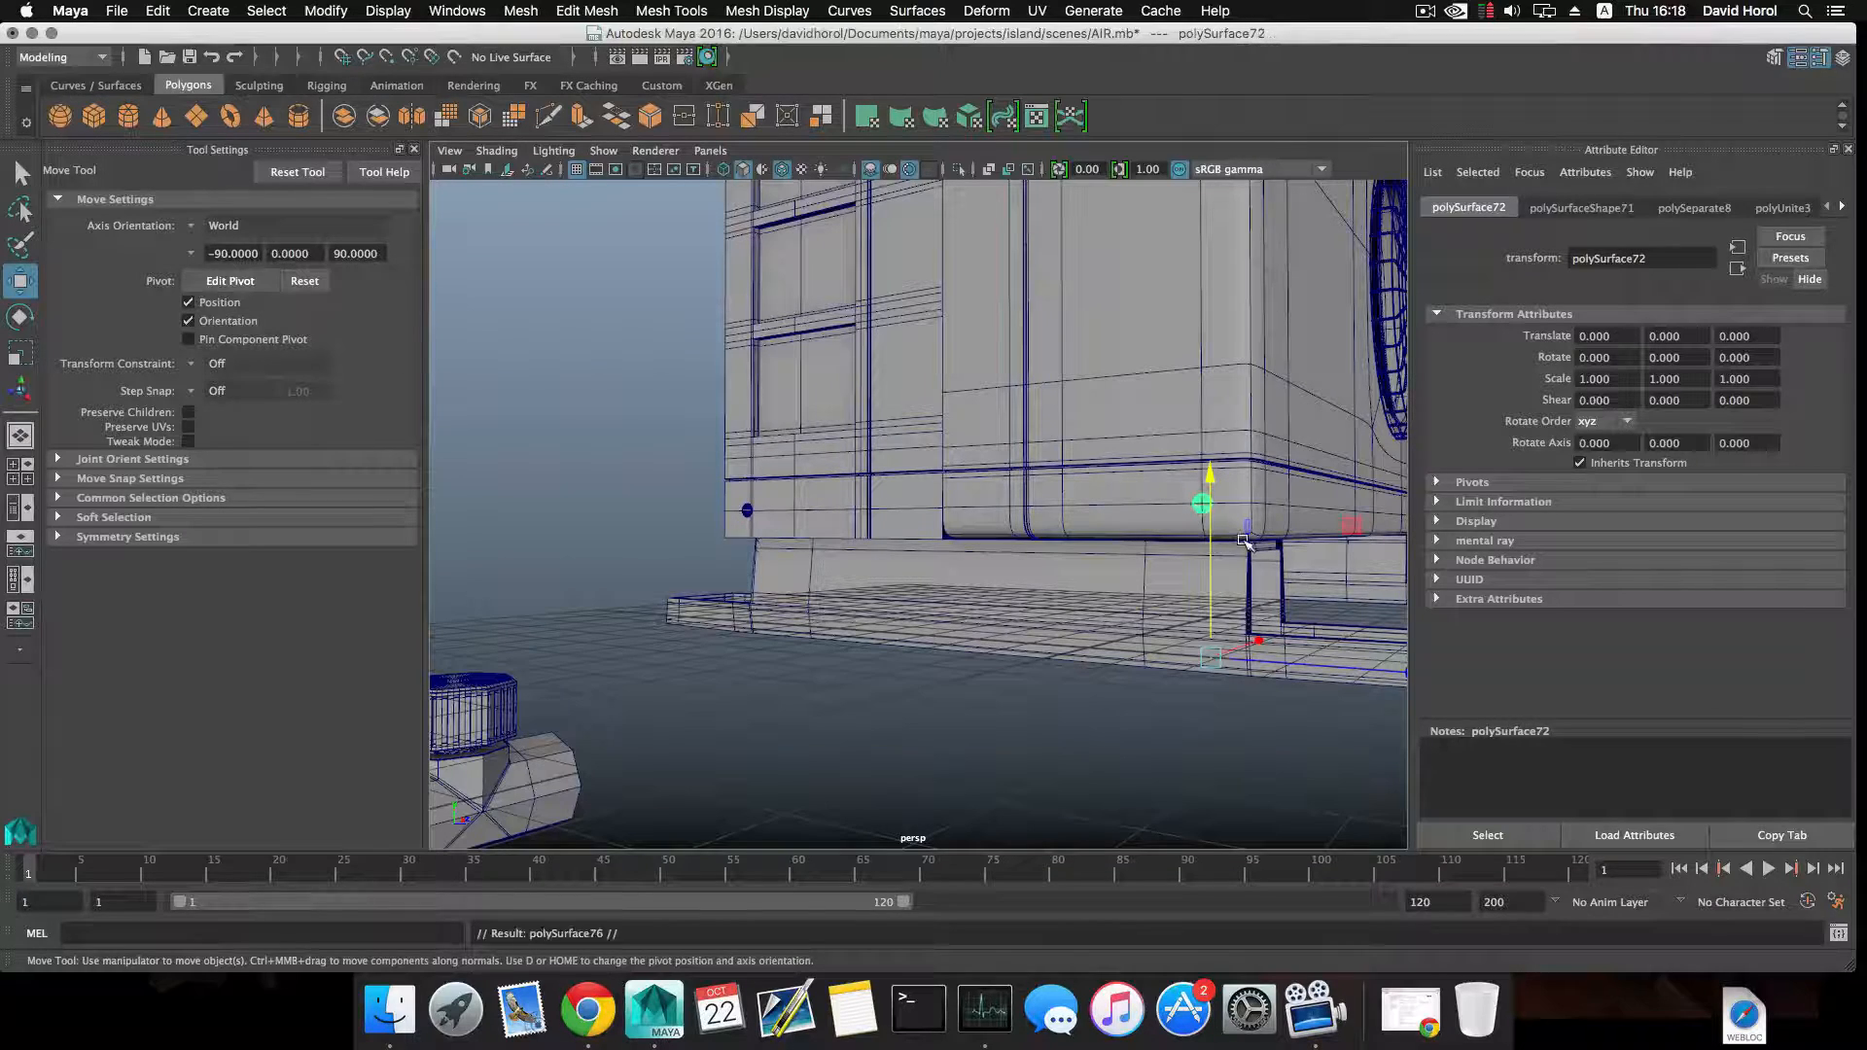
{"action": "scroll", "coordinate": [1244, 540], "scroll_direction": "down", "scroll_amount": 2}
{"action": "left_click", "coordinate": [324, 12]}
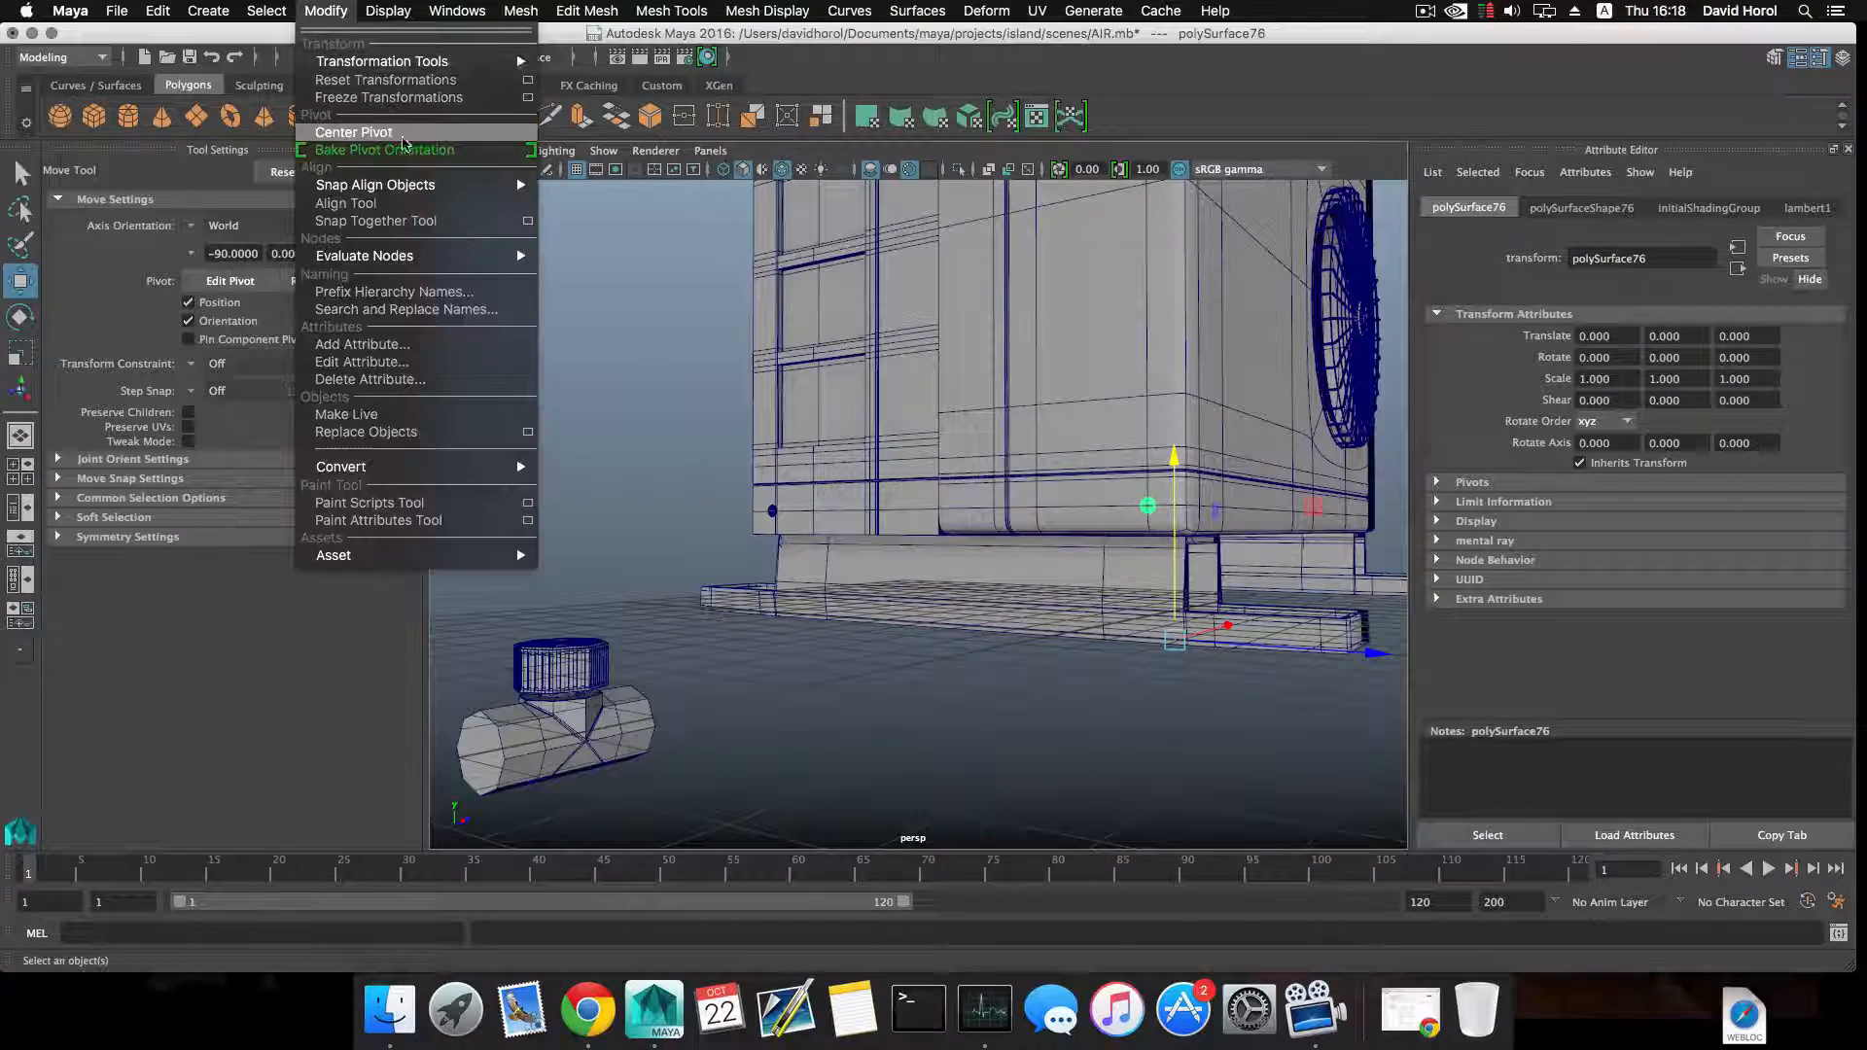
{"action": "left_click", "coordinate": [433, 134]}
Rotate the copied screw head 90° about Z and move it near the pipe junction at Translate X 4.799, Z 3.752.
{"action": "mouse_move", "coordinate": [1306, 528]}
{"action": "left_mouse_down", "text": "alt"}
{"action": "mouse_move", "coordinate": [834, 540]}
{"action": "mouse_move", "coordinate": [851, 517]}
{"action": "mouse_move", "coordinate": [805, 484]}
{"action": "mouse_move", "coordinate": [835, 457]}
{"action": "mouse_move", "coordinate": [851, 539]}
{"action": "left_mouse_up", "text": "alt"}
{"action": "key", "text": "e"}
{"action": "middle_click_drag", "start_coordinate": [805, 525], "coordinate": [888, 450], "text": "alt"}
{"action": "middle_click_drag", "start_coordinate": [754, 450], "coordinate": [798, 458], "text": "alt"}
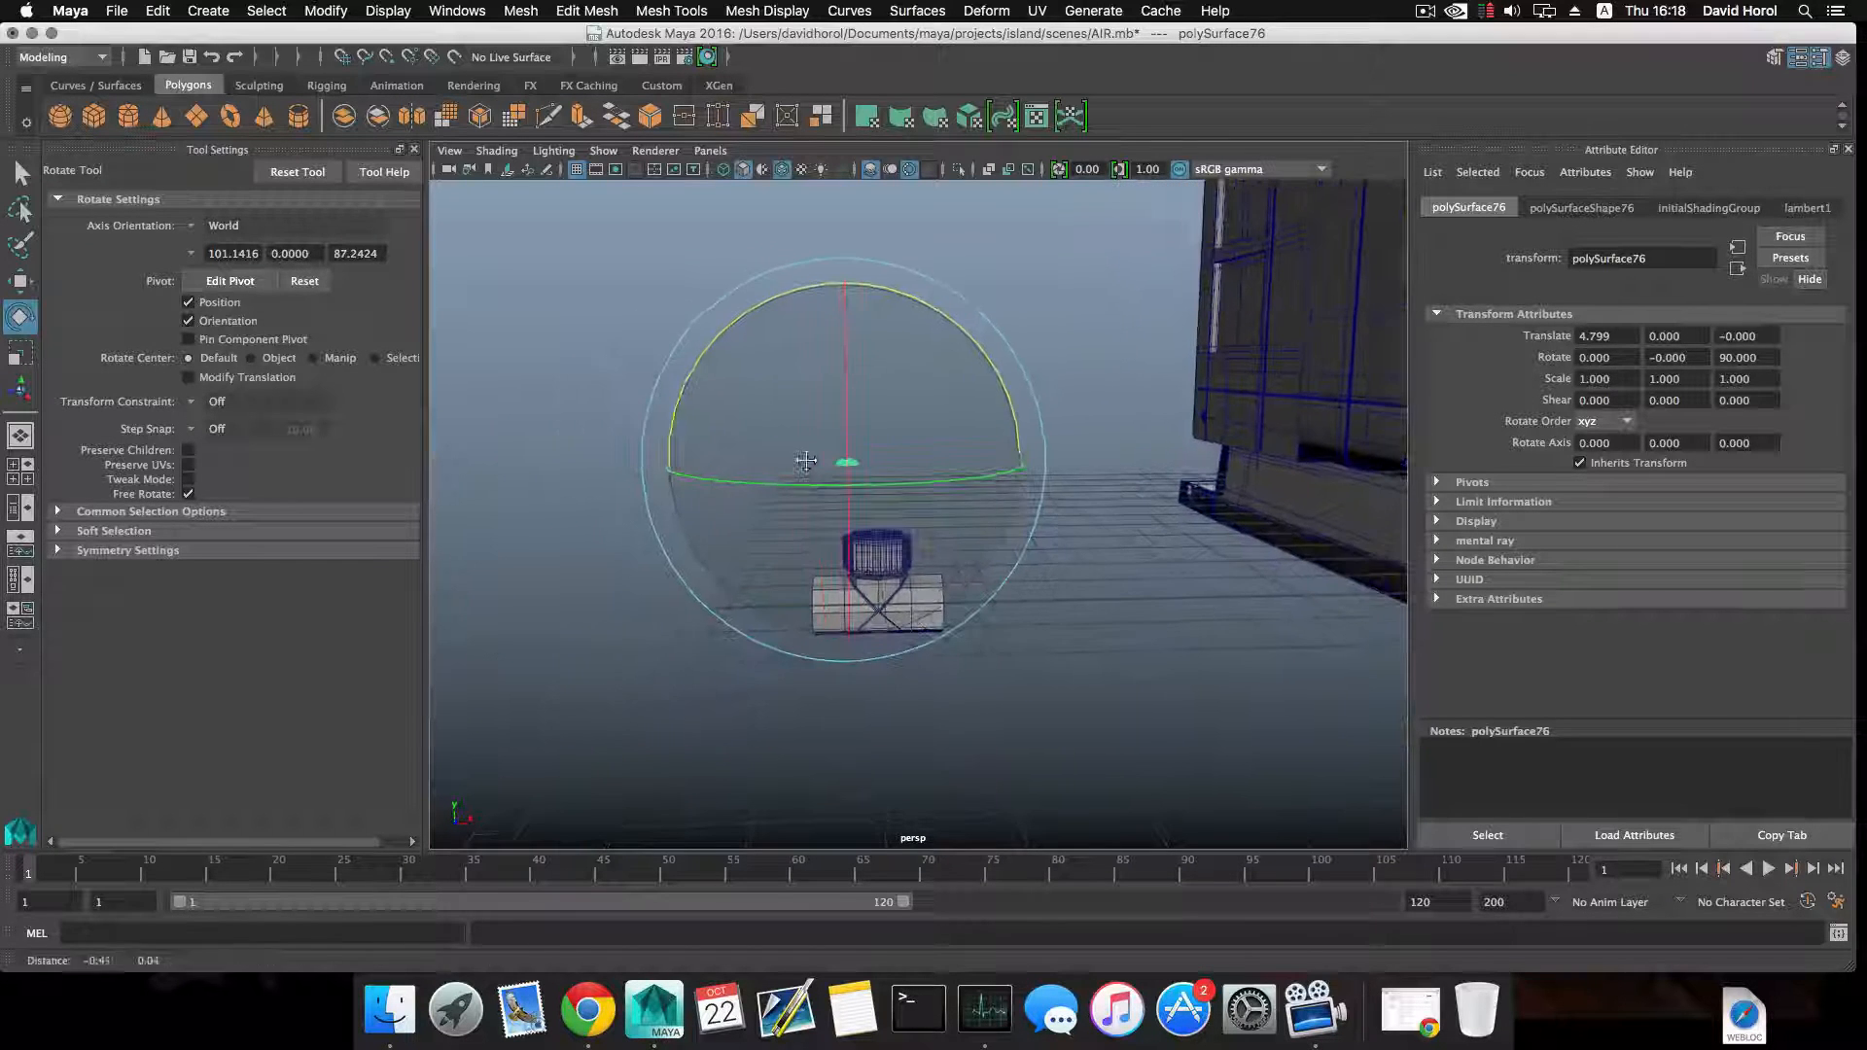
{"action": "key", "text": "w"}
{"action": "left_click_drag", "start_coordinate": [872, 479], "coordinate": [797, 508], "text": "alt"}
{"action": "left_click_drag", "start_coordinate": [992, 459], "coordinate": [1014, 448]}
{"action": "left_click_drag", "start_coordinate": [883, 491], "coordinate": [910, 566], "text": "alt"}
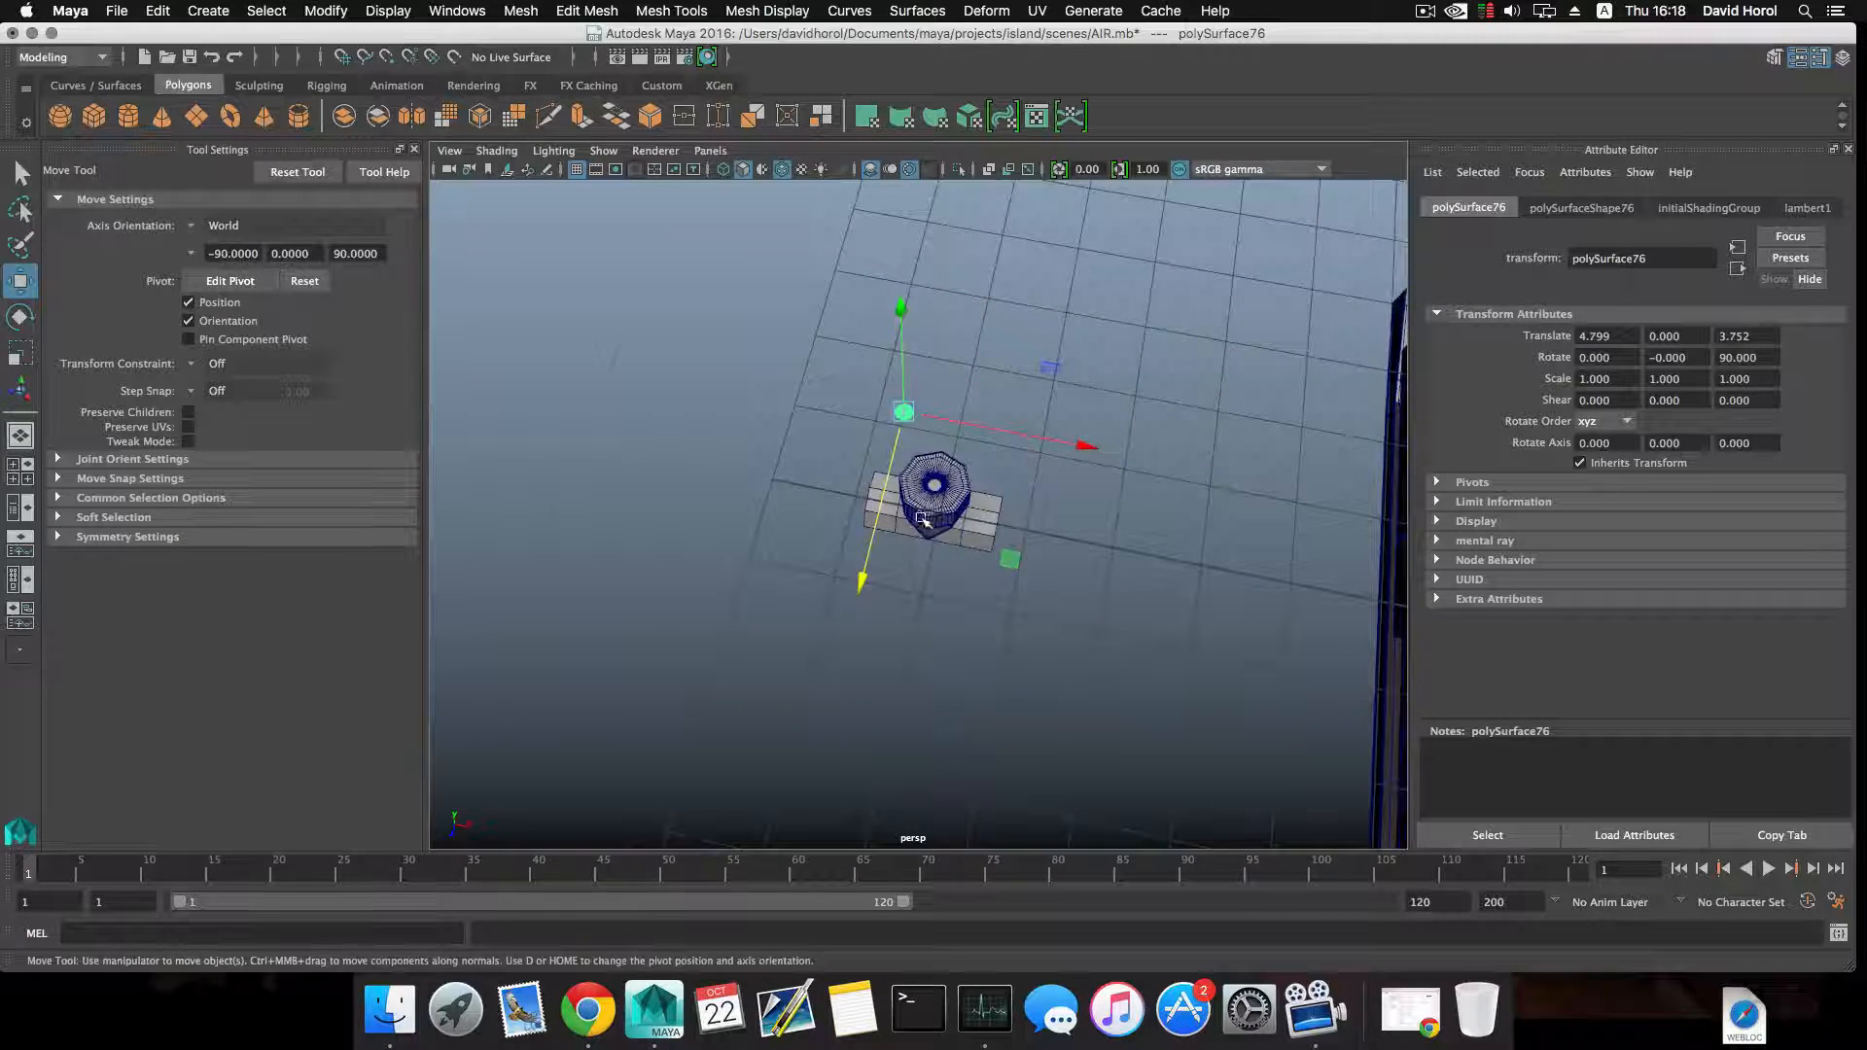
Poke the round face at the bottom of the cap's central hole to create a vertex at its center.
{"action": "key", "text": "f"}
{"action": "left_click", "coordinate": [1012, 370]}
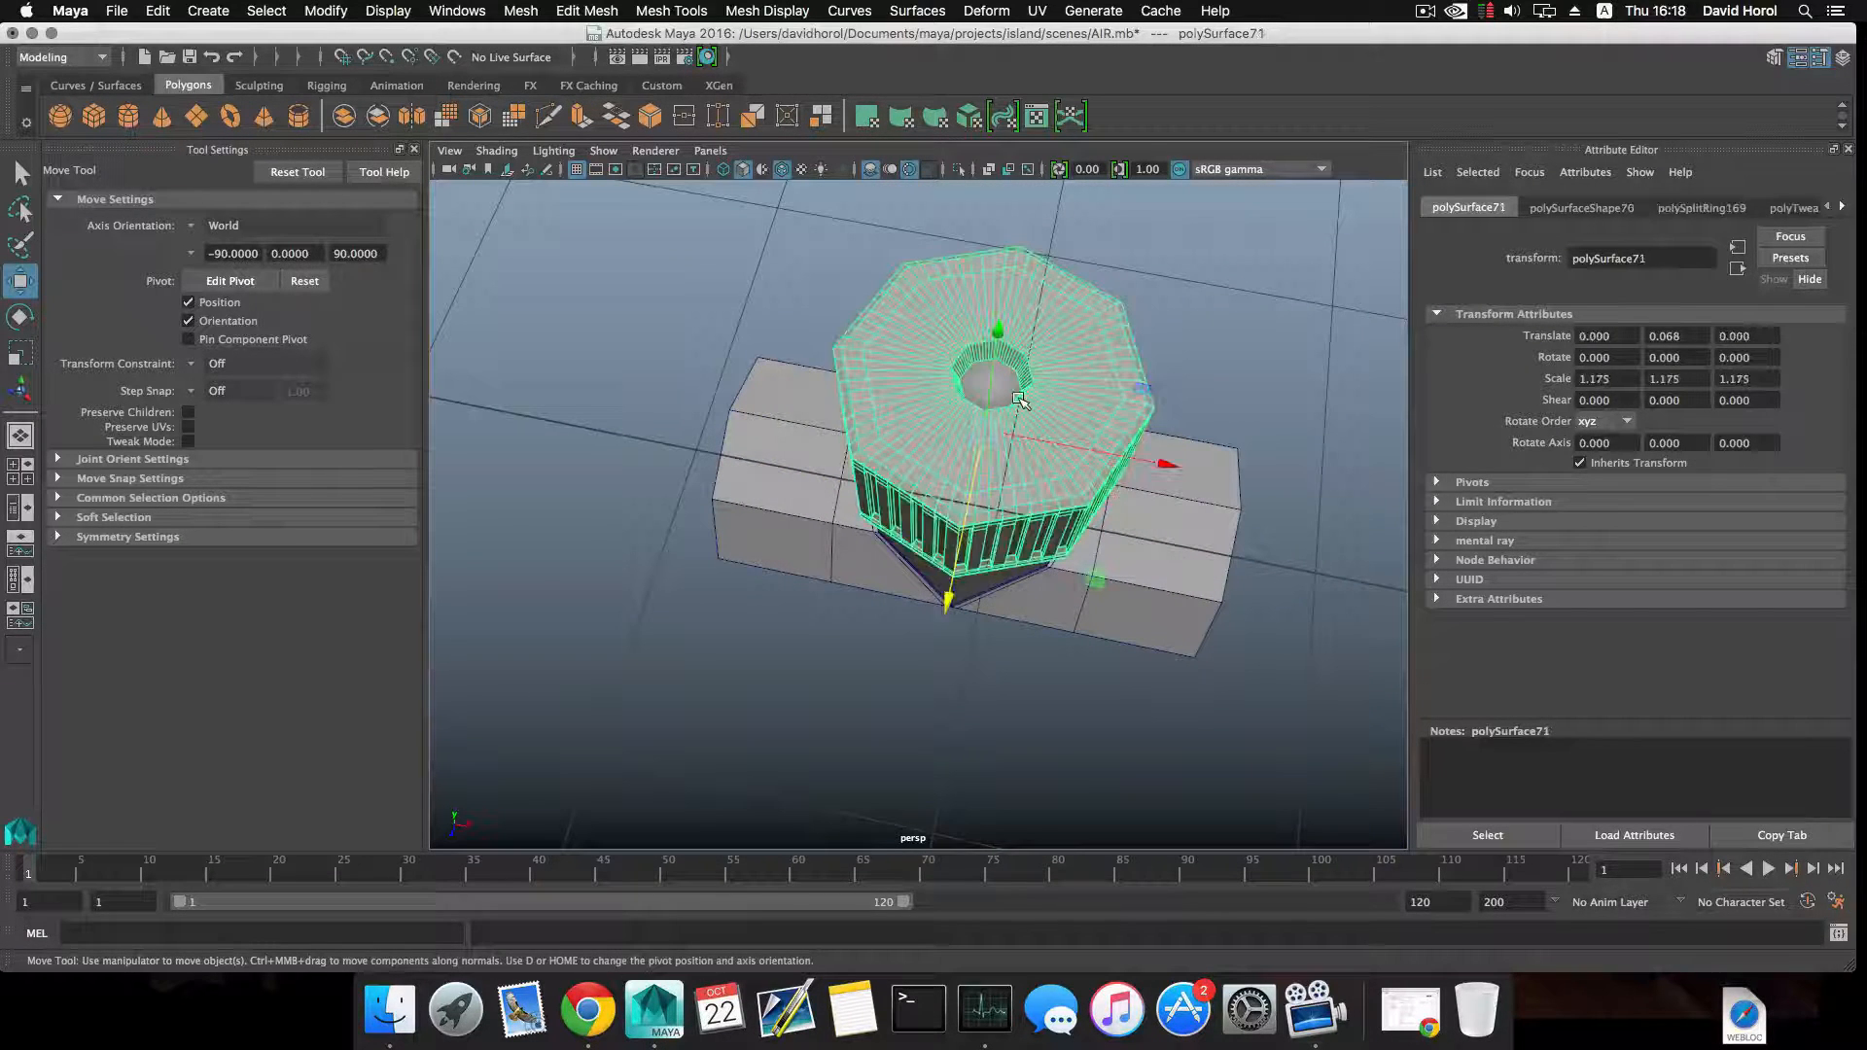
{"action": "right_click_drag", "start_coordinate": [1018, 398], "coordinate": [1017, 437]}
{"action": "left_click", "coordinate": [990, 384]}
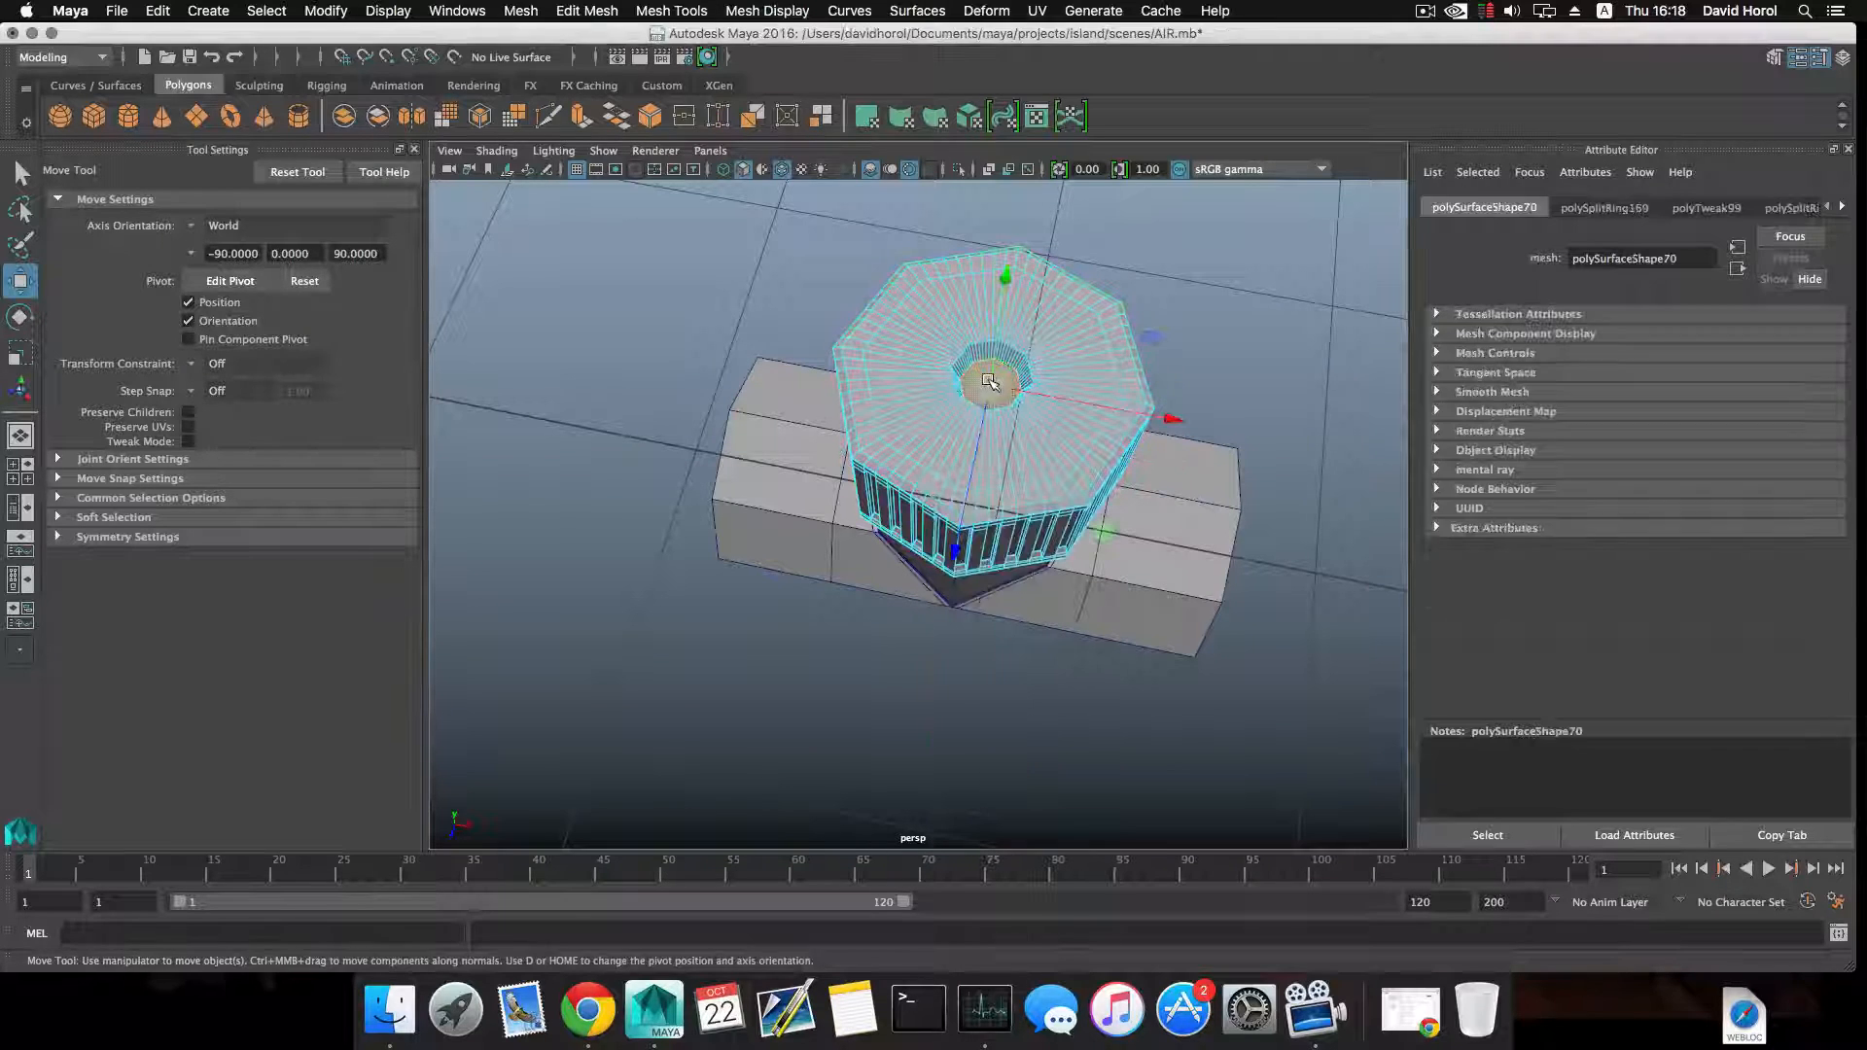
{"action": "left_click", "coordinate": [586, 11]}
{"action": "left_click", "coordinate": [598, 459]}
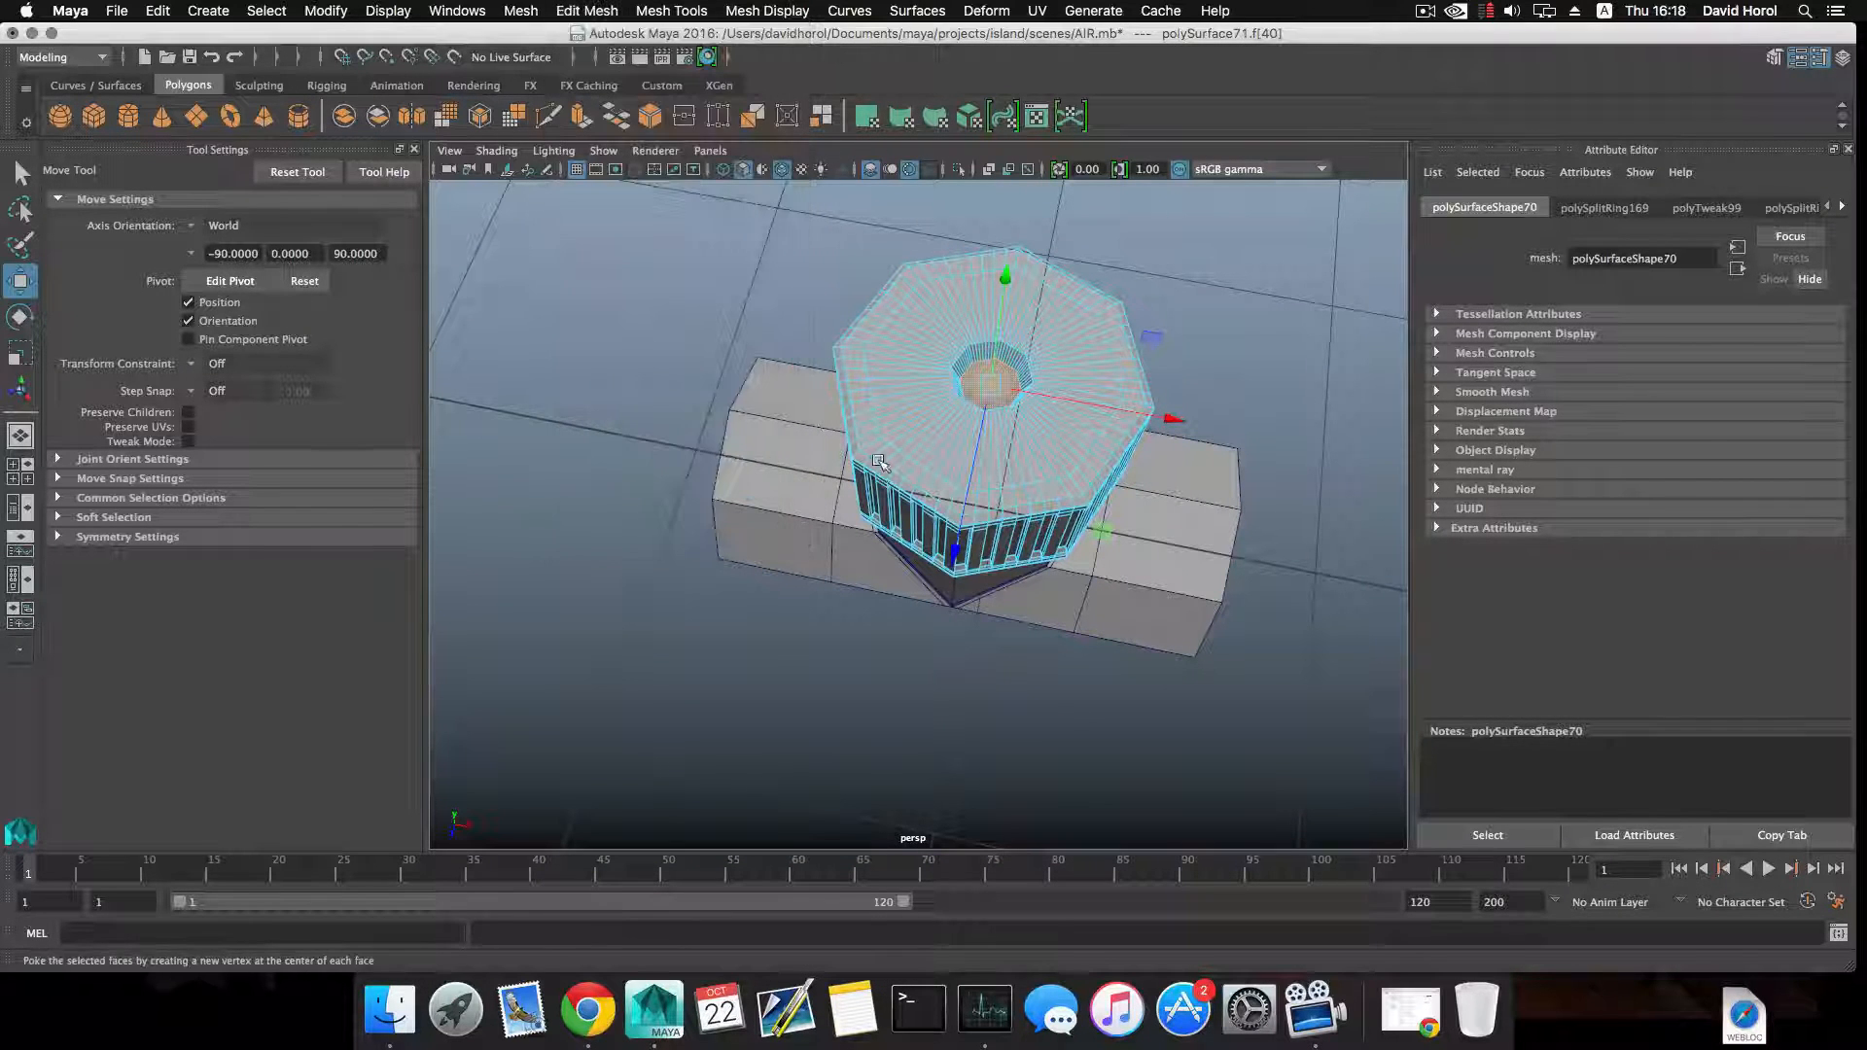
{"action": "scroll", "coordinate": [879, 461], "scroll_direction": "down", "scroll_amount": 3}
{"action": "key", "text": "F8"}
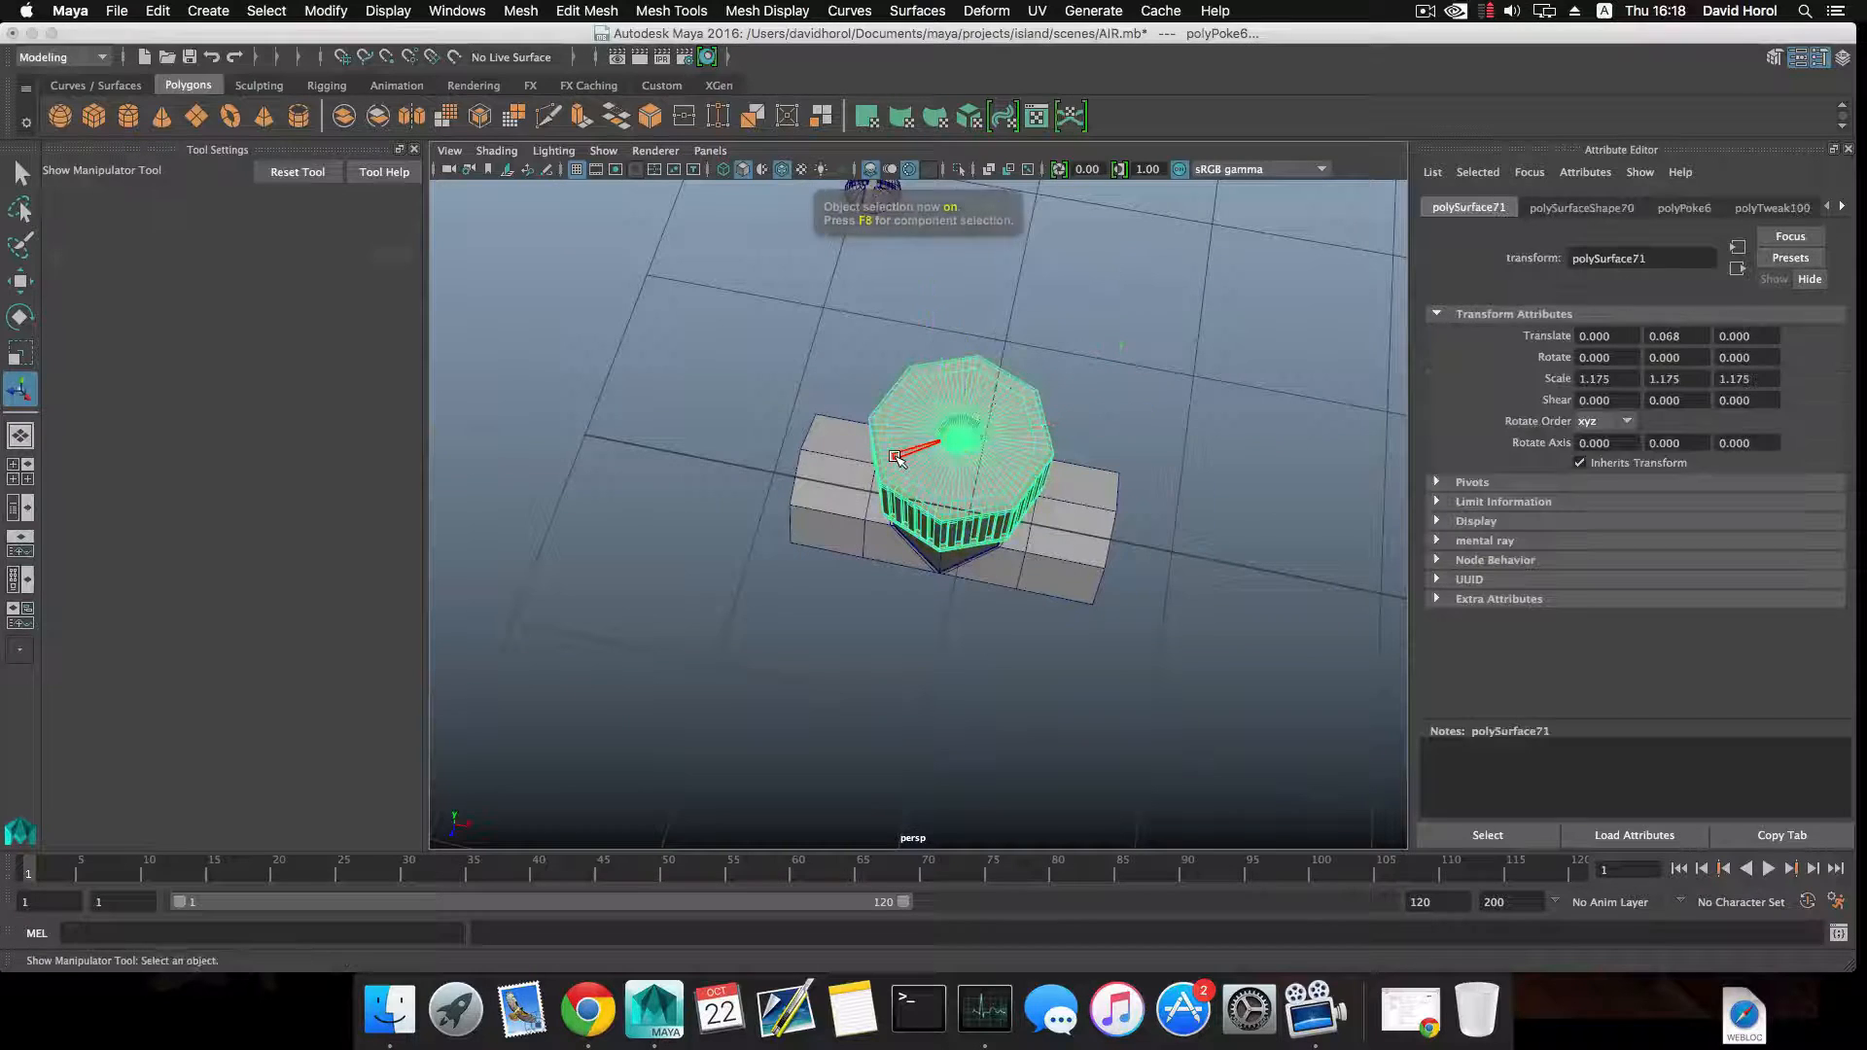
Snap the copied screw head to the poked center vertex inside the cap's hole at Translate 4.448, -1.284, 3.613.
{"action": "left_click_drag", "start_coordinate": [878, 401], "coordinate": [919, 480], "text": "alt"}
{"action": "left_click", "coordinate": [863, 286]}
{"action": "key", "text": "w"}
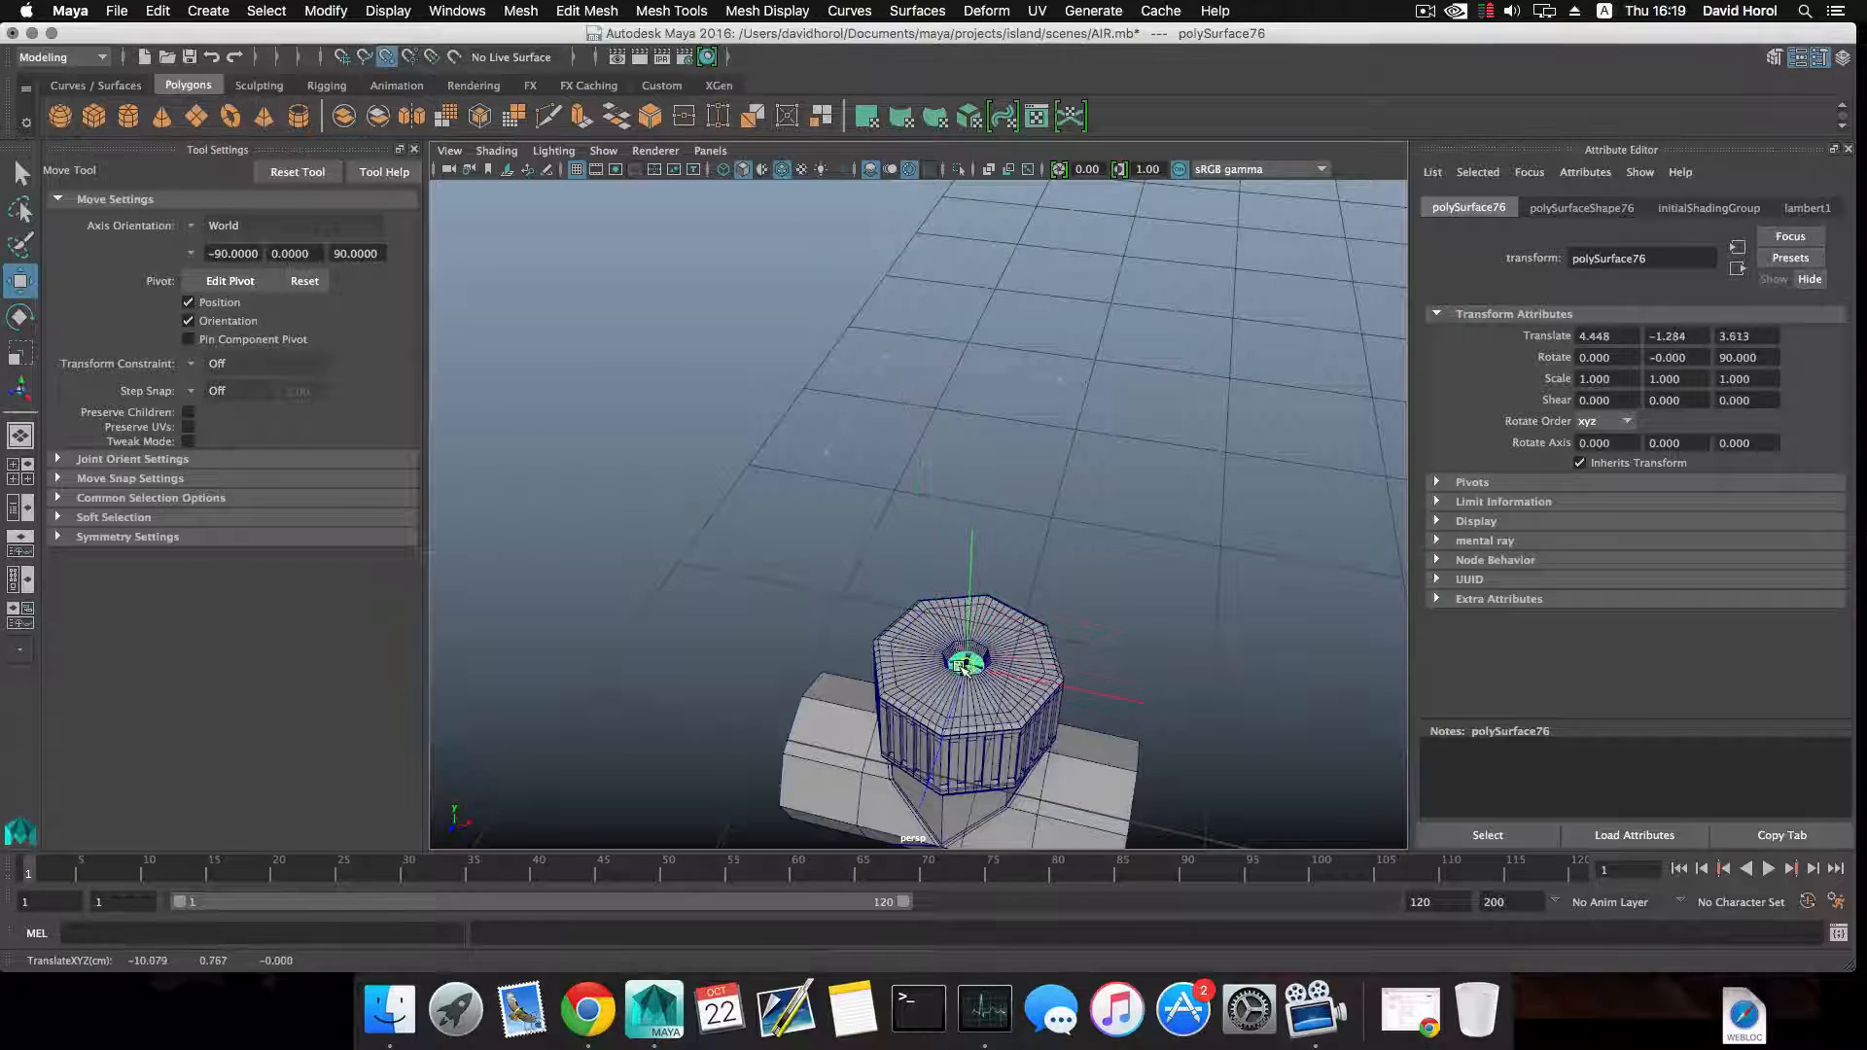
{"action": "scroll", "coordinate": [965, 666], "scroll_direction": "up", "scroll_amount": 5}
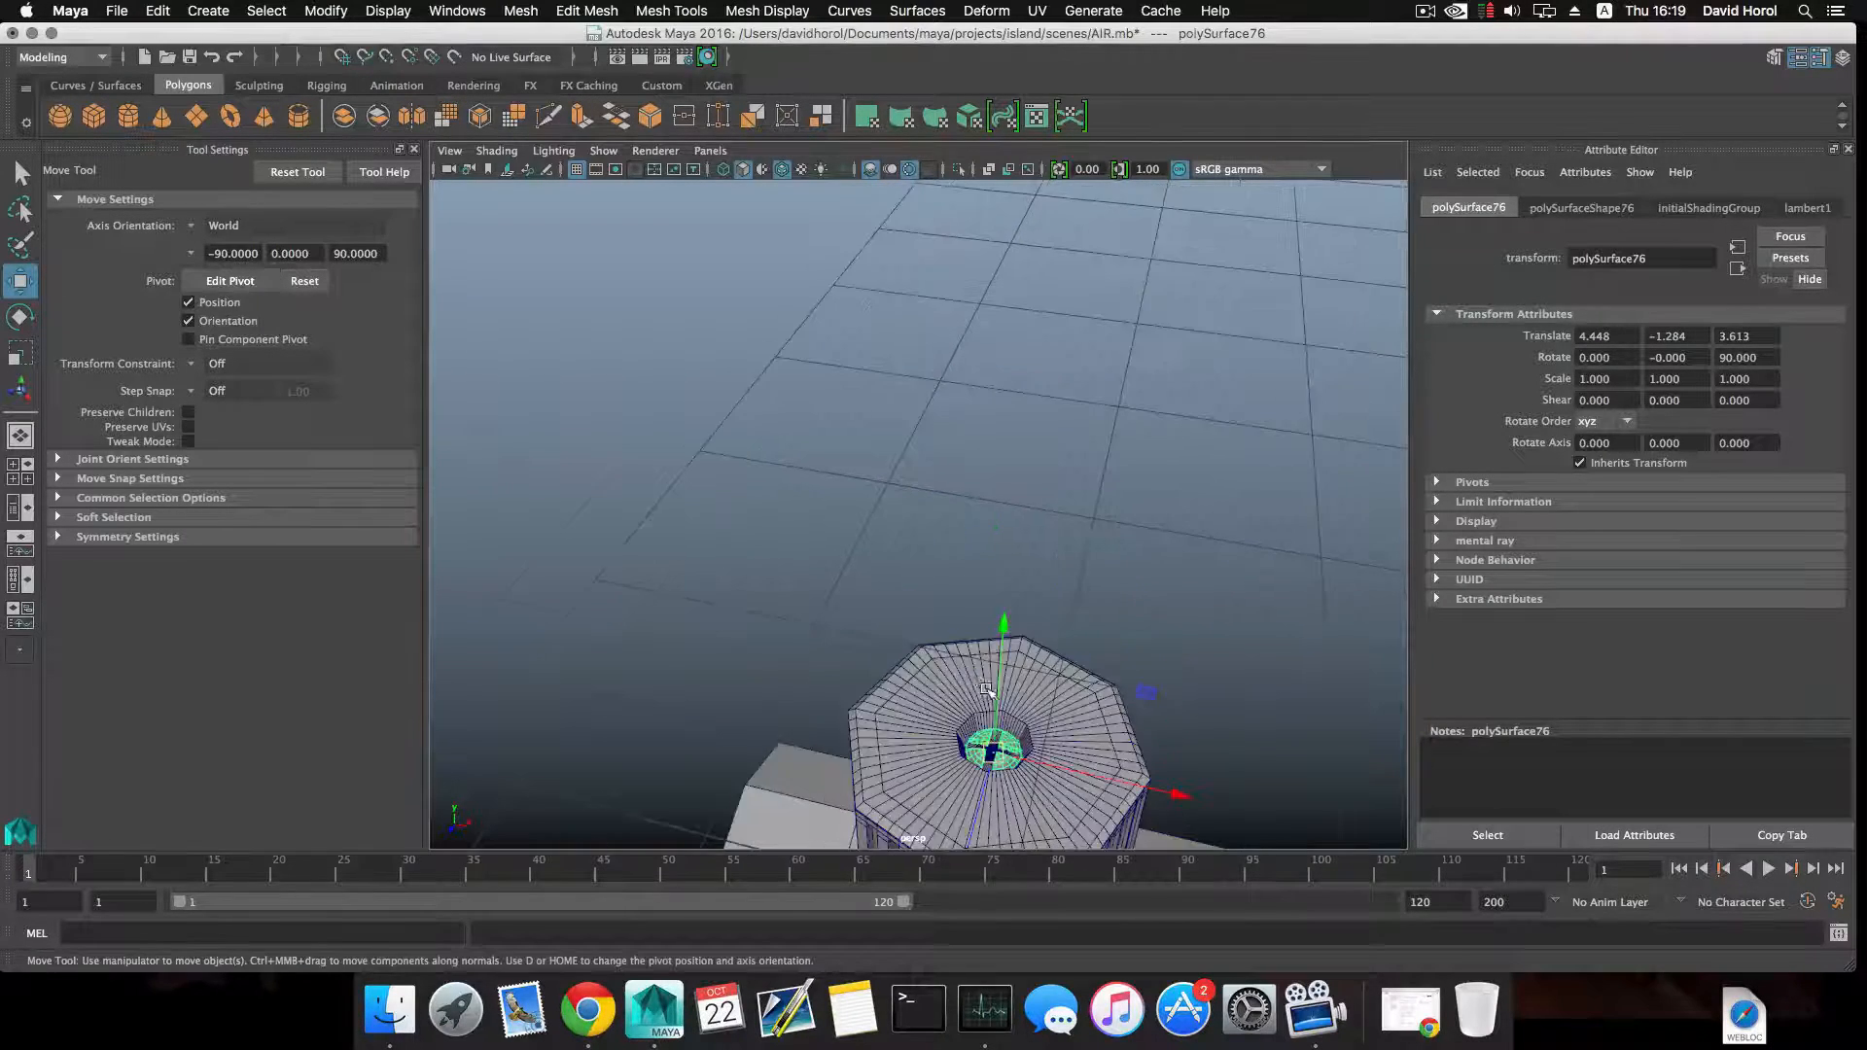
Raise the copied screw head inside the cap's central hole to Translate Y -1.261.
{"action": "middle_click_drag", "start_coordinate": [965, 667], "coordinate": [884, 554], "text": "alt"}
{"action": "left_click_drag", "start_coordinate": [884, 554], "coordinate": [875, 429], "text": "alt"}
{"action": "middle_click_drag", "start_coordinate": [875, 429], "coordinate": [839, 512], "text": "alt"}
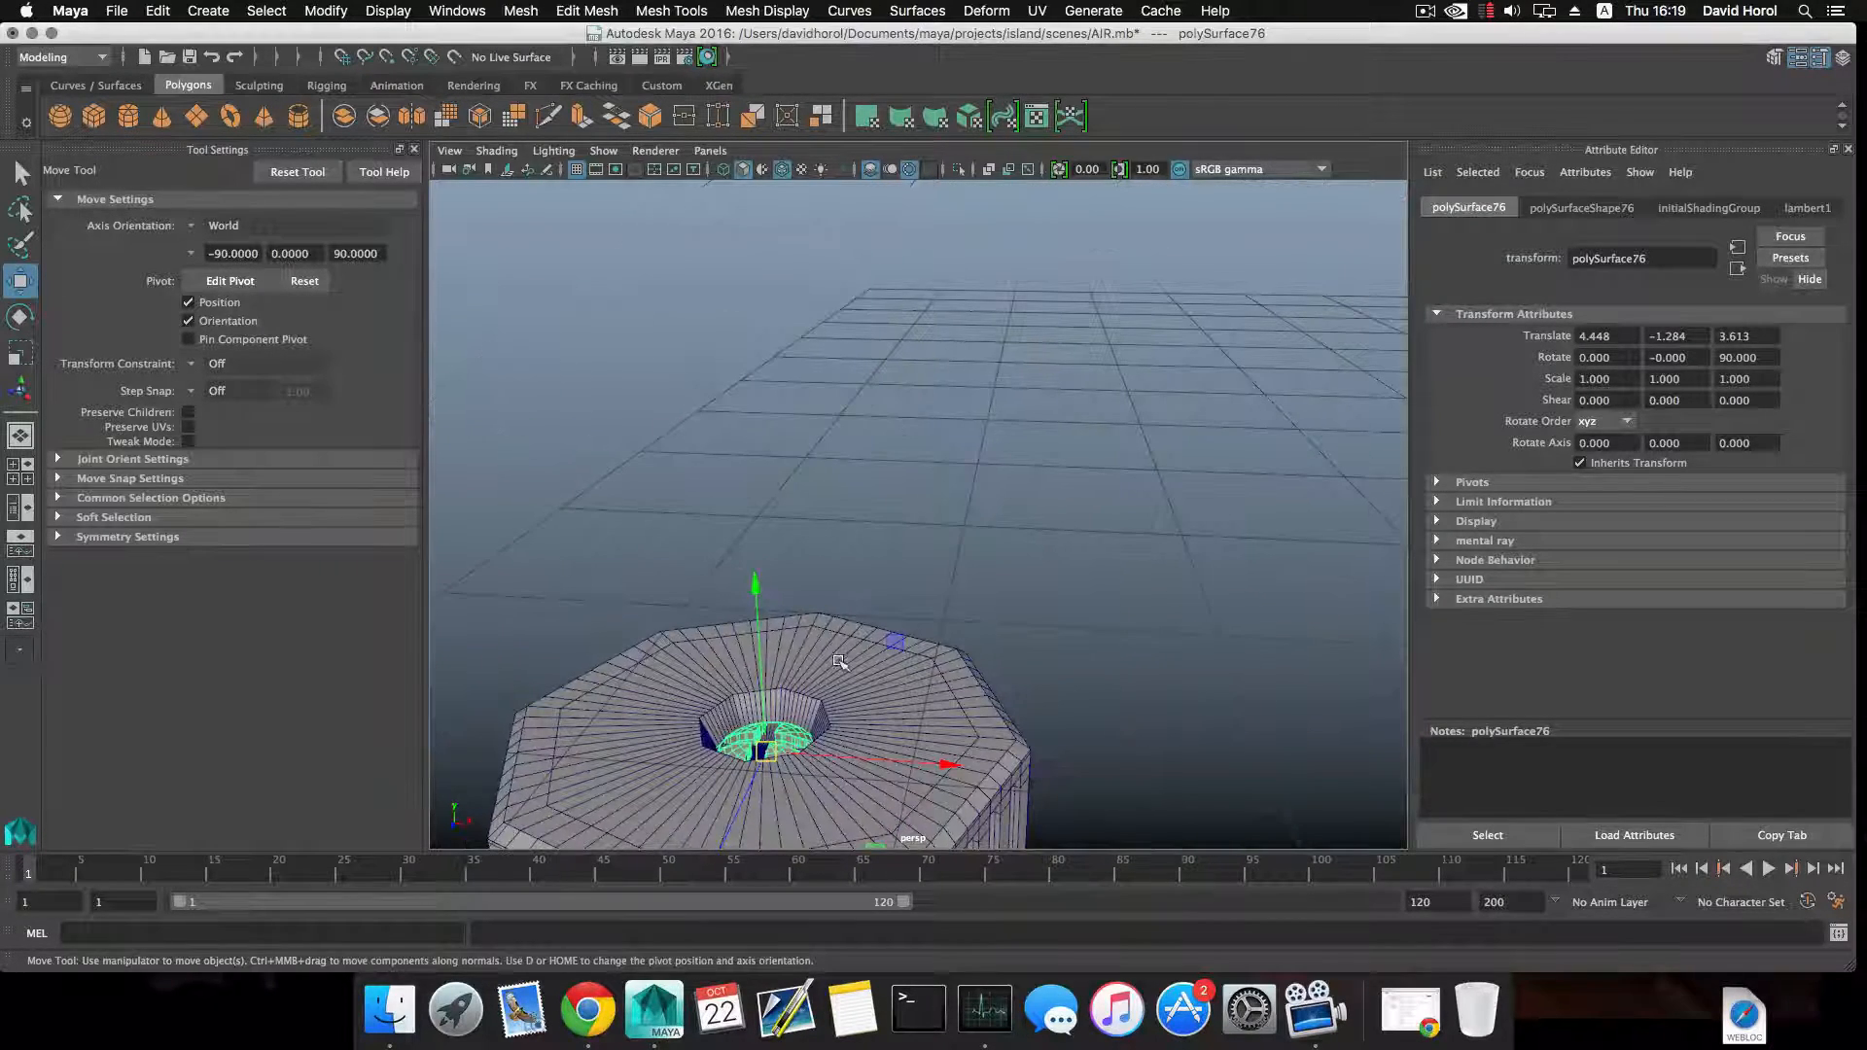
{"action": "middle_click_drag", "start_coordinate": [839, 661], "coordinate": [951, 487], "text": "alt"}
{"action": "left_click_drag", "start_coordinate": [950, 487], "coordinate": [946, 525], "text": "alt"}
{"action": "middle_click_drag", "start_coordinate": [946, 525], "coordinate": [942, 358], "text": "alt"}
{"action": "left_click_drag", "start_coordinate": [943, 359], "coordinate": [914, 428], "text": "alt"}
{"action": "key", "text": "f"}
{"action": "scroll", "coordinate": [910, 557], "scroll_direction": "down", "scroll_amount": 5}
{"action": "scroll", "coordinate": [916, 418], "scroll_direction": "up", "scroll_amount": 1}
{"action": "left_click_drag", "start_coordinate": [918, 329], "coordinate": [916, 327]}
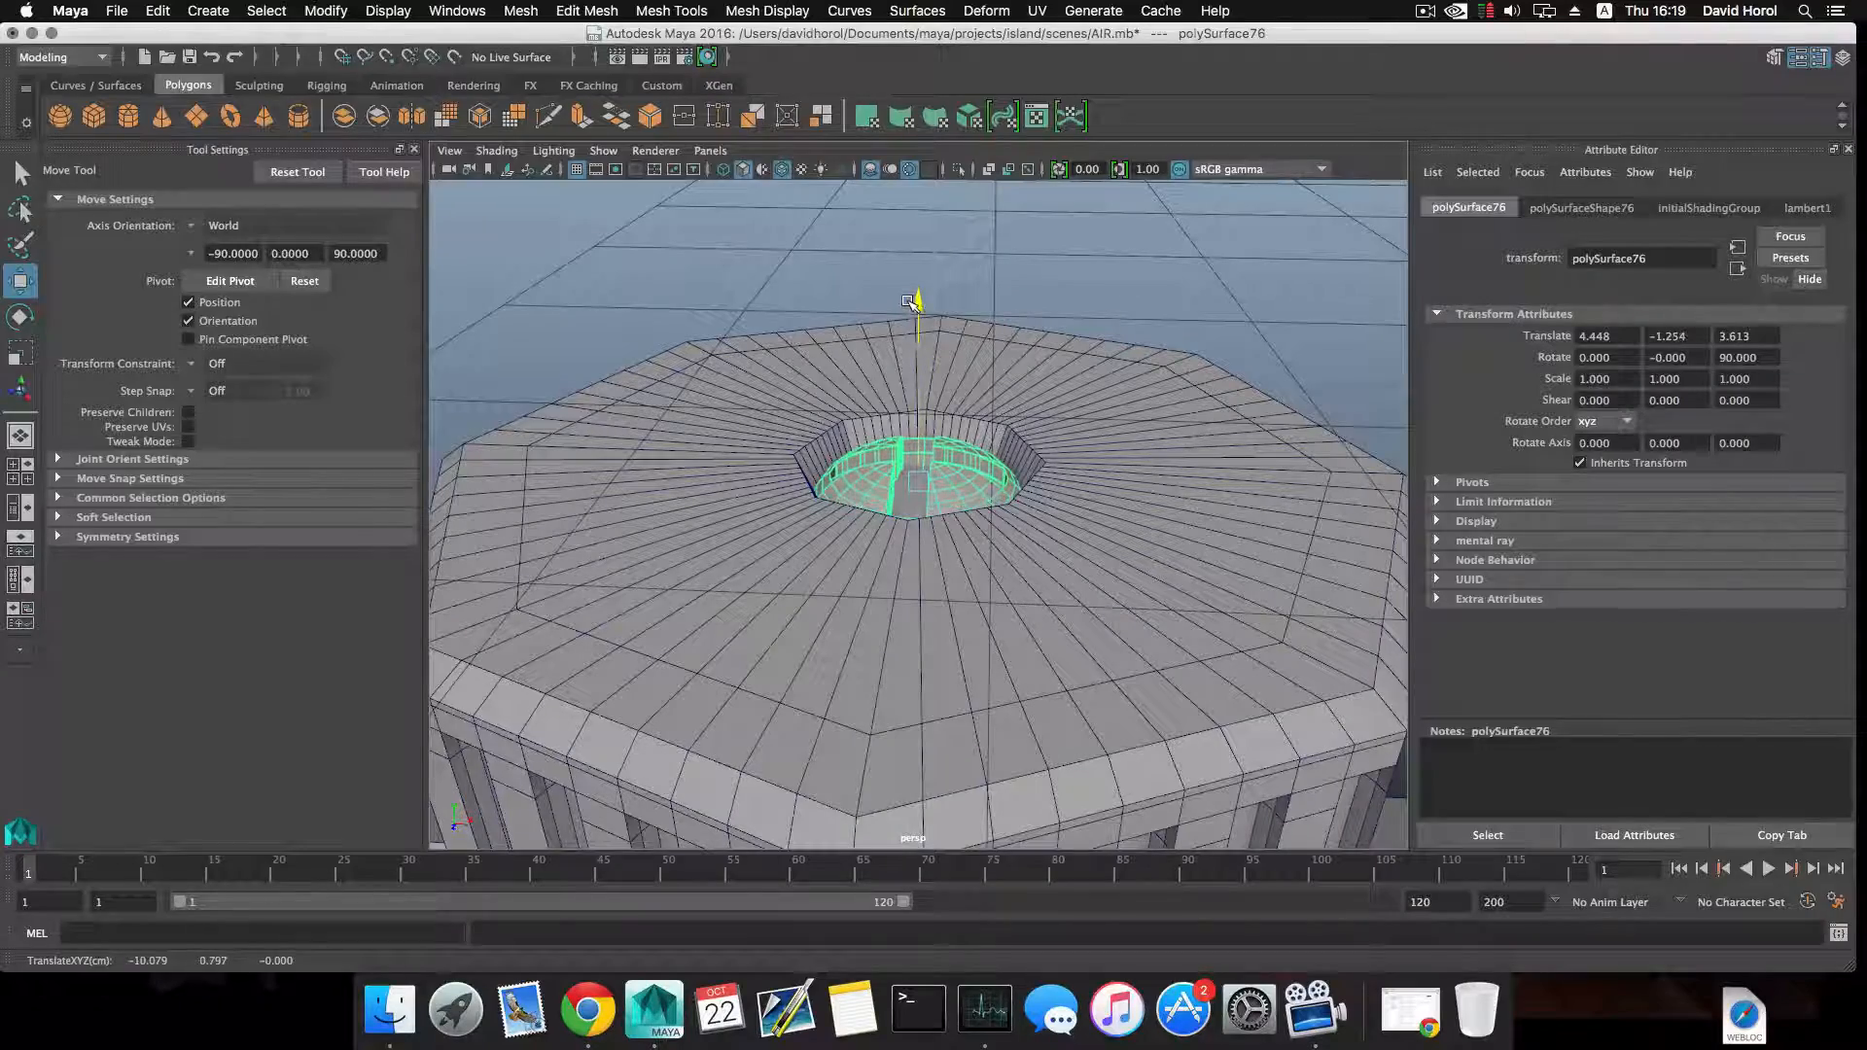
Scale the screw head uniformly to 0.851 so it fits within the cap's central hole.
{"action": "left_click_drag", "start_coordinate": [943, 431], "coordinate": [804, 518], "text": "alt"}
{"action": "key", "text": "r"}
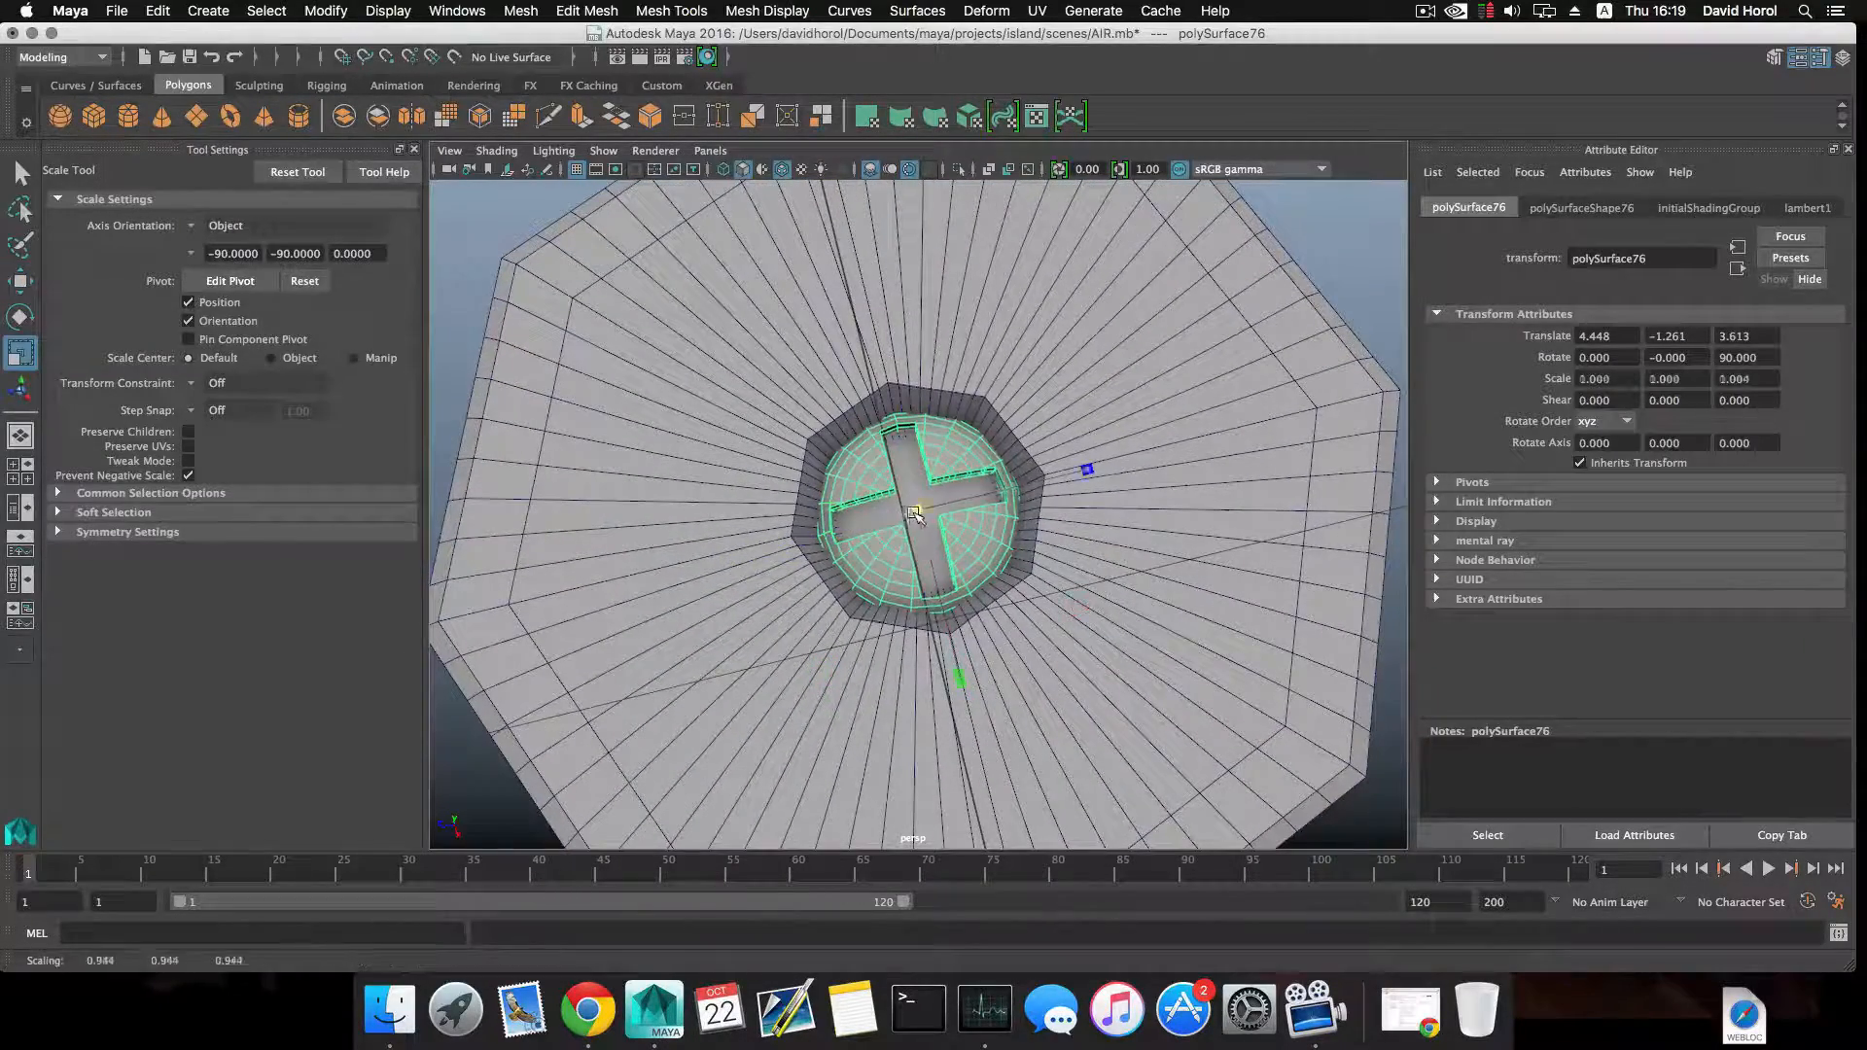
{"action": "left_click_drag", "start_coordinate": [892, 511], "coordinate": [966, 415], "text": "alt"}
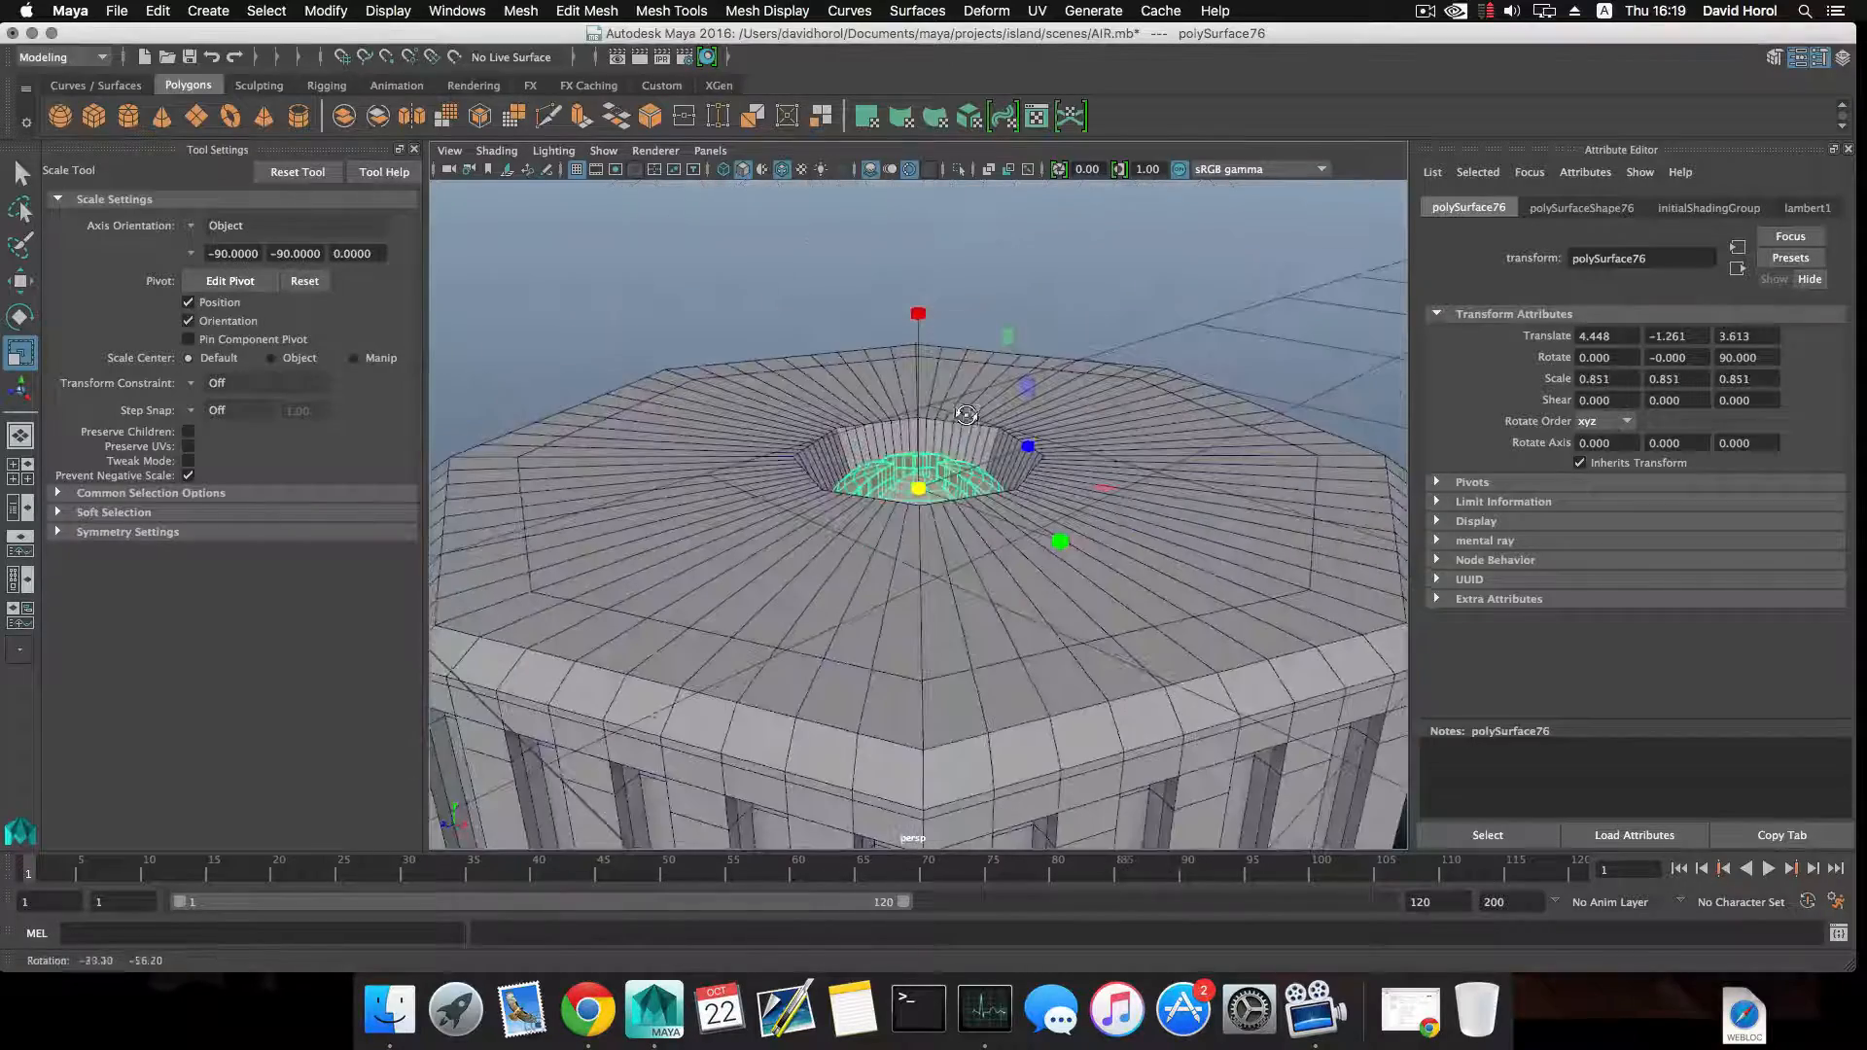
{"action": "left_click_drag", "start_coordinate": [989, 580], "coordinate": [950, 494], "text": "alt"}
Extrude the flat end face of the horizontal pipe and move it outward along X to lengthen the pipe.
{"action": "right_click", "coordinate": [950, 494]}
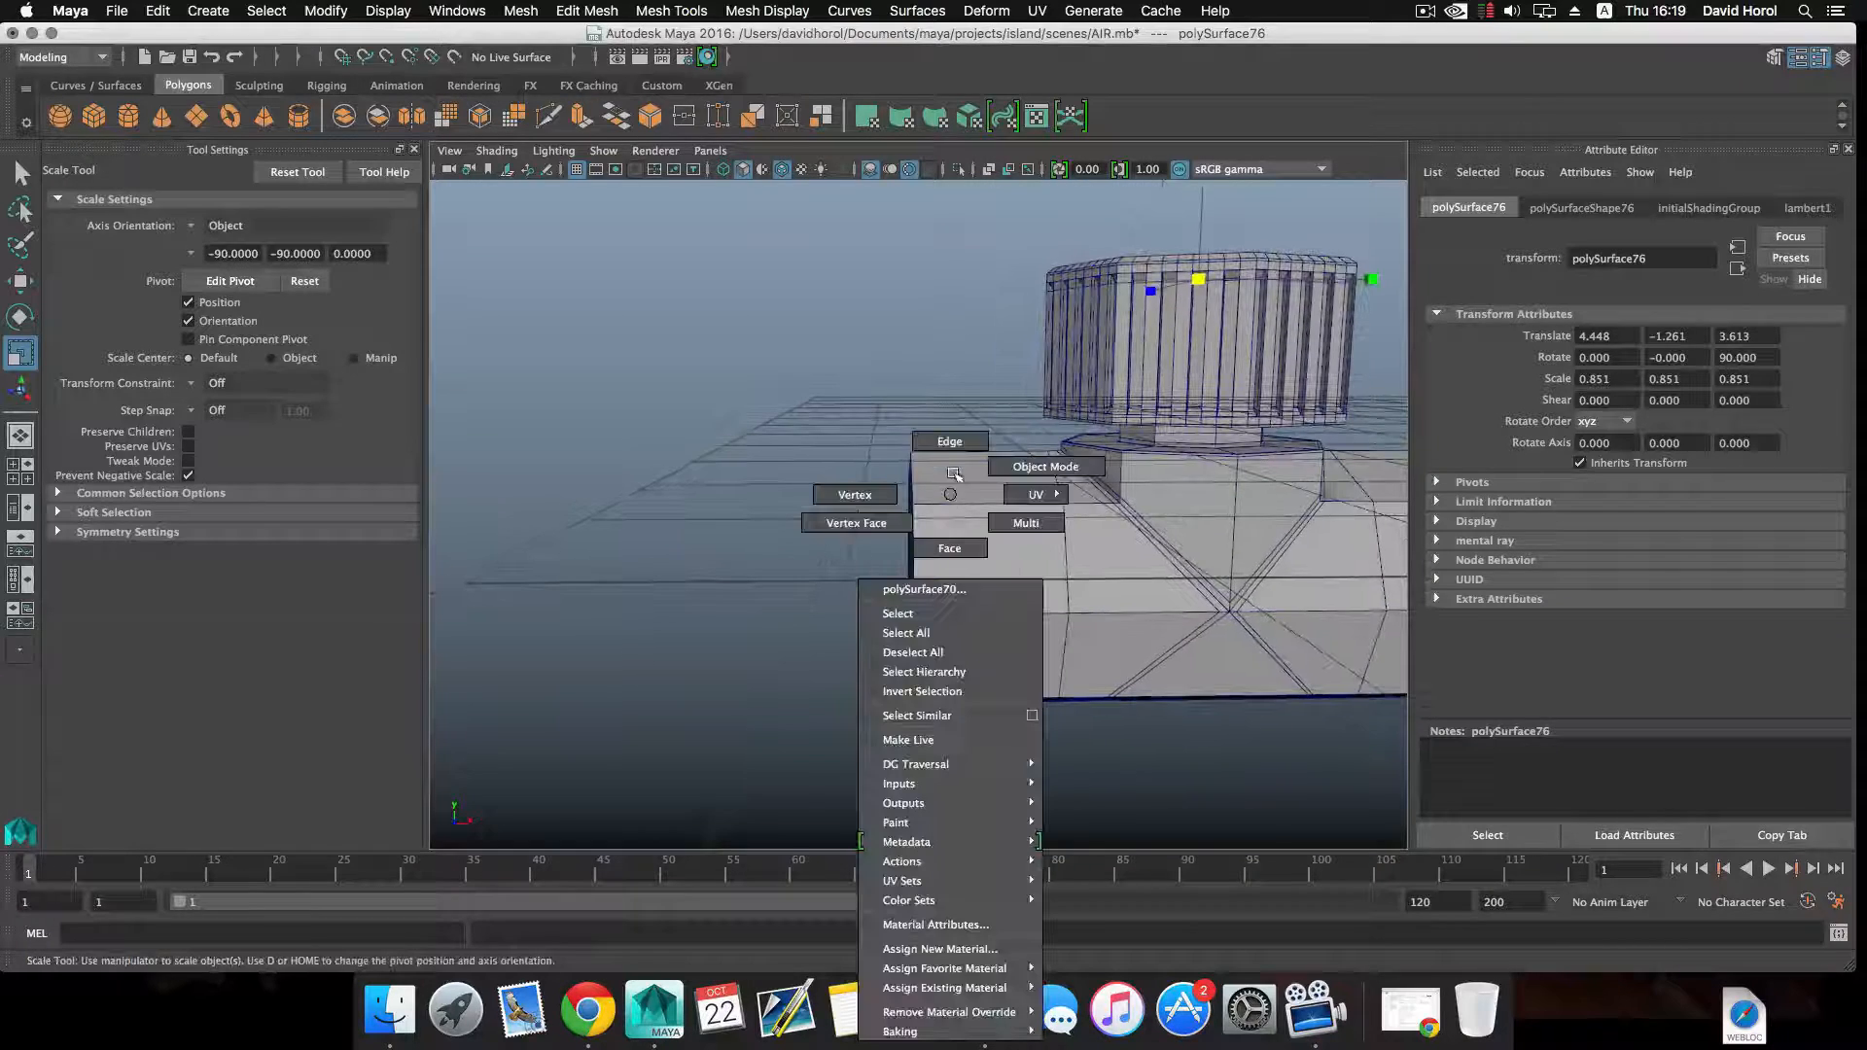
{"action": "left_click", "coordinate": [951, 550]}
{"action": "left_click", "coordinate": [887, 580]}
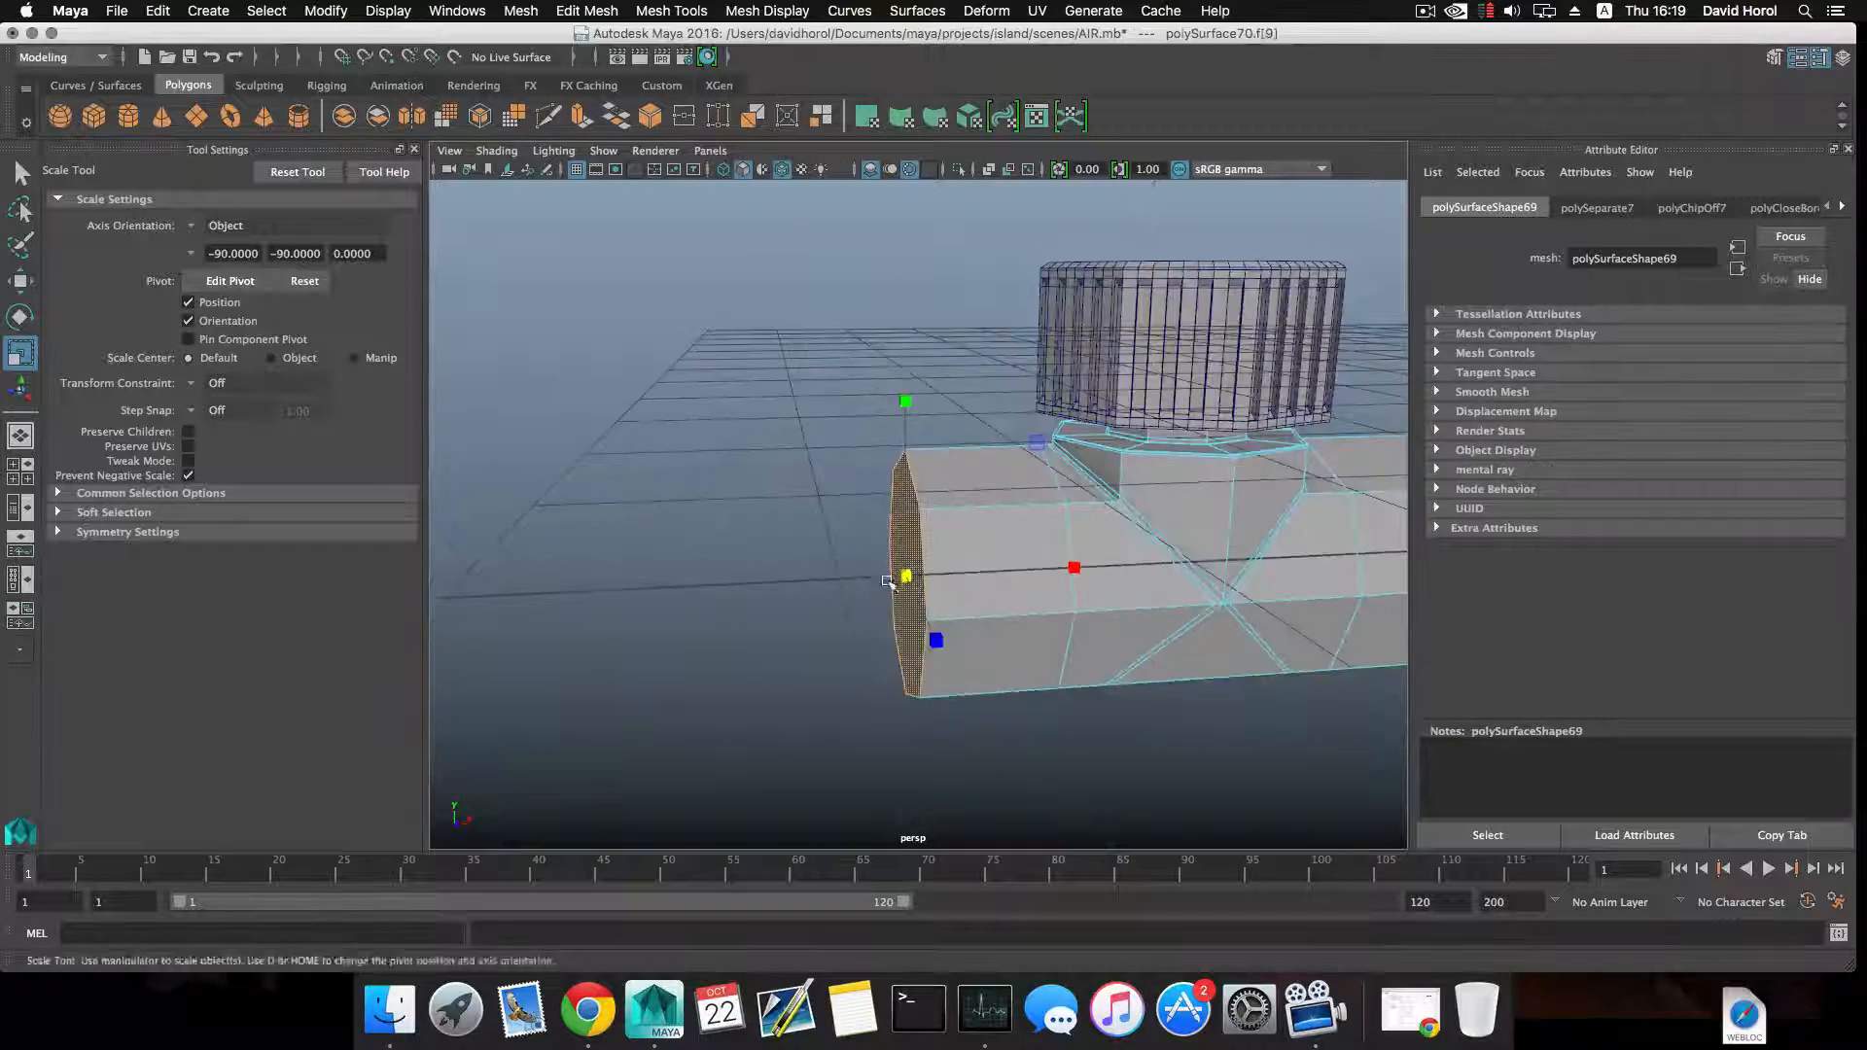
{"action": "left_click_drag", "start_coordinate": [887, 581], "coordinate": [647, 208], "text": "alt"}
{"action": "left_click", "coordinate": [581, 118]}
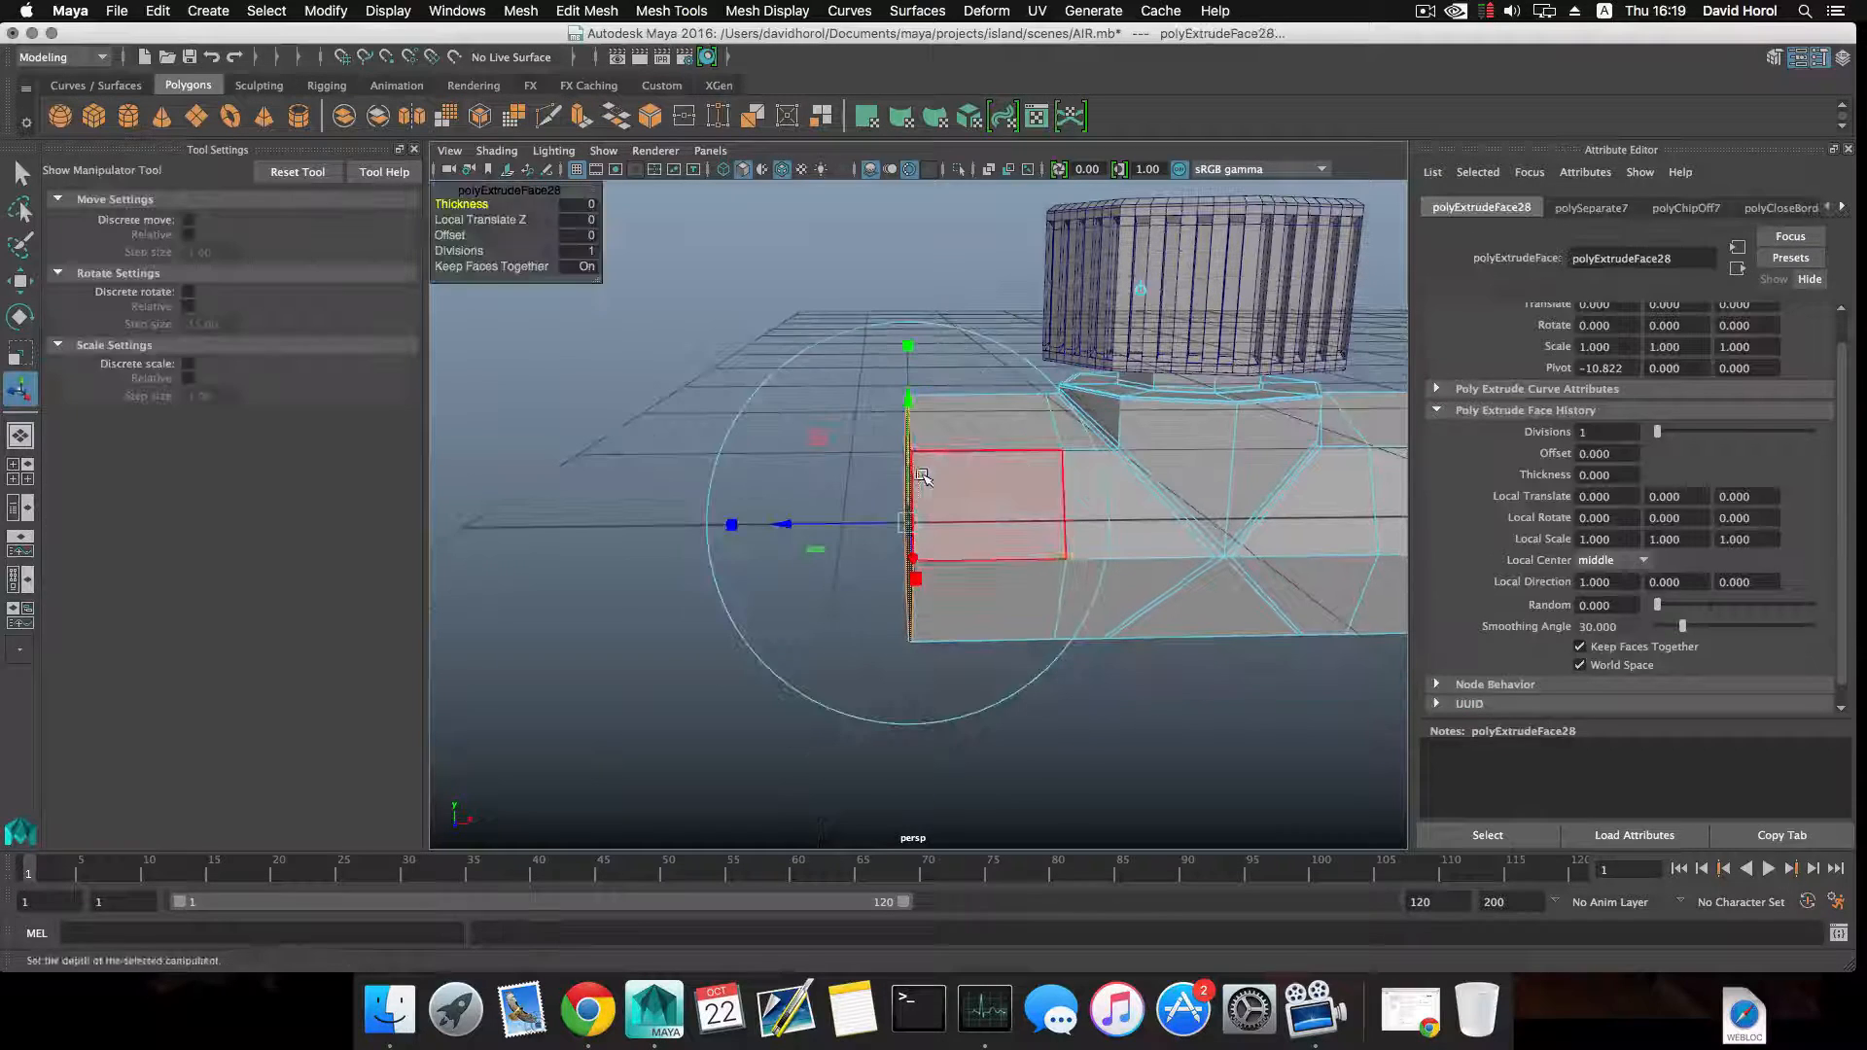
{"action": "key", "text": "w"}
{"action": "left_click_drag", "start_coordinate": [1083, 525], "coordinate": [1047, 523]}
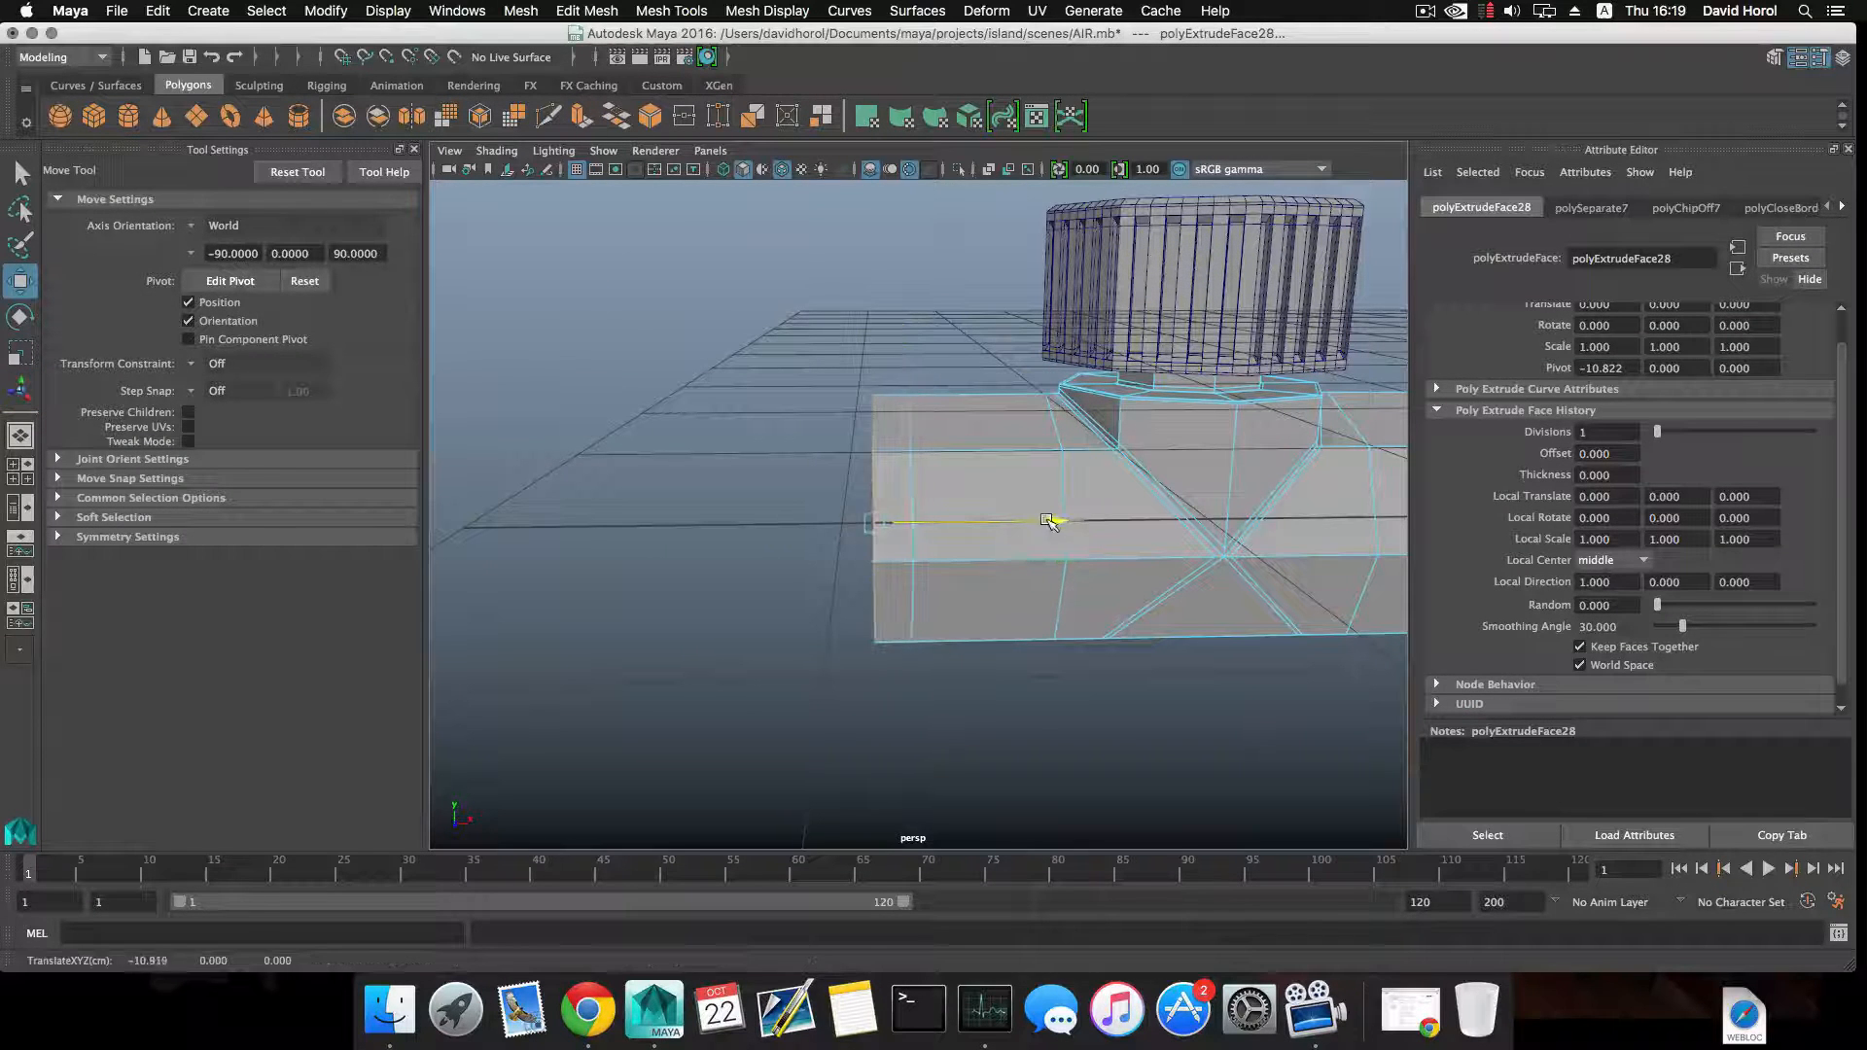
Try to bend the pipe end downward by rotating its end face, extruding it 0.288 along local Z and rotating it again.
{"action": "key", "text": "e"}
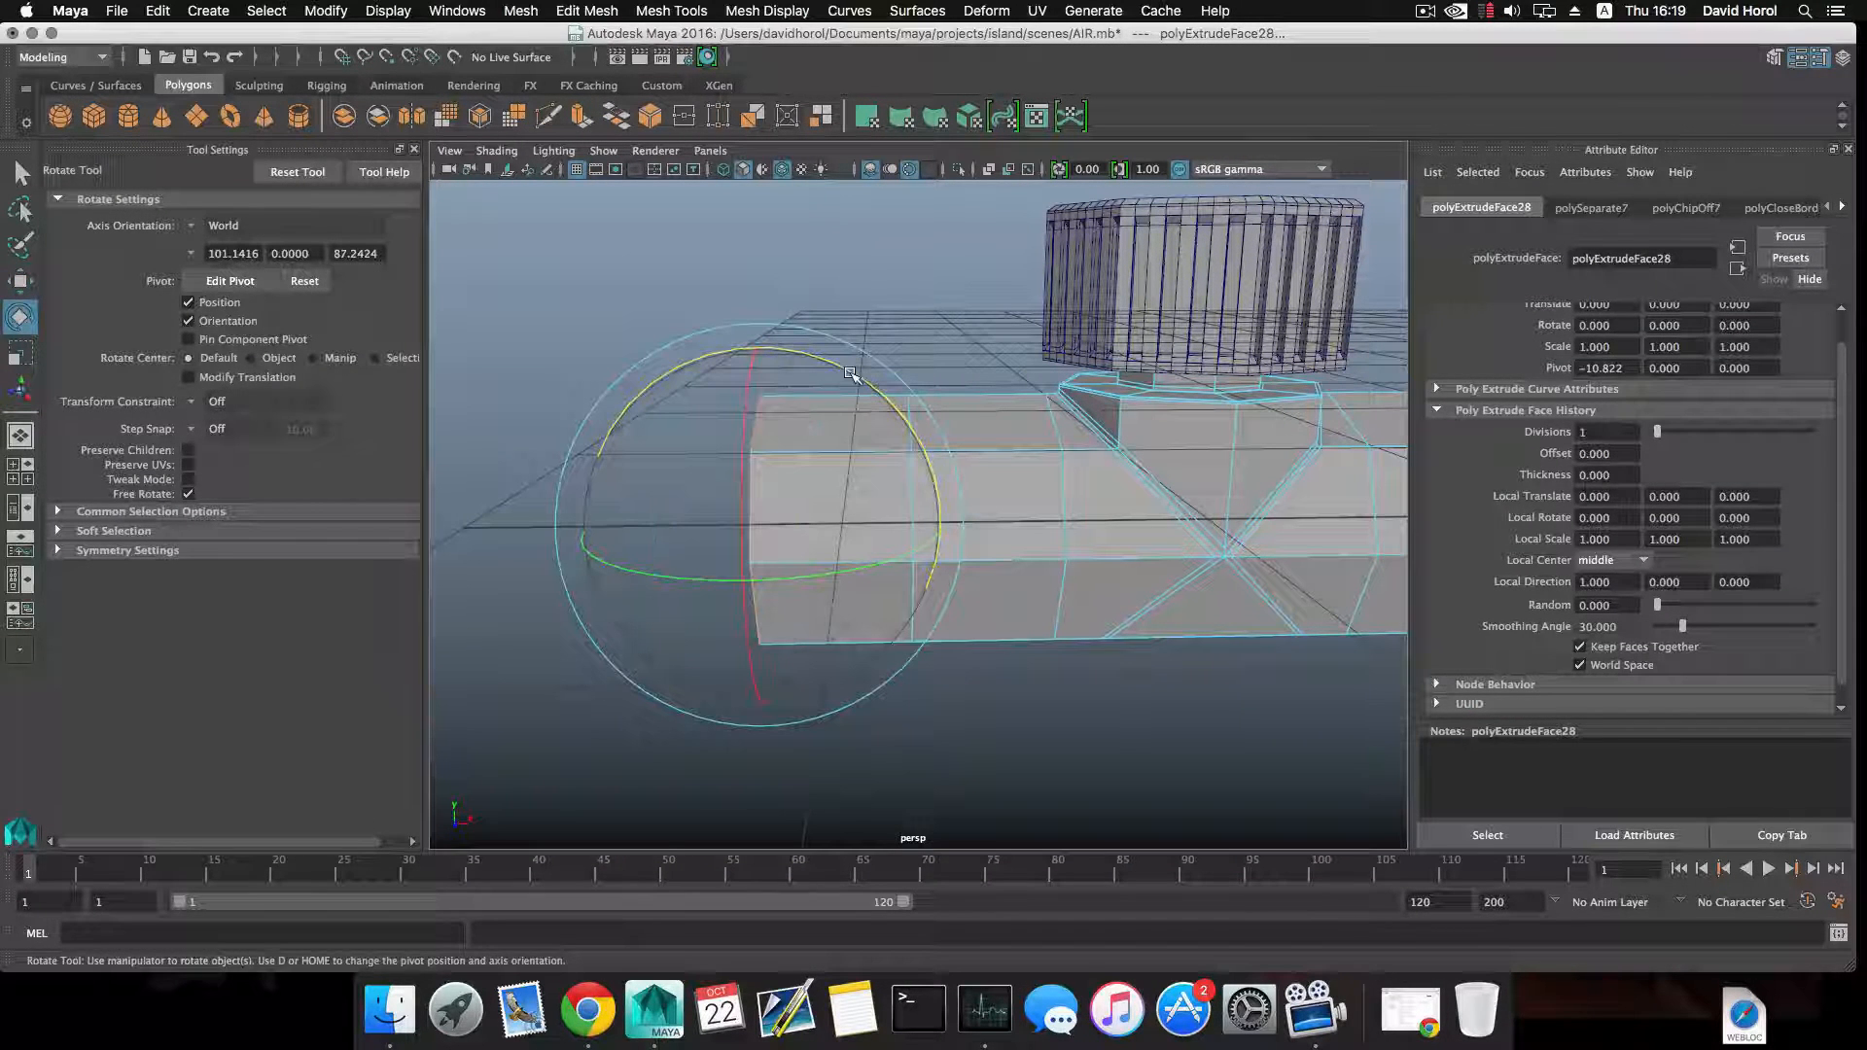
{"action": "left_click_drag", "start_coordinate": [806, 362], "coordinate": [919, 375], "text": "alt"}
{"action": "left_click", "coordinate": [583, 116]}
{"action": "left_click_drag", "start_coordinate": [782, 513], "coordinate": [684, 535]}
{"action": "key", "text": "e"}
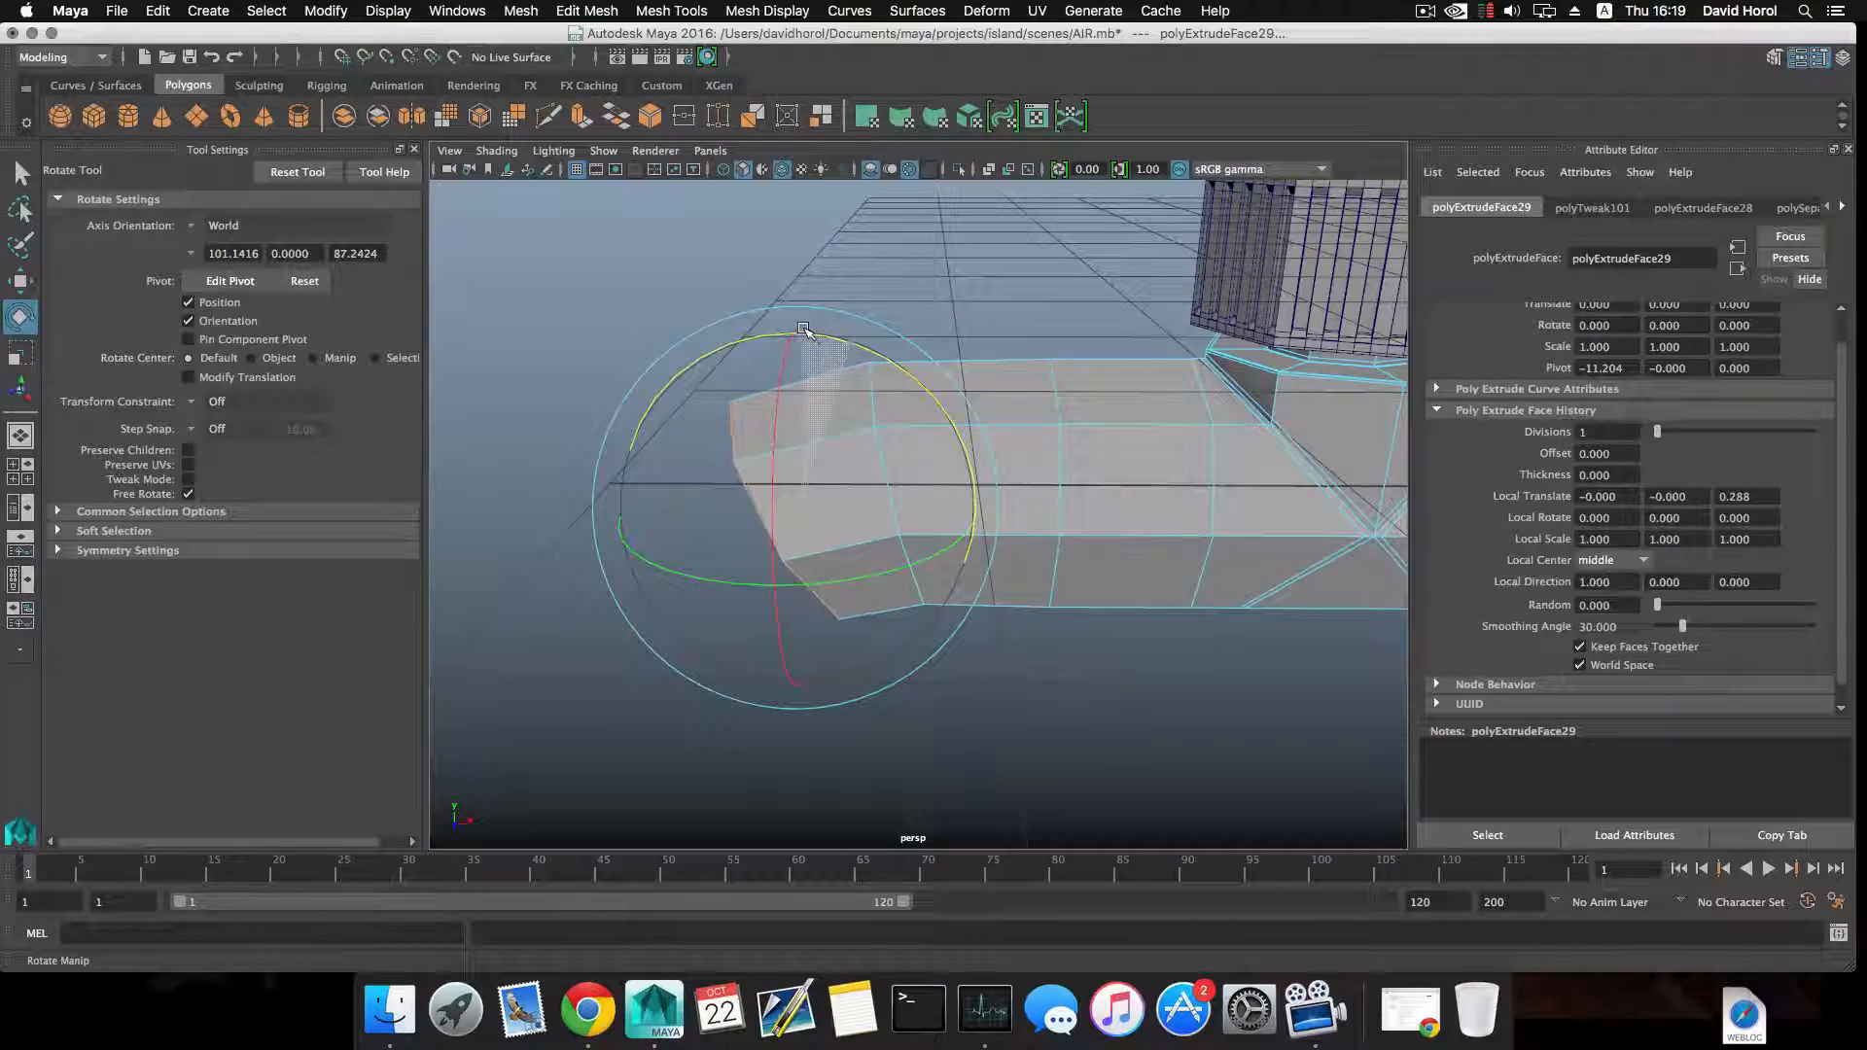
{"action": "middle_click_drag", "start_coordinate": [803, 329], "coordinate": [834, 276], "text": "alt"}
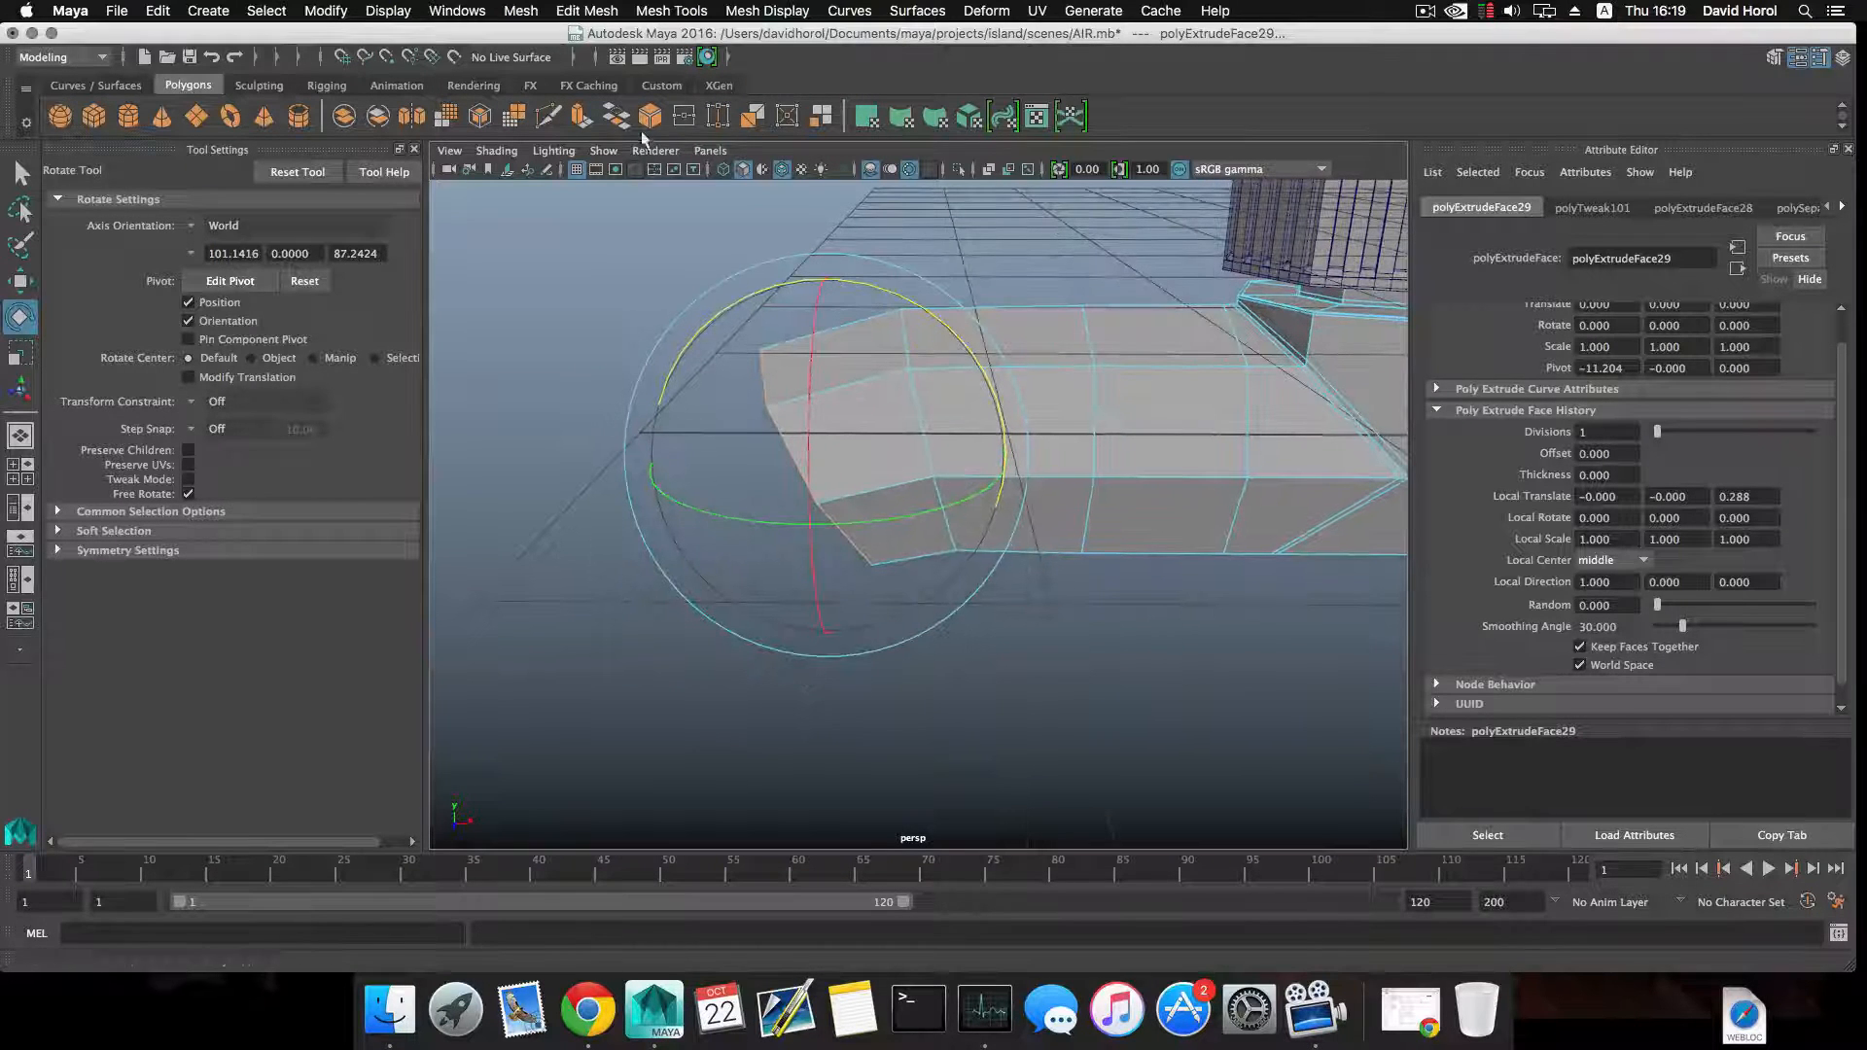
Try to continue the pipe's bend by extruding the end face 0.281 along local Z and rotating it further.
{"action": "left_click", "coordinate": [581, 117]}
{"action": "left_click_drag", "start_coordinate": [769, 494], "coordinate": [691, 536]}
{"action": "middle_click_drag", "start_coordinate": [756, 502], "coordinate": [832, 438], "text": "alt"}
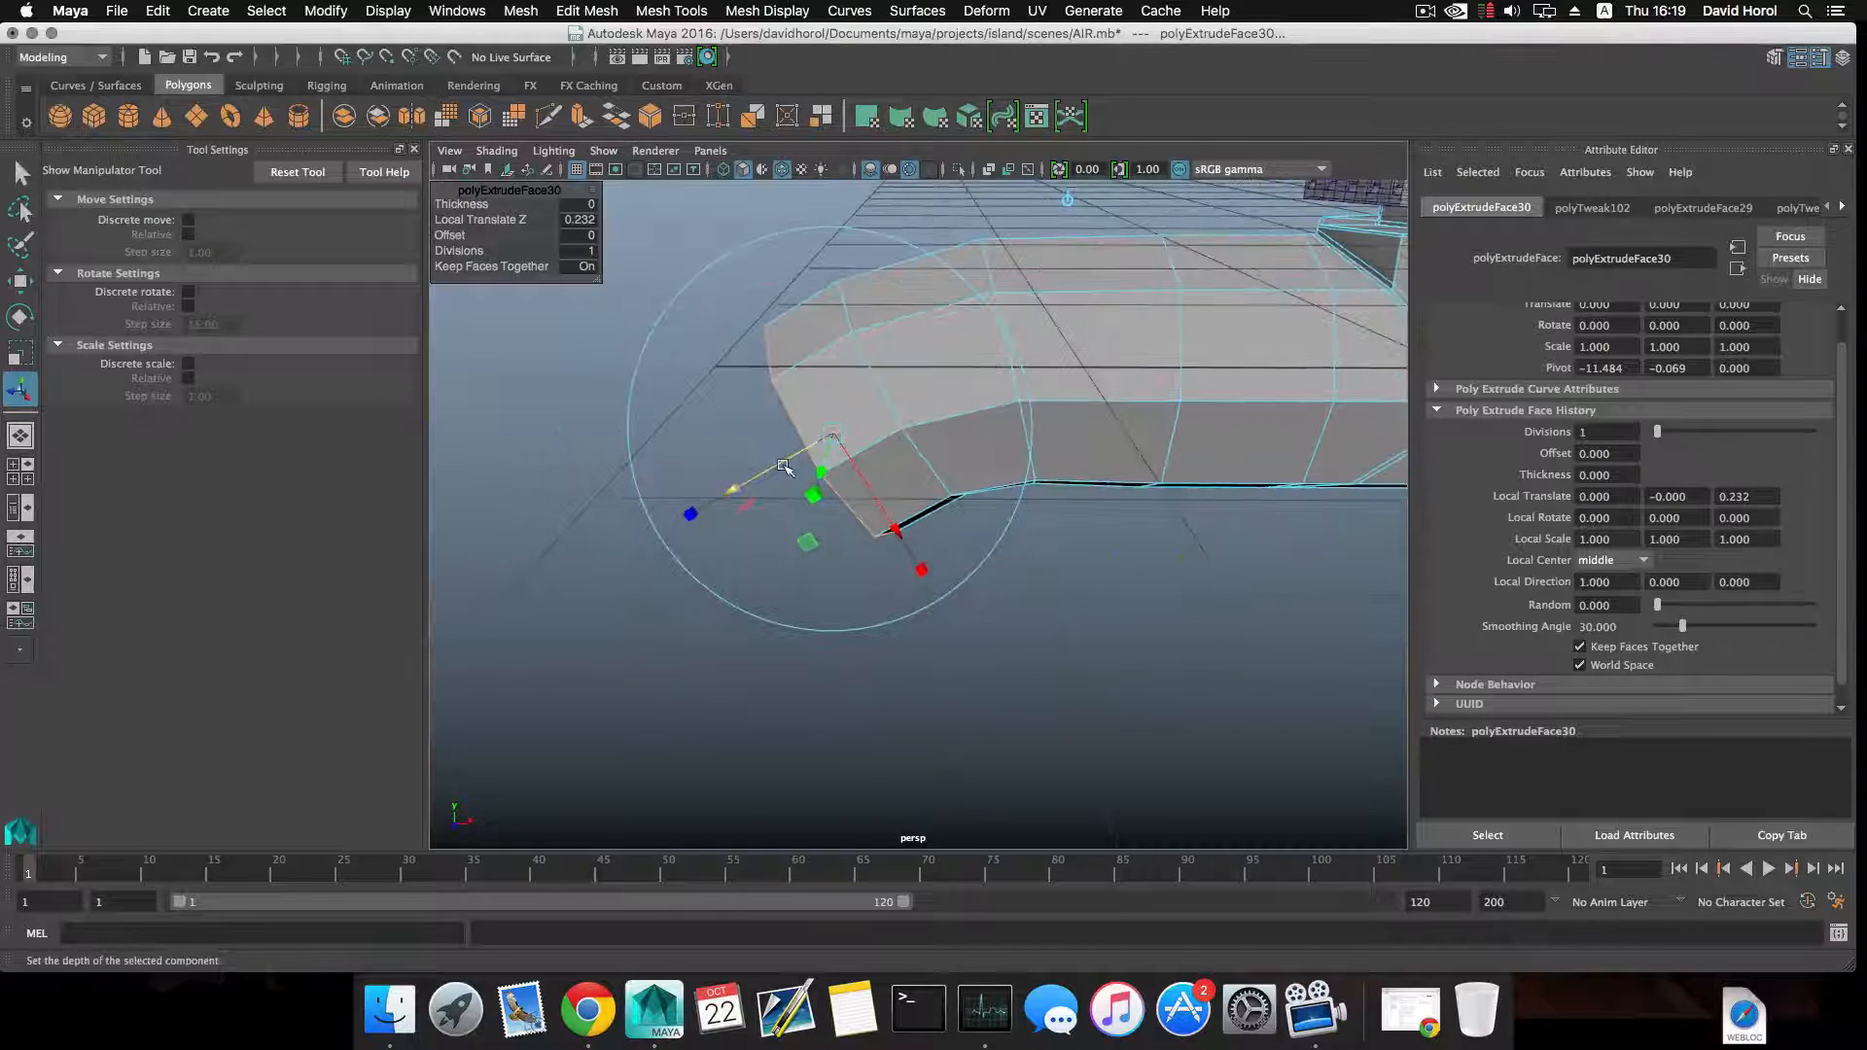
{"action": "left_click_drag", "start_coordinate": [785, 467], "coordinate": [768, 478]}
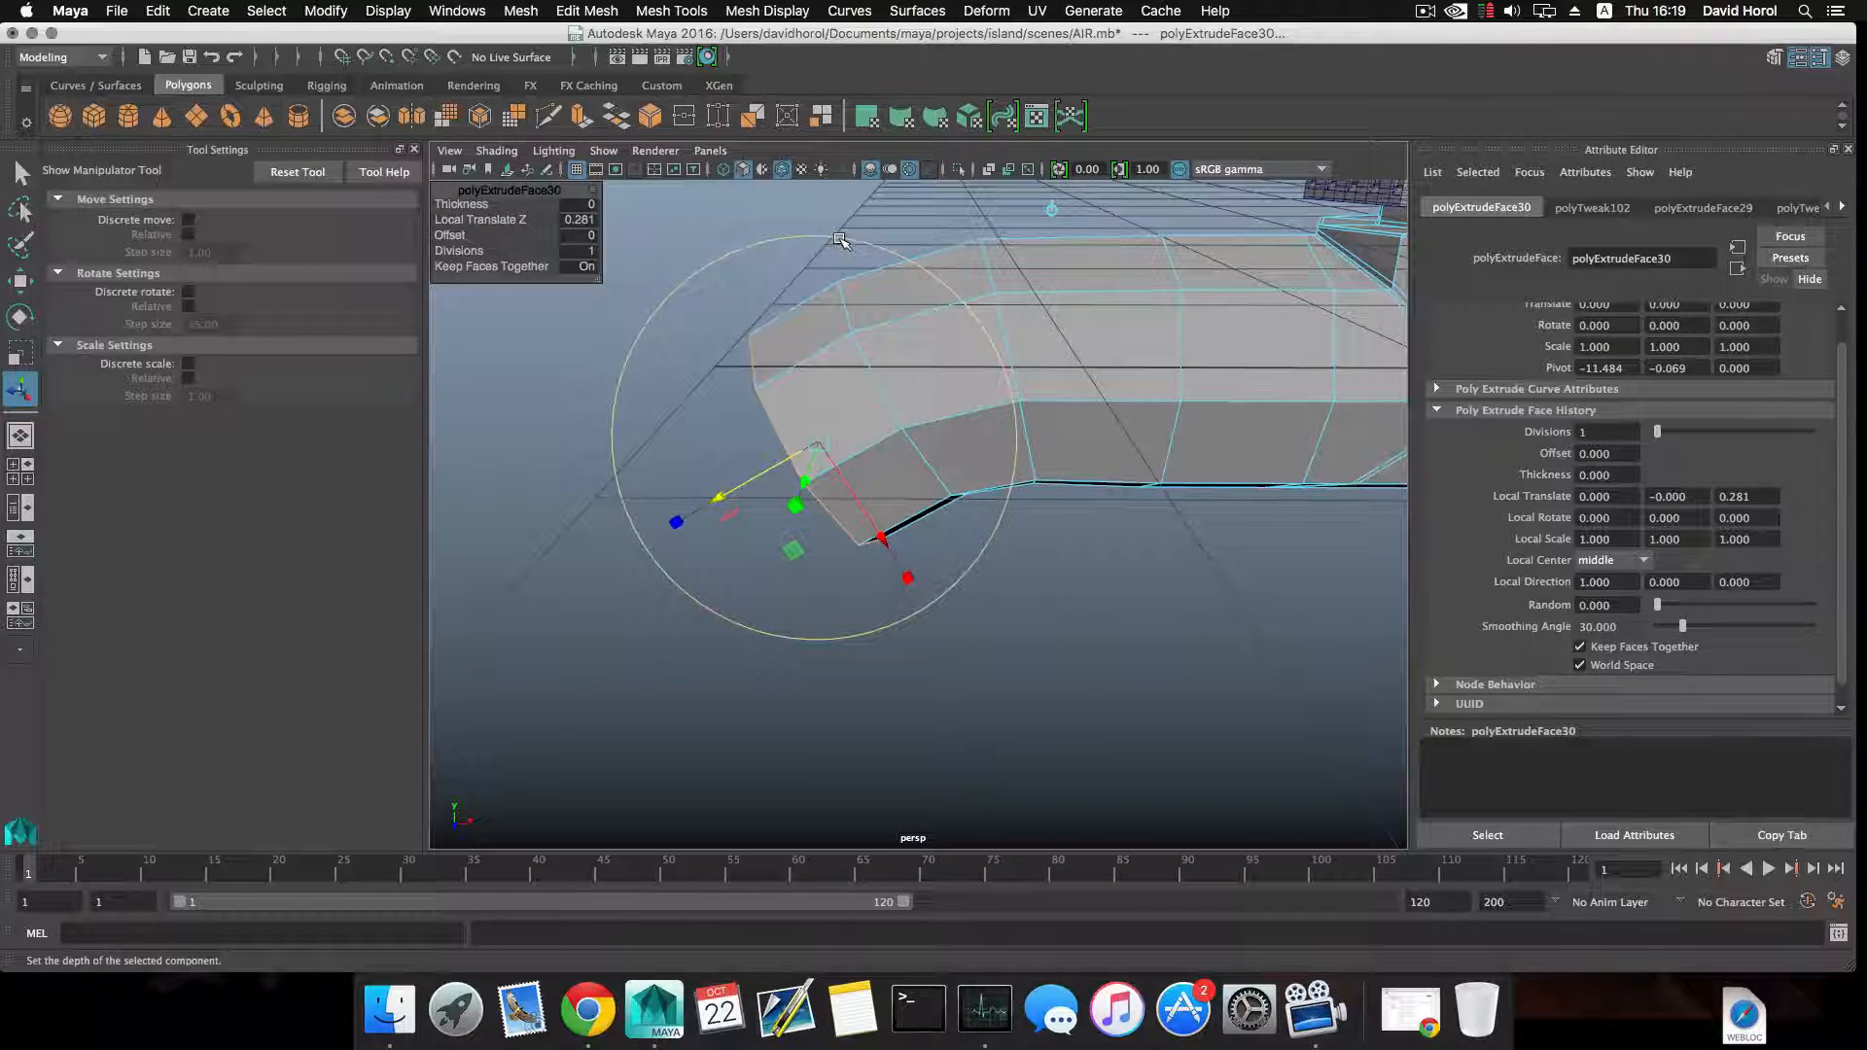
{"action": "key", "text": "e"}
{"action": "left_click_drag", "start_coordinate": [842, 265], "coordinate": [799, 264]}
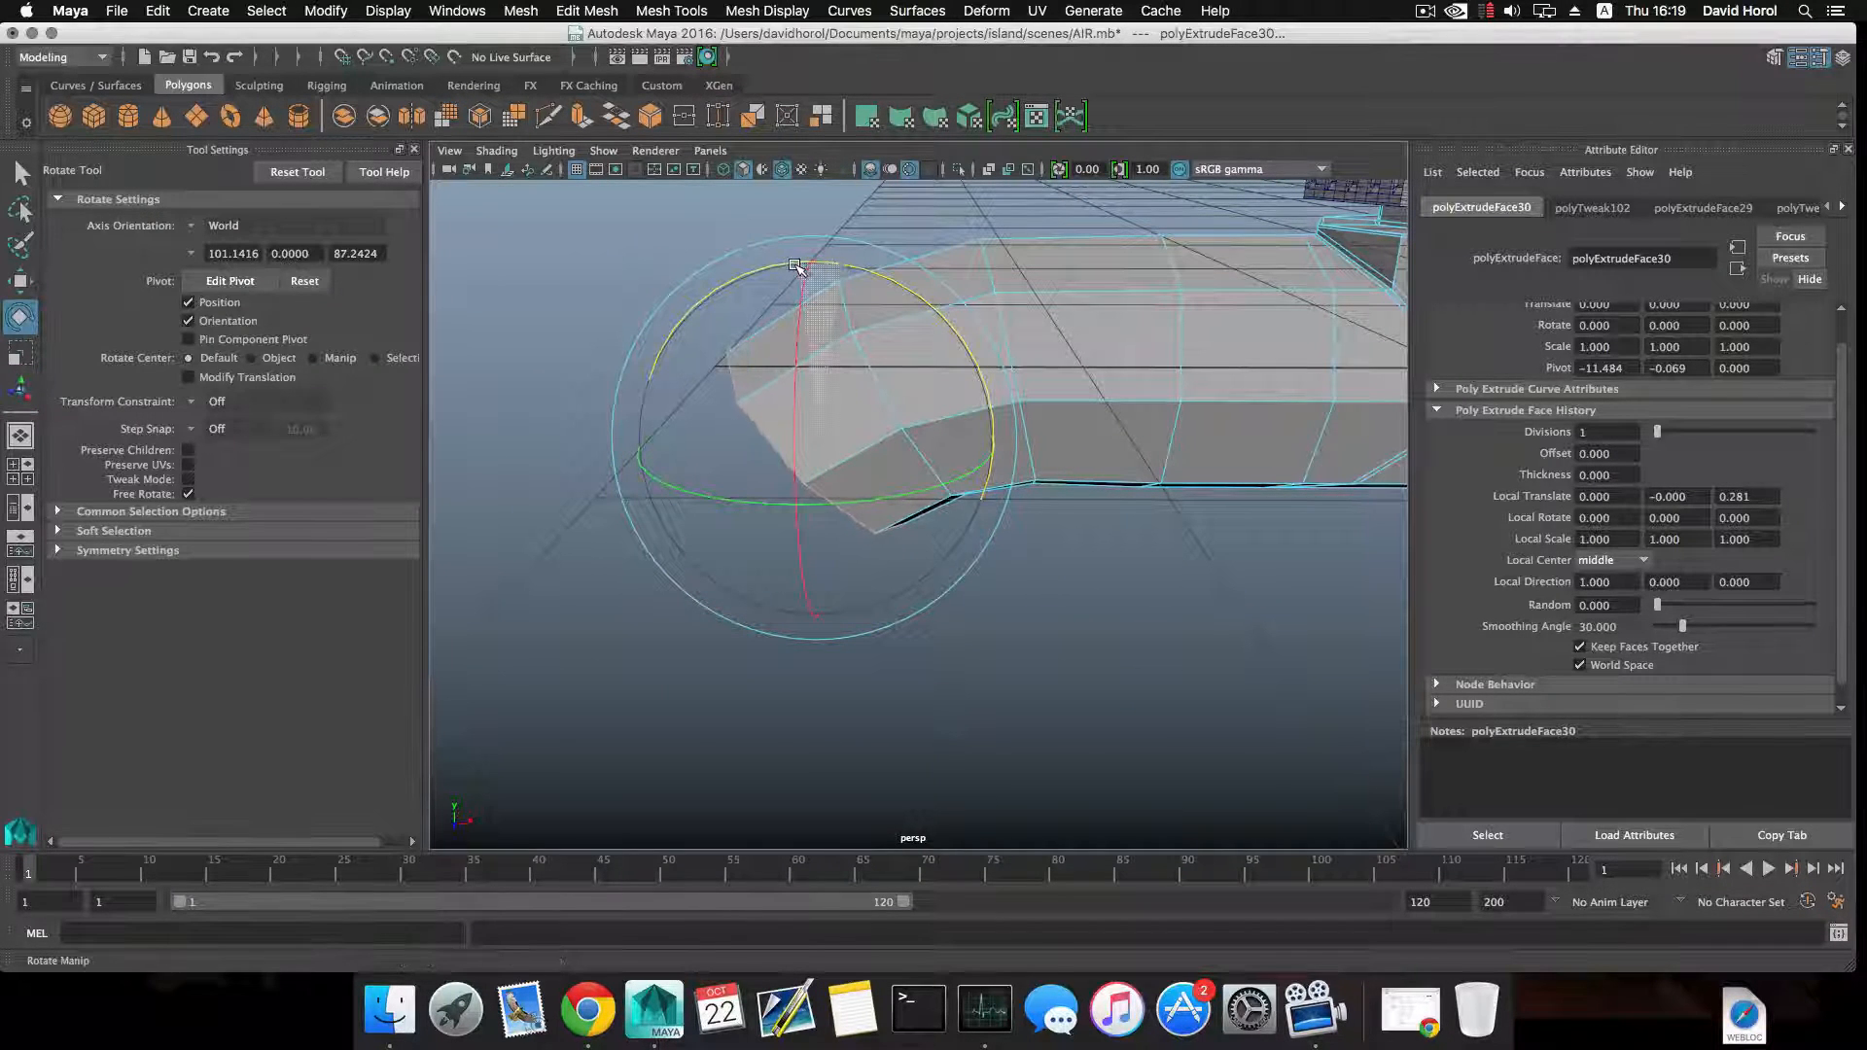
{"action": "left_click_drag", "start_coordinate": [860, 389], "coordinate": [850, 331], "text": "alt"}
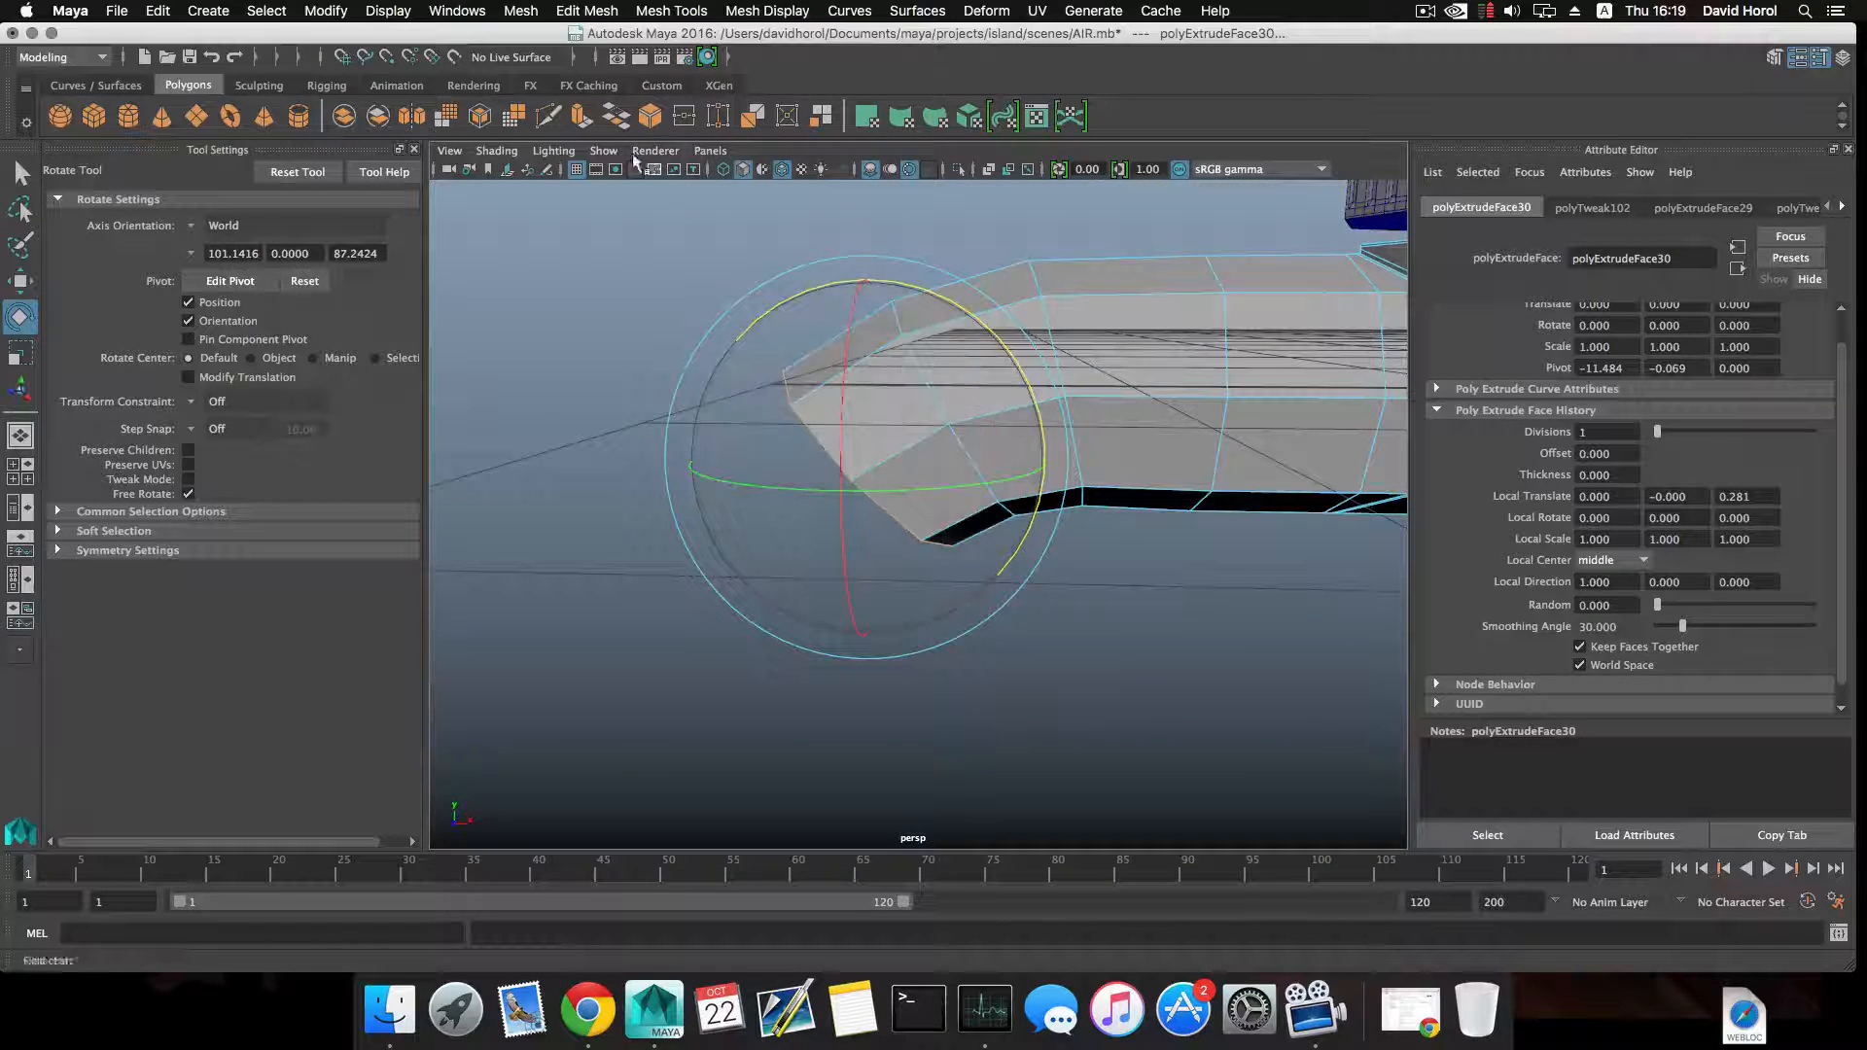
Start one more extrusion of the bent pipe end, and undo the whole bend back to the straight extended section.
{"action": "left_click", "coordinate": [580, 119]}
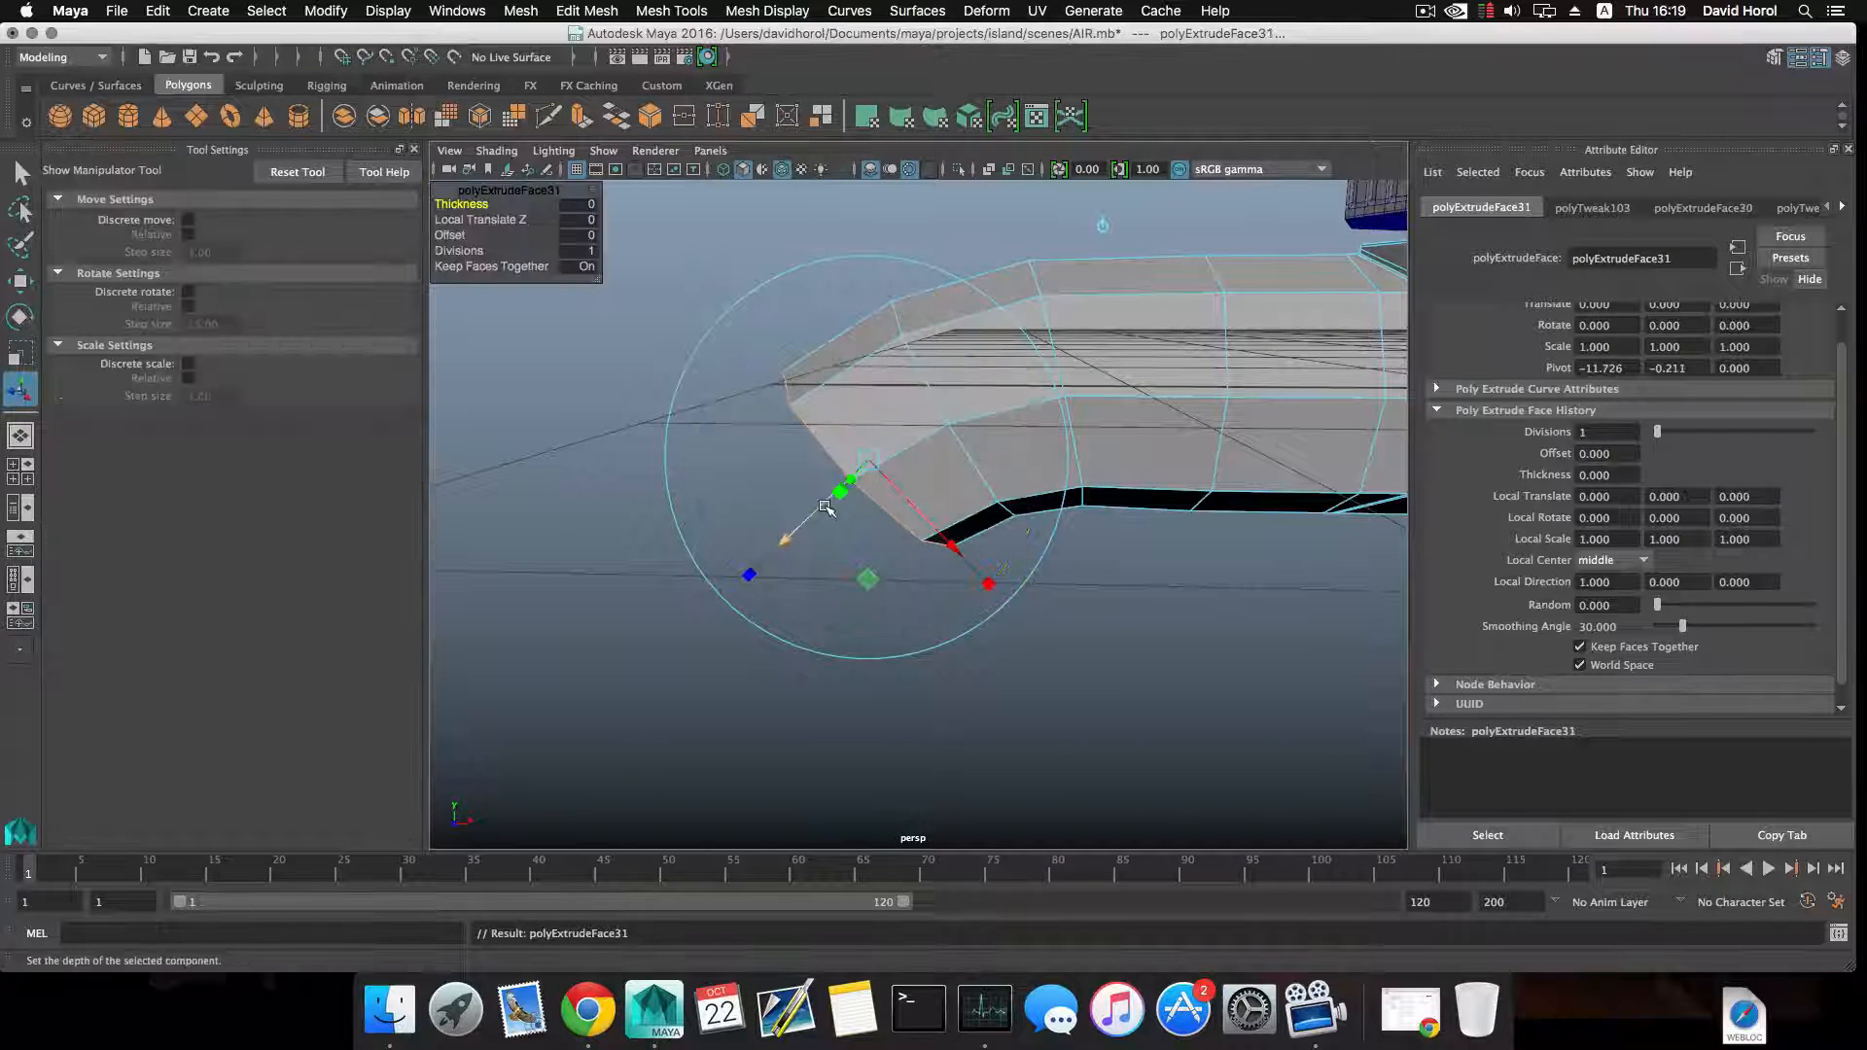
{"action": "left_click_drag", "start_coordinate": [830, 510], "coordinate": [826, 508], "text": "alt"}
{"action": "scroll", "coordinate": [826, 508], "scroll_direction": "down", "scroll_amount": 5}
{"action": "middle_click_drag", "start_coordinate": [963, 494], "coordinate": [858, 541], "text": "alt"}
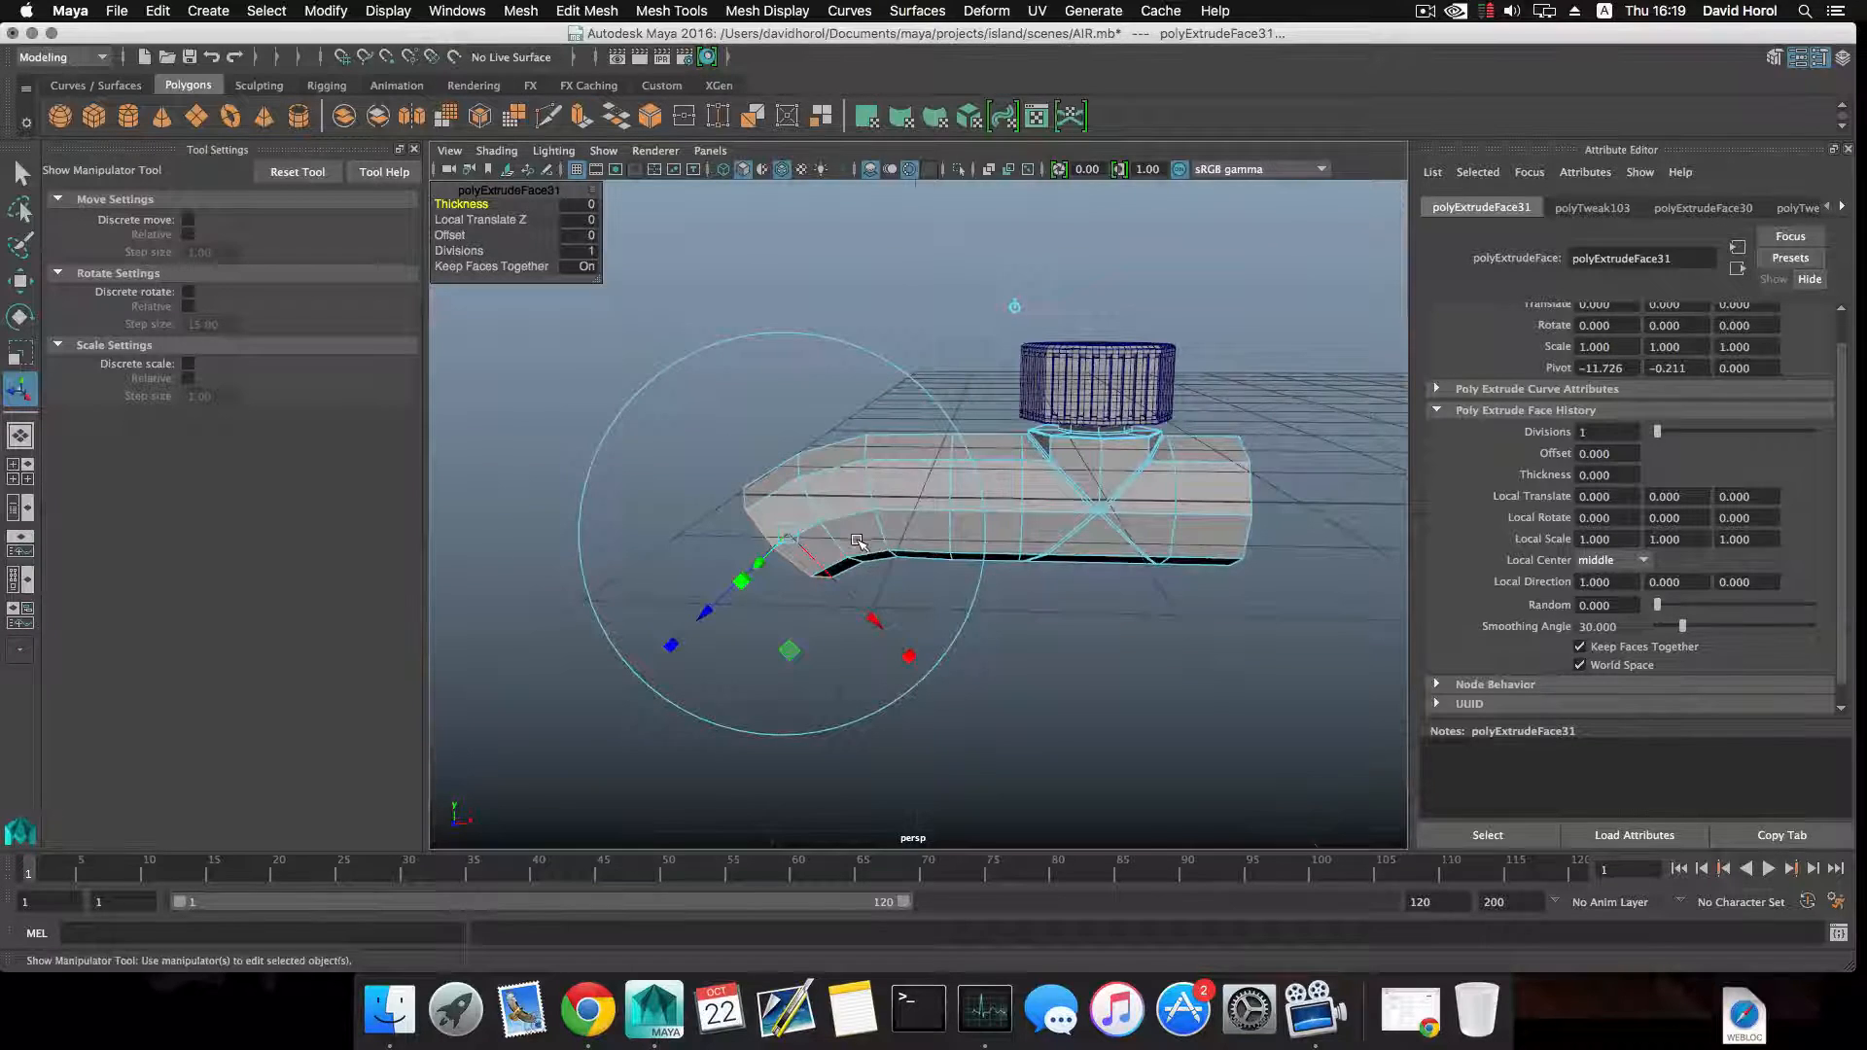
{"action": "left_click_drag", "start_coordinate": [858, 541], "coordinate": [868, 591], "text": "alt"}
{"action": "key", "text": "ctrl+z"}
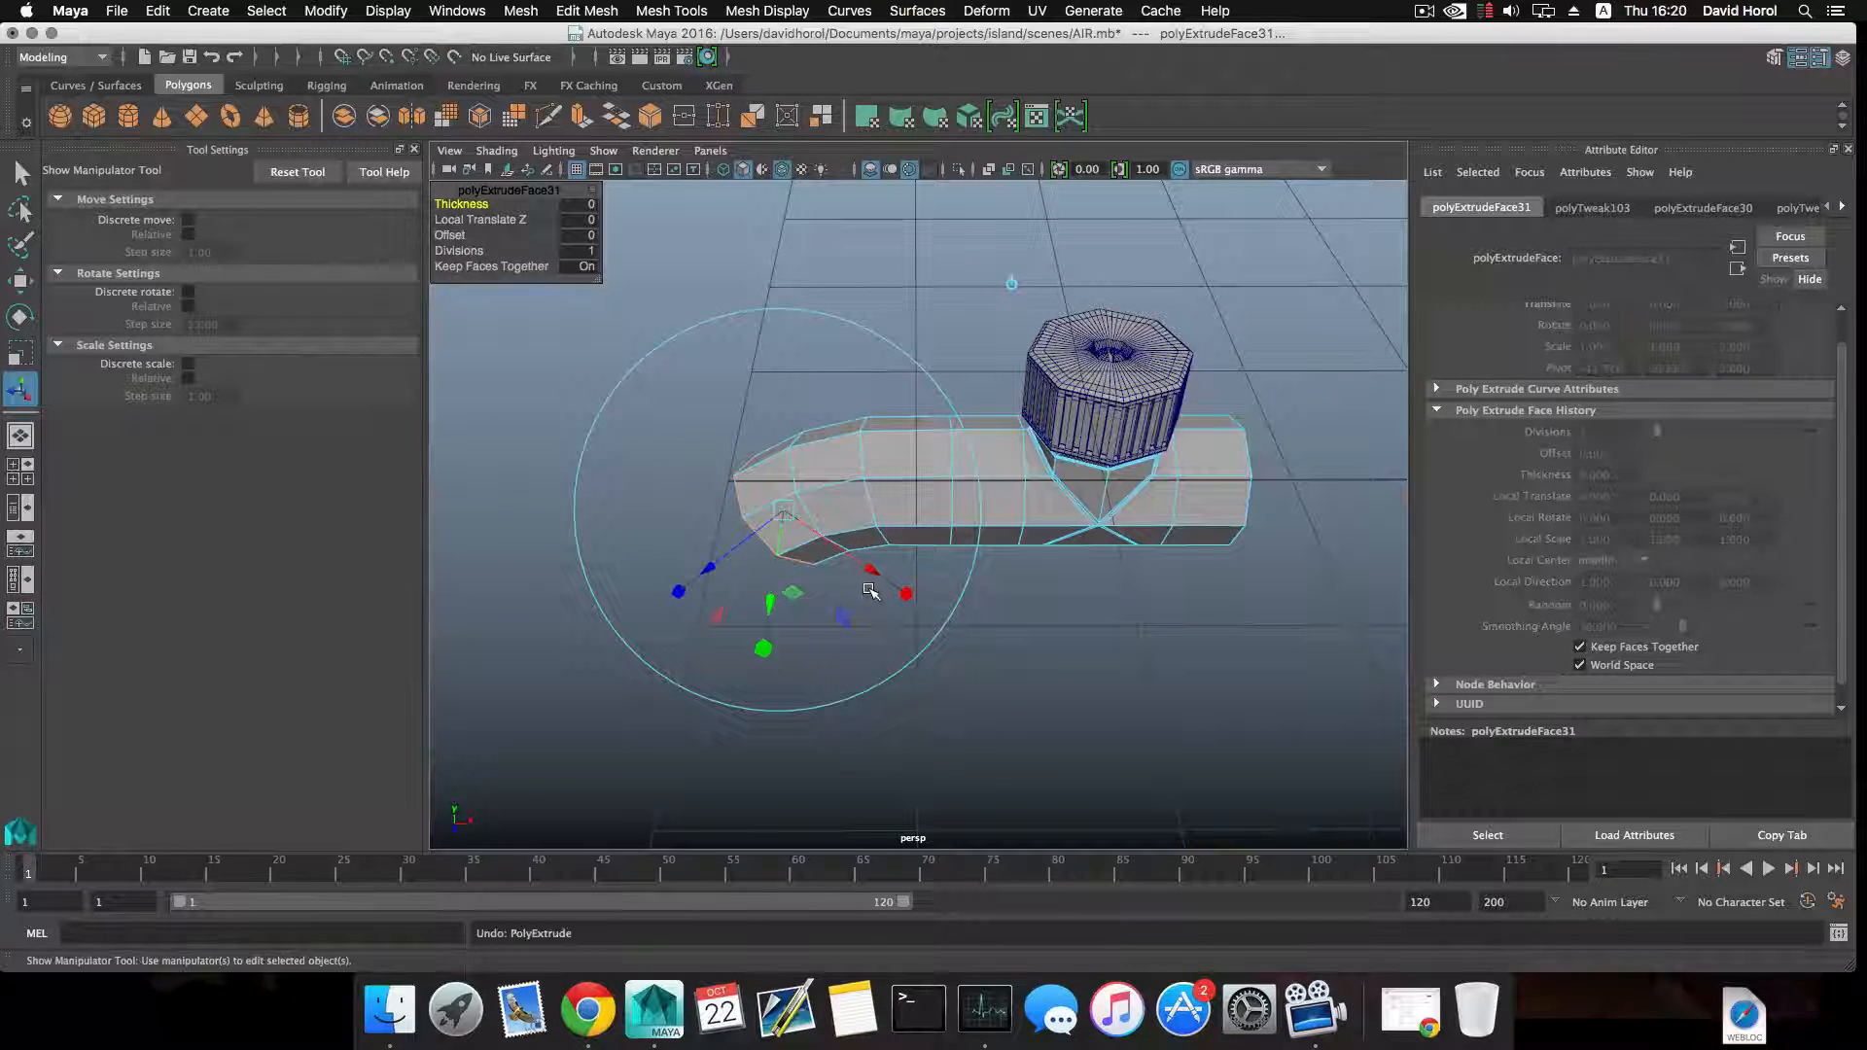
{"action": "key", "text": "ctrl+z"}
{"action": "key", "text": "ctrl+z"}
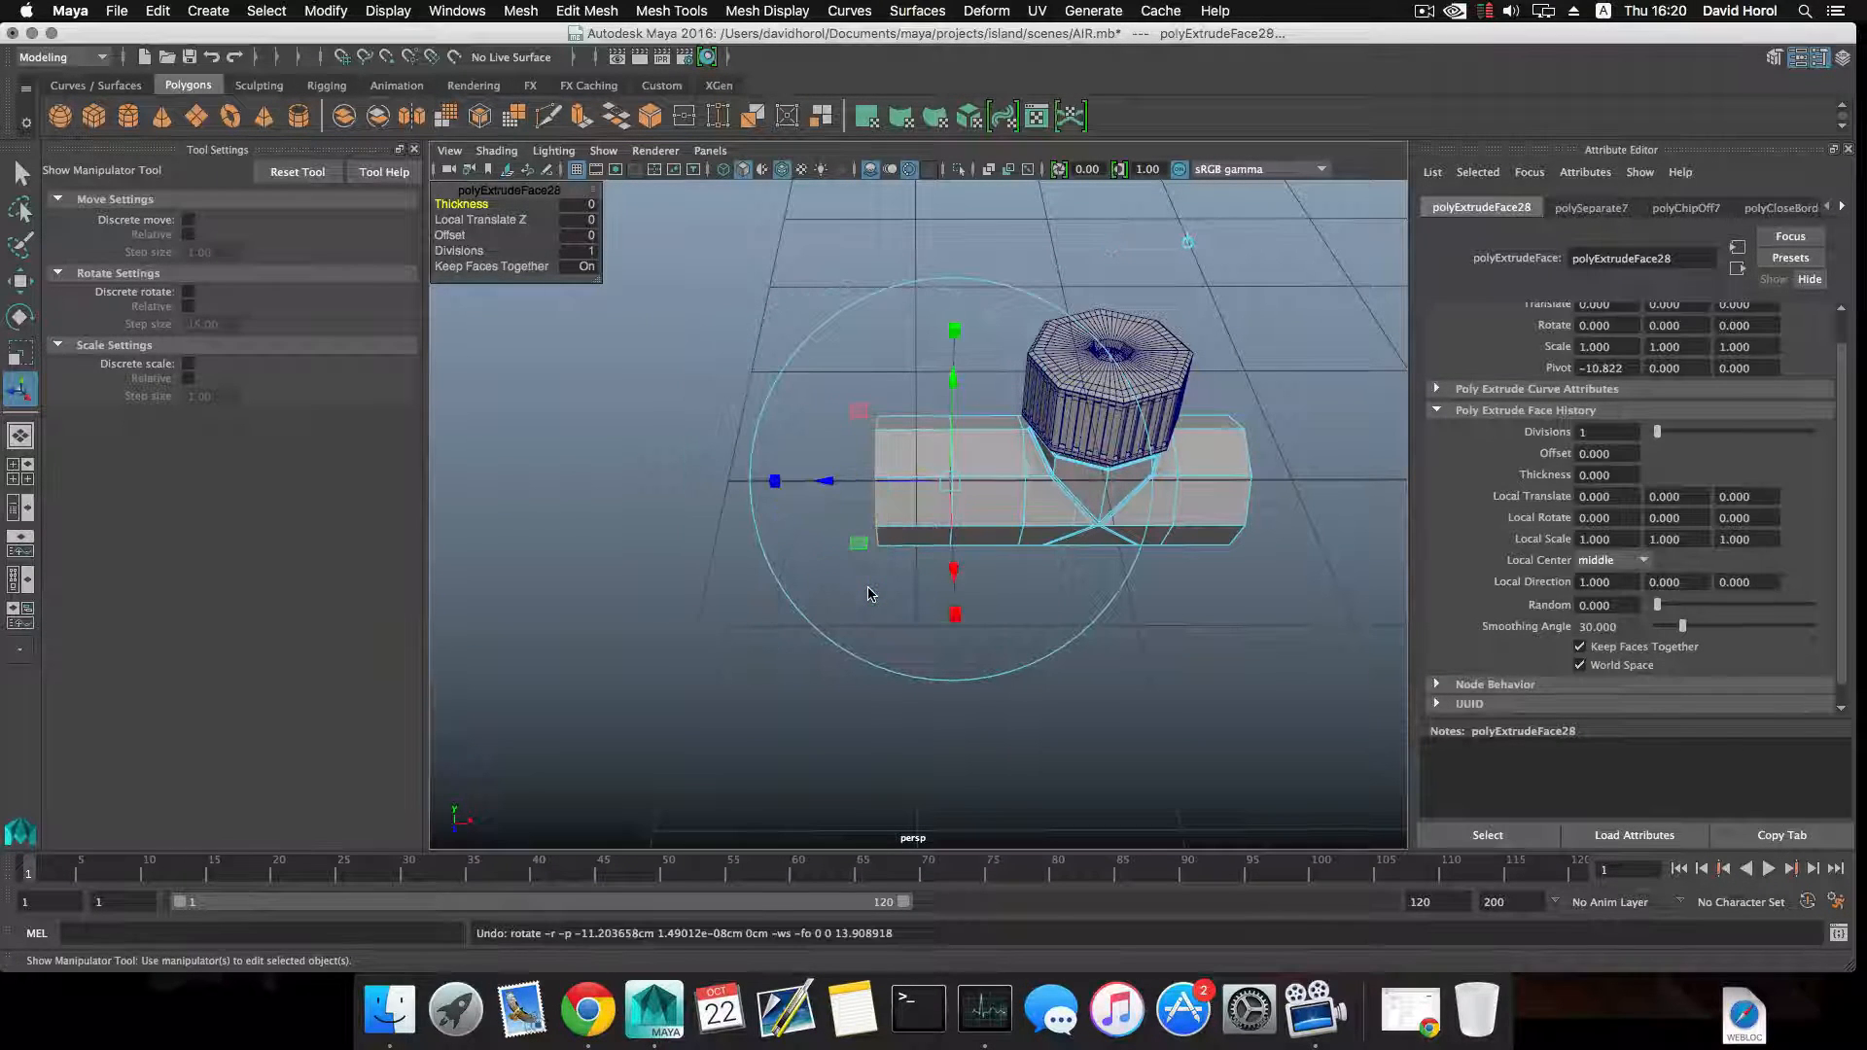
Extrude the ring of side faces around the pipe's extended end outward to form a thick collar.
{"action": "left_click_drag", "start_coordinate": [866, 571], "coordinate": [862, 512], "text": "alt"}
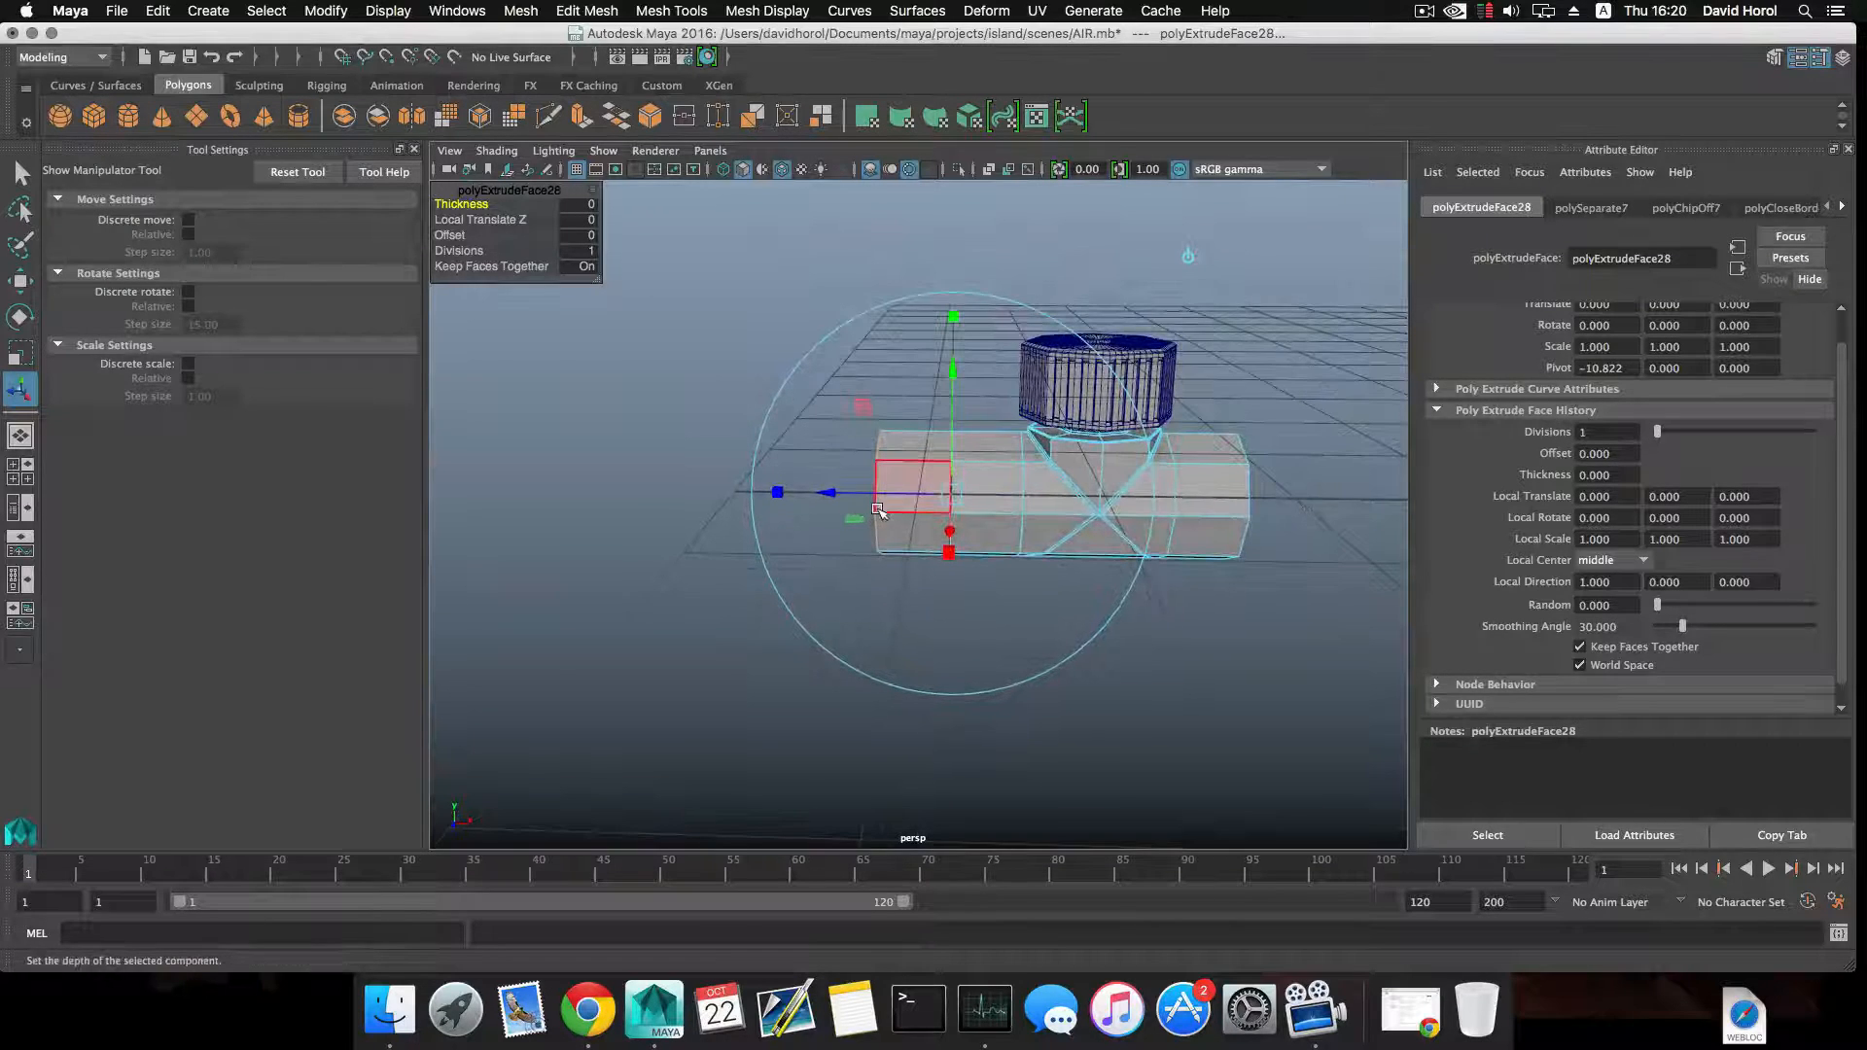
{"action": "right_click_drag", "start_coordinate": [880, 509], "coordinate": [934, 546], "text": "alt"}
{"action": "key", "text": "F8"}
{"action": "left_click", "coordinate": [928, 591]}
{"action": "left_click_drag", "start_coordinate": [929, 591], "coordinate": [984, 595], "text": "alt"}
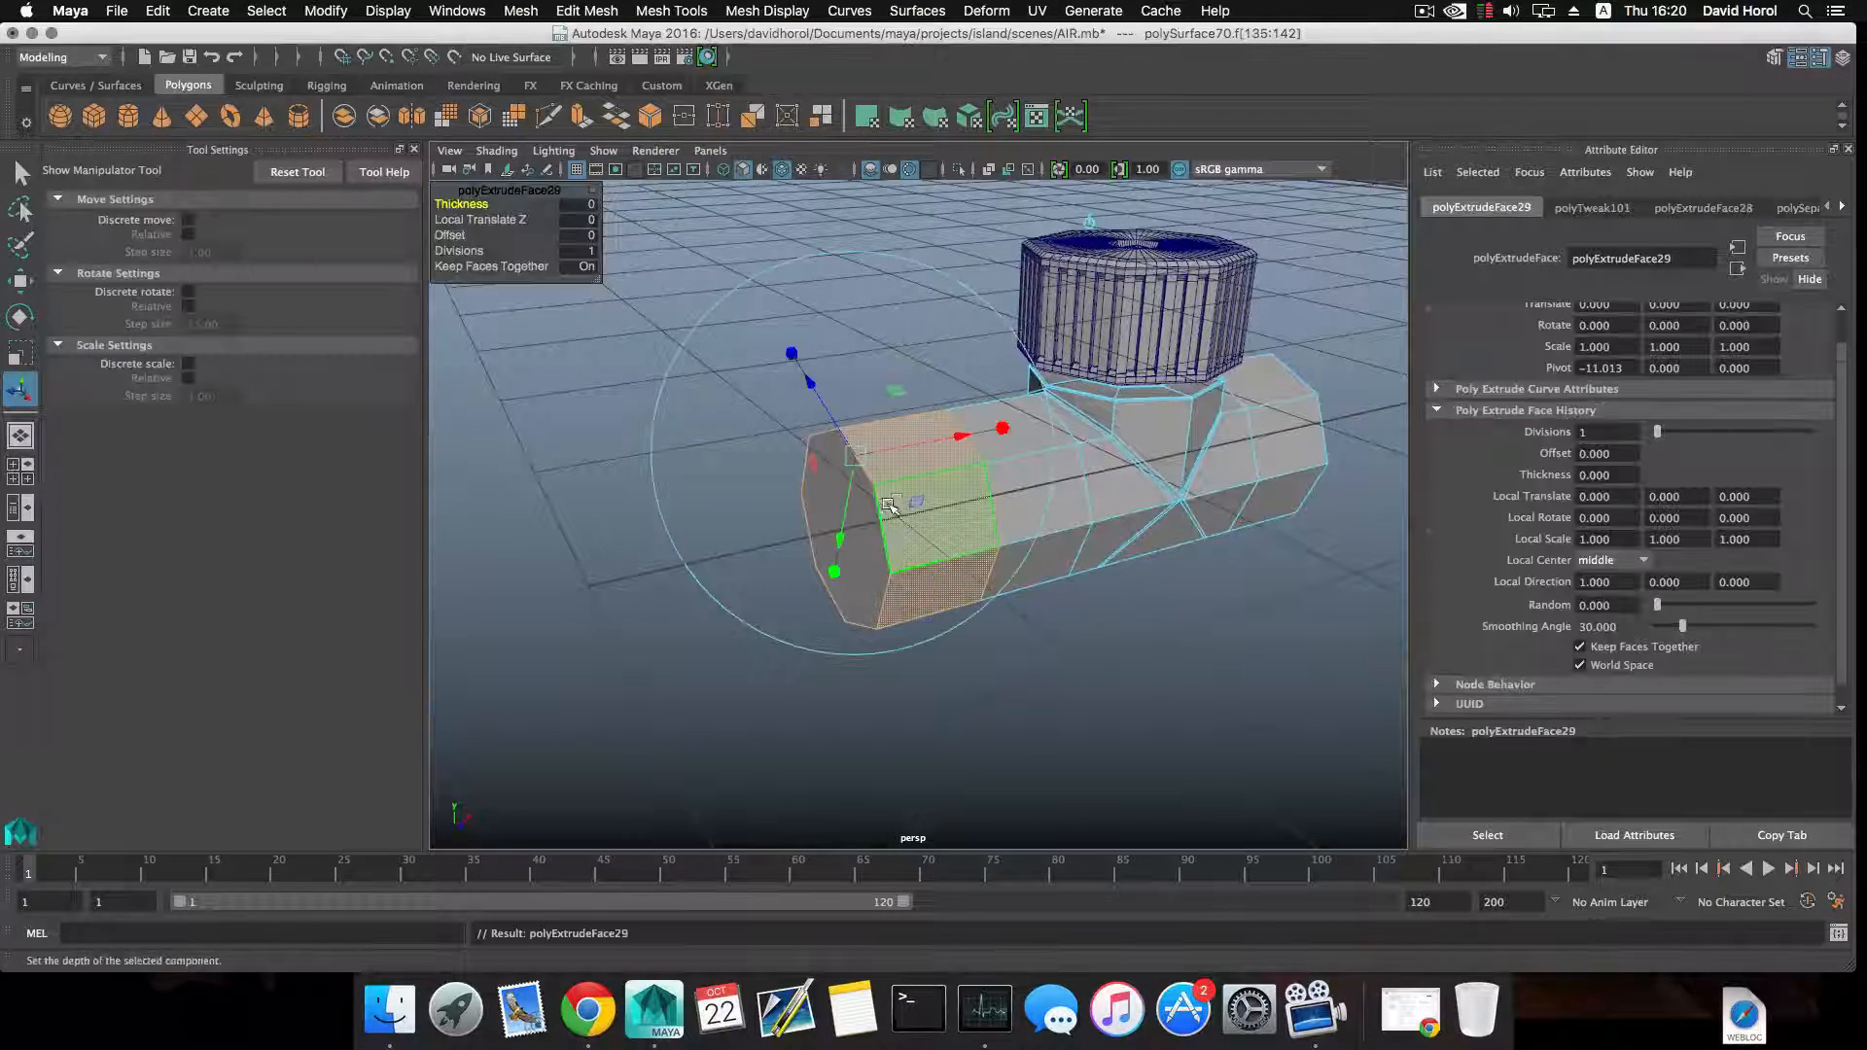
{"action": "left_click_drag", "start_coordinate": [813, 386], "coordinate": [870, 497]}
{"action": "key", "text": "F8"}
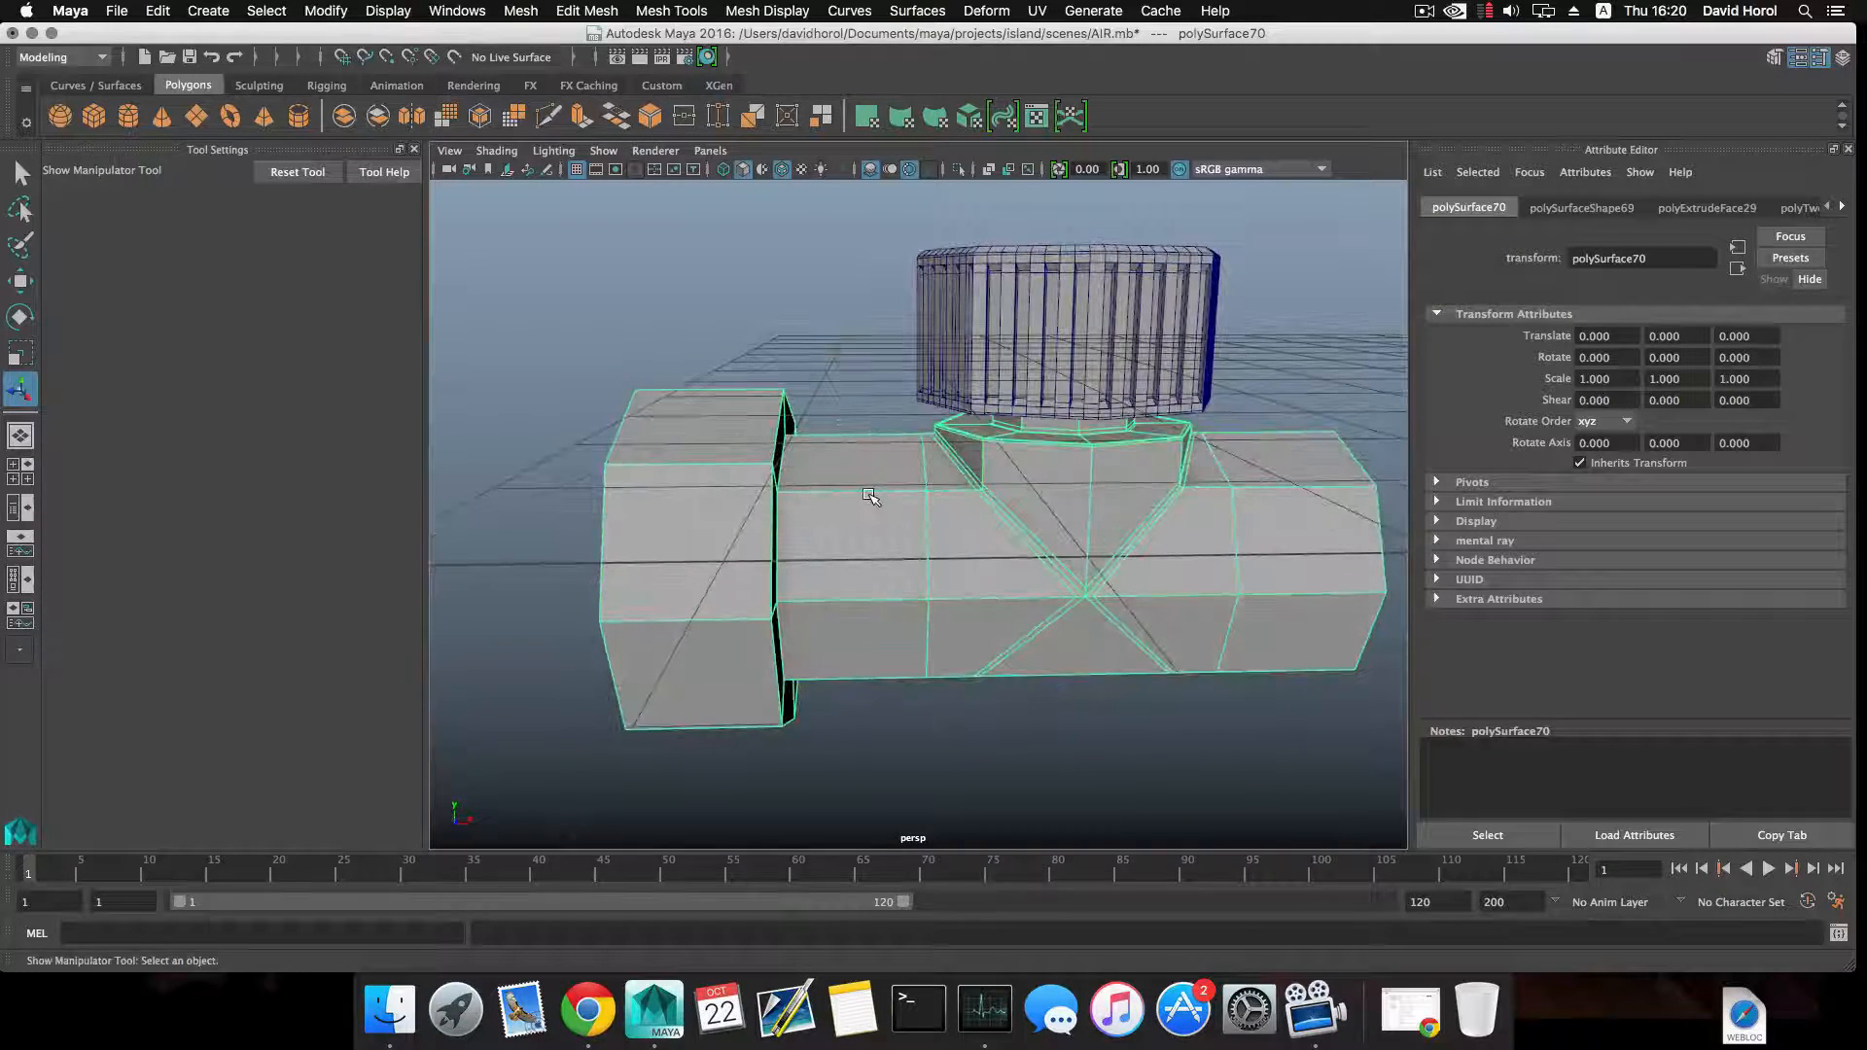
Try inserting multiple edge loops around the pipe between the collar and the valve, and undo them.
{"action": "right_click_drag", "start_coordinate": [866, 491], "coordinate": [758, 513], "text": "shift"}
{"action": "key", "text": "ctrl+z"}
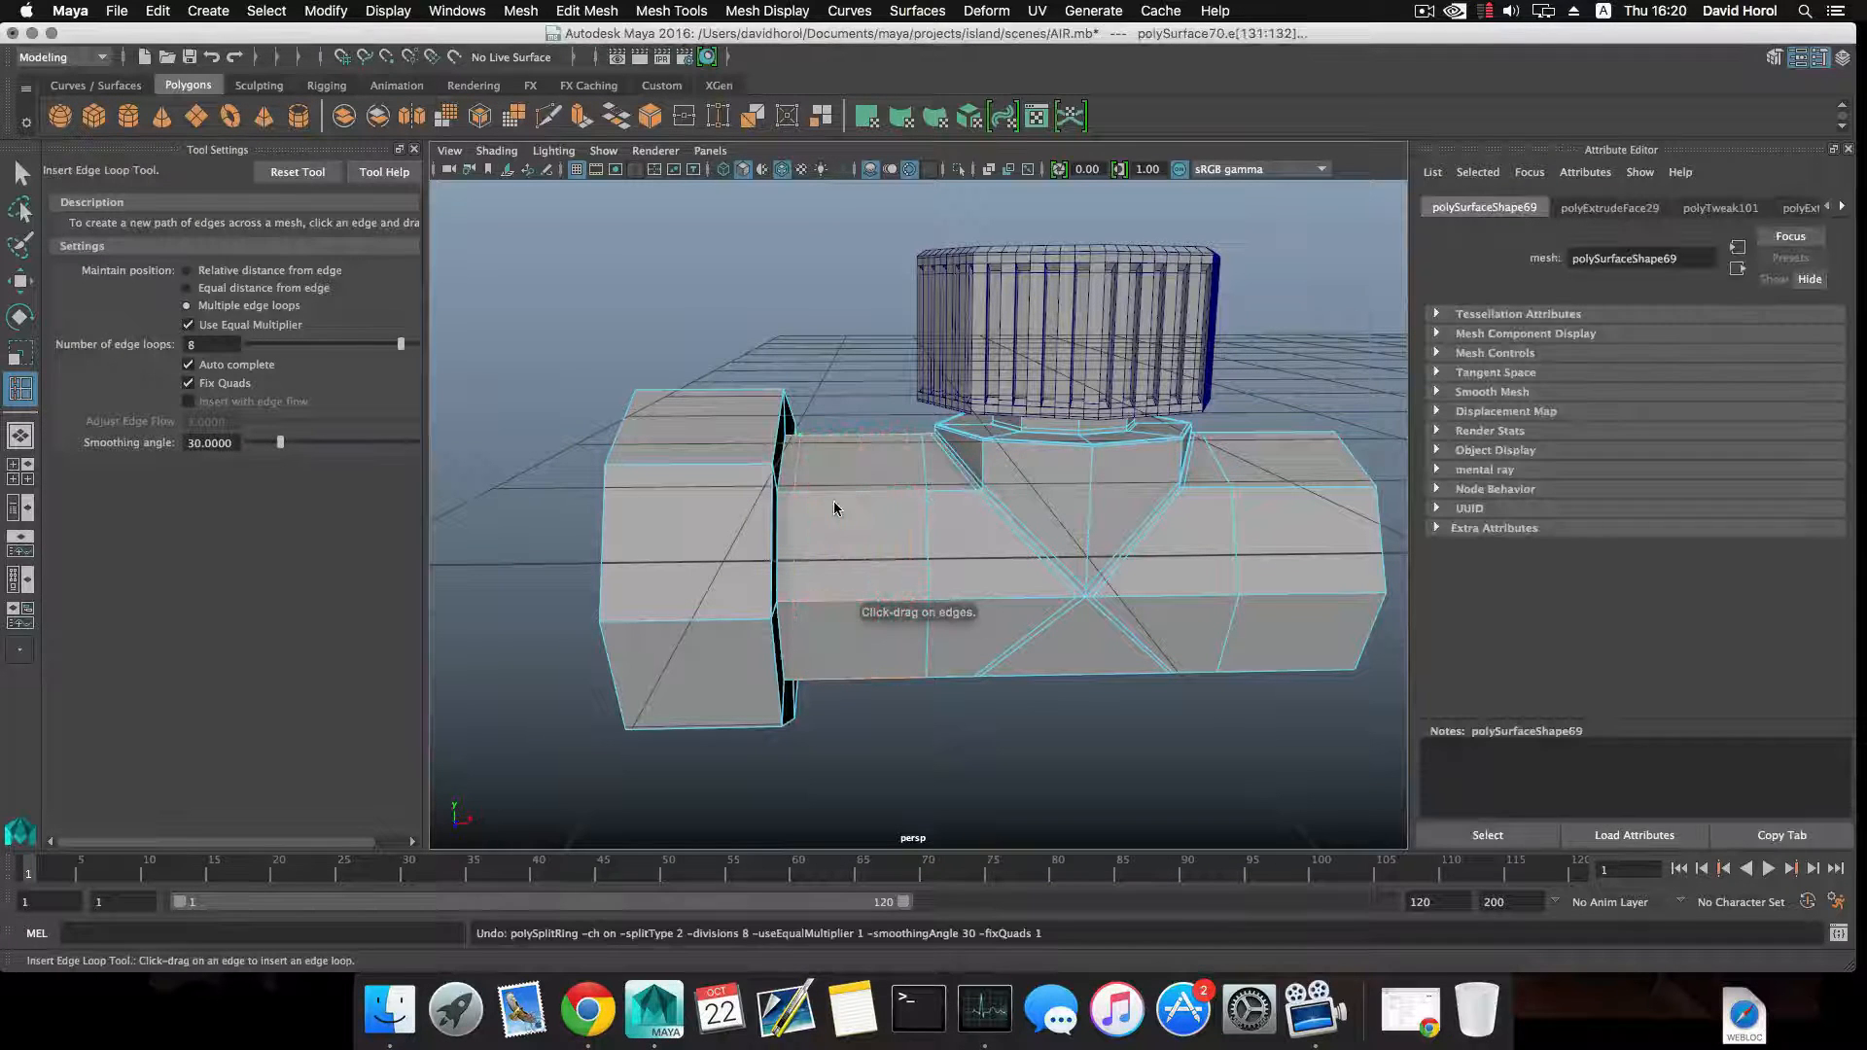
{"action": "key", "text": "F8"}
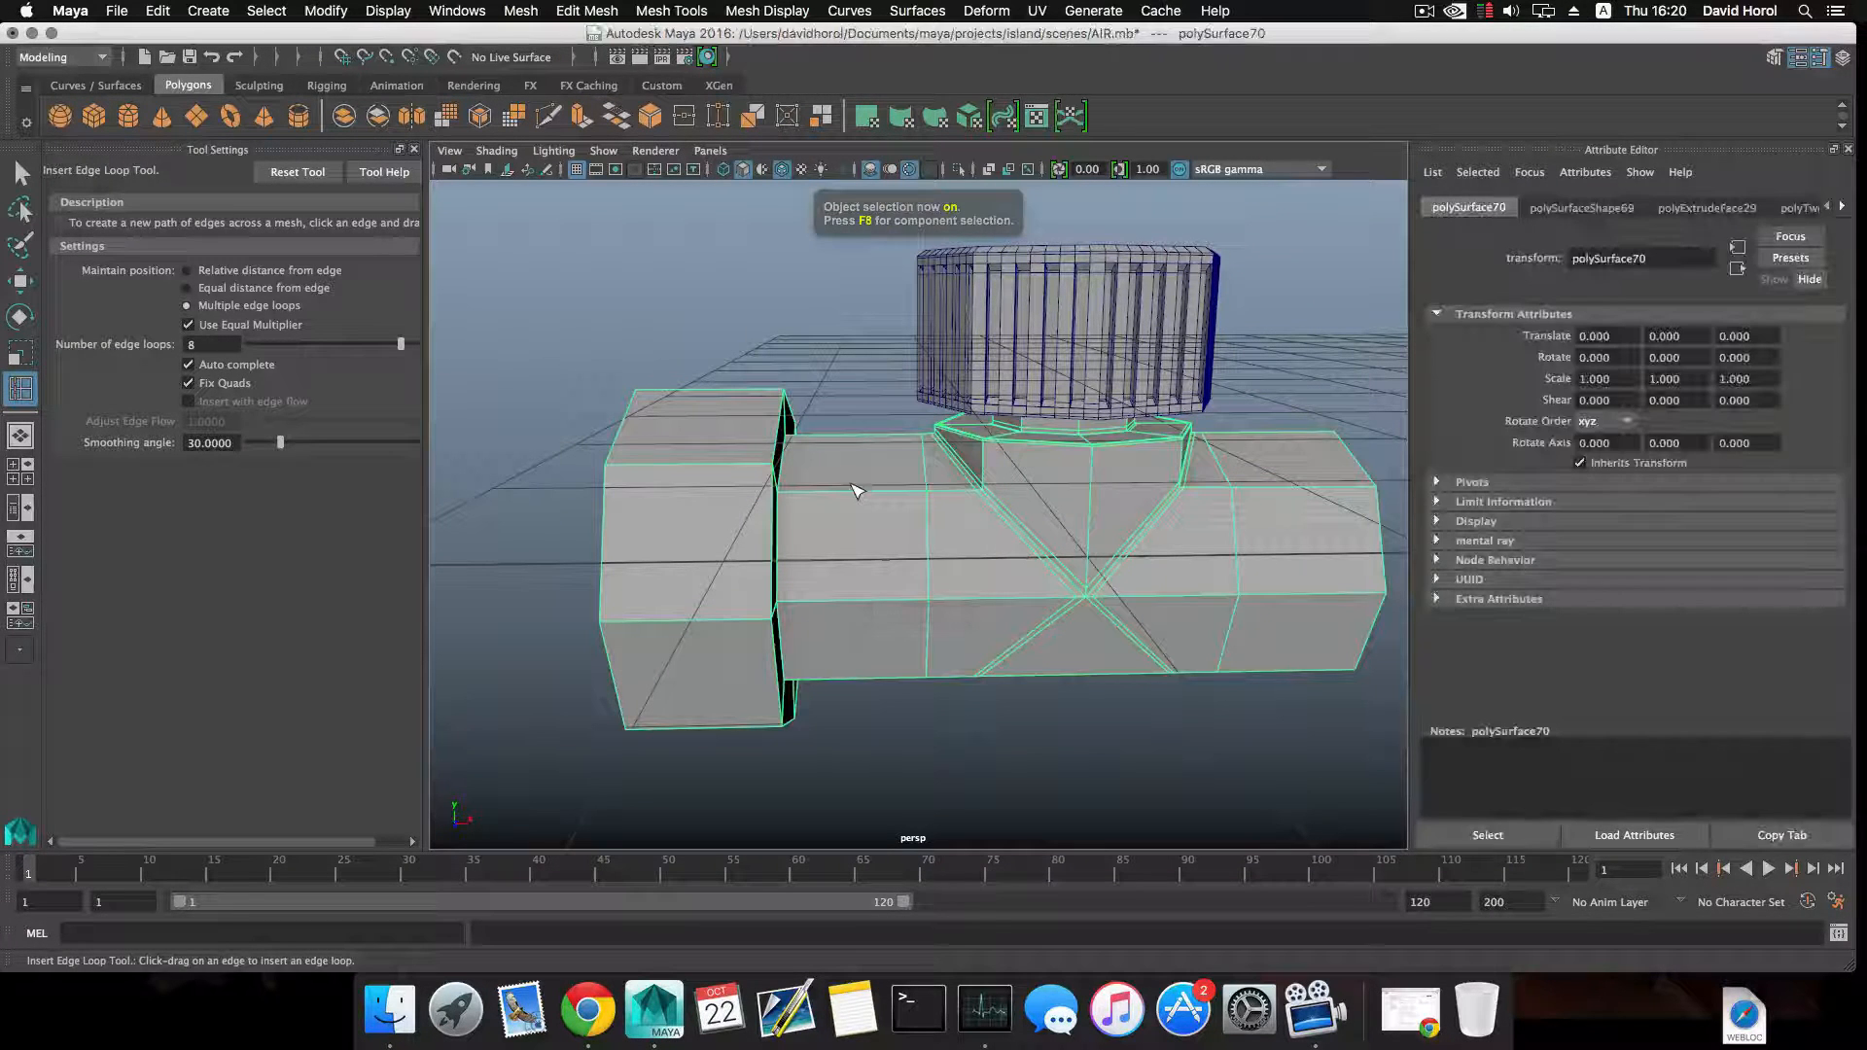
Reset the Insert Edge Loop tool and add beveled edge loops around the pipe between the collar and the valve.
{"action": "right_click_drag", "start_coordinate": [852, 481], "coordinate": [791, 499], "text": "shift"}
{"action": "left_click", "coordinate": [297, 172]}
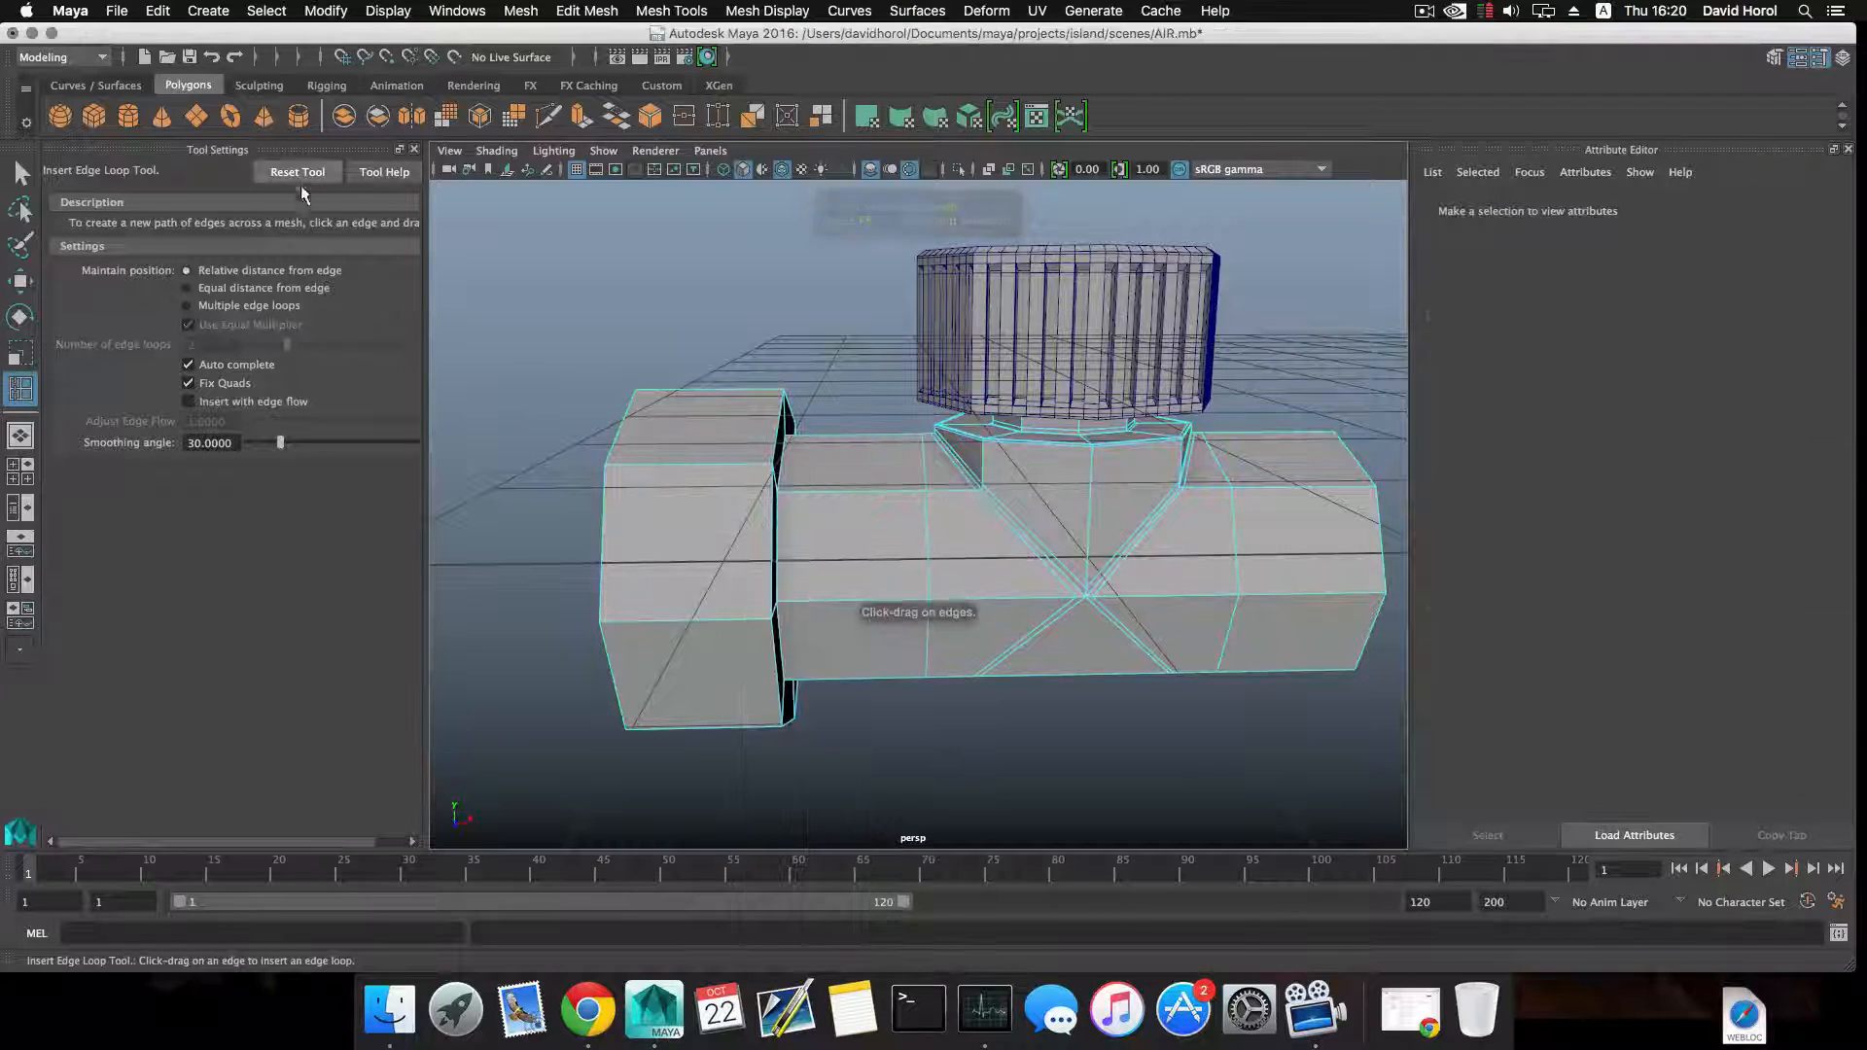
{"action": "left_click", "coordinate": [857, 494]}
{"action": "right_click_drag", "start_coordinate": [854, 492], "coordinate": [858, 544]}
{"action": "left_click", "coordinate": [858, 494]}
{"action": "left_click", "coordinate": [862, 514]}
{"action": "left_click", "coordinate": [859, 519]}
Extrude the narrow middle face ring outward by 0.0234 with local X scale 0.815, and check it in smooth preview.
{"action": "double_click", "coordinate": [860, 546]}
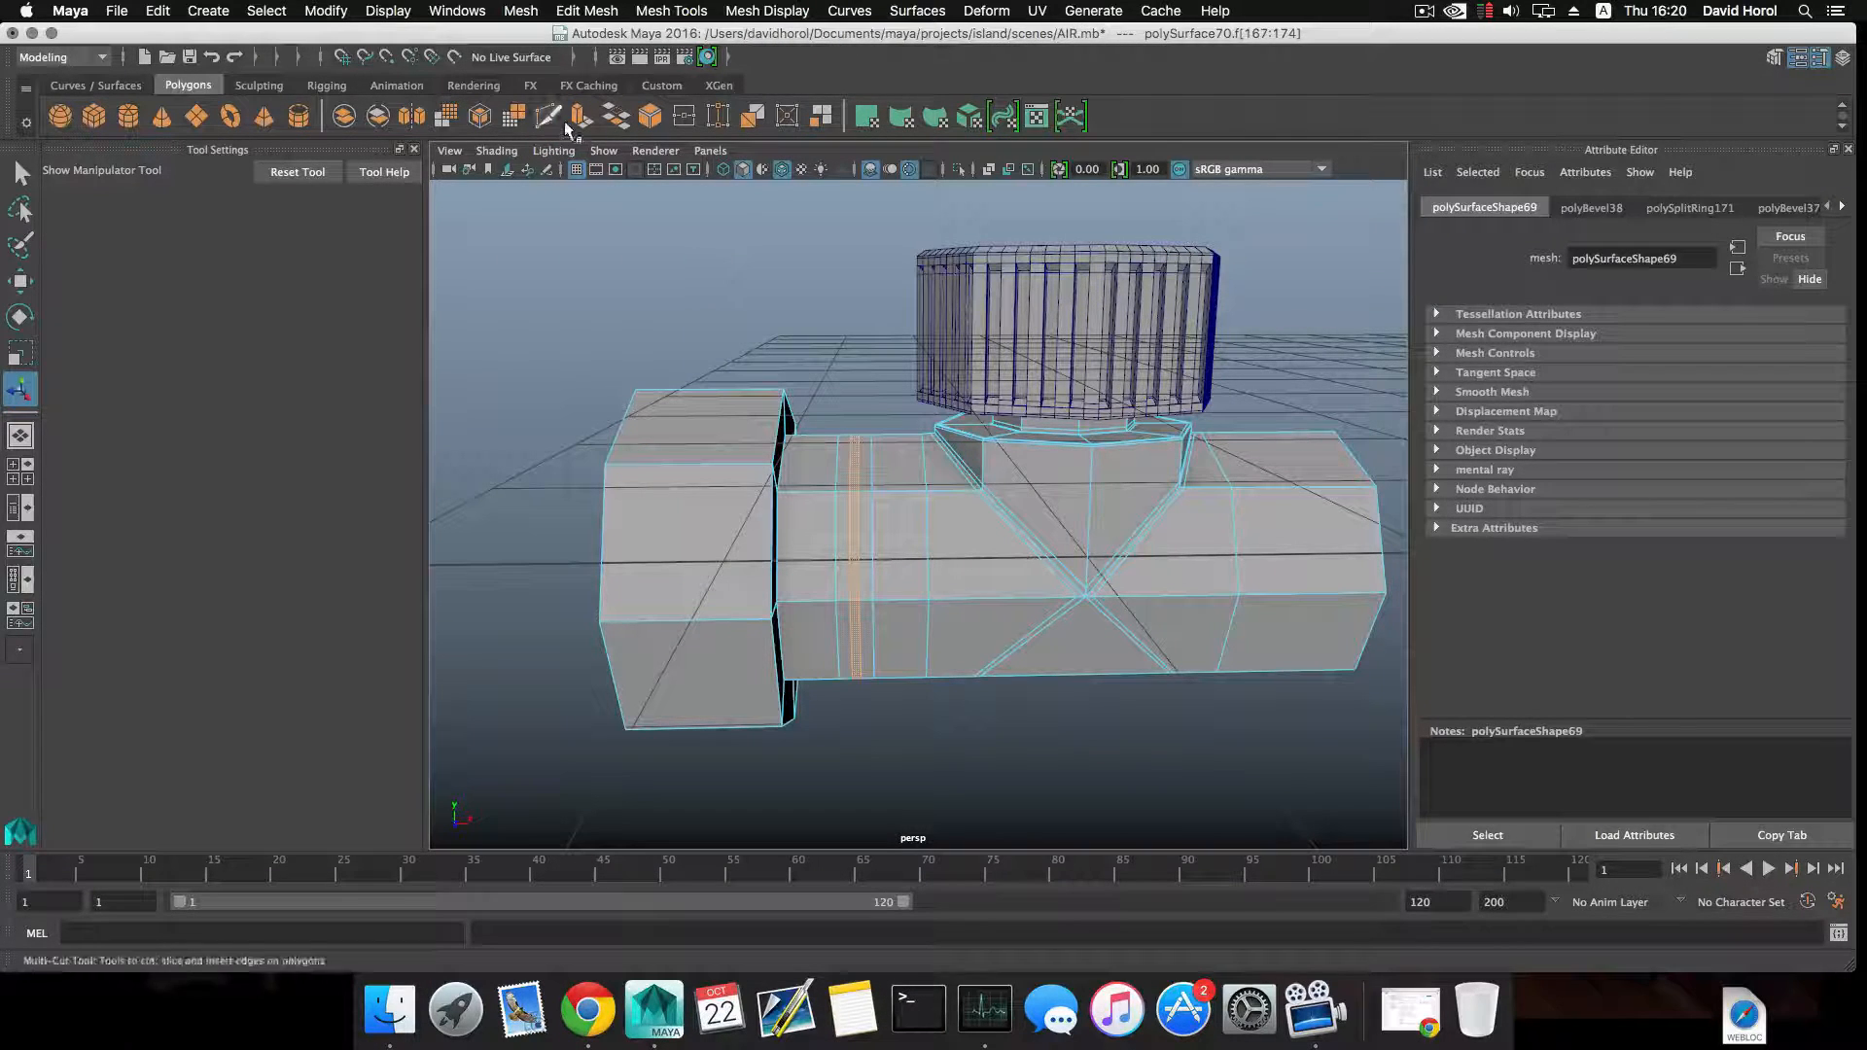
{"action": "left_click_drag", "start_coordinate": [958, 524], "coordinate": [862, 536], "text": "alt"}
{"action": "key", "text": "3"}
{"action": "key", "text": "1"}
{"action": "left_click_drag", "start_coordinate": [1138, 545], "coordinate": [914, 506], "text": "alt"}
{"action": "key", "text": "3"}
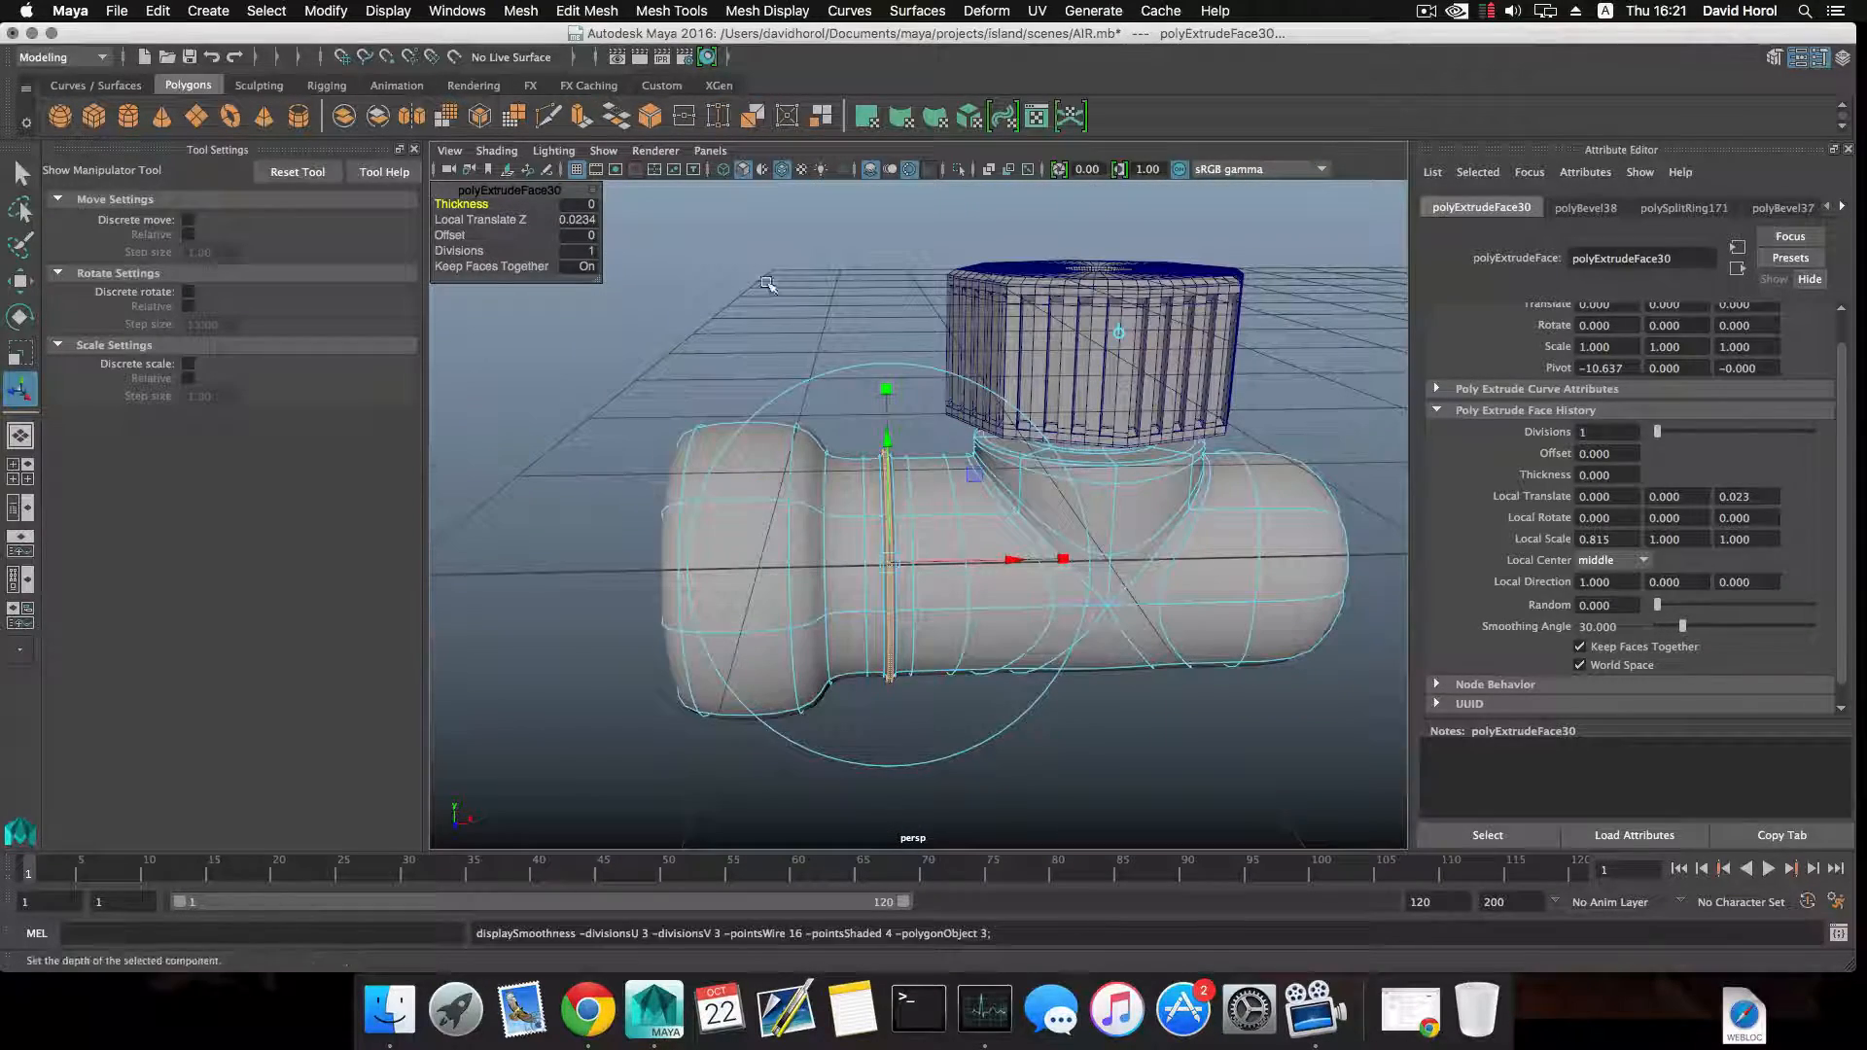
{"action": "left_click", "coordinate": [767, 283]}
Return the pipe to unsmoothed display and bring up the face editing commands on the end collar.
{"action": "left_click_drag", "start_coordinate": [820, 375], "coordinate": [905, 457], "text": "alt"}
{"action": "key", "text": "1"}
{"action": "right_click", "coordinate": [911, 459], "text": "shift"}
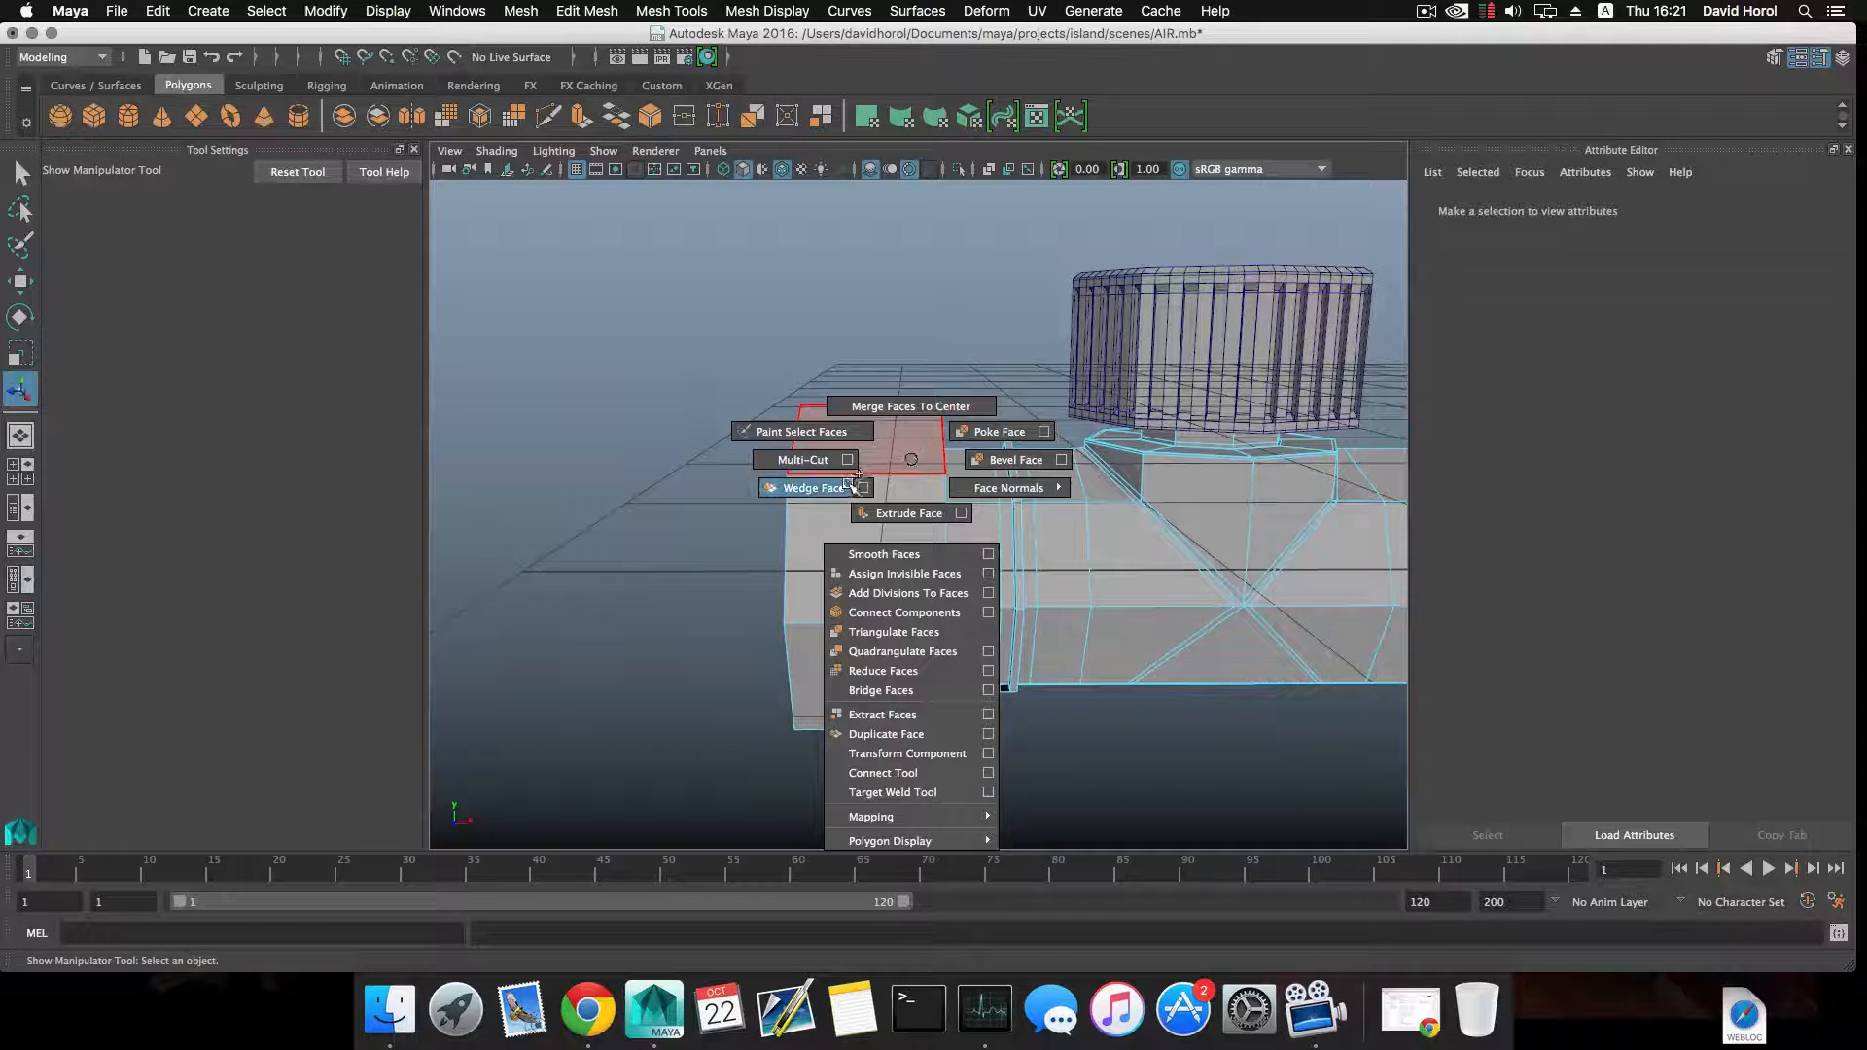
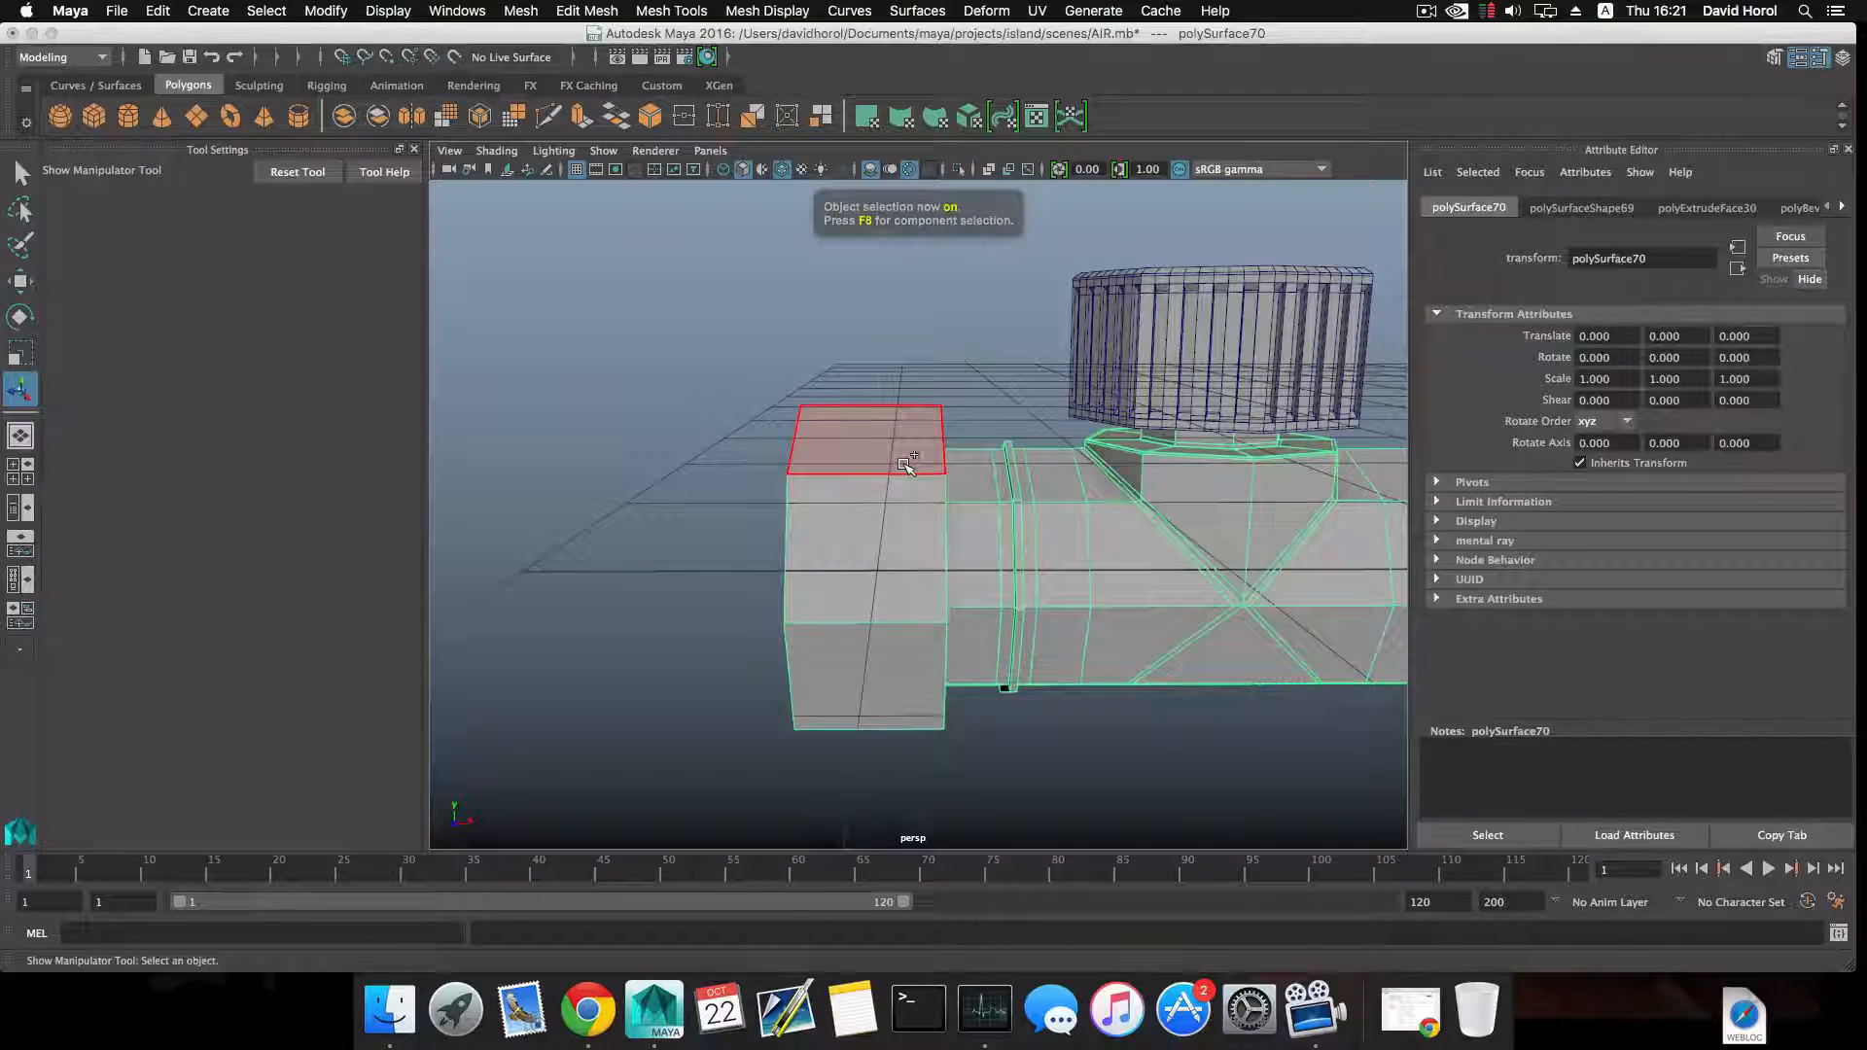
Insert edge loops around the pipe right beside the end collar's inner rim and along the collar's back side.
{"action": "right_click_drag", "start_coordinate": [906, 466], "coordinate": [777, 495], "text": "shift"}
{"action": "left_click_drag", "start_coordinate": [783, 496], "coordinate": [978, 529], "text": "alt"}
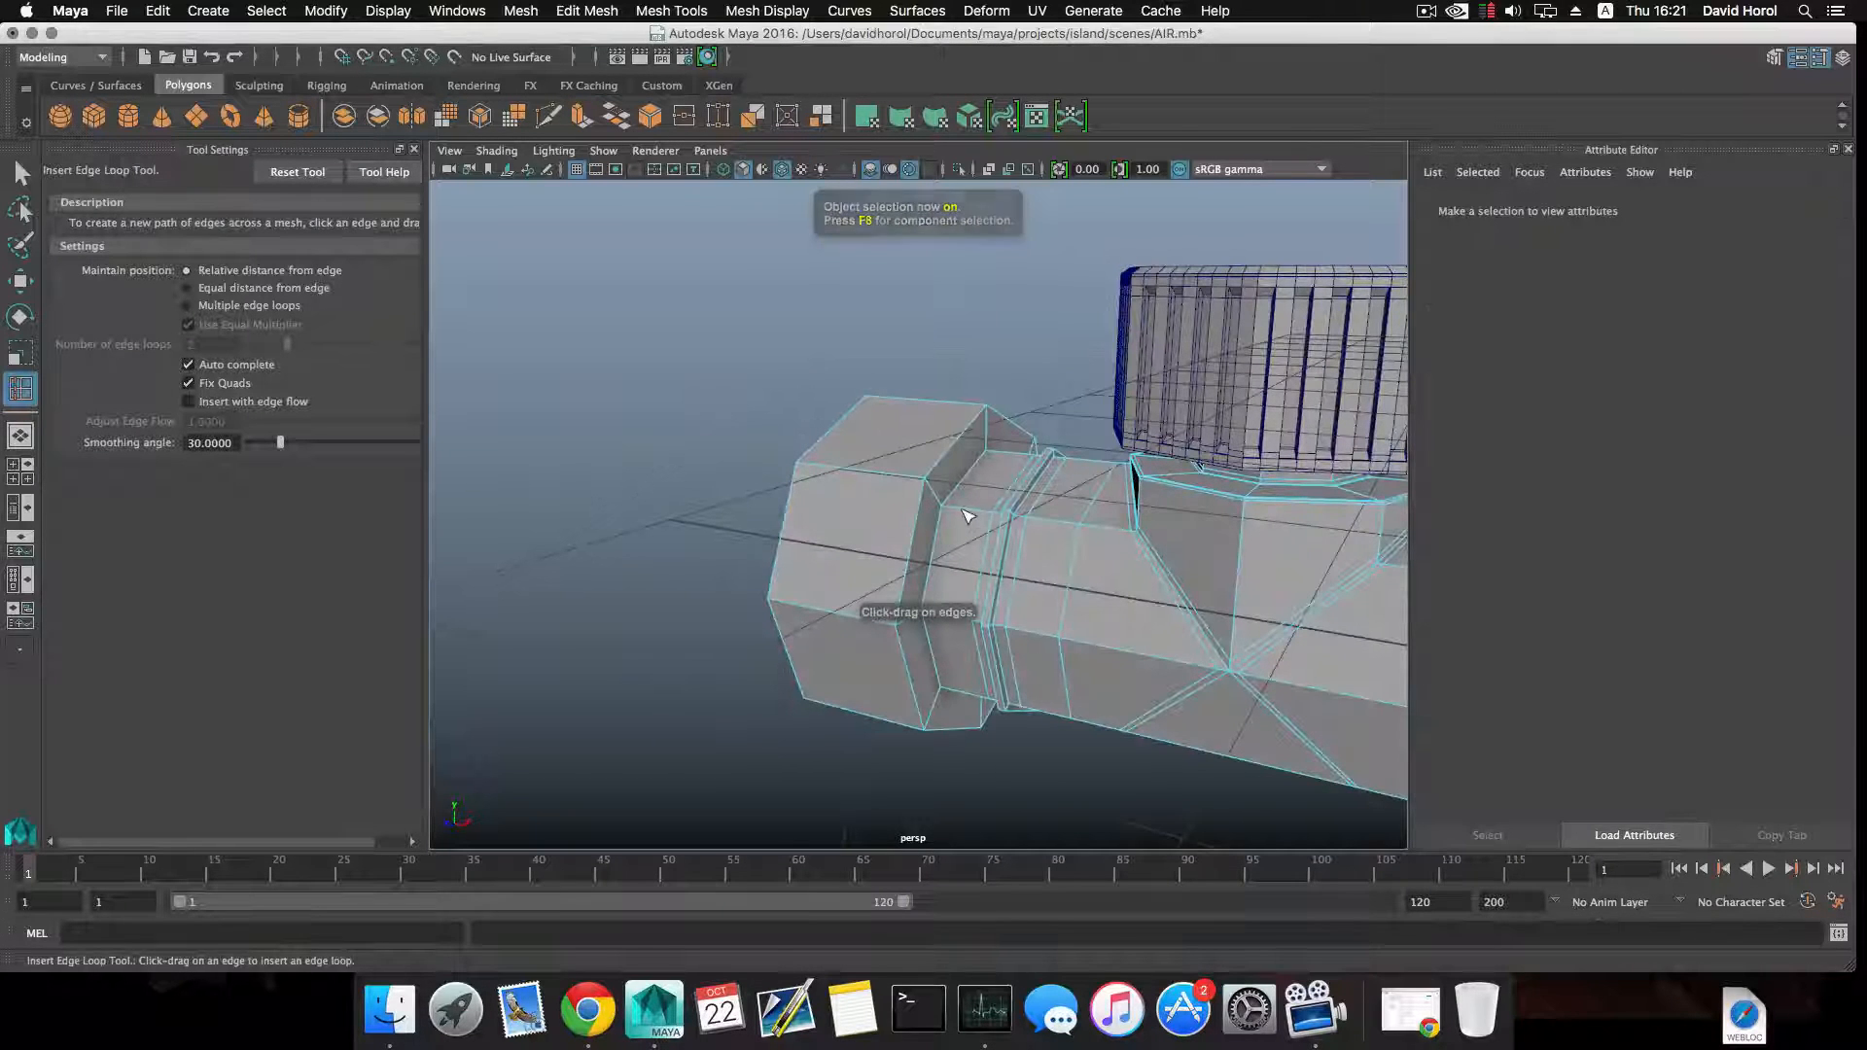
{"action": "left_click", "coordinate": [948, 506]}
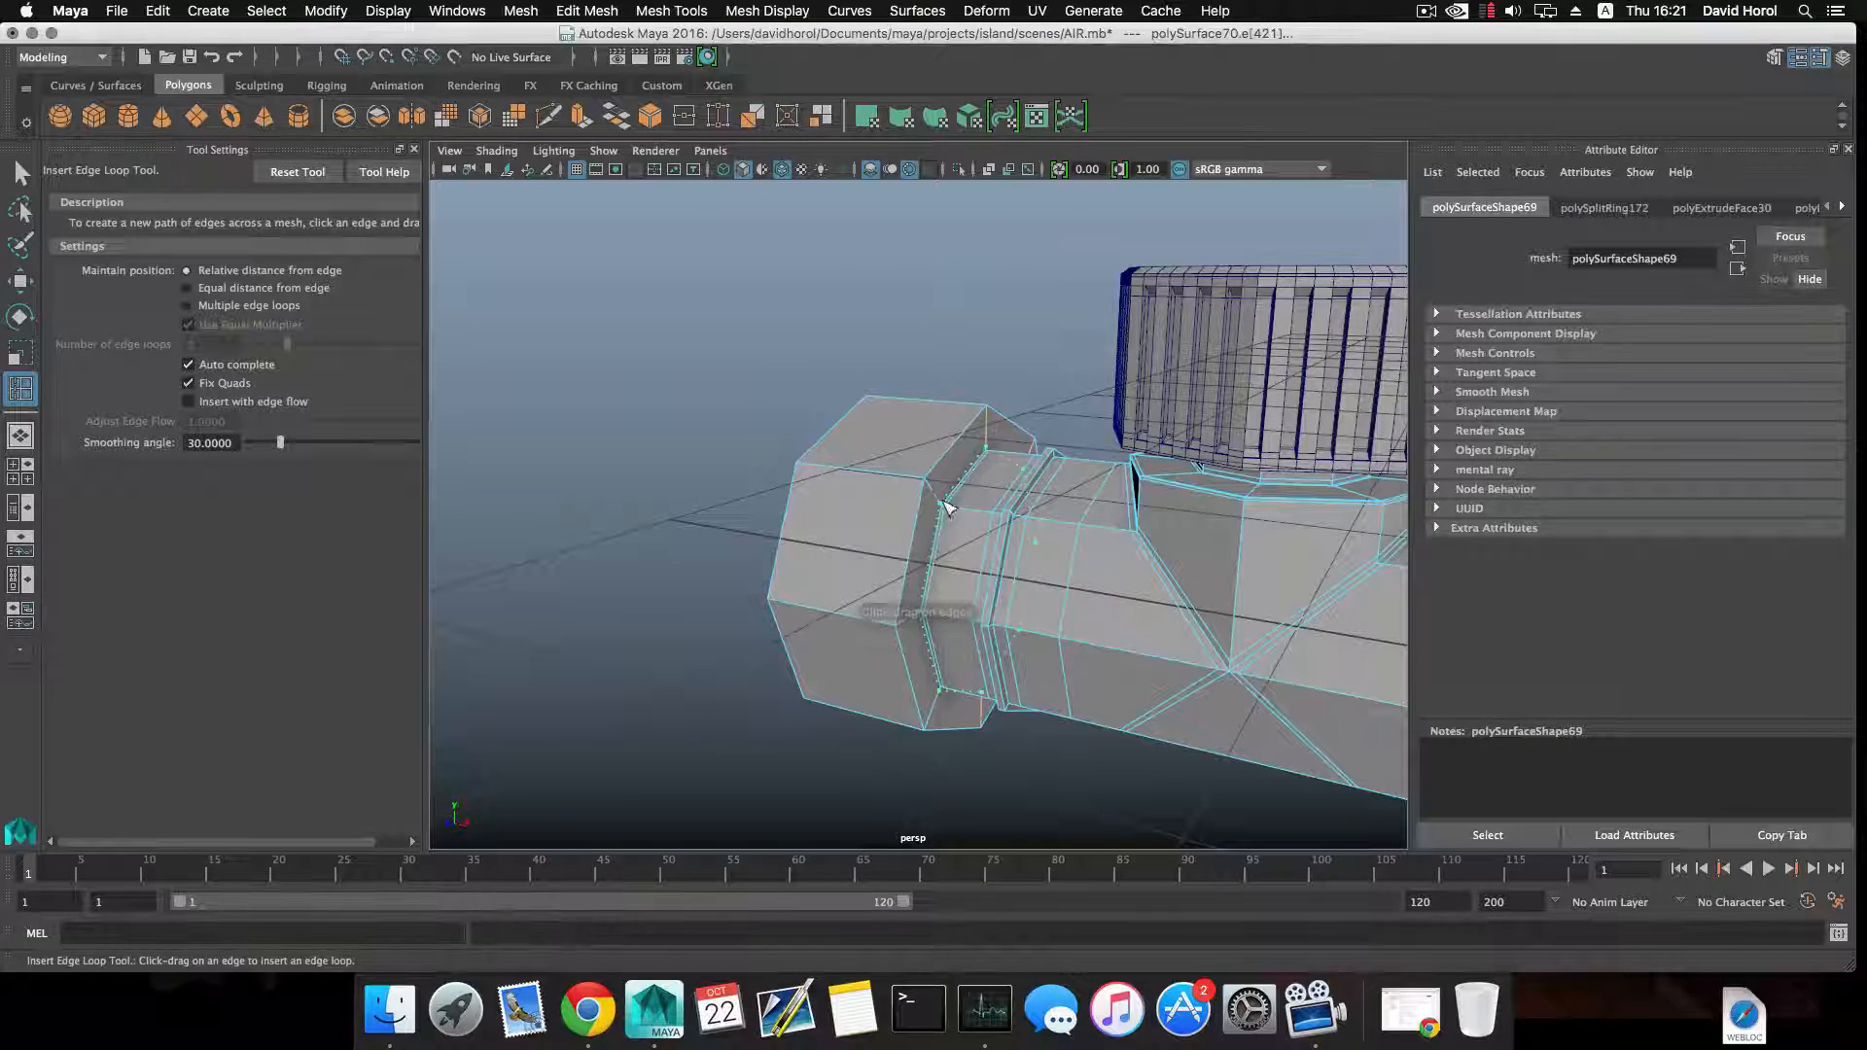
{"action": "left_click_drag", "start_coordinate": [940, 505], "coordinate": [896, 498], "text": "alt"}
{"action": "left_click", "coordinate": [922, 481]}
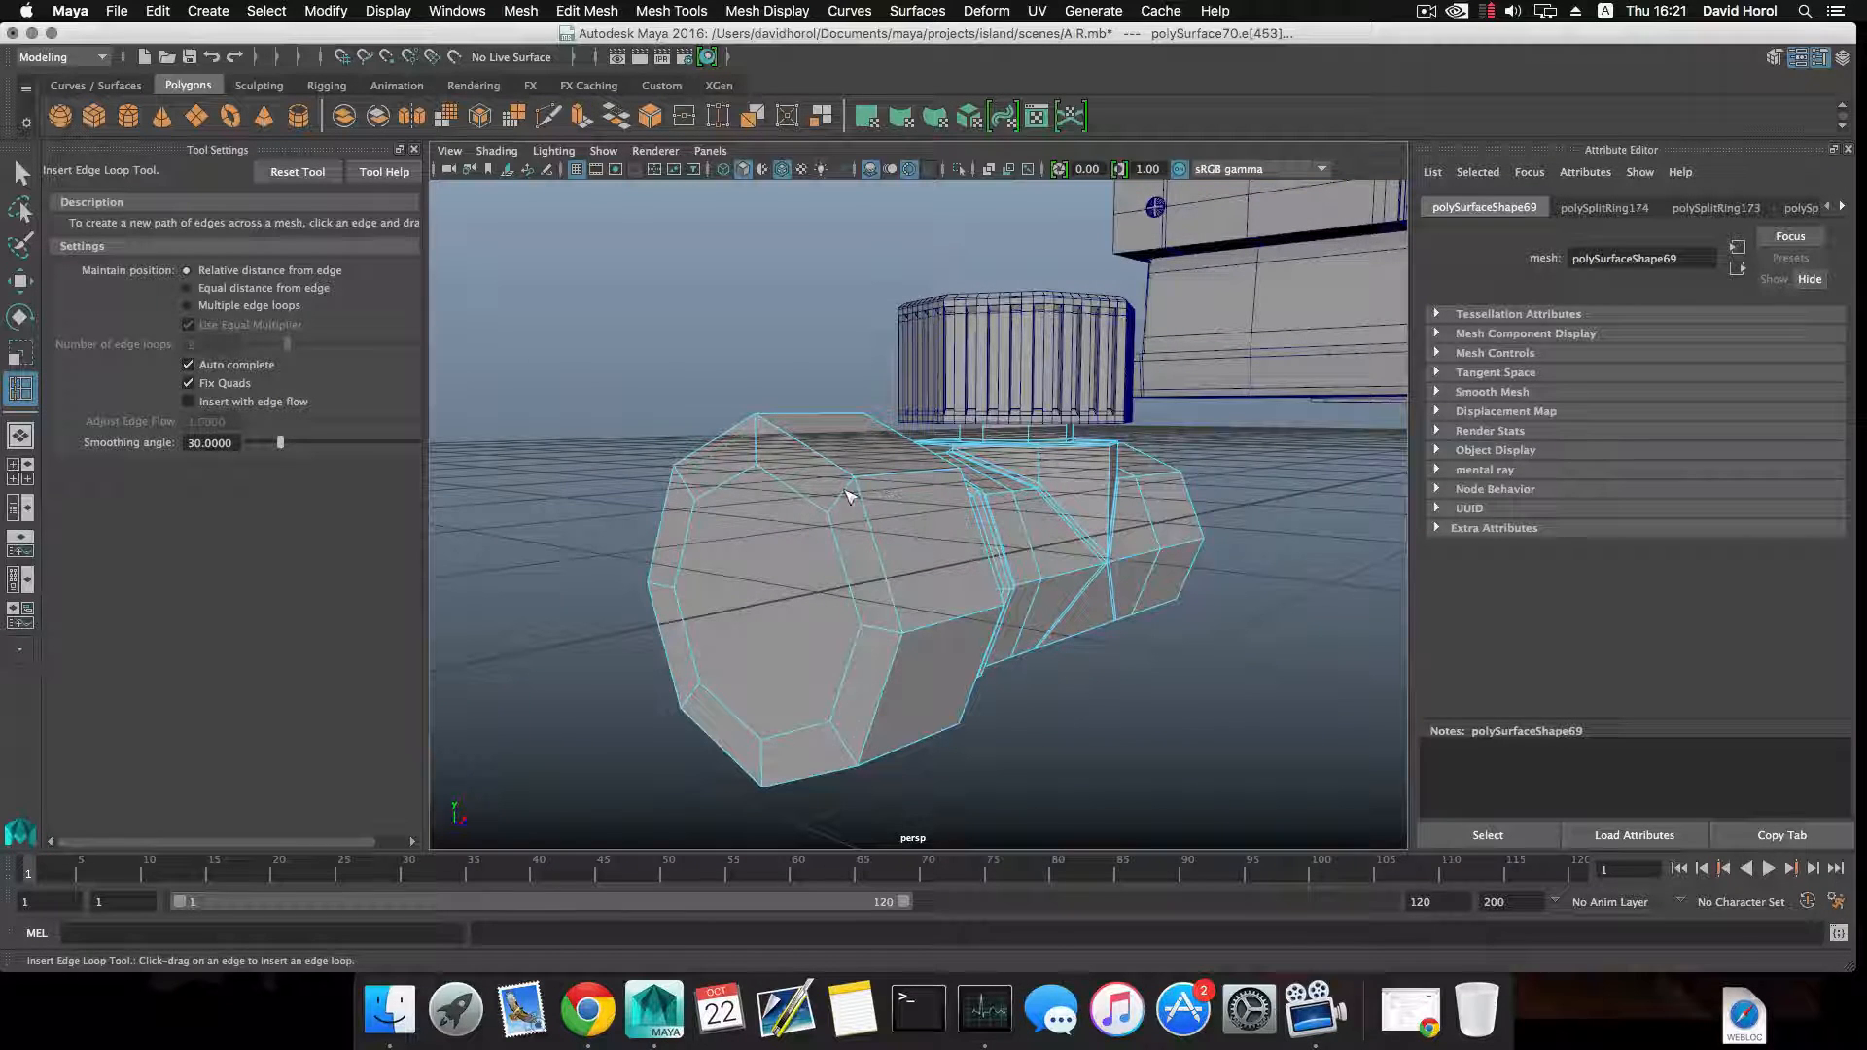
Insert supporting edge loops close to the outer rims of the end collar.
{"action": "left_click", "coordinate": [852, 492]}
{"action": "left_click", "coordinate": [838, 515]}
{"action": "left_click_drag", "start_coordinate": [838, 516], "coordinate": [771, 505], "text": "alt"}
{"action": "left_click", "coordinate": [819, 489]}
{"action": "left_click", "coordinate": [948, 493]}
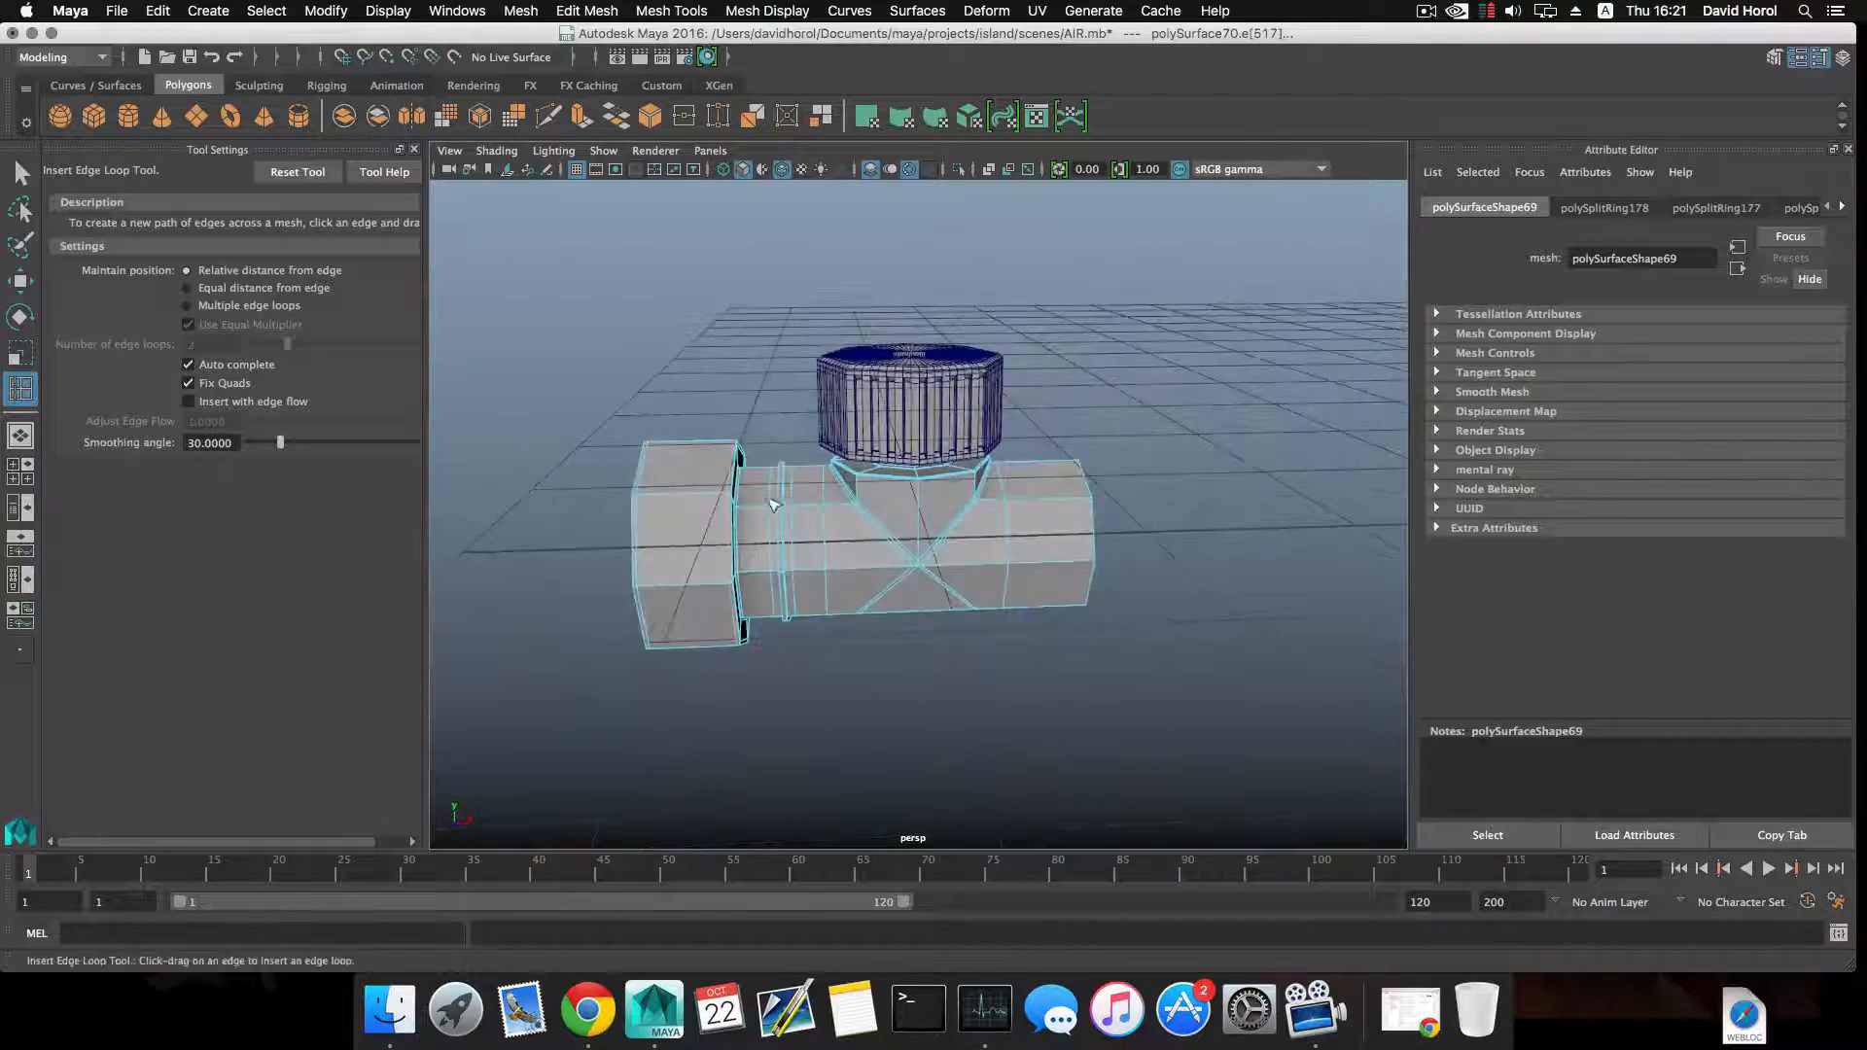
Return to object selection and check the pipe junction in smooth preview.
{"action": "scroll", "coordinate": [982, 540], "scroll_direction": "up", "scroll_amount": 5}
{"action": "left_click_drag", "start_coordinate": [988, 542], "coordinate": [1004, 497], "text": "alt"}
{"action": "scroll", "coordinate": [992, 517], "scroll_direction": "down", "scroll_amount": 3}
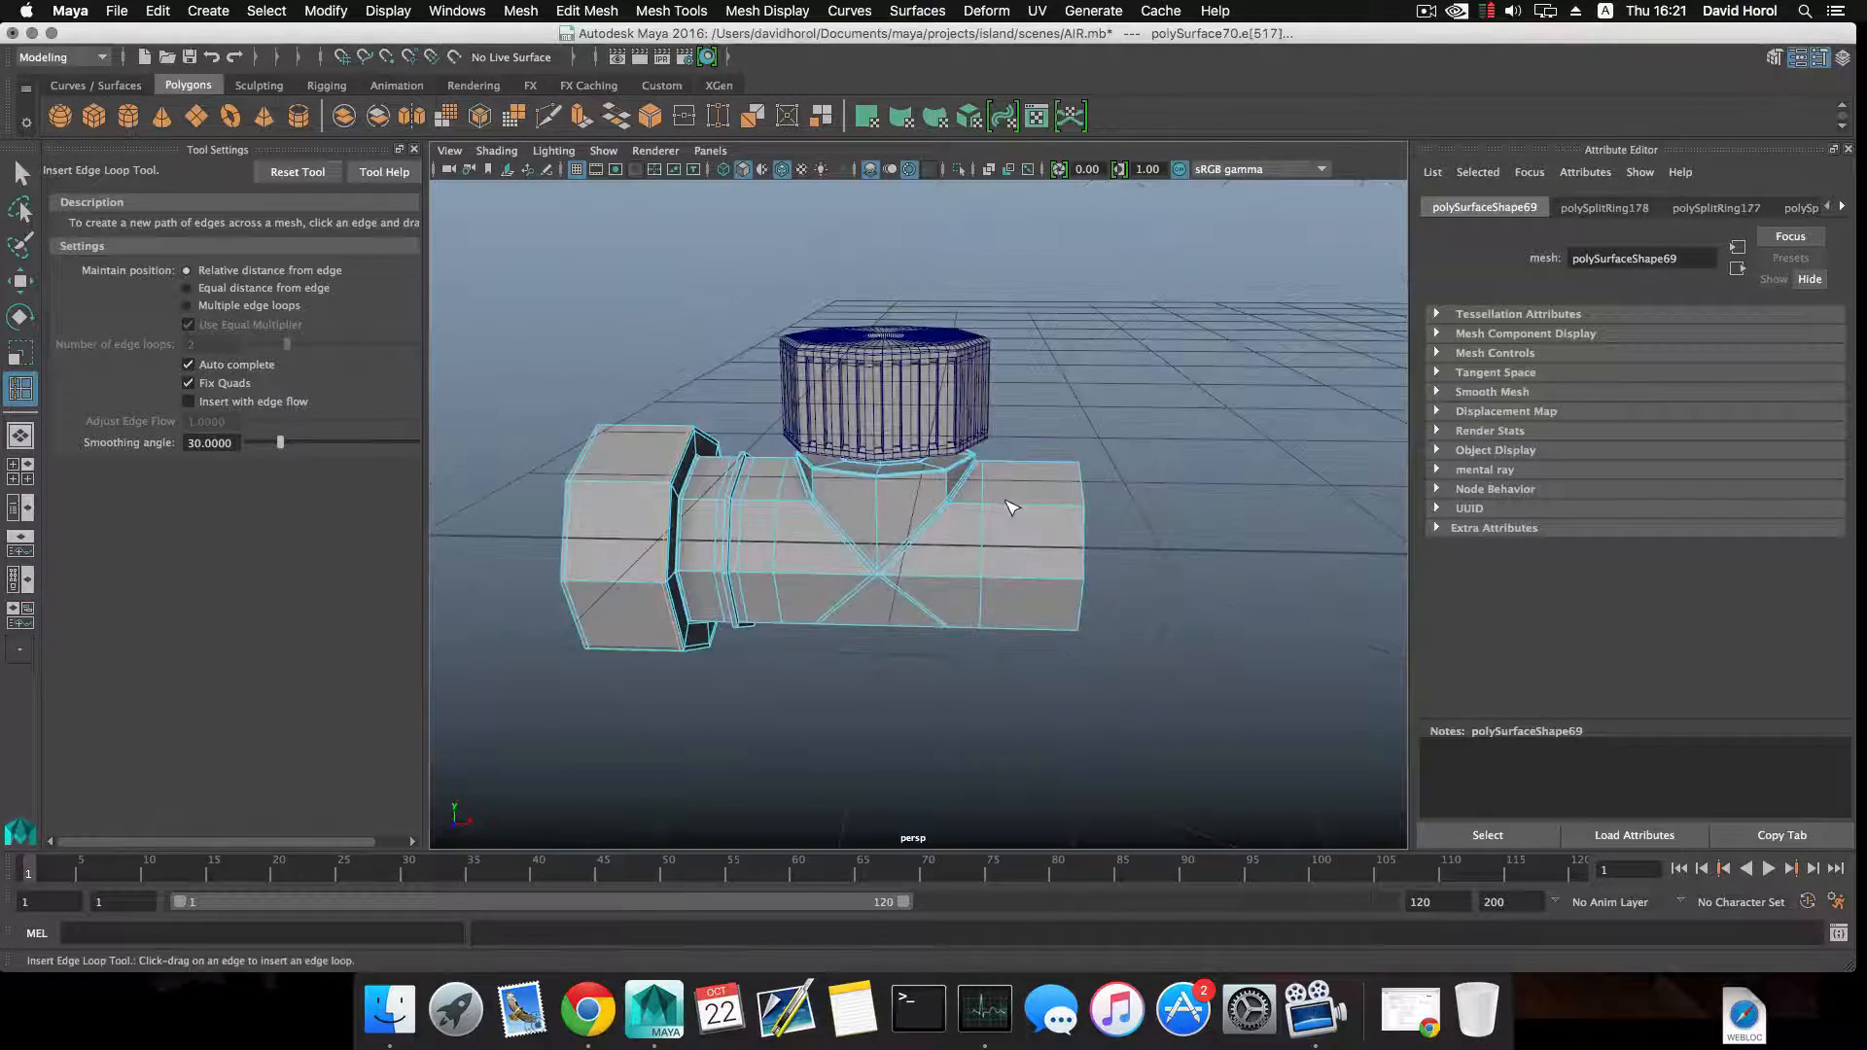
{"action": "key", "text": "F8"}
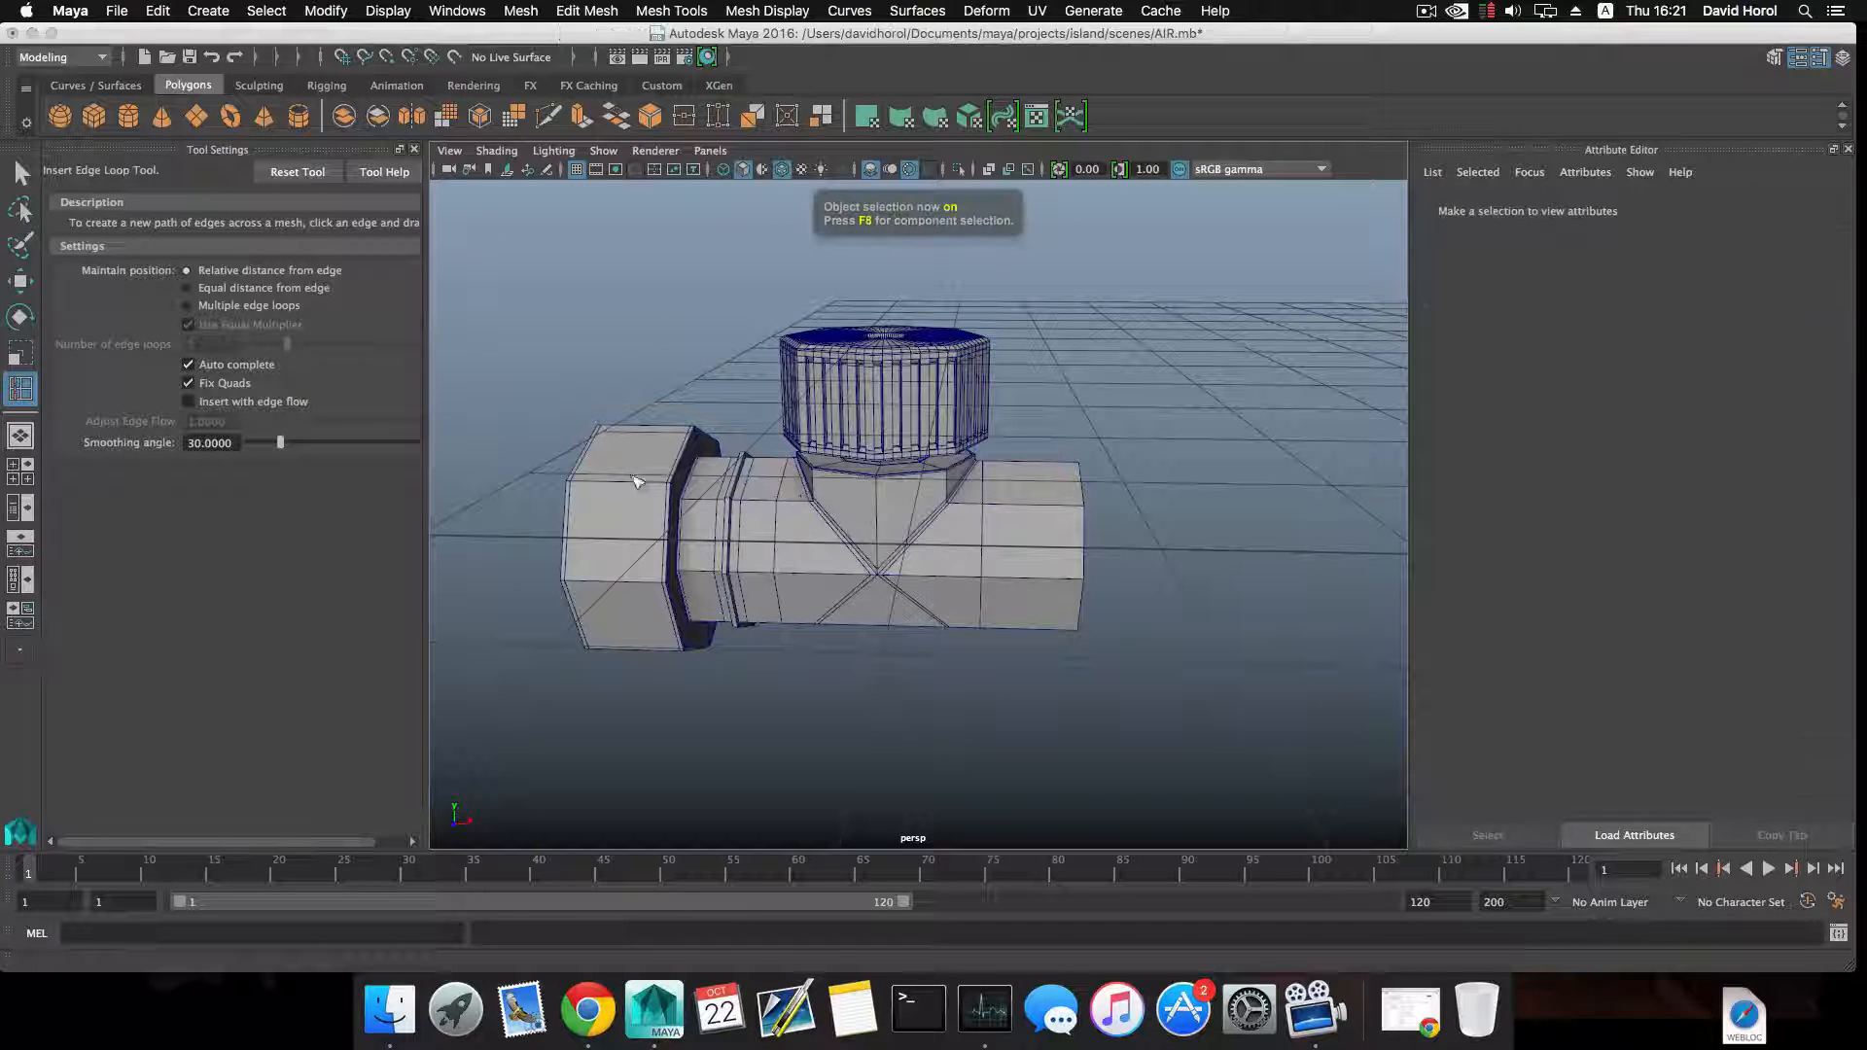
{"action": "left_click", "coordinate": [21, 174]}
{"action": "middle_click_drag", "start_coordinate": [775, 542], "coordinate": [905, 537], "text": "alt"}
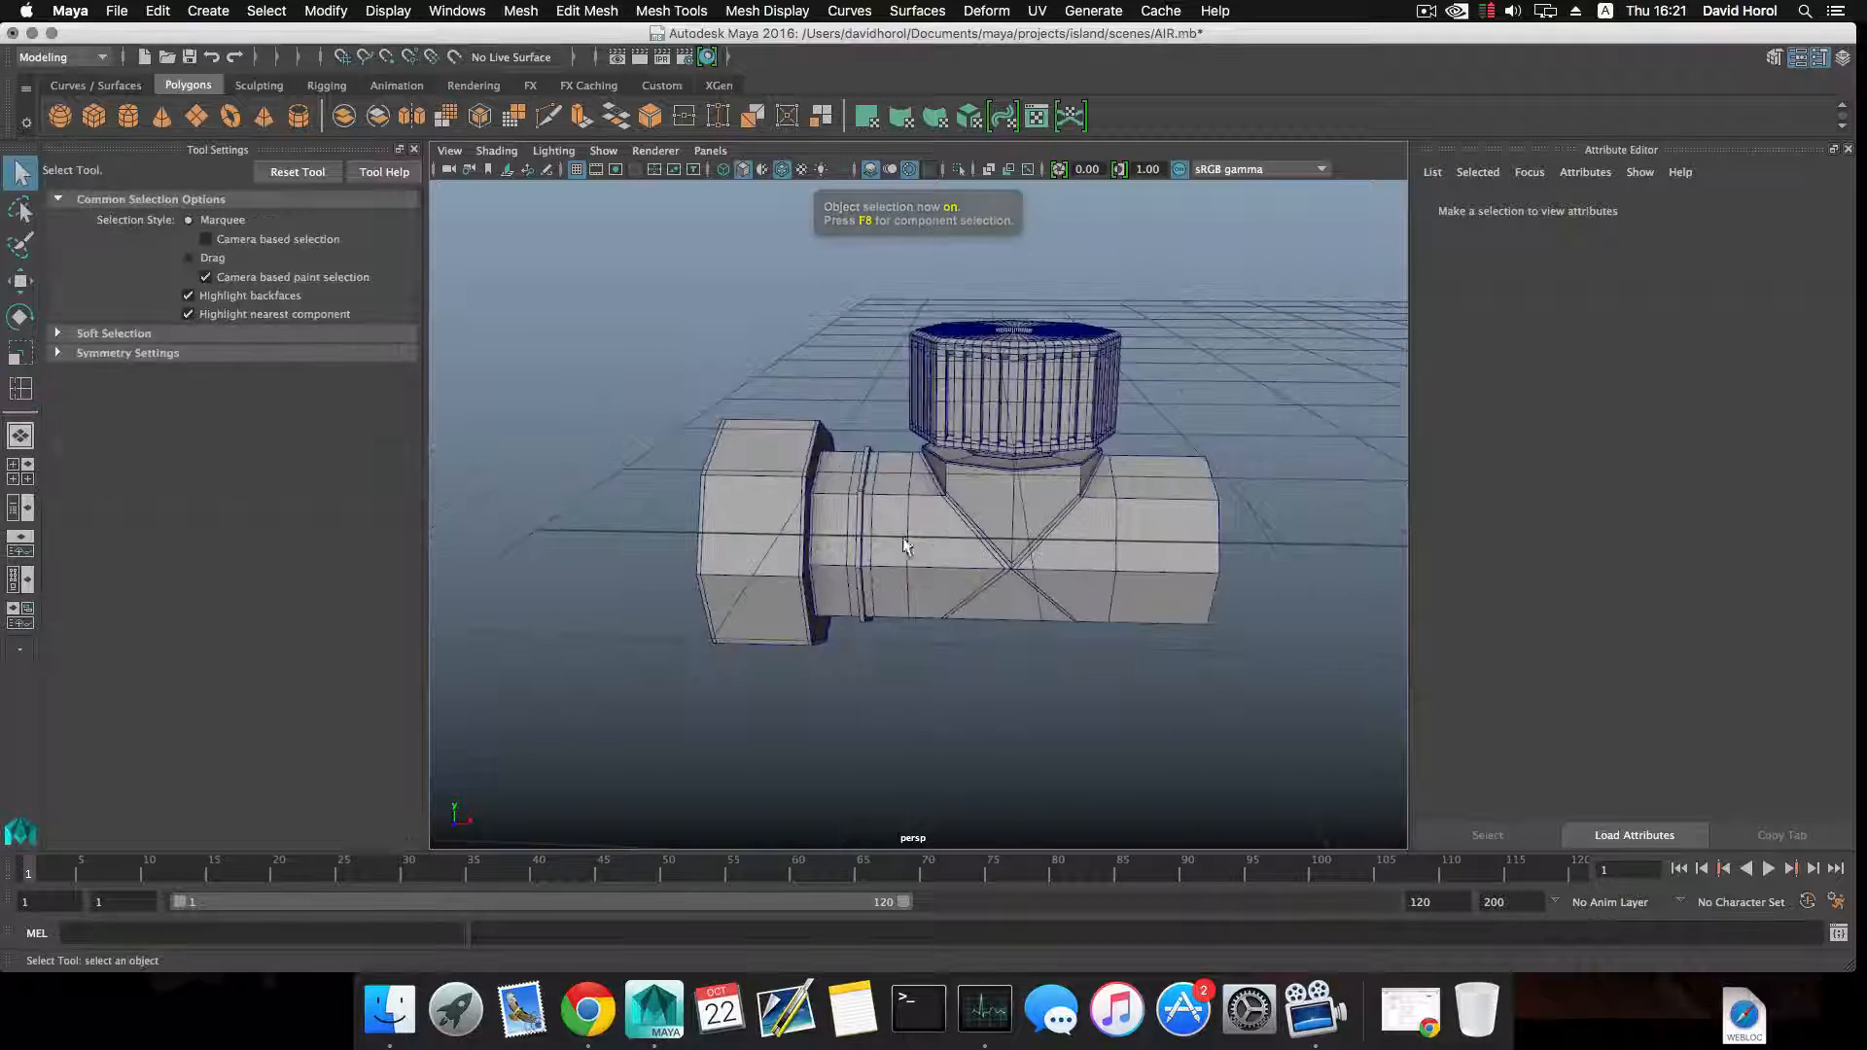
{"action": "left_click_drag", "start_coordinate": [904, 537], "coordinate": [859, 525], "text": "alt"}
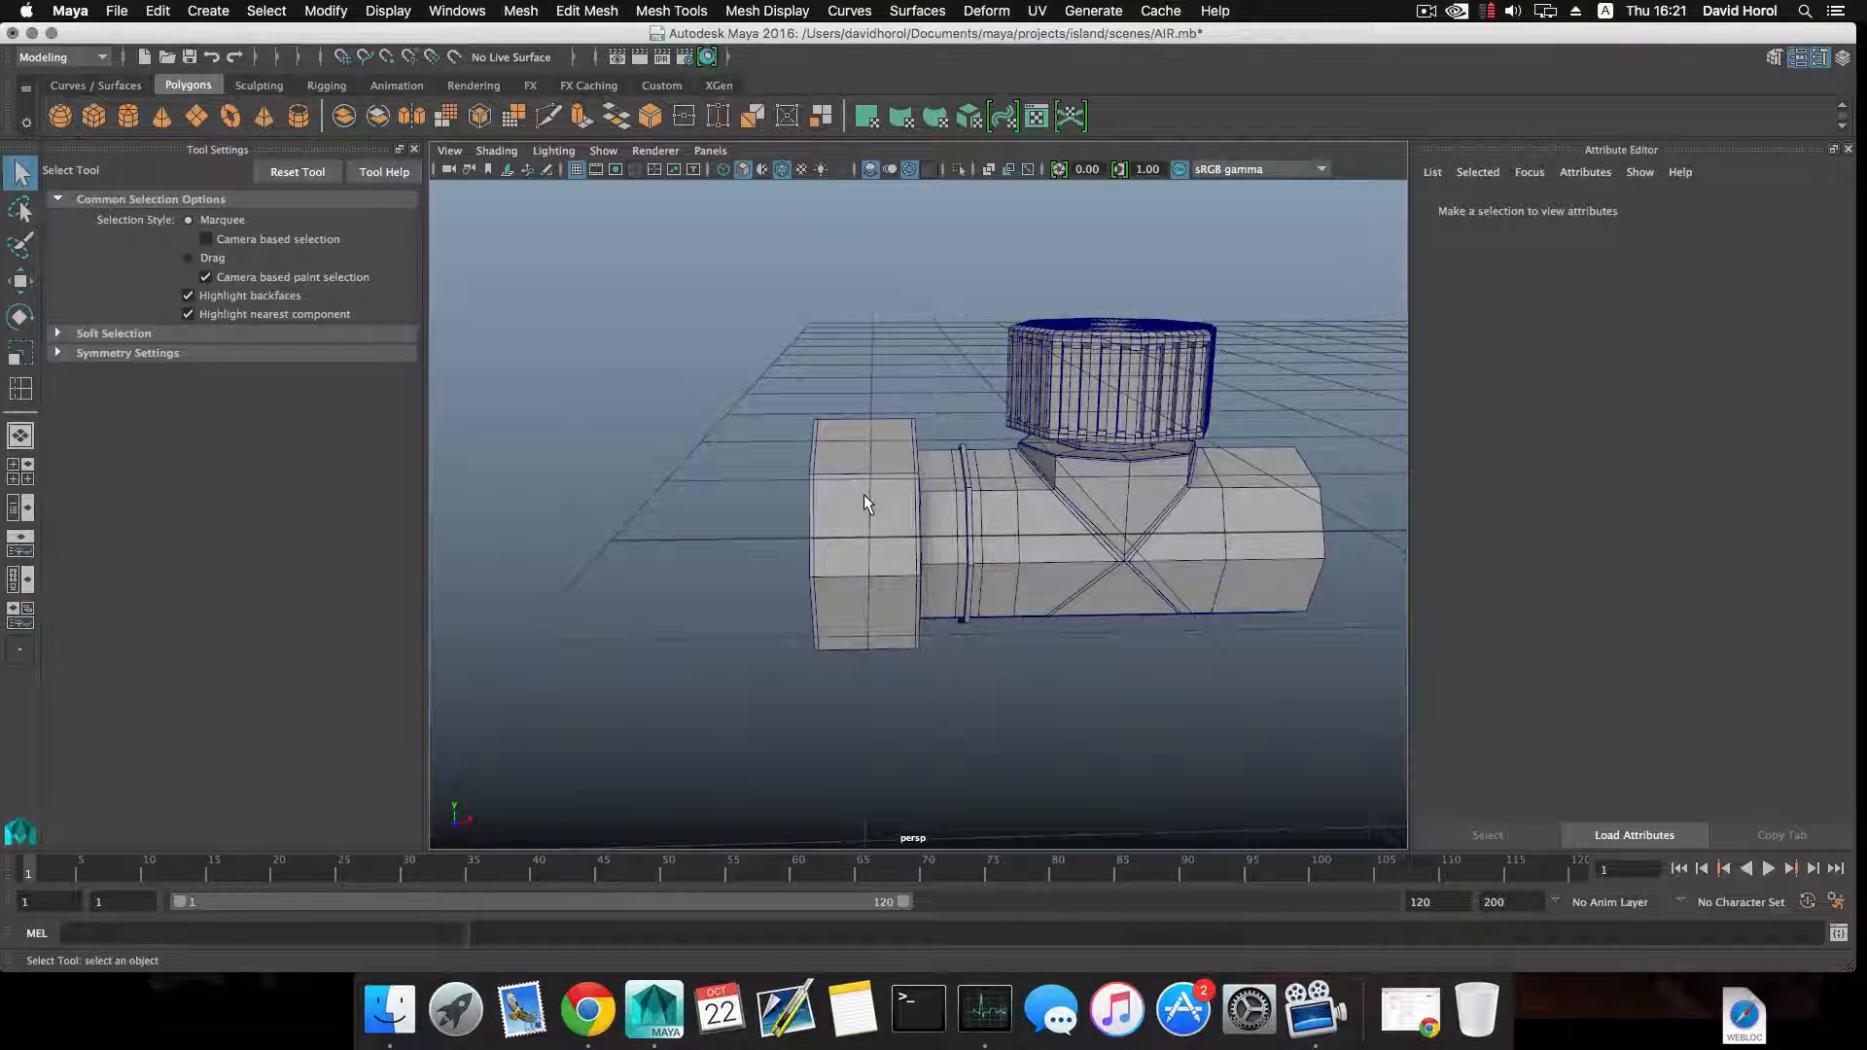
{"action": "left_click", "coordinate": [866, 563]}
{"action": "key", "text": "3"}
{"action": "left_click", "coordinate": [747, 553]}
{"action": "left_click_drag", "start_coordinate": [747, 563], "coordinate": [791, 571], "text": "alt"}
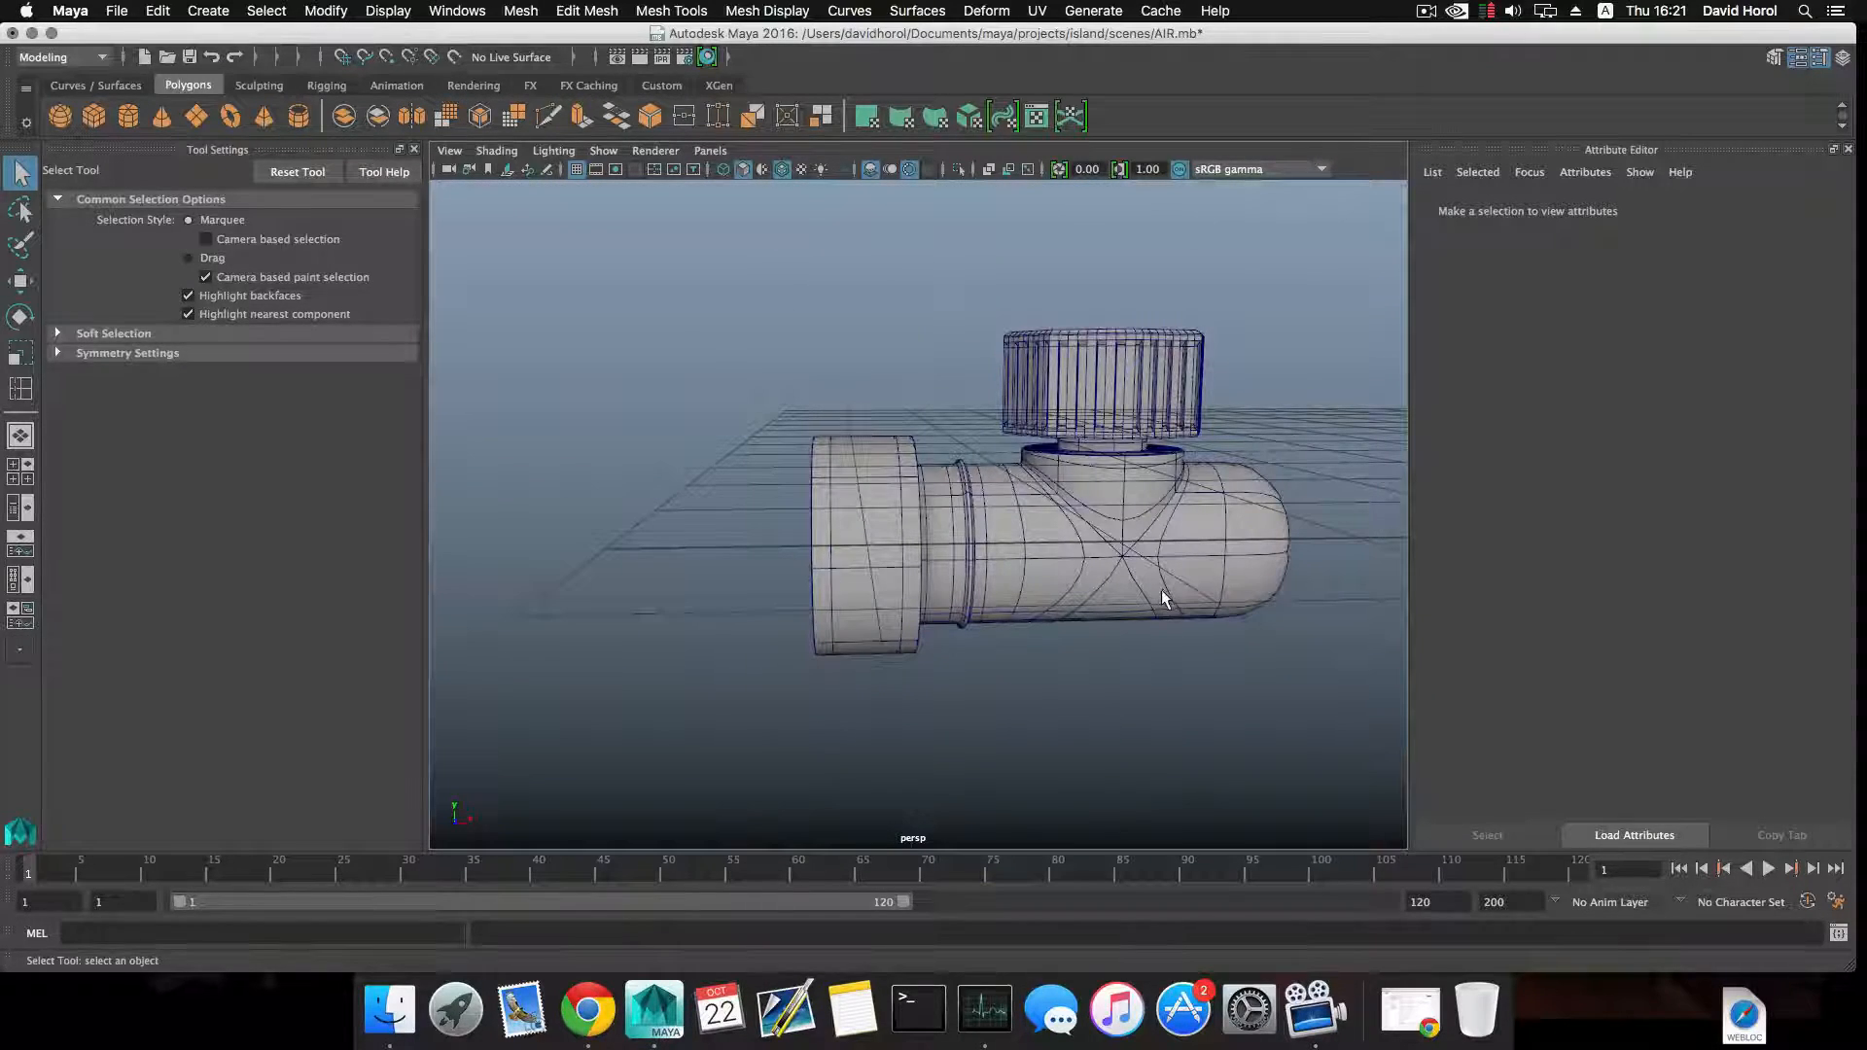
Return the pipe to unsmoothed display and insert an edge loop near the end opposite the collar.
{"action": "left_click", "coordinate": [1047, 532]}
{"action": "key", "text": "1"}
{"action": "middle_click_drag", "start_coordinate": [1047, 533], "coordinate": [767, 491], "text": "alt"}
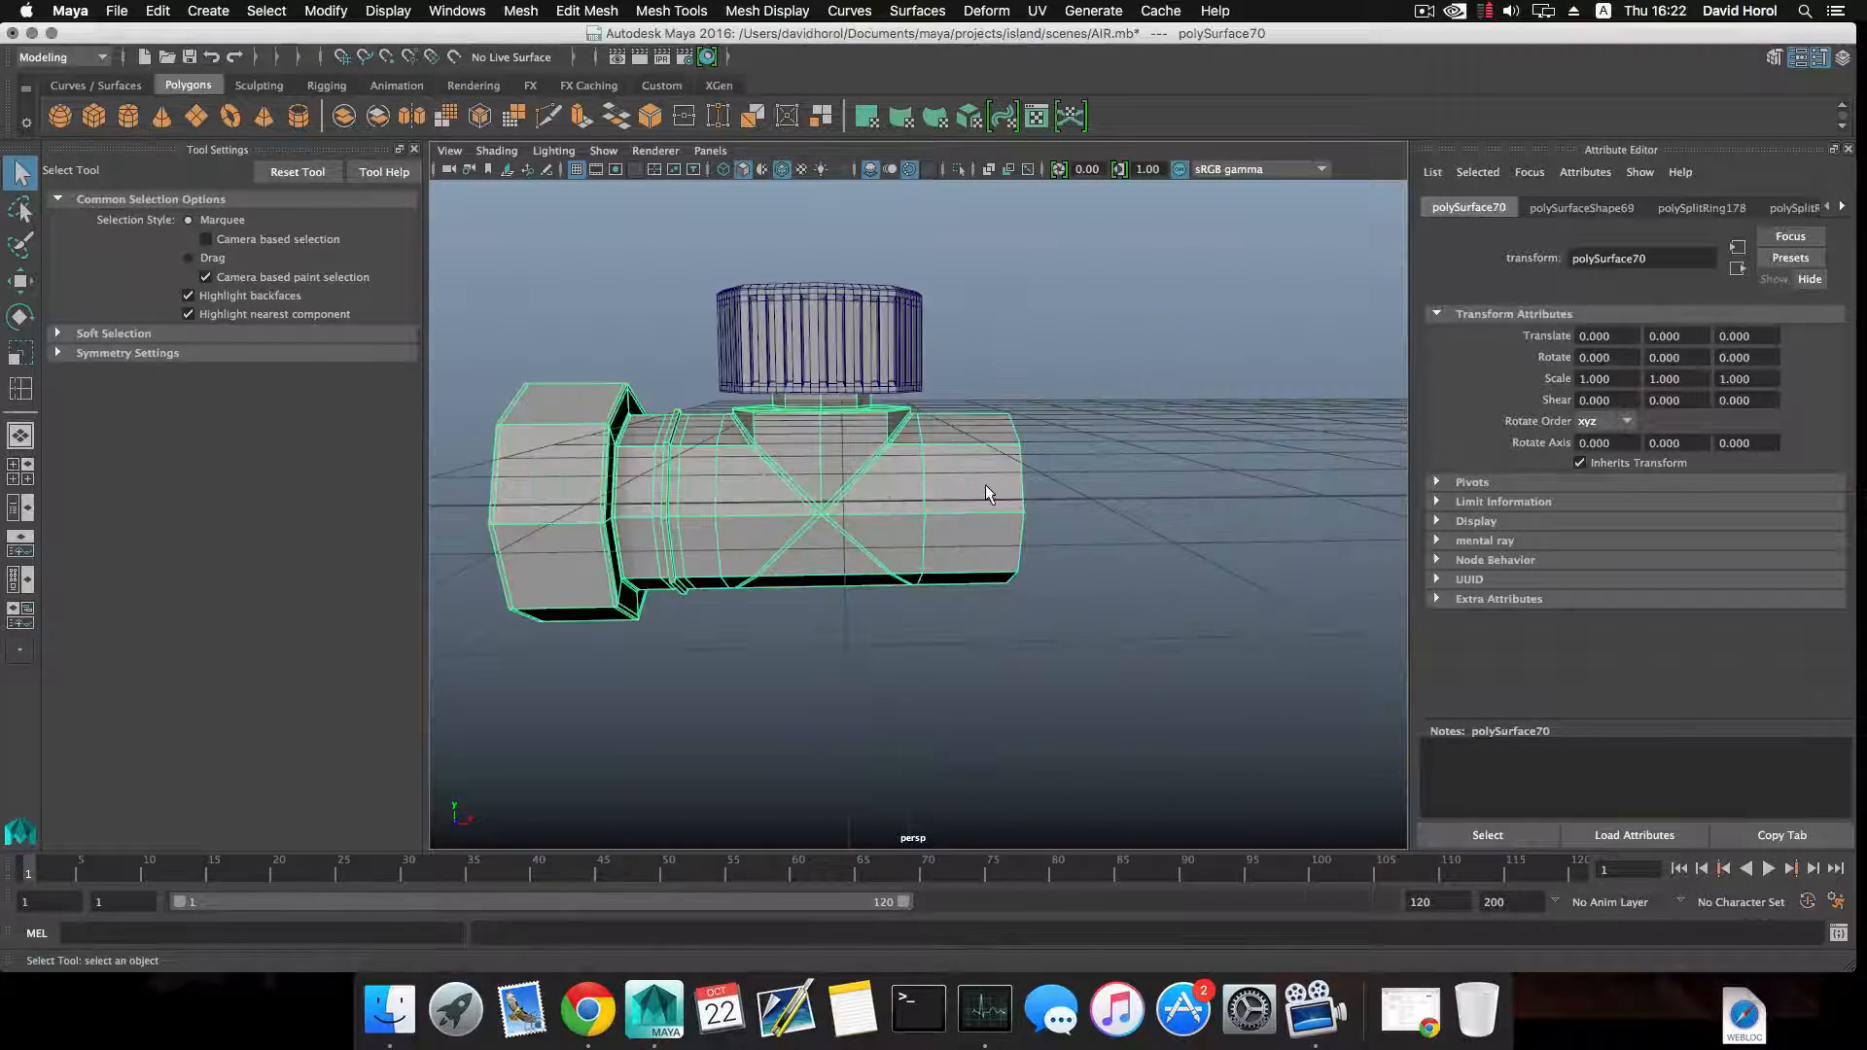
{"action": "right_click_drag", "start_coordinate": [986, 486], "coordinate": [869, 516], "text": "shift"}
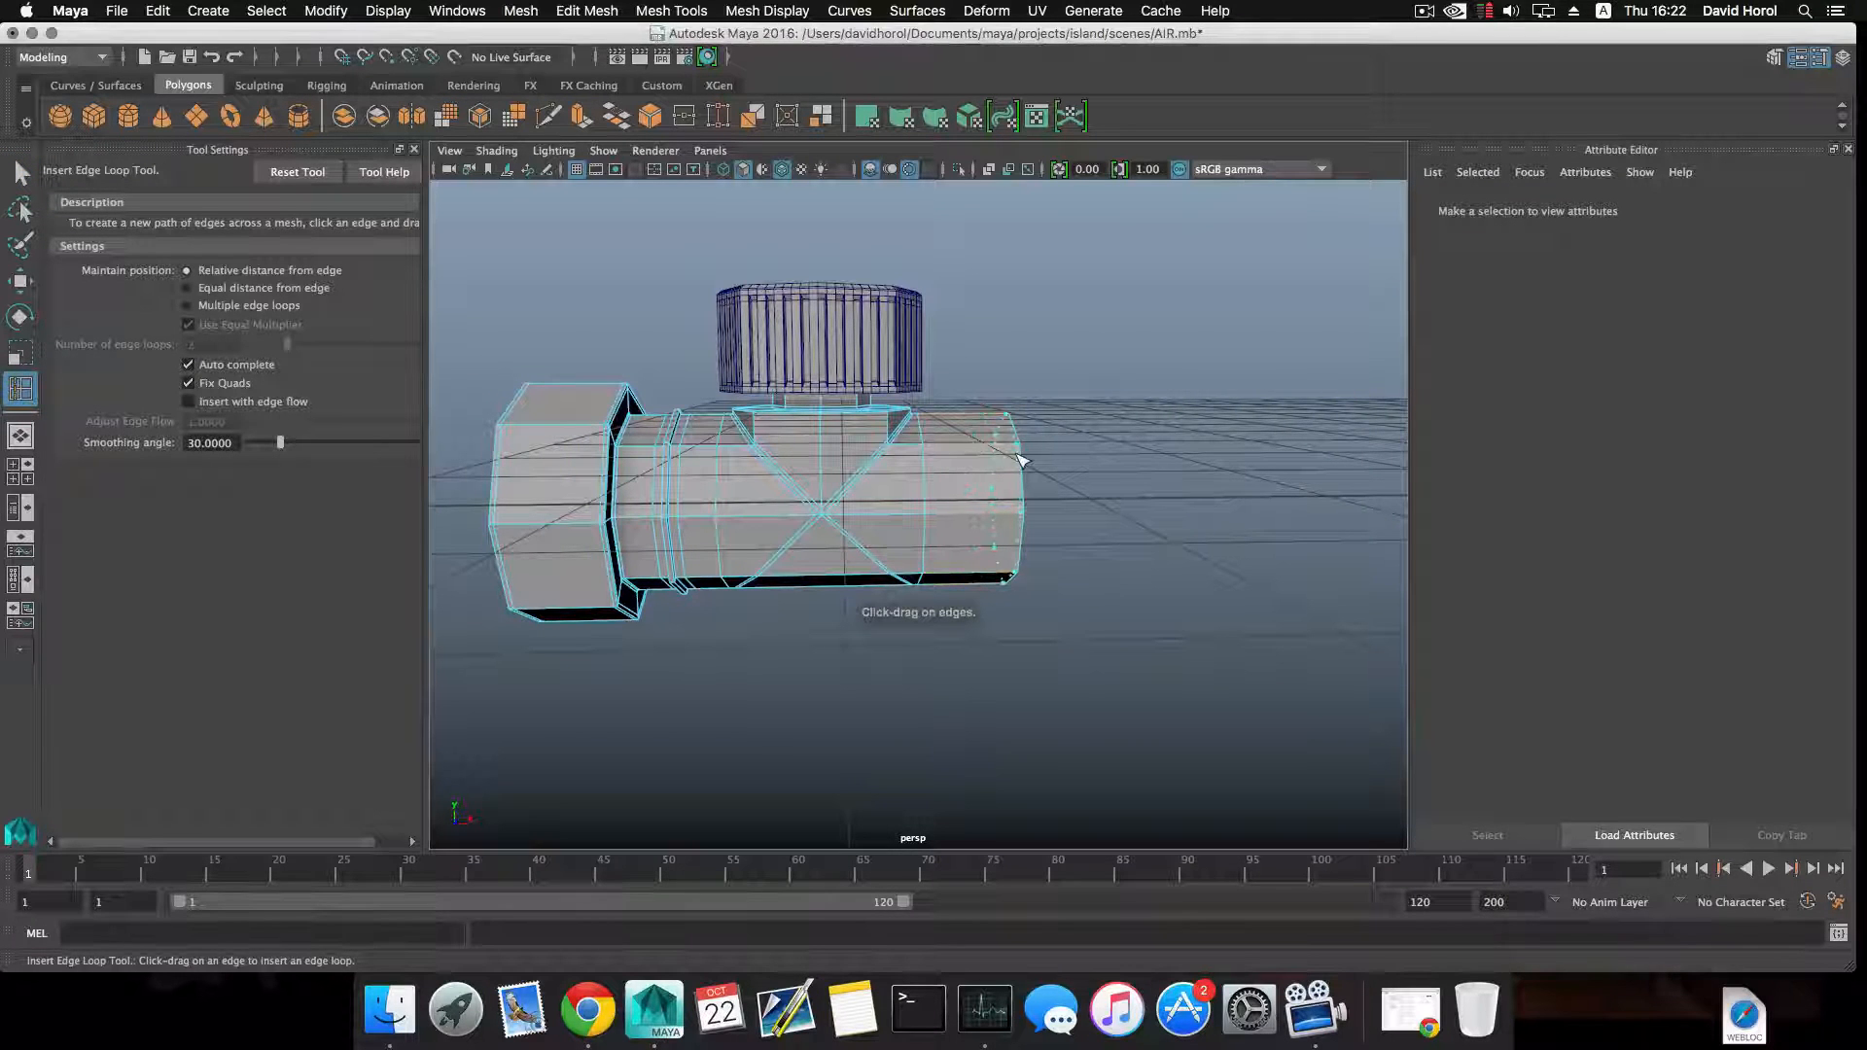
{"action": "left_click_drag", "start_coordinate": [986, 493], "coordinate": [1036, 501], "text": "alt"}
{"action": "right_click_drag", "start_coordinate": [1036, 501], "coordinate": [1033, 529]}
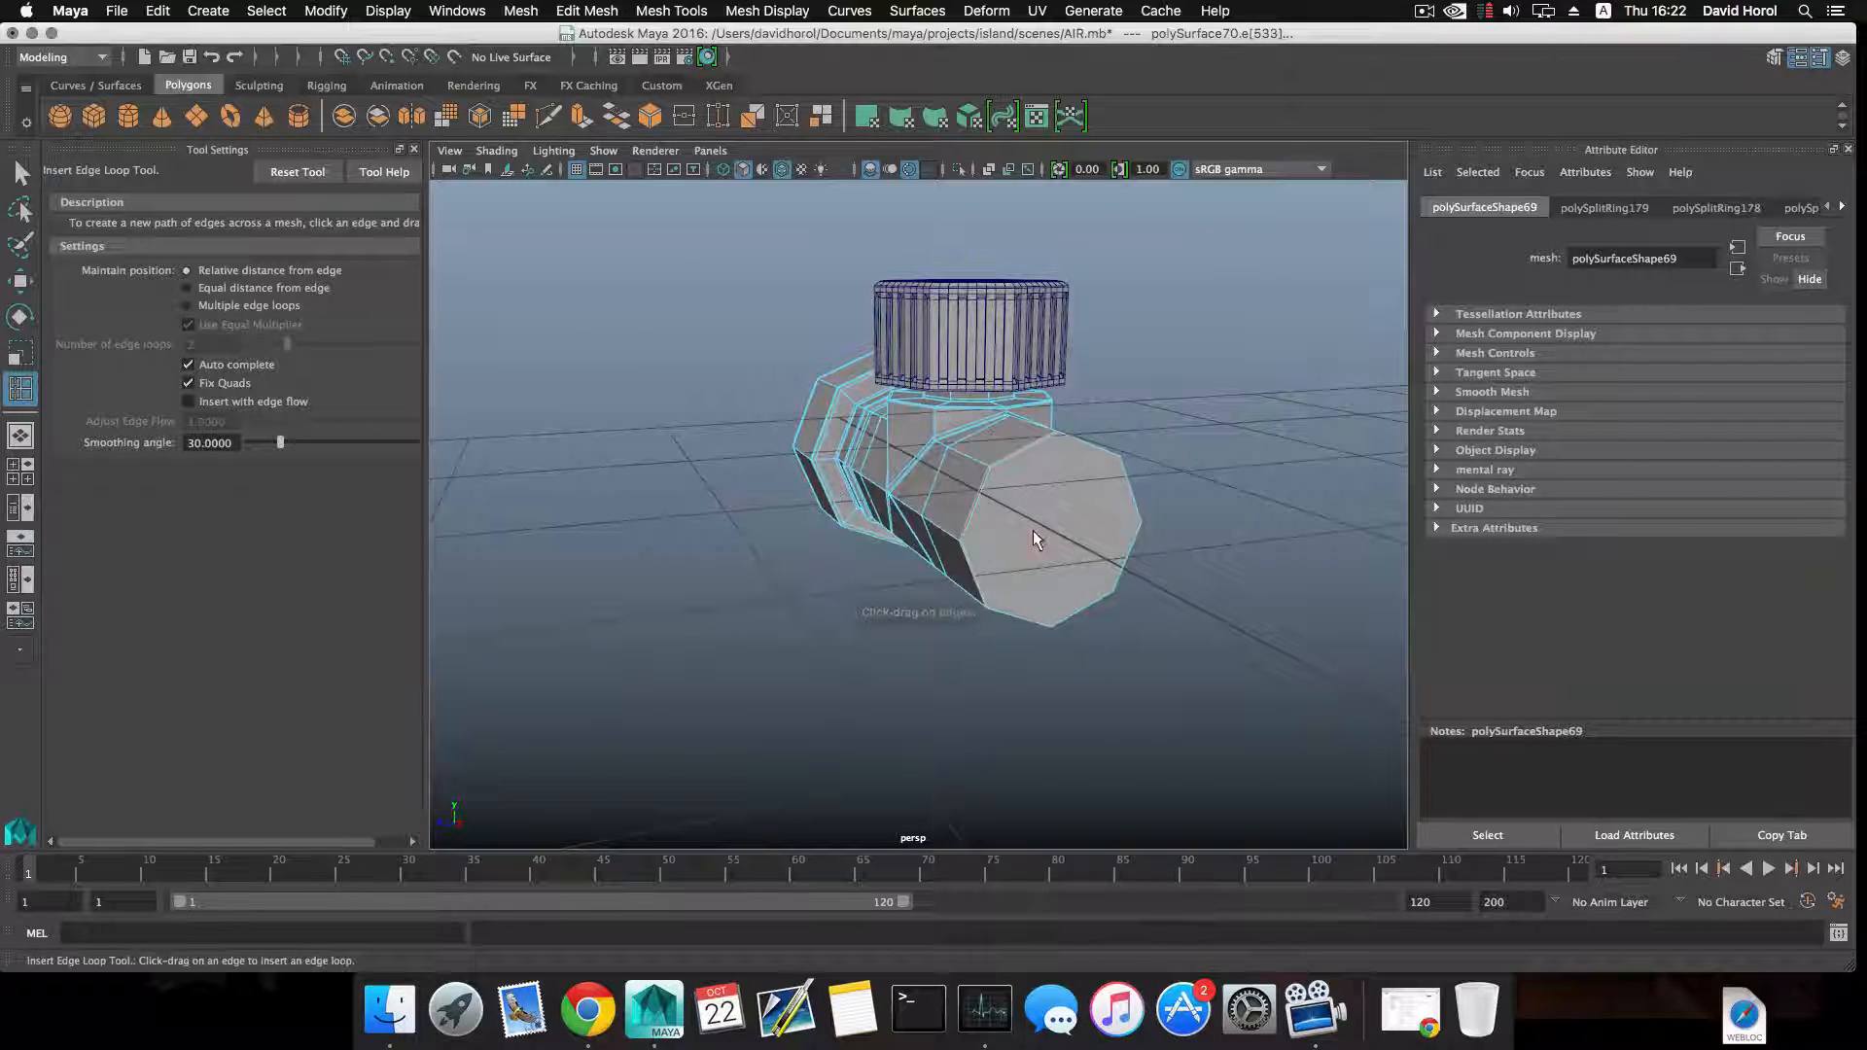
Extrude the pipe's end face opposite the collar, scale it slightly inward, poke it, and return to object selection.
{"action": "key", "text": "q"}
{"action": "left_click", "coordinate": [1035, 537]}
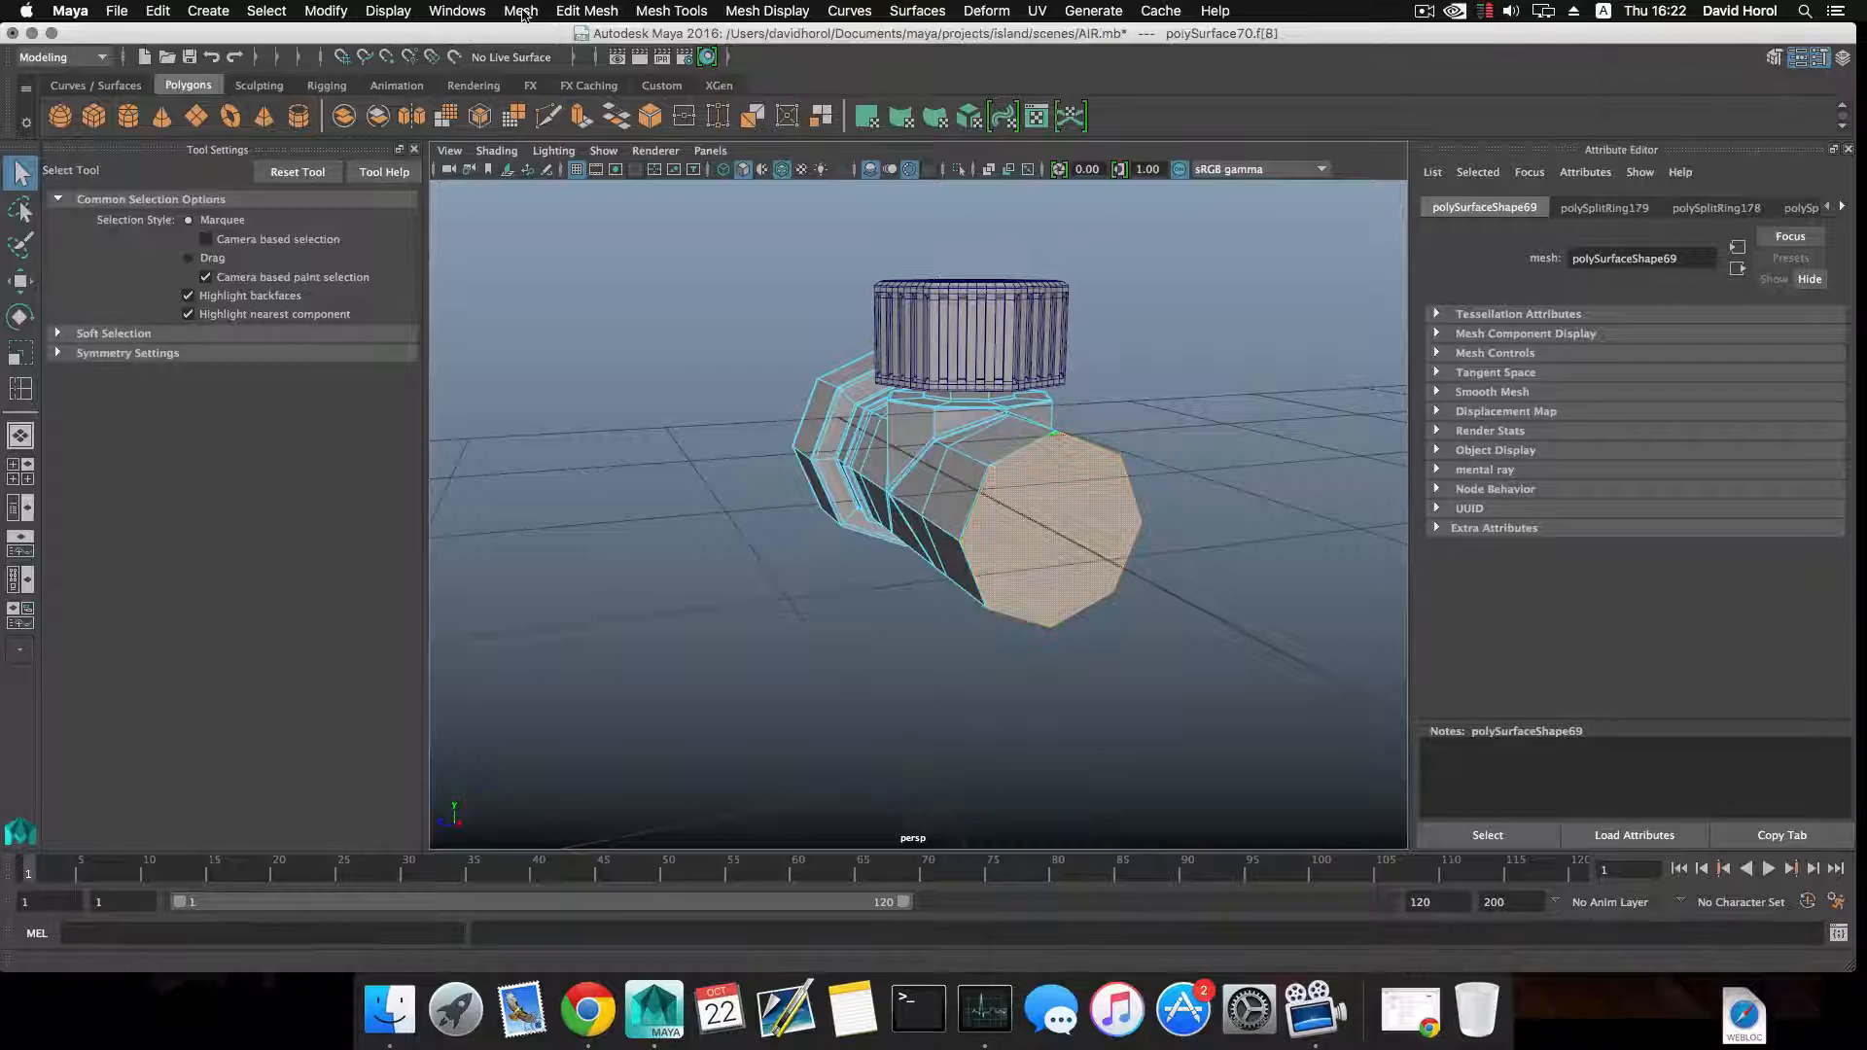
{"action": "left_click", "coordinate": [583, 117]}
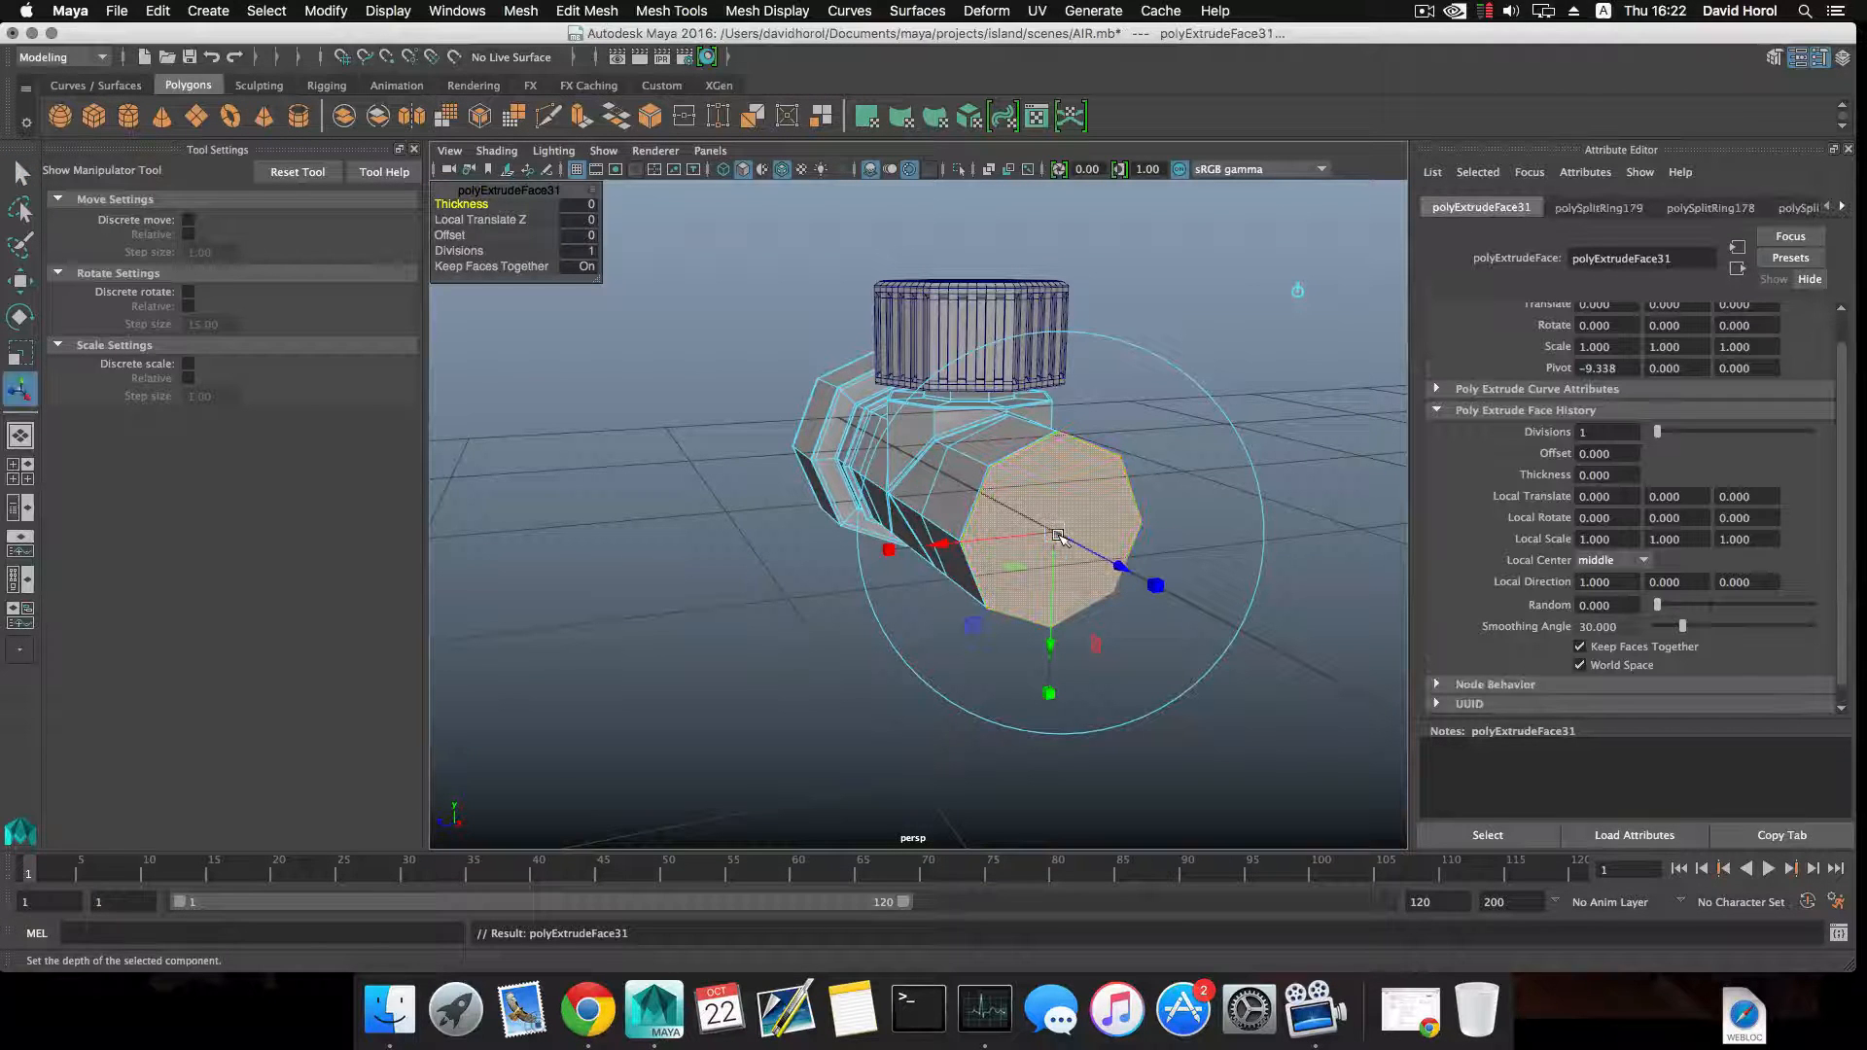
{"action": "key", "text": "r"}
{"action": "left_click_drag", "start_coordinate": [1031, 528], "coordinate": [1028, 527]}
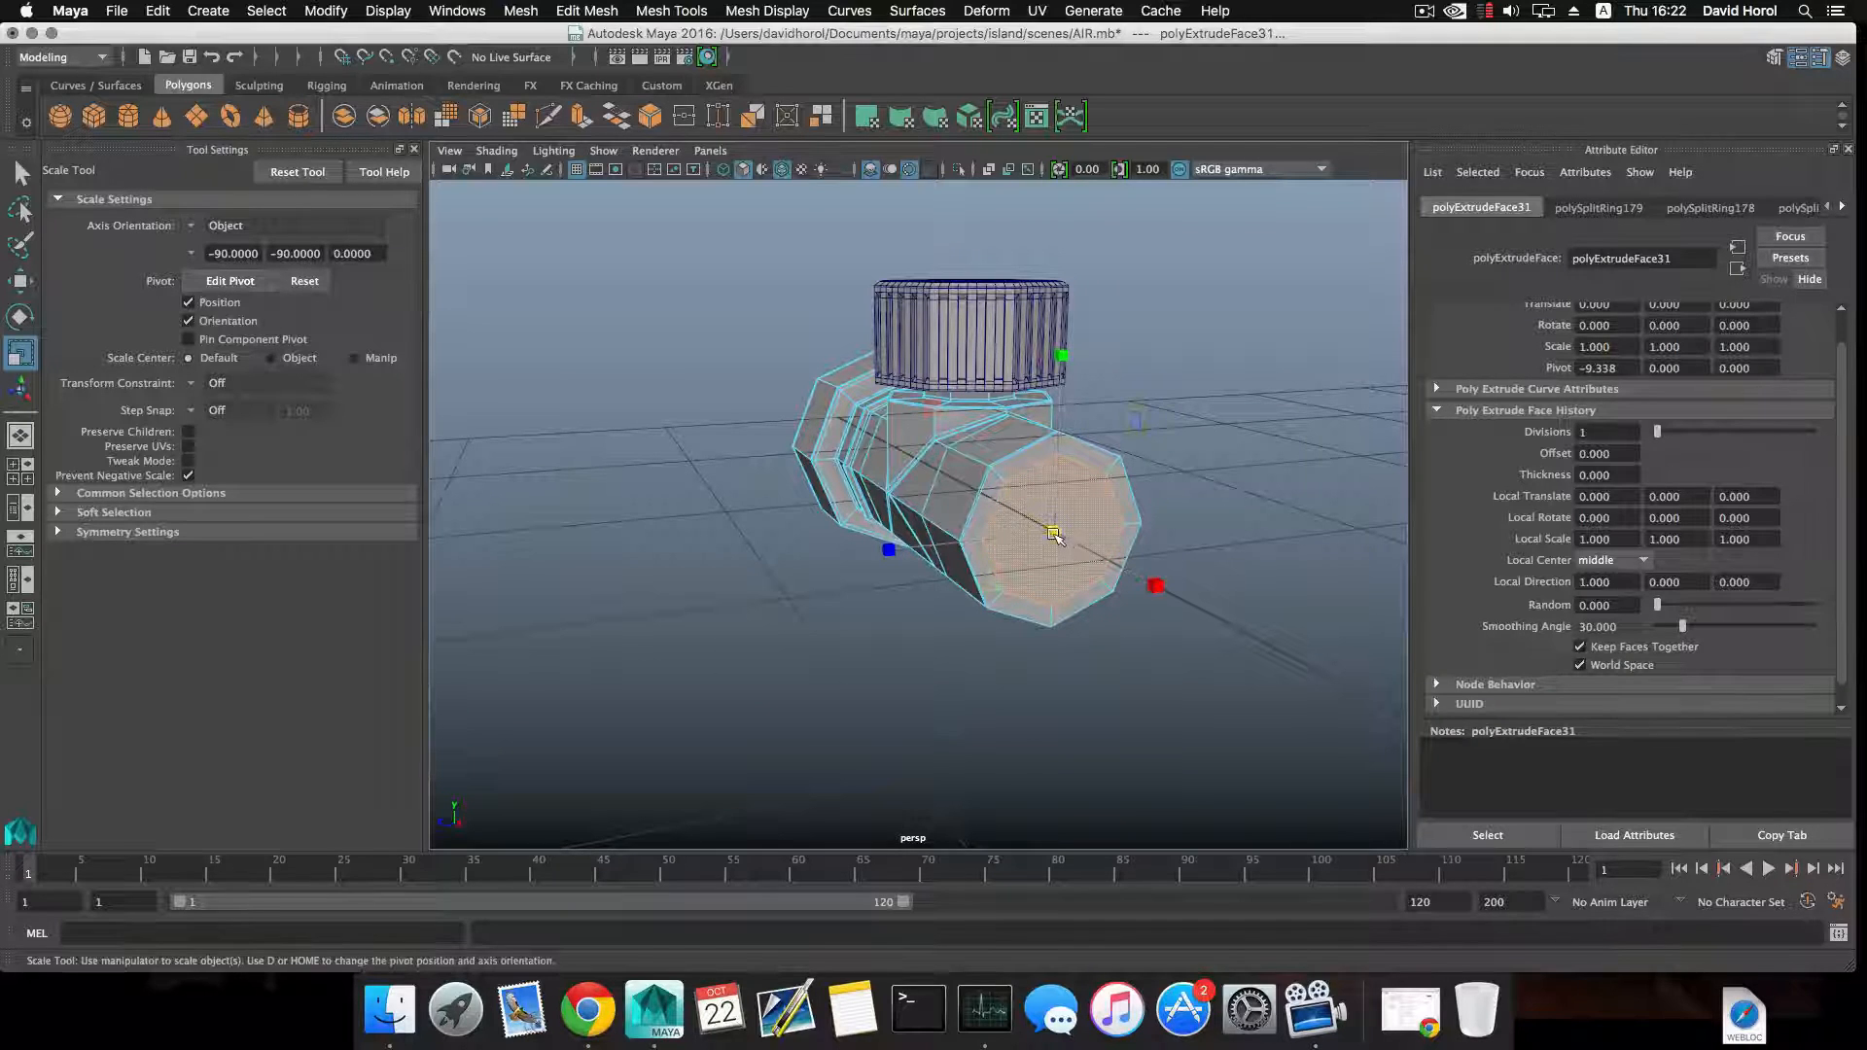
{"action": "left_click", "coordinate": [587, 14]}
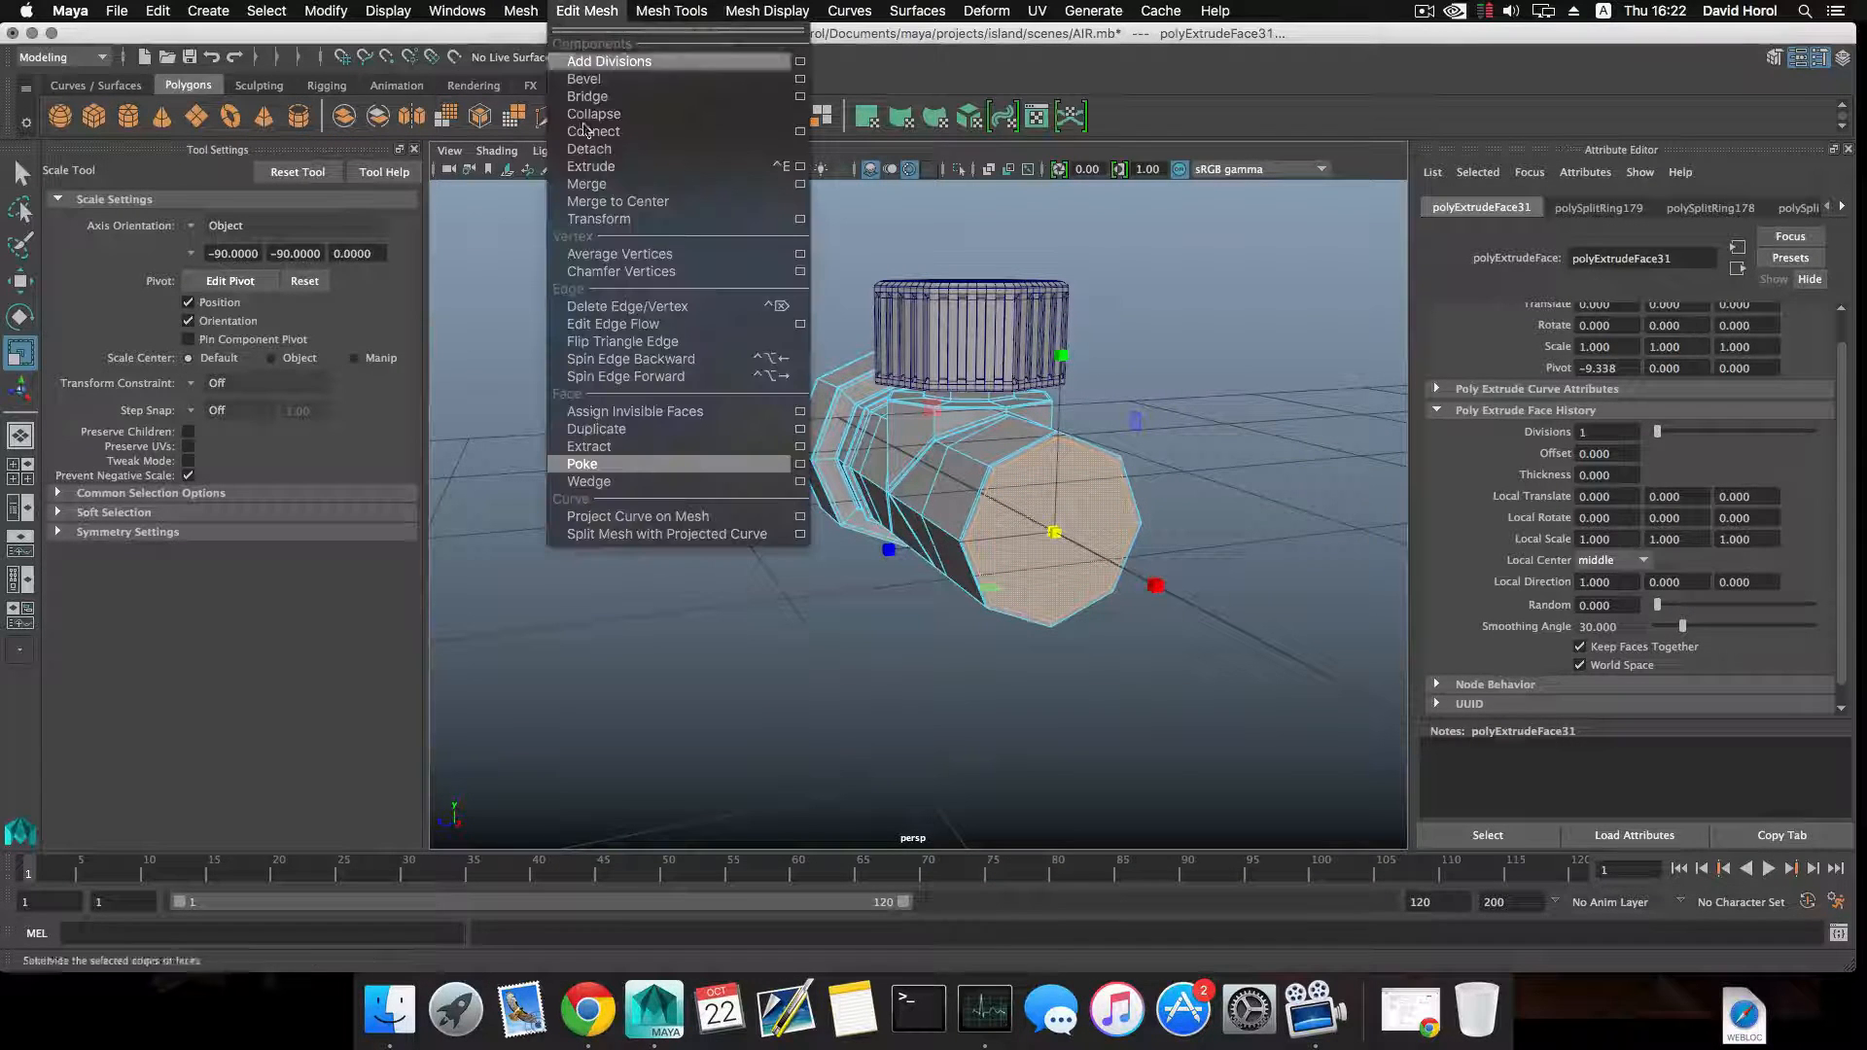
{"action": "left_click", "coordinate": [634, 471]}
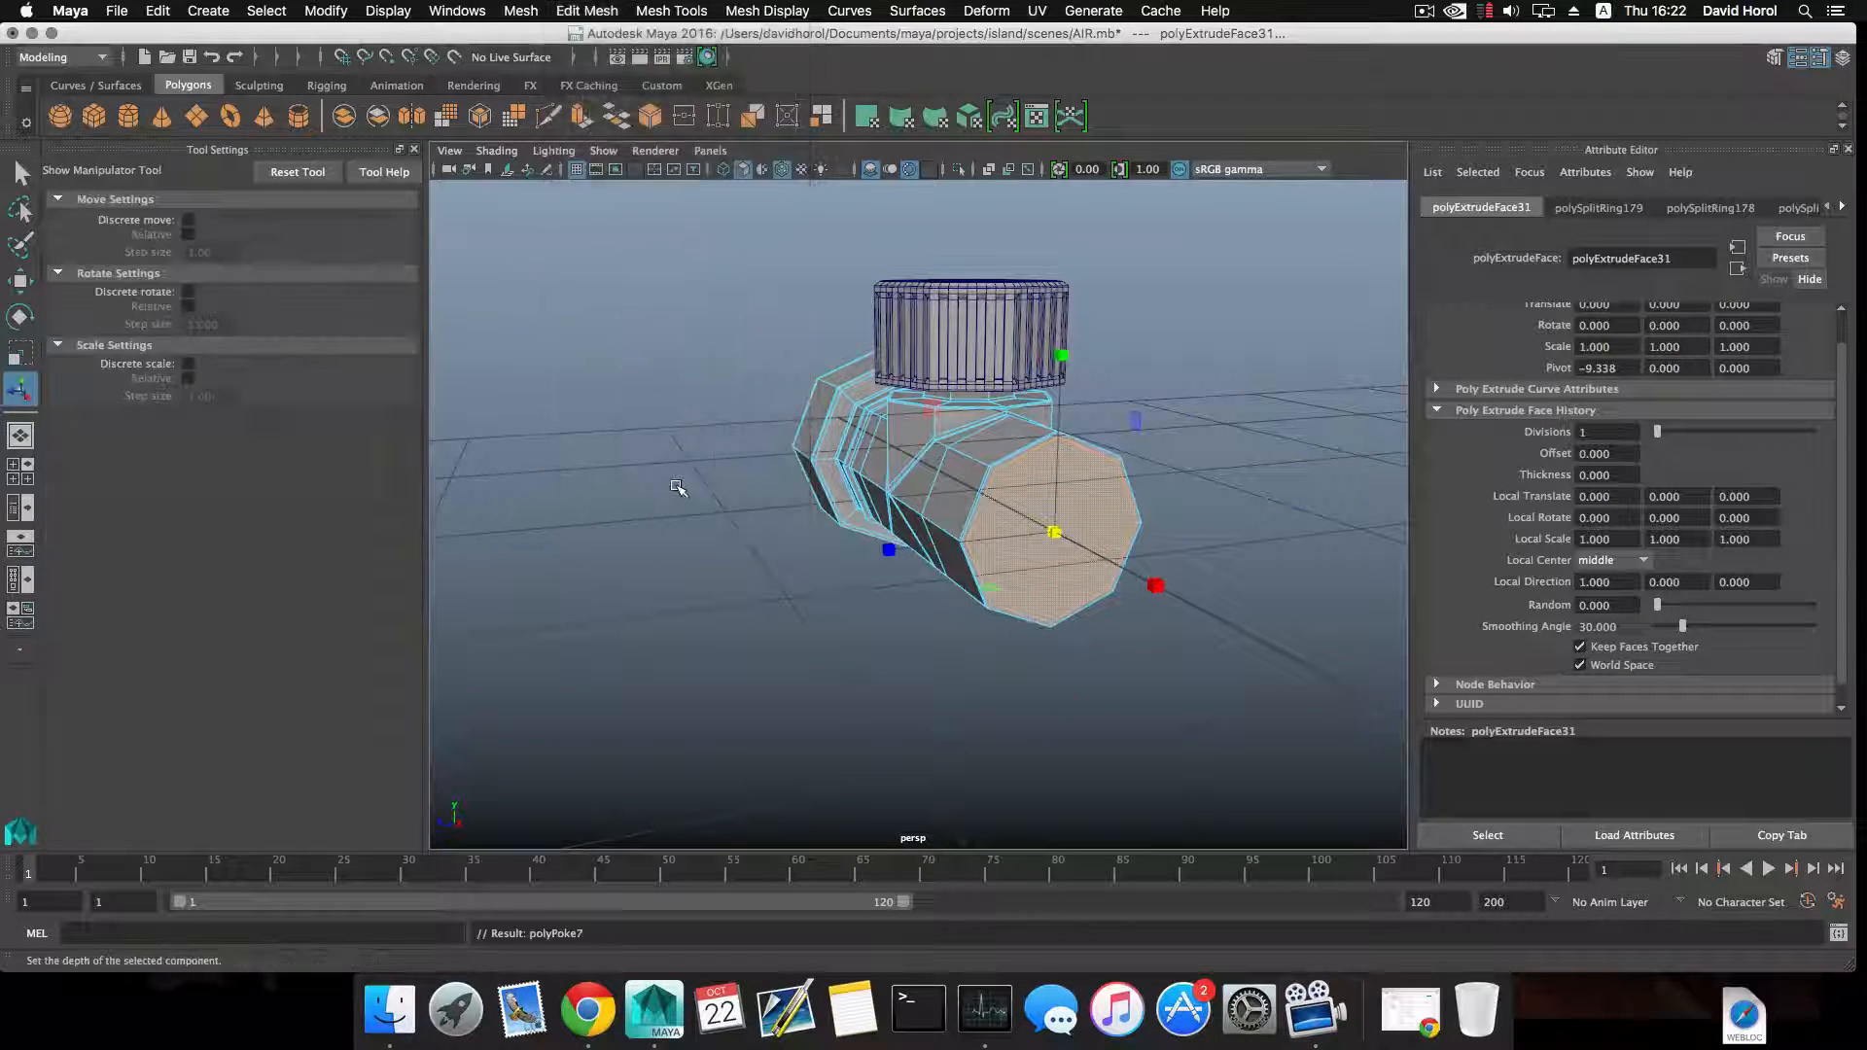
{"action": "key", "text": "F8"}
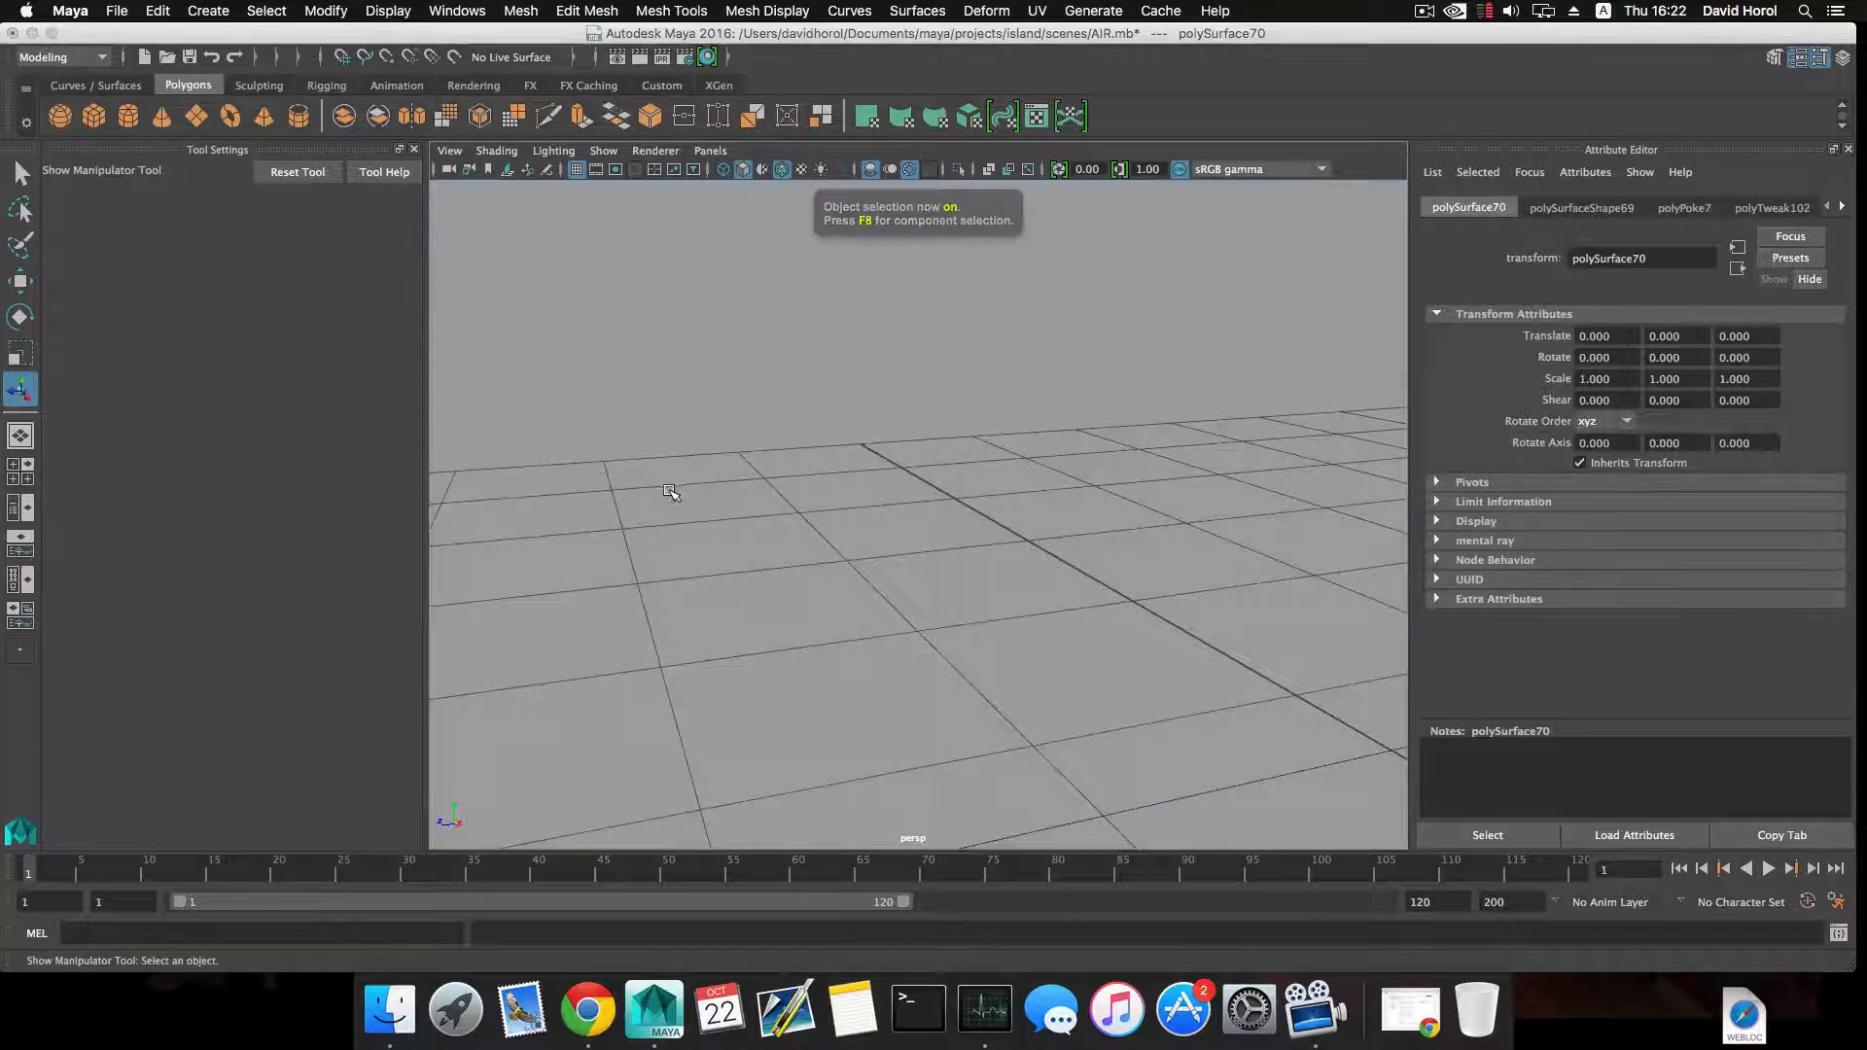
{"action": "left_click_drag", "start_coordinate": [678, 488], "coordinate": [721, 398], "text": "alt"}
{"action": "left_click_drag", "start_coordinate": [735, 462], "coordinate": [856, 516], "text": "alt"}
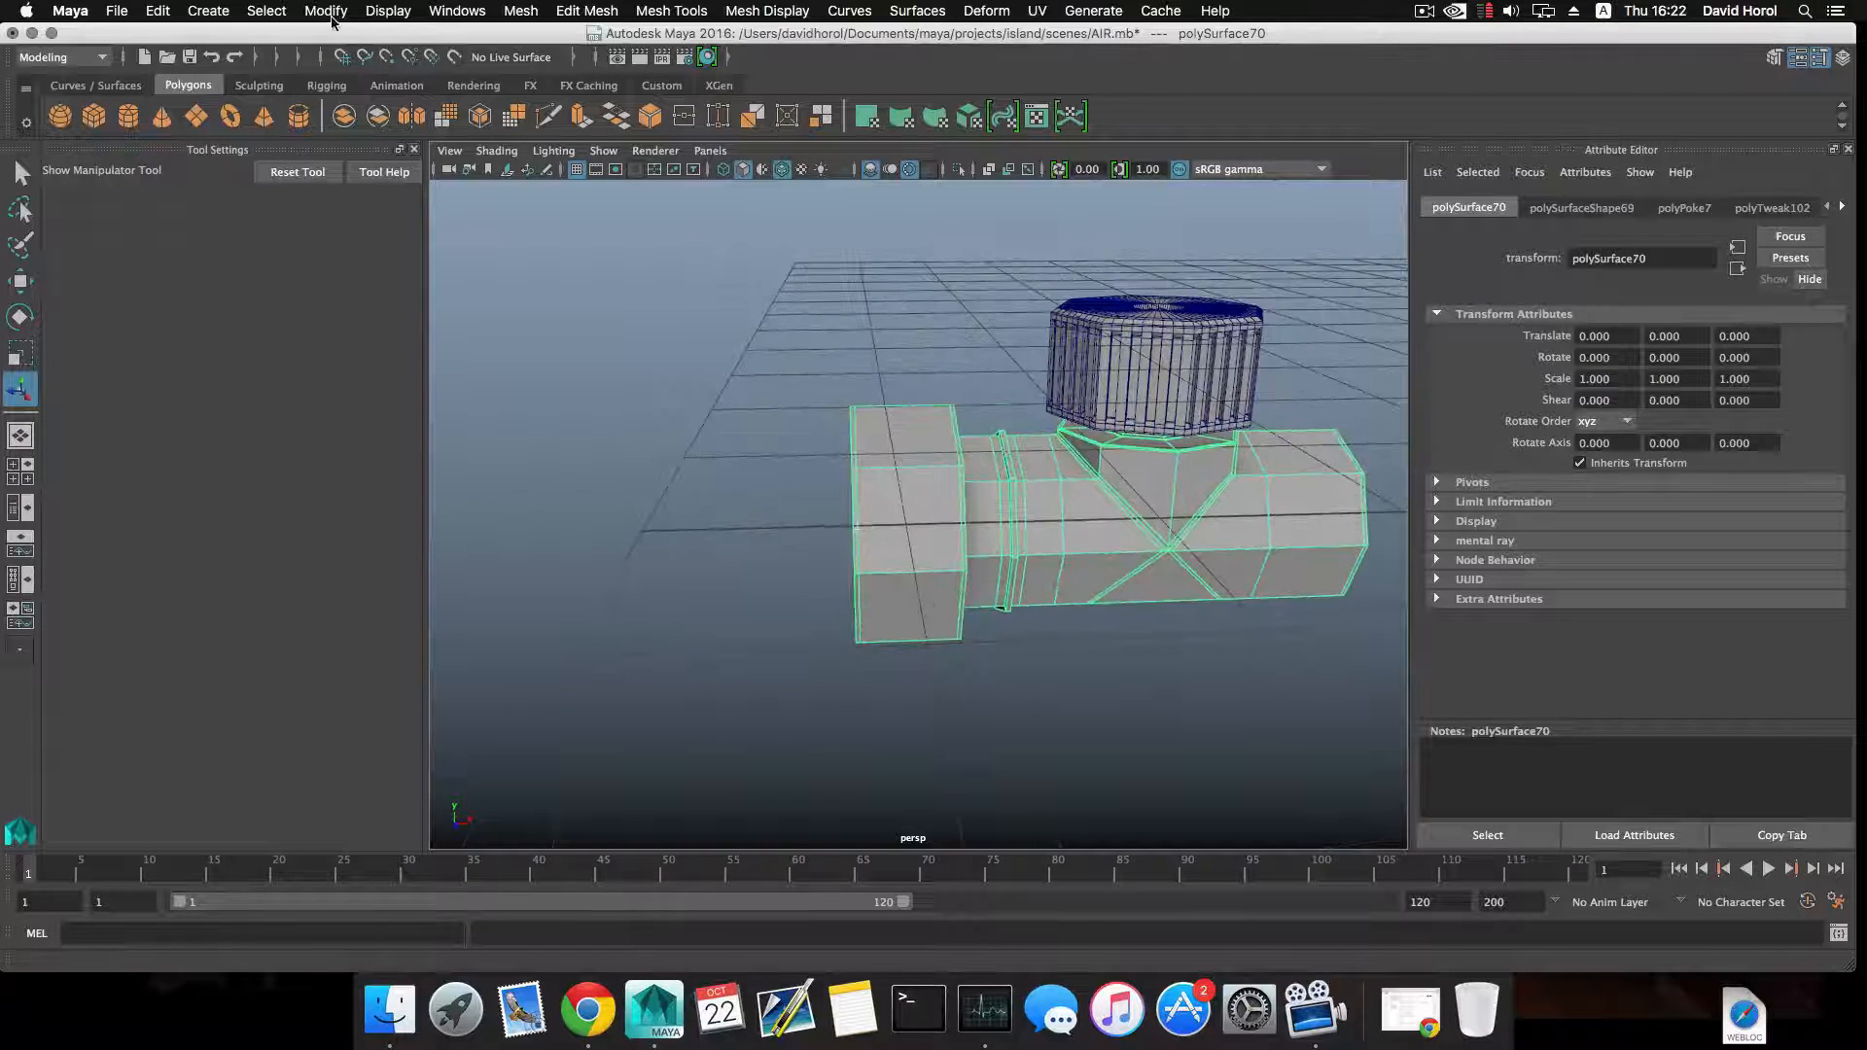
Create a polygon helix and move it along X to -10.960, over the pipe's end collar.
{"action": "left_click", "coordinate": [228, 12]}
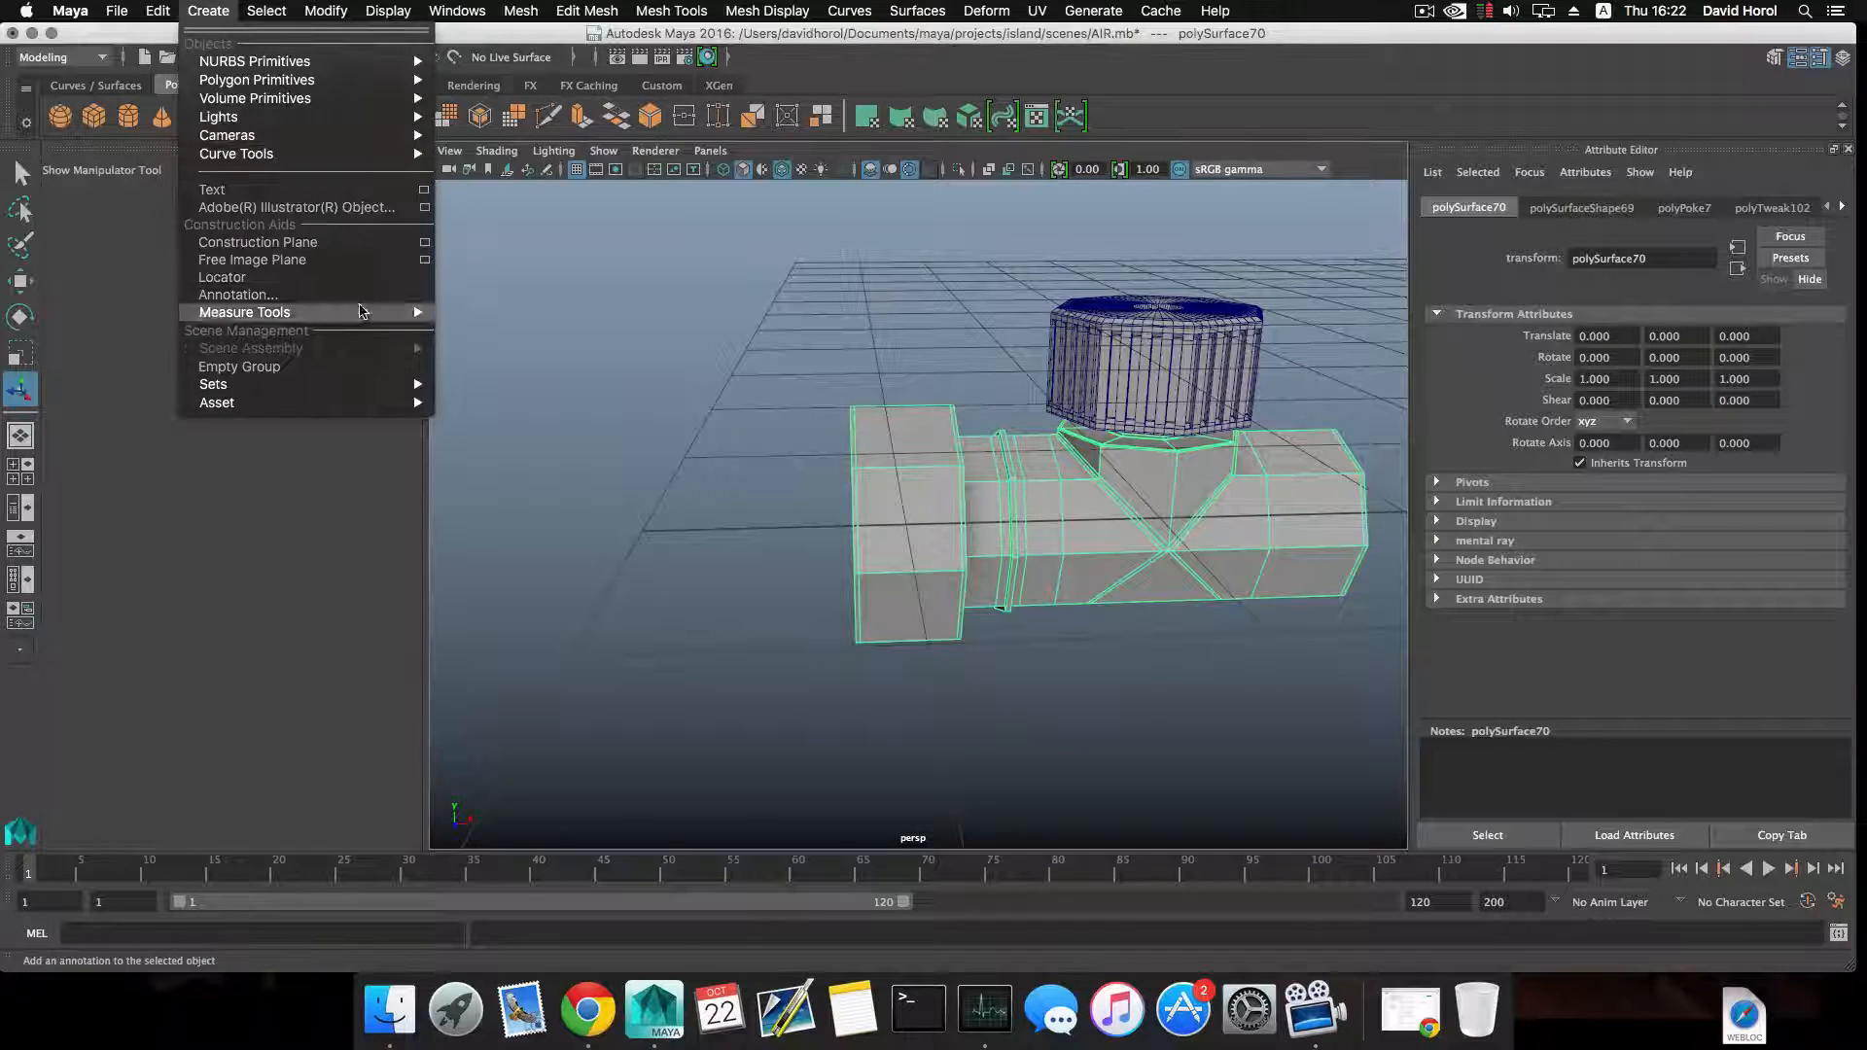
{"action": "mouse_move", "coordinate": [304, 116]}
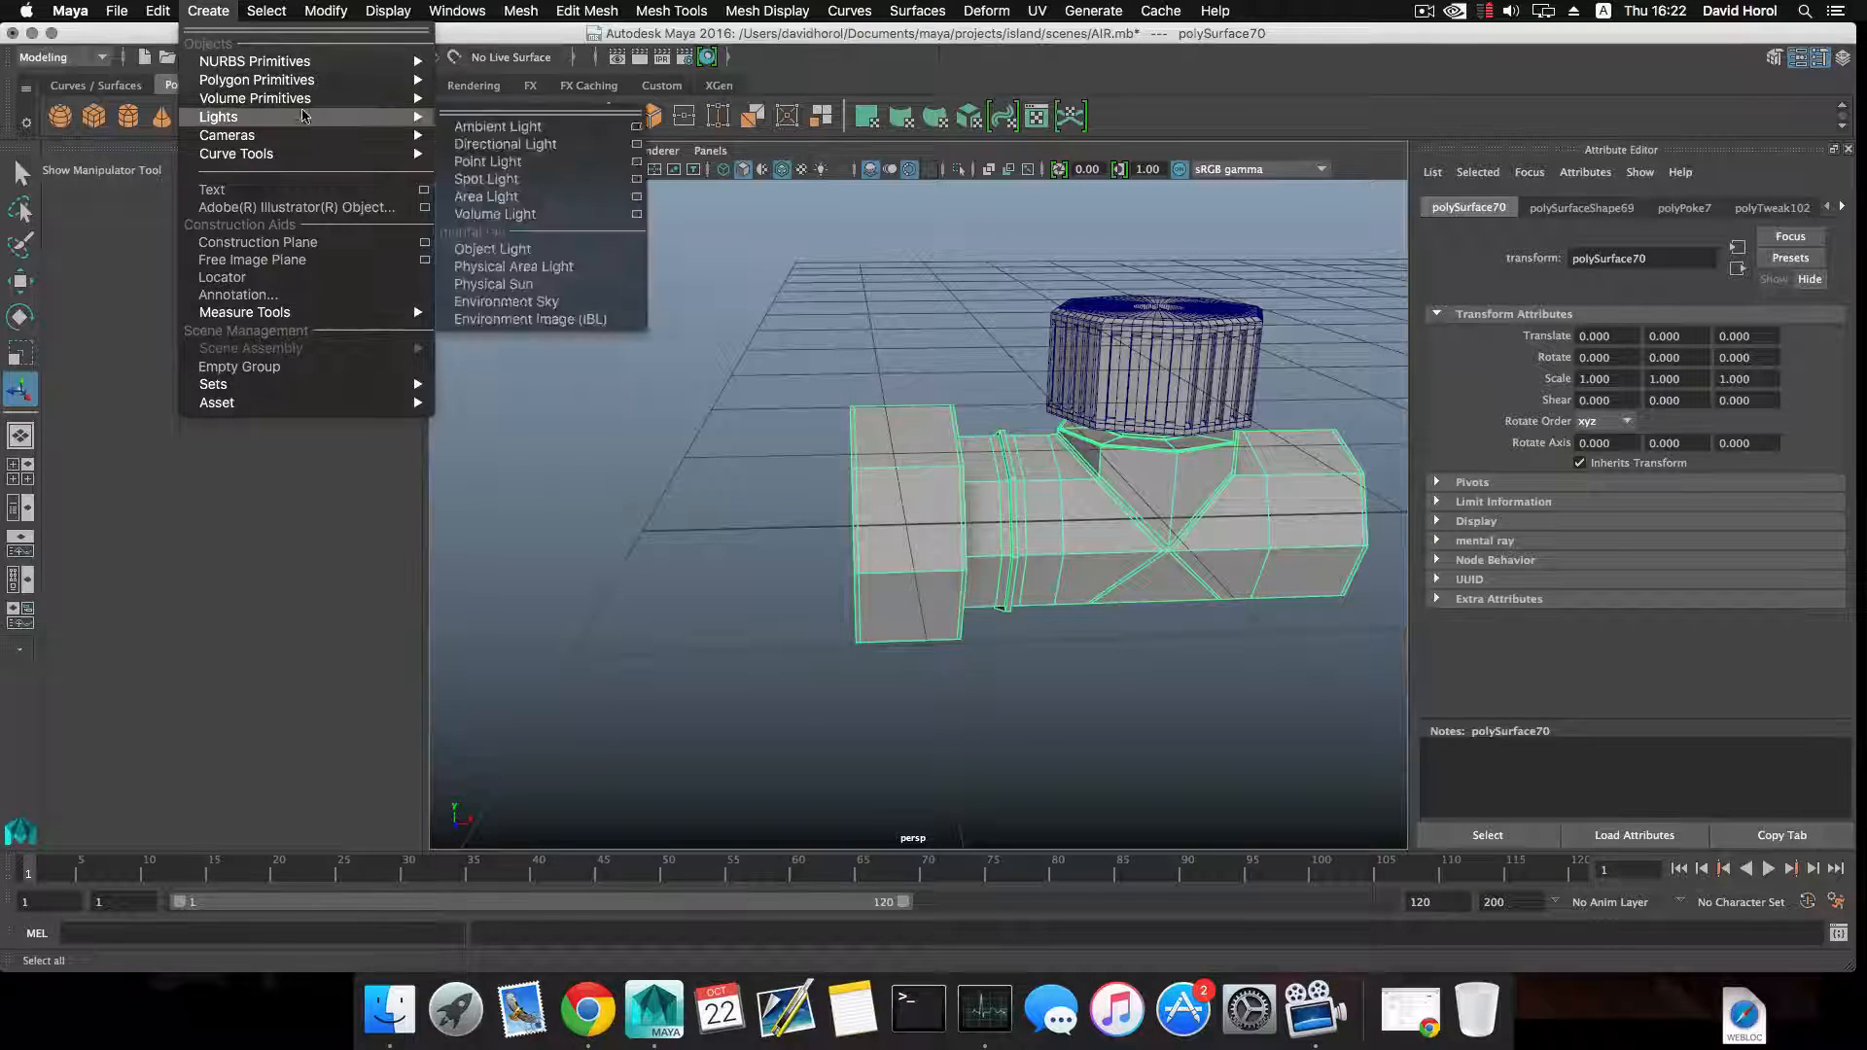
{"action": "mouse_move", "coordinate": [258, 80]}
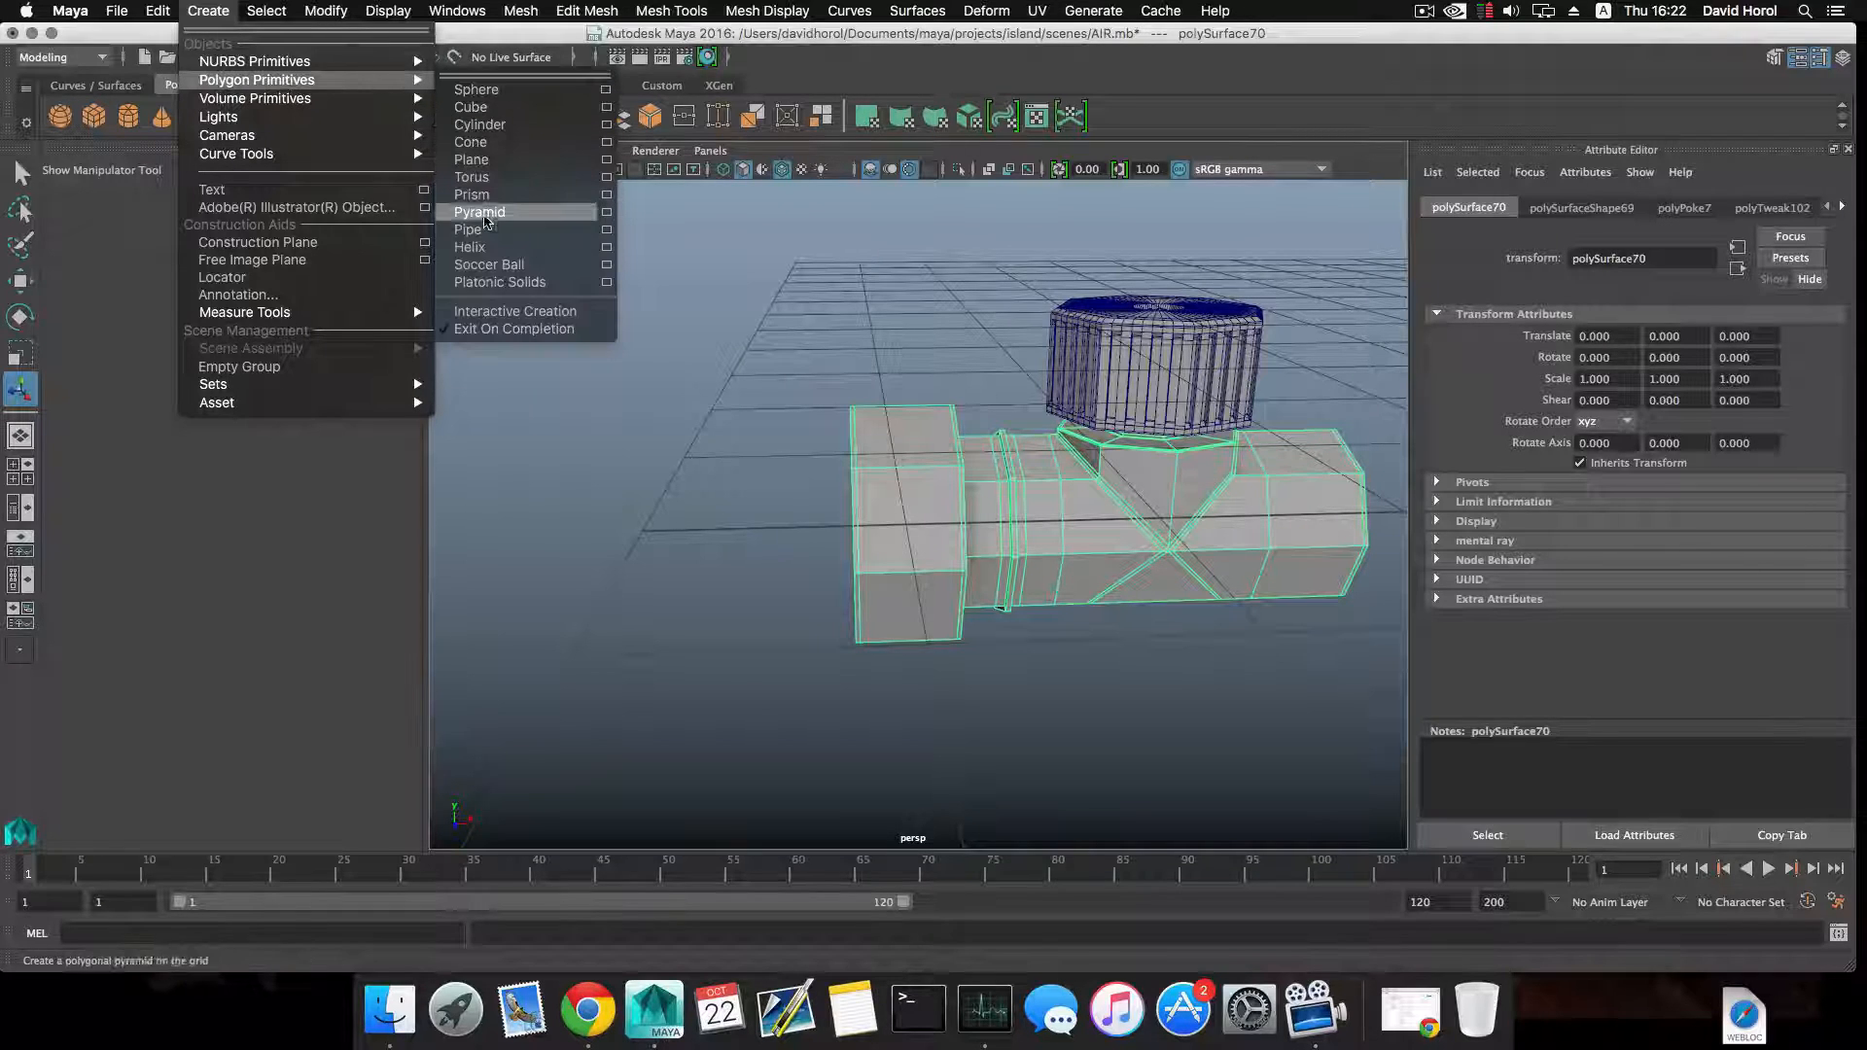
{"action": "left_click", "coordinate": [492, 252]}
{"action": "scroll", "coordinate": [937, 570], "scroll_direction": "down", "scroll_amount": 8}
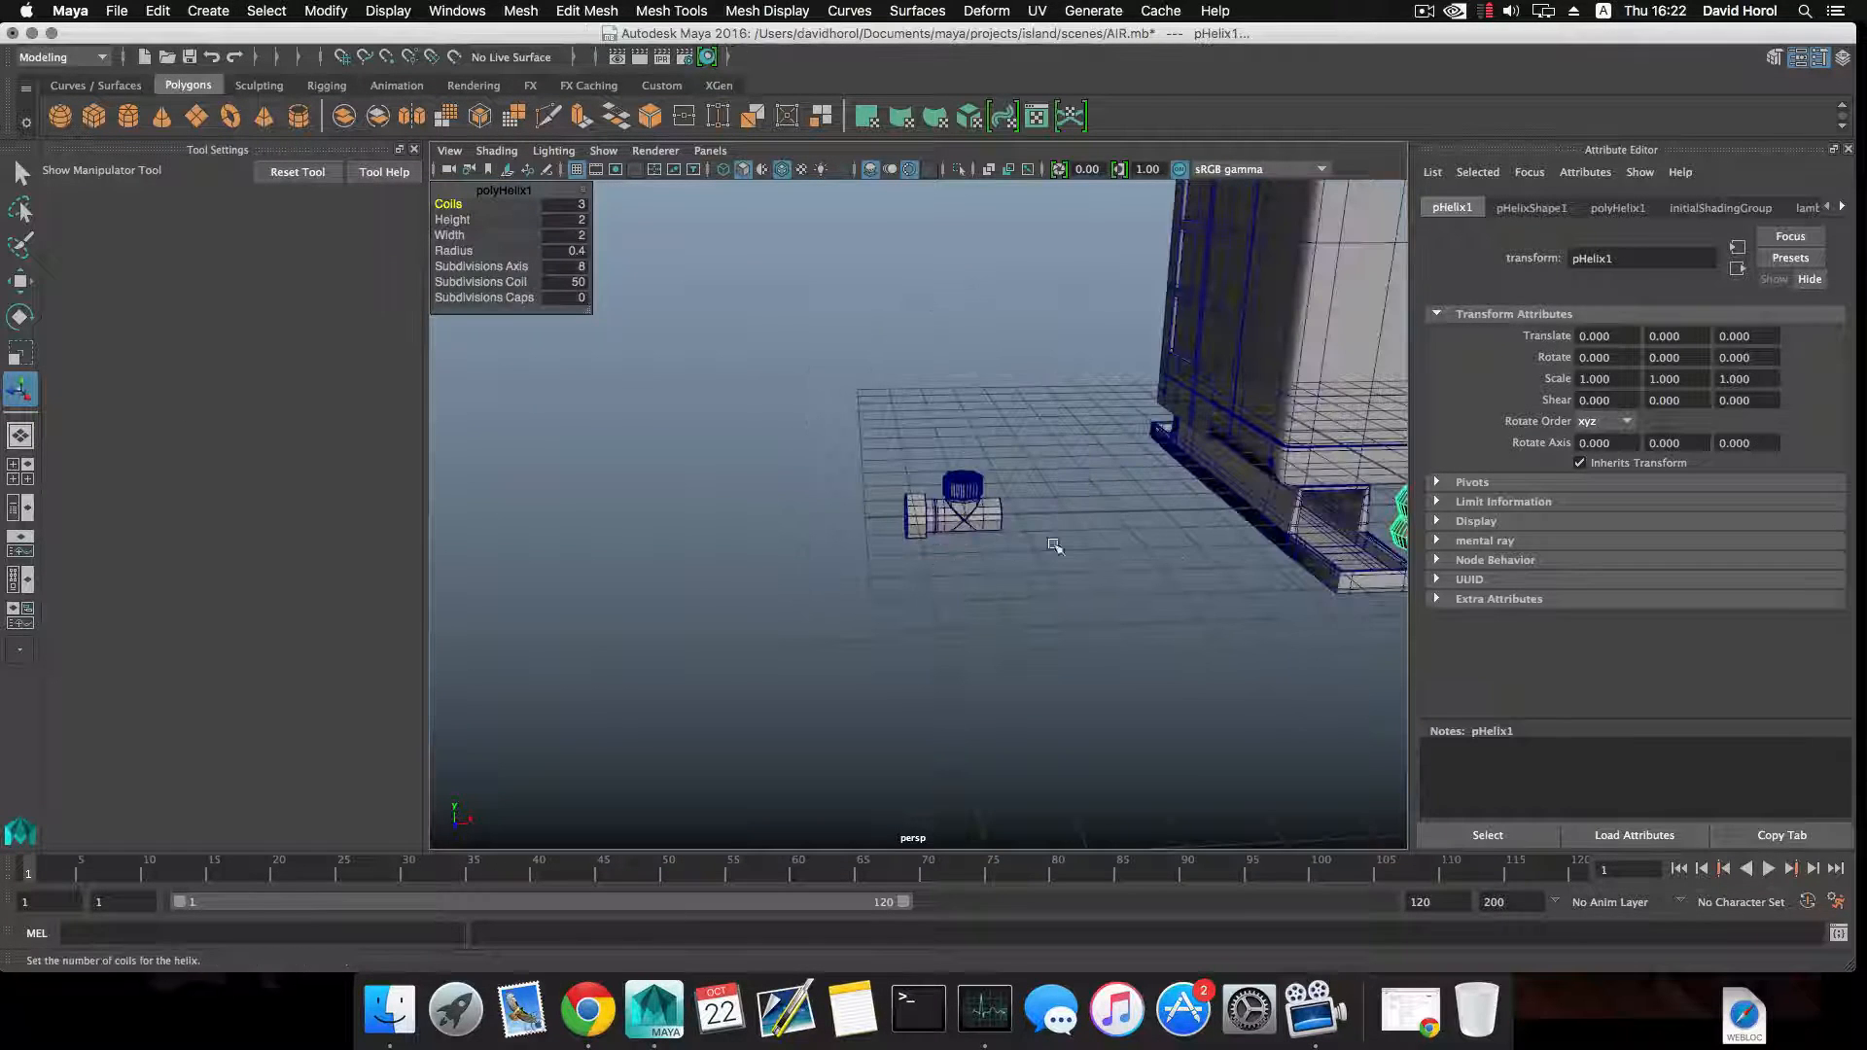
{"action": "key", "text": "w"}
{"action": "left_click_drag", "start_coordinate": [1177, 547], "coordinate": [1052, 547], "text": "alt"}
{"action": "left_click_drag", "start_coordinate": [1348, 487], "coordinate": [819, 470]}
{"action": "key", "text": "f"}
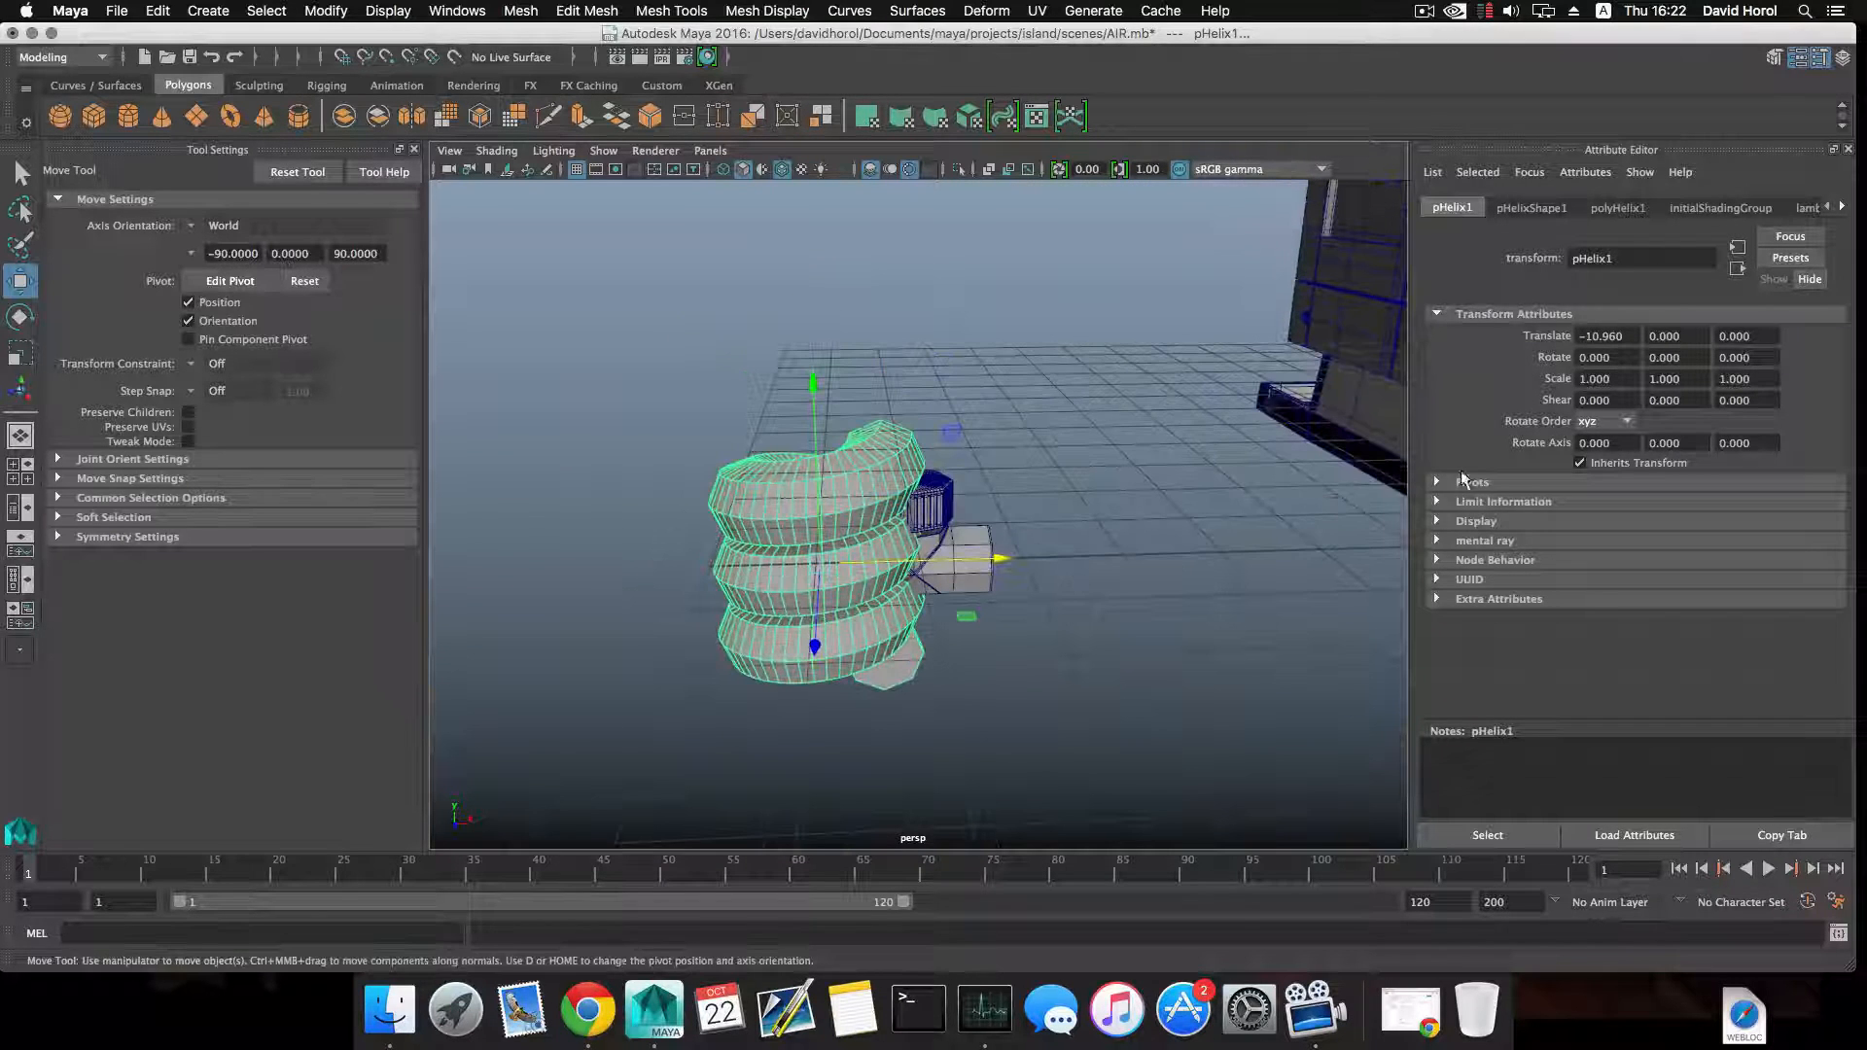
Set the helix's coils to 12.774 in its history attributes, undoing the stray changes to its other settings.
{"action": "left_click", "coordinate": [1843, 207]}
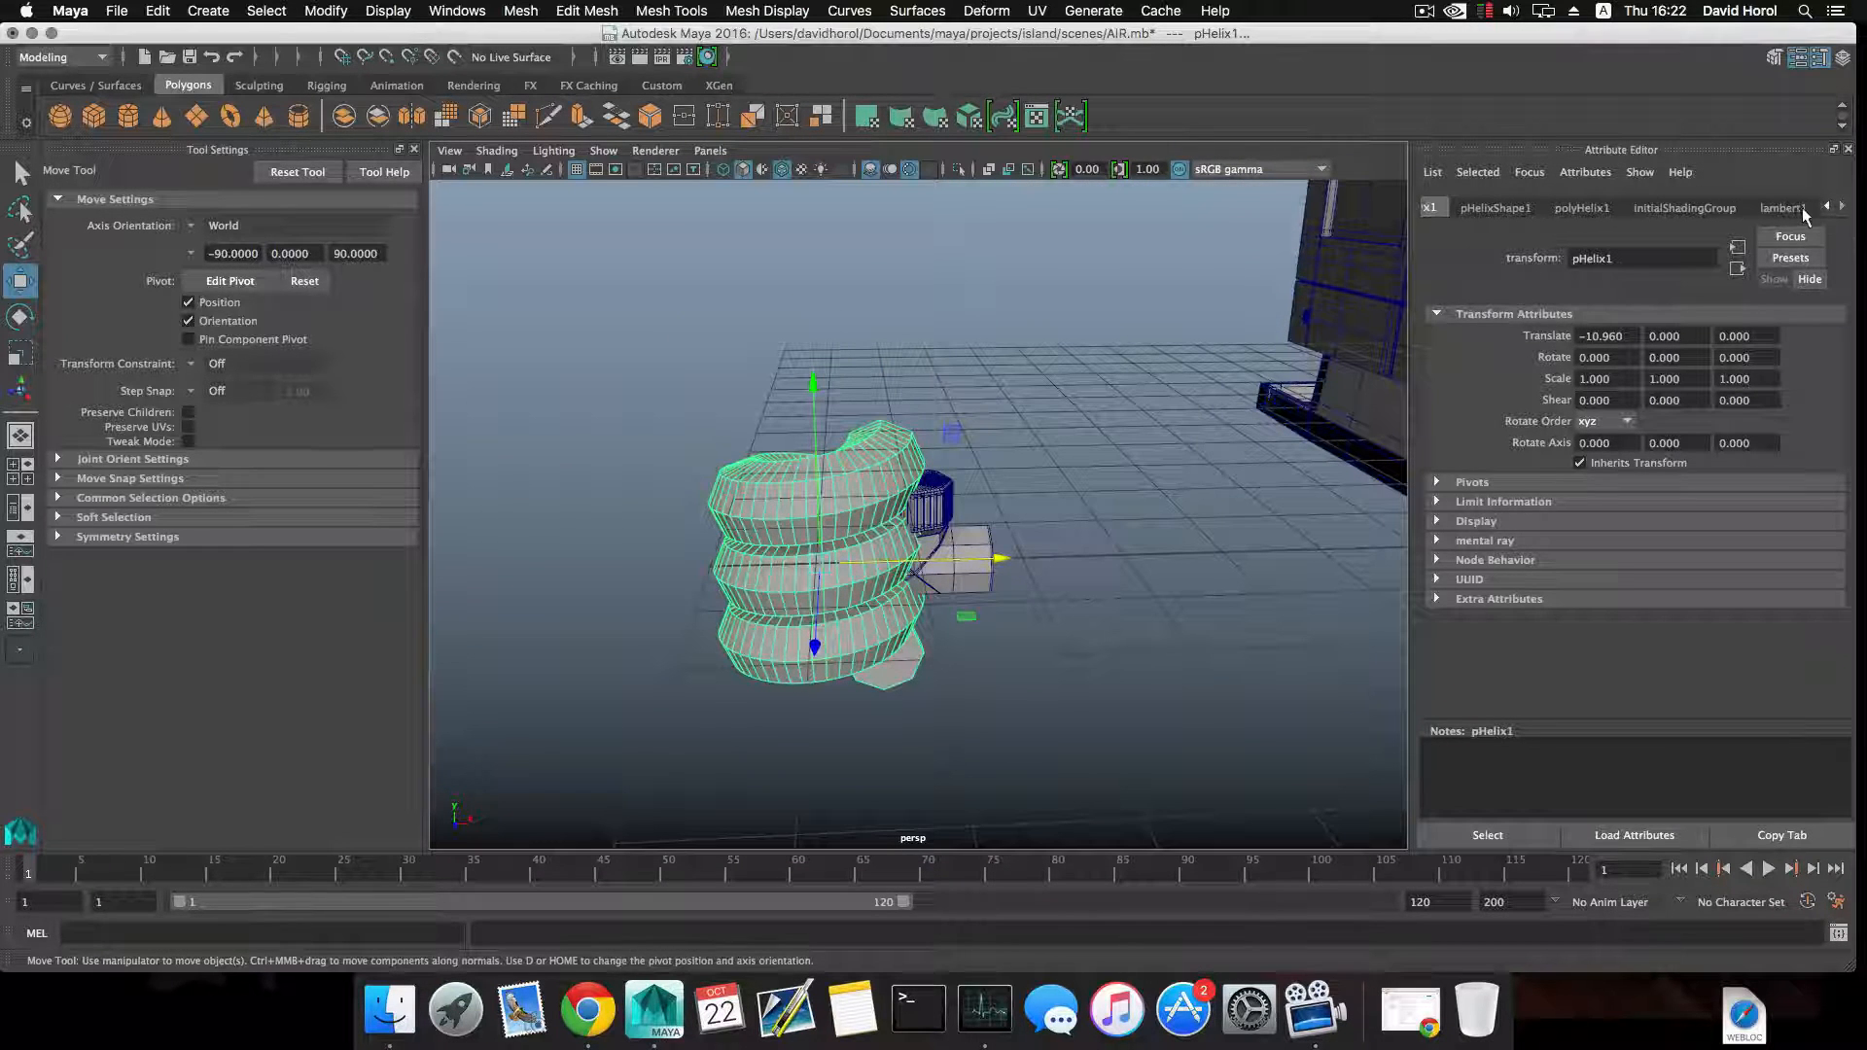
{"action": "left_click", "coordinate": [1795, 207]}
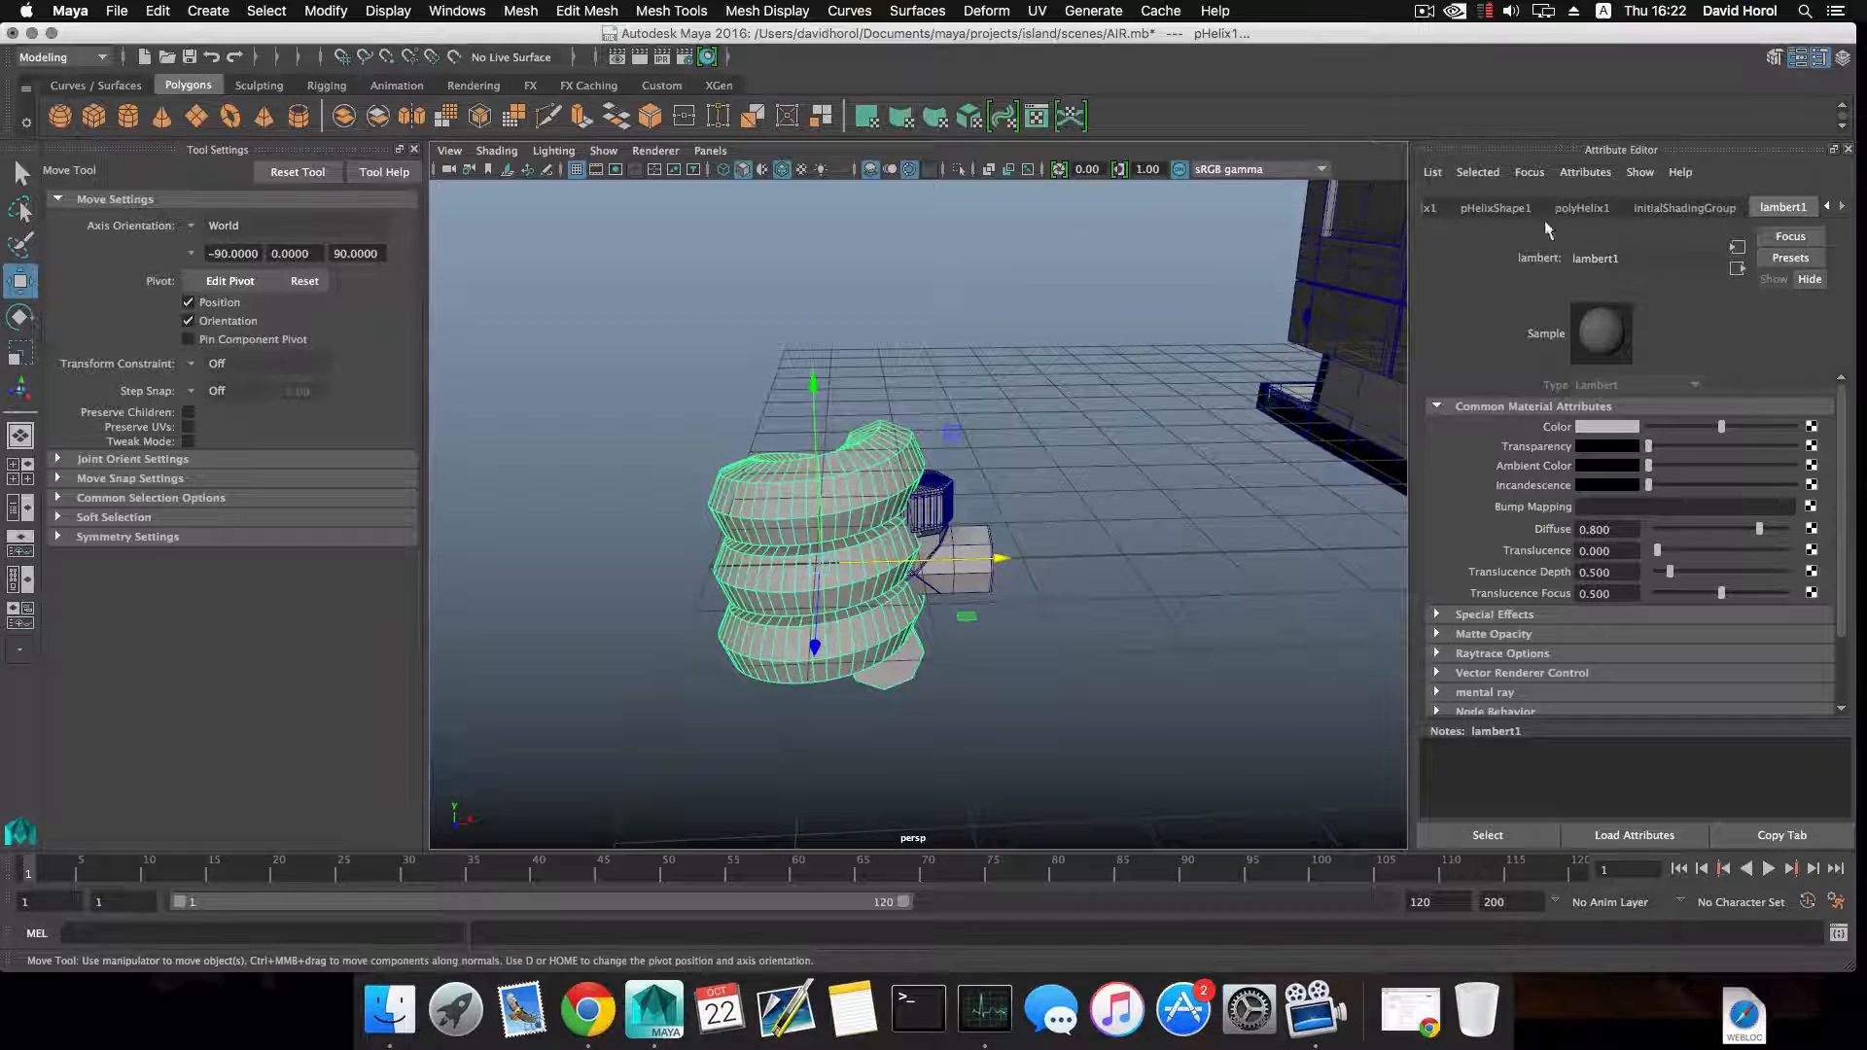
{"action": "left_click", "coordinate": [1497, 207]}
{"action": "left_click", "coordinate": [1586, 210]}
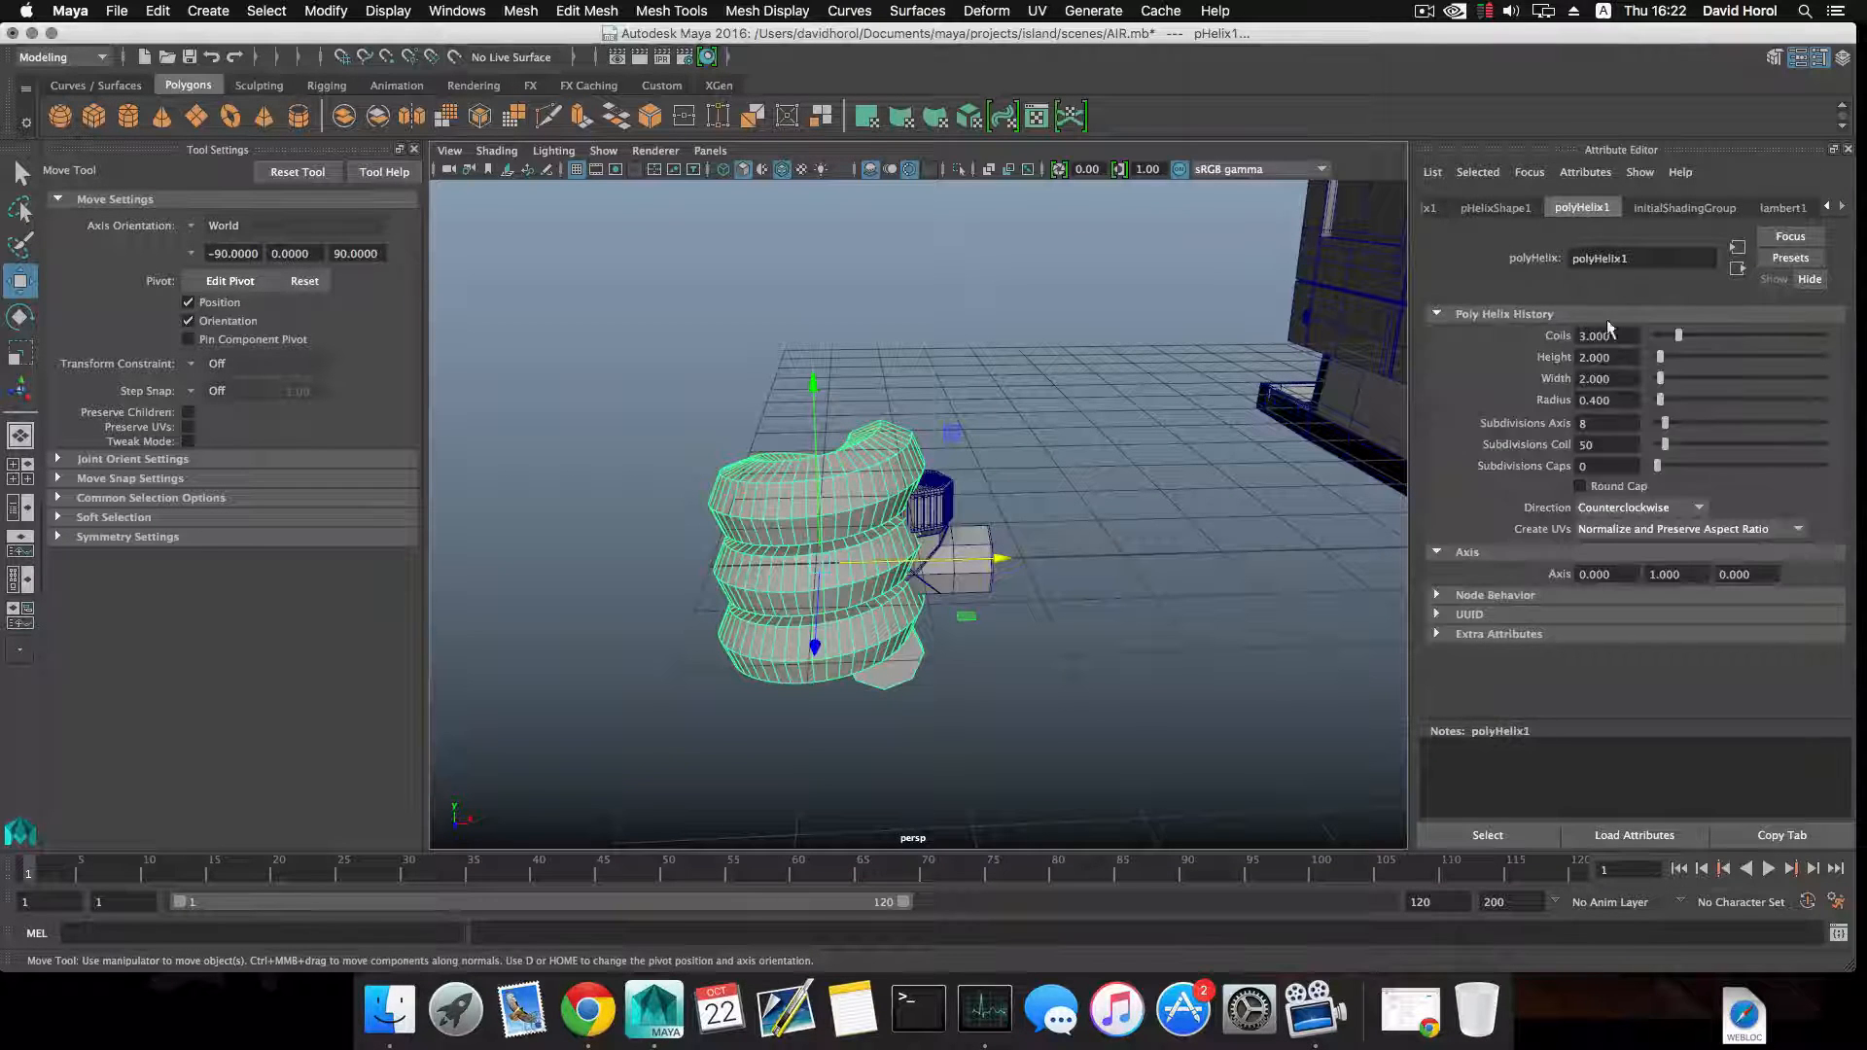
{"action": "mouse_move", "coordinate": [1665, 423]}
{"action": "left_mouse_down"}
{"action": "mouse_move", "coordinate": [1739, 440]}
{"action": "mouse_move", "coordinate": [1654, 422]}
{"action": "left_mouse_up"}
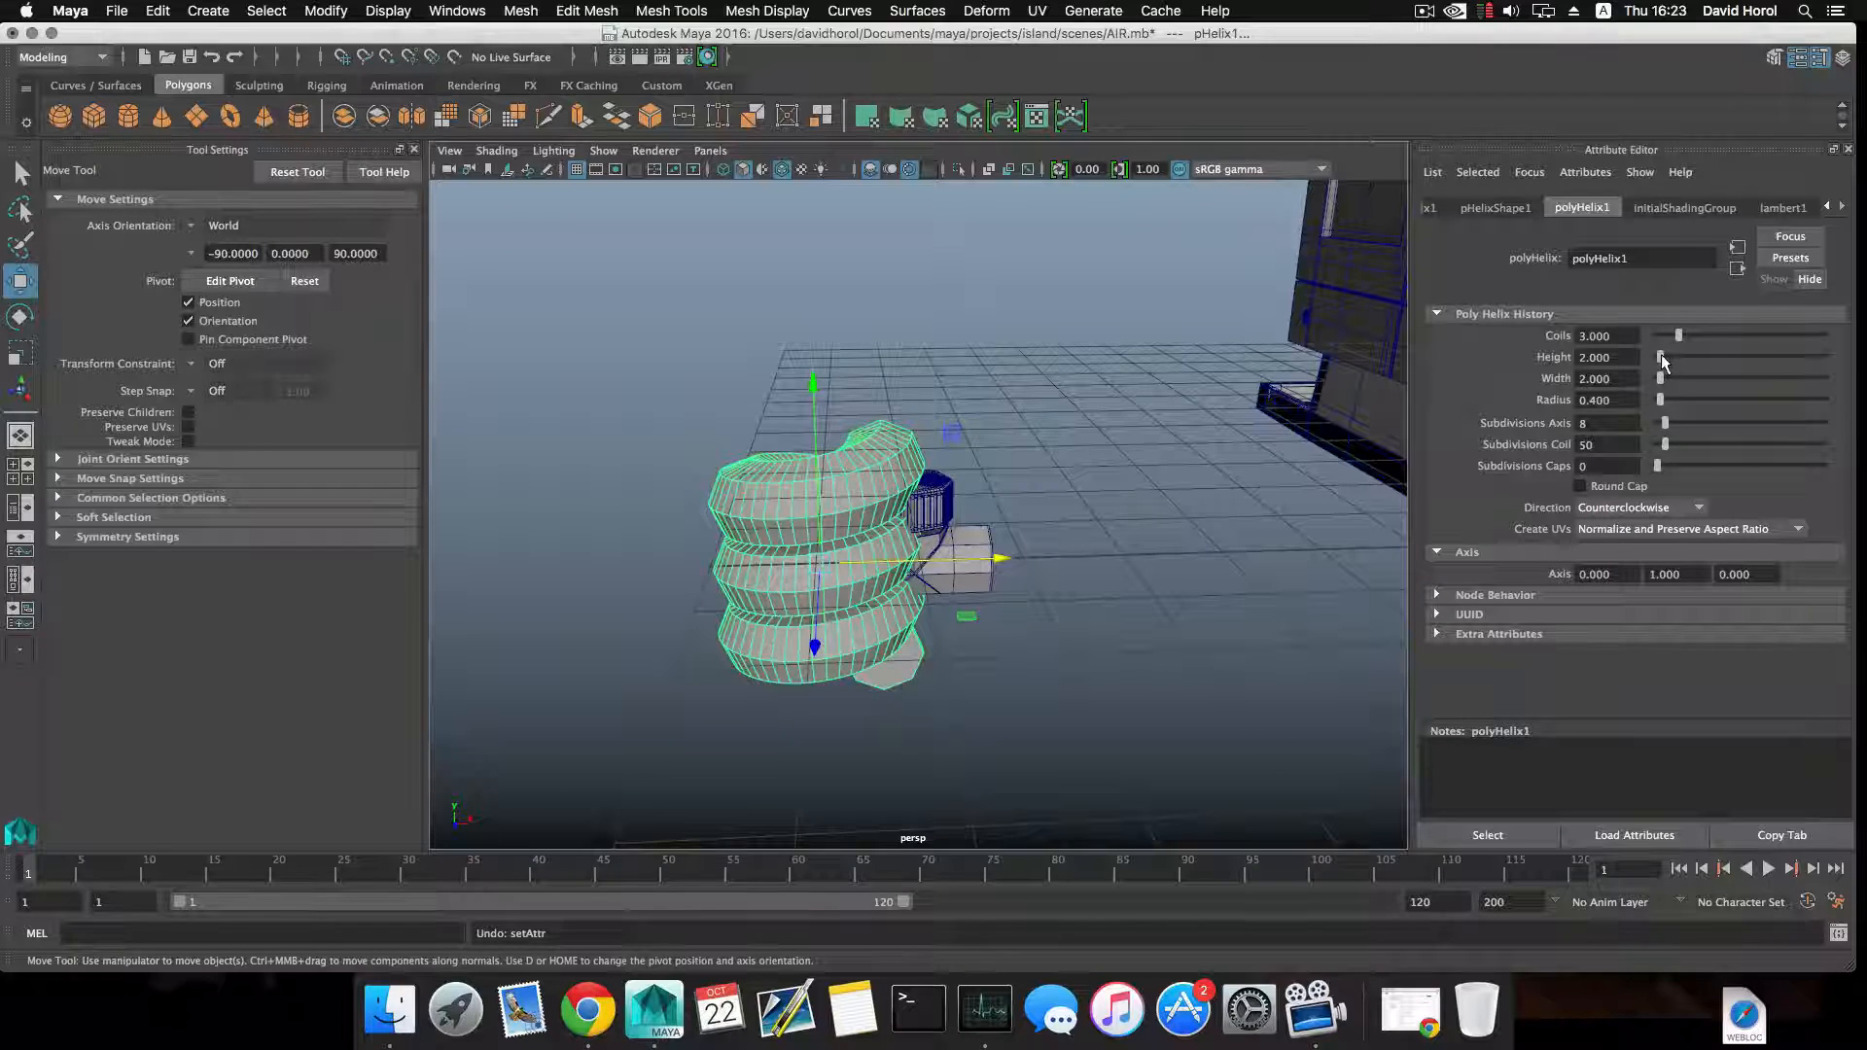
{"action": "left_click_drag", "start_coordinate": [1661, 355], "coordinate": [1760, 348]}
{"action": "key", "text": "super+z"}
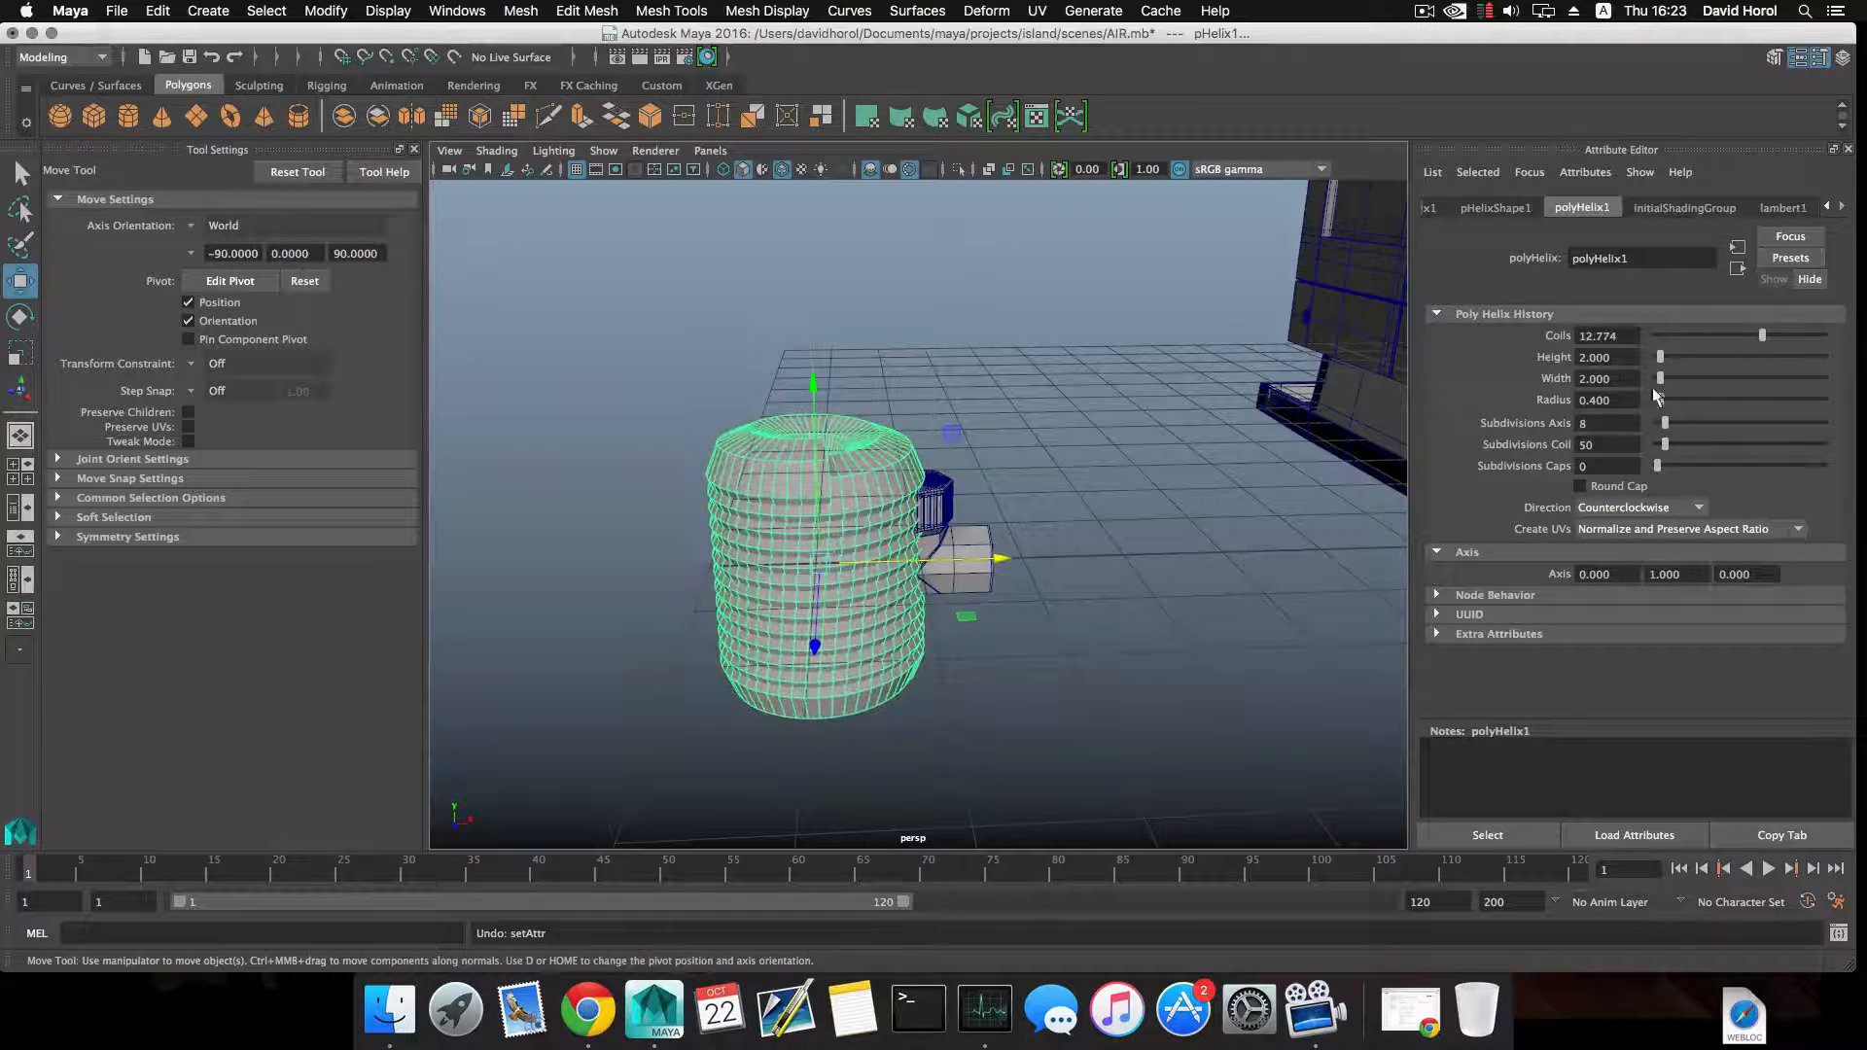
Scale the helix down uniformly to about the size of the end collar.
{"action": "key", "text": "r"}
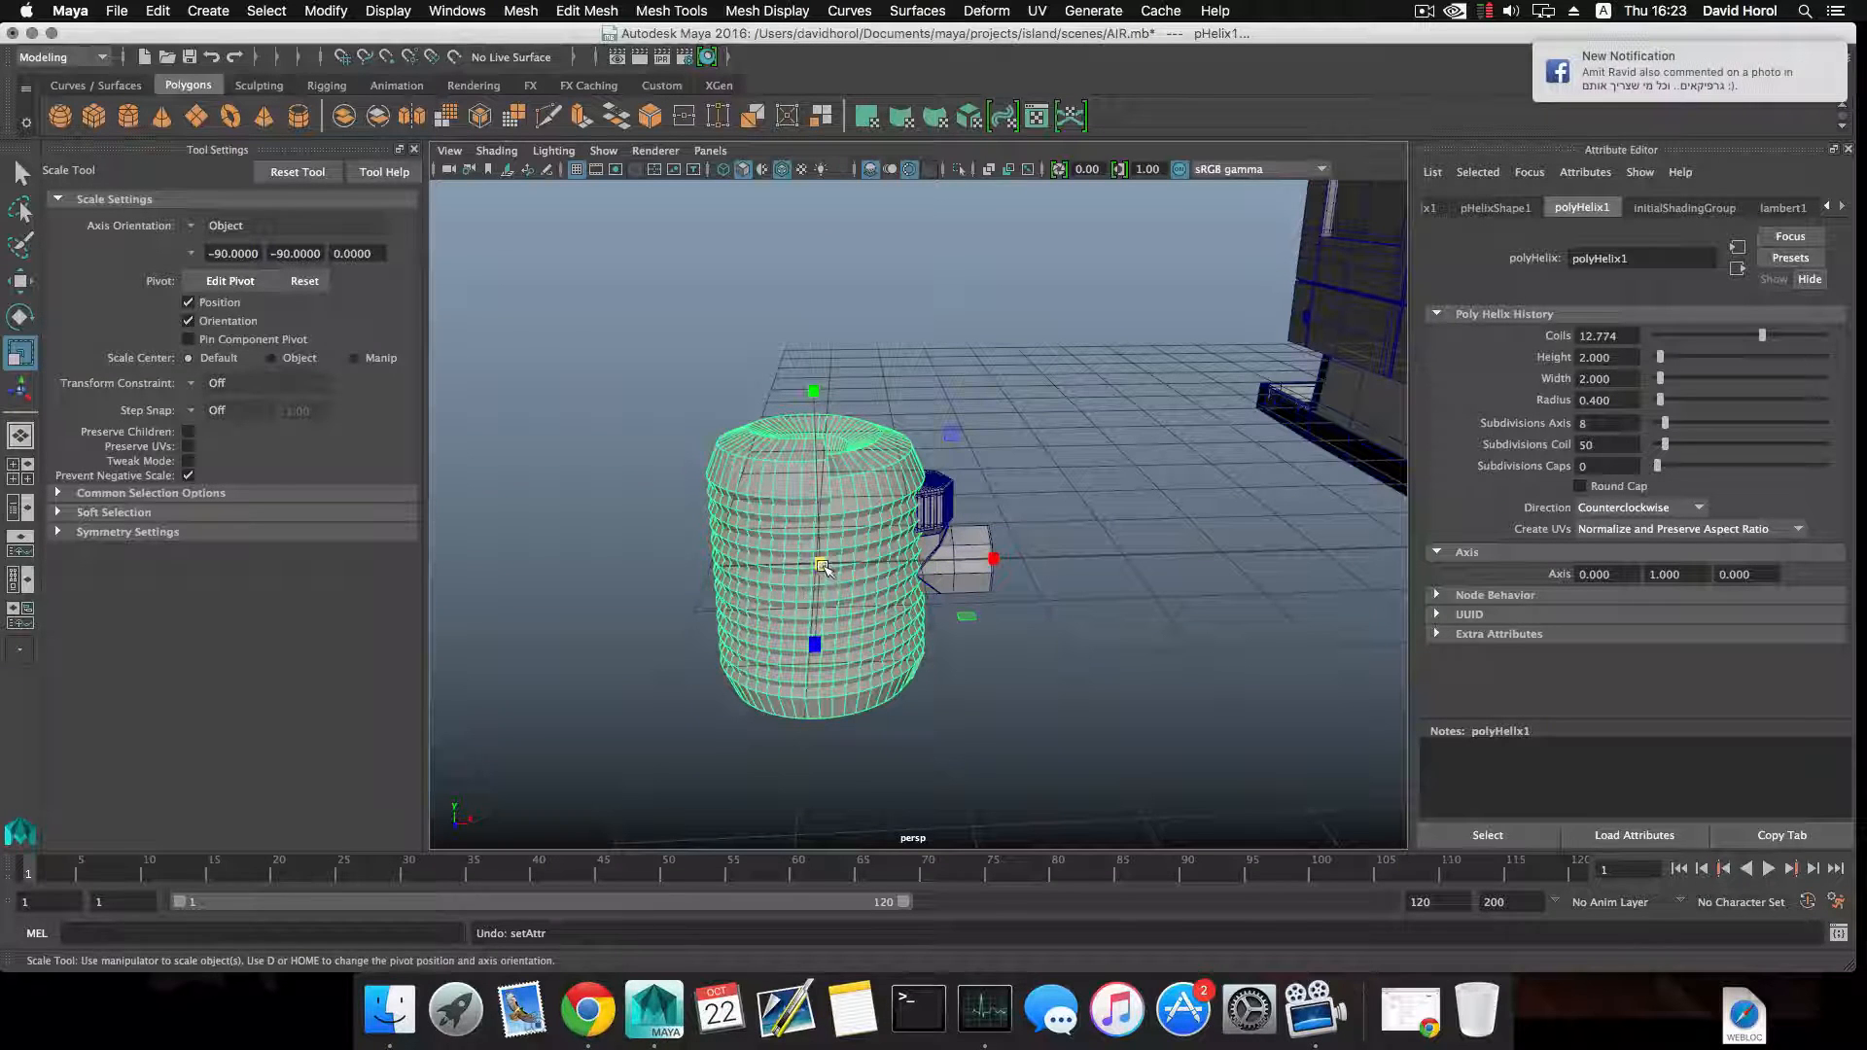
{"action": "left_click_drag", "start_coordinate": [822, 566], "coordinate": [705, 589]}
{"action": "key", "text": "w"}
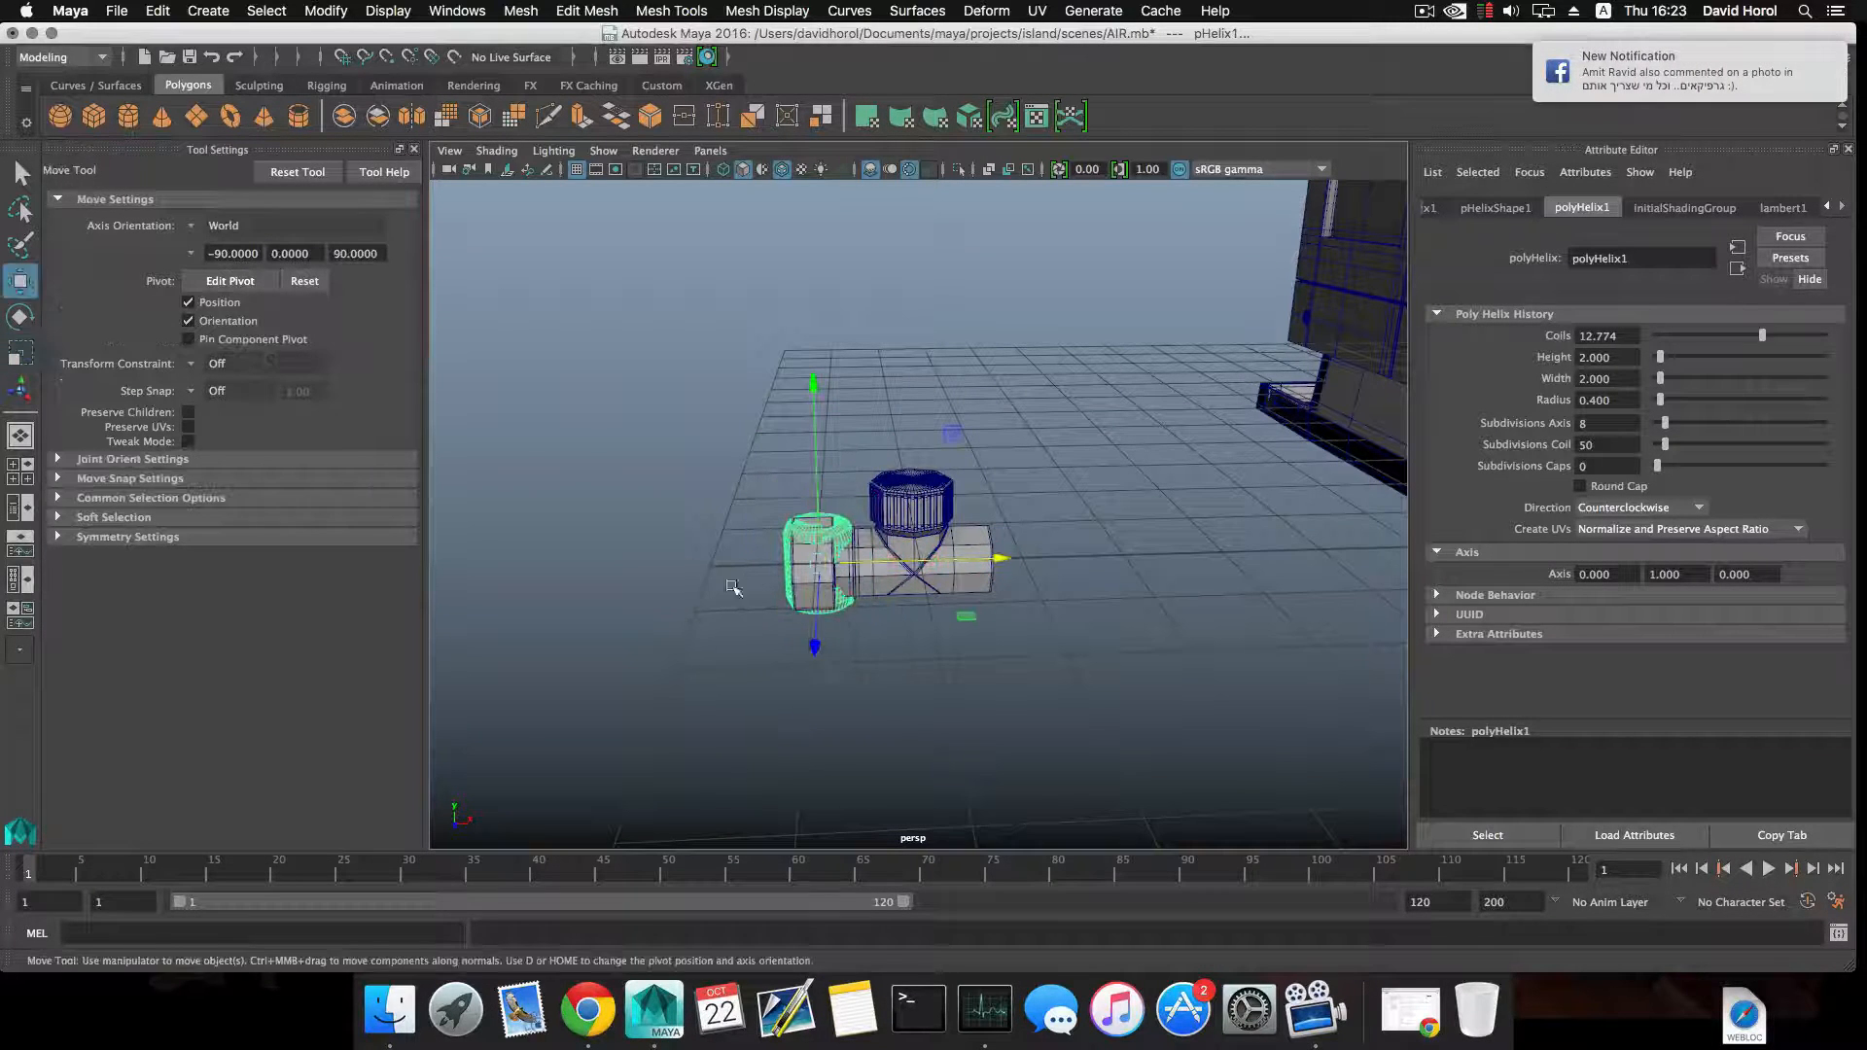
Try rotating the helix about Z, first freely and then with absolute 10-degree snapping, and undo the rotations.
{"action": "key", "text": "e"}
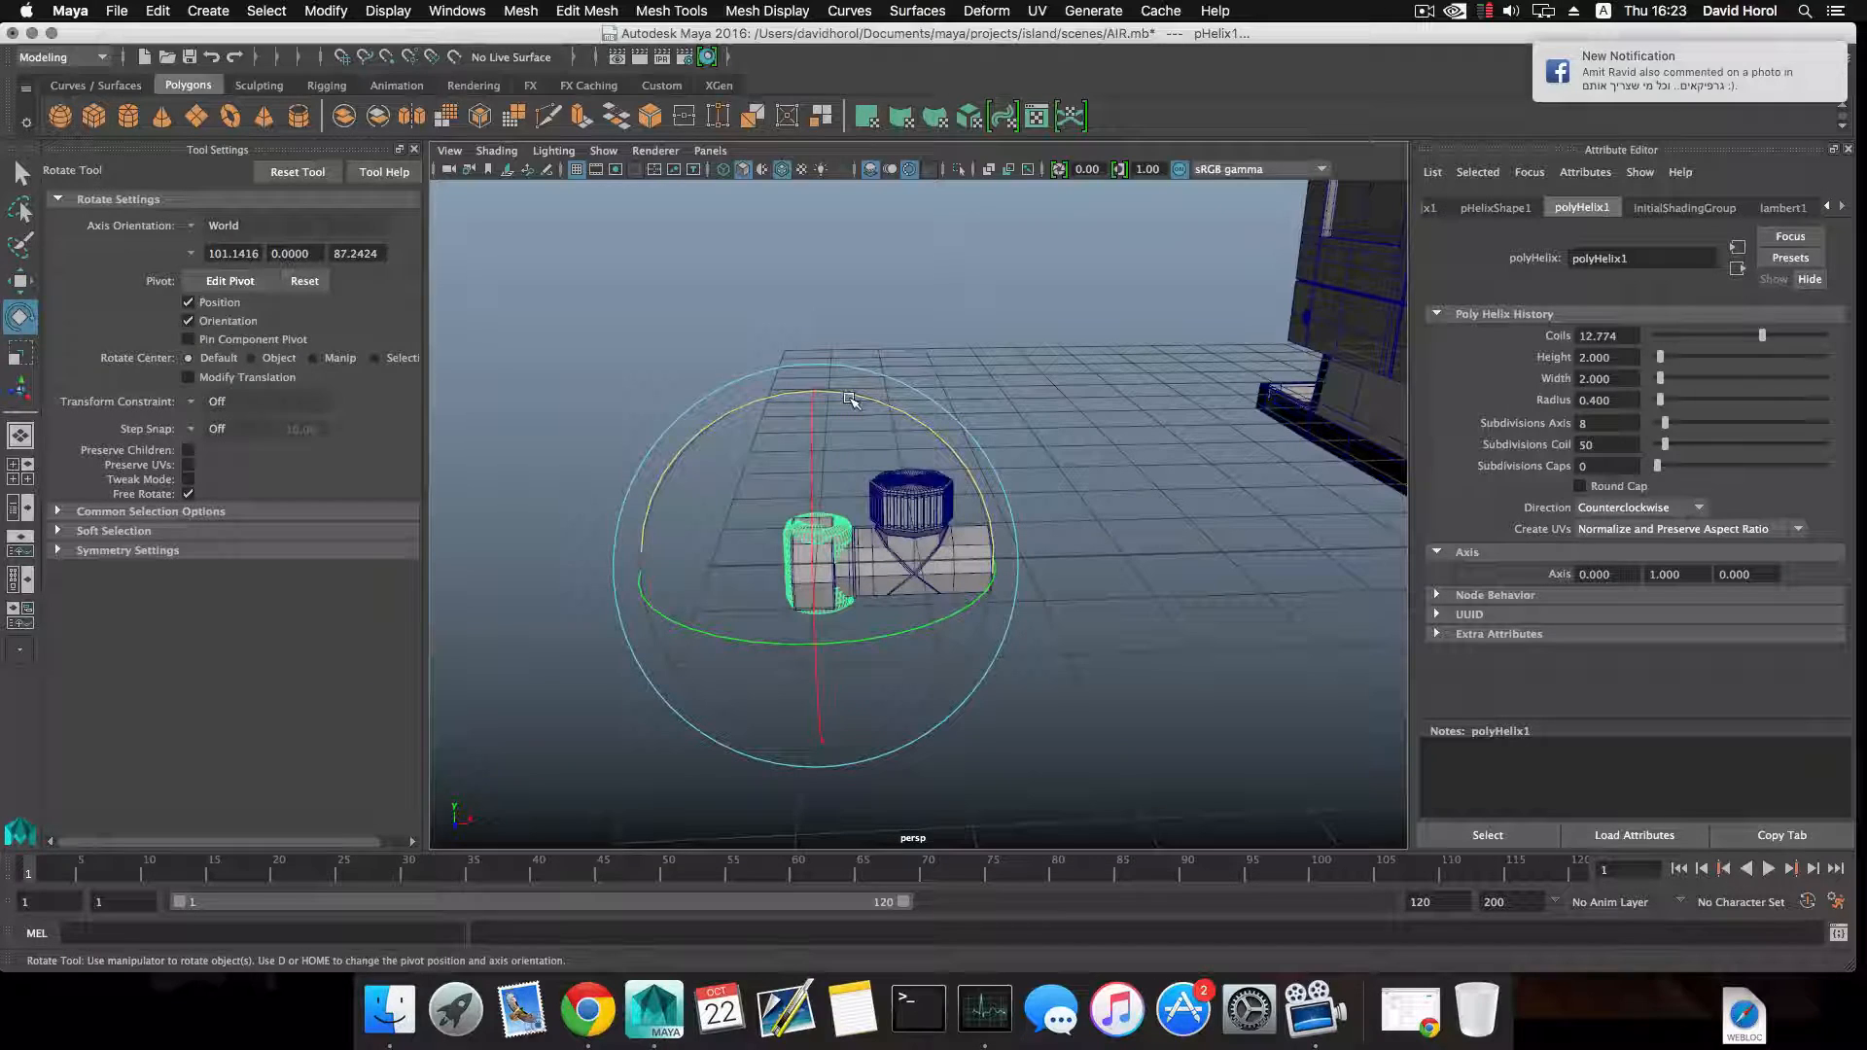
{"action": "left_click_drag", "start_coordinate": [850, 399], "coordinate": [744, 436]}
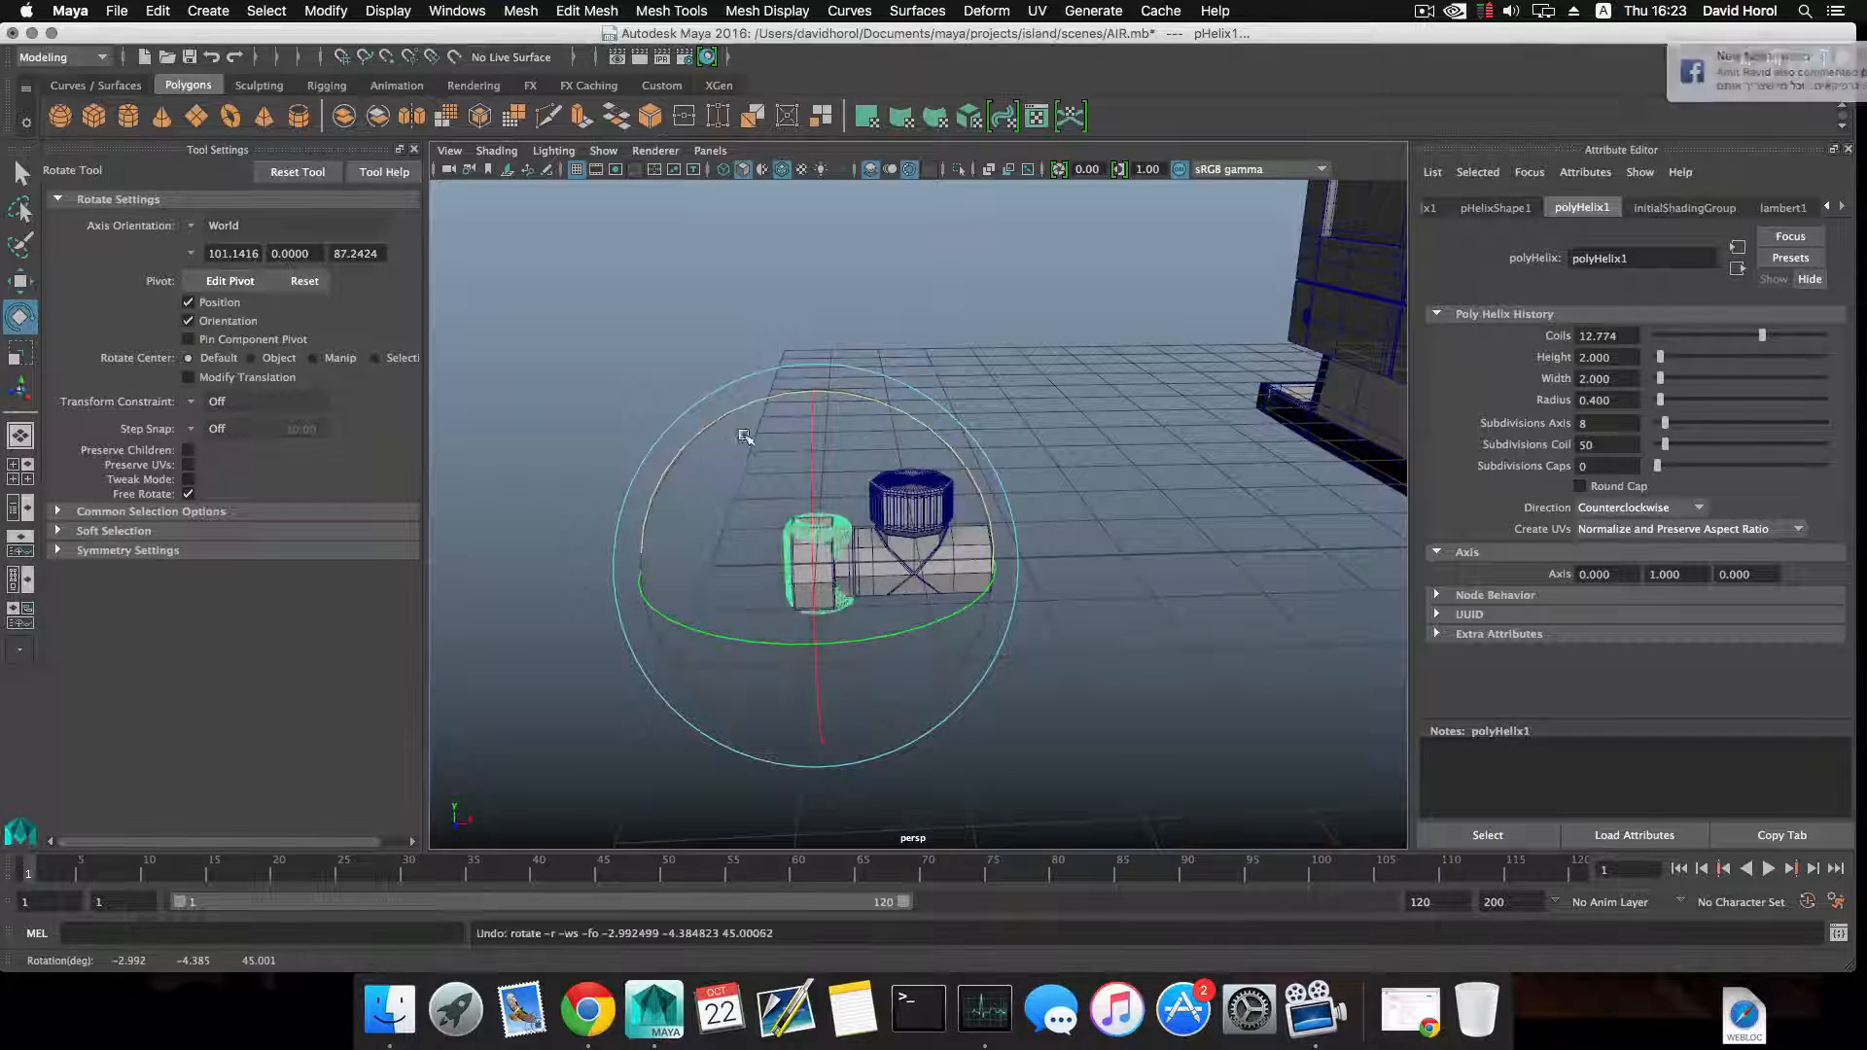
{"action": "key", "text": "j"}
{"action": "left_click_drag", "start_coordinate": [886, 403], "coordinate": [790, 403]}
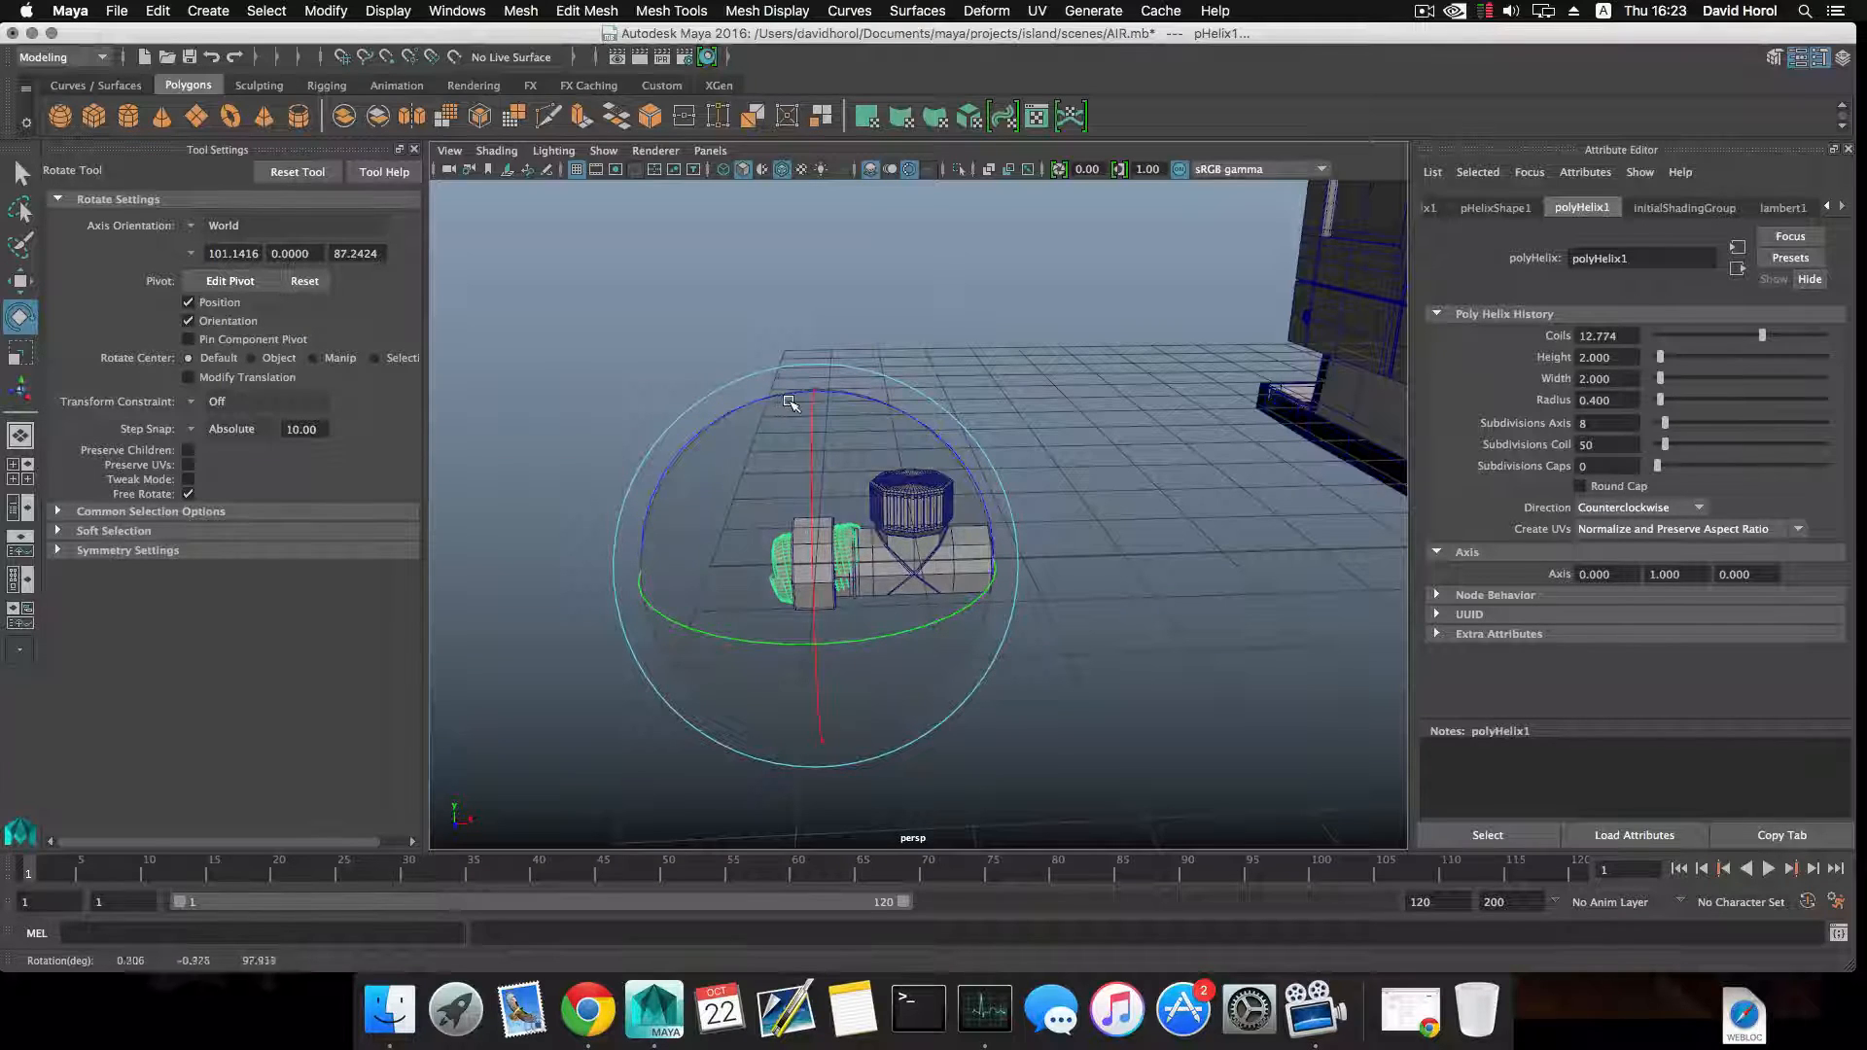
{"action": "key", "text": "ctrl+z"}
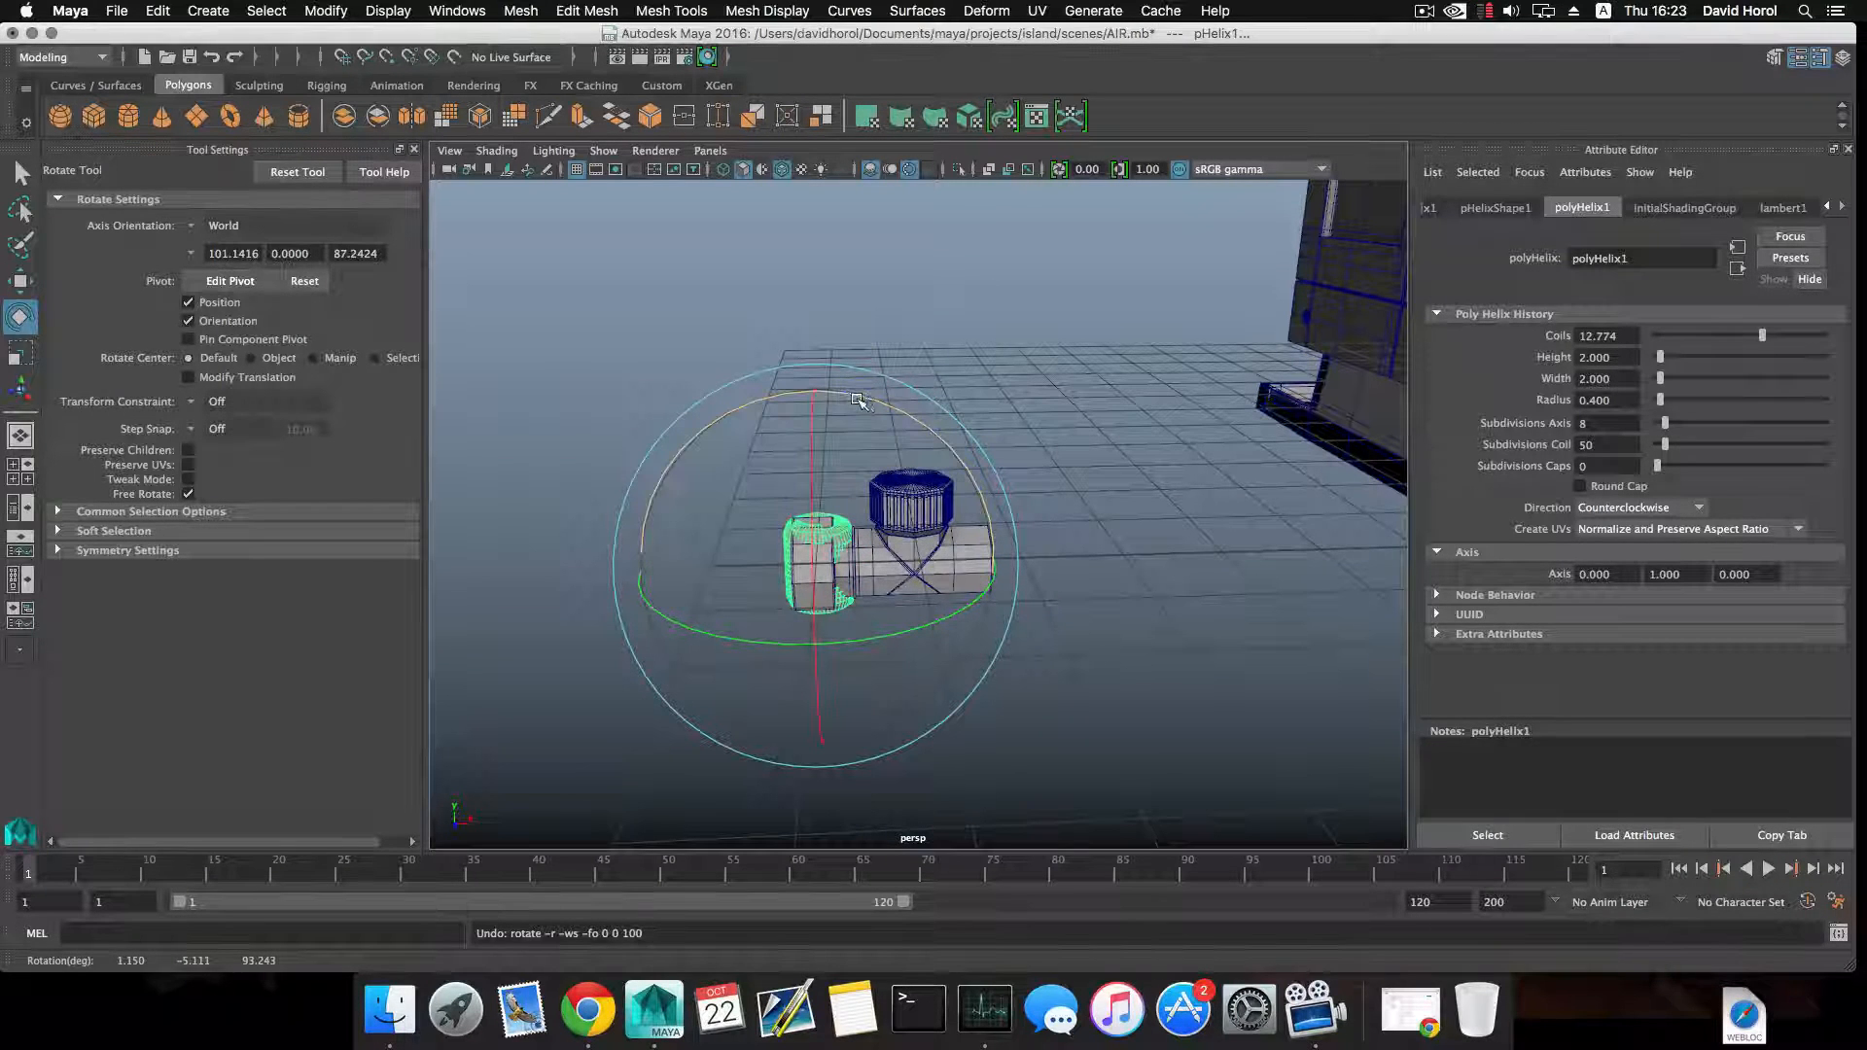
Reduce the helix's radius to 0.128.
{"action": "left_click_drag", "start_coordinate": [863, 401], "coordinate": [763, 447]}
{"action": "scroll", "coordinate": [807, 529], "scroll_direction": "up", "scroll_amount": 10}
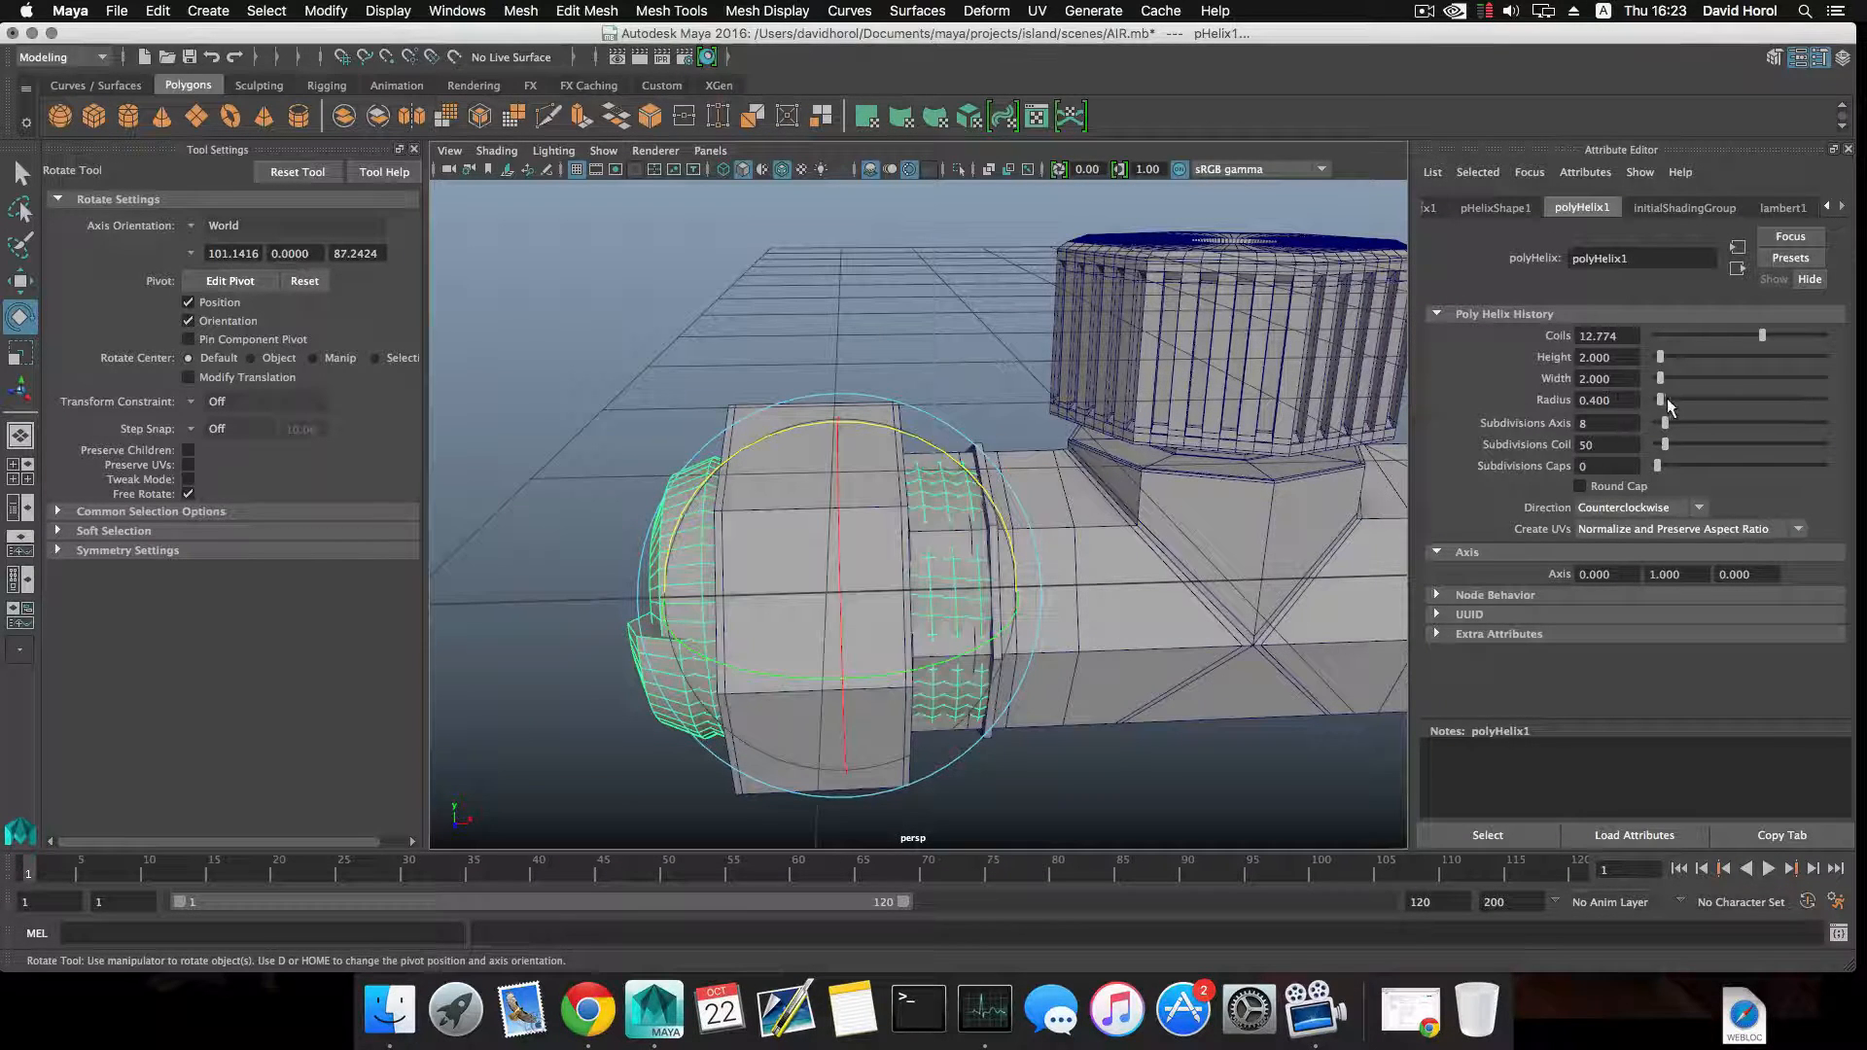
{"action": "left_click_drag", "start_coordinate": [1661, 400], "coordinate": [1660, 404]}
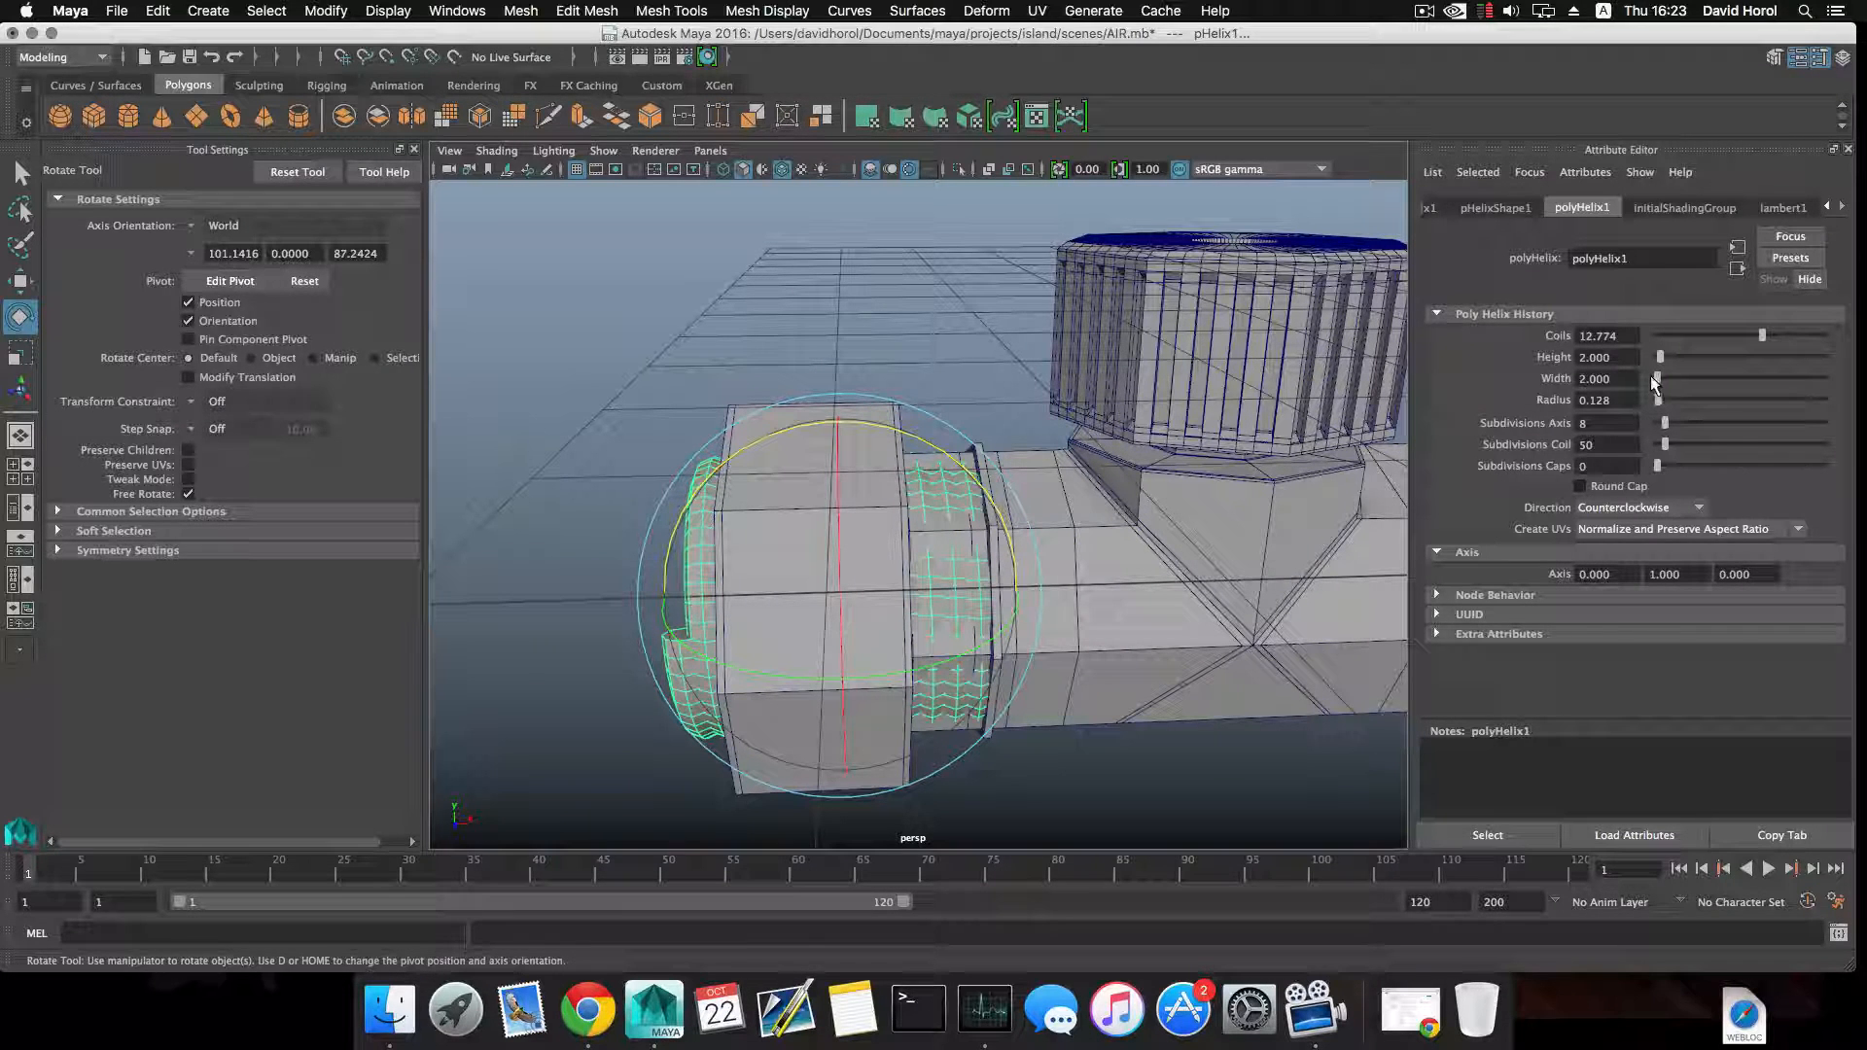
Try a helix width of 0.5 and undo the change.
{"action": "left_click", "coordinate": [1626, 379]}
{"action": "type", "text": "0.5"}
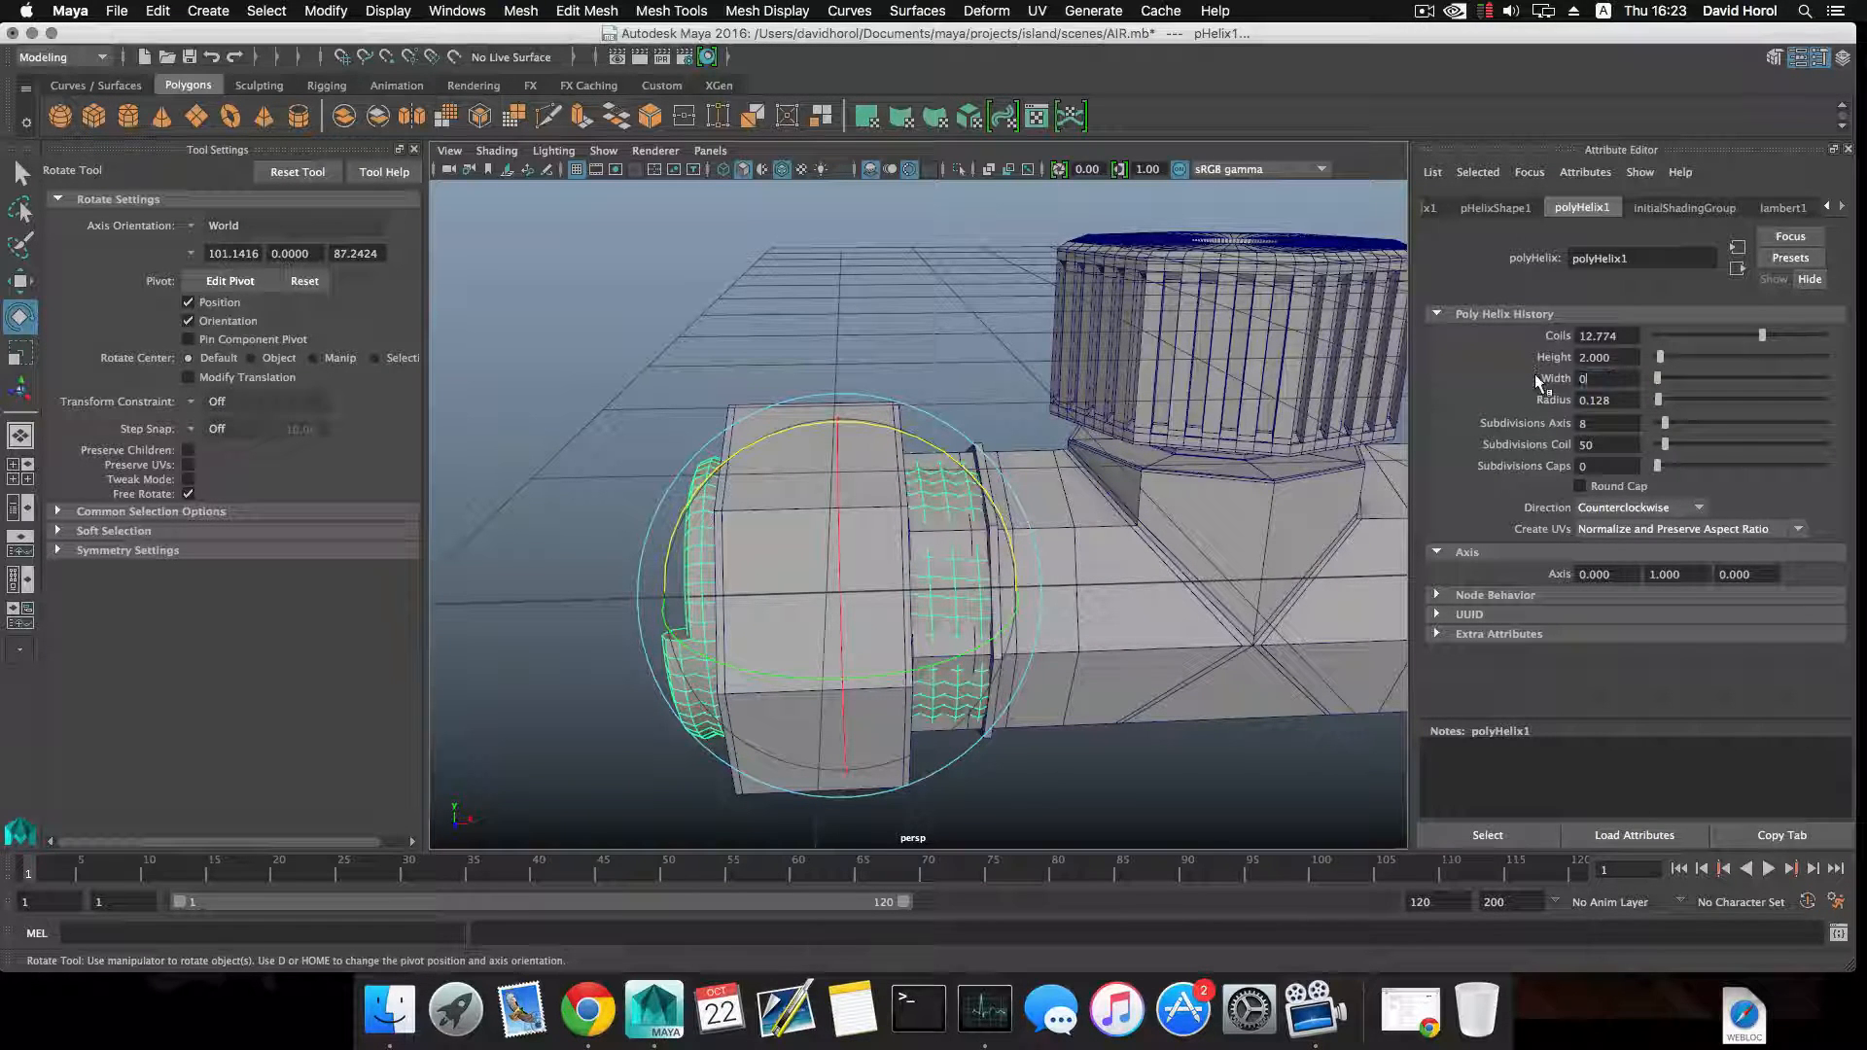
{"action": "key", "text": "Return"}
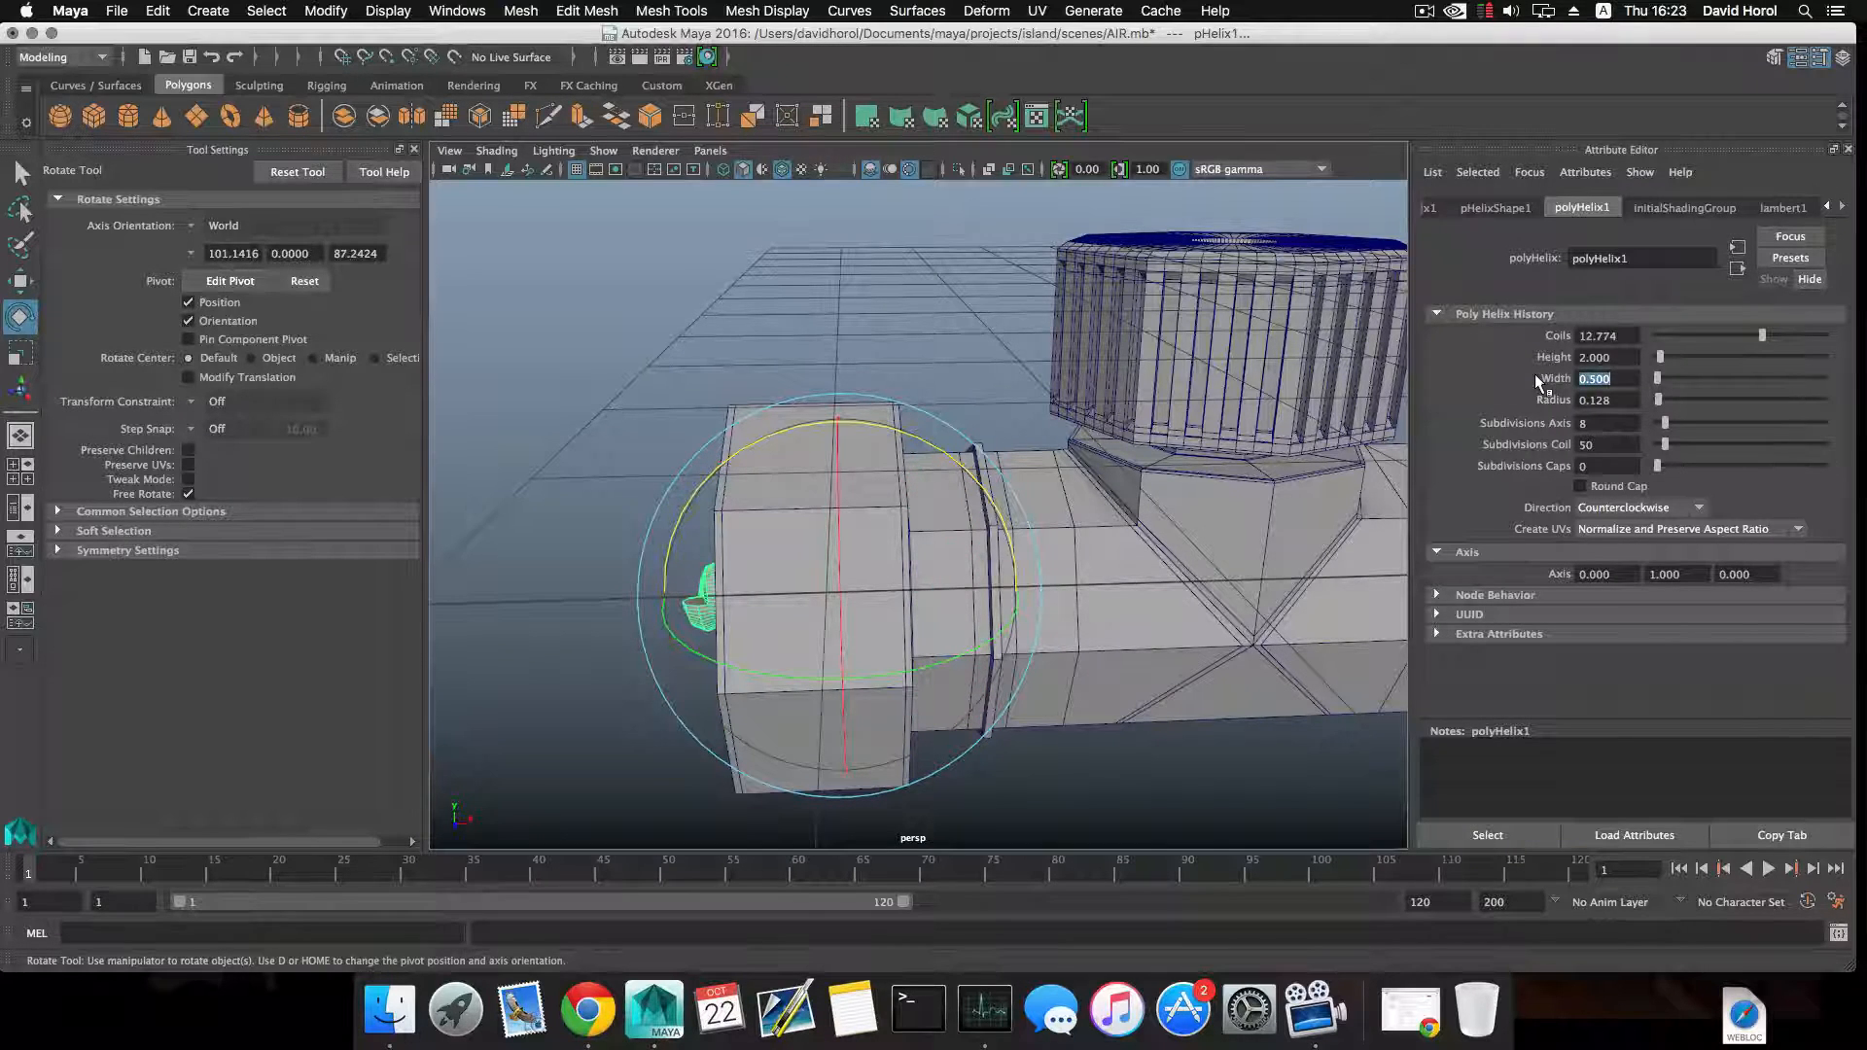
{"action": "left_click_drag", "start_coordinate": [1048, 429], "coordinate": [979, 447], "text": "alt"}
{"action": "key", "text": "super+z"}
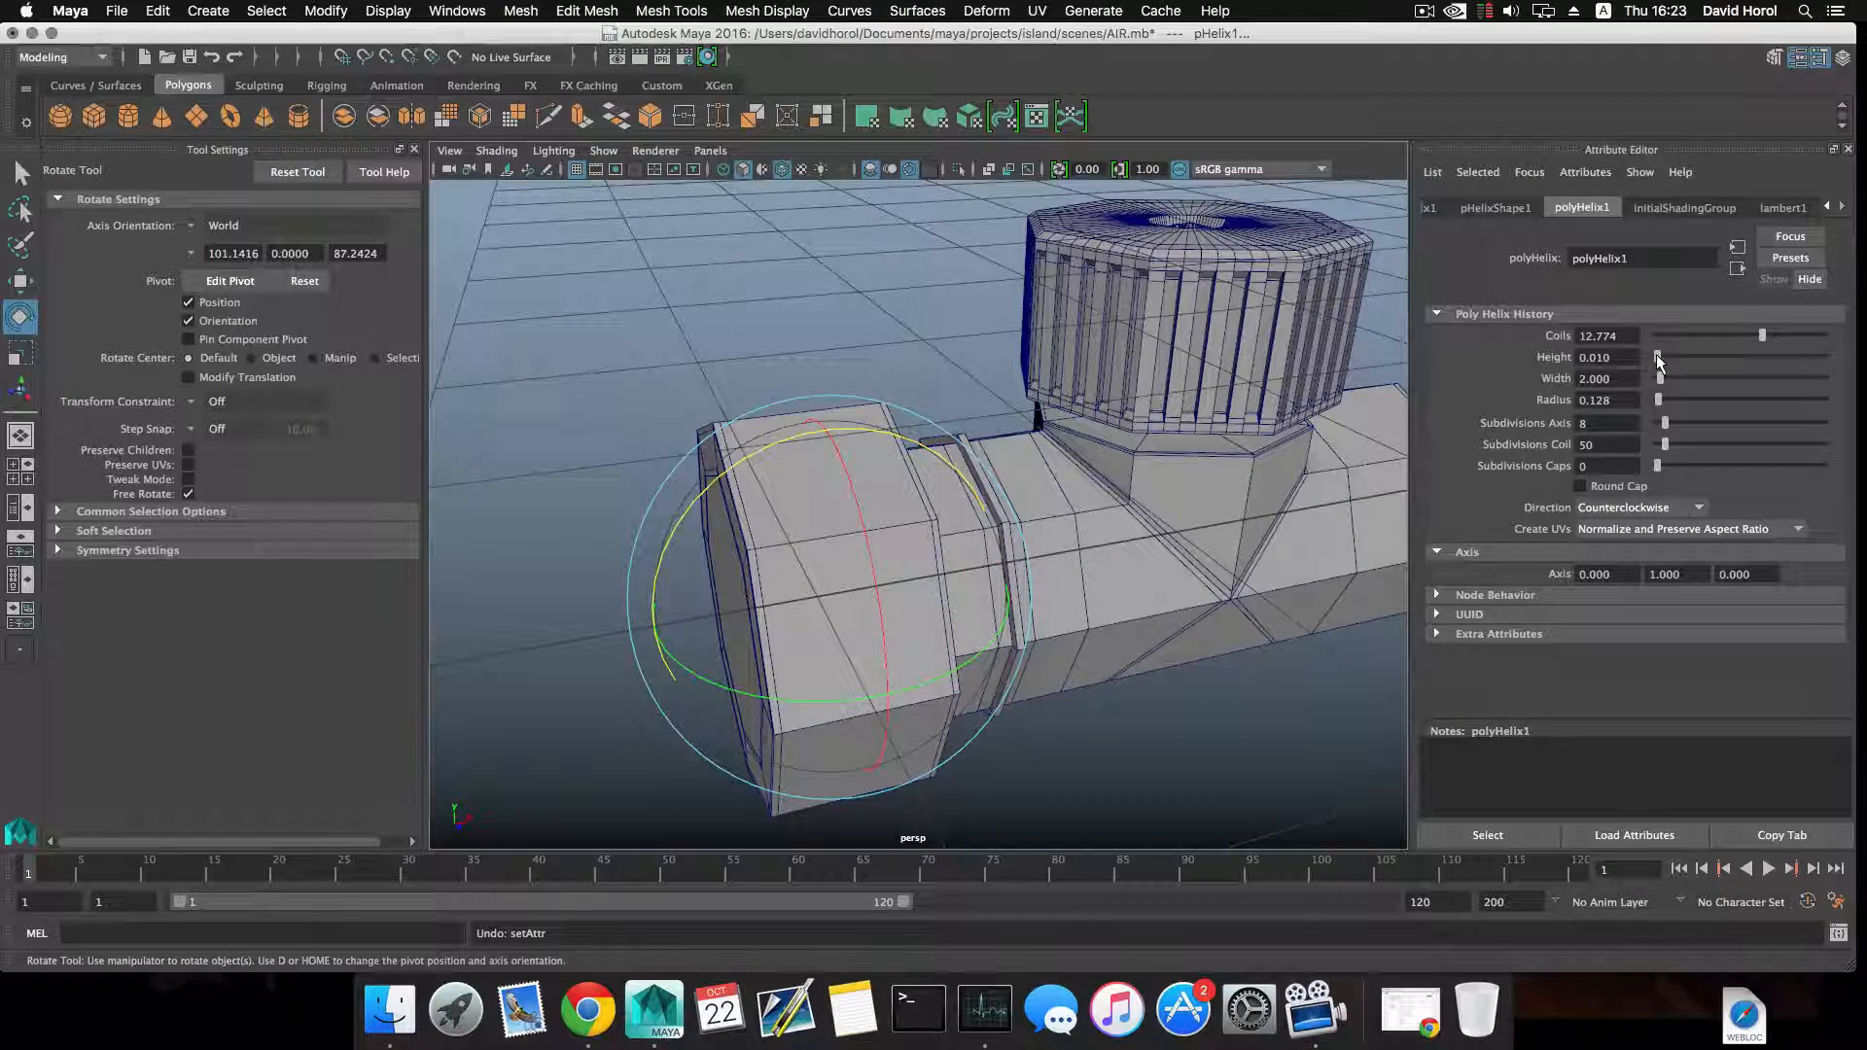
Move the helix along X to -11.898, clear of the end collar, and set its height to 1.186.
{"action": "key", "text": "w"}
{"action": "scroll", "coordinate": [1111, 477], "scroll_direction": "down", "scroll_amount": 5}
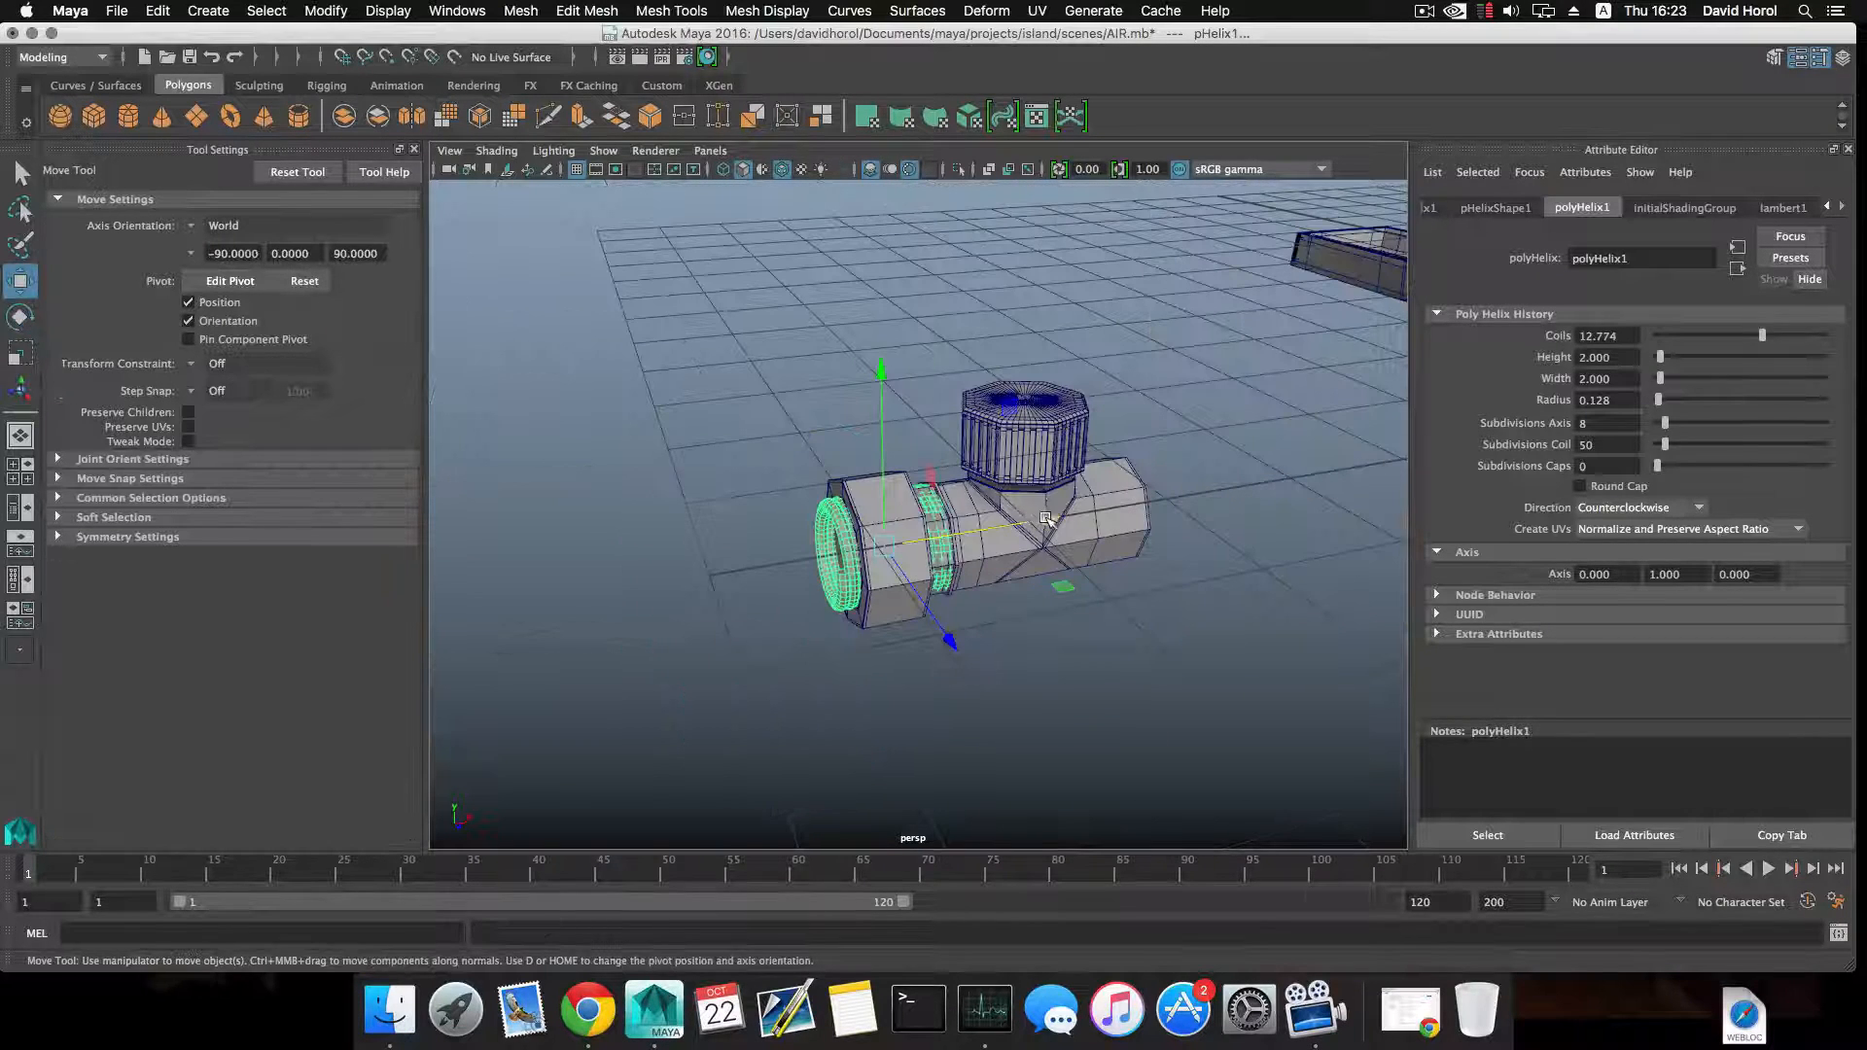
{"action": "left_click_drag", "start_coordinate": [1046, 518], "coordinate": [950, 516]}
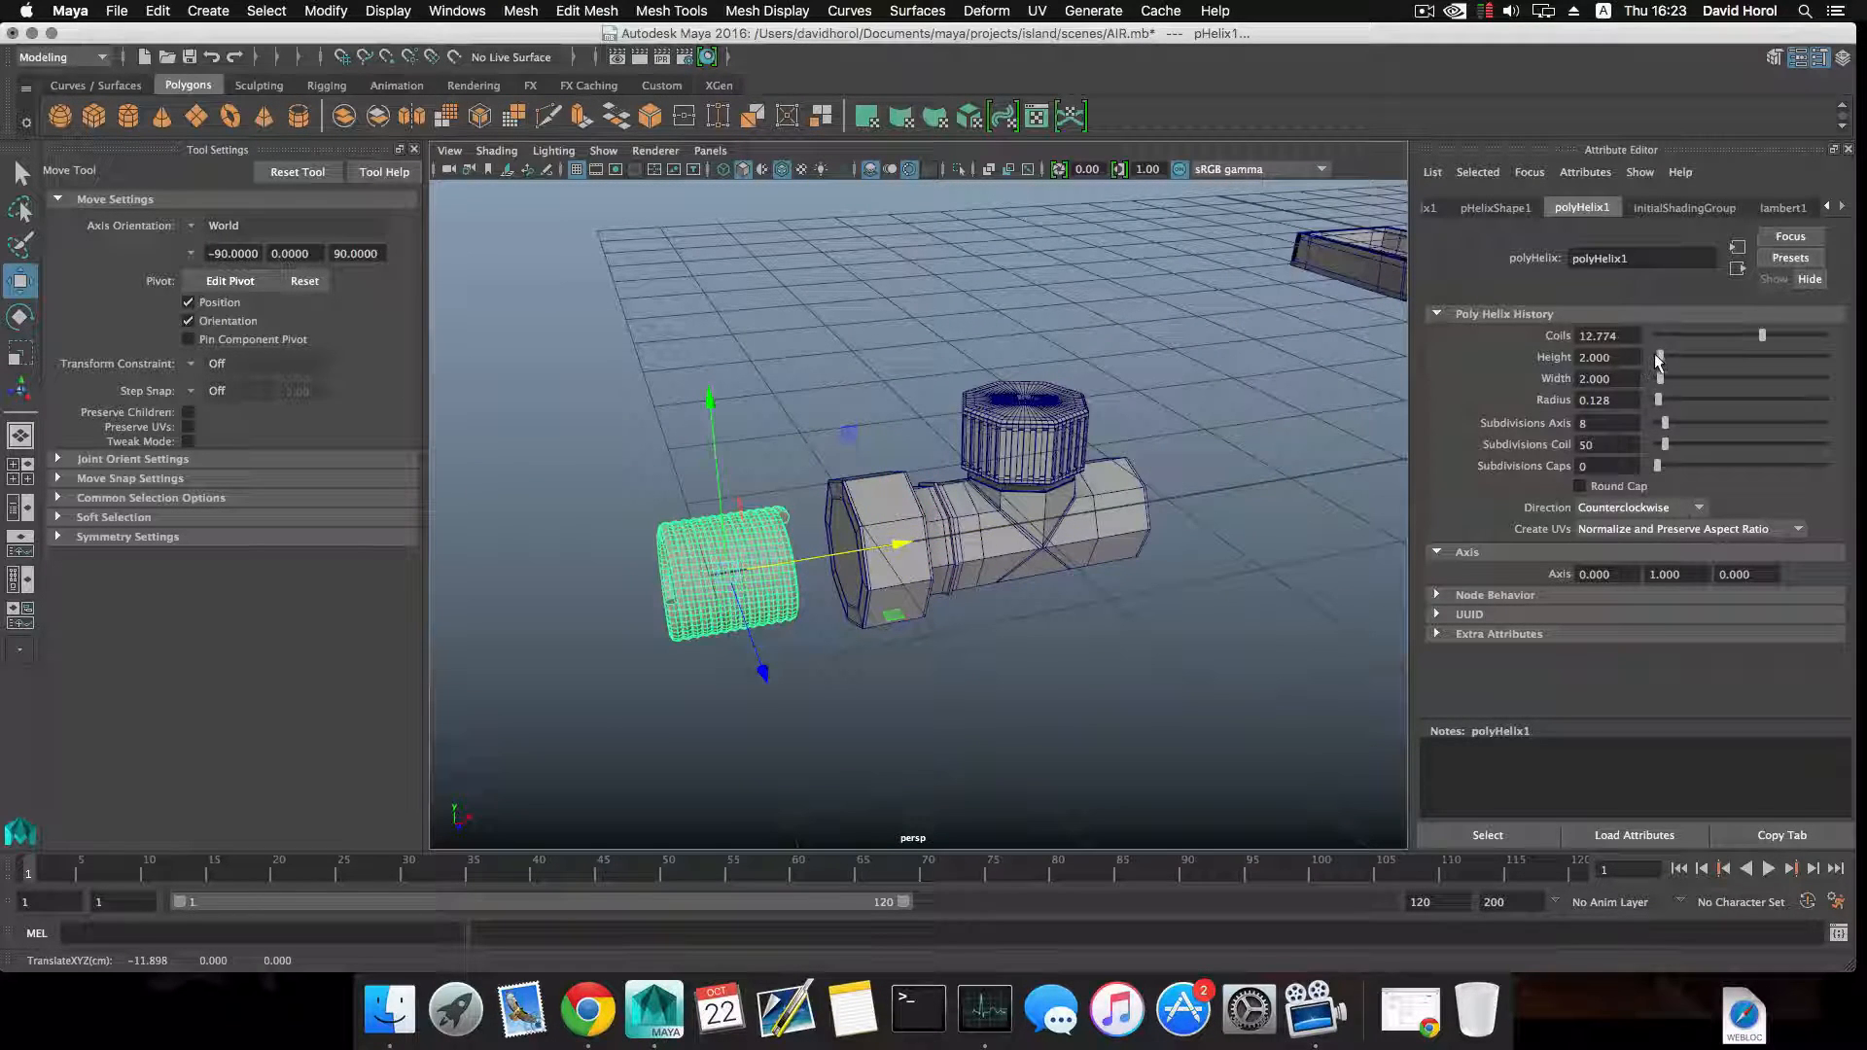
{"action": "left_click_drag", "start_coordinate": [1654, 353], "coordinate": [1659, 360]}
Try helix radii of 0.010 and 0.500 with the helix seen close up.
{"action": "left_click_drag", "start_coordinate": [1104, 454], "coordinate": [1051, 389], "text": "alt"}
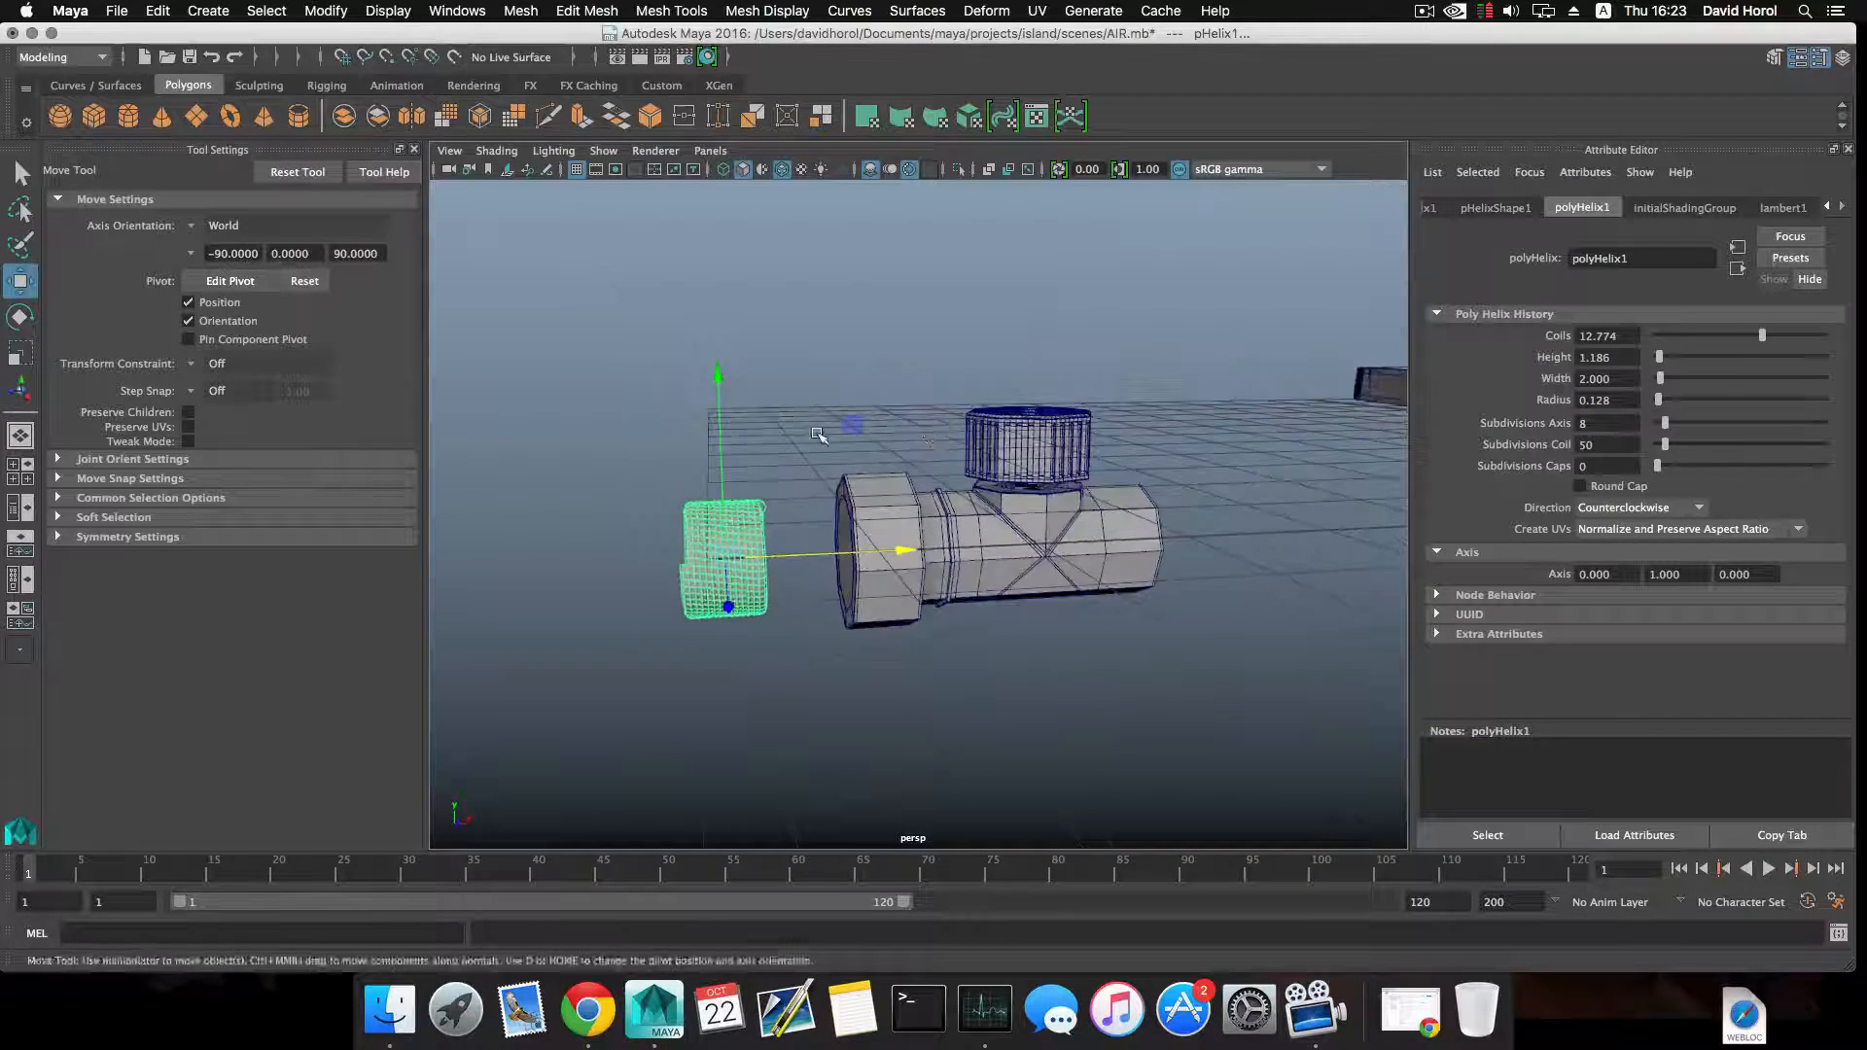
{"action": "right_click_drag", "start_coordinate": [856, 467], "coordinate": [905, 462], "text": "alt"}
{"action": "middle_click_drag", "start_coordinate": [875, 462], "coordinate": [1036, 408], "text": "alt"}
{"action": "scroll", "coordinate": [1033, 418], "scroll_direction": "up", "scroll_amount": 5}
{"action": "left_click_drag", "start_coordinate": [1027, 449], "coordinate": [989, 428], "text": "alt"}
{"action": "scroll", "coordinate": [990, 429], "scroll_direction": "up", "scroll_amount": 2}
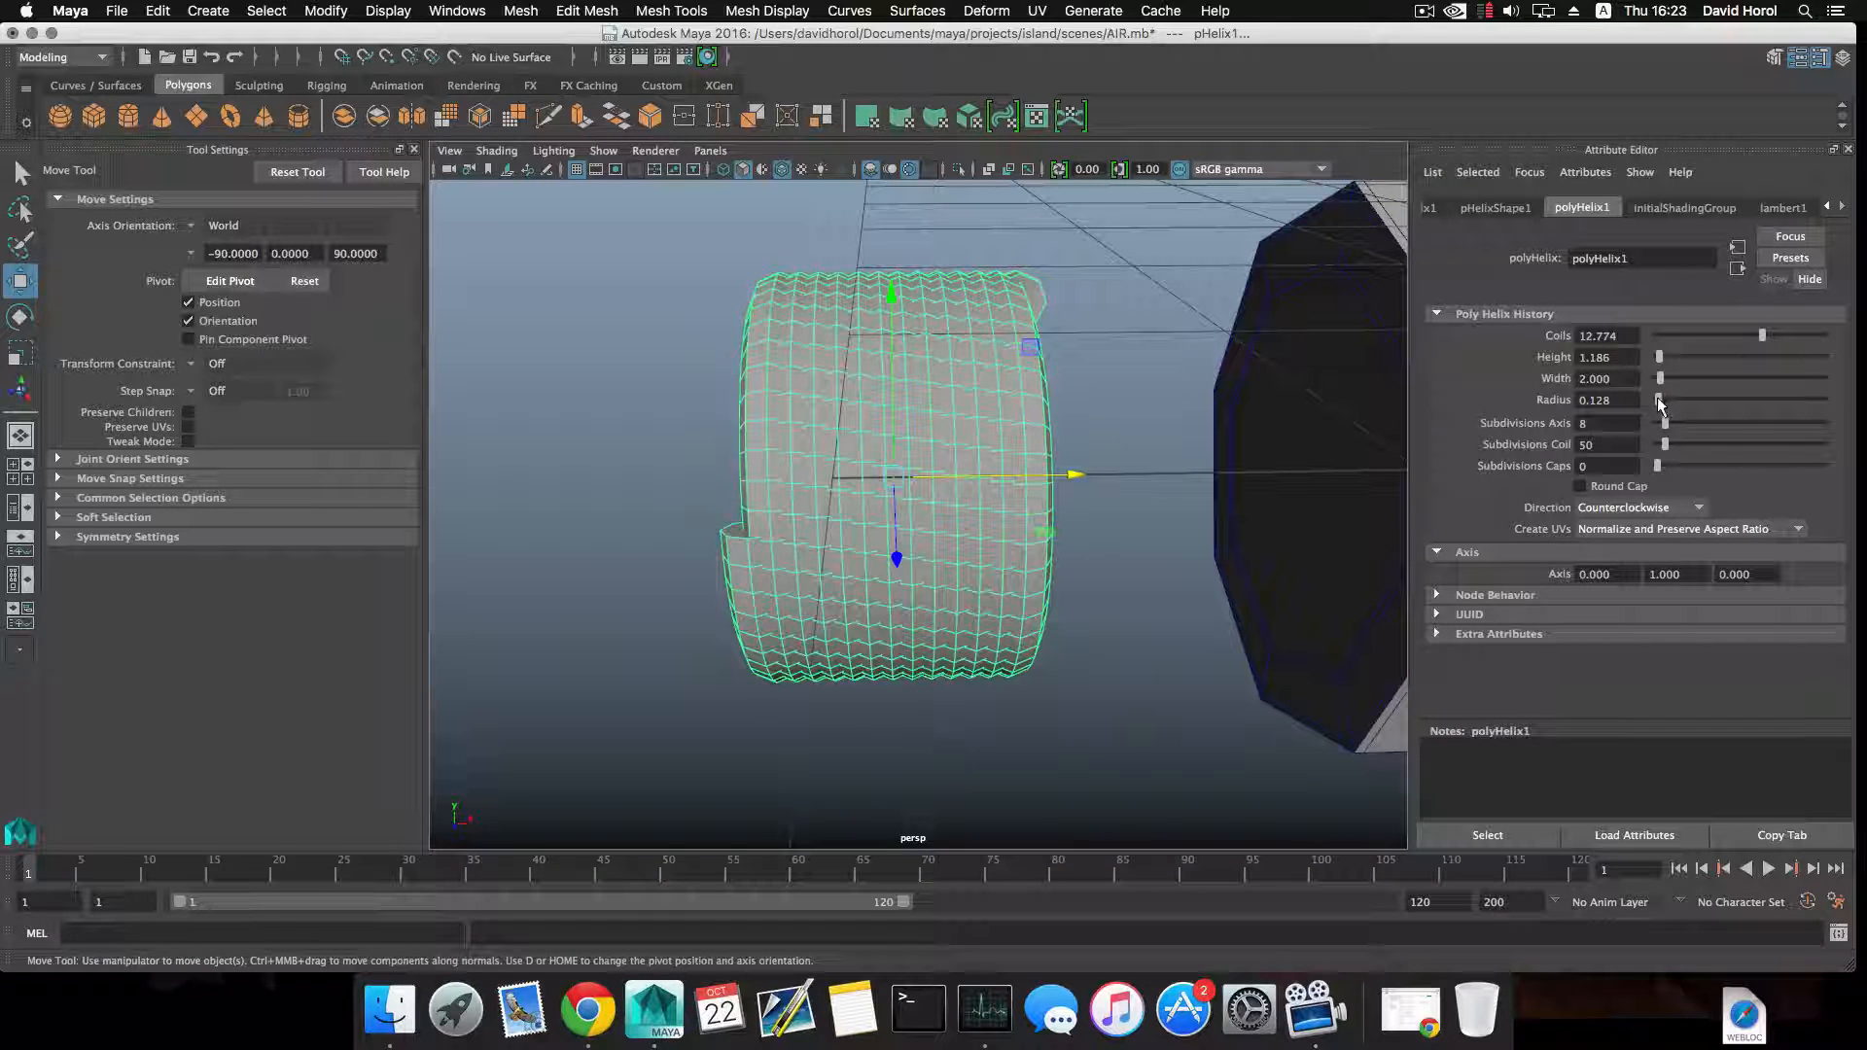
{"action": "left_click_drag", "start_coordinate": [1660, 403], "coordinate": [1657, 398]}
{"action": "double_click", "coordinate": [1628, 402]}
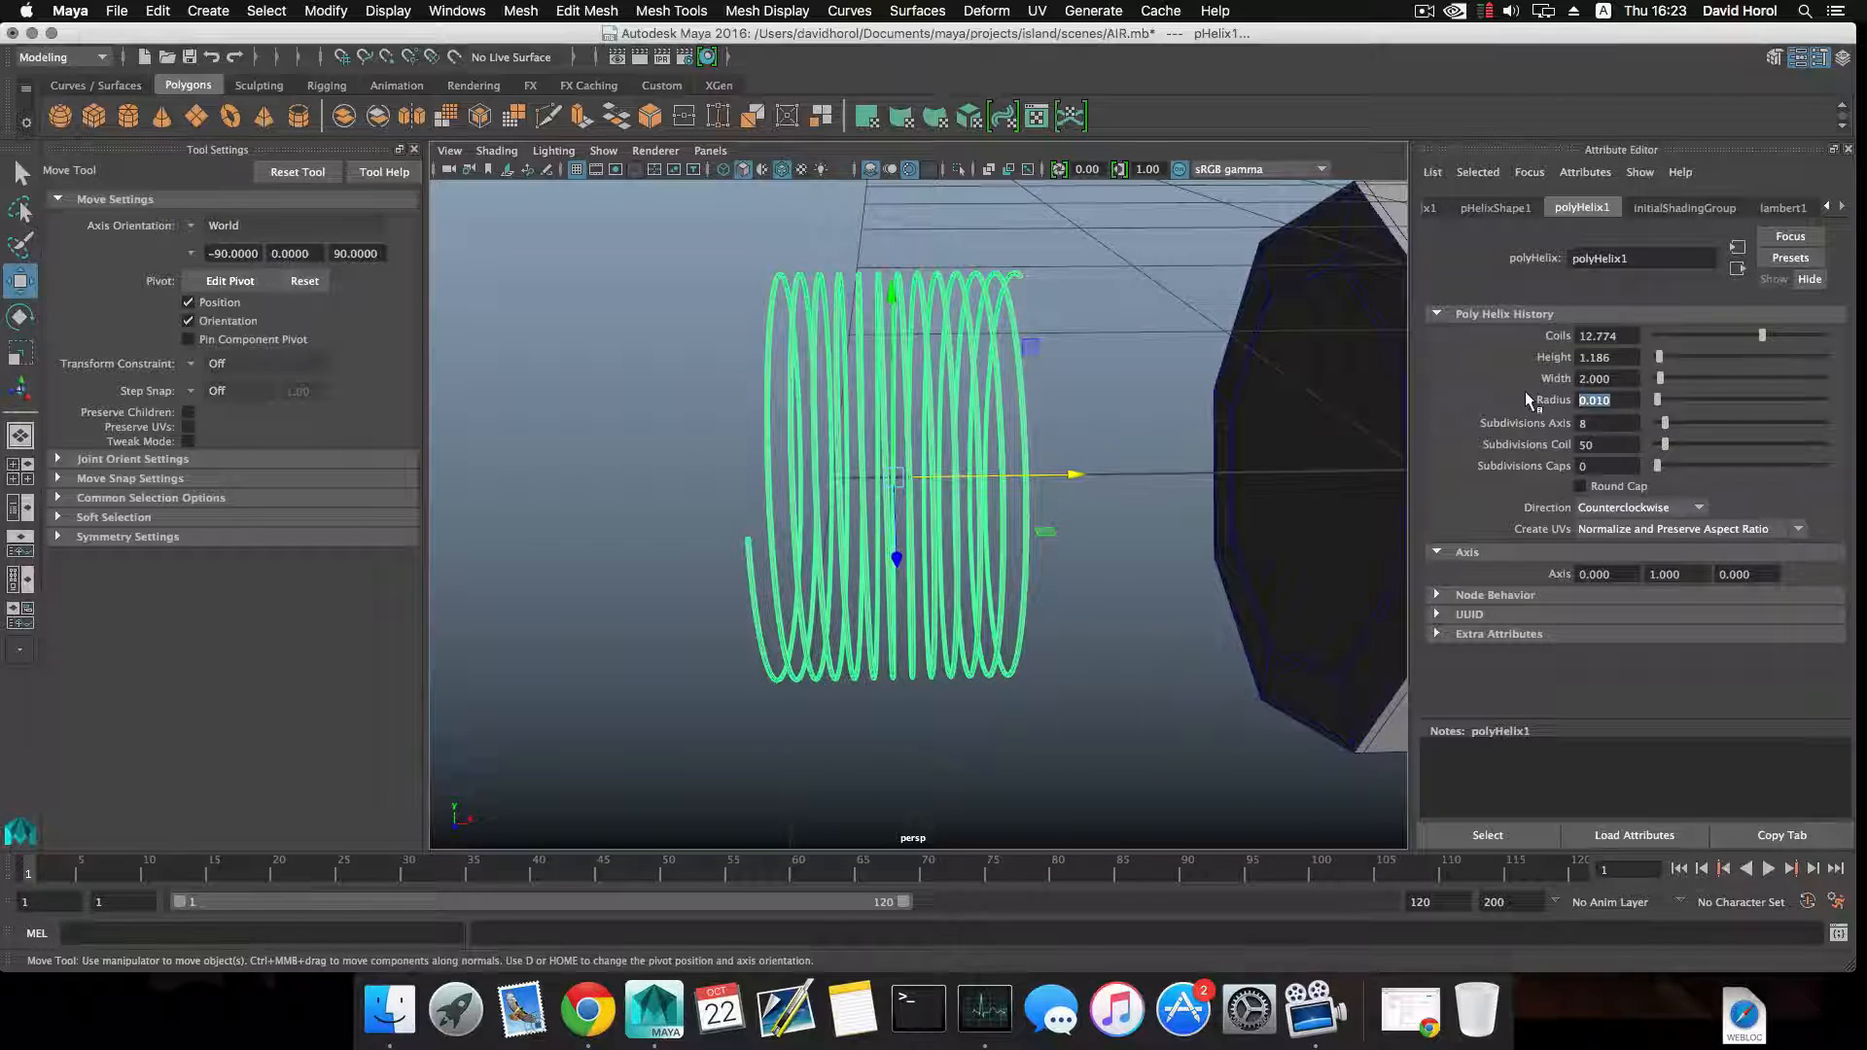
{"action": "type", "text": "0.500"}
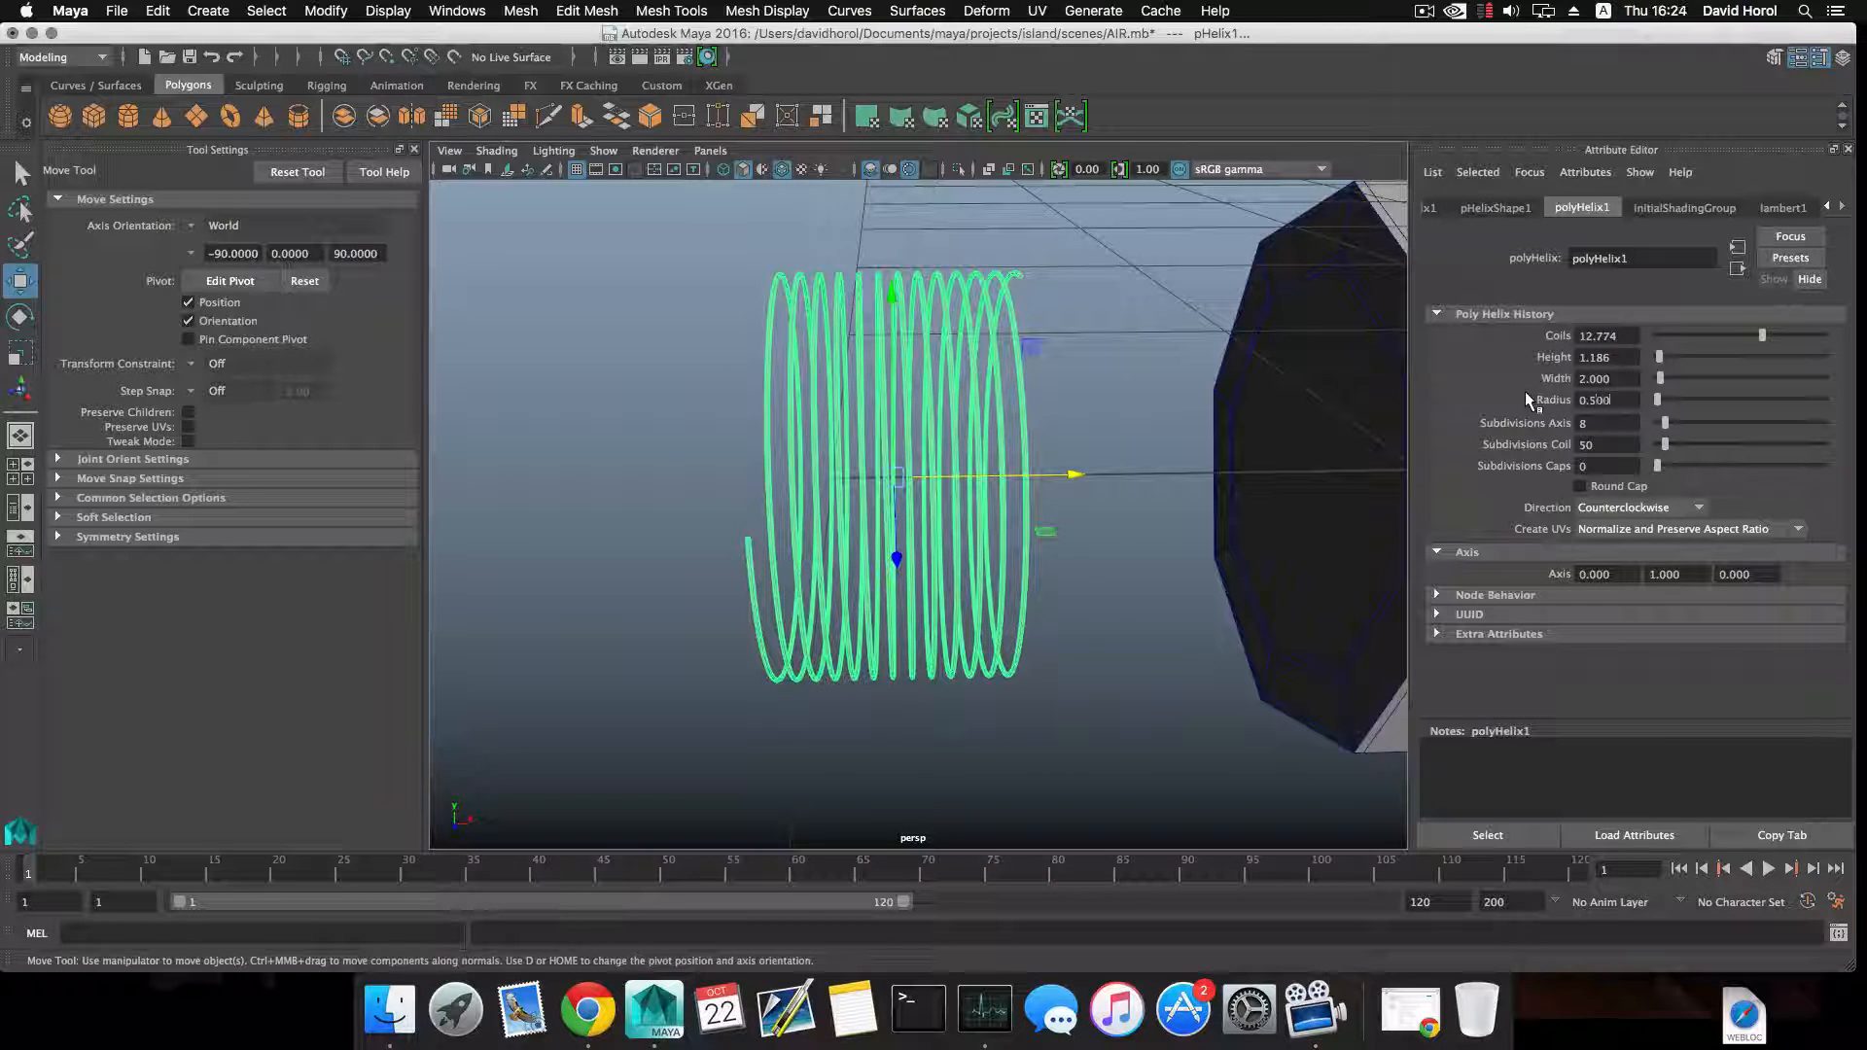
{"action": "key", "text": "Return"}
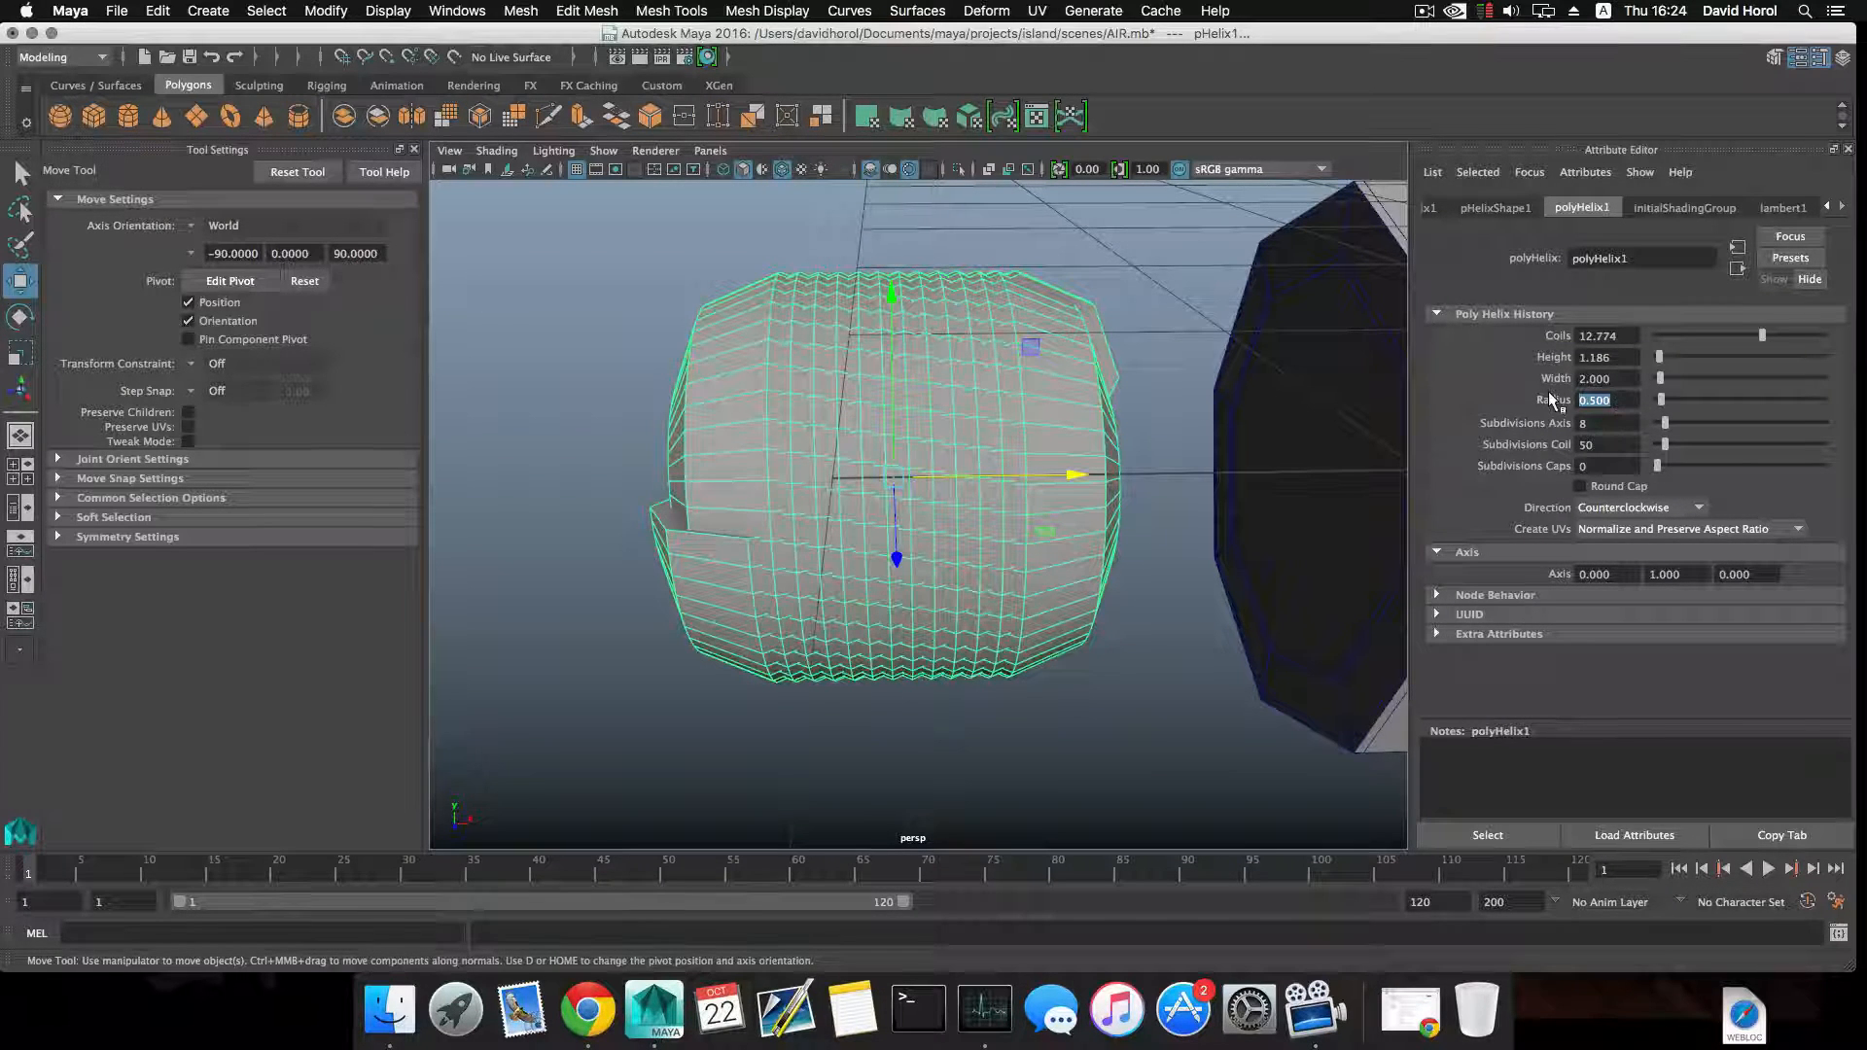
Try the helix radius at 0.200 and 0.010, ending on 0.100.
{"action": "type", "text": "0.2"}
{"action": "key", "text": "Return"}
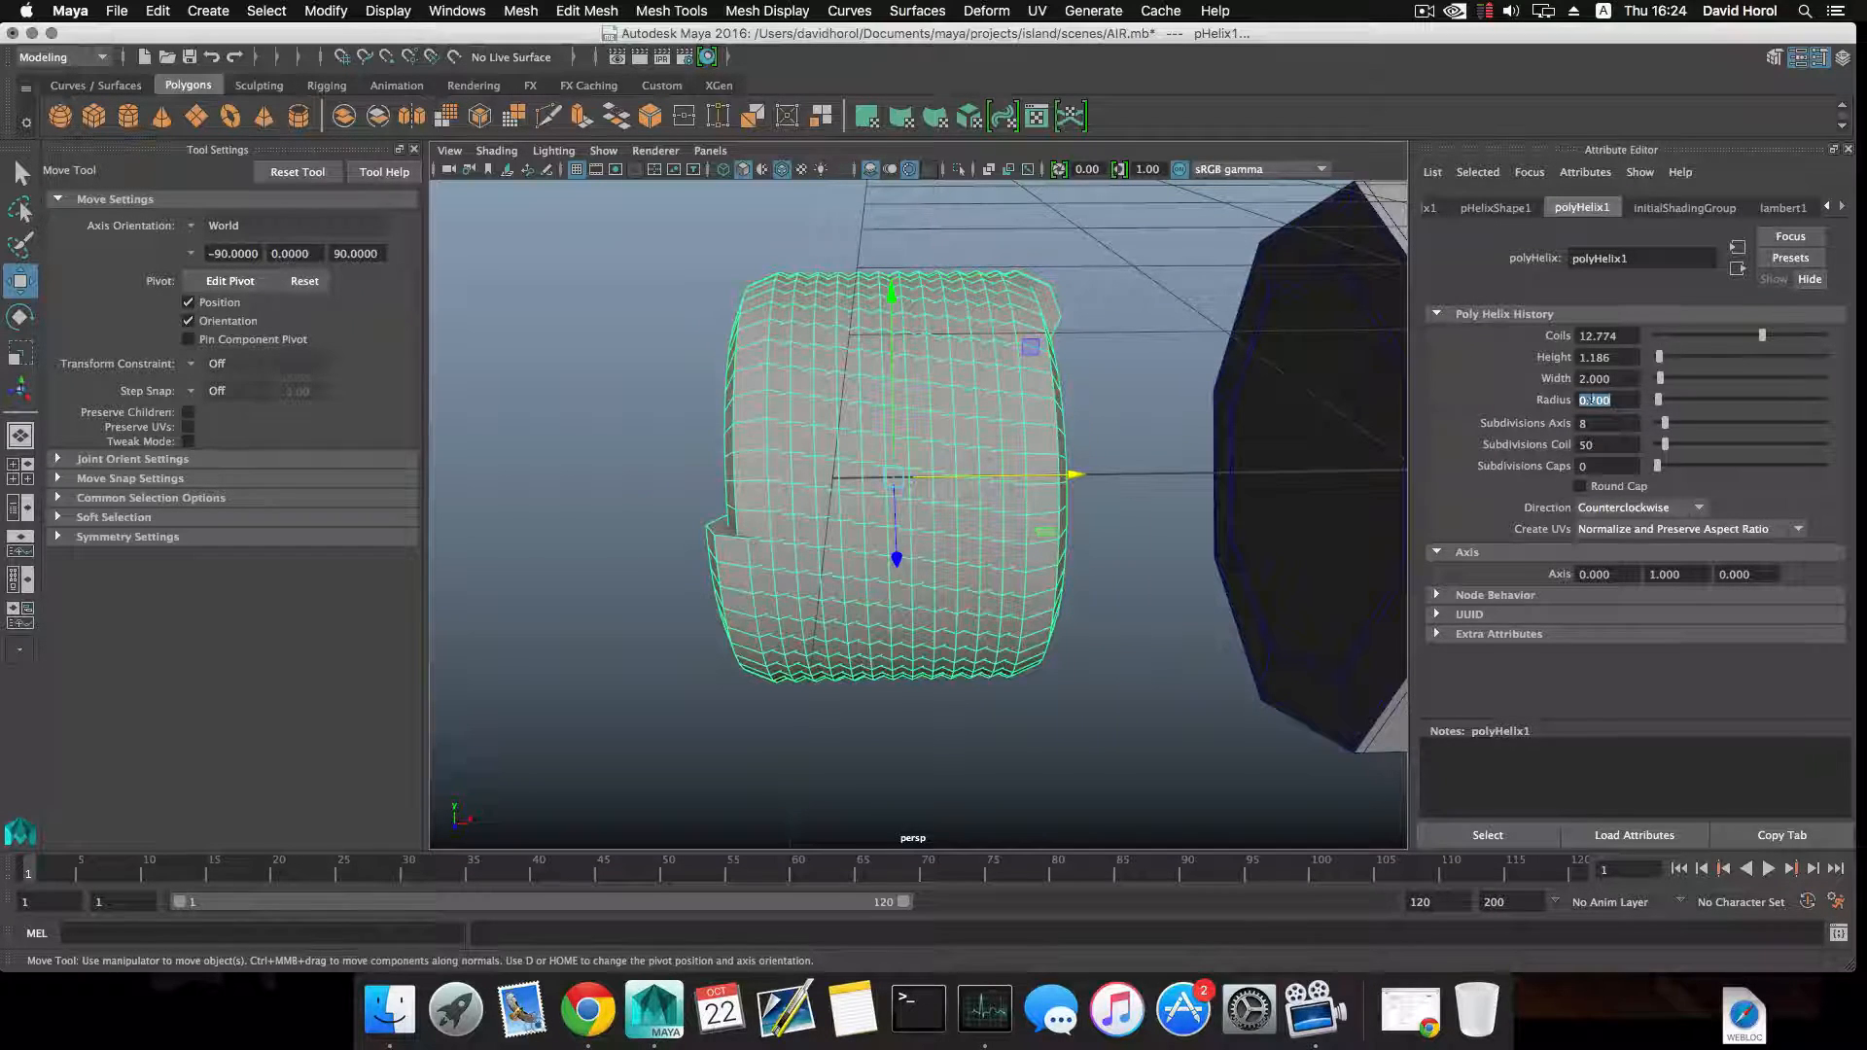
{"action": "left_click_drag", "start_coordinate": [1658, 399], "coordinate": [1658, 400]}
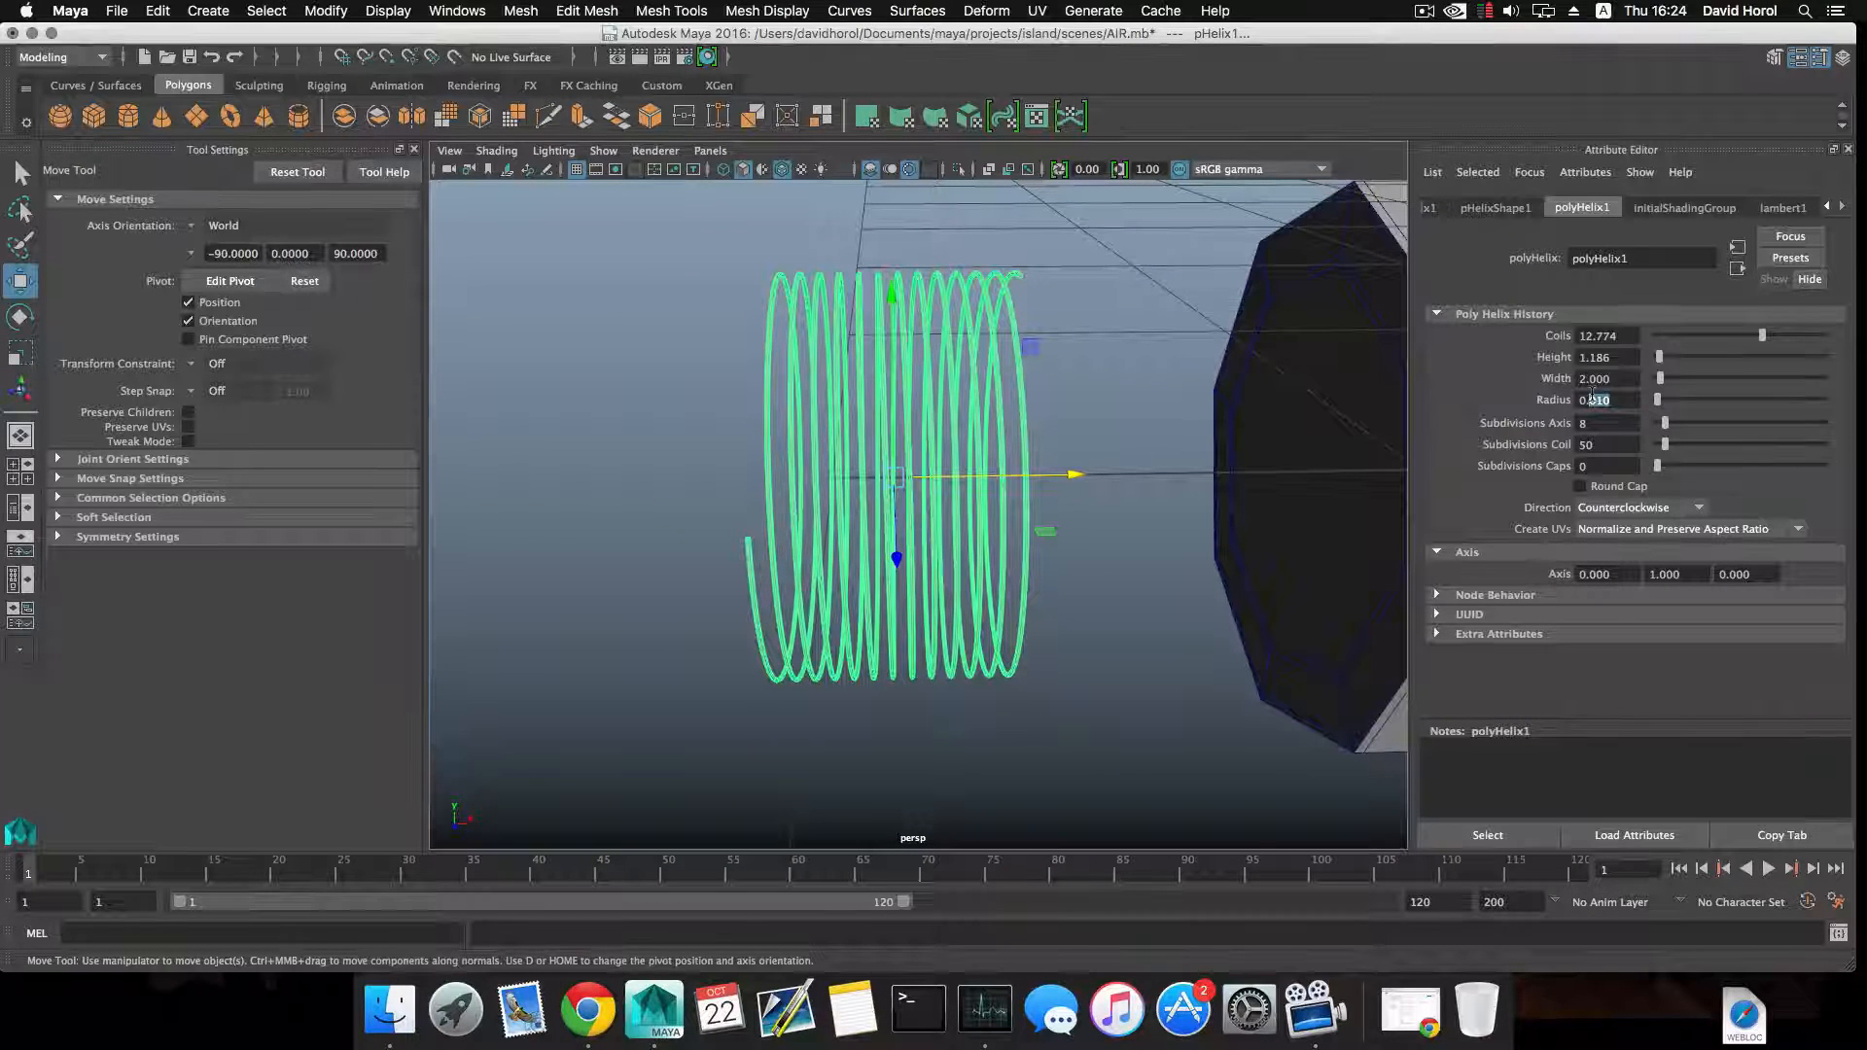
{"action": "key", "text": "Return"}
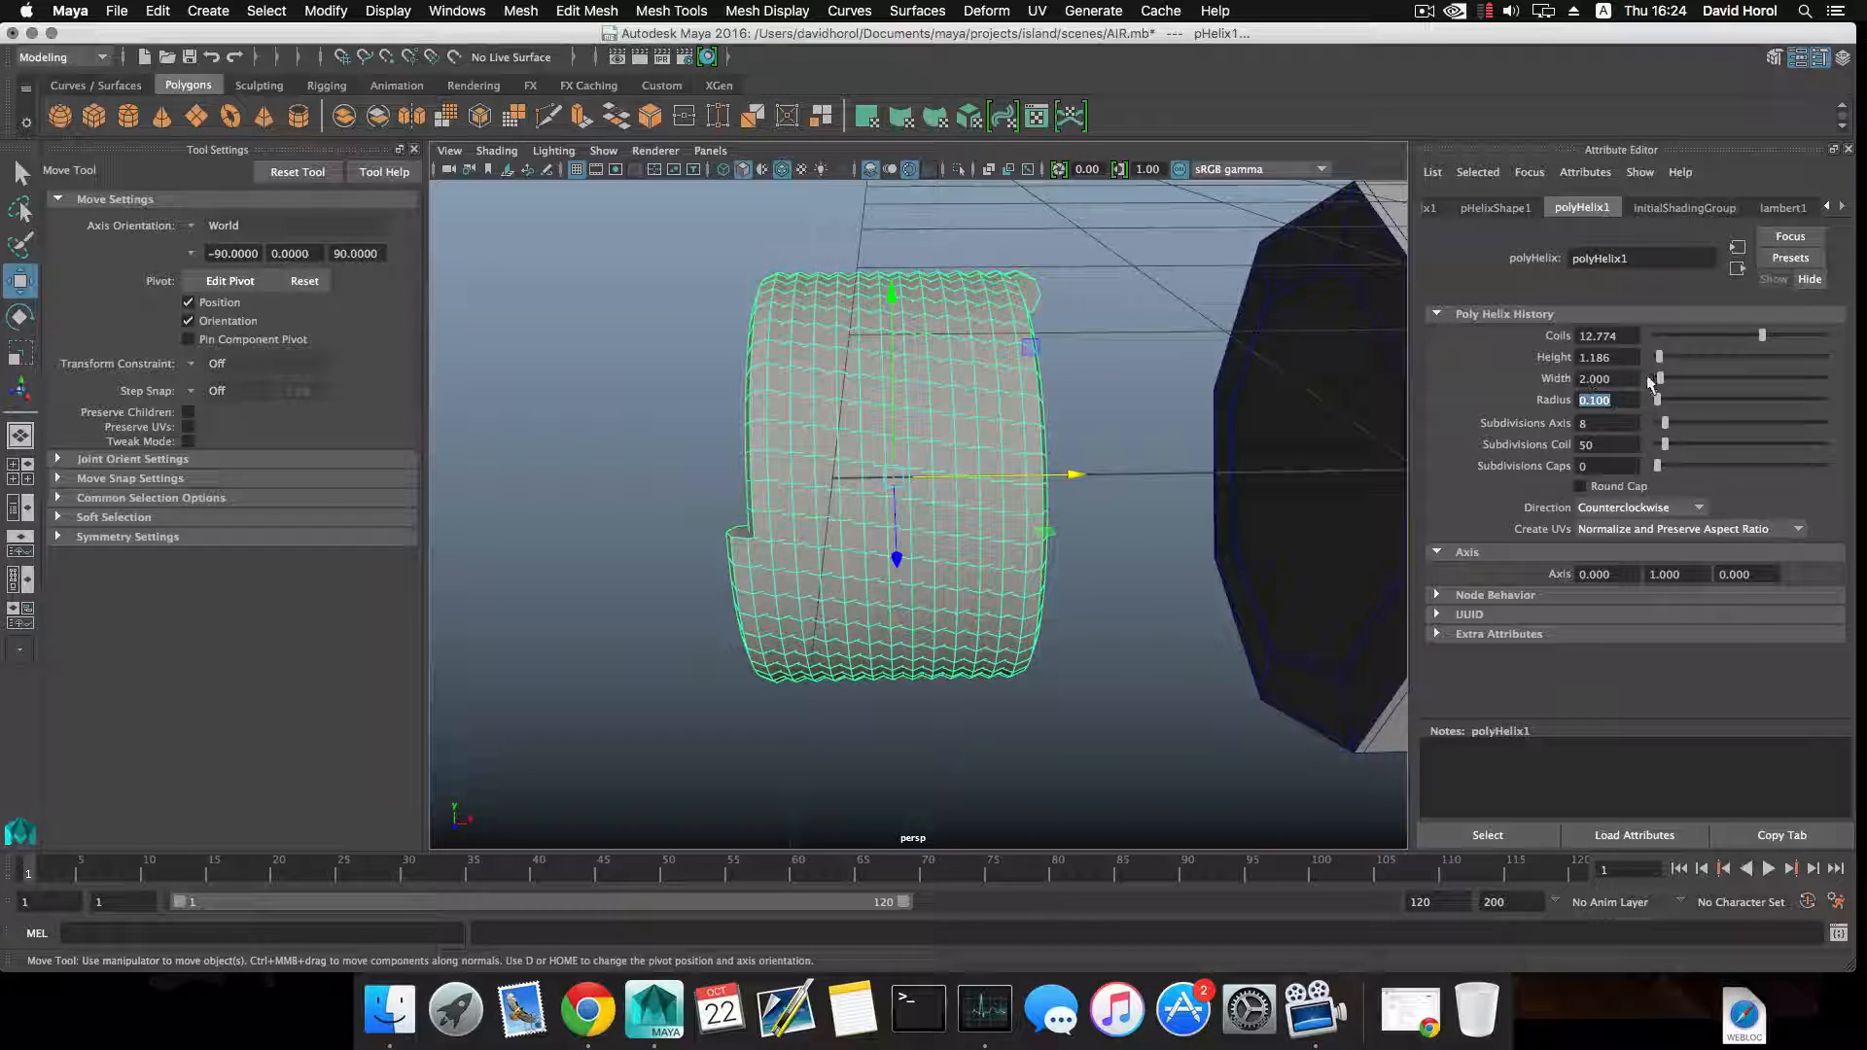
Try a helix height of 2.951, restore 1.186, and set the radius to 0.245 and the axis subdivisions to 3.
{"action": "left_click_drag", "start_coordinate": [1659, 355], "coordinate": [1662, 357]}
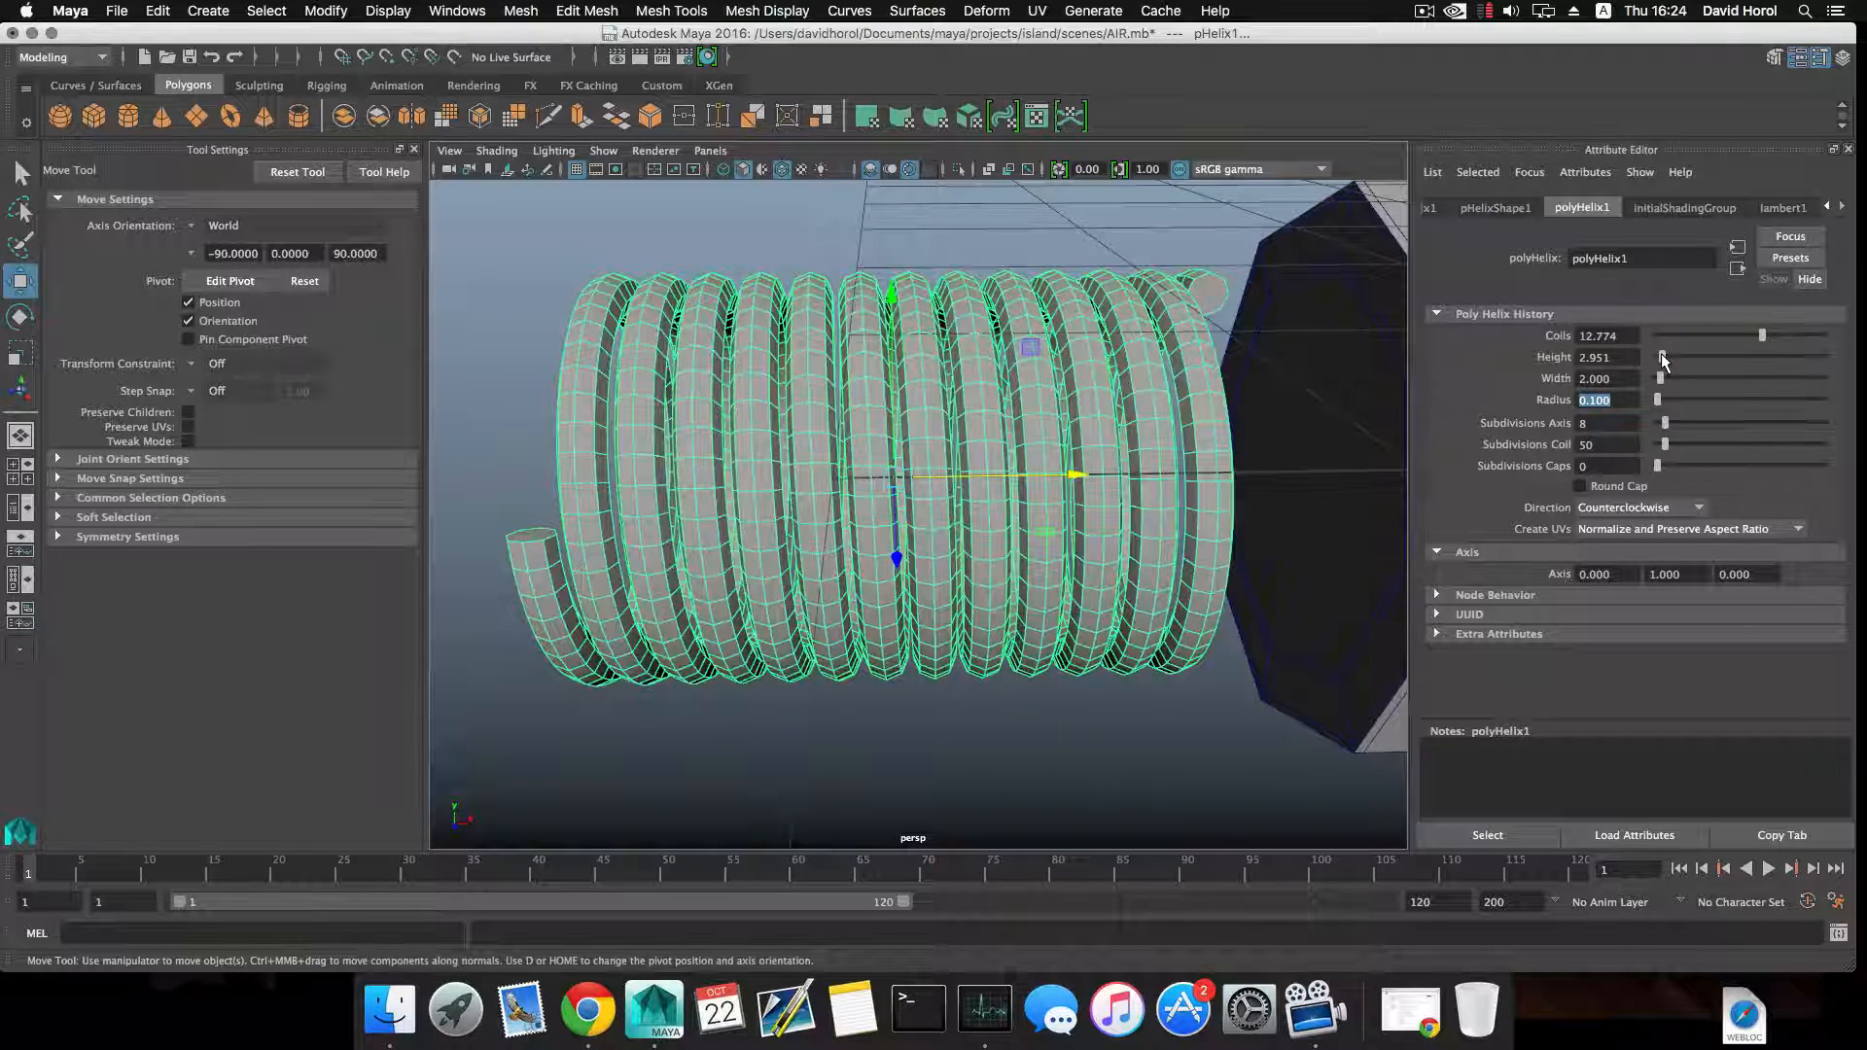
{"action": "left_click", "coordinate": [1660, 395]}
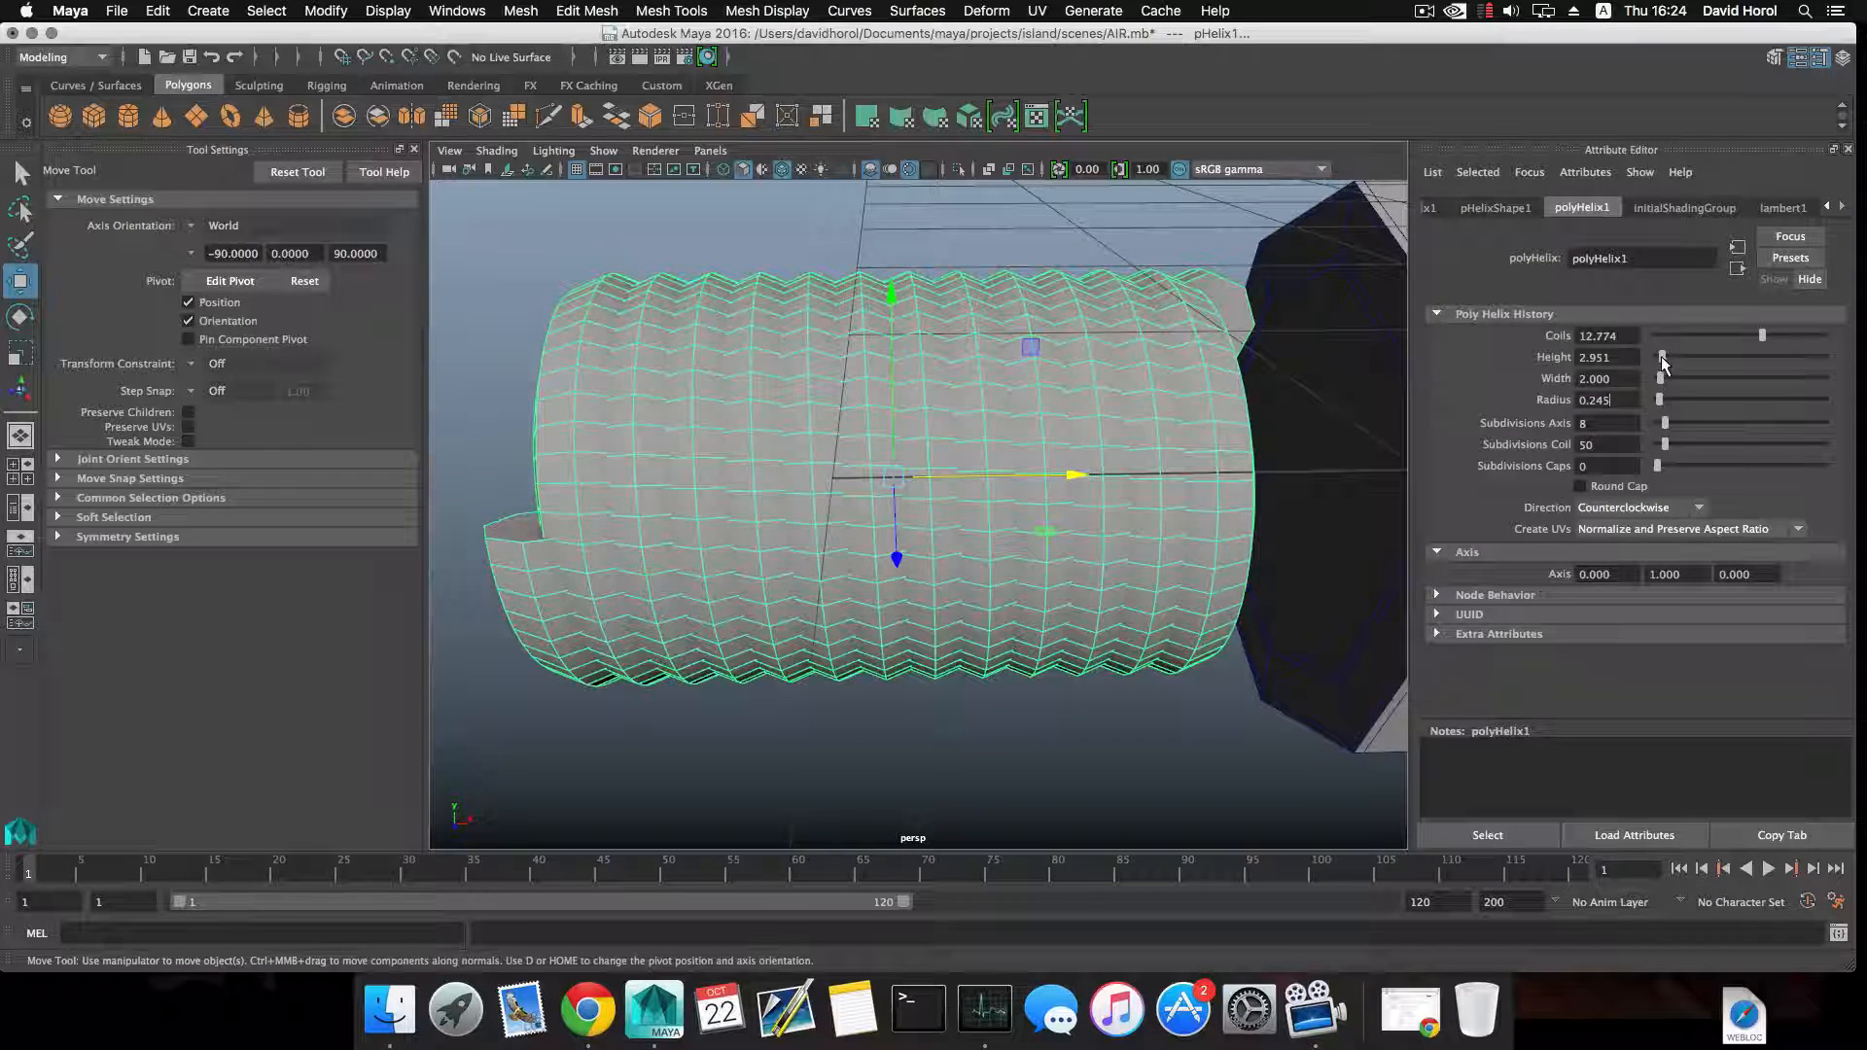
{"action": "left_click_drag", "start_coordinate": [1662, 360], "coordinate": [1655, 416]}
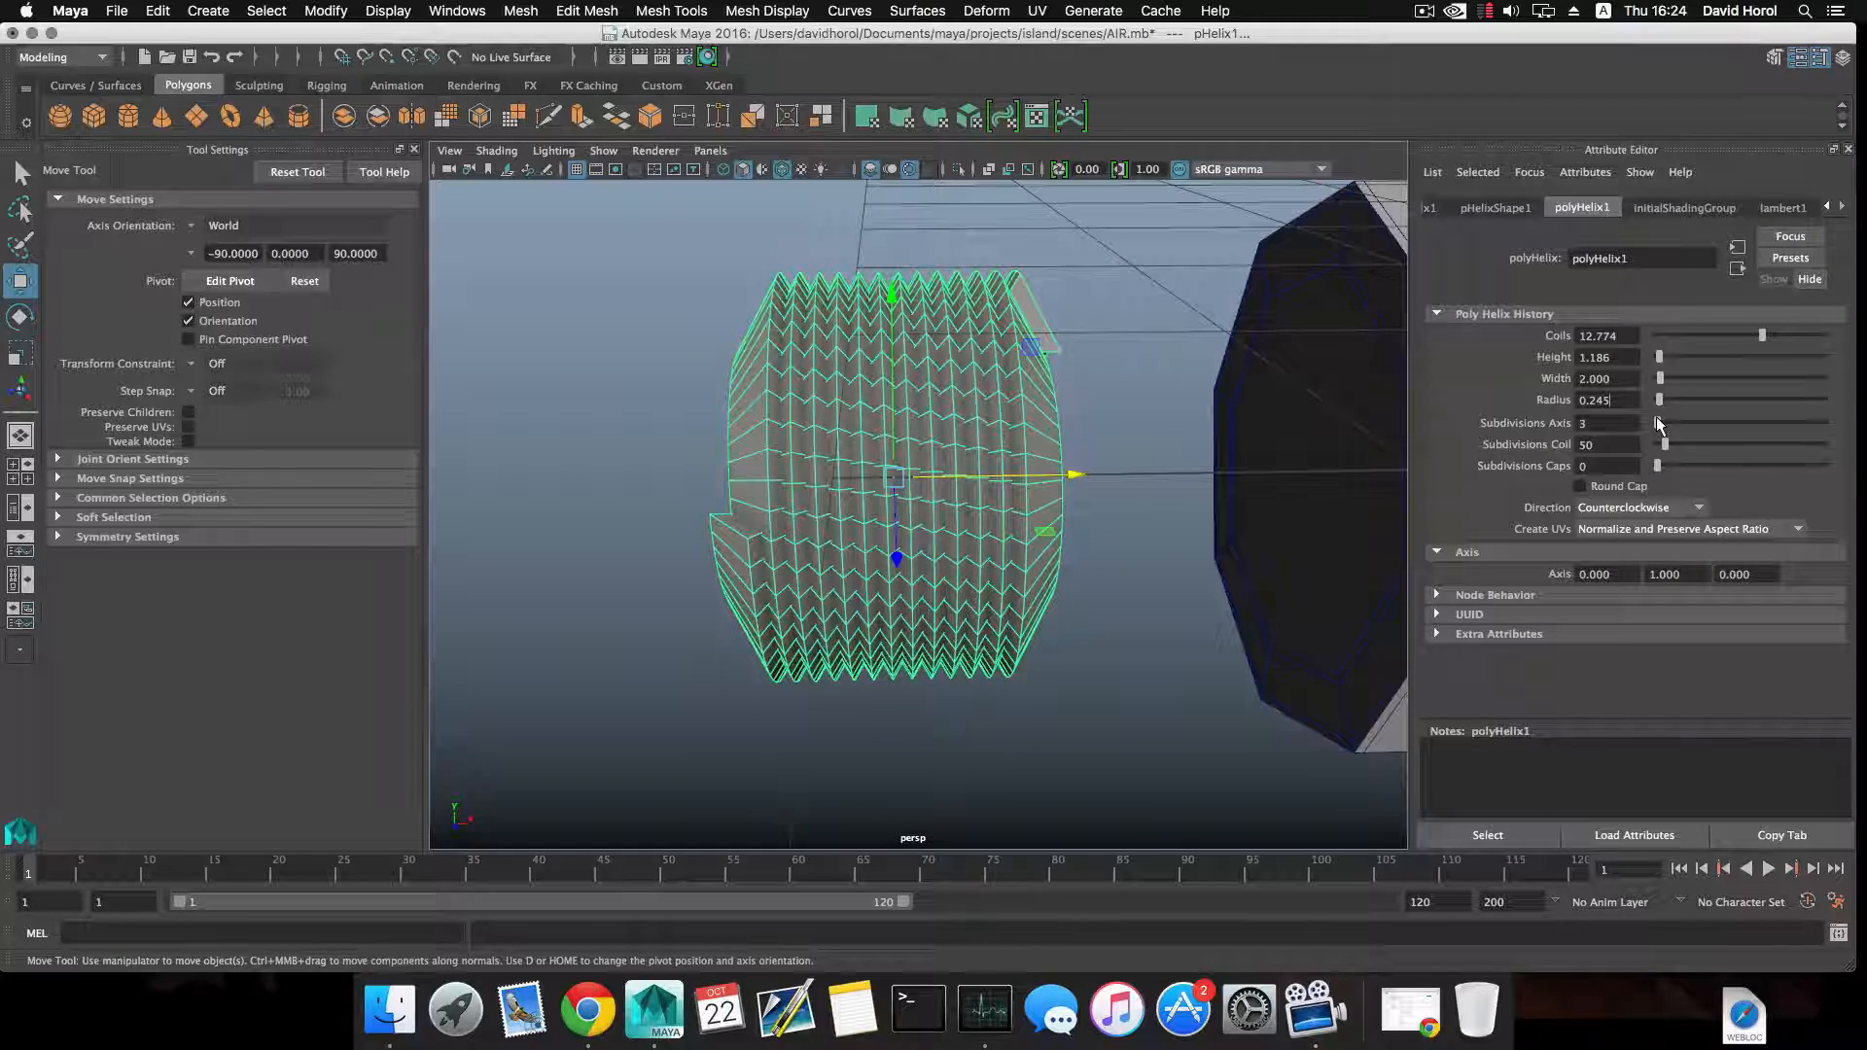
Move the helix along X back over the pipe's end collar.
{"action": "left_click_drag", "start_coordinate": [1078, 476], "coordinate": [1380, 459], "text": "alt"}
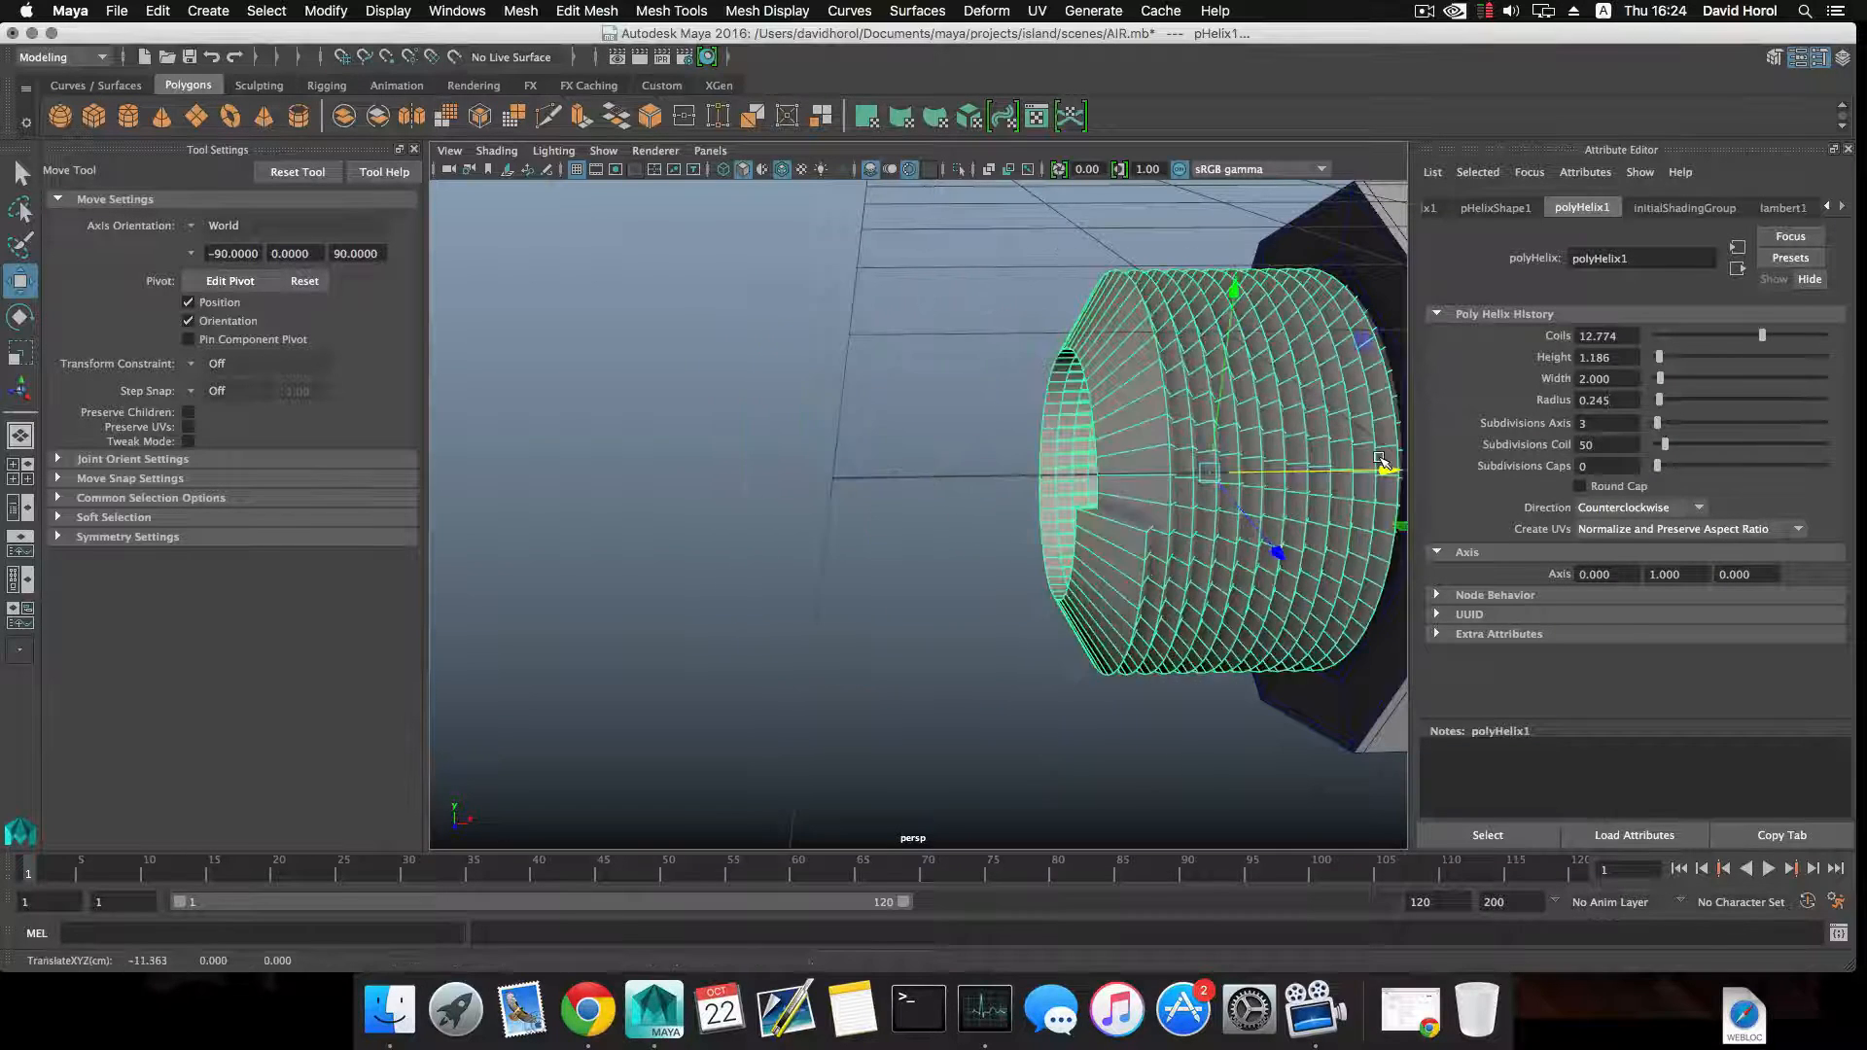
{"action": "middle_click_drag", "start_coordinate": [1381, 459], "coordinate": [1067, 518], "text": "alt"}
{"action": "left_click_drag", "start_coordinate": [1067, 517], "coordinate": [1187, 550], "text": "alt"}
Set the helix's axis subdivisions to 5 and scale it down along its length to fit within the collar's width.
{"action": "key", "text": "r"}
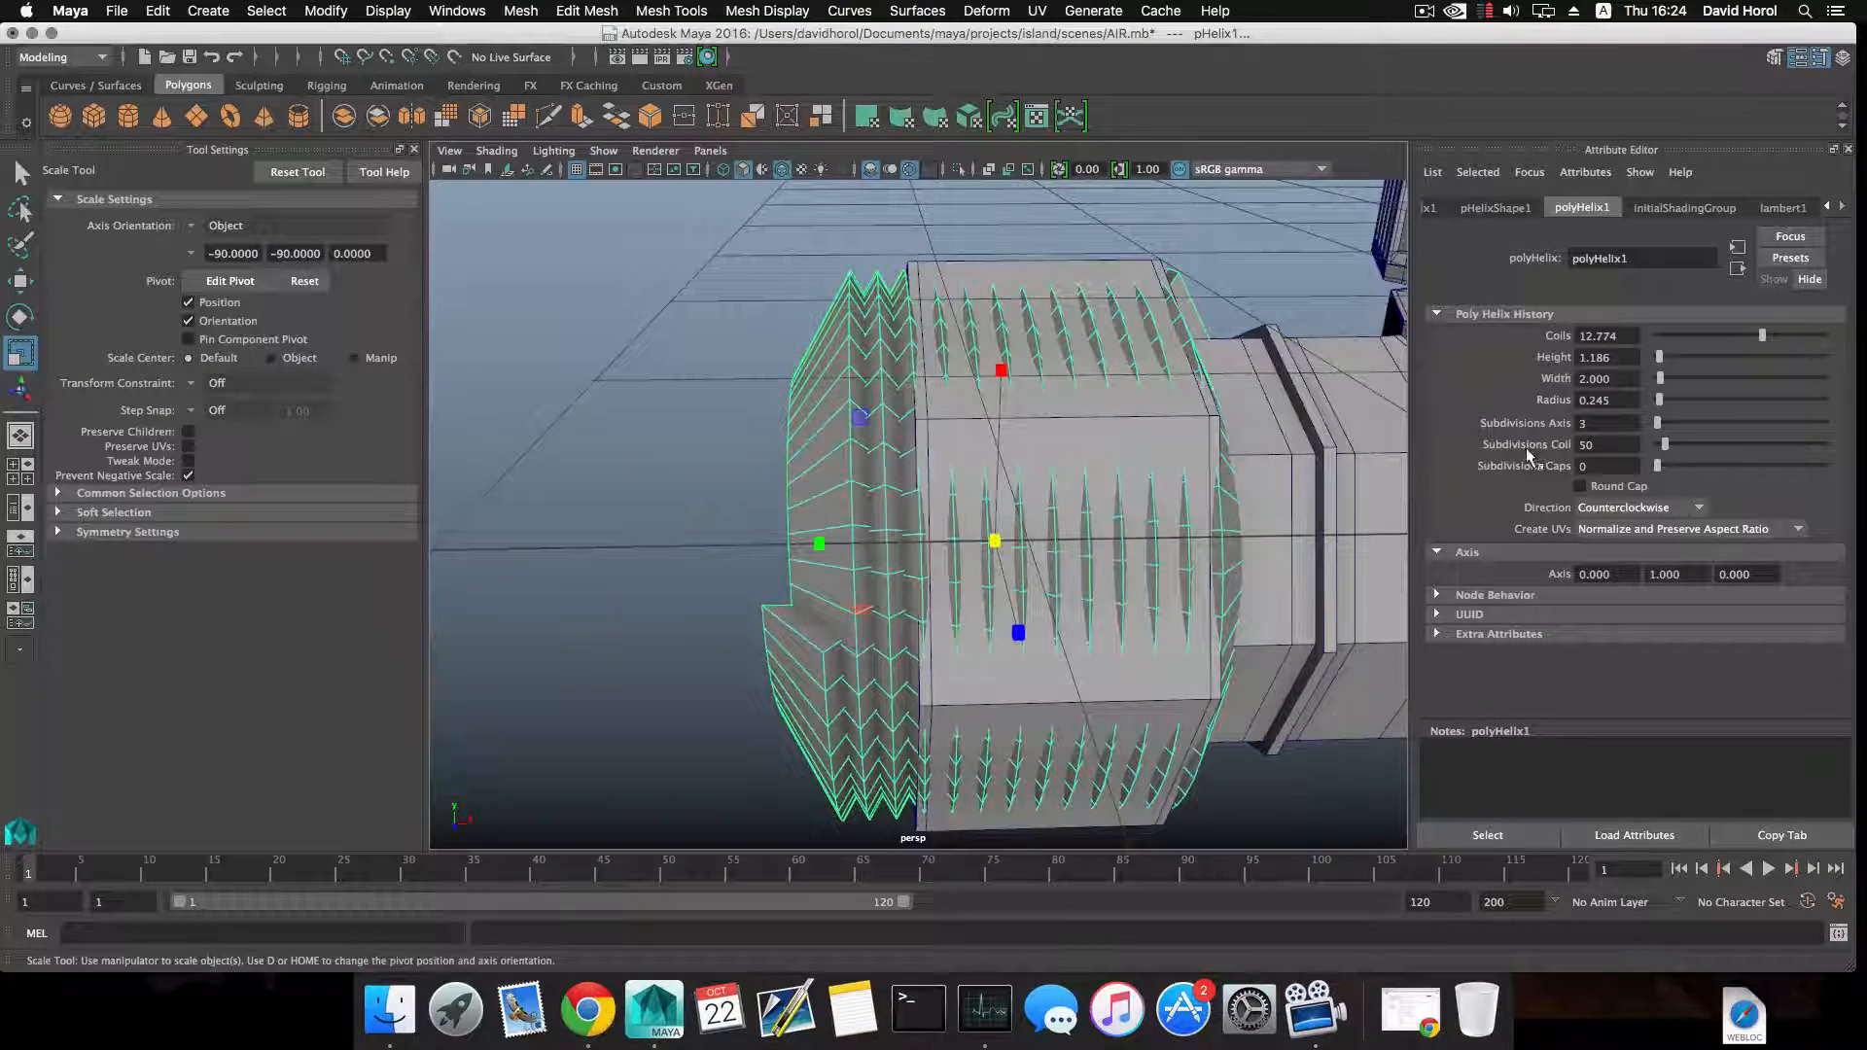
{"action": "left_click_drag", "start_coordinate": [1656, 422], "coordinate": [1664, 428]}
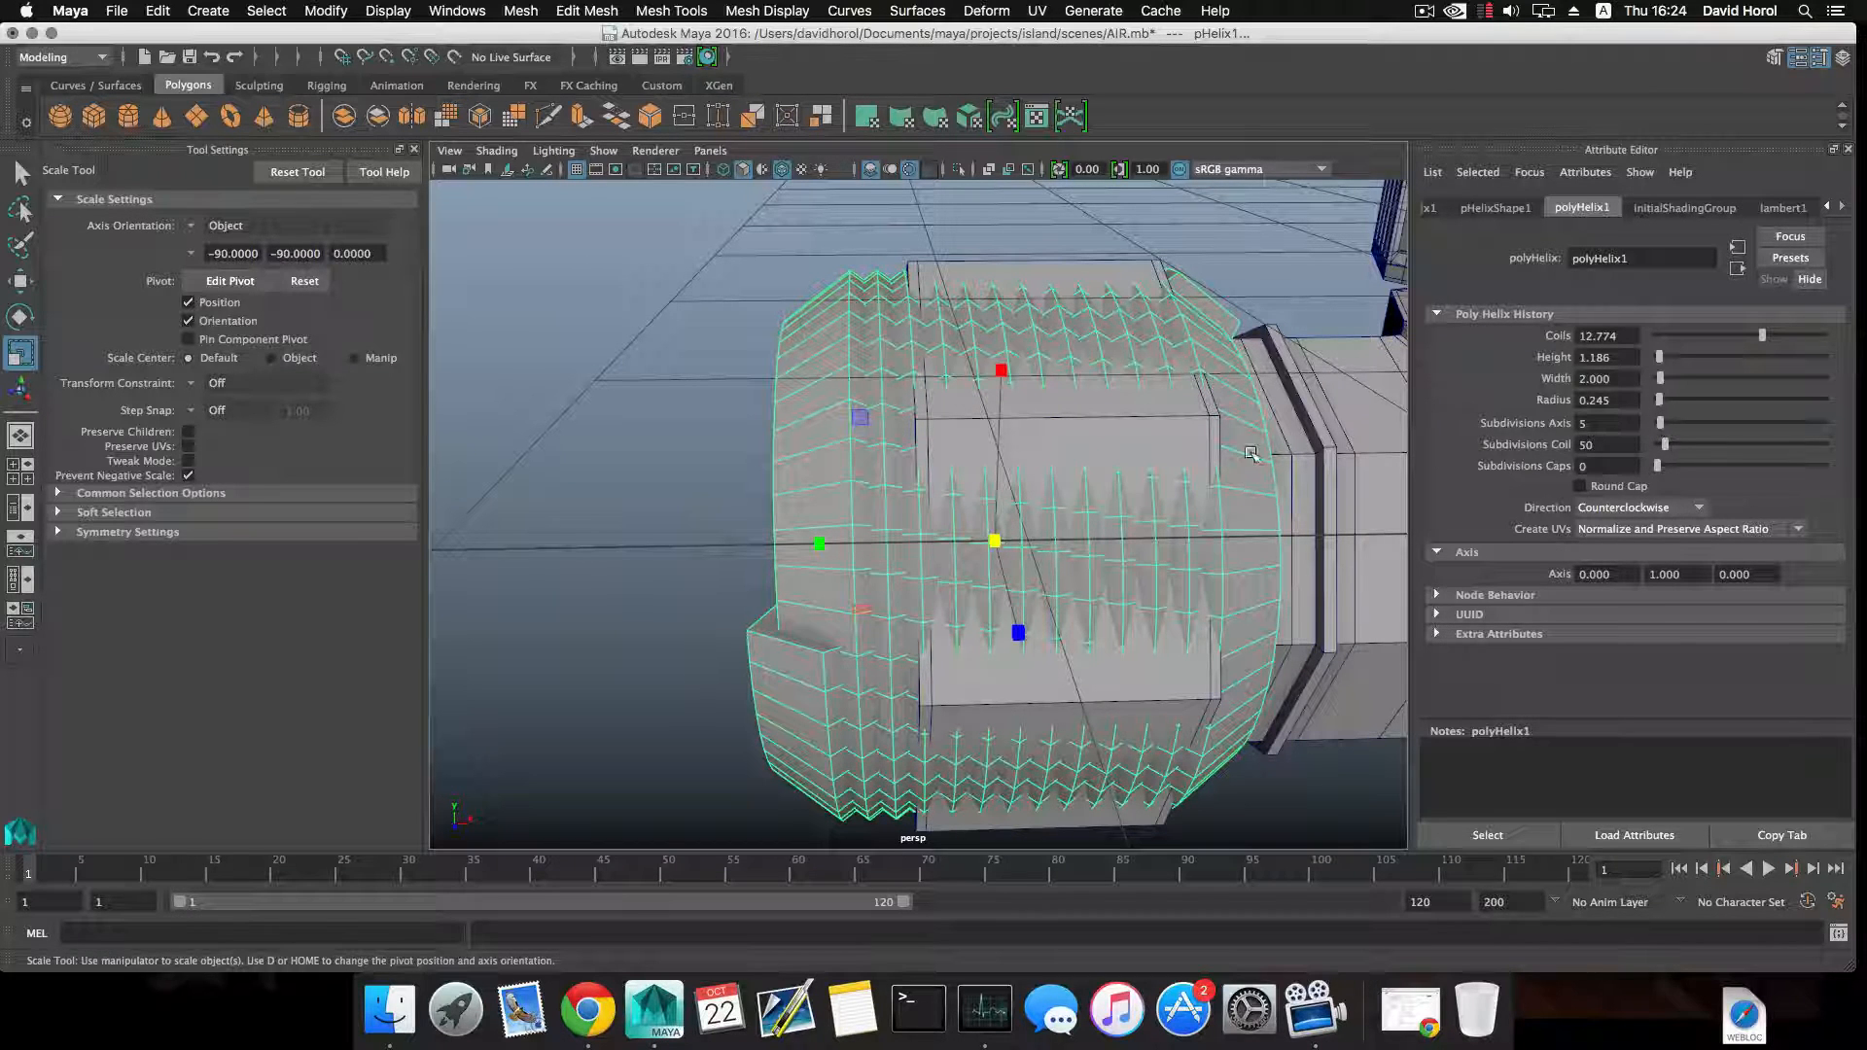
{"action": "left_click_drag", "start_coordinate": [824, 546], "coordinate": [1047, 550]}
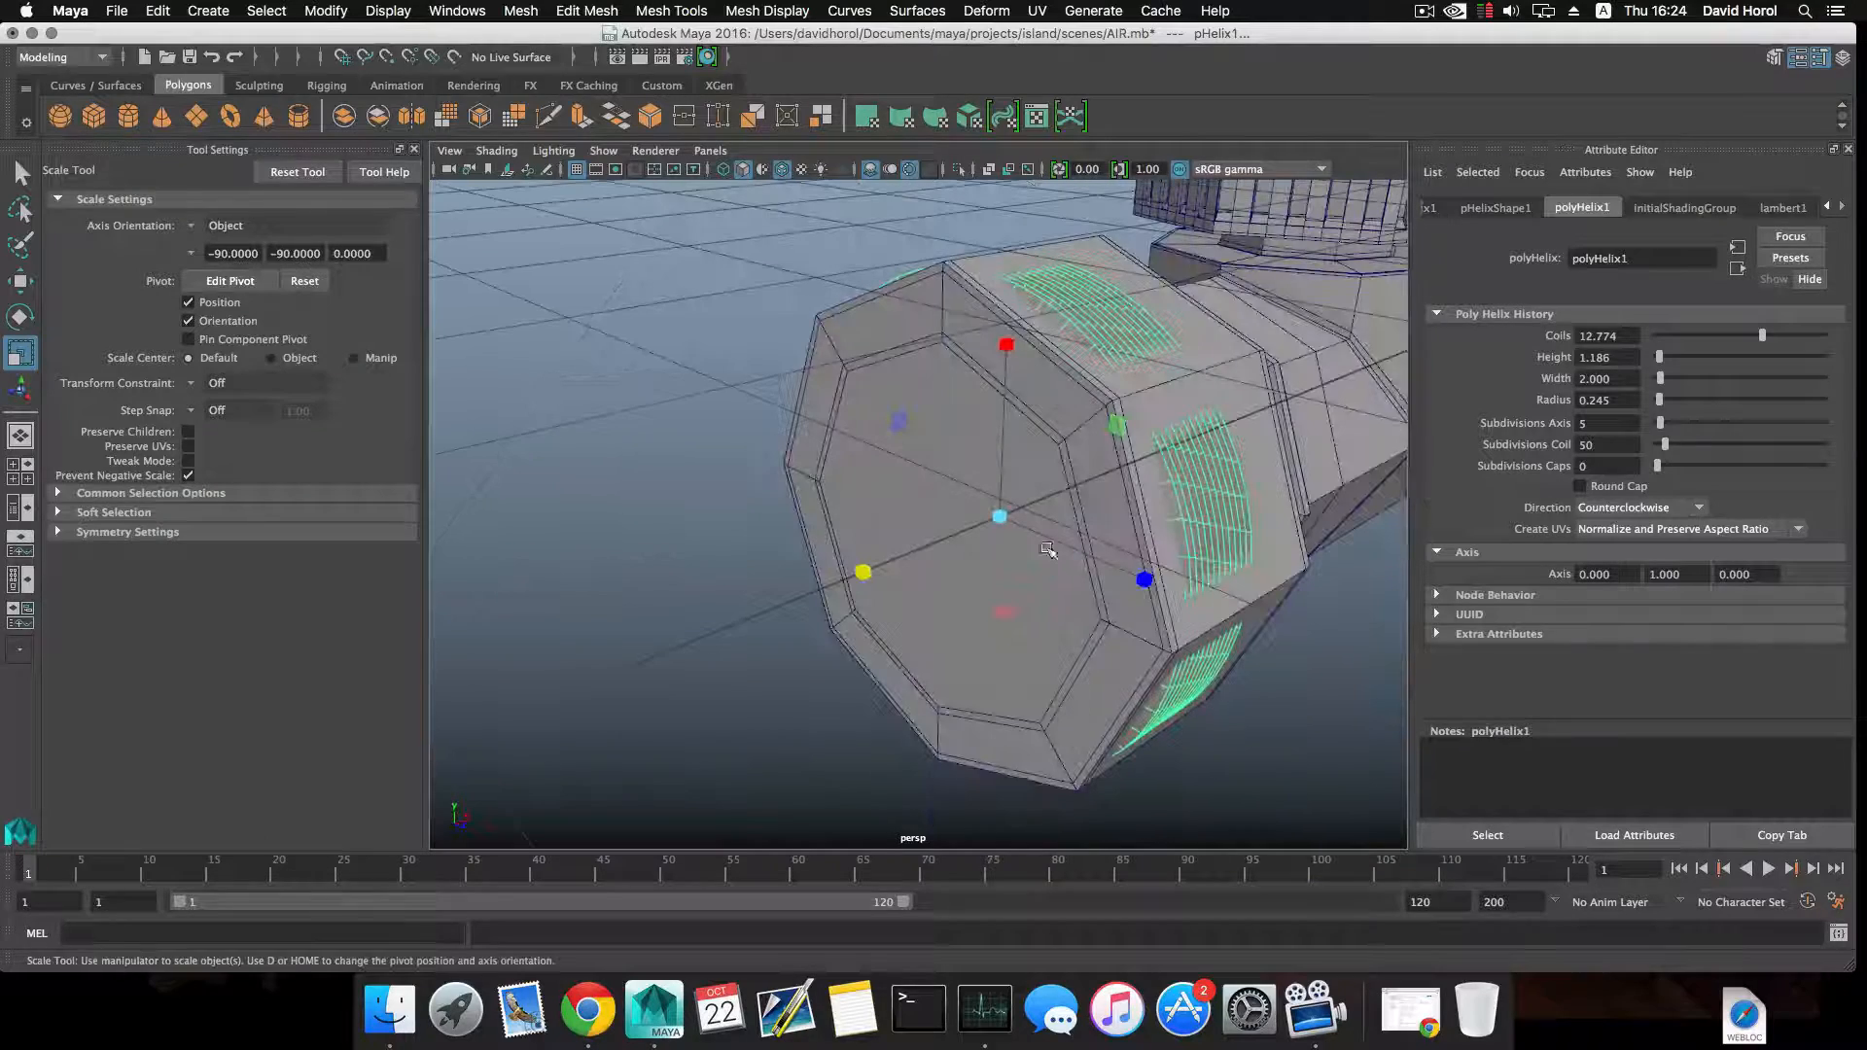
Show the pipe mesh in smooth preview.
{"action": "left_click", "coordinate": [974, 318]}
{"action": "key", "text": "3"}
{"action": "left_click_drag", "start_coordinate": [1009, 385], "coordinate": [909, 400], "text": "alt"}
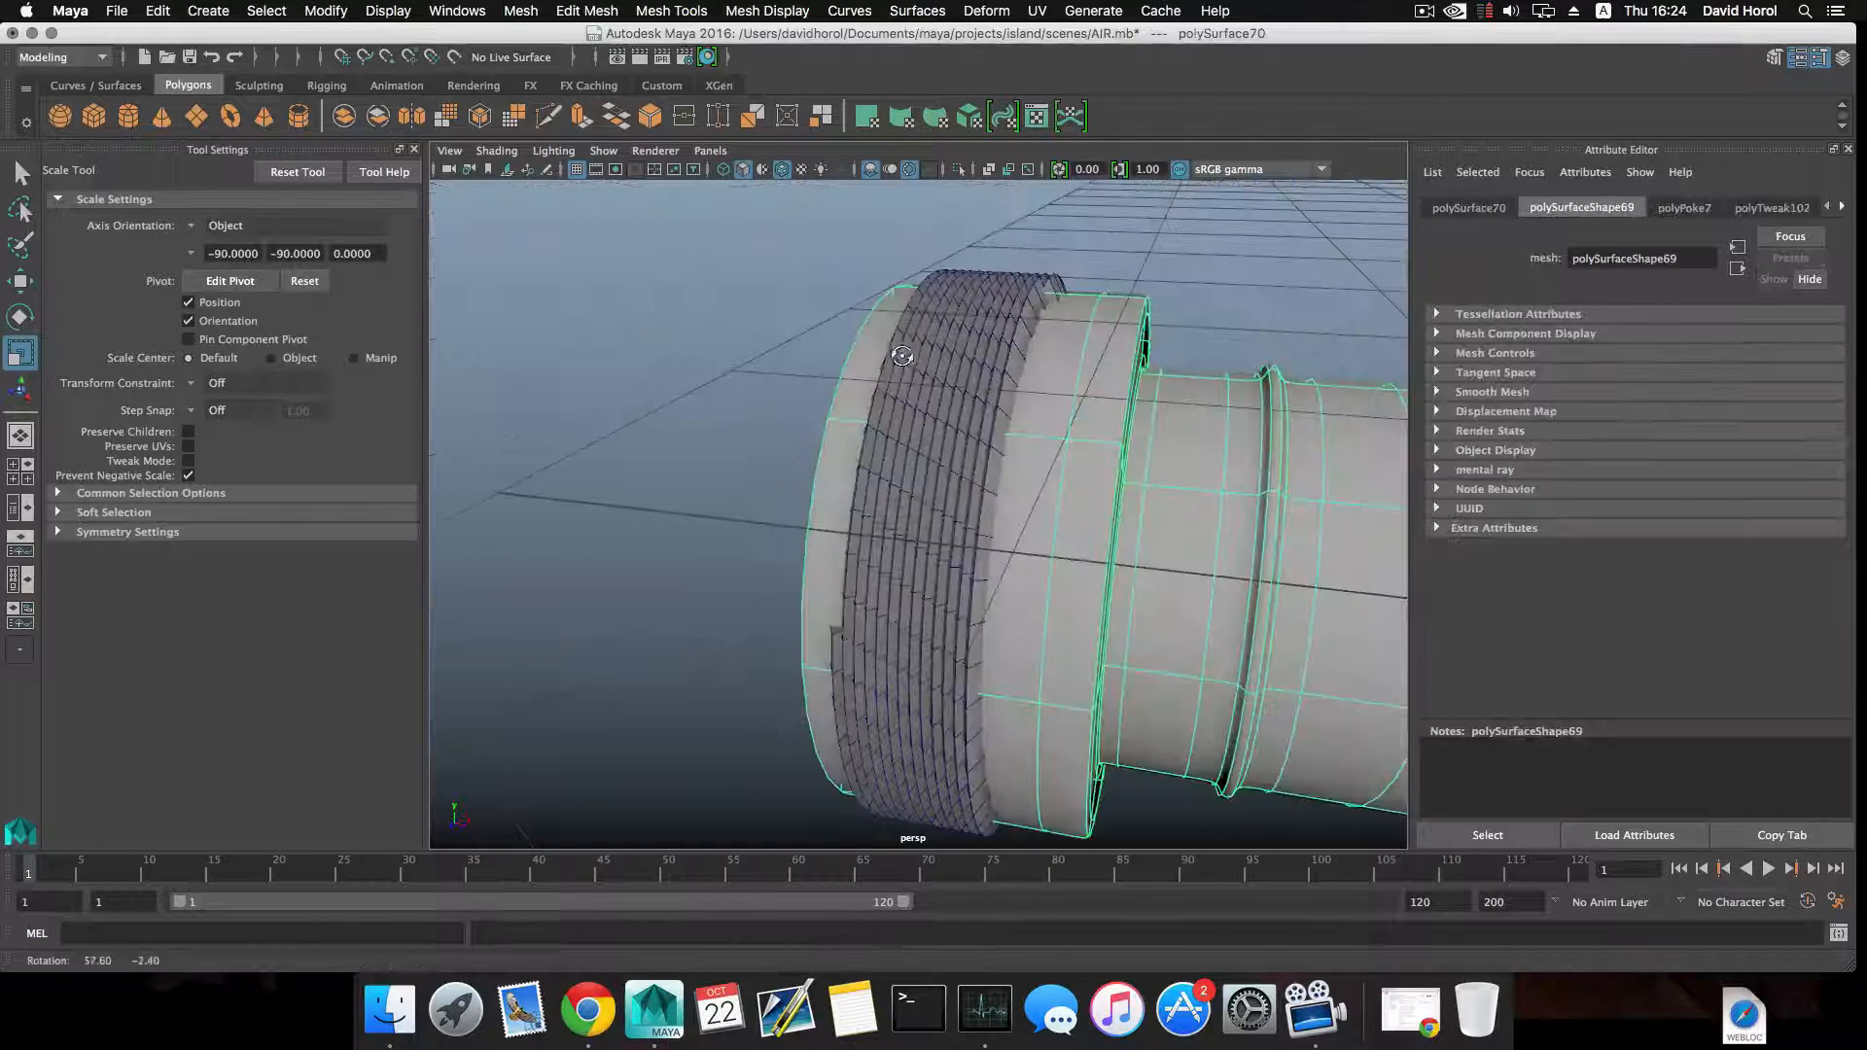
Reselect the helix, move it along X to -11.024 and scale it along its length to be narrower than the smoothed collar.
{"action": "left_click", "coordinate": [930, 410]}
{"action": "left_click_drag", "start_coordinate": [980, 548], "coordinate": [959, 564]}
{"action": "left_click_drag", "start_coordinate": [813, 529], "coordinate": [880, 533], "text": "alt"}
{"action": "left_click", "coordinate": [1006, 541]}
{"action": "left_click", "coordinate": [855, 387]}
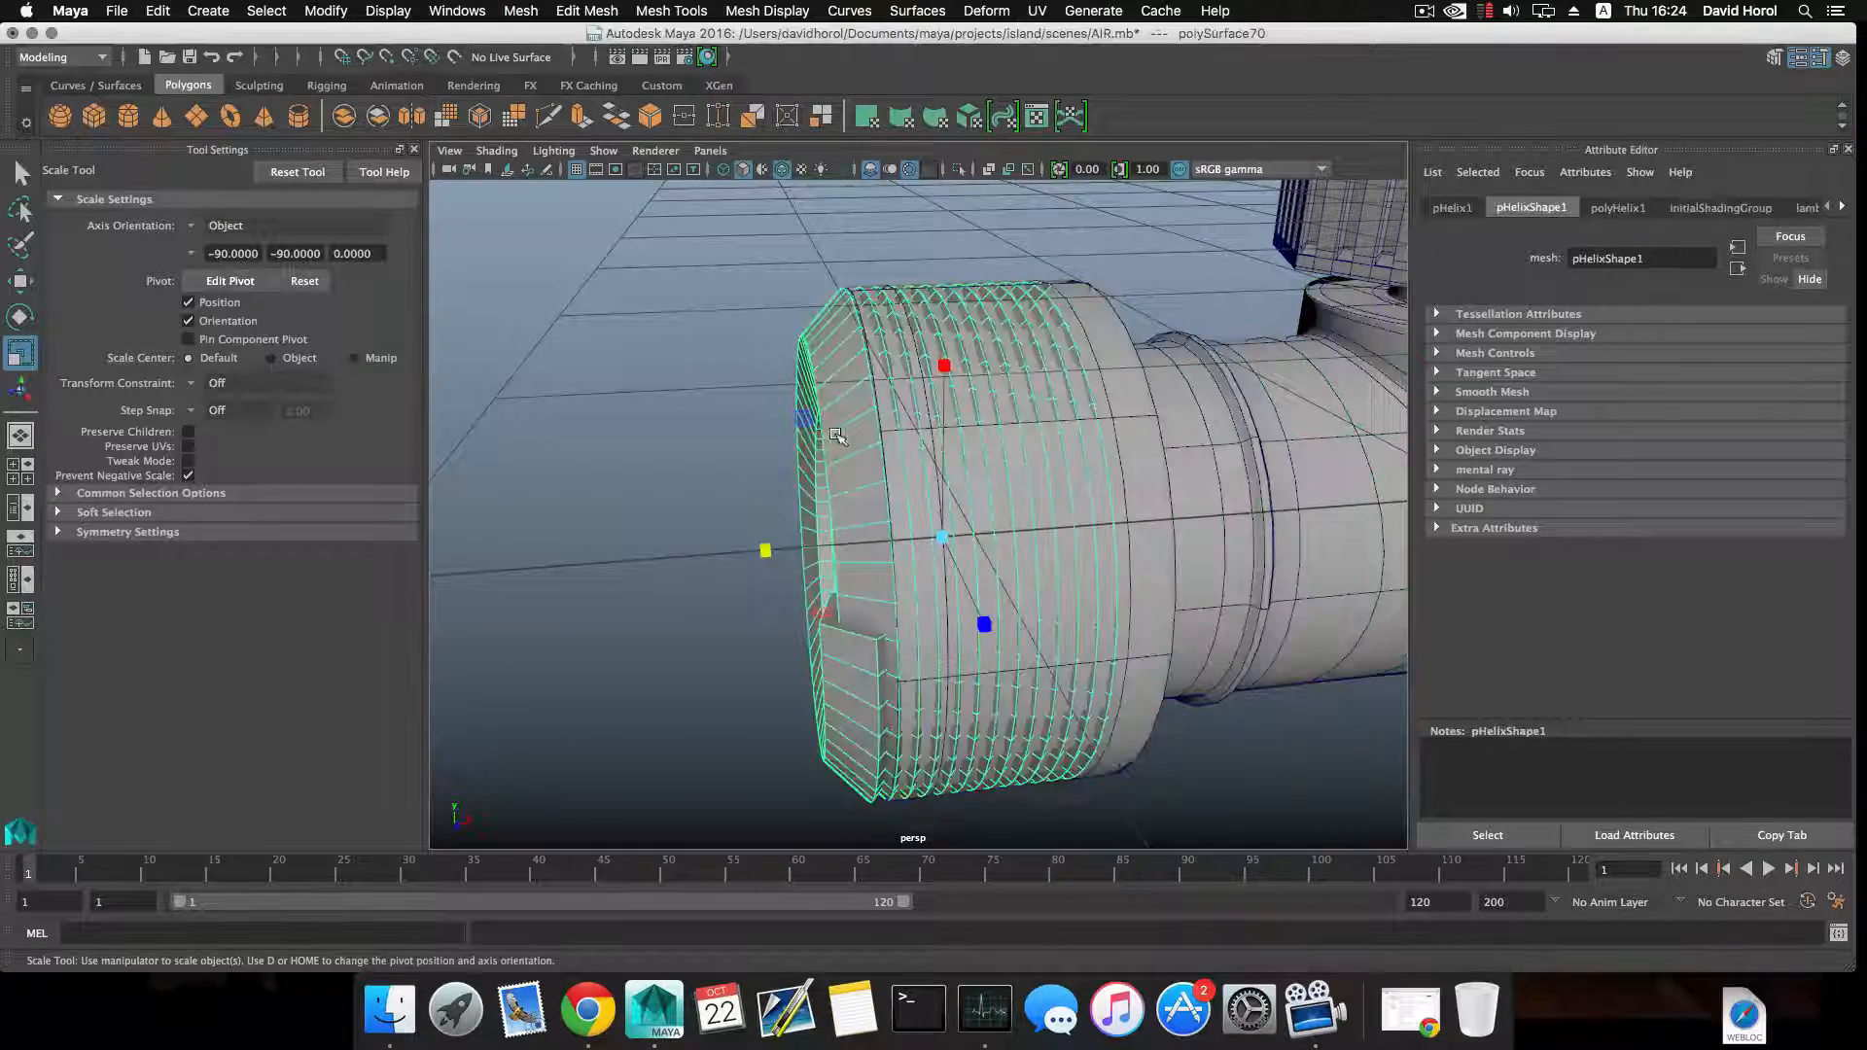
{"action": "left_click_drag", "start_coordinate": [836, 428], "coordinate": [889, 505], "text": "alt"}
{"action": "key", "text": "w"}
{"action": "mouse_move", "coordinate": [1024, 538]}
{"action": "left_mouse_down"}
{"action": "mouse_move", "coordinate": [1066, 537]}
{"action": "mouse_move", "coordinate": [1042, 535]}
{"action": "left_mouse_up"}
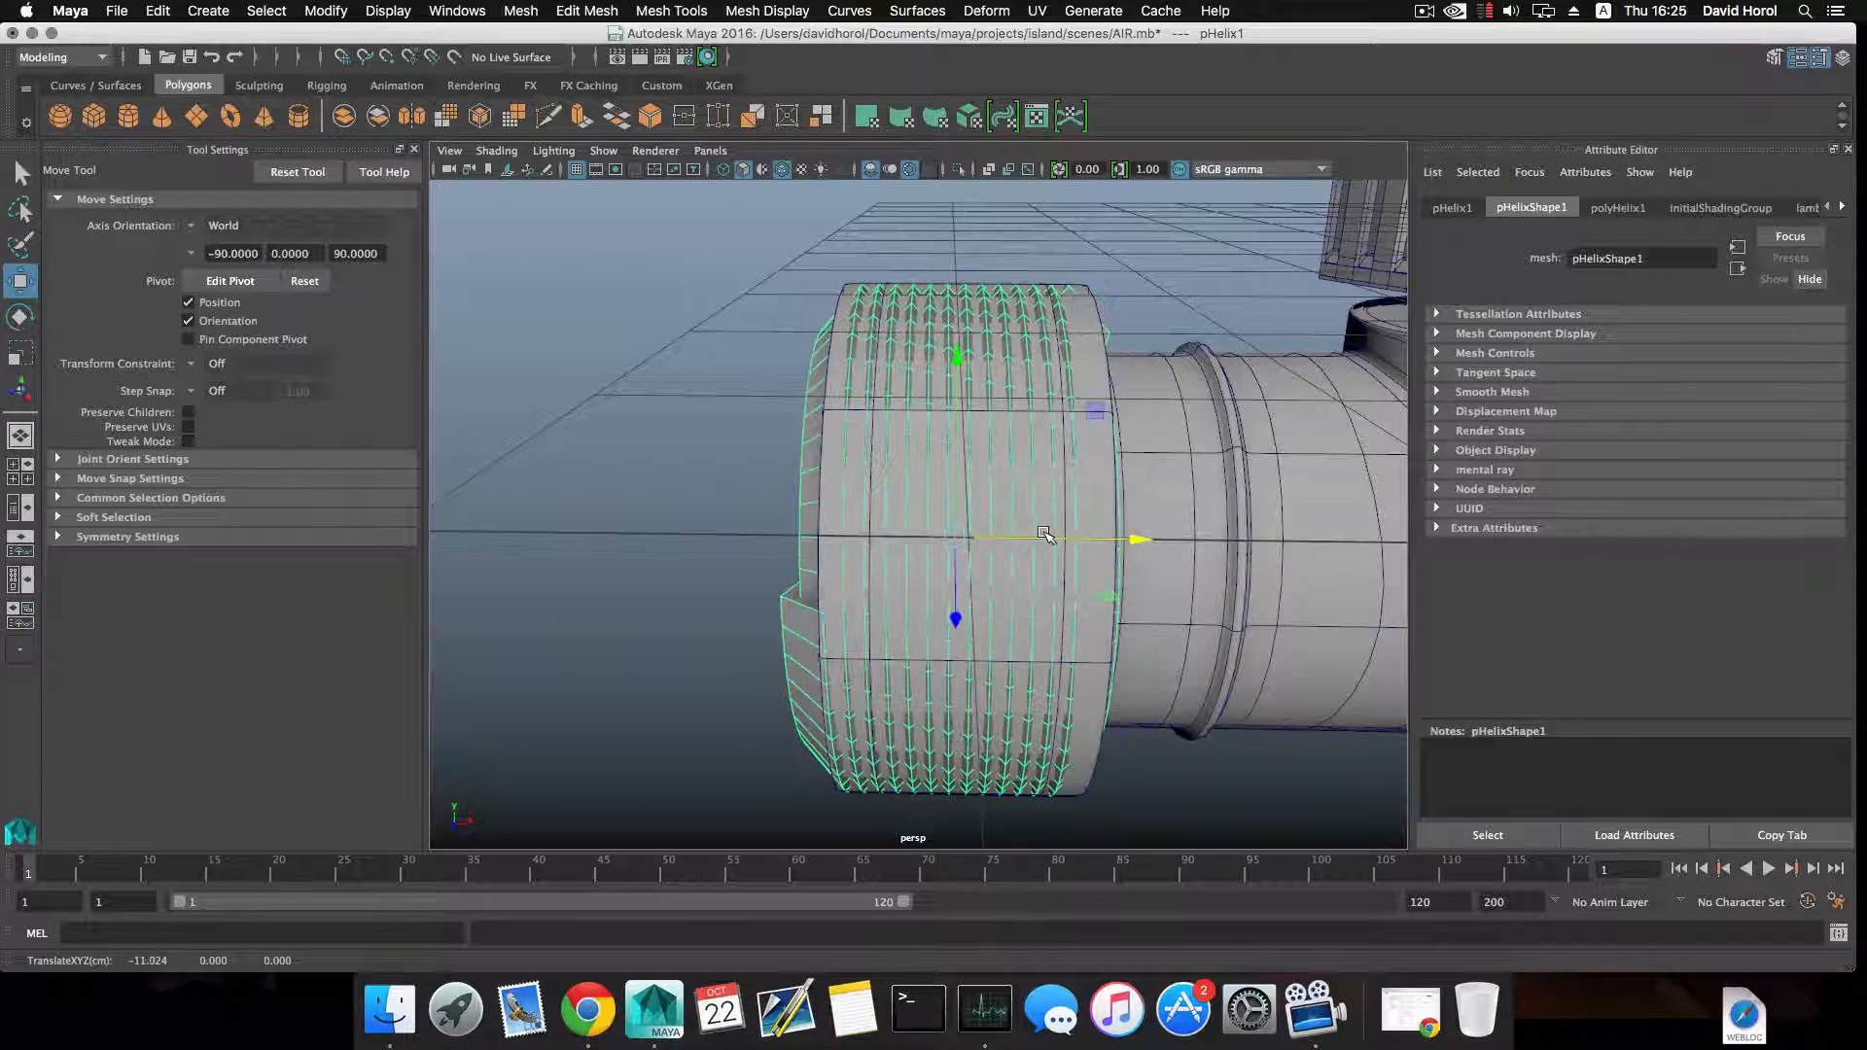
{"action": "key", "text": "r"}
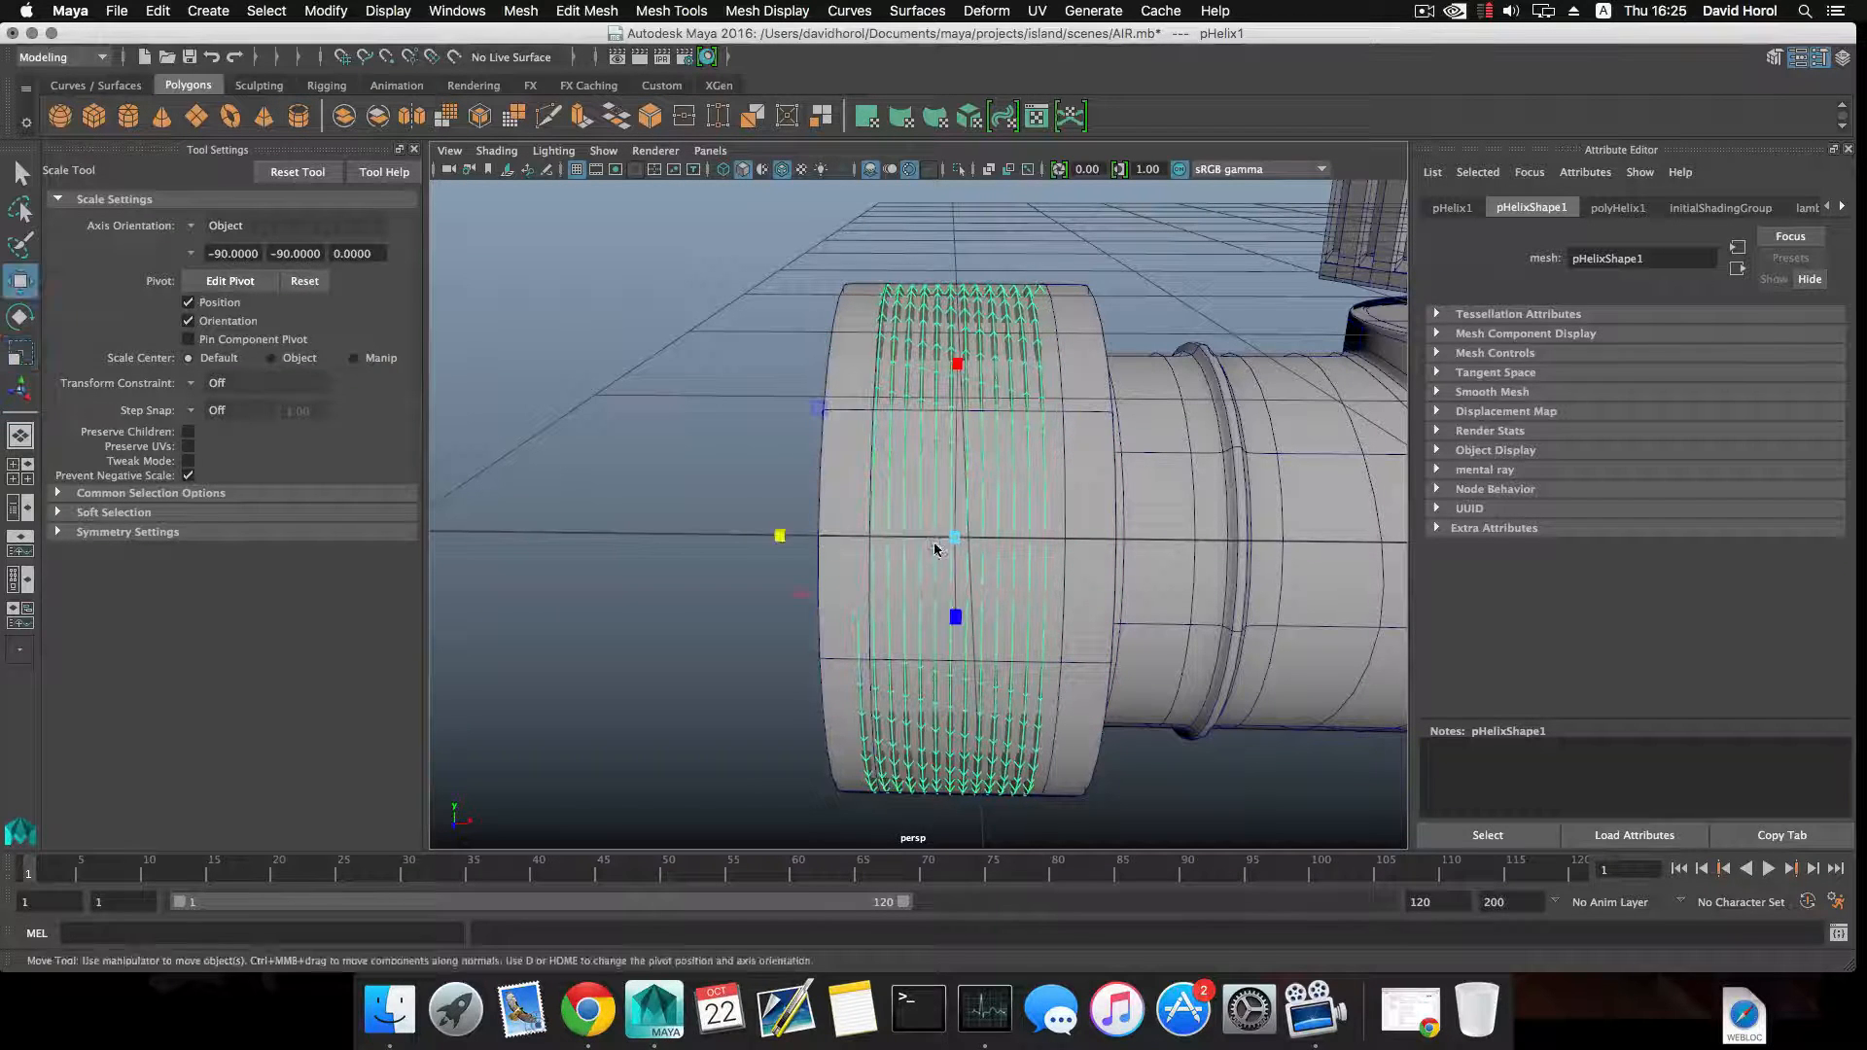
Fine-tune the helix's position on the collar and its scale along its length.
{"action": "key", "text": "w"}
{"action": "left_click_drag", "start_coordinate": [1086, 542], "coordinate": [1035, 437]}
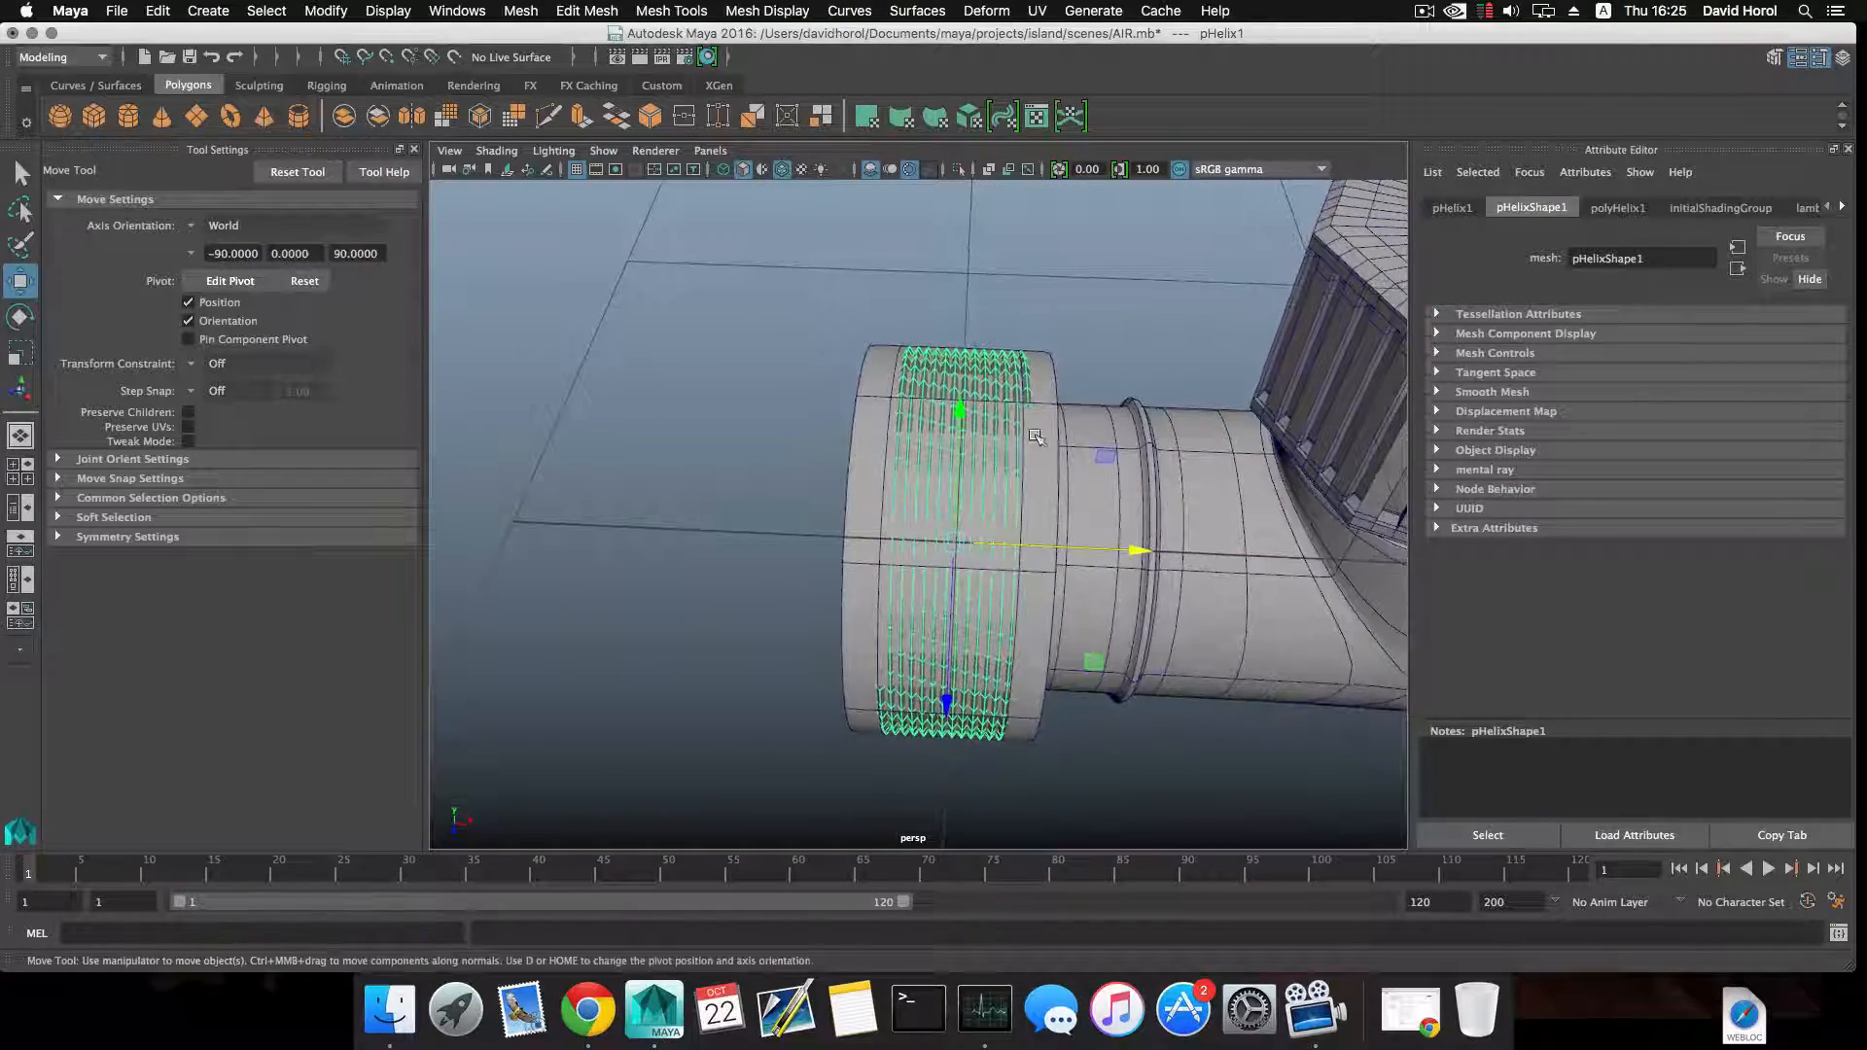
{"action": "mouse_move", "coordinate": [958, 494]}
{"action": "left_mouse_down", "text": "alt"}
{"action": "mouse_move", "coordinate": [973, 414]}
{"action": "mouse_move", "coordinate": [961, 479]}
{"action": "left_mouse_up", "text": "alt"}
{"action": "key", "text": "r"}
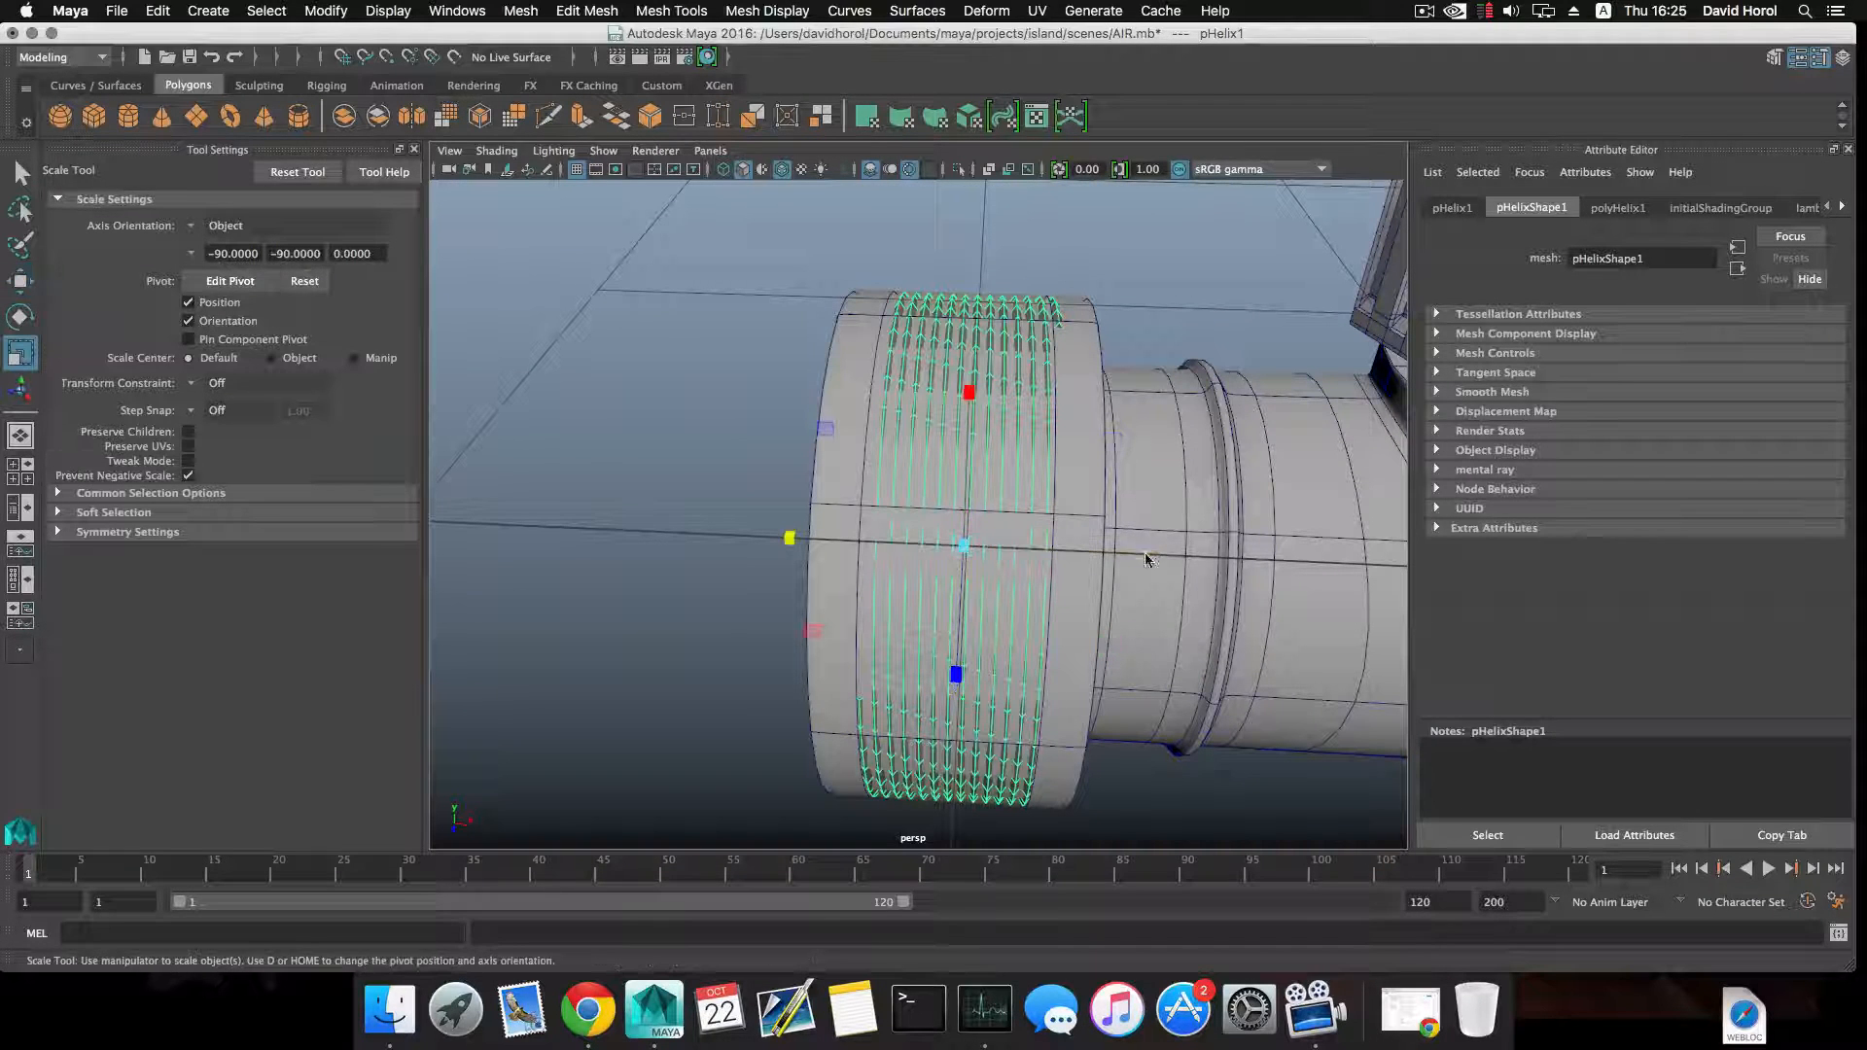
{"action": "left_click_drag", "start_coordinate": [793, 540], "coordinate": [891, 523]}
{"action": "key", "text": "w"}
{"action": "left_click_drag", "start_coordinate": [1024, 523], "coordinate": [1038, 528], "text": "alt"}
Set the helix's height to 1.775, width to 1.186, radius to 0.128, and its axis, coil and caps subdivisions to 12, 43 and 6.
{"action": "left_click", "coordinate": [1619, 208]}
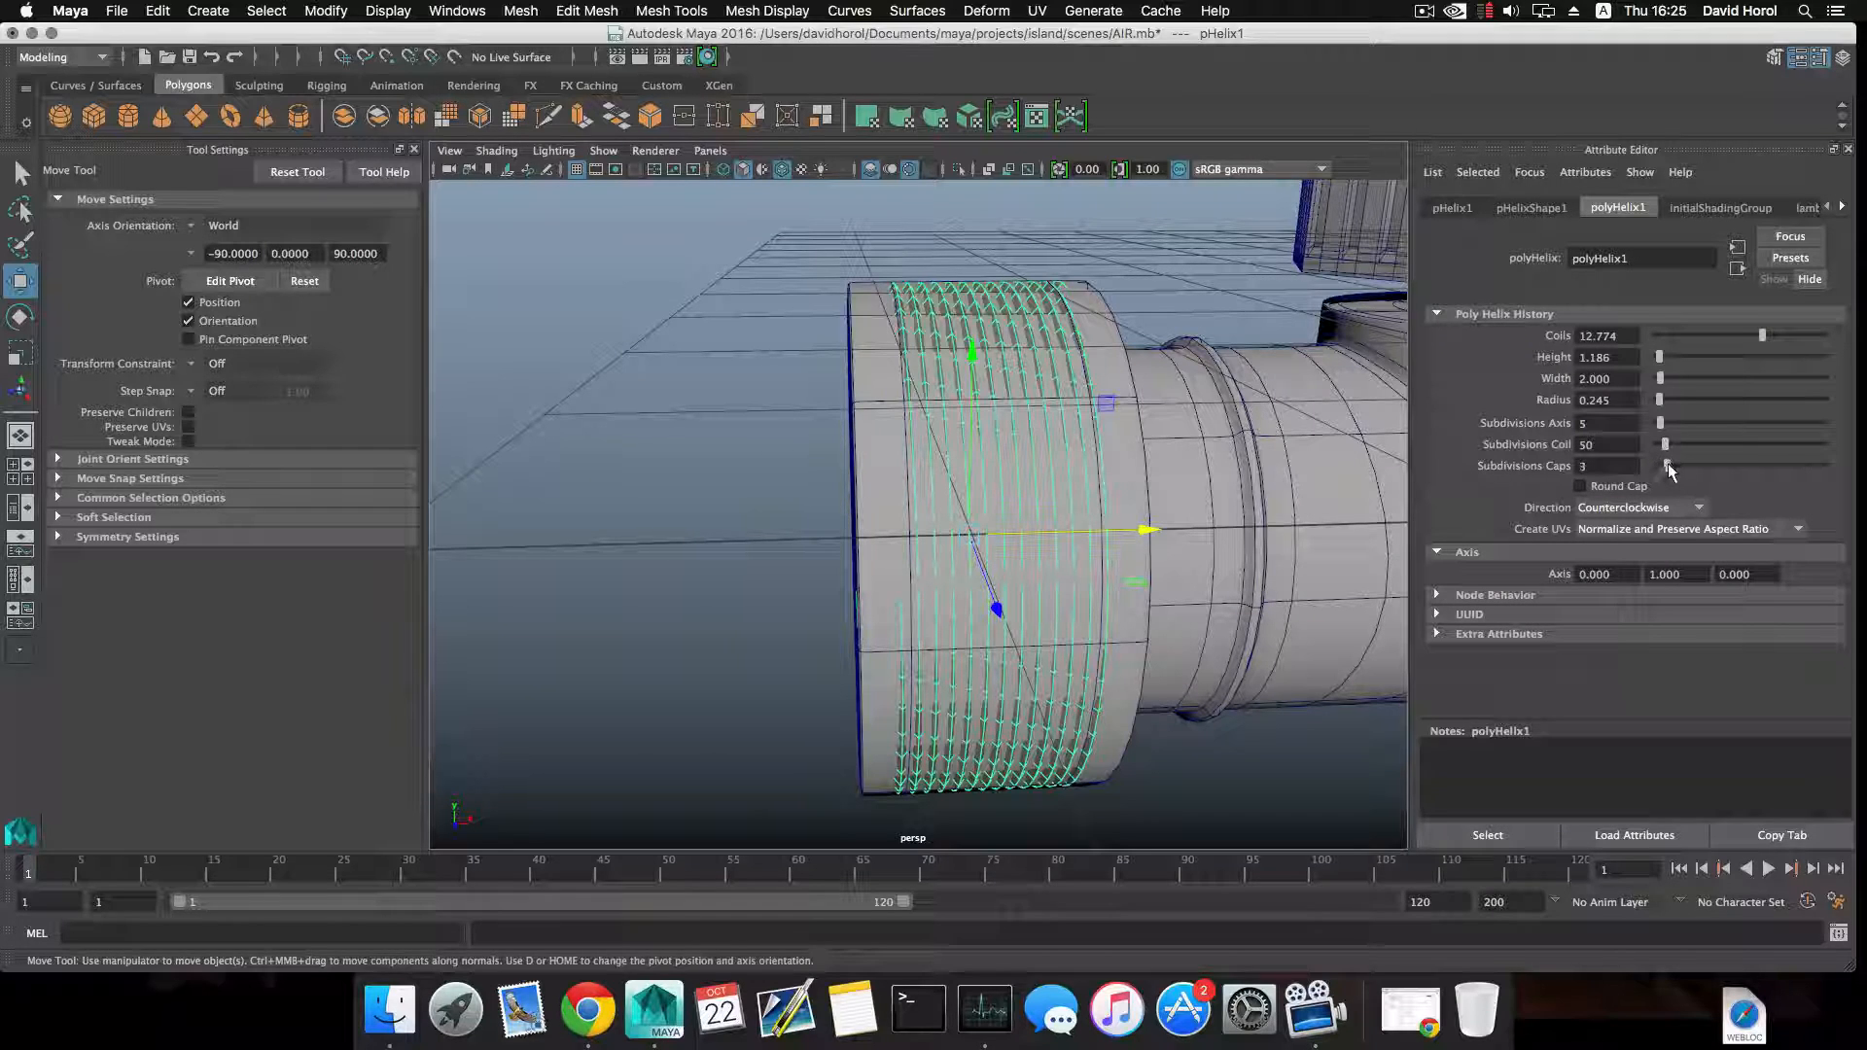
{"action": "left_click_drag", "start_coordinate": [1668, 434], "coordinate": [1663, 436]}
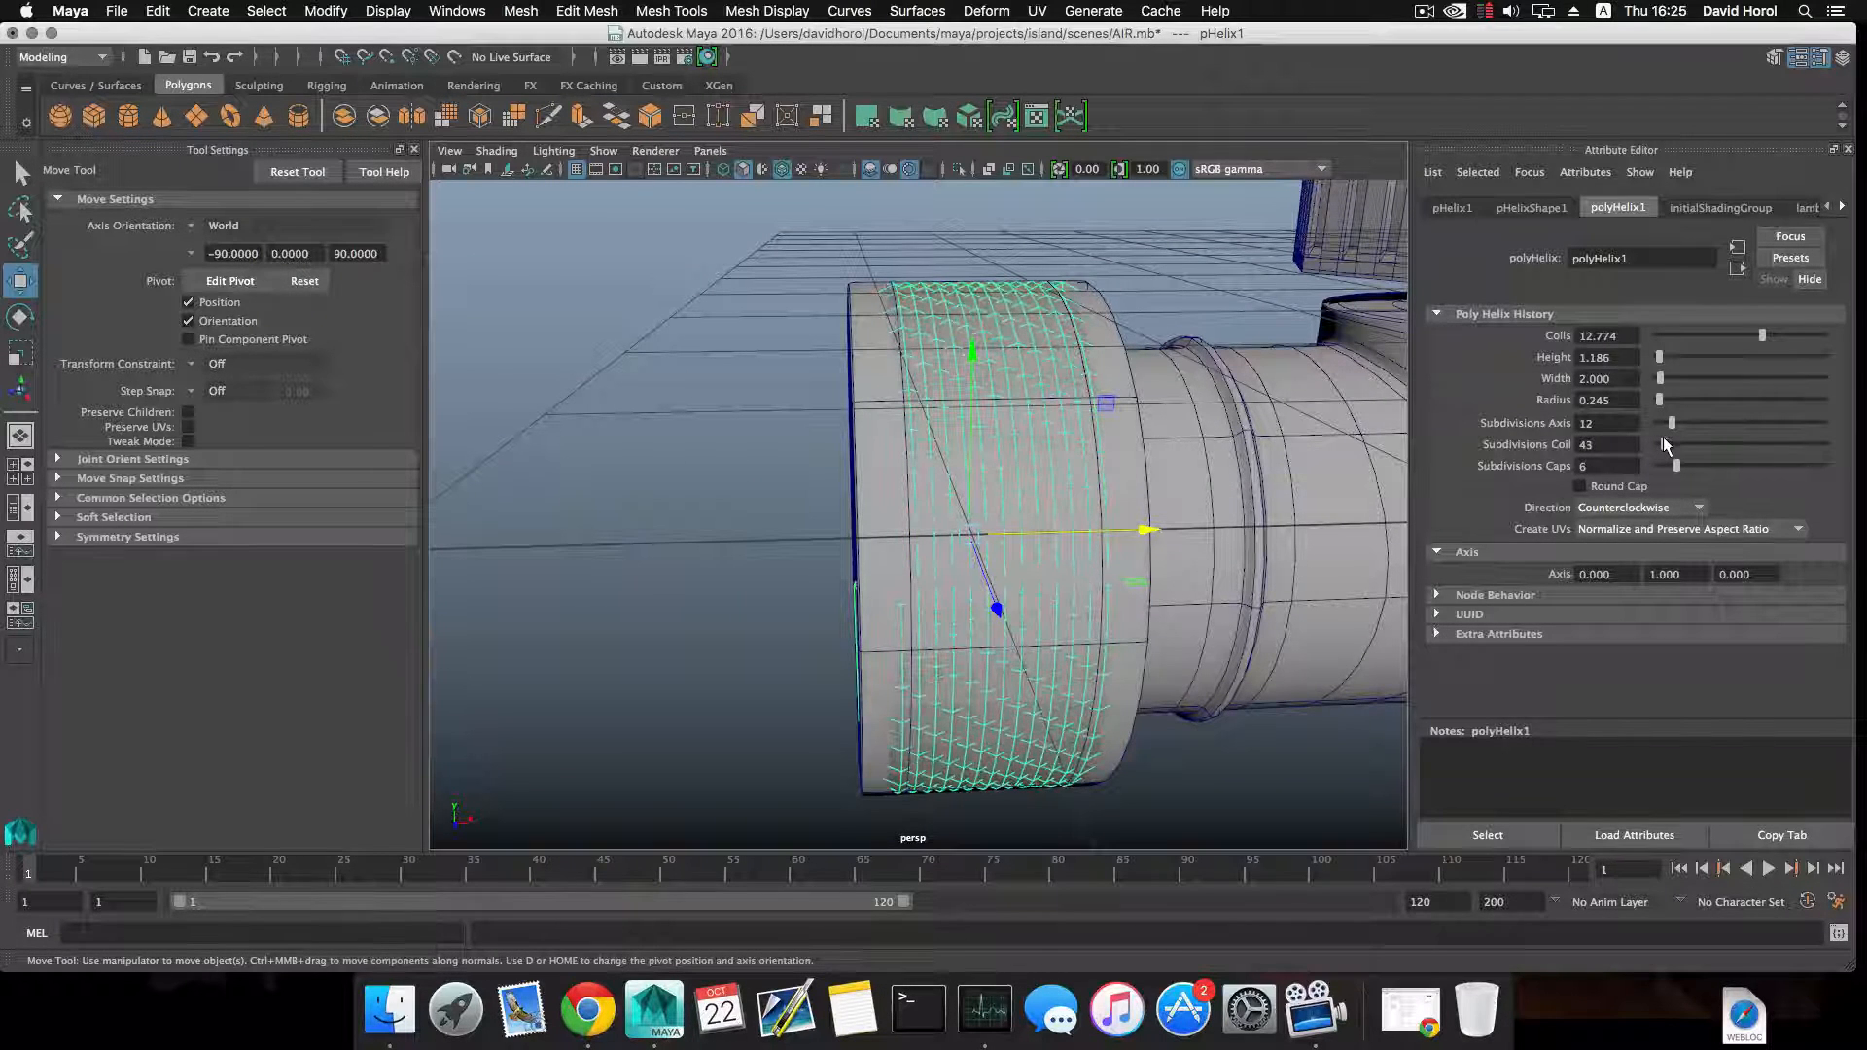
{"action": "mouse_move", "coordinate": [1659, 365]}
{"action": "left_mouse_down"}
{"action": "mouse_move", "coordinate": [1658, 405]}
{"action": "mouse_move", "coordinate": [1659, 375]}
{"action": "left_mouse_up"}
{"action": "left_click", "coordinate": [1659, 377]}
{"action": "key", "text": "super+z"}
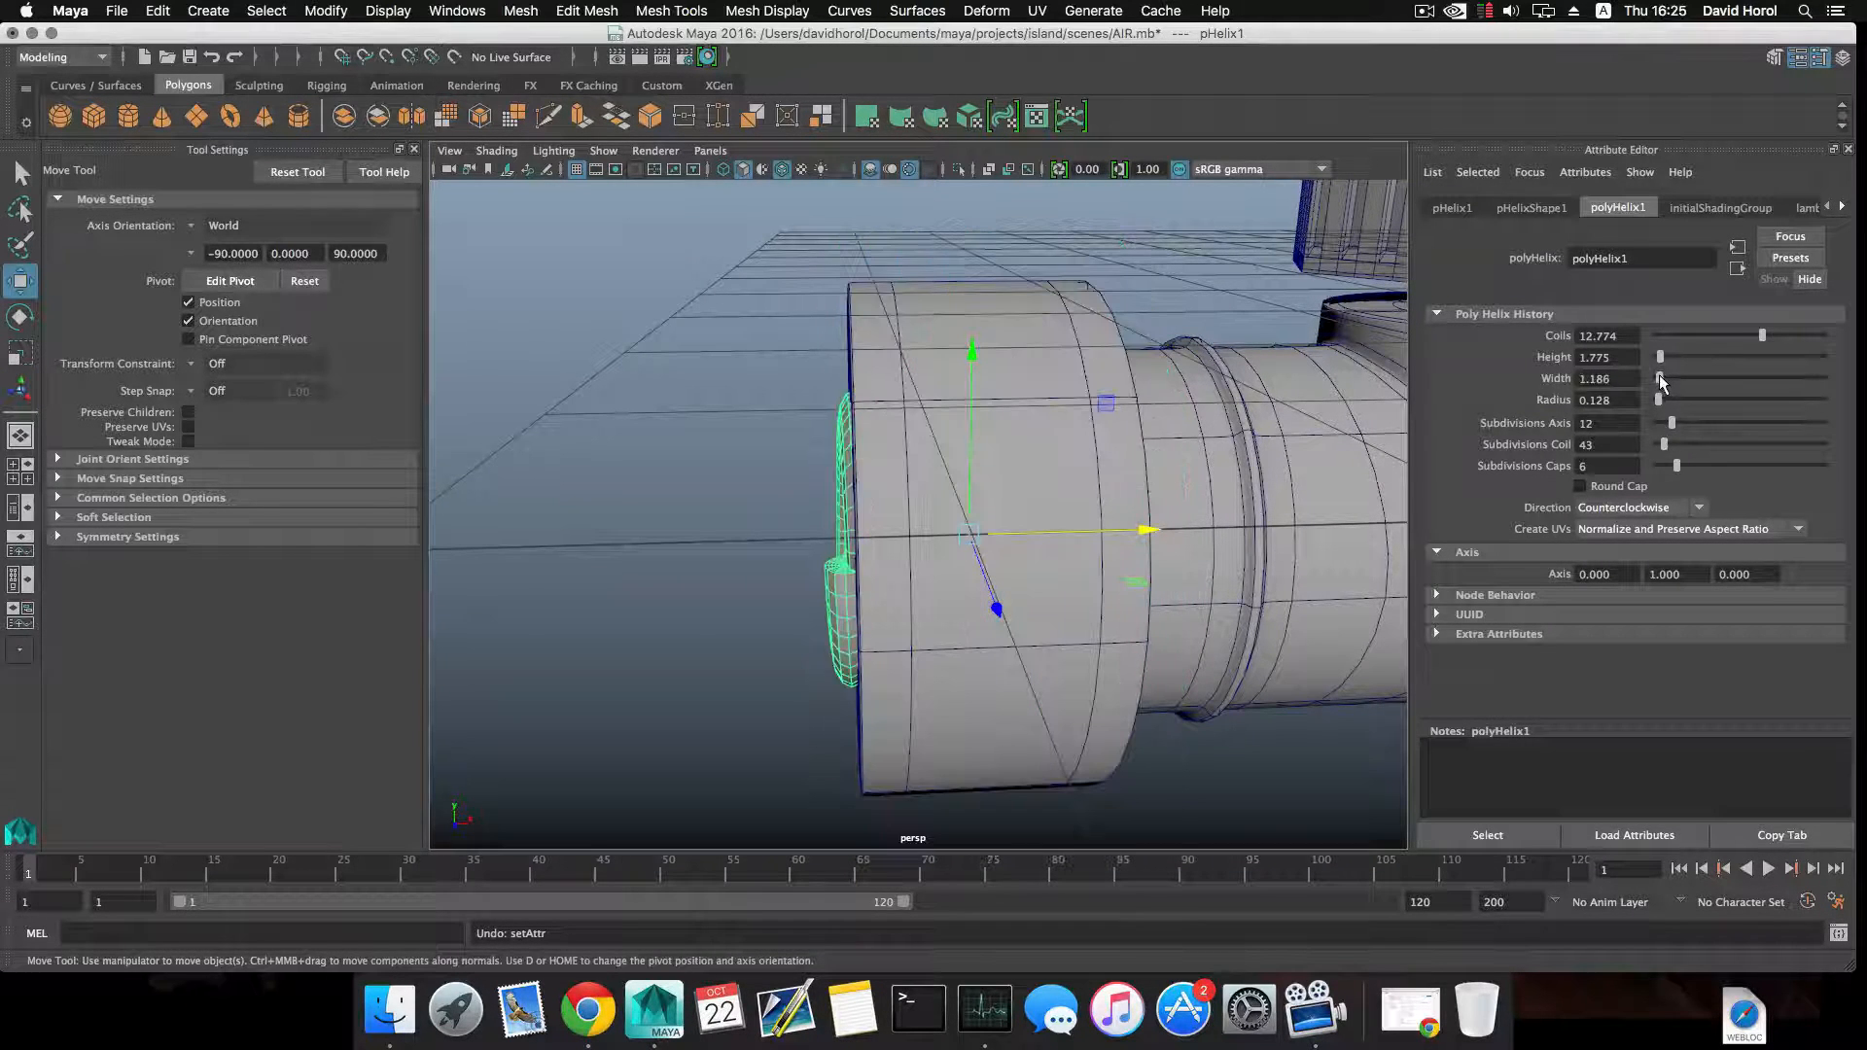
Scale the helix up uniformly to the collar's diameter and compress it along its length.
{"action": "key", "text": "r"}
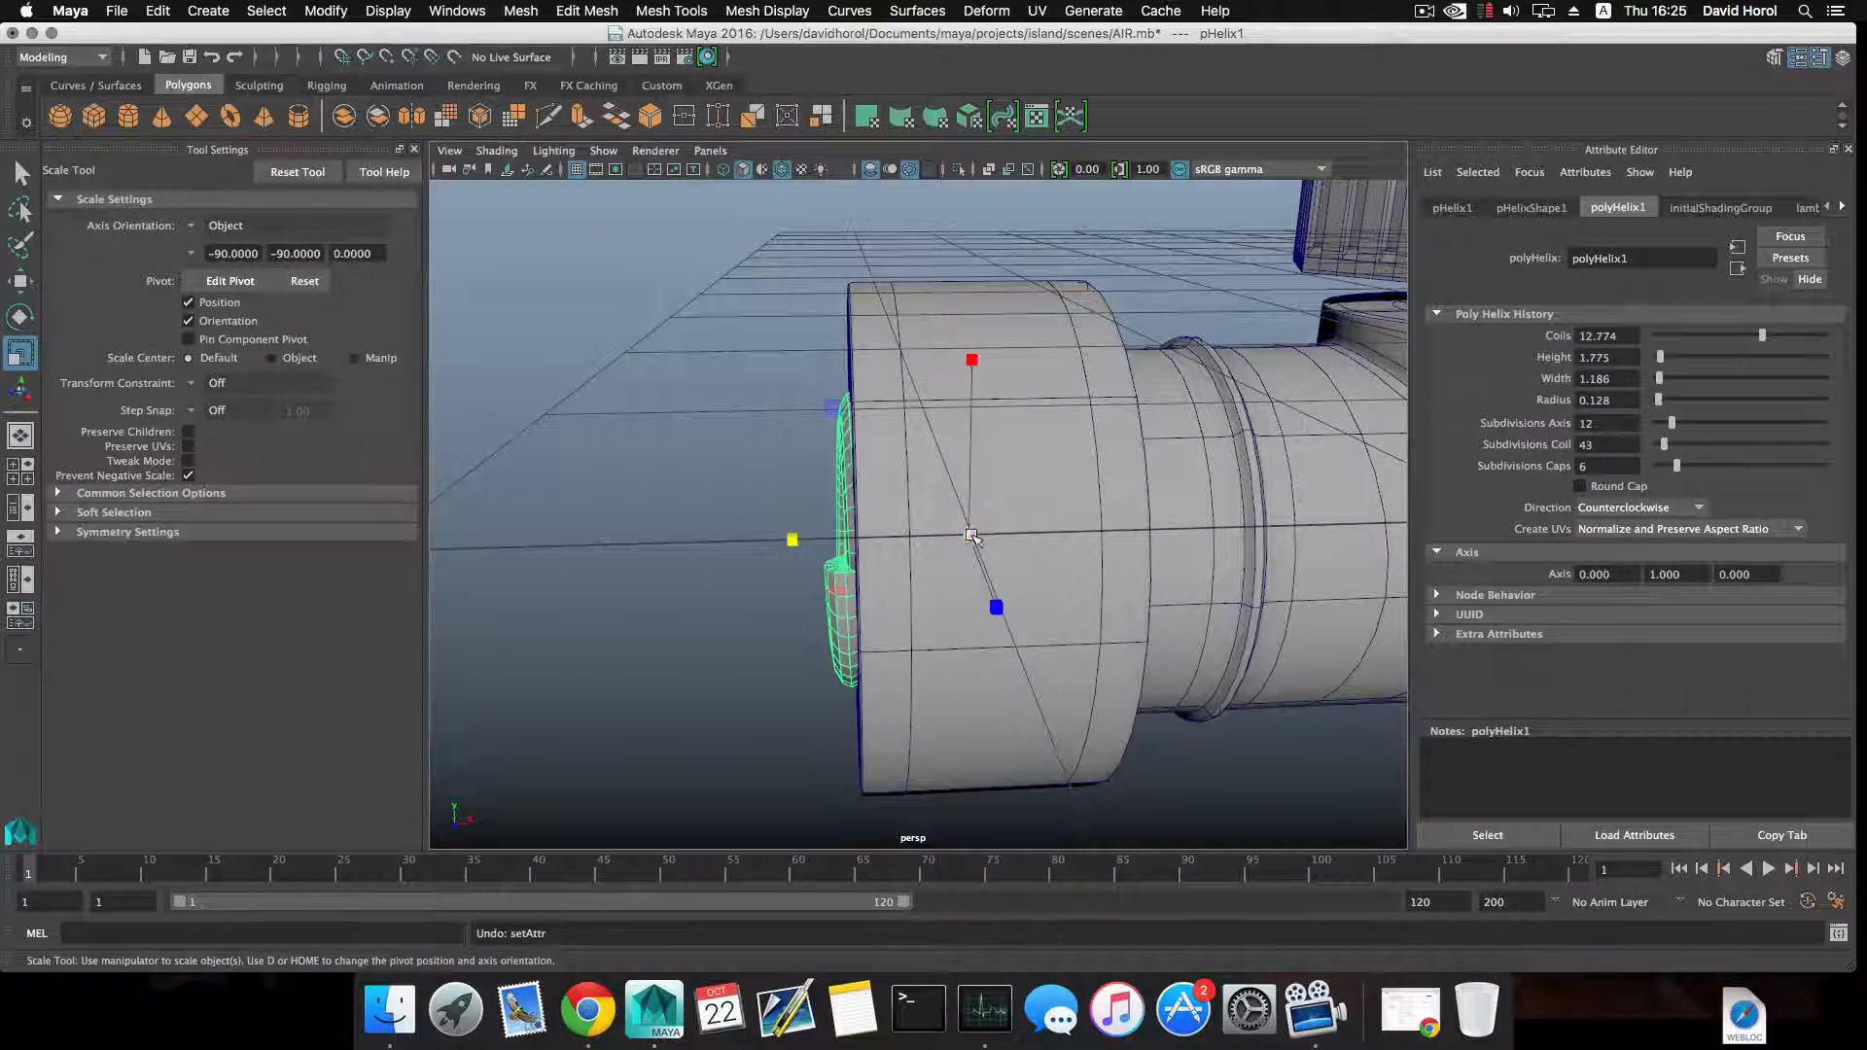
{"action": "left_click_drag", "start_coordinate": [972, 535], "coordinate": [1146, 528]}
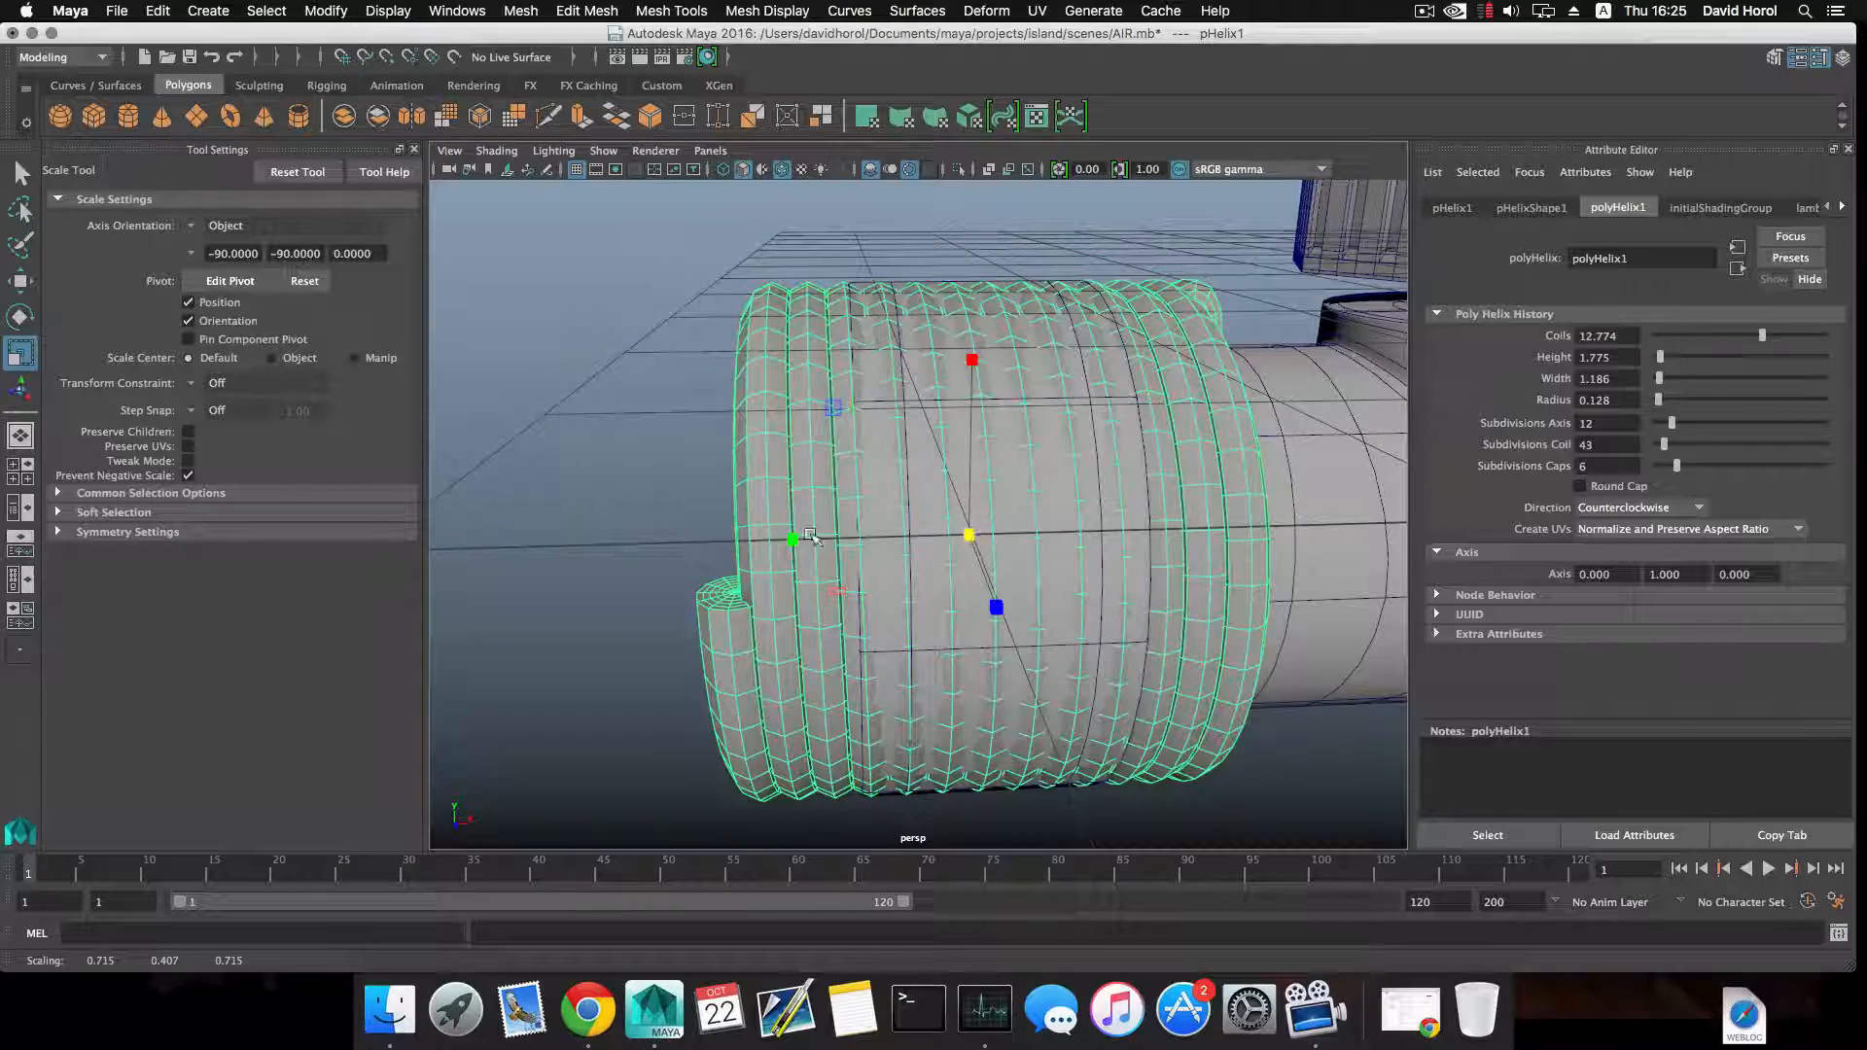
{"action": "left_click_drag", "start_coordinate": [787, 537], "coordinate": [872, 588]}
Move the helix along the collar and scale it along its length to fit between the collar's two edges.
{"action": "key", "text": "w"}
{"action": "mouse_move", "coordinate": [987, 554]}
{"action": "left_mouse_down"}
{"action": "mouse_move", "coordinate": [968, 550]}
{"action": "mouse_move", "coordinate": [1024, 554]}
{"action": "left_mouse_up"}
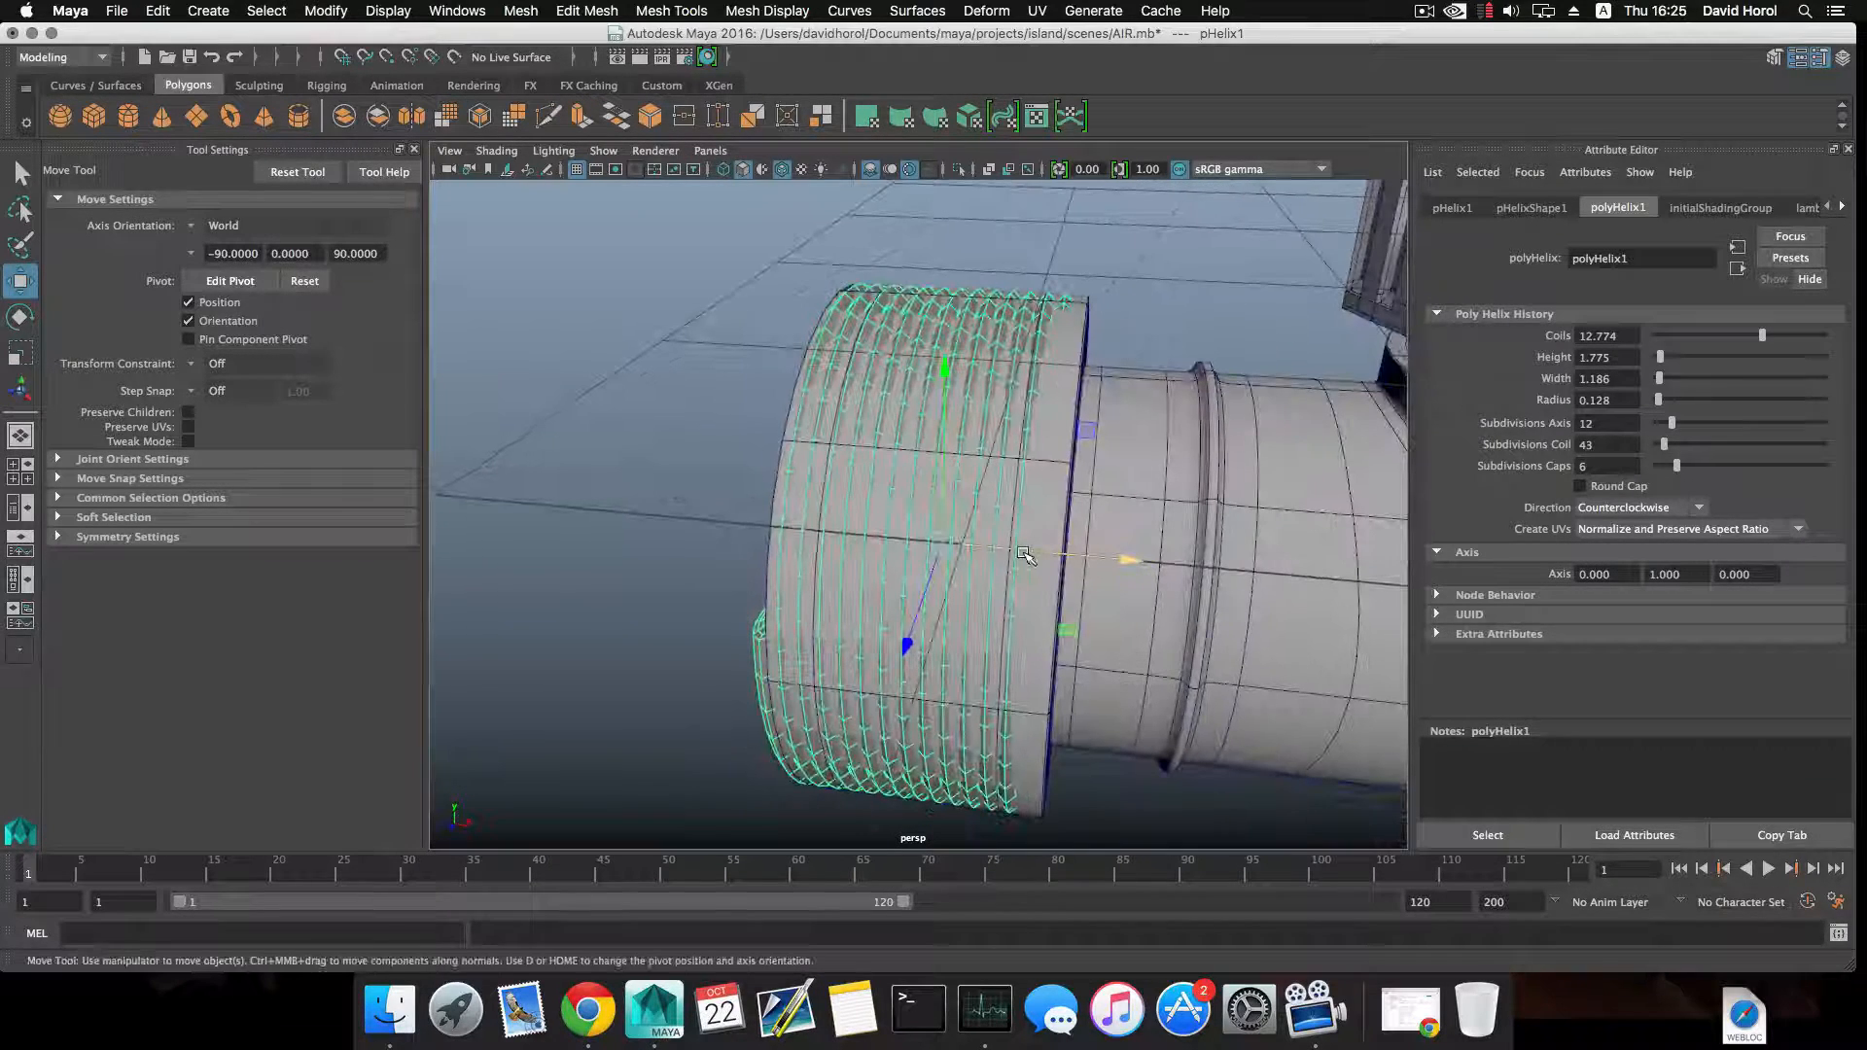
{"action": "key", "text": "r"}
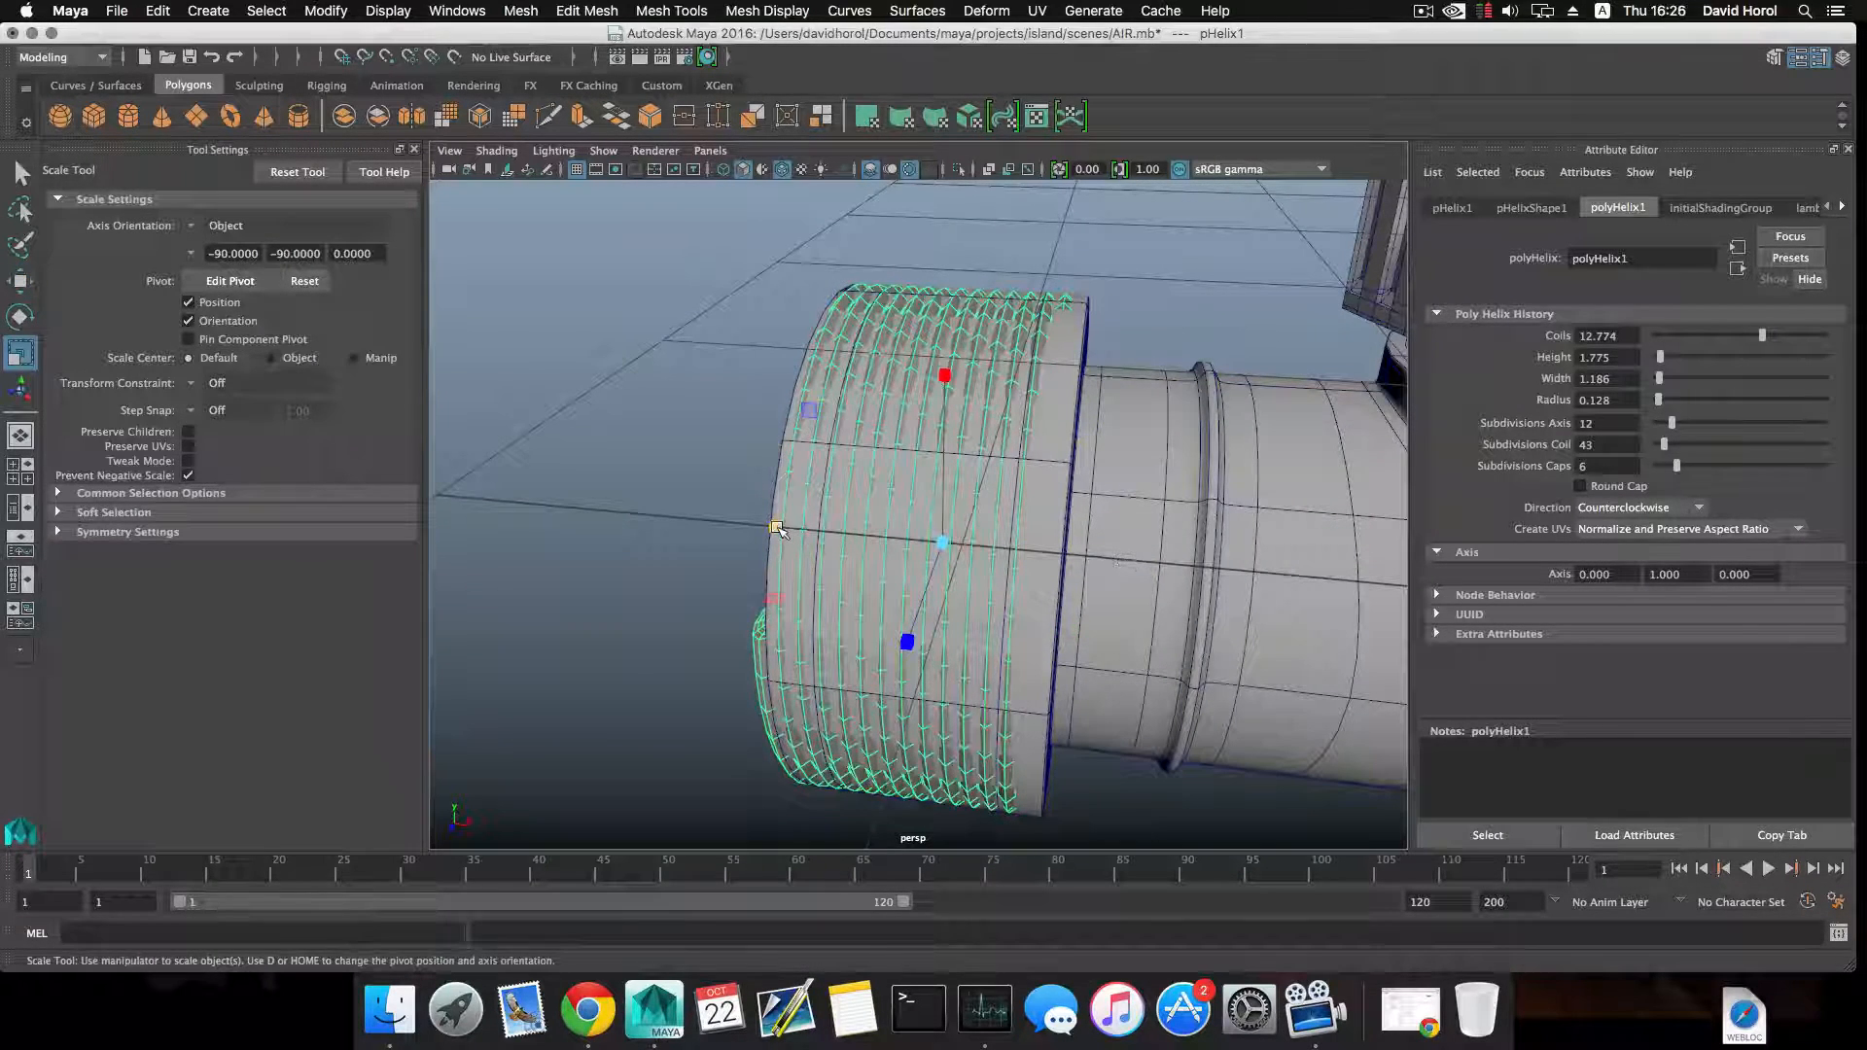
{"action": "left_click_drag", "start_coordinate": [777, 527], "coordinate": [785, 529]}
{"action": "key", "text": "w"}
{"action": "left_click_drag", "start_coordinate": [1073, 554], "coordinate": [1092, 556]}
{"action": "key", "text": "r"}
{"action": "left_click_drag", "start_coordinate": [794, 529], "coordinate": [807, 530]}
{"action": "key", "text": "w"}
{"action": "left_click_drag", "start_coordinate": [890, 683], "coordinate": [1073, 632], "text": "alt"}
{"action": "left_click", "coordinate": [748, 637]}
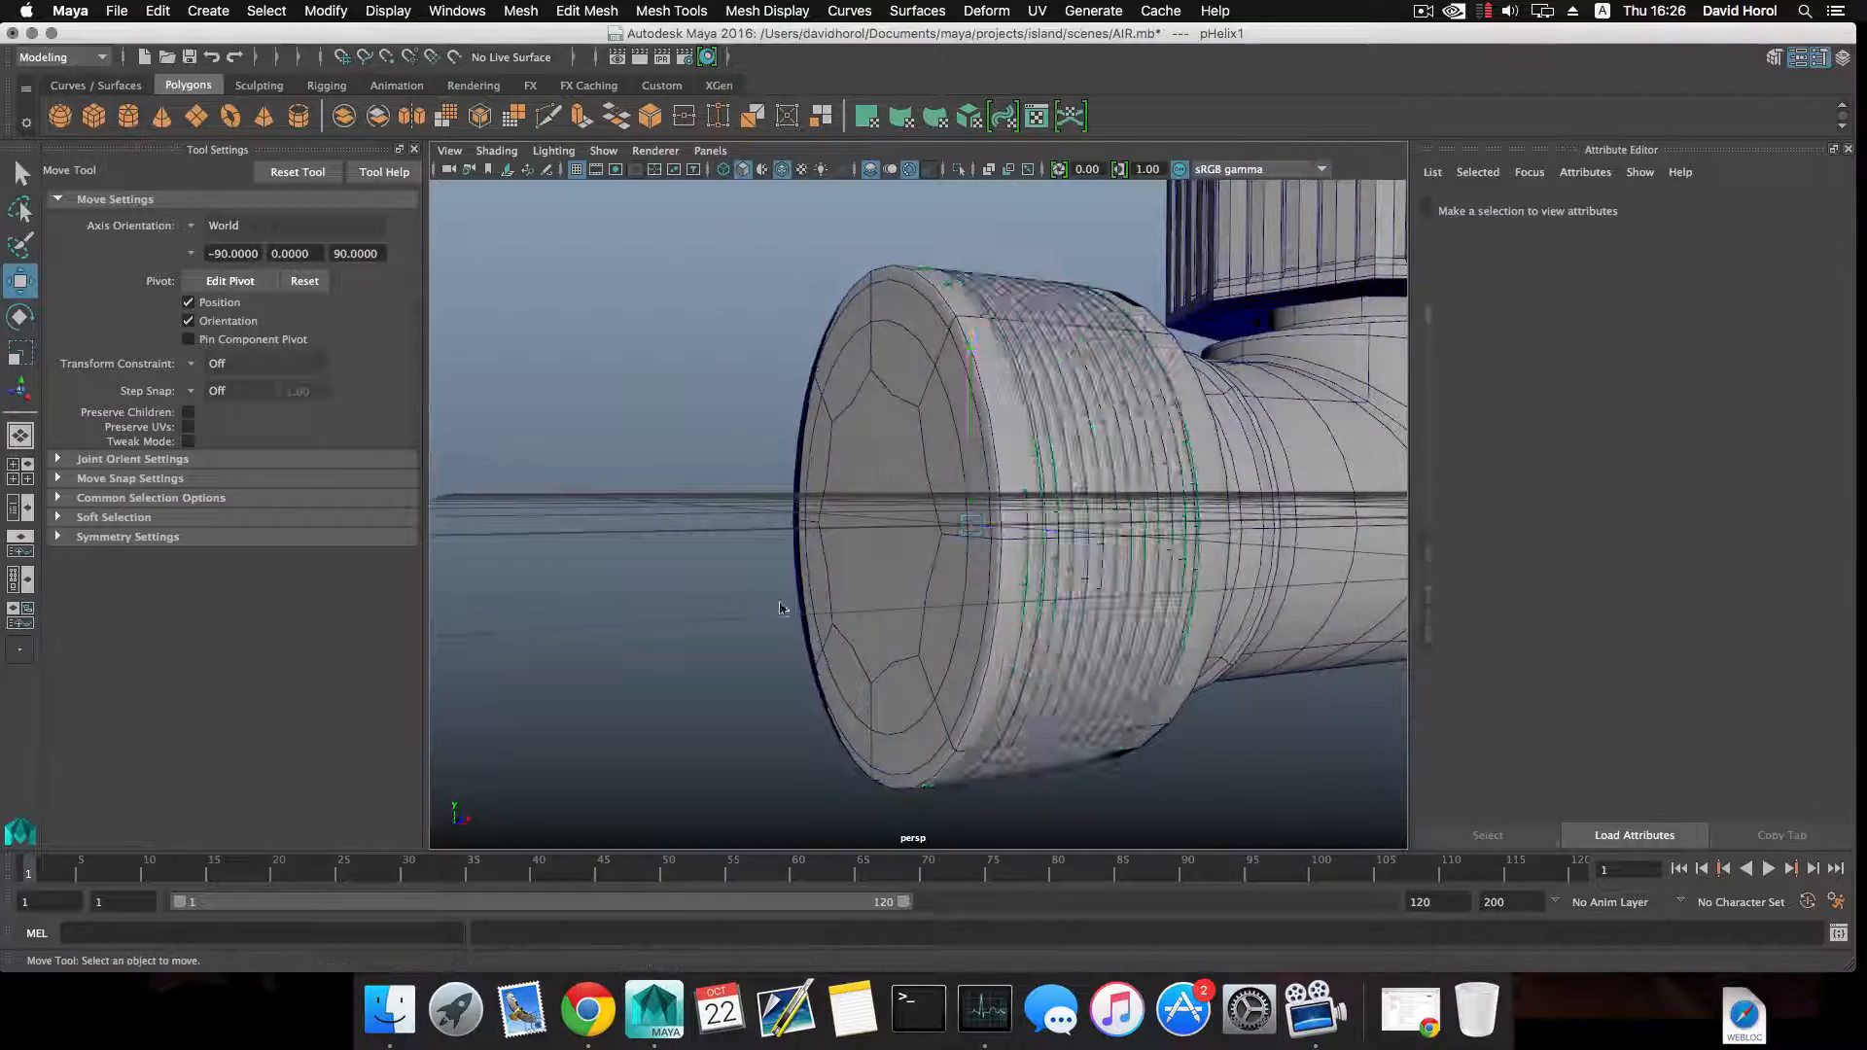
Delete the helix from the pipe junction's end collar.
{"action": "scroll", "coordinate": [875, 623], "scroll_direction": "down", "scroll_amount": 5}
{"action": "left_click_drag", "start_coordinate": [914, 607], "coordinate": [765, 618], "text": "alt"}
{"action": "key", "text": "e"}
{"action": "left_click_drag", "start_coordinate": [902, 520], "coordinate": [964, 560], "text": "alt"}
{"action": "left_click", "coordinate": [925, 518]}
{"action": "key", "text": "r"}
{"action": "key", "text": "w"}
{"action": "scroll", "coordinate": [936, 569], "scroll_direction": "down", "scroll_amount": 5}
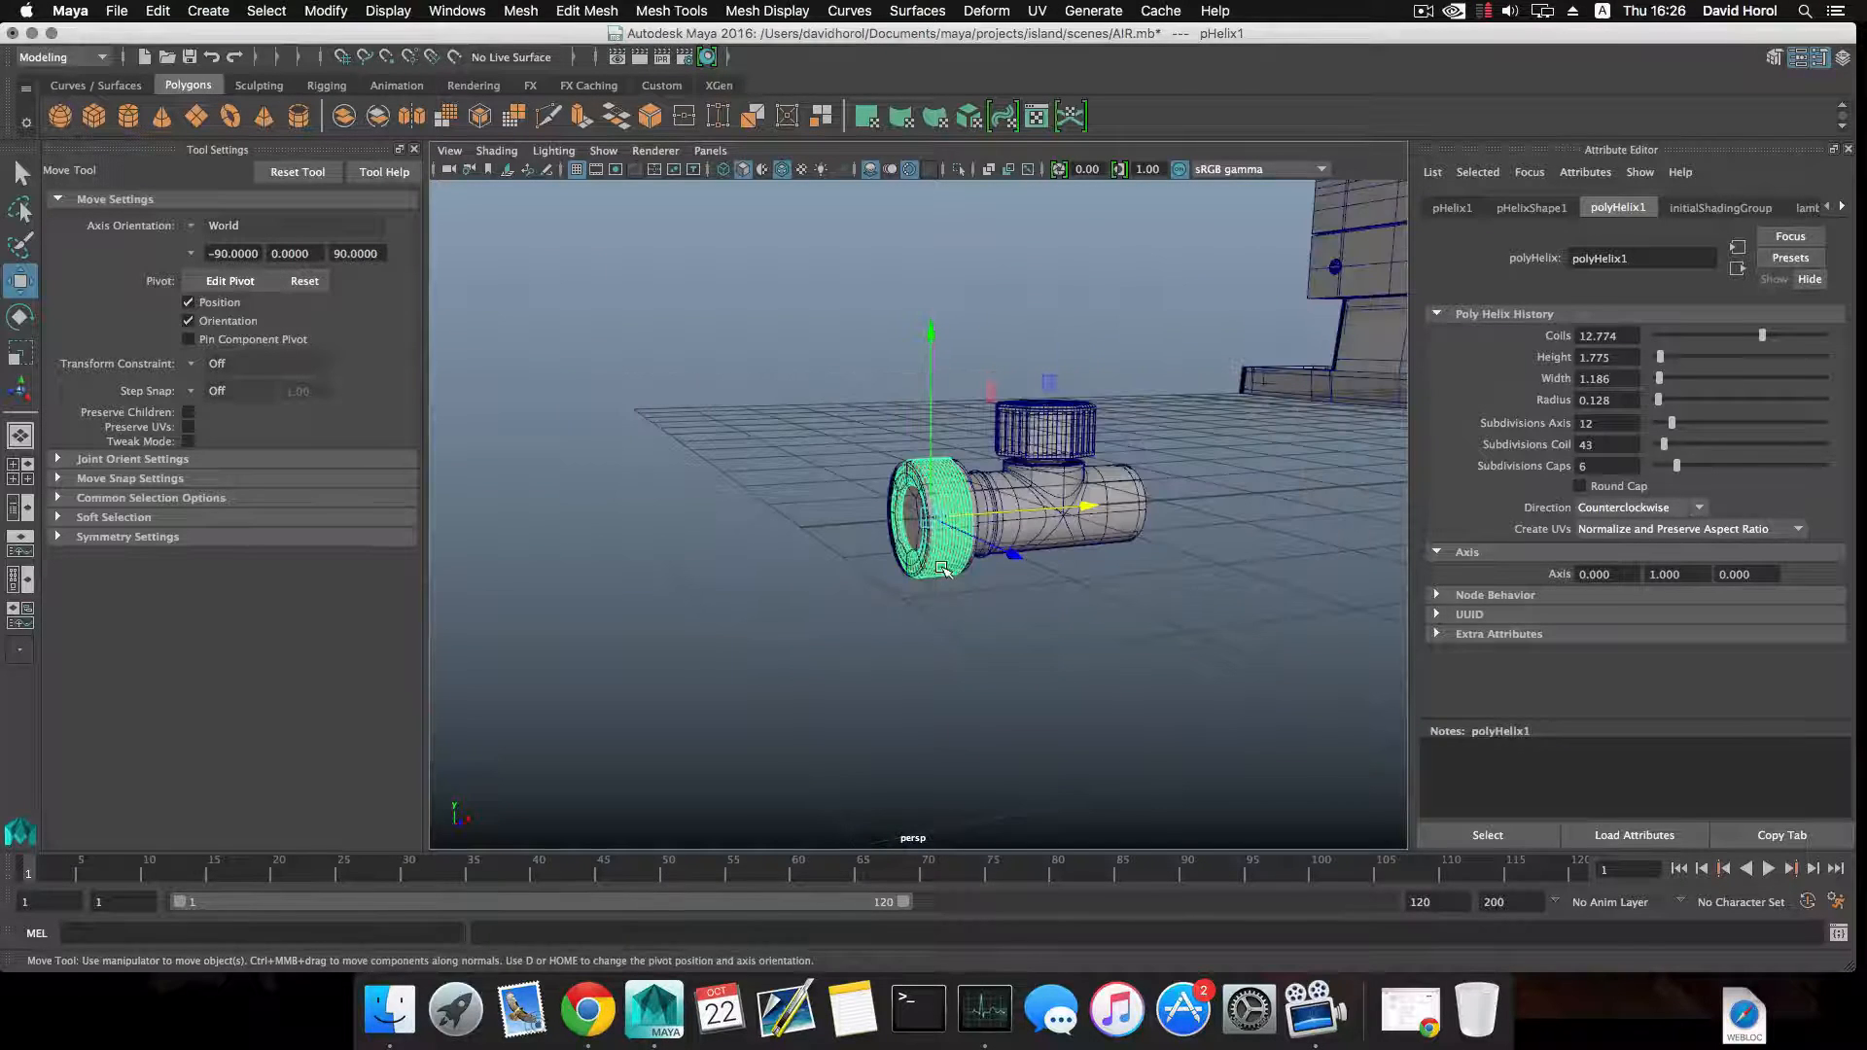
{"action": "key", "text": "Delete"}
Show the pipe junction unsmoothed and duplicate the end collar's full ring of outer faces as a separate mesh.
{"action": "scroll", "coordinate": [933, 545], "scroll_direction": "up", "scroll_amount": 5}
{"action": "left_click", "coordinate": [985, 518]}
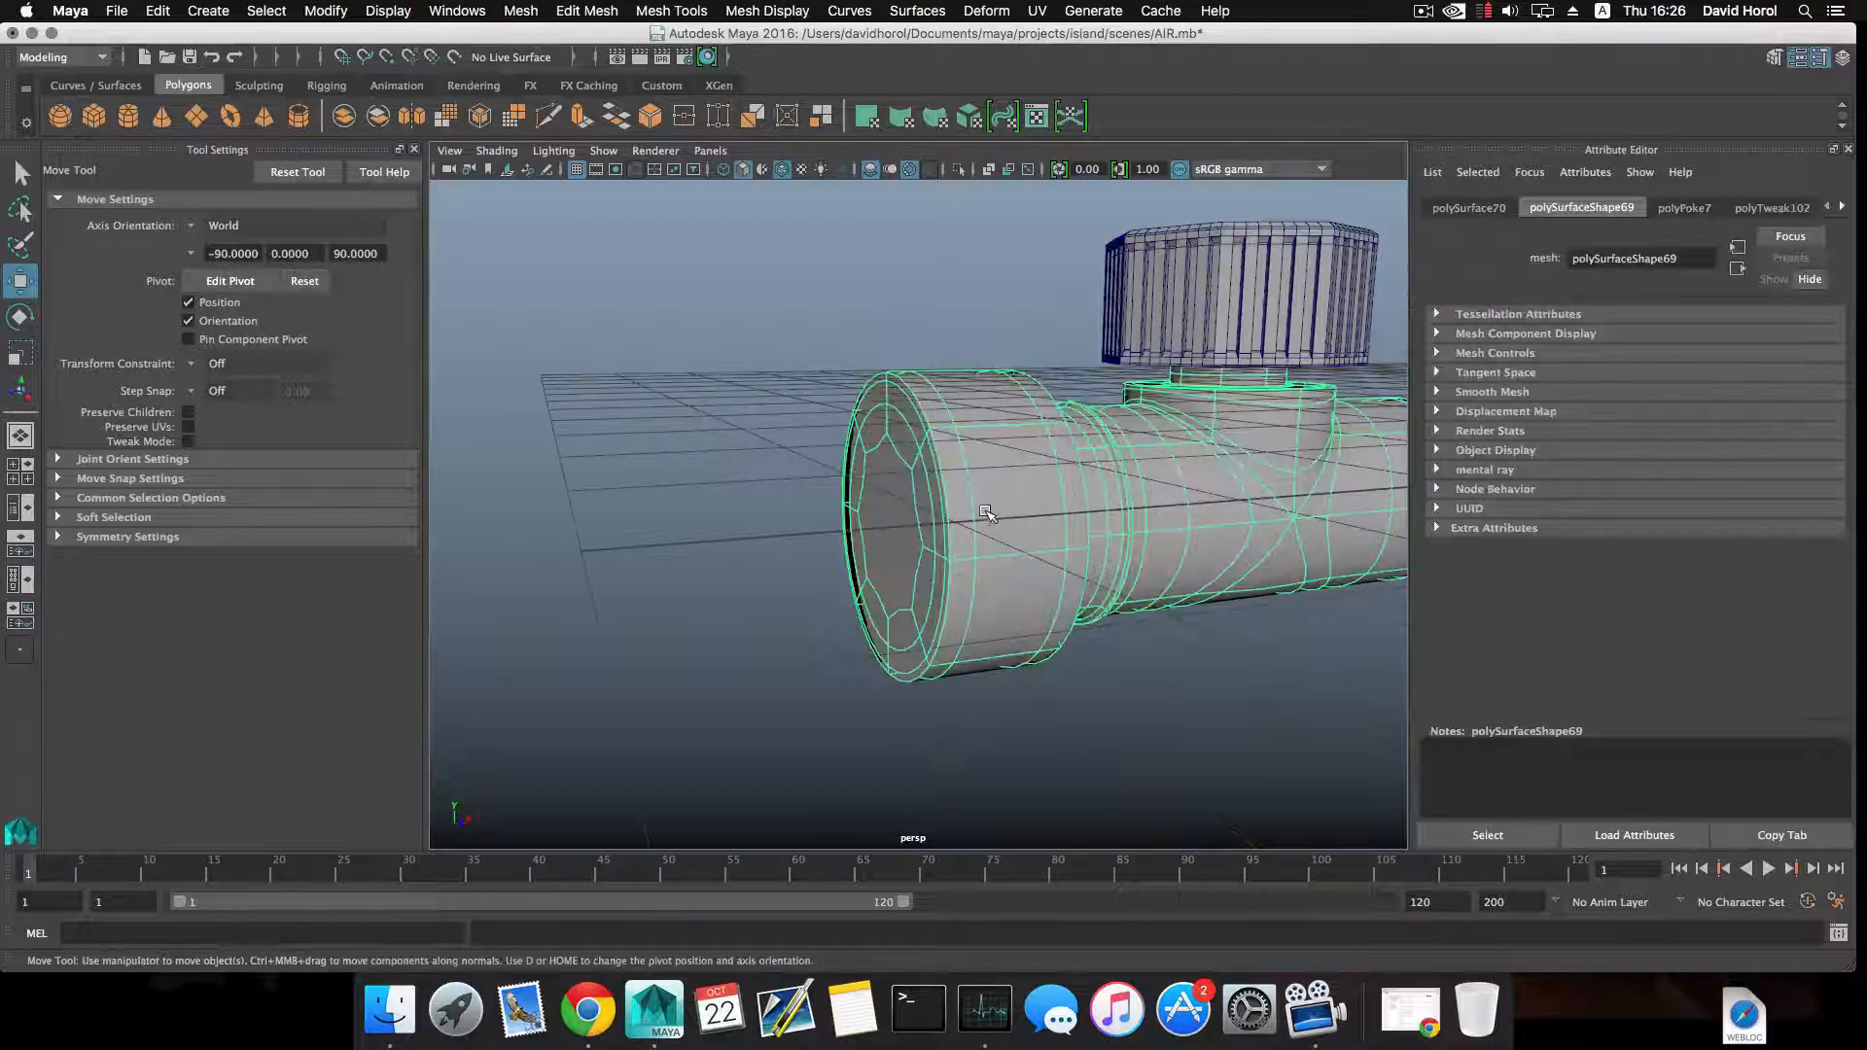
{"action": "key", "text": "q"}
{"action": "key", "text": "1"}
{"action": "left_click_drag", "start_coordinate": [985, 517], "coordinate": [931, 470], "text": "alt"}
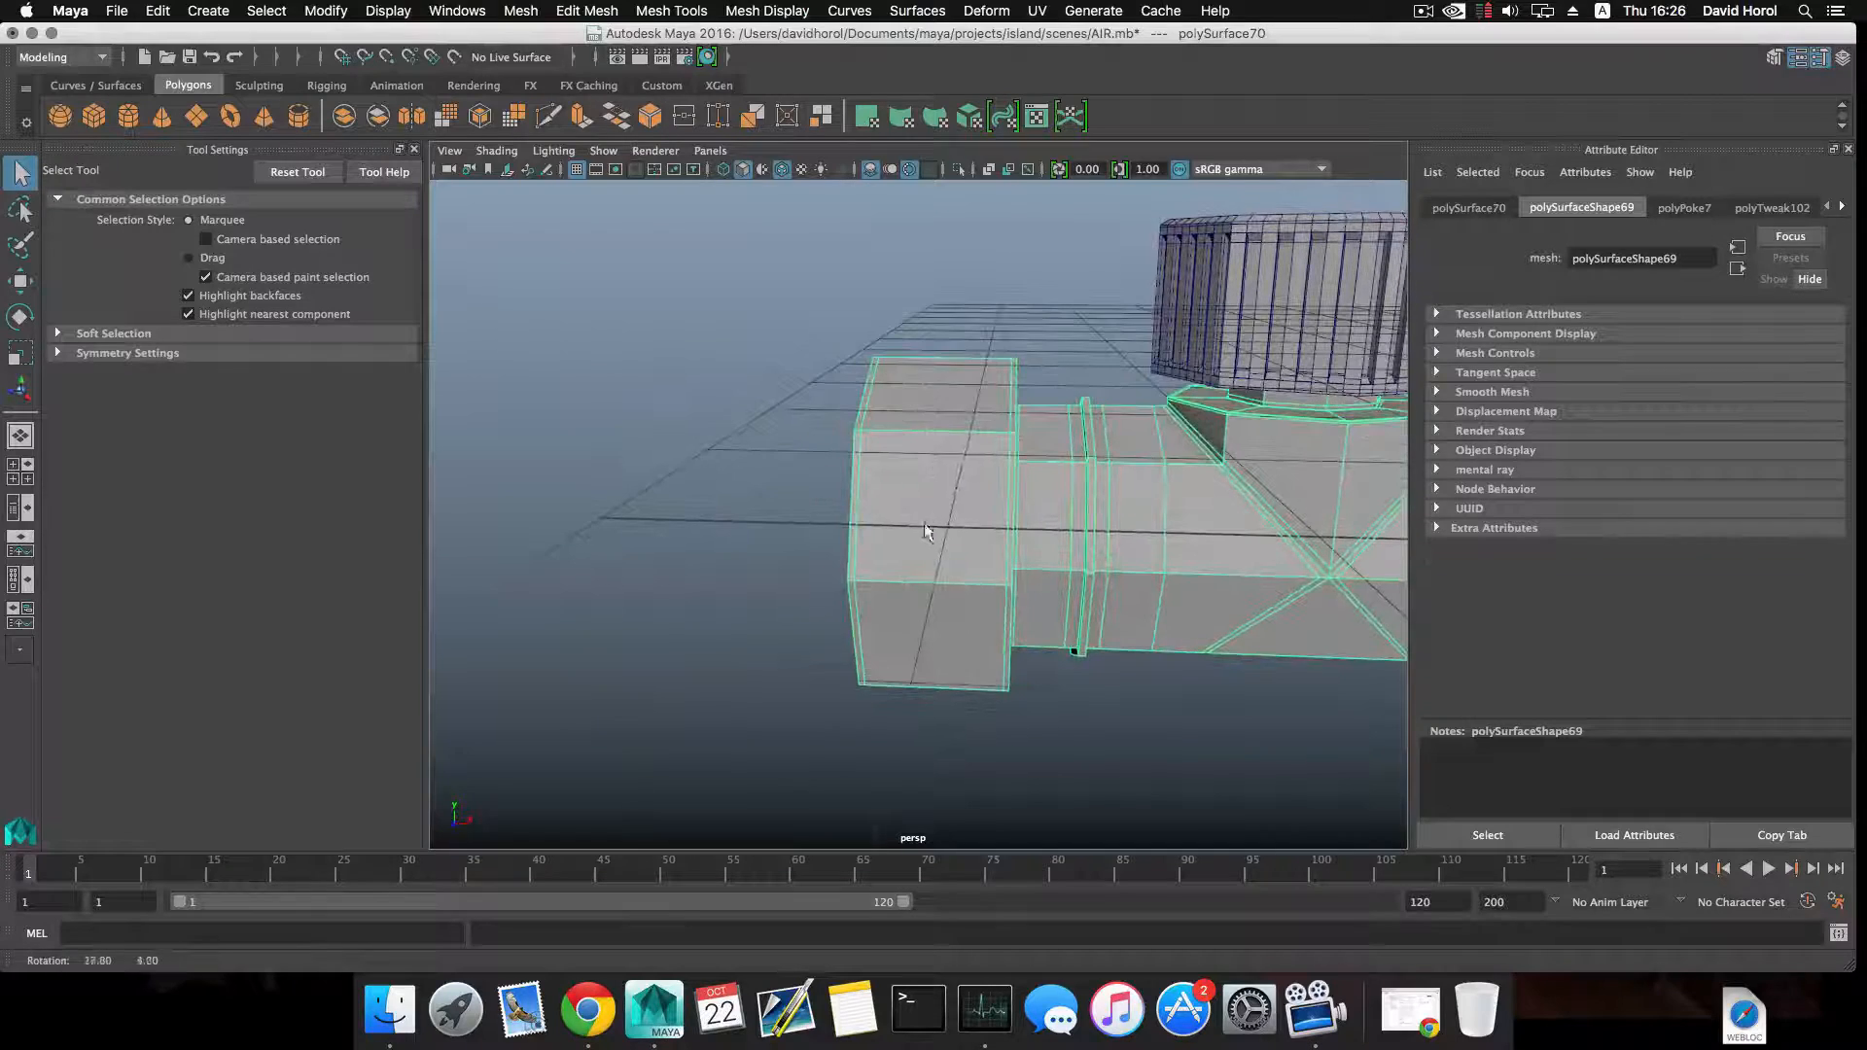
{"action": "right_click_drag", "start_coordinate": [931, 461], "coordinate": [942, 498]}
{"action": "left_click", "coordinate": [942, 498]}
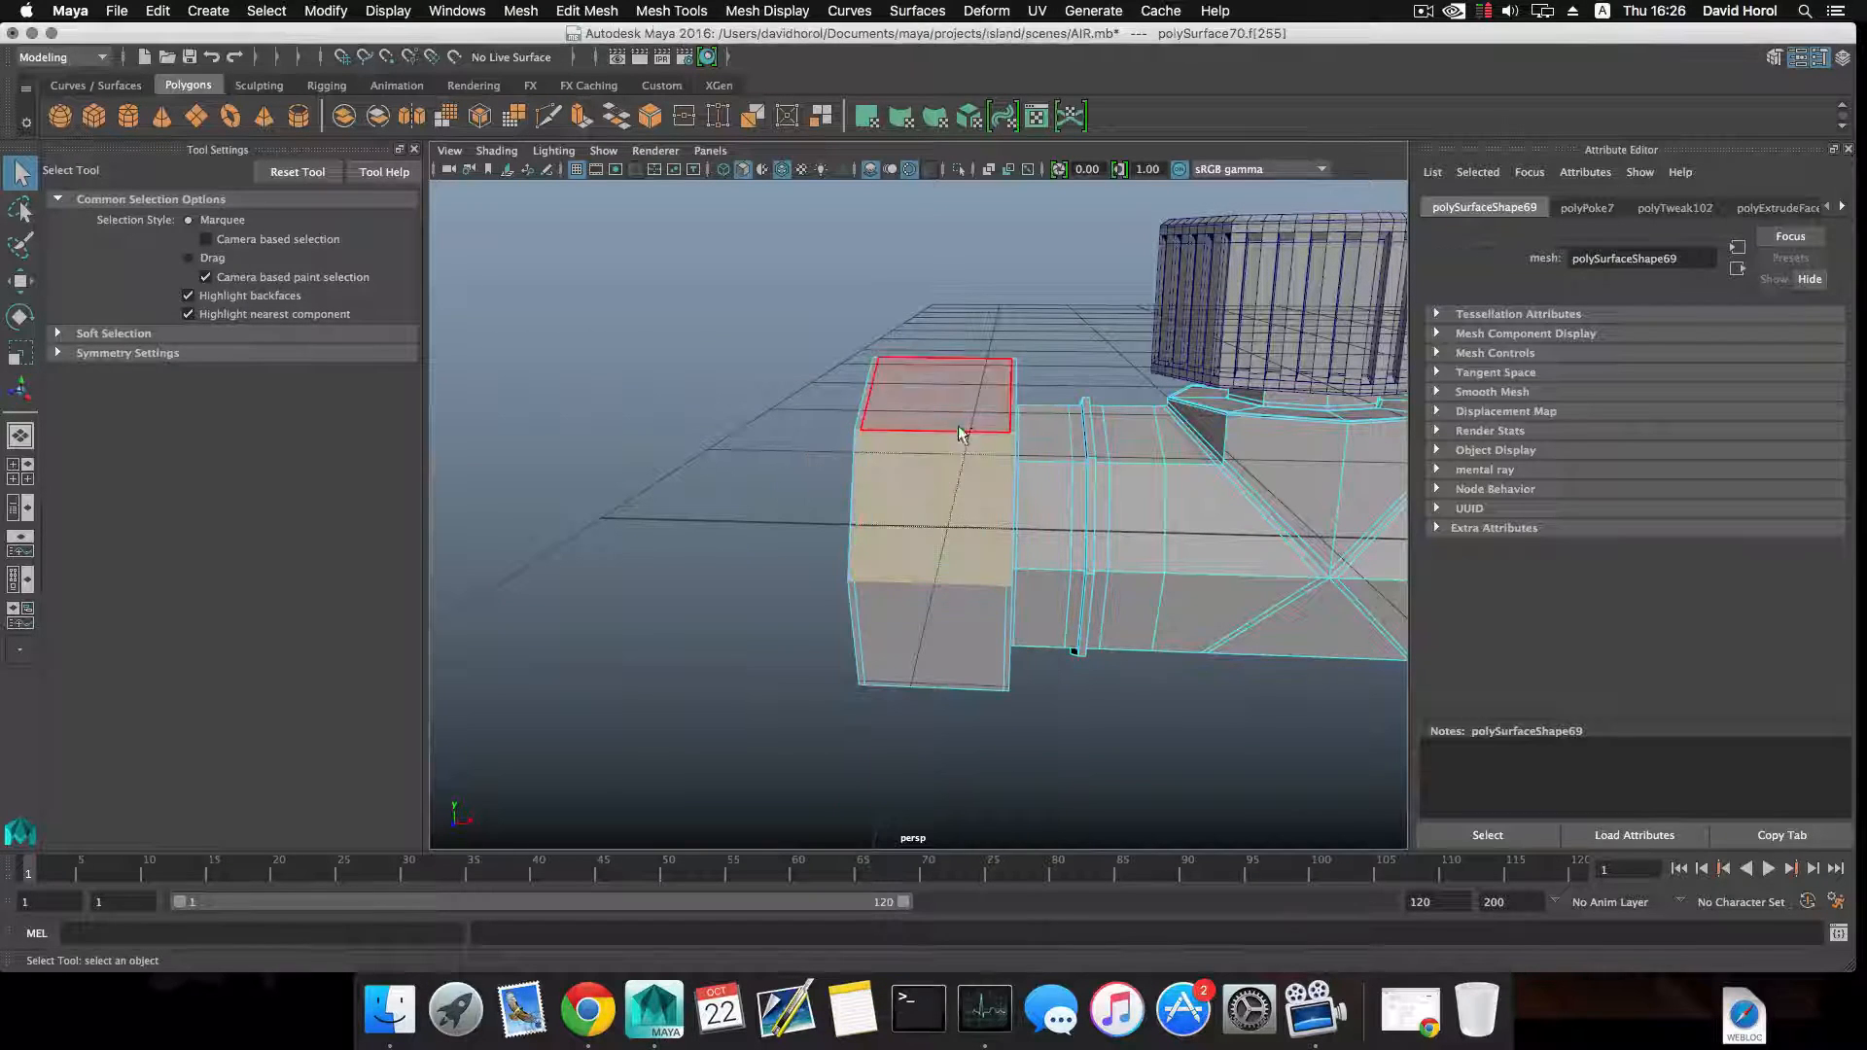
{"action": "left_click_drag", "start_coordinate": [953, 406], "coordinate": [1002, 644], "text": "alt"}
{"action": "left_click", "coordinate": [954, 514], "text": "shift"}
{"action": "double_click", "coordinate": [937, 549], "text": "shift"}
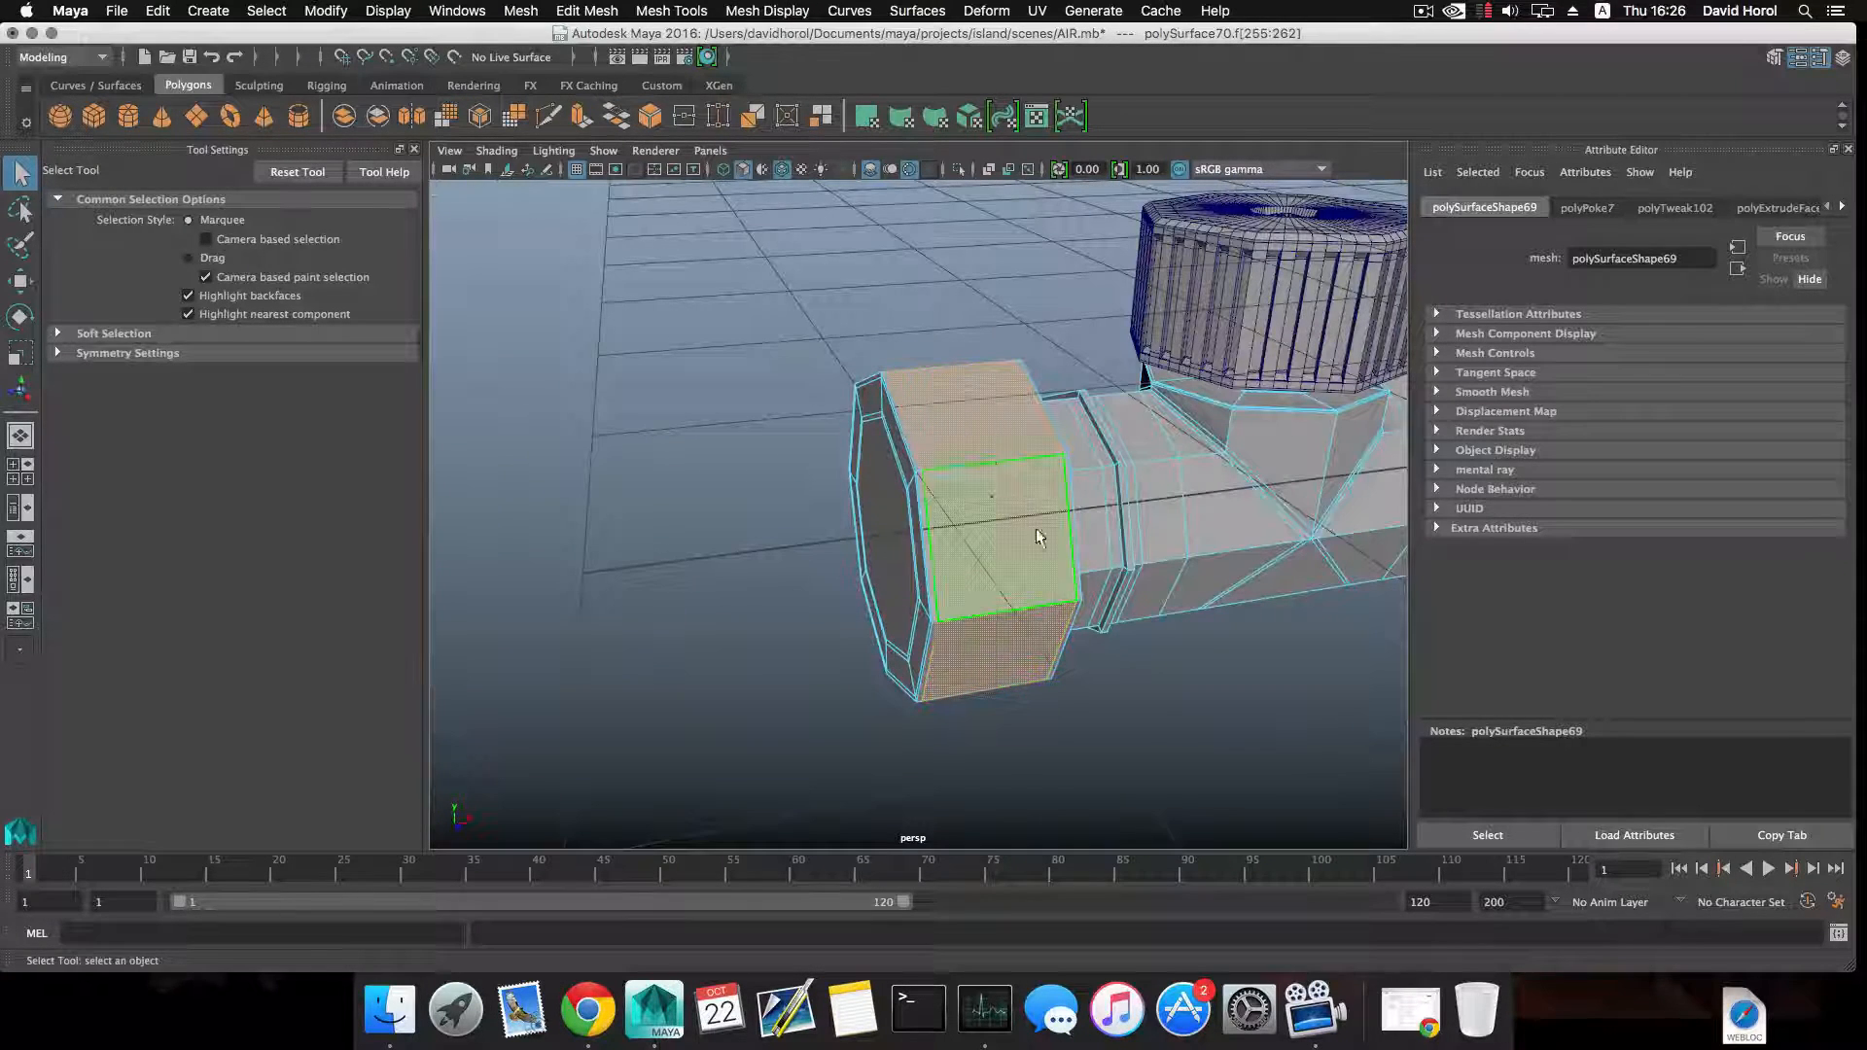
{"action": "right_click_drag", "start_coordinate": [981, 465], "coordinate": [969, 750], "text": "shift"}
{"action": "key", "text": "F8"}
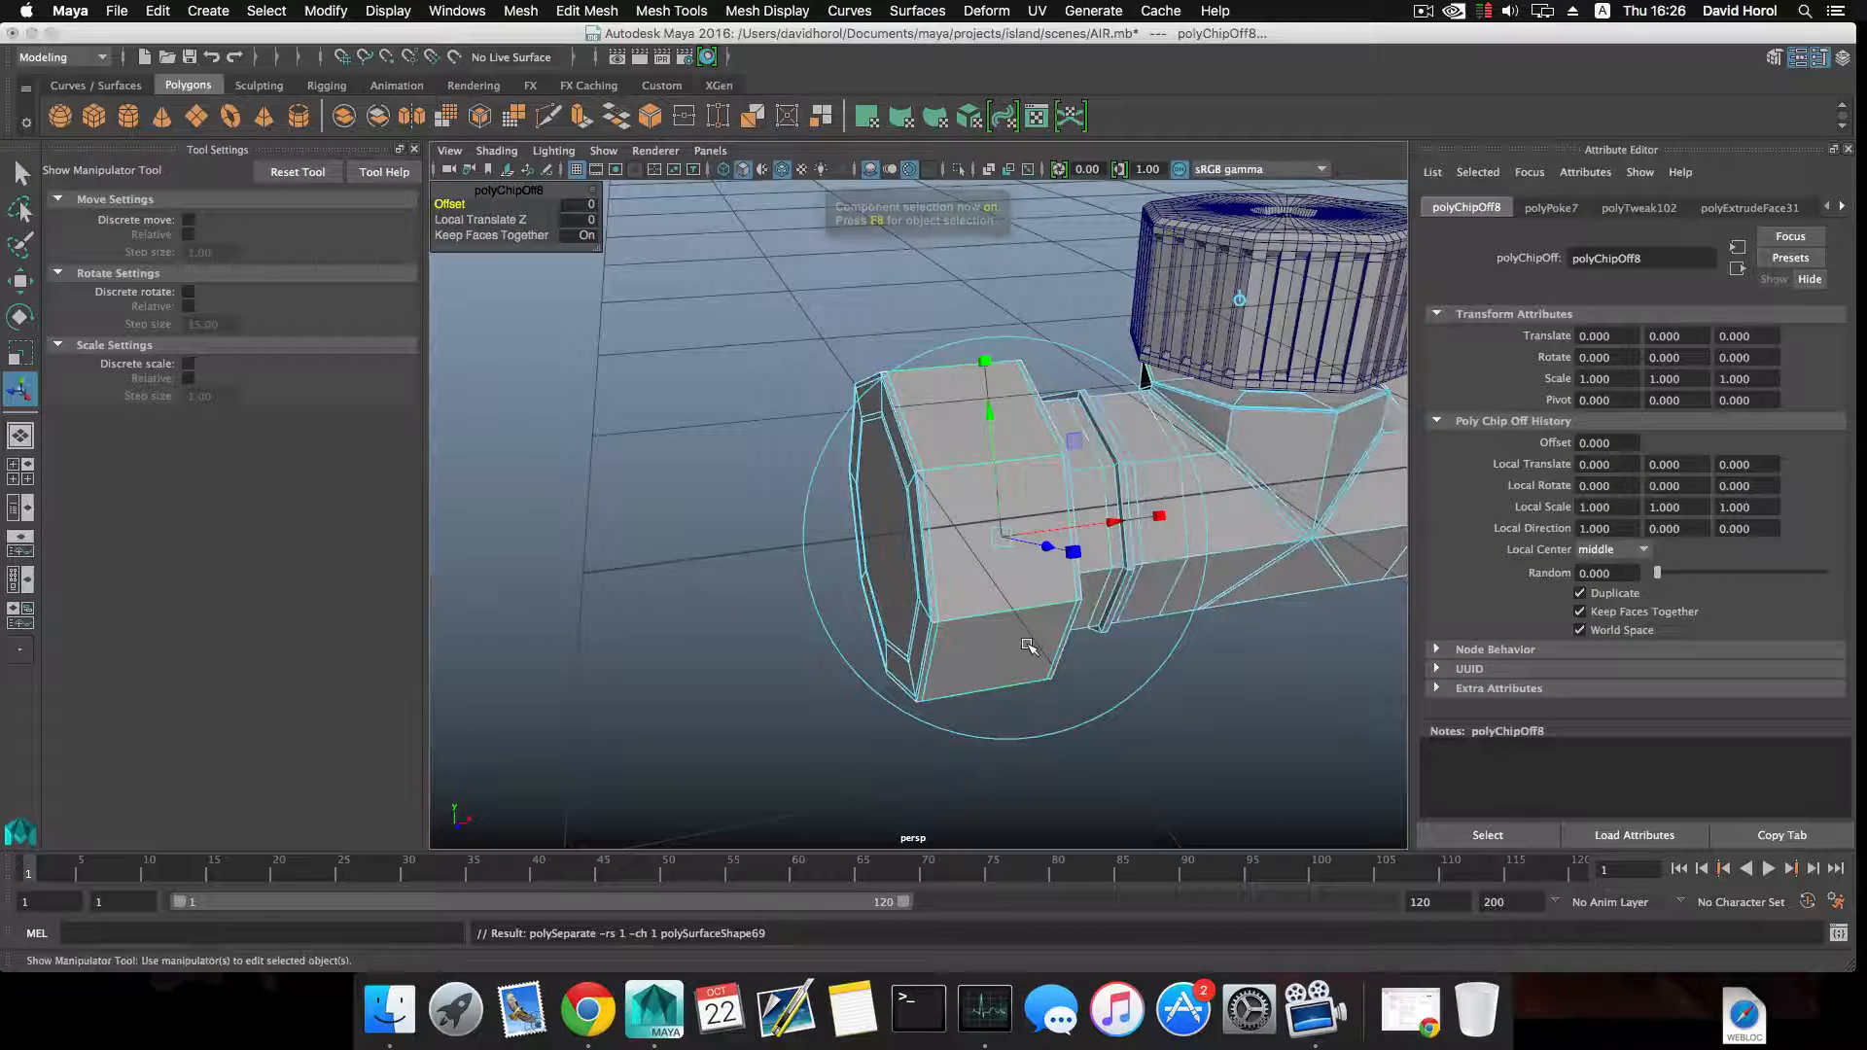
Turn the smooth mesh preview back on for the original pipe junction.
{"action": "left_click_drag", "start_coordinate": [1021, 604], "coordinate": [975, 603], "text": "alt"}
{"action": "left_click", "coordinate": [1099, 508]}
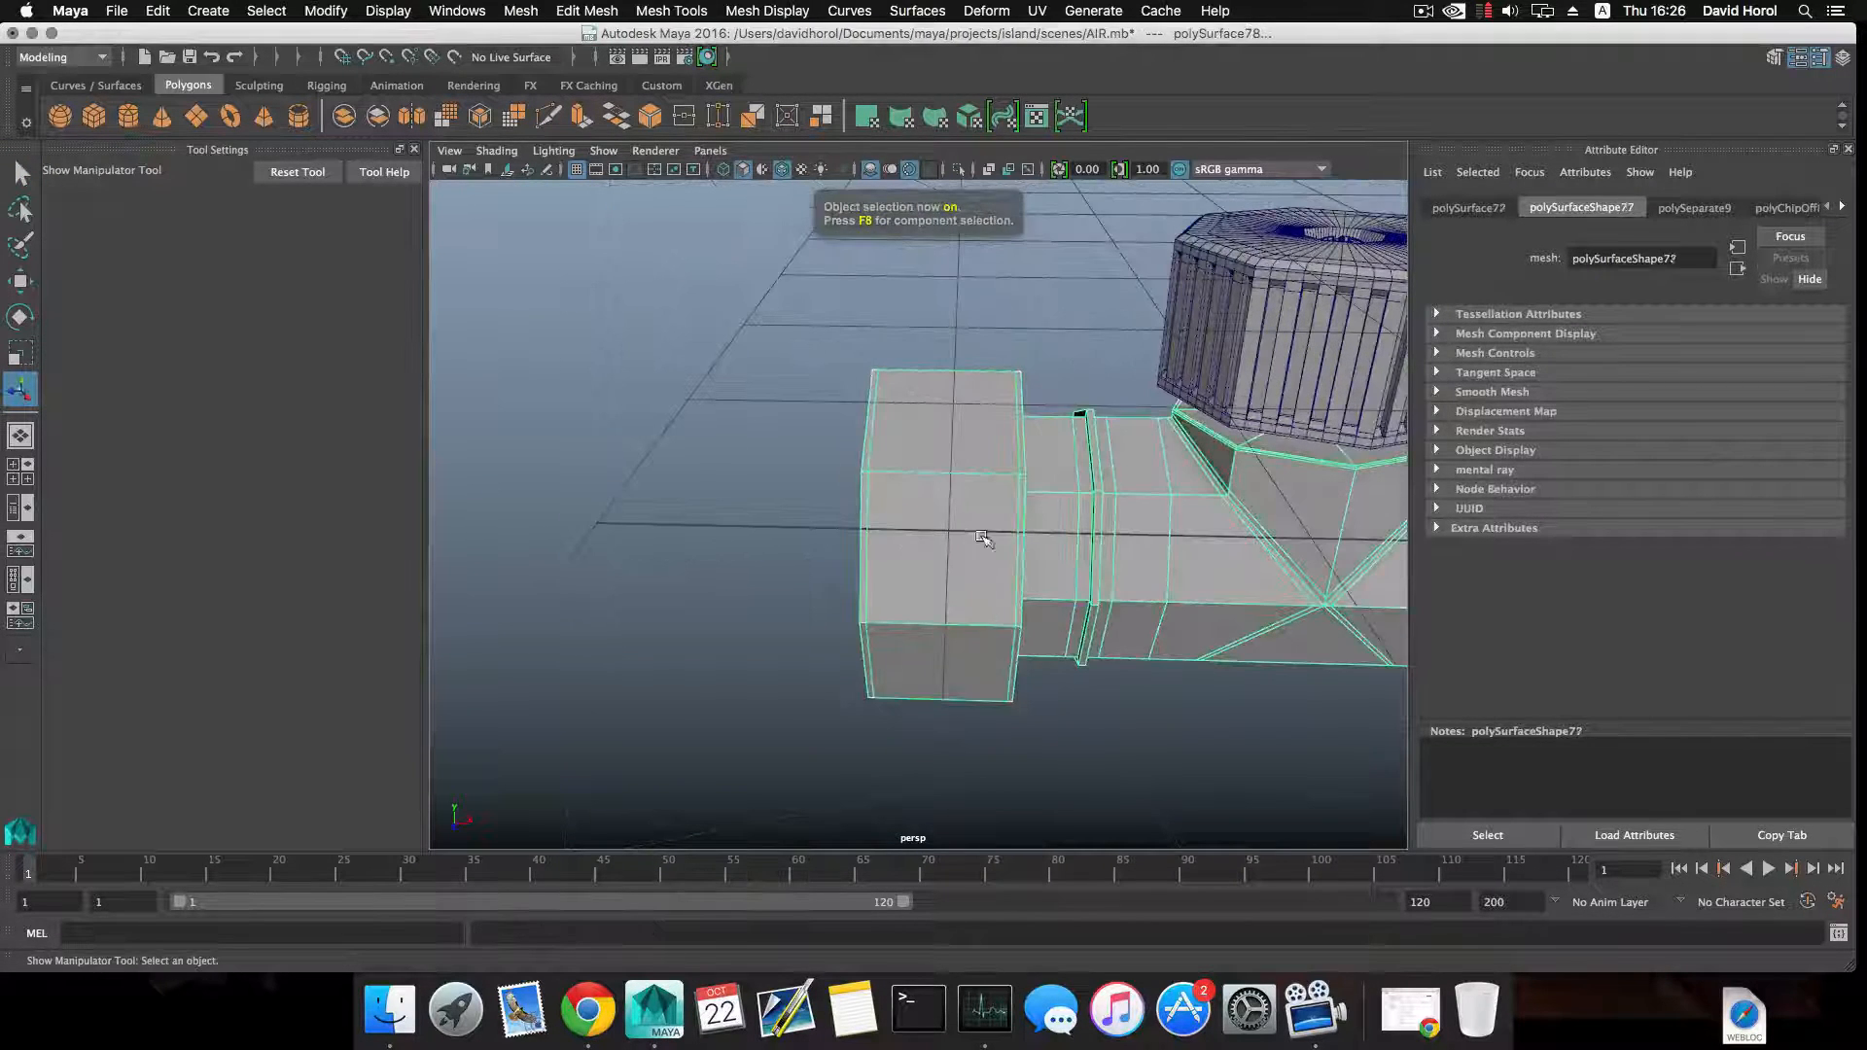
{"action": "key", "text": "3"}
{"action": "left_click_drag", "start_coordinate": [1105, 544], "coordinate": [1001, 555], "text": "alt"}
Extrude the duplicated face band outward with a local Z translation of 0.163 and try to move its front rim faces.
{"action": "left_click", "coordinate": [946, 548]}
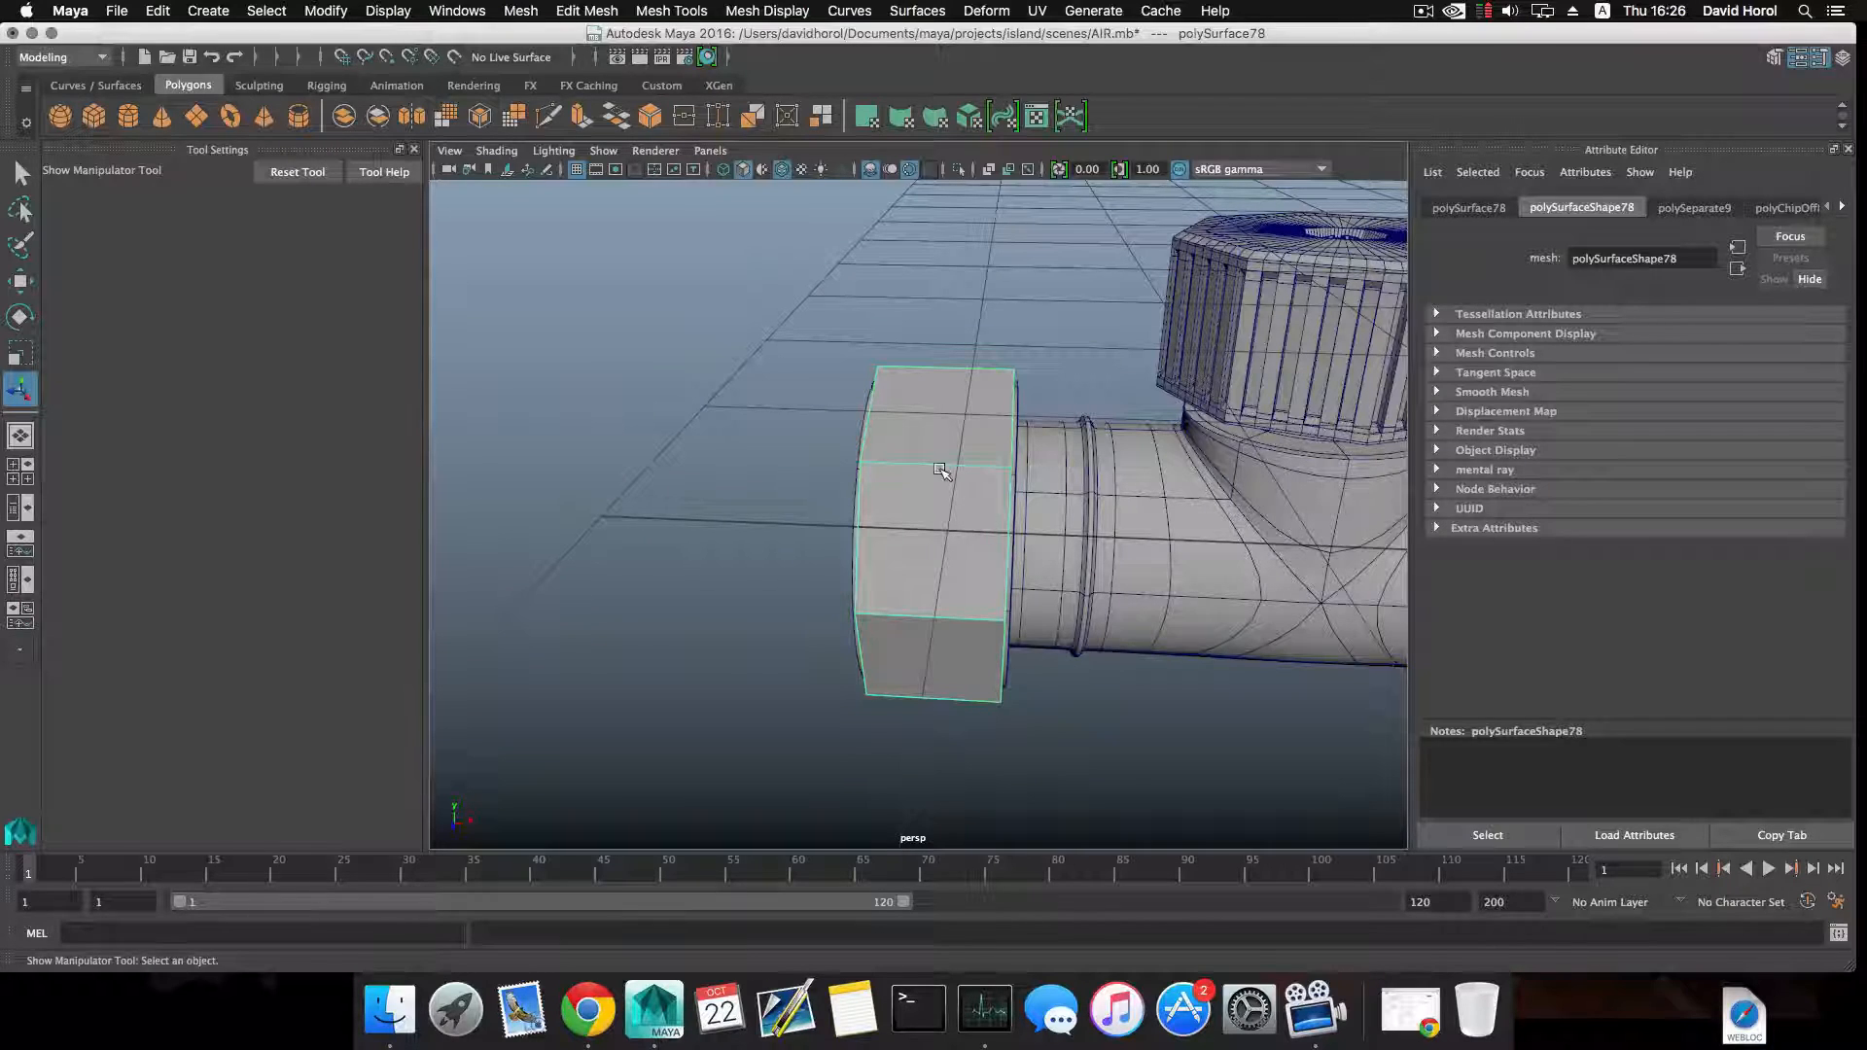
{"action": "key", "text": "ctrl+e"}
{"action": "left_click_drag", "start_coordinate": [940, 534], "coordinate": [856, 541], "text": "alt"}
{"action": "left_click_drag", "start_coordinate": [718, 506], "coordinate": [1119, 441]}
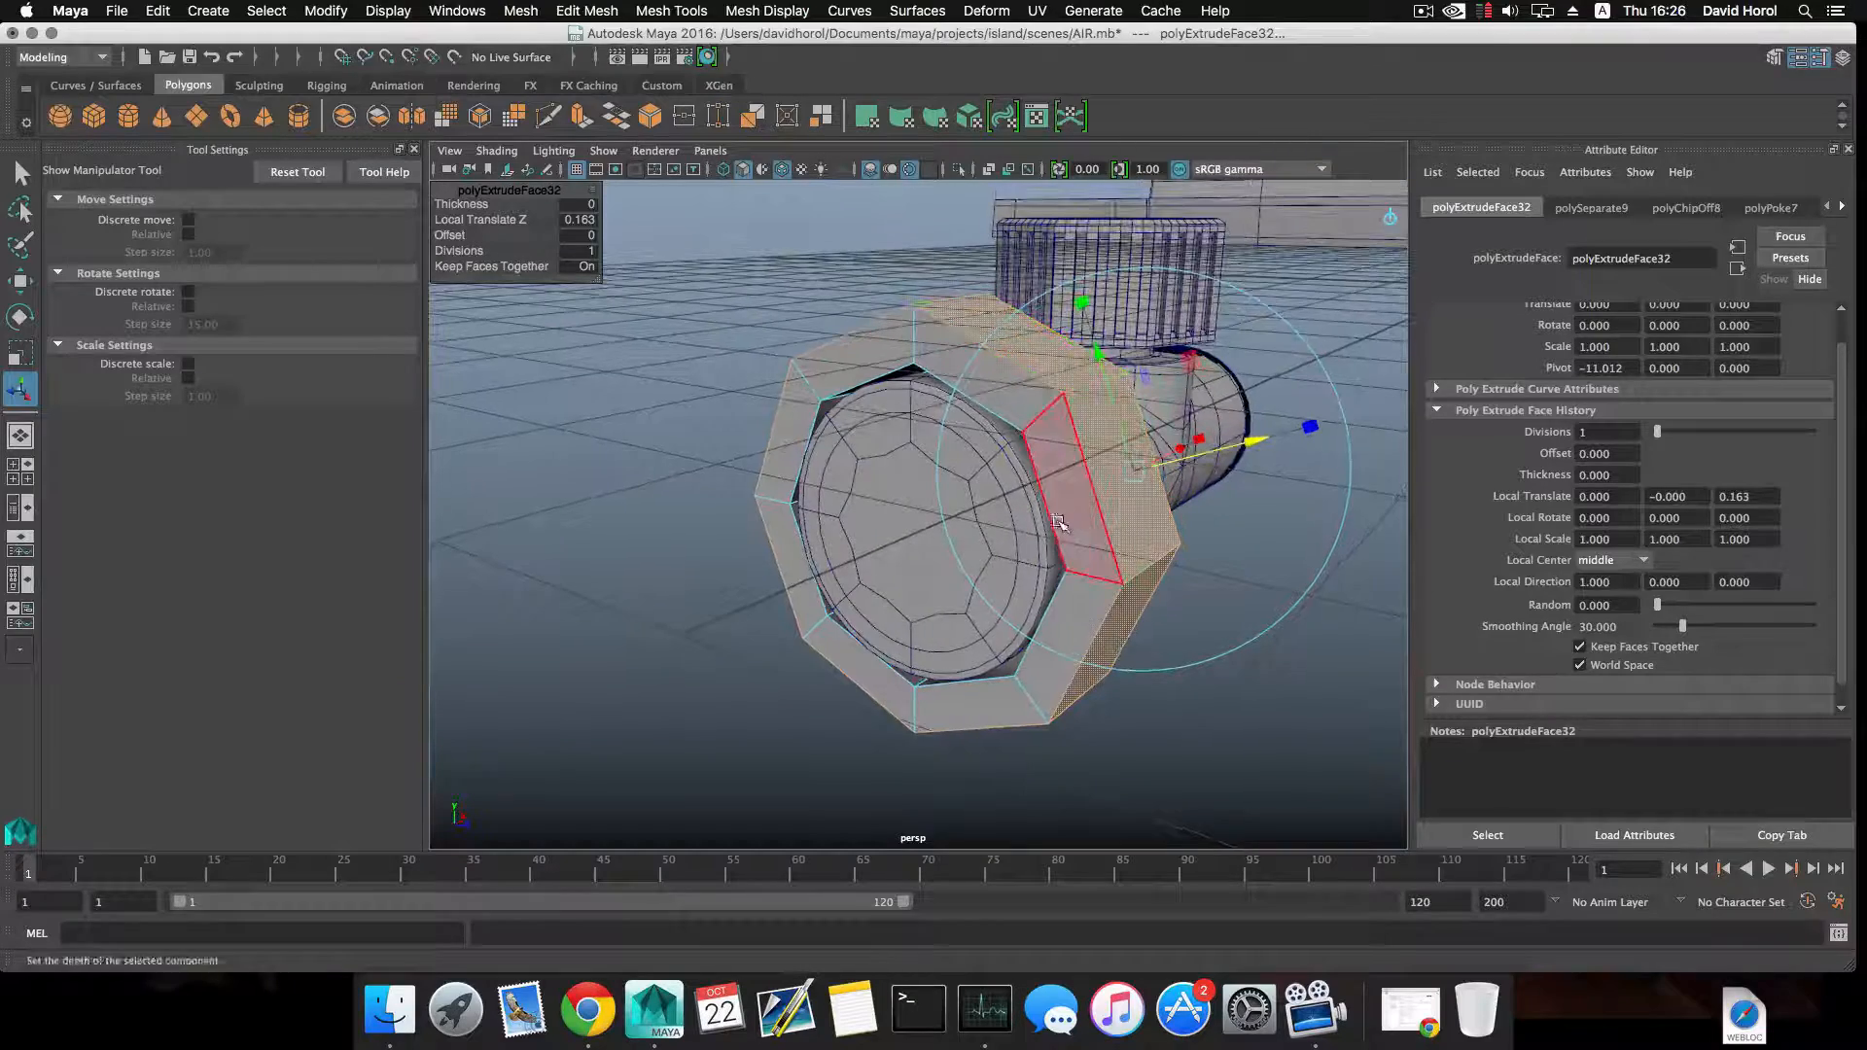
{"action": "left_click_drag", "start_coordinate": [1064, 523], "coordinate": [1036, 524], "text": "alt"}
{"action": "left_click", "coordinate": [978, 406]}
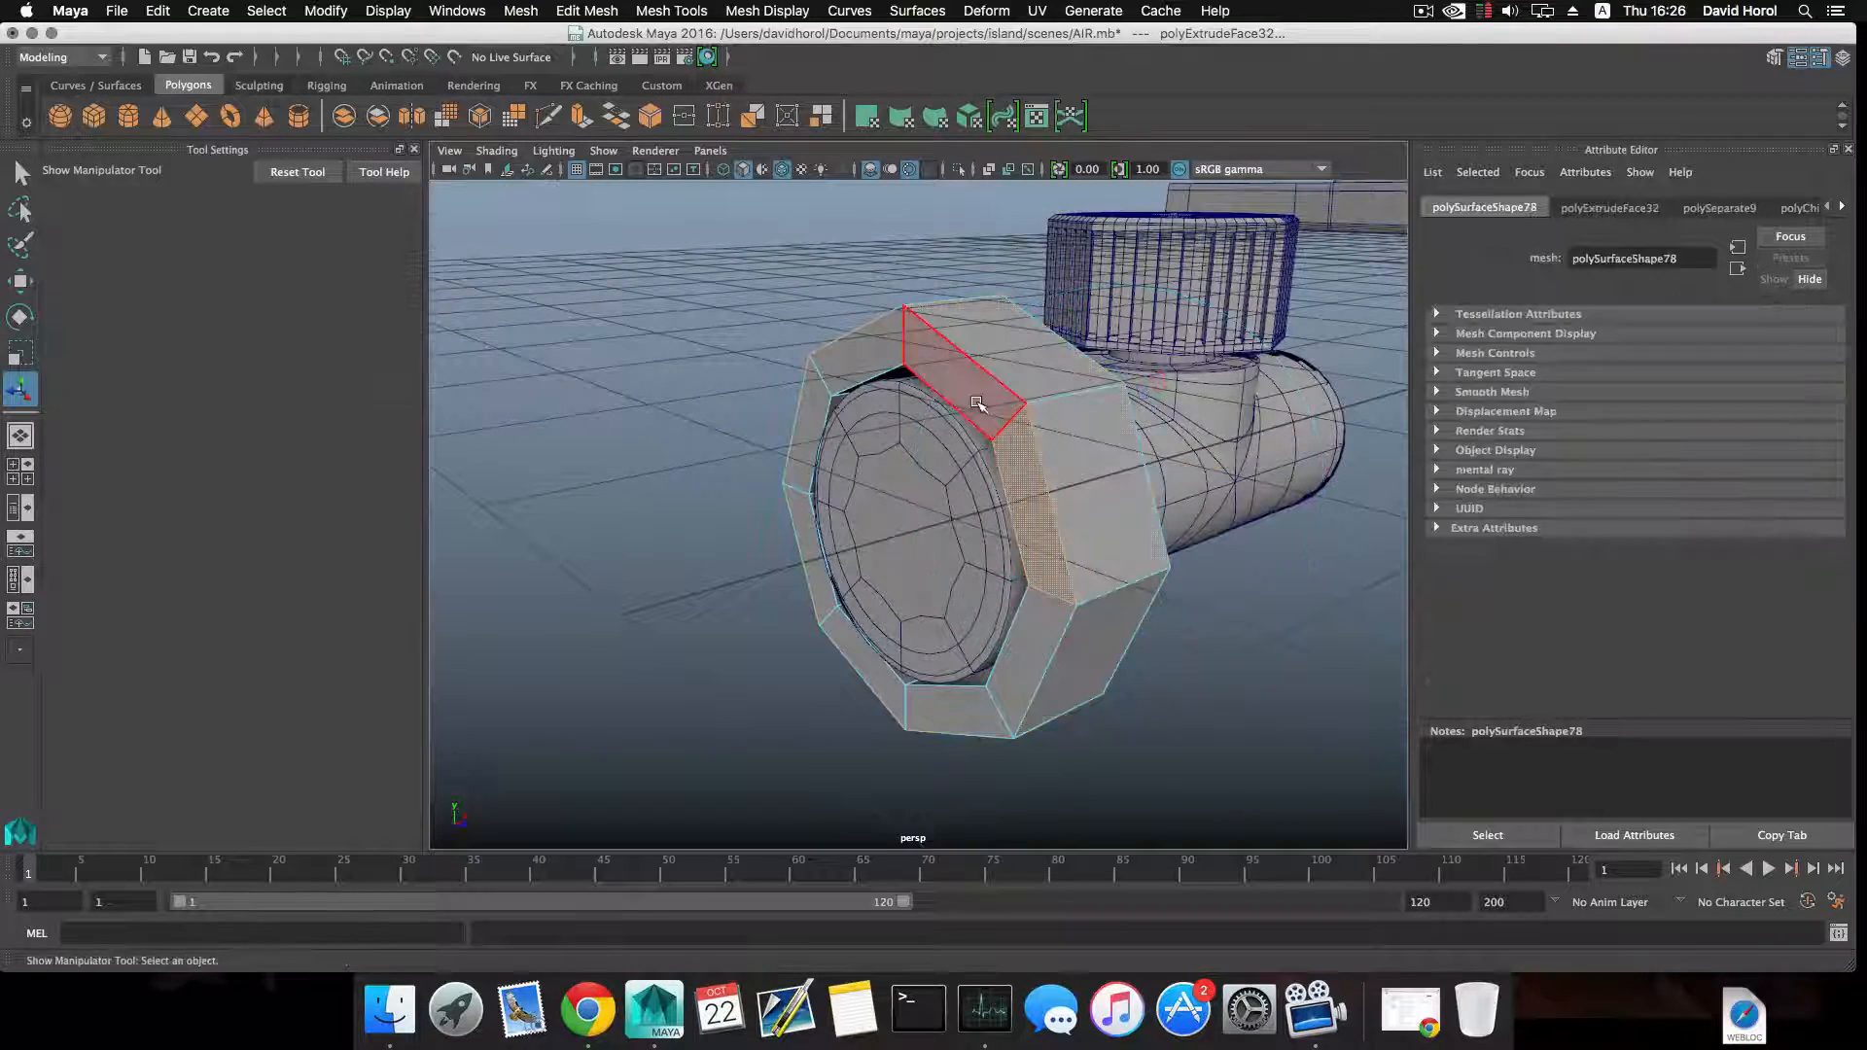
{"action": "key", "text": "w"}
{"action": "left_click_drag", "start_coordinate": [1017, 491], "coordinate": [1036, 456], "text": "alt"}
Undo the rim face edits and the extrusion of the duplicated band.
{"action": "key", "text": "super+z"}
{"action": "key", "text": "super+z"}
{"action": "key", "text": "super+z"}
{"action": "key", "text": "super+z"}
{"action": "key", "text": "super+z"}
{"action": "key", "text": "super+z"}
{"action": "key", "text": "super+z"}
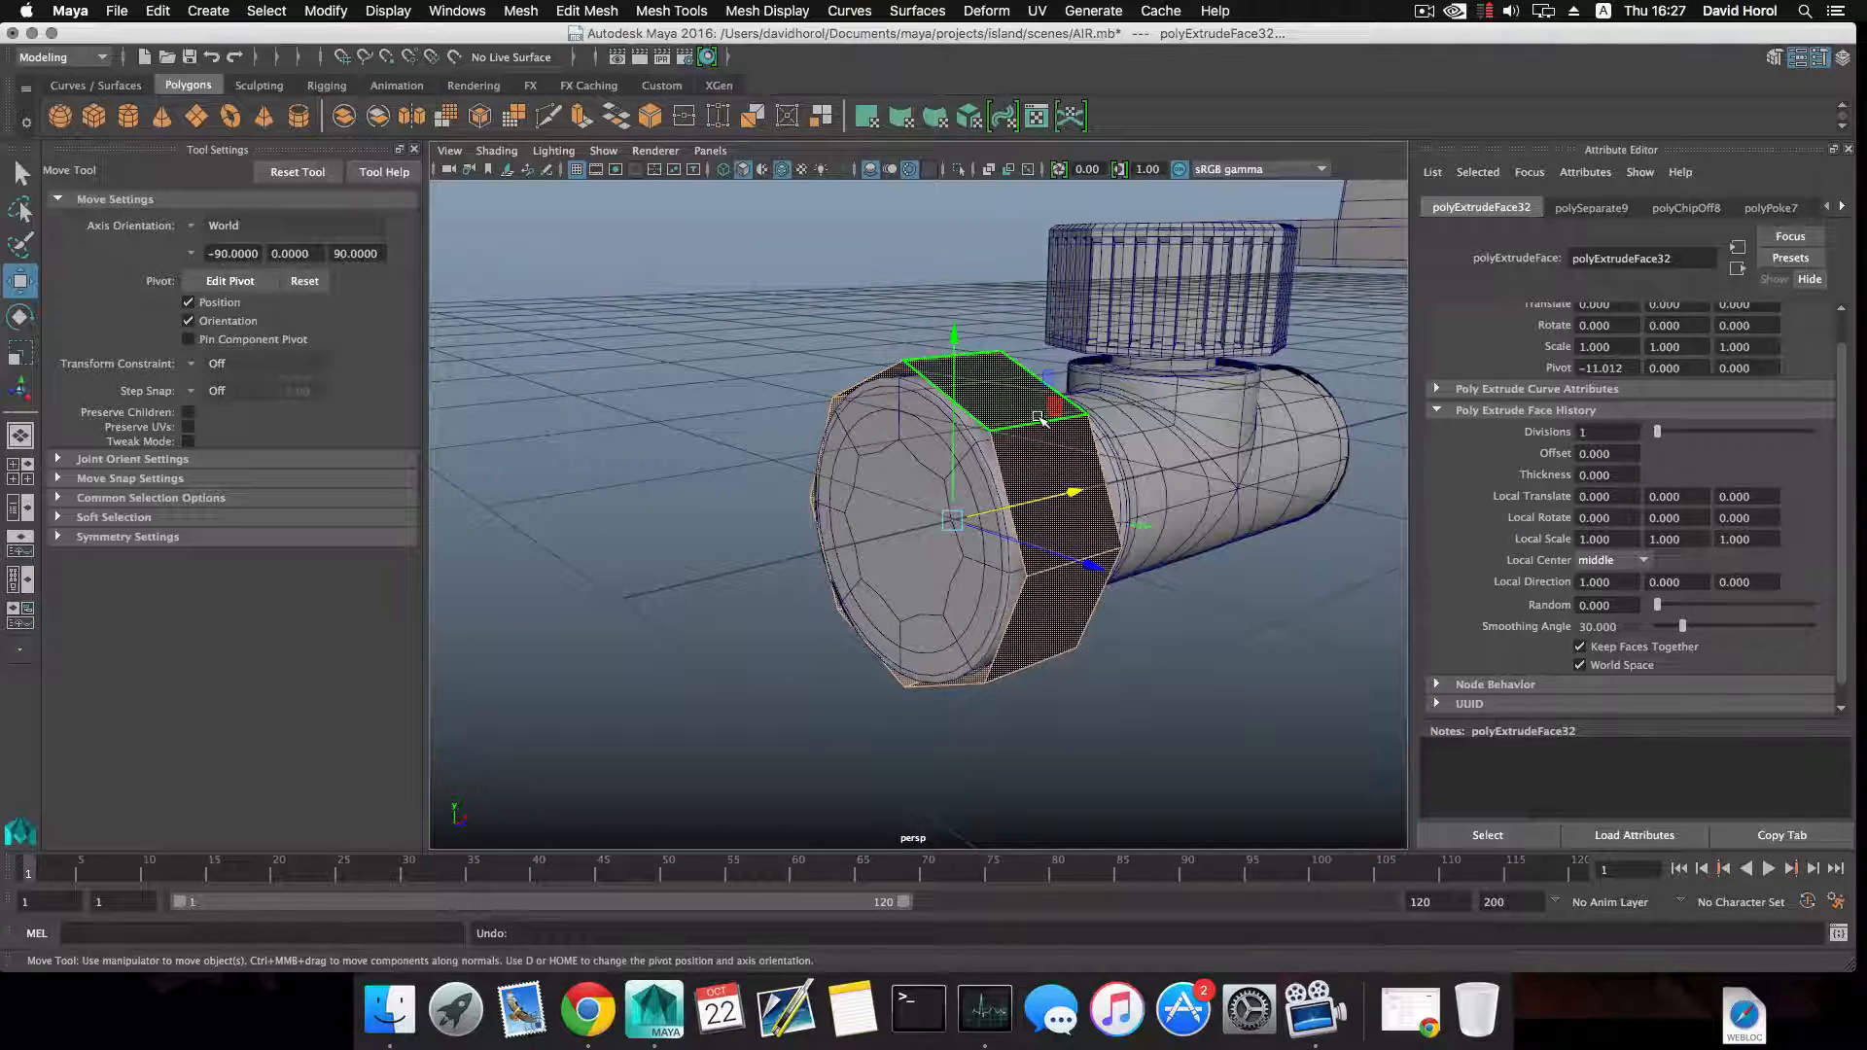
{"action": "key", "text": "super+z"}
{"action": "key", "text": "super+z"}
Select all faces of the duplicated band and extrude them outward with a local Z translation of 0.153.
{"action": "left_click", "coordinate": [1052, 446]}
{"action": "right_click_drag", "start_coordinate": [1051, 468], "coordinate": [1012, 440]}
{"action": "left_click", "coordinate": [1002, 394]}
{"action": "left_click", "coordinate": [1012, 415]}
{"action": "left_click", "coordinate": [1037, 468], "text": "shift"}
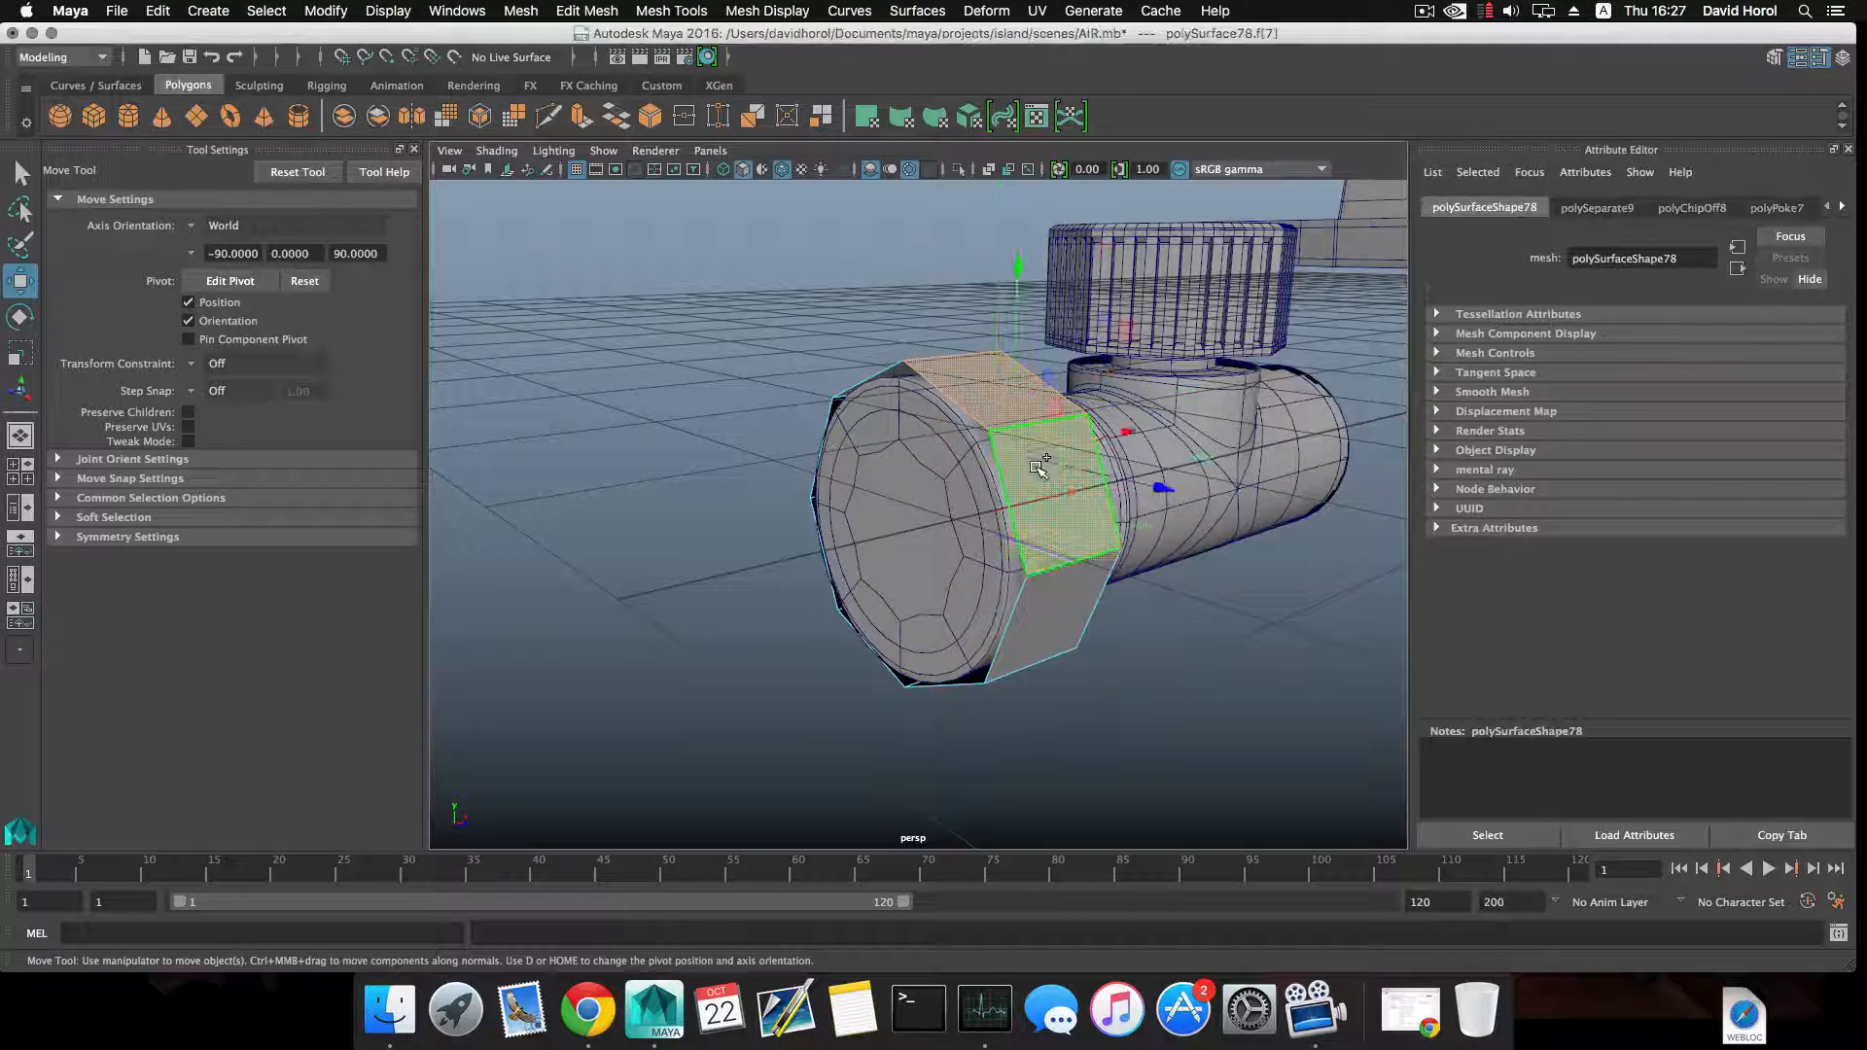
{"action": "double_click", "coordinate": [1039, 467], "text": "shift"}
{"action": "left_click", "coordinate": [581, 117]}
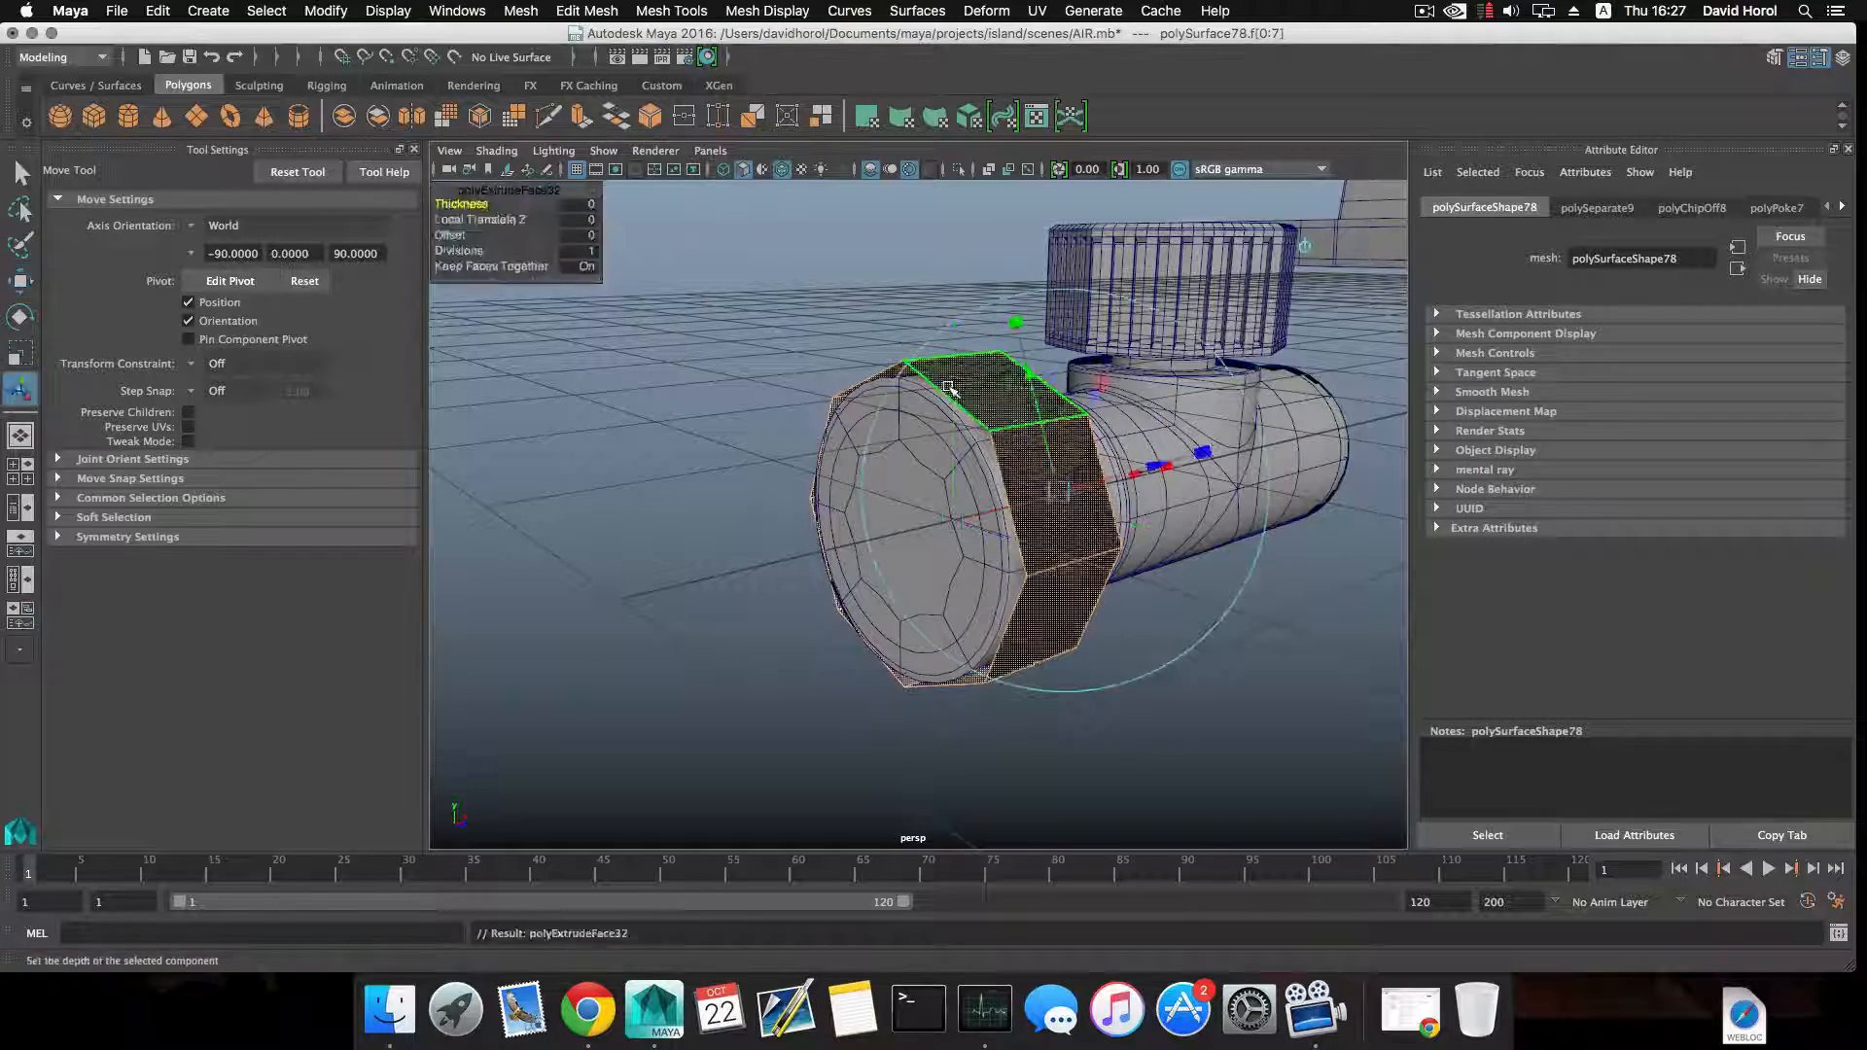
{"action": "left_click_drag", "start_coordinate": [1147, 494], "coordinate": [940, 487], "text": "alt"}
{"action": "key", "text": "3"}
{"action": "key", "text": "1"}
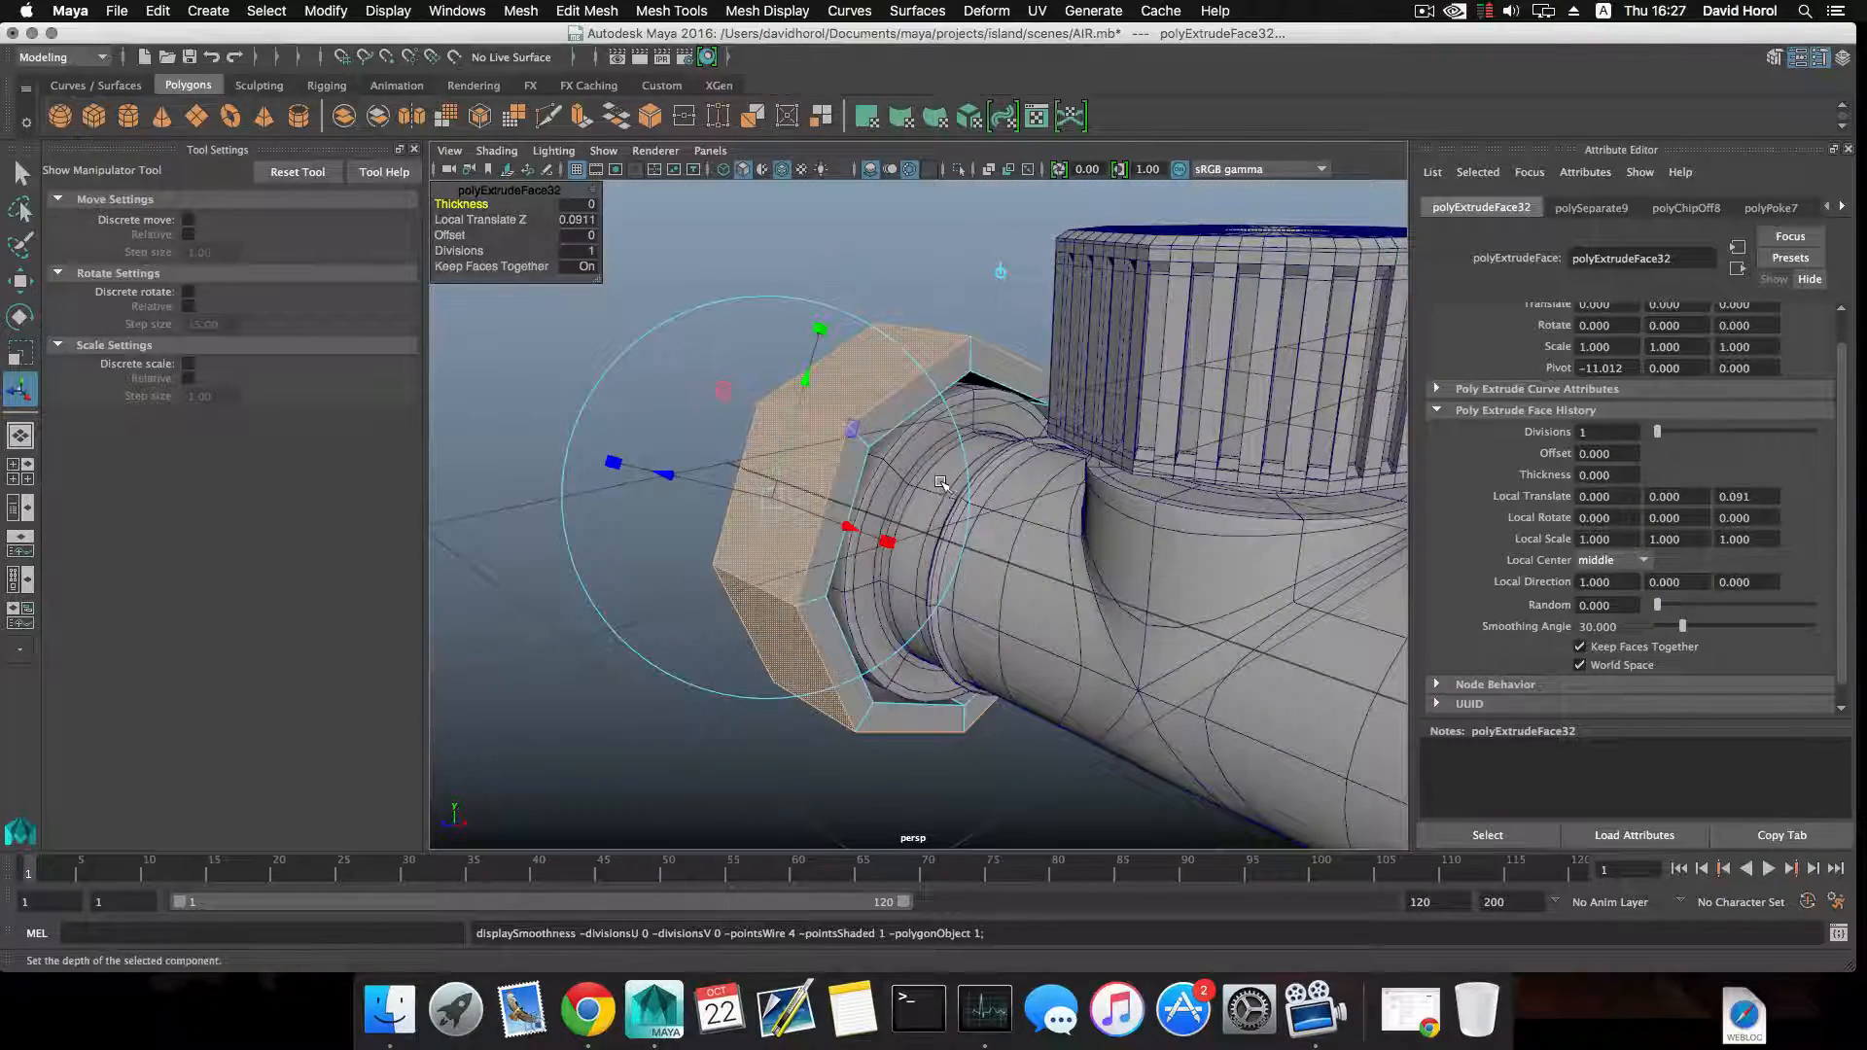
{"action": "left_click_drag", "start_coordinate": [649, 464], "coordinate": [776, 482]}
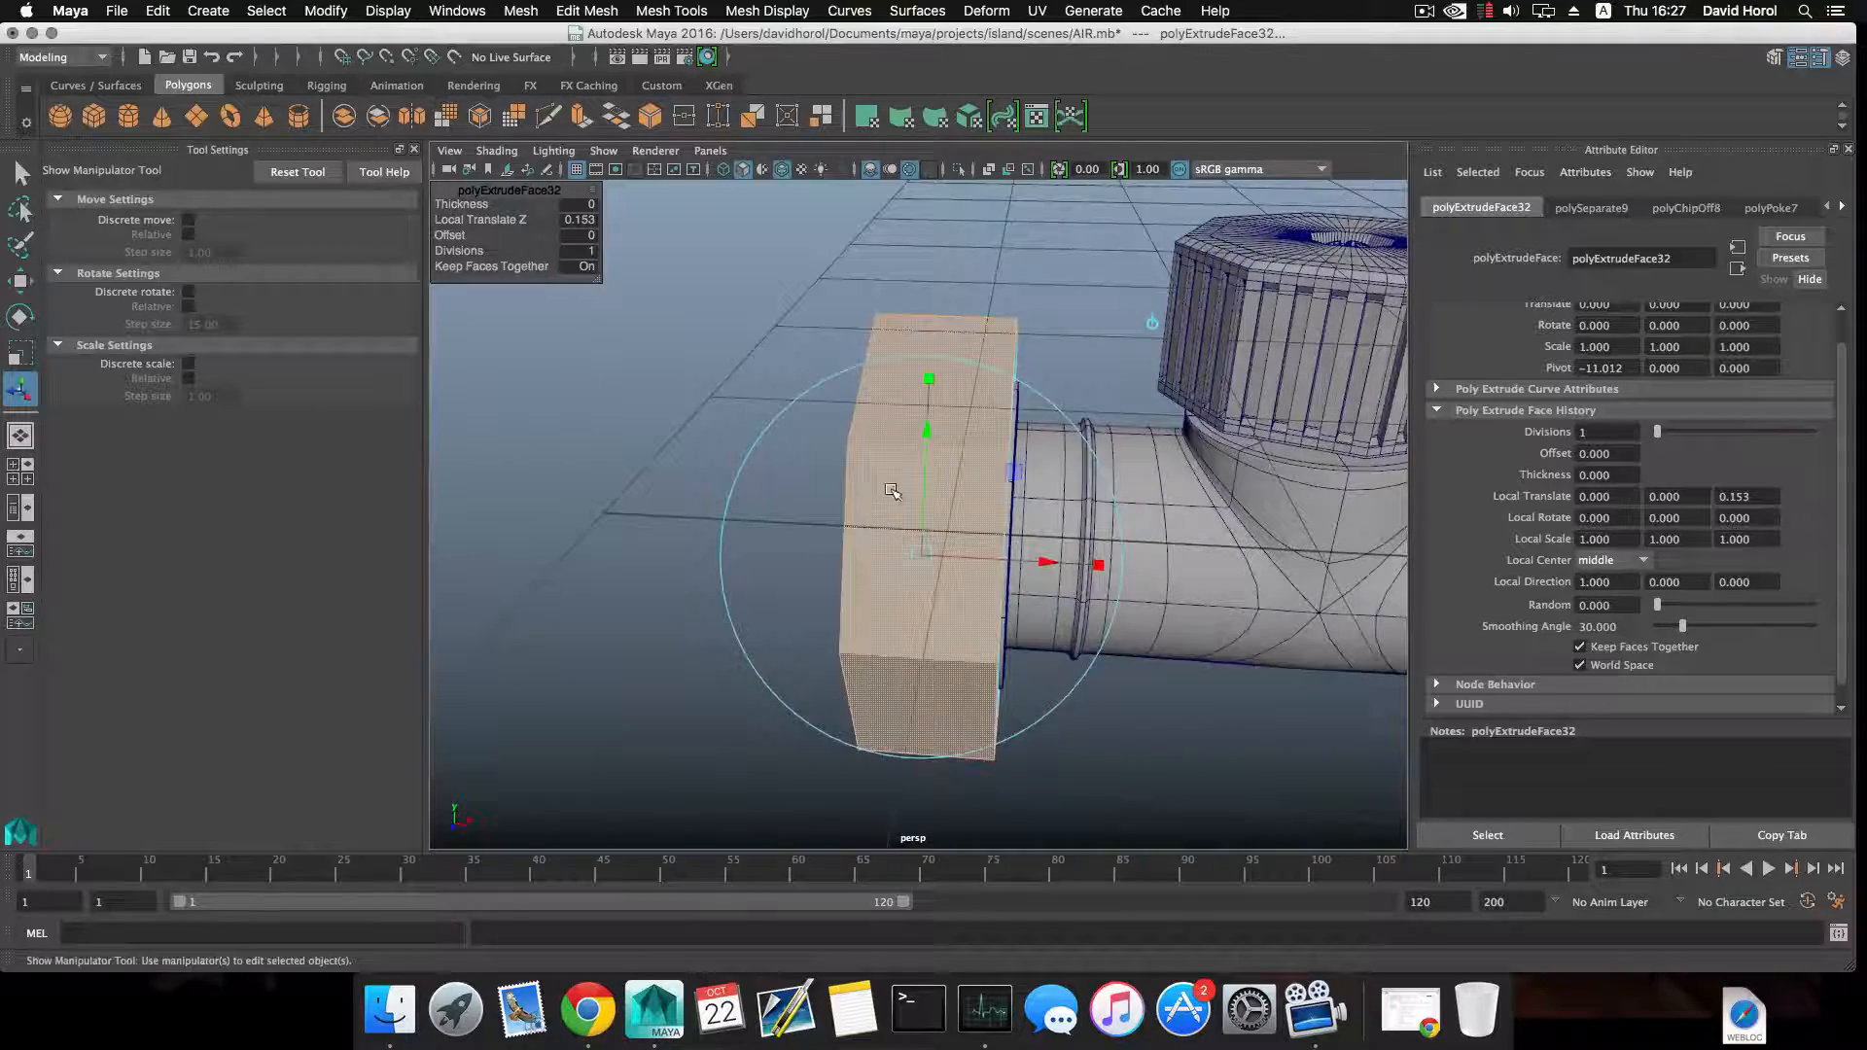
{"action": "left_click_drag", "start_coordinate": [890, 491], "coordinate": [960, 523], "text": "alt"}
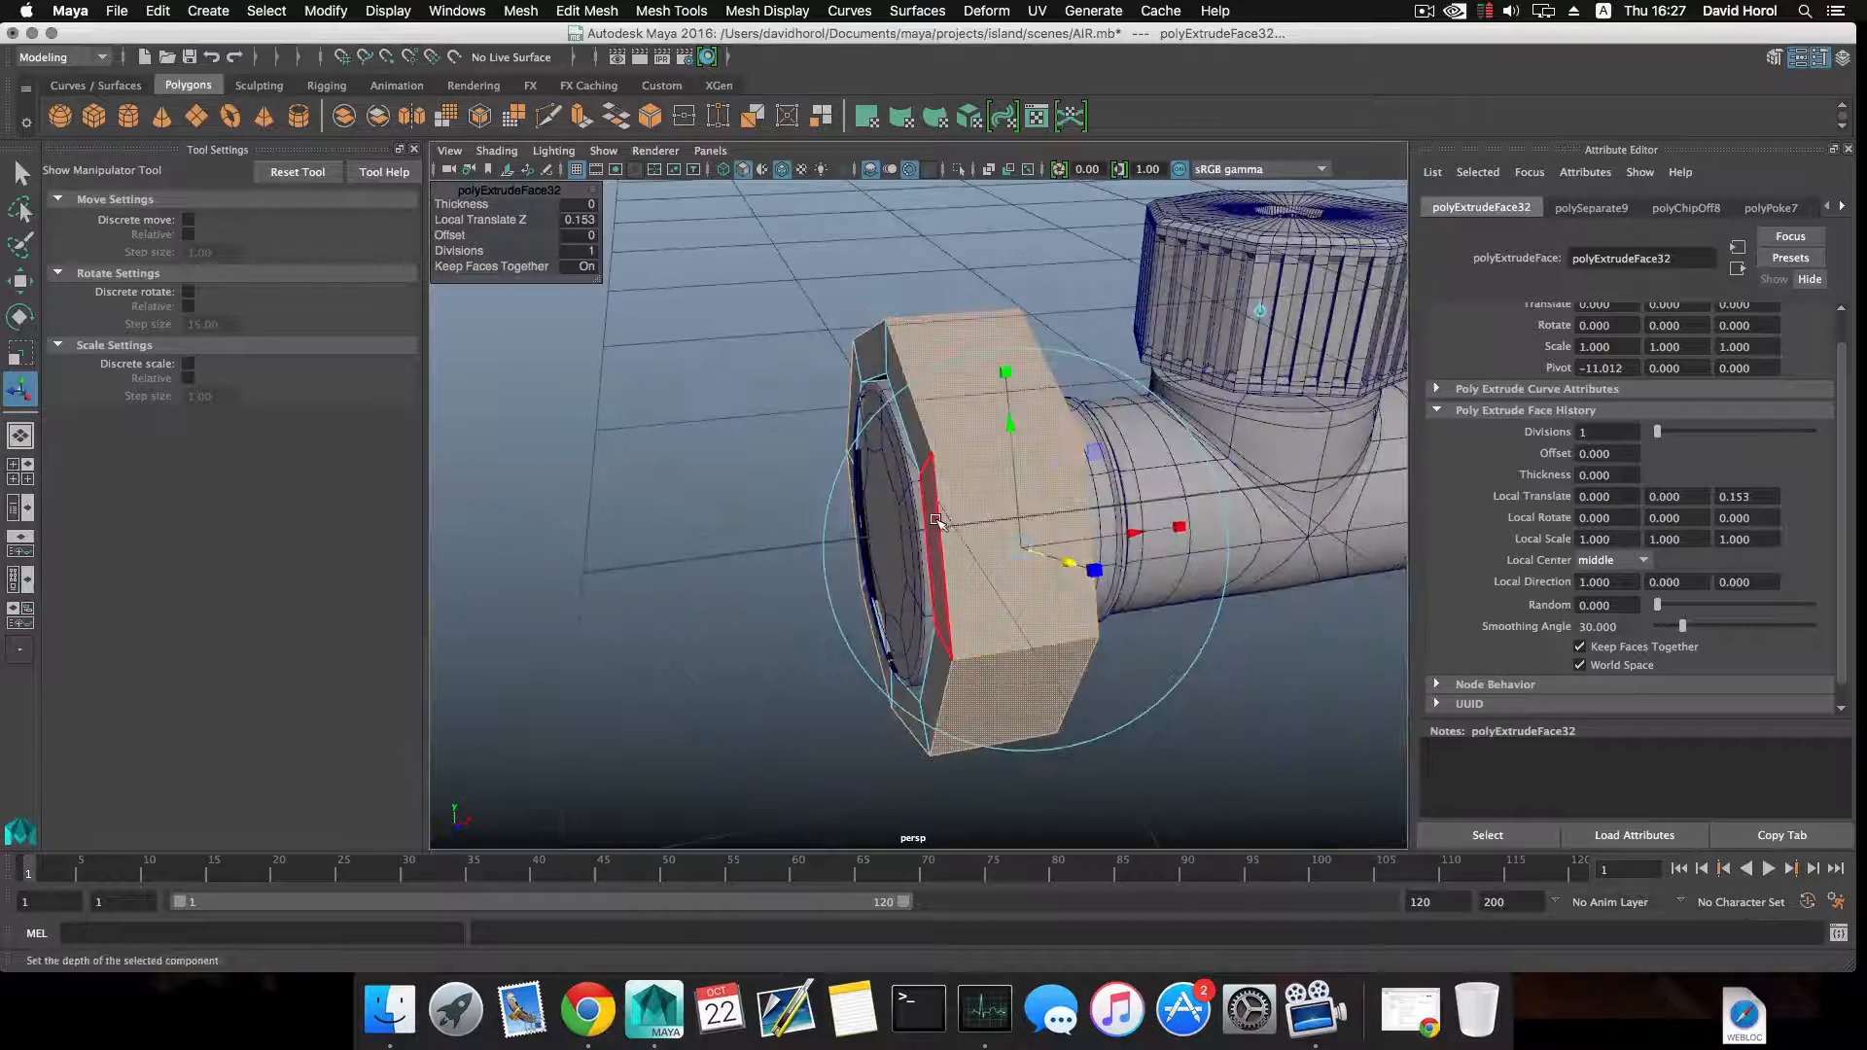
Move the ring's front rim faces outward along X to about -11.307, and return to object selection.
{"action": "left_click", "coordinate": [936, 520]}
{"action": "double_click", "coordinate": [943, 654], "text": "shift"}
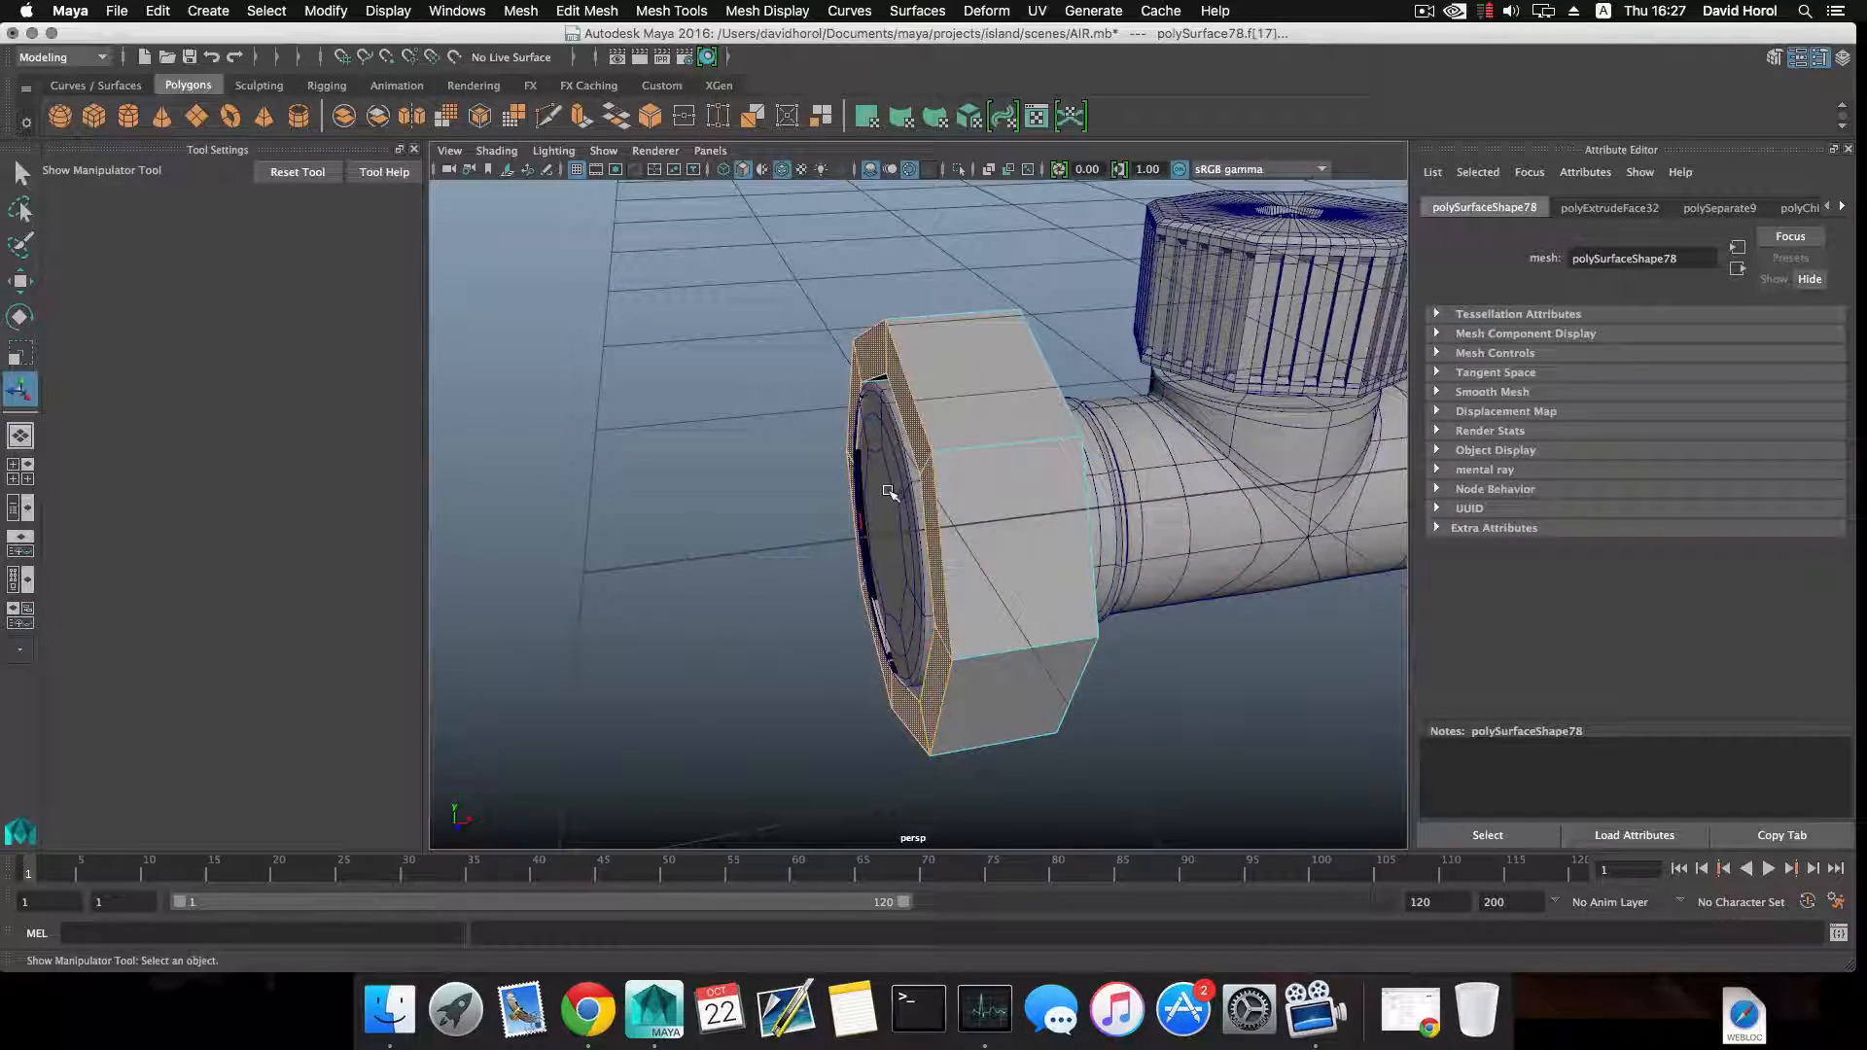
{"action": "key", "text": "w"}
{"action": "left_click_drag", "start_coordinate": [974, 526], "coordinate": [937, 525]}
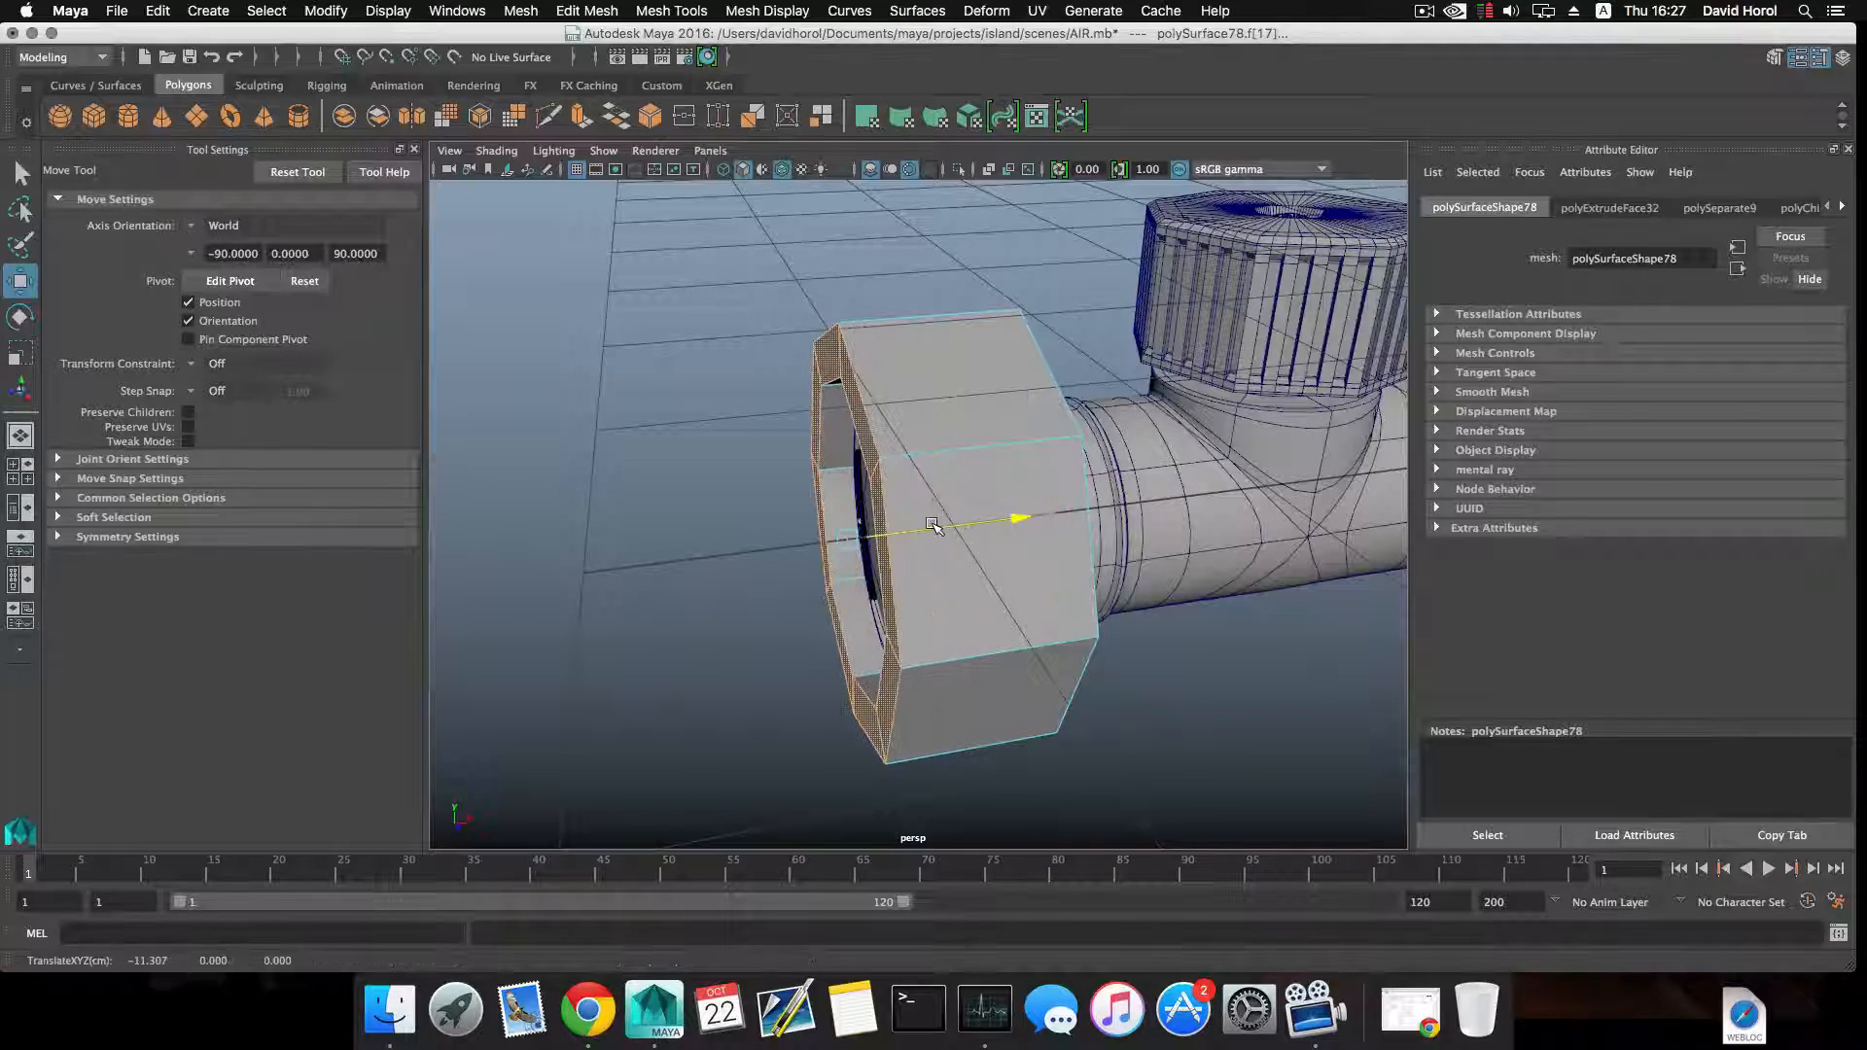
{"action": "key", "text": "F8"}
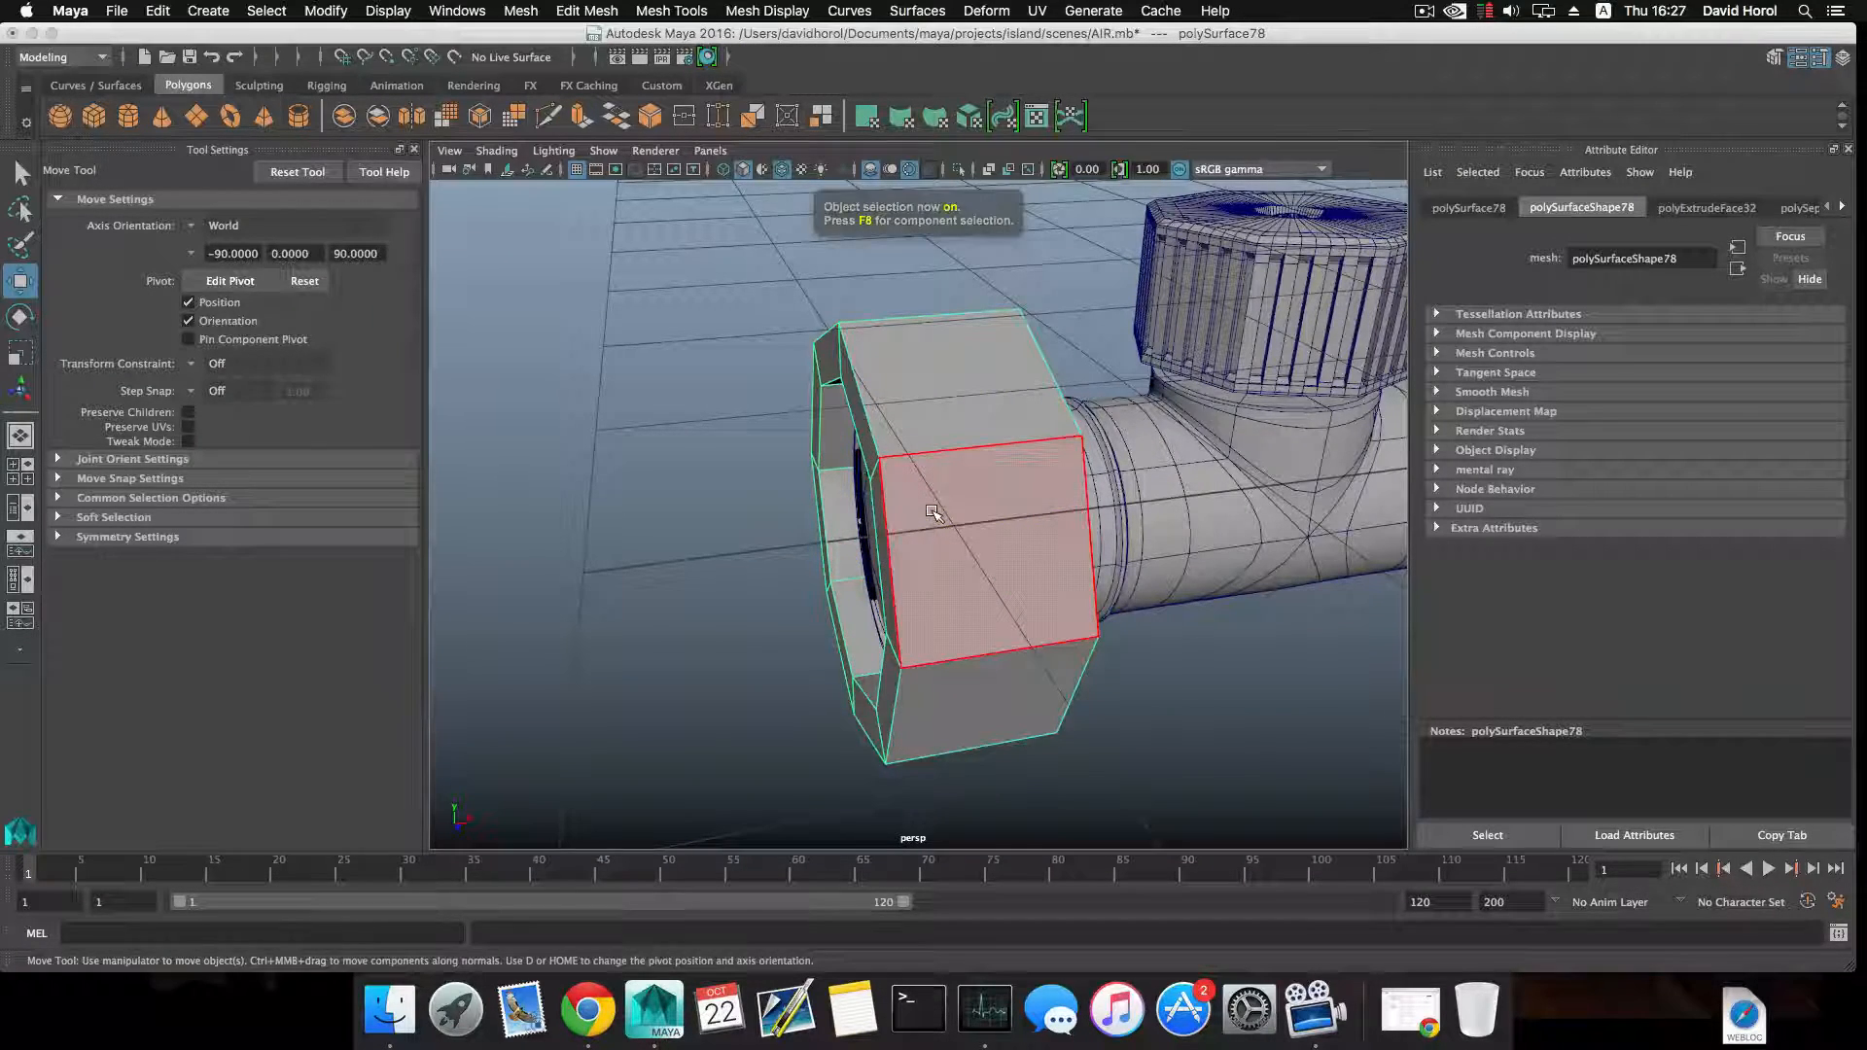
Split the edge ring across the thickness of the octagonal ring's front rim.
{"action": "left_click_drag", "start_coordinate": [934, 513], "coordinate": [991, 452], "text": "alt"}
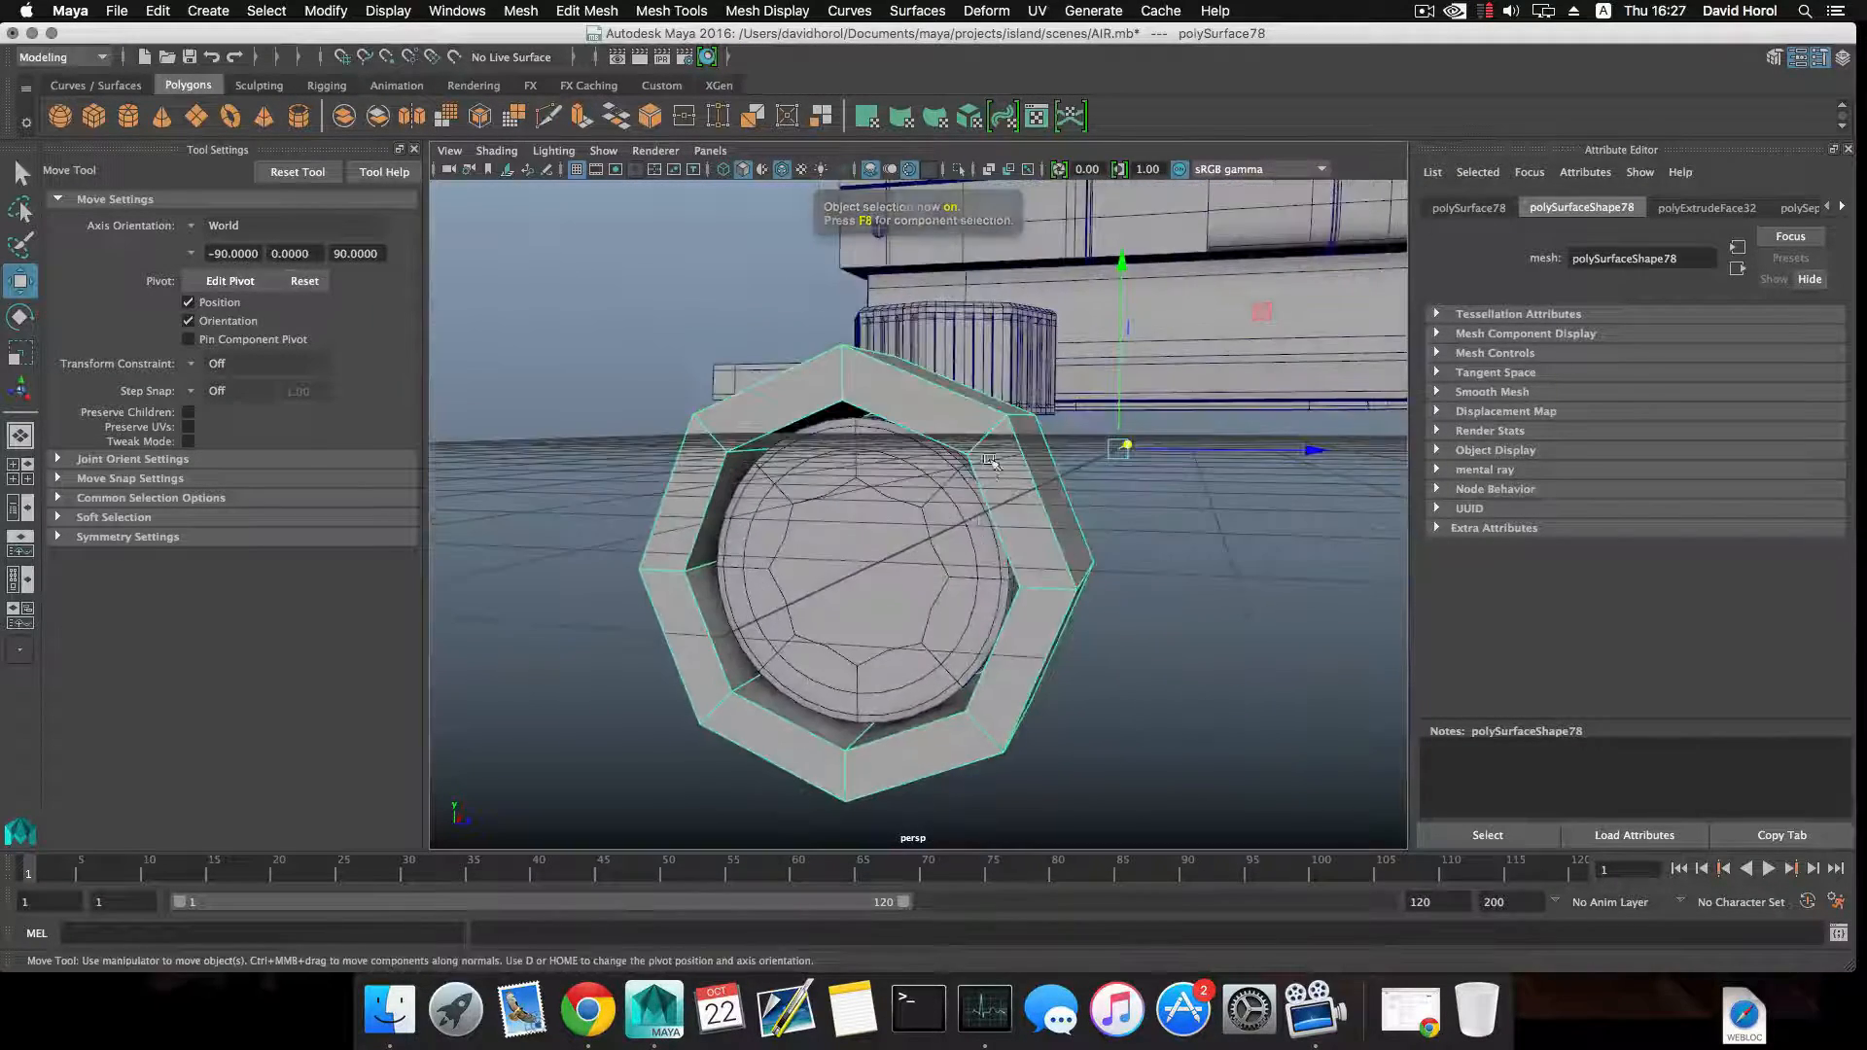
{"action": "right_click", "coordinate": [991, 452]}
{"action": "left_click", "coordinate": [990, 398]}
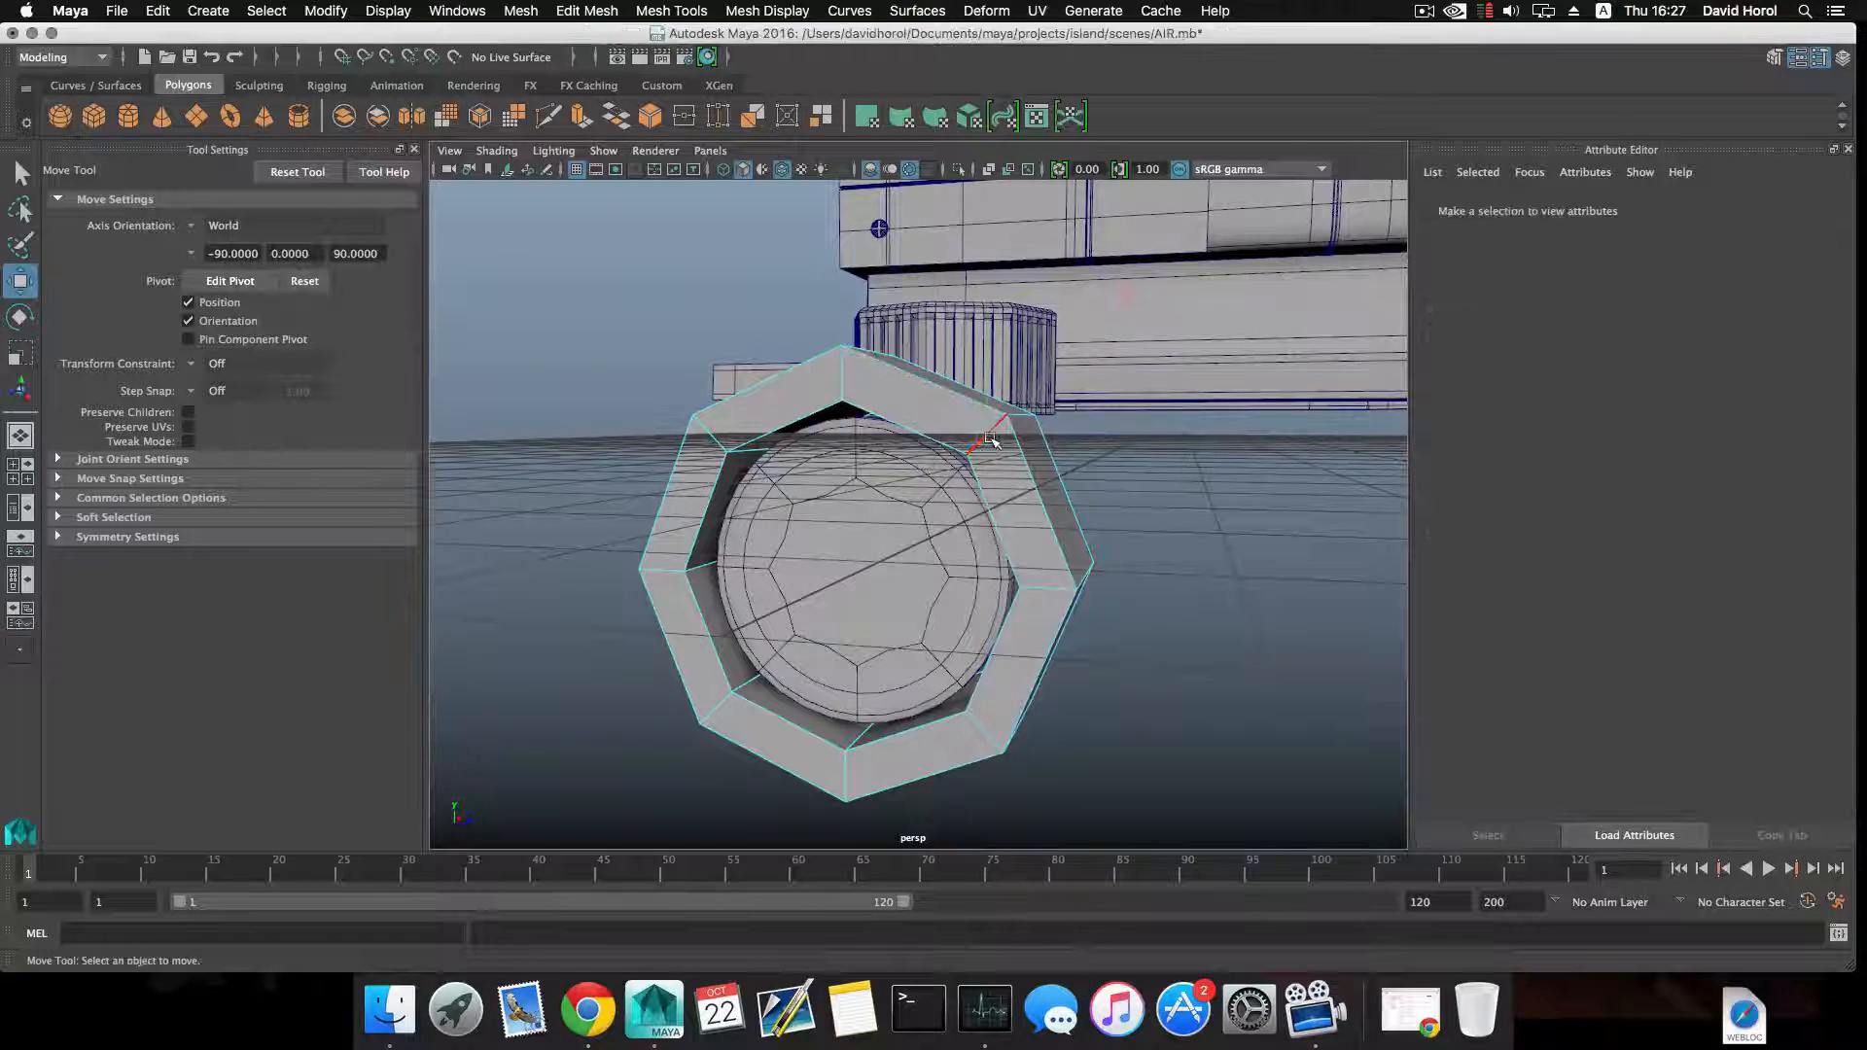
{"action": "left_click", "coordinate": [985, 435]}
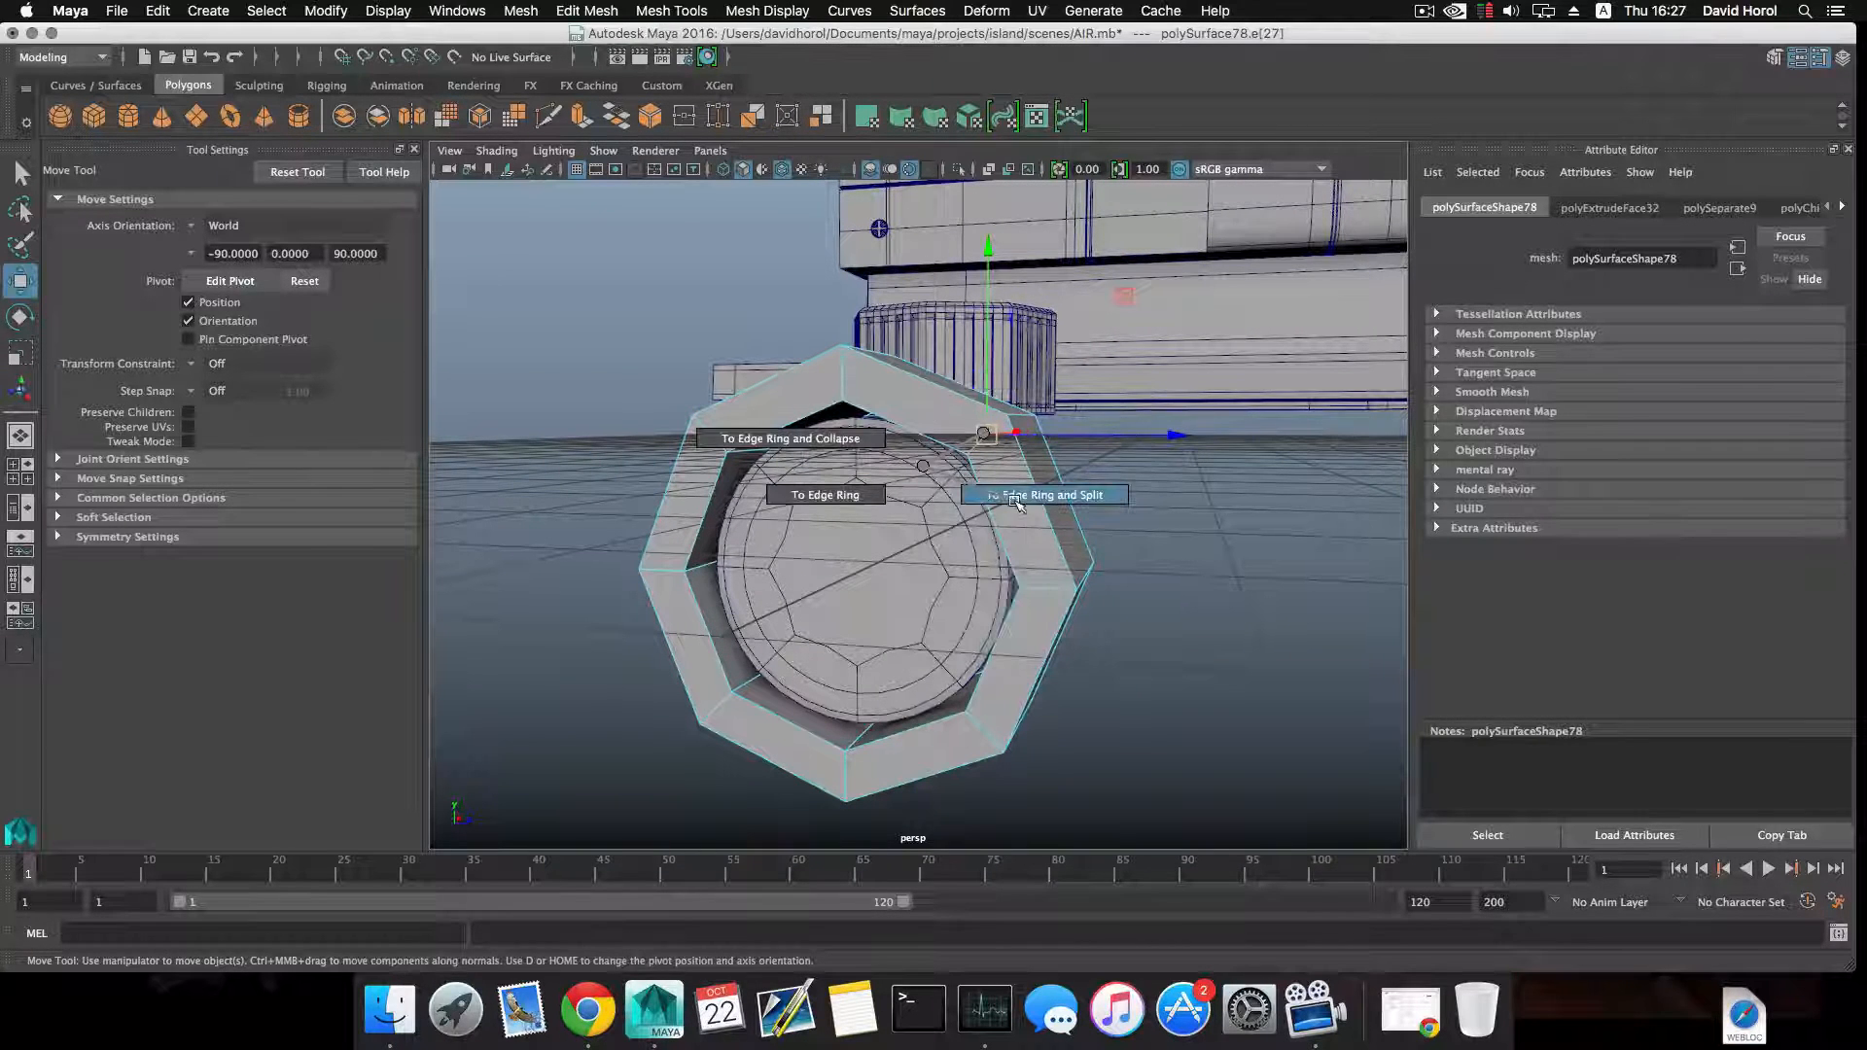
{"action": "left_click", "coordinate": [1015, 497]}
Split the lengthwise edge ring around the octagonal ring's outer sides.
{"action": "left_click_drag", "start_coordinate": [1015, 500], "coordinate": [933, 467], "text": "alt"}
{"action": "left_click", "coordinate": [960, 447]}
{"action": "left_click", "coordinate": [889, 475]}
{"action": "key", "text": "g"}
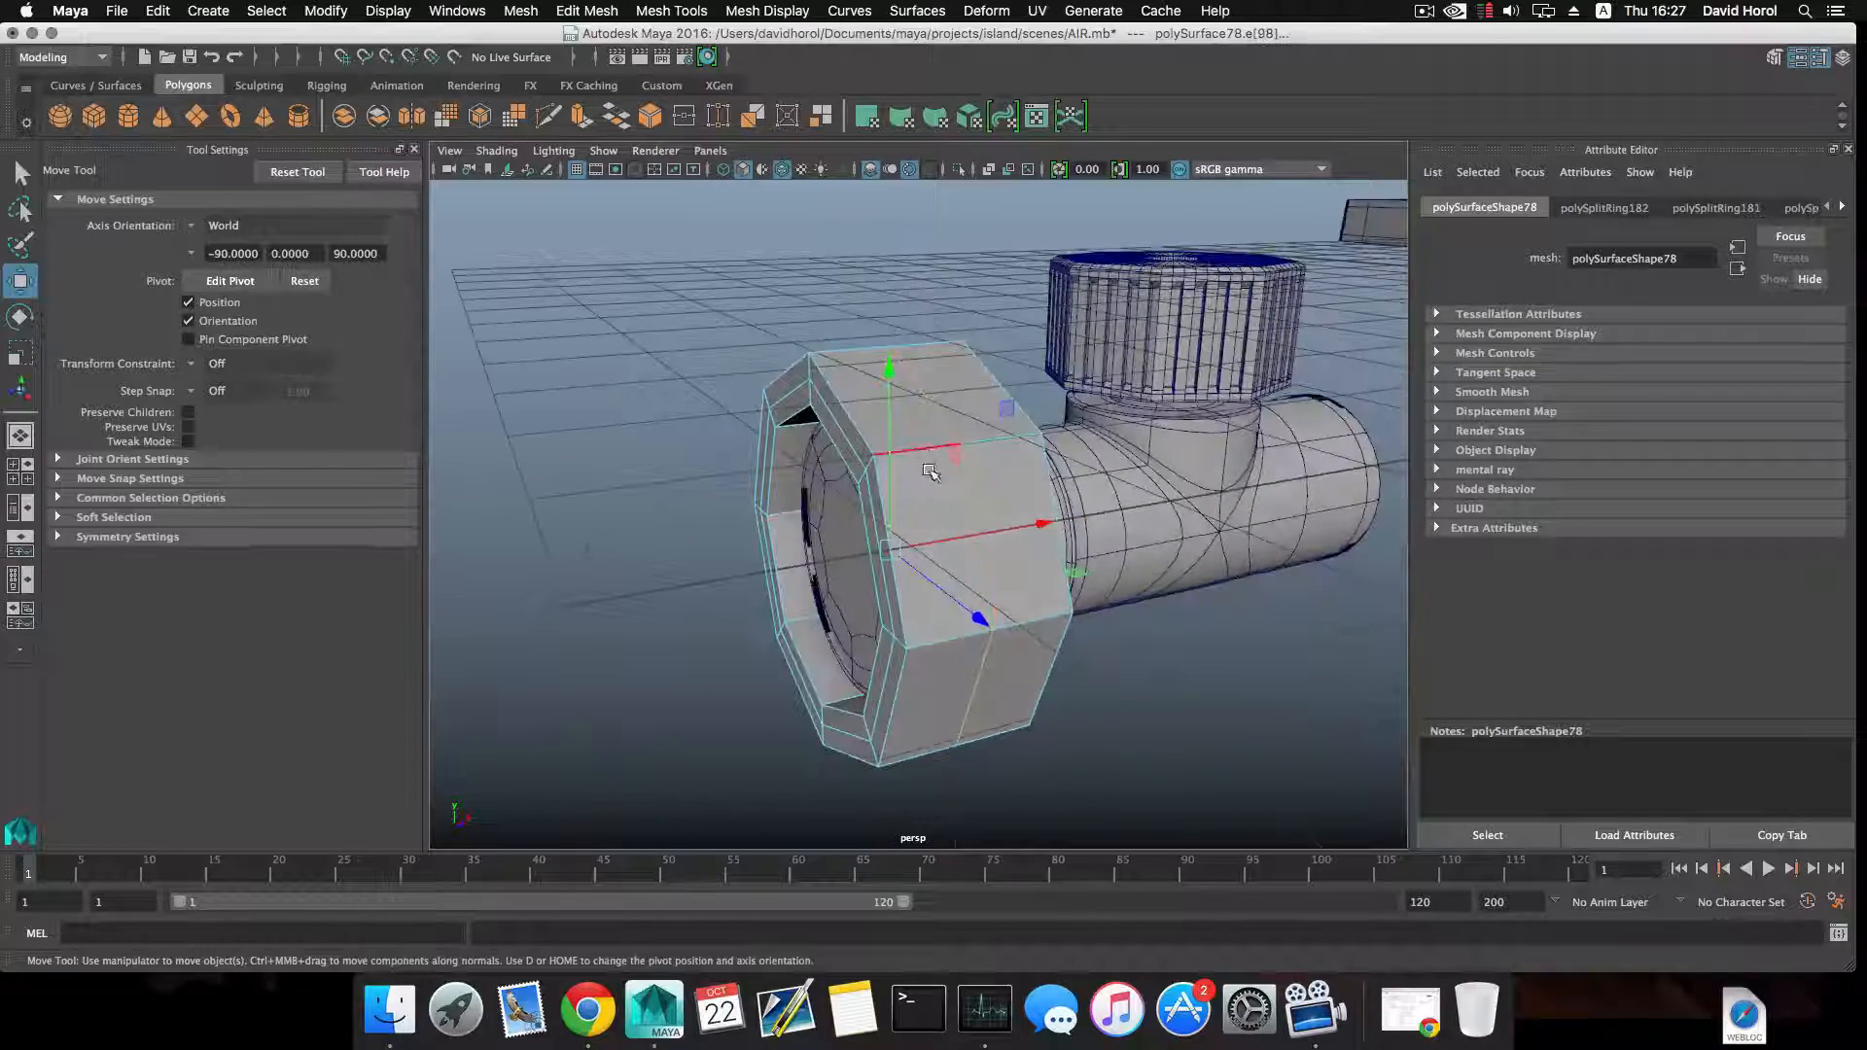
Select the lengthwise corner edges around the octagonal ring's outside and bevel them.
{"action": "right_click_drag", "start_coordinate": [922, 455], "coordinate": [933, 406]}
{"action": "left_click", "coordinate": [922, 439]}
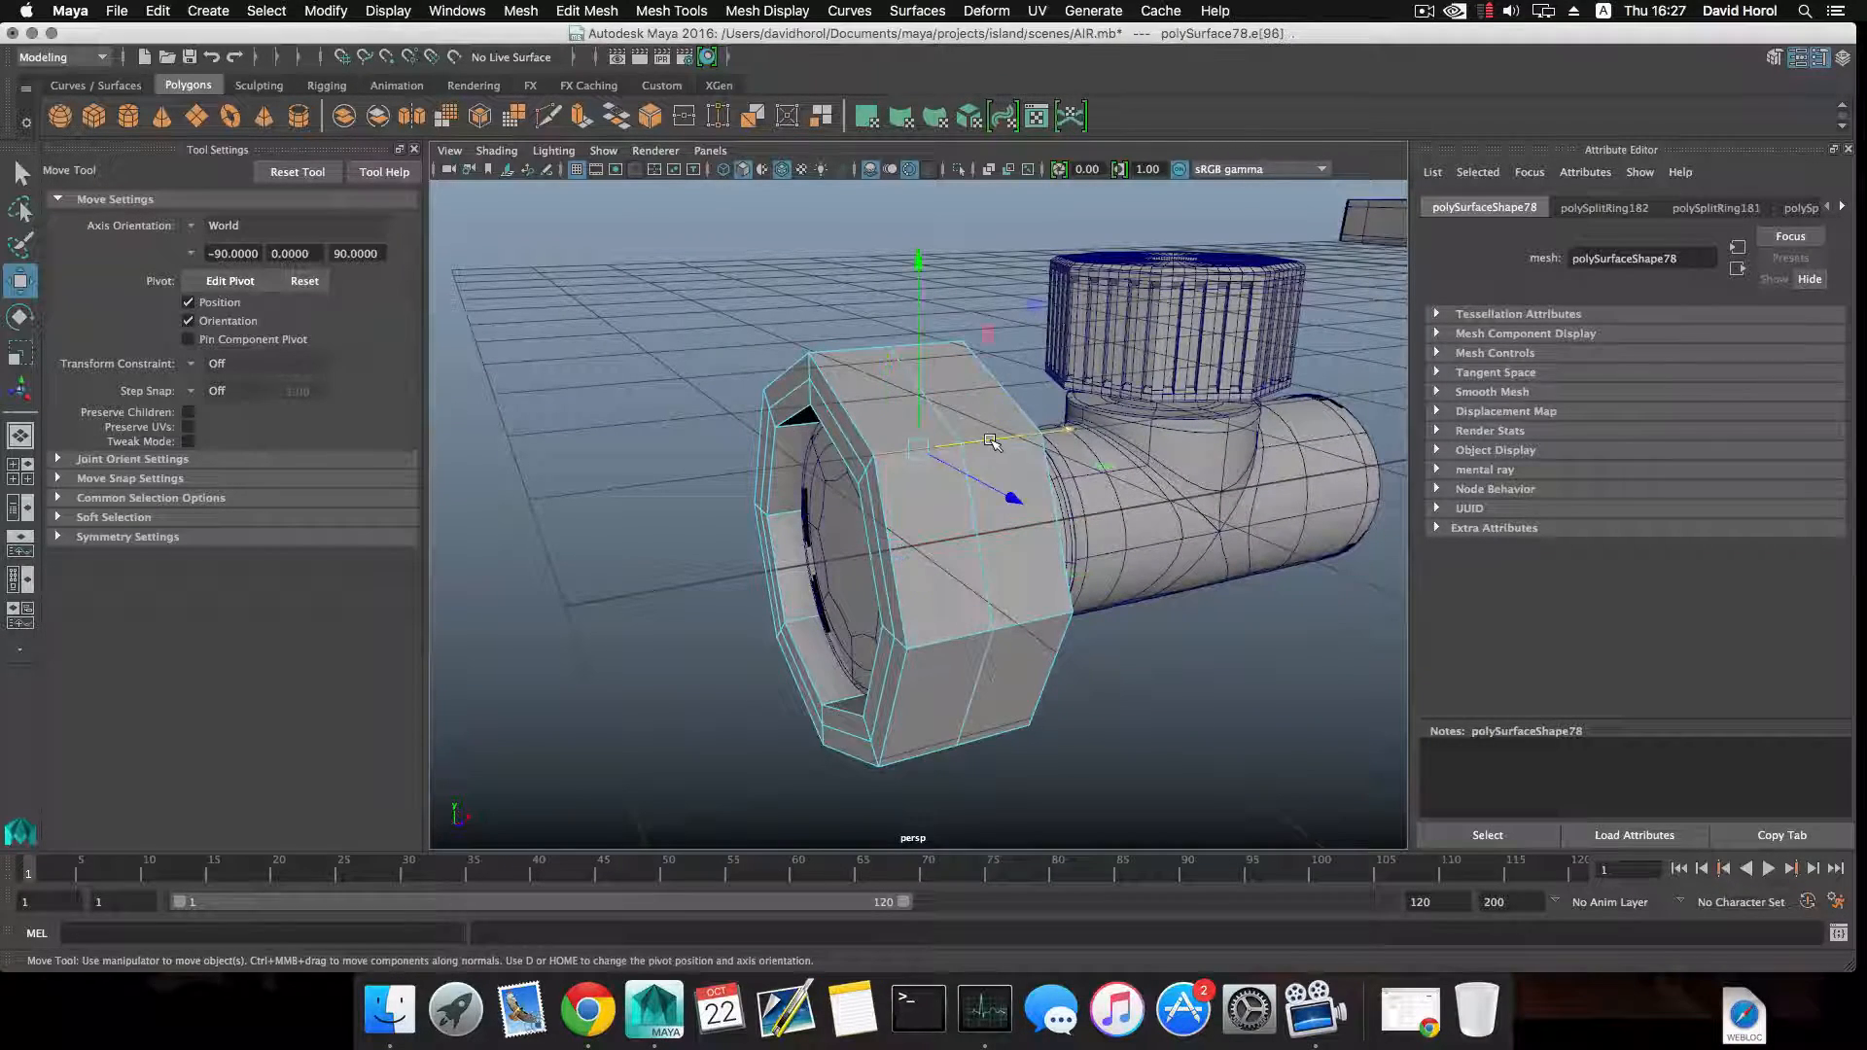
{"action": "left_click_drag", "start_coordinate": [924, 445], "coordinate": [872, 324], "text": "alt"}
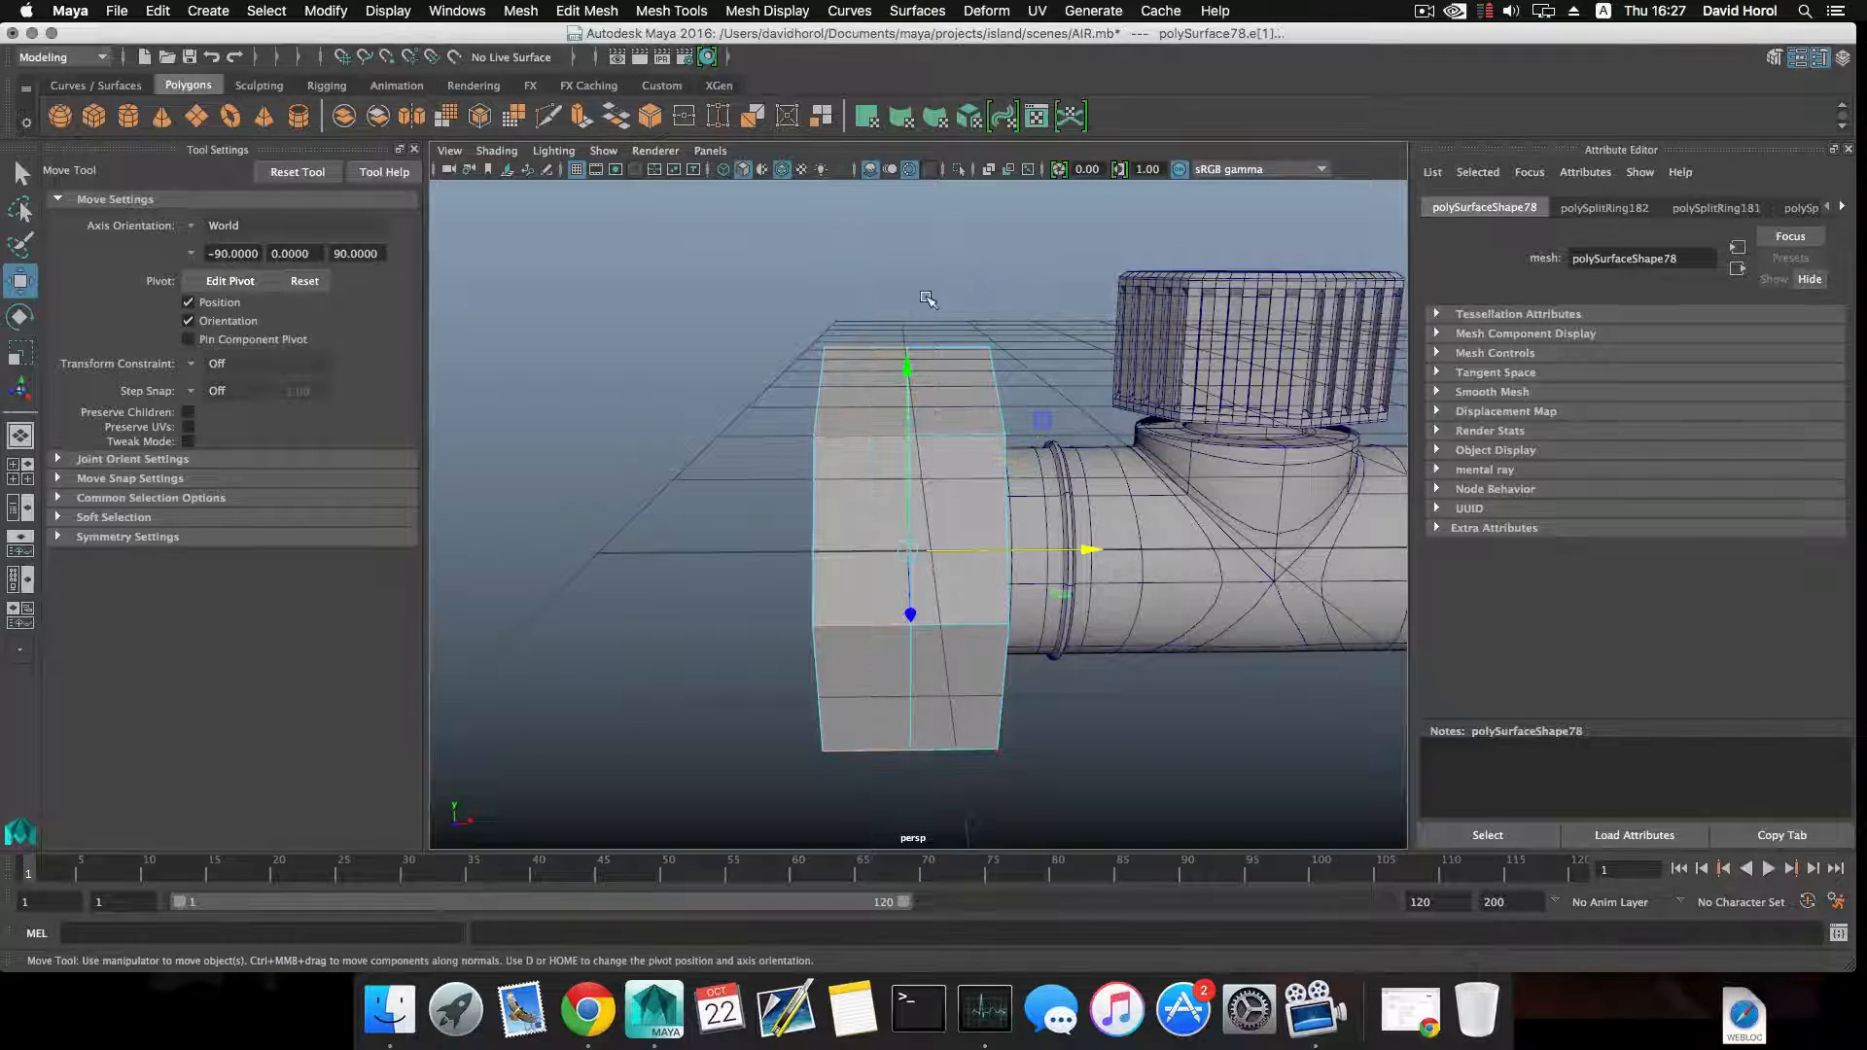
{"action": "left_click_drag", "start_coordinate": [948, 408], "coordinate": [934, 402], "text": "alt"}
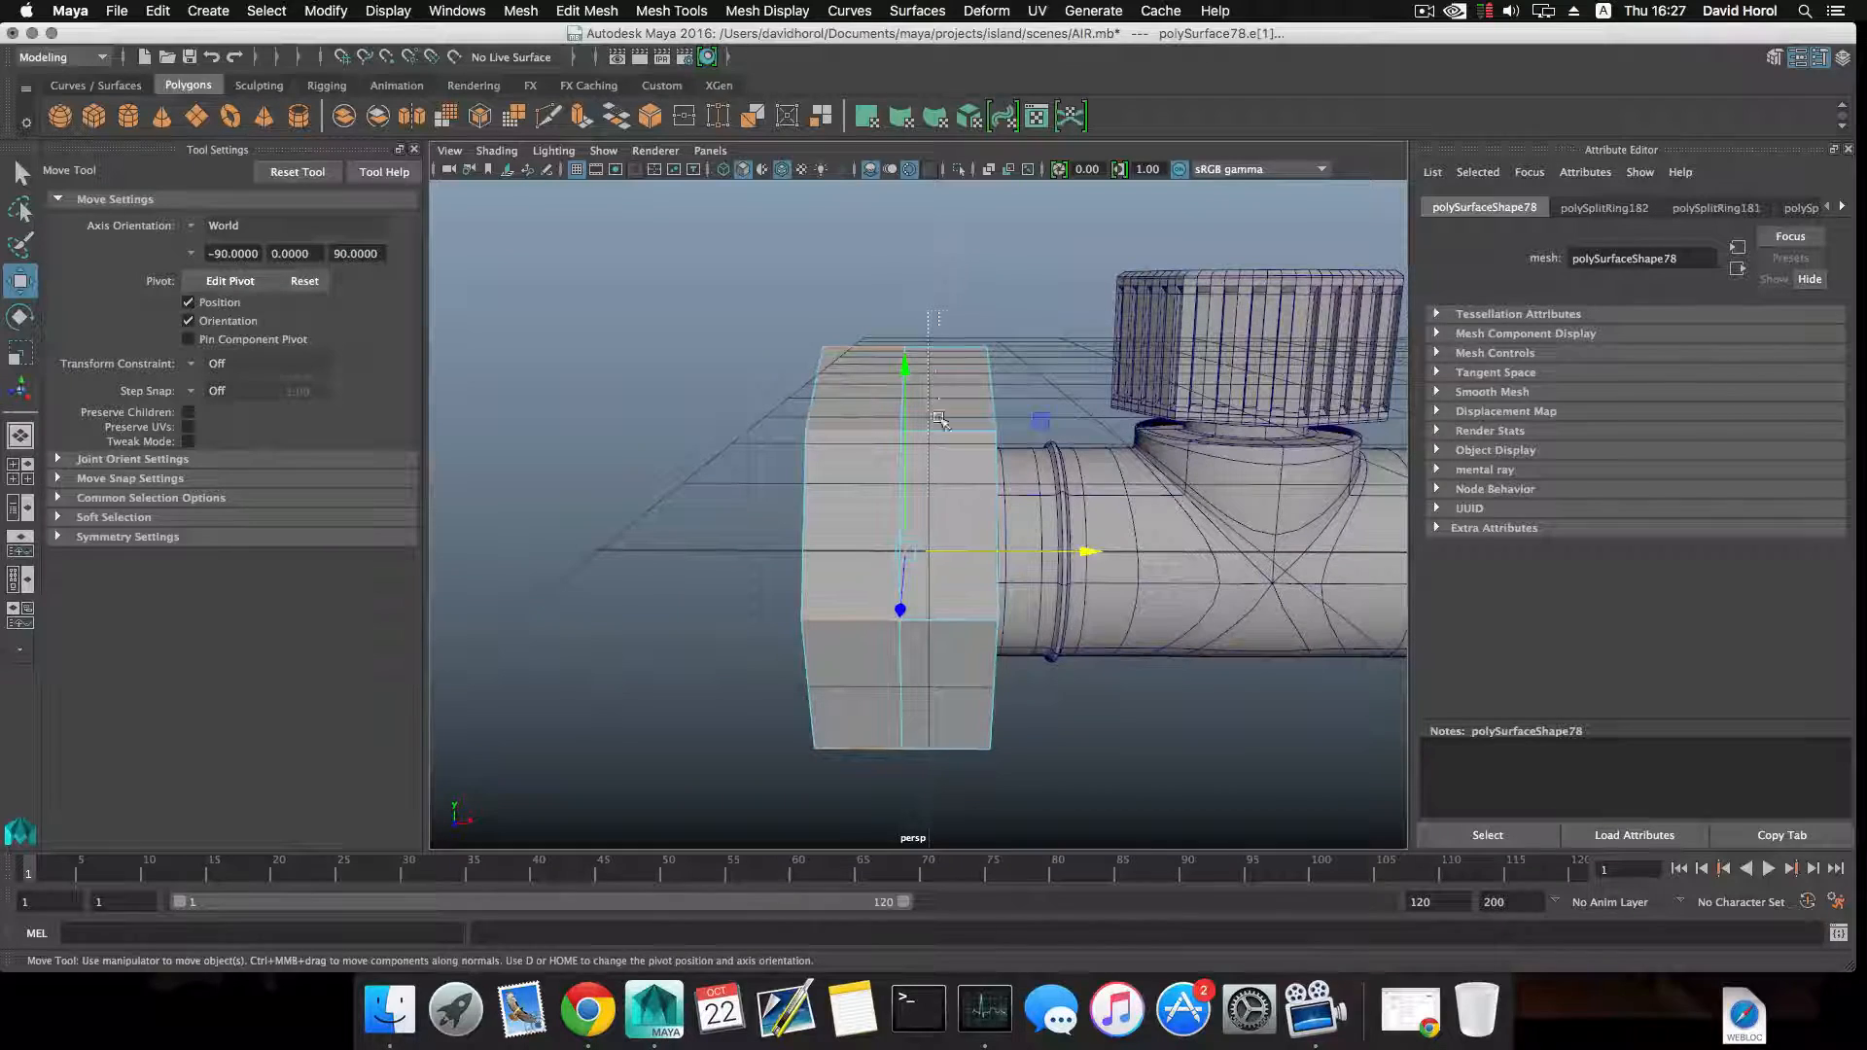
{"action": "left_click_drag", "start_coordinate": [948, 815], "coordinate": [989, 500]}
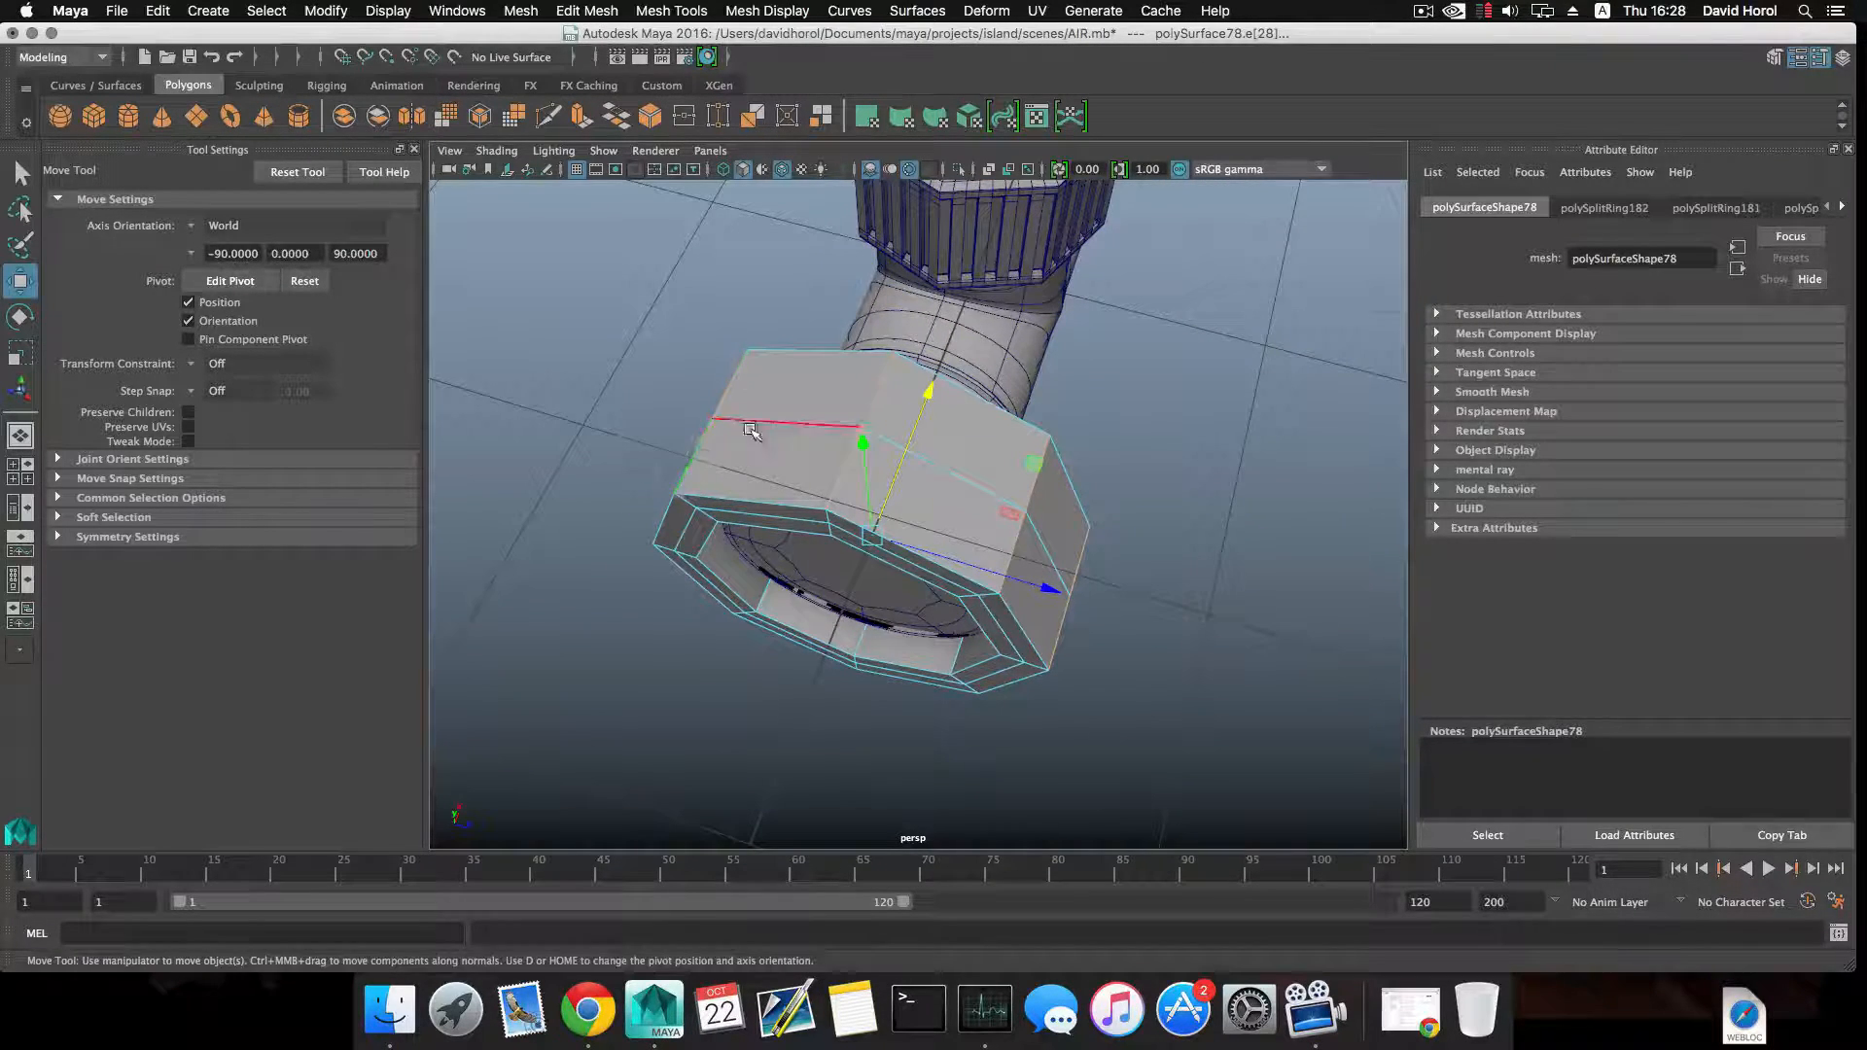
{"action": "left_click_drag", "start_coordinate": [752, 430], "coordinate": [907, 413], "text": "alt"}
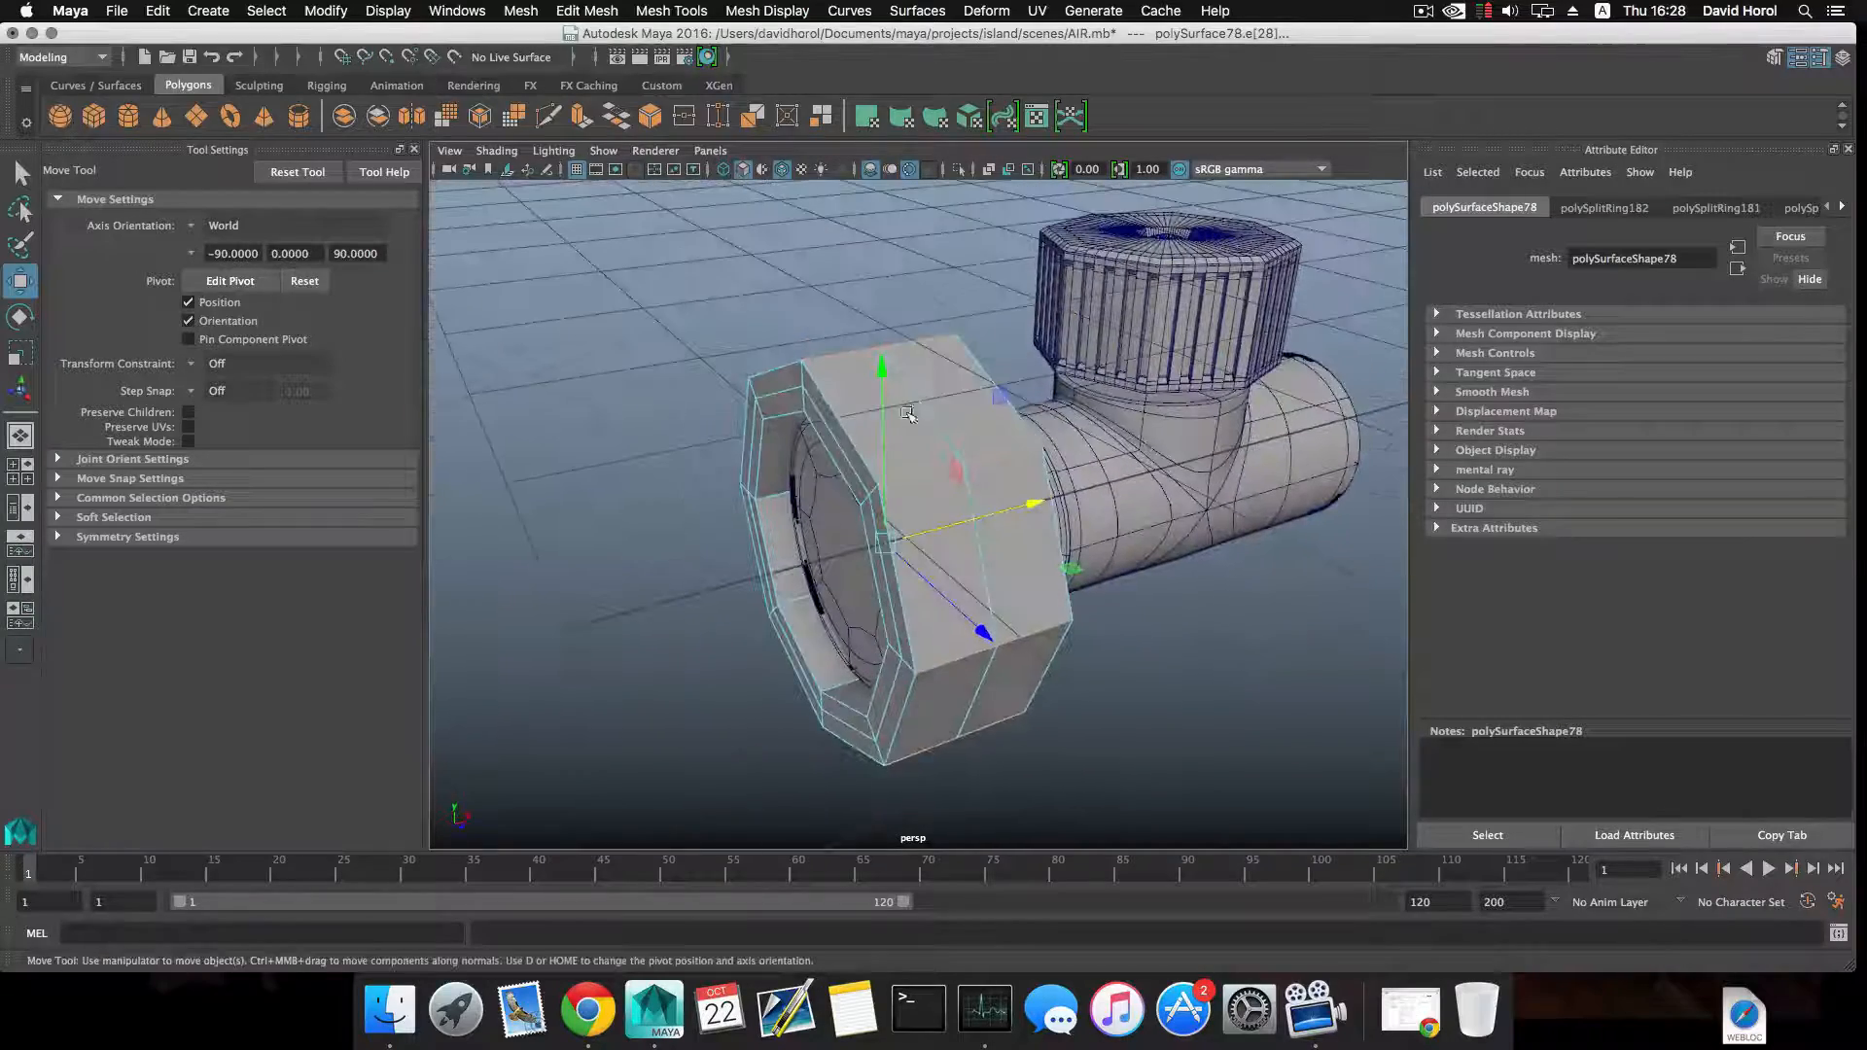
{"action": "right_click", "coordinate": [969, 428], "text": "shift"}
{"action": "right_click_drag", "start_coordinate": [1050, 430], "coordinate": [1052, 431], "text": "shift"}
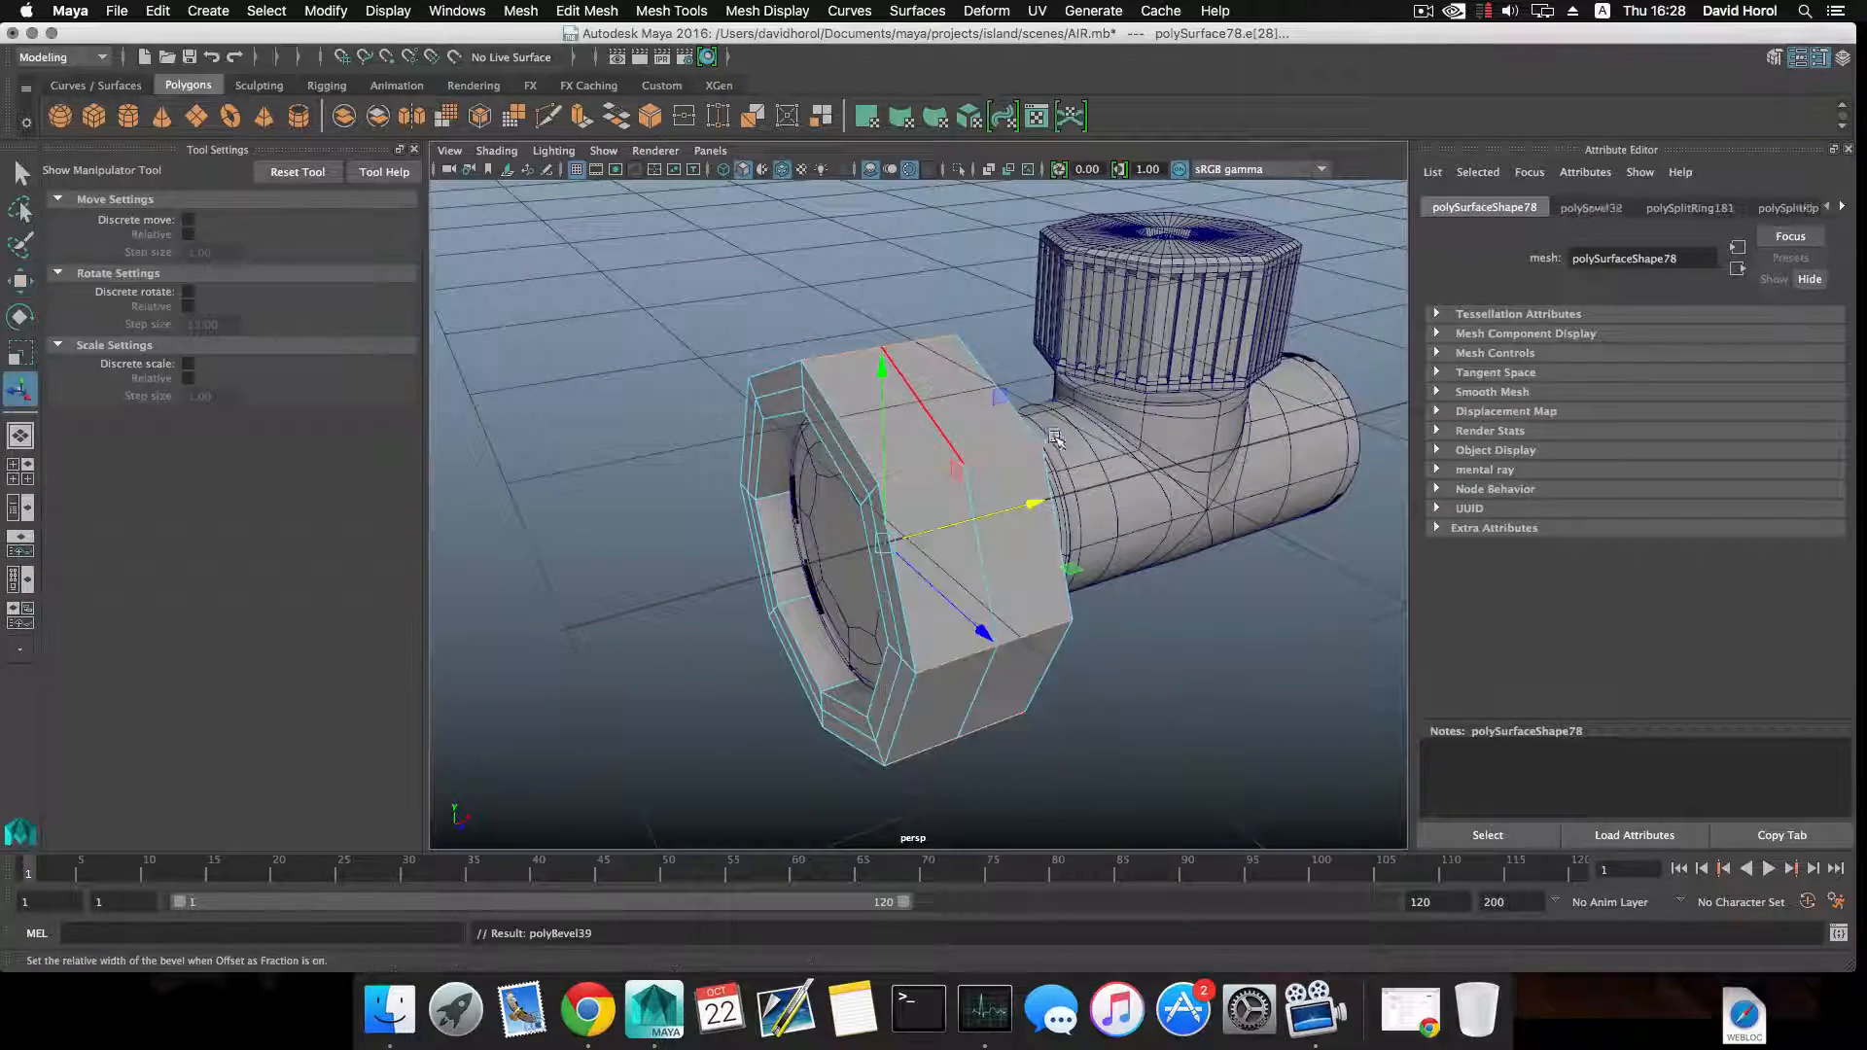
{"action": "left_click_drag", "start_coordinate": [963, 470], "coordinate": [1142, 441], "text": "alt"}
Set the corner bevel's fraction to 0.329 and check the bevelled corners up close.
{"action": "scroll", "coordinate": [1028, 481], "scroll_direction": "up", "scroll_amount": 4}
{"action": "left_click_drag", "start_coordinate": [1027, 482], "coordinate": [934, 574], "text": "alt"}
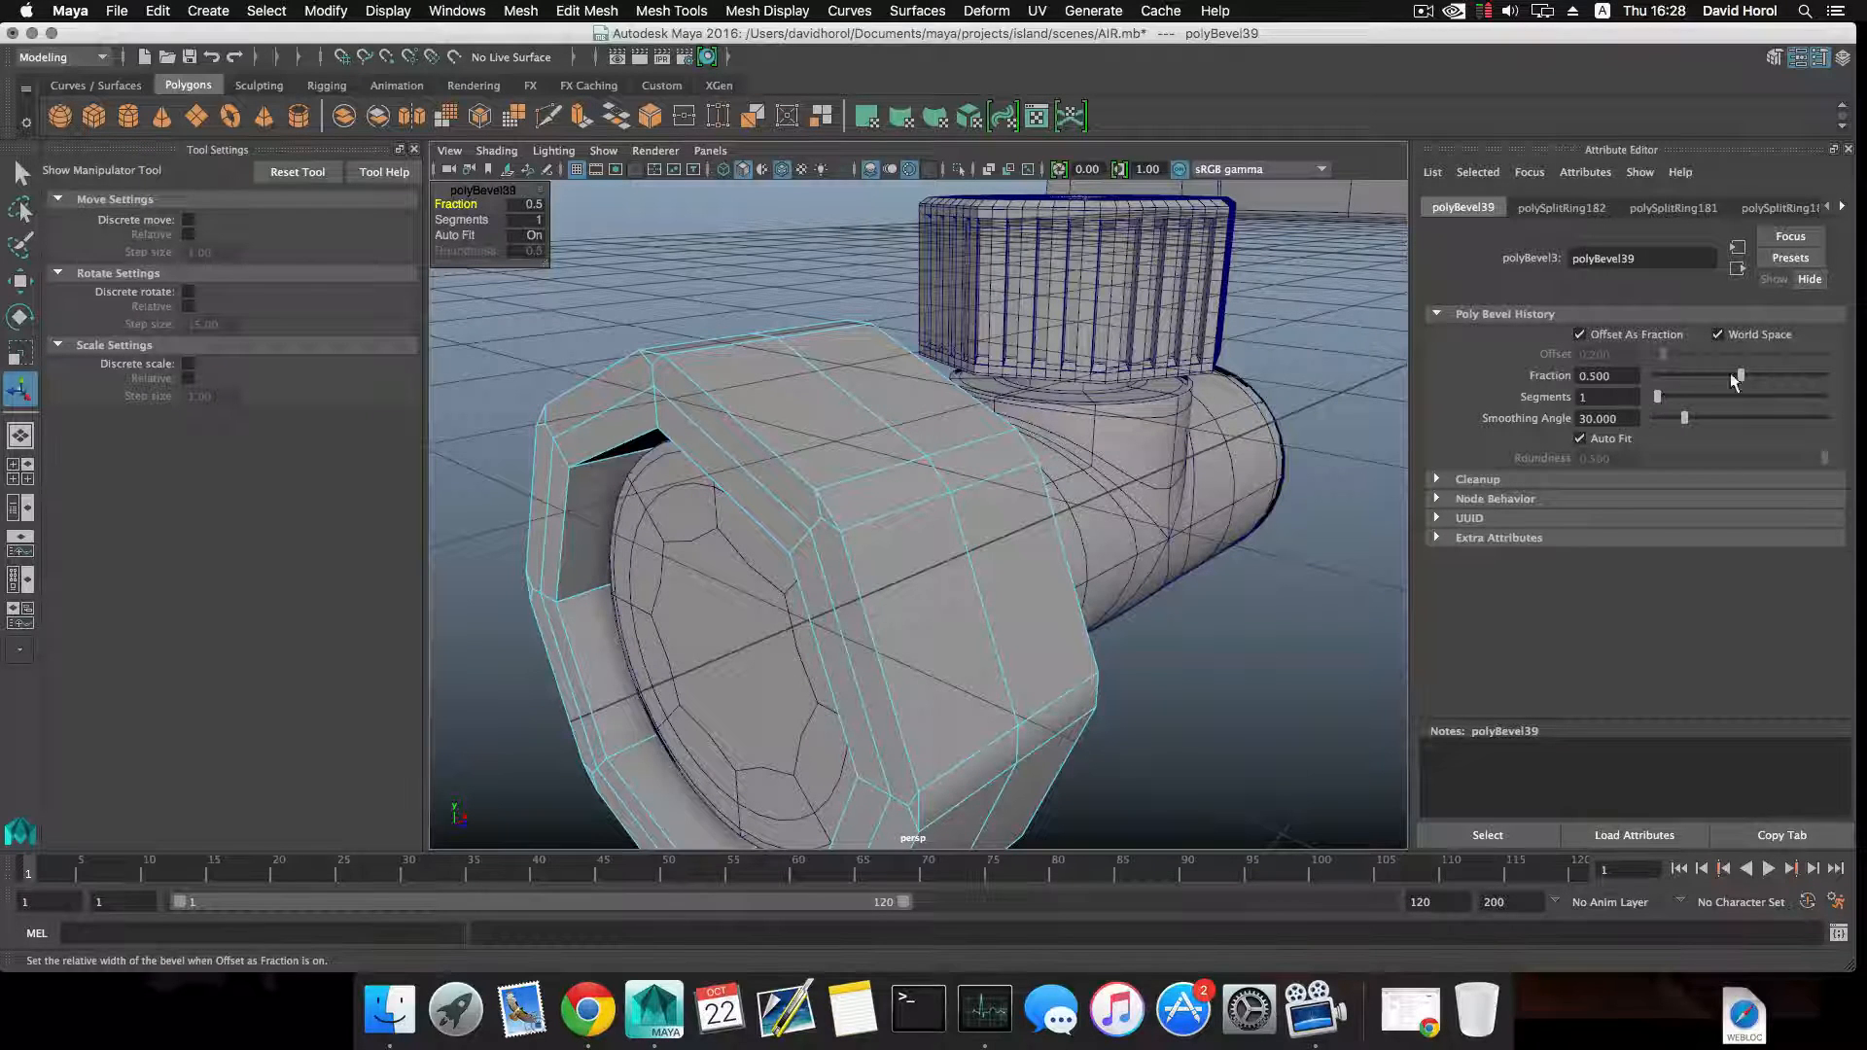
{"action": "mouse_move", "coordinate": [1740, 376]}
{"action": "left_mouse_down"}
{"action": "mouse_move", "coordinate": [1782, 375]}
{"action": "mouse_move", "coordinate": [1717, 378]}
{"action": "left_mouse_up"}
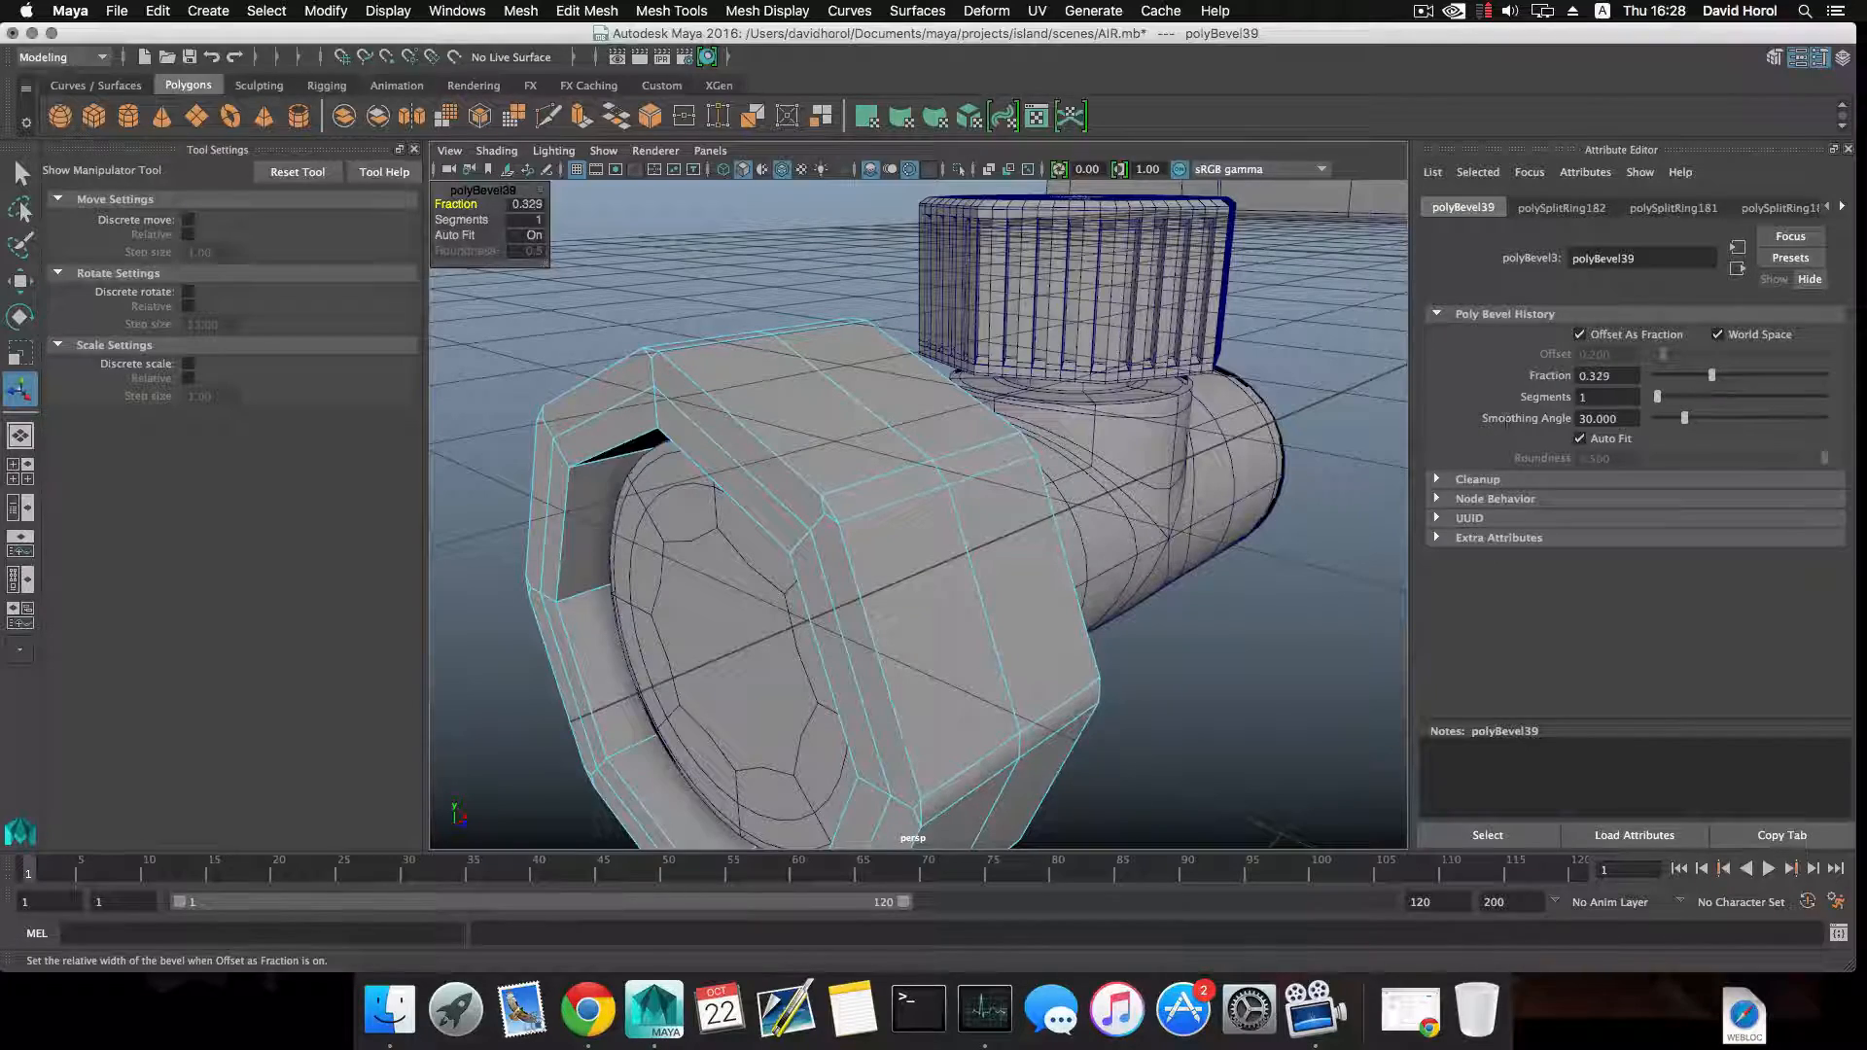
{"action": "left_click_drag", "start_coordinate": [1203, 522], "coordinate": [1055, 545], "text": "alt"}
{"action": "right_click_drag", "start_coordinate": [1055, 544], "coordinate": [1165, 584], "text": "alt"}
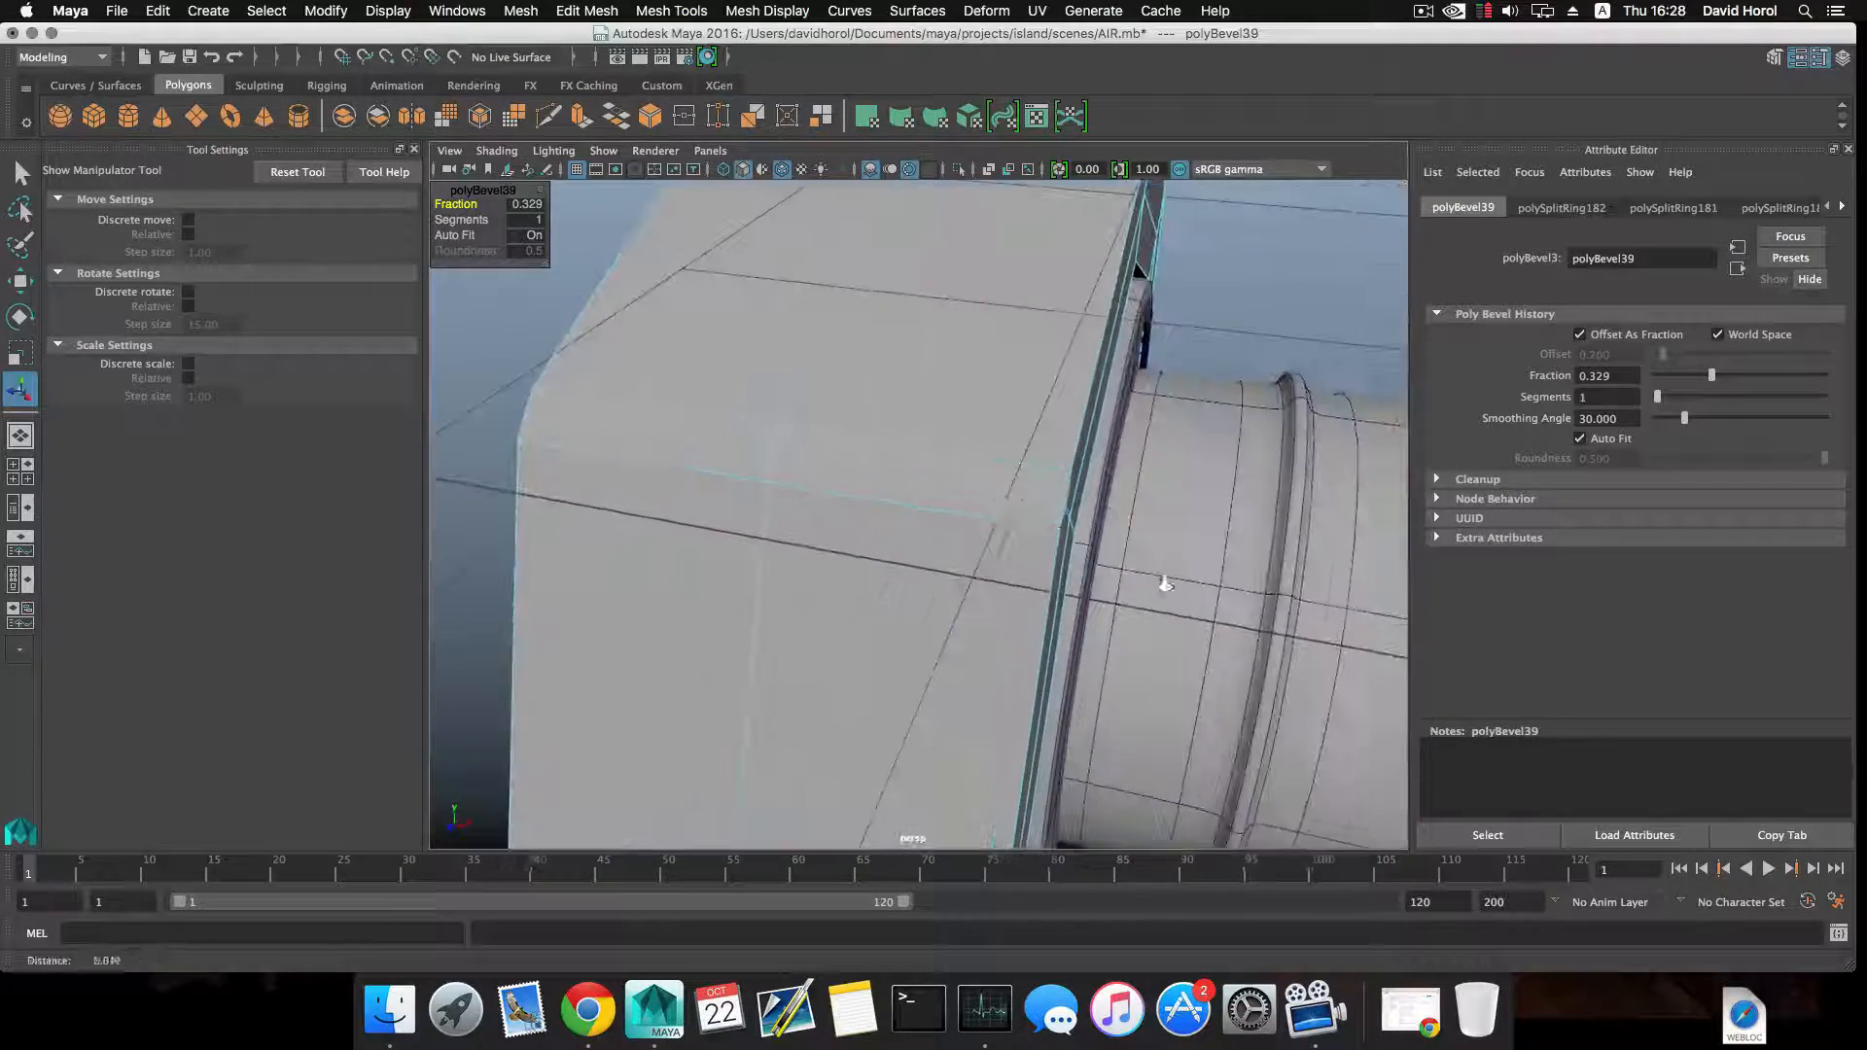
Split the short edge ring across one bevelled corner of the octagonal ring, adding a lengthwise edge along the bevel strip.
{"action": "left_click_drag", "start_coordinate": [1165, 585], "coordinate": [934, 488], "text": "alt"}
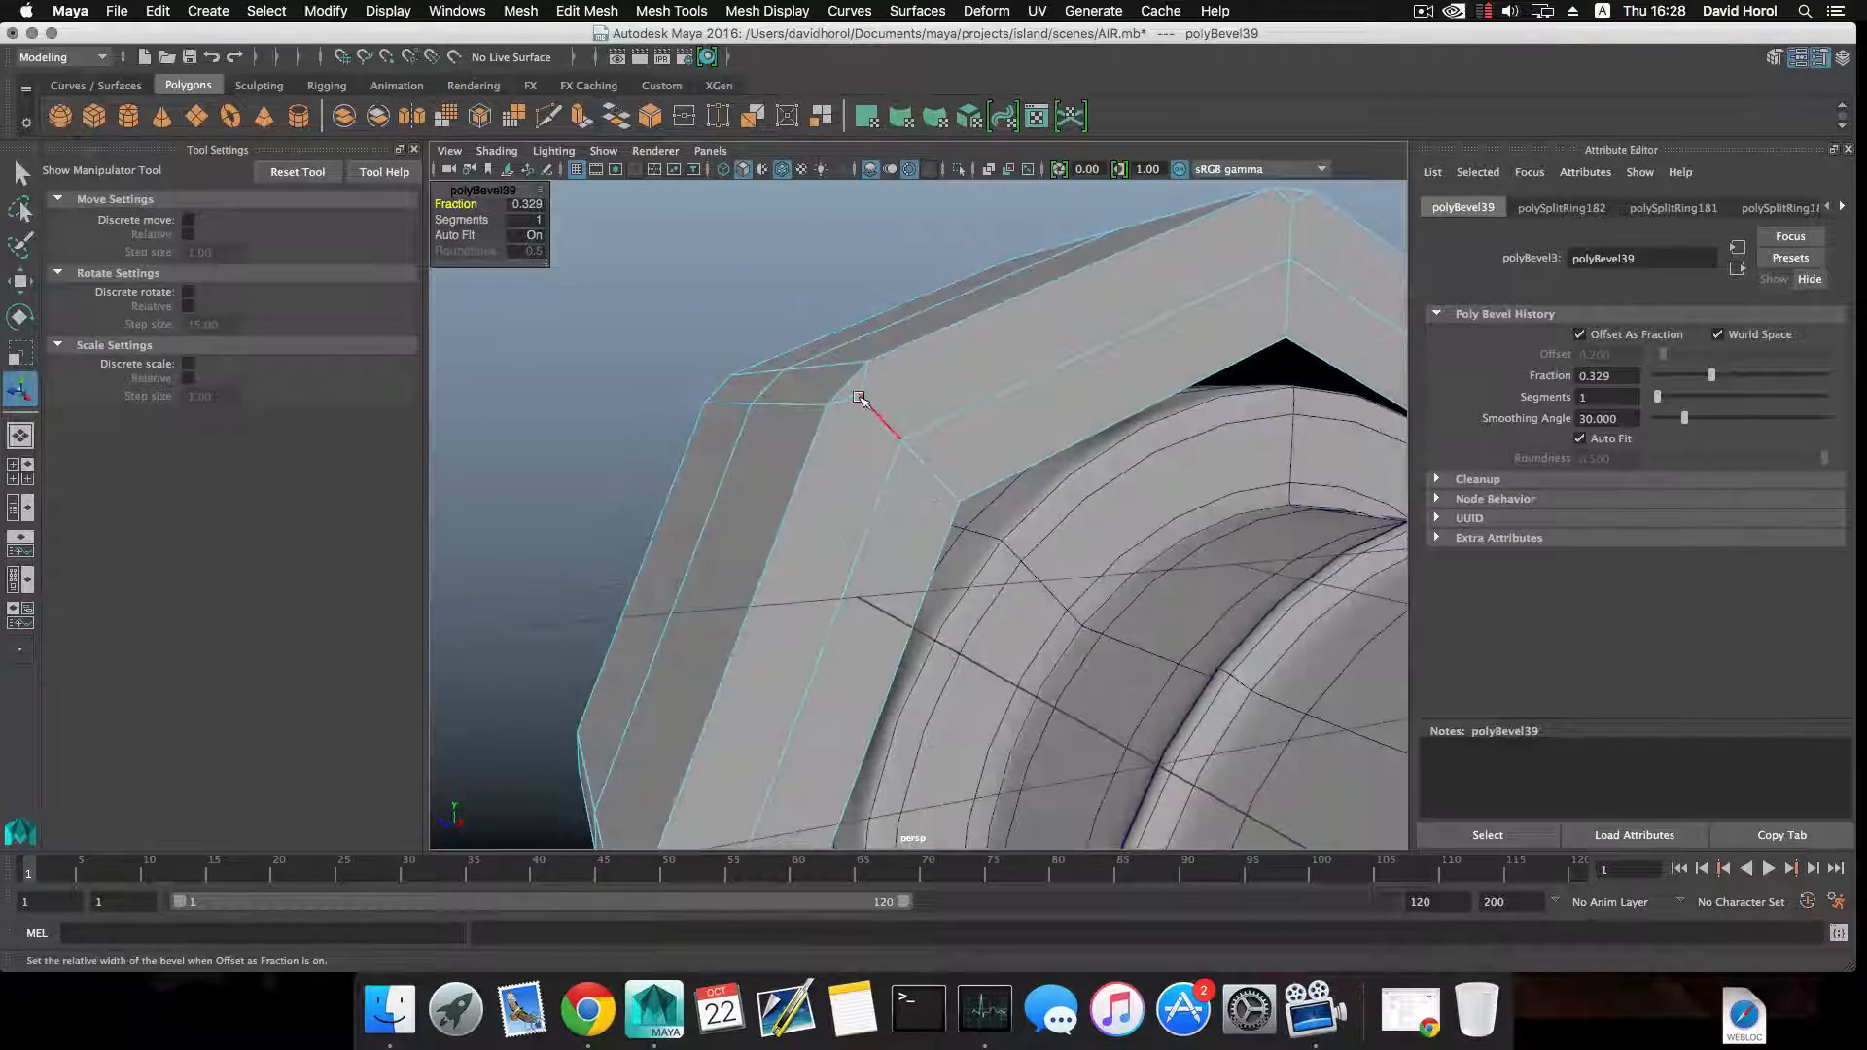
{"action": "left_click_drag", "start_coordinate": [859, 397], "coordinate": [923, 360], "text": "alt"}
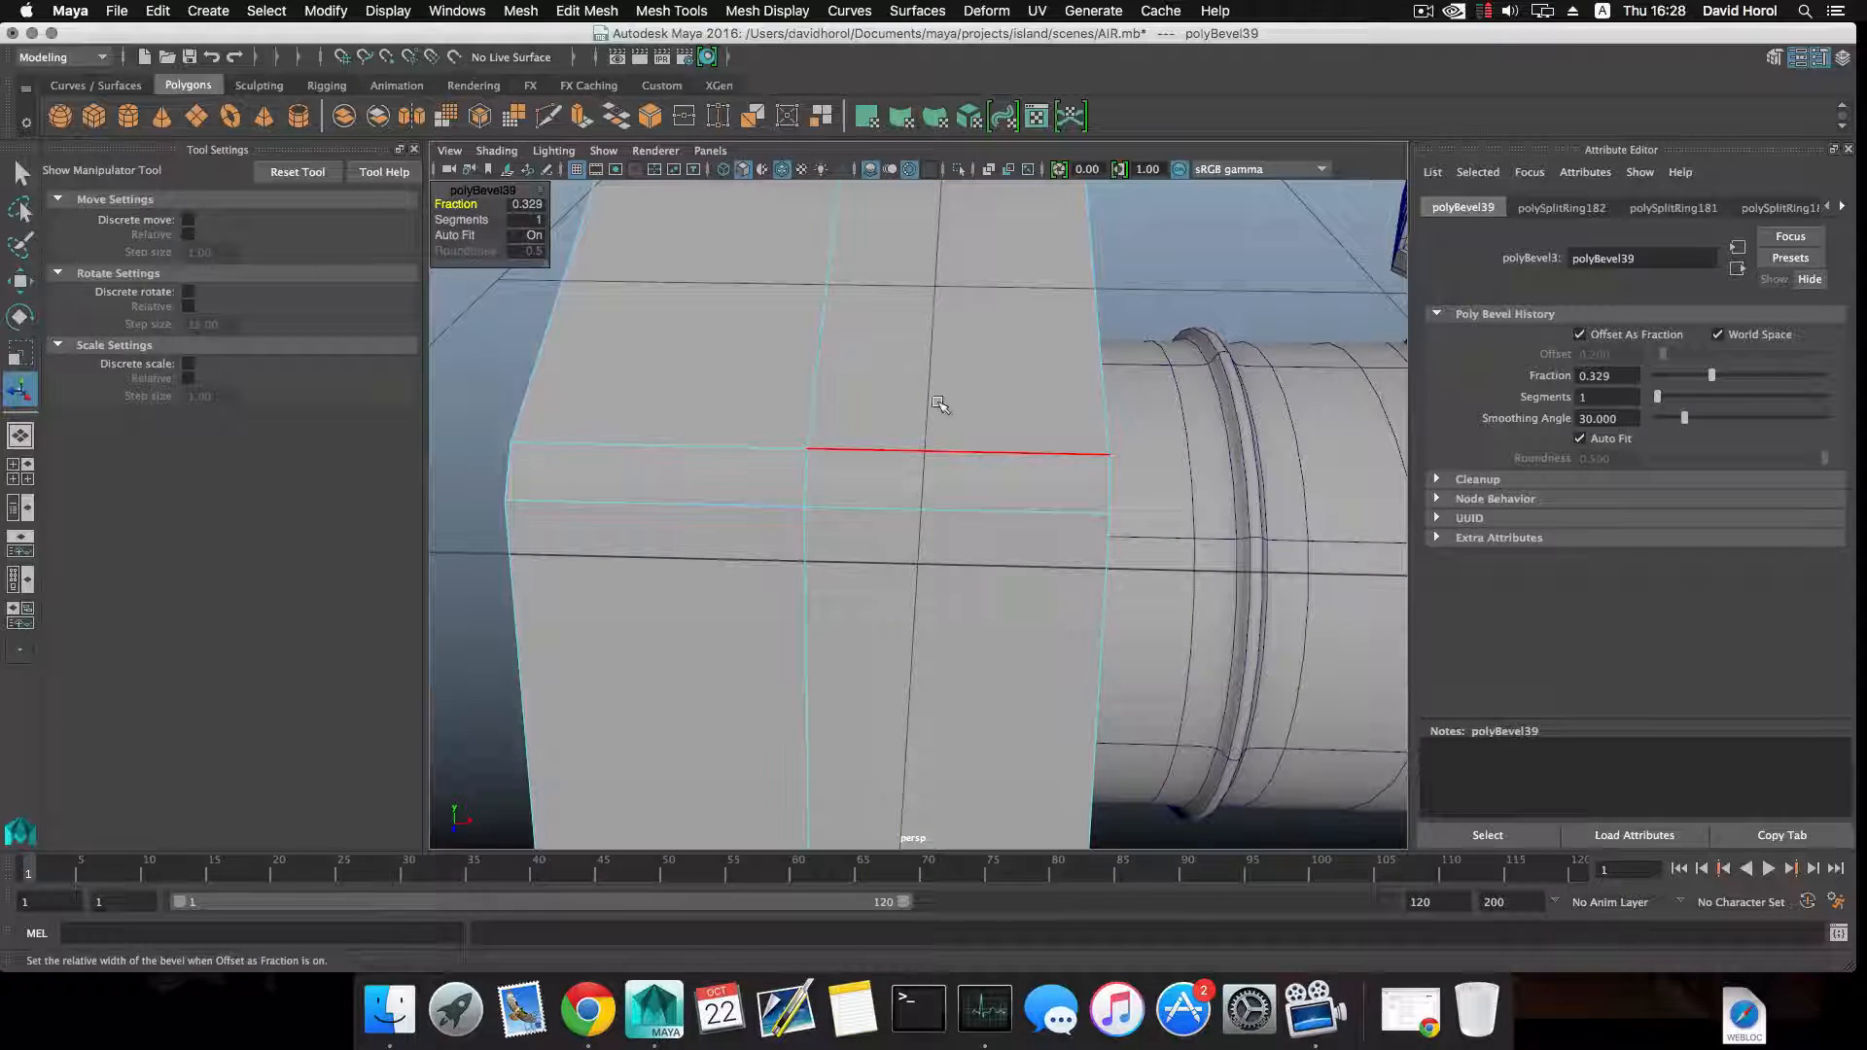
{"action": "right_click_drag", "start_coordinate": [860, 388], "coordinate": [855, 328]}
{"action": "left_click", "coordinate": [825, 474]}
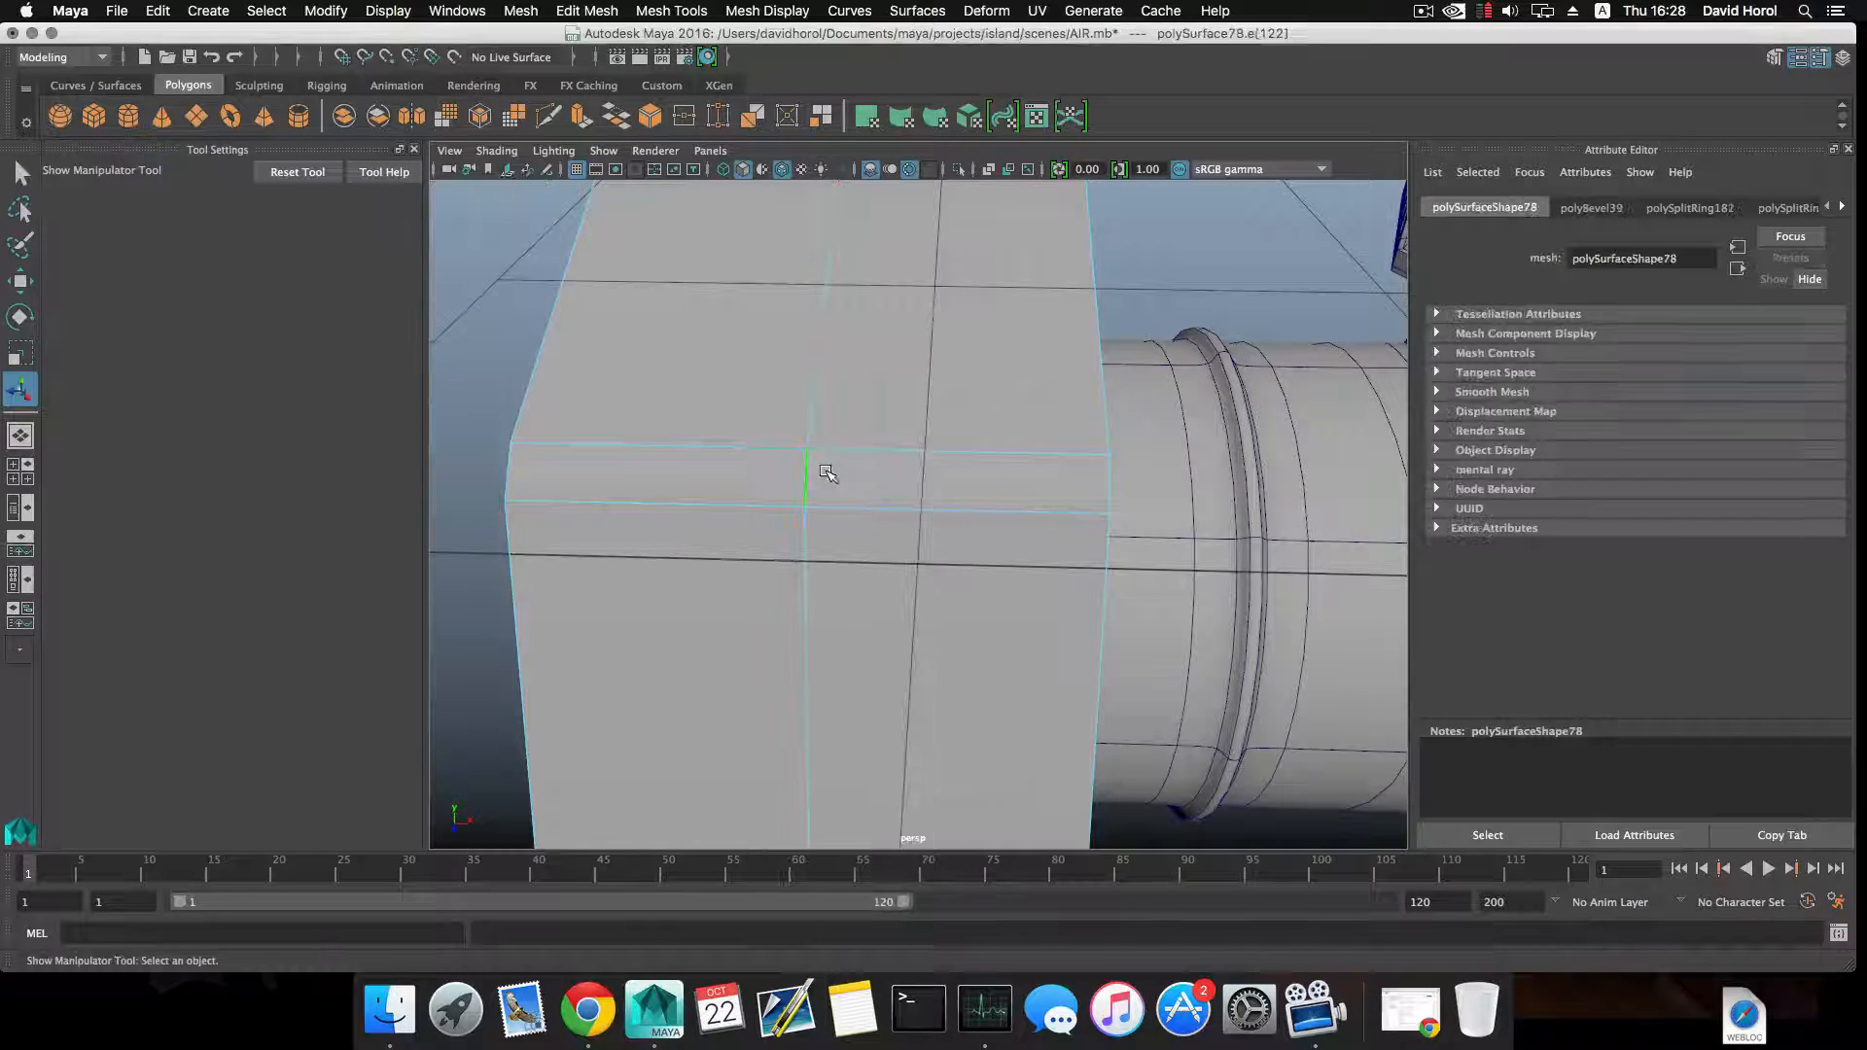
{"action": "right_click_drag", "start_coordinate": [812, 473], "coordinate": [871, 529], "text": "shift"}
{"action": "left_click_drag", "start_coordinate": [844, 526], "coordinate": [1016, 481], "text": "alt"}
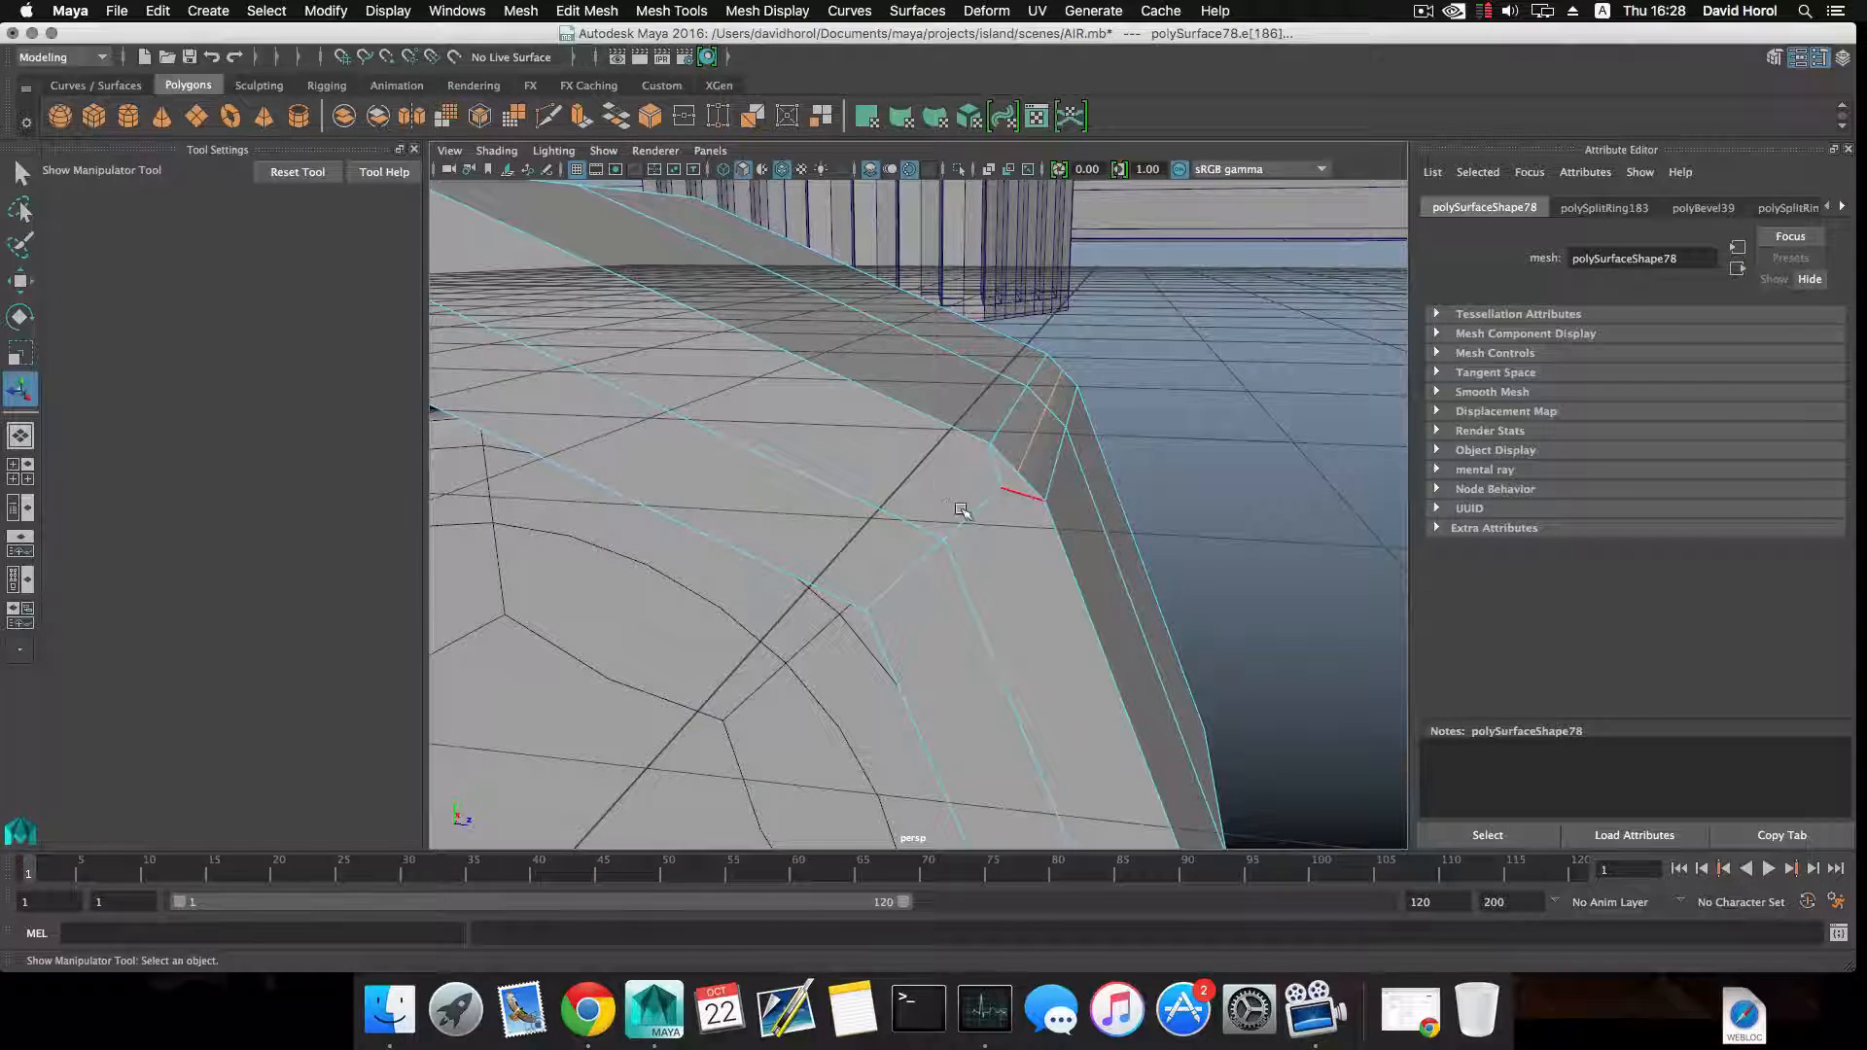
Repeat the edge ring split across the next three bevelled corners of the octagonal ring.
{"action": "left_click_drag", "start_coordinate": [961, 509], "coordinate": [817, 564], "text": "alt"}
{"action": "left_click", "coordinate": [823, 499]}
{"action": "key", "text": "g"}
{"action": "scroll", "coordinate": [836, 525], "scroll_direction": "down", "scroll_amount": 5}
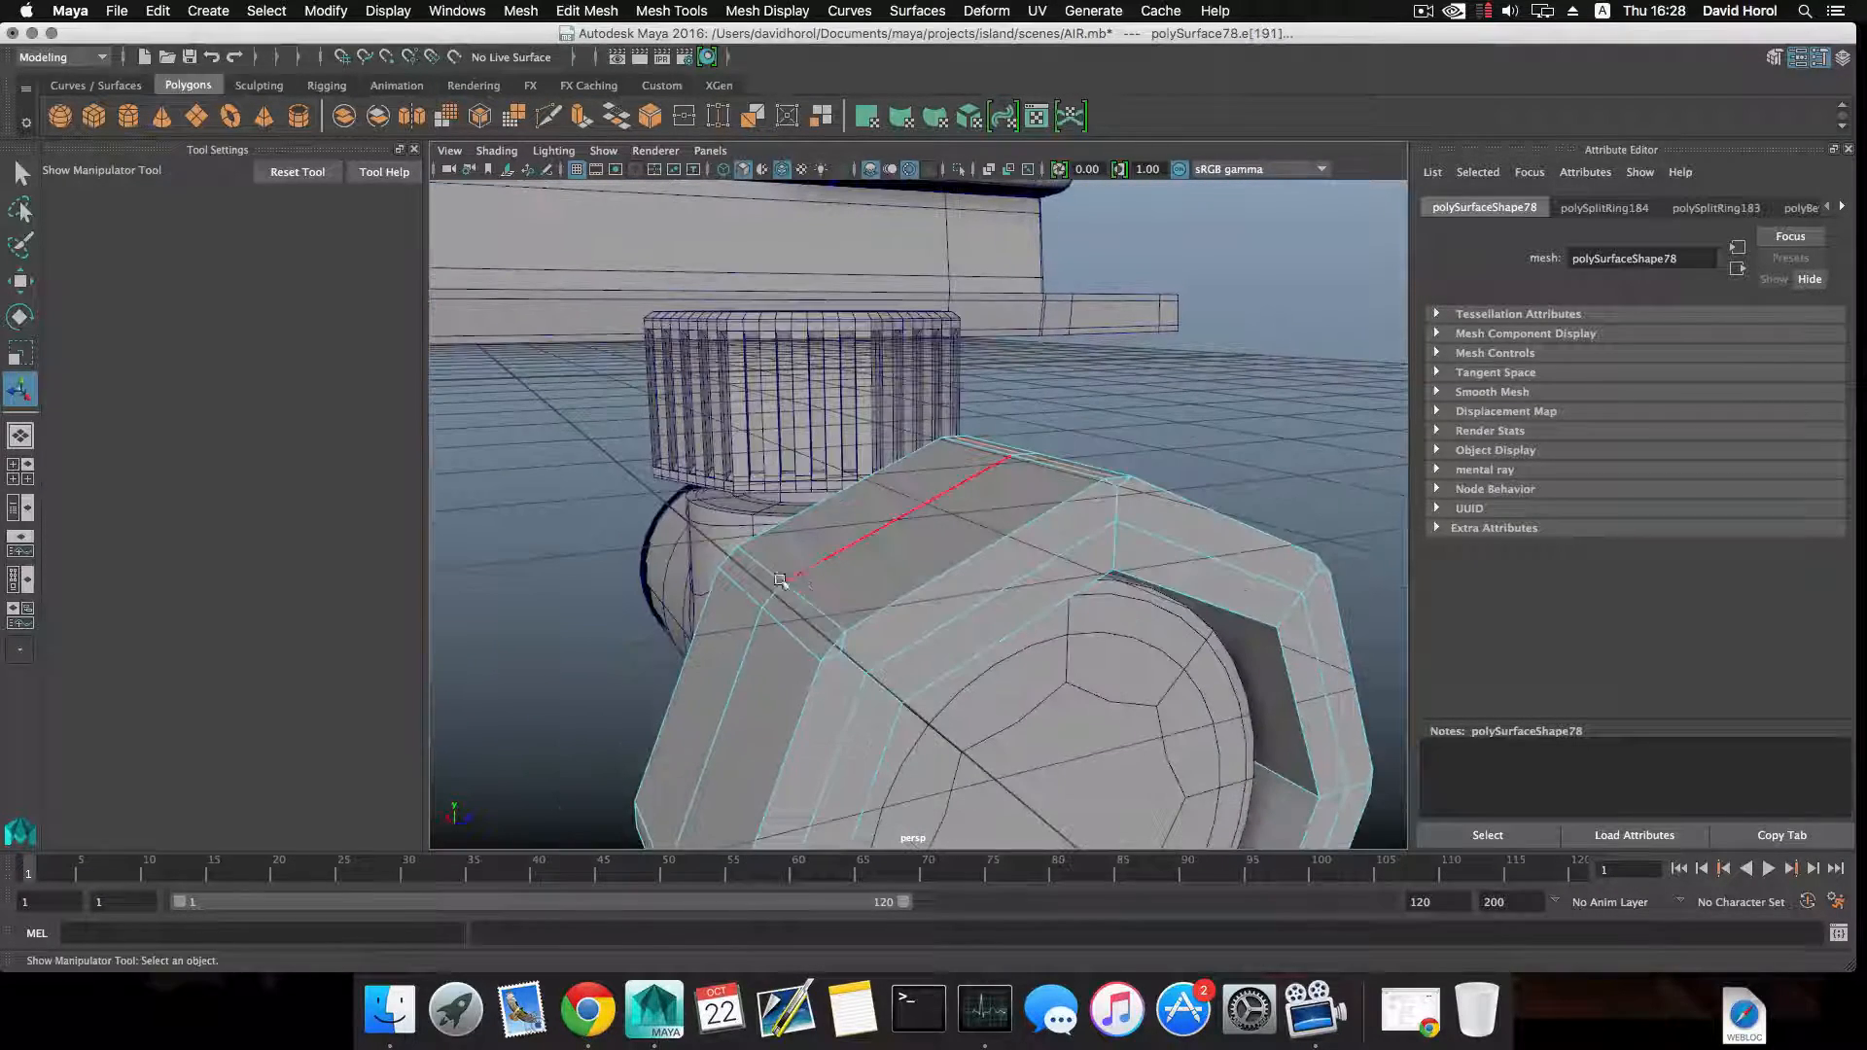
{"action": "left_click", "coordinate": [768, 595]}
{"action": "key", "text": "g"}
{"action": "left_click_drag", "start_coordinate": [827, 671], "coordinate": [754, 623], "text": "alt"}
{"action": "scroll", "coordinate": [747, 624], "scroll_direction": "up", "scroll_amount": 3}
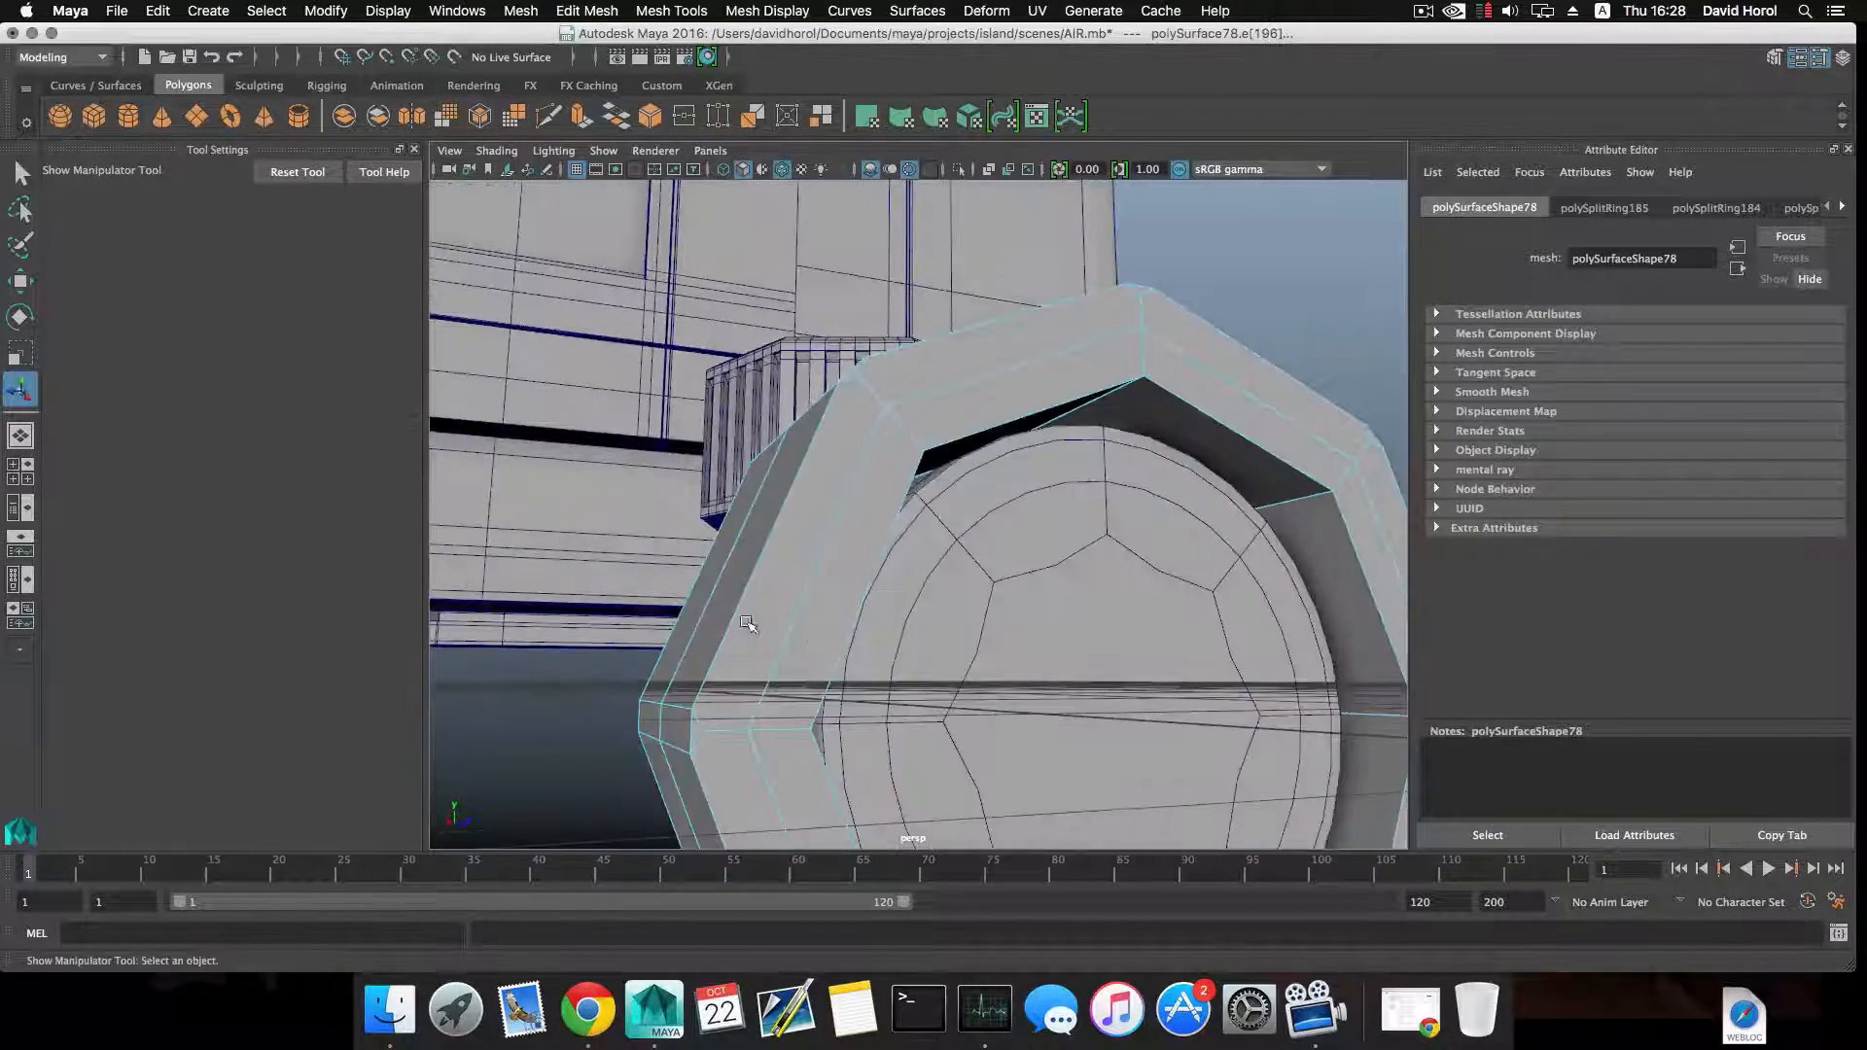
{"action": "left_click", "coordinate": [673, 731]}
{"action": "key", "text": "g"}
{"action": "left_click_drag", "start_coordinate": [673, 732], "coordinate": [631, 481], "text": "alt"}
Split the edge rings across the remaining four bevelled corners and check the octagonal ring in smooth preview.
{"action": "left_click", "coordinate": [798, 709]}
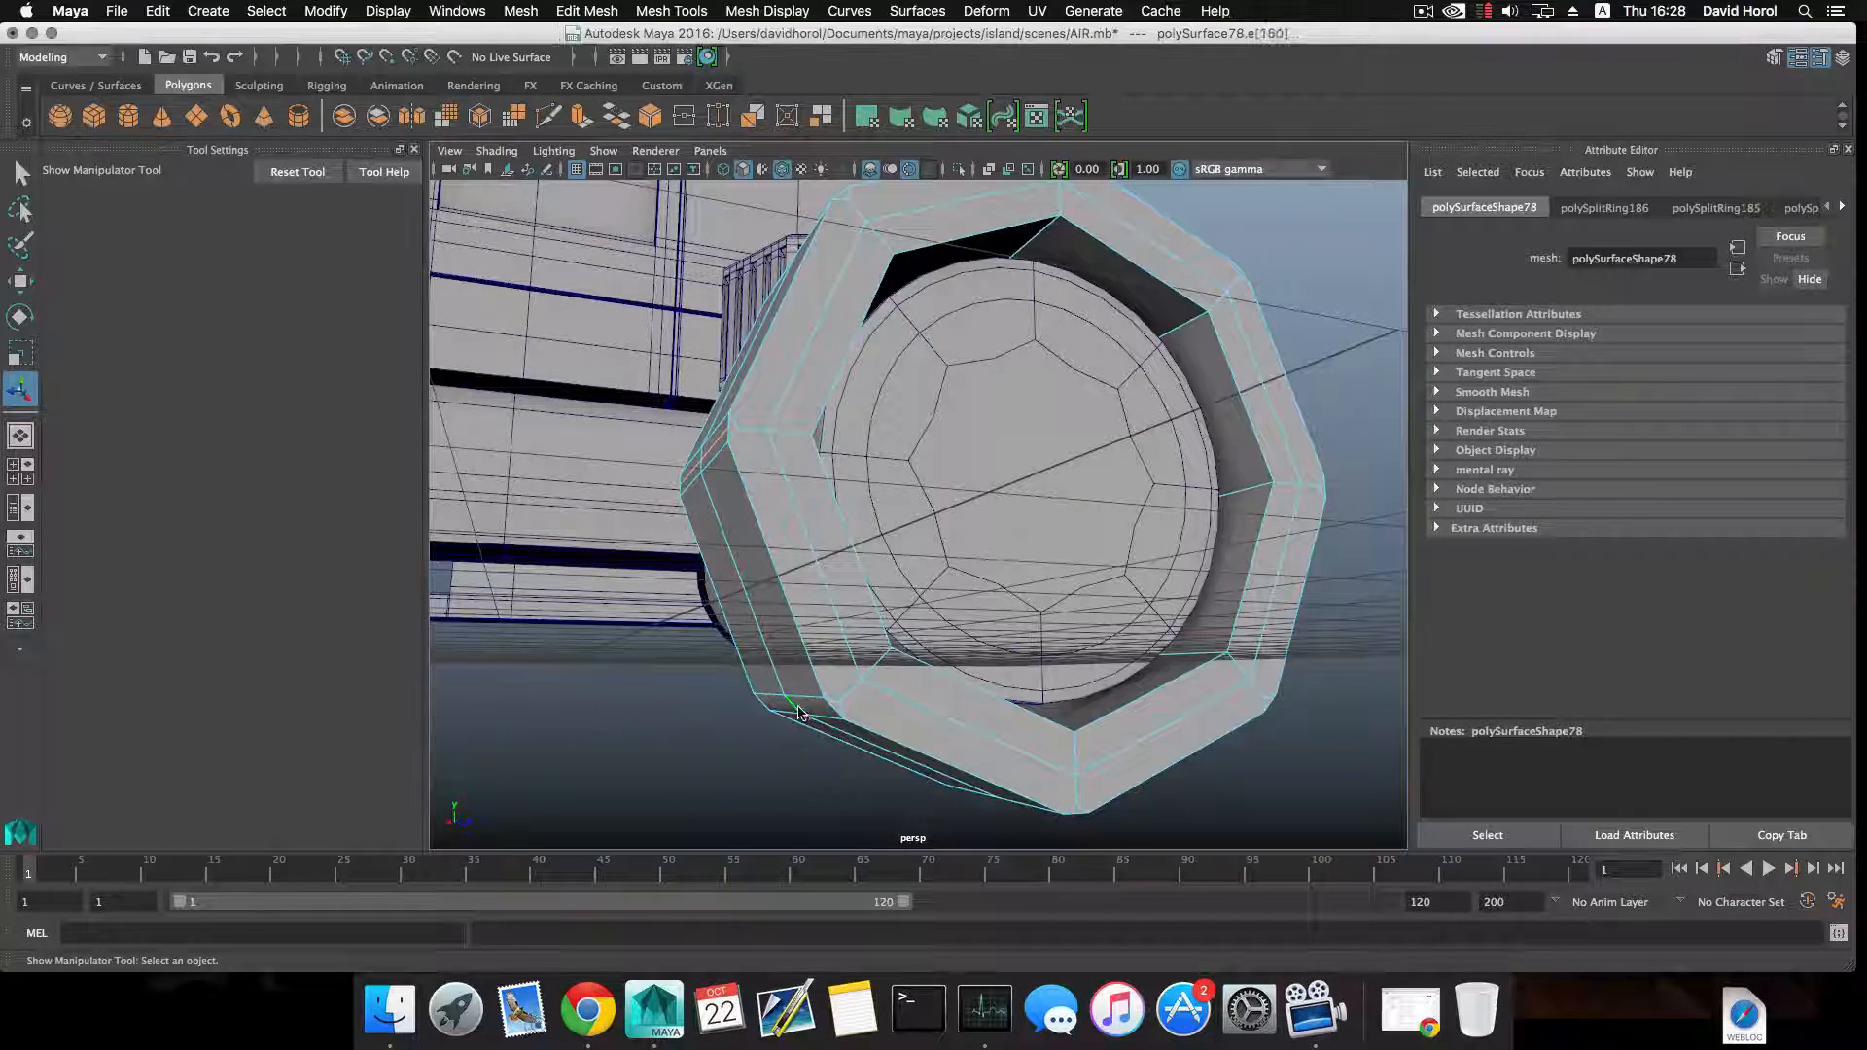
{"action": "key", "text": "g"}
{"action": "left_click_drag", "start_coordinate": [798, 709], "coordinate": [1082, 382], "text": "alt"}
{"action": "left_click", "coordinate": [935, 731]}
{"action": "key", "text": "g"}
{"action": "left_click", "coordinate": [969, 644]}
{"action": "key", "text": "g"}
{"action": "left_click", "coordinate": [958, 508]}
{"action": "key", "text": "g"}
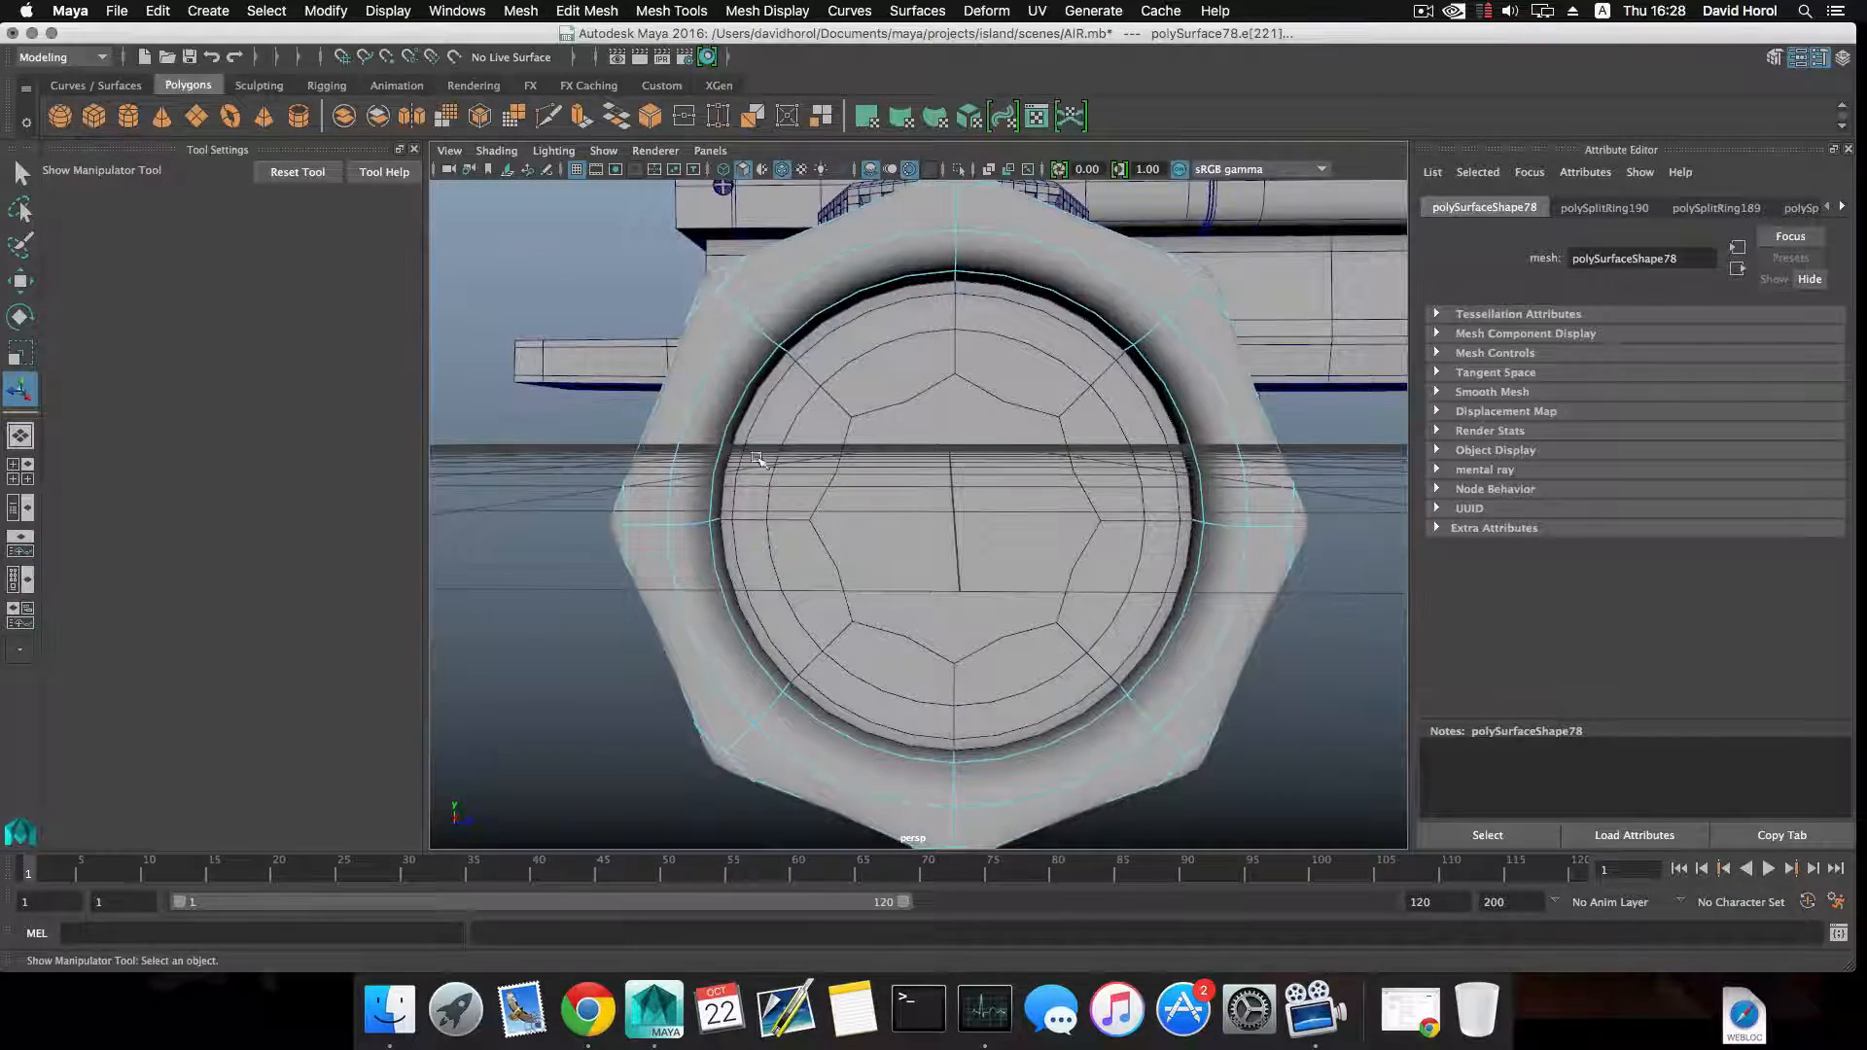
{"action": "left_click_drag", "start_coordinate": [931, 497], "coordinate": [813, 383], "text": "alt"}
{"action": "left_click_drag", "start_coordinate": [867, 474], "coordinate": [1037, 504], "text": "alt"}
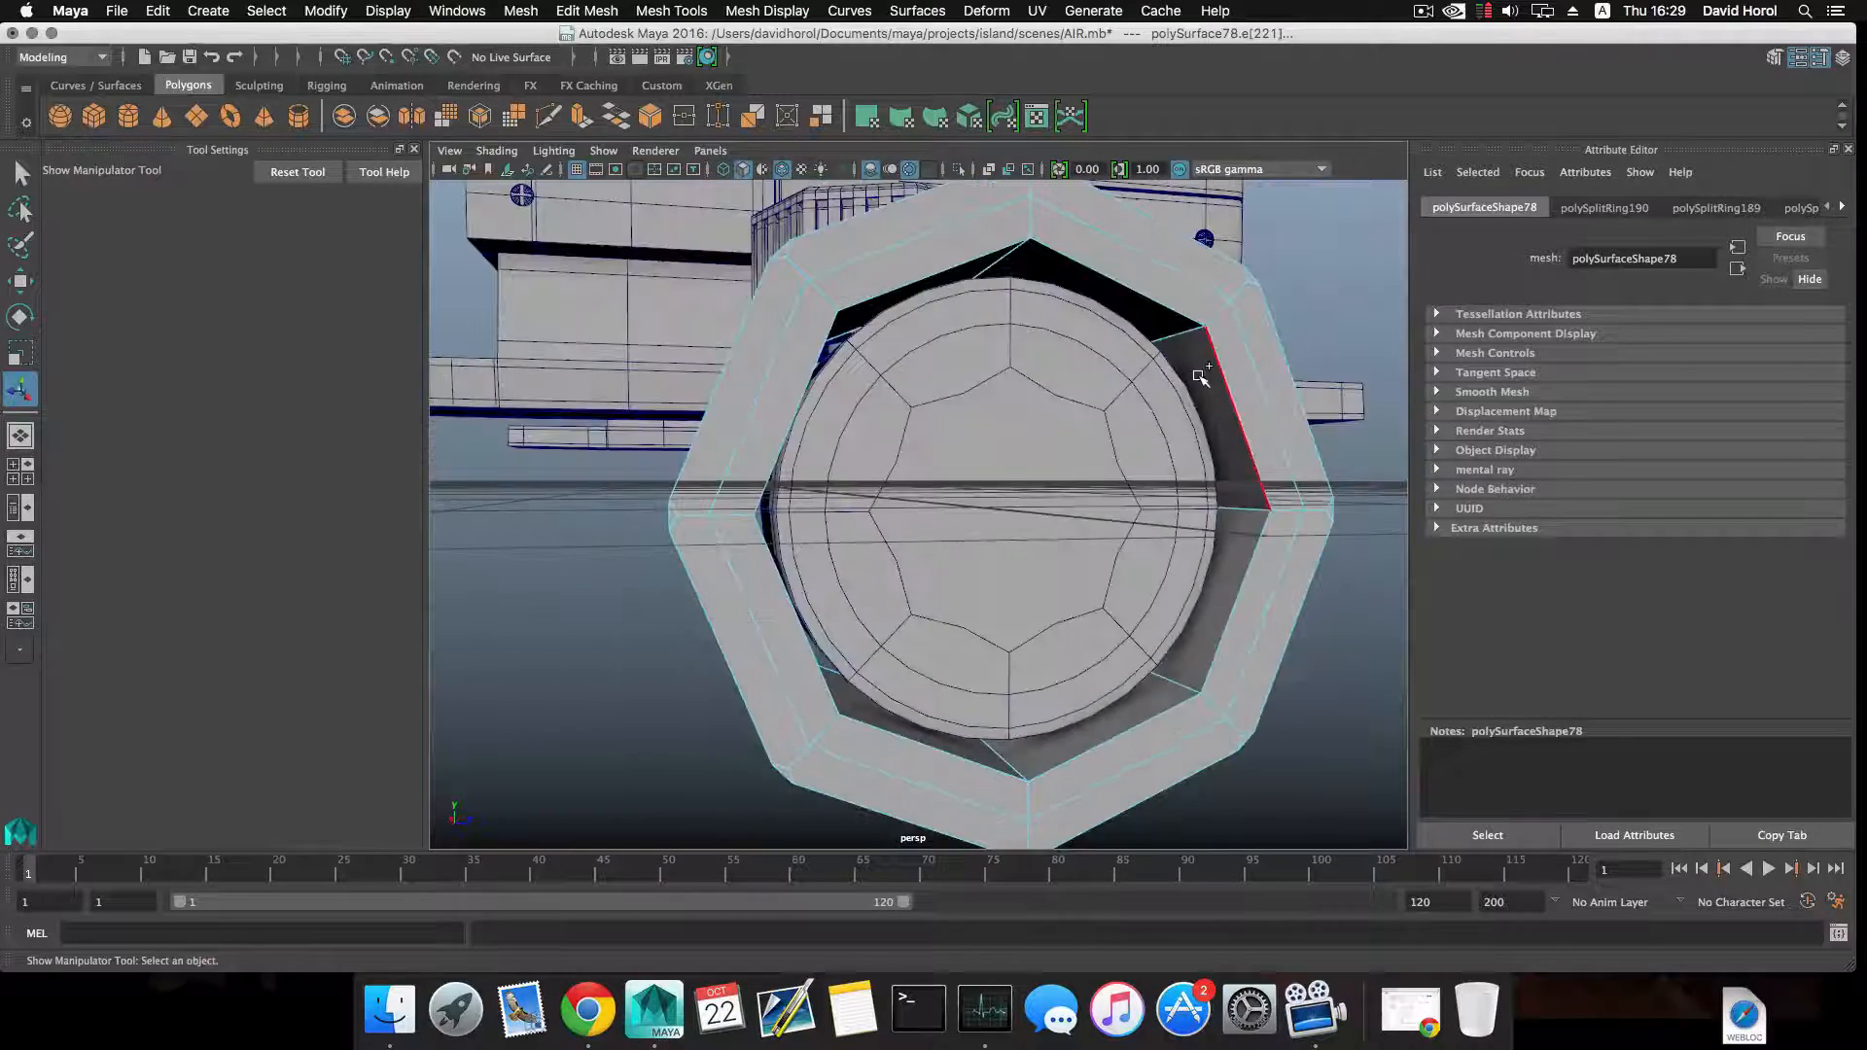
{"action": "mouse_move", "coordinate": [1201, 378]}
{"action": "right_mouse_down", "text": "shift"}
{"action": "mouse_move", "coordinate": [1128, 440]}
{"action": "mouse_move", "coordinate": [1180, 384]}
{"action": "right_mouse_up", "text": "shift"}
{"action": "key", "text": "F8"}
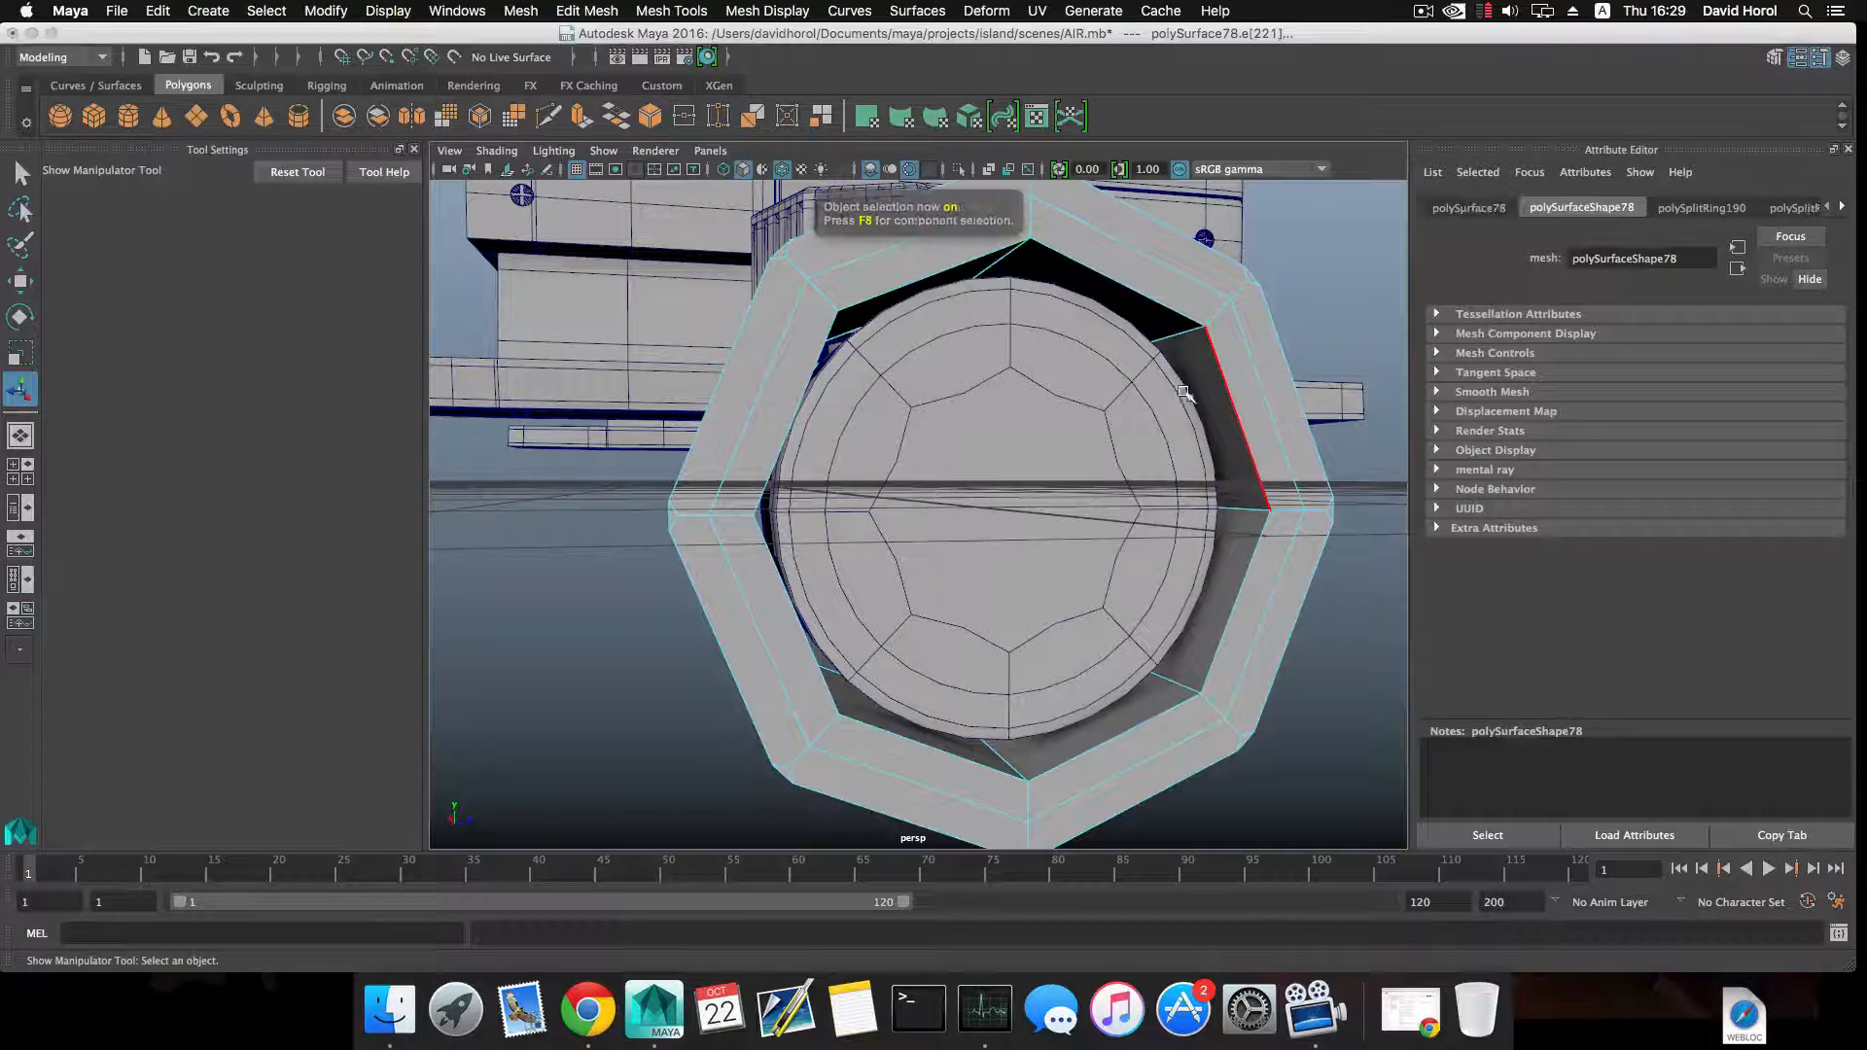
{"action": "right_click", "coordinate": [1216, 370], "text": "shift"}
{"action": "left_click", "coordinate": [1134, 399]}
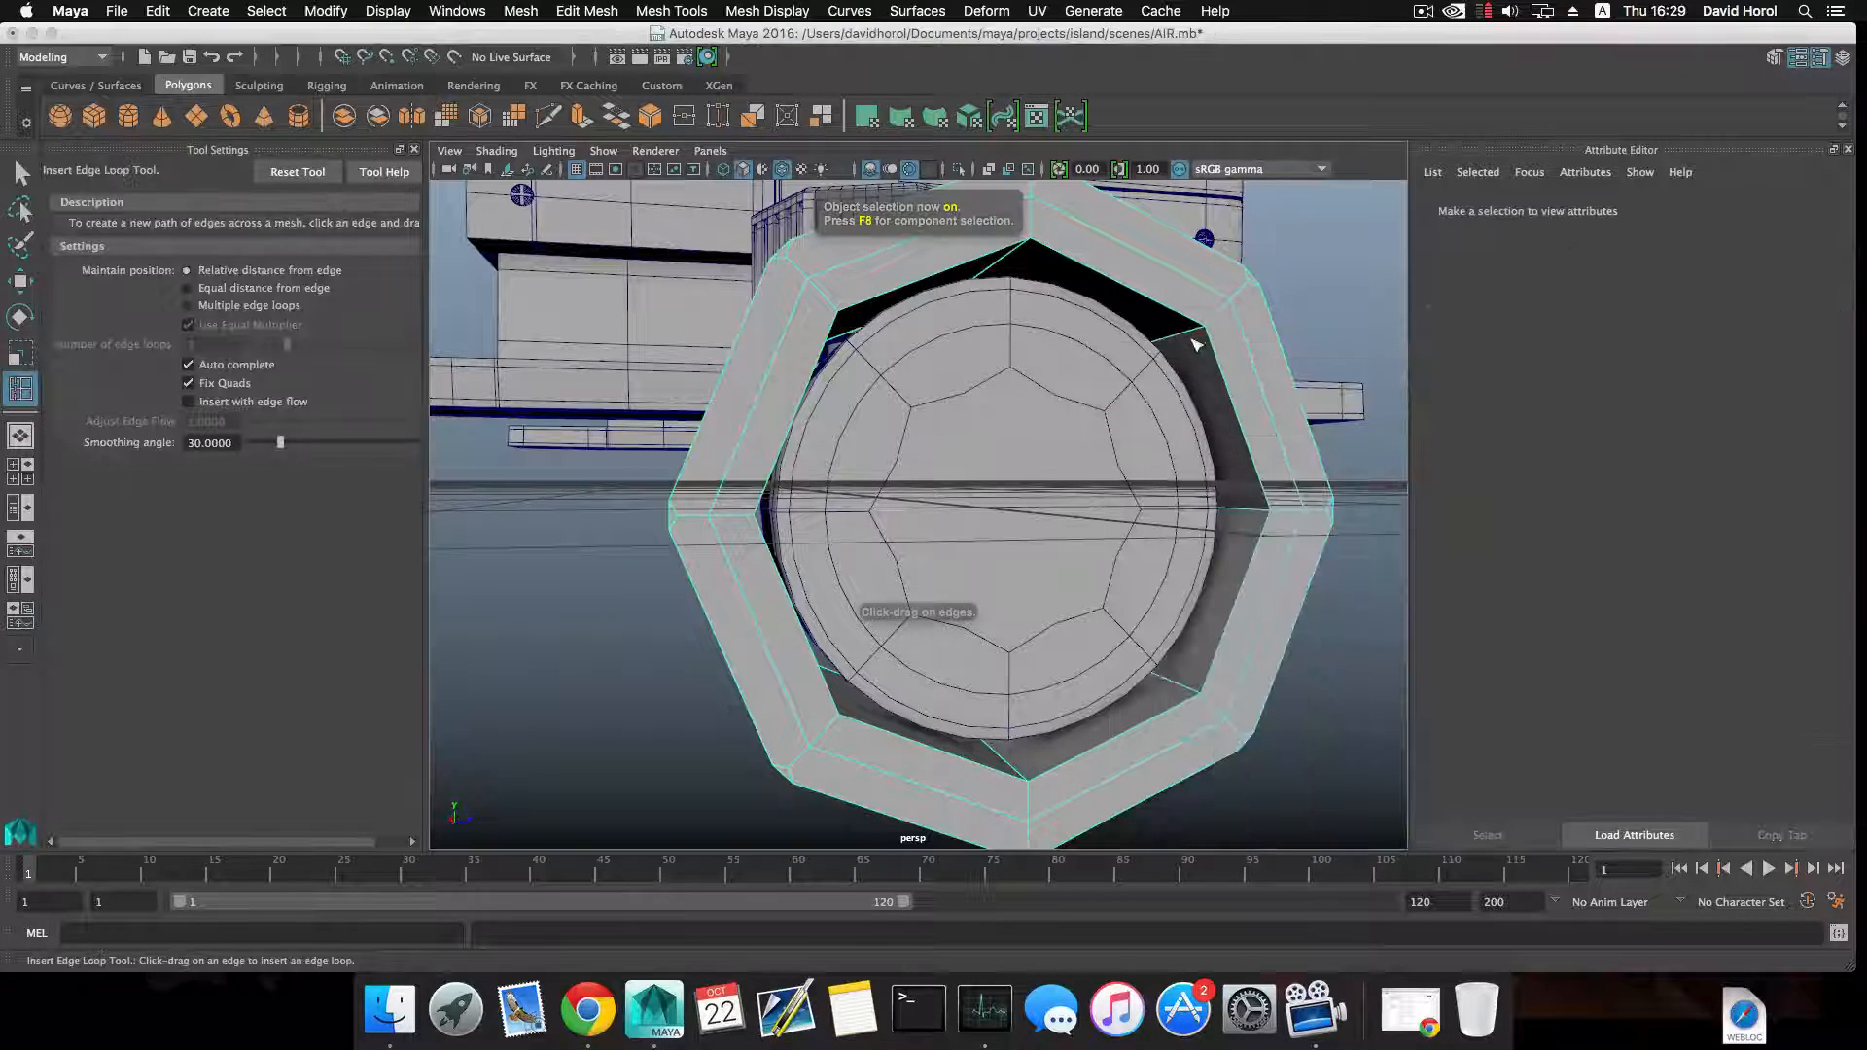
{"action": "left_click_drag", "start_coordinate": [1208, 369], "coordinate": [1014, 366], "text": "alt"}
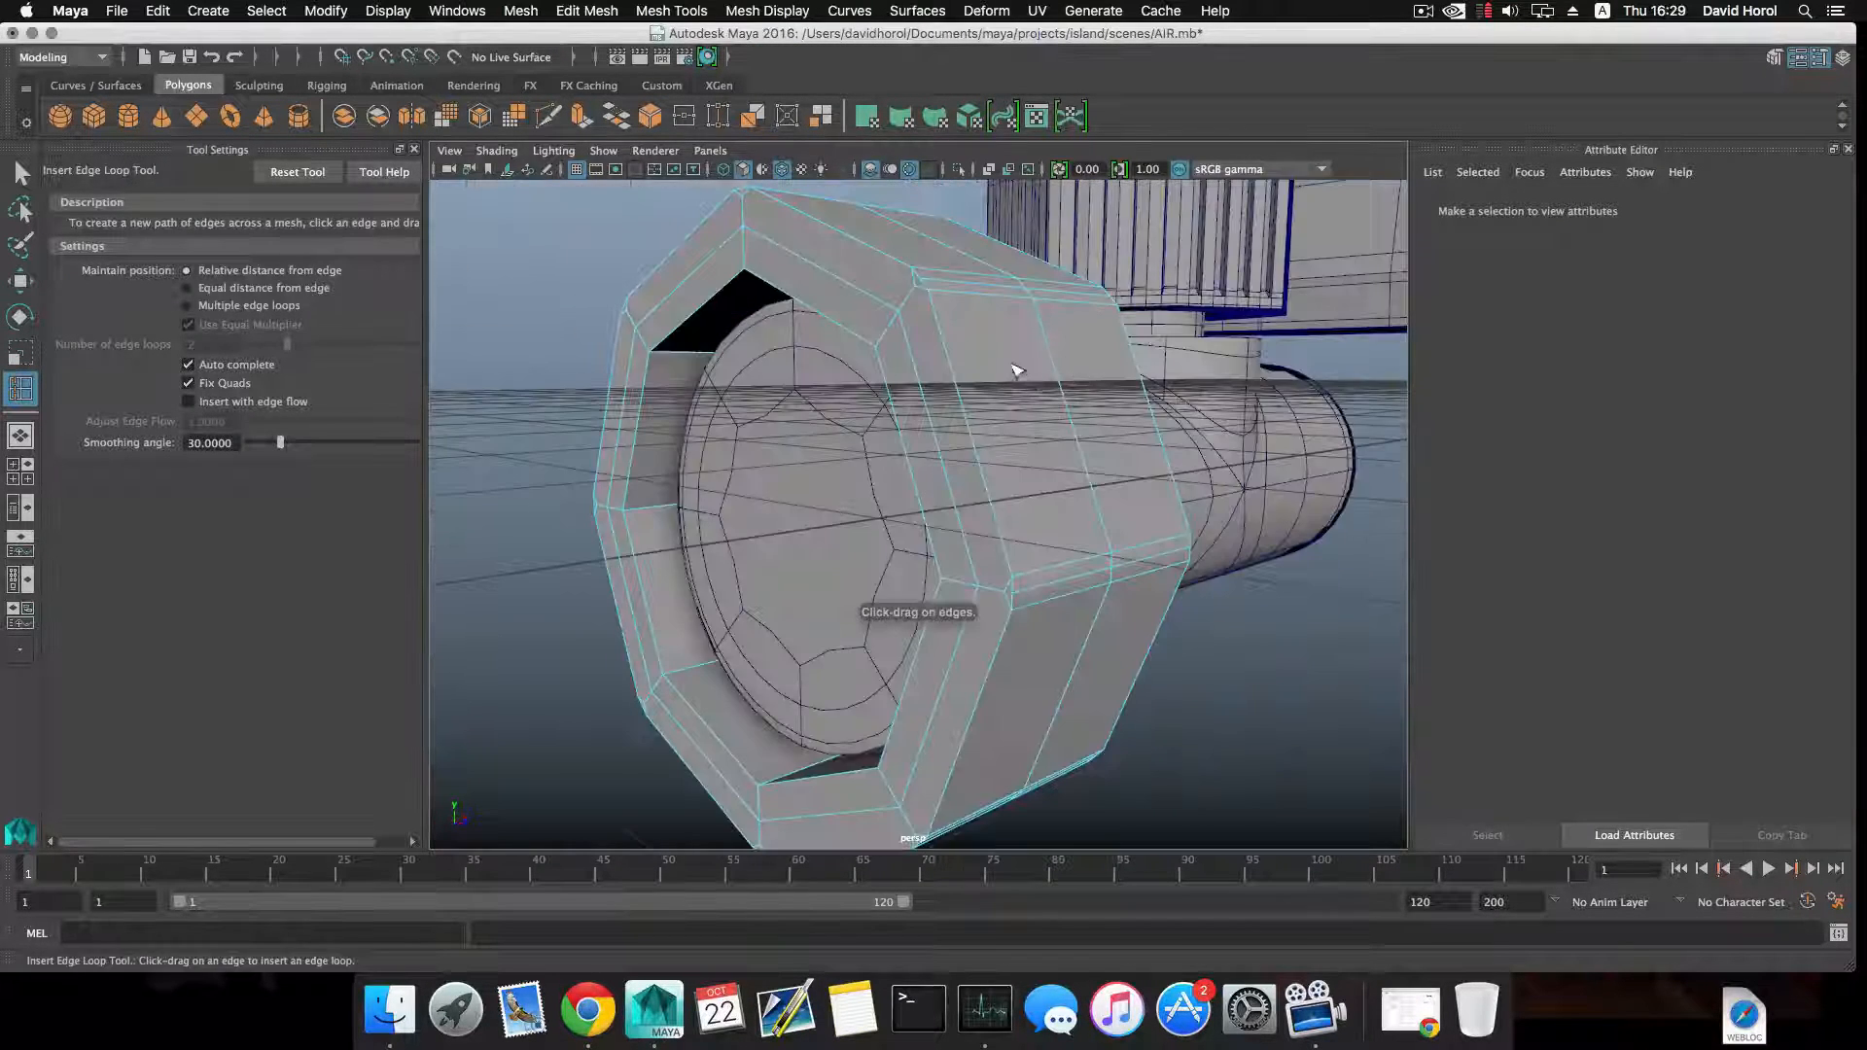
{"action": "right_click_drag", "start_coordinate": [1010, 363], "coordinate": [1029, 413]}
{"action": "left_click", "coordinate": [929, 363]}
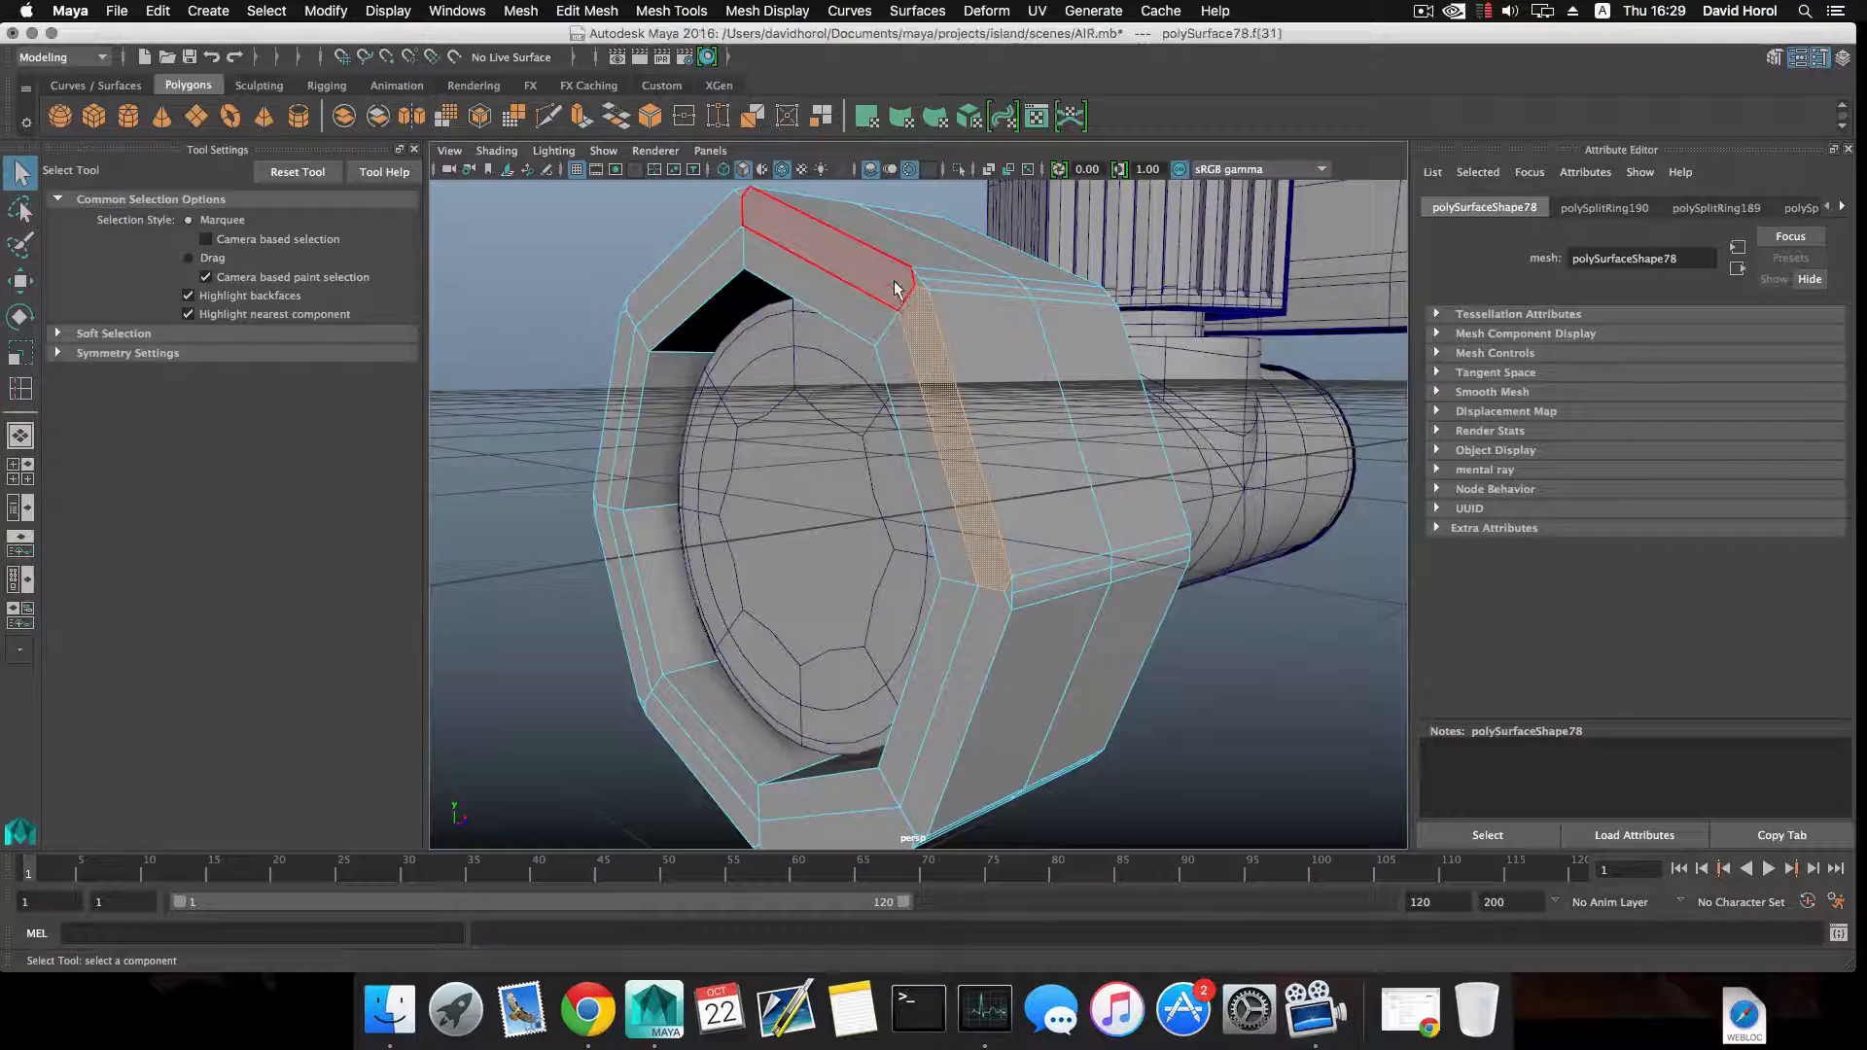
Select all vertices of the octagonal ring's front rim and move them slightly along the pipe's axis.
{"action": "left_click_drag", "start_coordinate": [936, 382], "coordinate": [775, 332], "text": "alt"}
{"action": "right_click_drag", "start_coordinate": [773, 329], "coordinate": [699, 329]}
{"action": "mouse_move", "coordinate": [699, 329]}
{"action": "left_mouse_down", "text": "alt"}
{"action": "mouse_move", "coordinate": [709, 346]}
{"action": "mouse_move", "coordinate": [684, 342]}
{"action": "left_mouse_up", "text": "alt"}
{"action": "left_click_drag", "start_coordinate": [794, 747], "coordinate": [910, 640]}
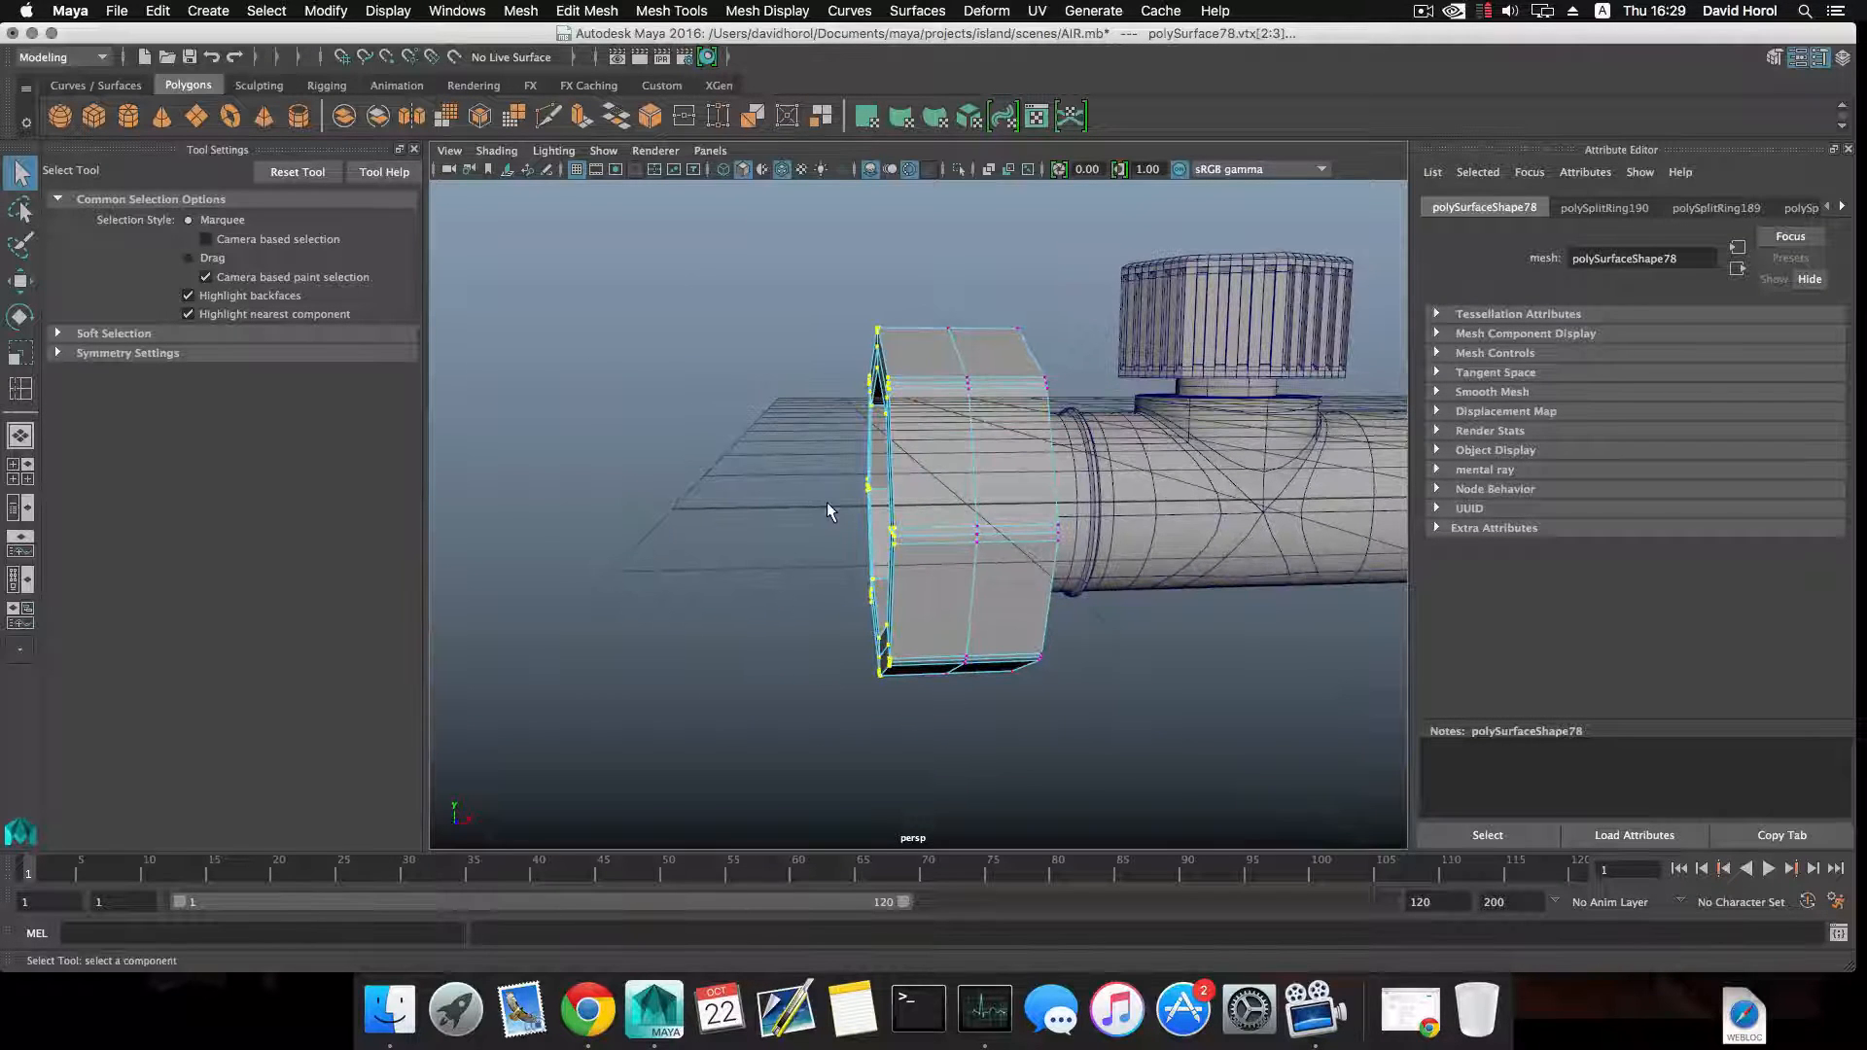
{"action": "key", "text": "w"}
{"action": "mouse_move", "coordinate": [956, 503]}
{"action": "left_mouse_down"}
{"action": "mouse_move", "coordinate": [923, 506]}
{"action": "mouse_move", "coordinate": [937, 519]}
{"action": "left_mouse_up"}
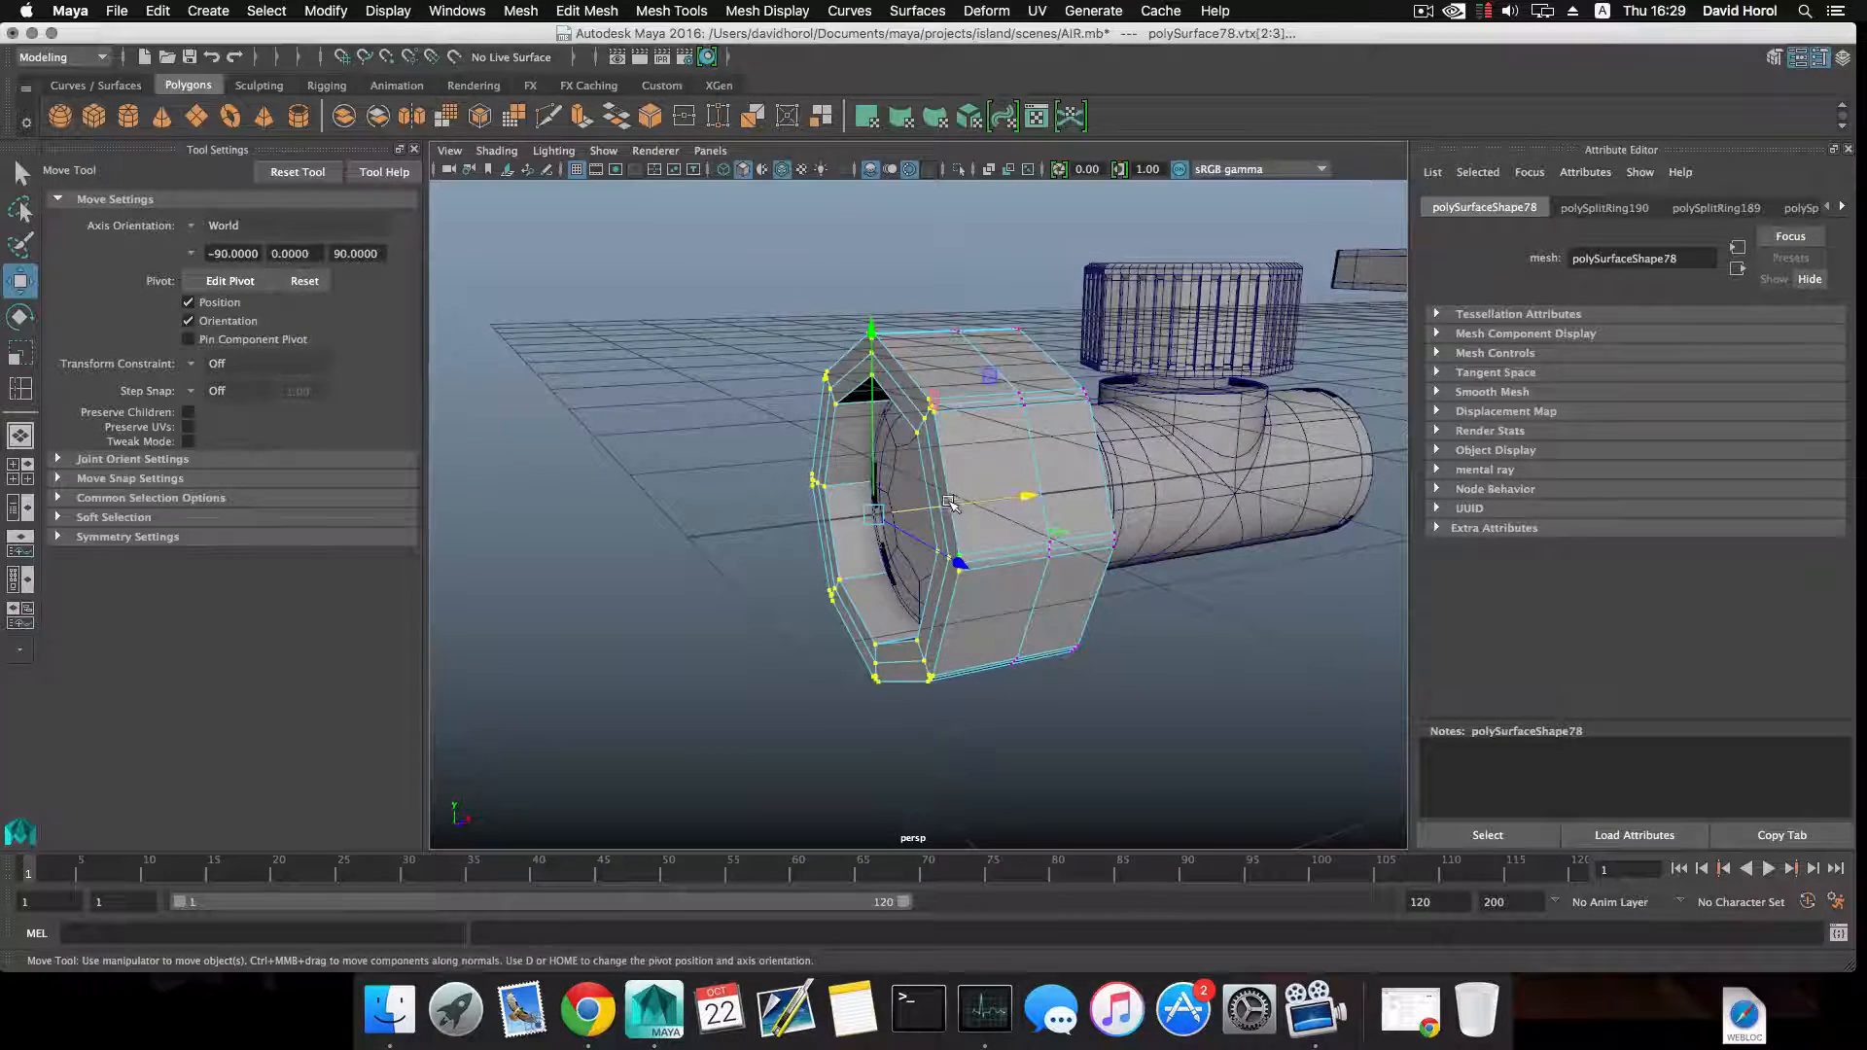
{"action": "left_click_drag", "start_coordinate": [948, 501], "coordinate": [937, 518], "text": "alt"}
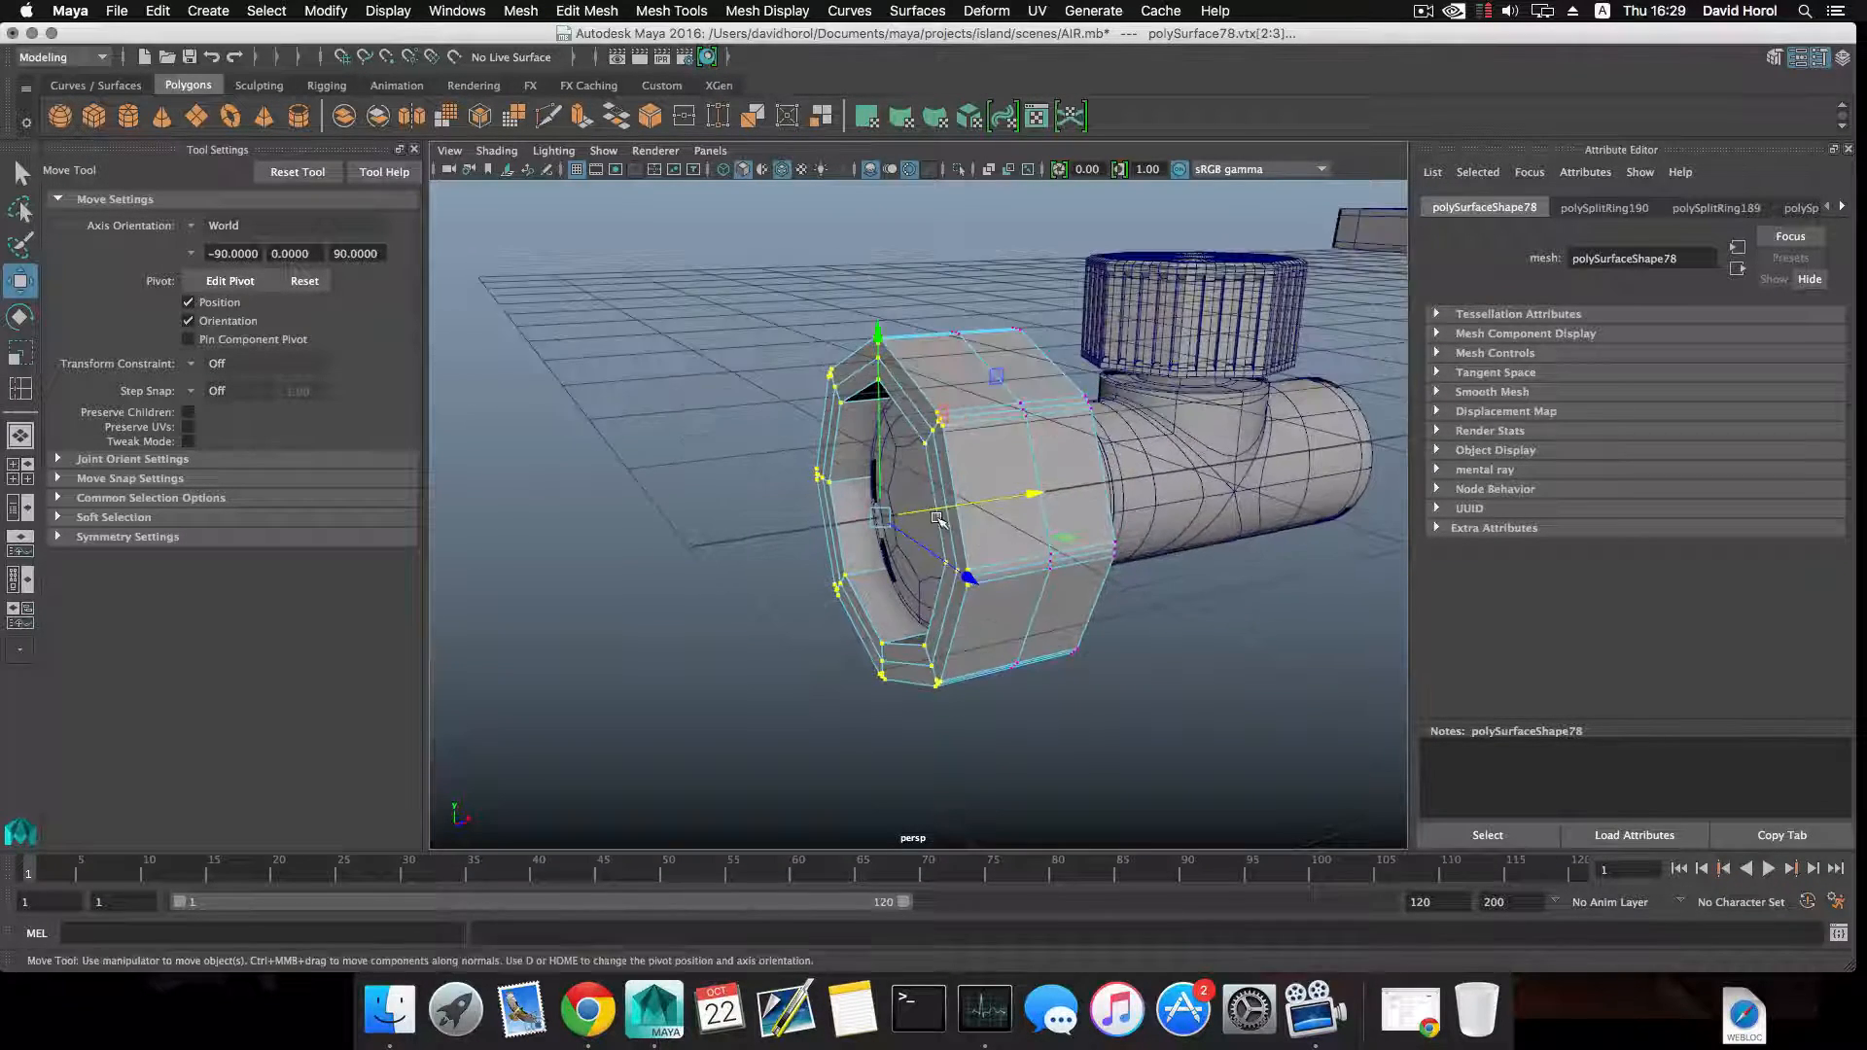
Insert an edge loop around the octagonal ring's inner wall, just behind the front opening.
{"action": "key", "text": "F8"}
{"action": "right_click_drag", "start_coordinate": [849, 523], "coordinate": [729, 552], "text": "shift"}
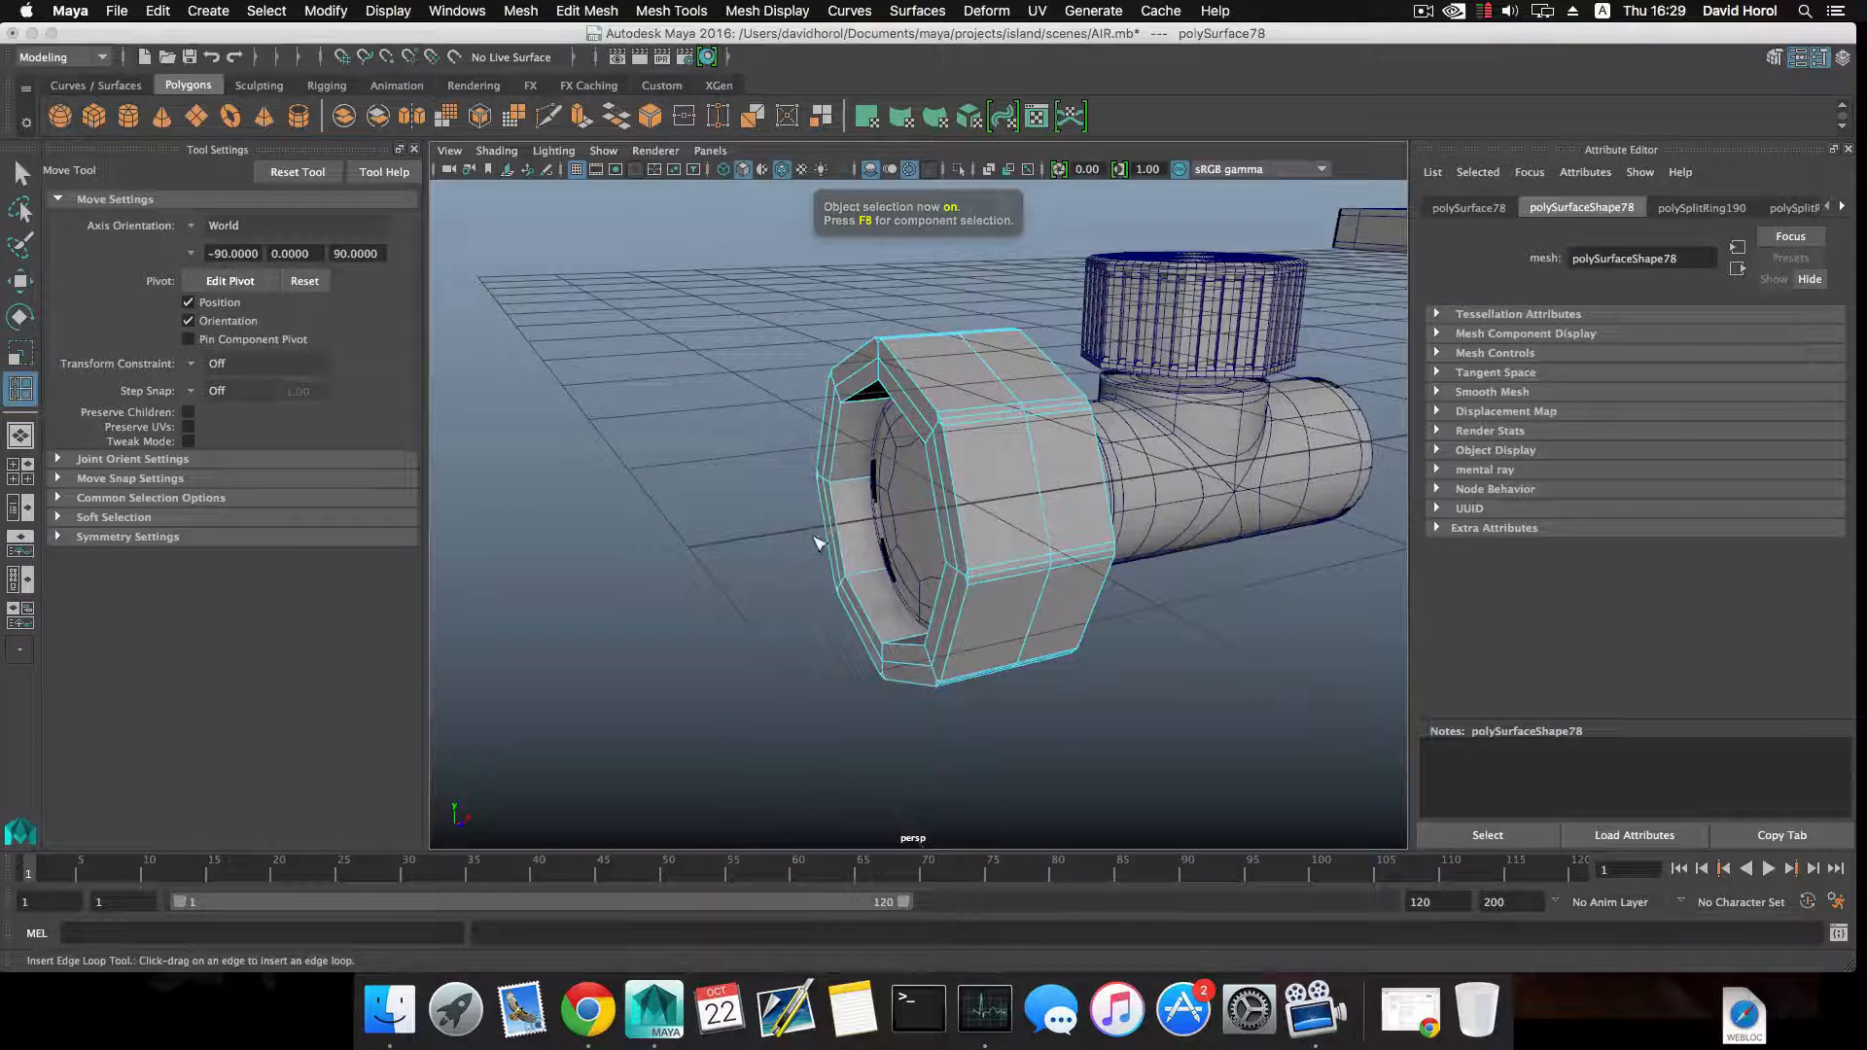
{"action": "left_click", "coordinate": [870, 483]}
{"action": "left_click_drag", "start_coordinate": [871, 483], "coordinate": [778, 520], "text": "alt"}
{"action": "left_click_drag", "start_coordinate": [942, 458], "coordinate": [1088, 334], "text": "alt"}
{"action": "scroll", "coordinate": [863, 450], "scroll_direction": "up", "scroll_amount": 5}
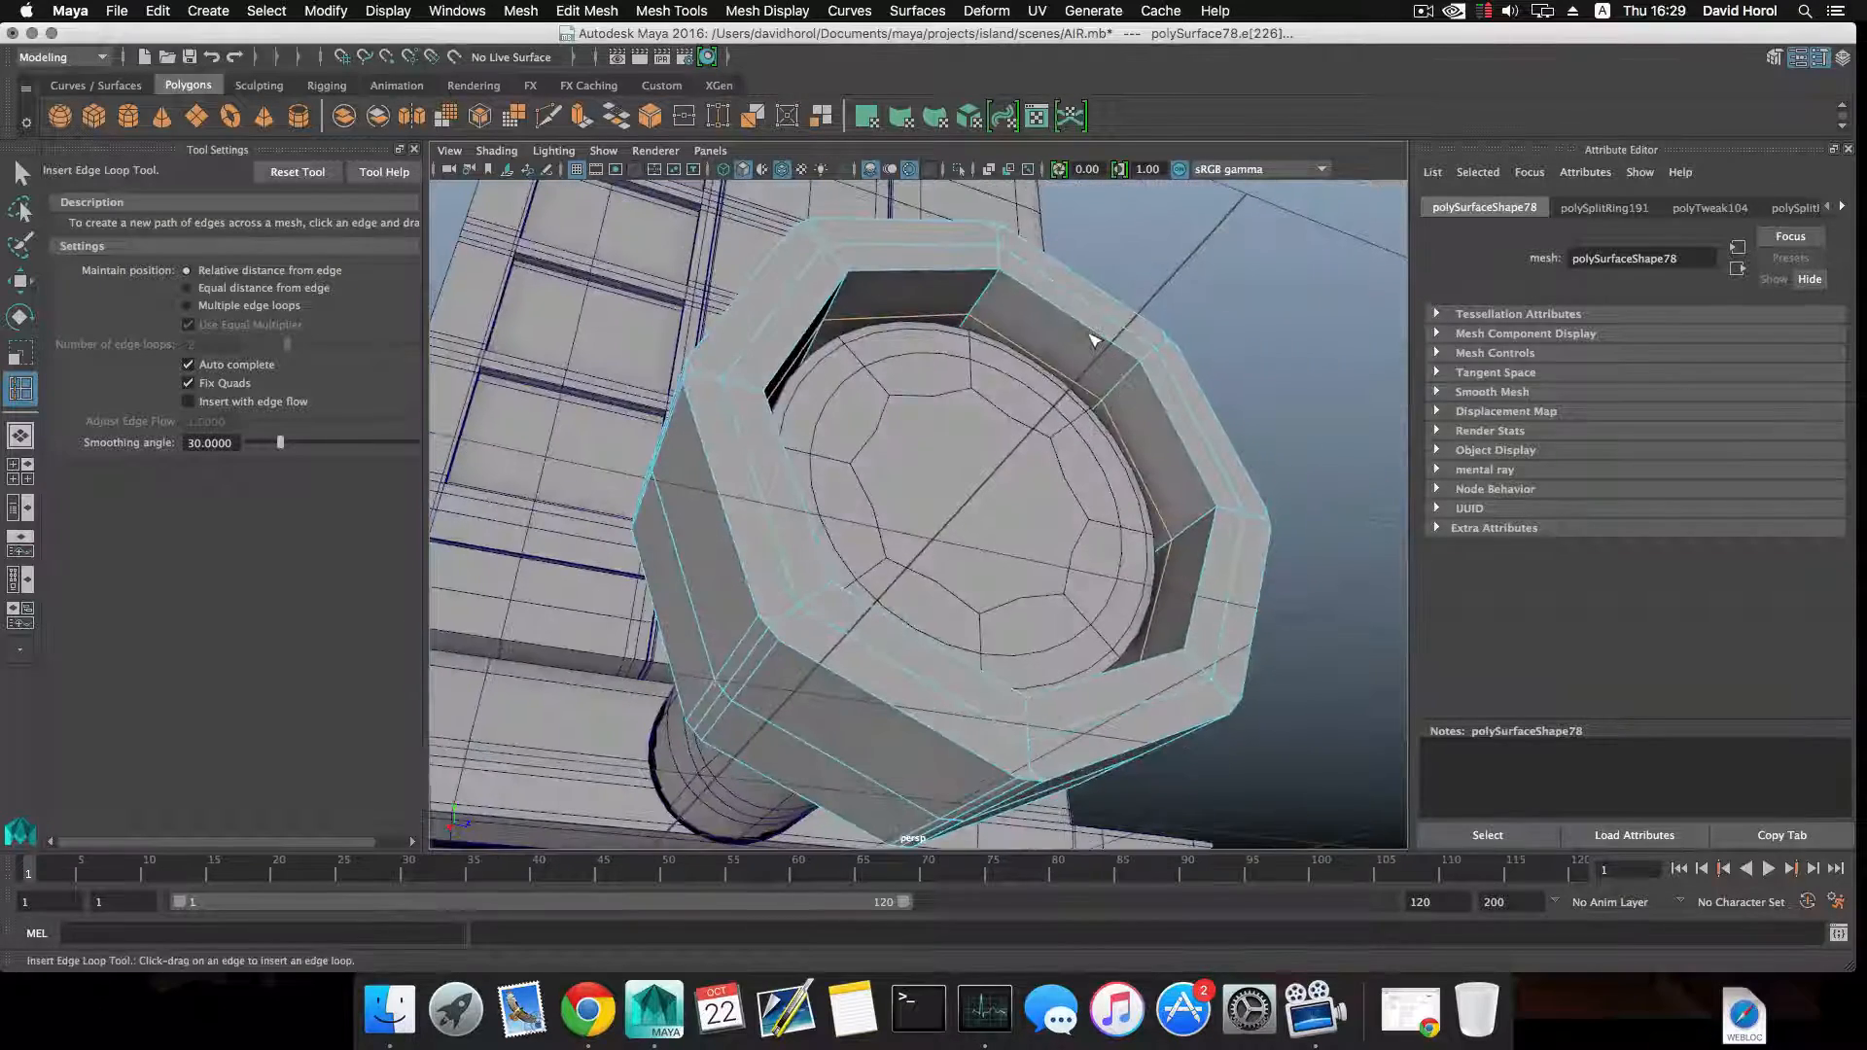
Select the loop of inner wall faces next to the front opening and delete it.
{"action": "right_click_drag", "start_coordinate": [1088, 333], "coordinate": [1103, 390]}
{"action": "key", "text": "q"}
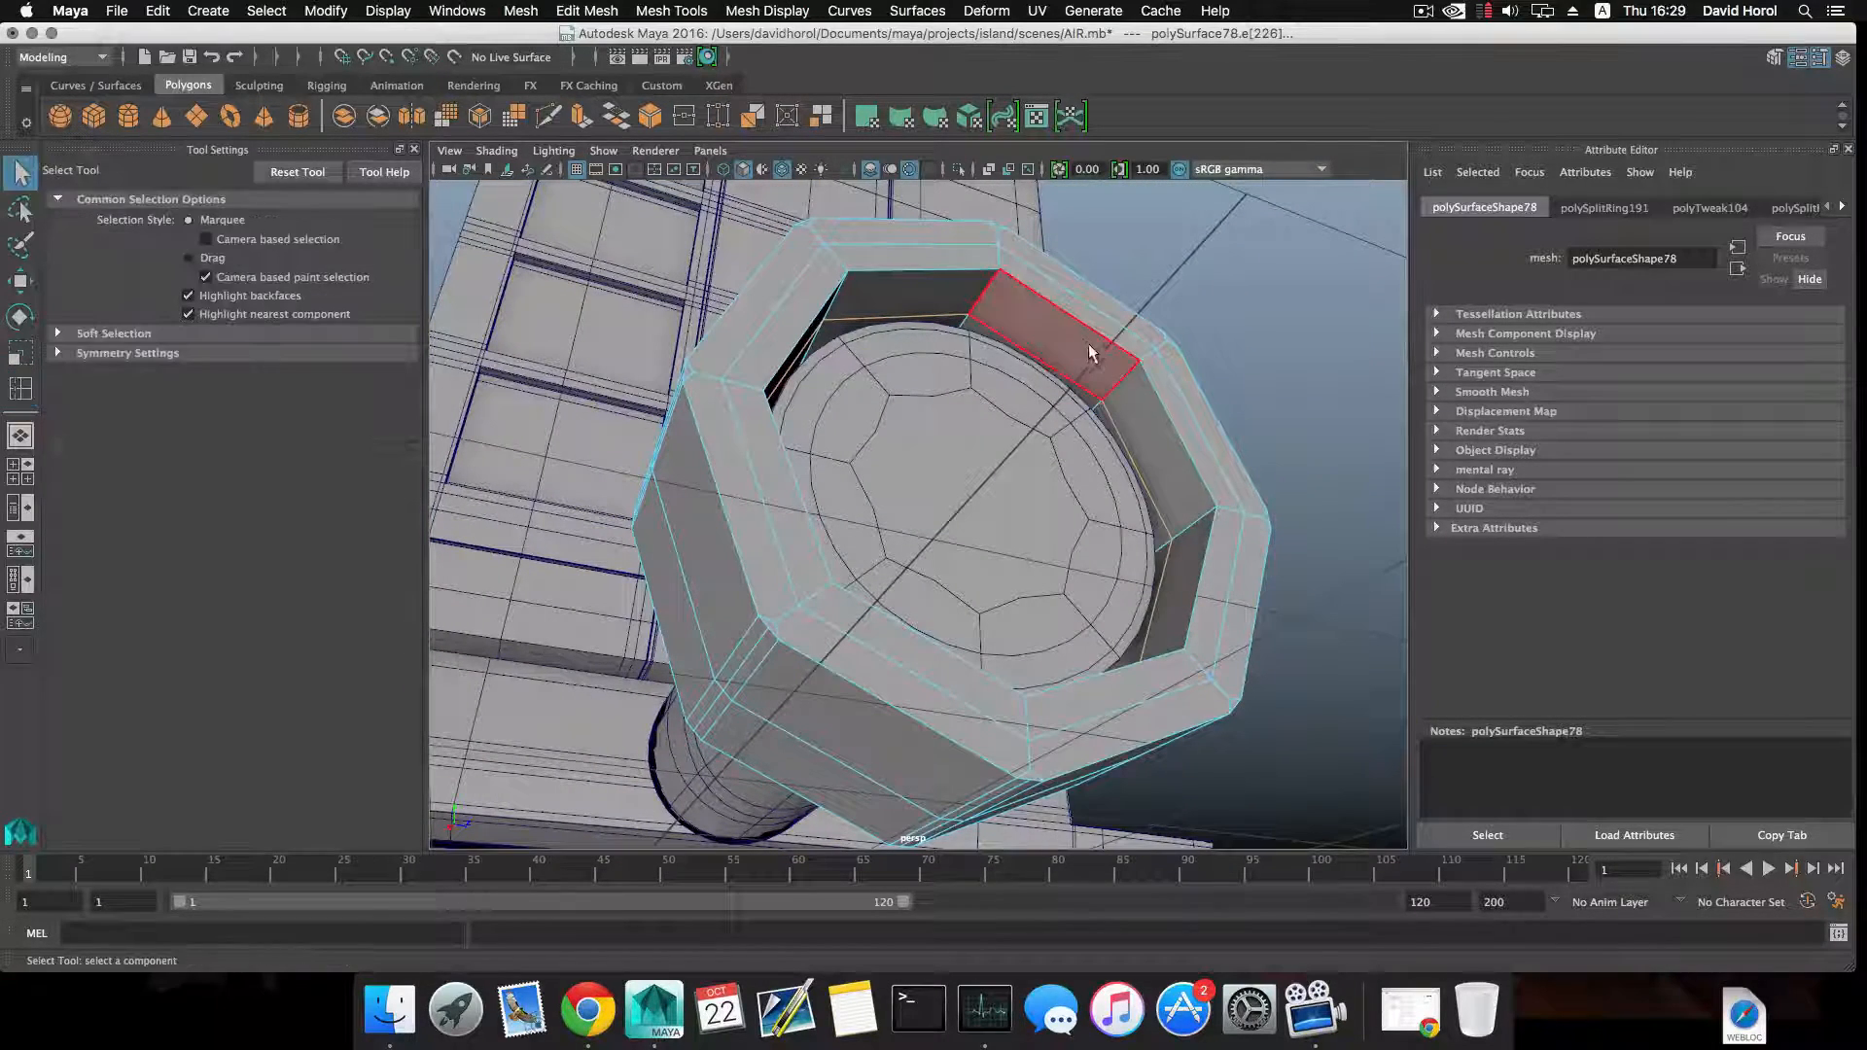
{"action": "double_click", "coordinate": [1138, 391]}
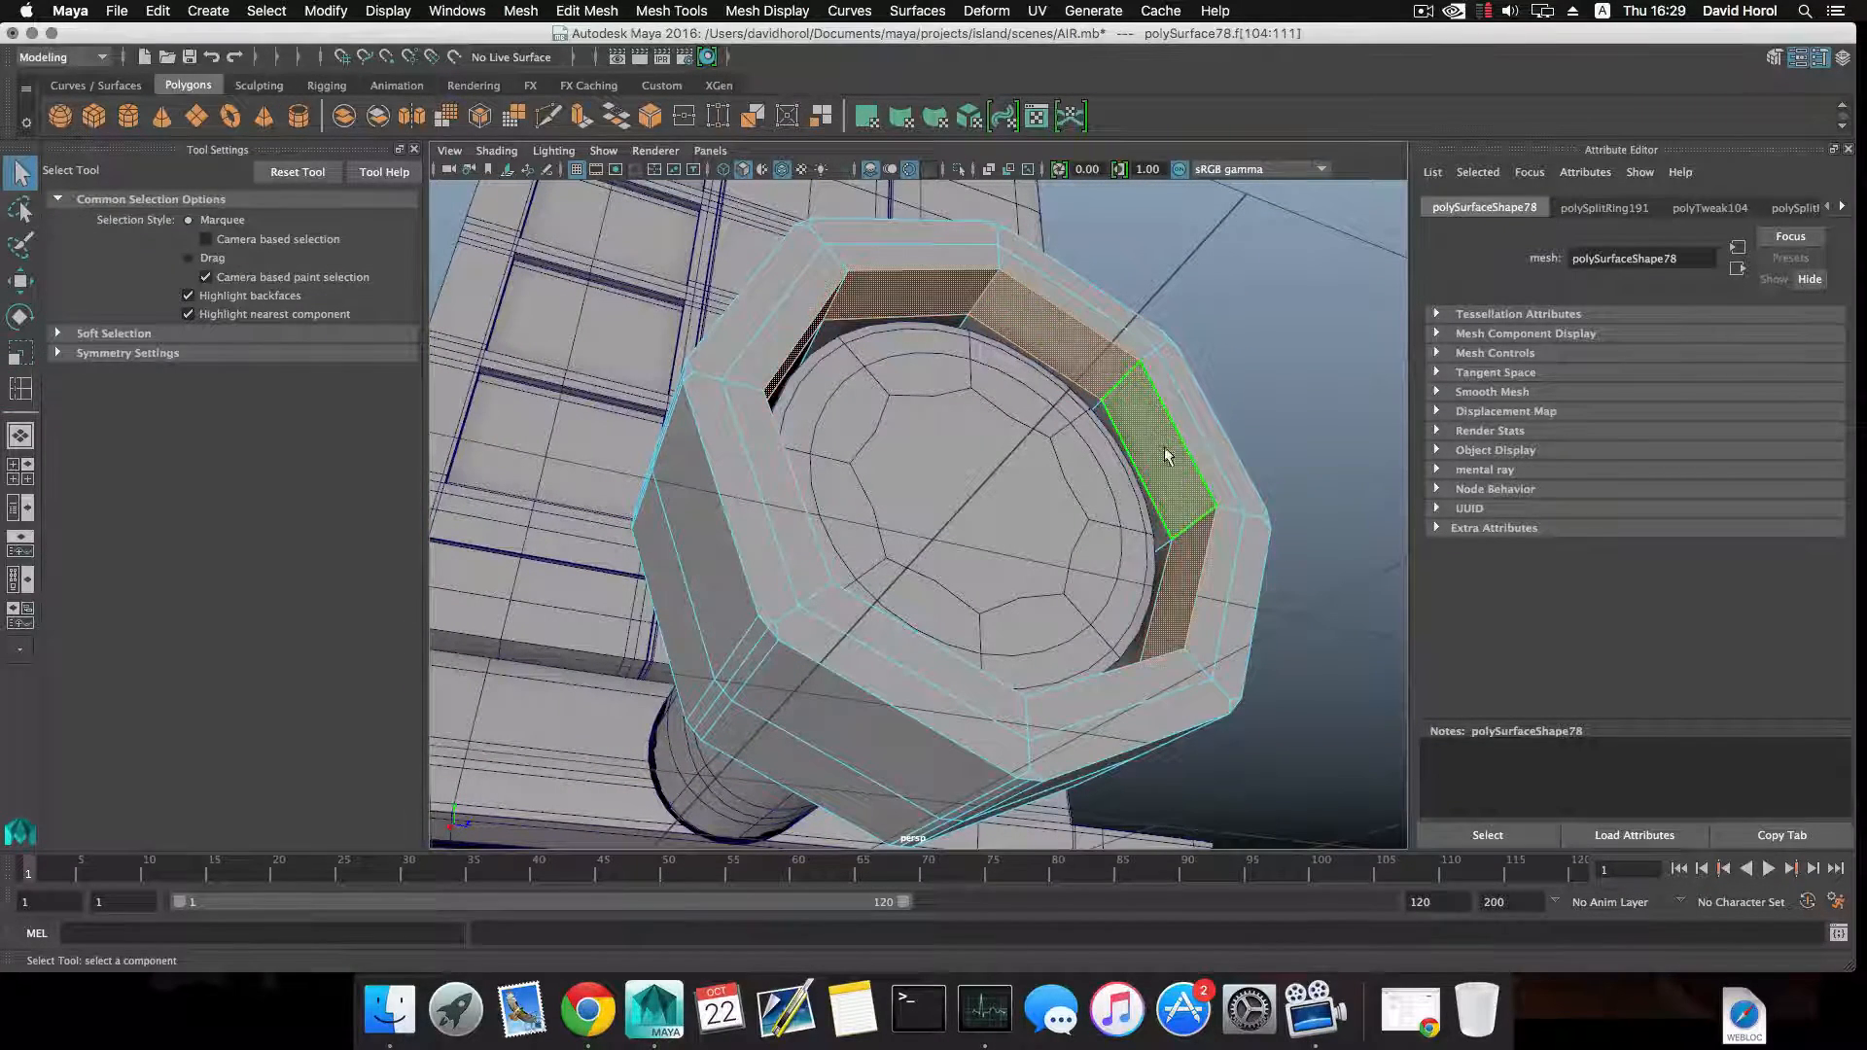
{"action": "left_click_drag", "start_coordinate": [1162, 453], "coordinate": [1155, 455], "text": "alt"}
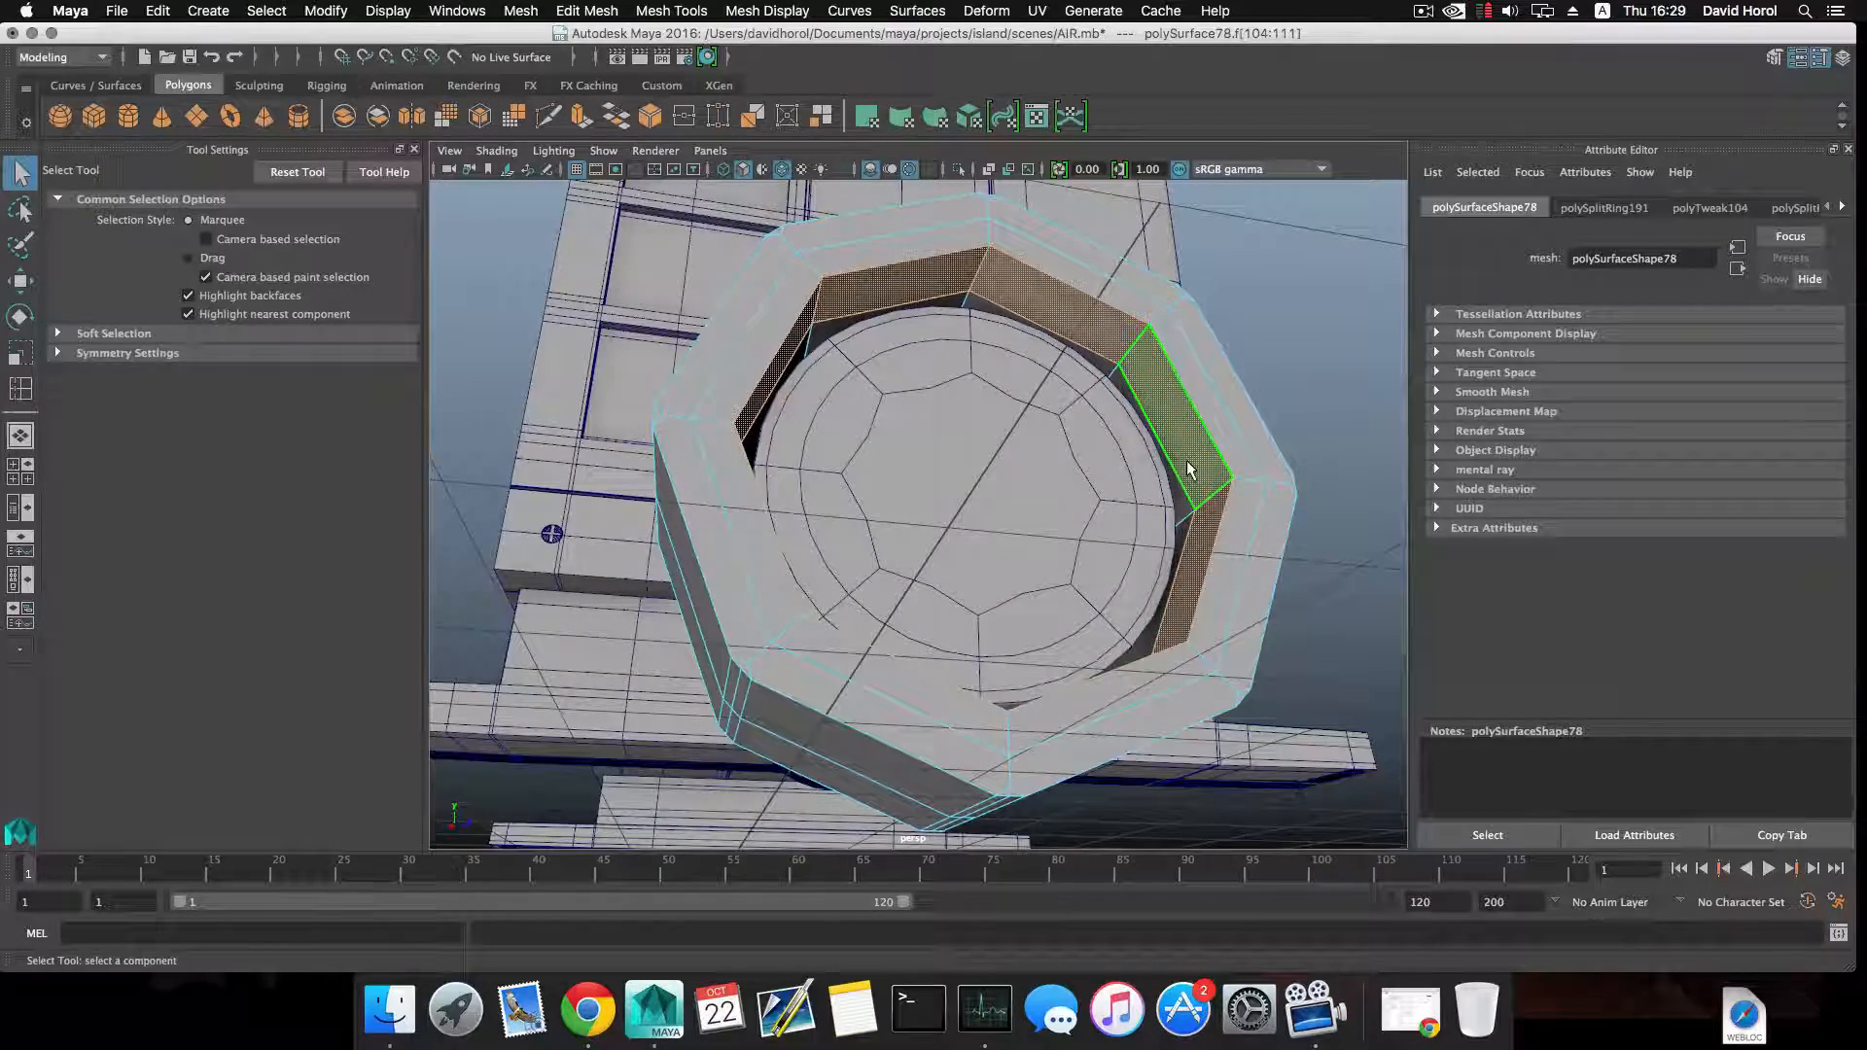
{"action": "key", "text": "Delete"}
{"action": "left_click_drag", "start_coordinate": [1235, 438], "coordinate": [1105, 409], "text": "alt"}
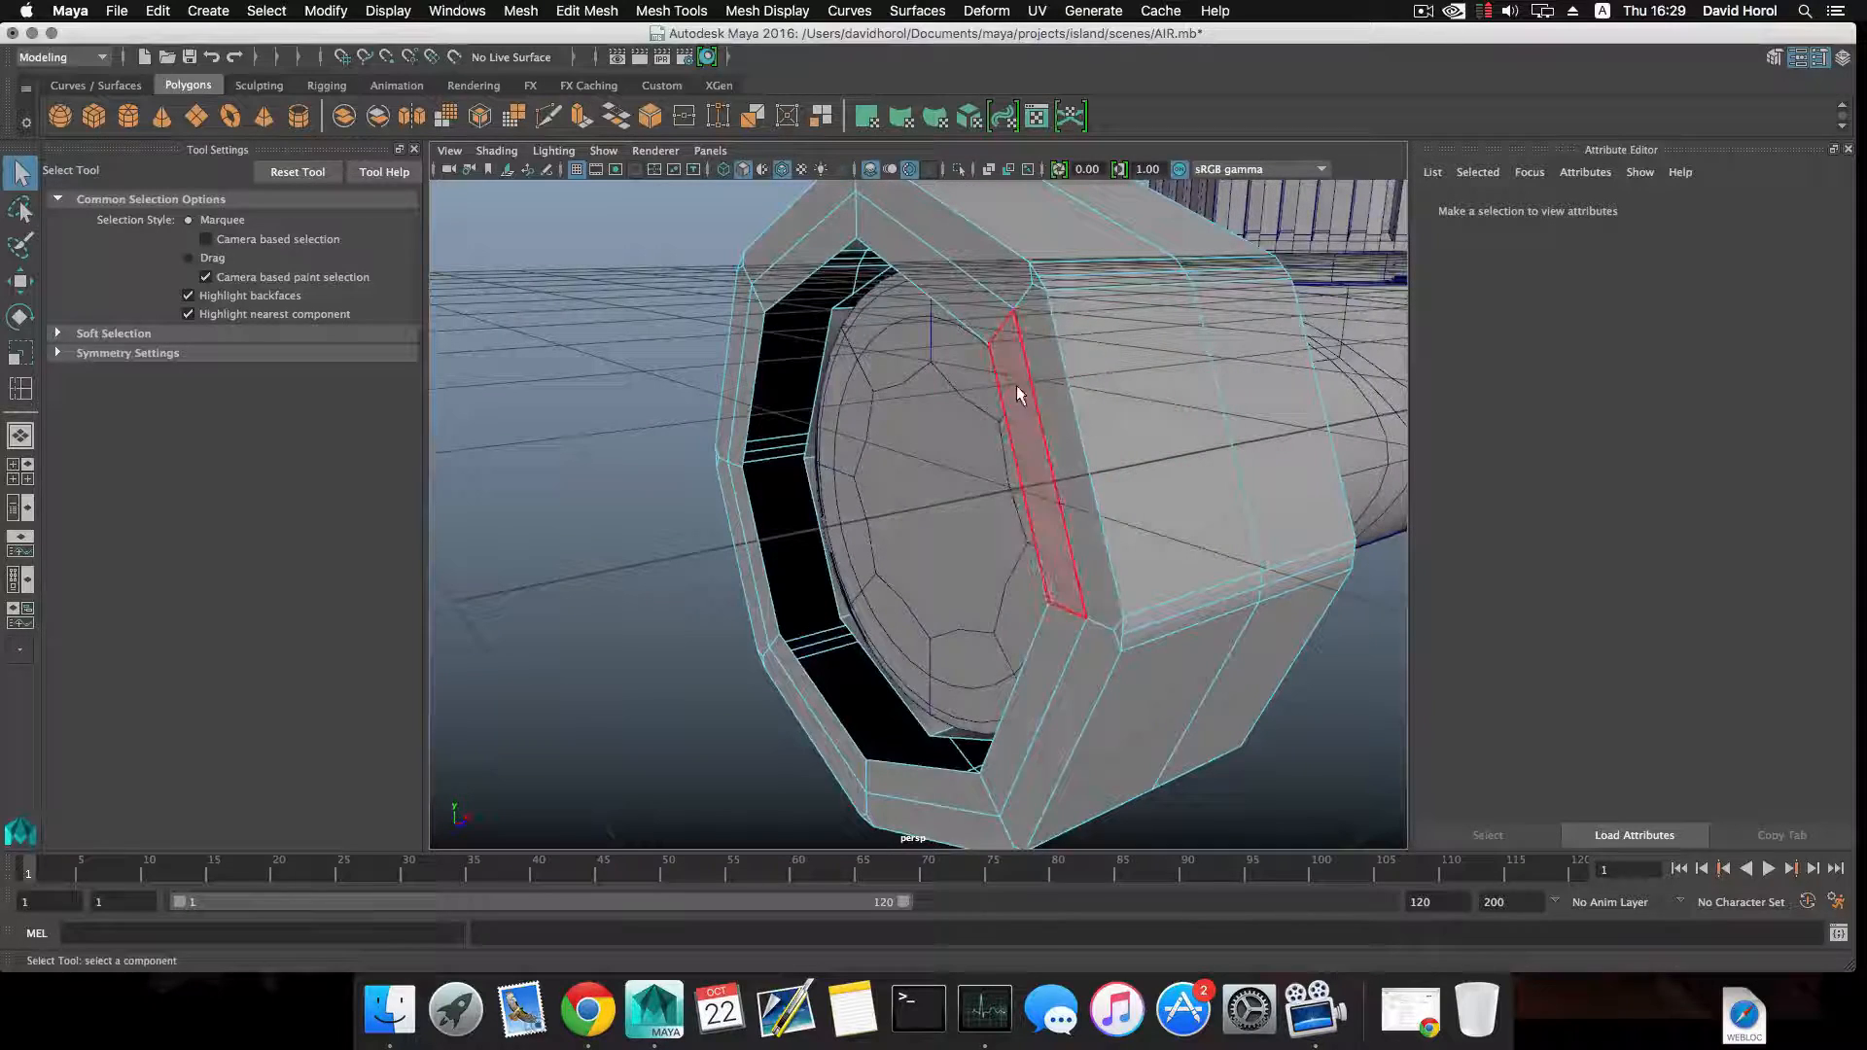
{"action": "right_click_drag", "start_coordinate": [1017, 387], "coordinate": [1021, 439]}
{"action": "left_click", "coordinate": [1016, 428]}
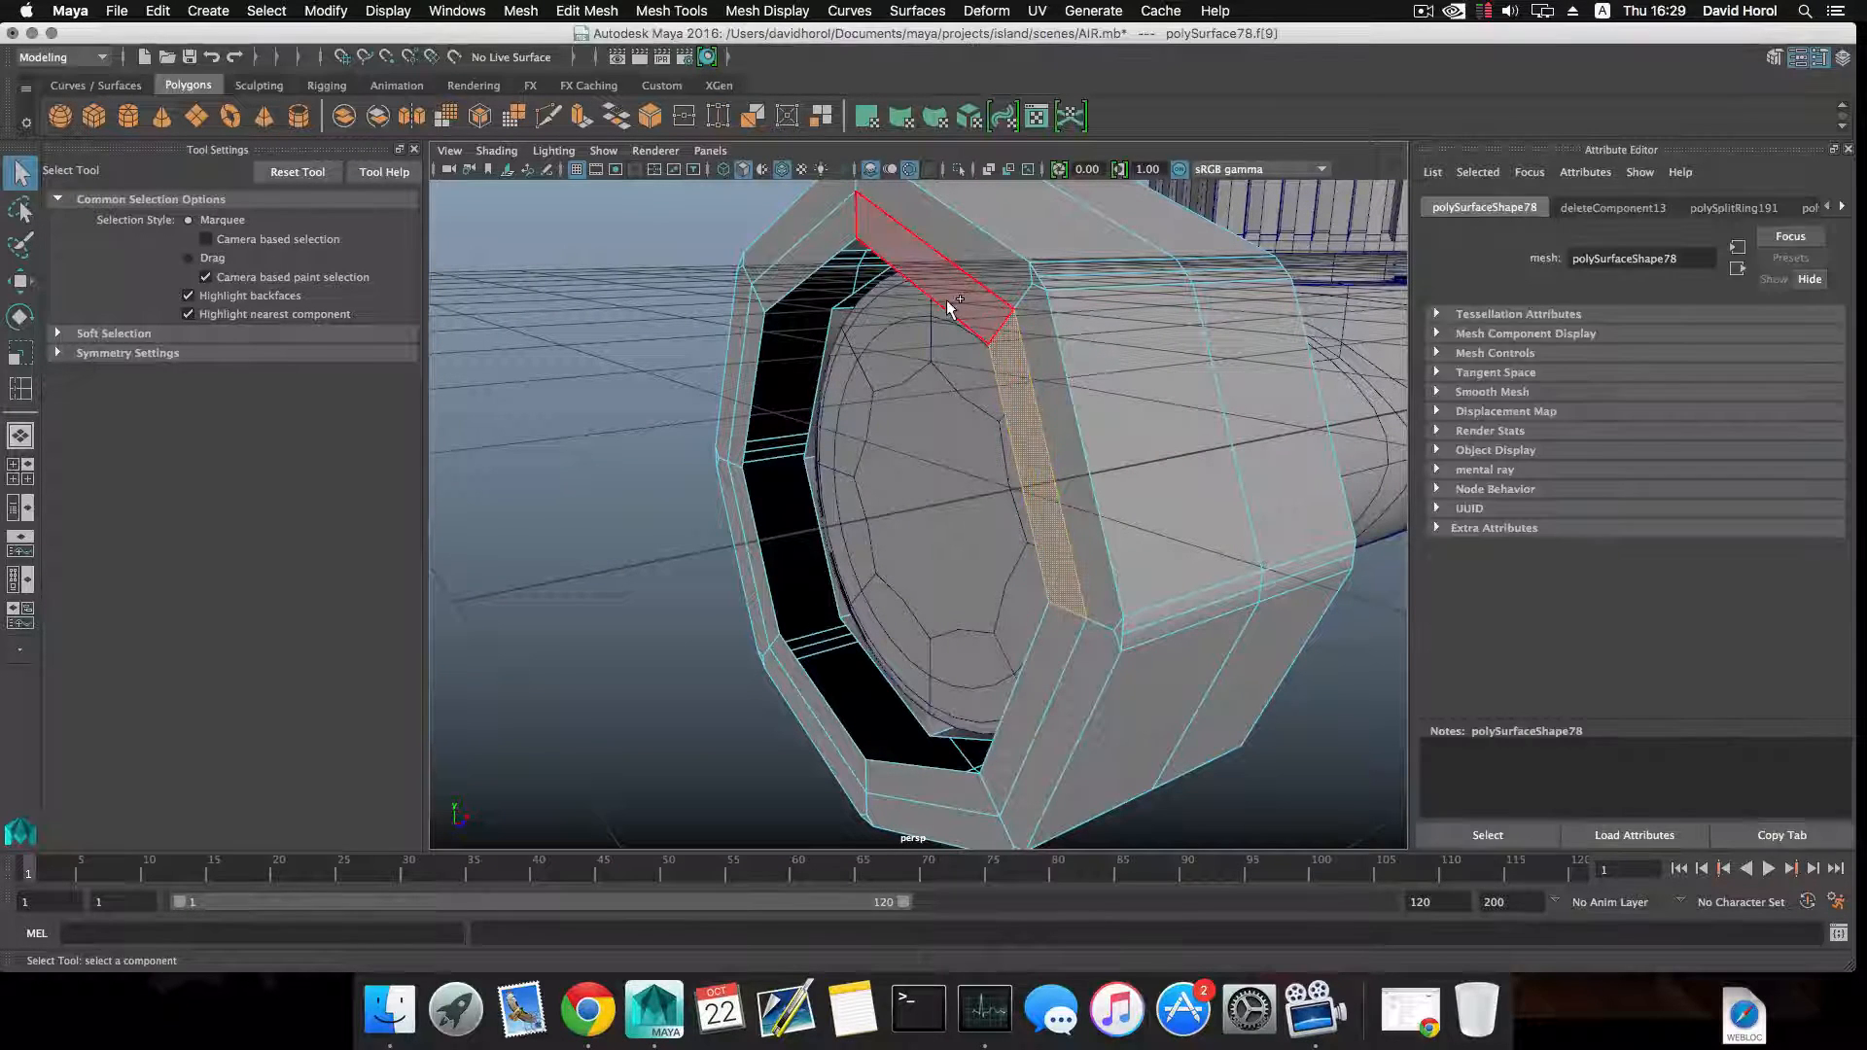
{"action": "double_click", "coordinate": [951, 307], "text": "shift"}
{"action": "left_click_drag", "start_coordinate": [959, 312], "coordinate": [979, 438], "text": "alt"}
{"action": "key", "text": "w"}
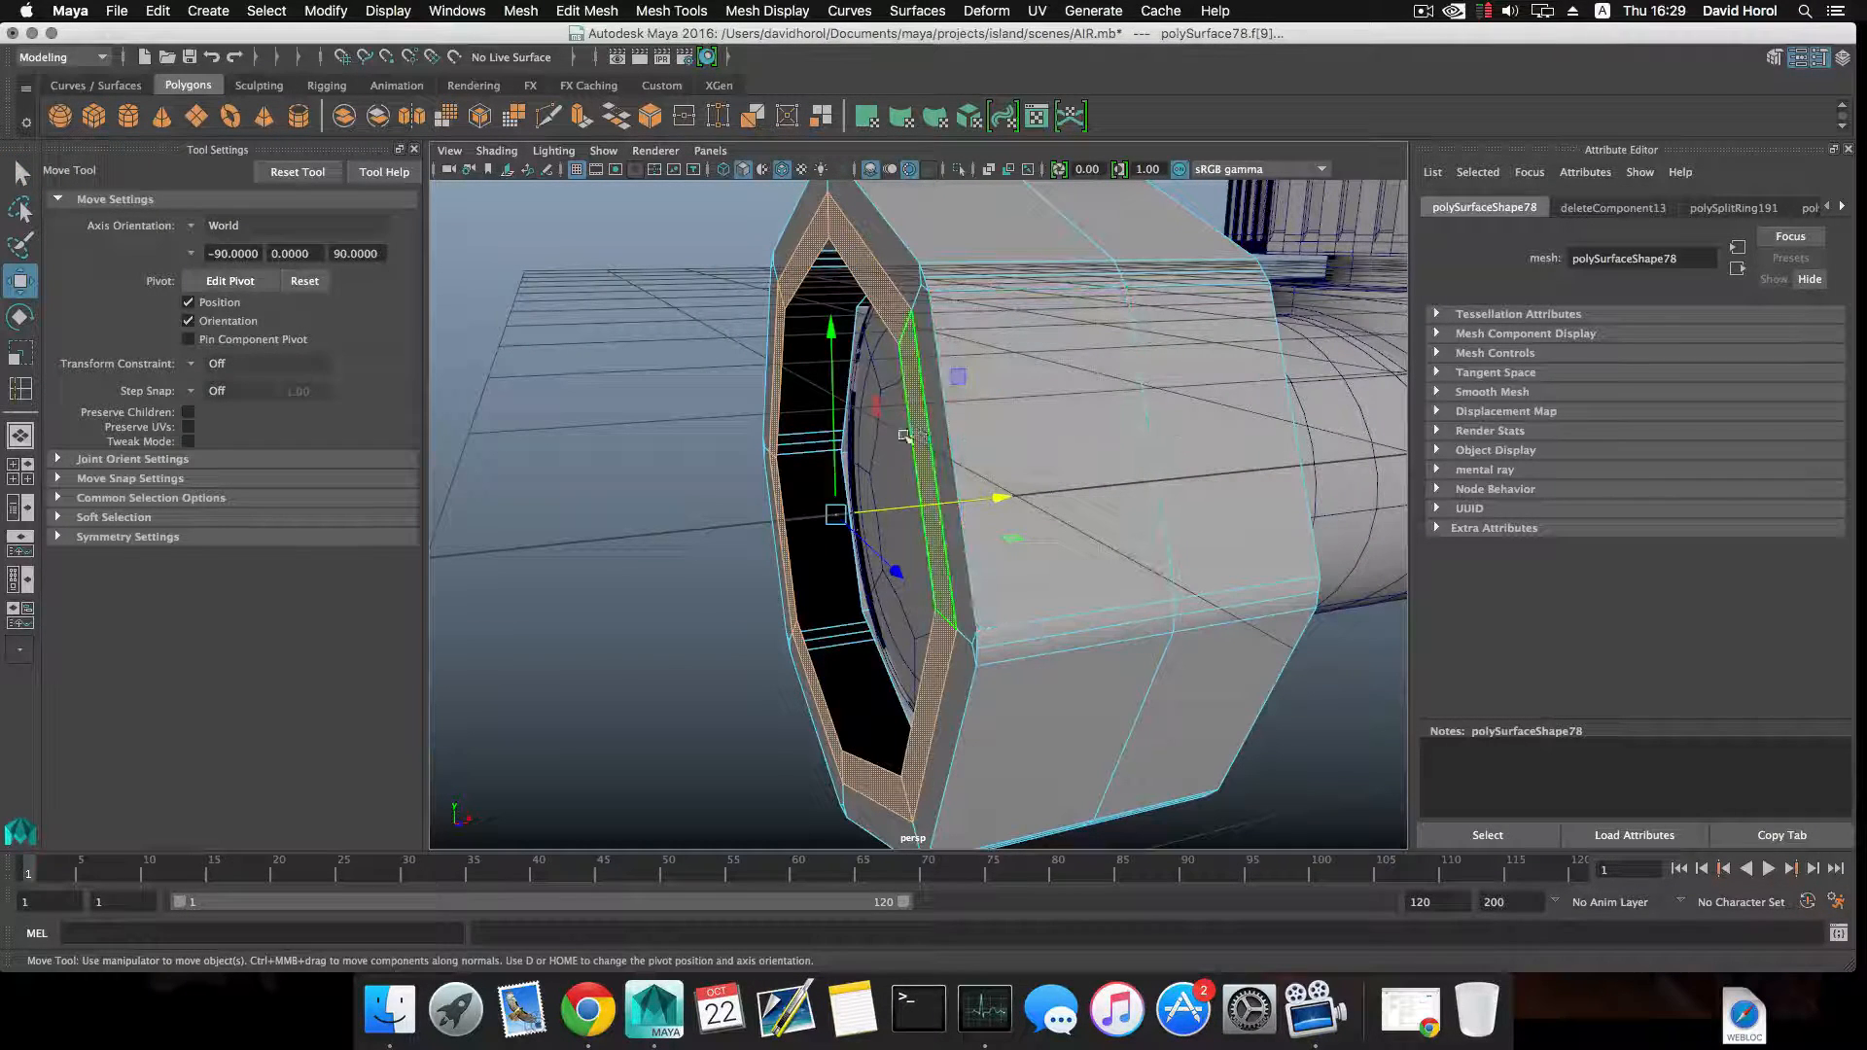
{"action": "left_click_drag", "start_coordinate": [895, 340], "coordinate": [1080, 384], "text": "alt"}
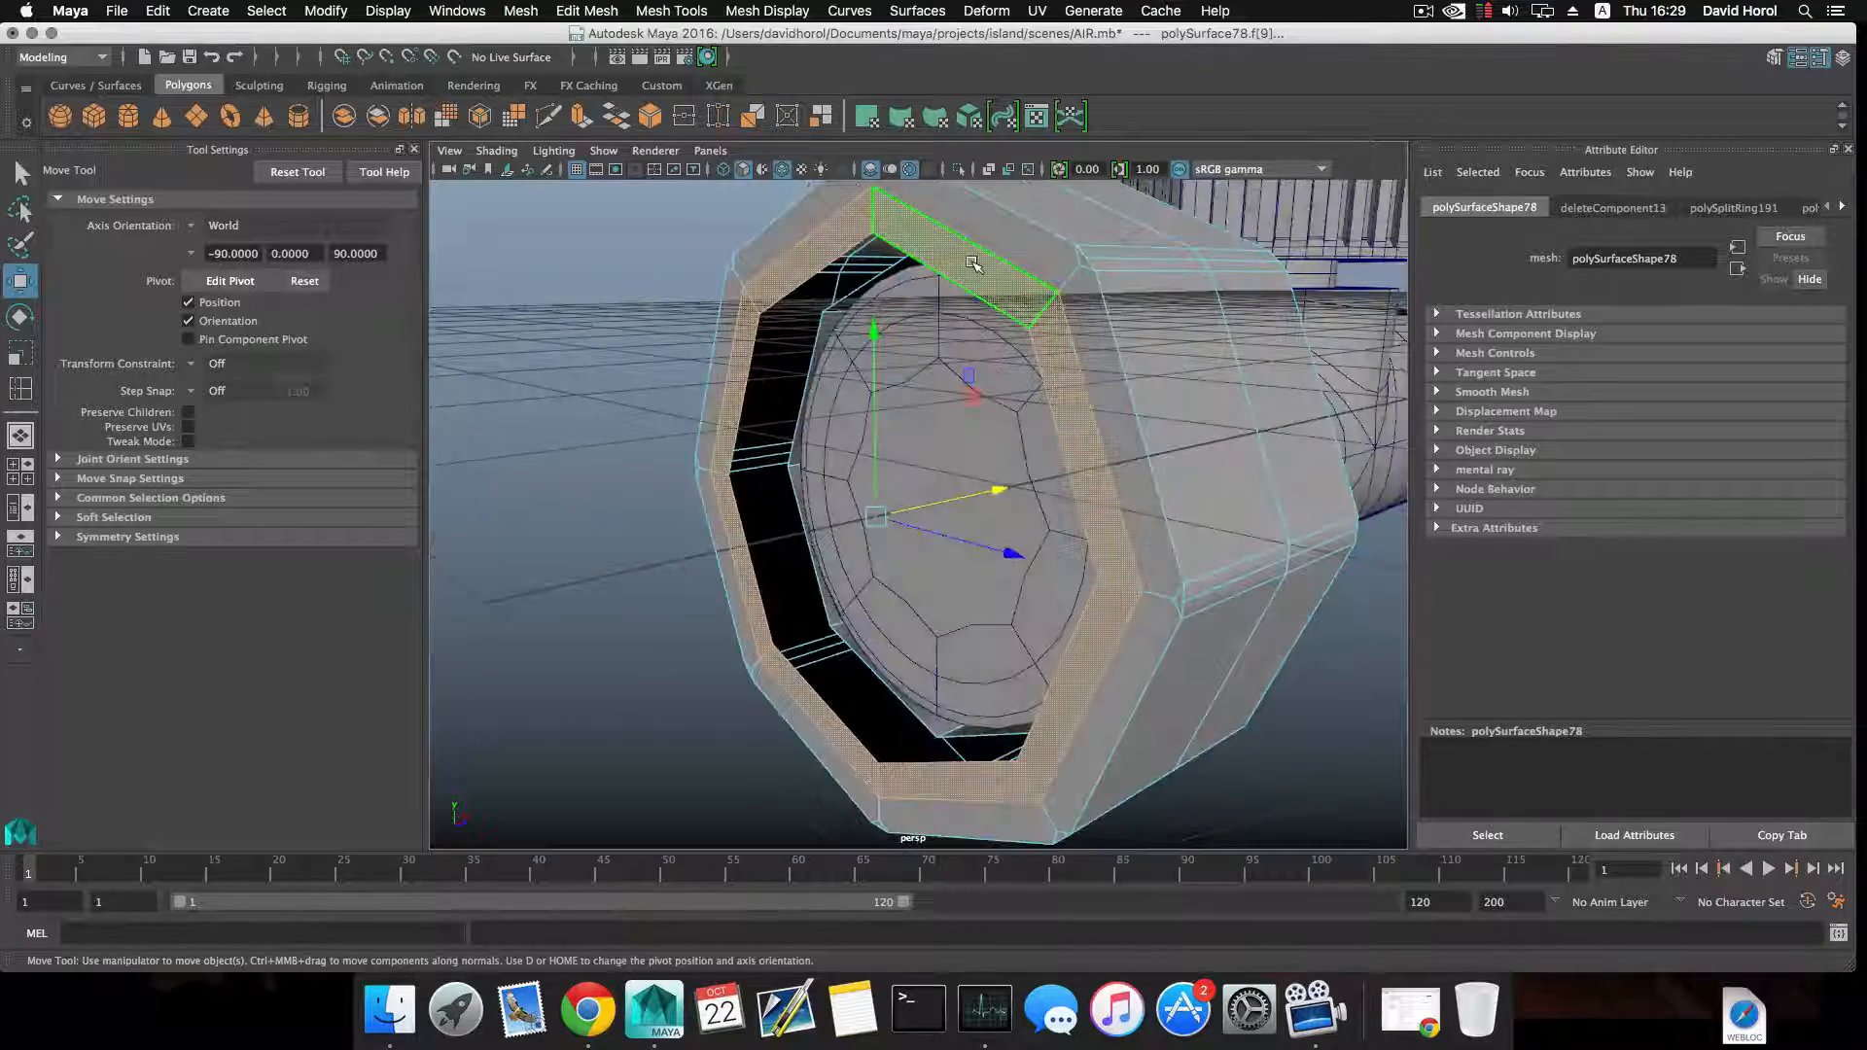
Extrude the inner edge loop of the octagonal ring's front rim, scaling it inward and moving it slightly outward.
{"action": "right_click_drag", "start_coordinate": [971, 262], "coordinate": [974, 210]}
{"action": "double_click", "coordinate": [954, 278]}
{"action": "left_click_drag", "start_coordinate": [954, 280], "coordinate": [888, 336], "text": "alt"}
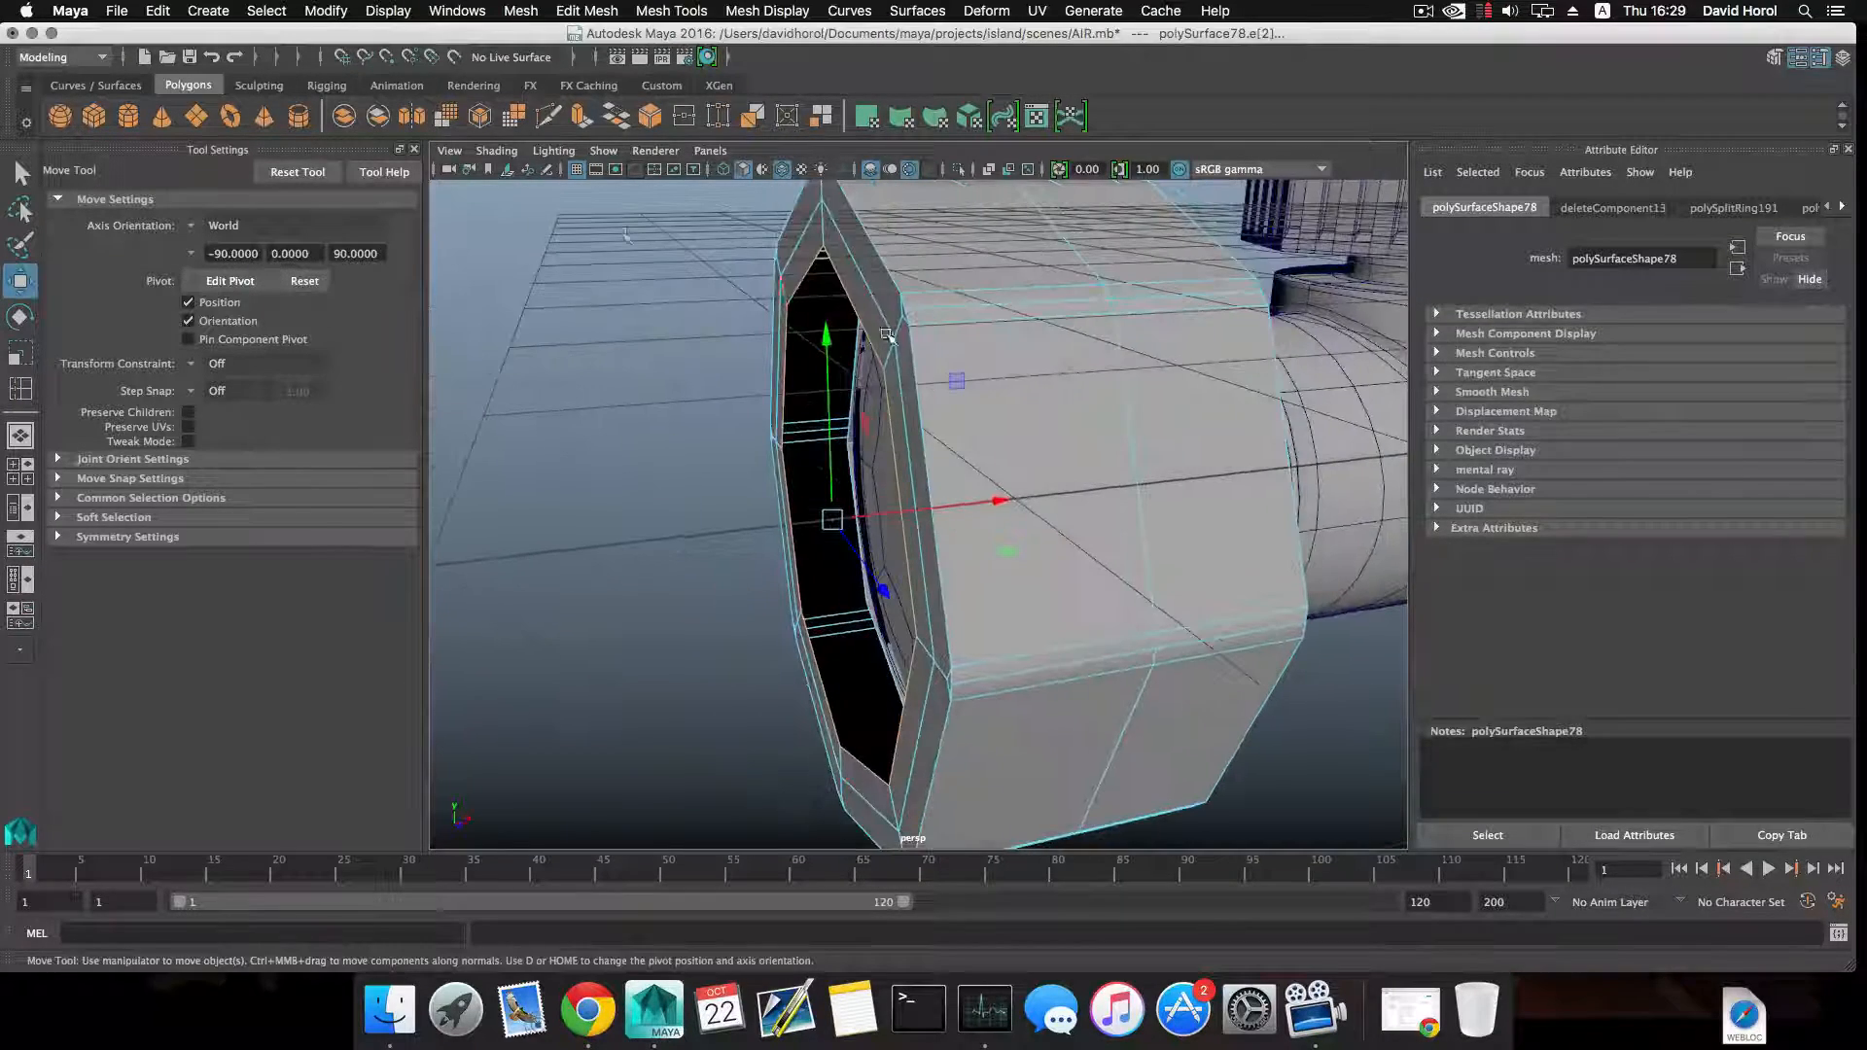
{"action": "key", "text": "ctrl+e"}
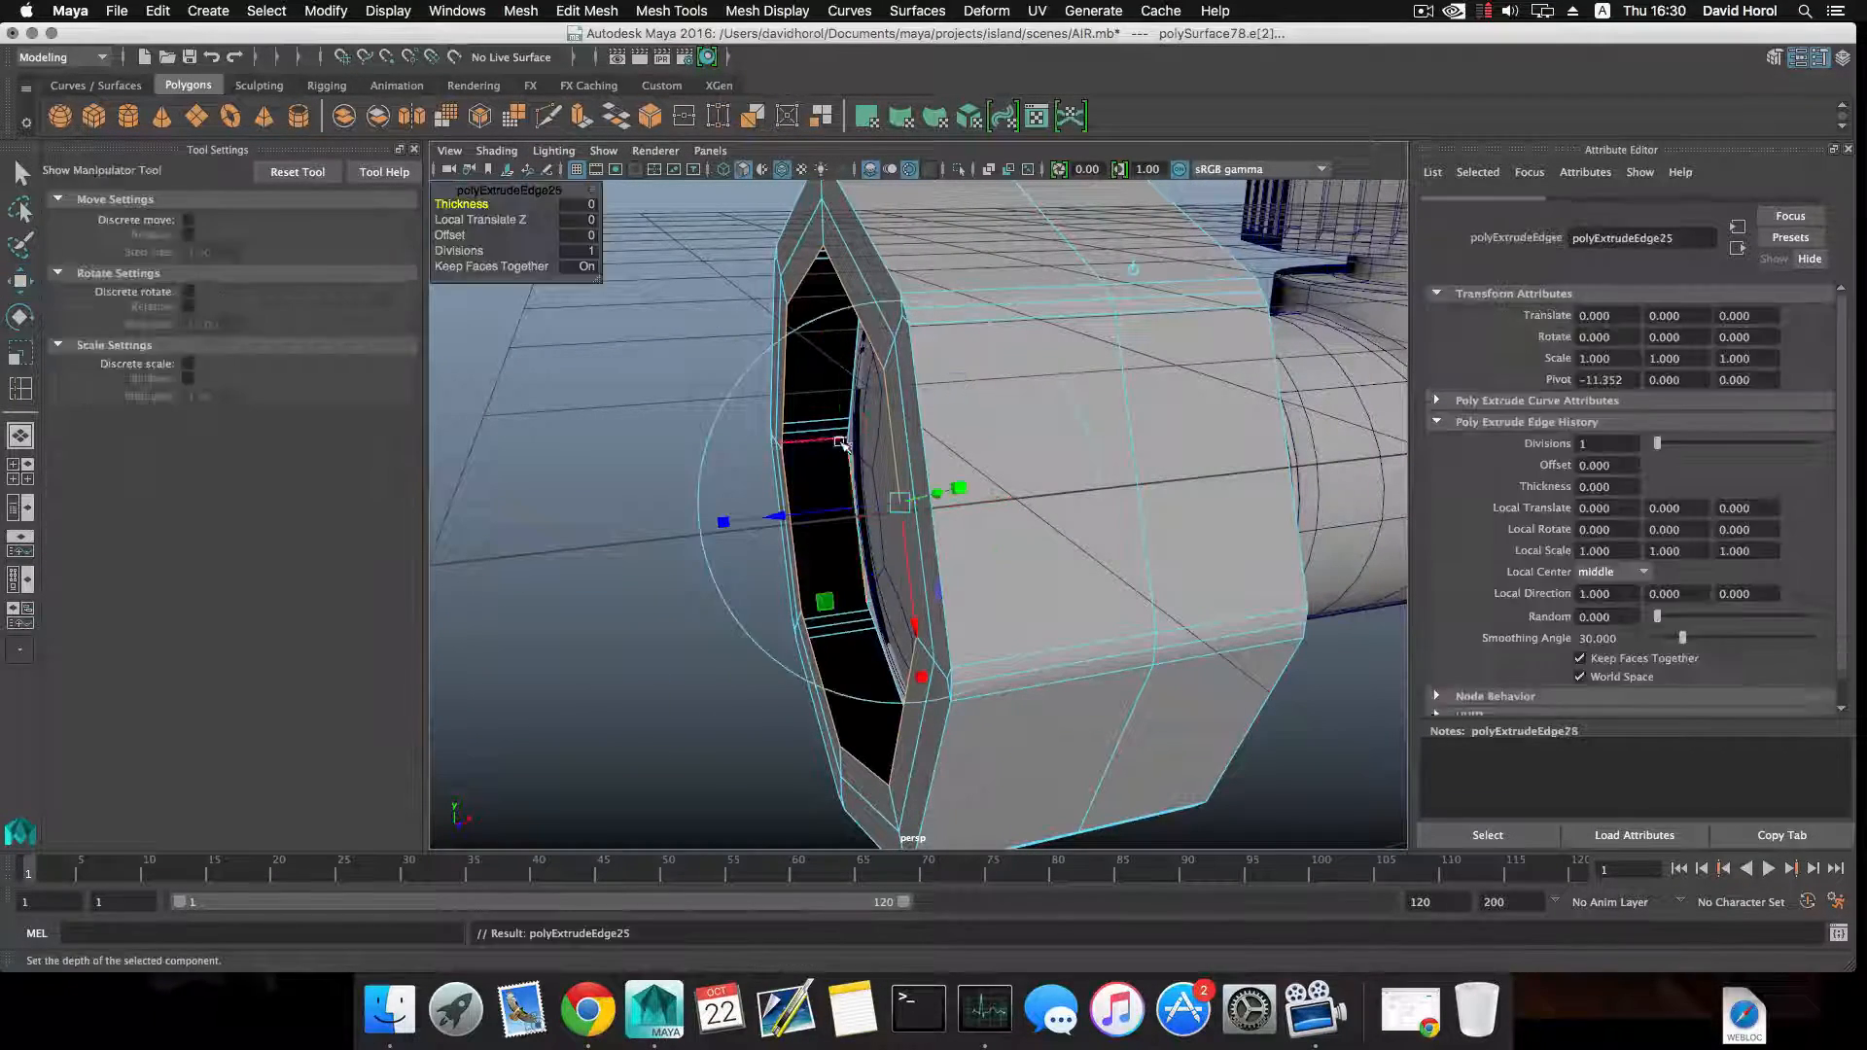
{"action": "key", "text": "r"}
{"action": "left_click_drag", "start_coordinate": [833, 521], "coordinate": [765, 527]}
{"action": "key", "text": "w"}
{"action": "left_click_drag", "start_coordinate": [885, 508], "coordinate": [807, 457]}
{"action": "scroll", "coordinate": [867, 510], "scroll_direction": "down", "scroll_amount": 3}
{"action": "scroll", "coordinate": [823, 511], "scroll_direction": "down", "scroll_amount": 3}
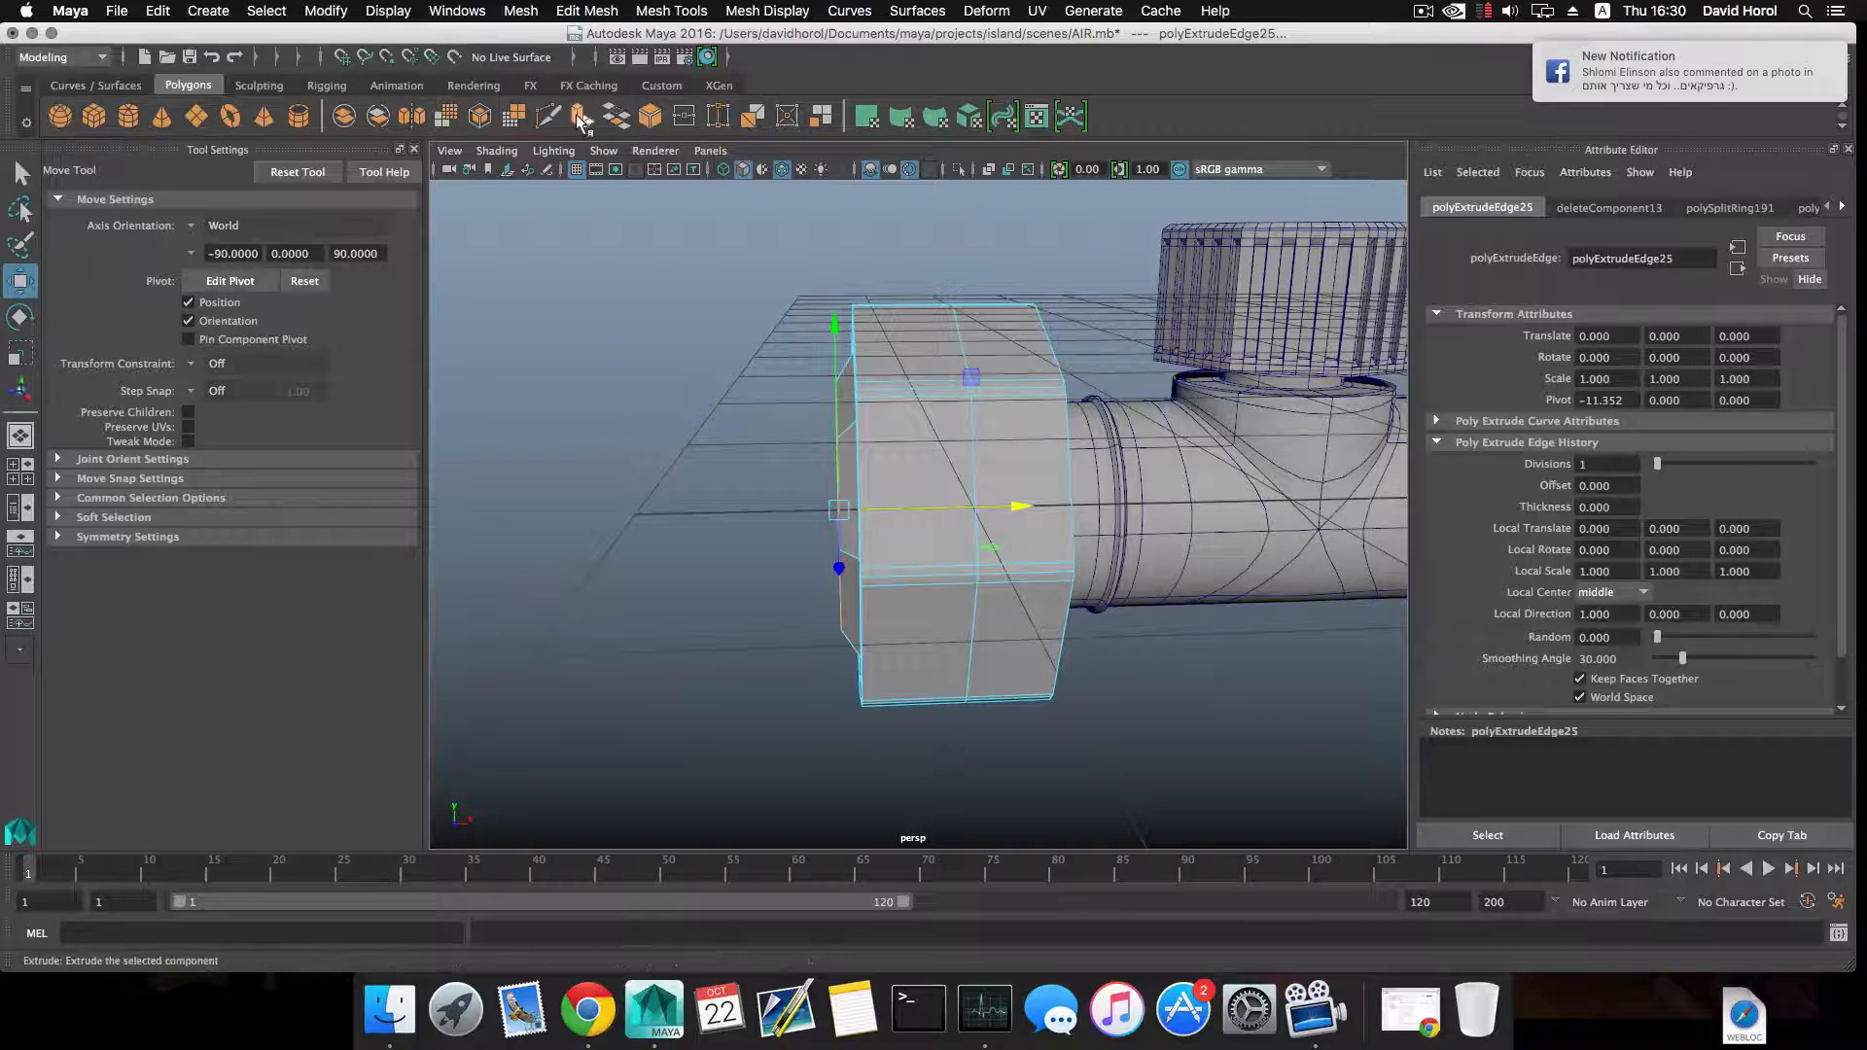
Extrude the open edge loop again, pulling it away from the nut and scaling it down into a tapered neck.
{"action": "left_click", "coordinate": [580, 118]}
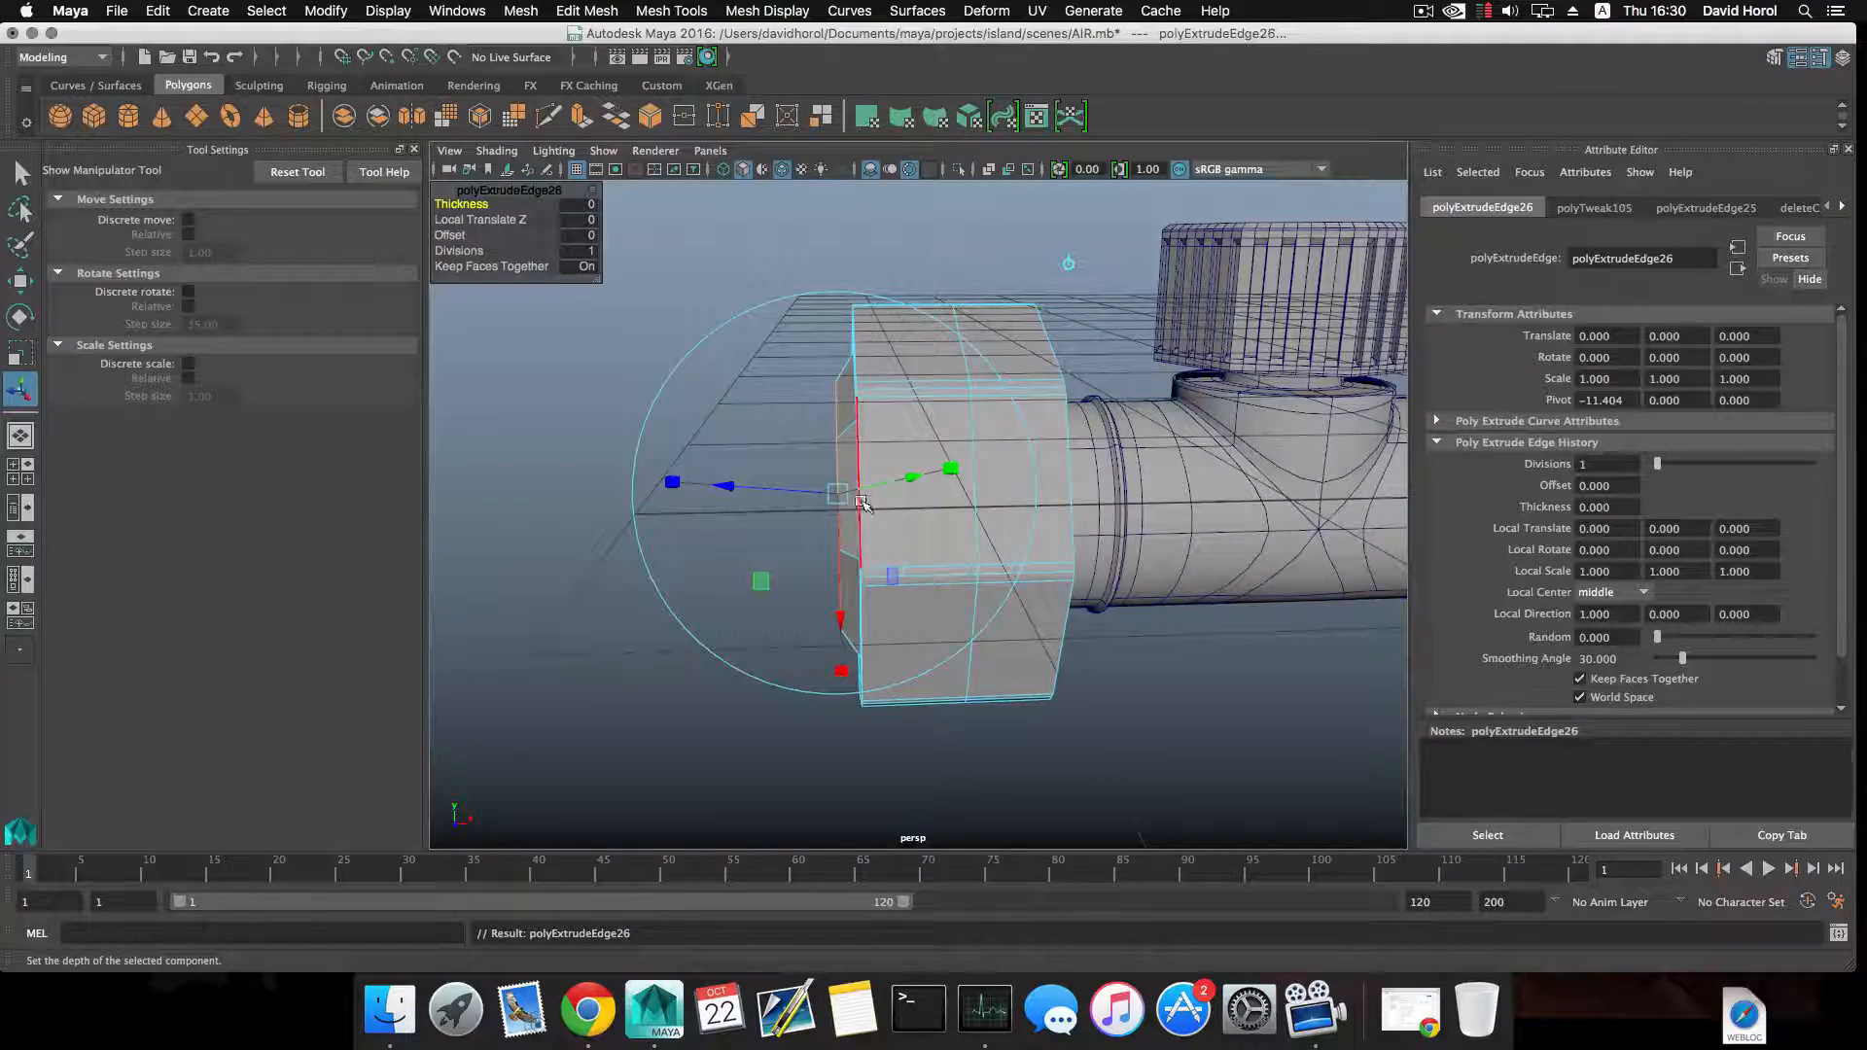
{"action": "left_click_drag", "start_coordinate": [864, 504], "coordinate": [793, 507], "text": "alt"}
{"action": "key", "text": "r"}
{"action": "key", "text": "w"}
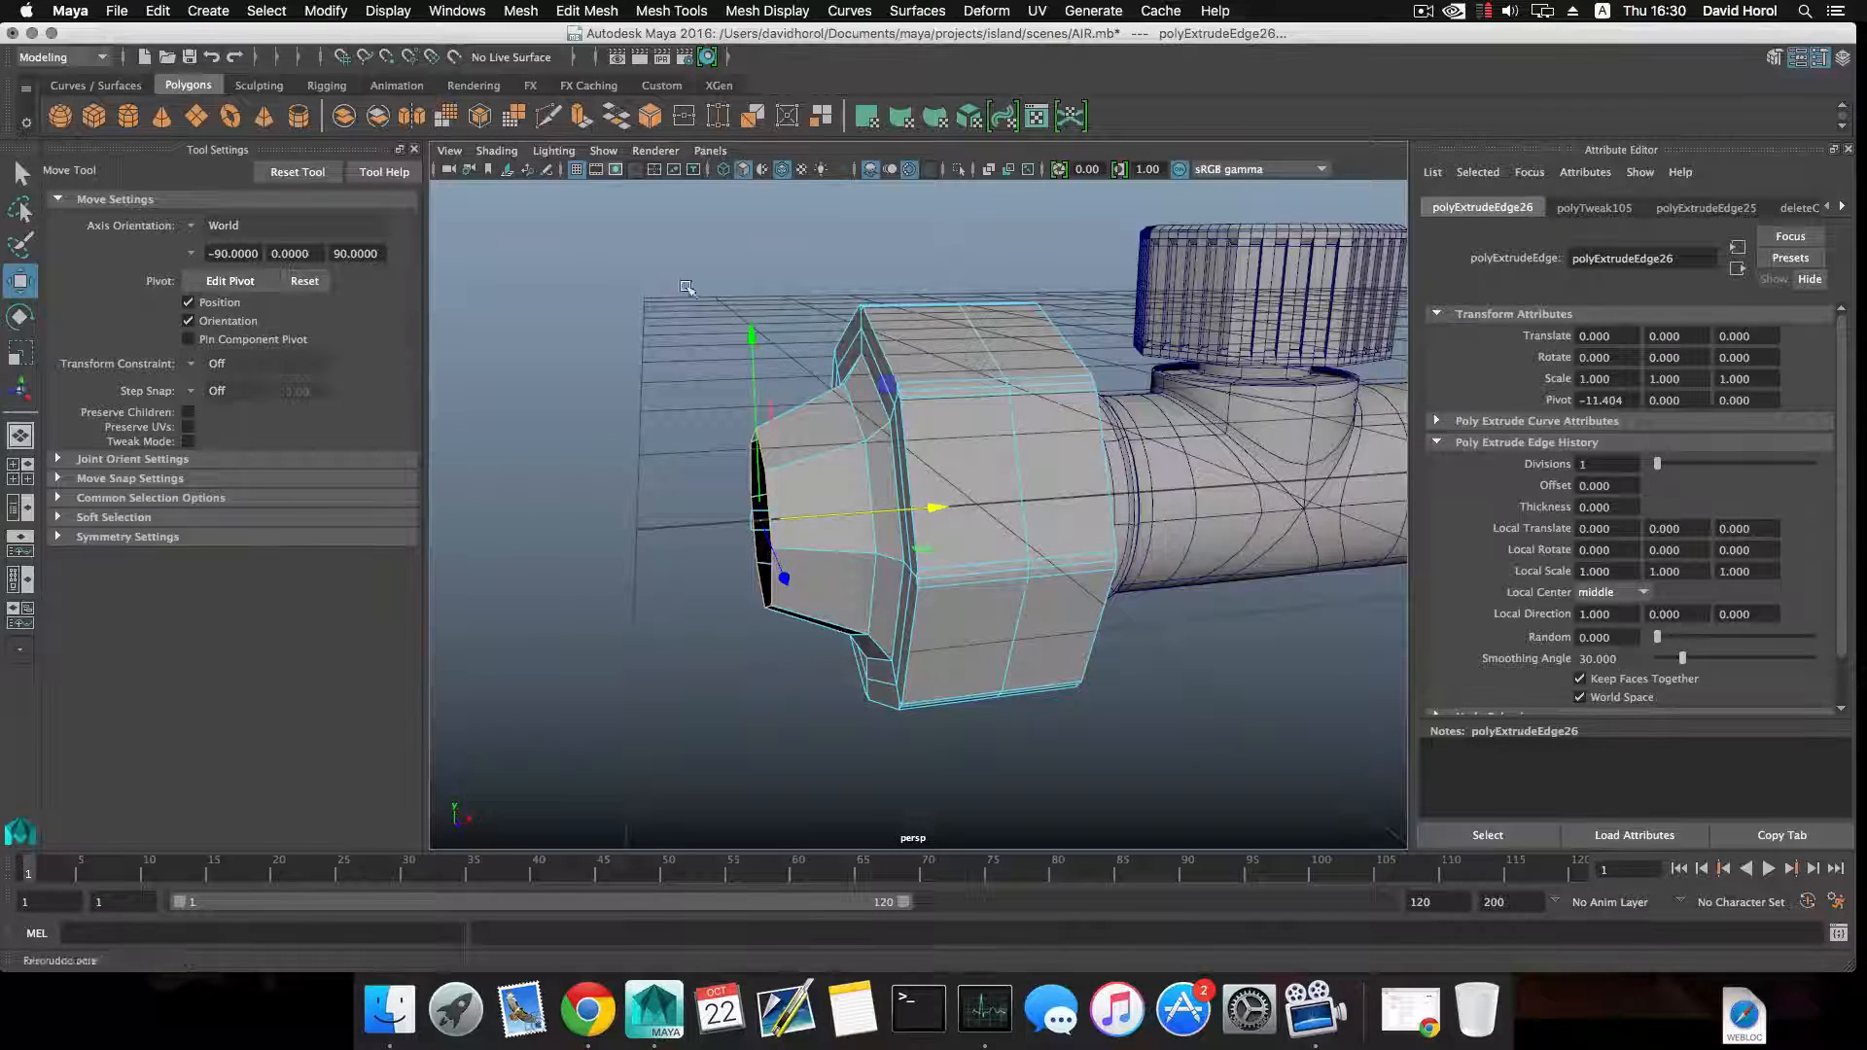
Extrude the tapered neck's open edges straight outward along the pipe's axis to form a tube.
{"action": "key", "text": "ctrl+e"}
{"action": "key", "text": "w"}
{"action": "mouse_move", "coordinate": [831, 512]}
{"action": "left_mouse_down"}
{"action": "mouse_move", "coordinate": [634, 507]}
{"action": "mouse_move", "coordinate": [938, 538]}
{"action": "mouse_move", "coordinate": [842, 508]}
{"action": "mouse_move", "coordinate": [832, 525]}
{"action": "left_mouse_up"}
{"action": "scroll", "coordinate": [824, 542], "scroll_direction": "up", "scroll_amount": 3}
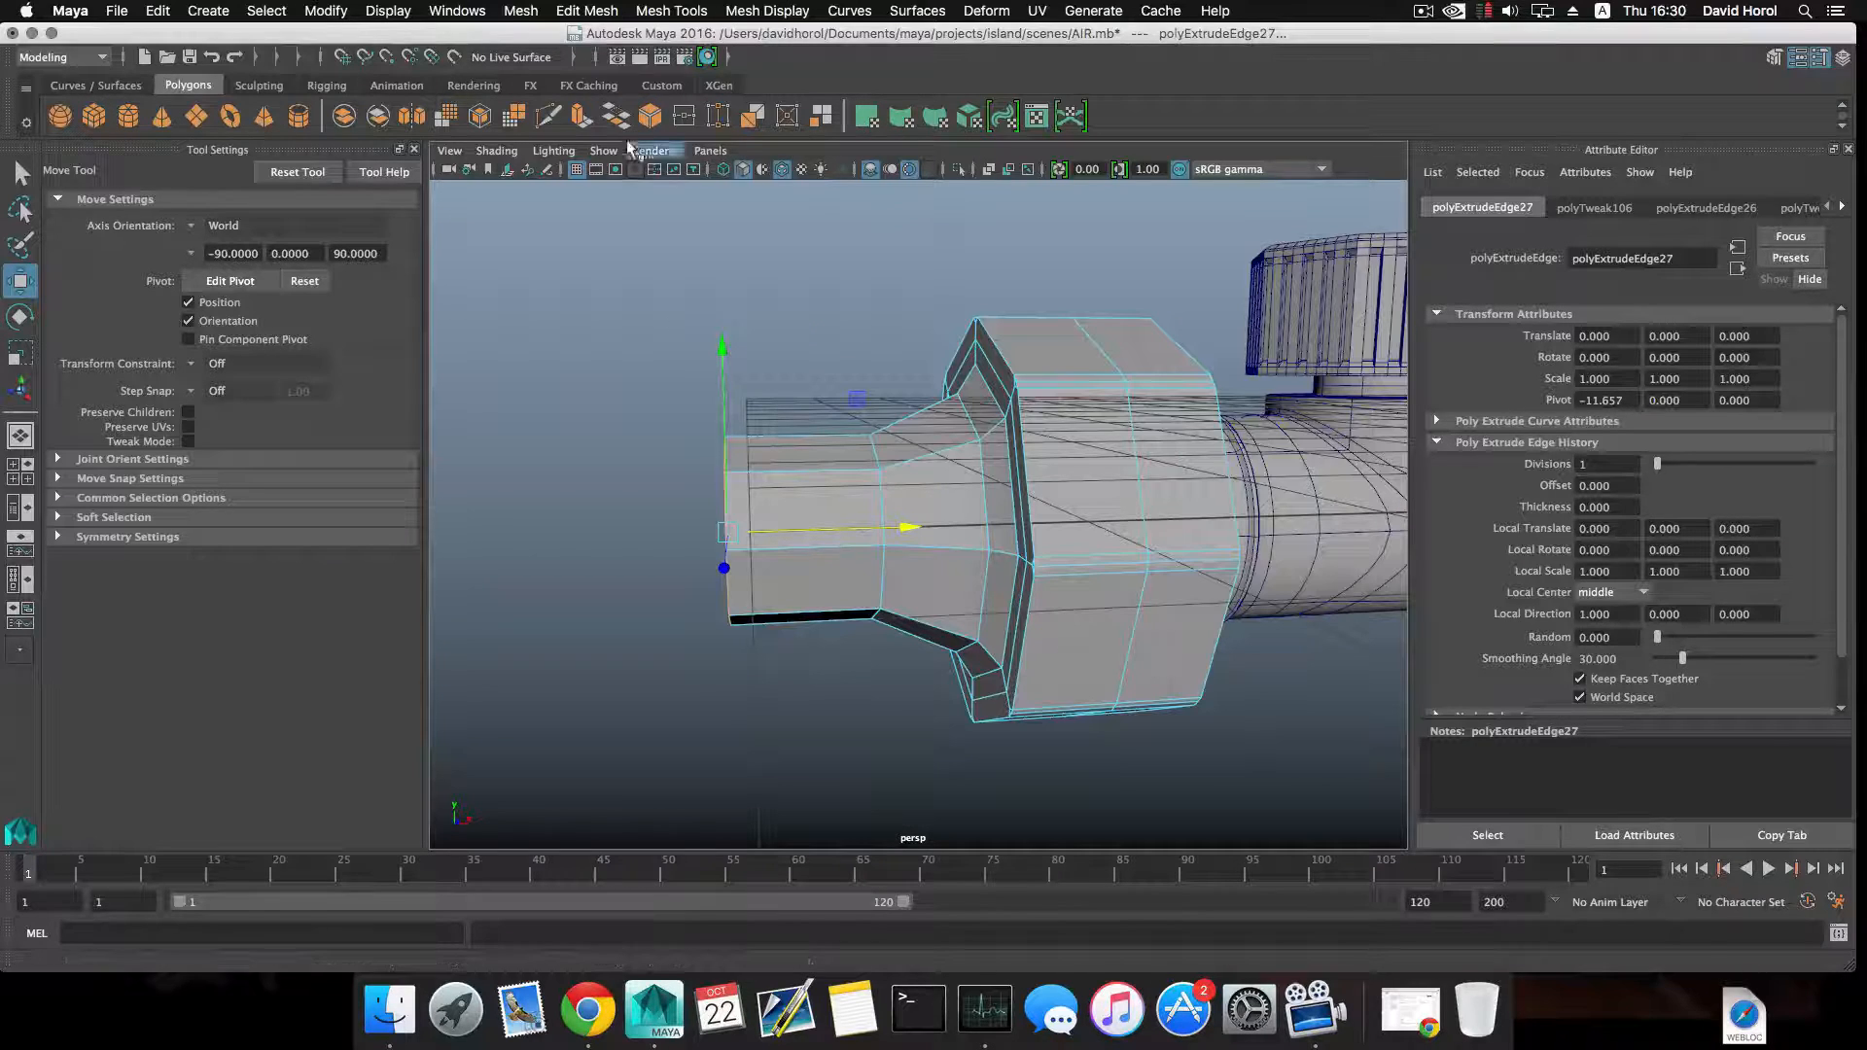
Extrude the tube's open end edges slightly outward along the axis and scale them inward to form a bevel.
{"action": "left_click", "coordinate": [581, 119]}
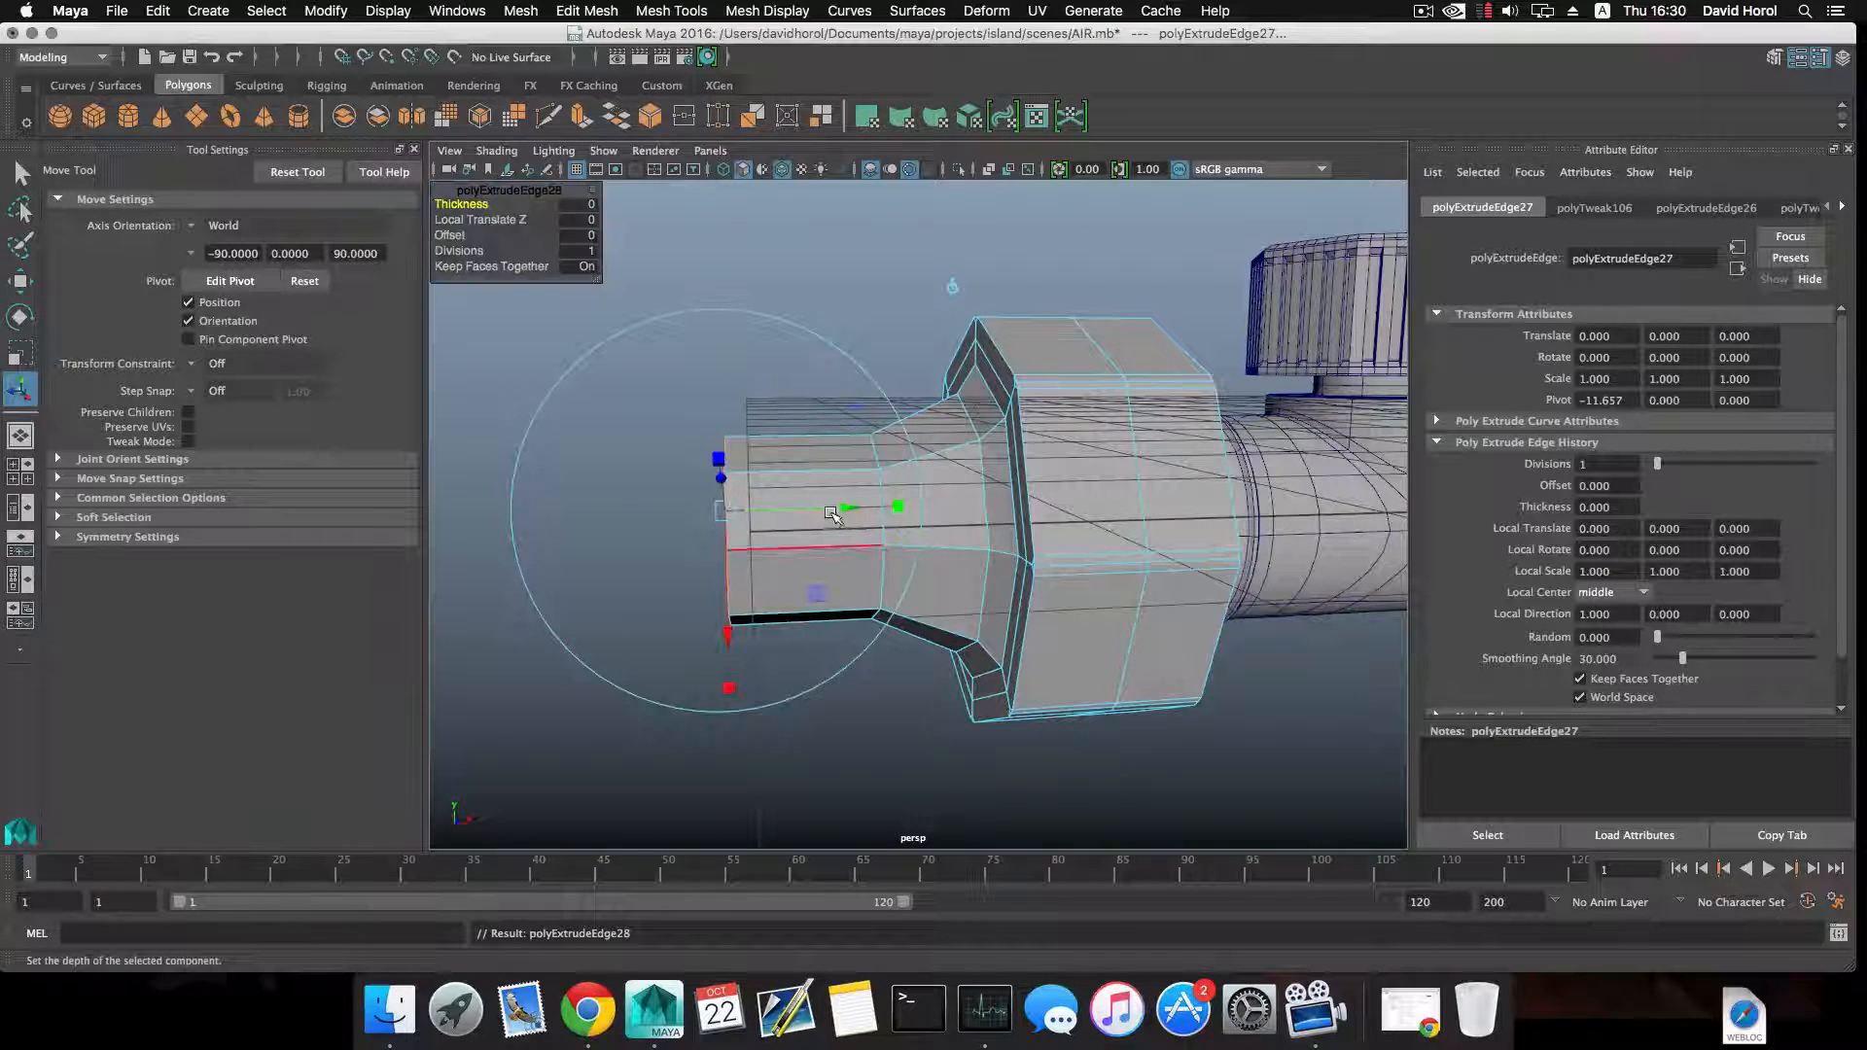
{"action": "key", "text": "w"}
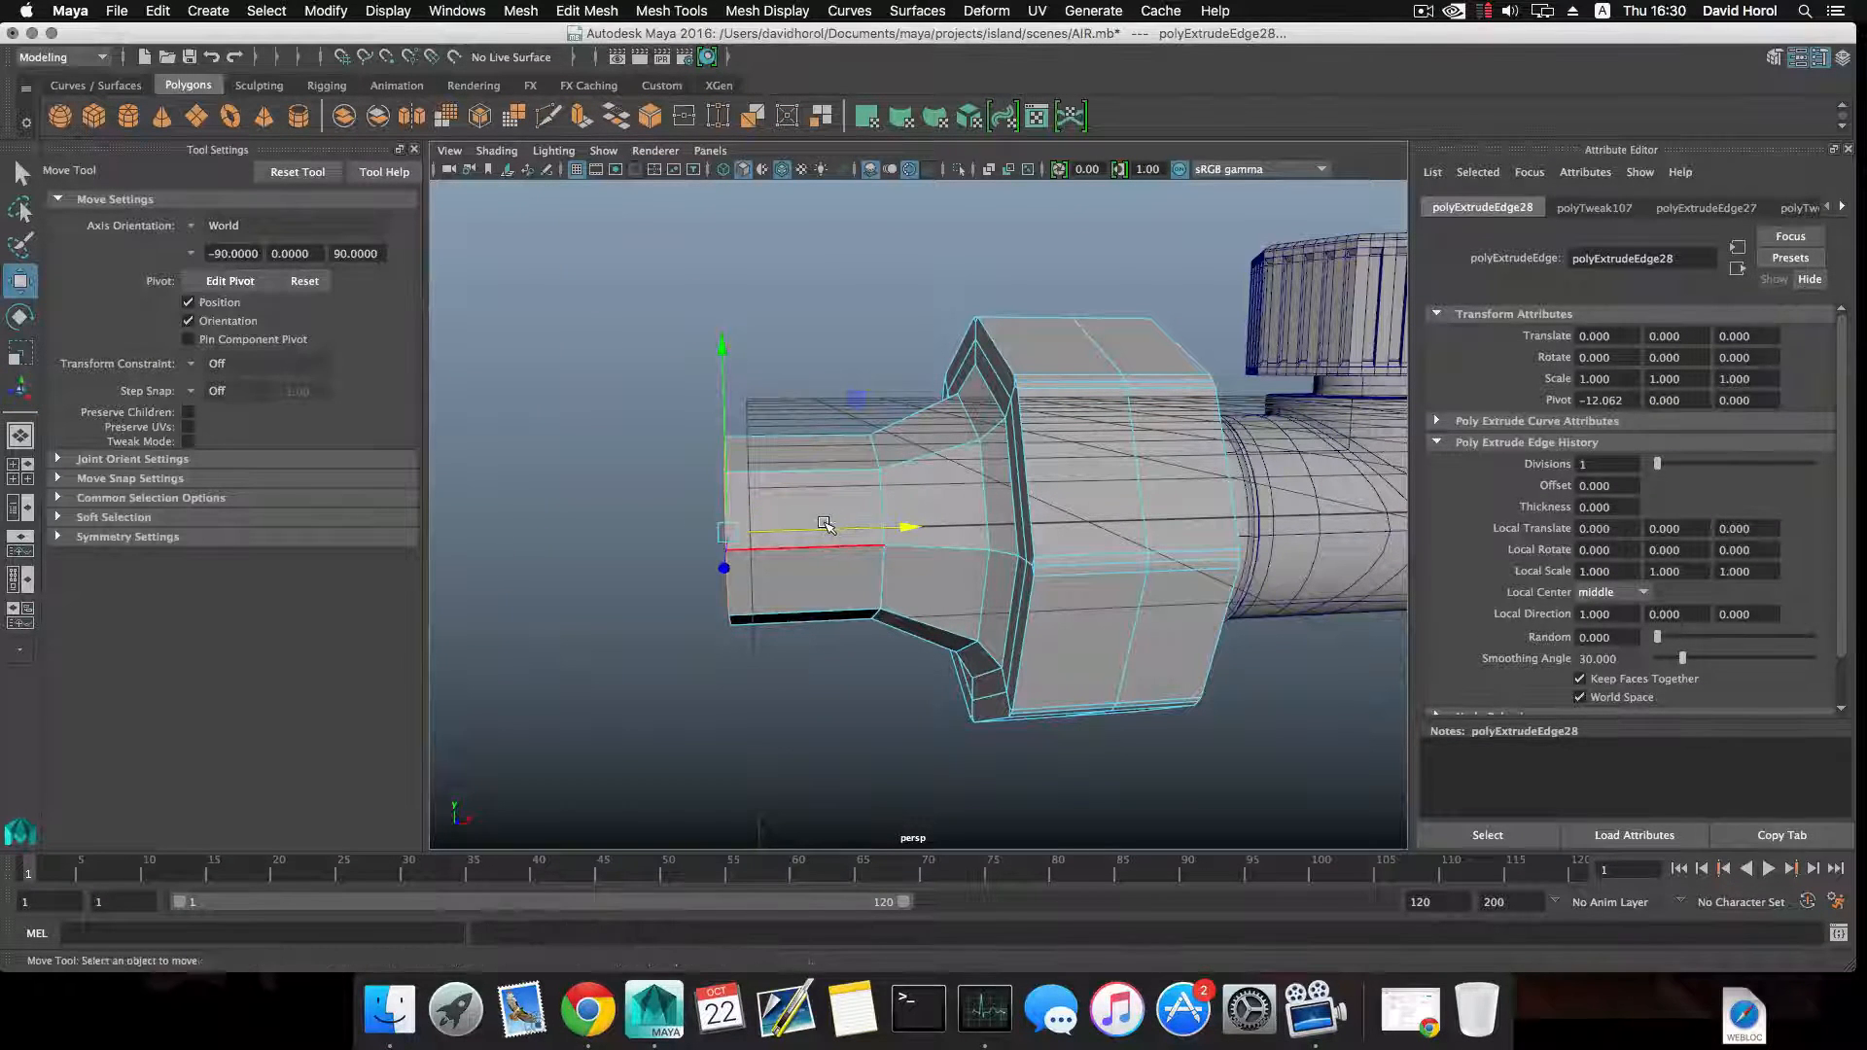
{"action": "left_click_drag", "start_coordinate": [826, 526], "coordinate": [806, 528]}
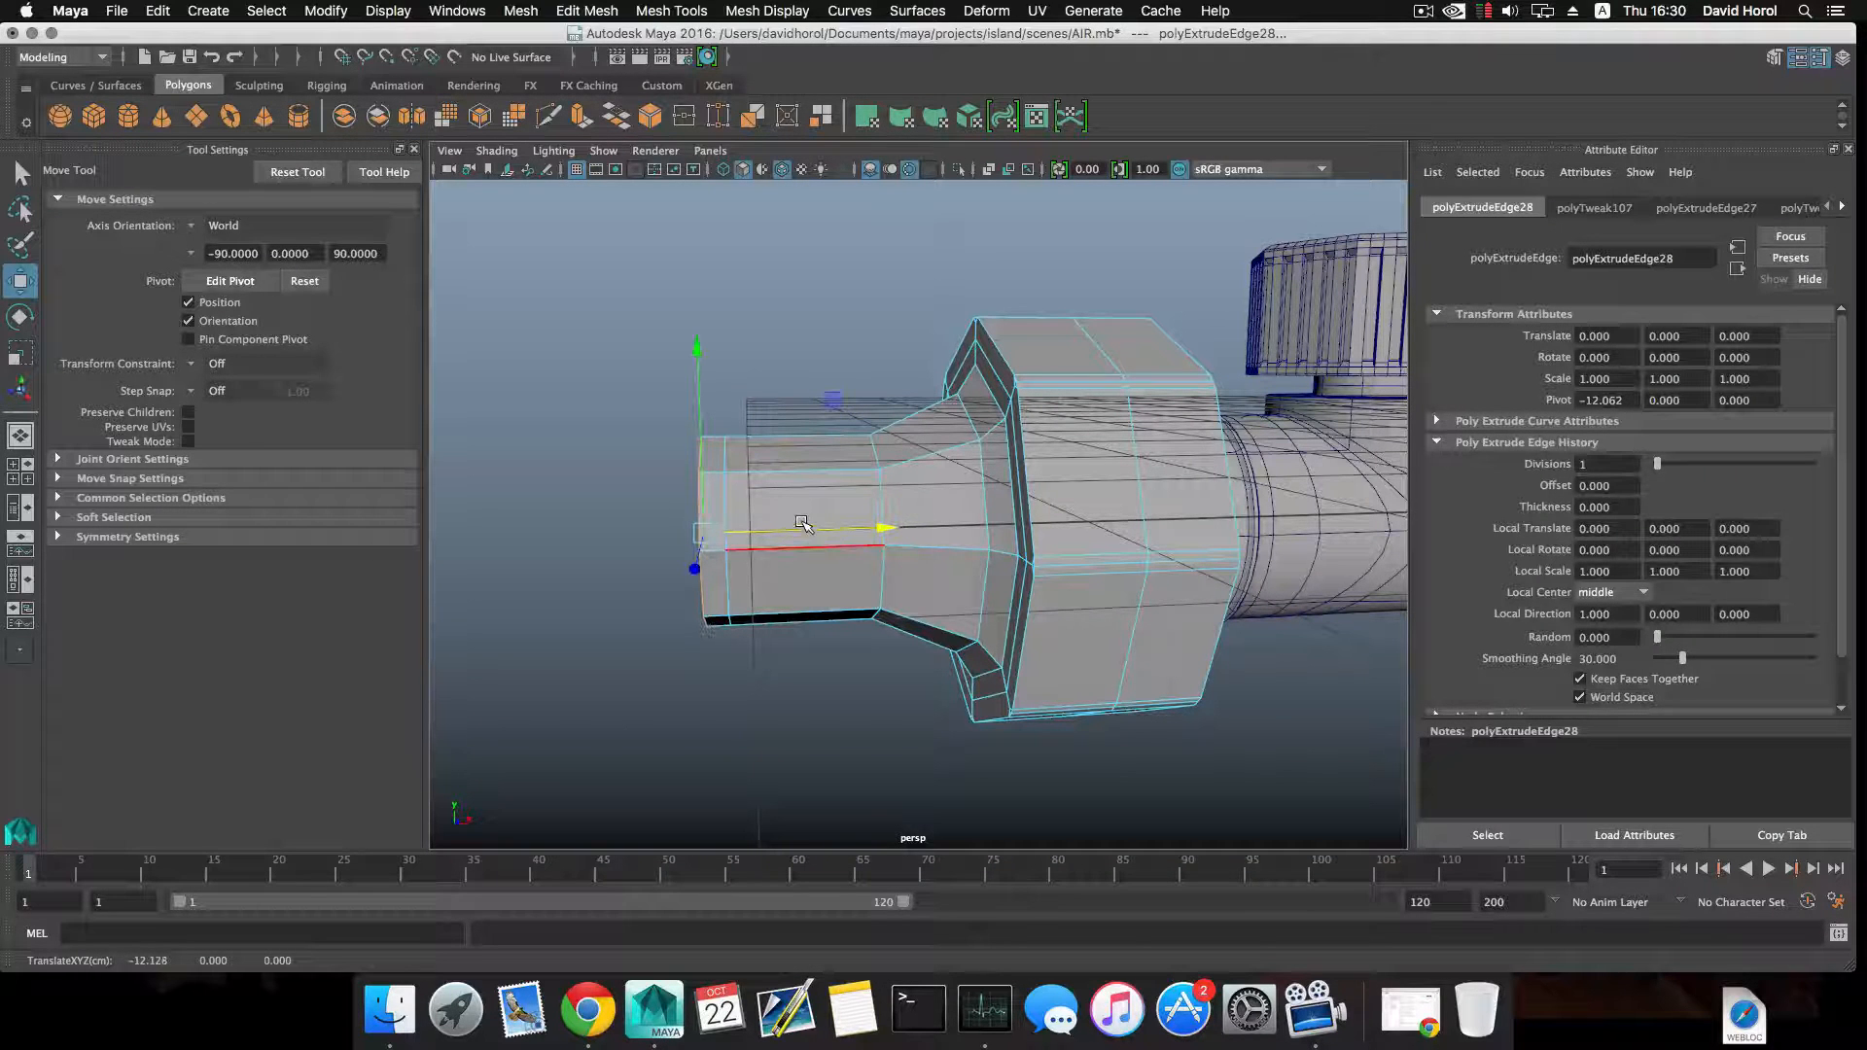
{"action": "key", "text": "r"}
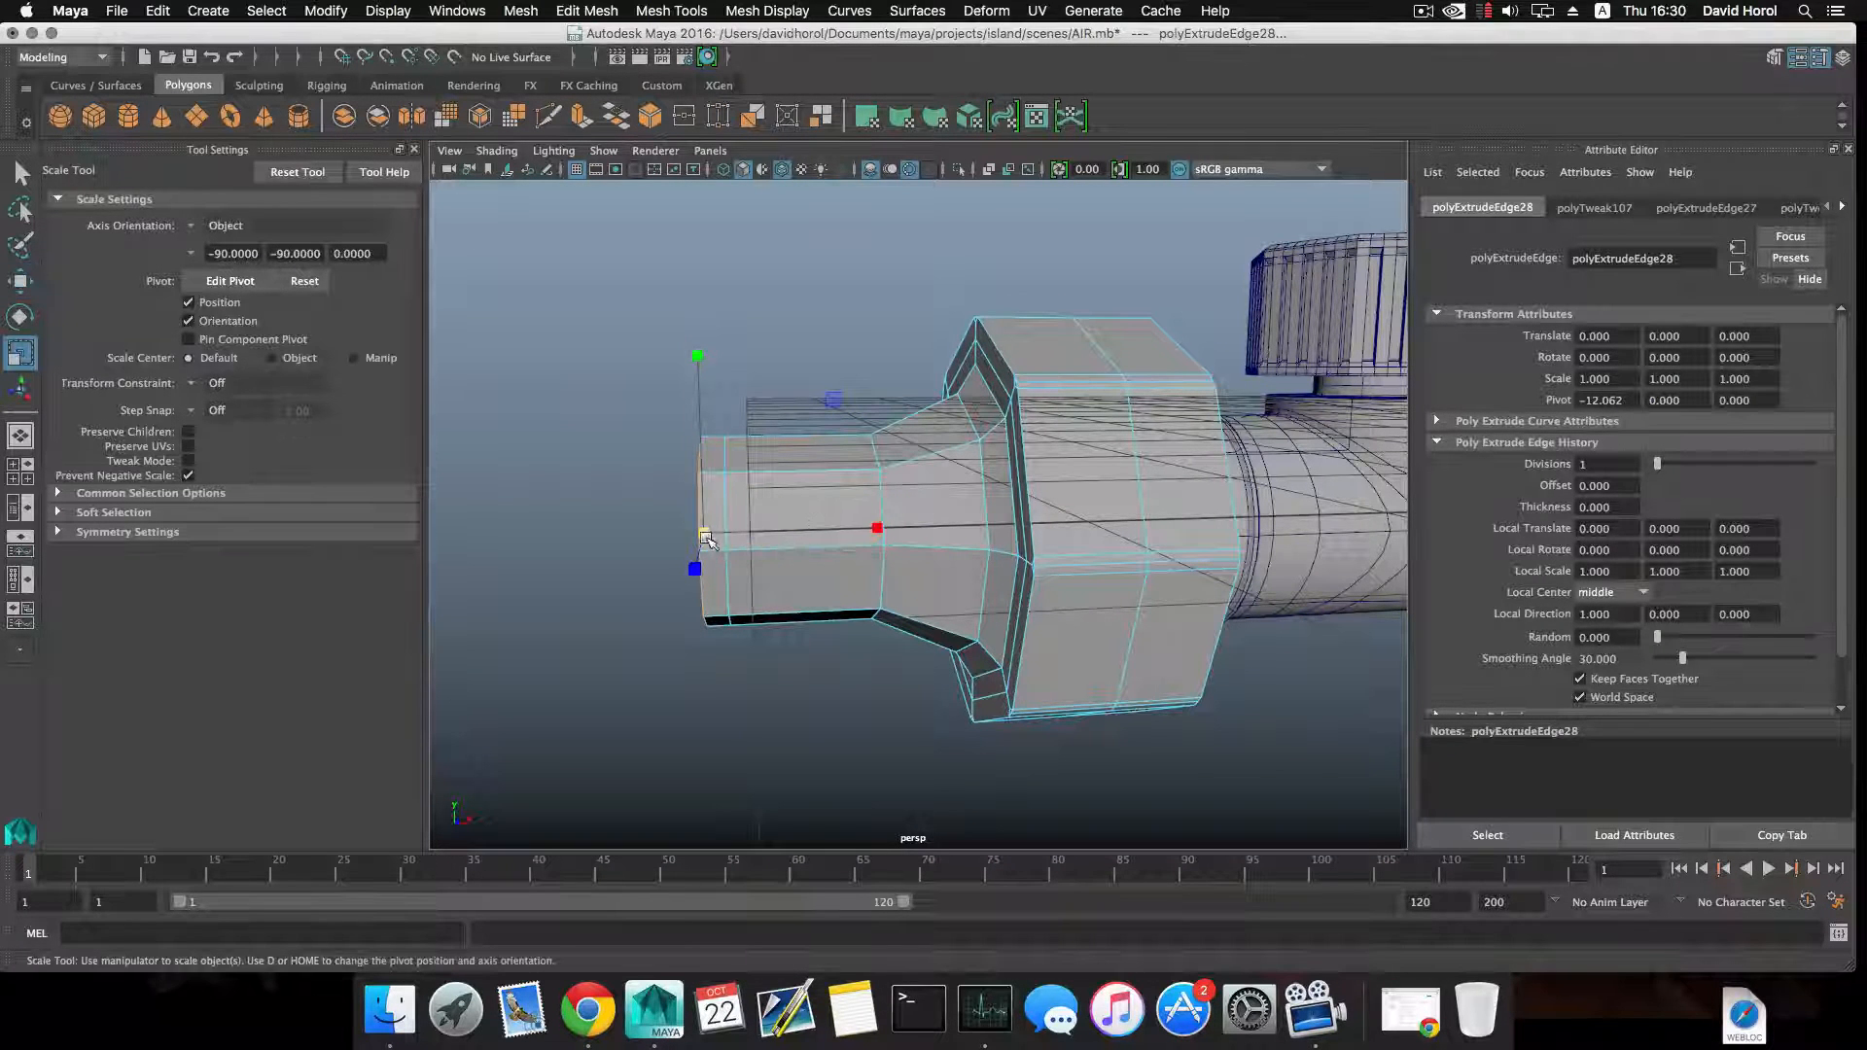
{"action": "left_click_drag", "start_coordinate": [723, 534], "coordinate": [757, 476], "text": "alt"}
Extrude the bevelled end loop inward to form a flat rim, and extrude it again back into the tube as a bore.
{"action": "left_click", "coordinate": [581, 116]}
{"action": "key", "text": "r"}
{"action": "left_click", "coordinate": [580, 117]}
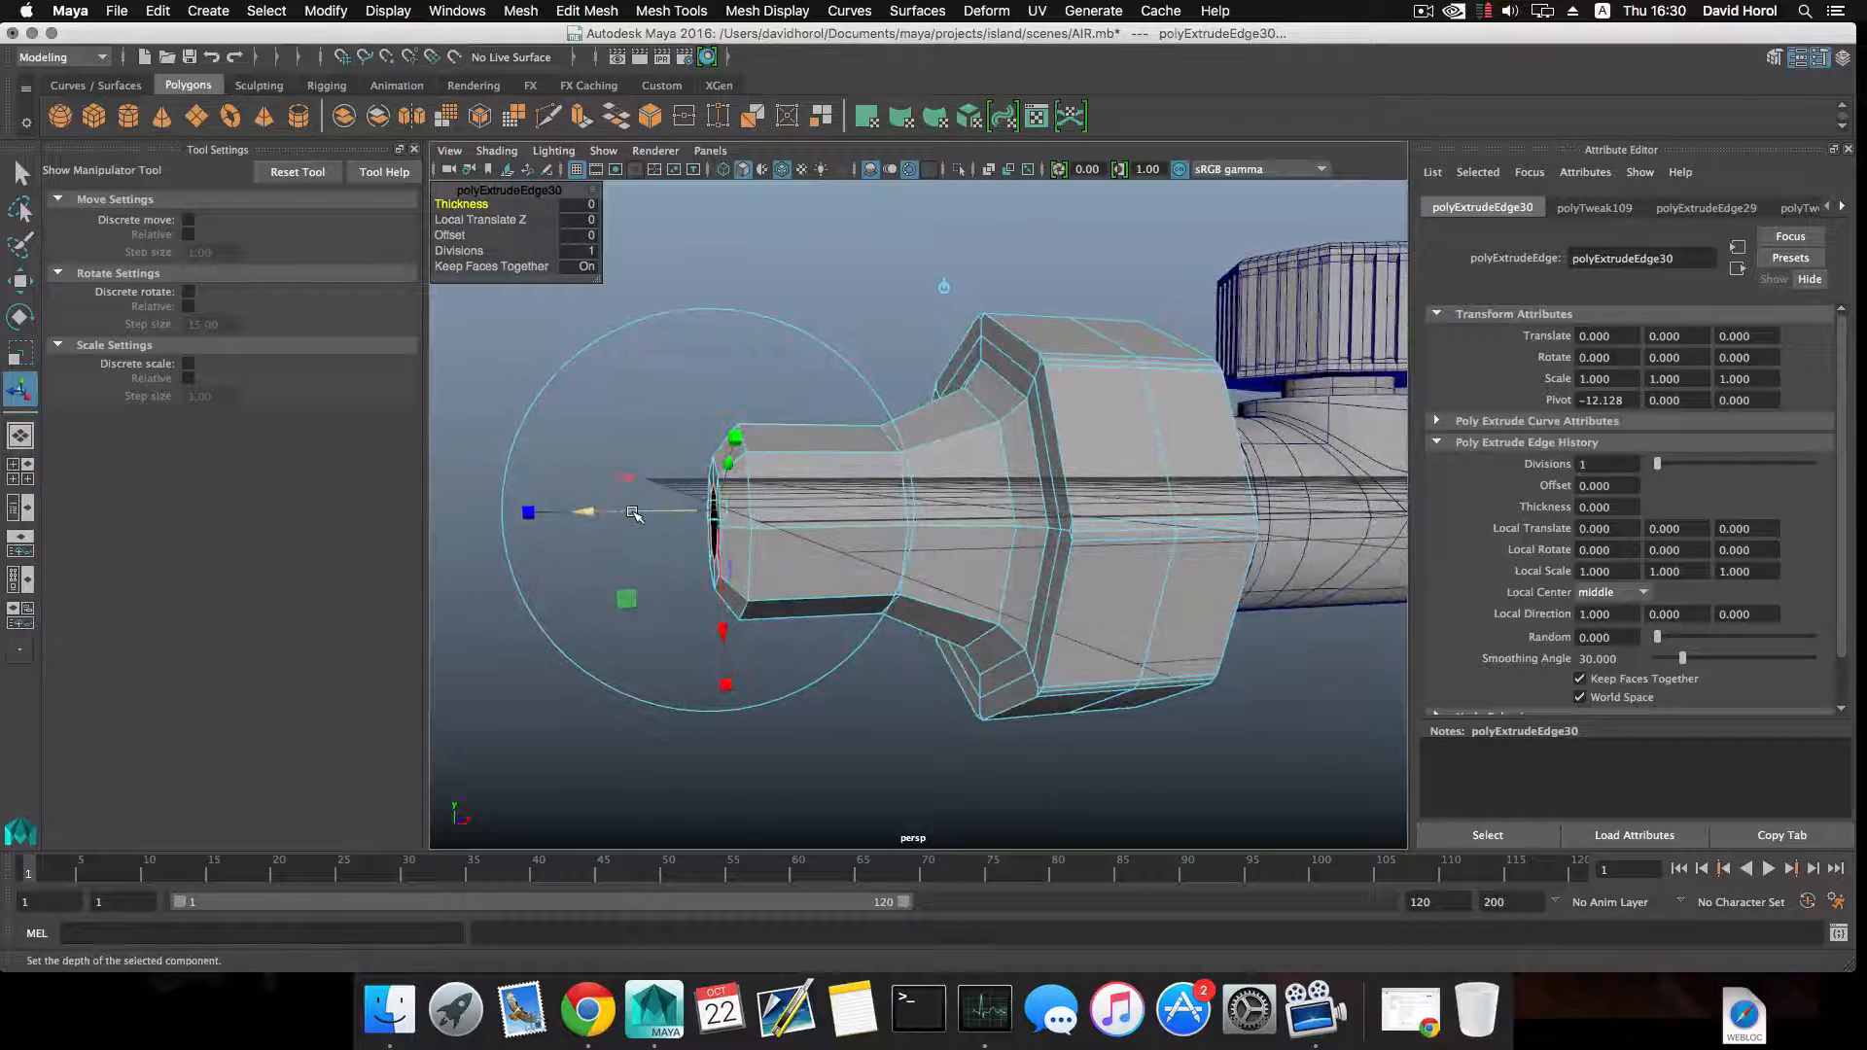
{"action": "left_click_drag", "start_coordinate": [634, 514], "coordinate": [821, 530]}
In object mode, center the nut's pivot and move the nut along its axis away from the pipe junction.
{"action": "key", "text": "F8"}
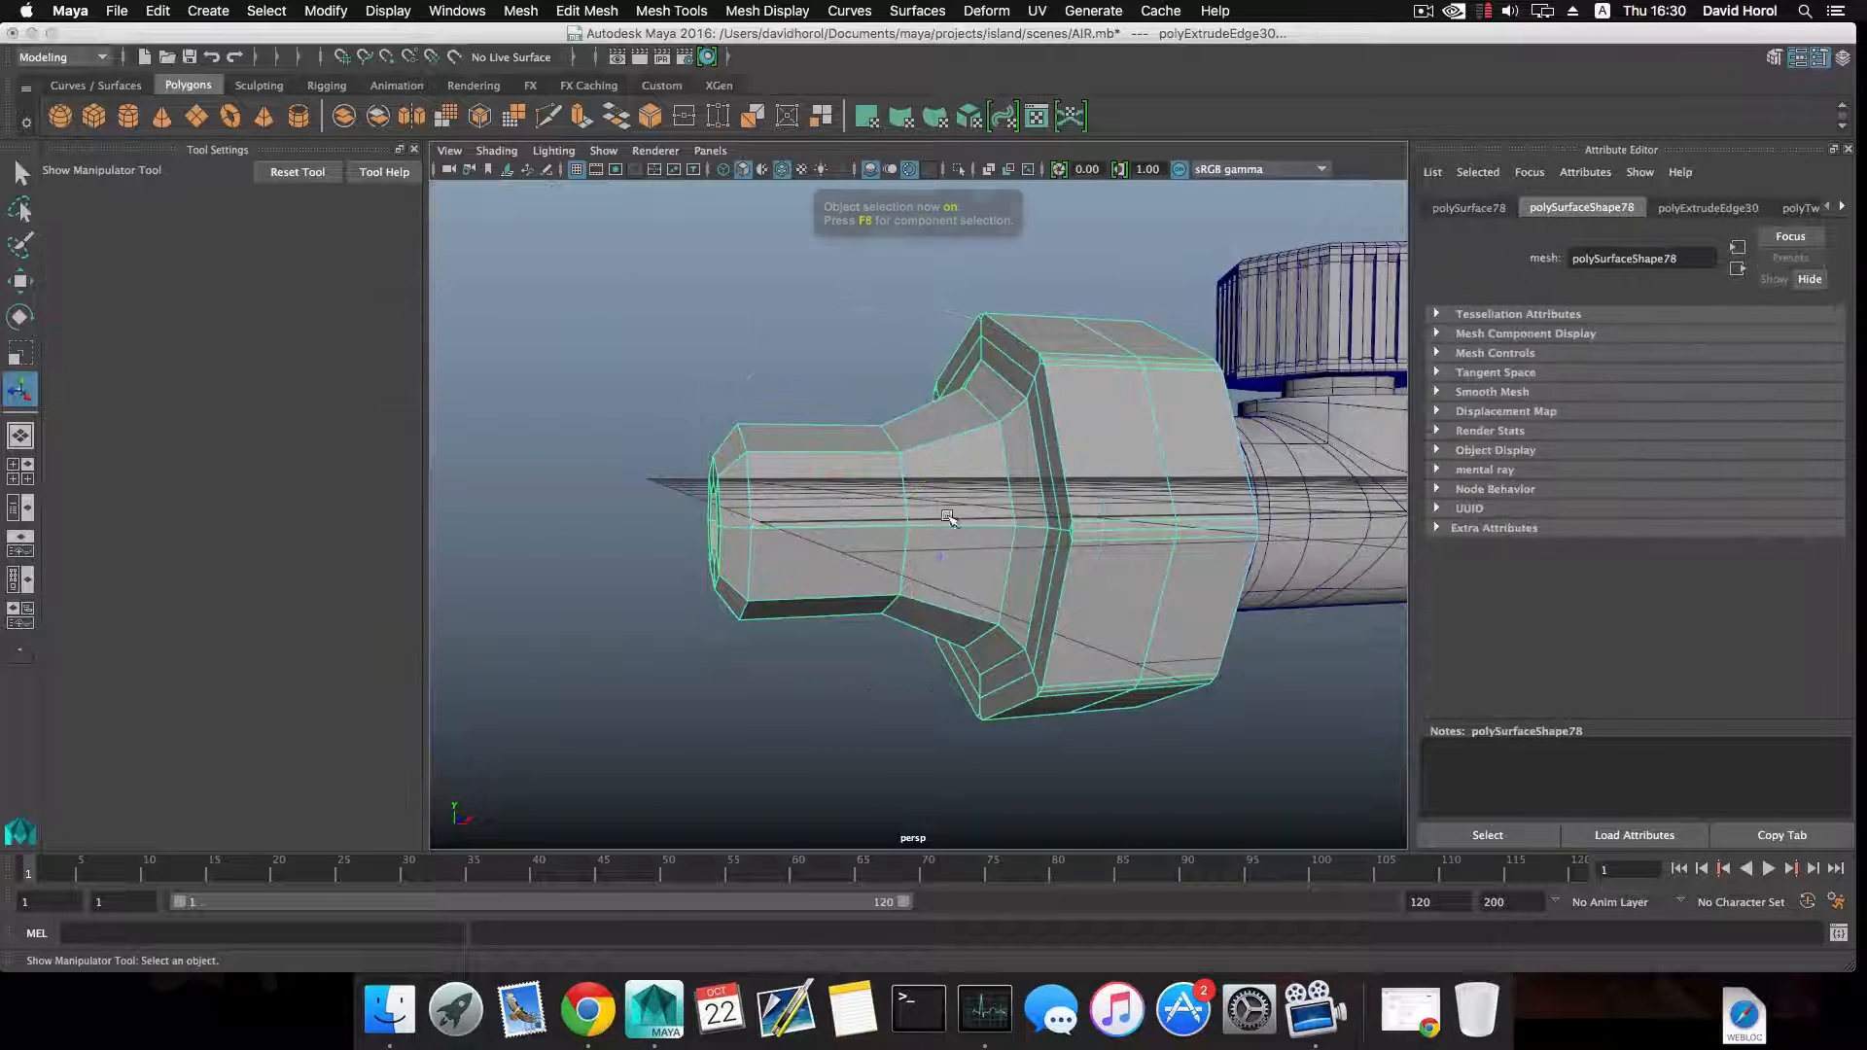
{"action": "key", "text": "w"}
{"action": "scroll", "coordinate": [951, 525], "scroll_direction": "down", "scroll_amount": 5}
{"action": "left_click_drag", "start_coordinate": [951, 525], "coordinate": [936, 550], "text": "alt"}
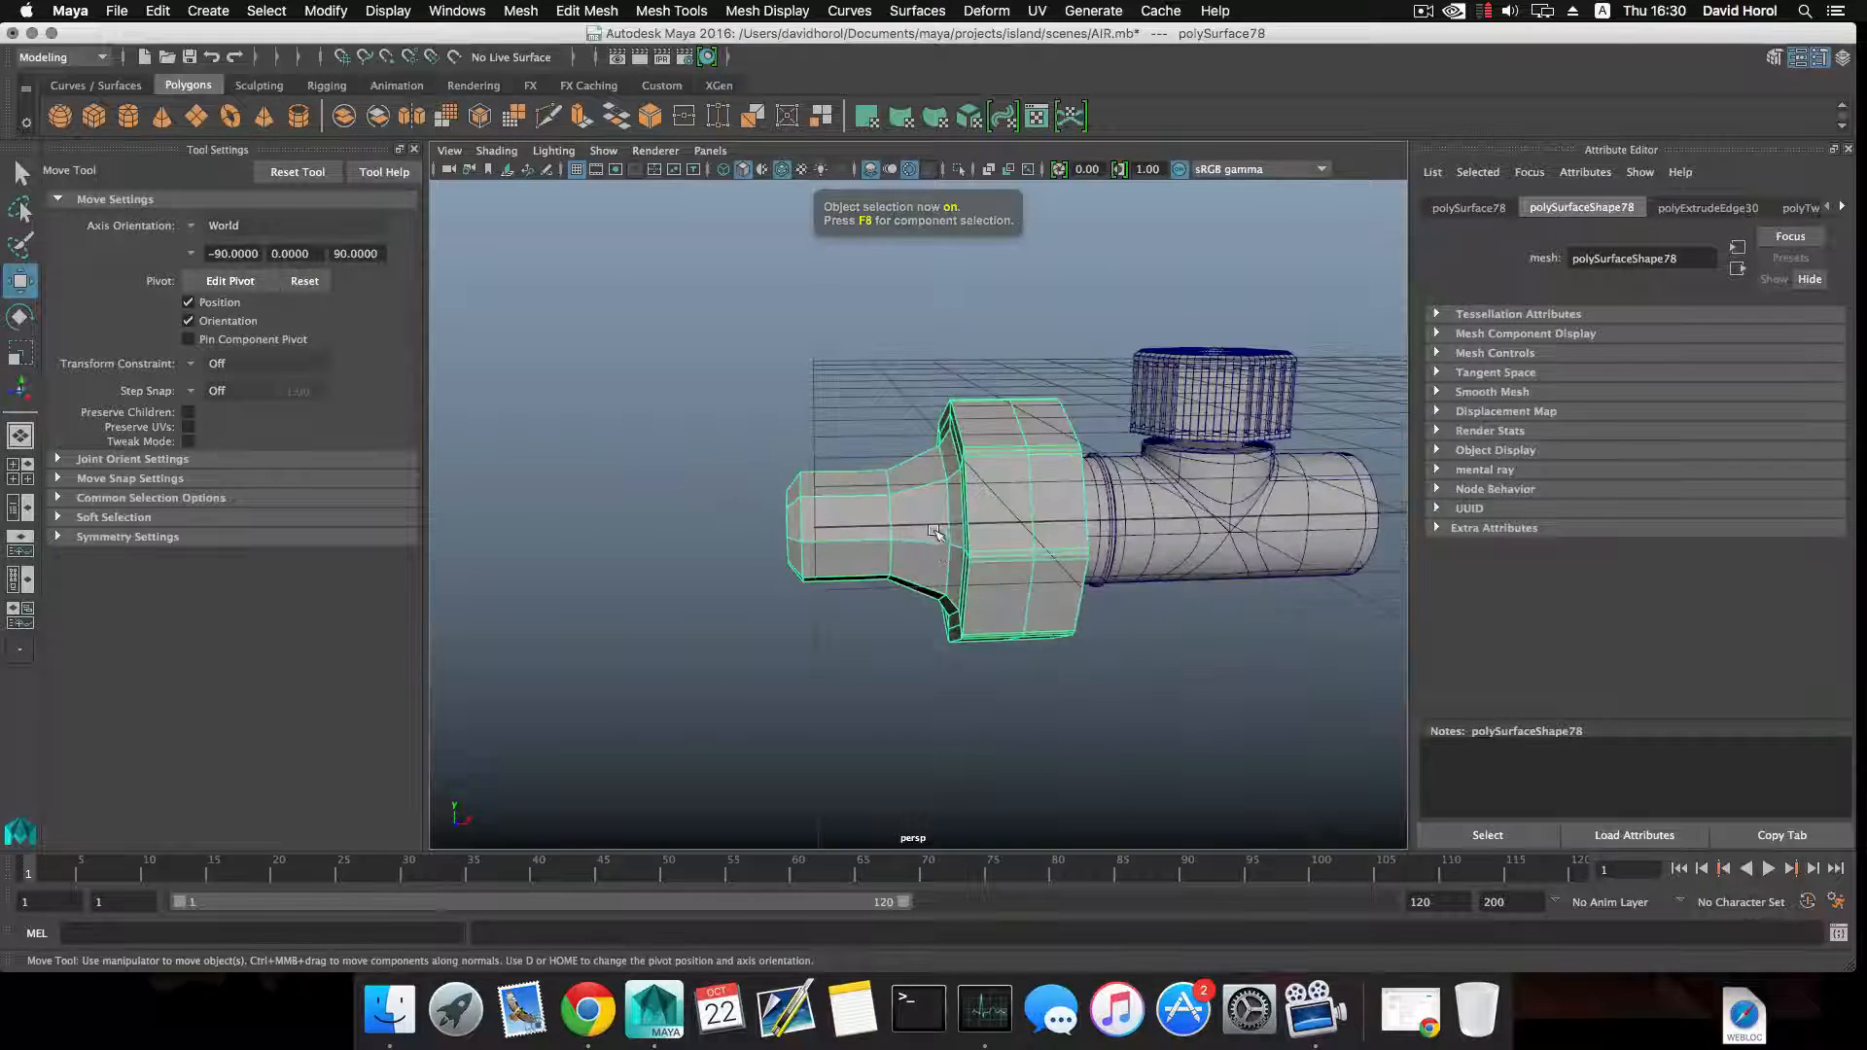
{"action": "key", "text": "q"}
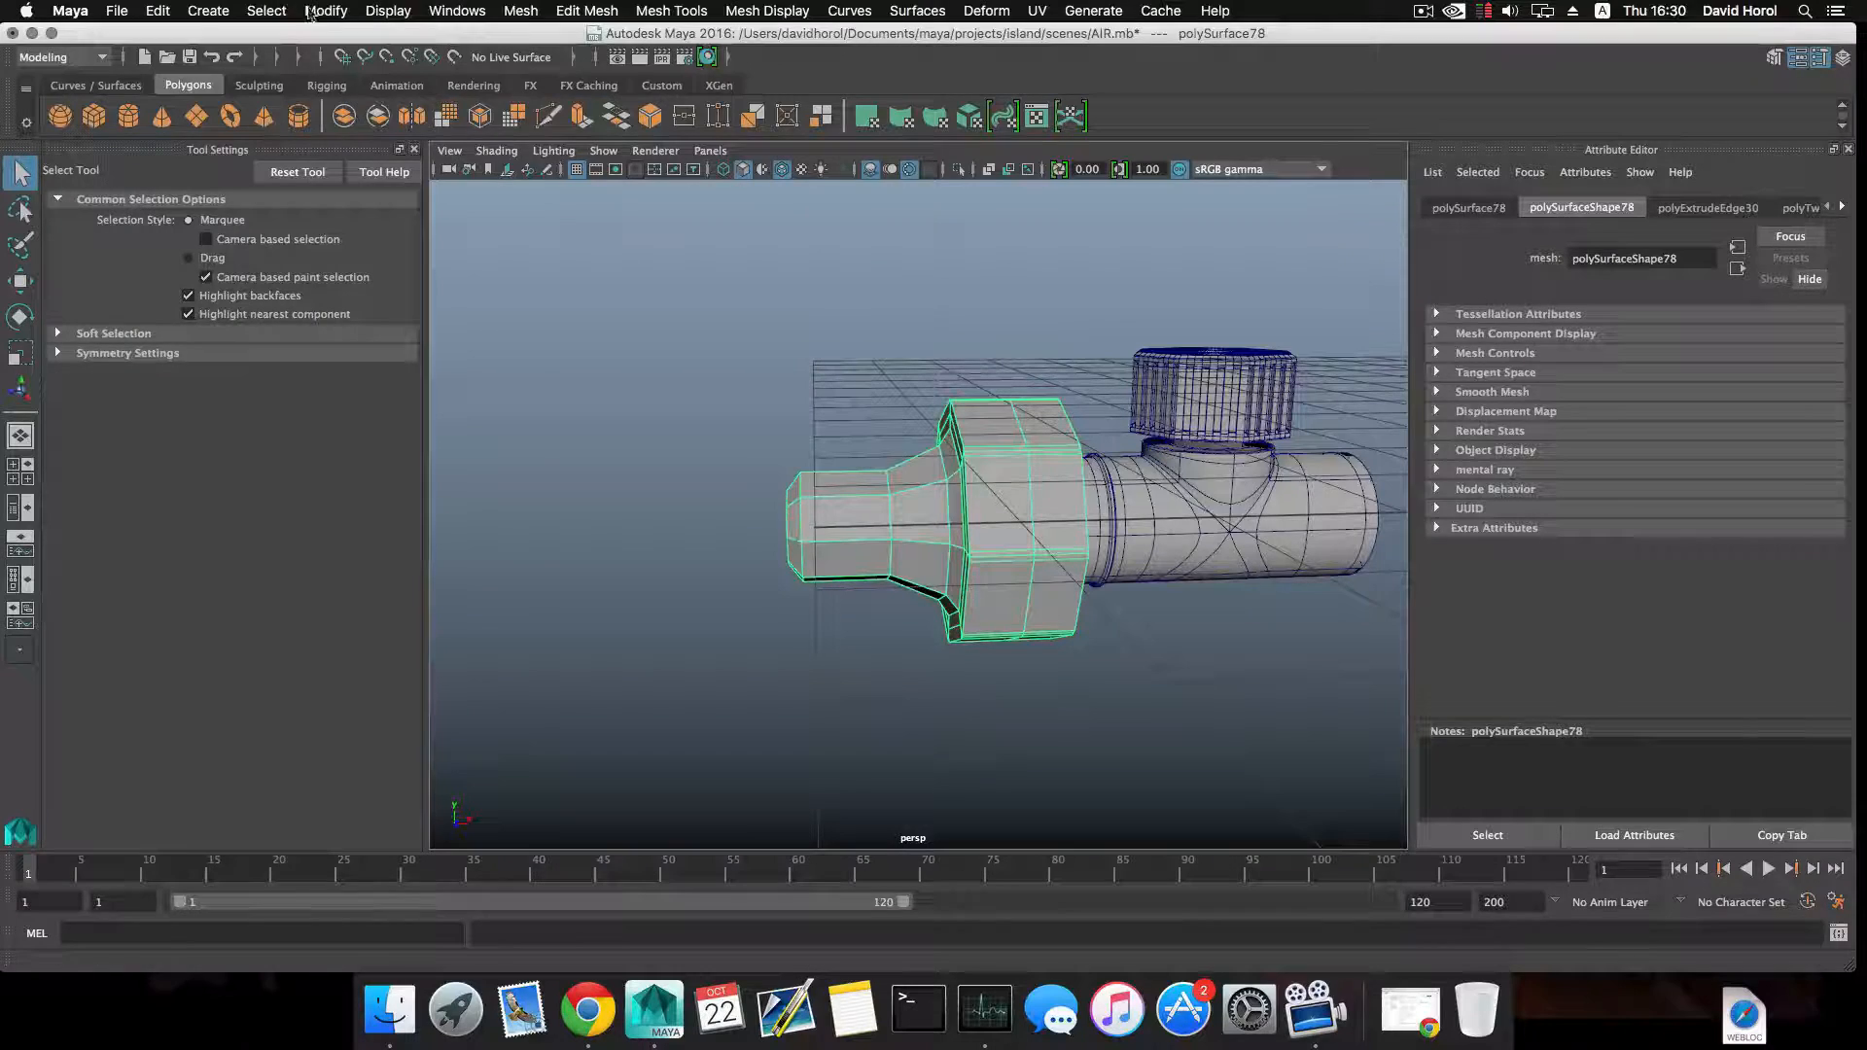
{"action": "left_click", "coordinate": [327, 11]}
{"action": "left_click", "coordinate": [350, 129]}
{"action": "key", "text": "w"}
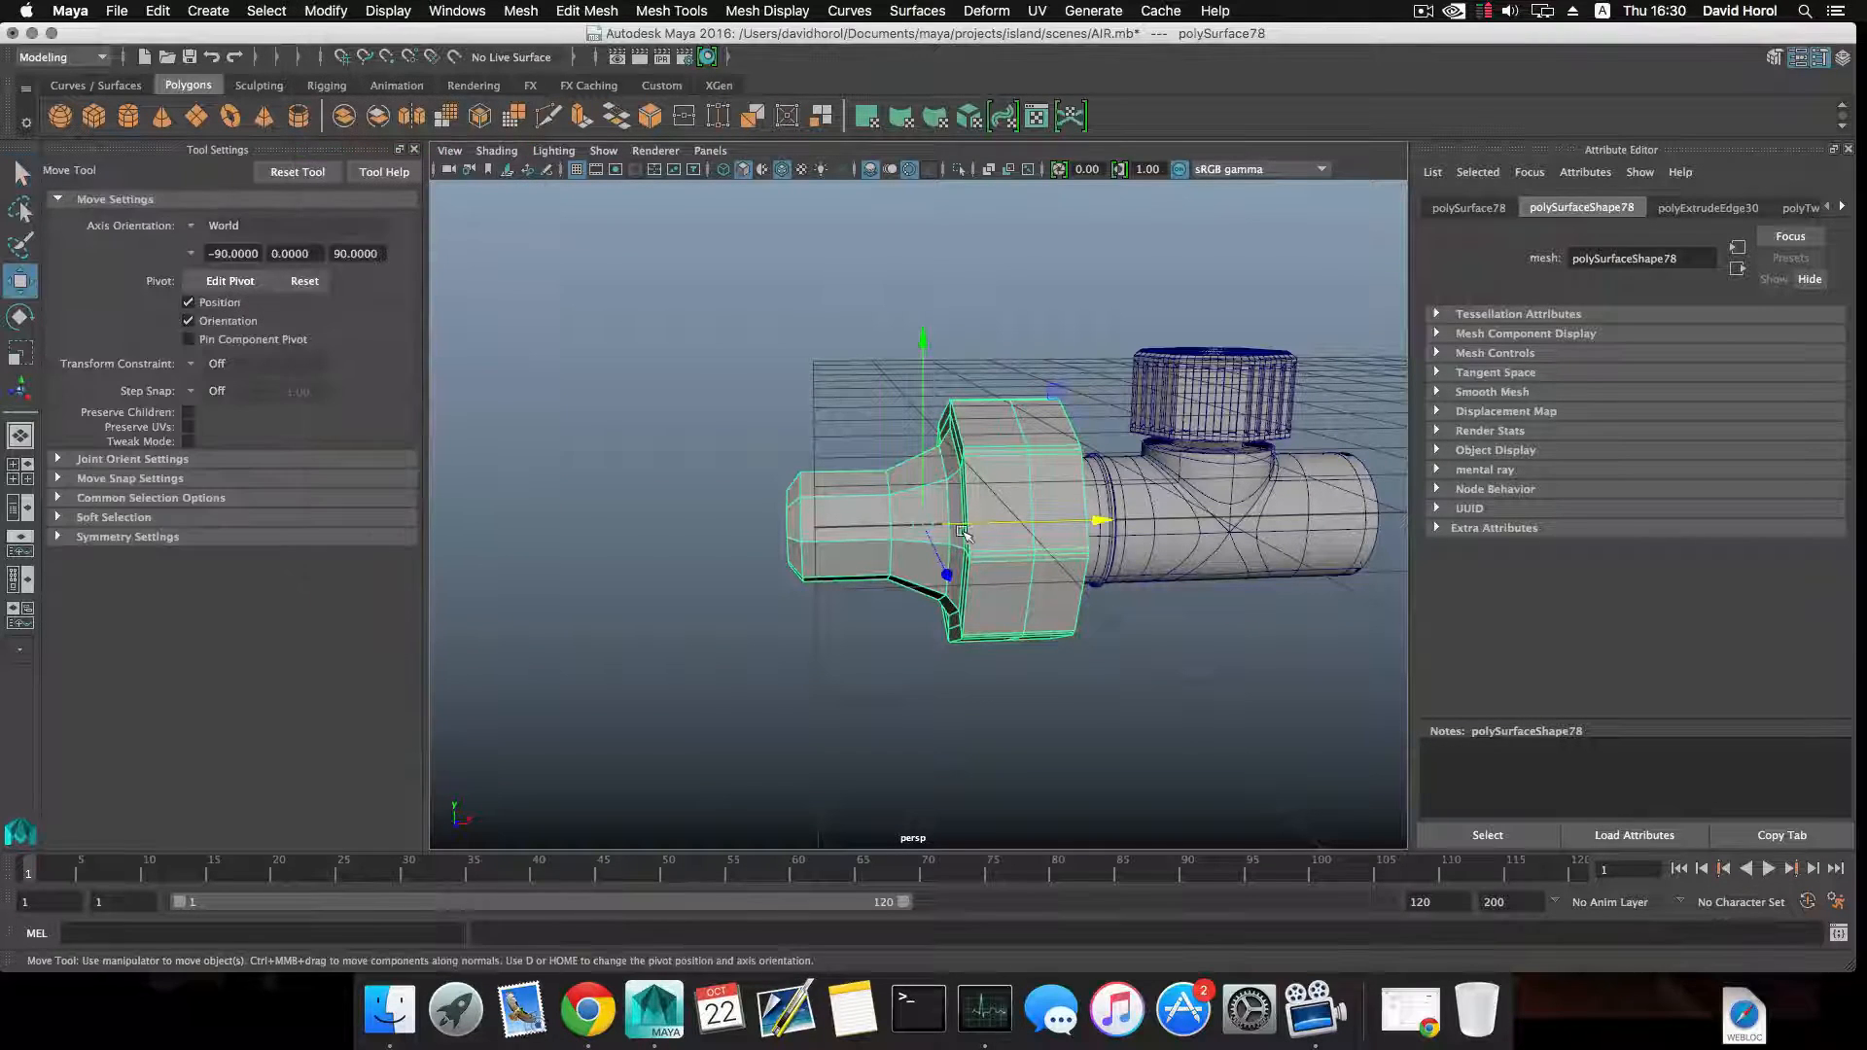
{"action": "left_click_drag", "start_coordinate": [976, 523], "coordinate": [875, 462]}
Select the bore's inner edge loop and move it along the axis, snapping it level with the inner edge of the nut's wall.
{"action": "scroll", "coordinate": [742, 545], "scroll_direction": "up", "scroll_amount": 5}
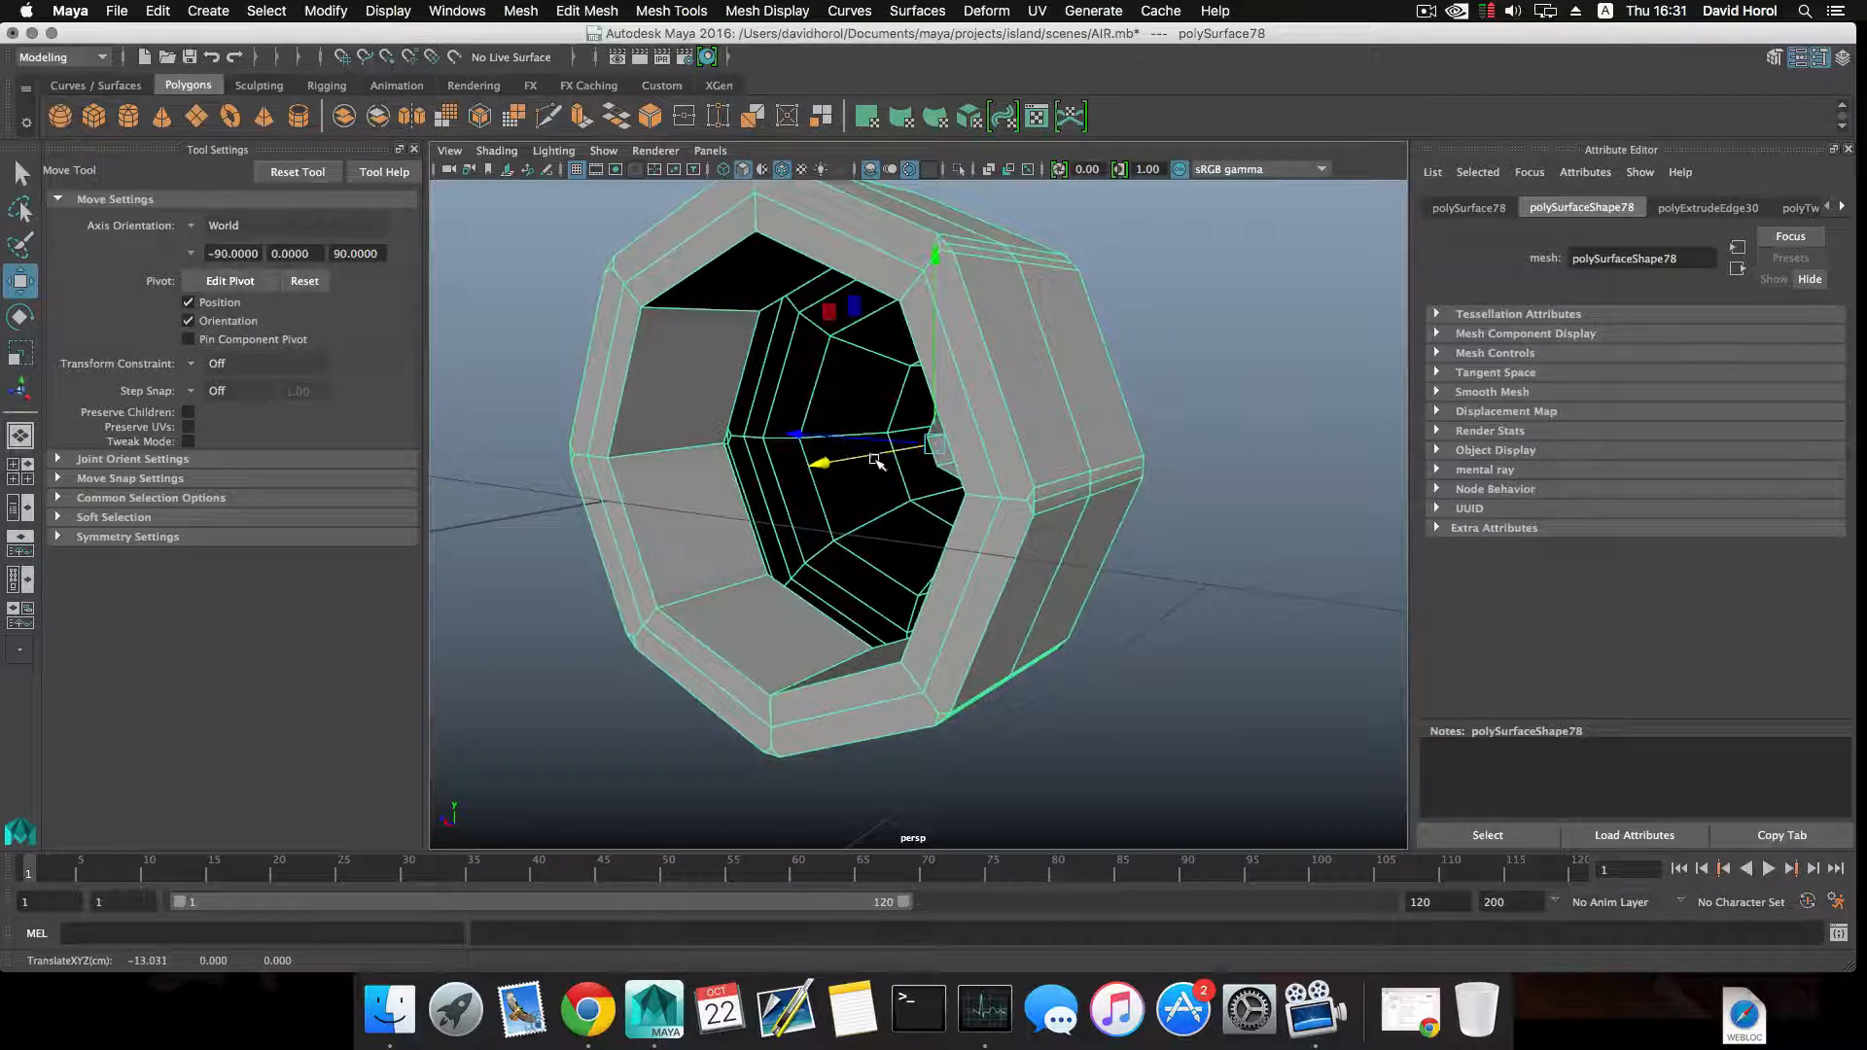
{"action": "left_click_drag", "start_coordinate": [1051, 470], "coordinate": [862, 509], "text": "alt"}
{"action": "right_click", "coordinate": [904, 494]}
{"action": "right_click_drag", "start_coordinate": [905, 508], "coordinate": [905, 442]}
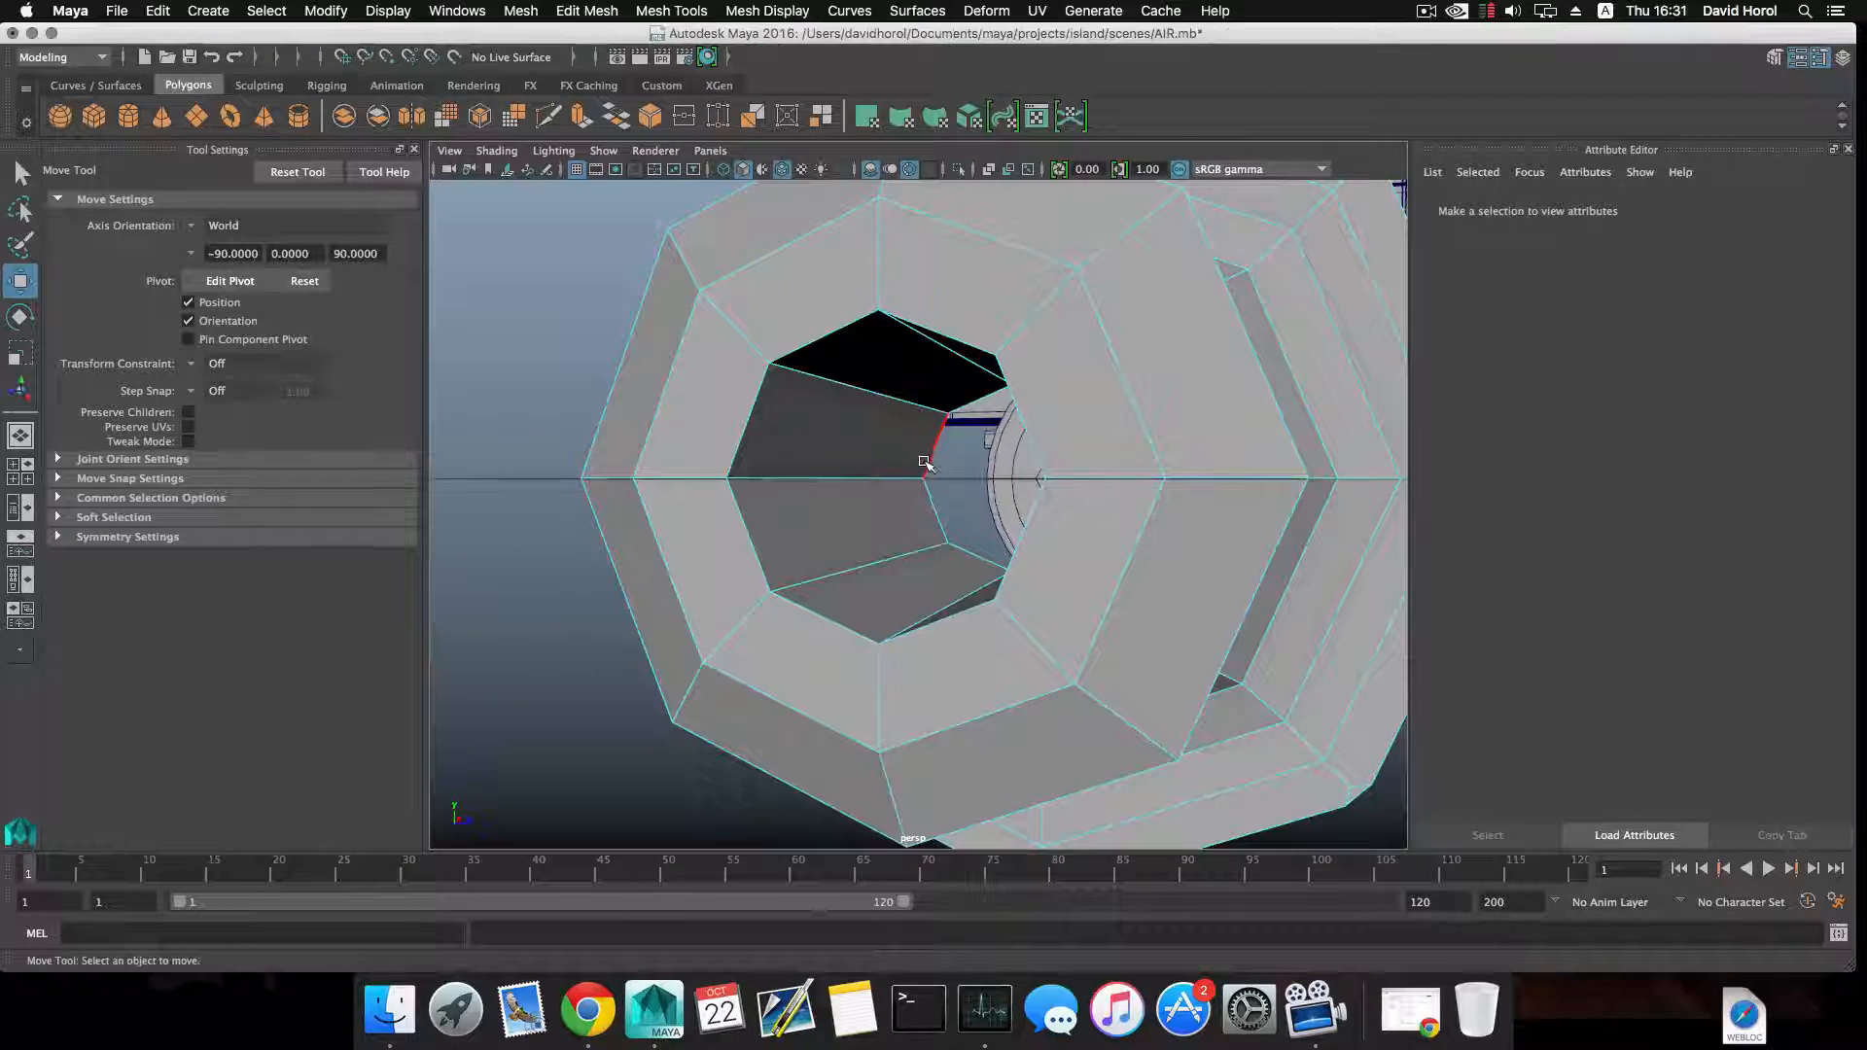
{"action": "double_click", "coordinate": [926, 465]}
{"action": "left_click_drag", "start_coordinate": [926, 467], "coordinate": [1106, 510], "text": "alt"}
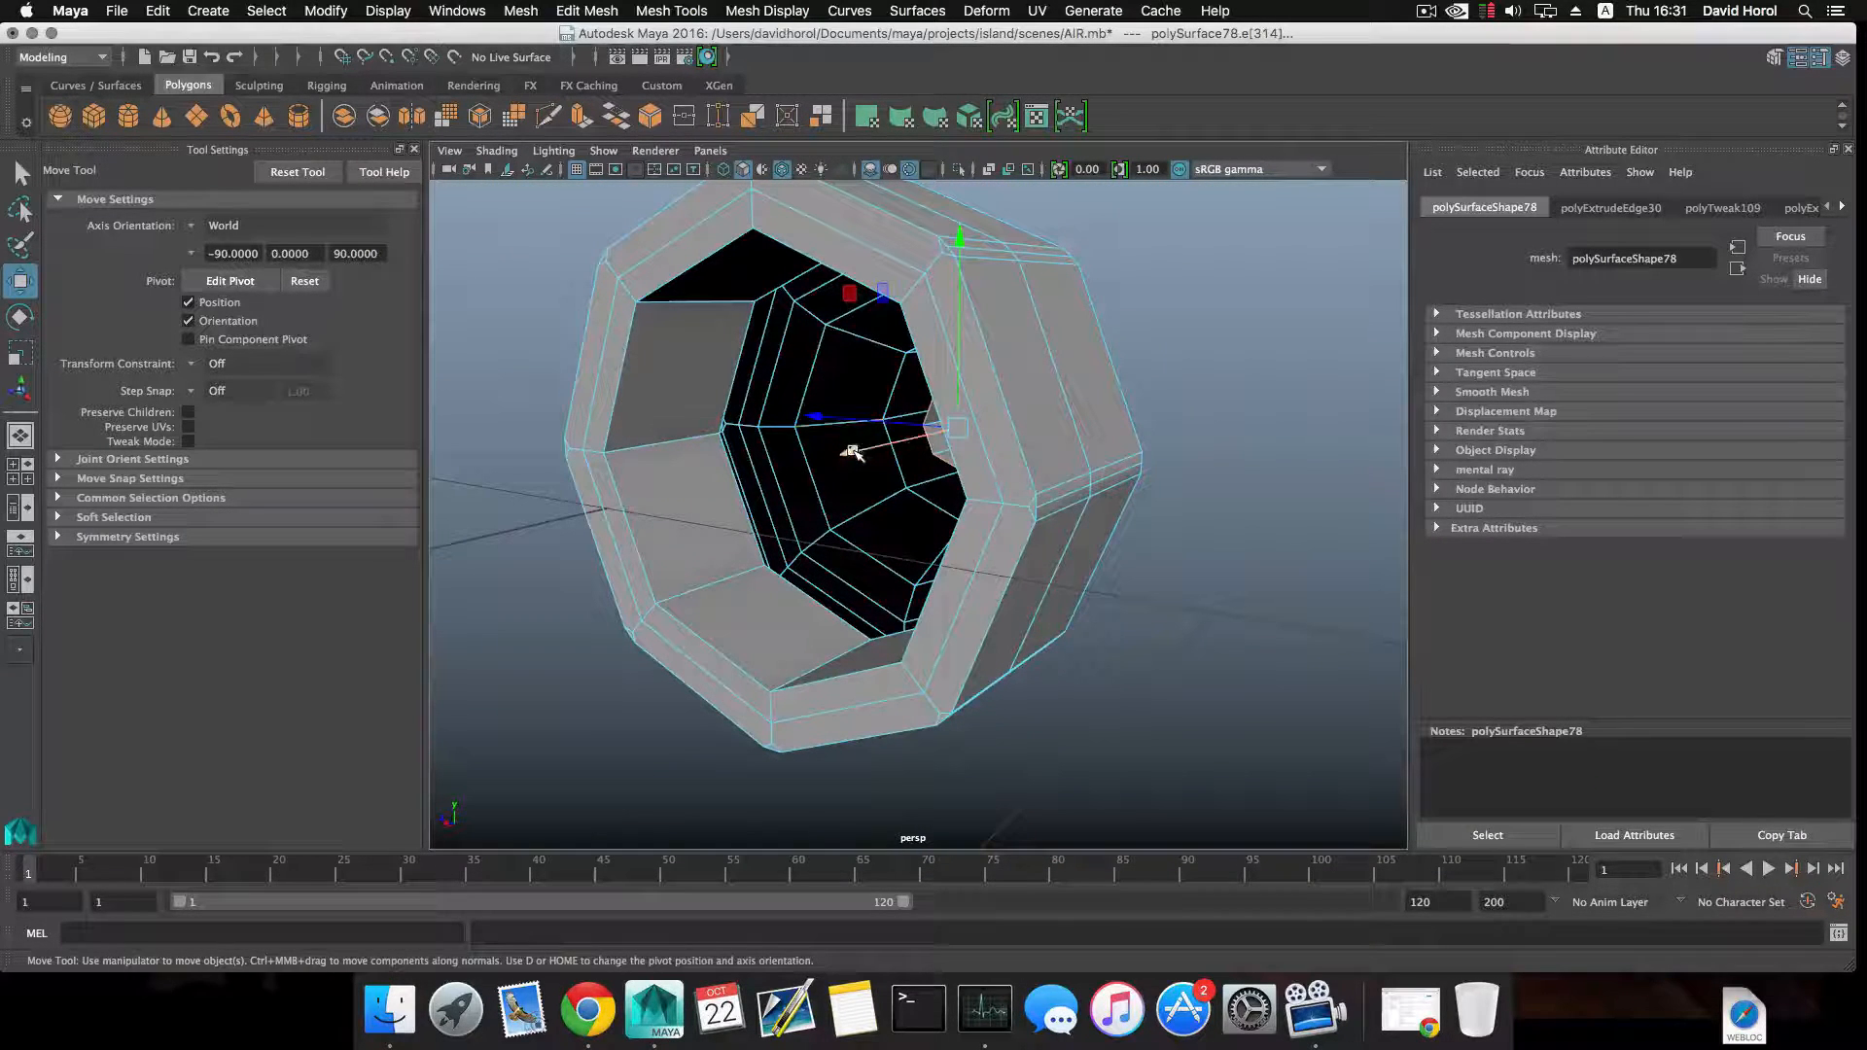
{"action": "left_click_drag", "start_coordinate": [852, 452], "coordinate": [822, 464]}
{"action": "key", "text": "v"}
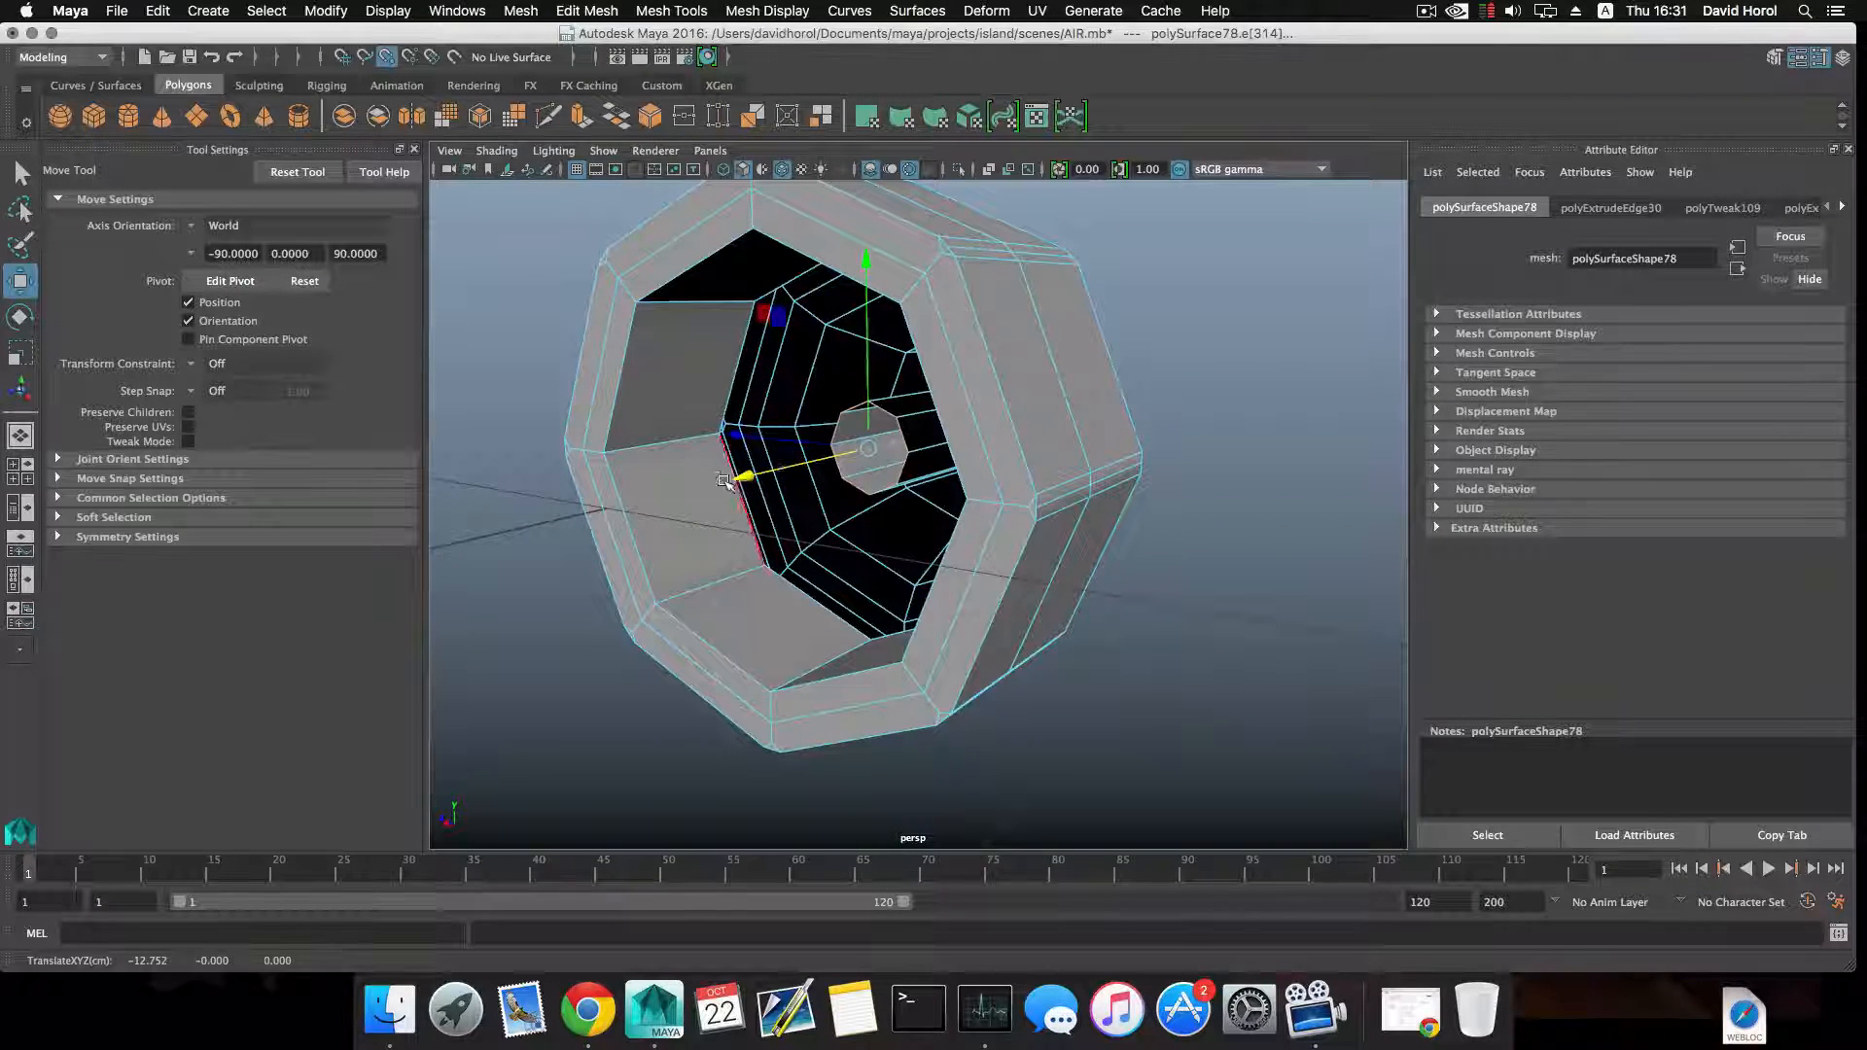
{"action": "left_click_drag", "start_coordinate": [727, 484], "coordinate": [879, 500], "text": "alt"}
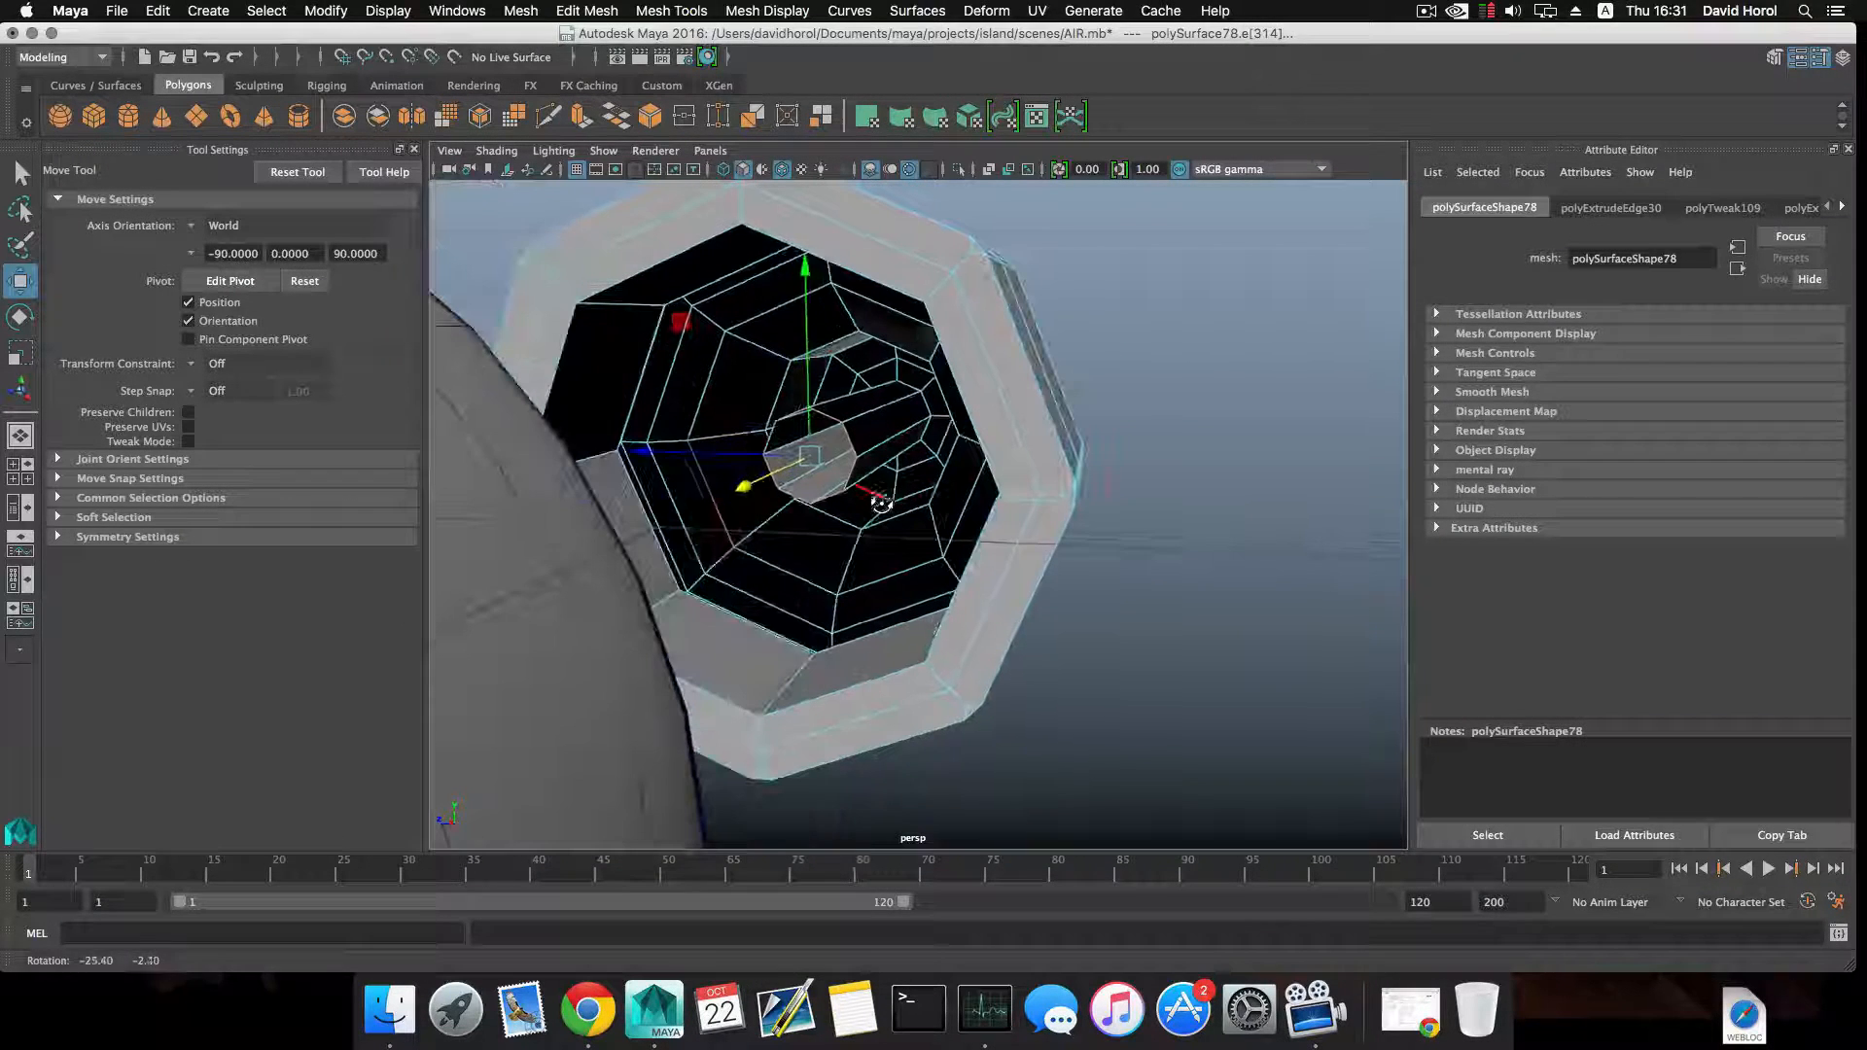
Extrude the bore's edge loop and scale it outward towards the nut's inner wall, adding a second, slightly larger extrusion at its border.
{"action": "left_click", "coordinate": [578, 119]}
{"action": "left_click_drag", "start_coordinate": [789, 445], "coordinate": [948, 455], "text": "alt"}
{"action": "key", "text": "r"}
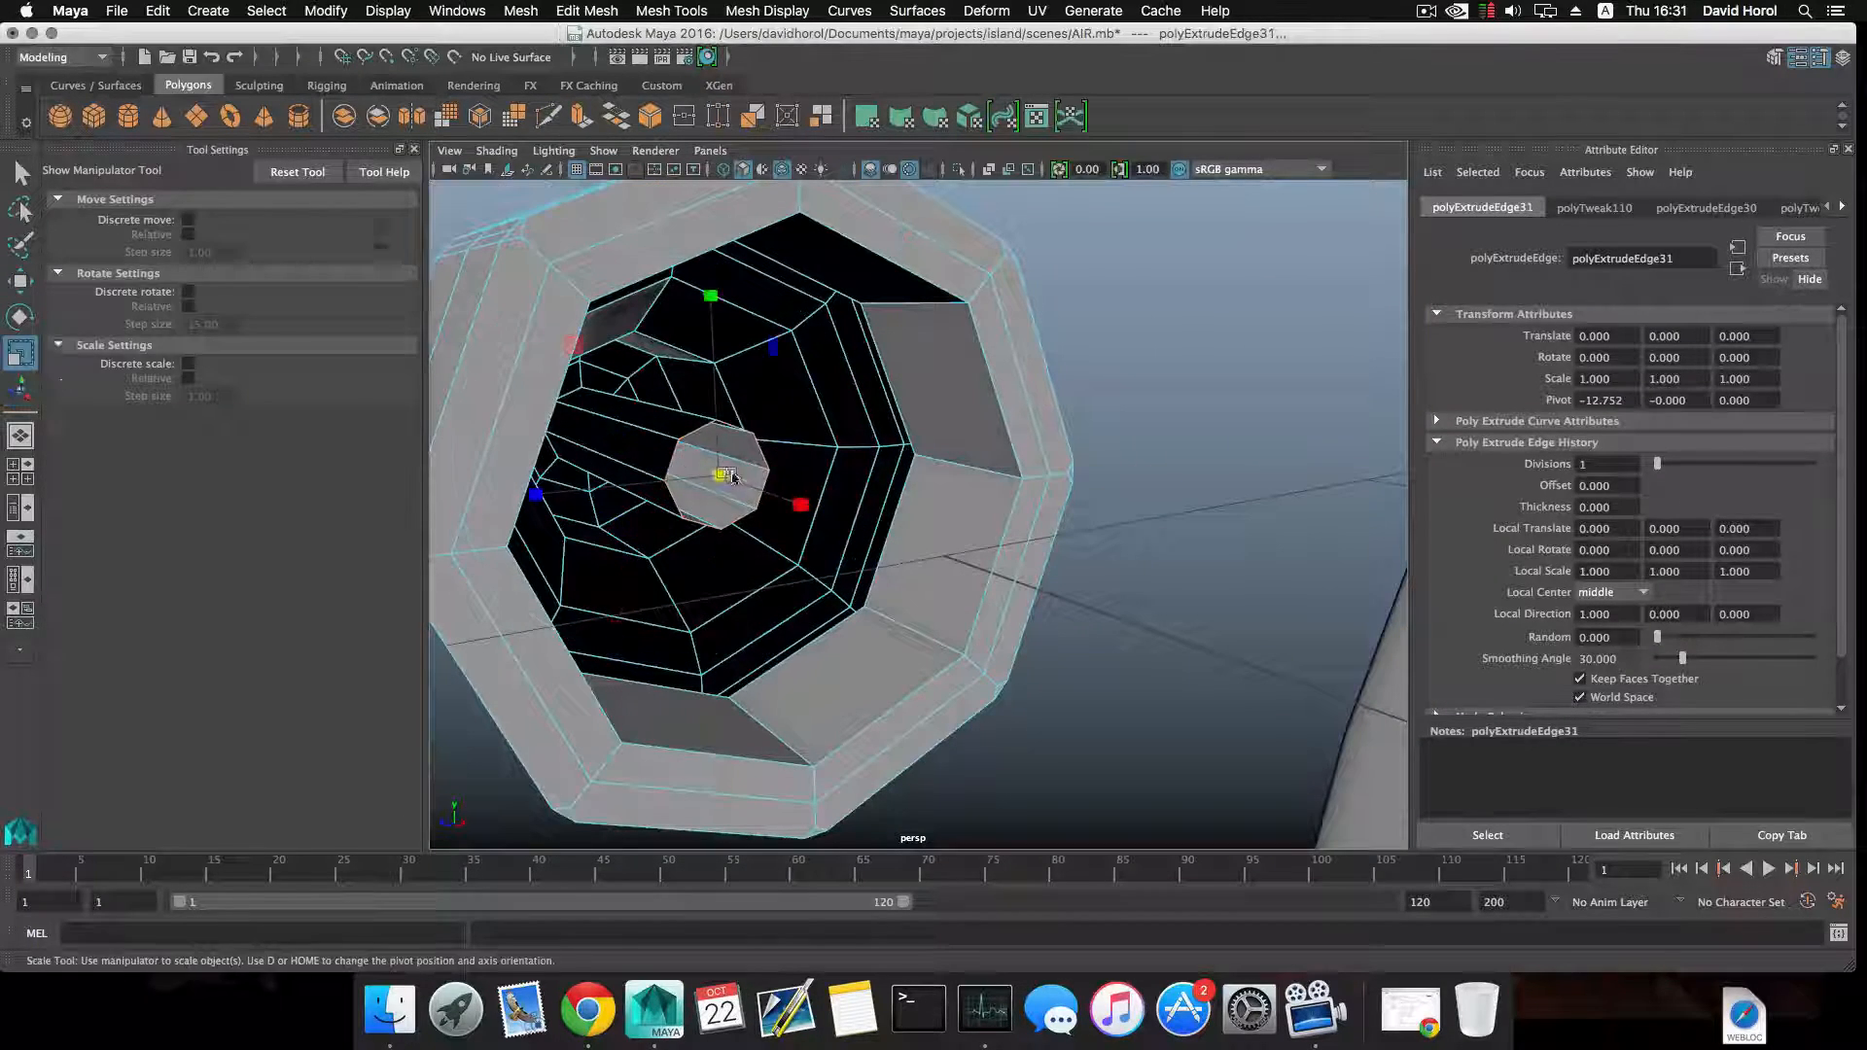
{"action": "left_click_drag", "start_coordinate": [734, 478], "coordinate": [808, 575]}
{"action": "scroll", "coordinate": [798, 528], "scroll_direction": "up", "scroll_amount": 3}
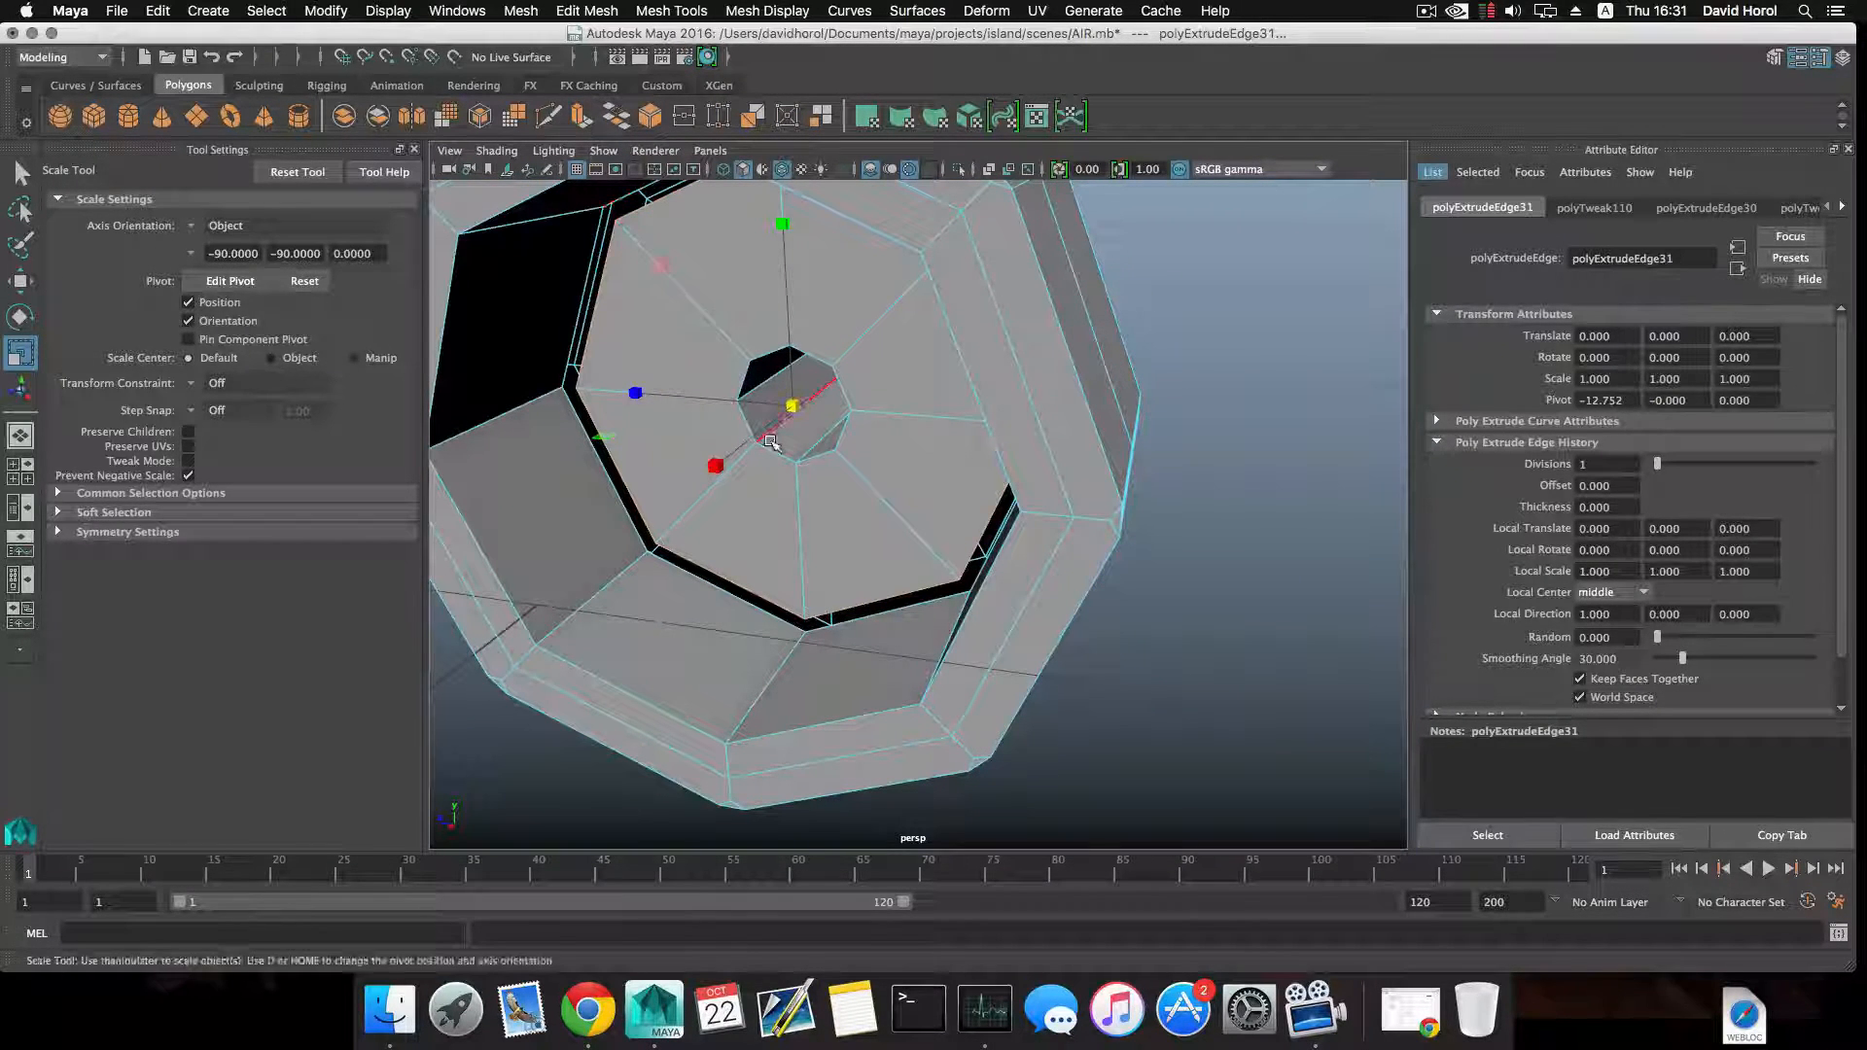
{"action": "left_click", "coordinate": [581, 119]}
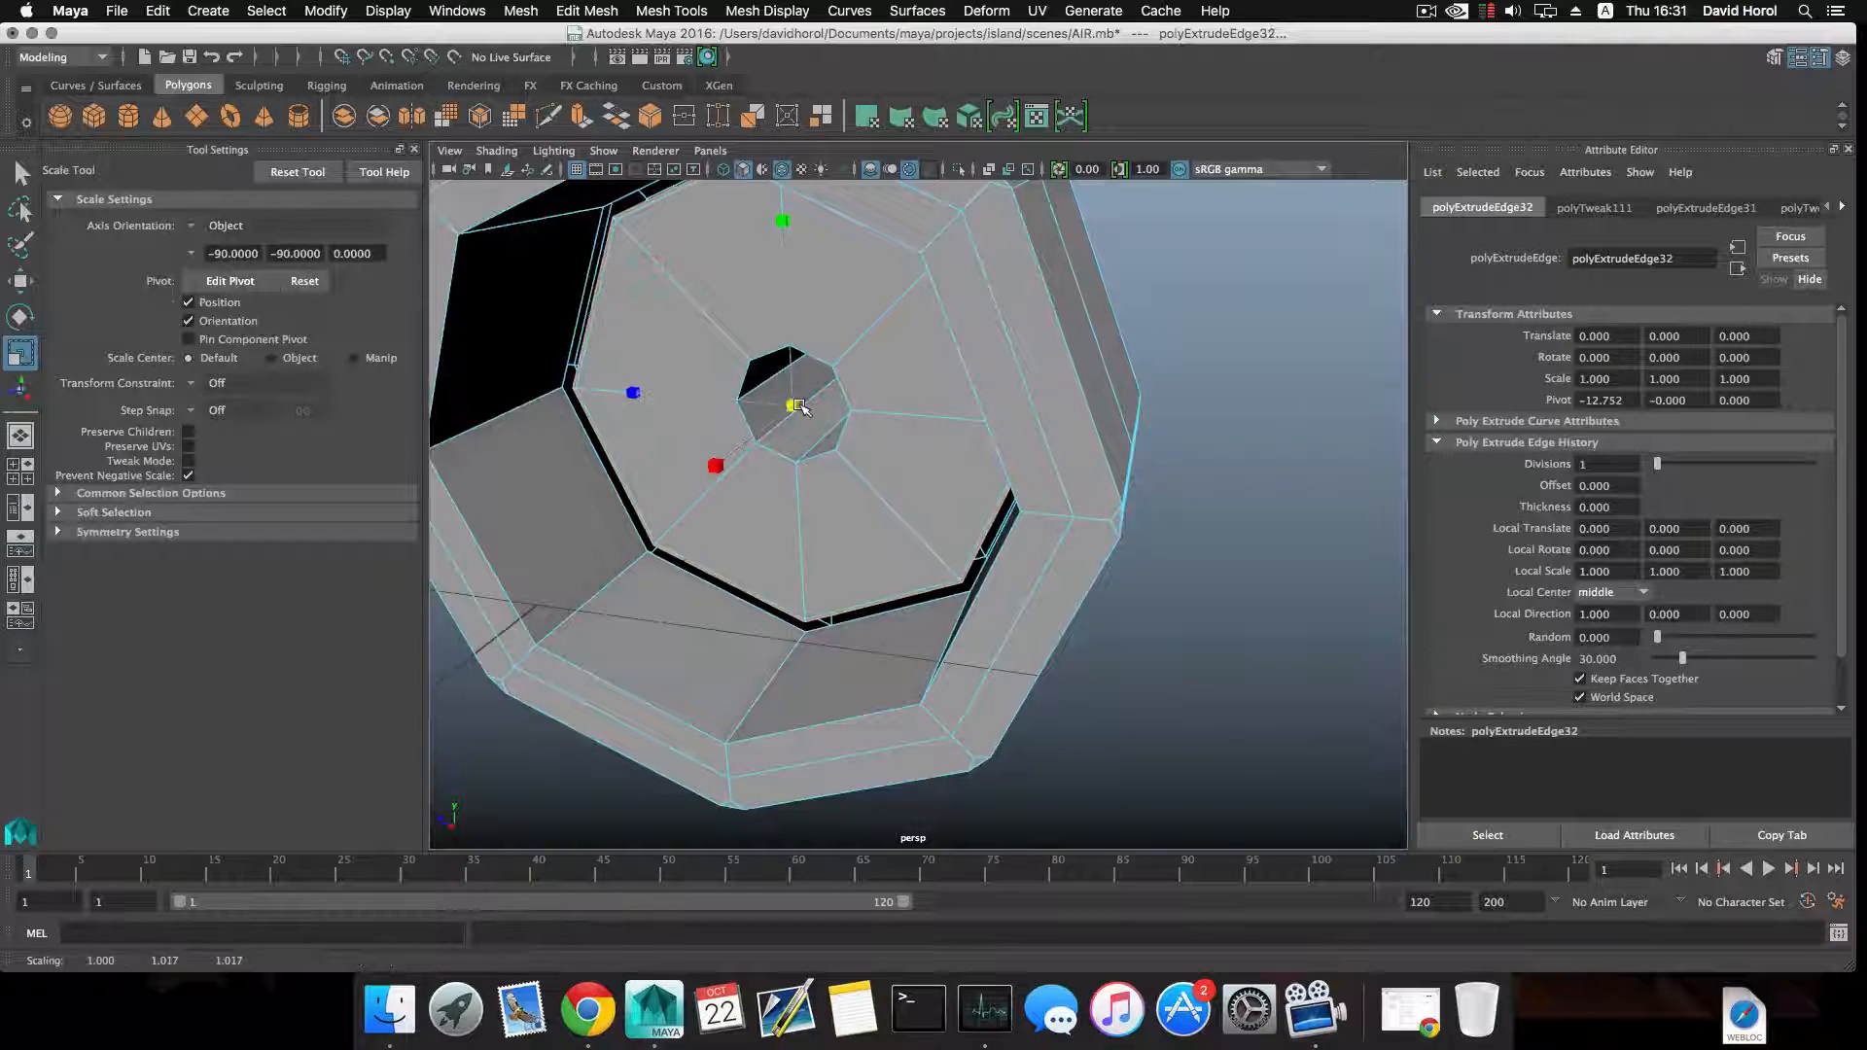
{"action": "left_click_drag", "start_coordinate": [793, 406], "coordinate": [803, 409]}
Try to target-weld the extruded disc's outer corner vertices to the nut's inner wall.
{"action": "left_click", "coordinate": [656, 7]}
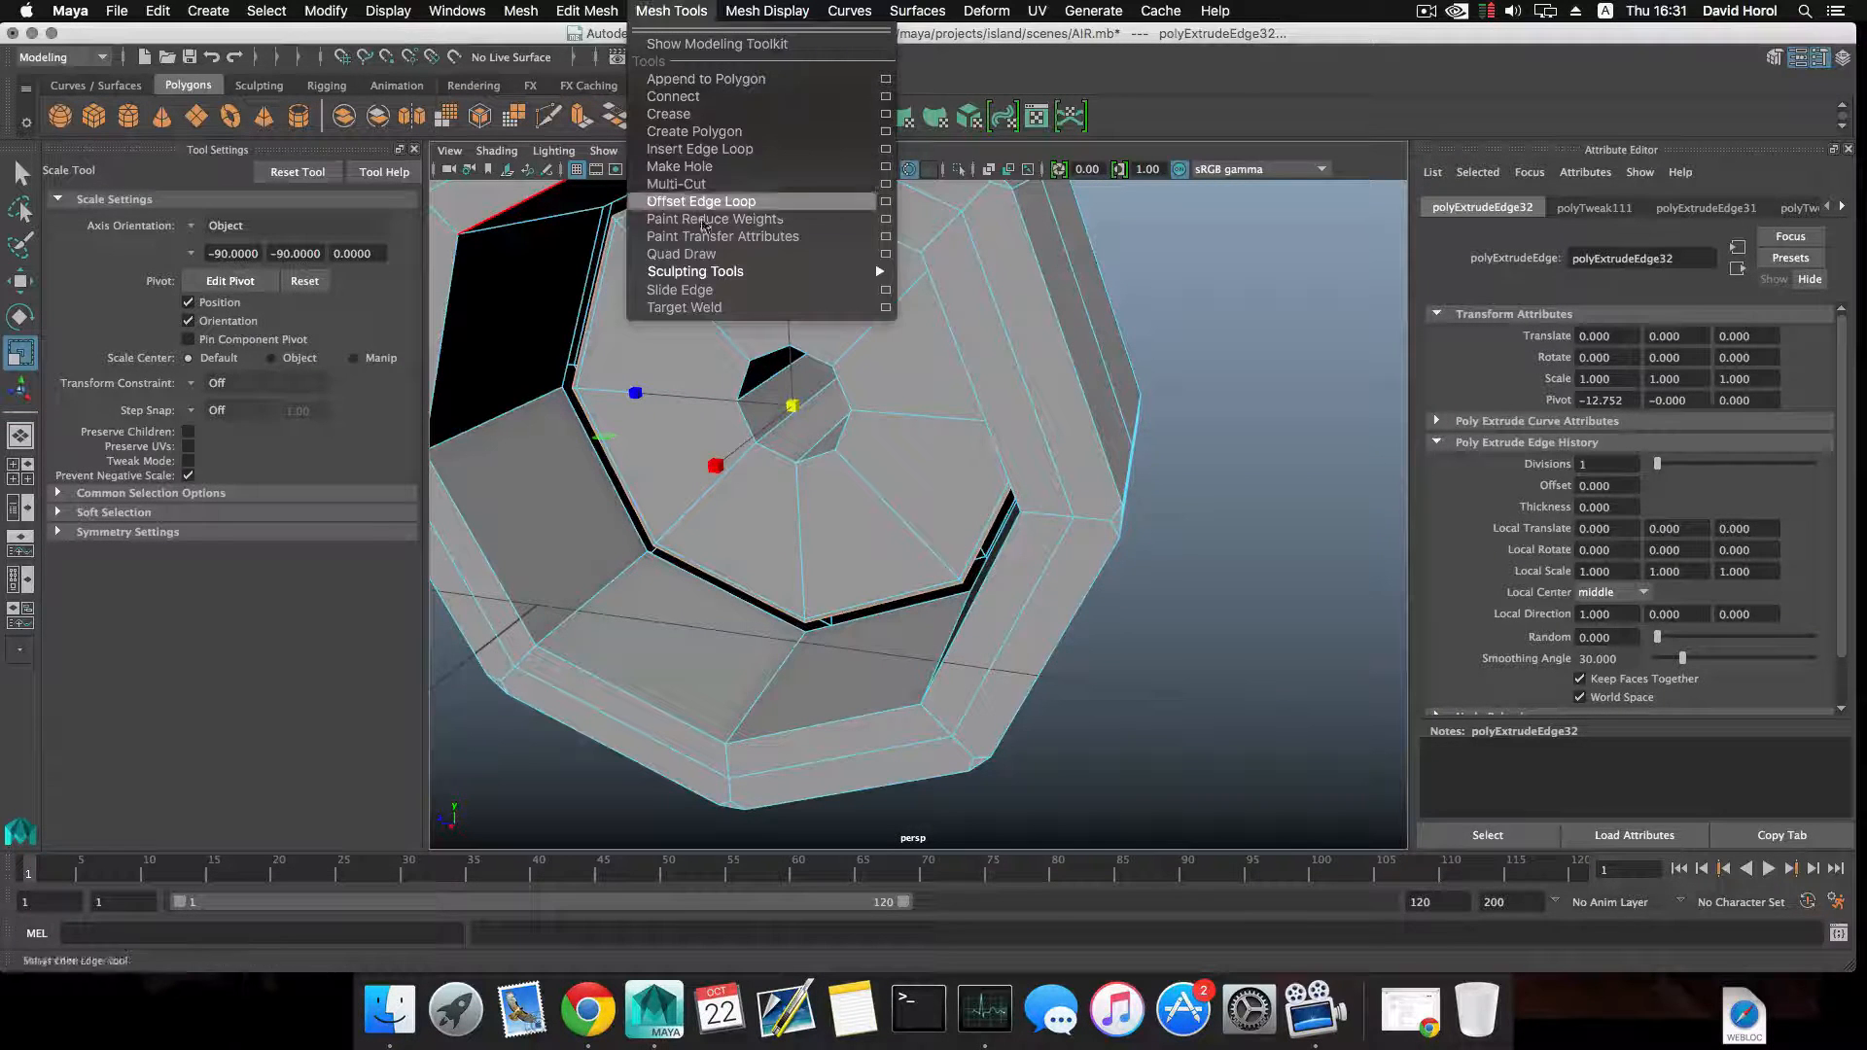
{"action": "left_click", "coordinate": [723, 306]}
{"action": "middle_click_drag", "start_coordinate": [761, 522], "coordinate": [868, 445], "text": "alt"}
{"action": "right_click_drag", "start_coordinate": [869, 444], "coordinate": [1355, 596], "text": "alt"}
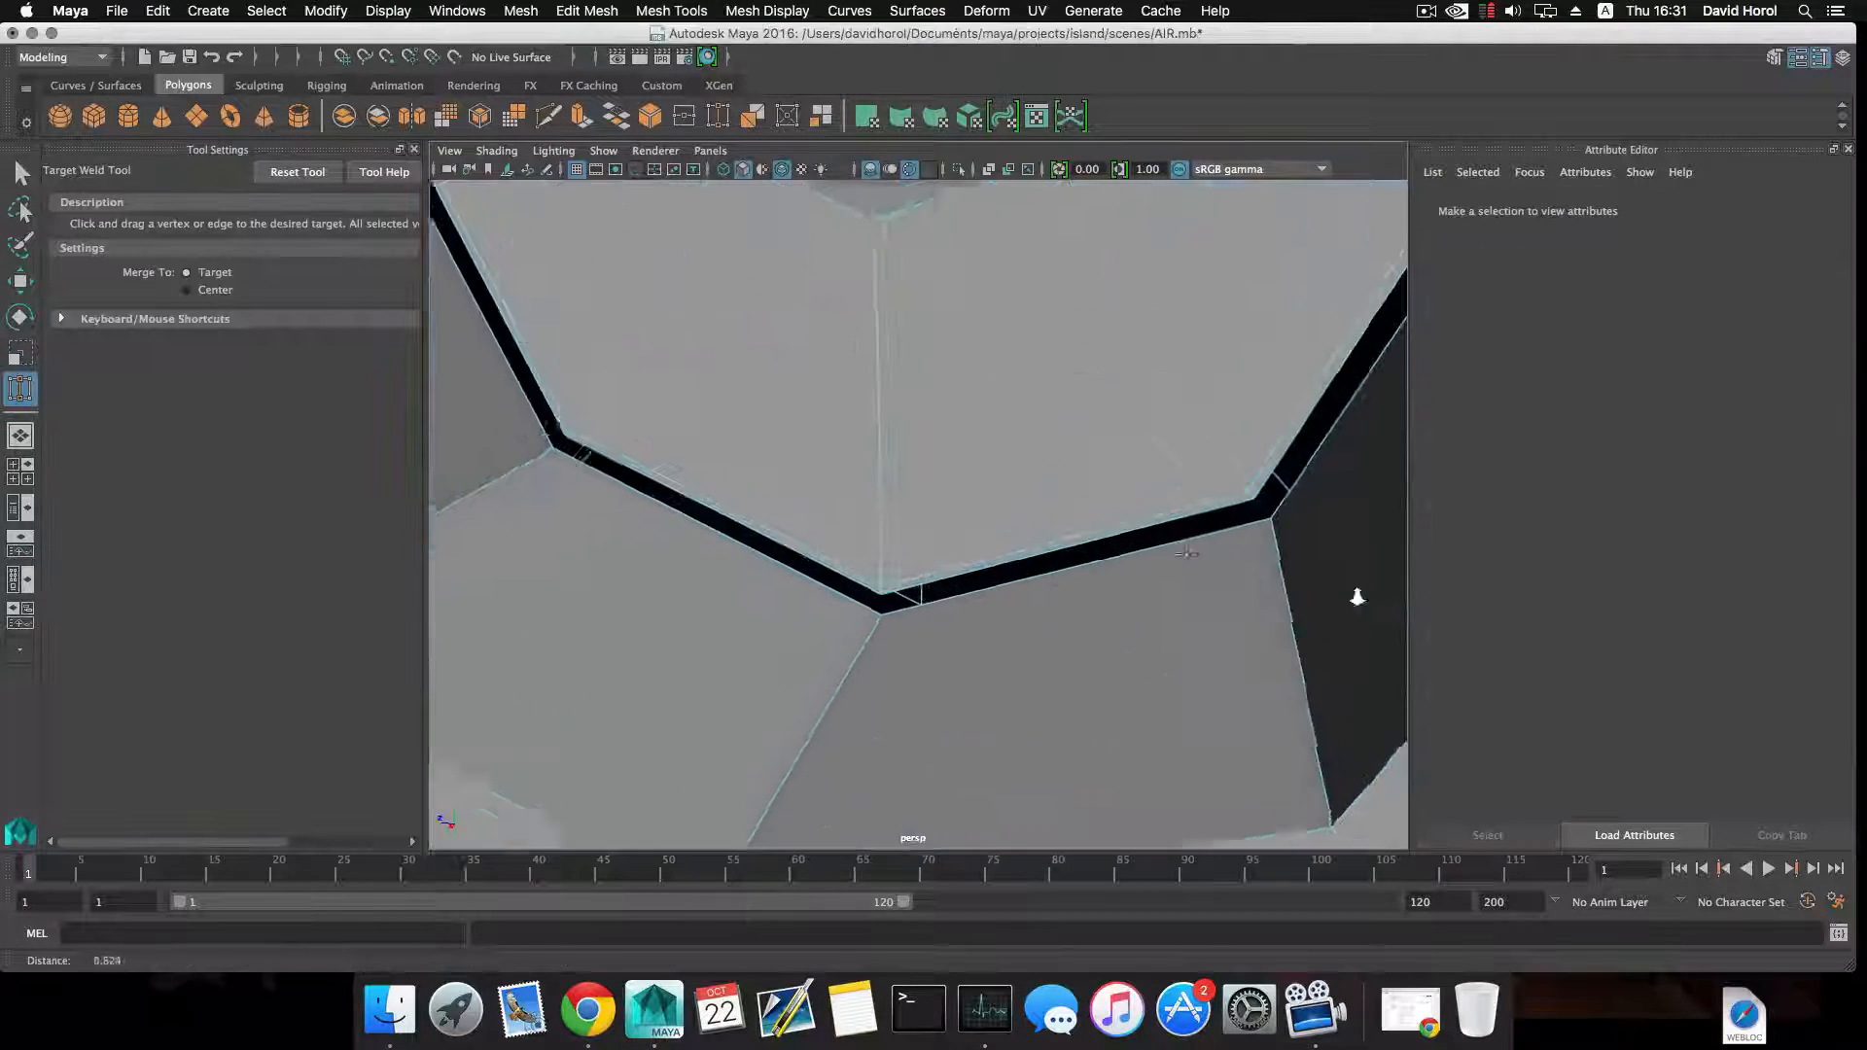
{"action": "mouse_move", "coordinate": [969, 568]}
{"action": "left_mouse_down"}
{"action": "mouse_move", "coordinate": [984, 597]}
{"action": "mouse_move", "coordinate": [956, 600]}
{"action": "left_mouse_up"}
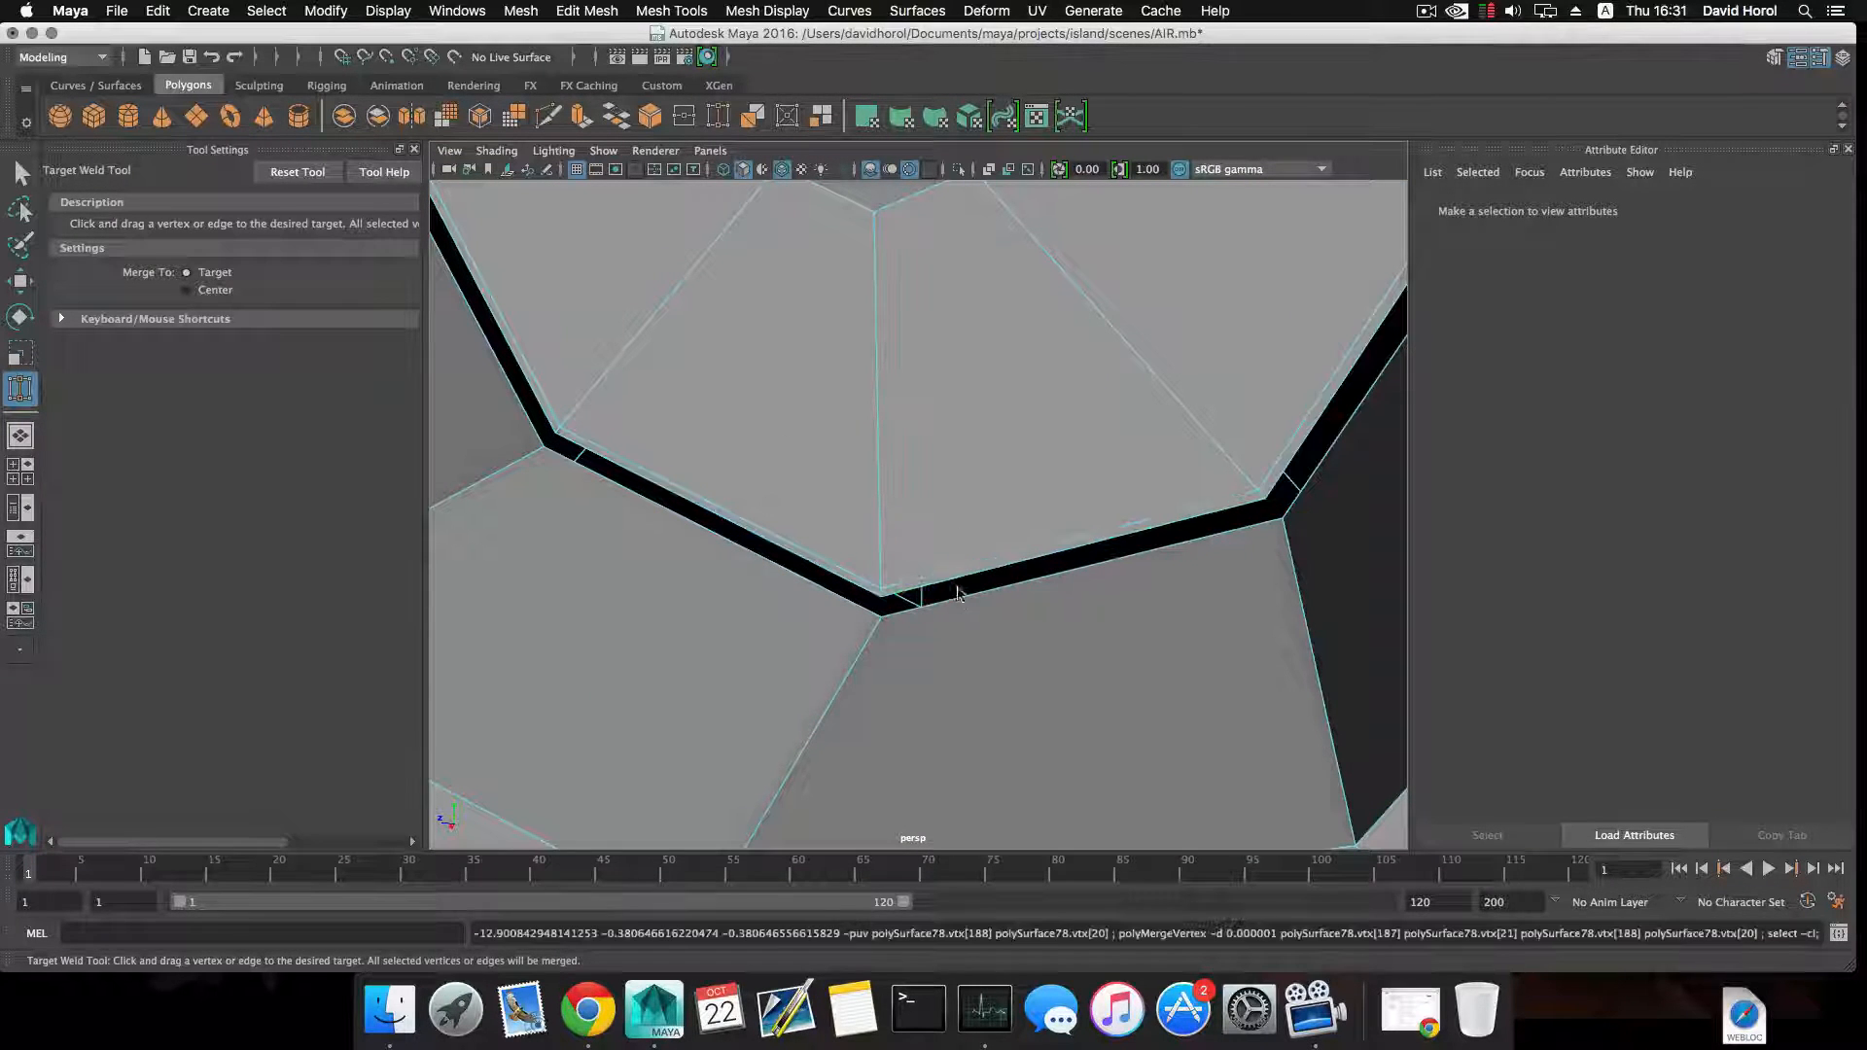
{"action": "right_click_drag", "start_coordinate": [892, 448], "coordinate": [821, 454]}
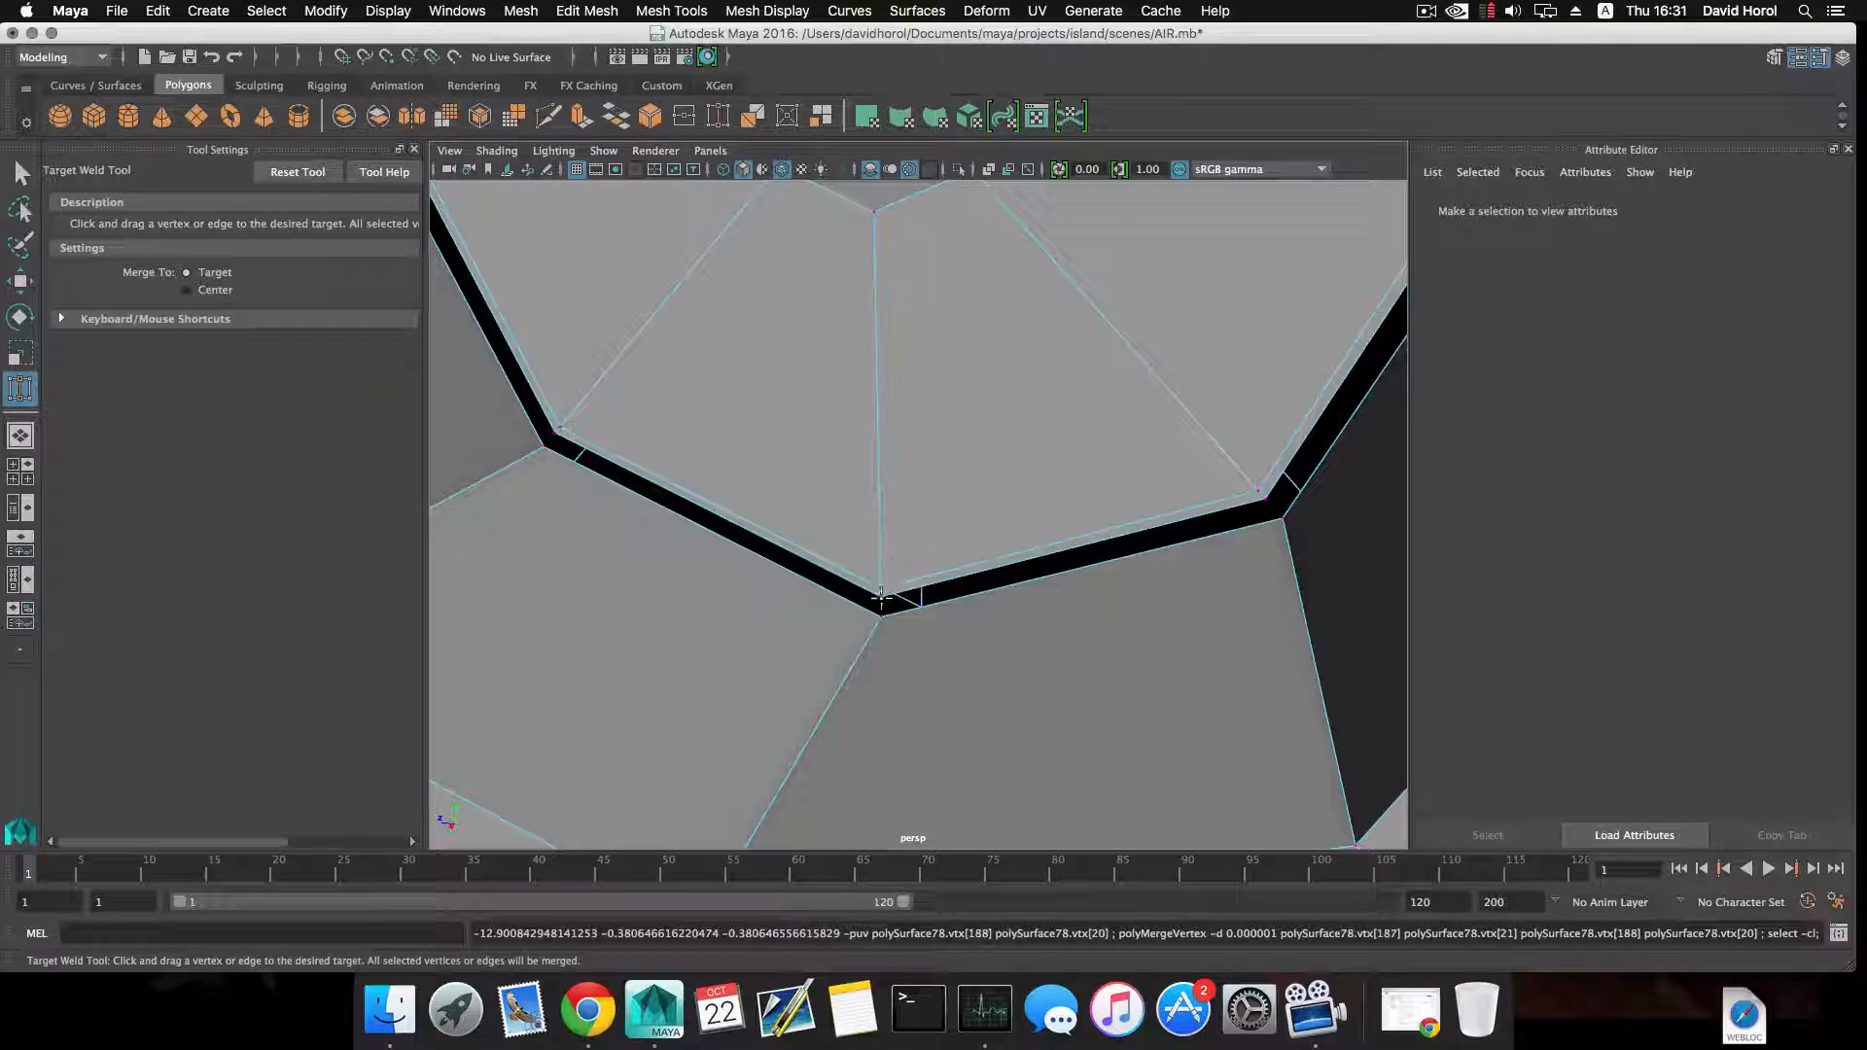
{"action": "left_click_drag", "start_coordinate": [881, 598], "coordinate": [929, 583]}
{"action": "middle_click_drag", "start_coordinate": [930, 583], "coordinate": [946, 523], "text": "alt"}
{"action": "right_click_drag", "start_coordinate": [872, 357], "coordinate": [879, 453]}
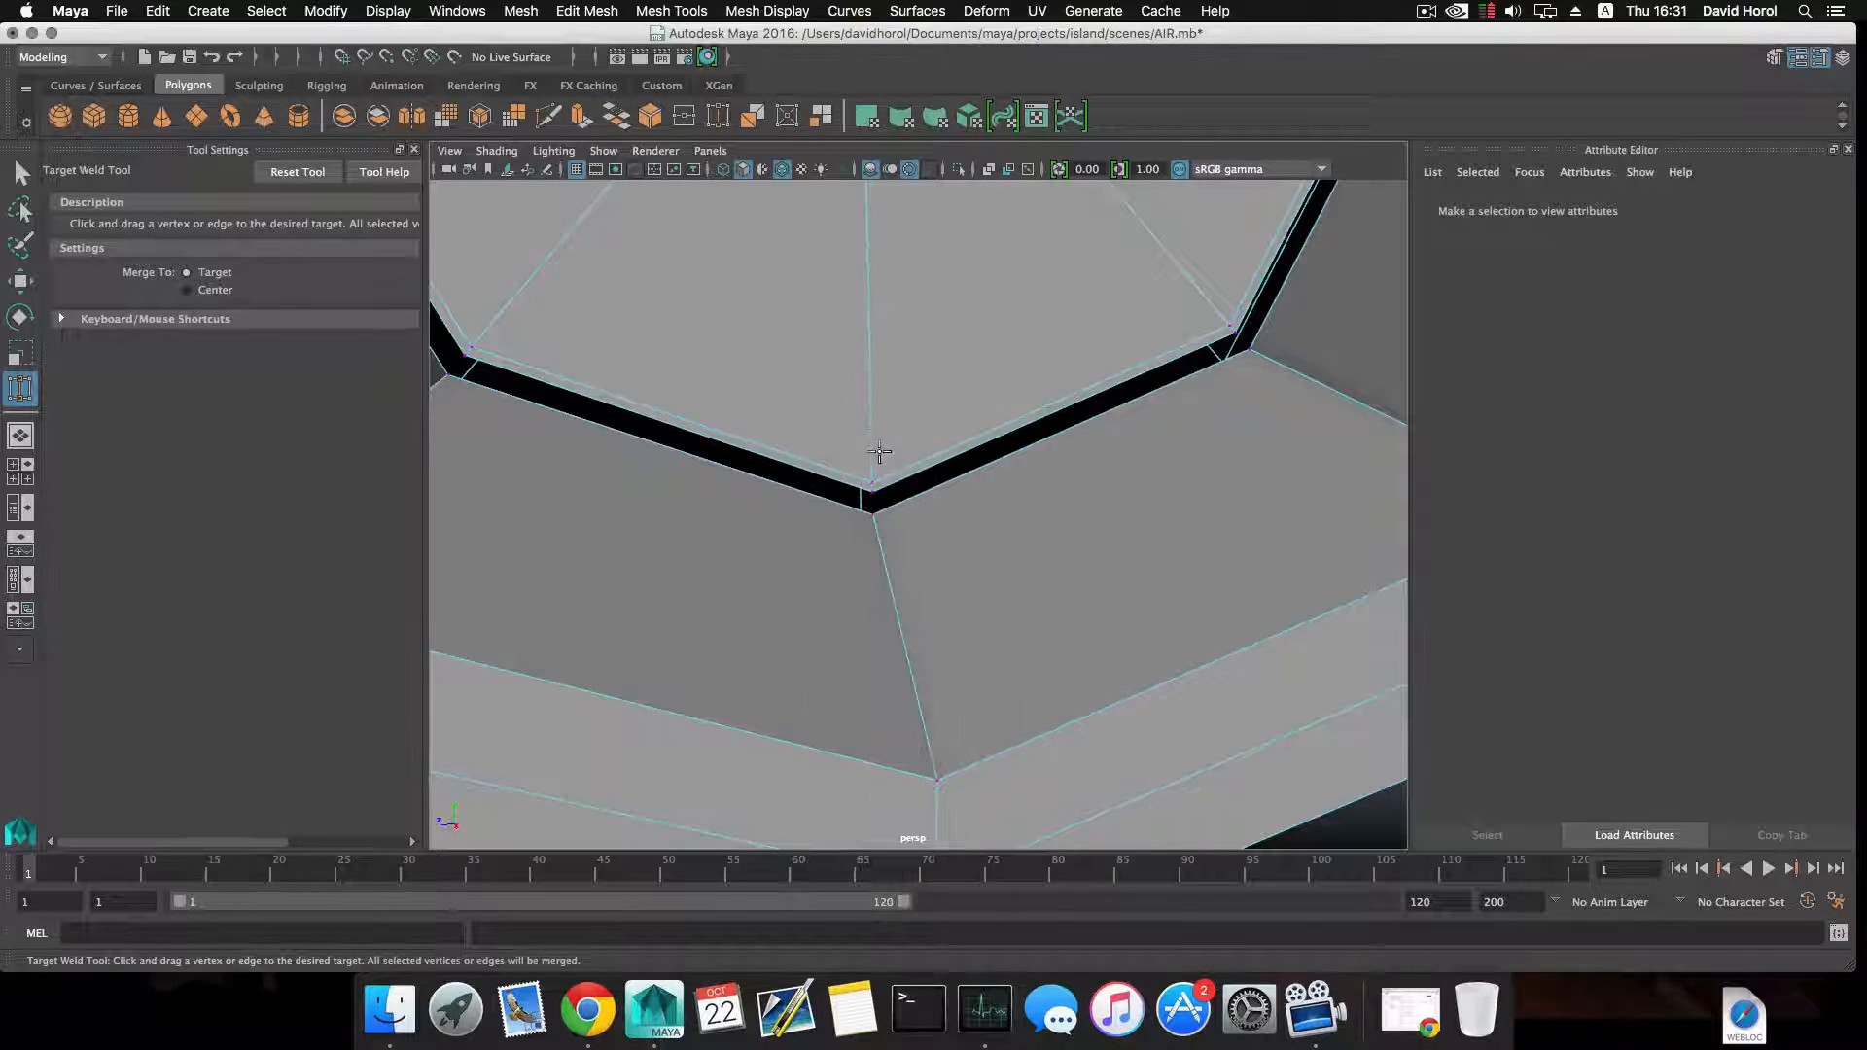
{"action": "key", "text": "q"}
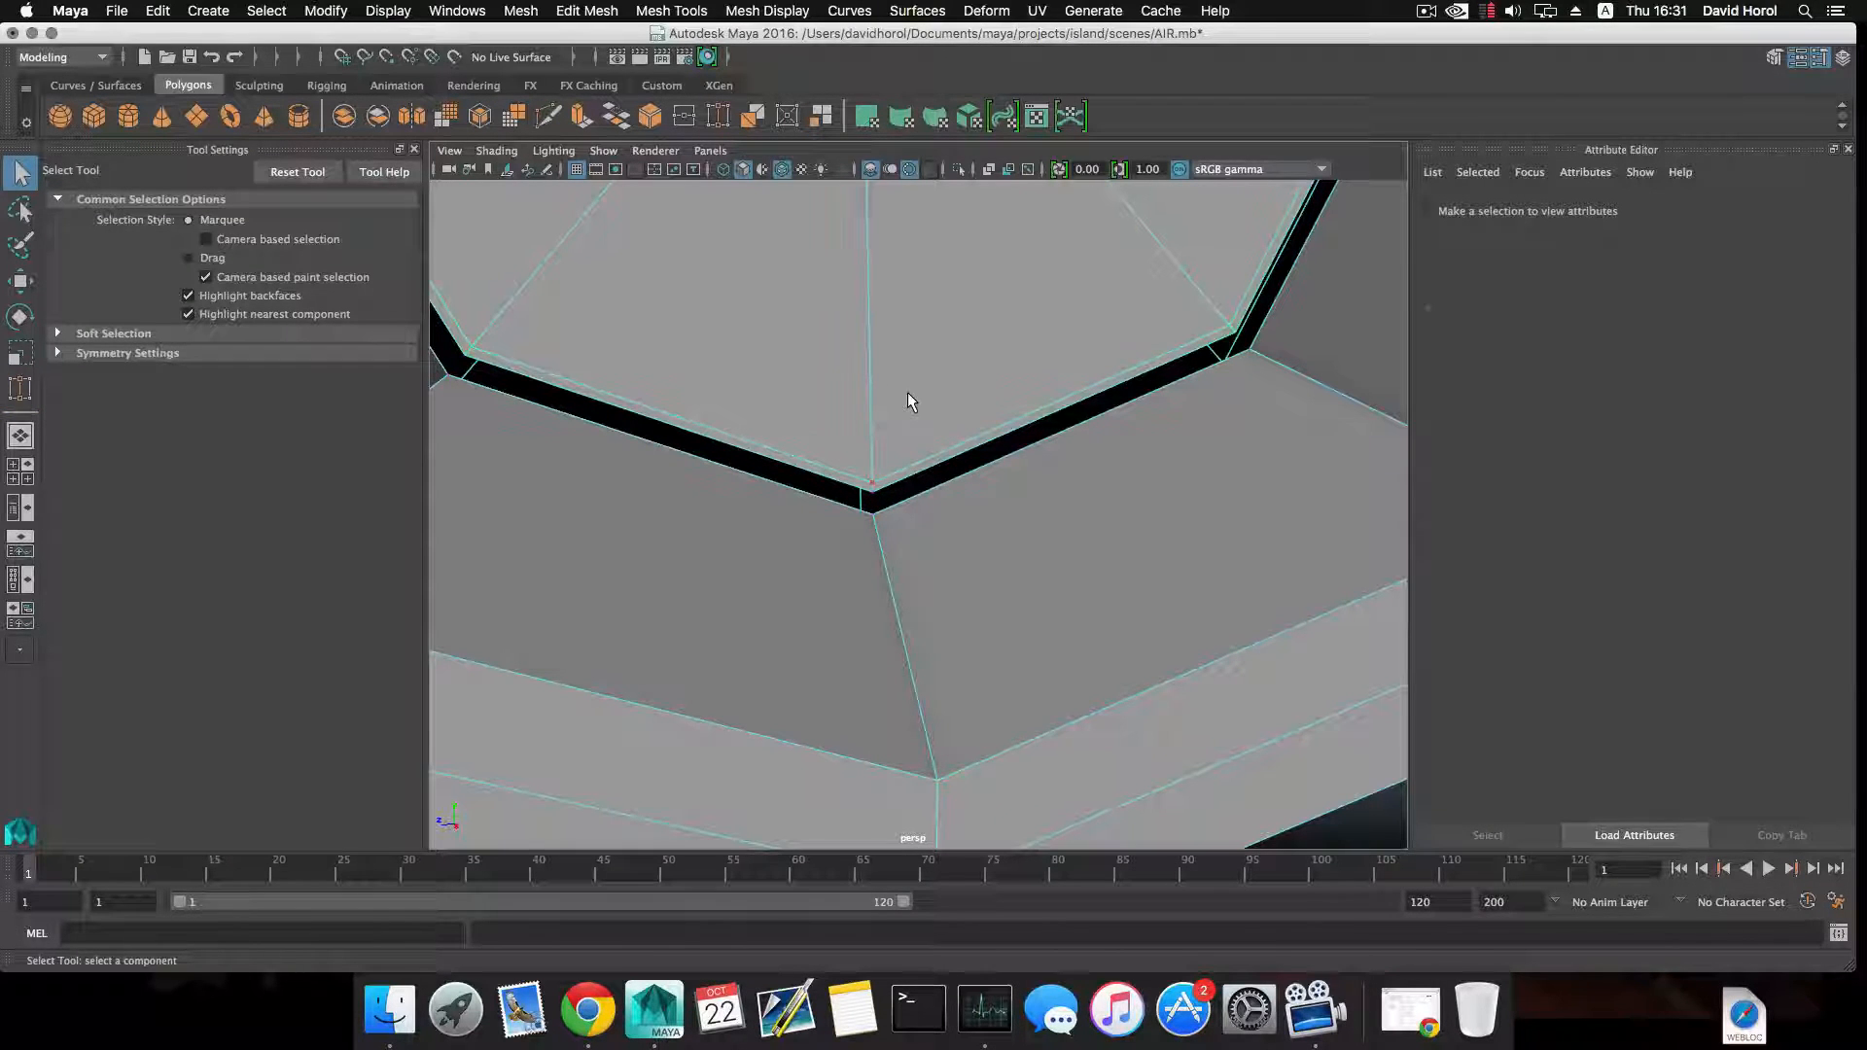
{"action": "key", "text": "F8"}
{"action": "right_click_drag", "start_coordinate": [903, 370], "coordinate": [900, 323], "text": "shift"}
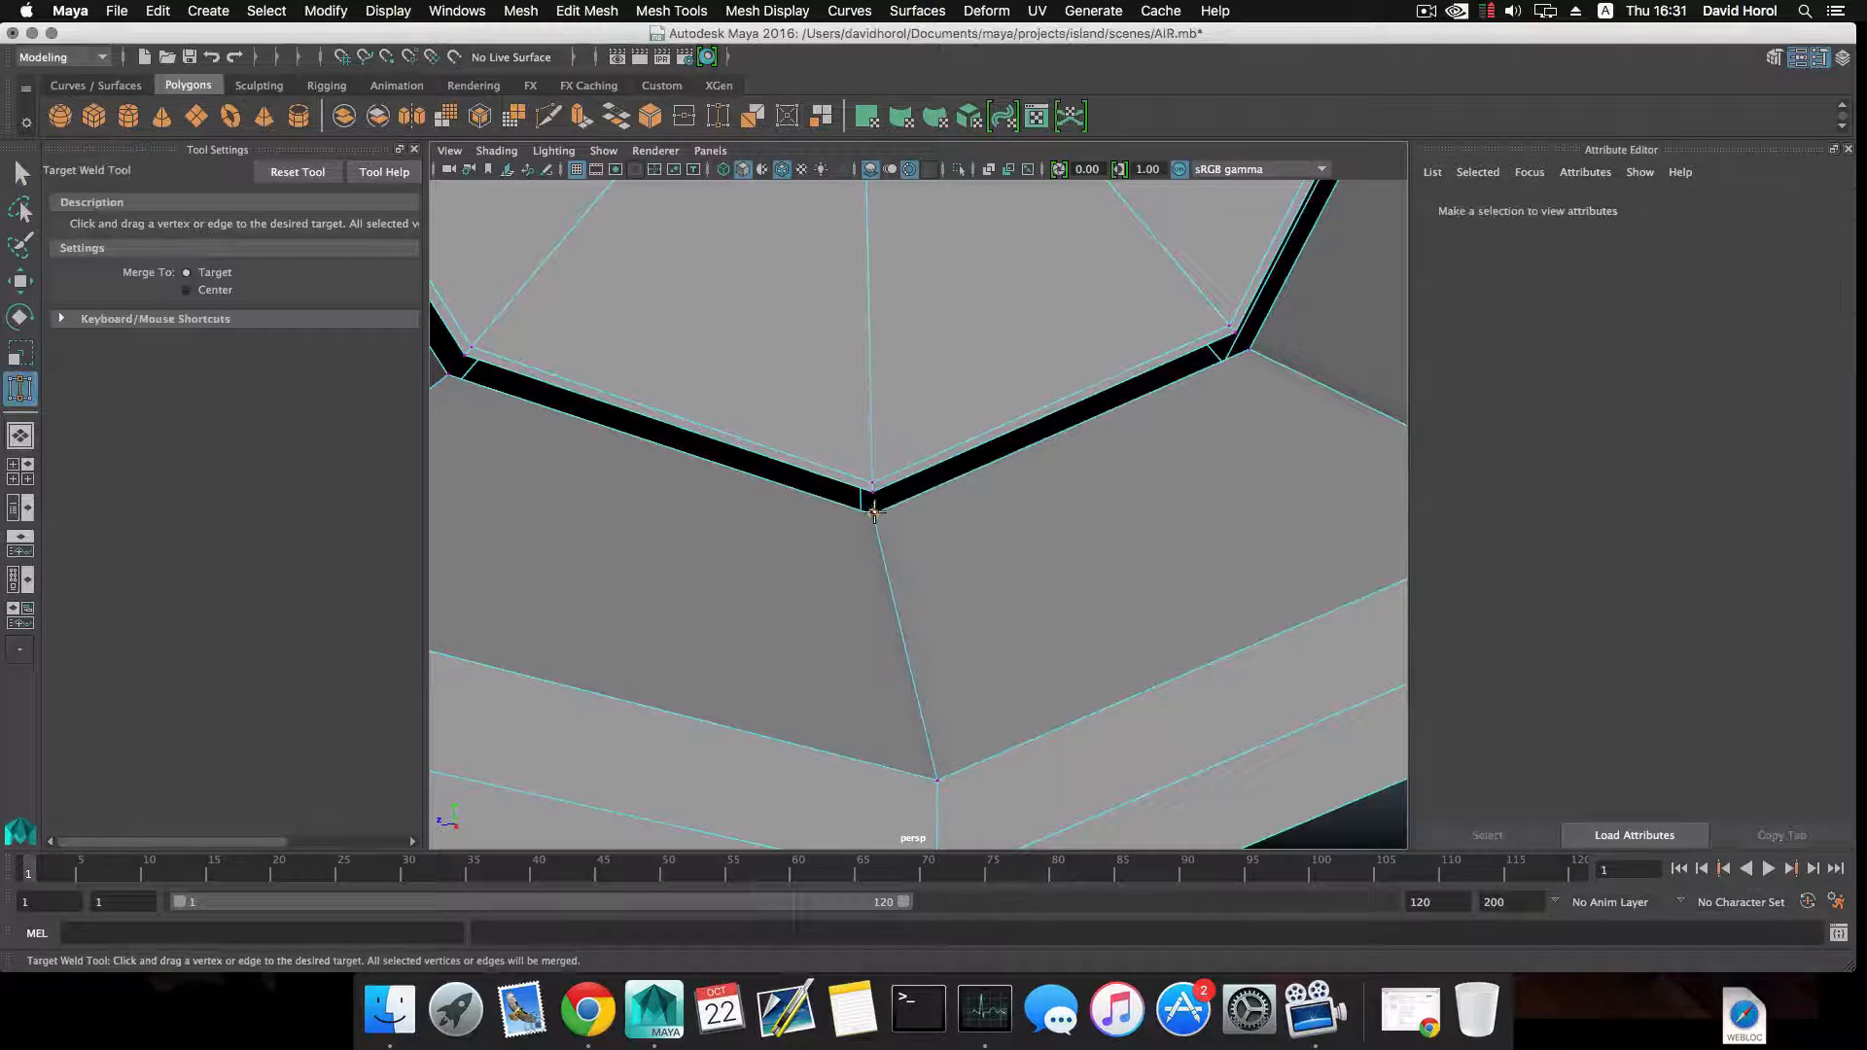
Target-weld the disc's outer corner vertices to the matching inner wall vertices all around, closing the gap.
{"action": "left_click_drag", "start_coordinate": [873, 493], "coordinate": [1003, 506], "text": "alt"}
{"action": "middle_click_drag", "start_coordinate": [1022, 424], "coordinate": [959, 545], "text": "alt"}
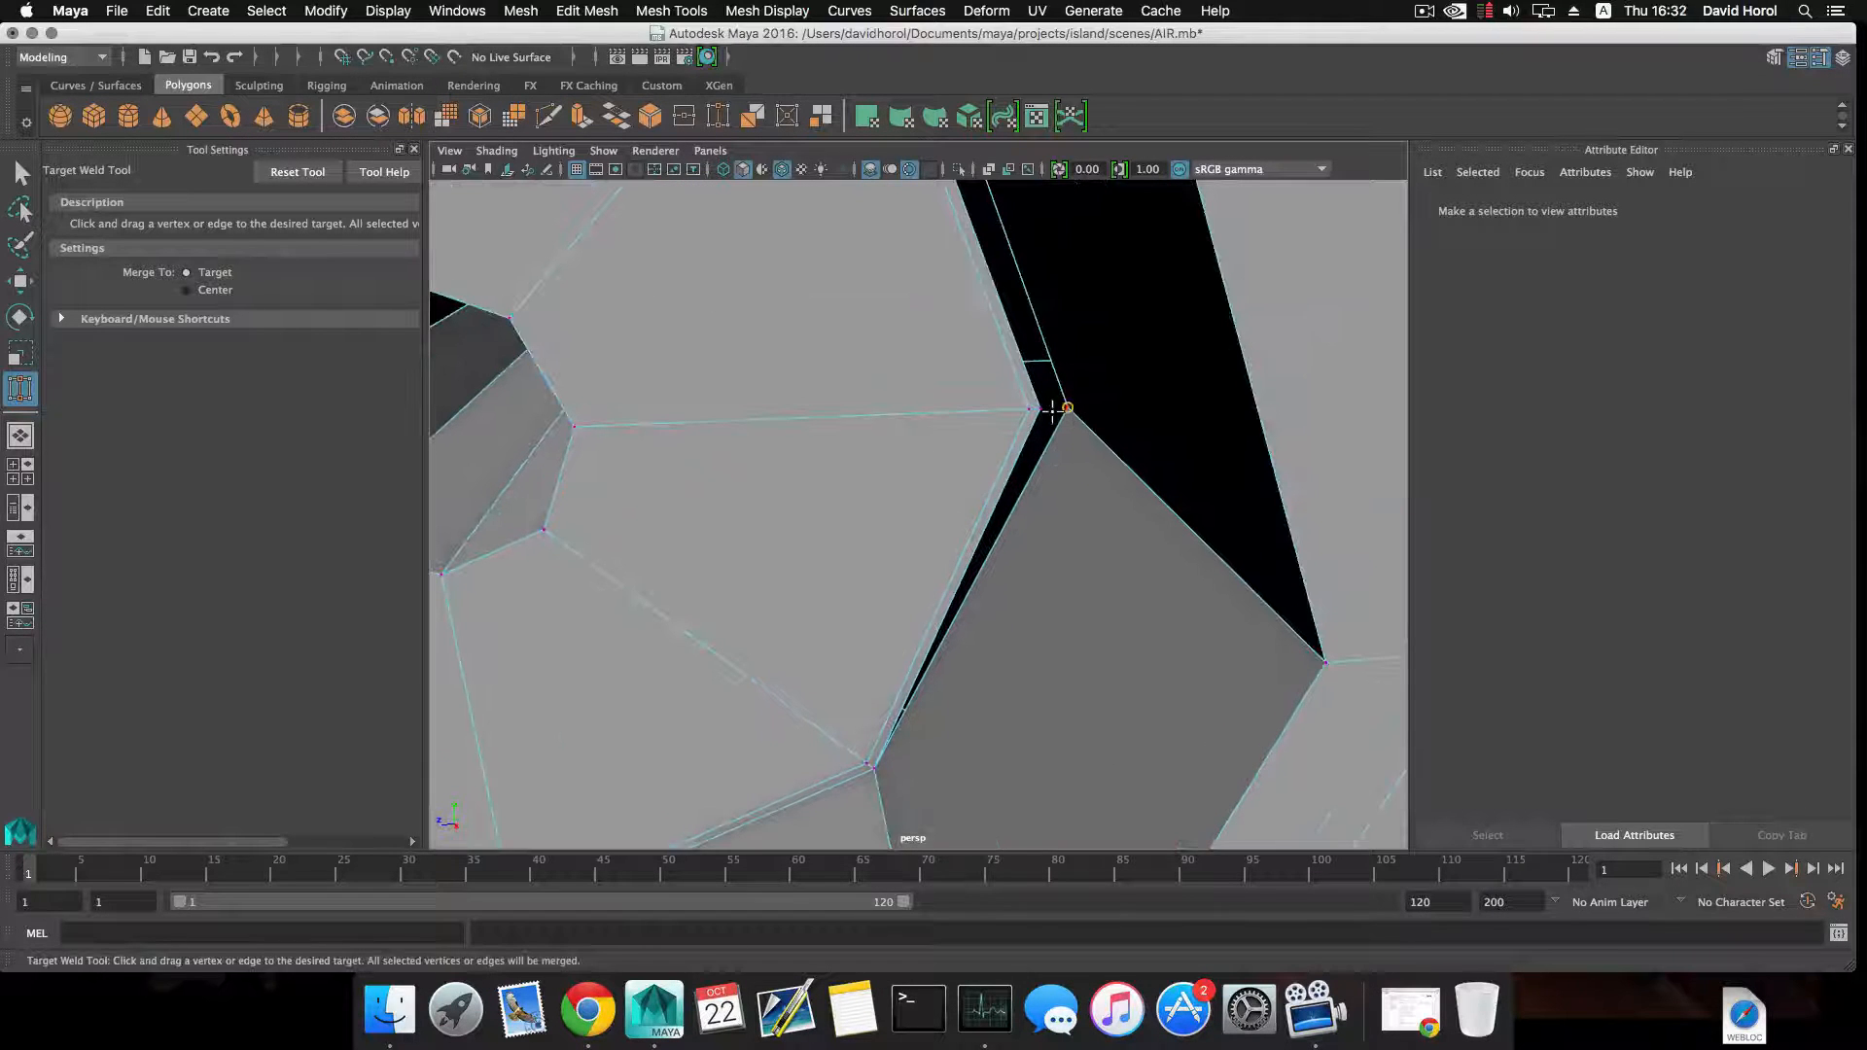
{"action": "left_click_drag", "start_coordinate": [1052, 411], "coordinate": [1038, 410]}
{"action": "middle_click_drag", "start_coordinate": [1036, 336], "coordinate": [1037, 484], "text": "alt"}
{"action": "left_click_drag", "start_coordinate": [1037, 483], "coordinate": [864, 412], "text": "alt"}
{"action": "left_click_drag", "start_coordinate": [865, 412], "coordinate": [879, 510], "text": "alt"}
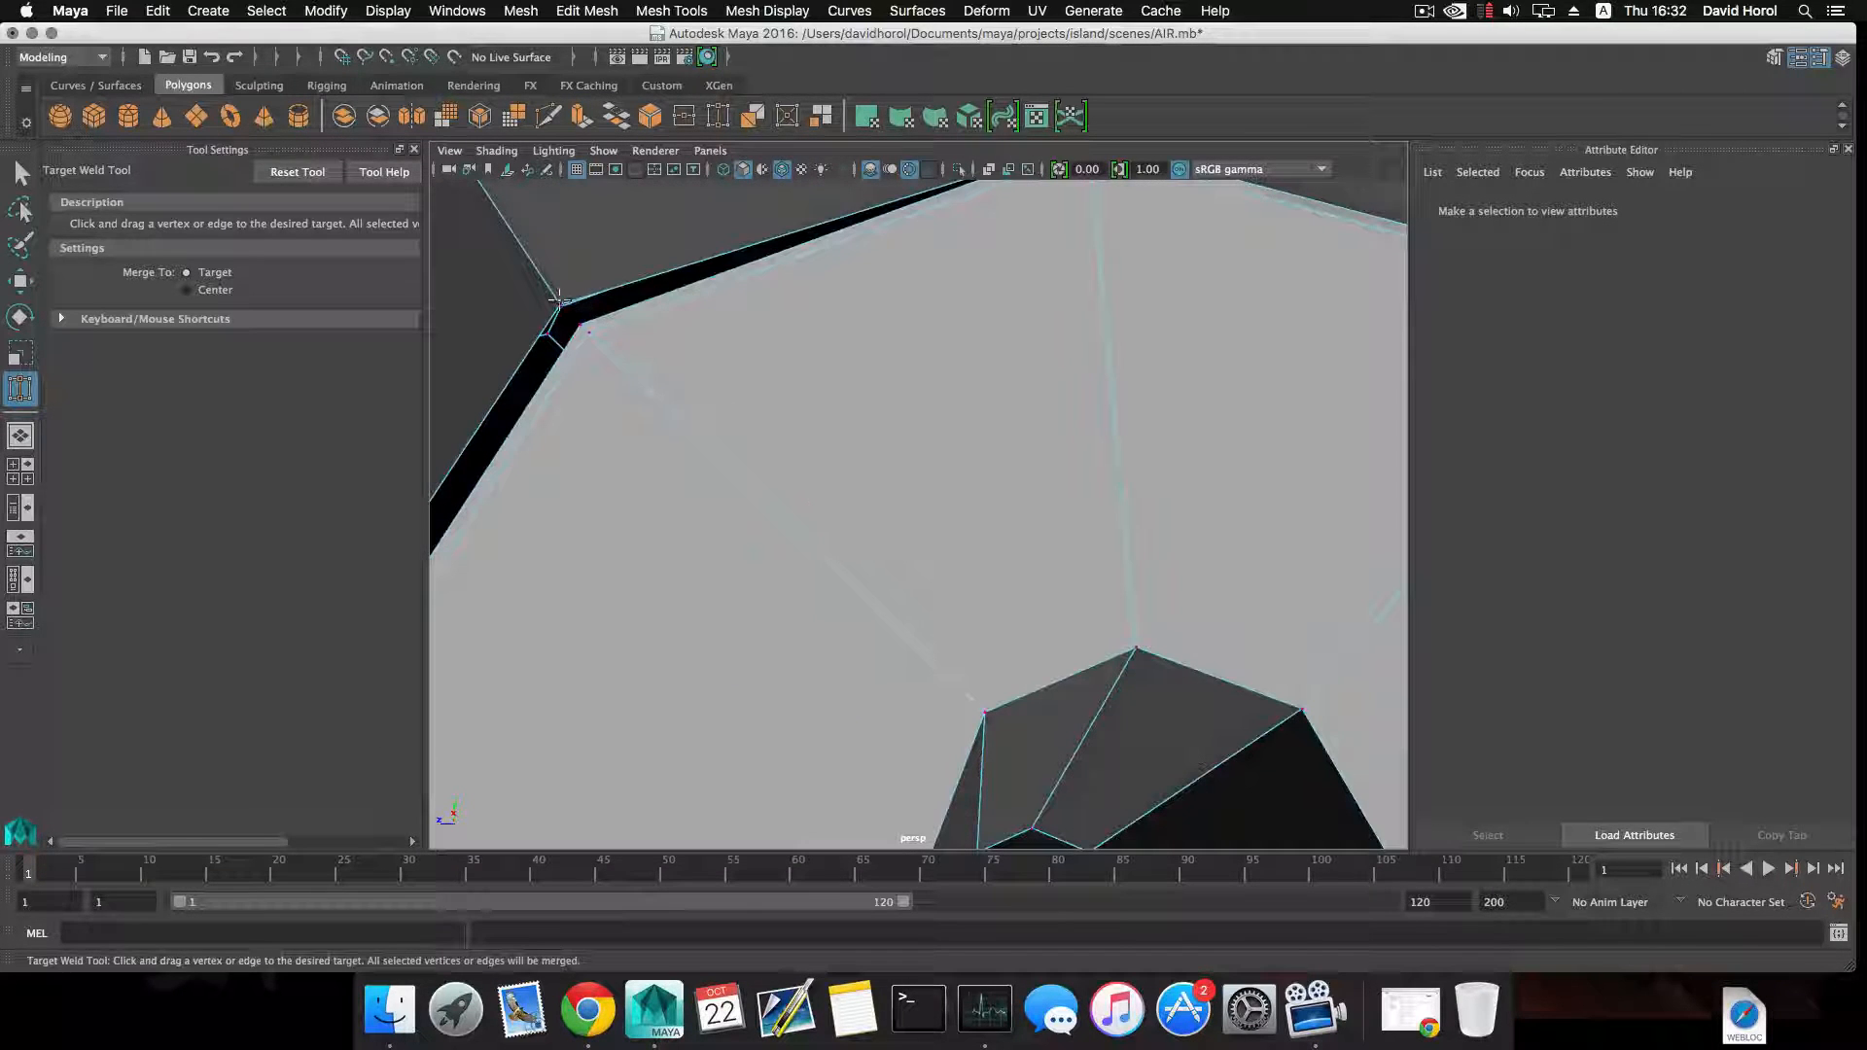
{"action": "left_click_drag", "start_coordinate": [562, 305], "coordinate": [739, 519]}
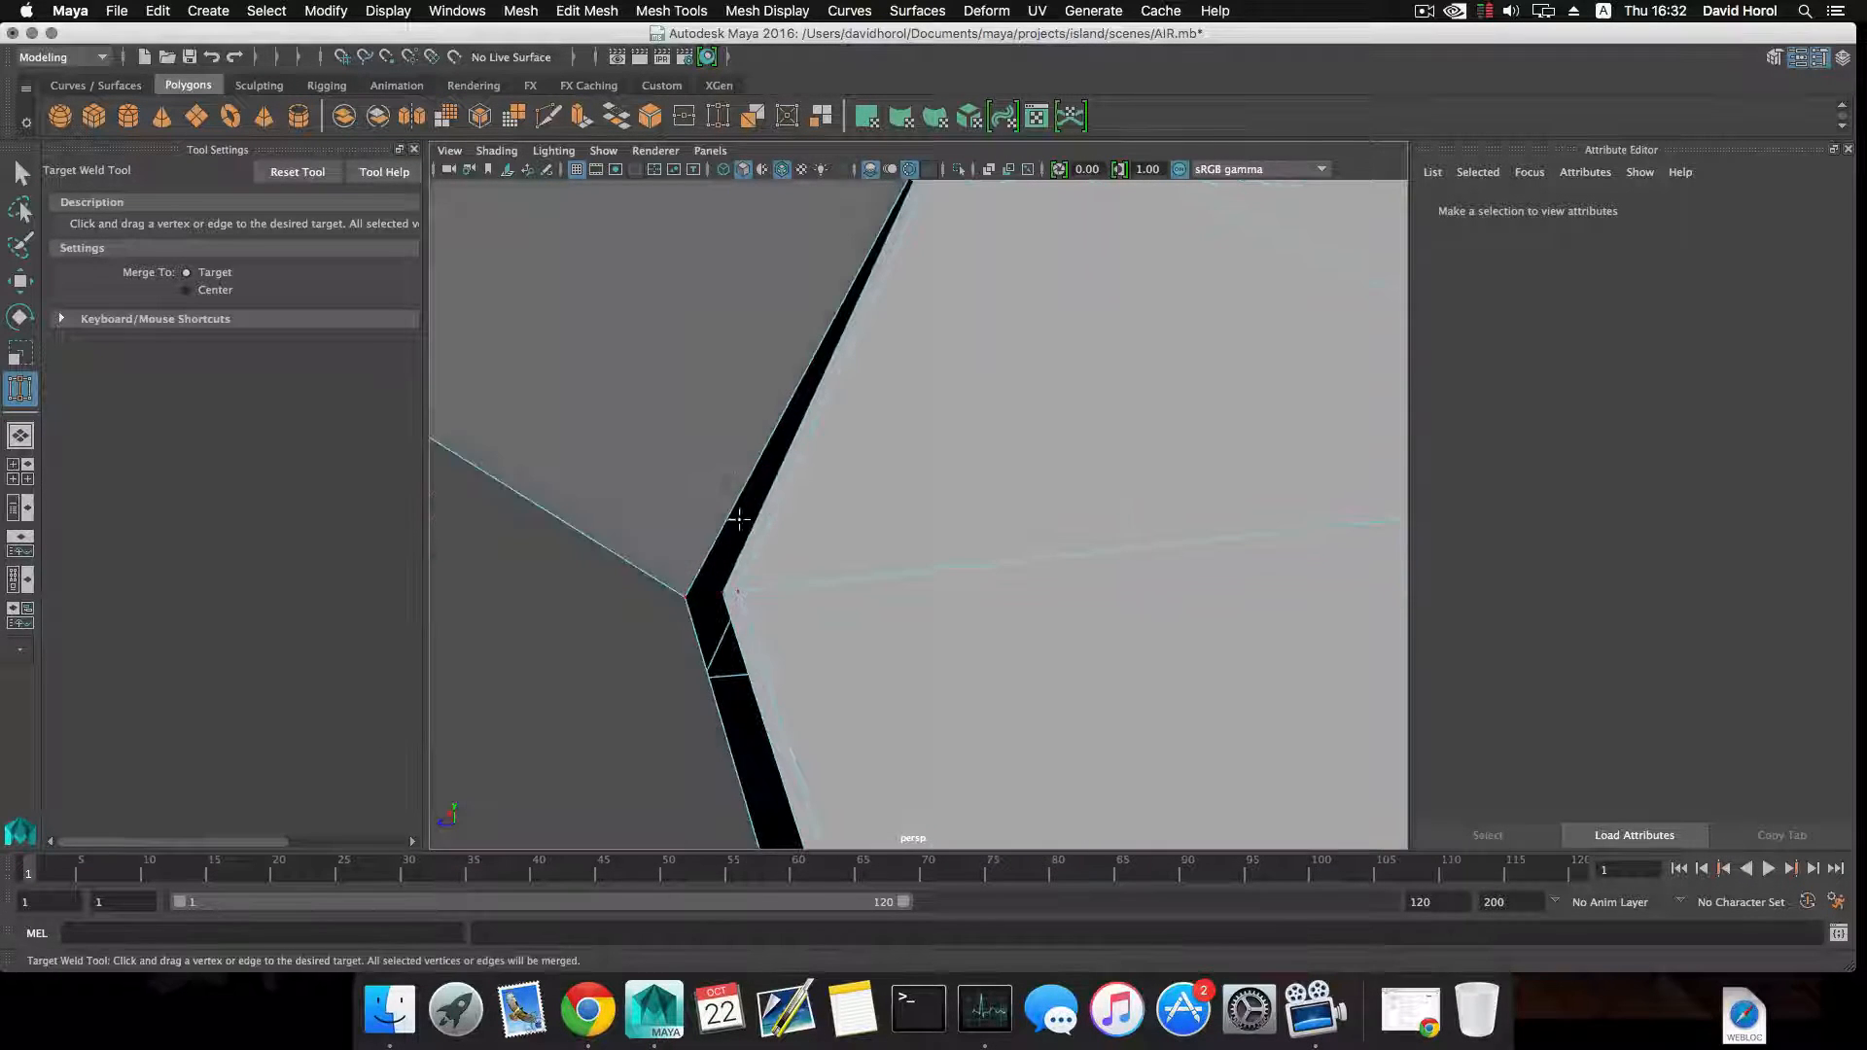
{"action": "left_click_drag", "start_coordinate": [711, 594], "coordinate": [725, 593]}
{"action": "left_click_drag", "start_coordinate": [725, 594], "coordinate": [812, 538], "text": "alt"}
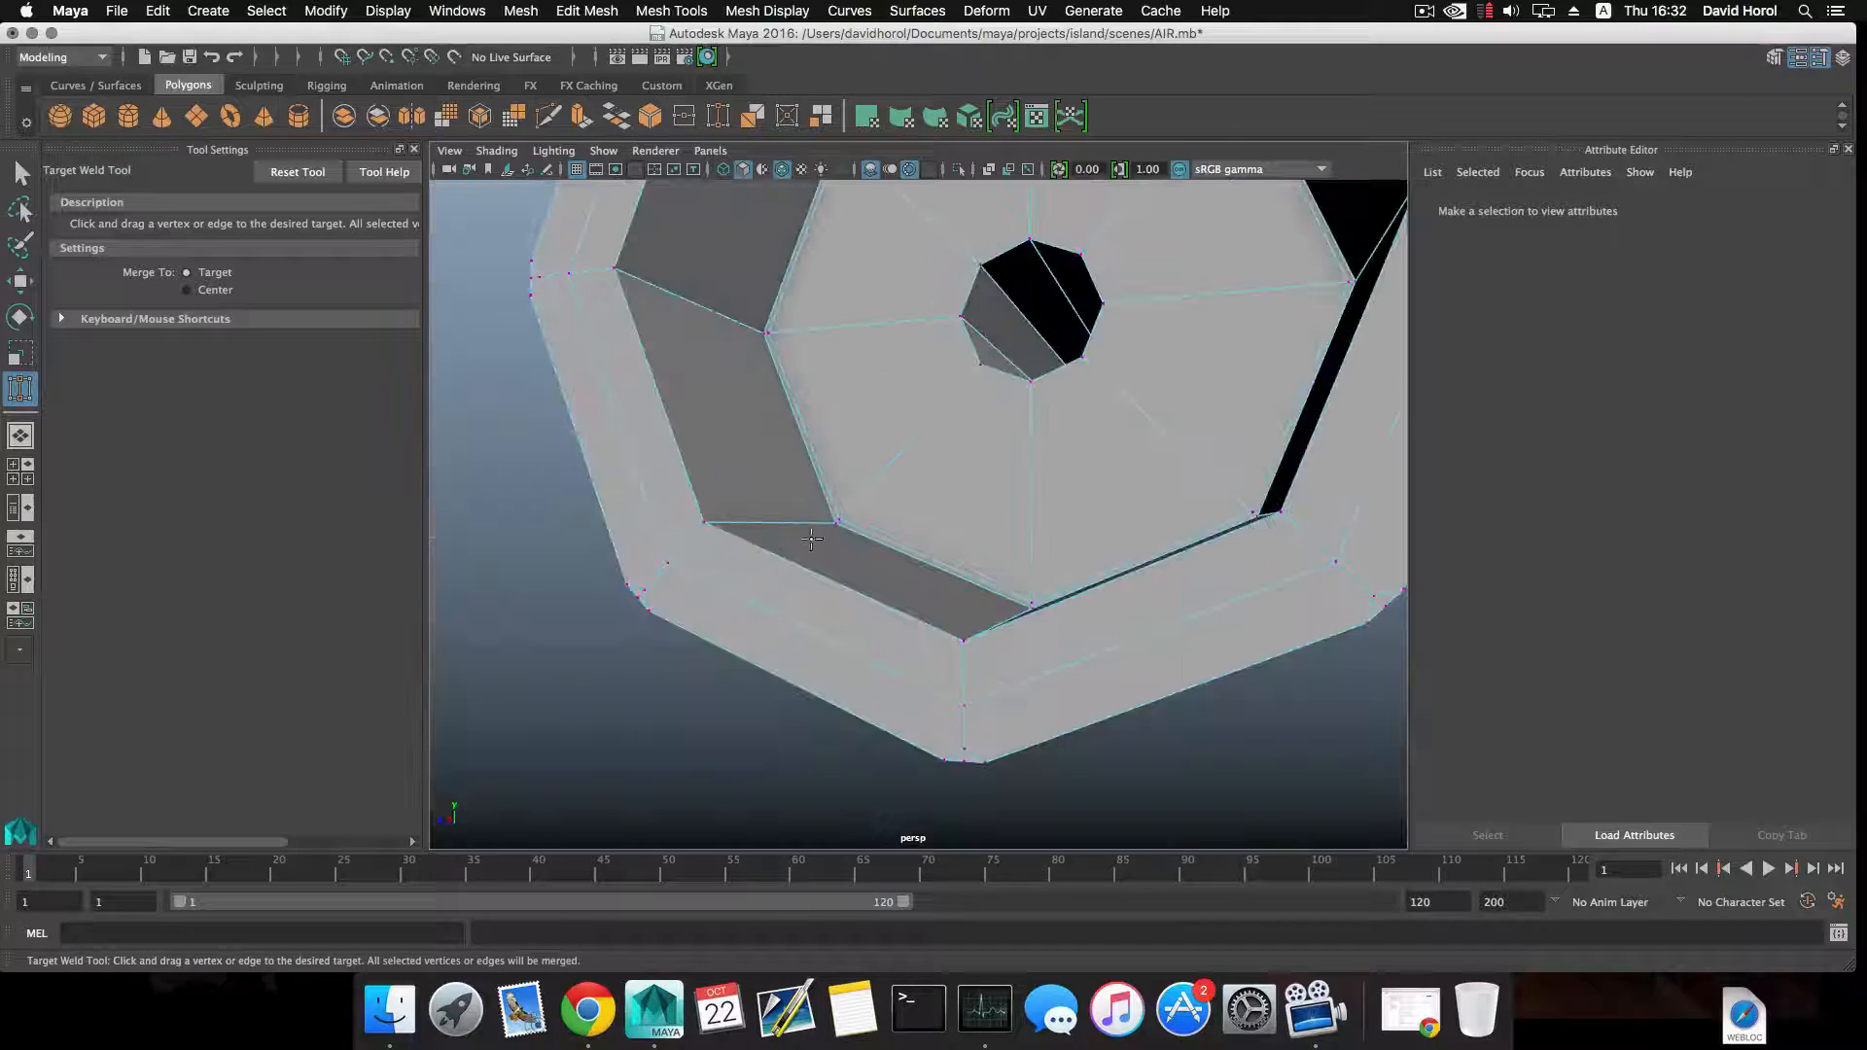
Insert supporting edge loops beside the welded inner seam, at both ends of the tapered neck and around the nut's front rim.
{"action": "key", "text": "F8"}
{"action": "right_click_drag", "start_coordinate": [940, 528], "coordinate": [861, 552], "text": "shift"}
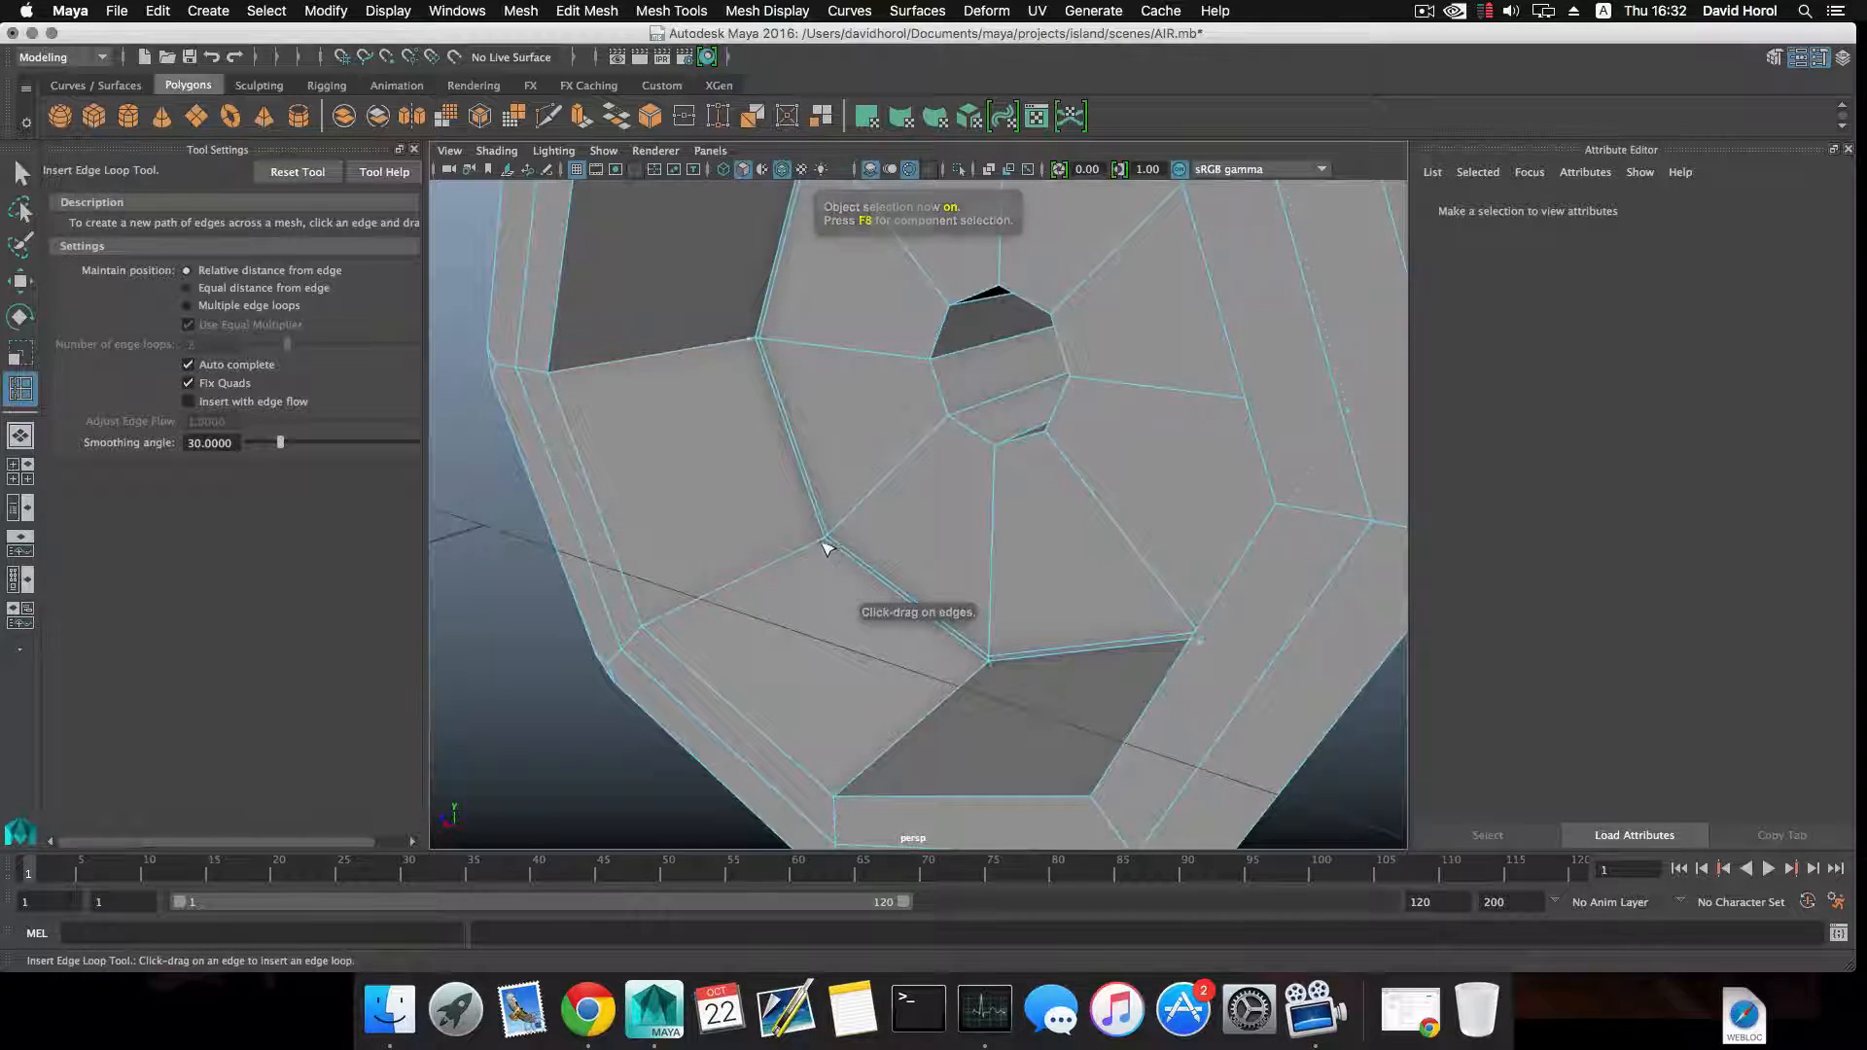
{"action": "left_click", "coordinate": [828, 547]}
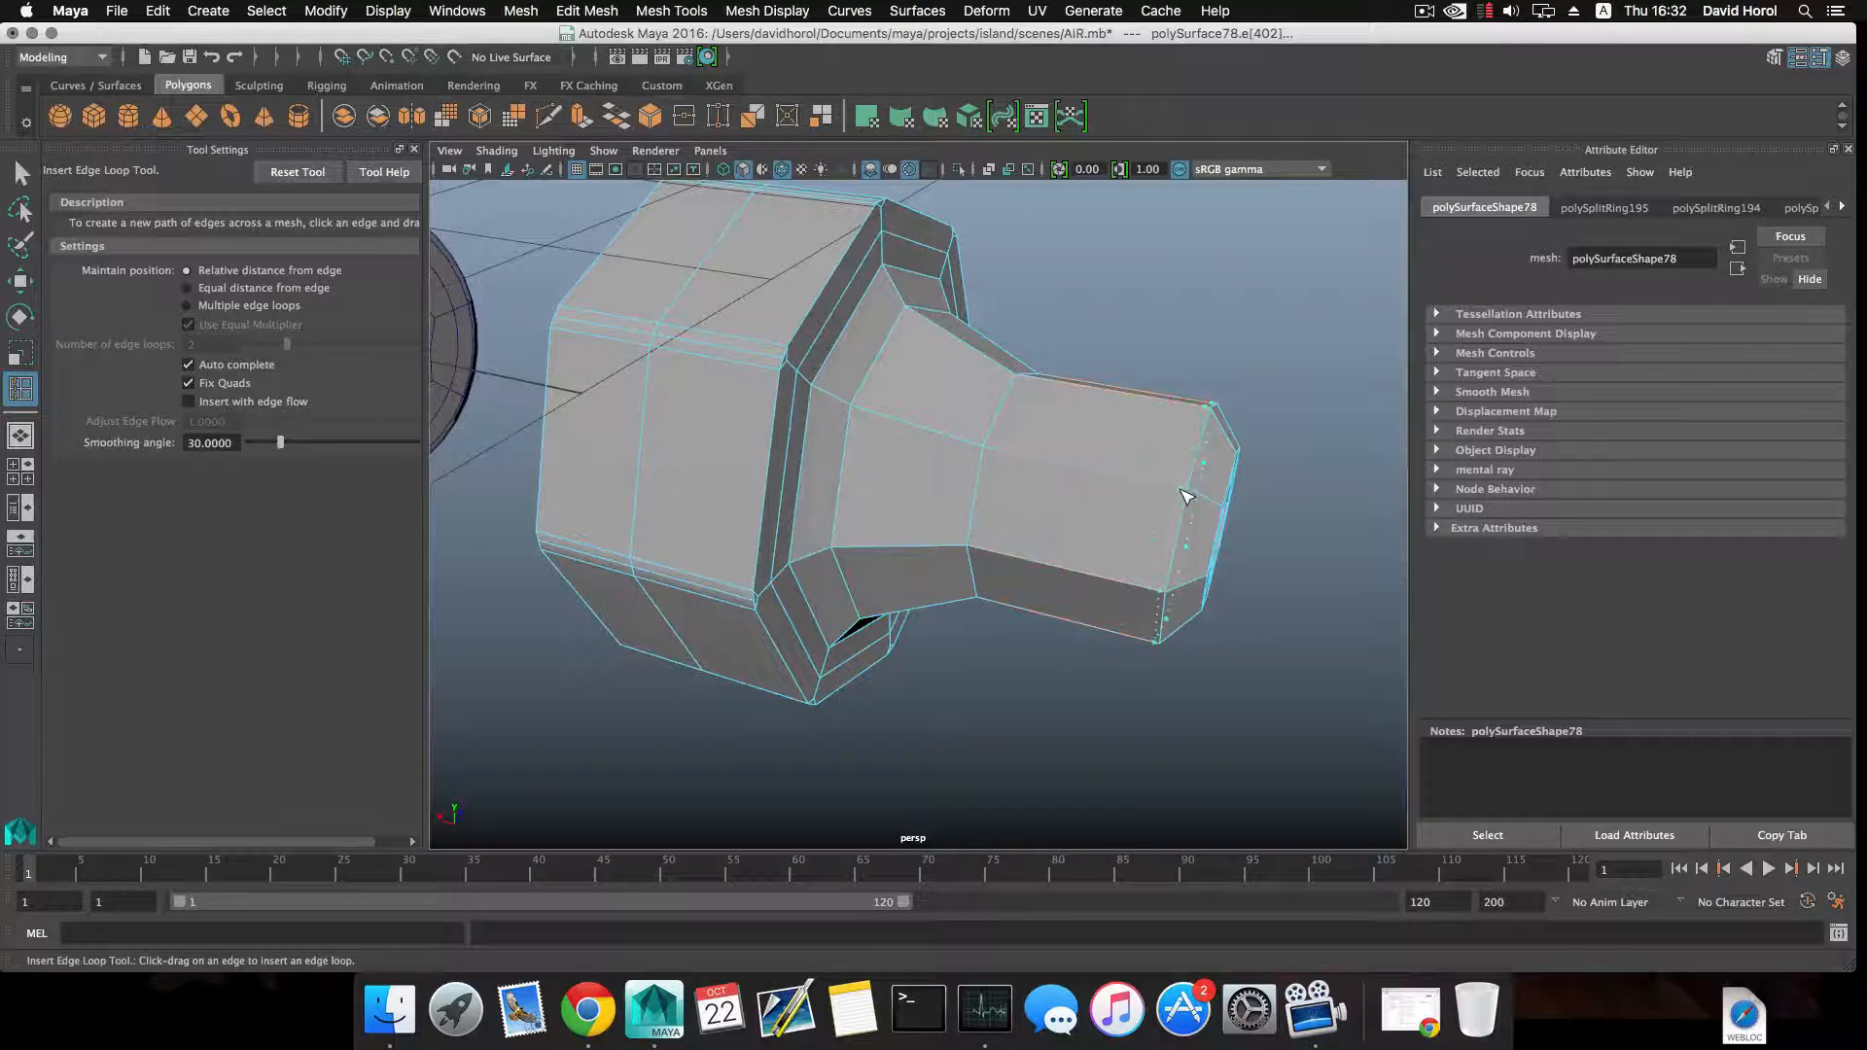
{"action": "left_click_drag", "start_coordinate": [1003, 457], "coordinate": [994, 456]}
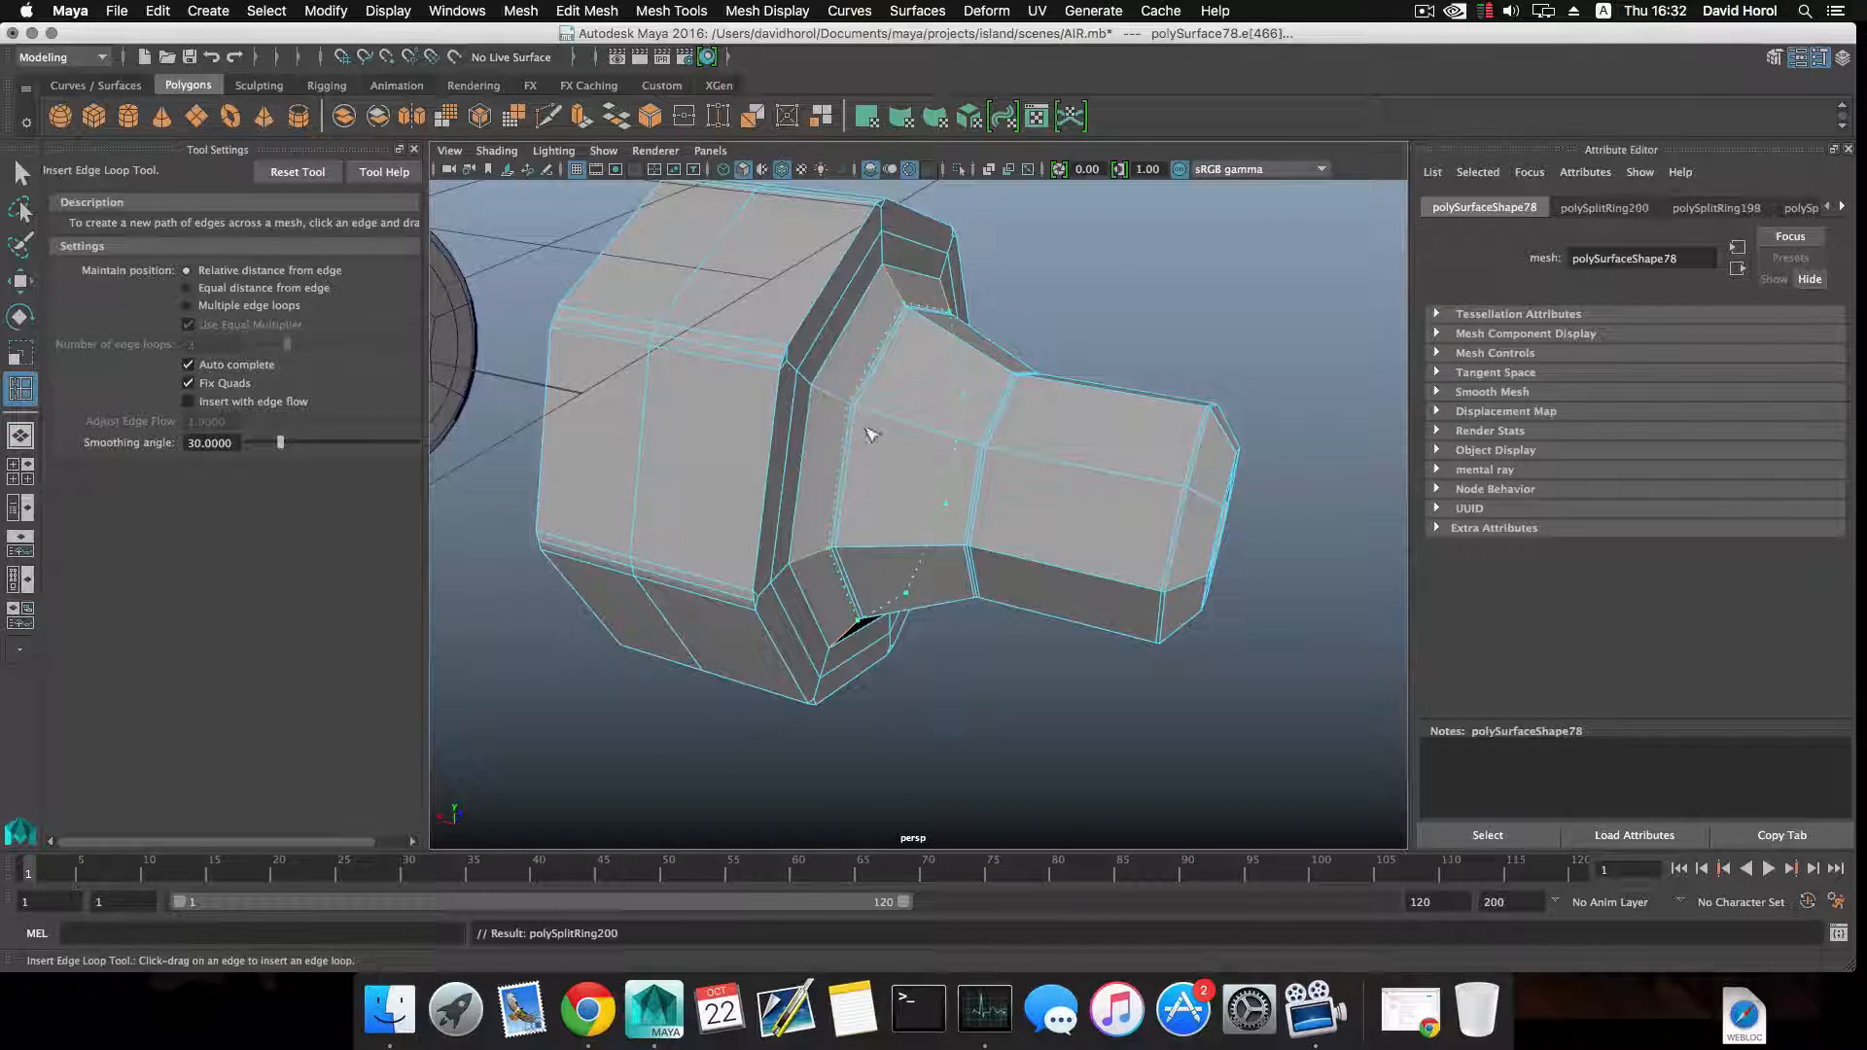
{"action": "left_click_drag", "start_coordinate": [1044, 511], "coordinate": [958, 467], "text": "alt"}
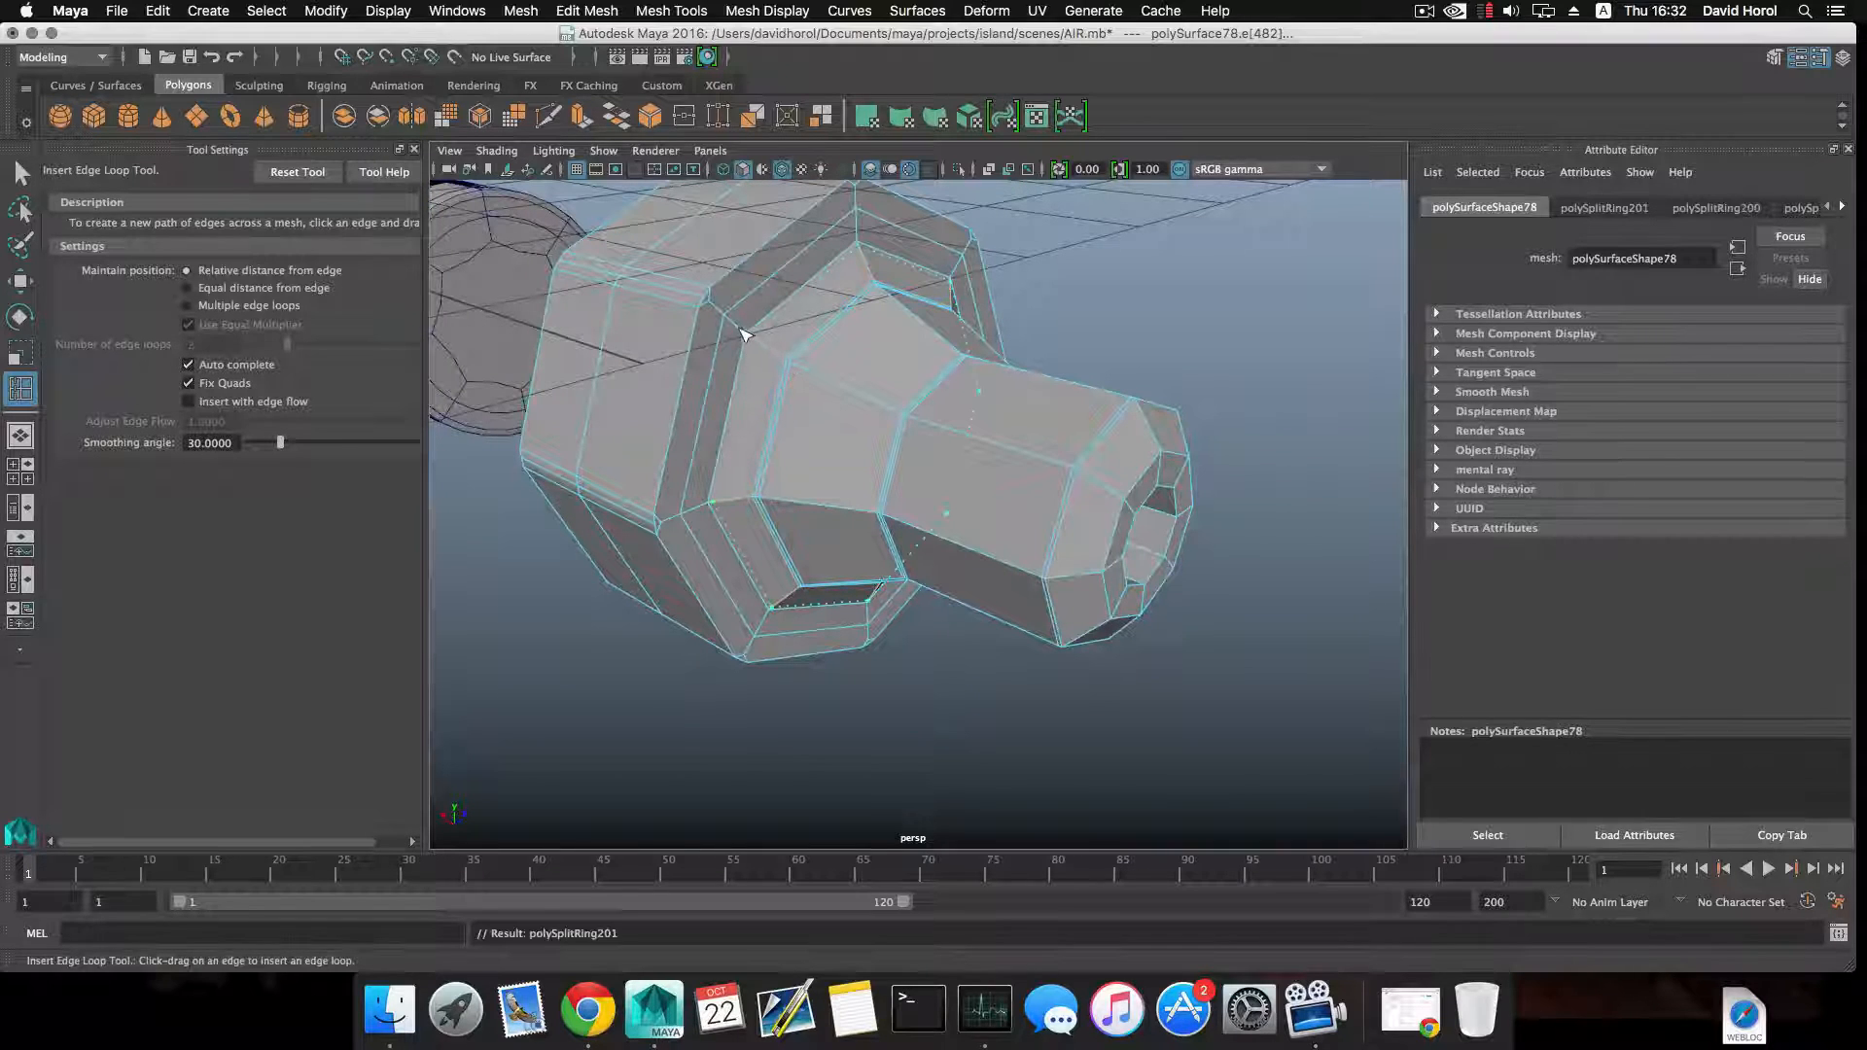
{"action": "left_click_drag", "start_coordinate": [742, 335], "coordinate": [747, 337]}
Insert supporting edge loops around the tube's bevelled front rim and just inside its bore opening.
{"action": "scroll", "coordinate": [1011, 539], "scroll_direction": "up", "scroll_amount": 6}
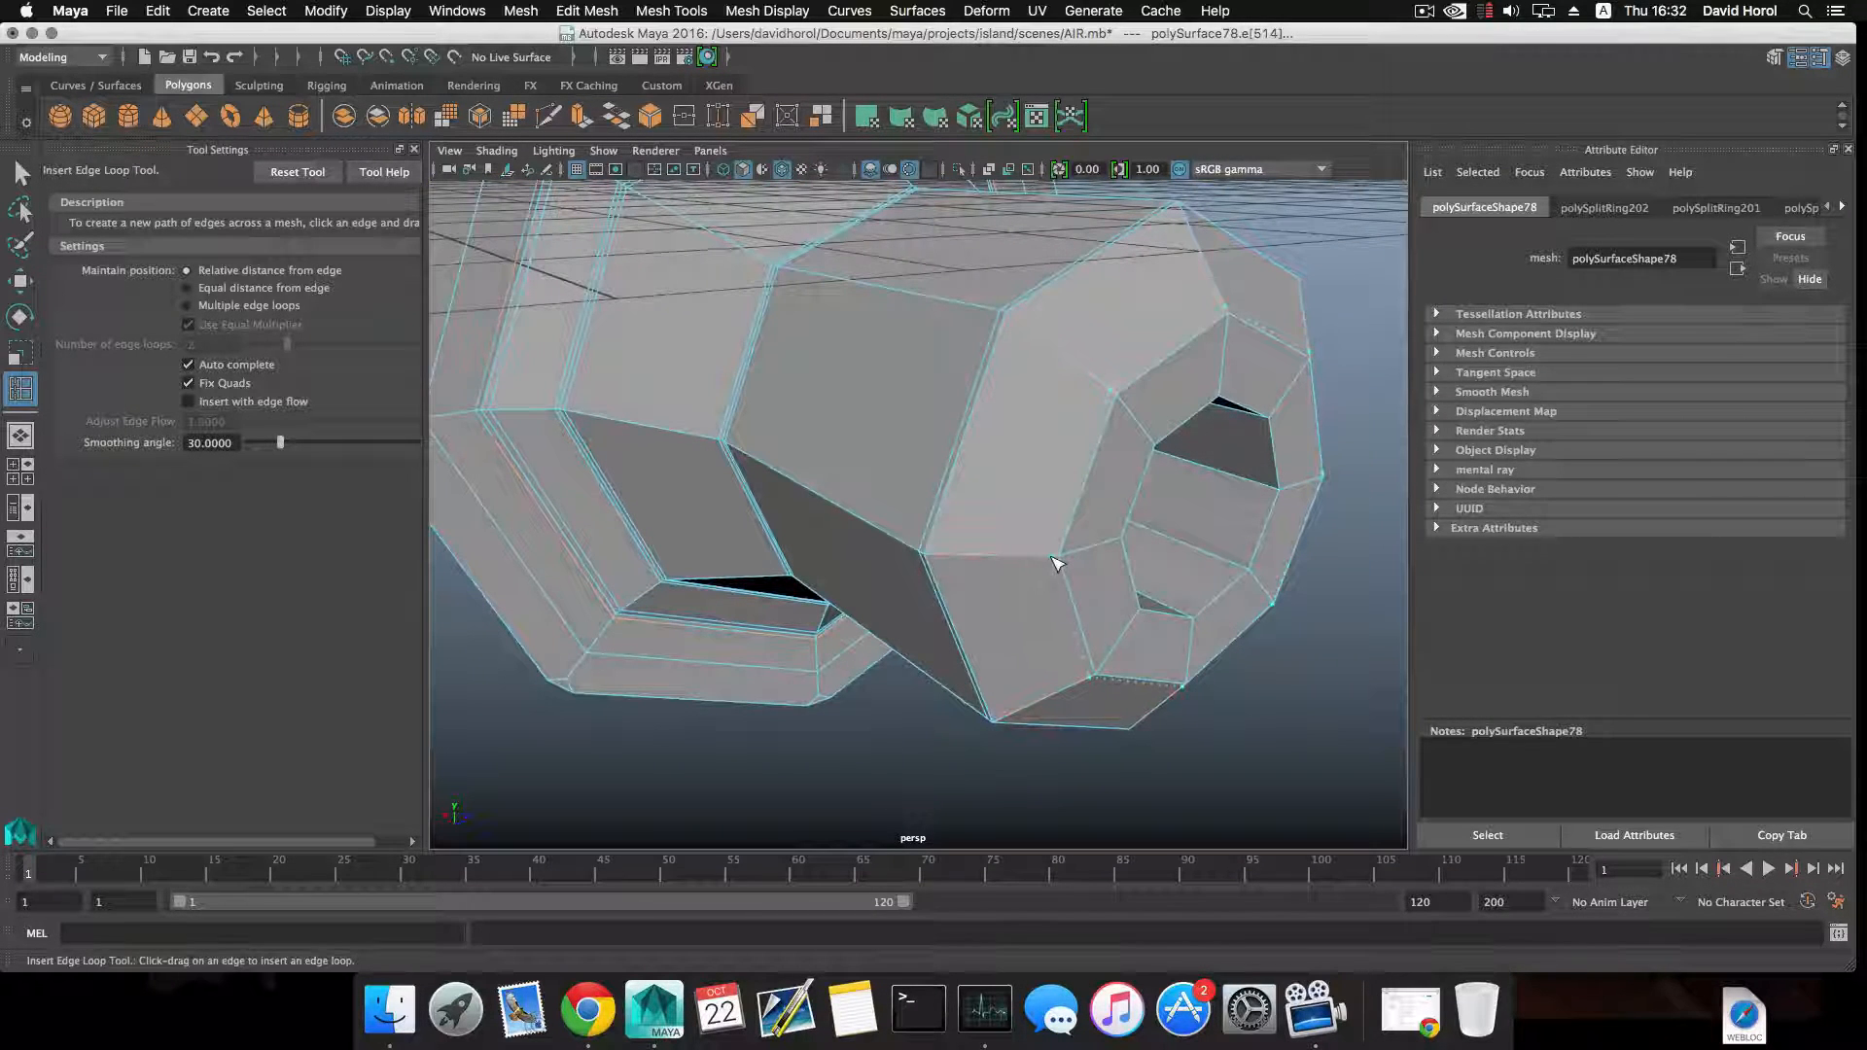
{"action": "left_click", "coordinate": [1067, 556]}
{"action": "left_click_drag", "start_coordinate": [1067, 557], "coordinate": [835, 522], "text": "alt"}
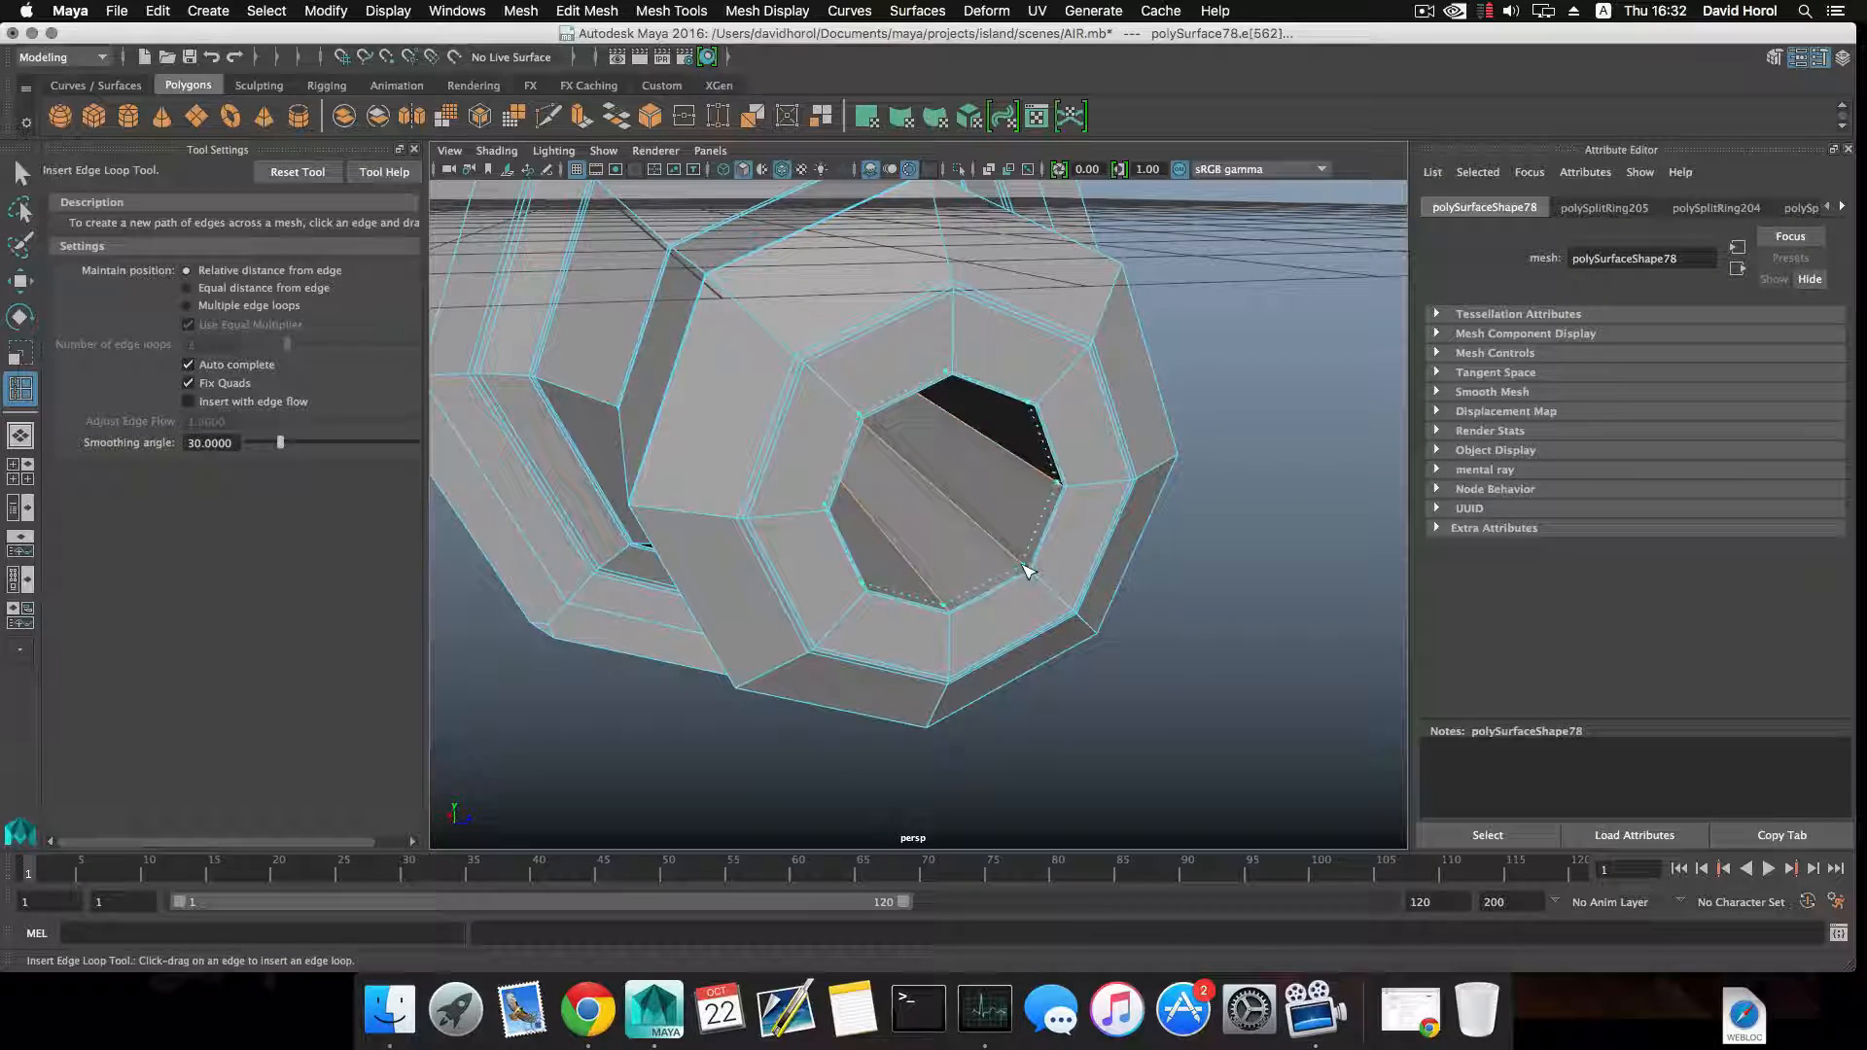
{"action": "left_click", "coordinate": [1028, 574]}
{"action": "scroll", "coordinate": [1034, 584], "scroll_direction": "down", "scroll_amount": 5}
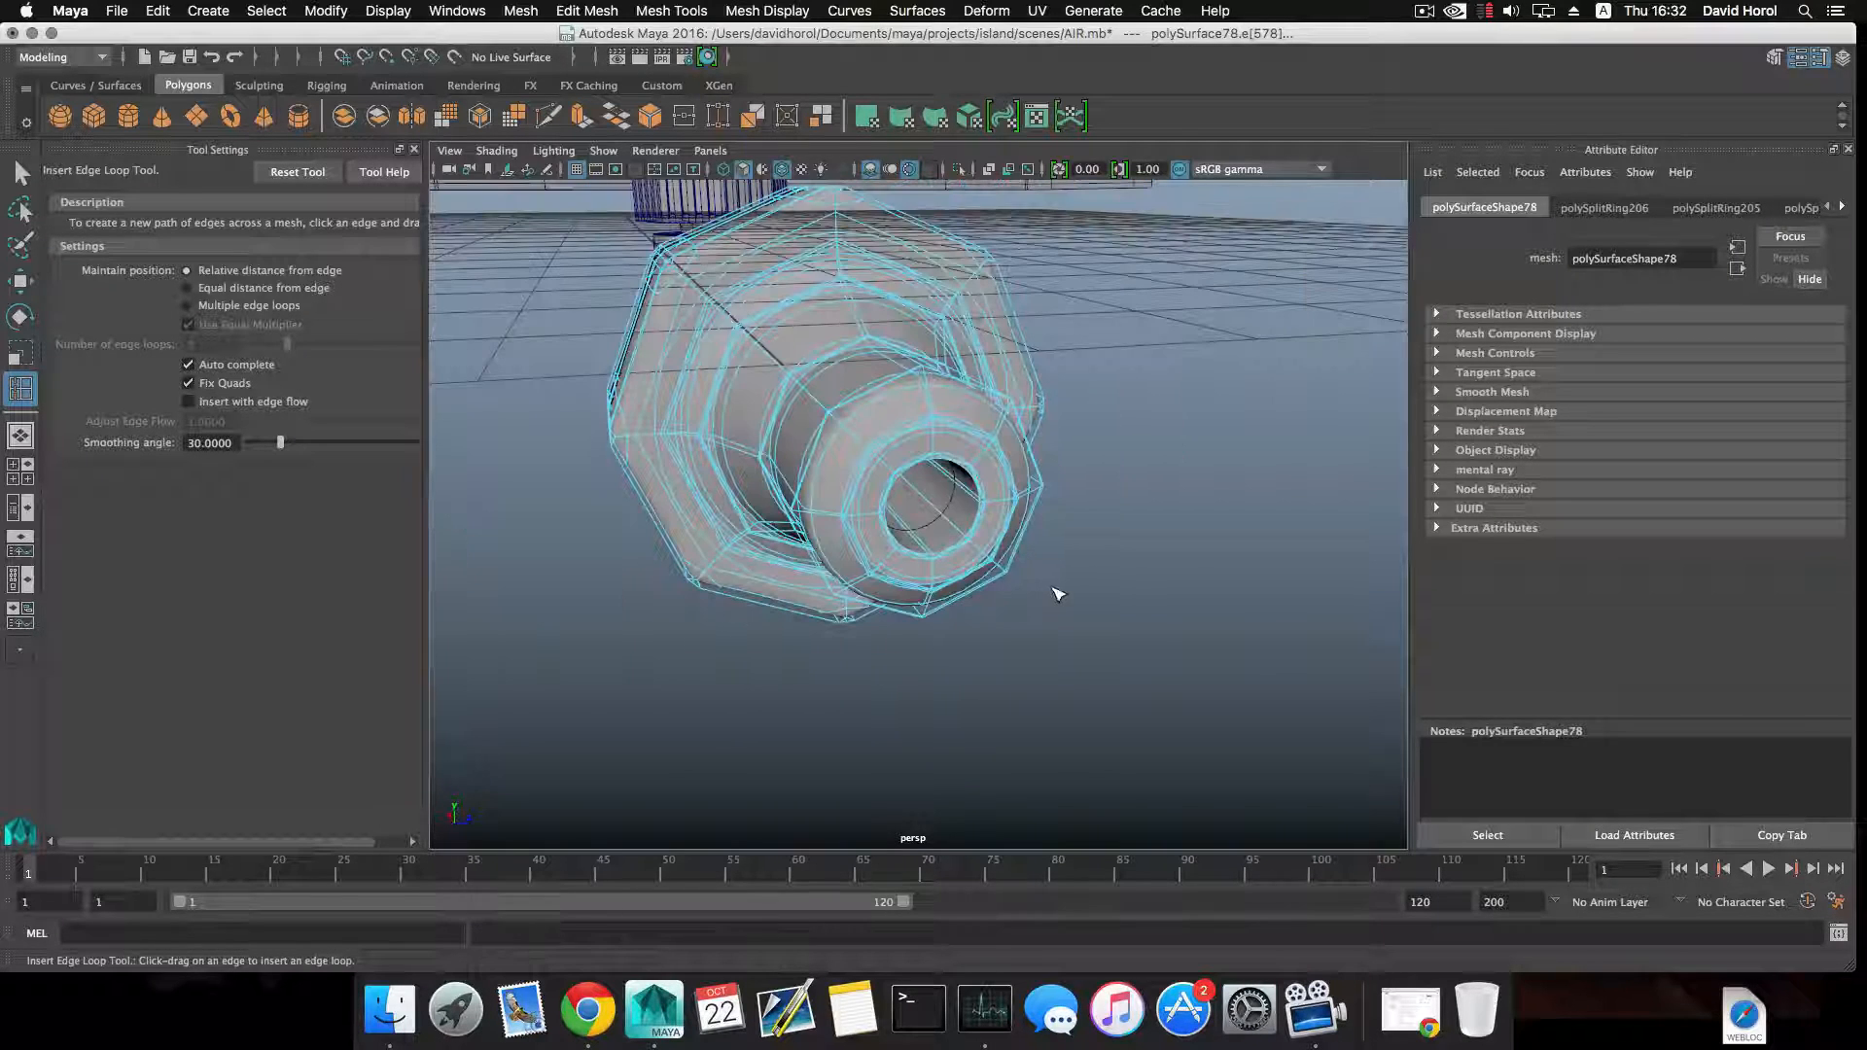
Move the octagonal nut with its tapered pipe along the X axis onto the collared end of the valve body.
{"action": "left_click", "coordinate": [1060, 594]}
{"action": "key", "text": "F8"}
{"action": "left_click_drag", "start_coordinate": [1060, 594], "coordinate": [933, 574], "text": "alt"}
{"action": "left_click", "coordinate": [933, 575]}
{"action": "key", "text": "f"}
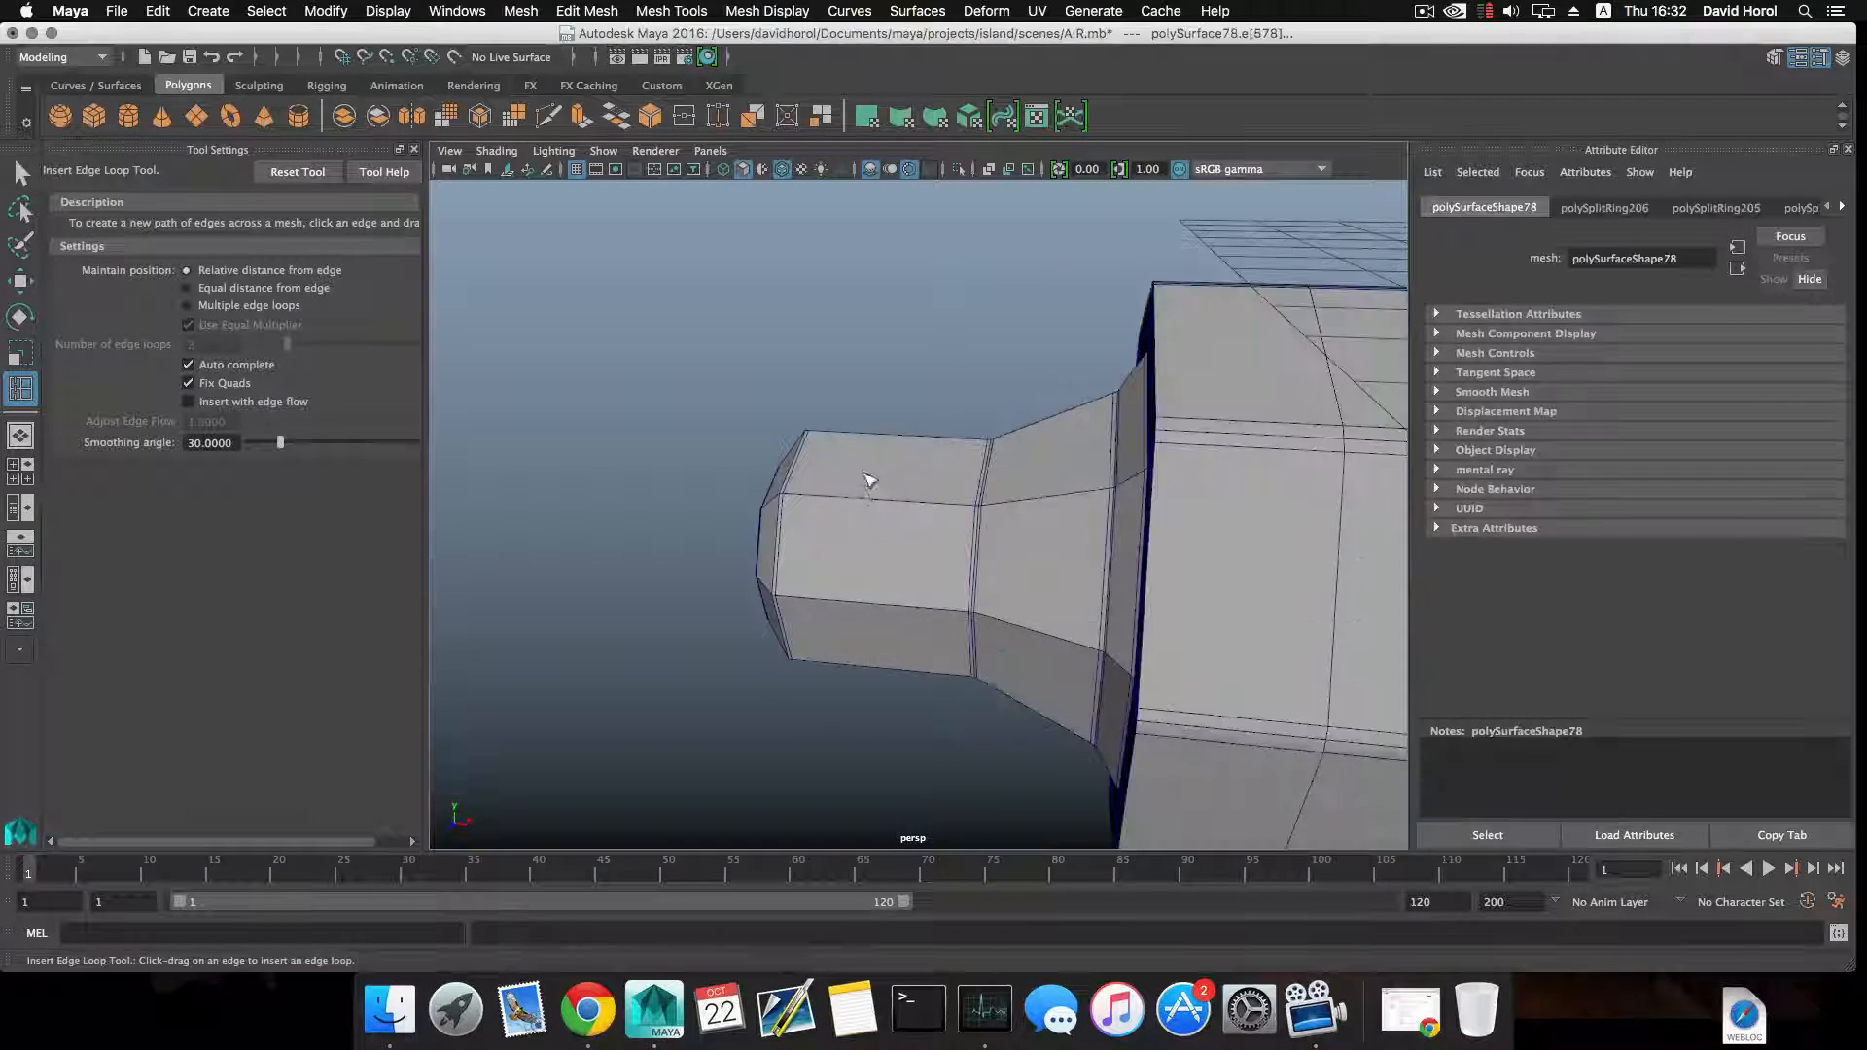
{"action": "scroll", "coordinate": [985, 541], "scroll_direction": "down", "scroll_amount": 8}
{"action": "middle_click_drag", "start_coordinate": [1077, 585], "coordinate": [798, 555], "text": "alt"}
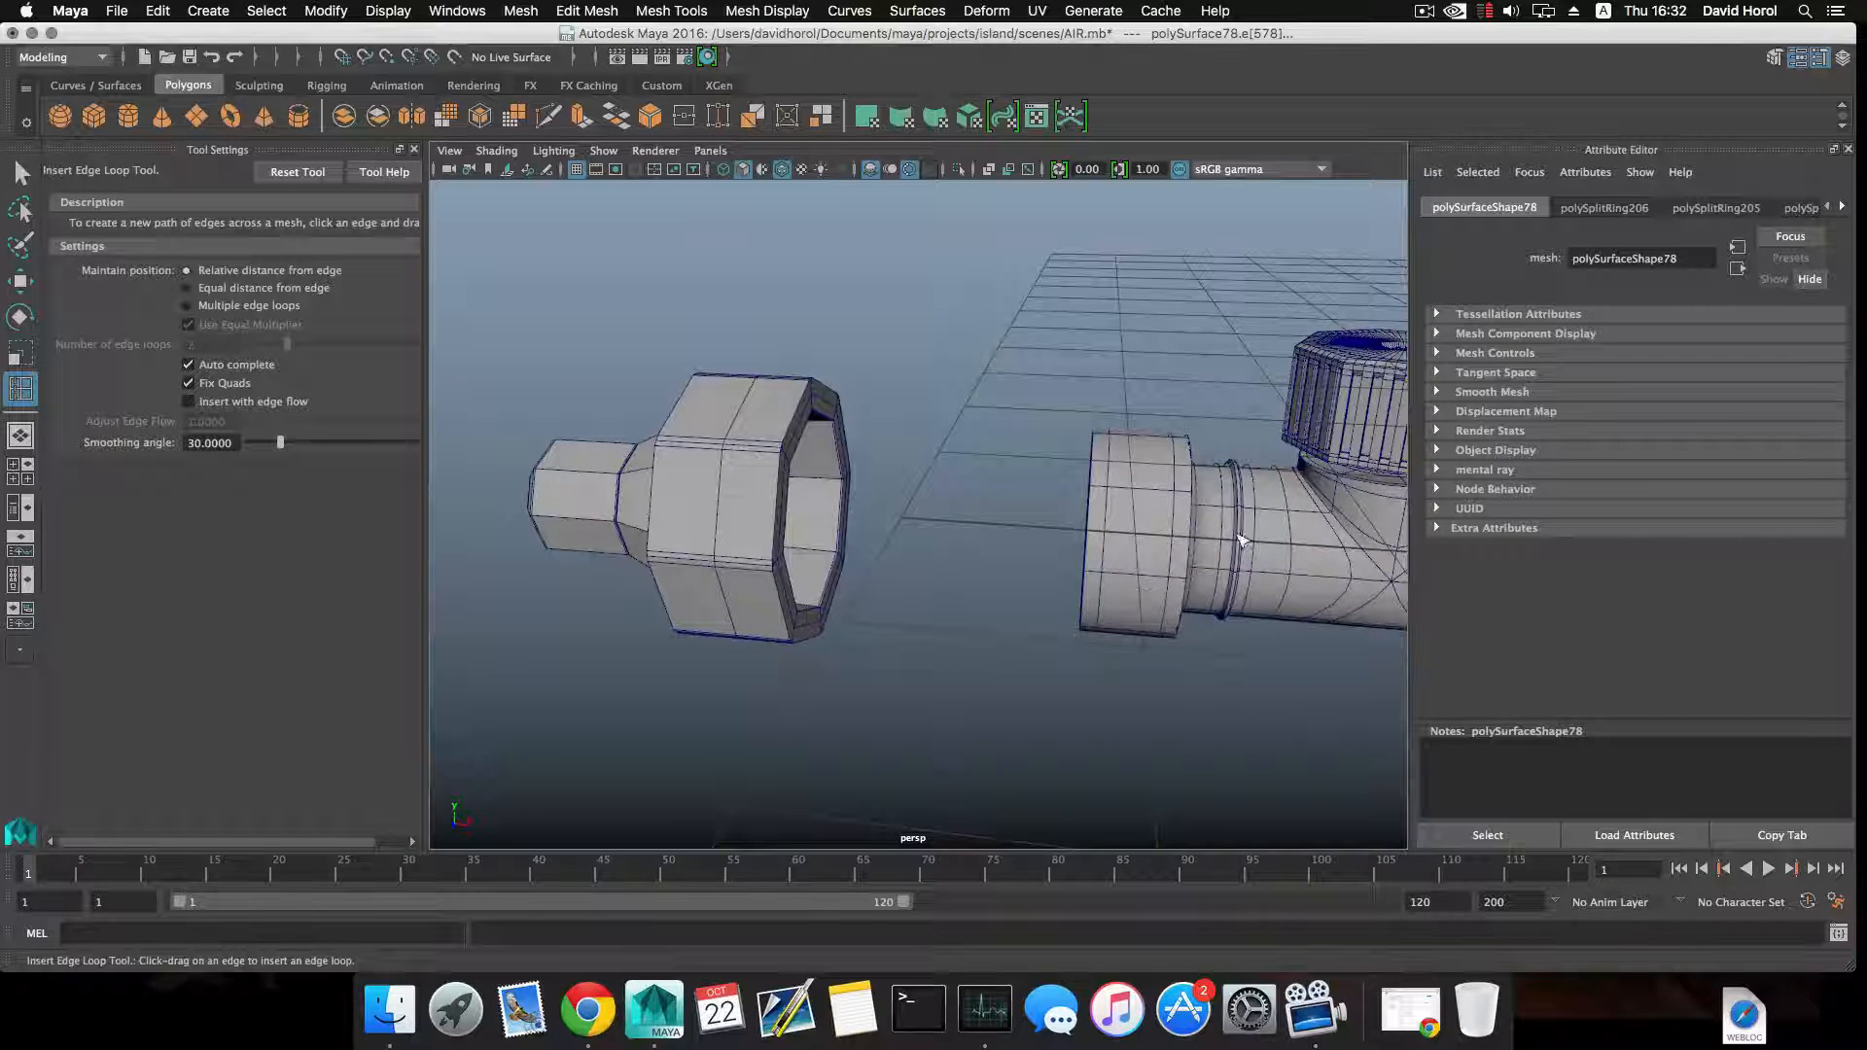
{"action": "left_click_drag", "start_coordinate": [913, 586], "coordinate": [983, 604], "text": "alt"}
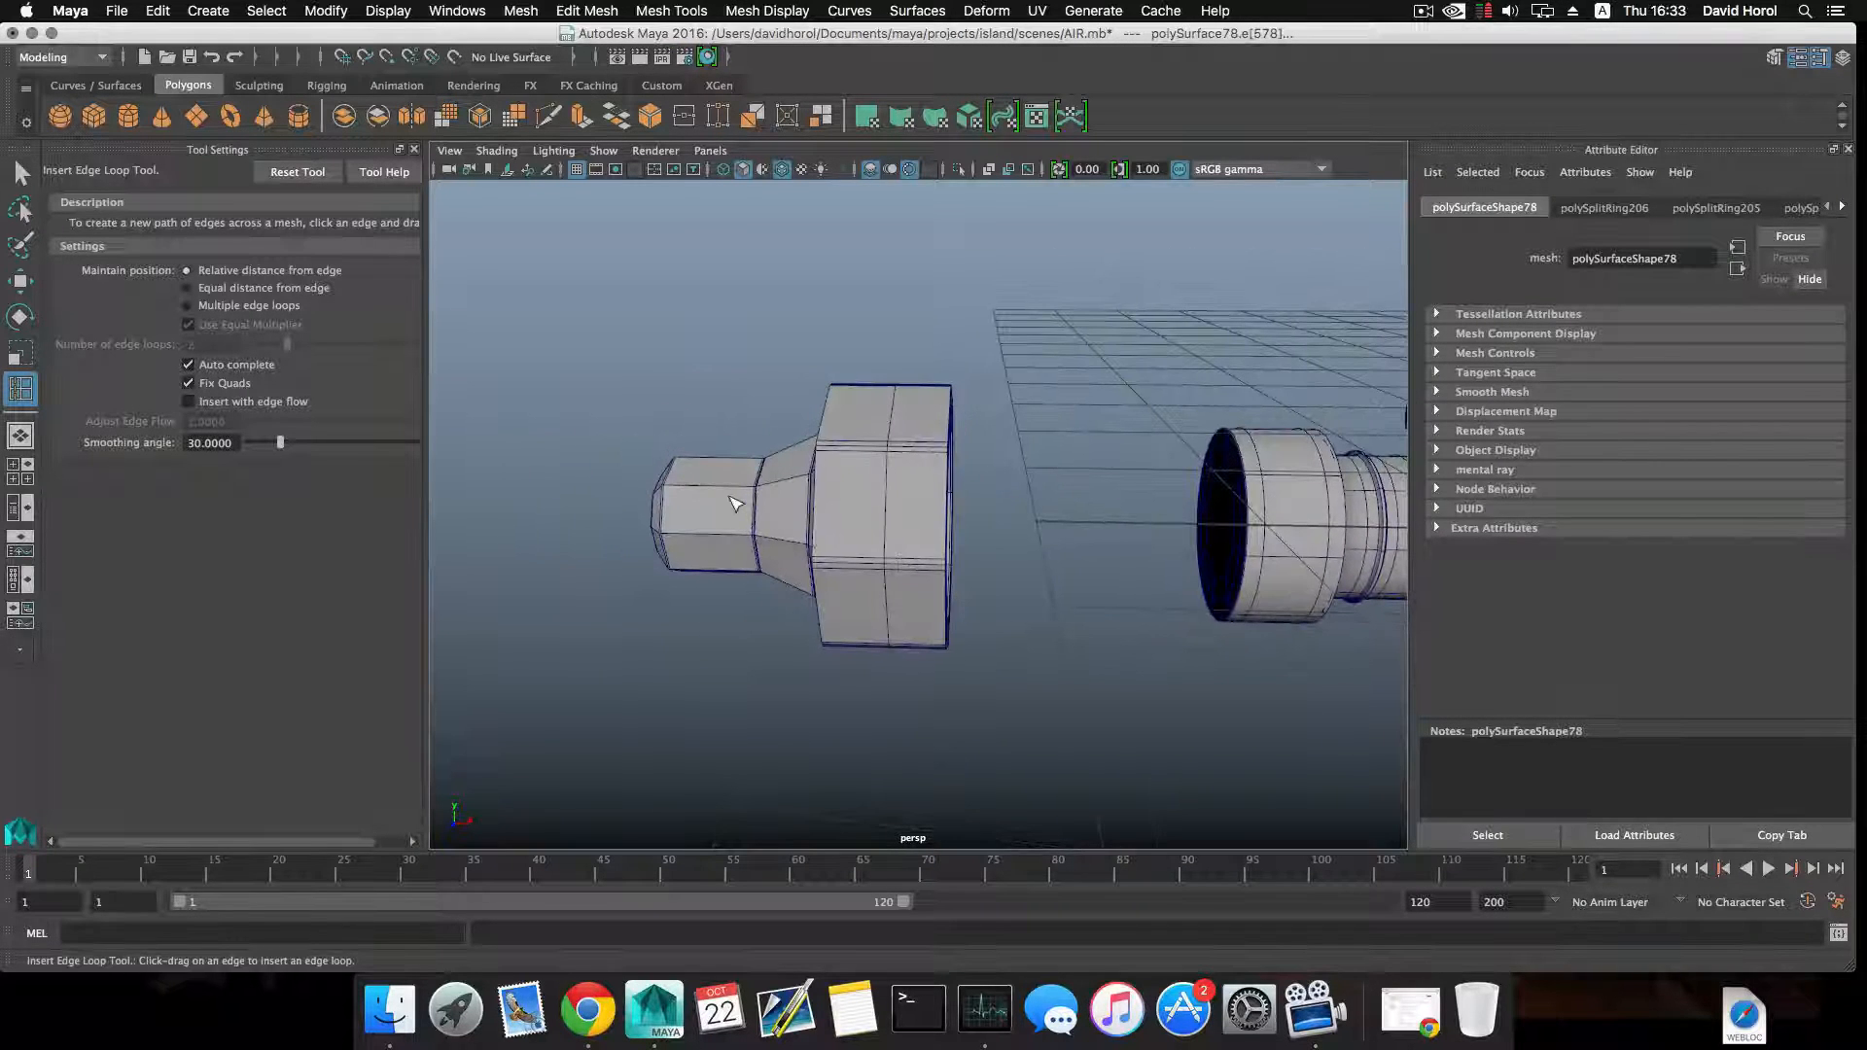
{"action": "key", "text": "w"}
{"action": "left_click", "coordinate": [20, 173]}
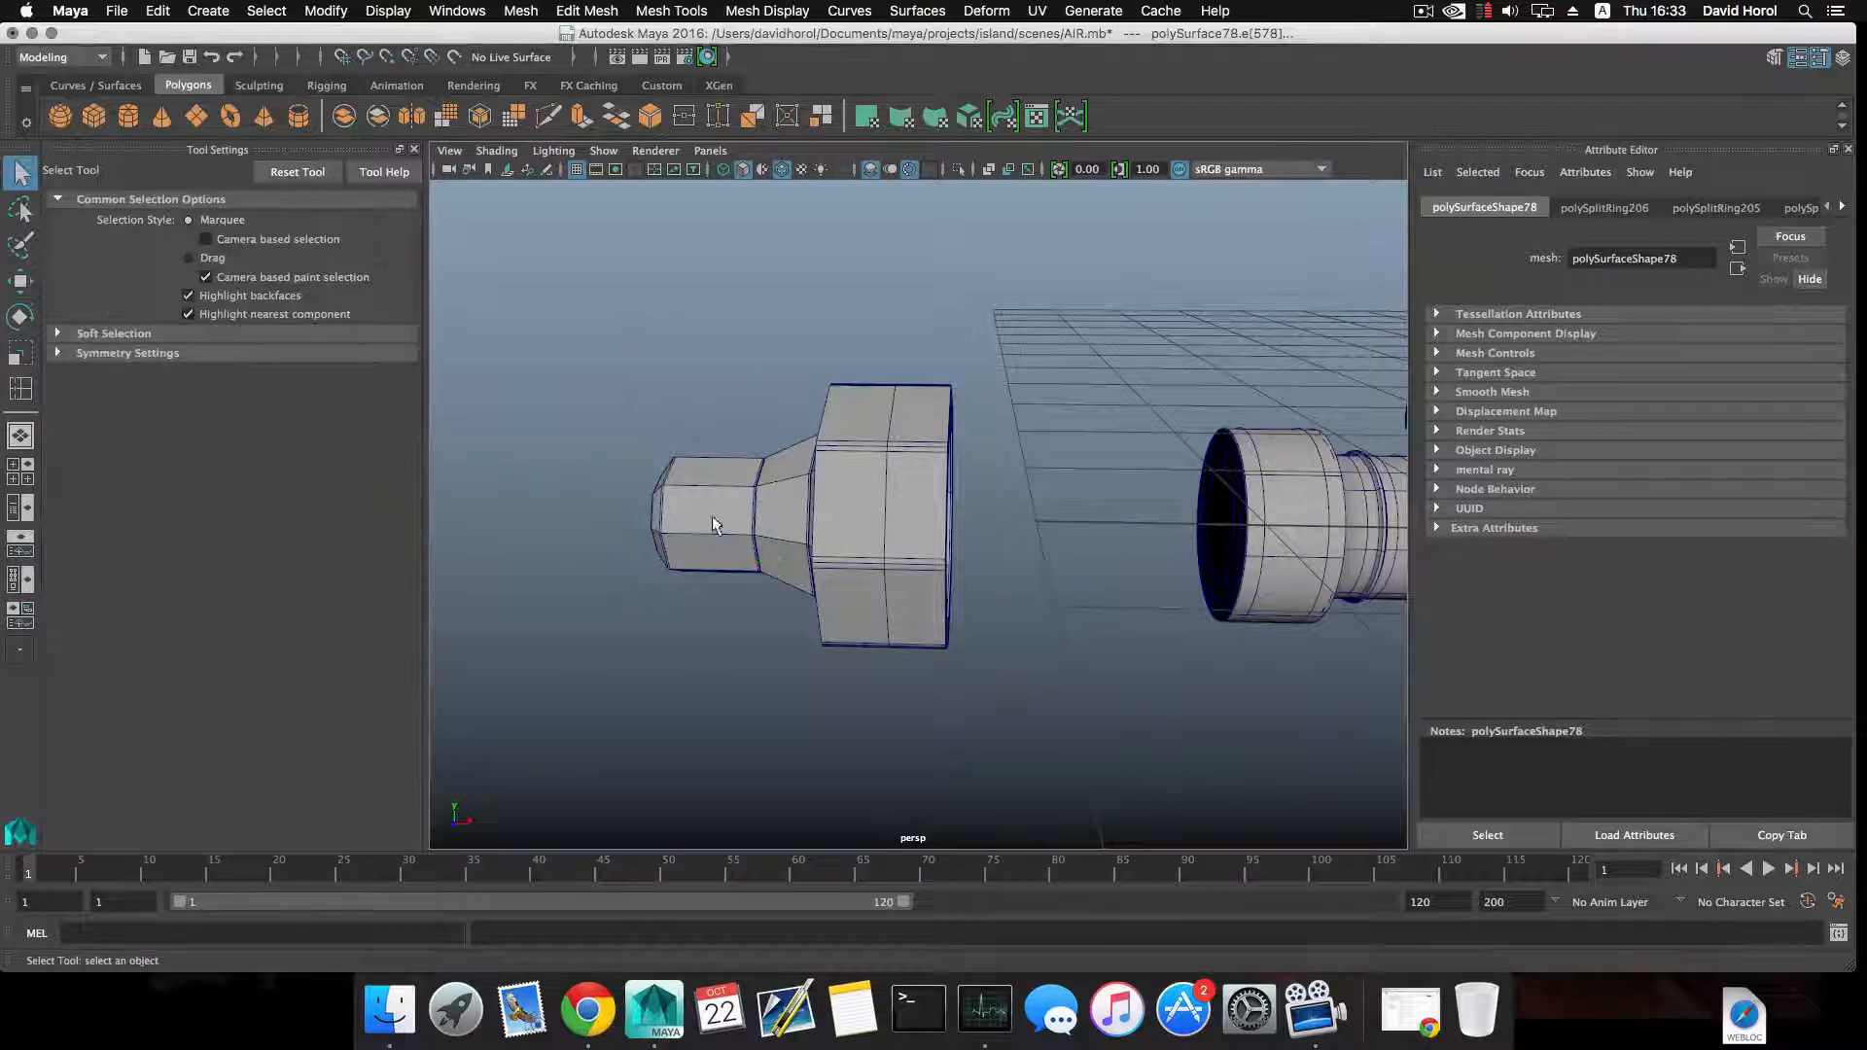
{"action": "left_click", "coordinate": [716, 517]}
{"action": "key", "text": "w"}
{"action": "left_click_drag", "start_coordinate": [848, 512], "coordinate": [1207, 560]}
{"action": "middle_click_drag", "start_coordinate": [1113, 562], "coordinate": [821, 587], "text": "alt"}
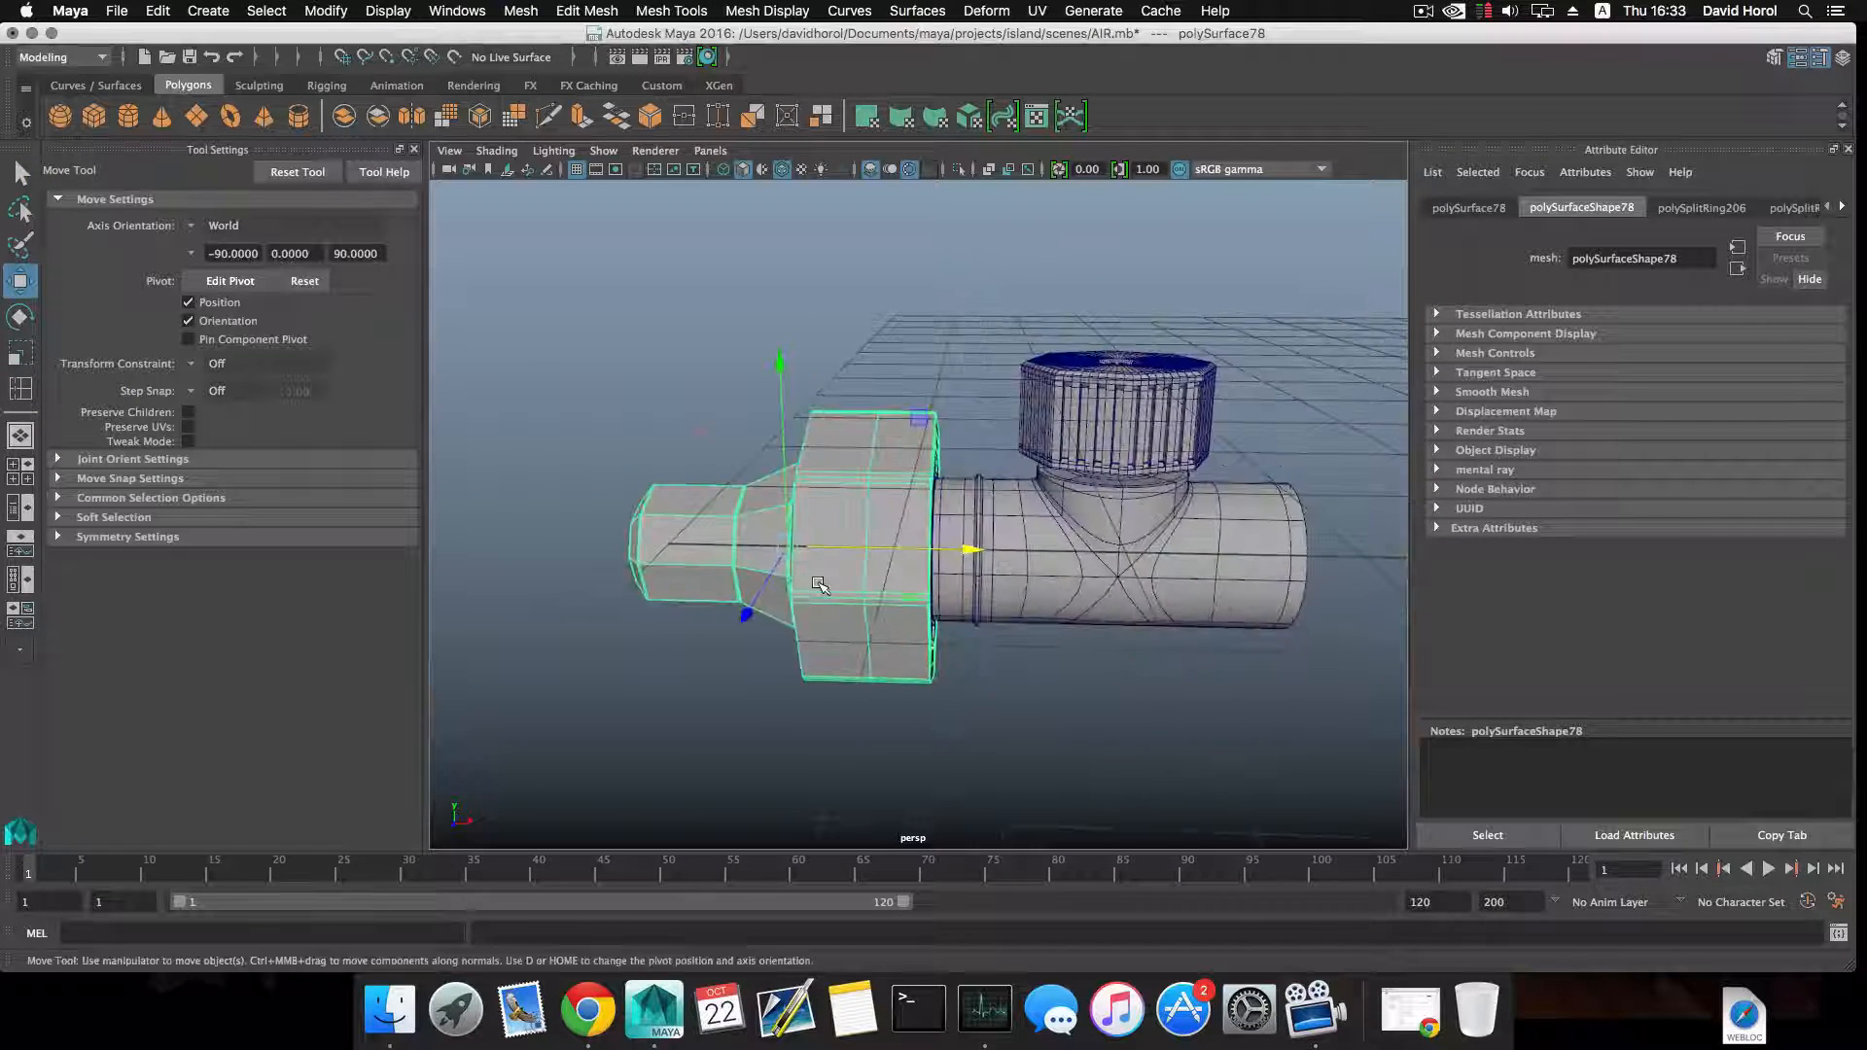
Switch the nut to smooth mesh preview and check how it fits around the valve body's collar.
{"action": "left_click_drag", "start_coordinate": [820, 587], "coordinate": [759, 591], "text": "alt"}
{"action": "scroll", "coordinate": [858, 592], "scroll_direction": "down", "scroll_amount": 5}
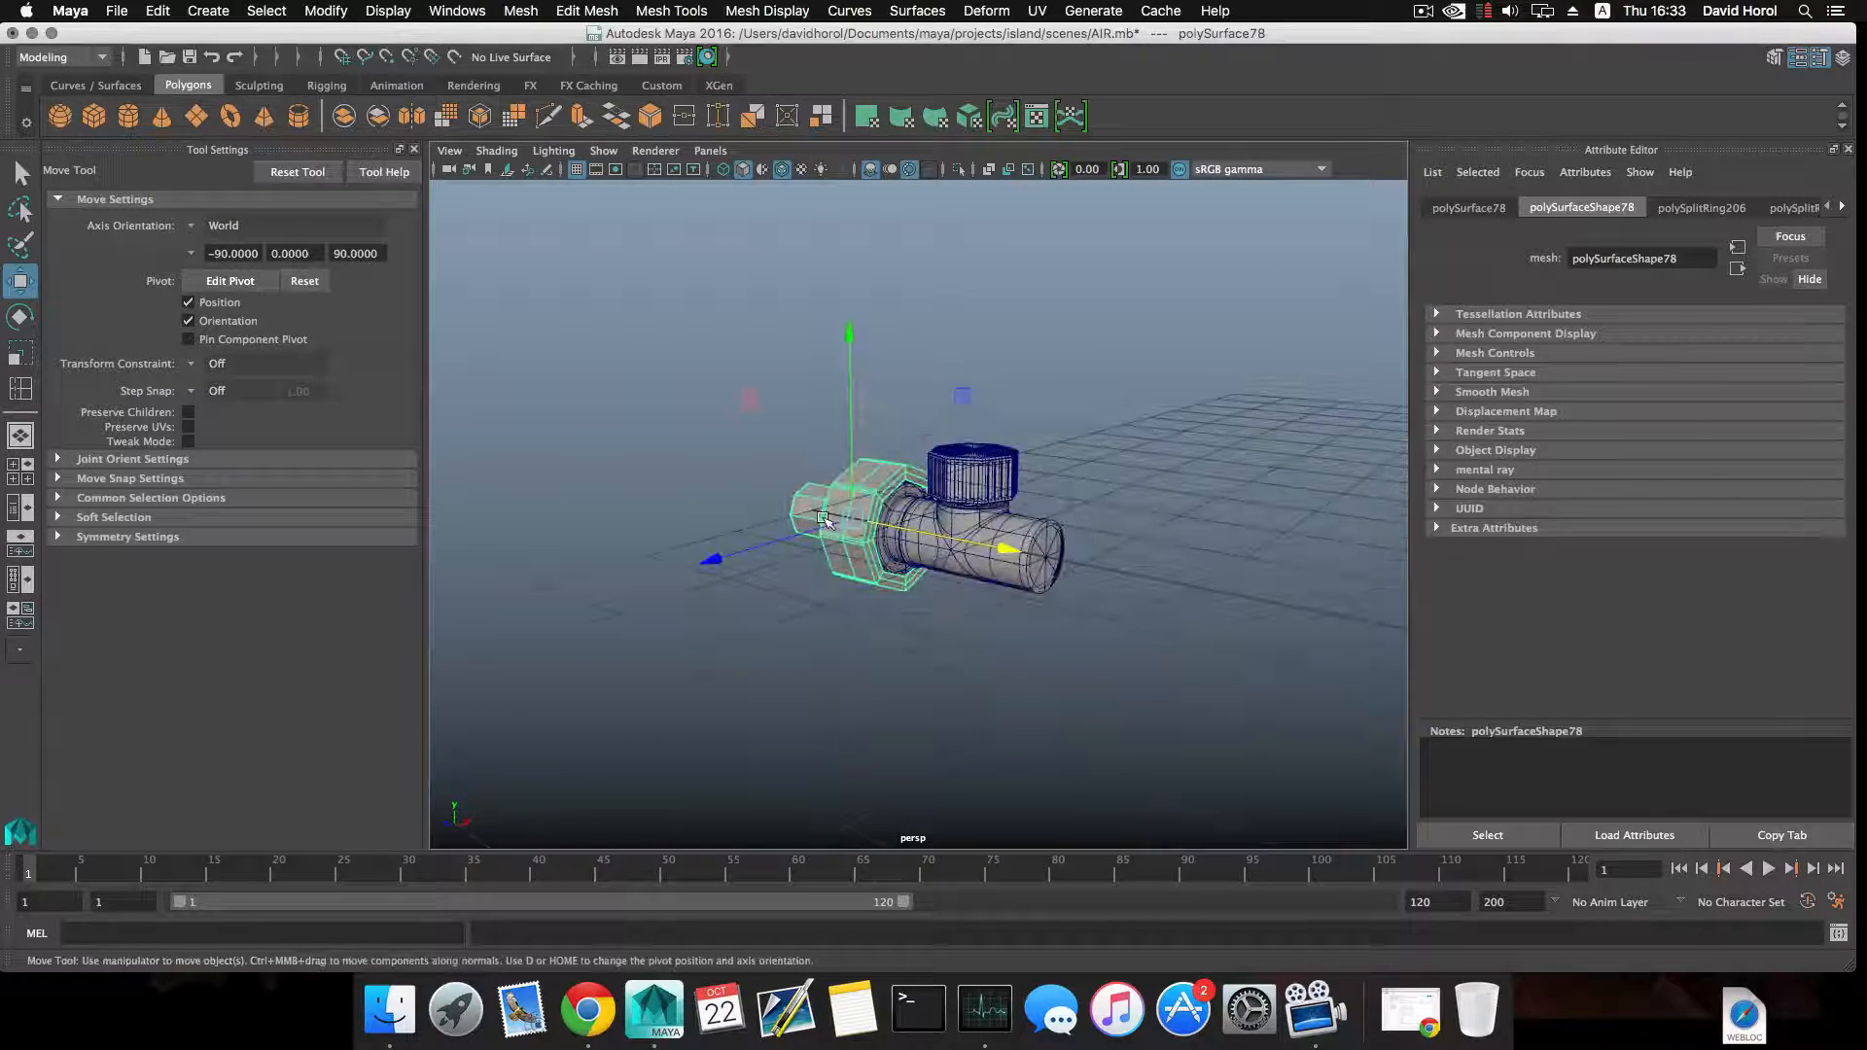
{"action": "scroll", "coordinate": [849, 535], "scroll_direction": "up", "scroll_amount": 10}
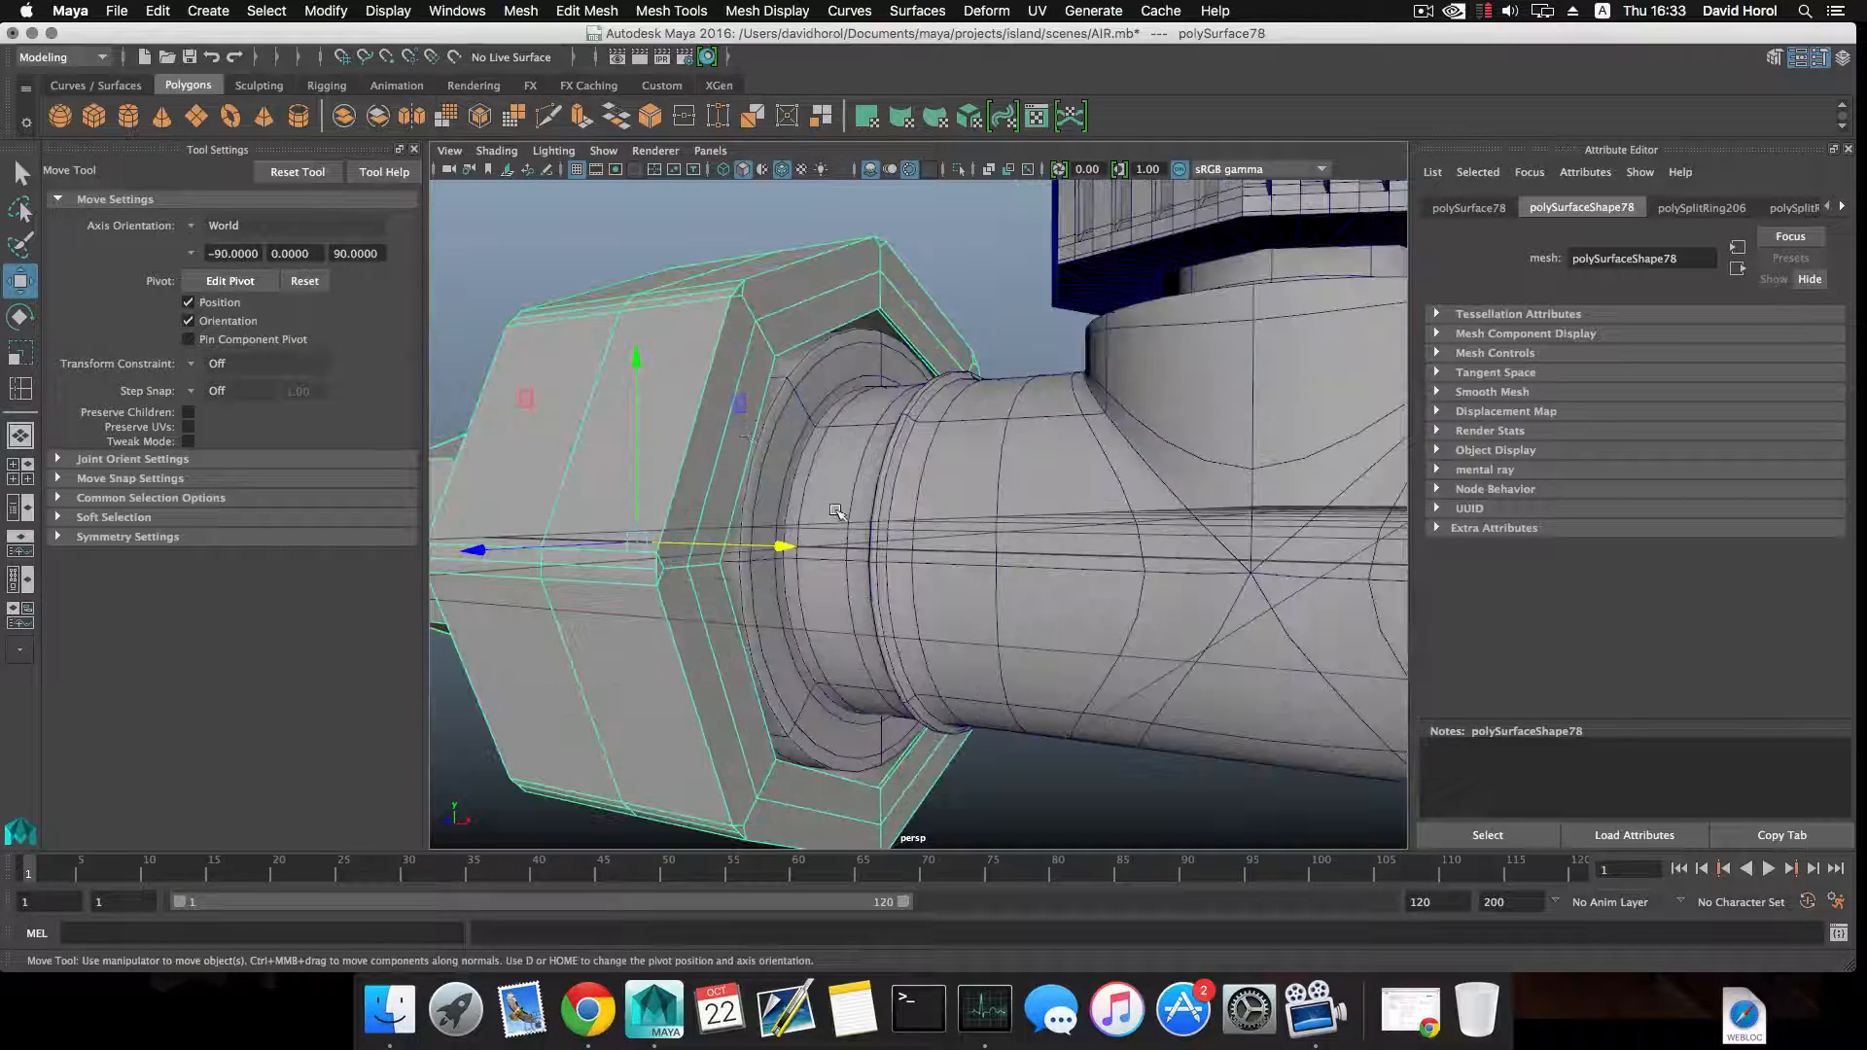
{"action": "key", "text": "3"}
{"action": "scroll", "coordinate": [778, 540], "scroll_direction": "down", "scroll_amount": 7}
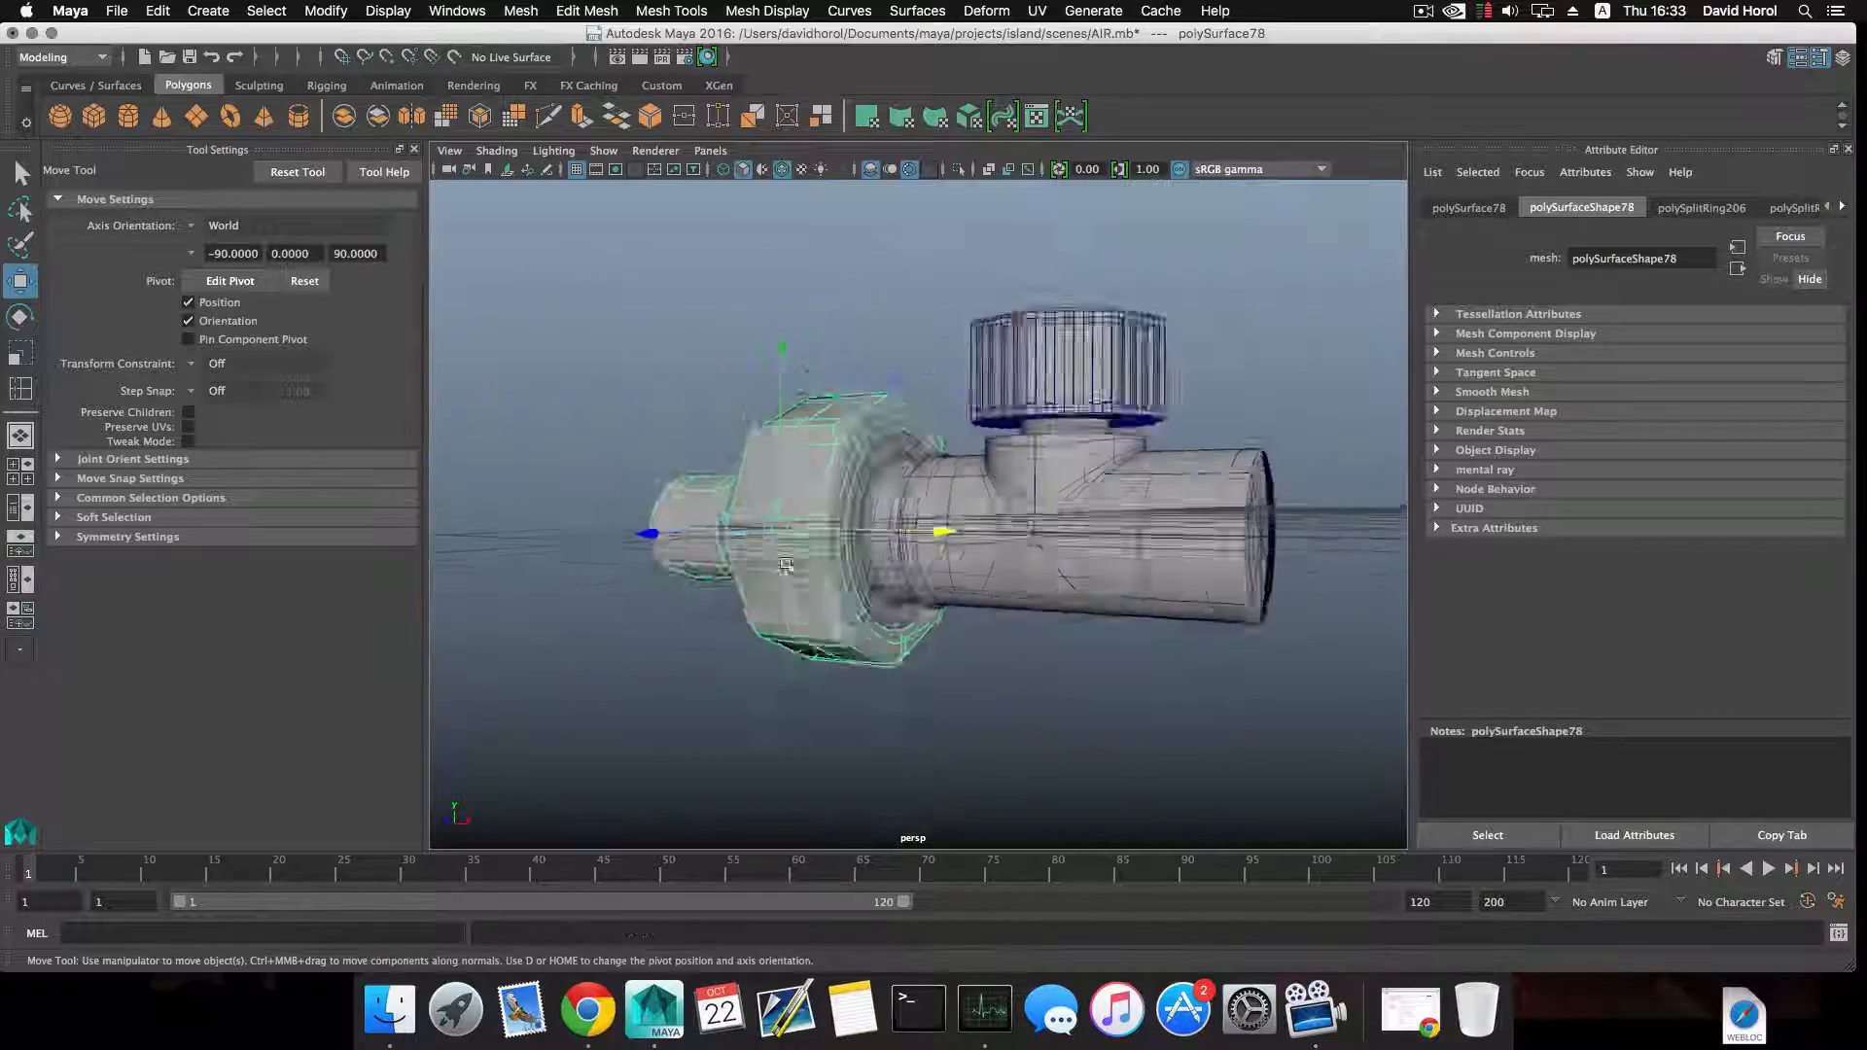
{"action": "left_click_drag", "start_coordinate": [780, 541], "coordinate": [886, 547], "text": "alt"}
{"action": "left_click", "coordinate": [755, 675]}
{"action": "scroll", "coordinate": [836, 684], "scroll_direction": "down", "scroll_amount": 6}
{"action": "left_click_drag", "start_coordinate": [830, 684], "coordinate": [852, 600], "text": "alt"}
{"action": "middle_click_drag", "start_coordinate": [860, 532], "coordinate": [890, 572], "text": "alt"}
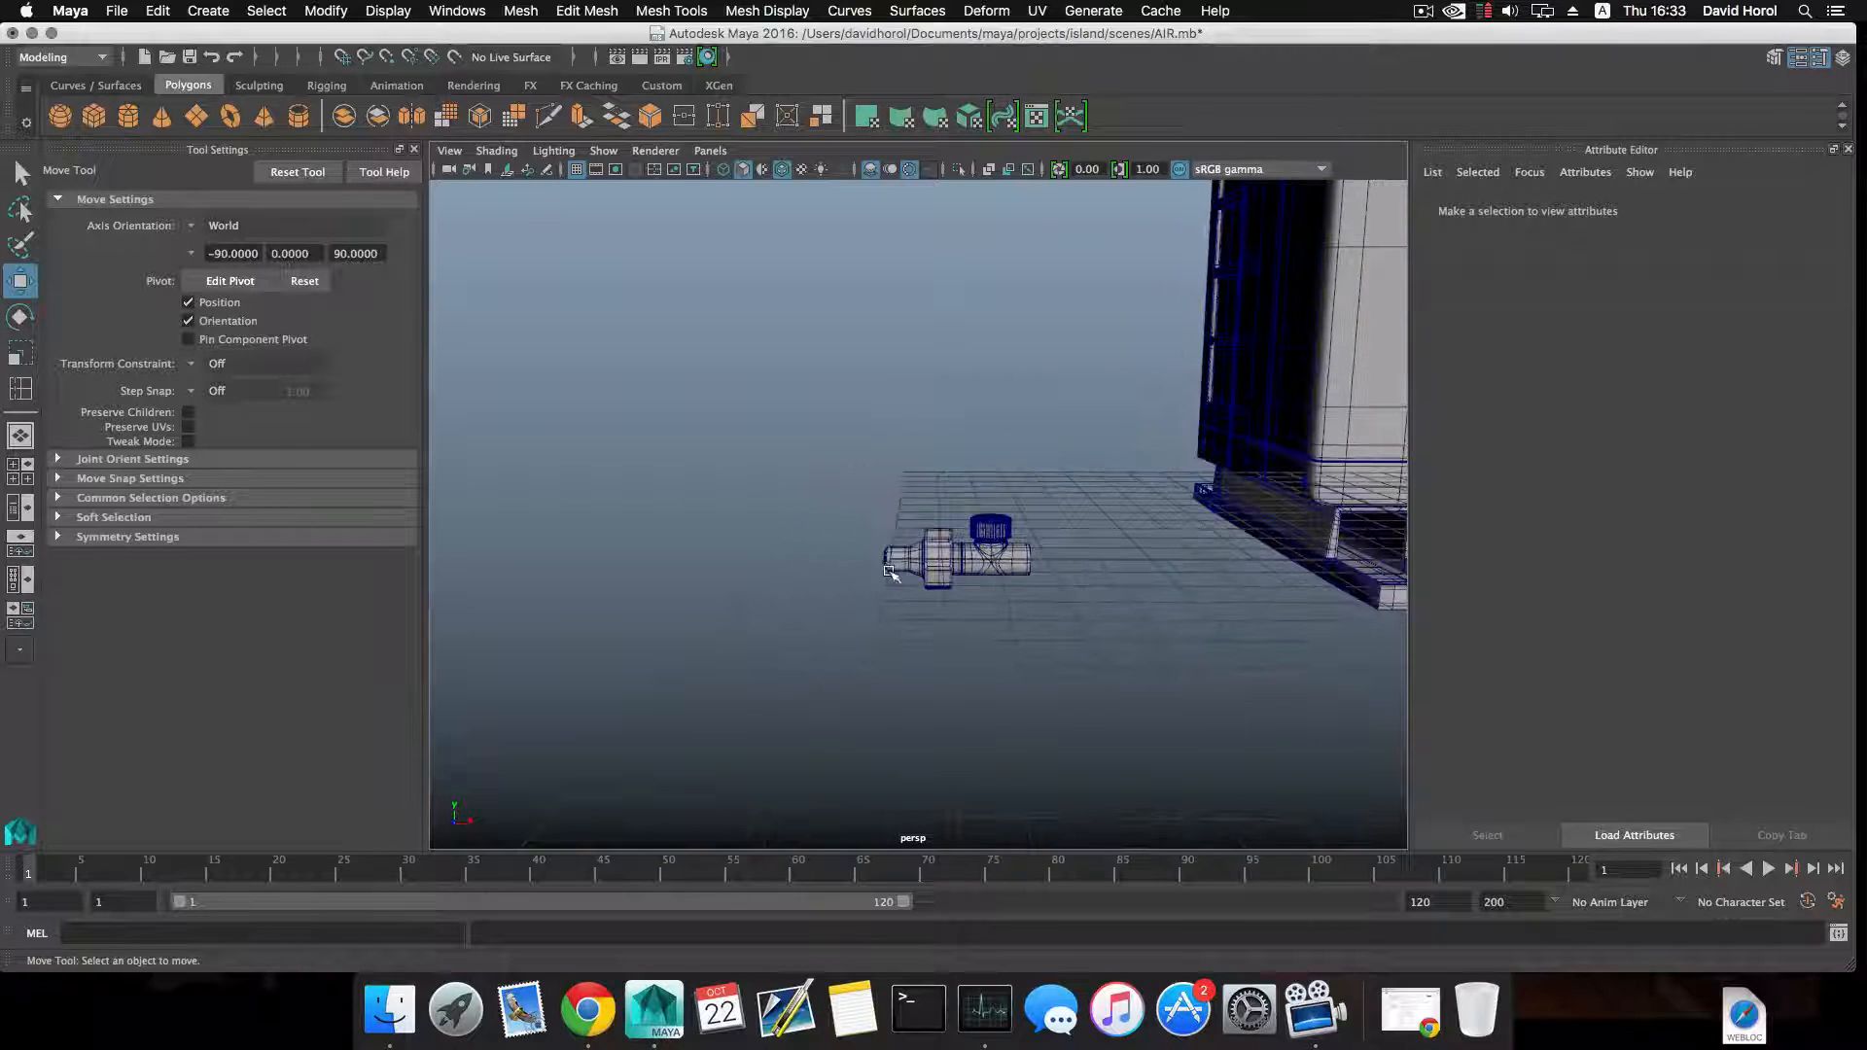
Turn off the valve body's smooth preview and chamfer the centre vertex of its flat end cap with width 0.25.
{"action": "left_click_drag", "start_coordinate": [943, 550], "coordinate": [875, 561], "text": "alt"}
{"action": "right_click_drag", "start_coordinate": [875, 561], "coordinate": [1112, 663], "text": "alt"}
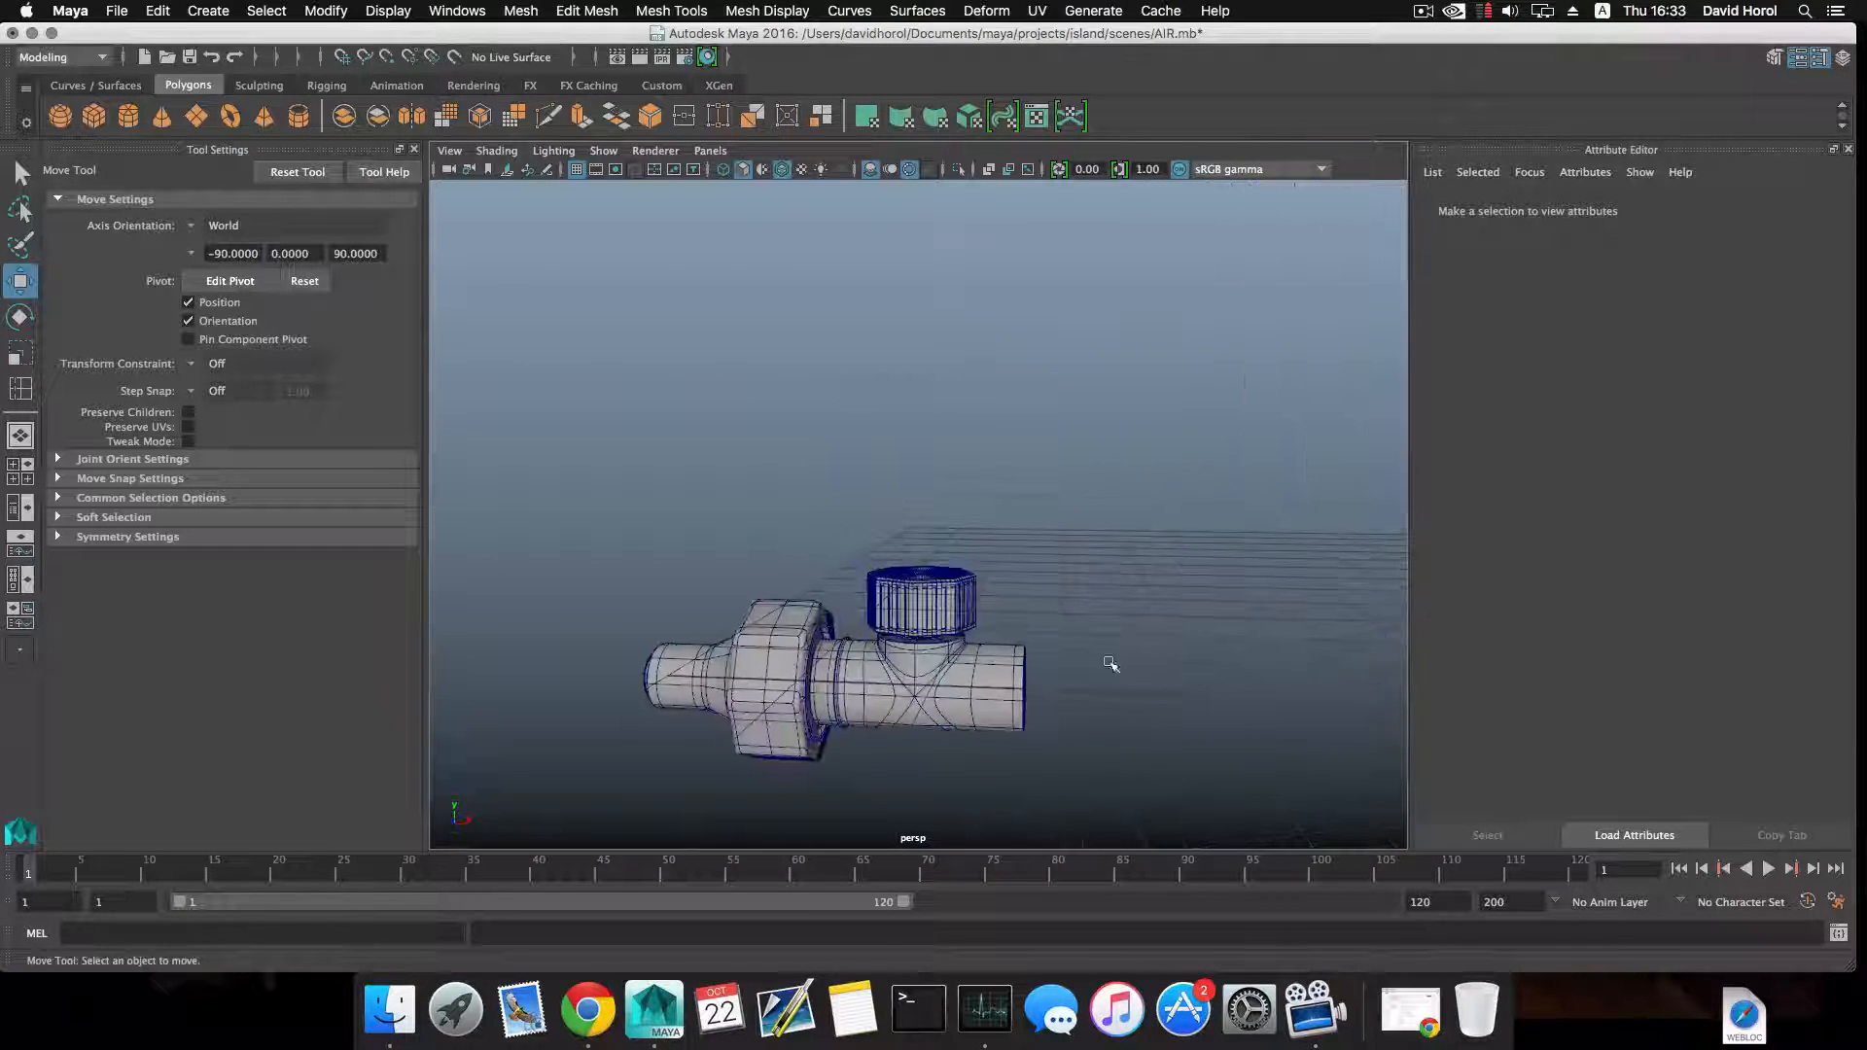
{"action": "middle_click_drag", "start_coordinate": [1041, 676], "coordinate": [954, 563], "text": "alt"}
{"action": "right_click_drag", "start_coordinate": [953, 563], "coordinate": [1065, 625], "text": "alt"}
{"action": "left_click", "coordinate": [918, 589]}
{"action": "left_click_drag", "start_coordinate": [977, 611], "coordinate": [887, 596], "text": "alt"}
{"action": "right_click", "coordinate": [887, 596]}
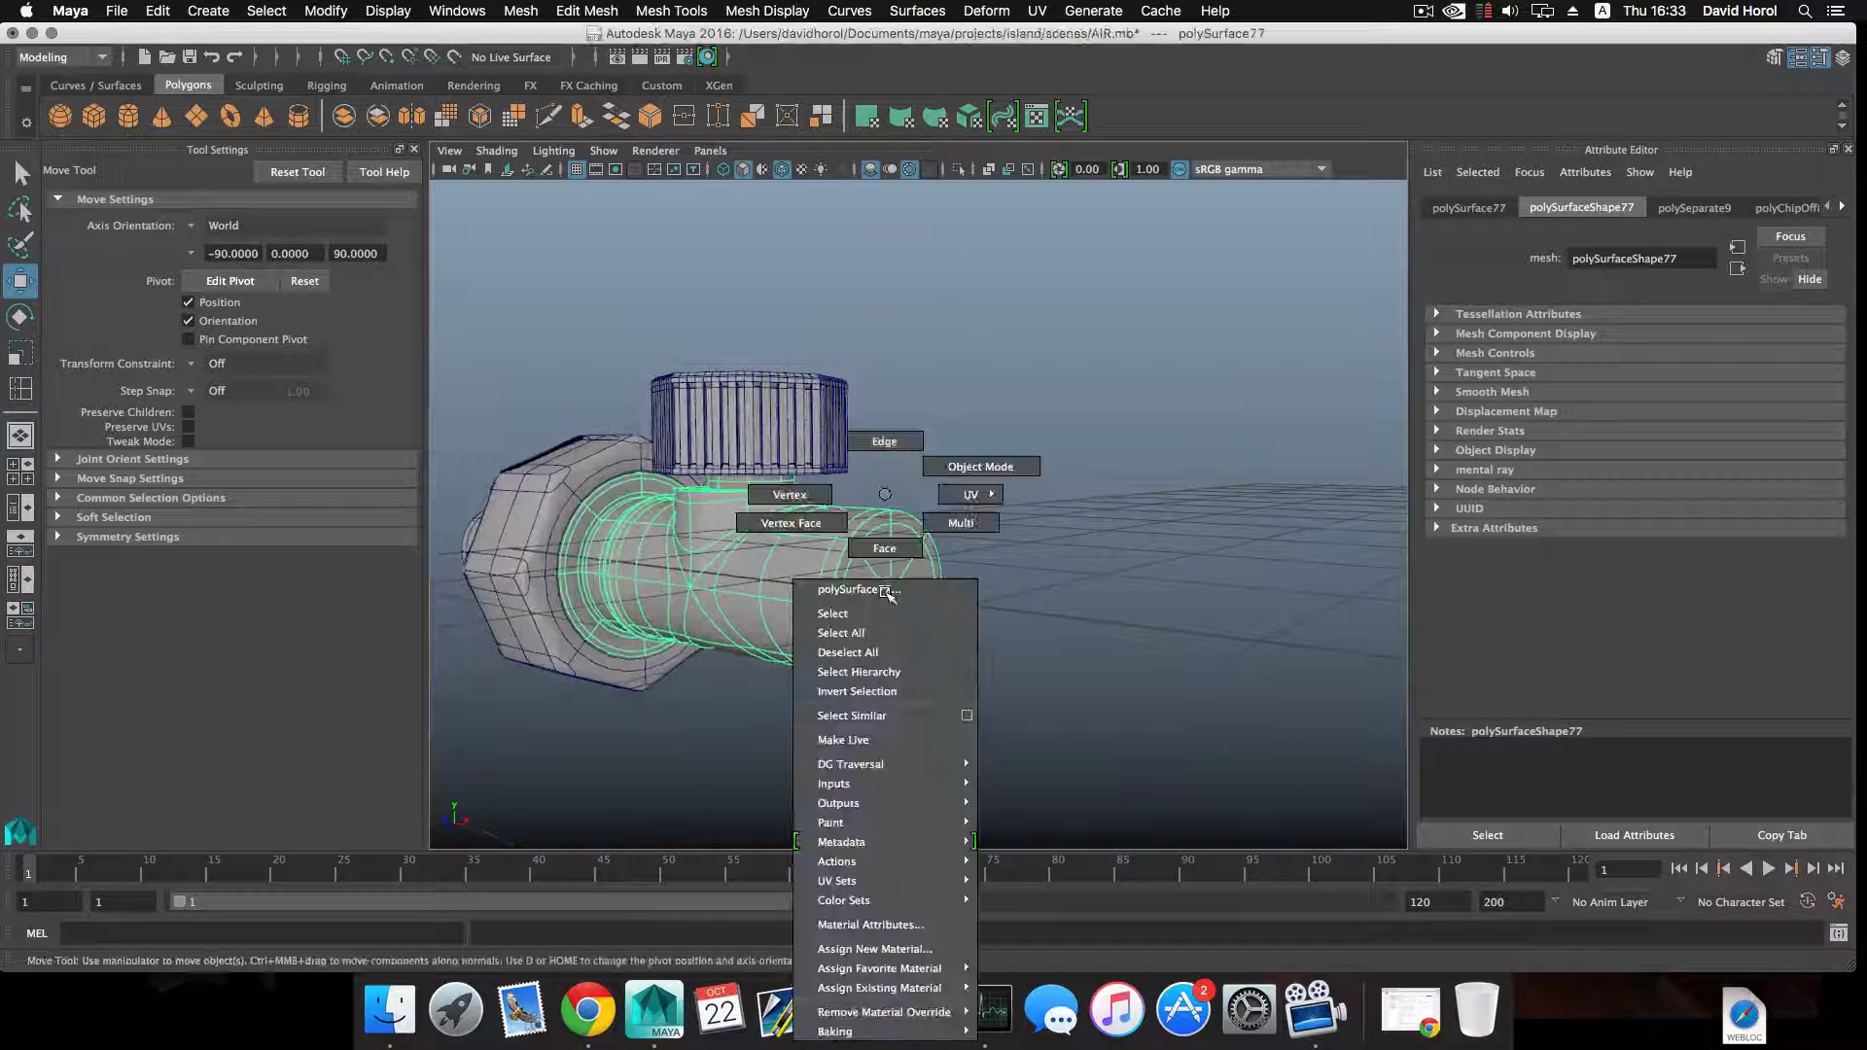
{"action": "key", "text": "1"}
{"action": "right_click_drag", "start_coordinate": [885, 595], "coordinate": [786, 500]}
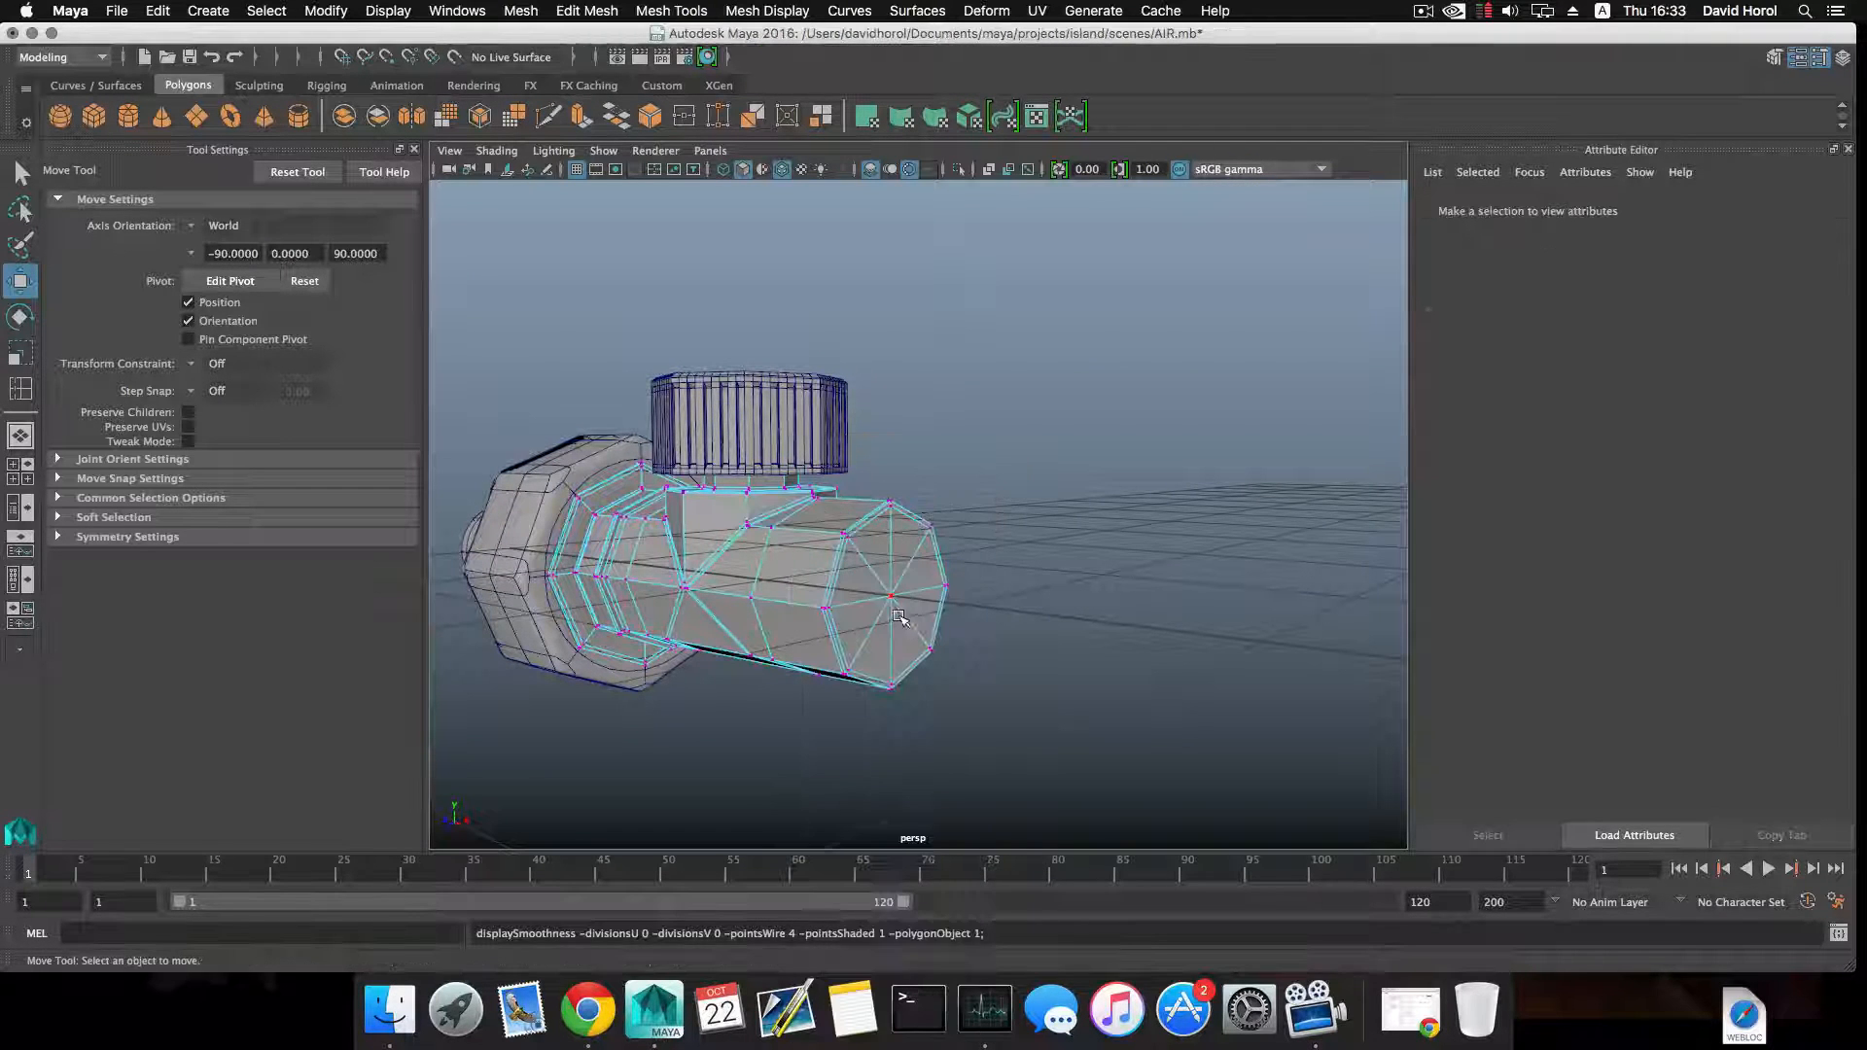
{"action": "left_click", "coordinate": [890, 597]}
{"action": "right_click", "coordinate": [899, 598], "text": "shift"}
{"action": "left_click", "coordinate": [968, 598]}
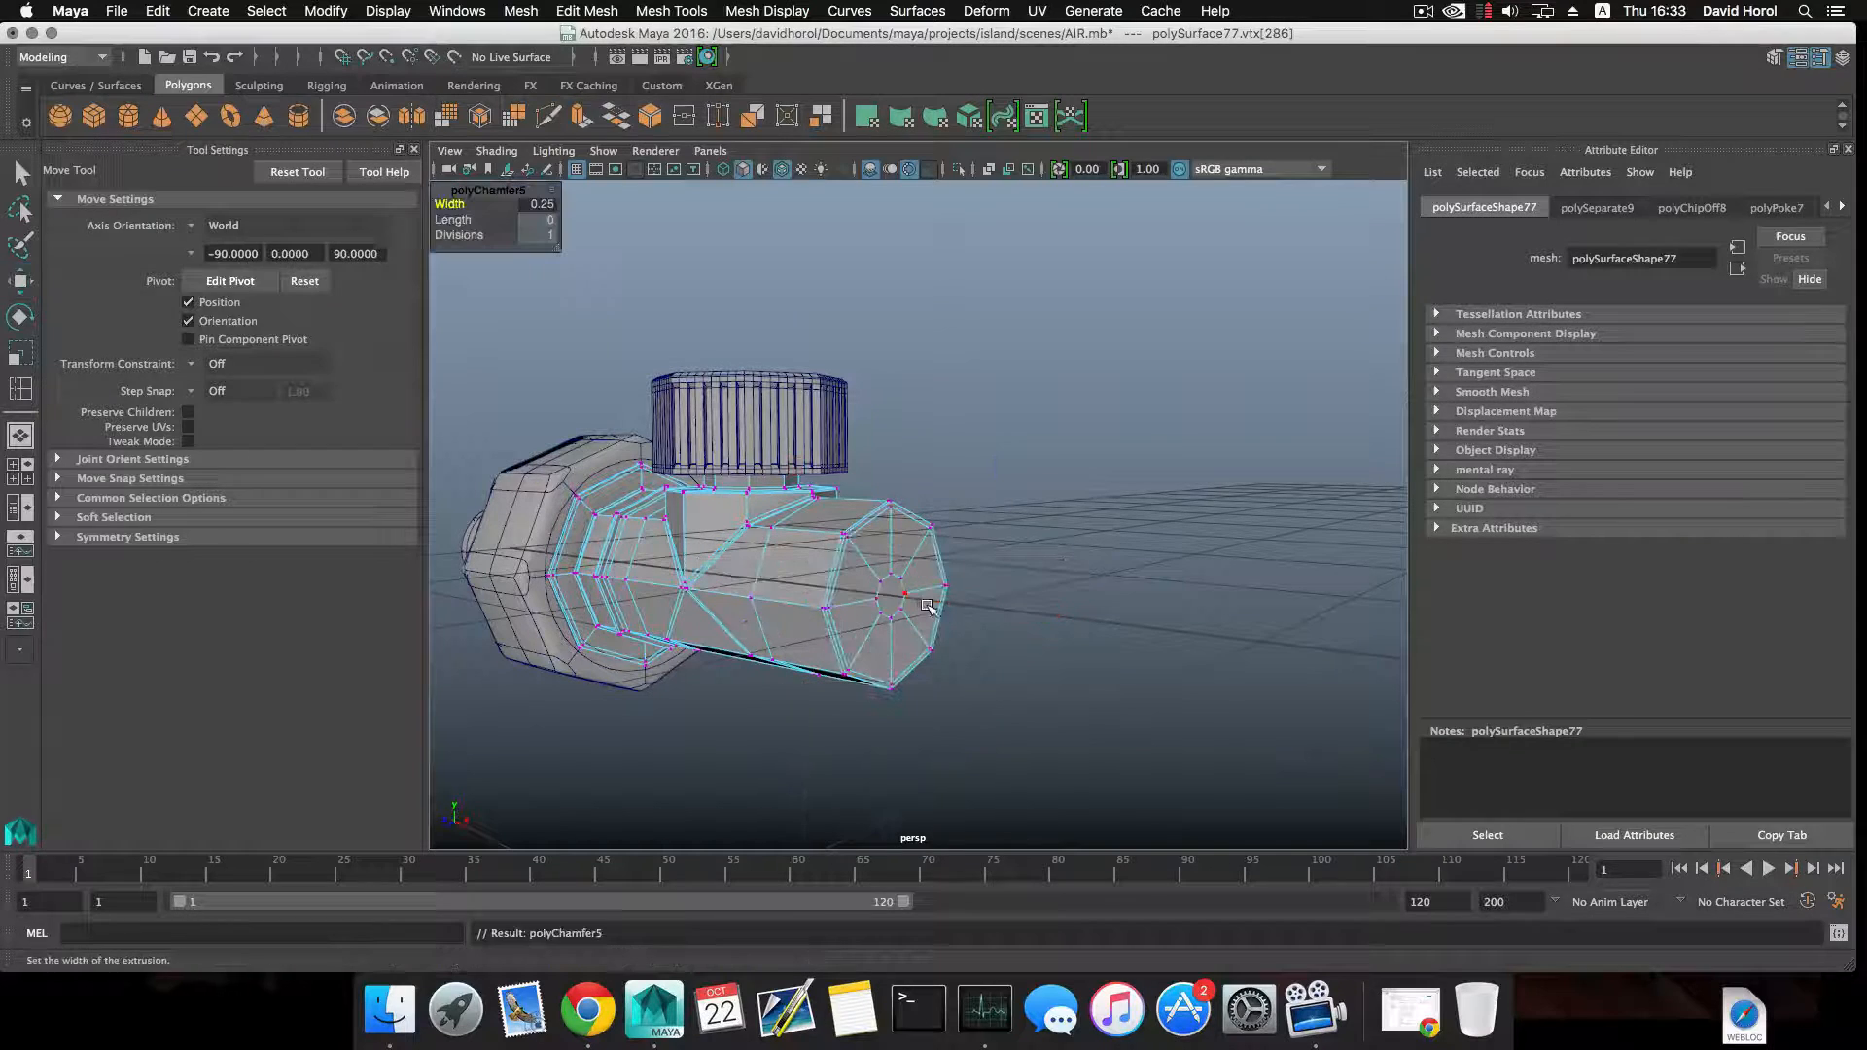
Select the small face at the centre of the end cap and scale it out close to the rim.
{"action": "right_click_drag", "start_coordinate": [890, 595], "coordinate": [897, 591]}
{"action": "left_click", "coordinate": [891, 596]}
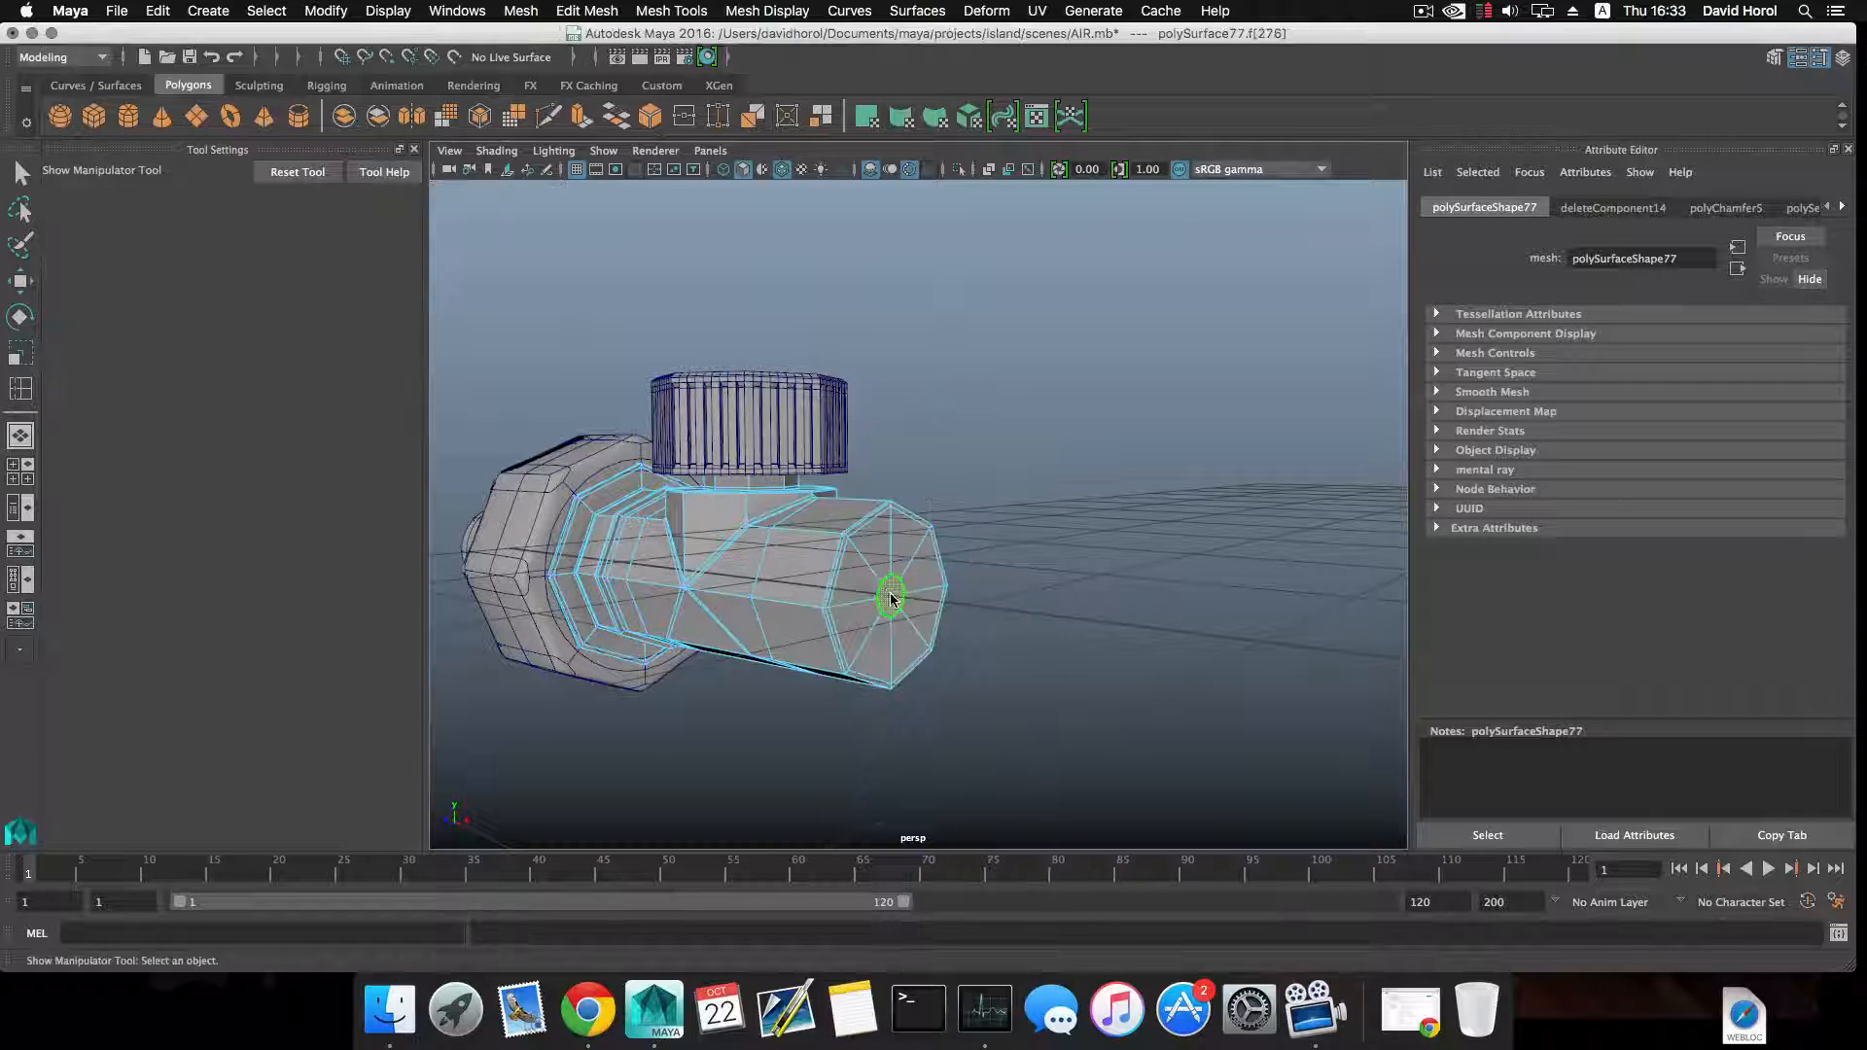
{"action": "key", "text": "r"}
{"action": "left_click_drag", "start_coordinate": [891, 595], "coordinate": [968, 597]}
Extrude the end cap face inward to 0.95 scale, and extrude it outward along the body's axis as a narrower pipe.
{"action": "left_click", "coordinate": [582, 118]}
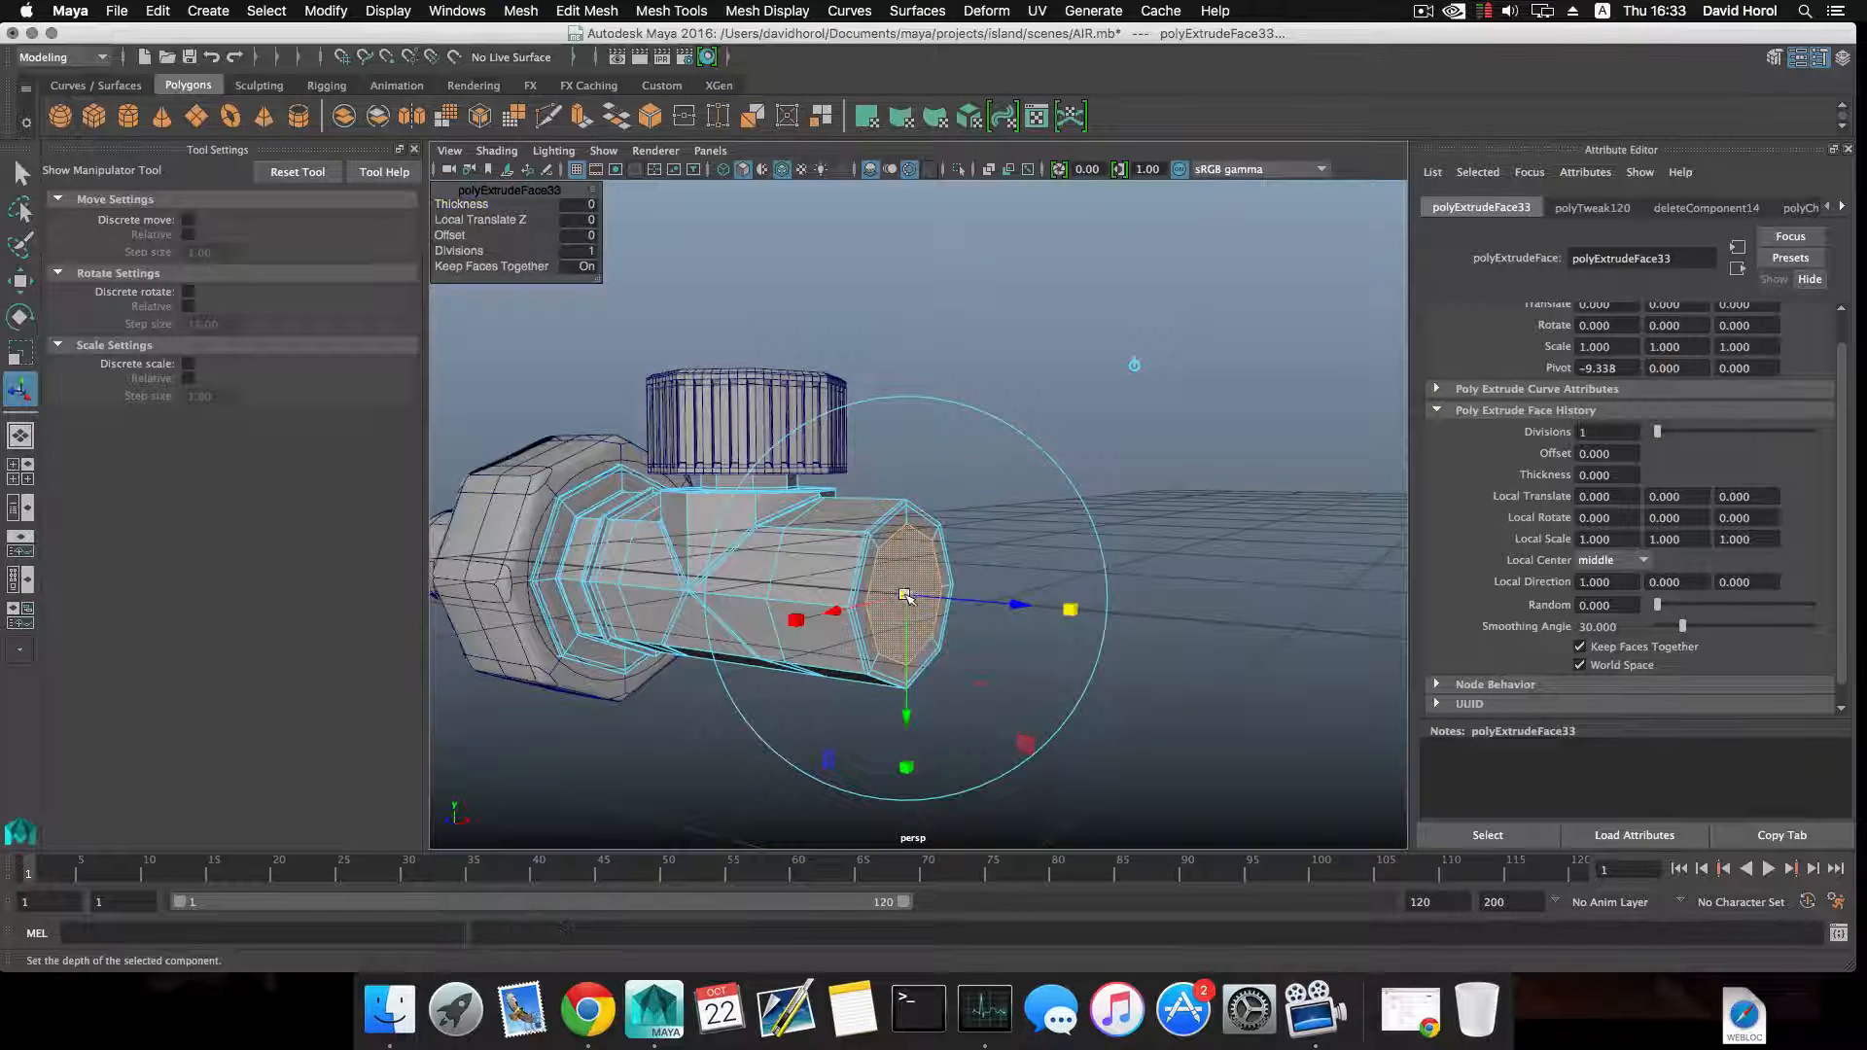
{"action": "left_click_drag", "start_coordinate": [904, 596], "coordinate": [904, 597]}
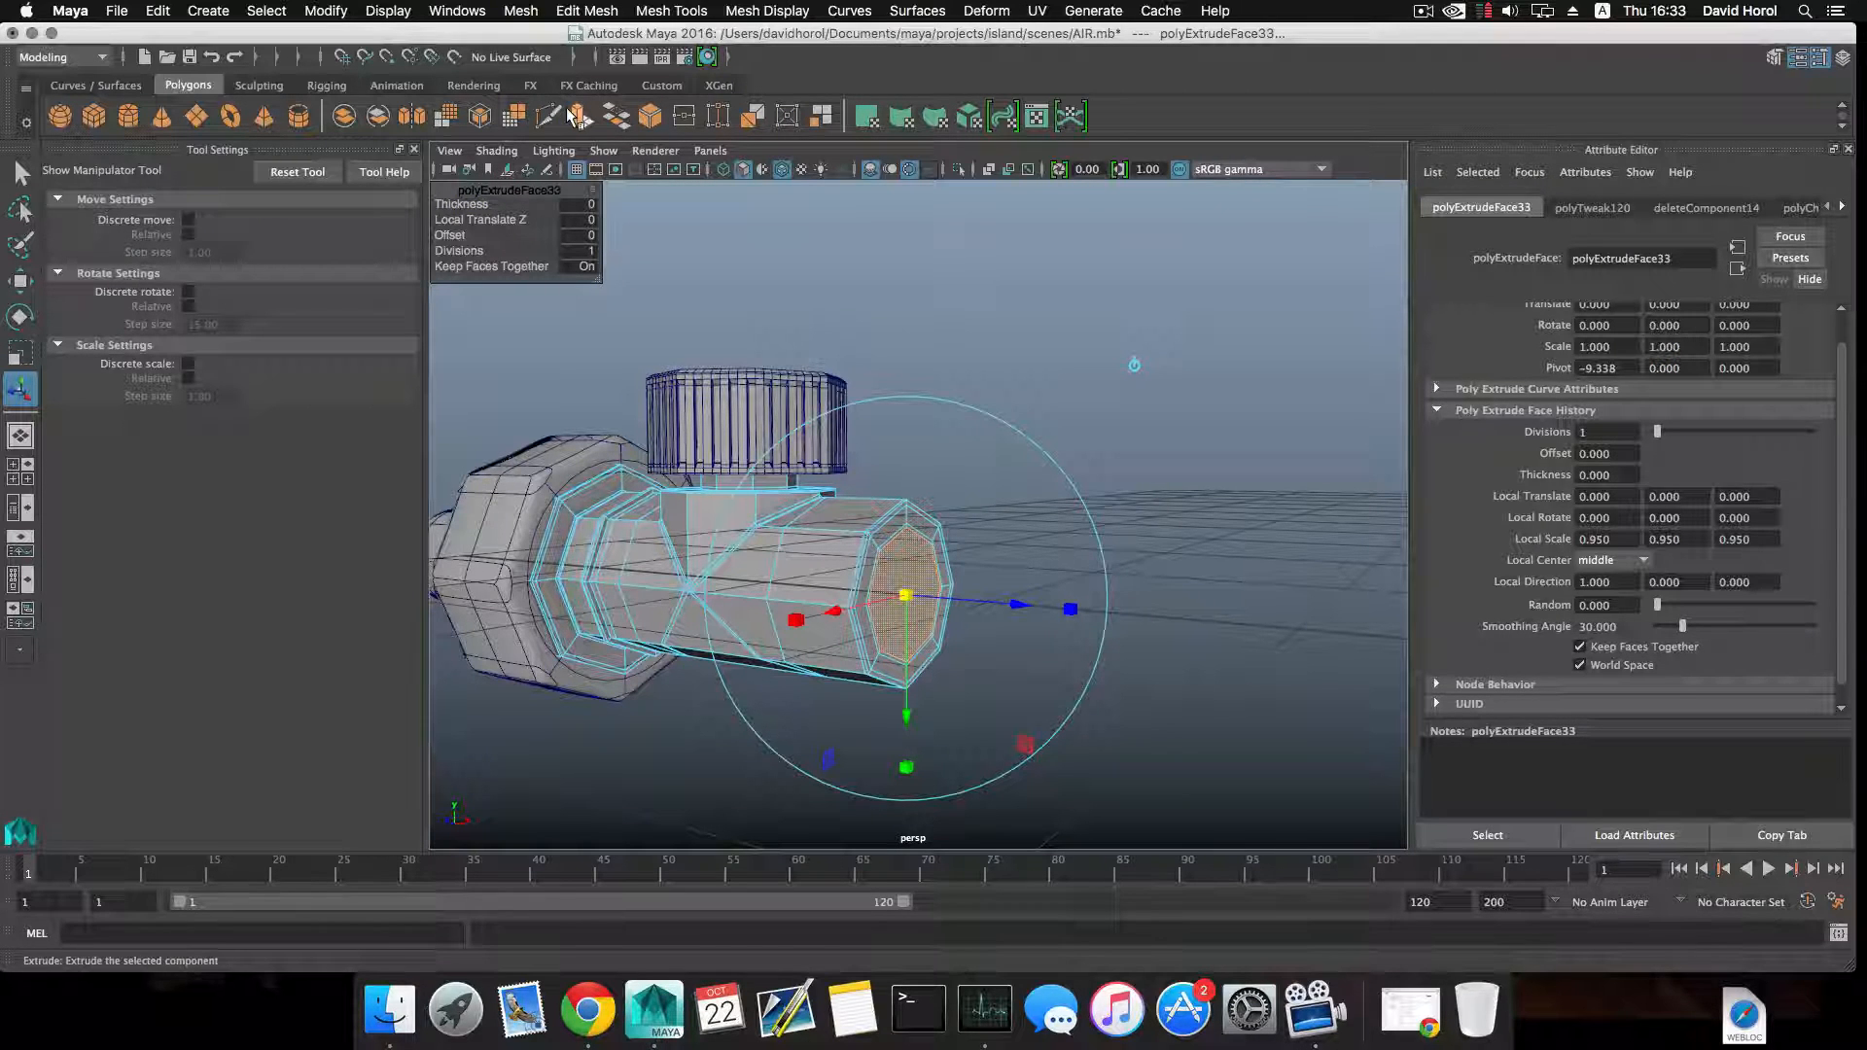
{"action": "left_click_drag", "start_coordinate": [1016, 608], "coordinate": [1172, 665]}
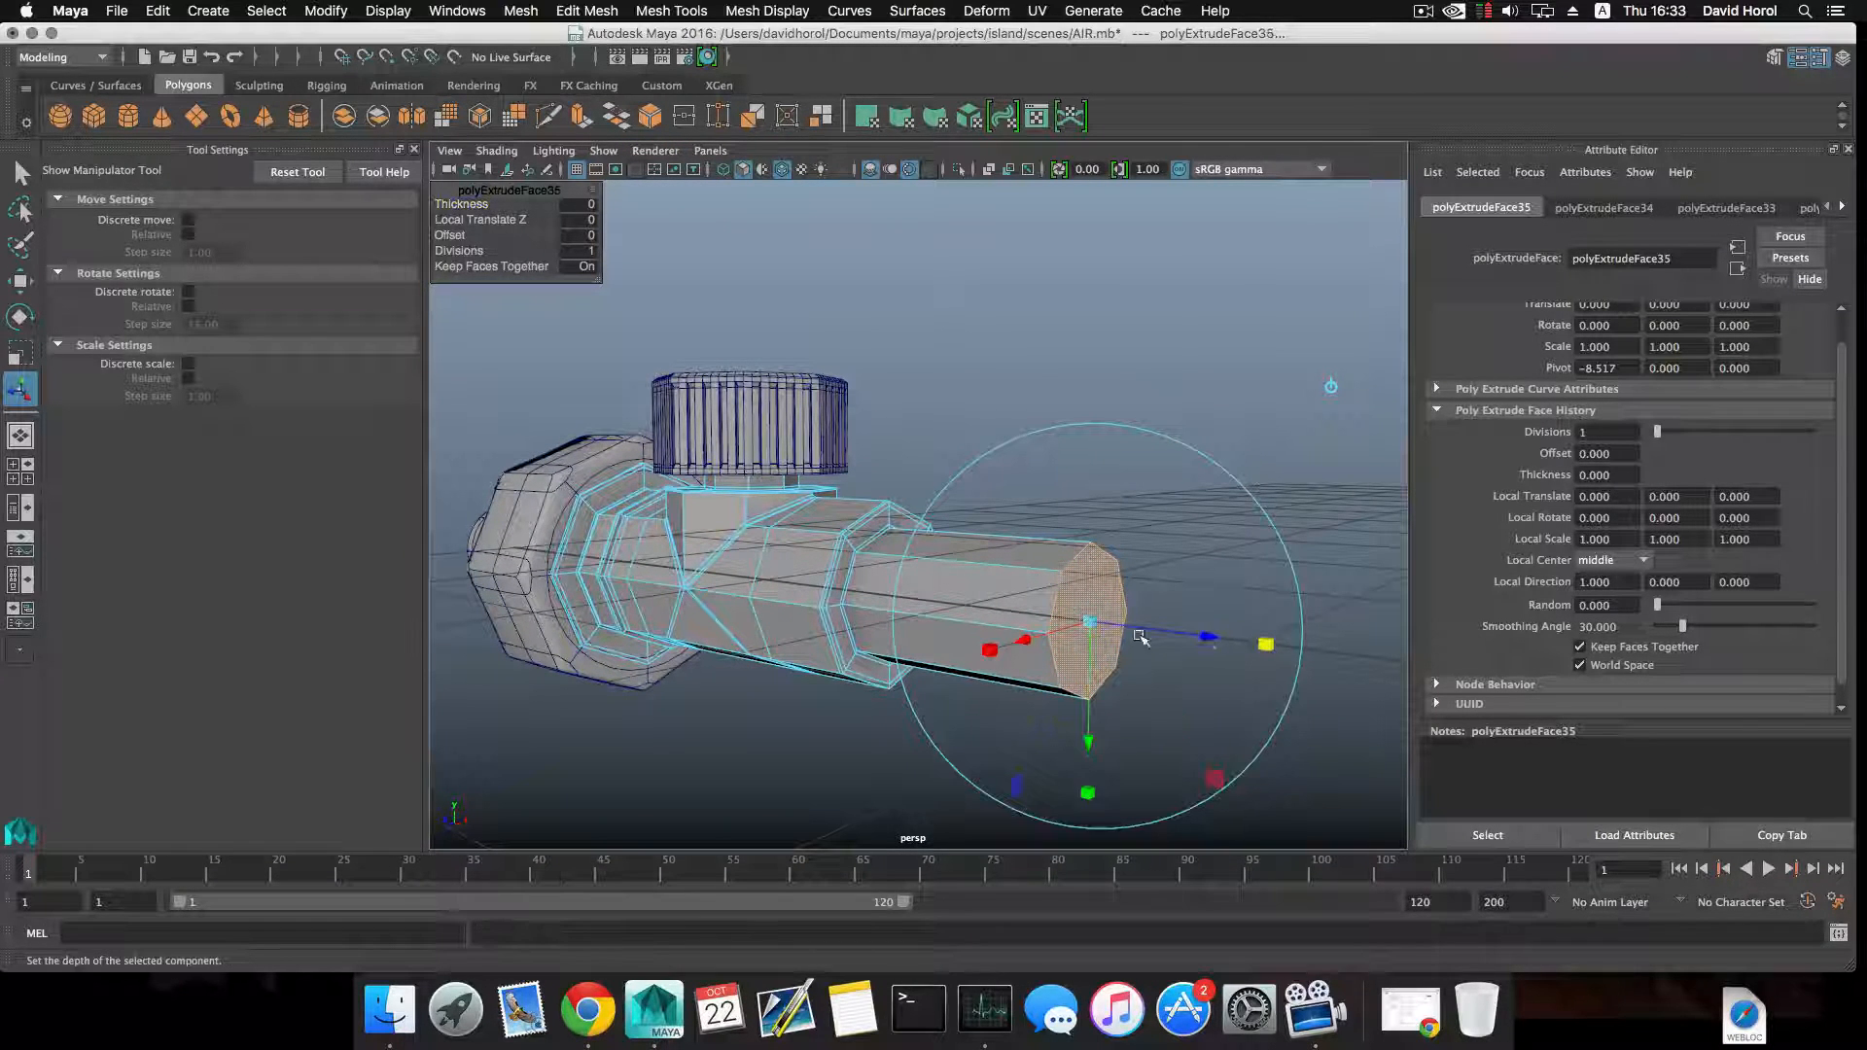
Inset the narrow pipe's end face with extrusions, the last at about 0.783 scale, and poke the inner face.
{"action": "left_click_drag", "start_coordinate": [1092, 623], "coordinate": [1082, 617]}
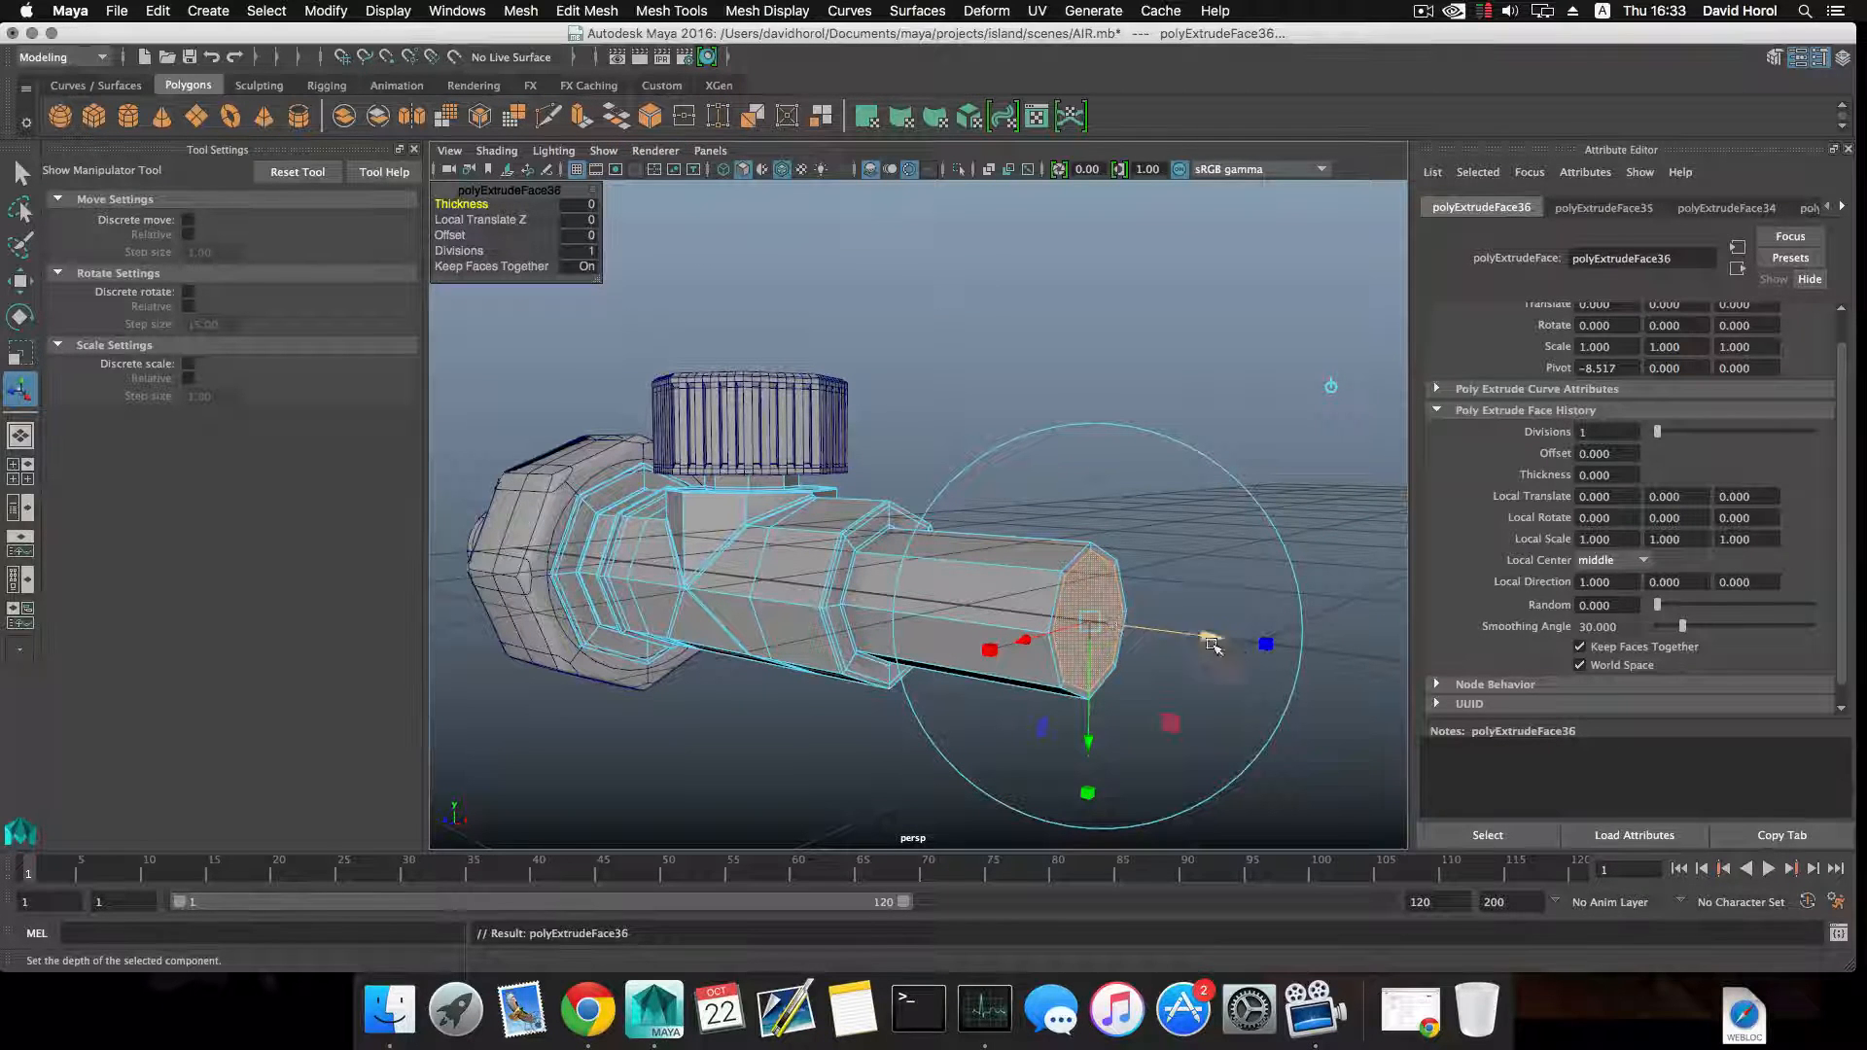
{"action": "left_click_drag", "start_coordinate": [1091, 622], "coordinate": [1077, 619]}
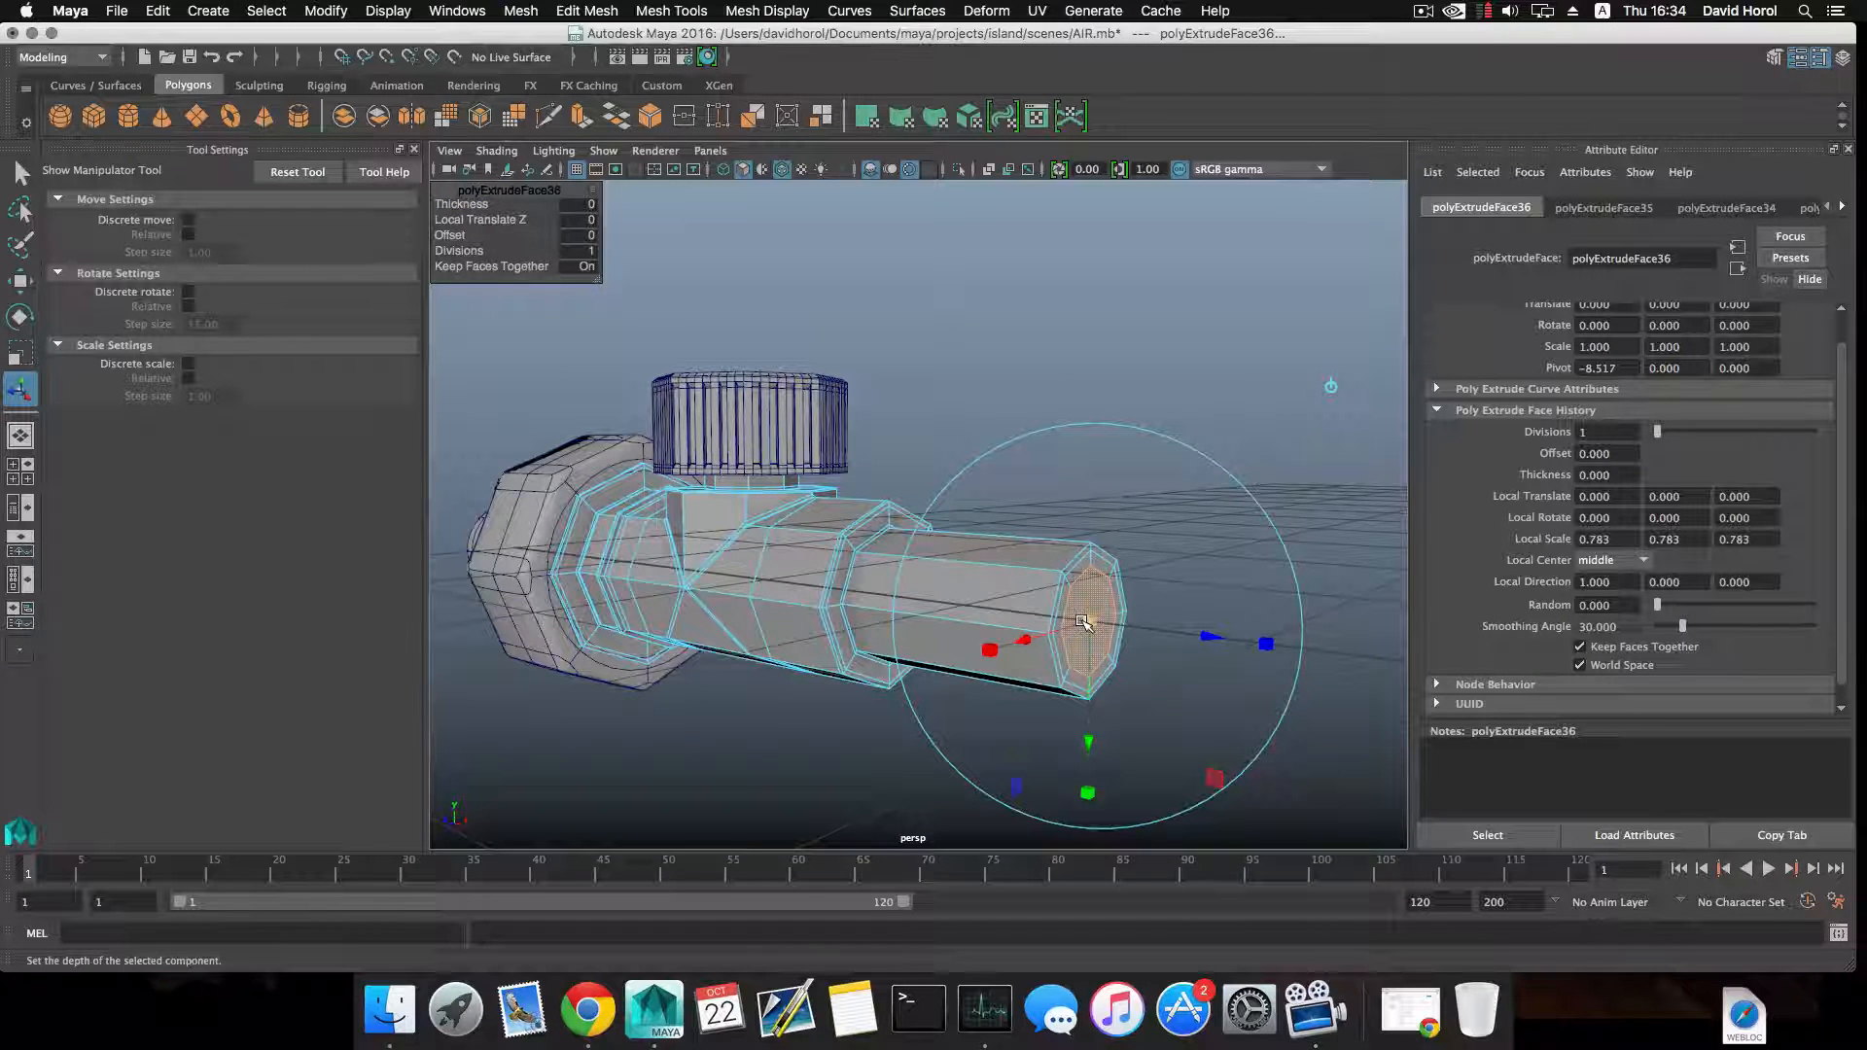
{"action": "left_click", "coordinate": [525, 9]}
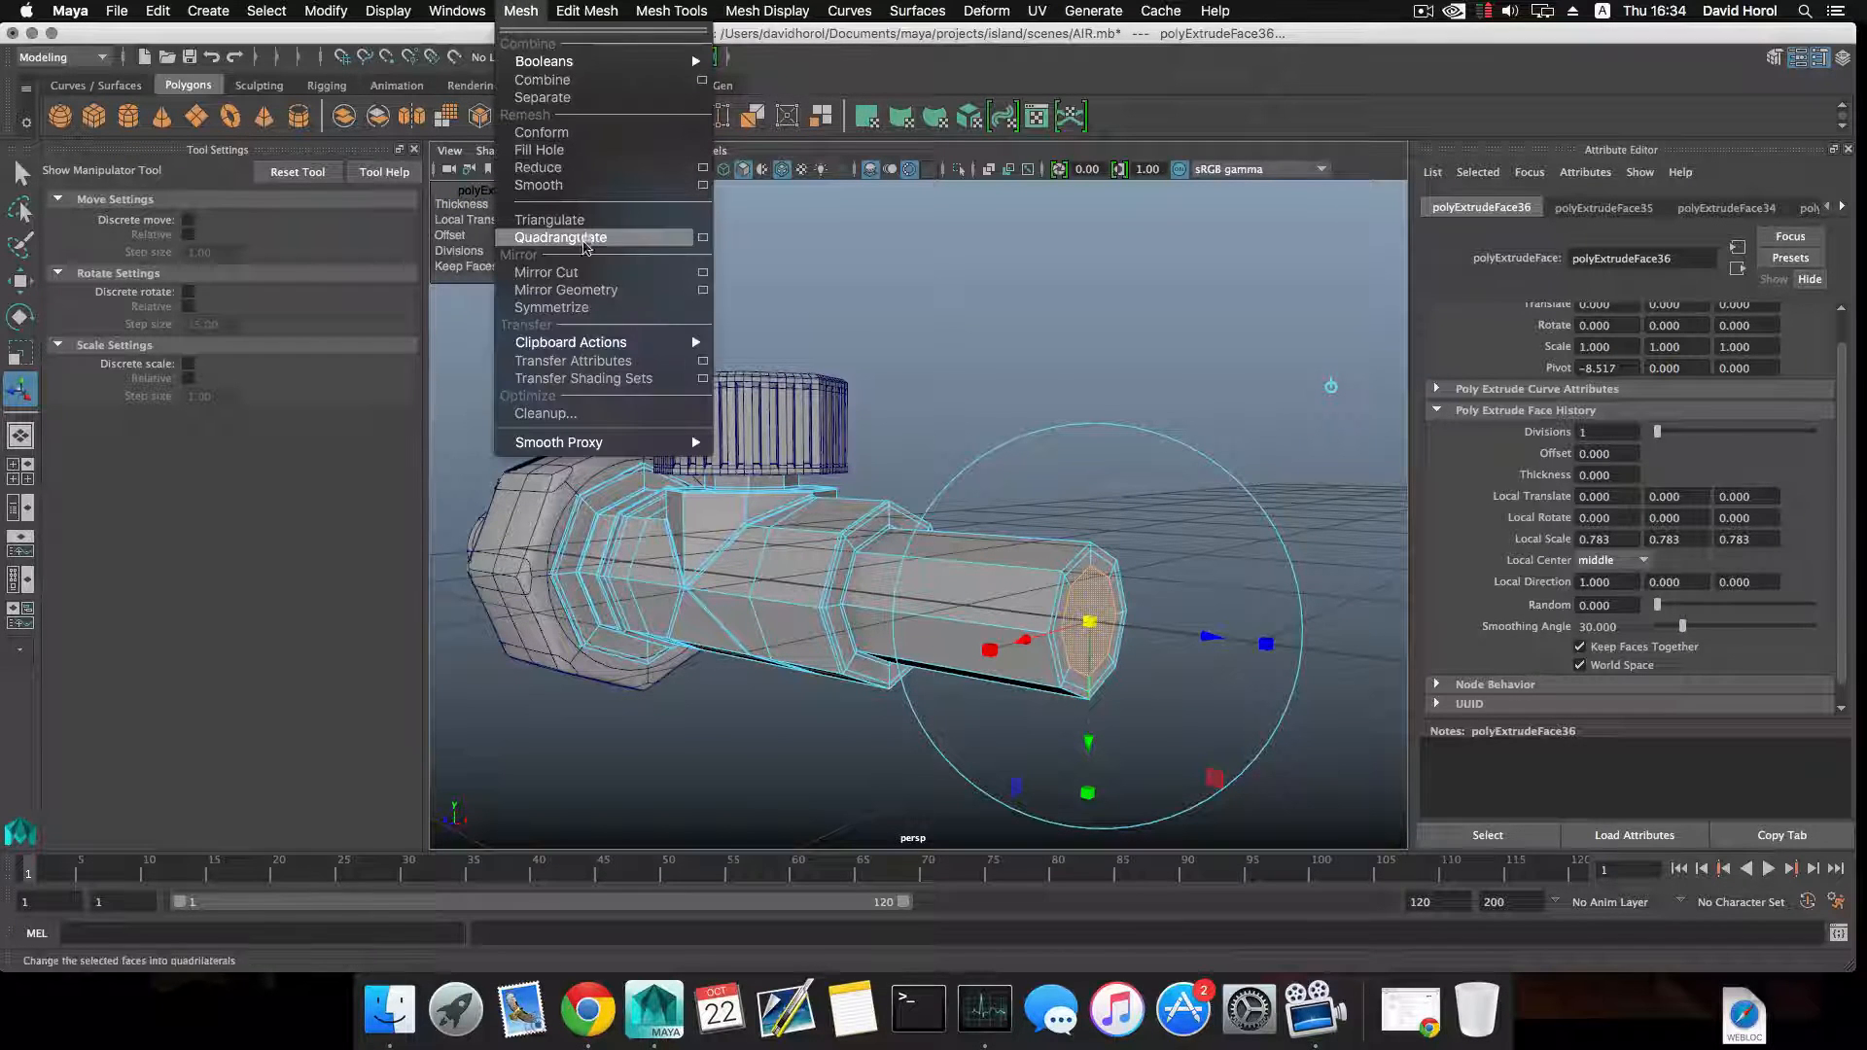
{"action": "mouse_move", "coordinate": [572, 12]}
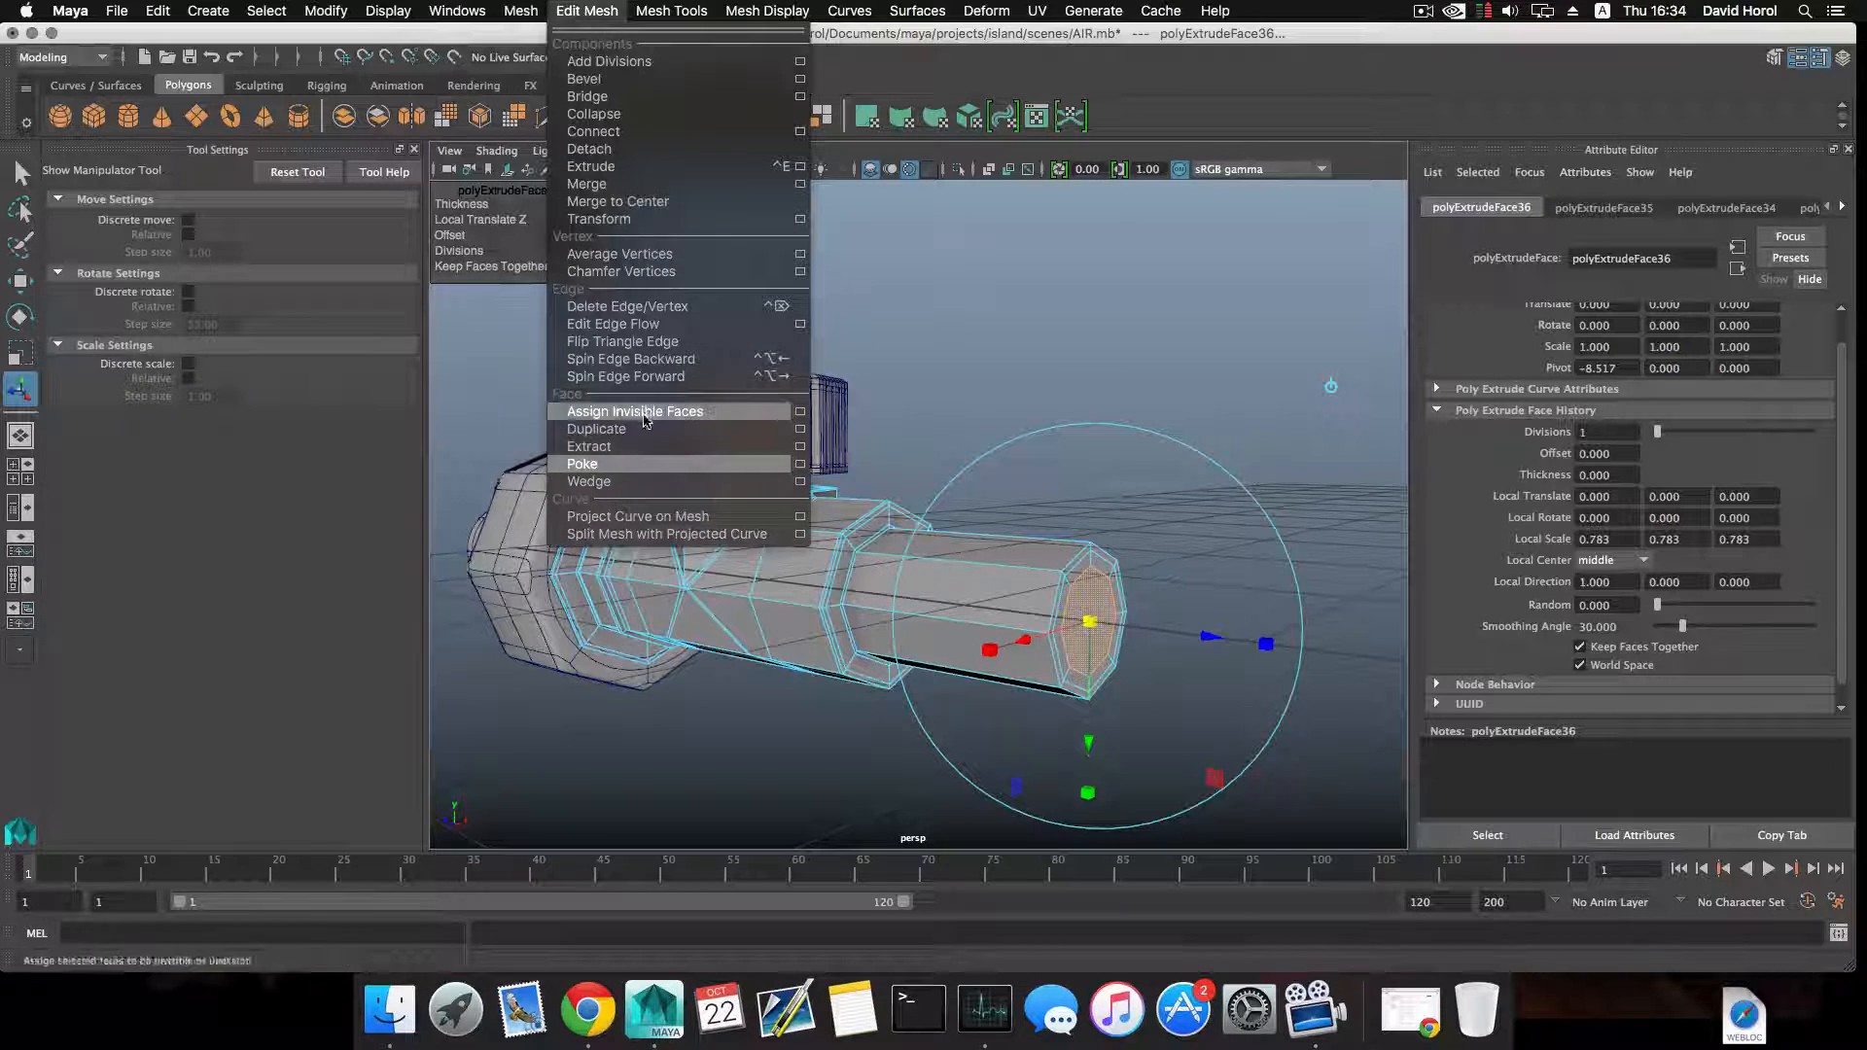
{"action": "left_click", "coordinate": [634, 466]}
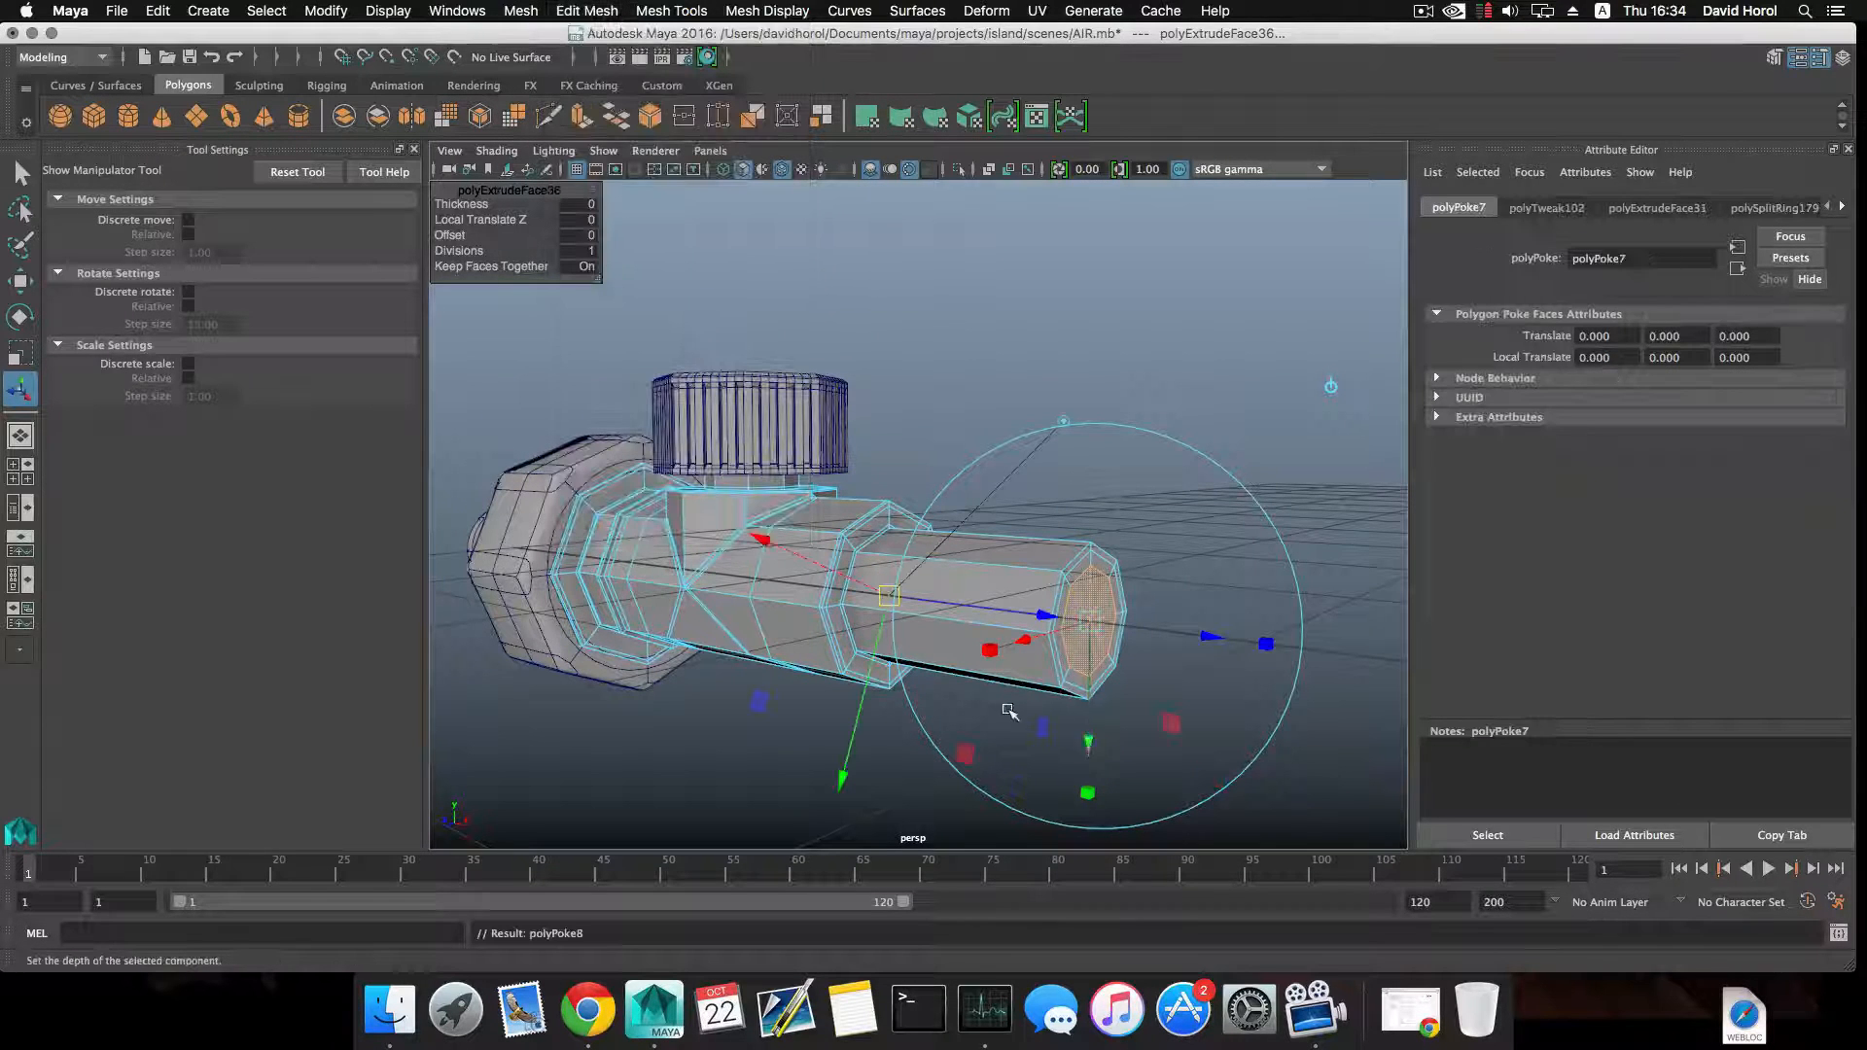
Insert supporting edge loops near both ends of the narrow pipe, and return to object selection.
{"action": "left_click_drag", "start_coordinate": [1006, 700], "coordinate": [1113, 708], "text": "alt"}
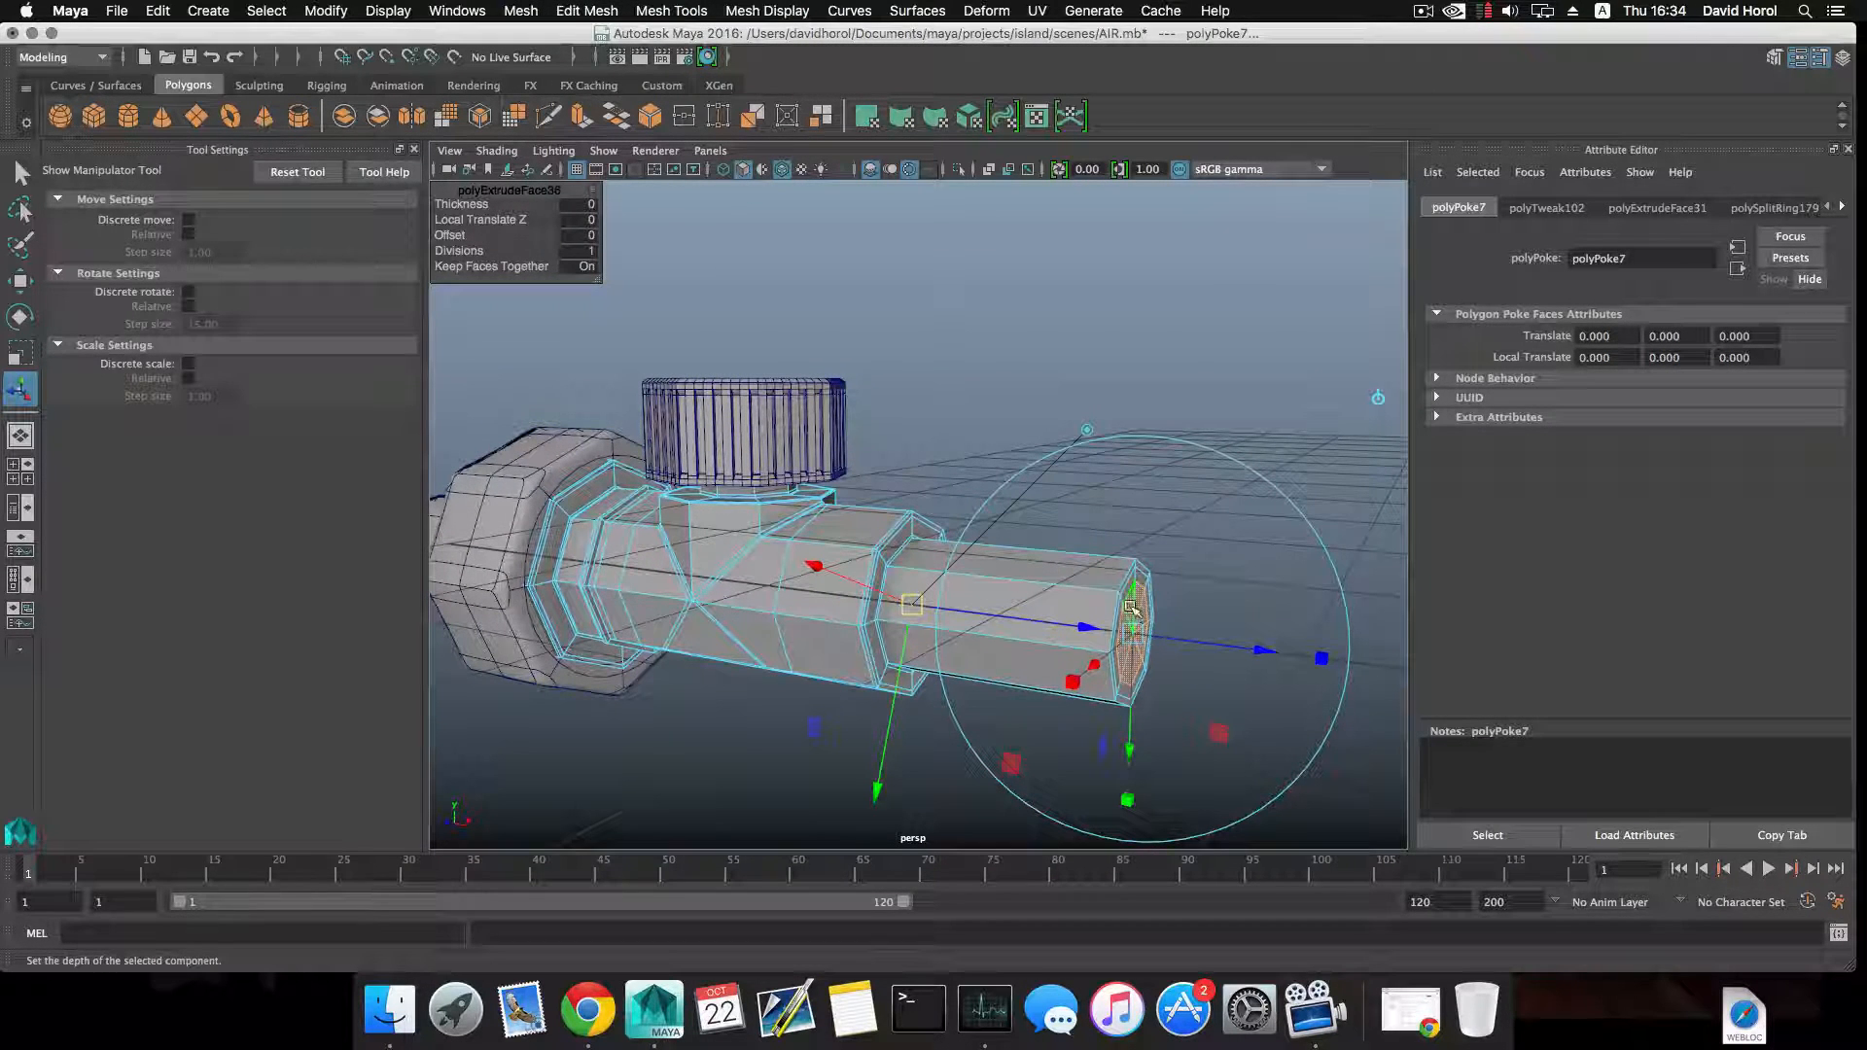
{"action": "left_click_drag", "start_coordinate": [1089, 603], "coordinate": [1161, 617], "text": "alt"}
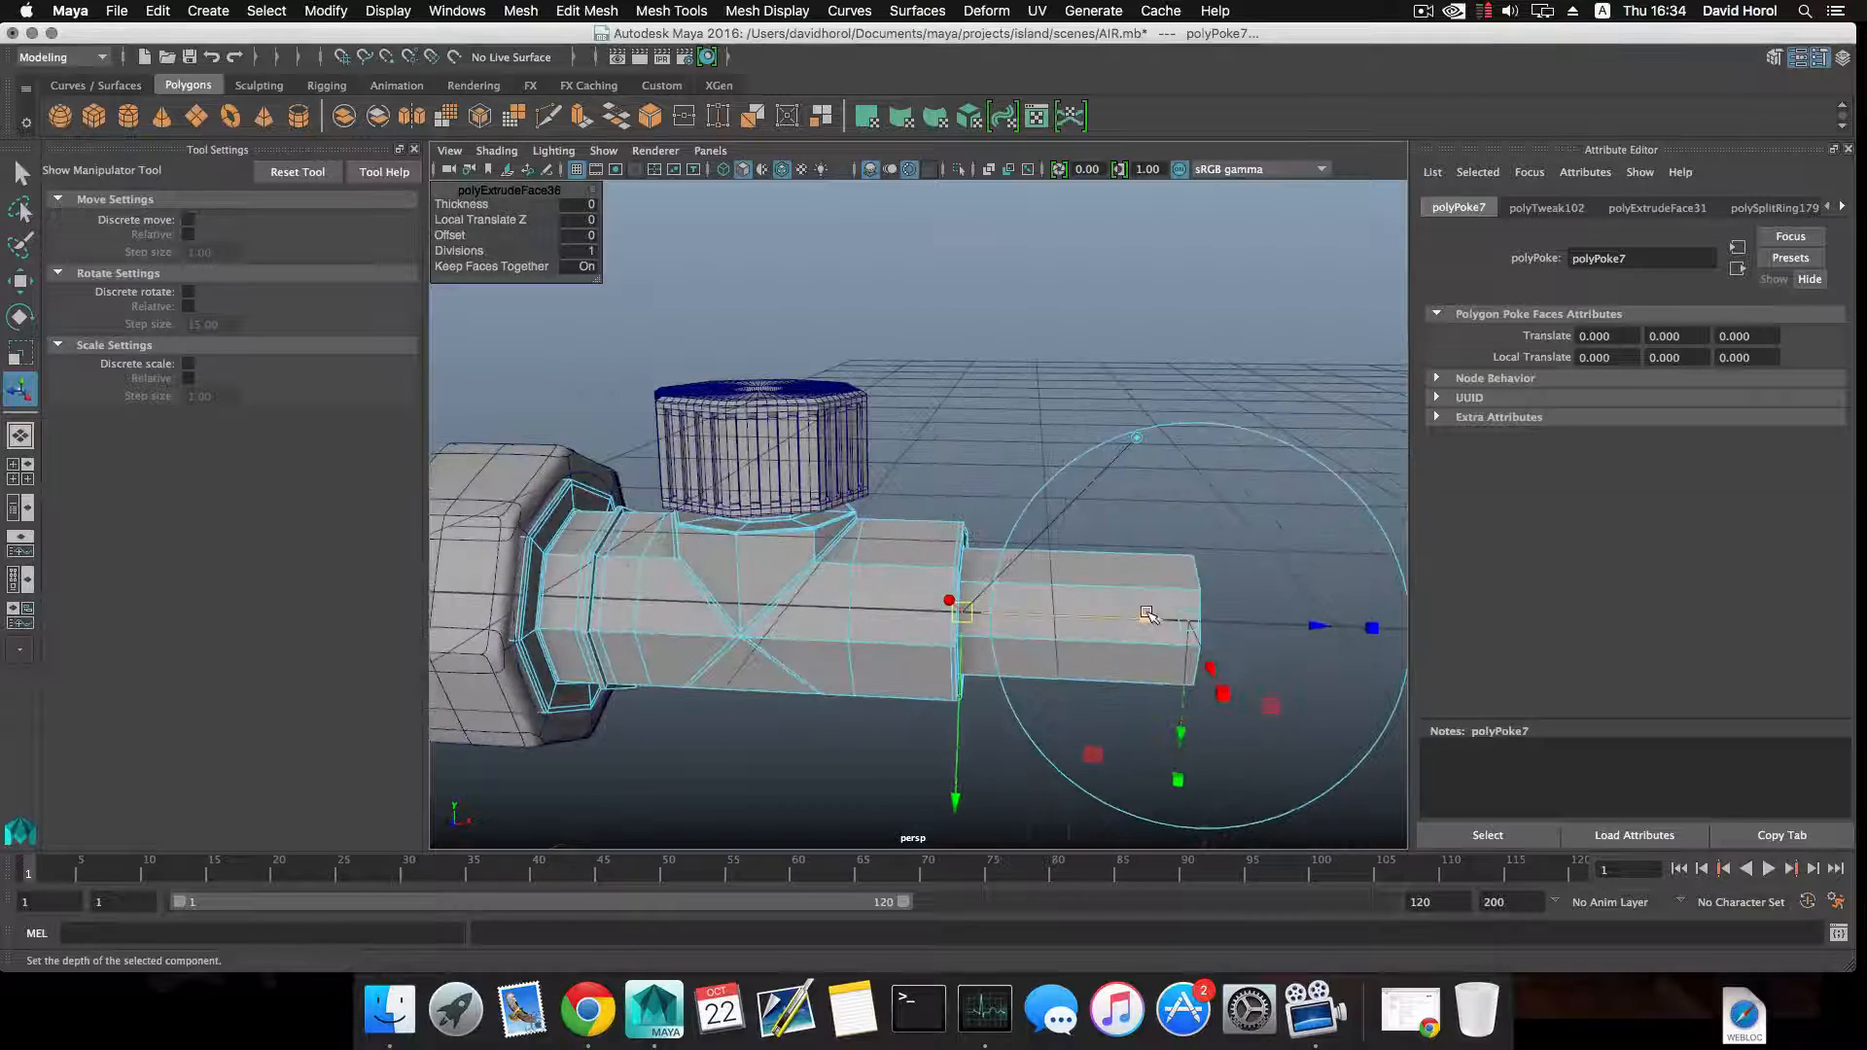
{"action": "key", "text": "F8"}
{"action": "right_click_drag", "start_coordinate": [1146, 580], "coordinate": [1060, 603], "text": "shift"}
{"action": "left_click_drag", "start_coordinate": [1157, 587], "coordinate": [992, 628]}
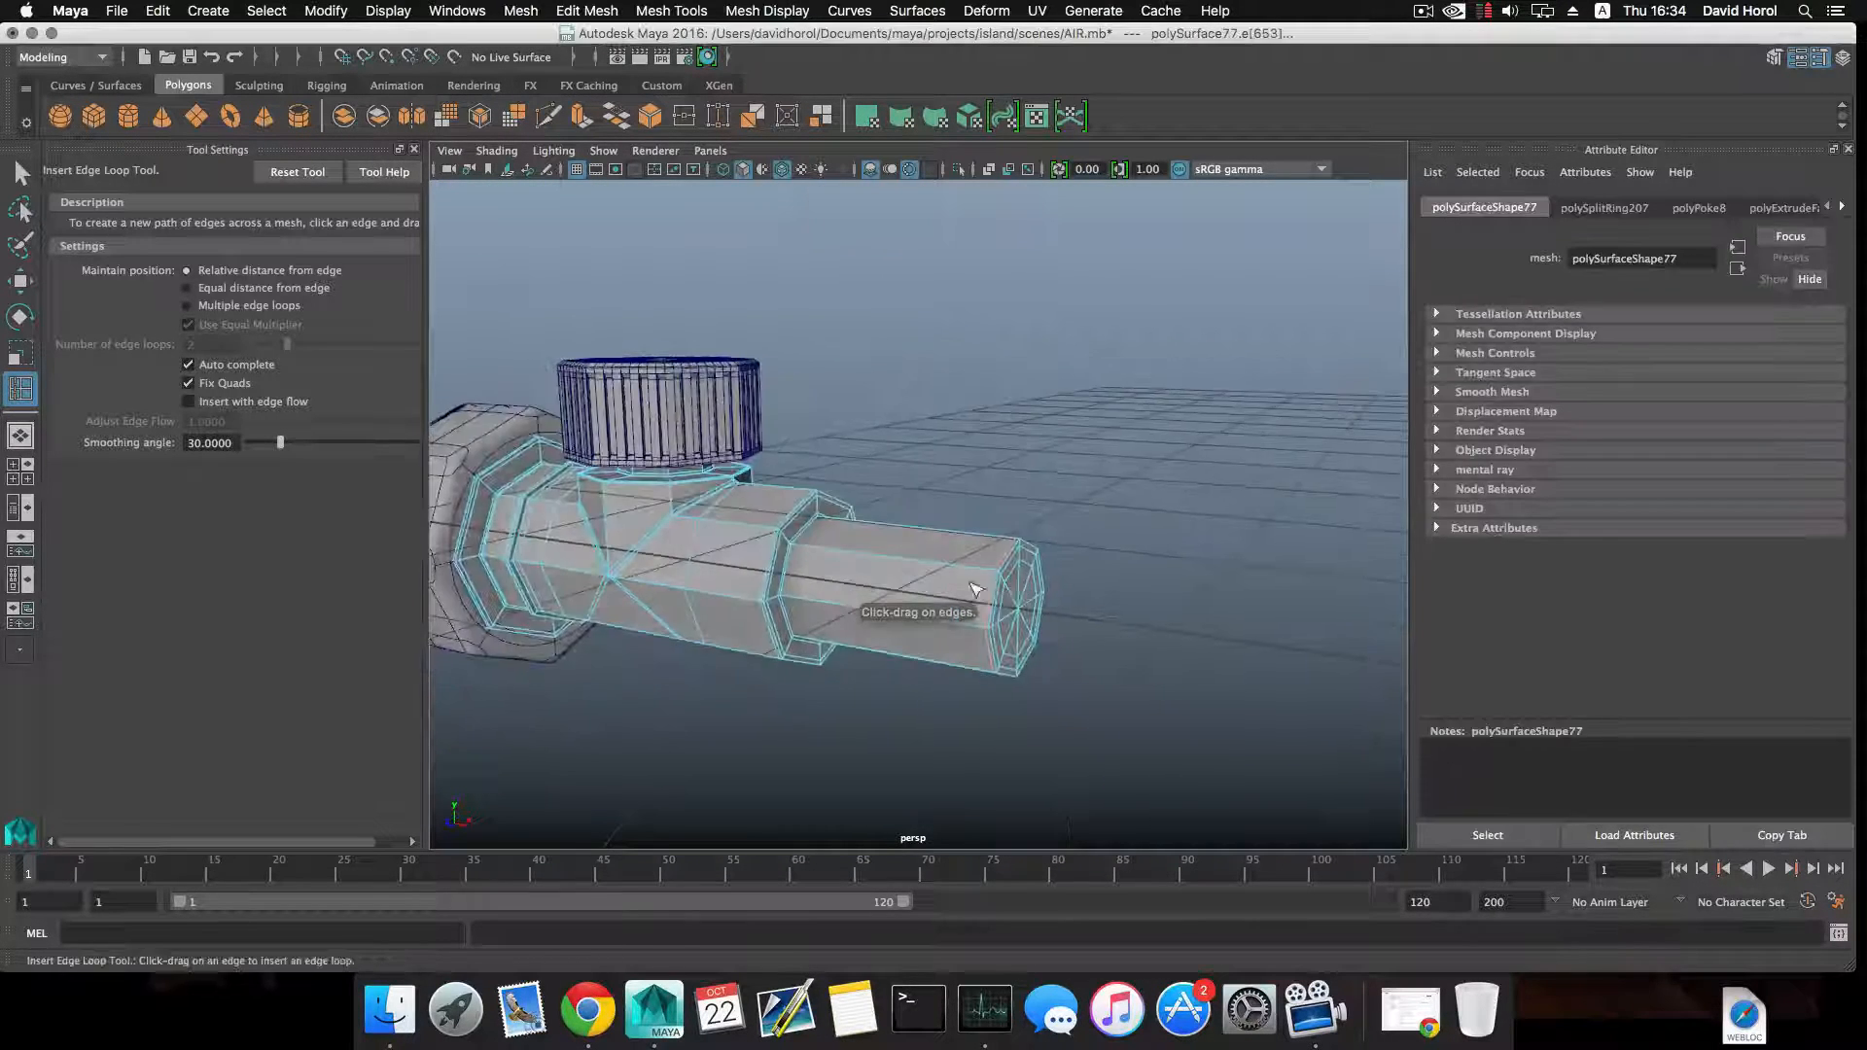
{"action": "right_click_drag", "start_coordinate": [992, 632], "coordinate": [803, 584], "text": "alt"}
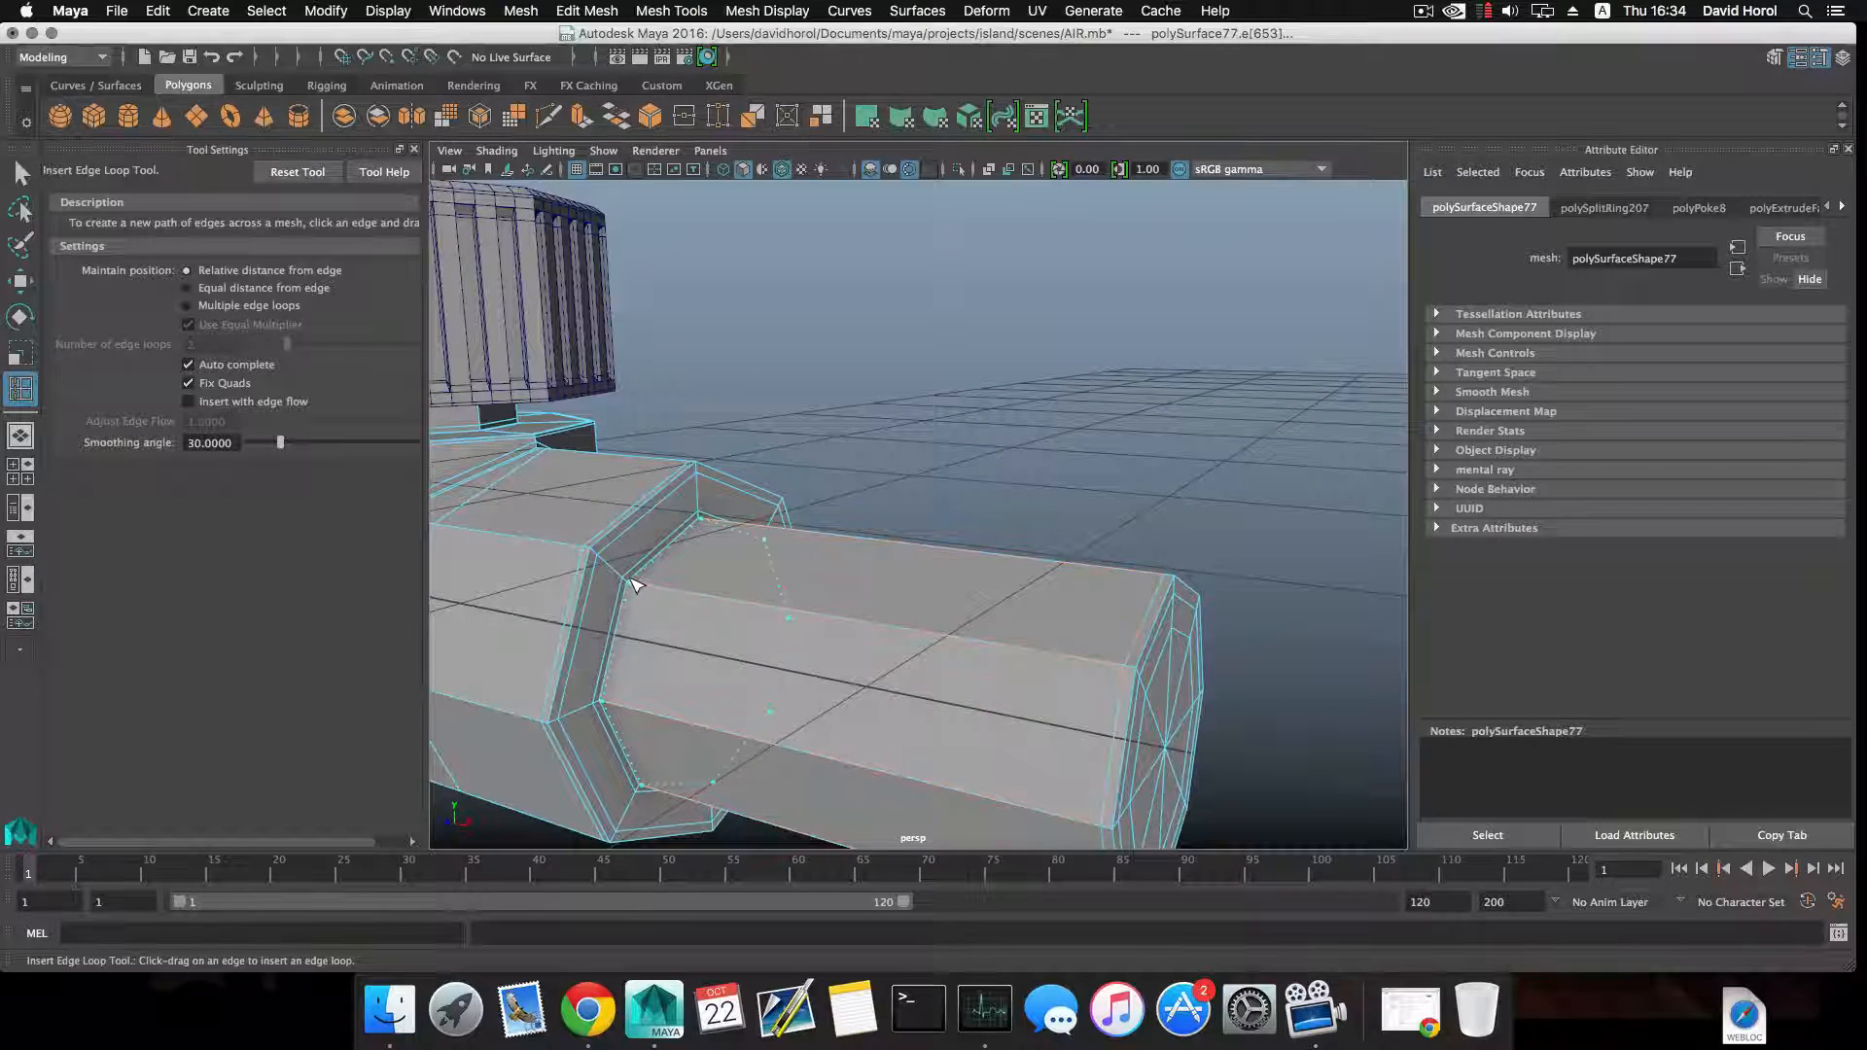
{"action": "scroll", "coordinate": [720, 620], "scroll_direction": "down", "scroll_amount": 10}
{"action": "key", "text": "F8"}
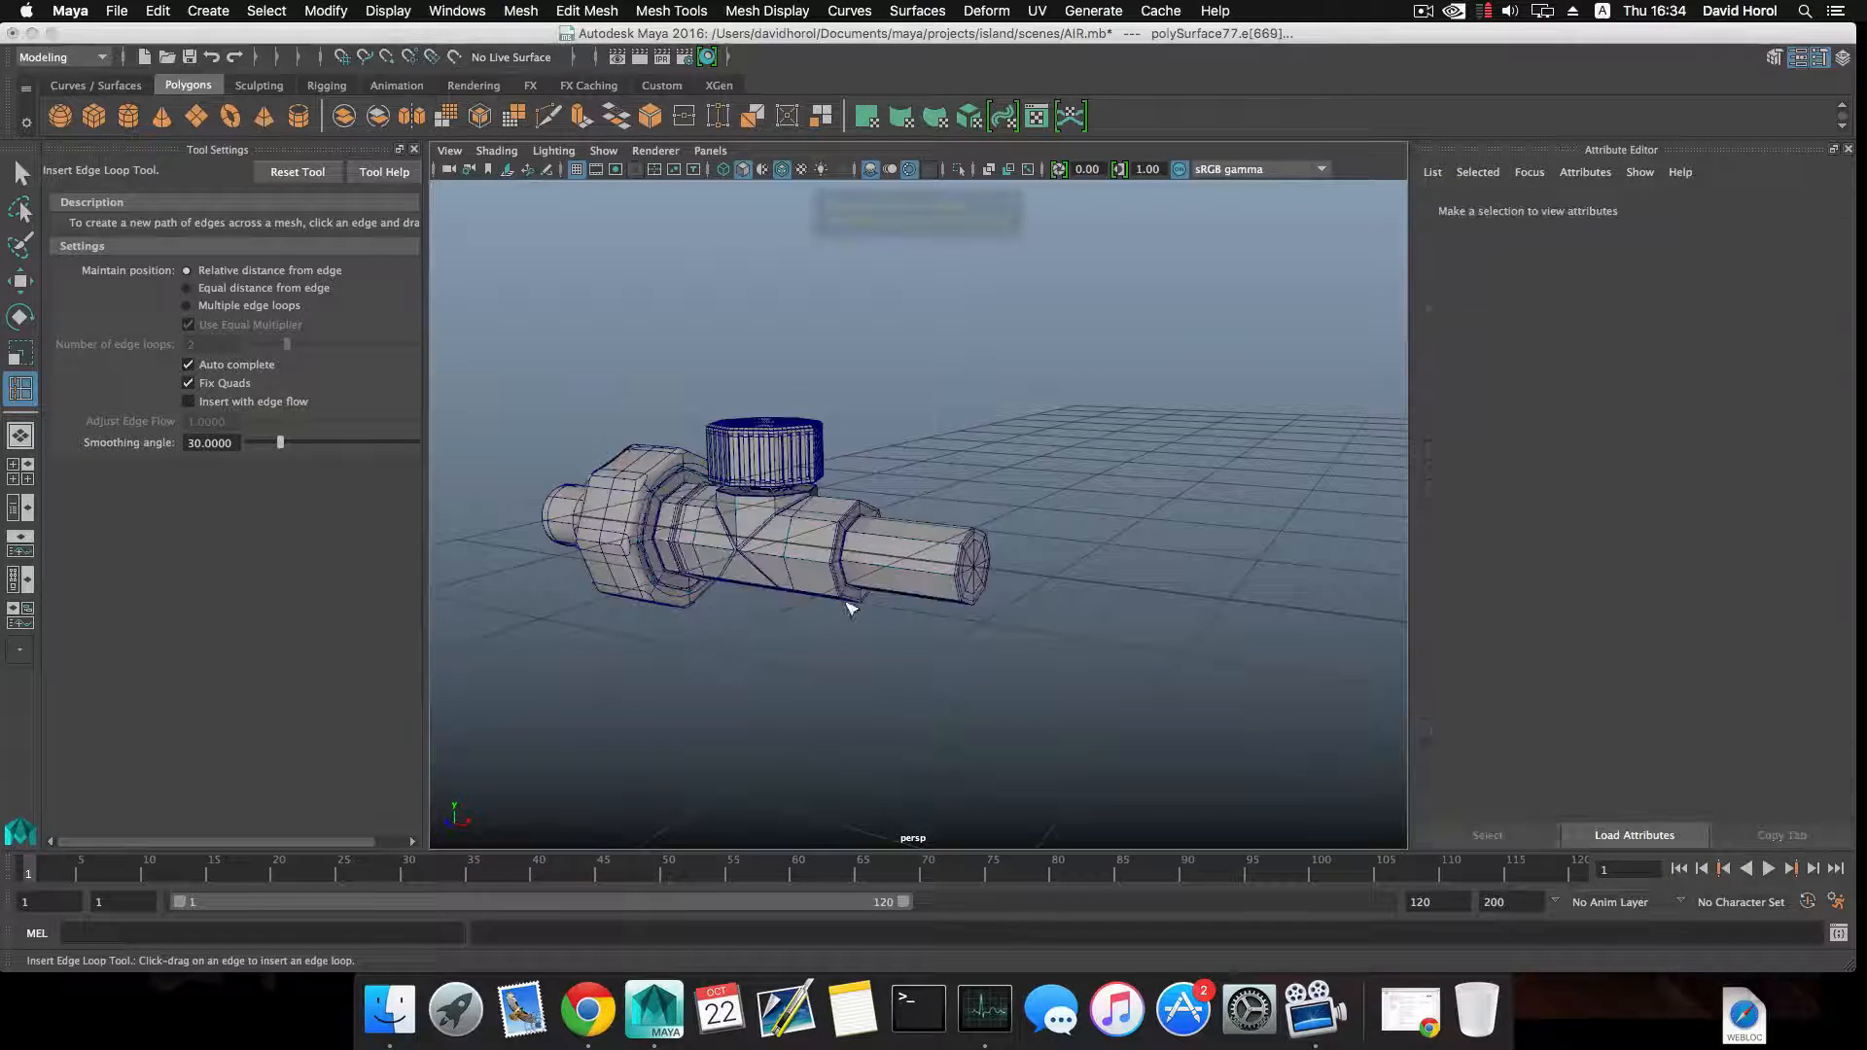
Select the cap, valve body and nut and combine them into one mesh.
{"action": "scroll", "coordinate": [855, 616], "scroll_direction": "down", "scroll_amount": 5}
{"action": "left_click_drag", "start_coordinate": [853, 612], "coordinate": [958, 646], "text": "alt"}
{"action": "left_click", "coordinate": [21, 175]}
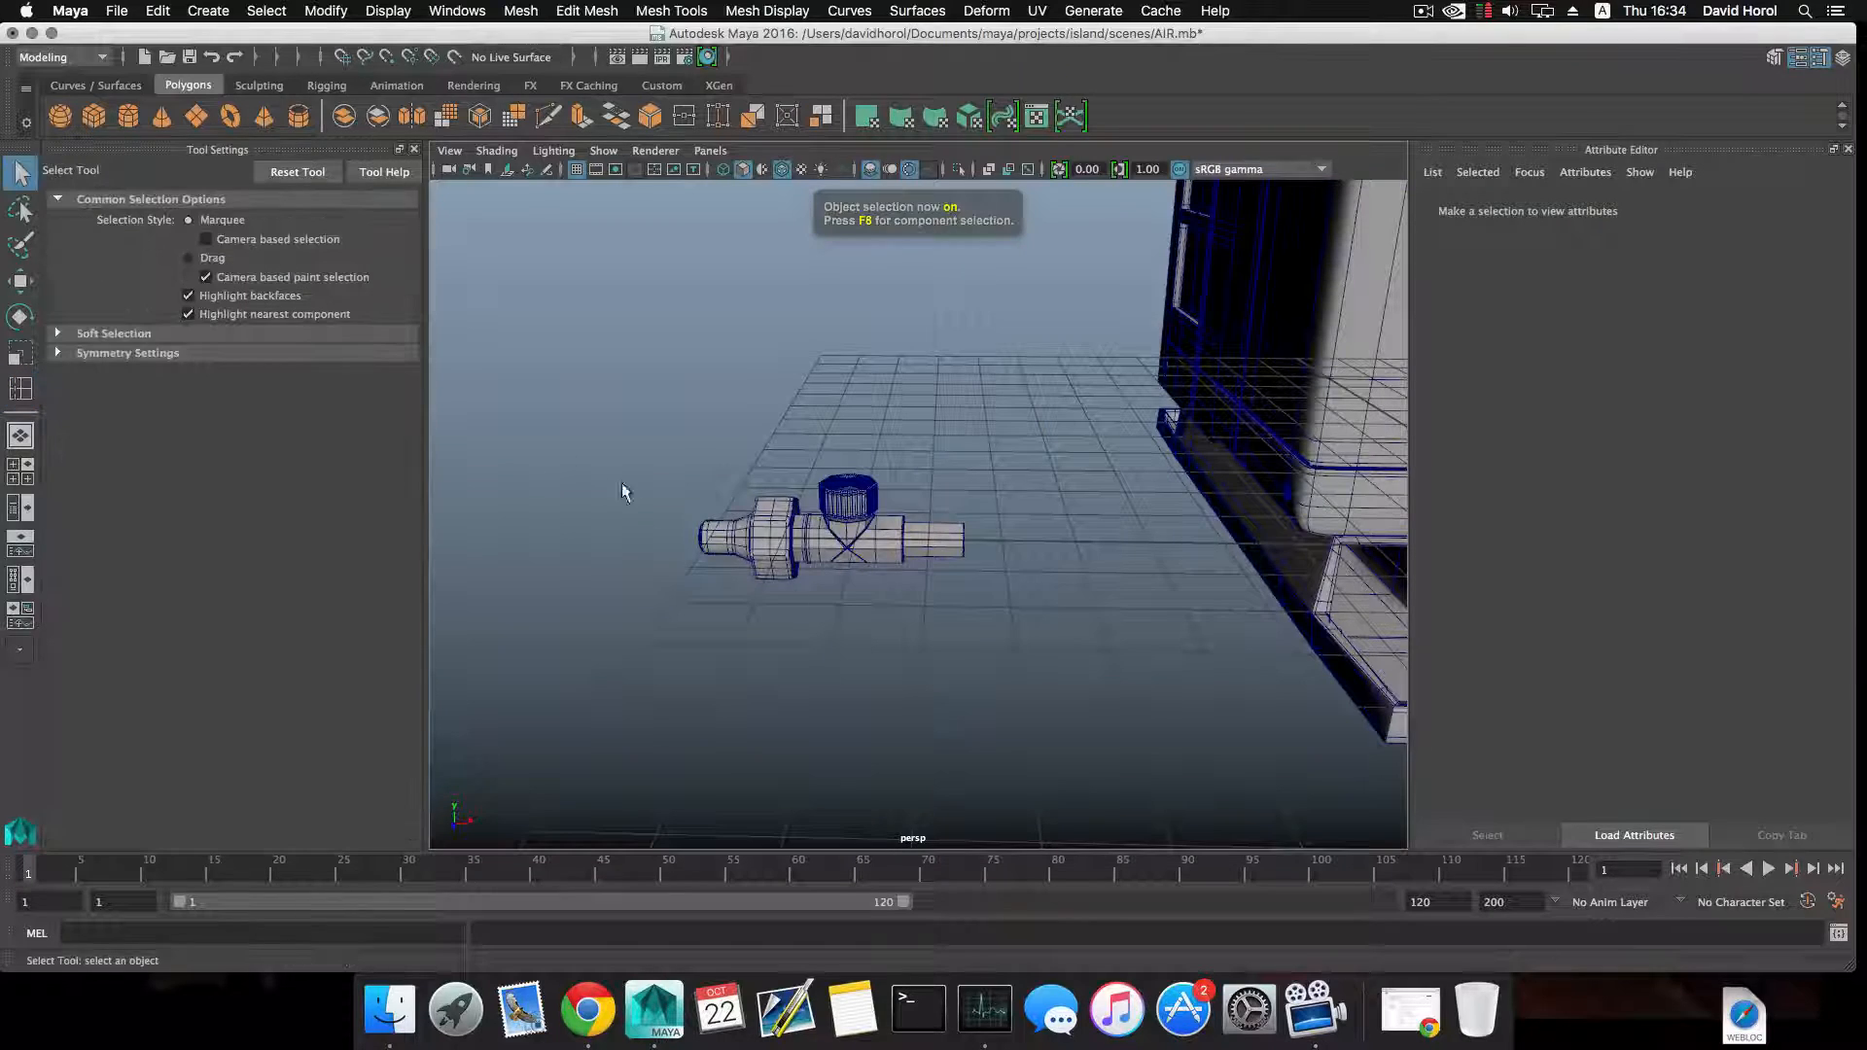
{"action": "left_click_drag", "start_coordinate": [622, 483], "coordinate": [1006, 515]}
{"action": "key", "text": "w"}
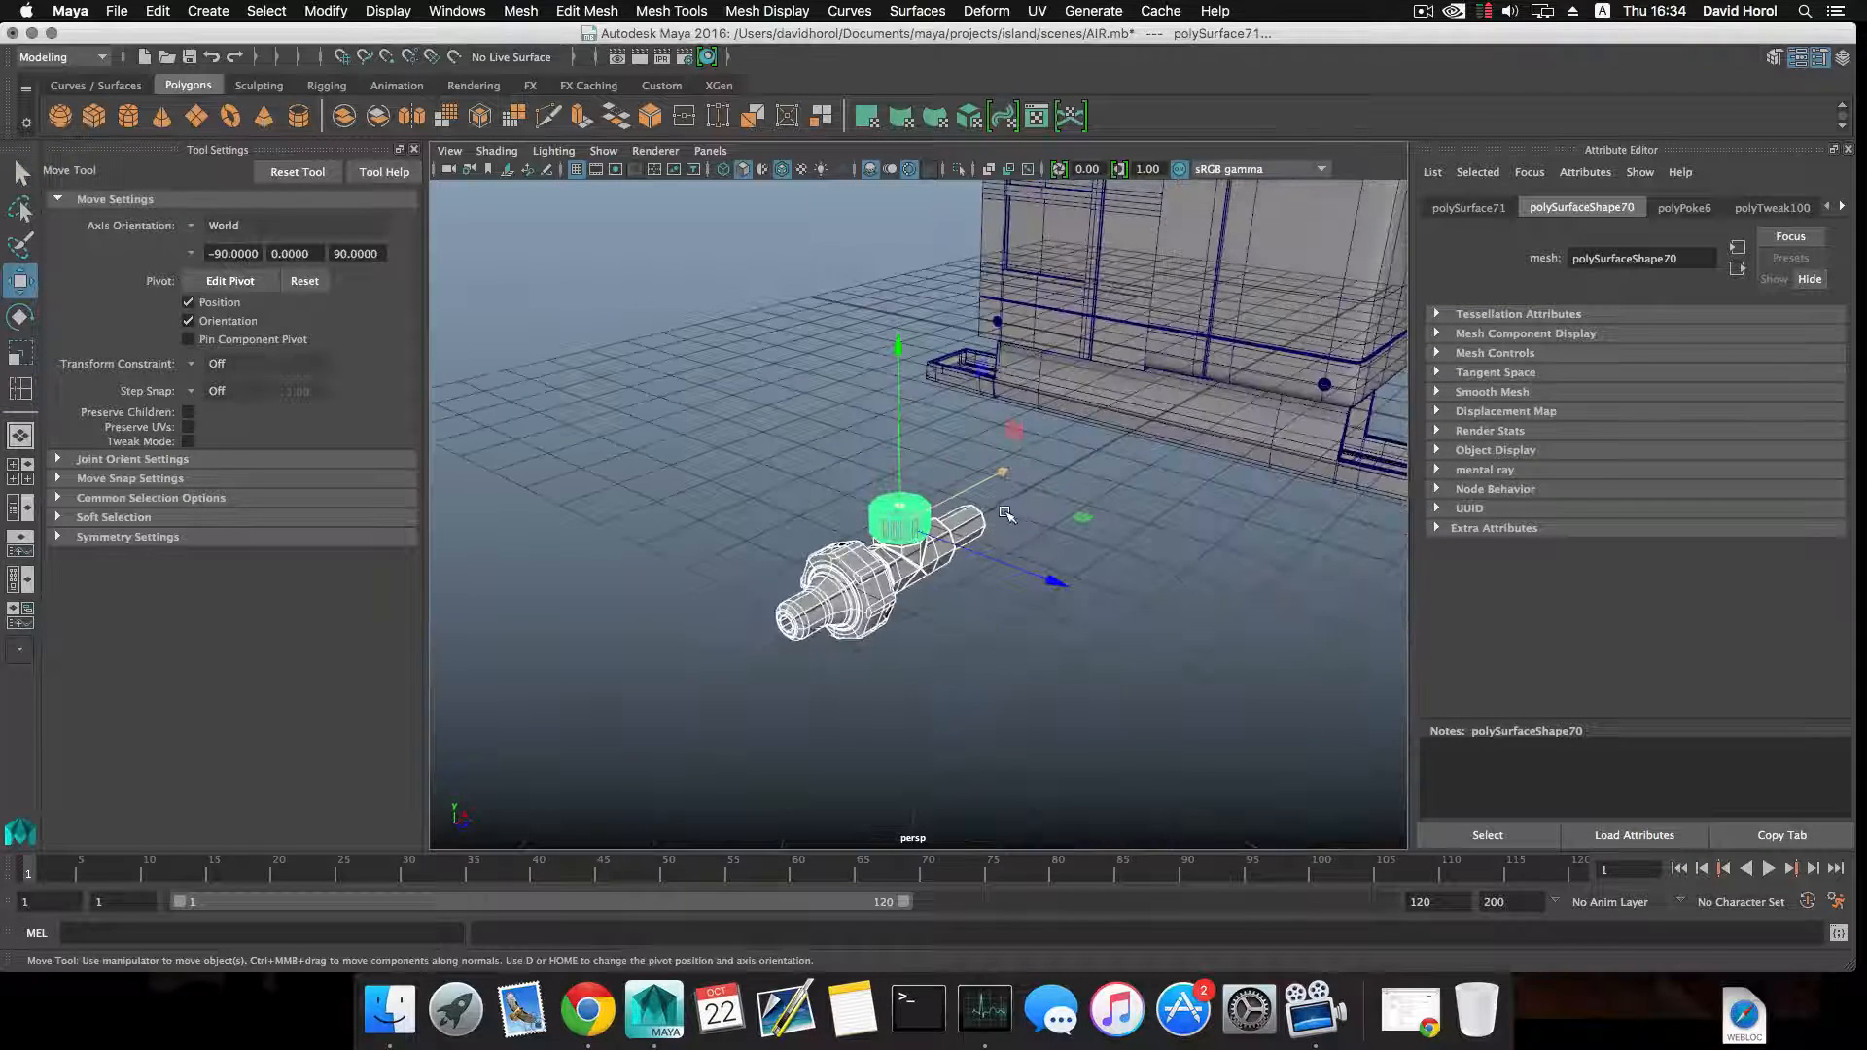
{"action": "left_click", "coordinate": [521, 11]}
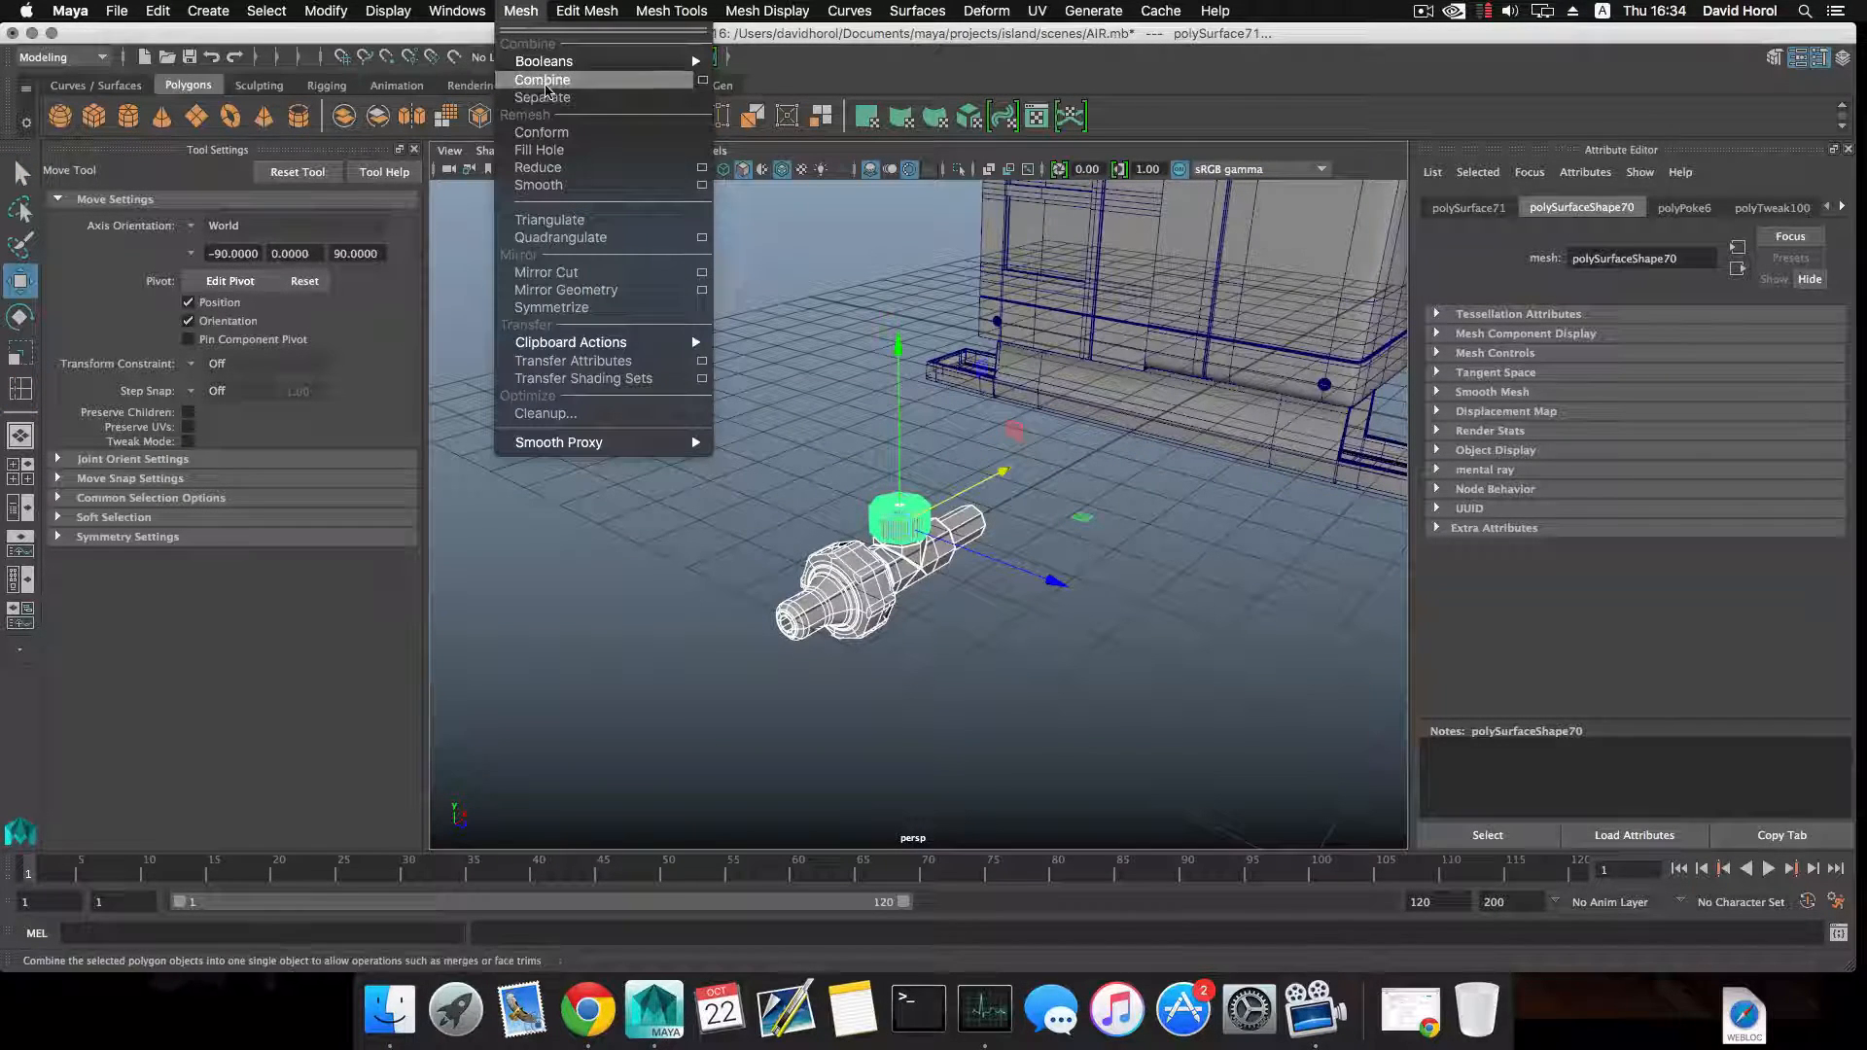
{"action": "left_click", "coordinate": [544, 51]}
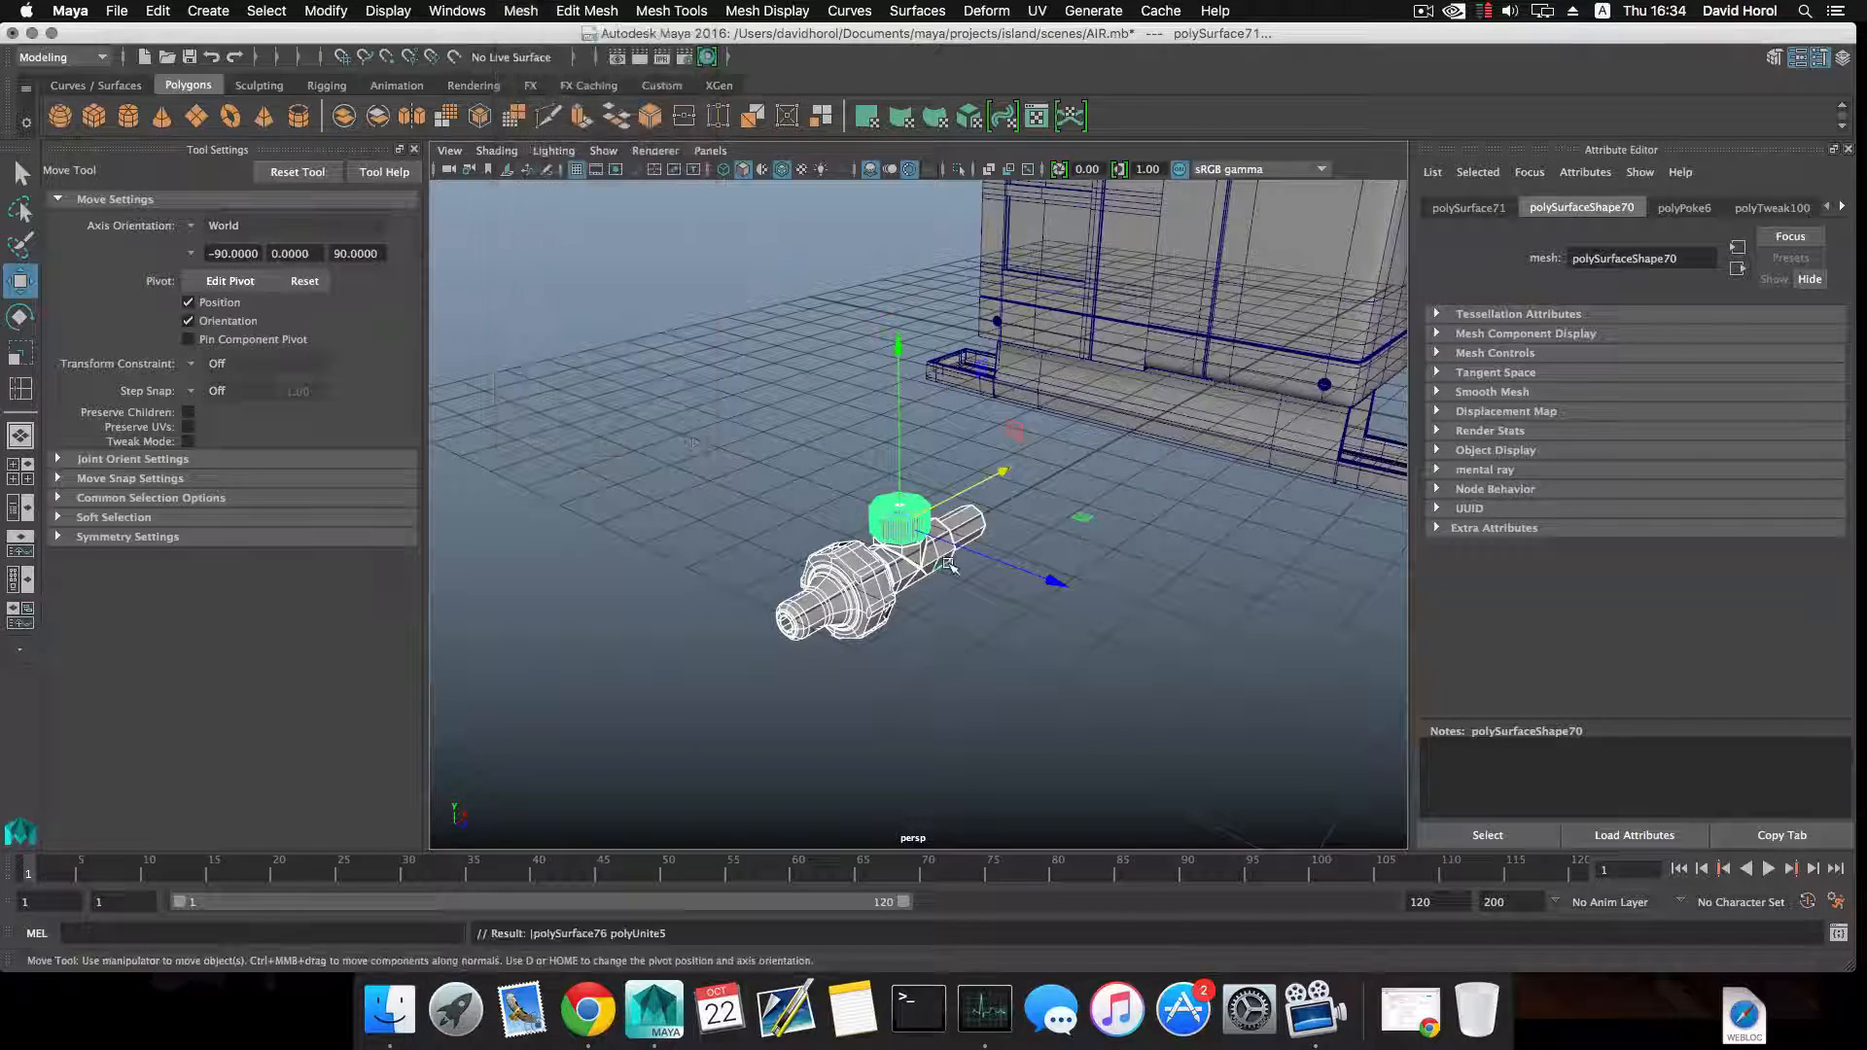
Center the pivot of the combined valve mesh and delete its construction history.
{"action": "left_click", "coordinate": [323, 11]}
{"action": "left_click", "coordinate": [389, 135]}
{"action": "left_click", "coordinate": [157, 11]}
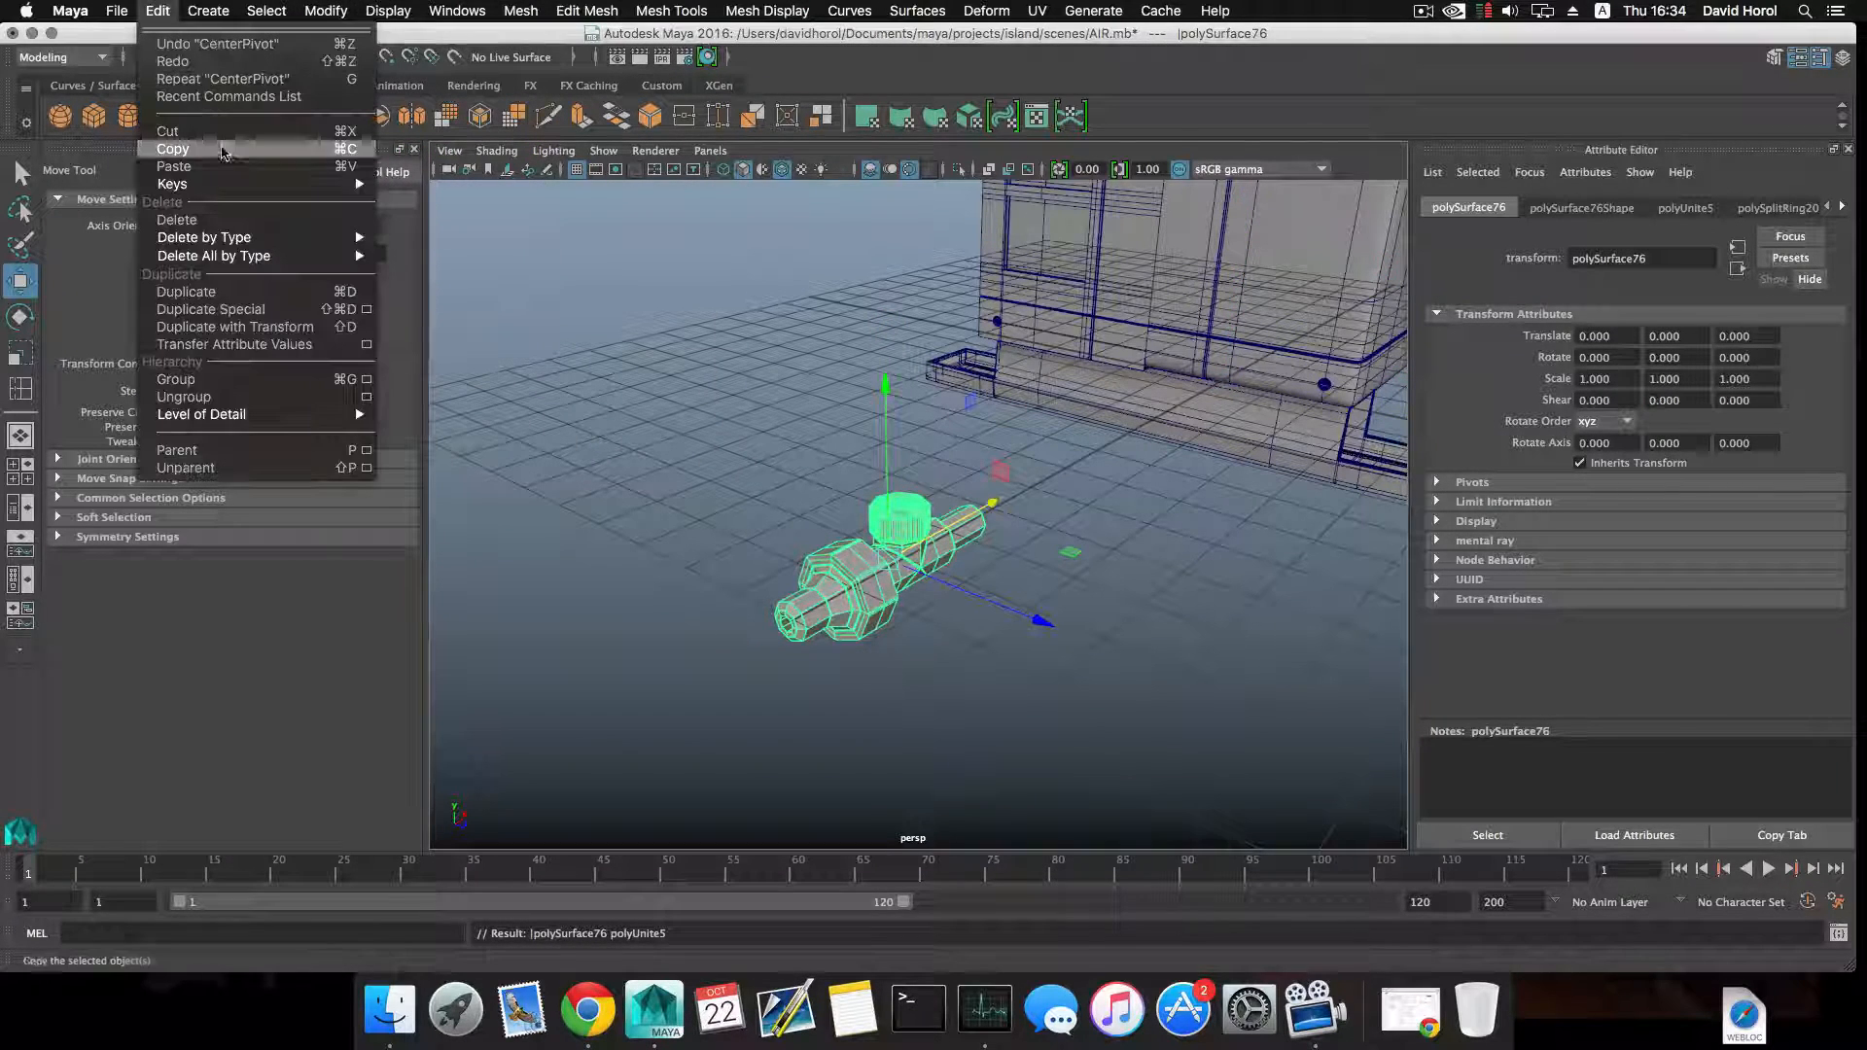
{"action": "left_click", "coordinate": [403, 248]}
Select the entire outdoor unit together with the valve and delete the construction history of all objects.
{"action": "left_click_drag", "start_coordinate": [706, 418], "coordinate": [792, 479], "text": "alt"}
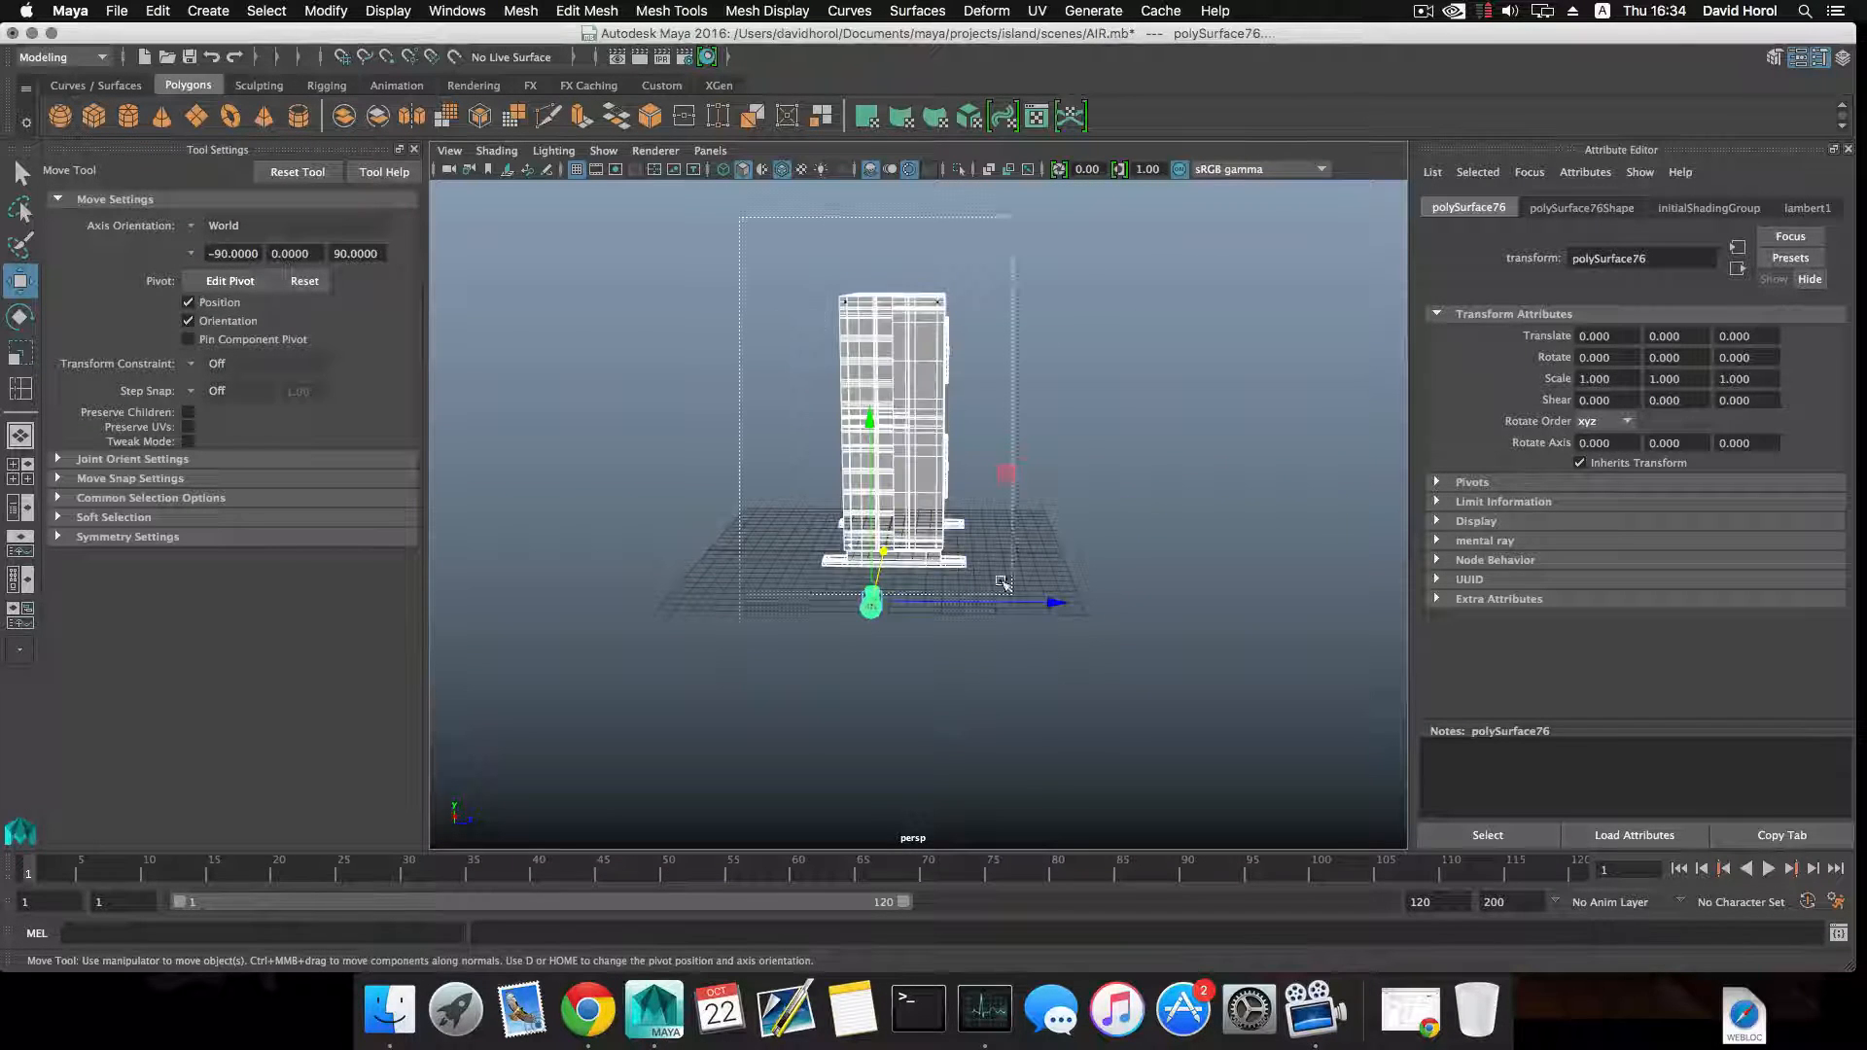
{"action": "left_click_drag", "start_coordinate": [1062, 654], "coordinate": [921, 603], "text": "alt"}
{"action": "left_click", "coordinate": [158, 10]}
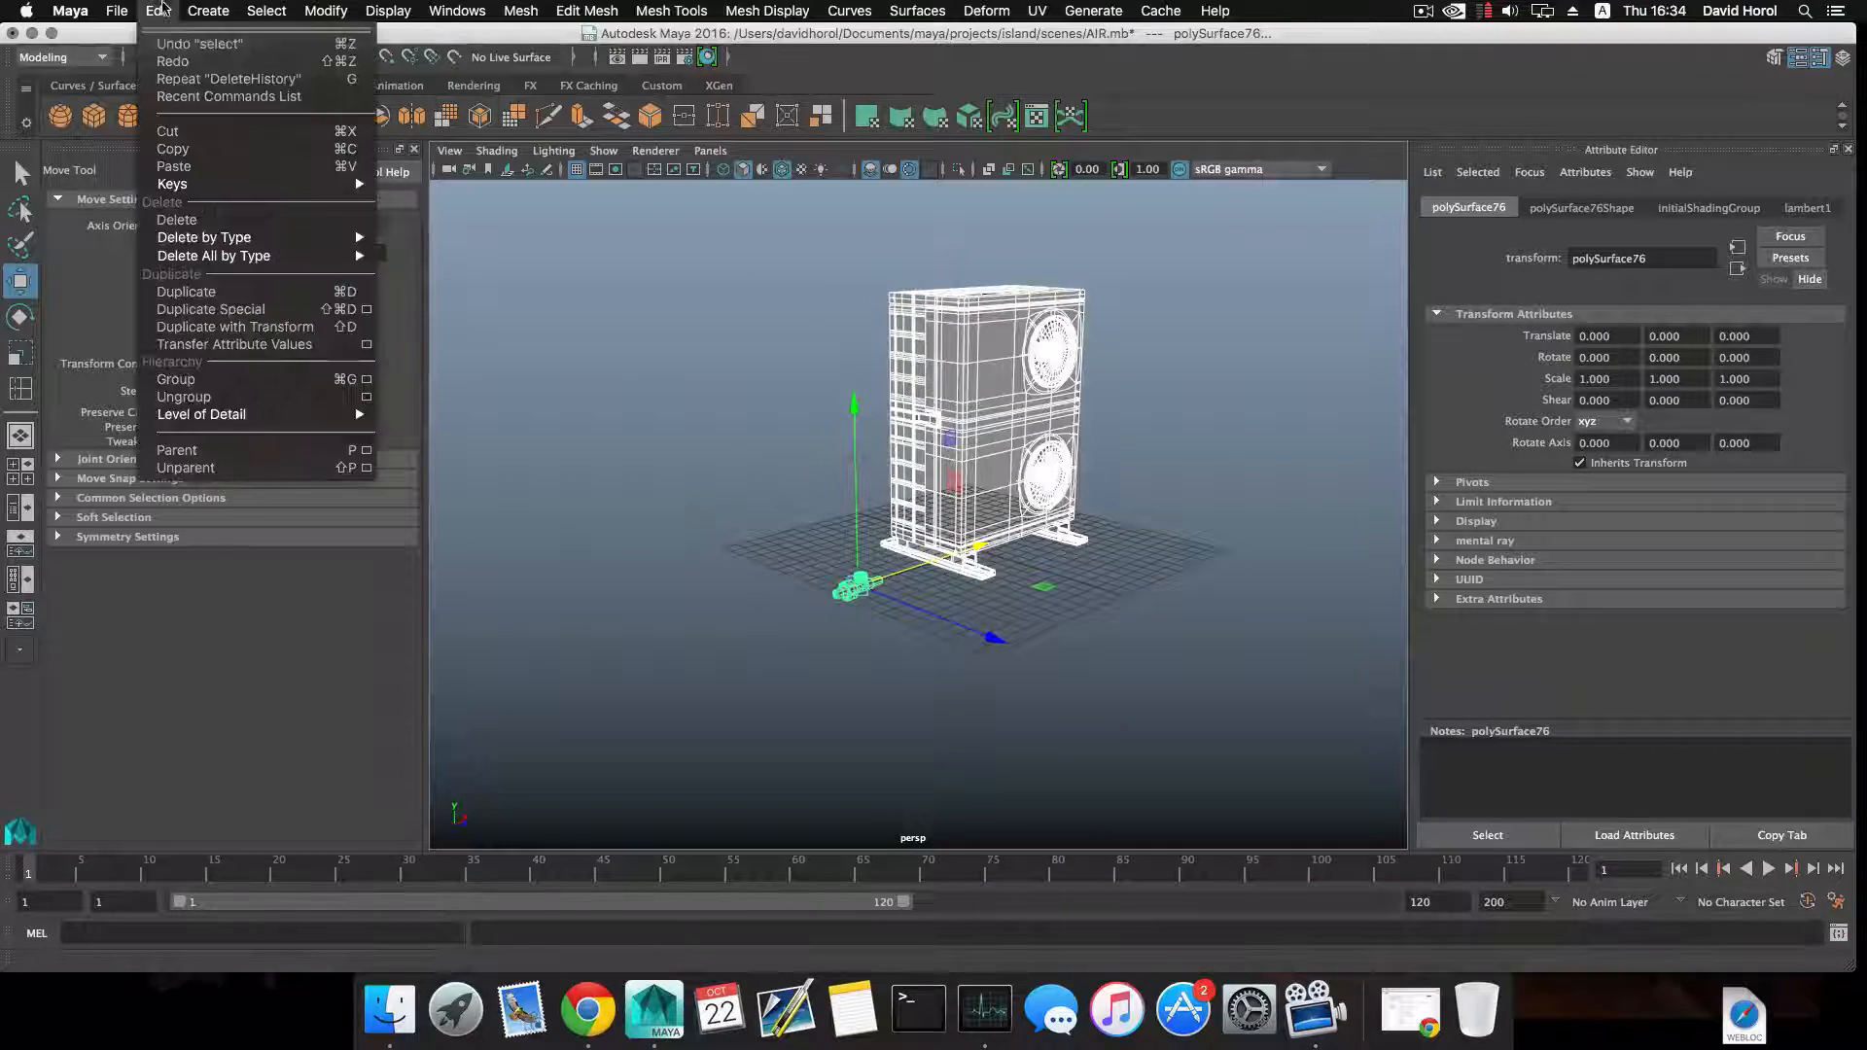
{"action": "mouse_move", "coordinate": [272, 241]}
{"action": "left_click", "coordinate": [403, 248]}
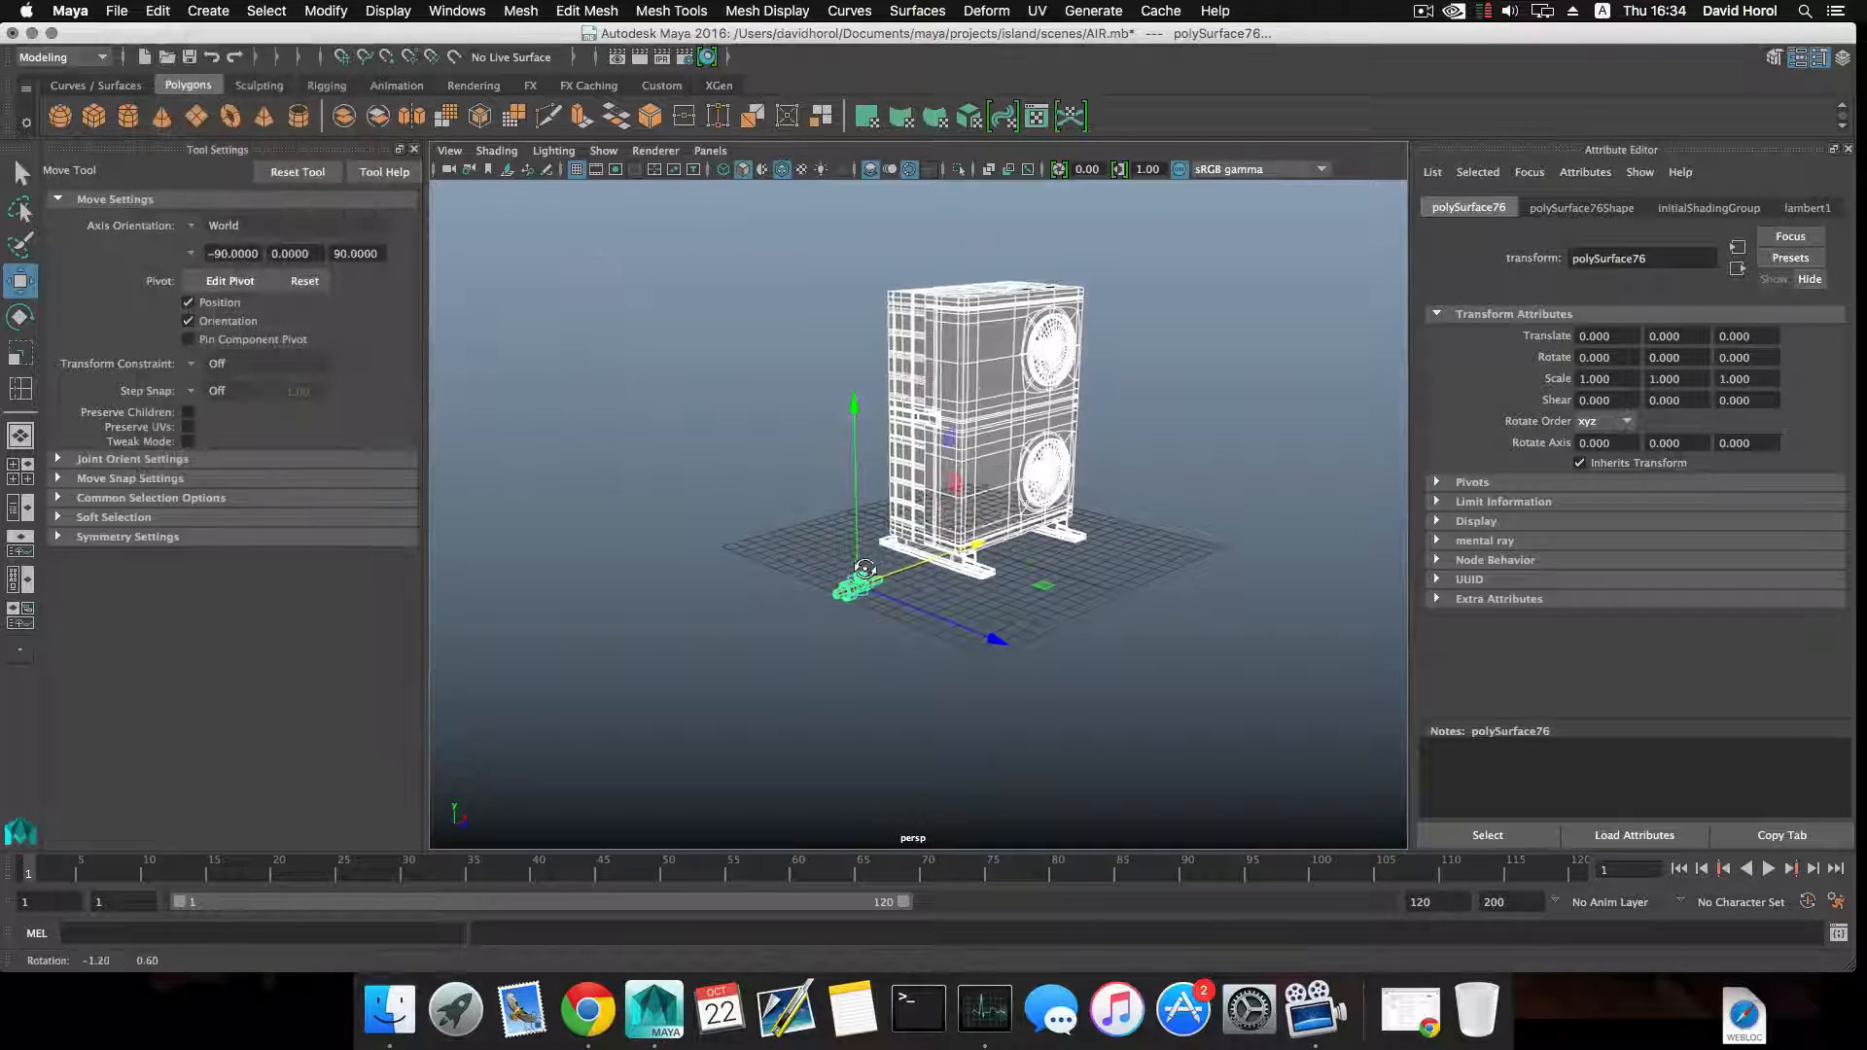
Scale the valve uniformly to 0.551 and move it to the lower corner of the outdoor unit, at 4.605, 2.503, -1.752.
{"action": "scroll", "coordinate": [1004, 653], "scroll_direction": "up", "scroll_amount": 5}
{"action": "left_click", "coordinate": [911, 716]}
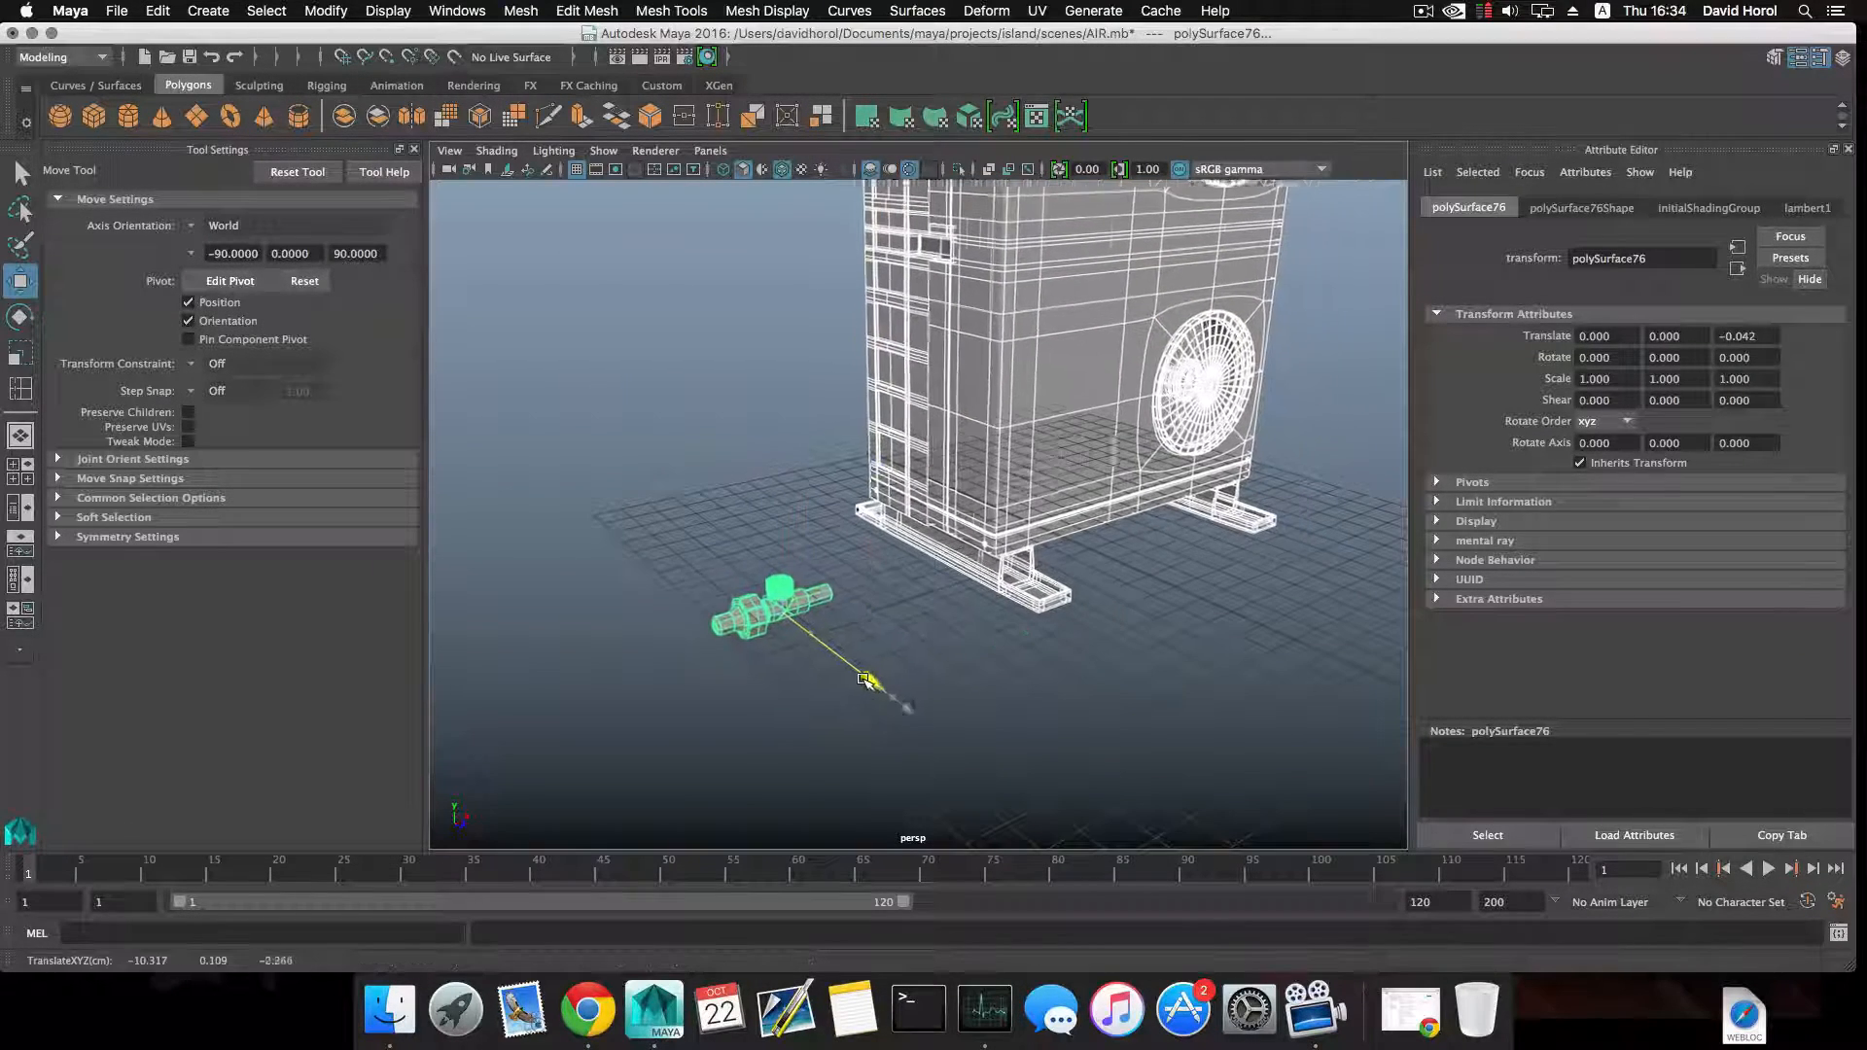
{"action": "left_click_drag", "start_coordinate": [699, 575], "coordinate": [792, 676]}
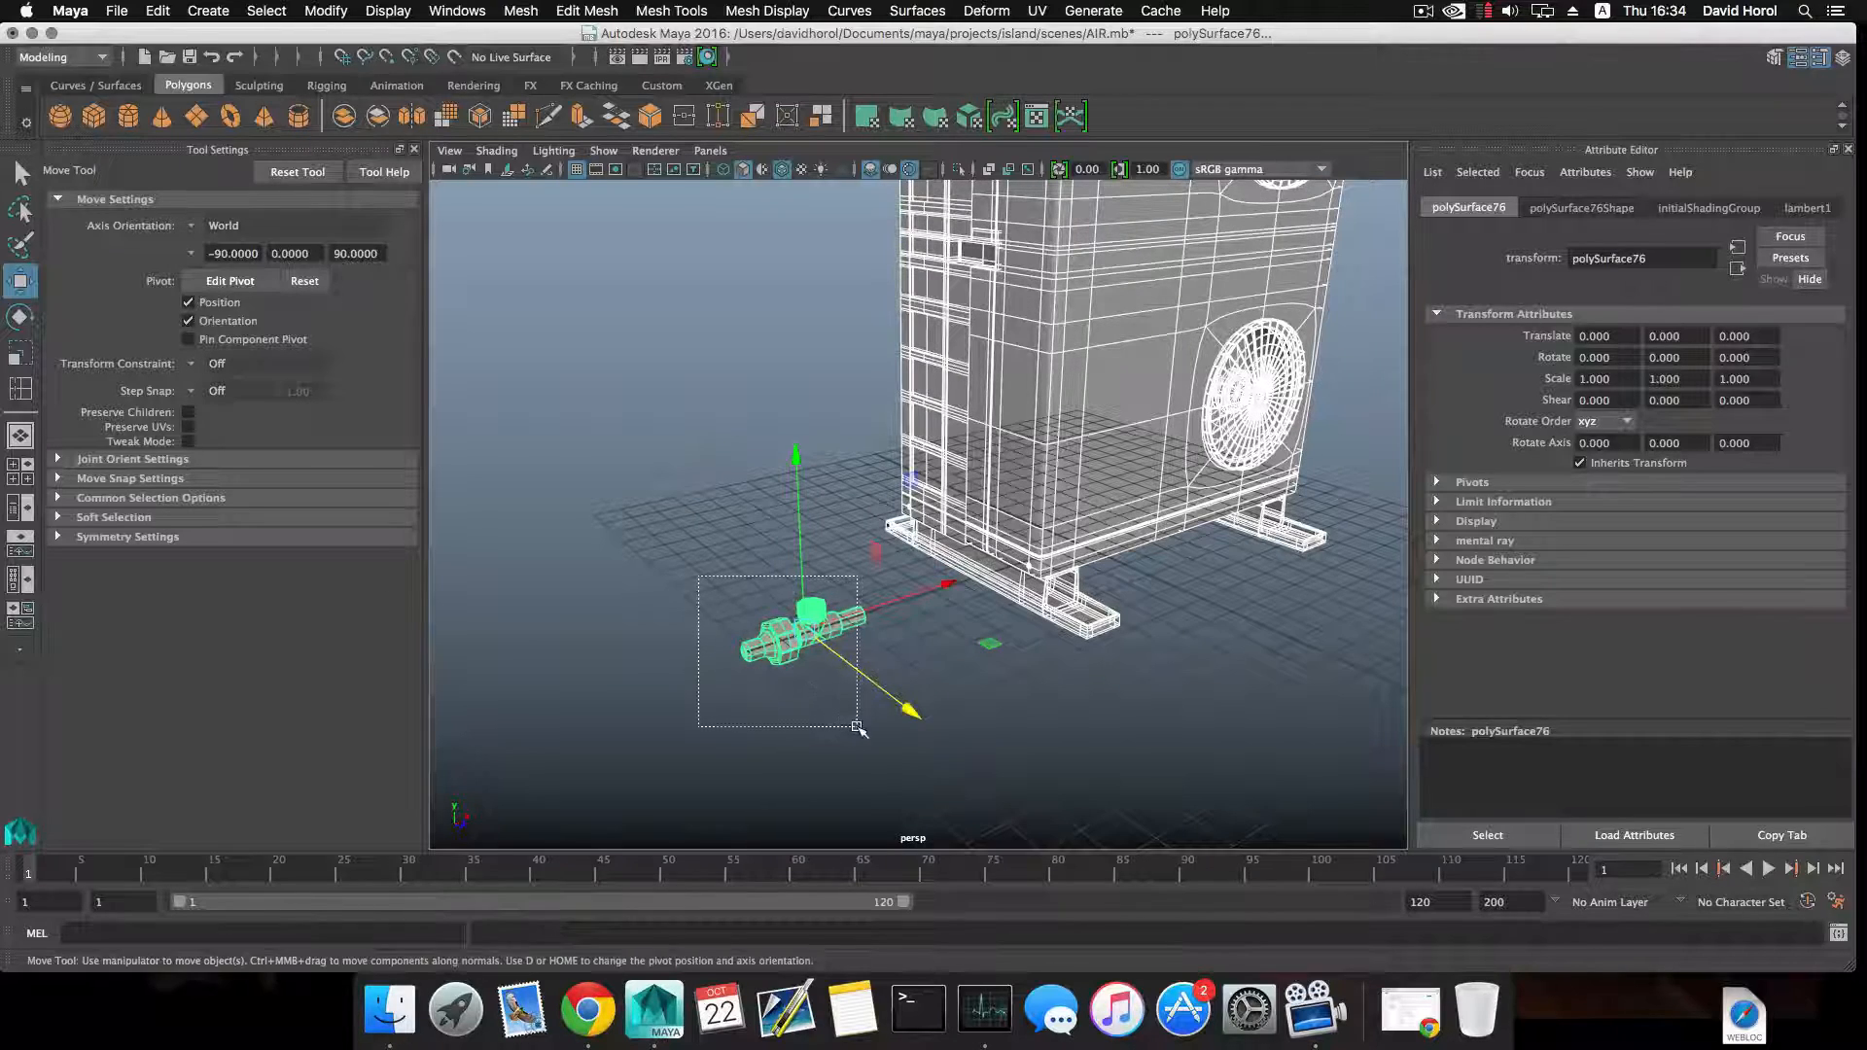
{"action": "left_click_drag", "start_coordinate": [858, 730], "coordinate": [780, 521]}
{"action": "key", "text": "r"}
{"action": "left_click_drag", "start_coordinate": [779, 522], "coordinate": [890, 520], "text": "alt"}
{"action": "key", "text": "w"}
{"action": "right_click_drag", "start_coordinate": [778, 525], "coordinate": [827, 537], "text": "alt"}
{"action": "left_click_drag", "start_coordinate": [777, 537], "coordinate": [840, 547], "text": "alt"}
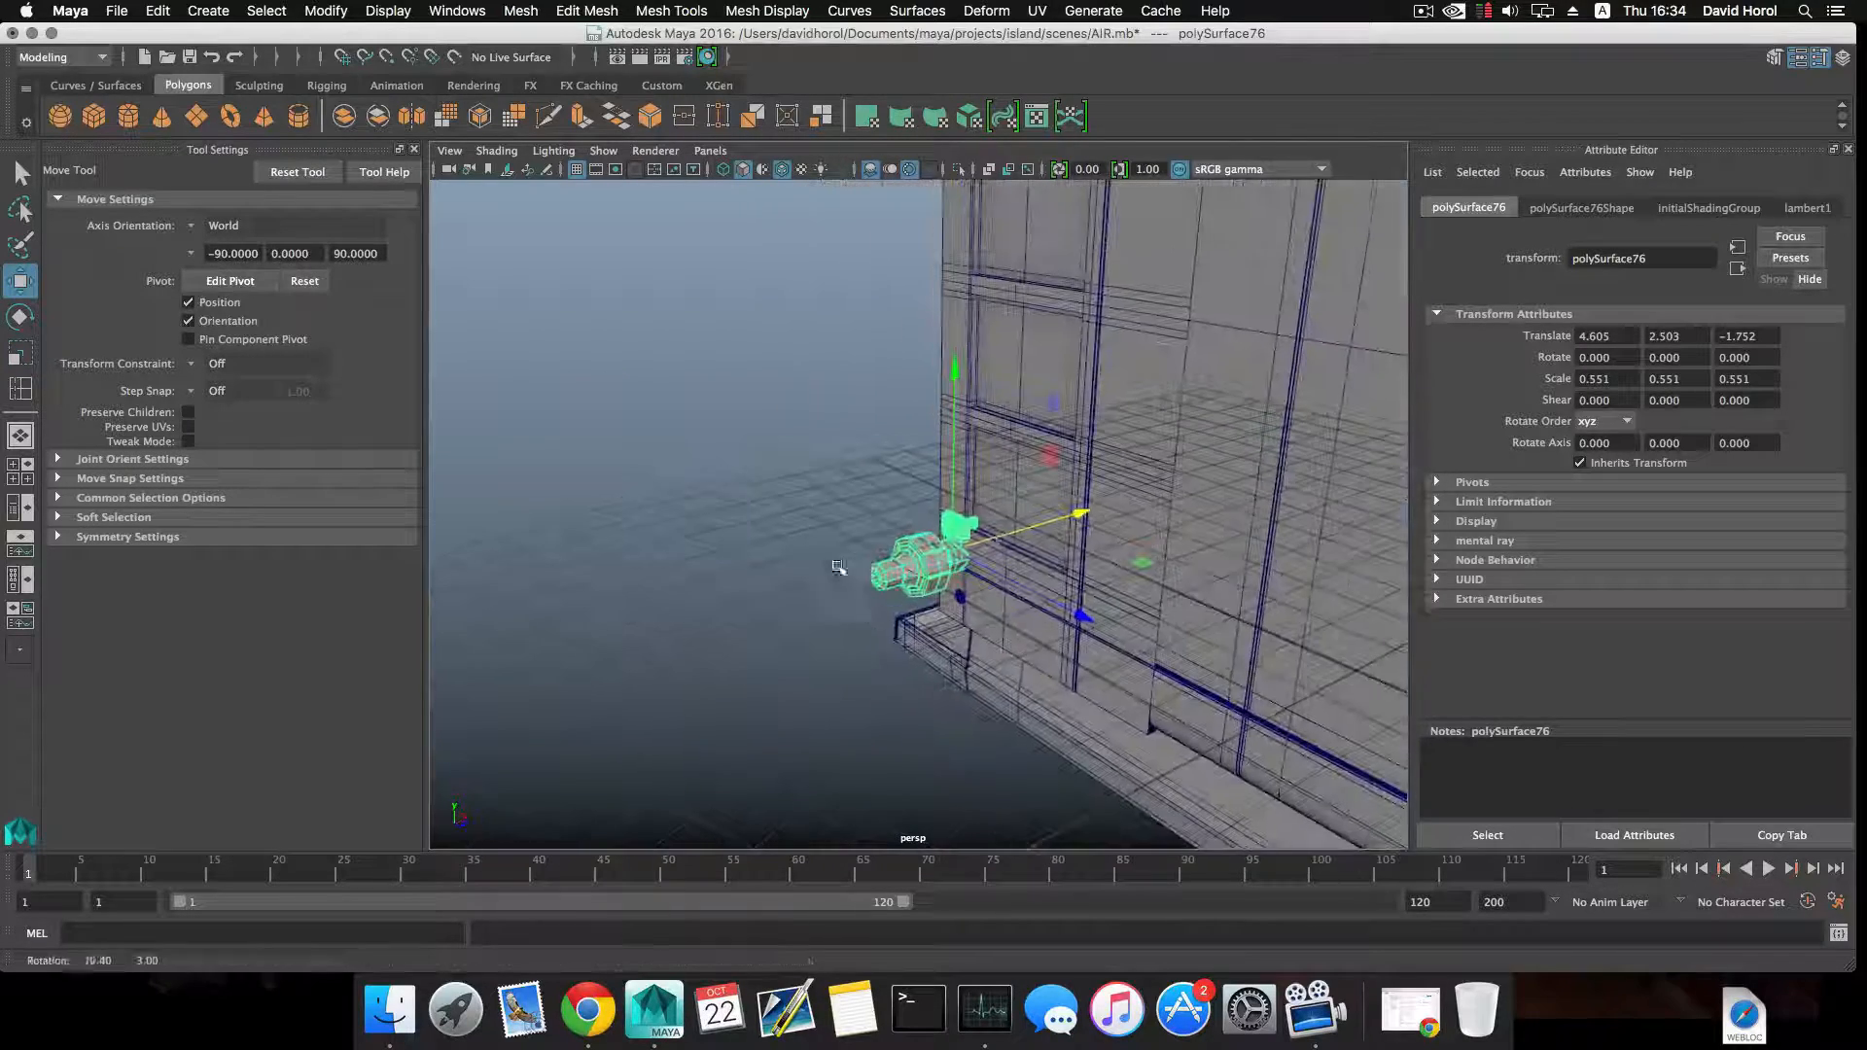
Shift the valve to X 4.263 and scale it down uniformly to 0.388.
{"action": "middle_click_drag", "start_coordinate": [840, 547], "coordinate": [756, 539], "text": "alt"}
{"action": "left_click_drag", "start_coordinate": [978, 515], "coordinate": [969, 518]}
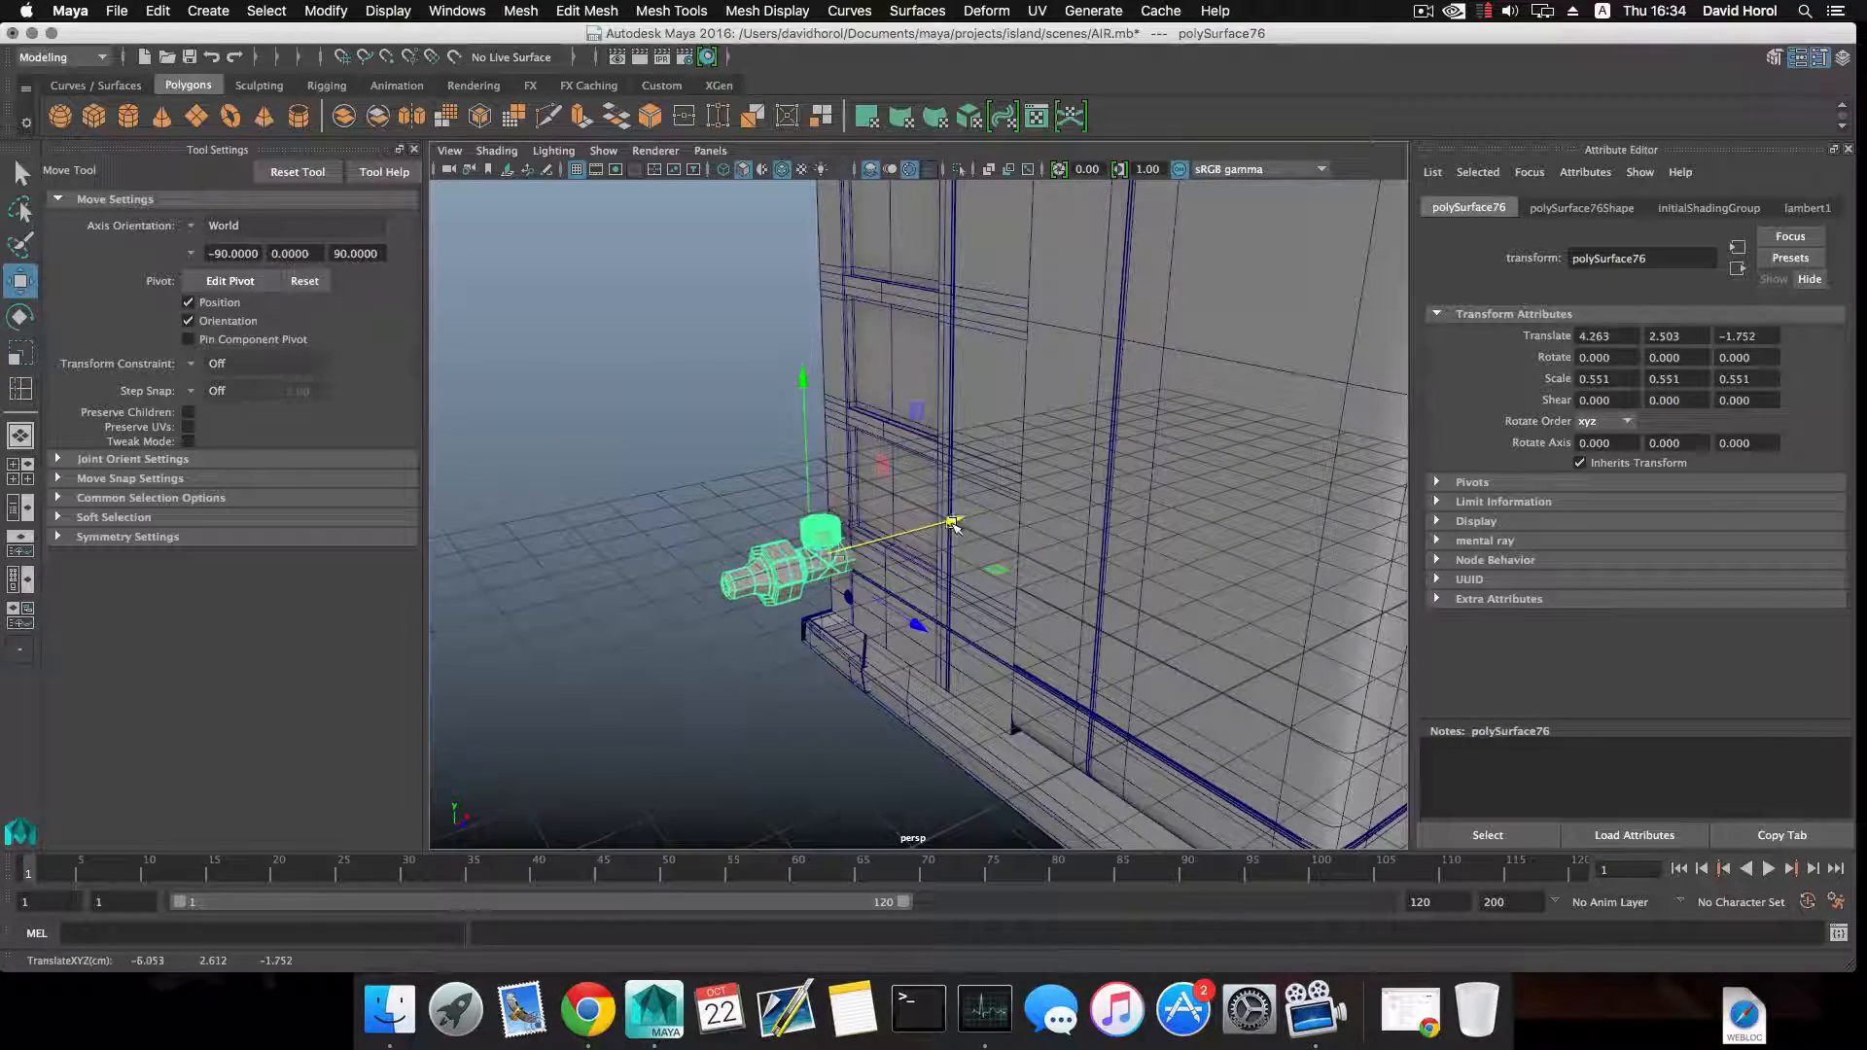
{"action": "key", "text": "r"}
{"action": "left_click_drag", "start_coordinate": [812, 562], "coordinate": [726, 636]}
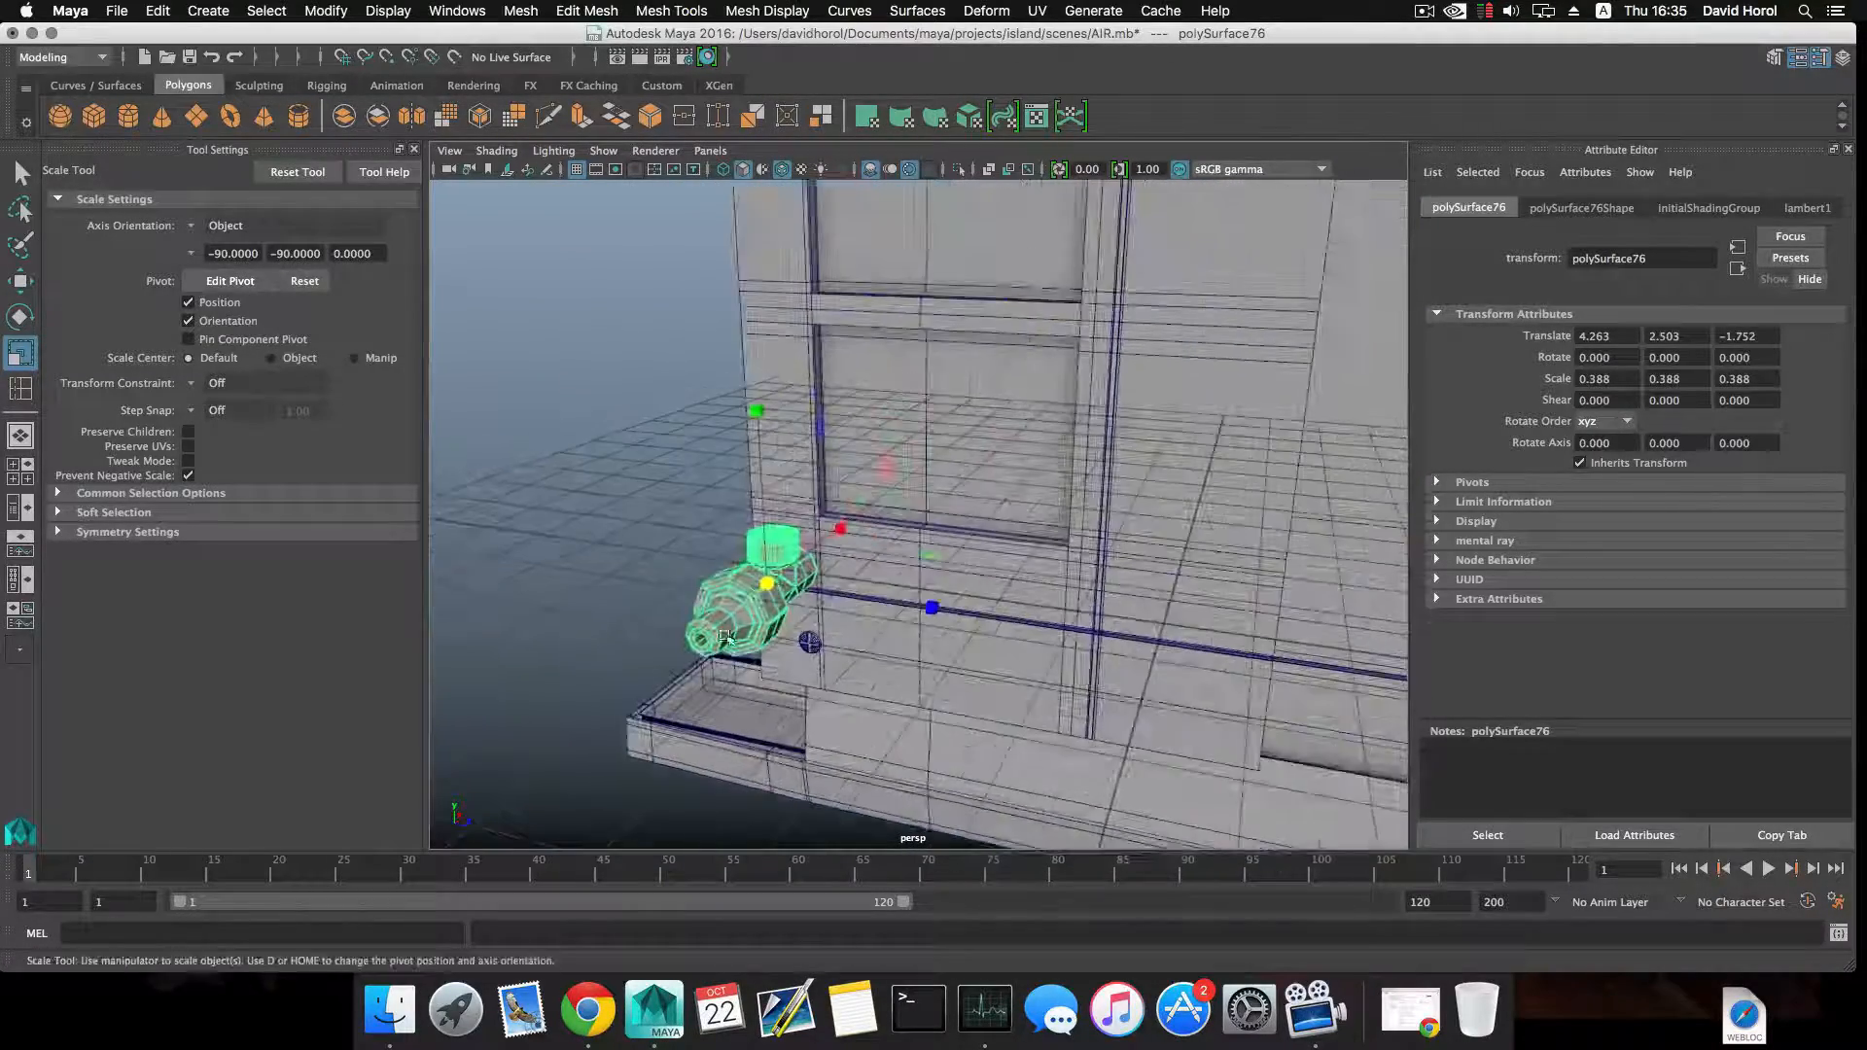
Raise the valve to Y 3.206 and position it against the side panel at X 4.365, Z -1.245.
{"action": "key", "text": "w"}
{"action": "left_click_drag", "start_coordinate": [765, 498], "coordinate": [749, 373]}
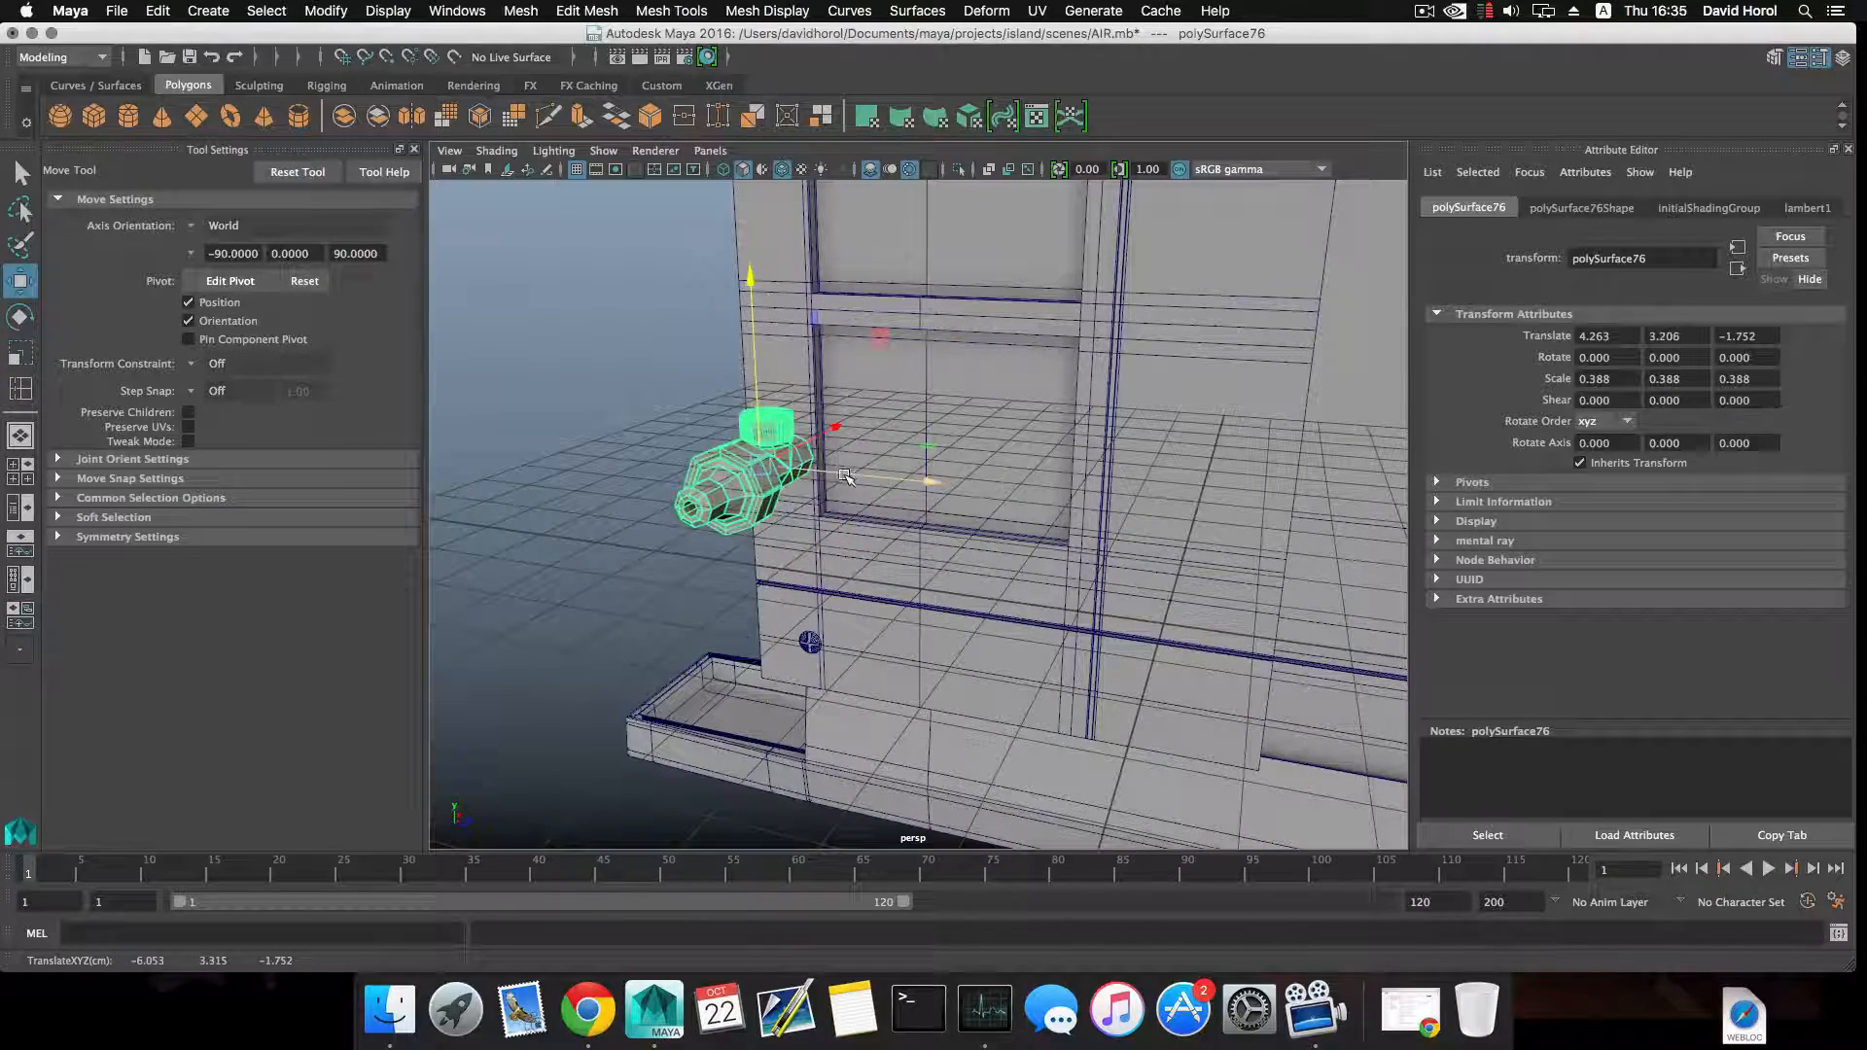
{"action": "left_click_drag", "start_coordinate": [887, 496], "coordinate": [980, 540], "text": "alt"}
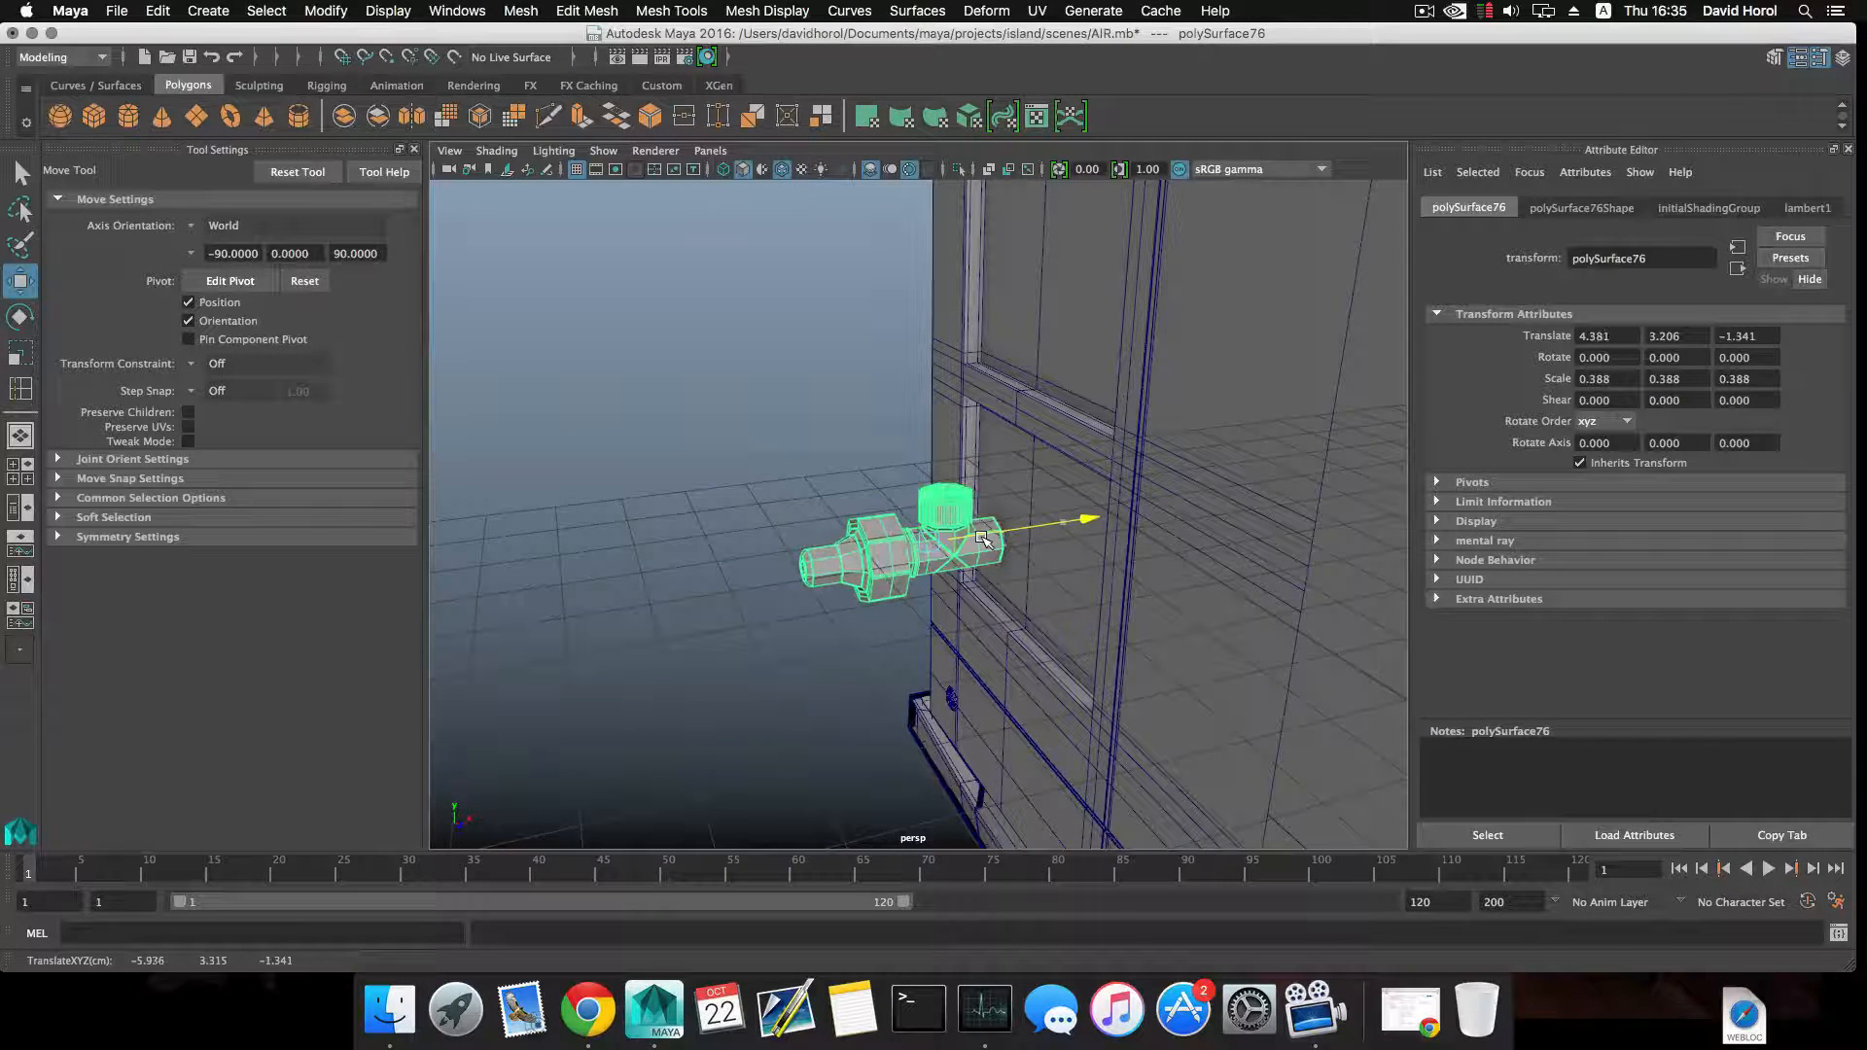
{"action": "left_click_drag", "start_coordinate": [980, 537], "coordinate": [887, 642], "text": "alt"}
{"action": "left_click_drag", "start_coordinate": [1039, 587], "coordinate": [945, 560], "text": "alt"}
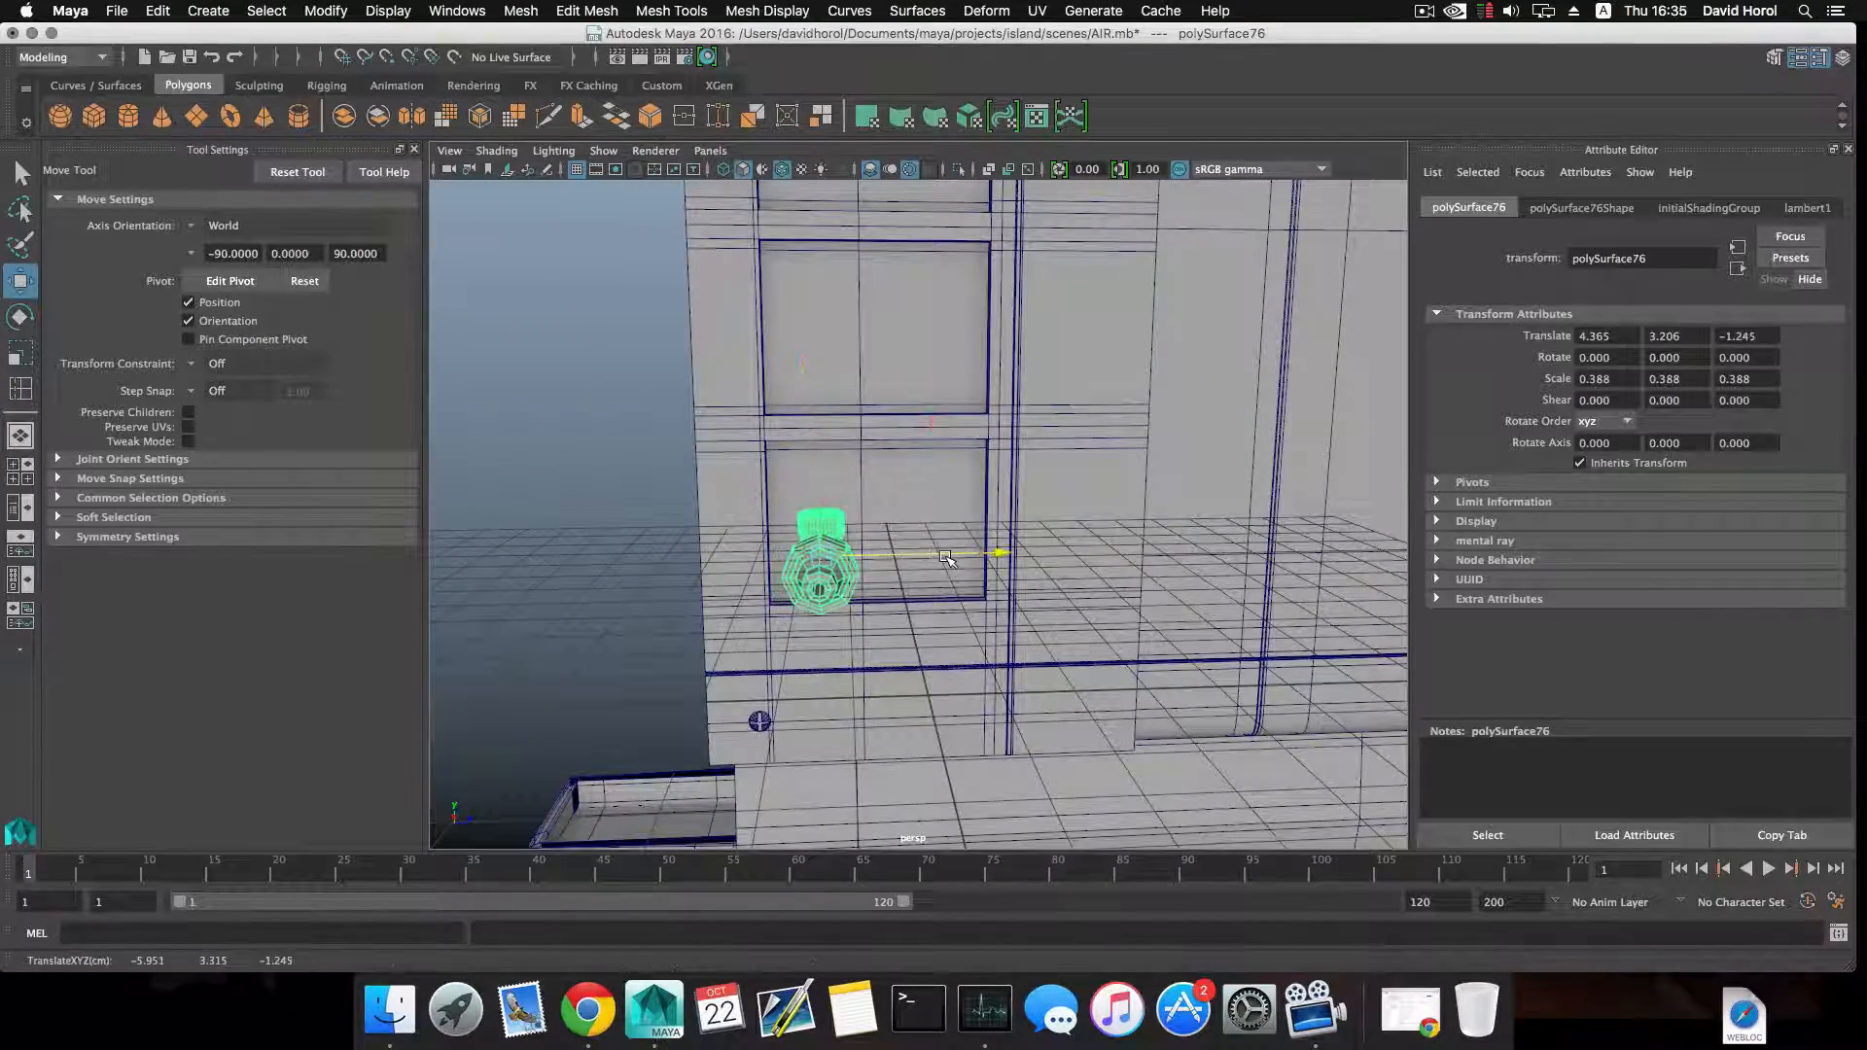
Duplicate the valve, place the copy beside the original at Z -0.569, and clear the selection.
{"action": "key", "text": "super+d"}
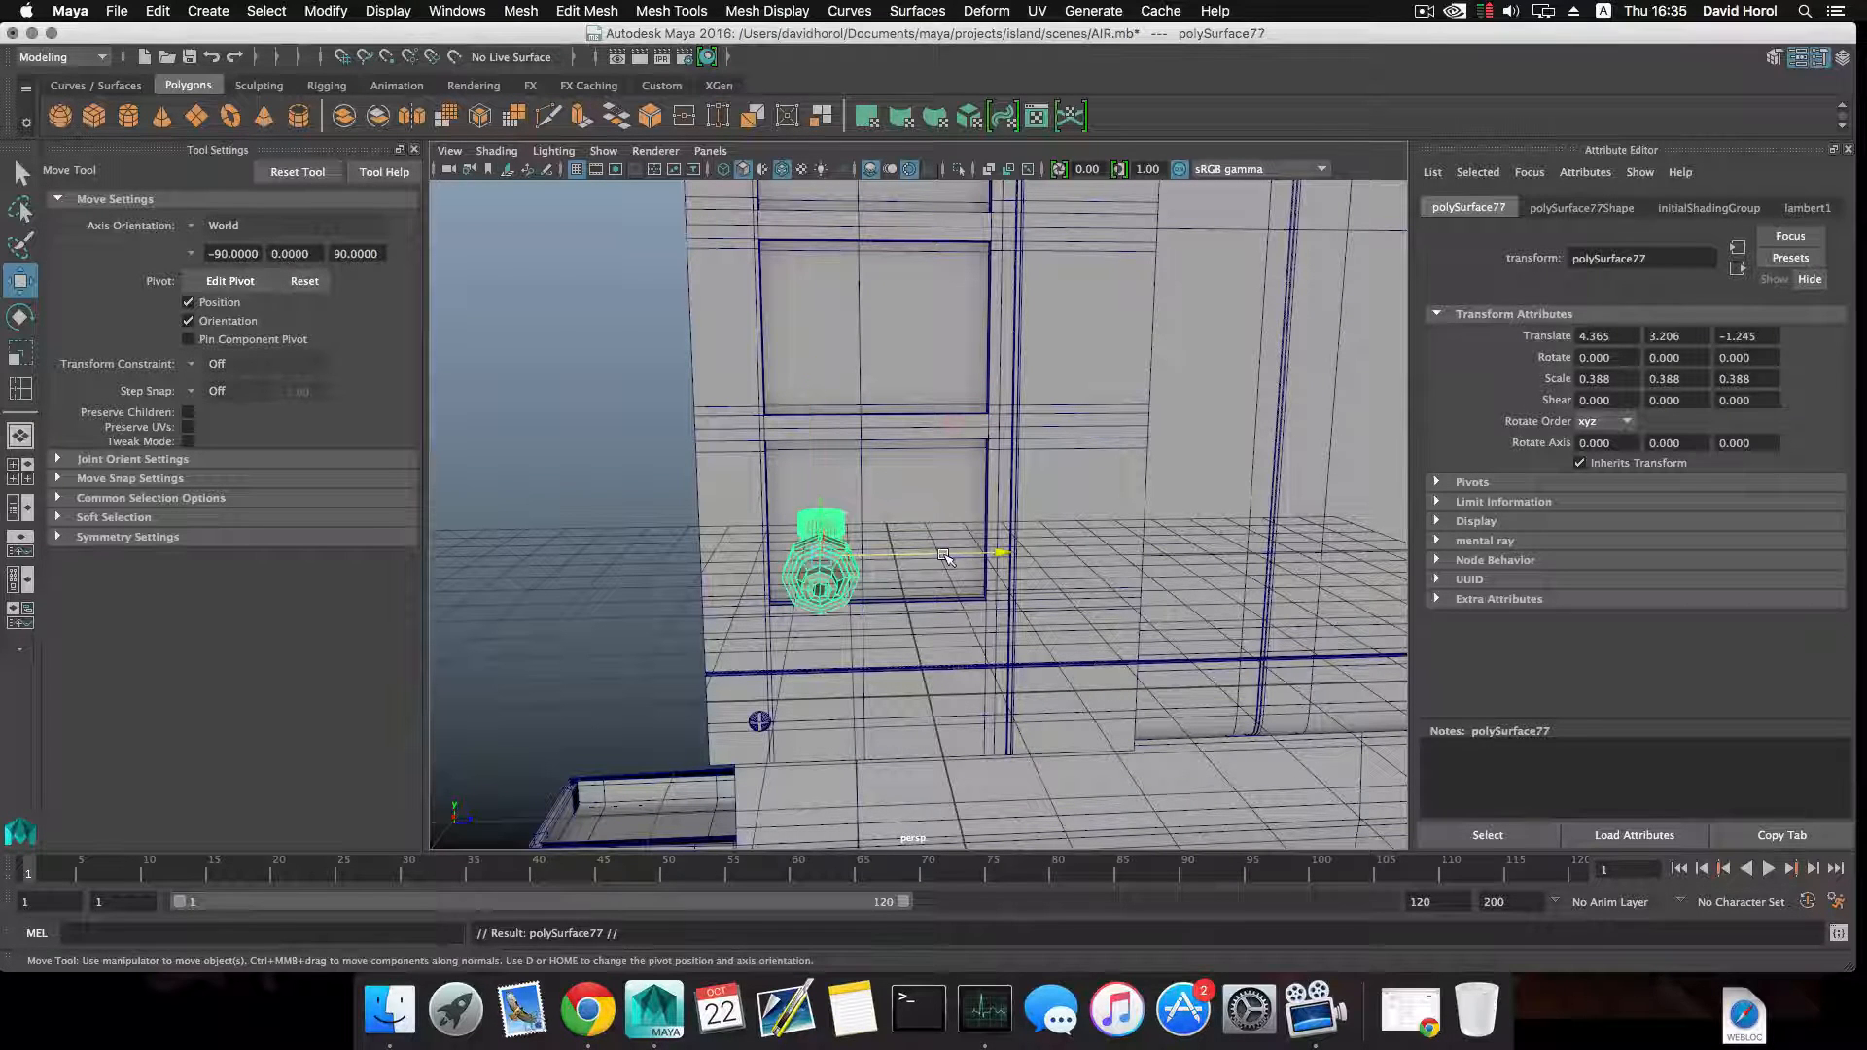
{"action": "left_click_drag", "start_coordinate": [943, 557], "coordinate": [1011, 563]}
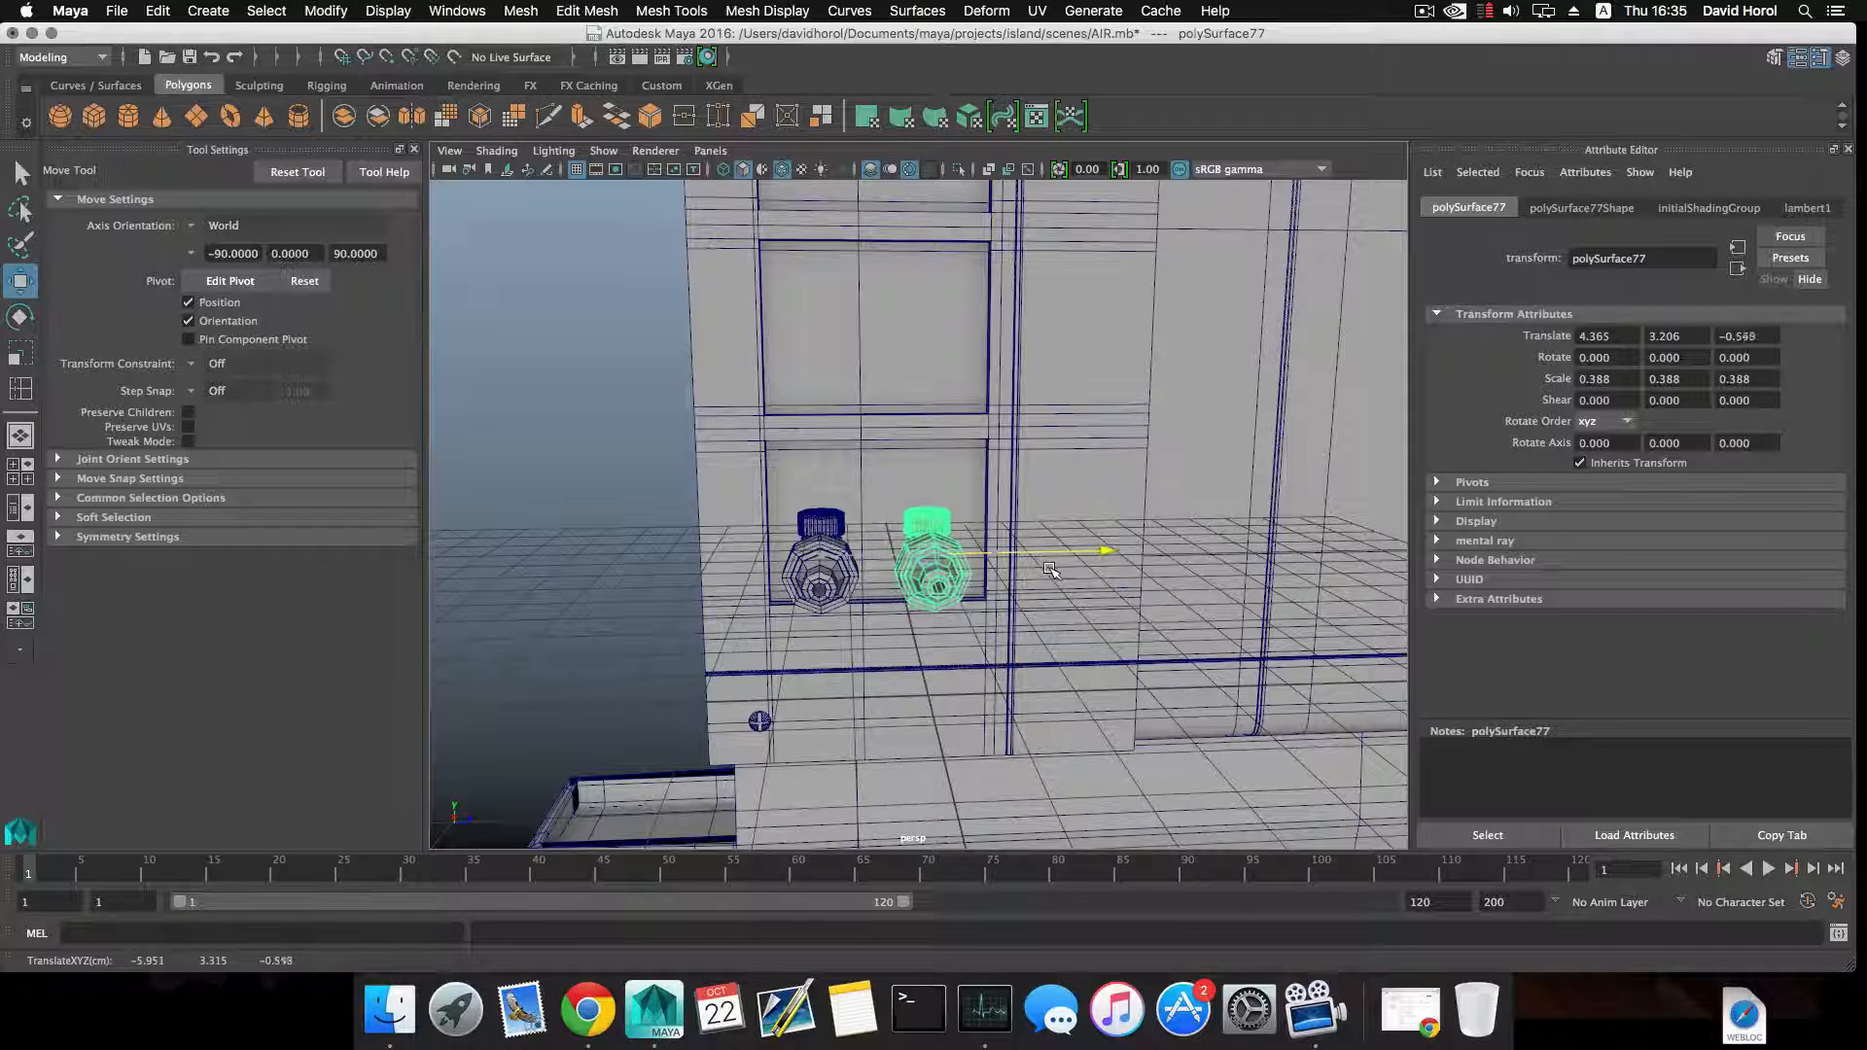
{"action": "left_click_drag", "start_coordinate": [1057, 571], "coordinate": [925, 613], "text": "alt"}
{"action": "left_click", "coordinate": [906, 624]}
Select the original valve and pull it outward from the side panel to X 3.759.
{"action": "right_click_drag", "start_coordinate": [925, 612], "coordinate": [1191, 712], "text": "alt"}
{"action": "middle_click_drag", "start_coordinate": [958, 725], "coordinate": [1052, 541], "text": "alt"}
{"action": "right_click_drag", "start_coordinate": [869, 658], "coordinate": [958, 682], "text": "alt"}
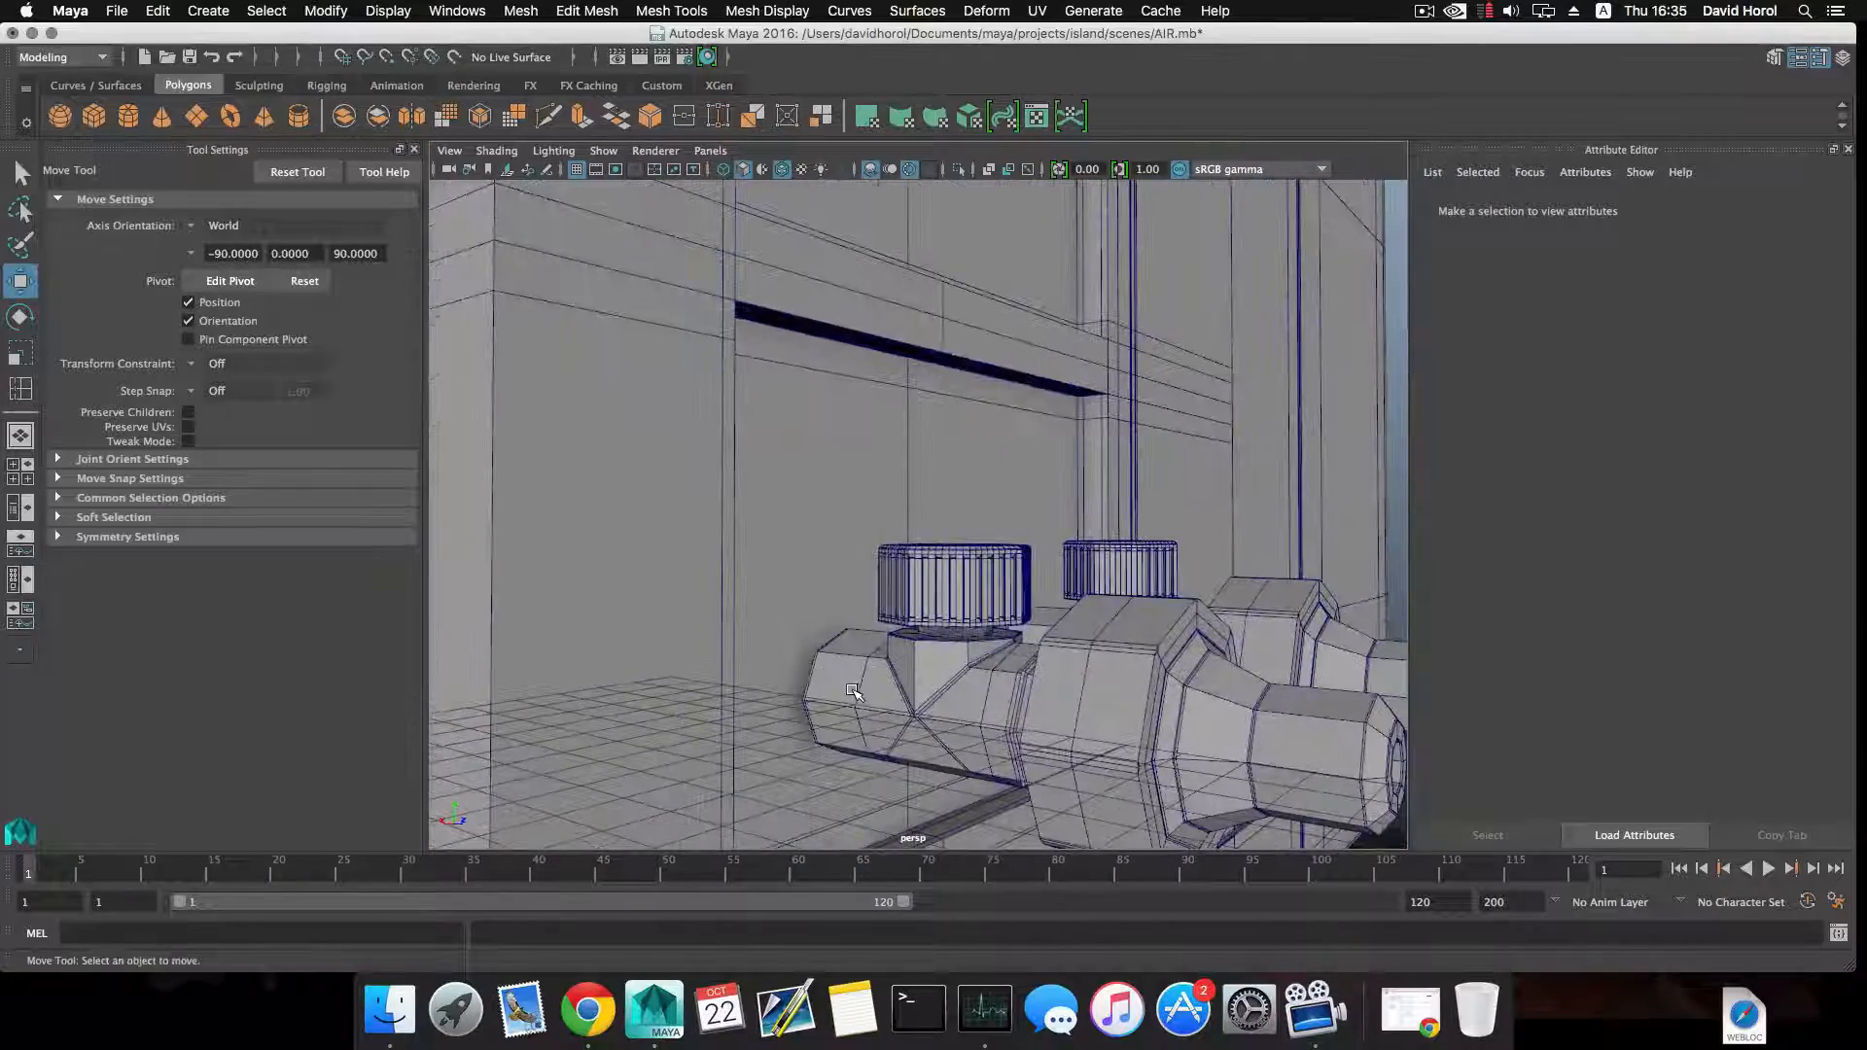
{"action": "left_click", "coordinate": [853, 695]}
{"action": "left_click_drag", "start_coordinate": [921, 684], "coordinate": [1227, 720]}
{"action": "right_click_drag", "start_coordinate": [1227, 720], "coordinate": [1029, 729], "text": "alt"}
{"action": "left_click_drag", "start_coordinate": [958, 715], "coordinate": [883, 675], "text": "alt"}
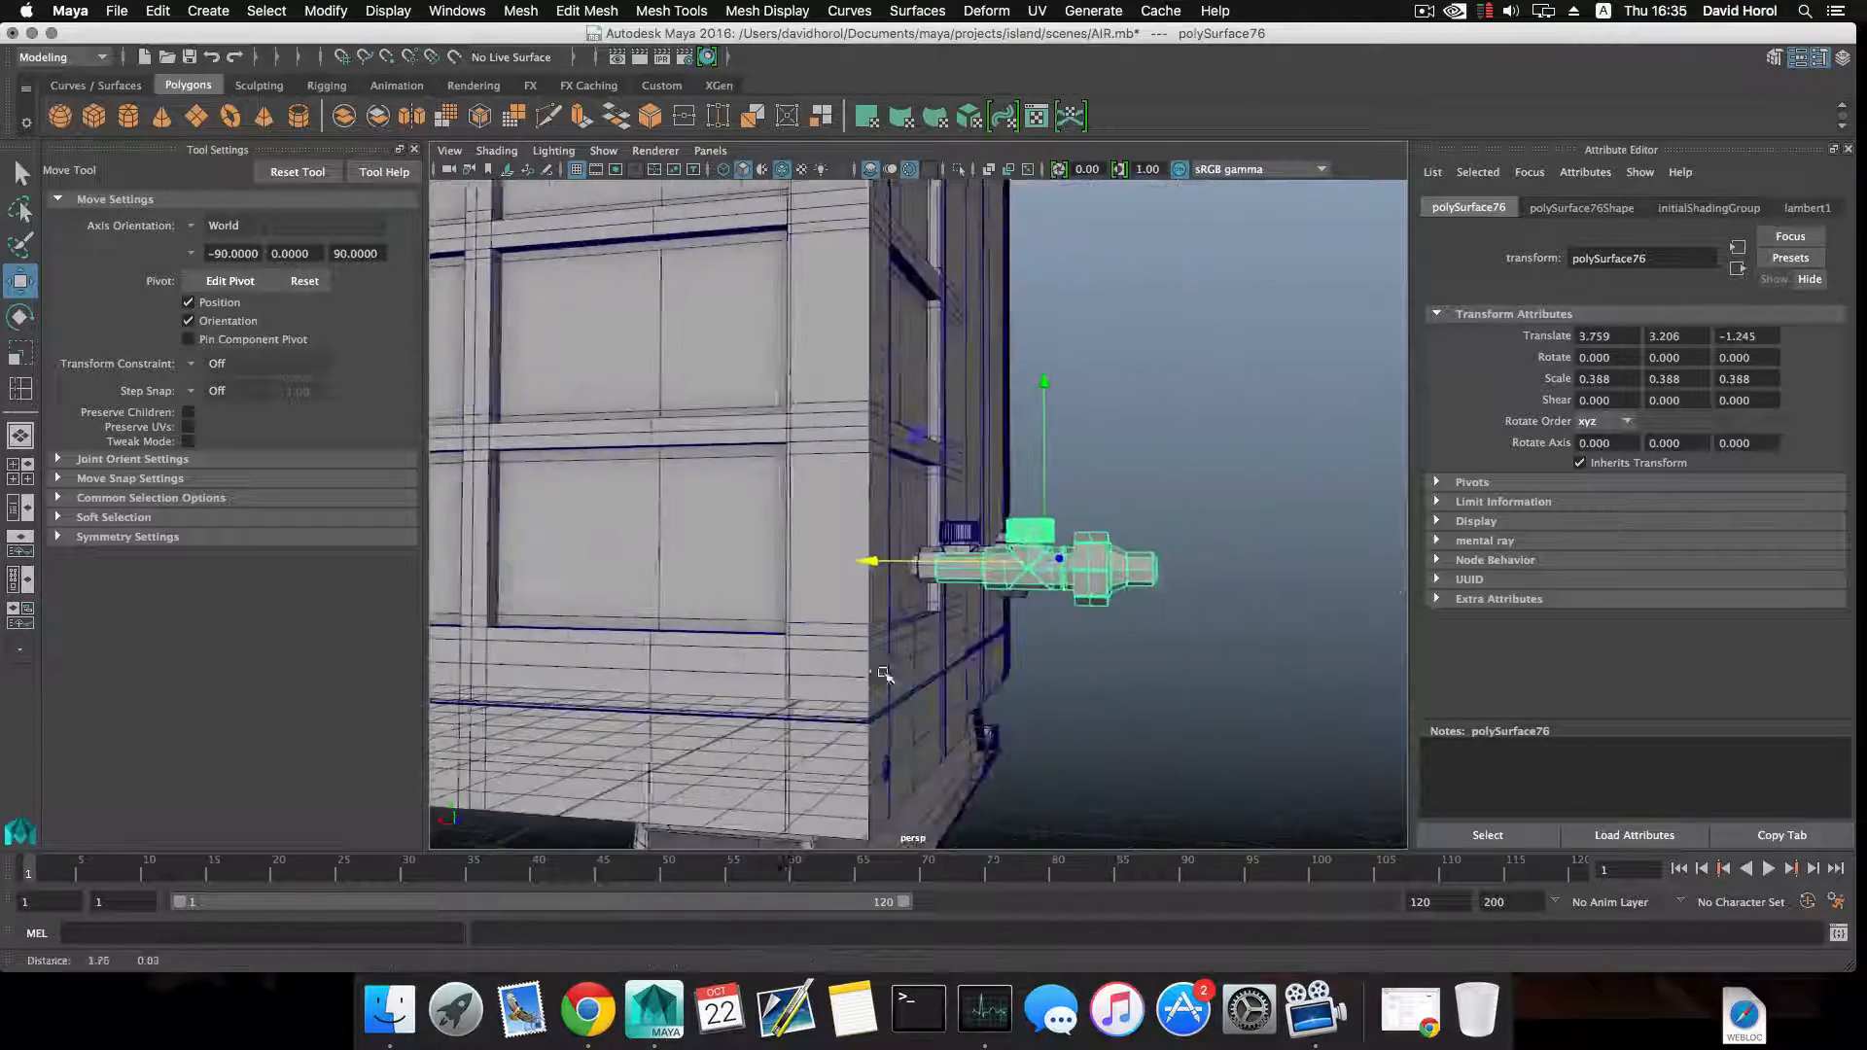
{"action": "right_click_drag", "start_coordinate": [883, 675], "coordinate": [1096, 748], "text": "alt"}
{"action": "left_click_drag", "start_coordinate": [1096, 748], "coordinate": [1033, 692], "text": "alt"}
Insert an edge loop around the middle of the original valve's narrow pipe and bevel it into two loops.
{"action": "right_click_drag", "start_coordinate": [1026, 576], "coordinate": [951, 674], "text": "shift"}
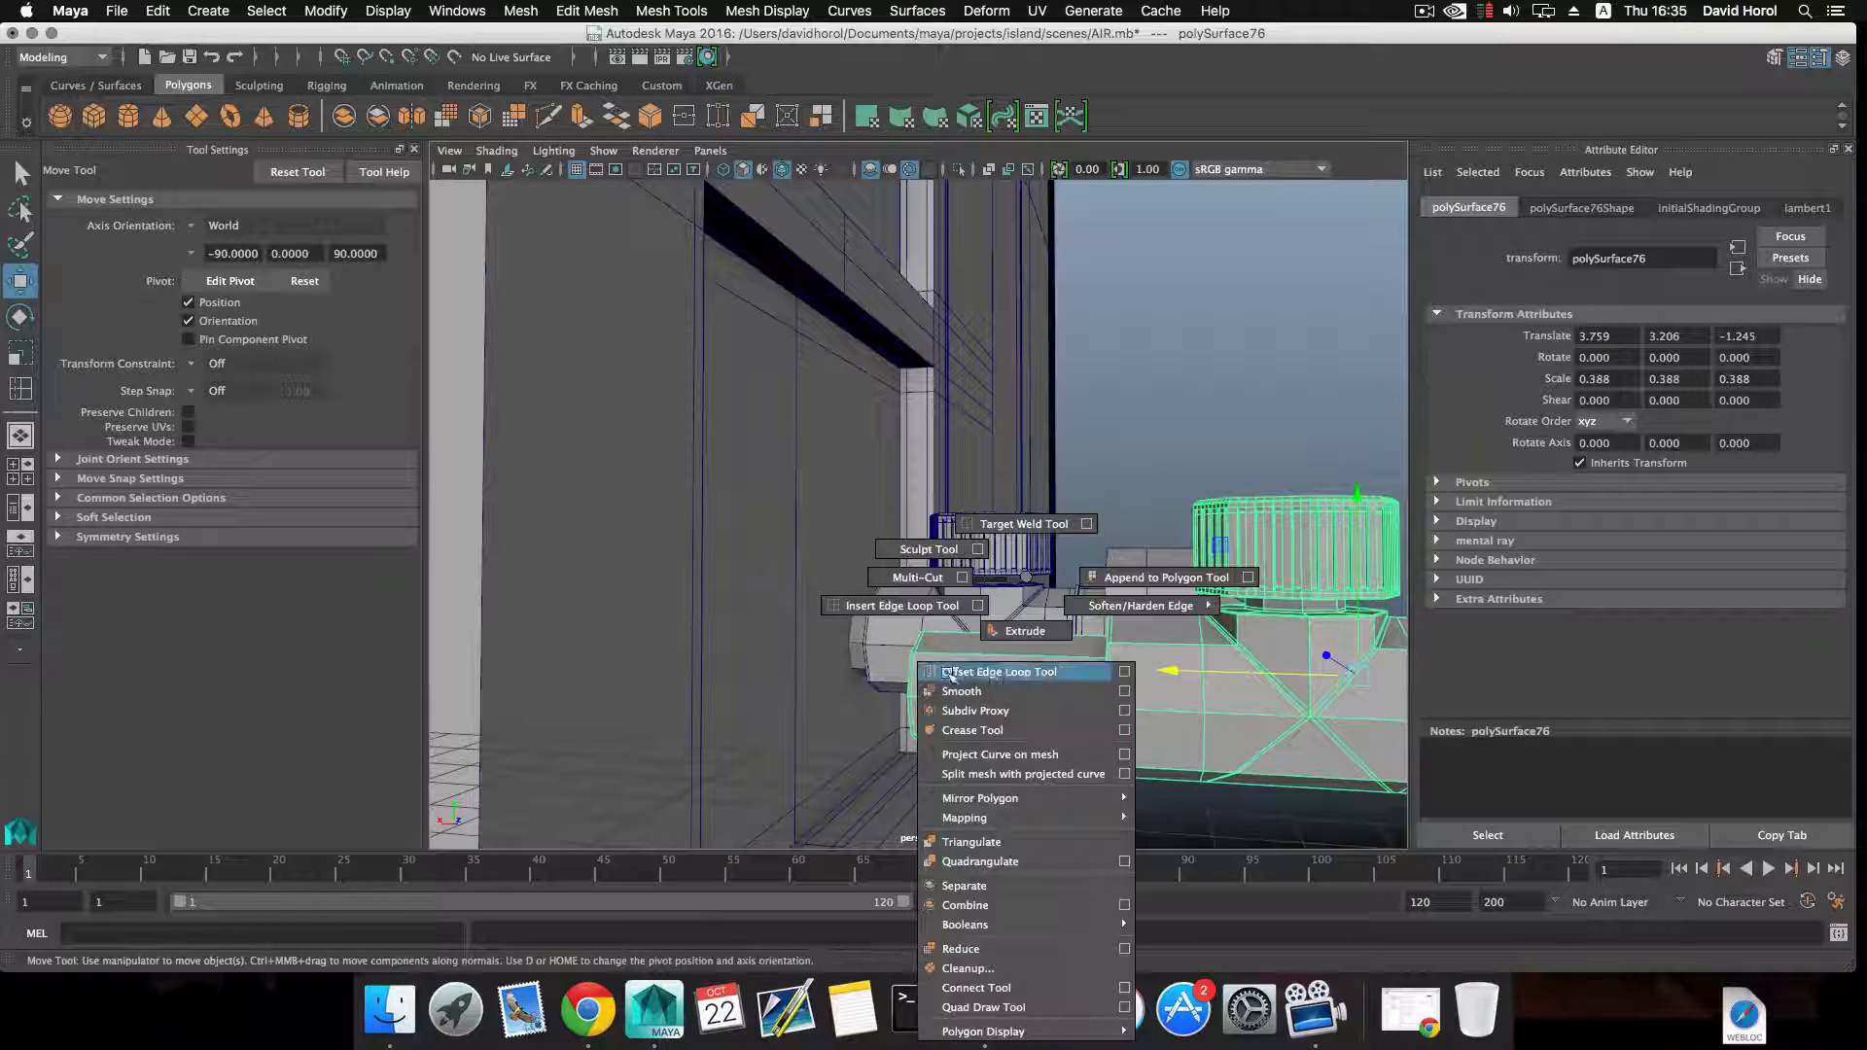
{"action": "right_click_drag", "start_coordinate": [924, 612], "coordinate": [923, 612], "text": "shift"}
{"action": "left_click", "coordinate": [1034, 660]}
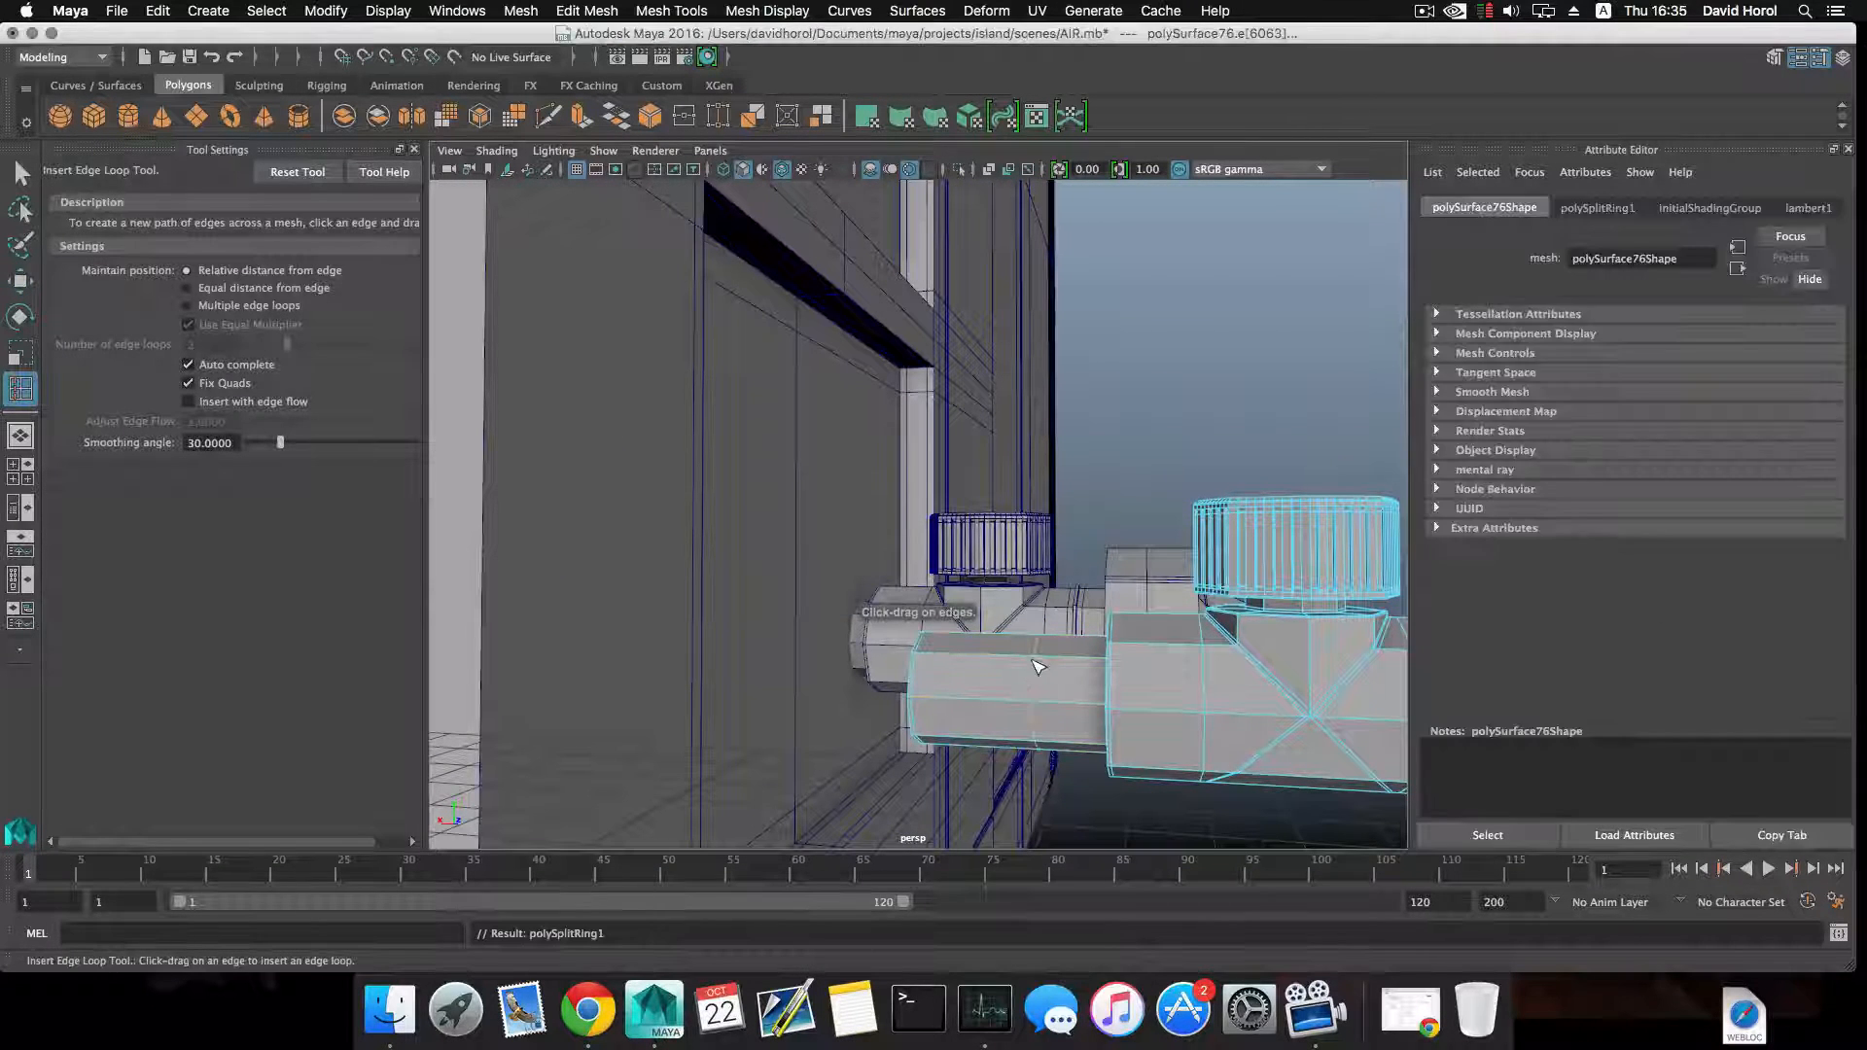
{"action": "right_click_drag", "start_coordinate": [1034, 660], "coordinate": [1050, 446], "text": "shift"}
{"action": "key", "text": "w"}
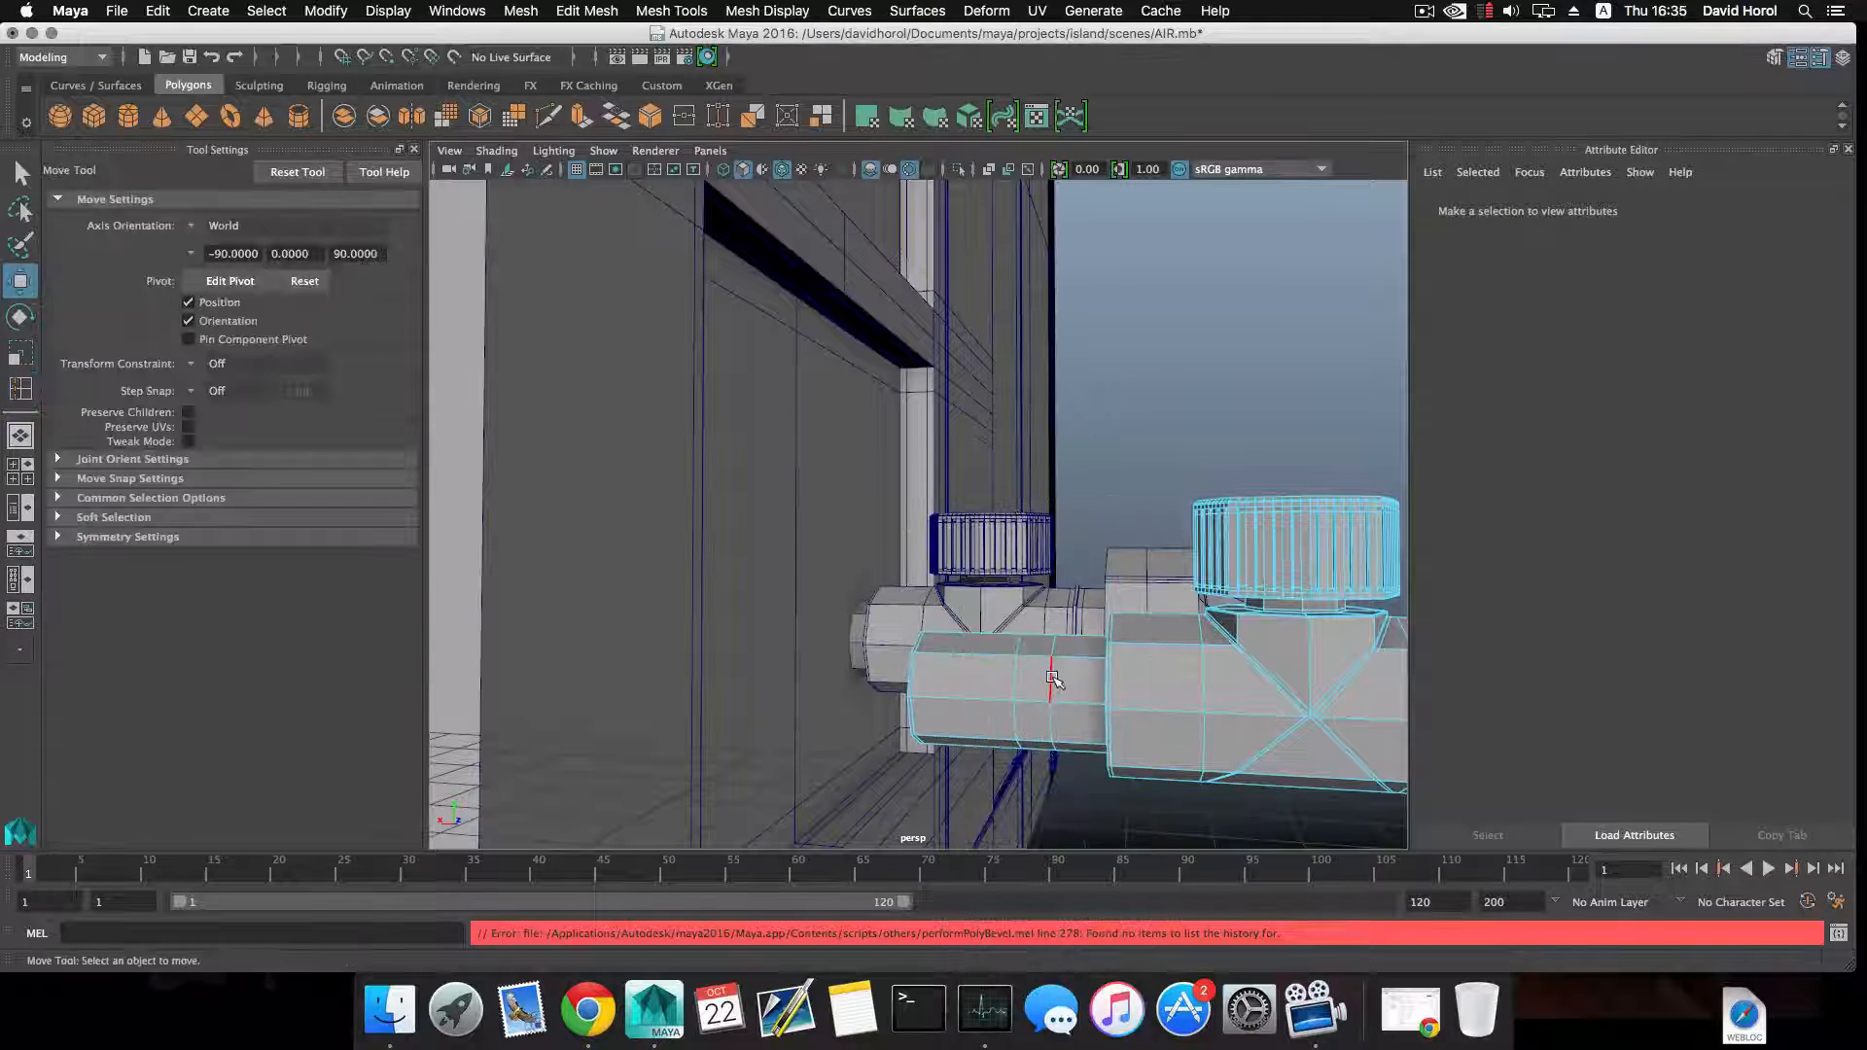
Select the bevelled edge loops on the narrow pipe and scale them closer together along the pipe's axis.
{"action": "left_click", "coordinate": [1029, 683]}
{"action": "key", "text": "r"}
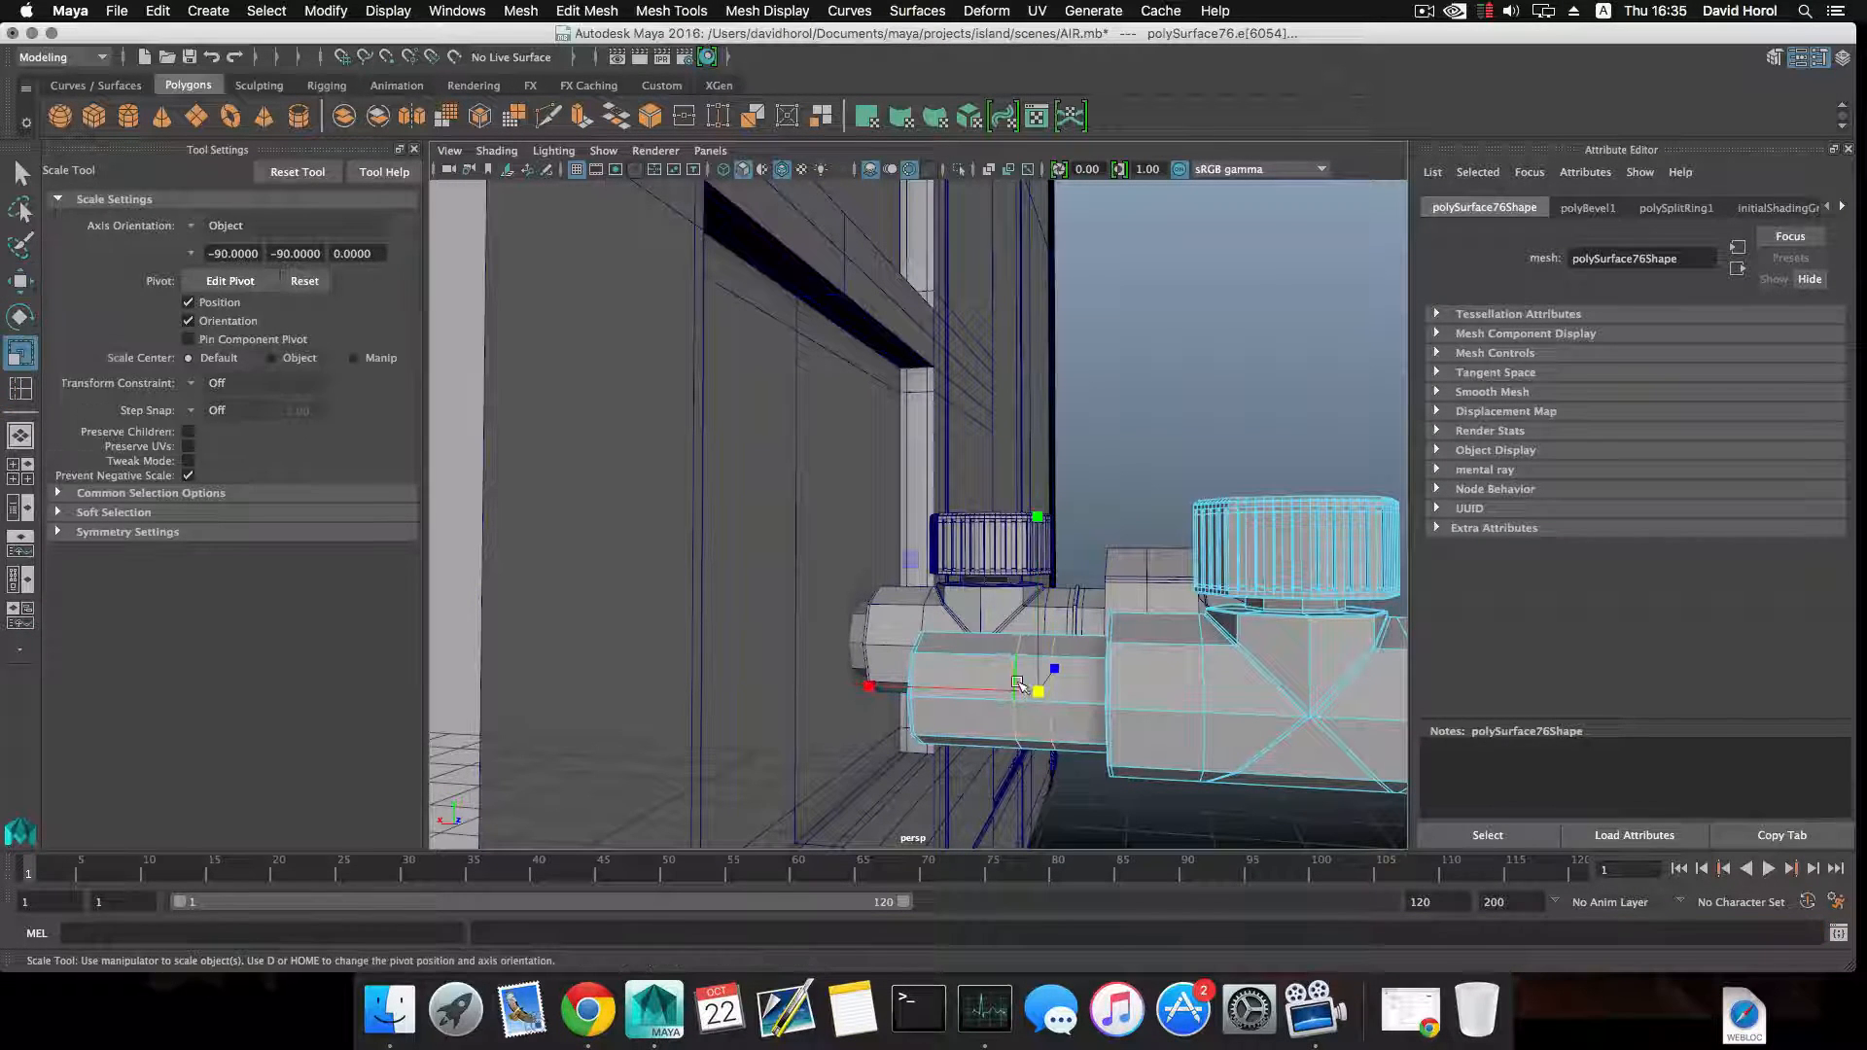
{"action": "left_click_drag", "start_coordinate": [871, 688], "coordinate": [897, 694]}
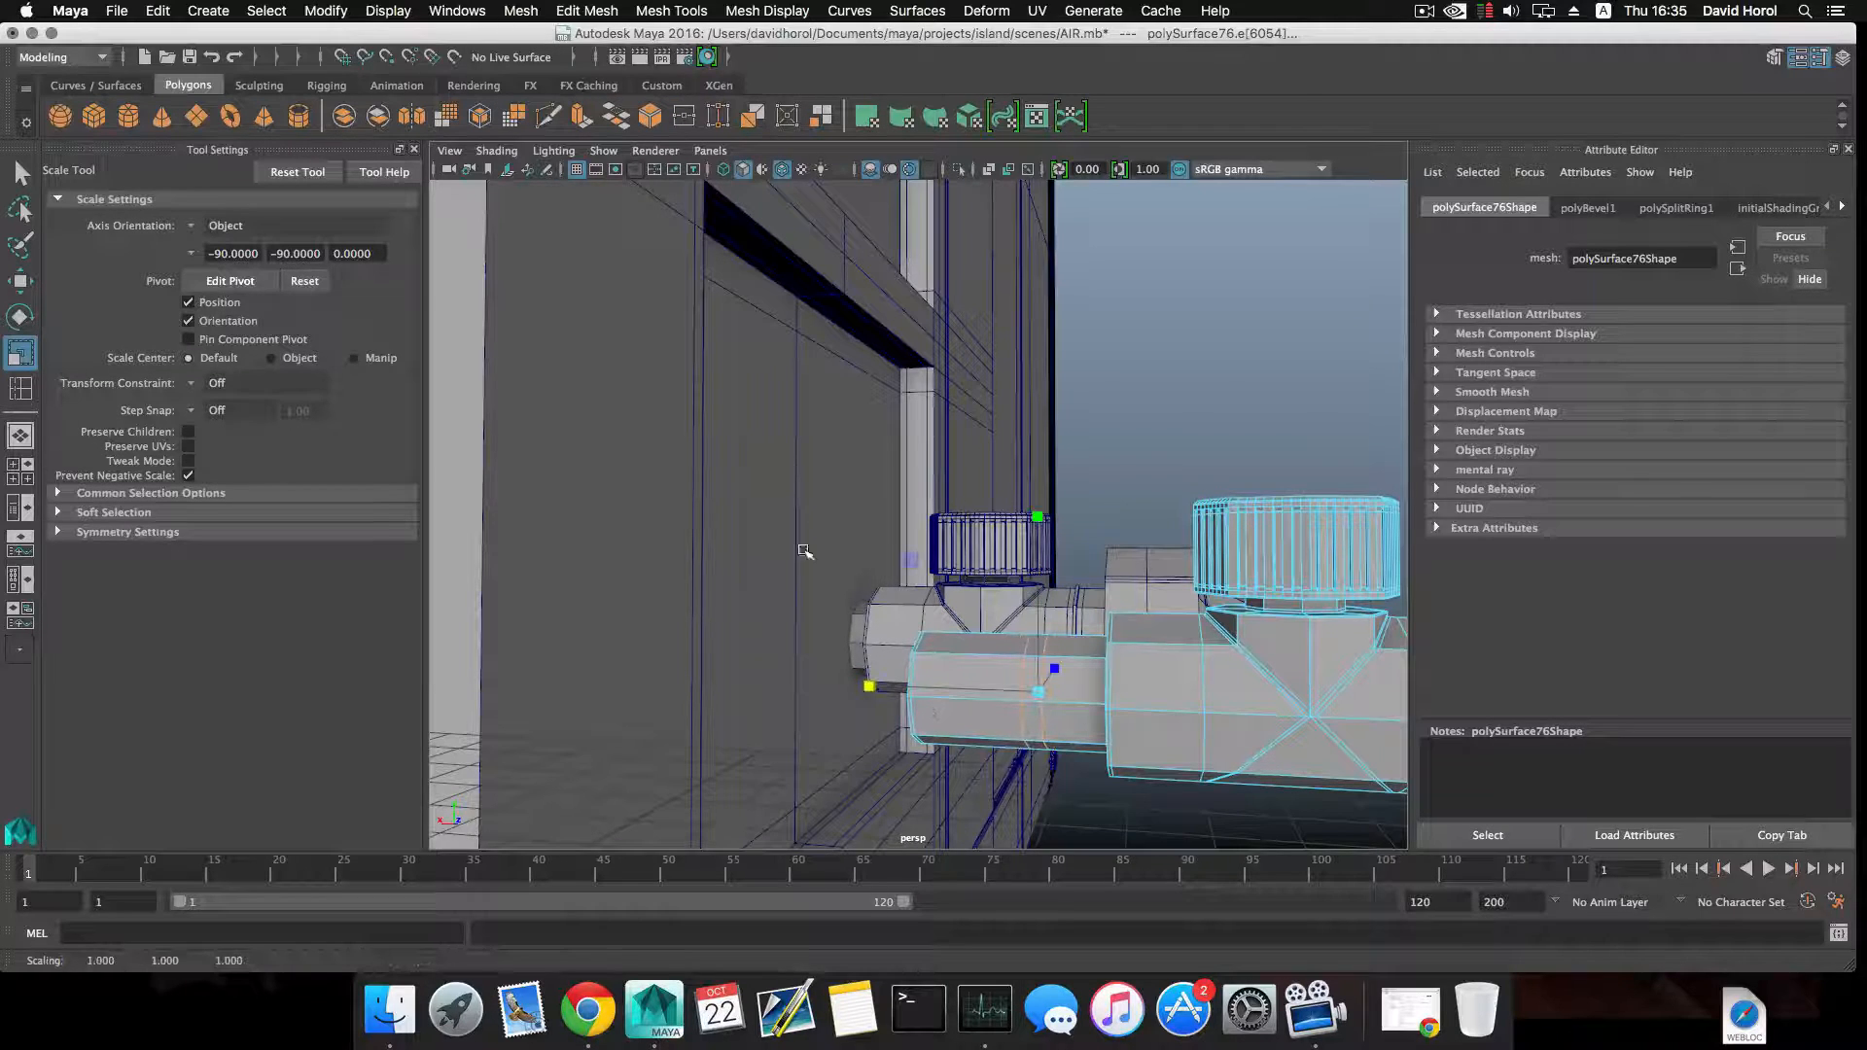
{"action": "left_click", "coordinate": [806, 510]}
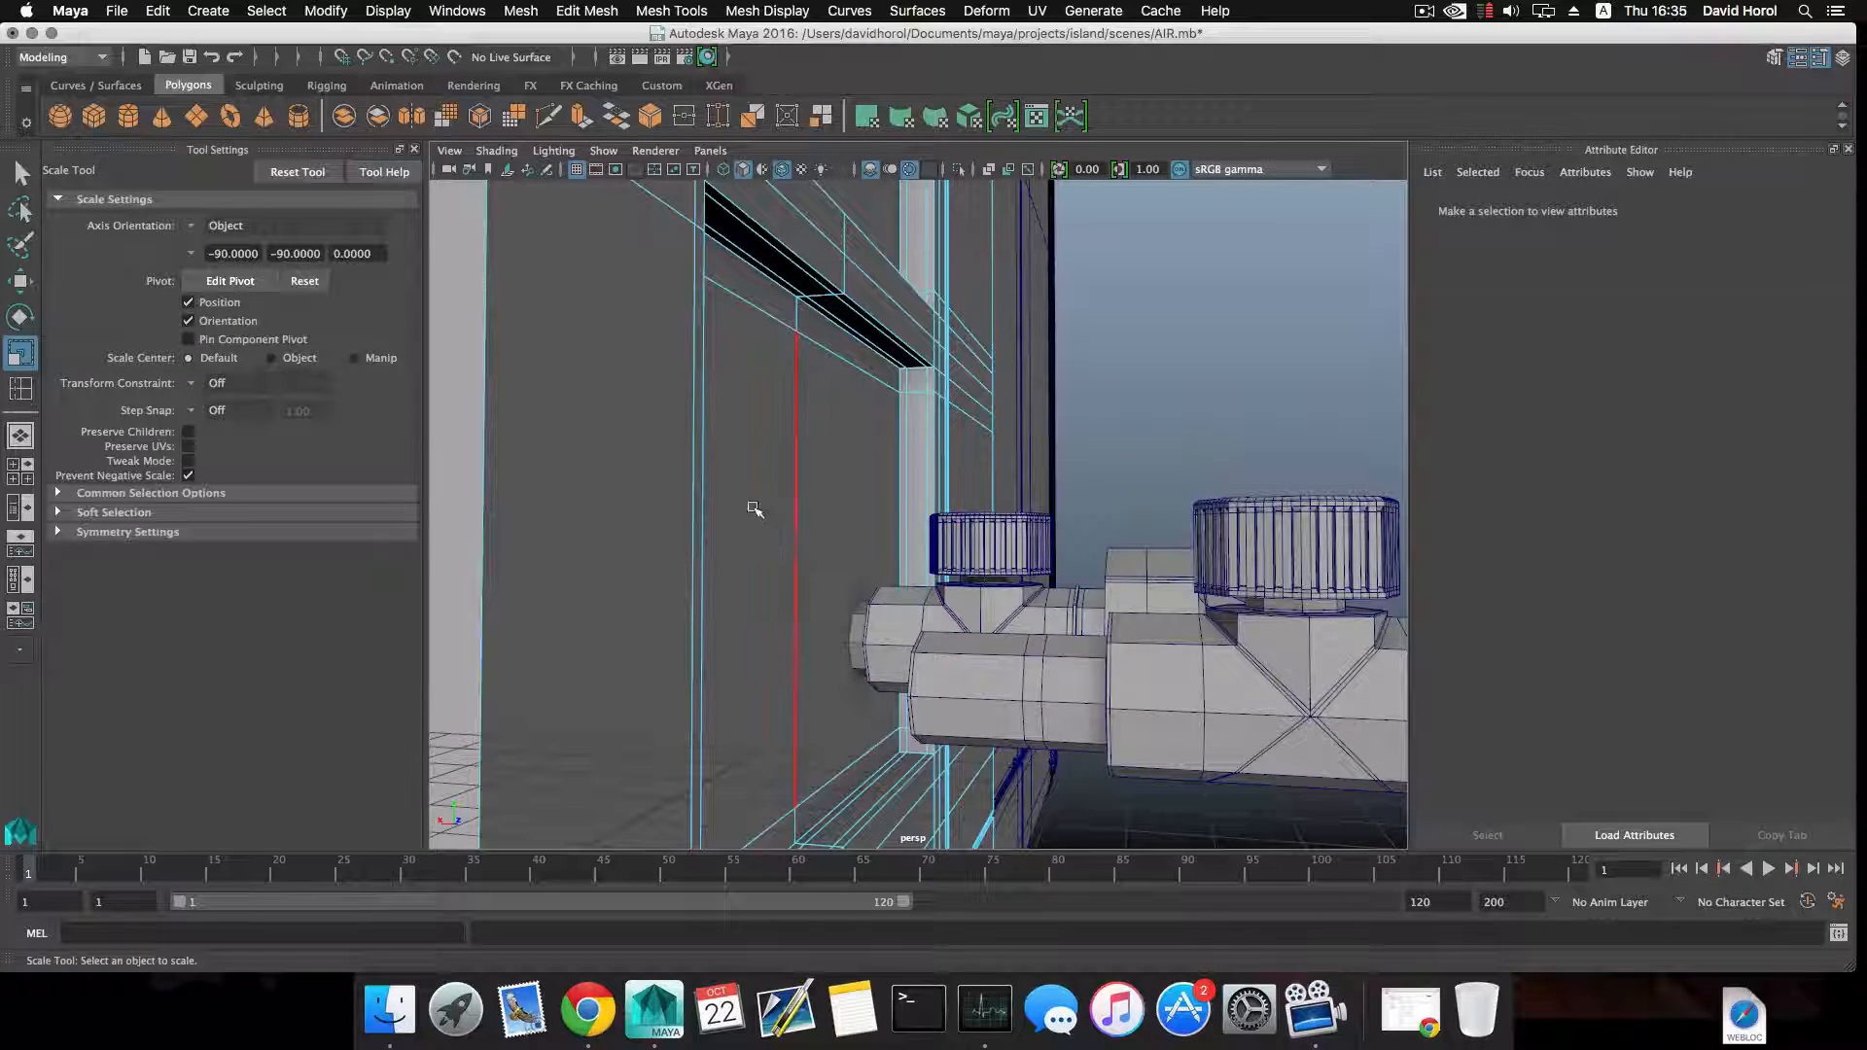
Select the thin ring of faces around the narrow pipe and extrude it outward 0.203 to form a flange.
{"action": "right_click_drag", "start_coordinate": [1053, 674], "coordinate": [1038, 700]}
{"action": "left_click", "coordinate": [1039, 688]}
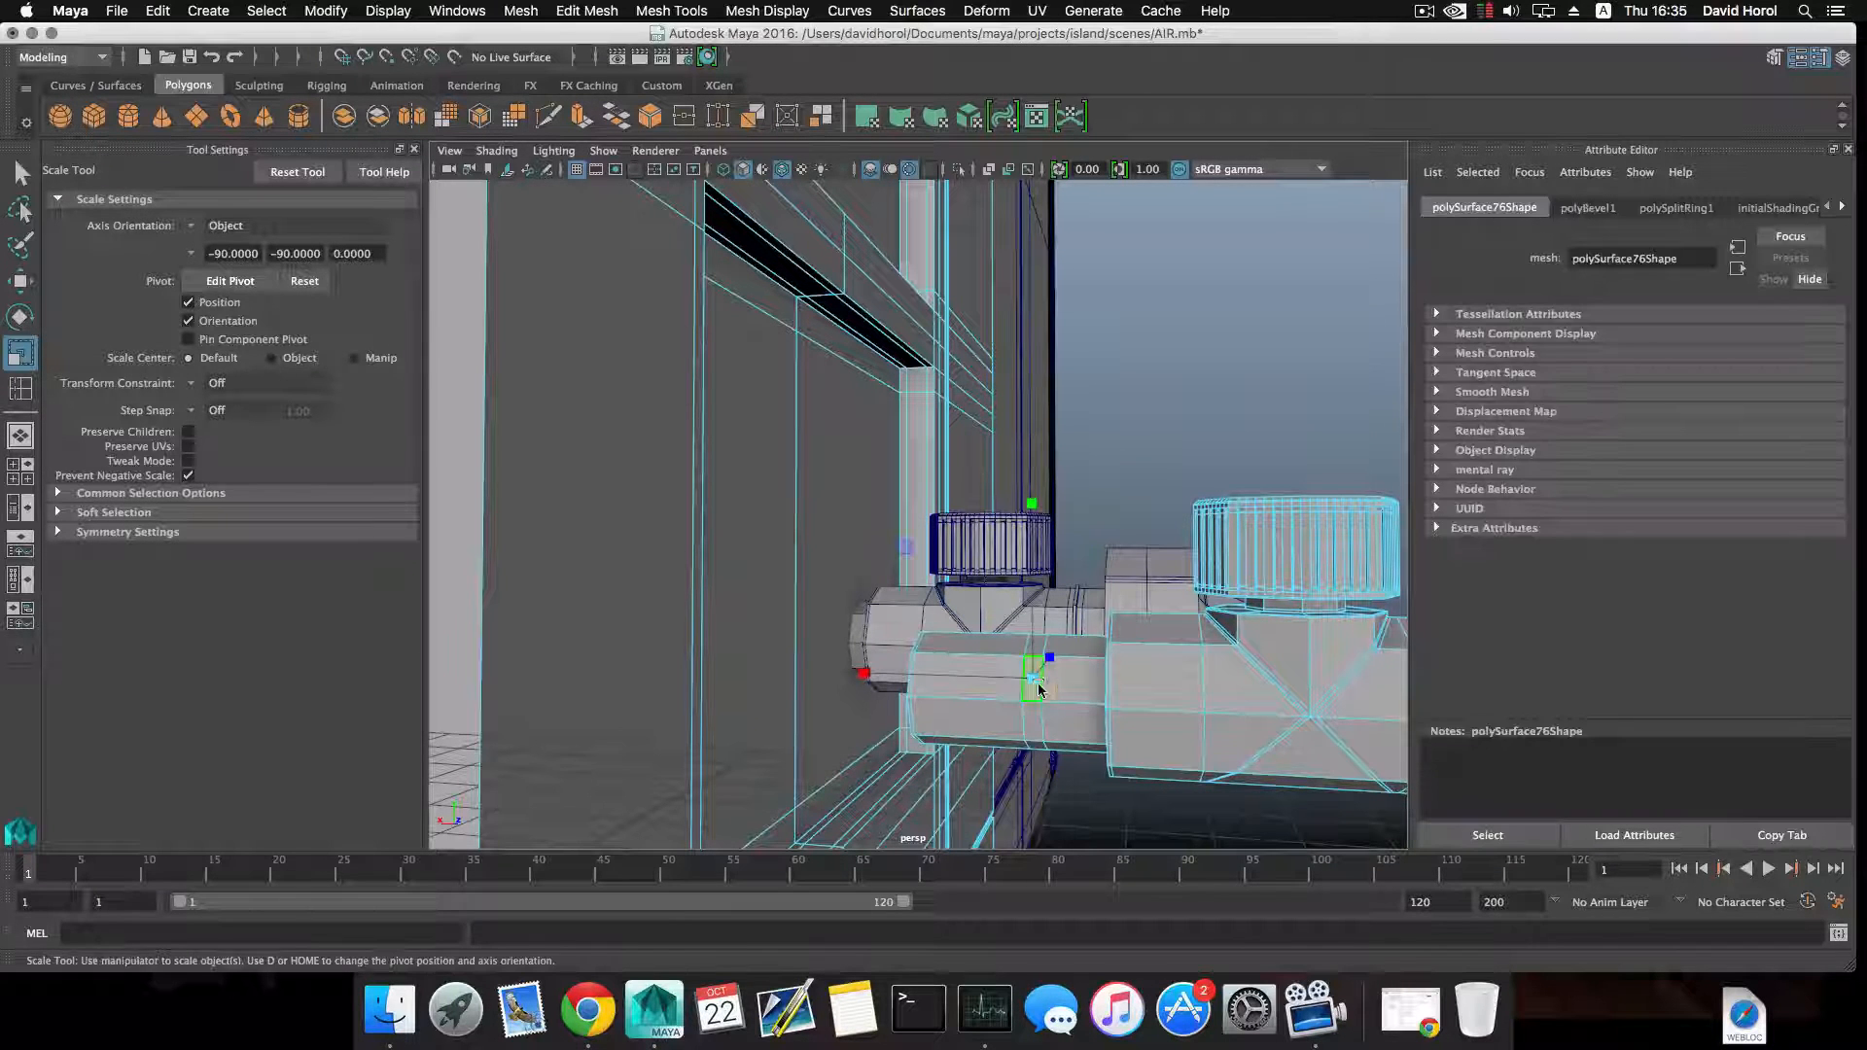
{"action": "double_click", "coordinate": [1036, 716]}
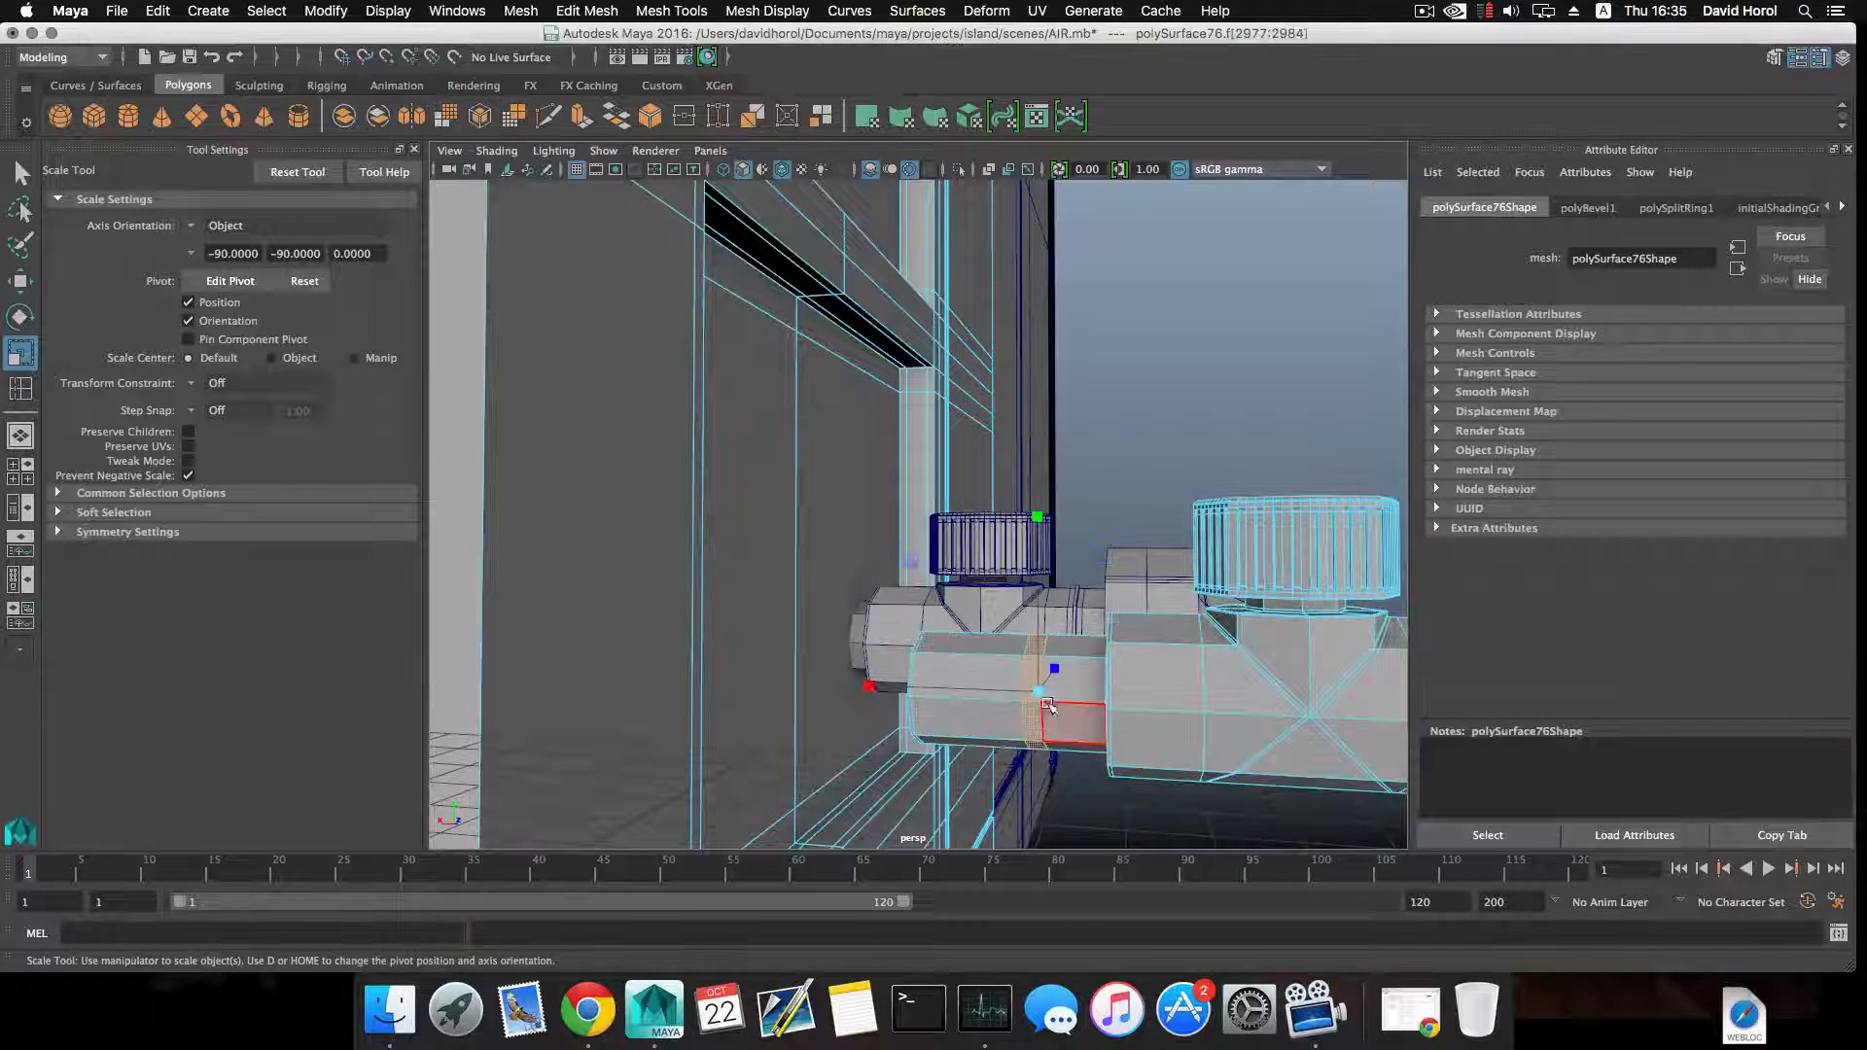
{"action": "left_click_drag", "start_coordinate": [865, 691], "coordinate": [871, 688]}
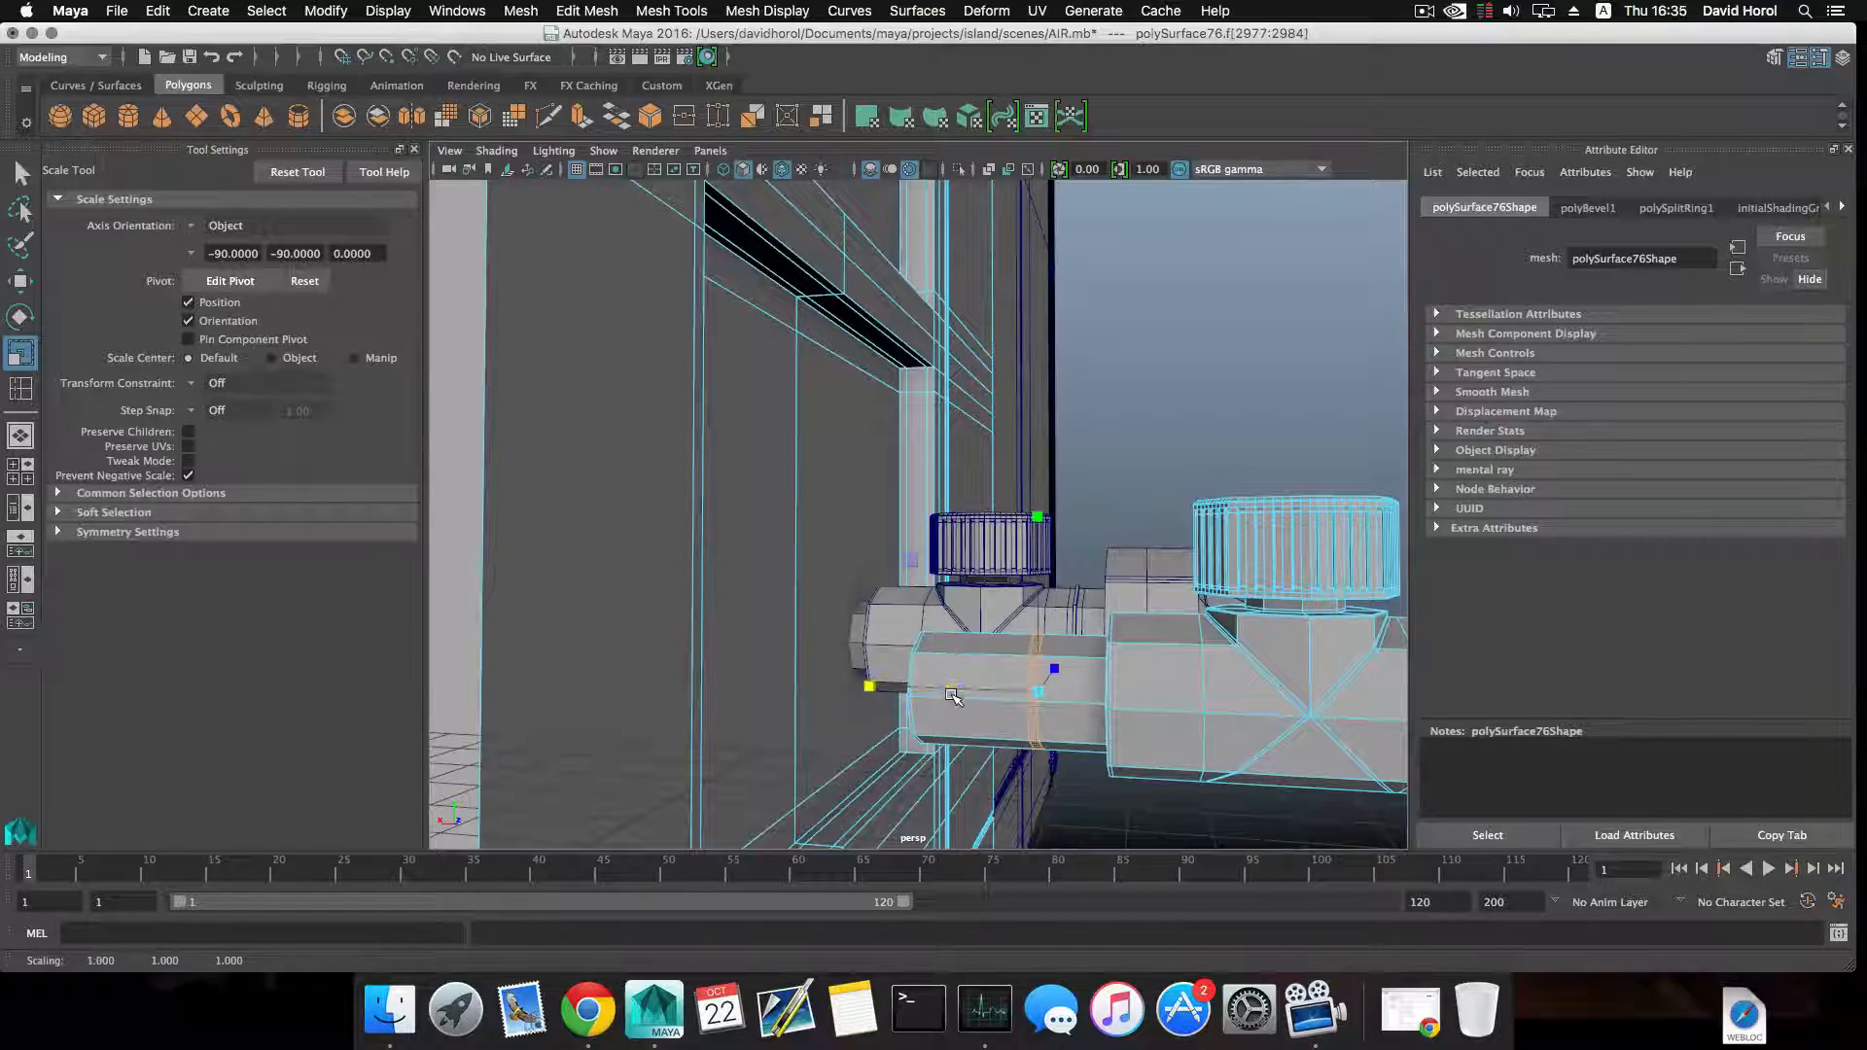
{"action": "left_click", "coordinate": [583, 126]}
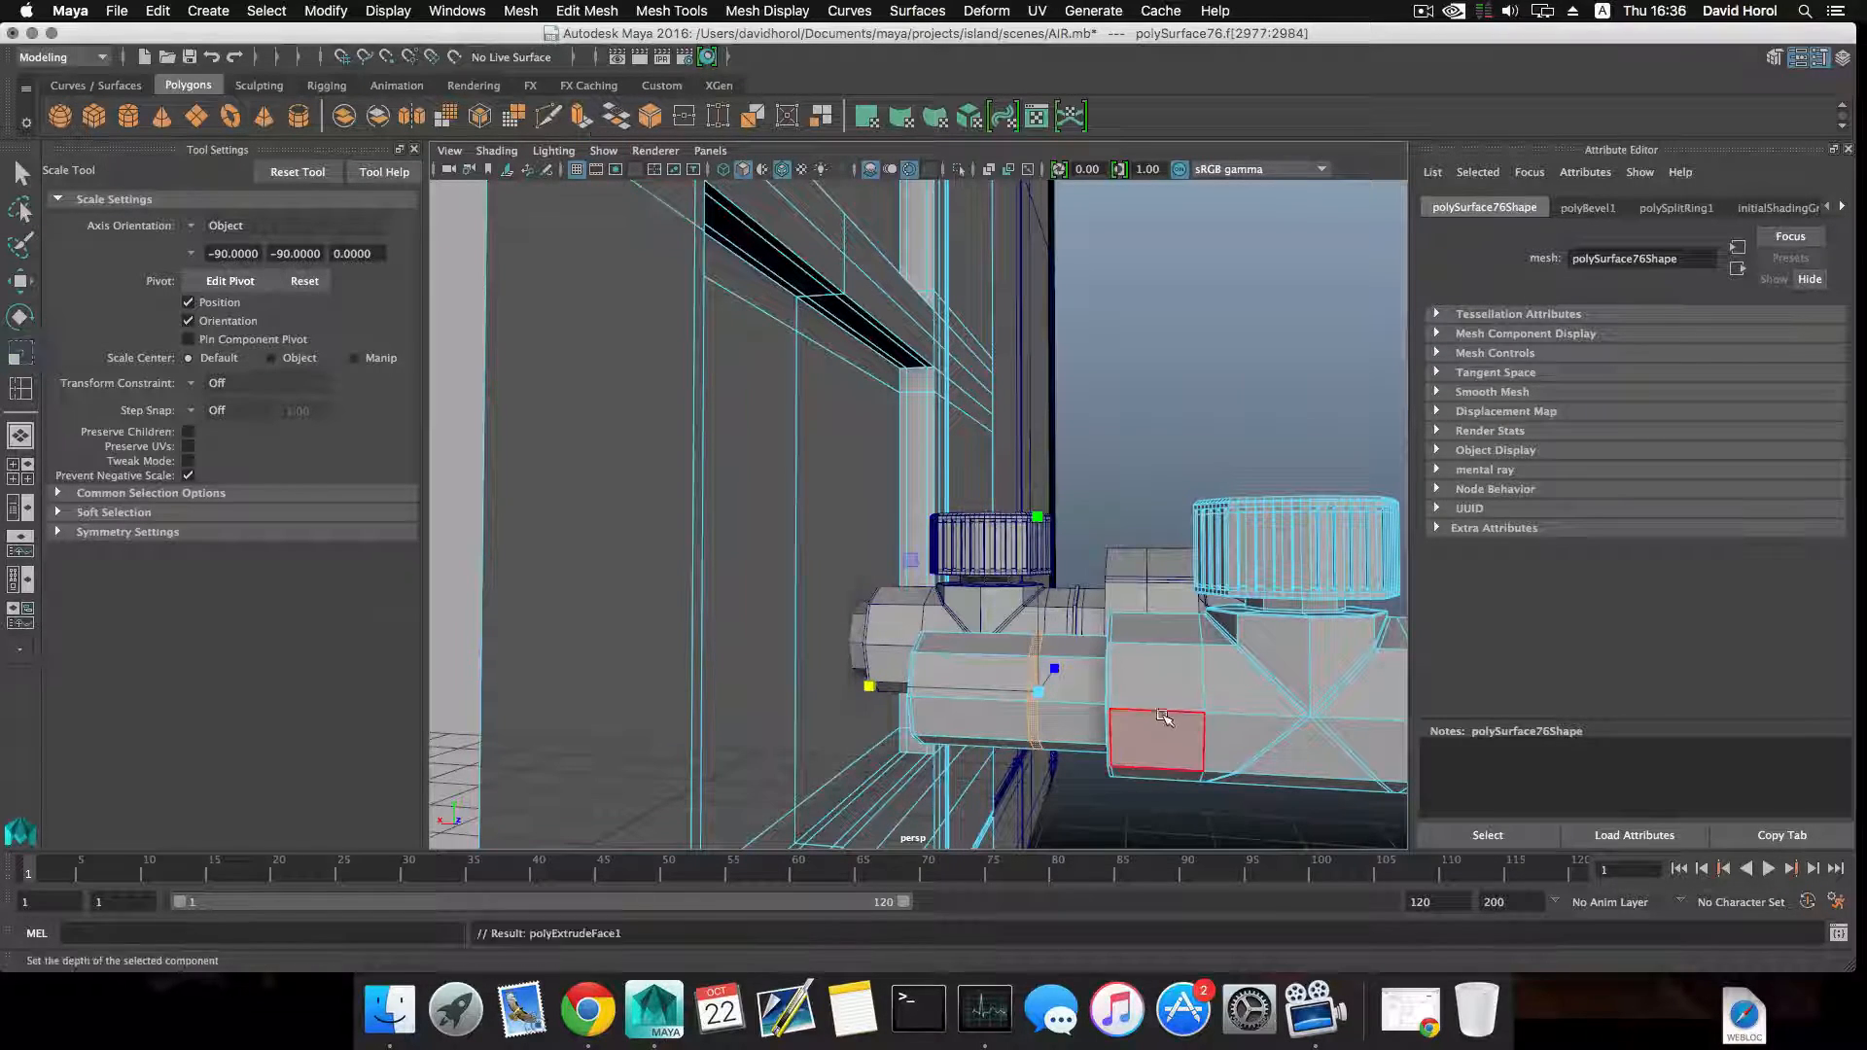
{"action": "left_click_drag", "start_coordinate": [1159, 737], "coordinate": [1165, 613], "text": "alt"}
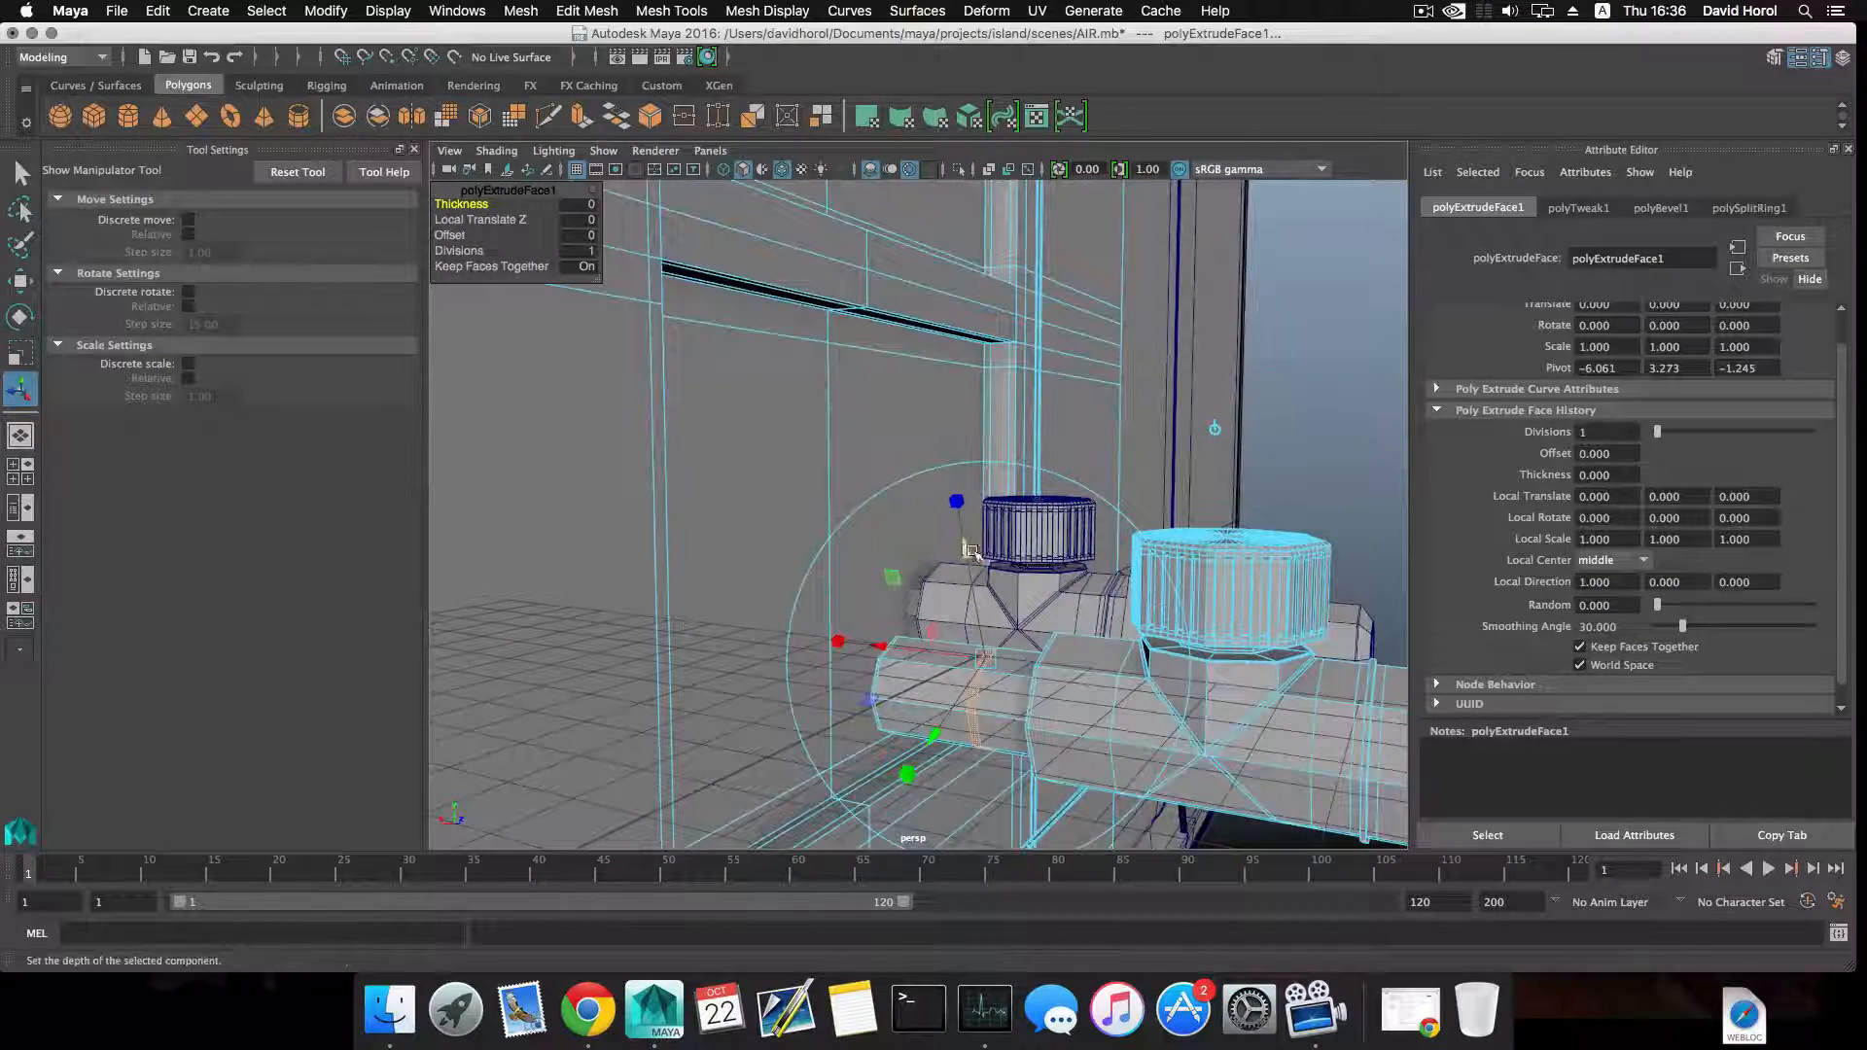
{"action": "left_click_drag", "start_coordinate": [957, 501], "coordinate": [949, 442]}
{"action": "right_click_drag", "start_coordinate": [948, 477], "coordinate": [975, 588], "text": "alt"}
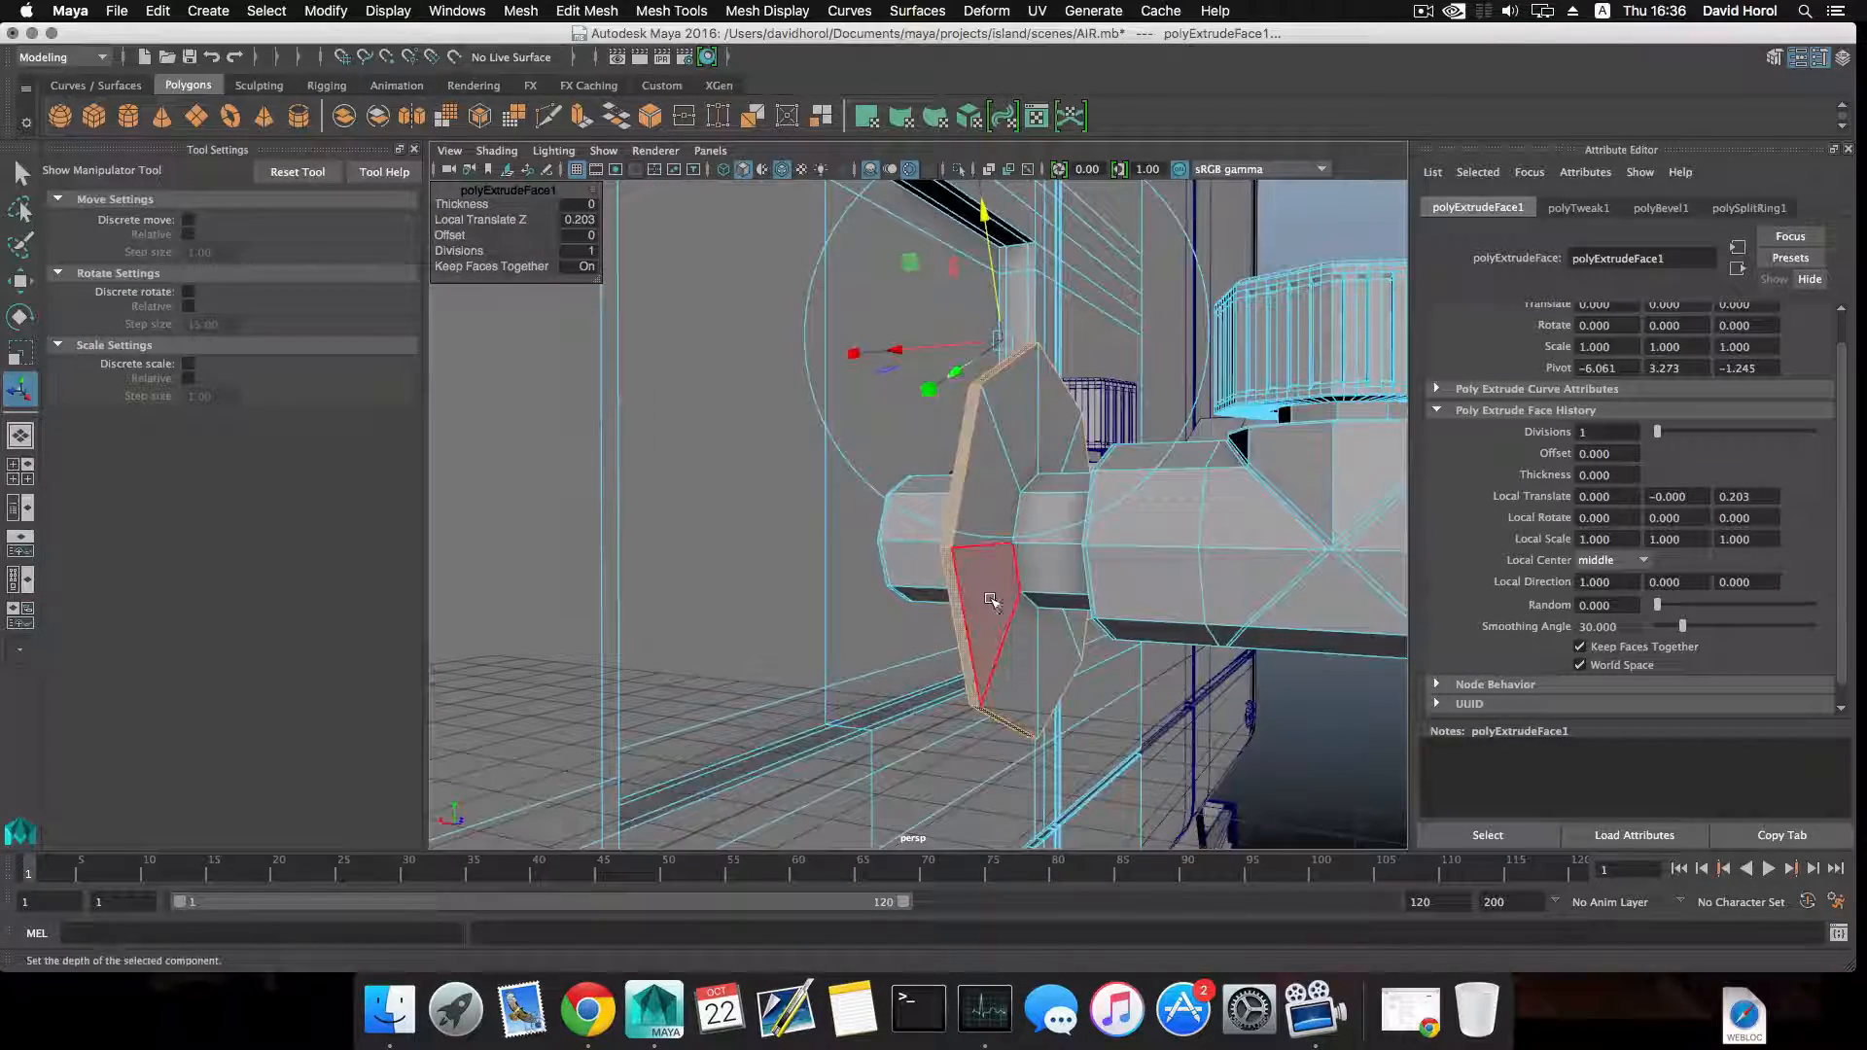
Return to object selection and insert supporting edge loops around the base of the flange where it meets the pipe.
{"action": "right_click_drag", "start_coordinate": [1165, 653], "coordinate": [1118, 467], "text": "alt"}
{"action": "left_click_drag", "start_coordinate": [1118, 467], "coordinate": [1176, 348], "text": "alt"}
{"action": "scroll", "coordinate": [1052, 646], "scroll_direction": "up", "scroll_amount": 3}
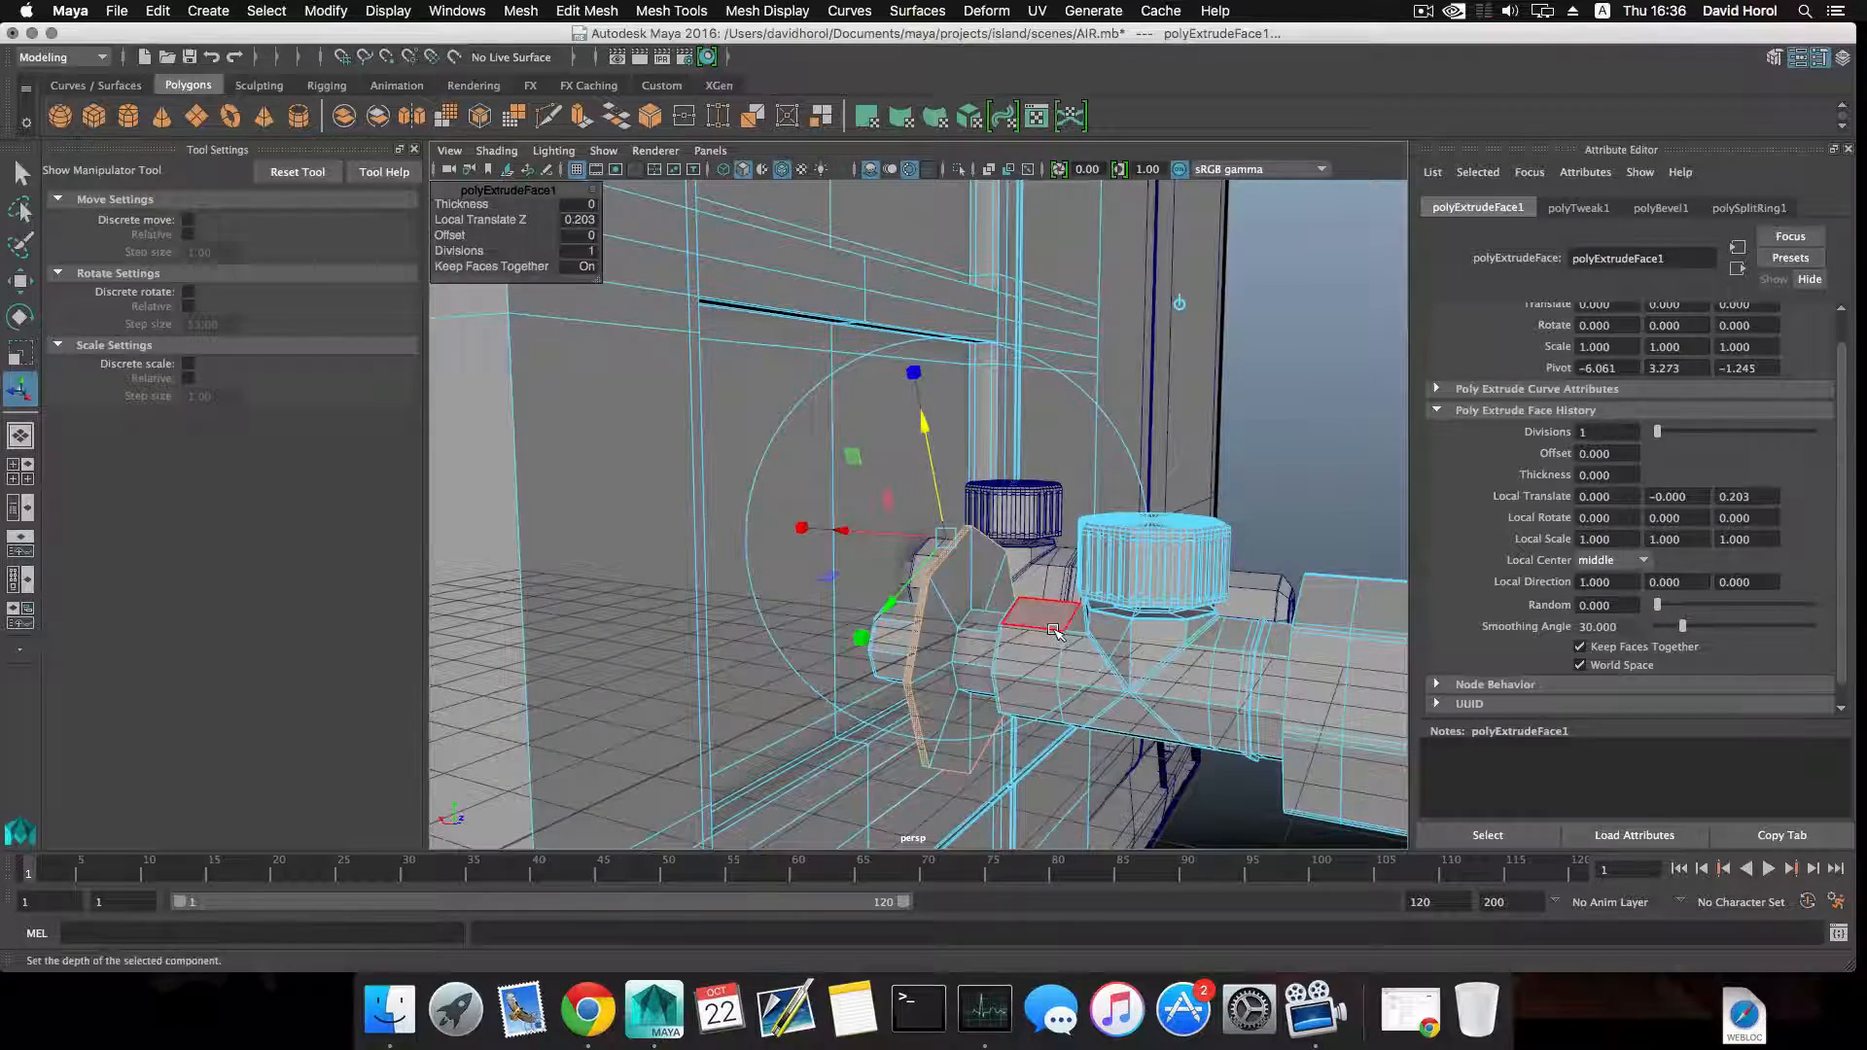
{"action": "key", "text": "F8"}
{"action": "right_click_drag", "start_coordinate": [958, 598], "coordinate": [902, 607], "text": "shift"}
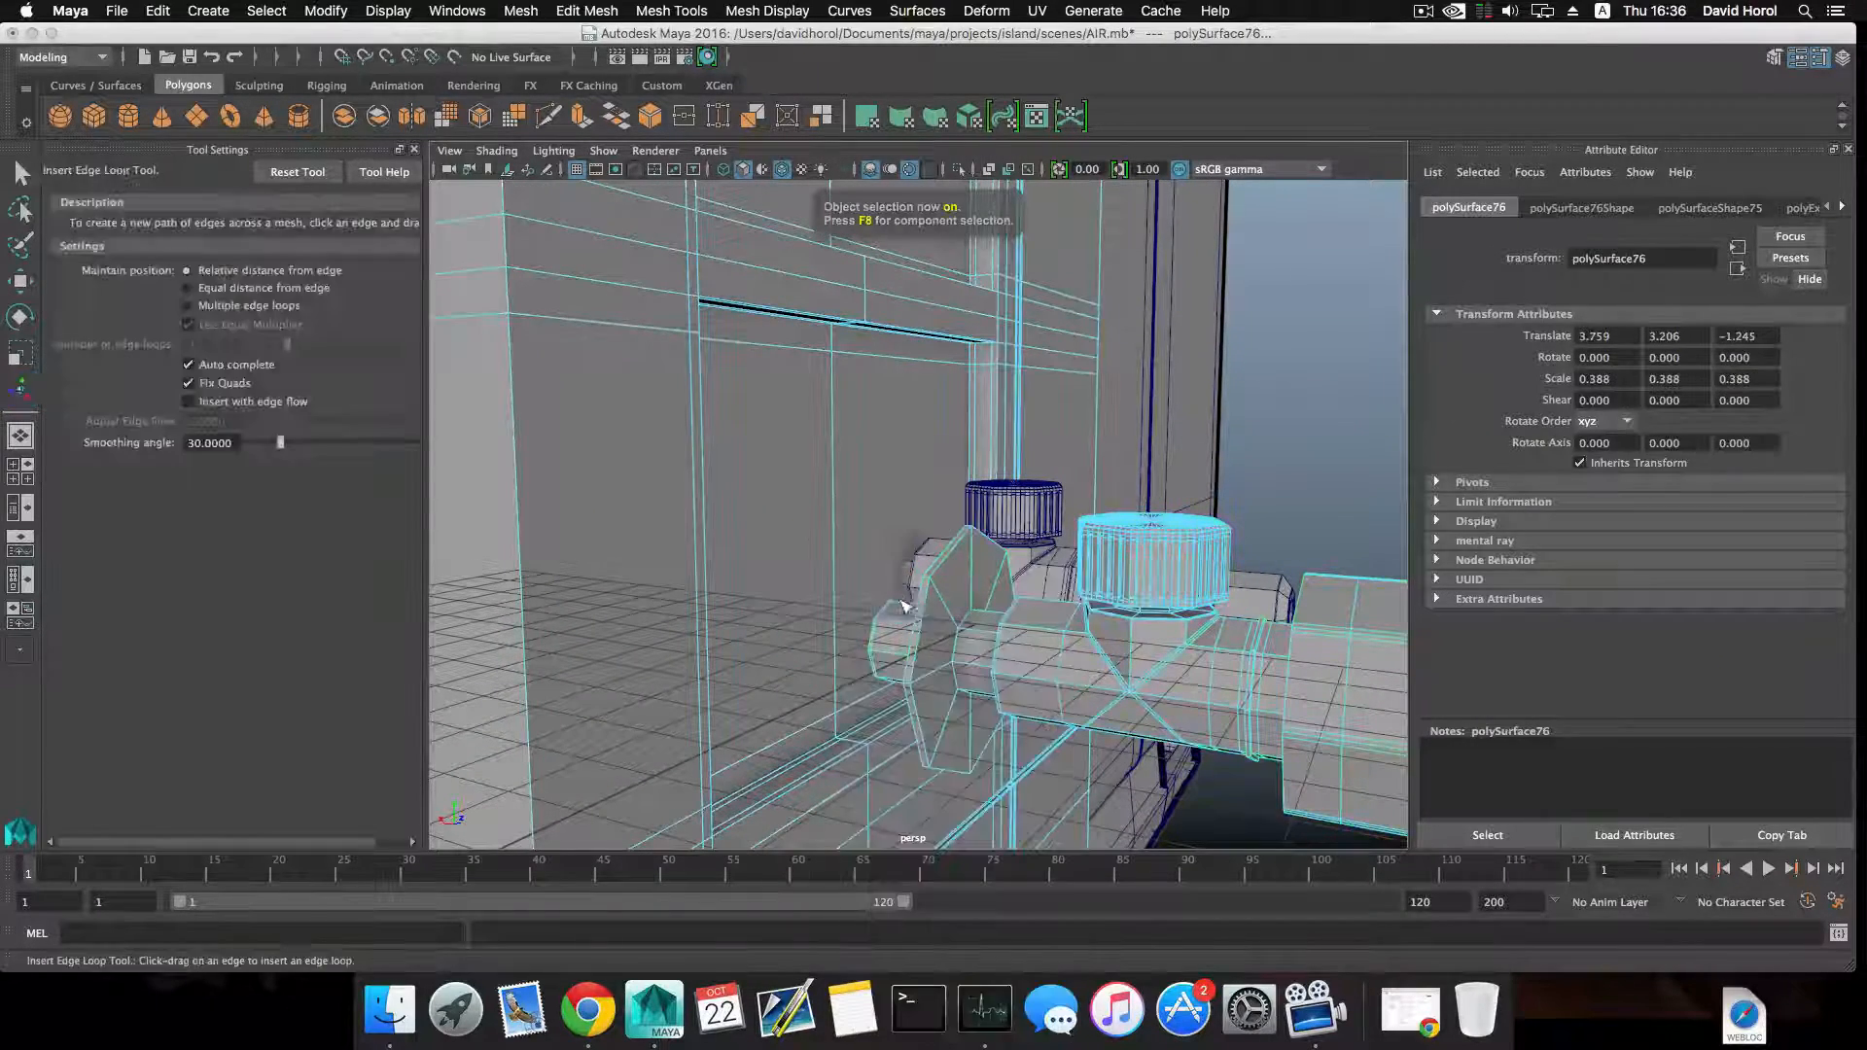
{"action": "scroll", "coordinate": [947, 642], "scroll_direction": "up", "scroll_amount": 5}
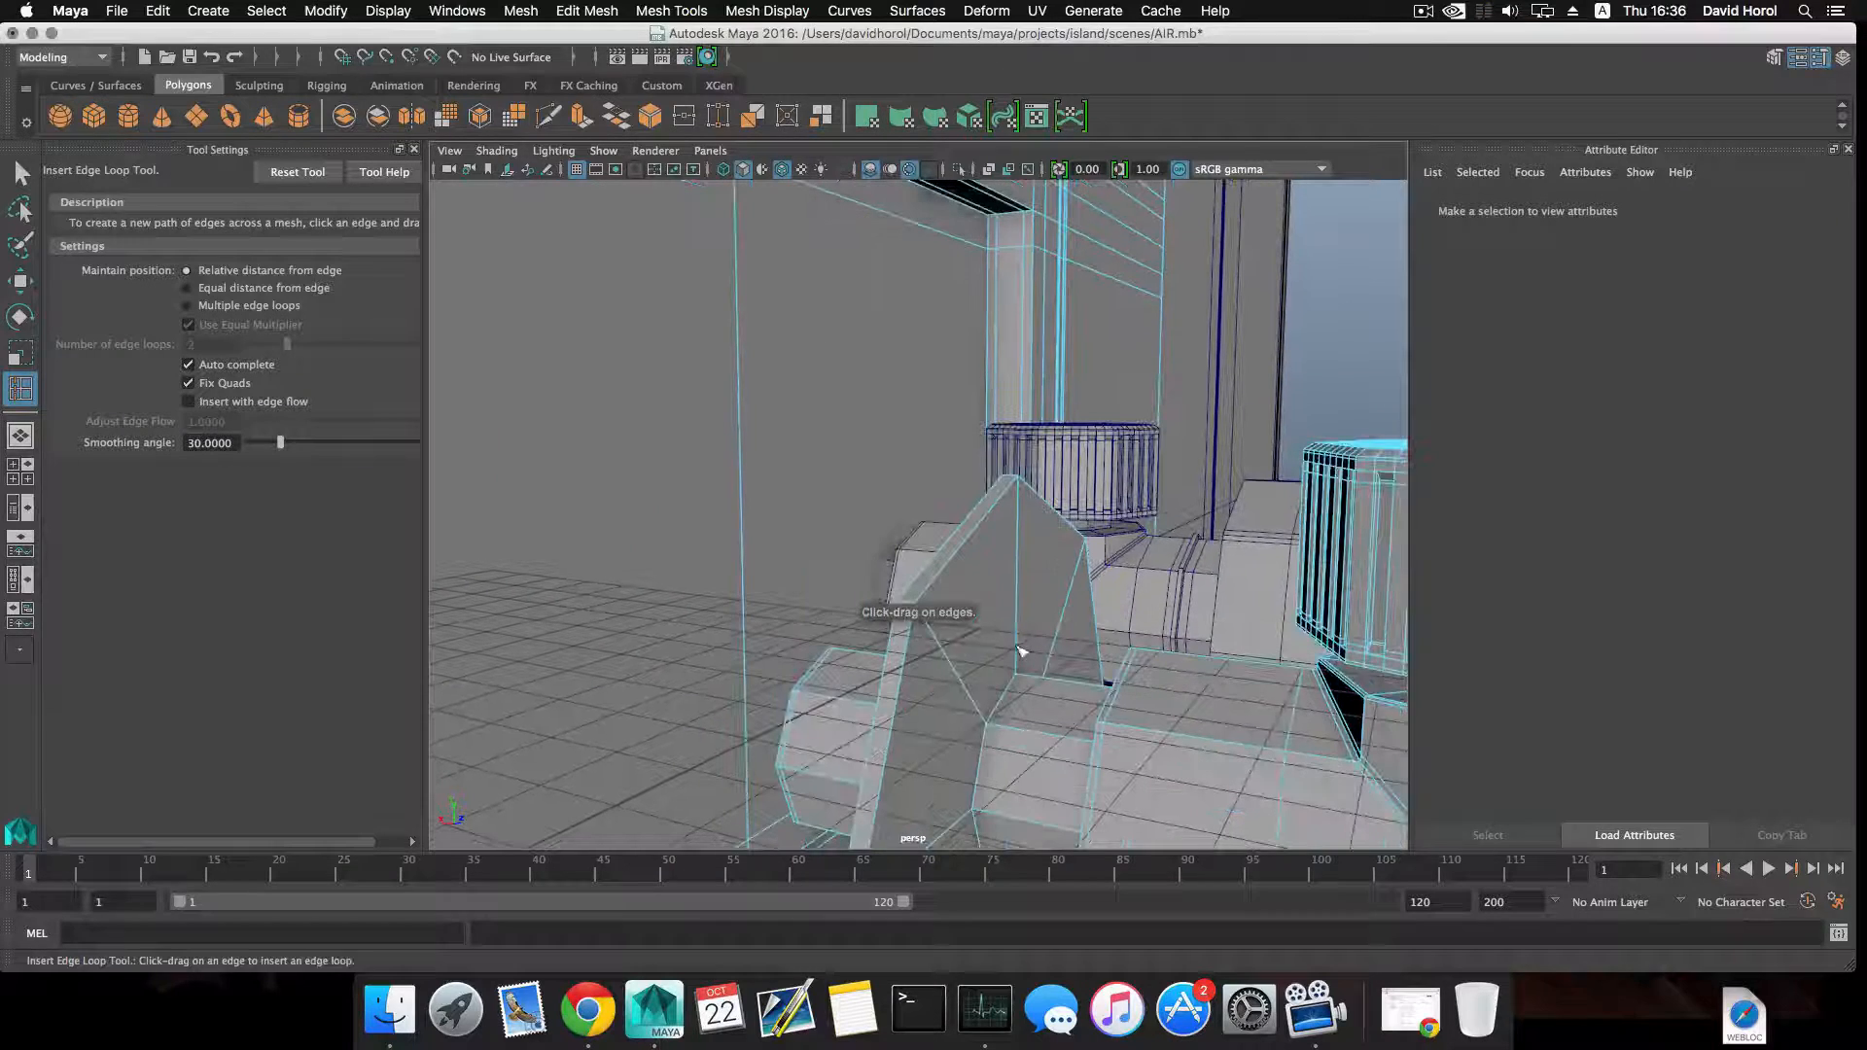
{"action": "left_click", "coordinate": [978, 712]}
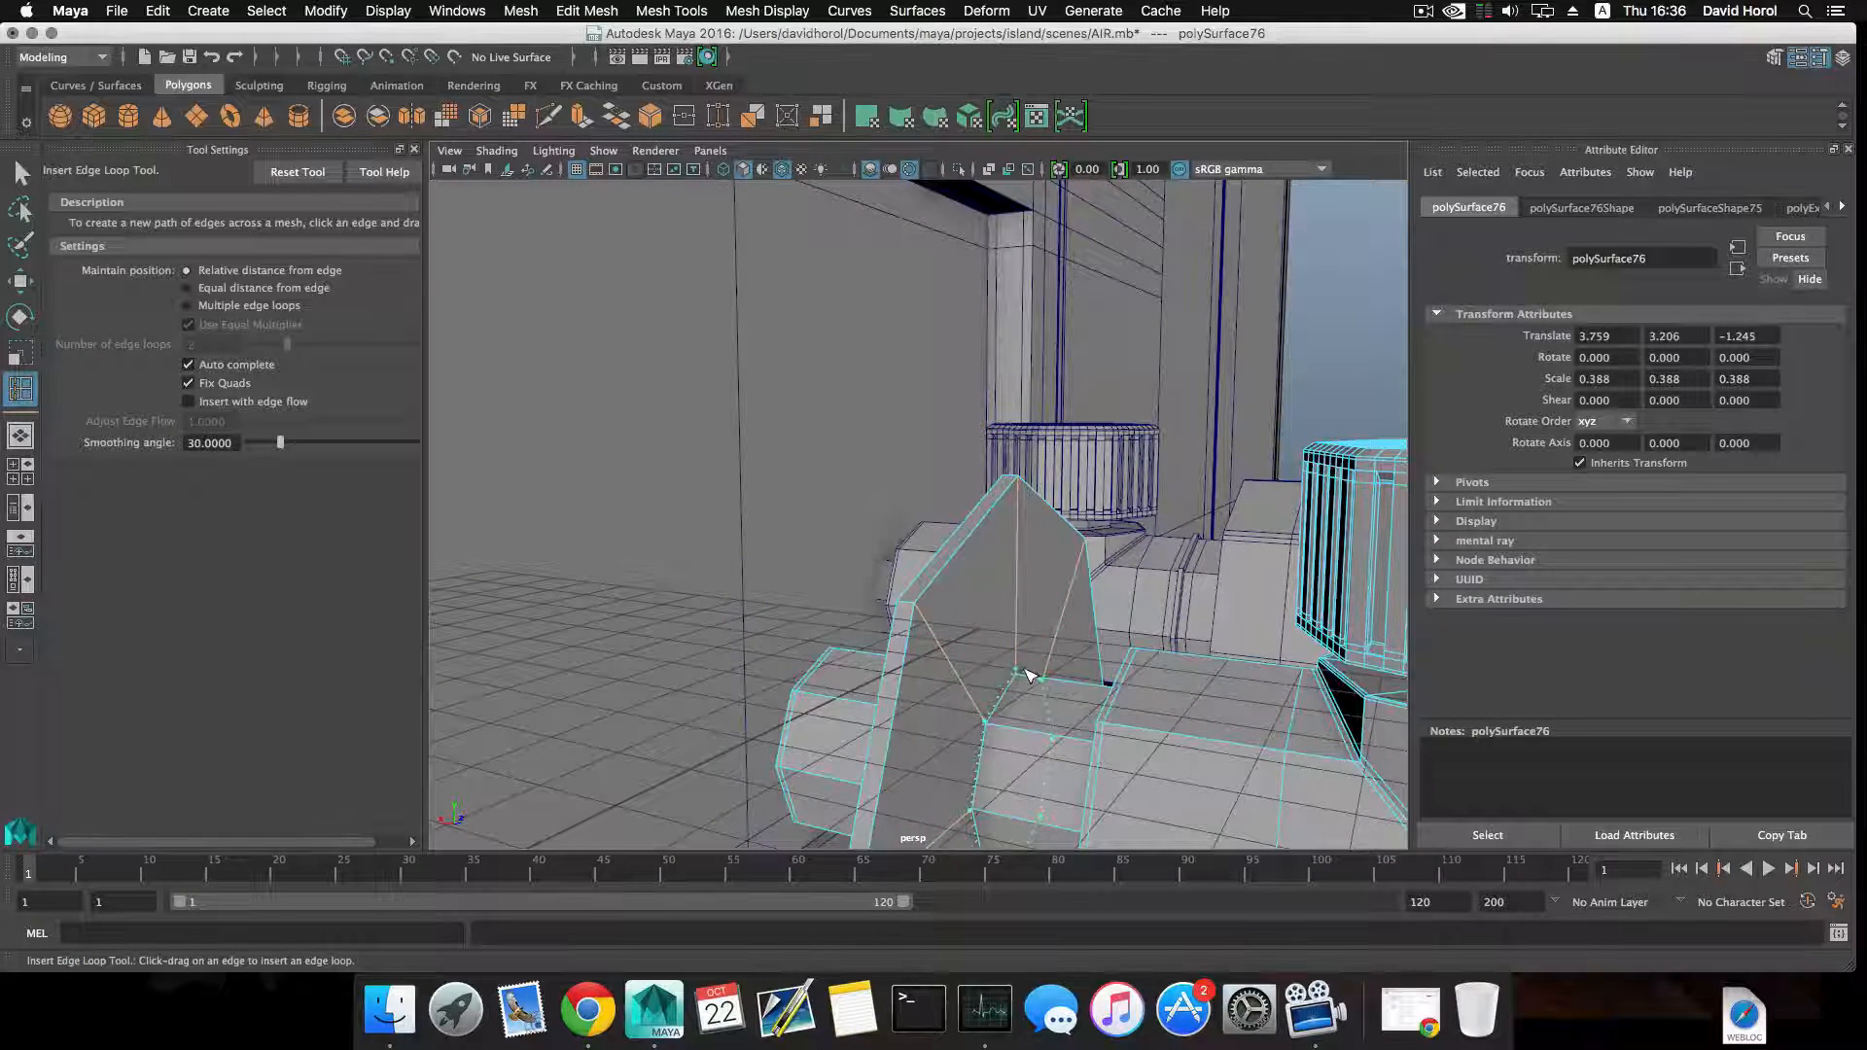
{"action": "left_click", "coordinate": [1029, 674]}
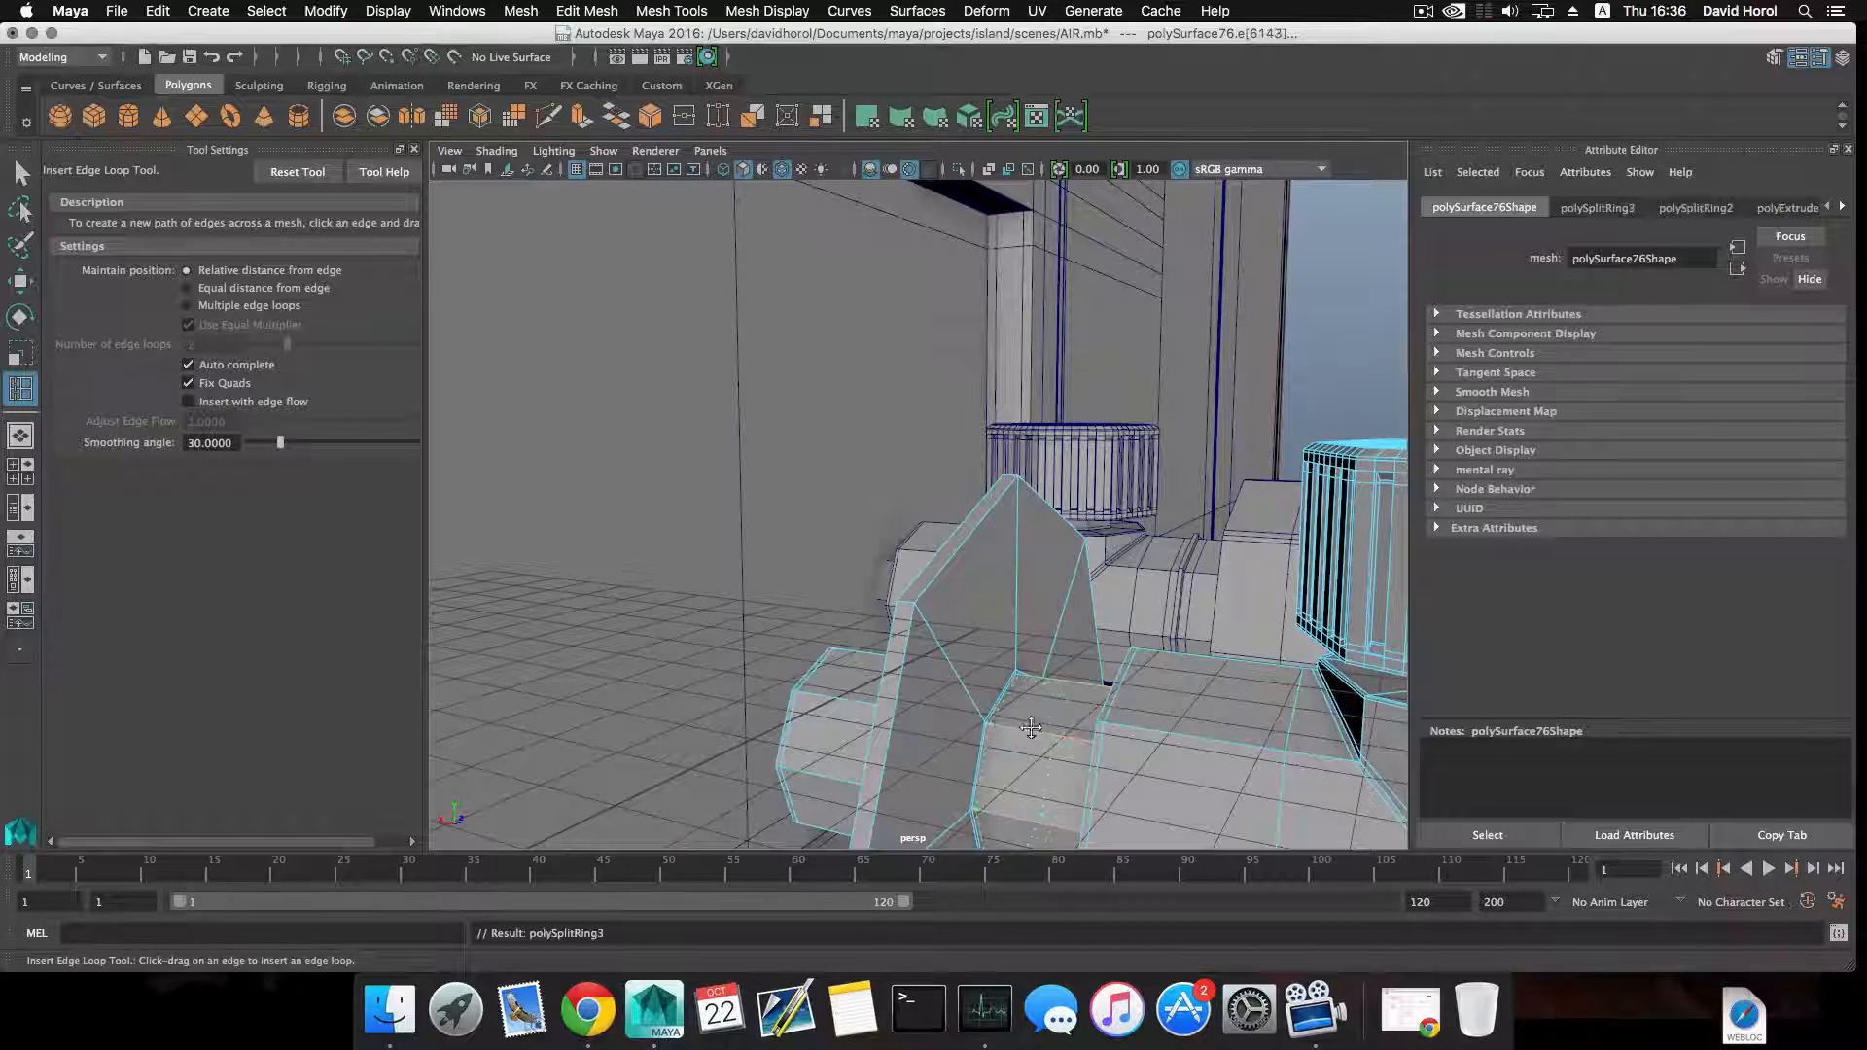
Insert supporting edge loops where the narrow pipe meets the thicker valve body.
{"action": "middle_click_drag", "start_coordinate": [1031, 728], "coordinate": [1079, 622], "text": "alt"}
{"action": "left_click_drag", "start_coordinate": [1079, 622], "coordinate": [1122, 626], "text": "alt"}
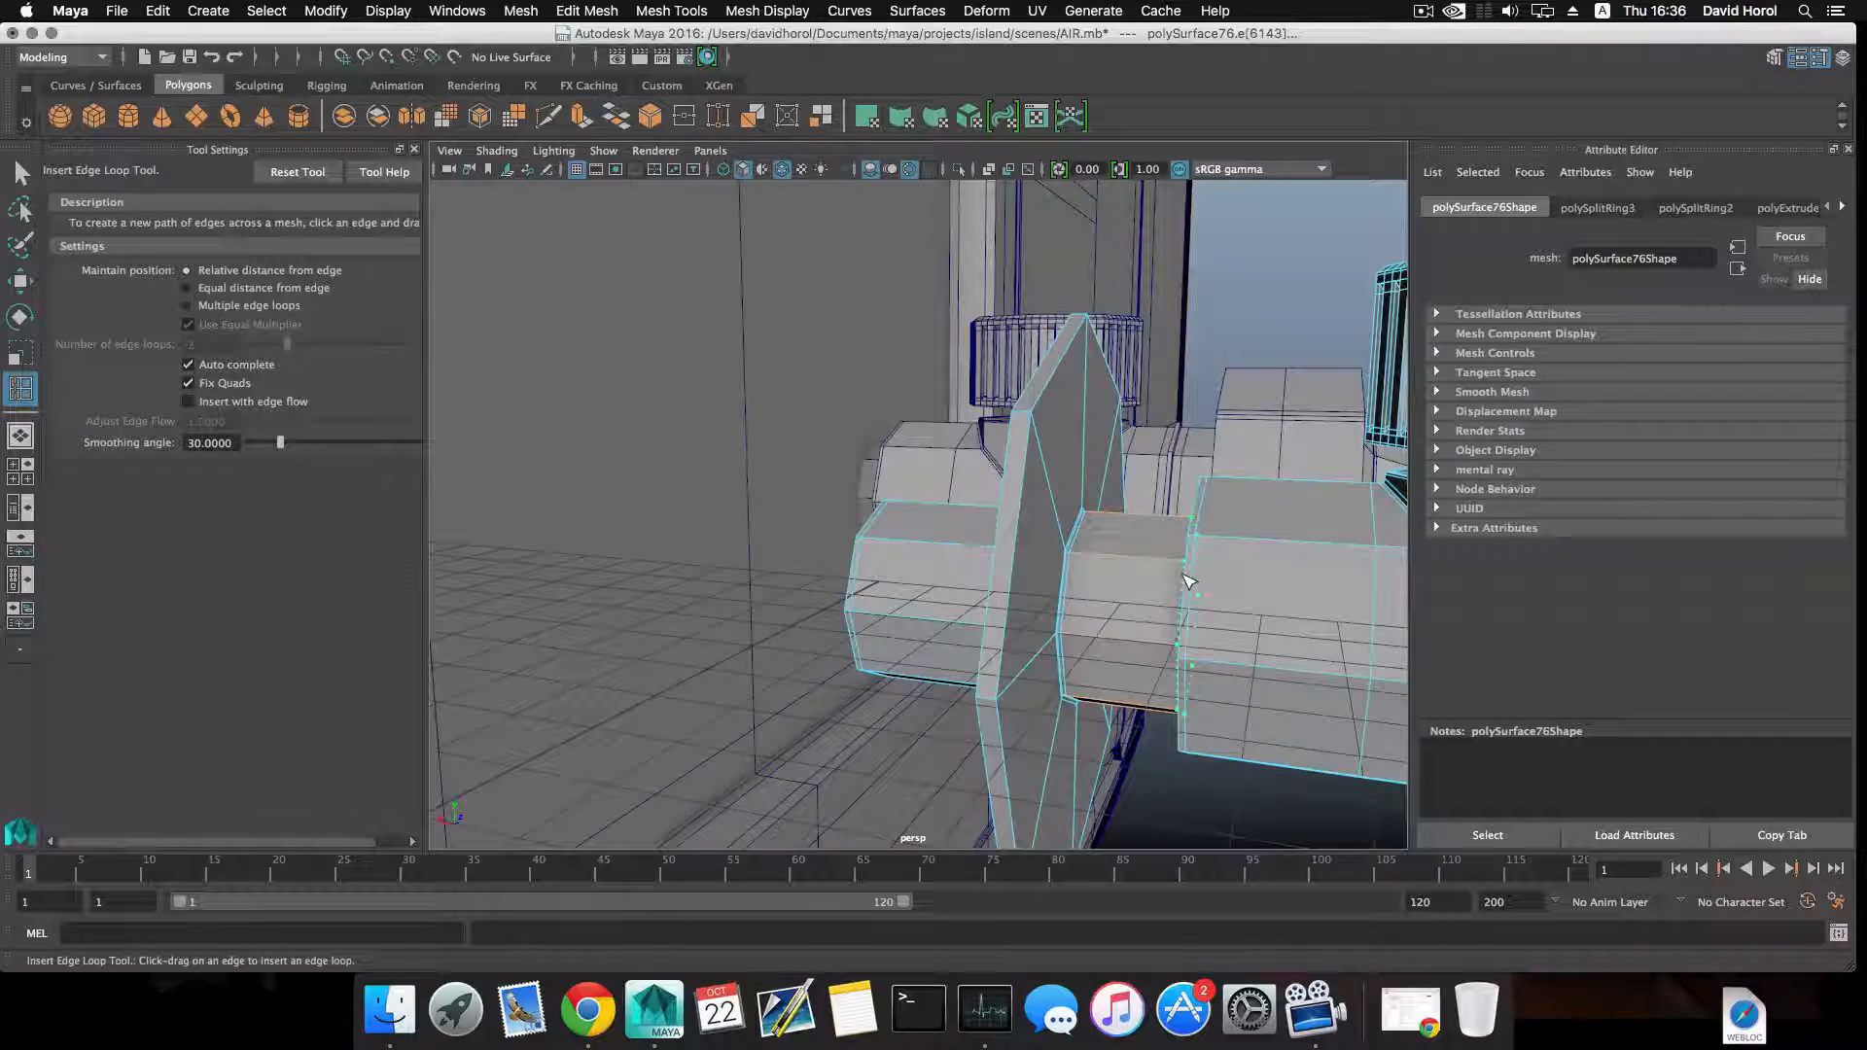
{"action": "left_click", "coordinate": [1186, 581]}
{"action": "left_click_drag", "start_coordinate": [1186, 581], "coordinate": [1012, 567], "text": "alt"}
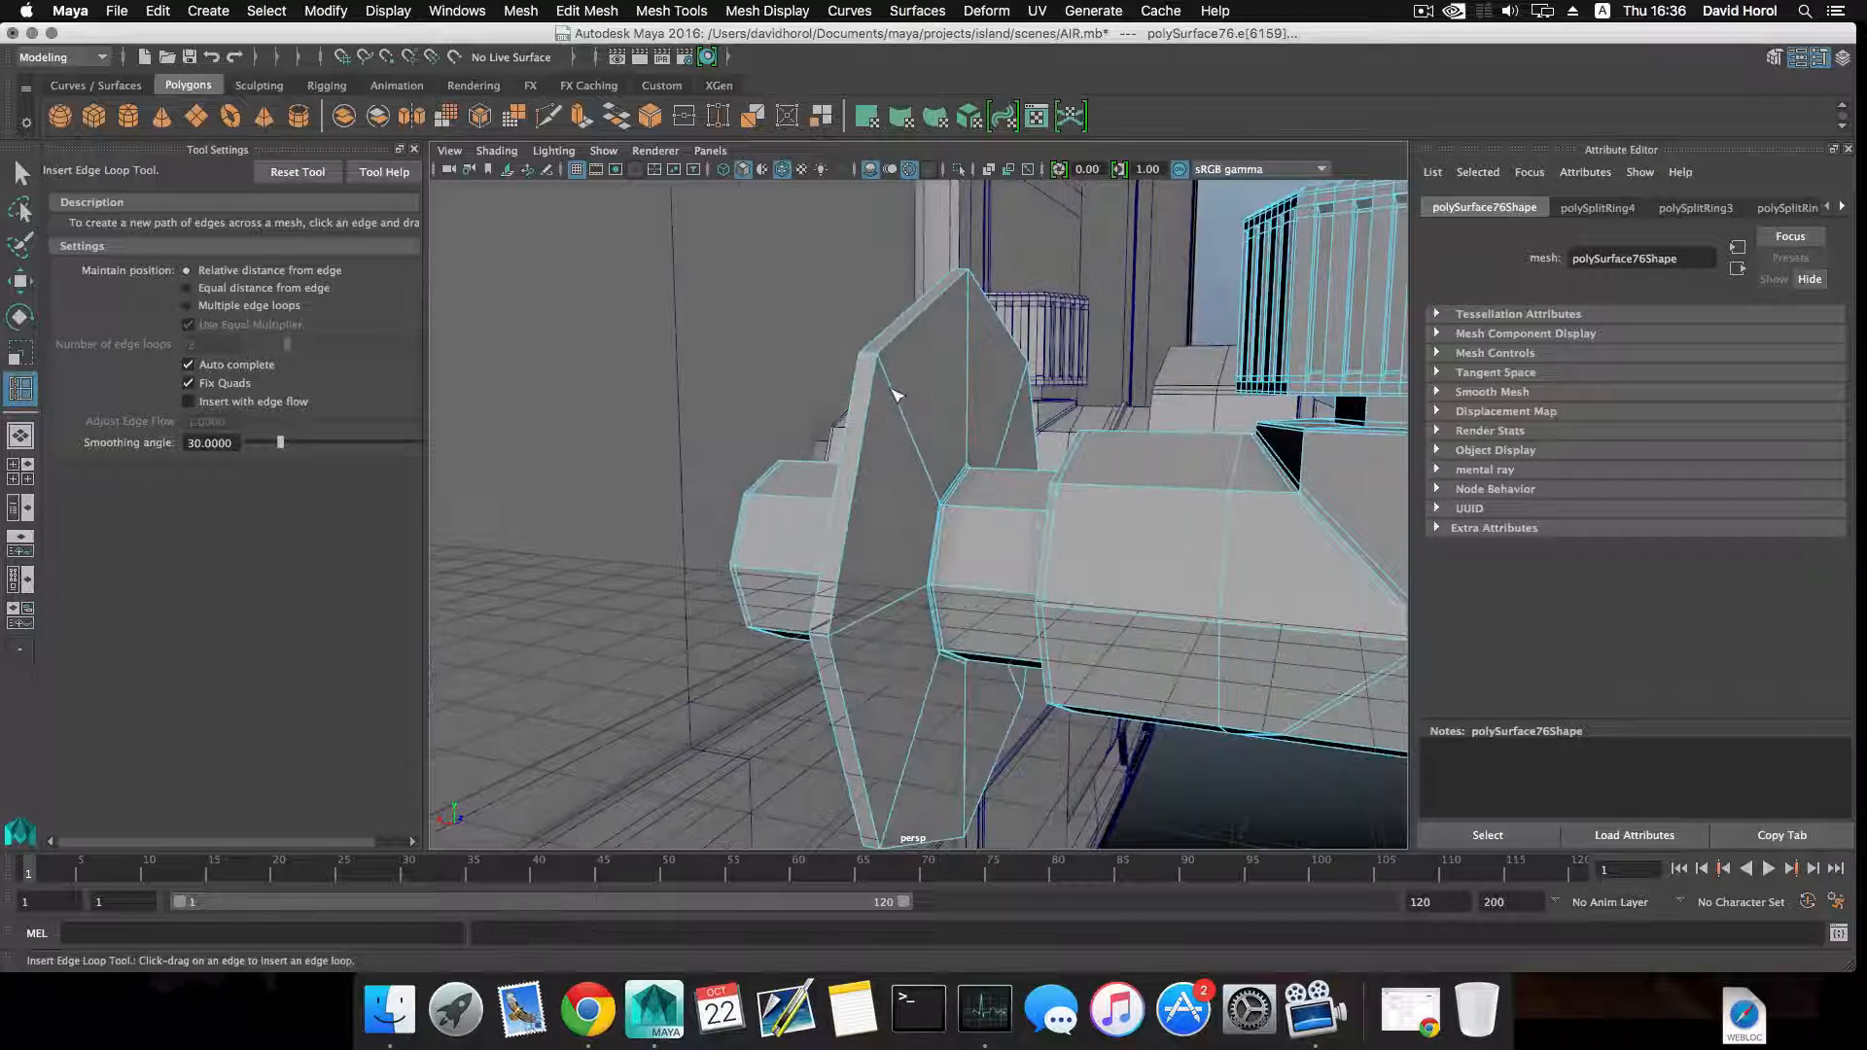
Insert supporting edge loops around the flange's outer rim, on both its faces and where its back meets the pipe, and return to object selection.
{"action": "left_click", "coordinate": [878, 366]}
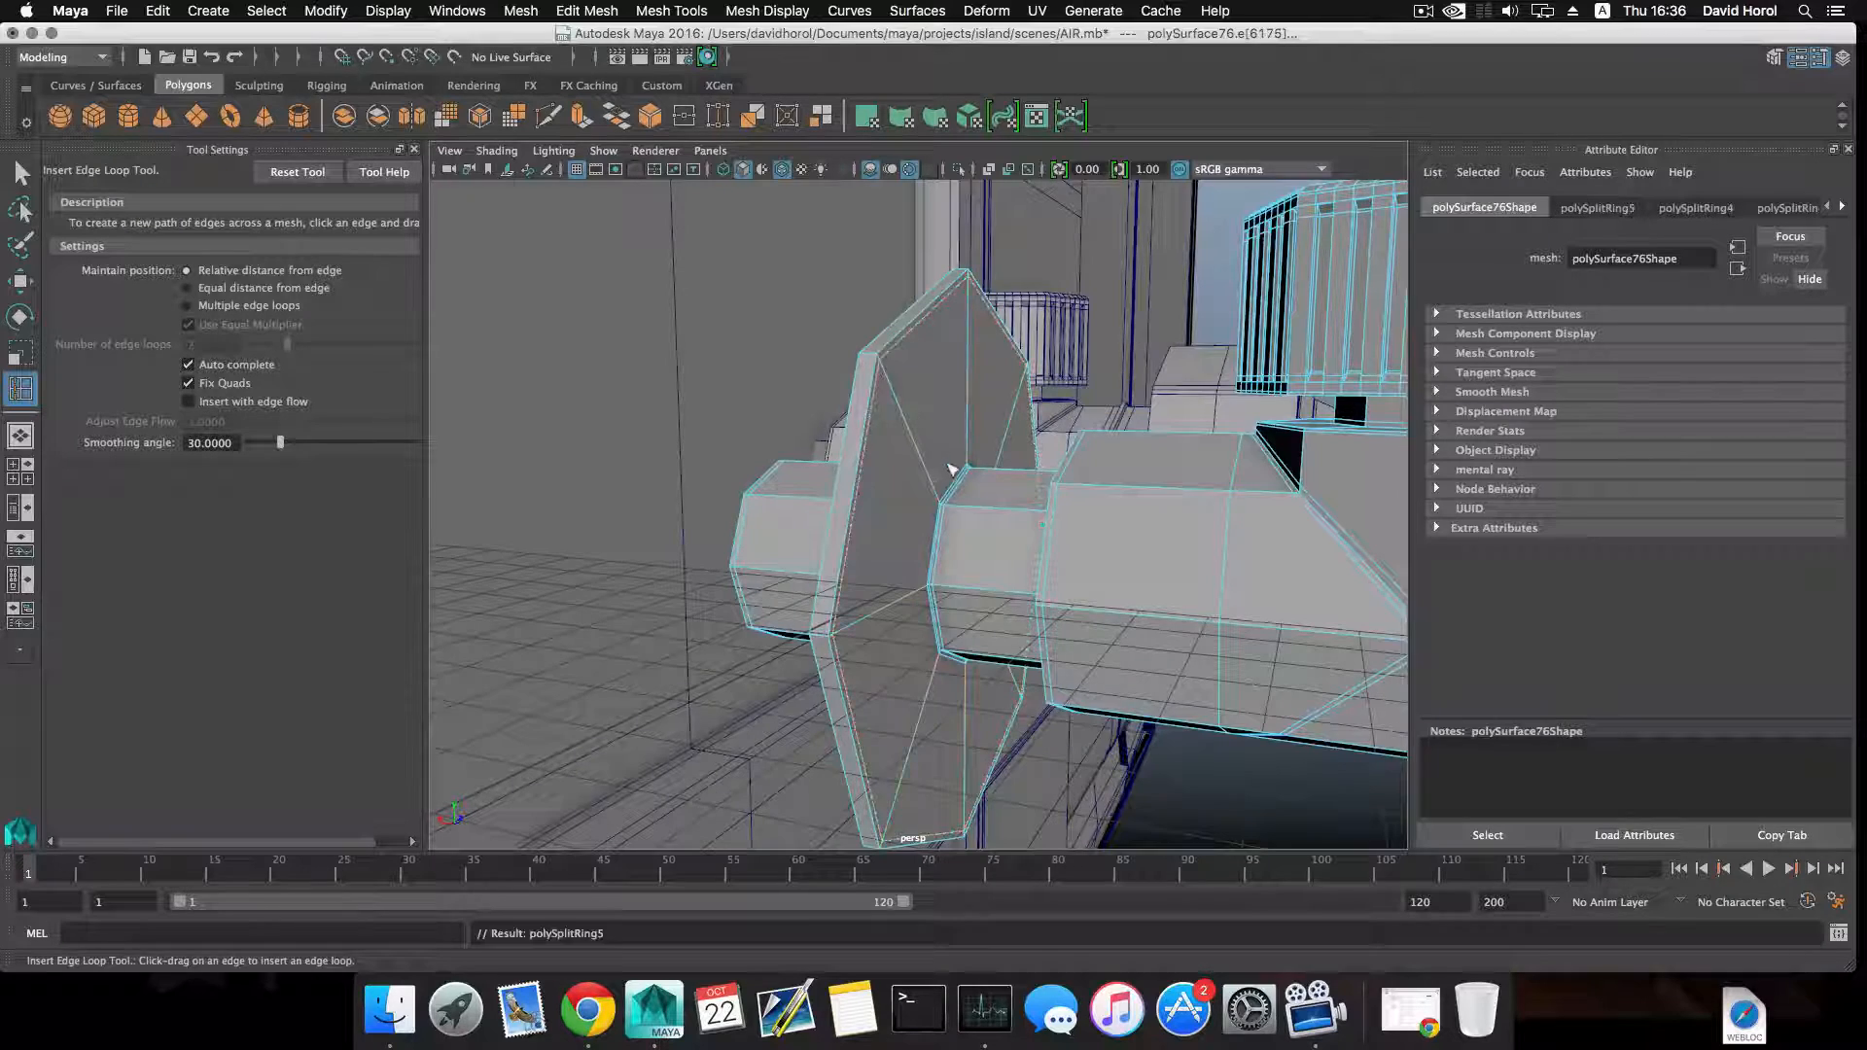
{"action": "left_click_drag", "start_coordinate": [950, 467], "coordinate": [1219, 559], "text": "alt"}
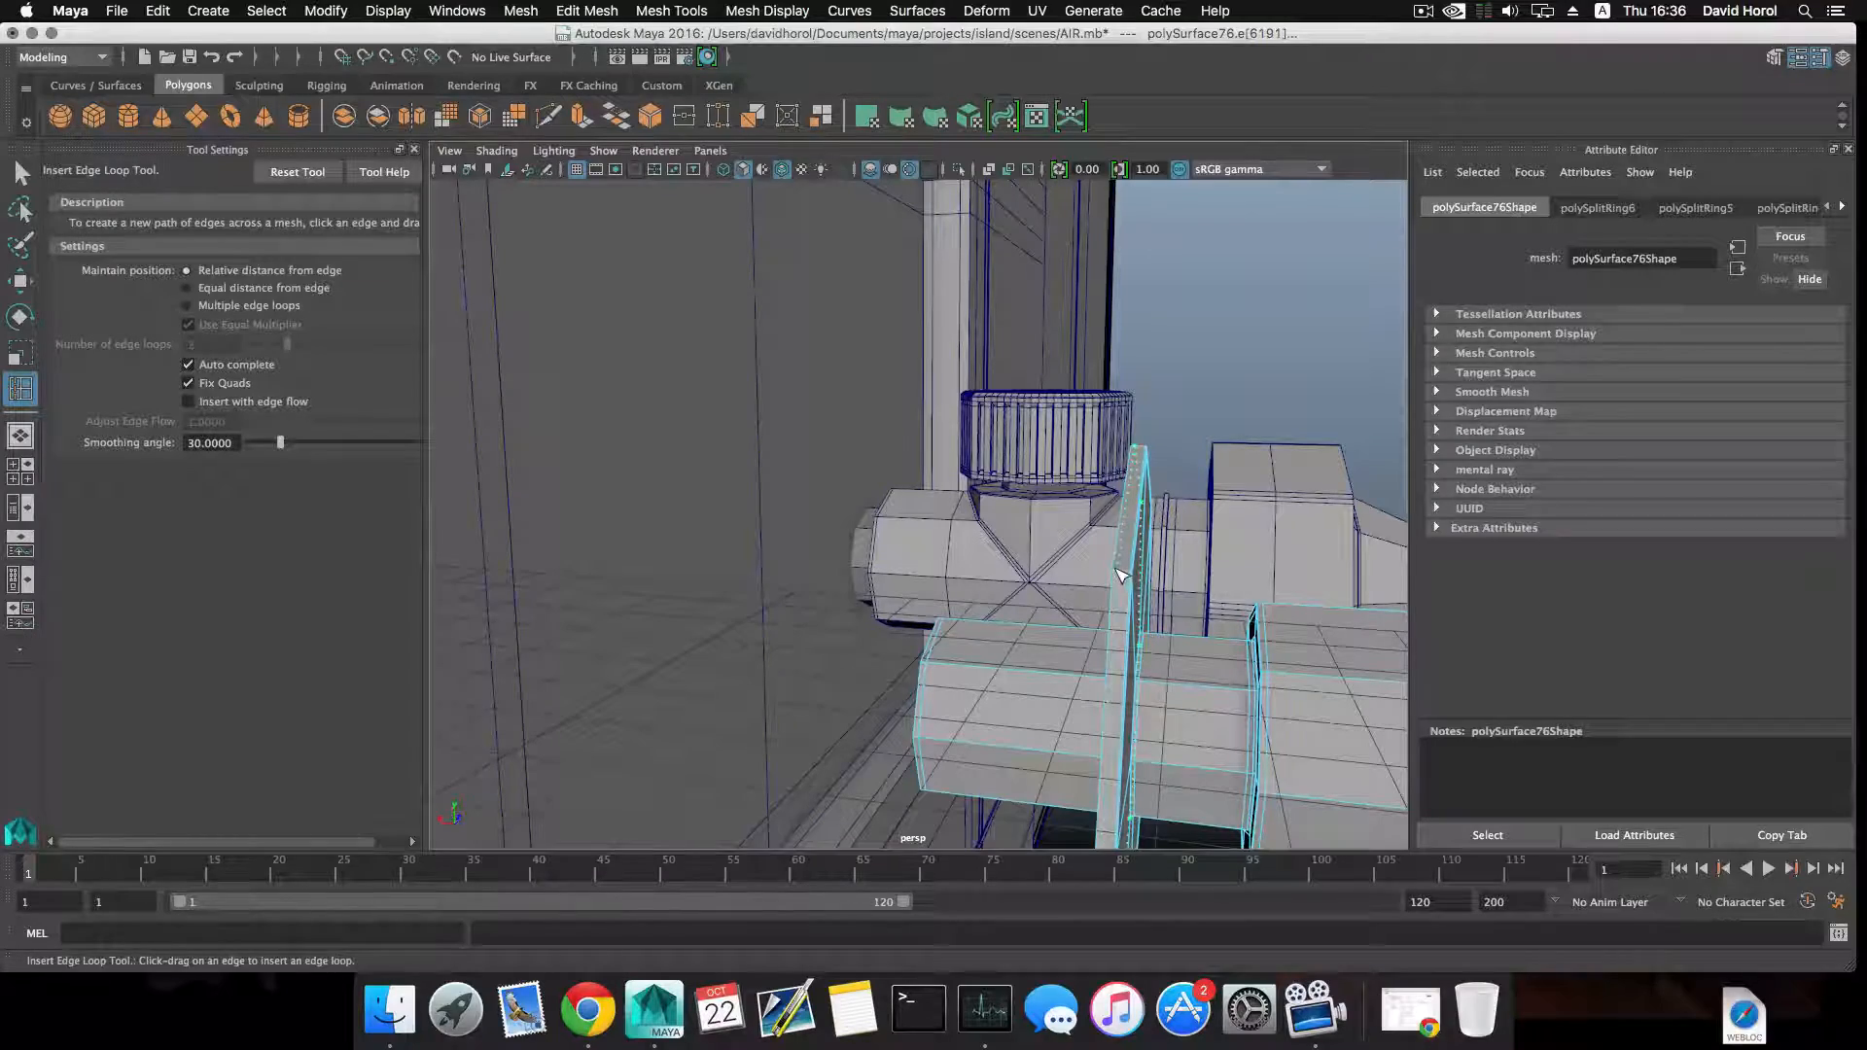
{"action": "left_click", "coordinate": [1116, 568]}
{"action": "left_click_drag", "start_coordinate": [1114, 570], "coordinate": [1070, 548], "text": "alt"}
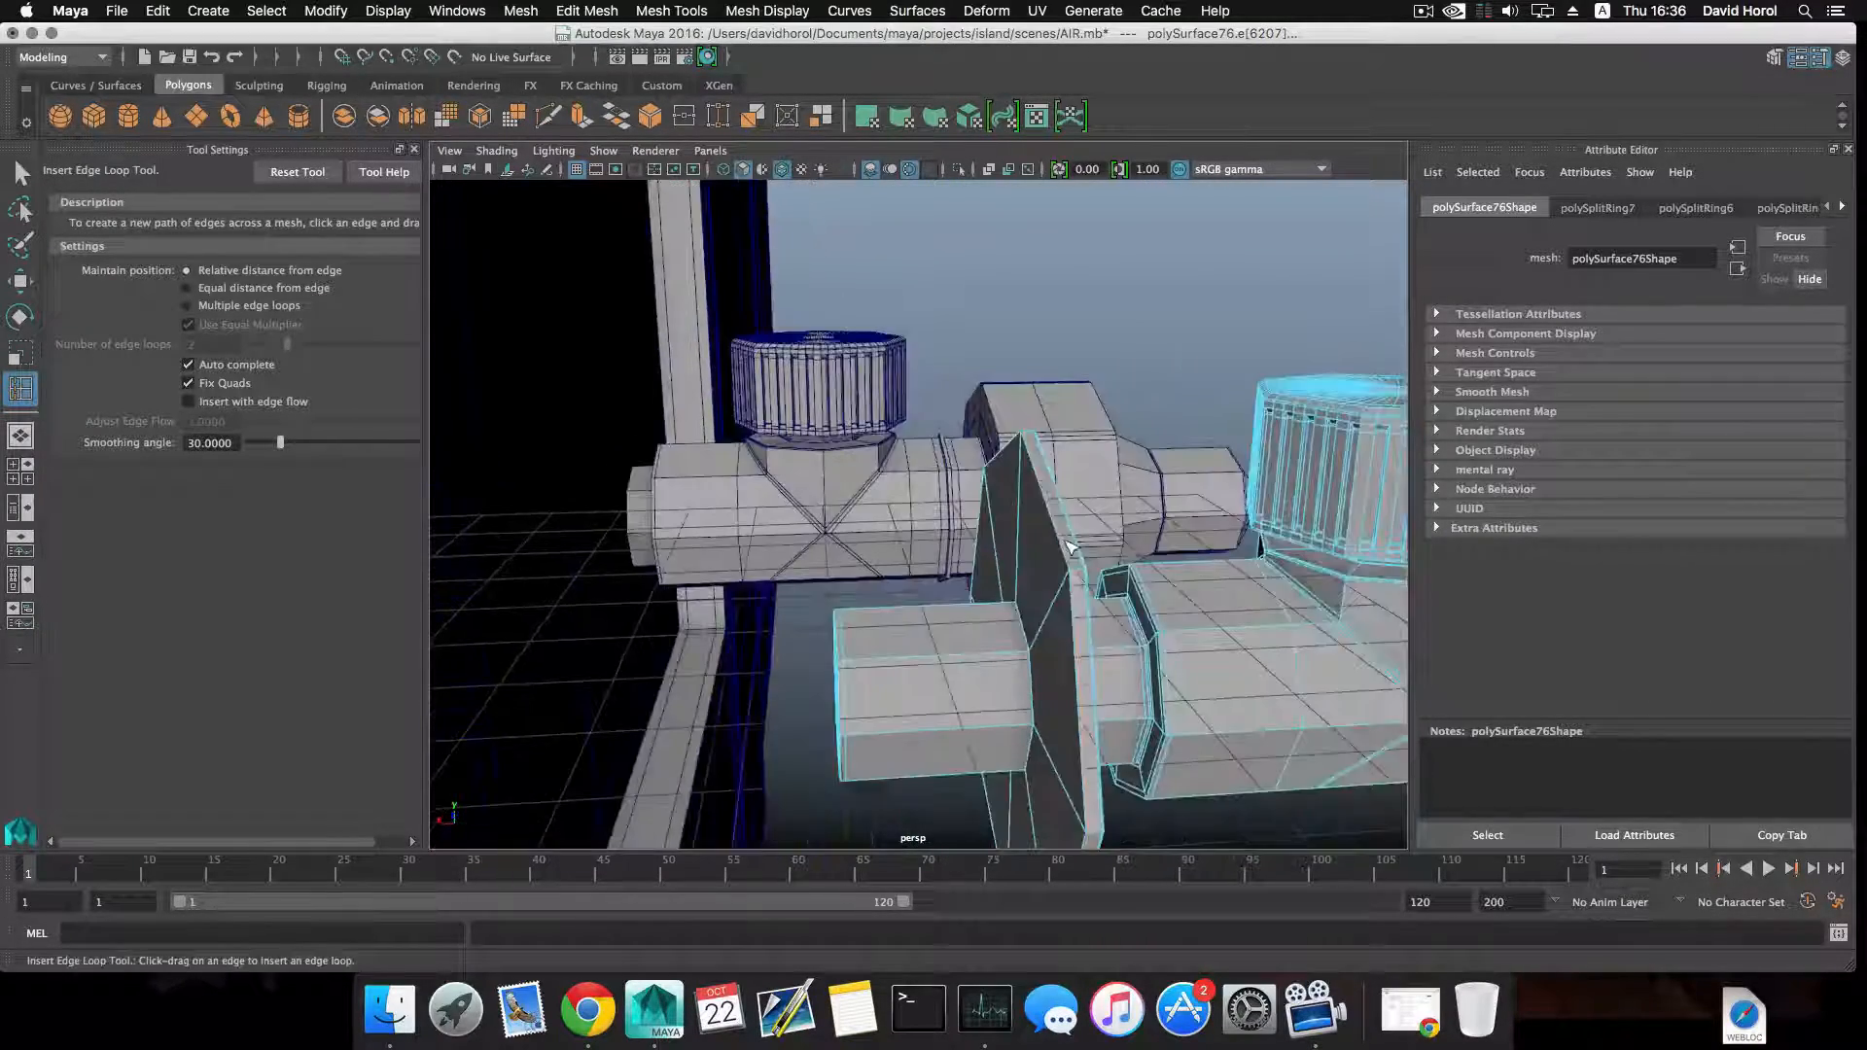
{"action": "right_click_drag", "start_coordinate": [1069, 547], "coordinate": [1136, 624], "text": "alt"}
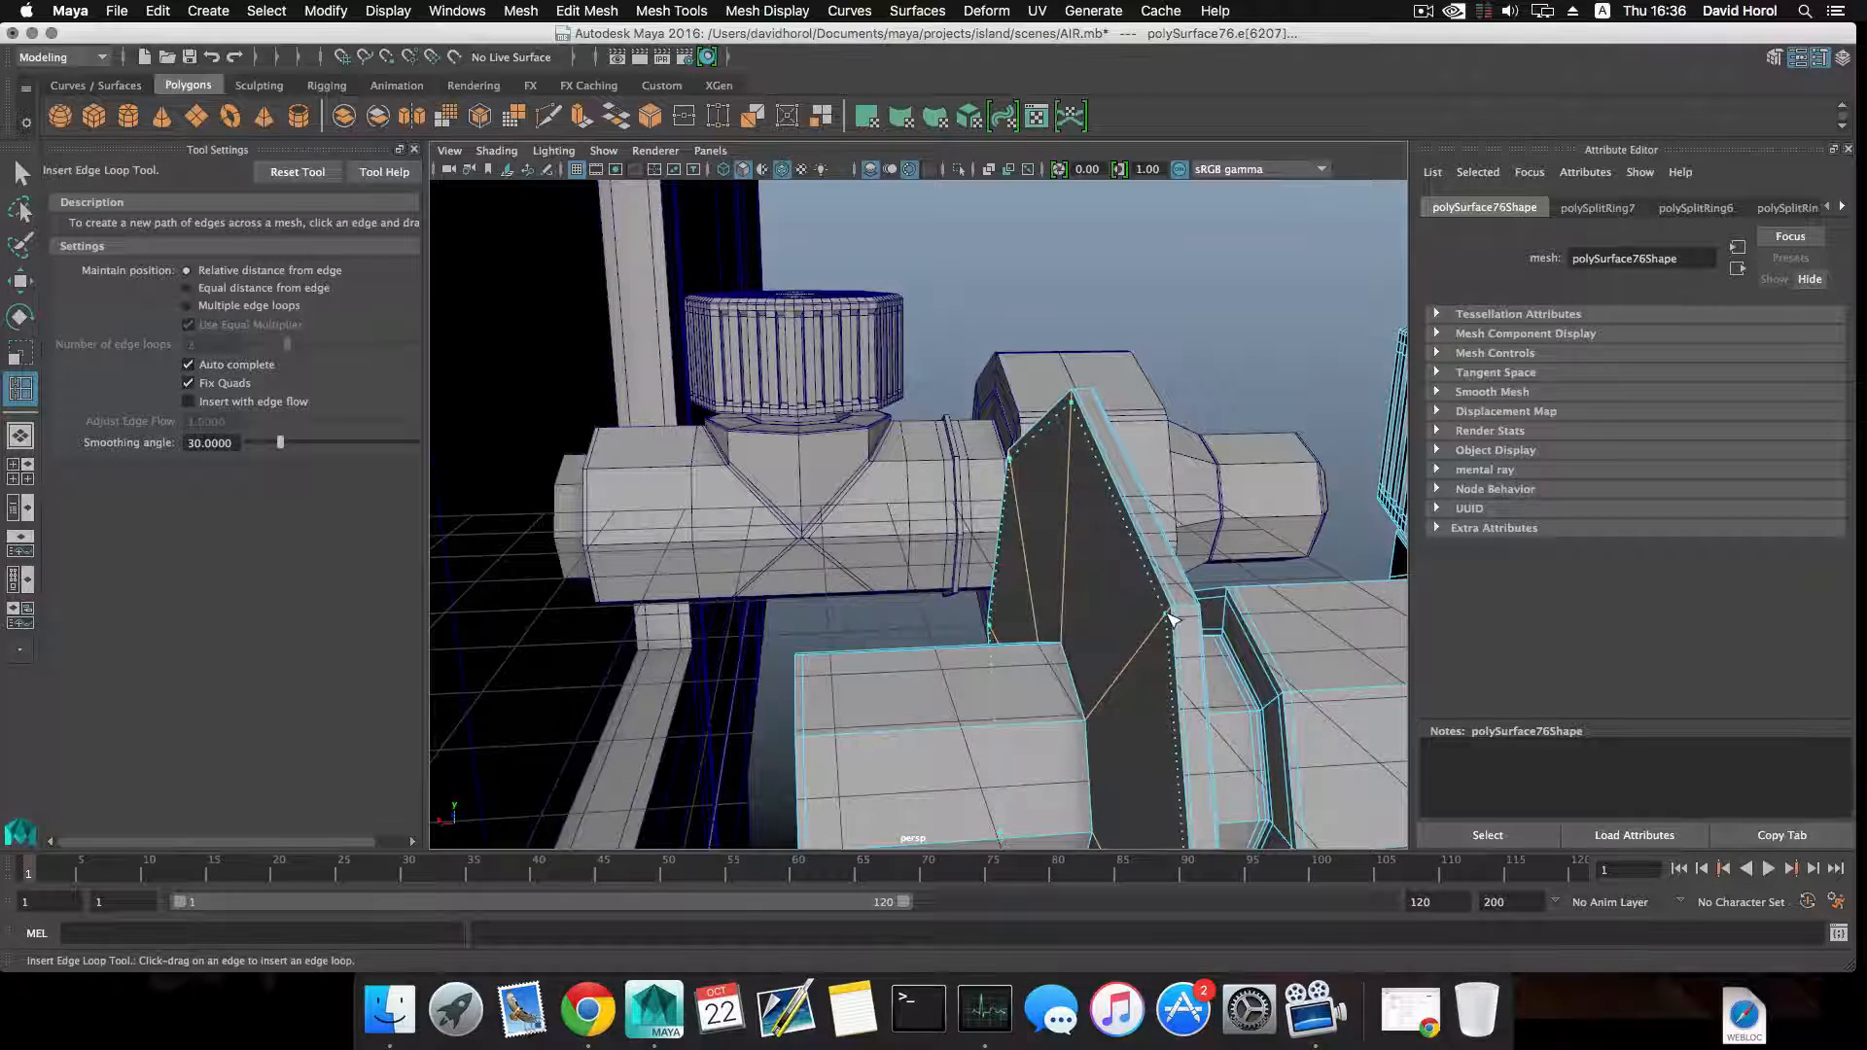
{"action": "left_click_drag", "start_coordinate": [1174, 616], "coordinate": [1114, 671]}
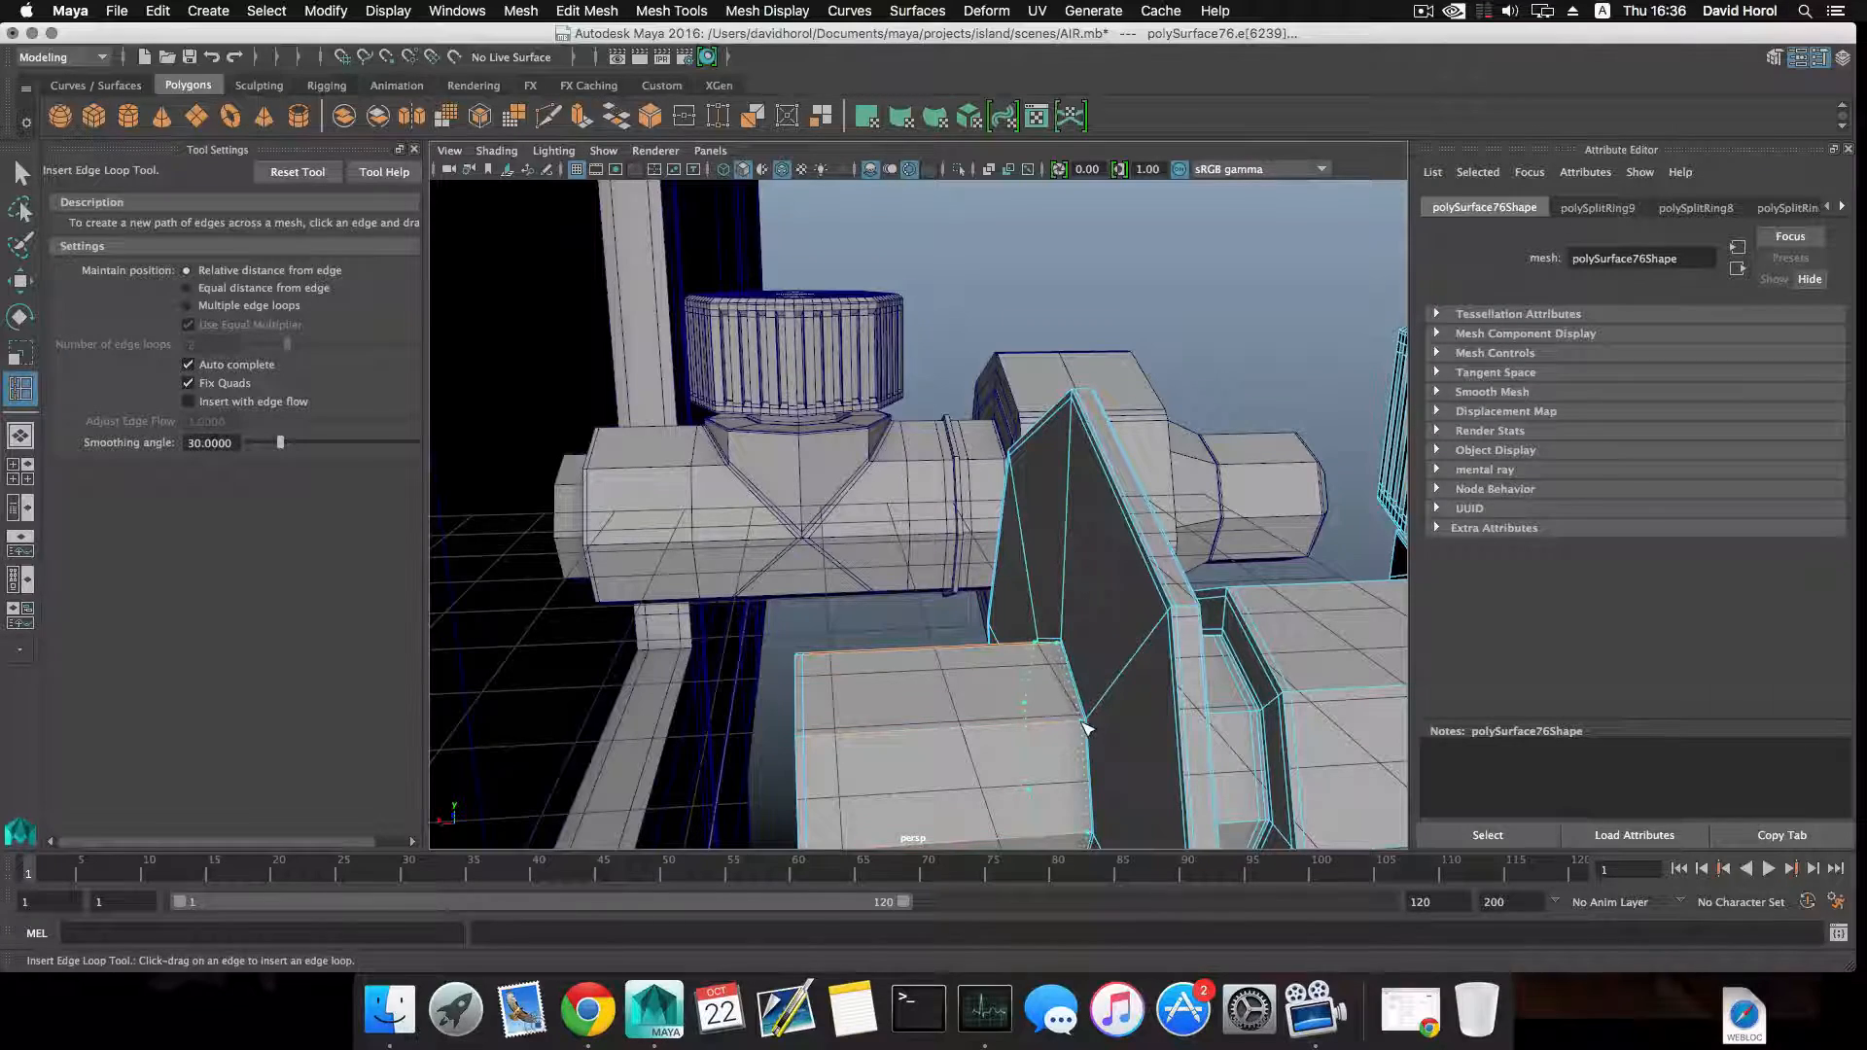
{"action": "scroll", "coordinate": [1085, 727], "scroll_direction": "down", "scroll_amount": 10}
{"action": "left_click_drag", "start_coordinate": [1087, 696], "coordinate": [860, 618], "text": "alt"}
{"action": "key", "text": "F8"}
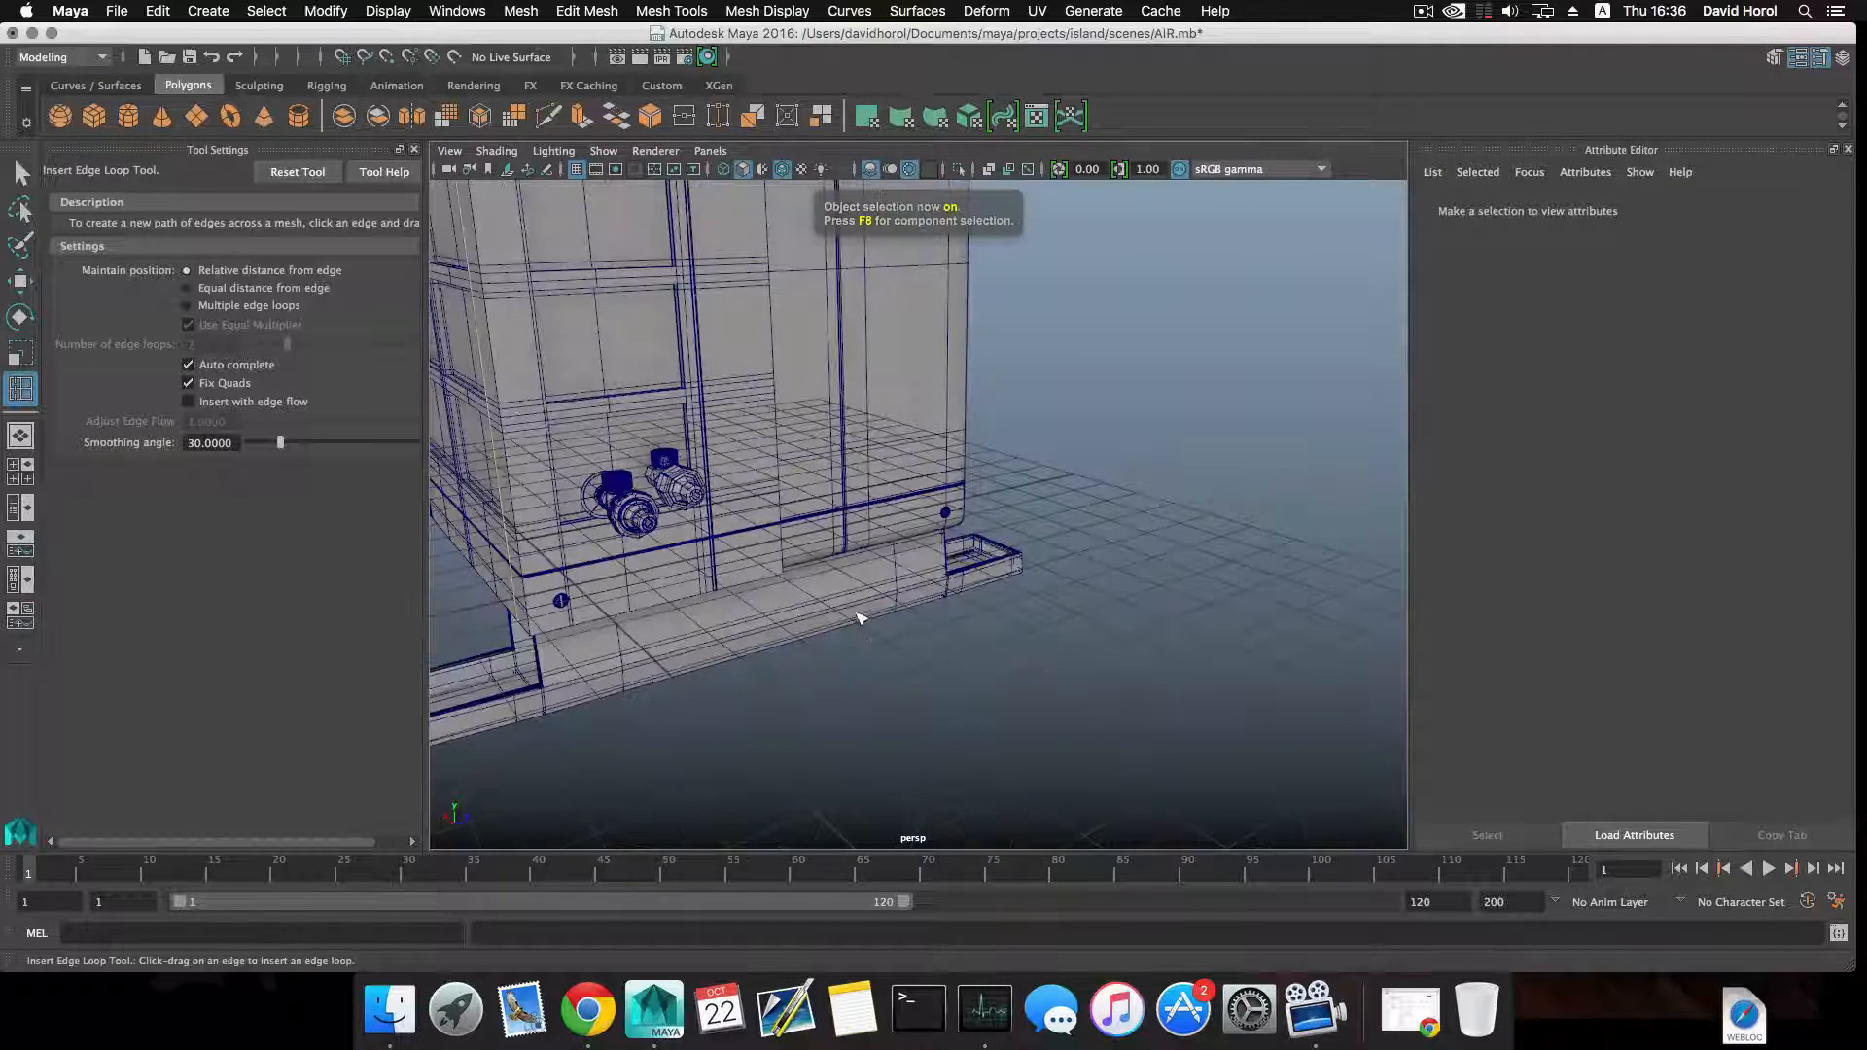
Delete the outdated duplicate valve without the flange from the side panel.
{"action": "left_click", "coordinate": [20, 174]}
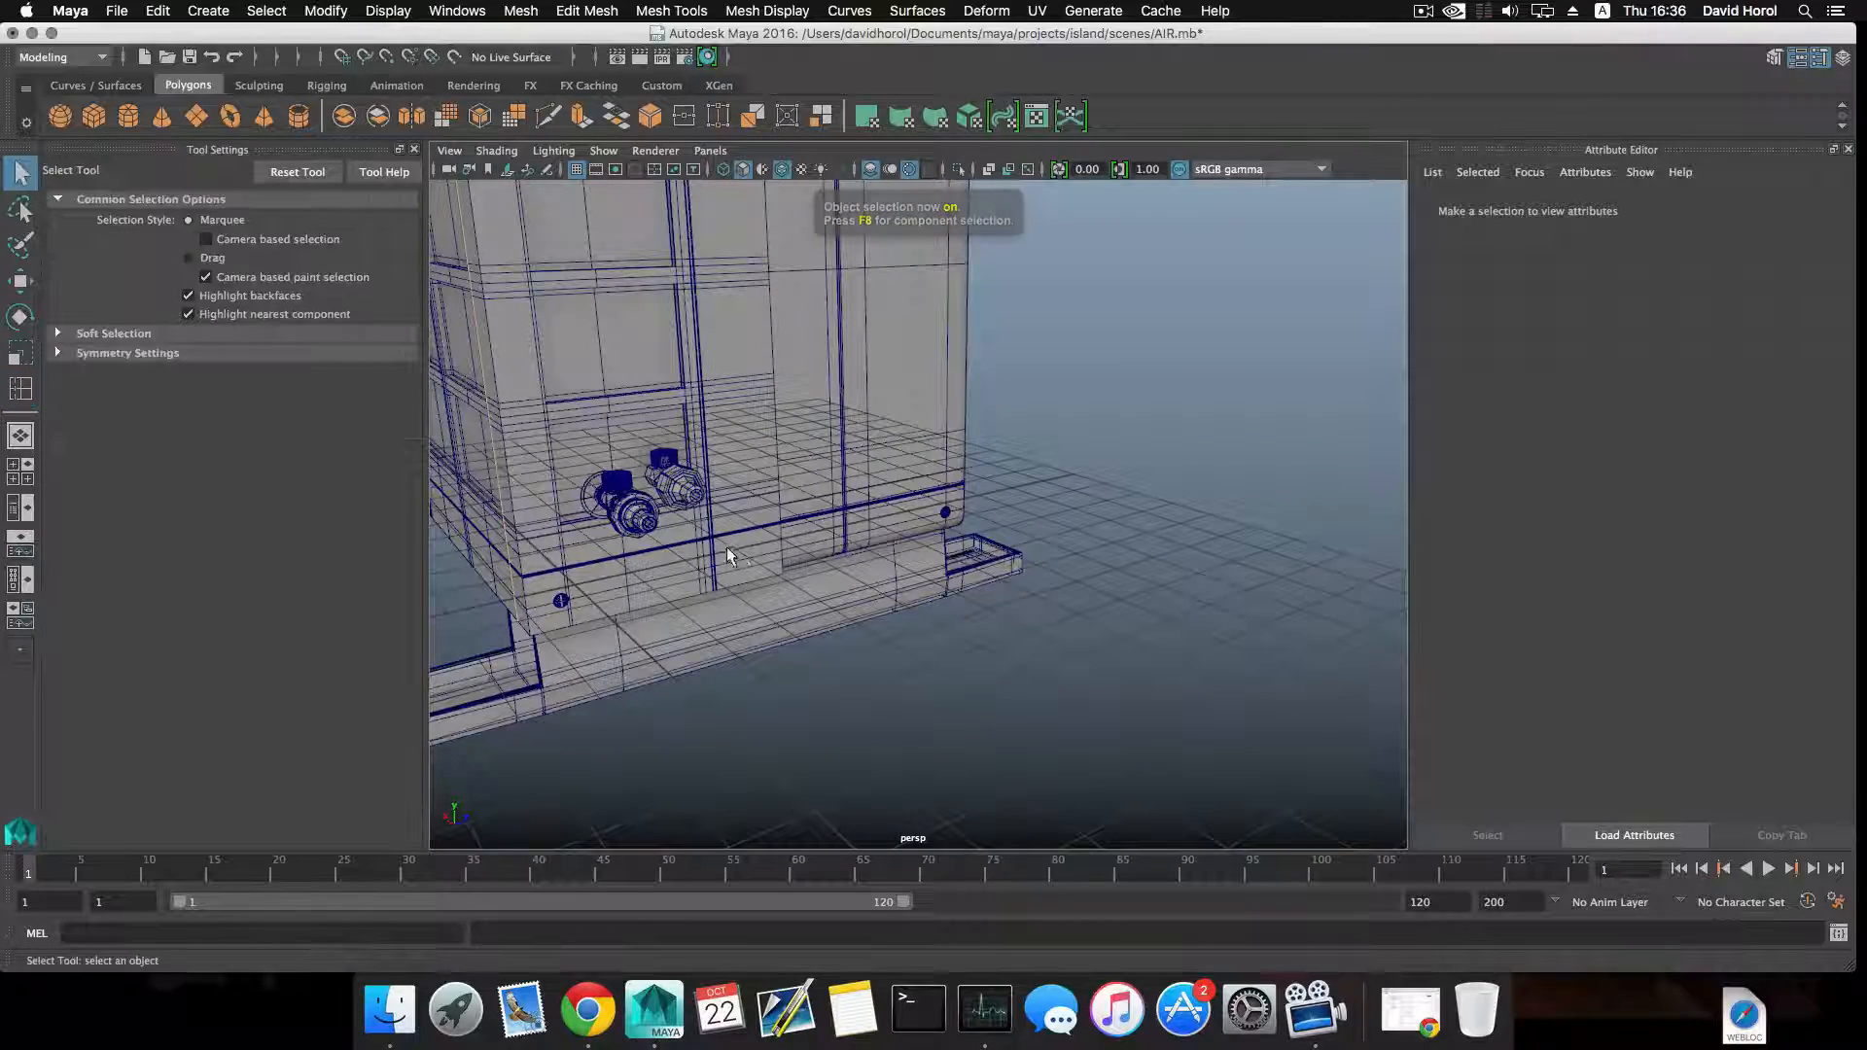
{"action": "left_click", "coordinate": [681, 486]}
{"action": "key", "text": "Delete"}
Duplicate the detailed flanged valve and space the two valves side by side along the side panel, then clear the selection.
{"action": "left_click", "coordinate": [626, 504]}
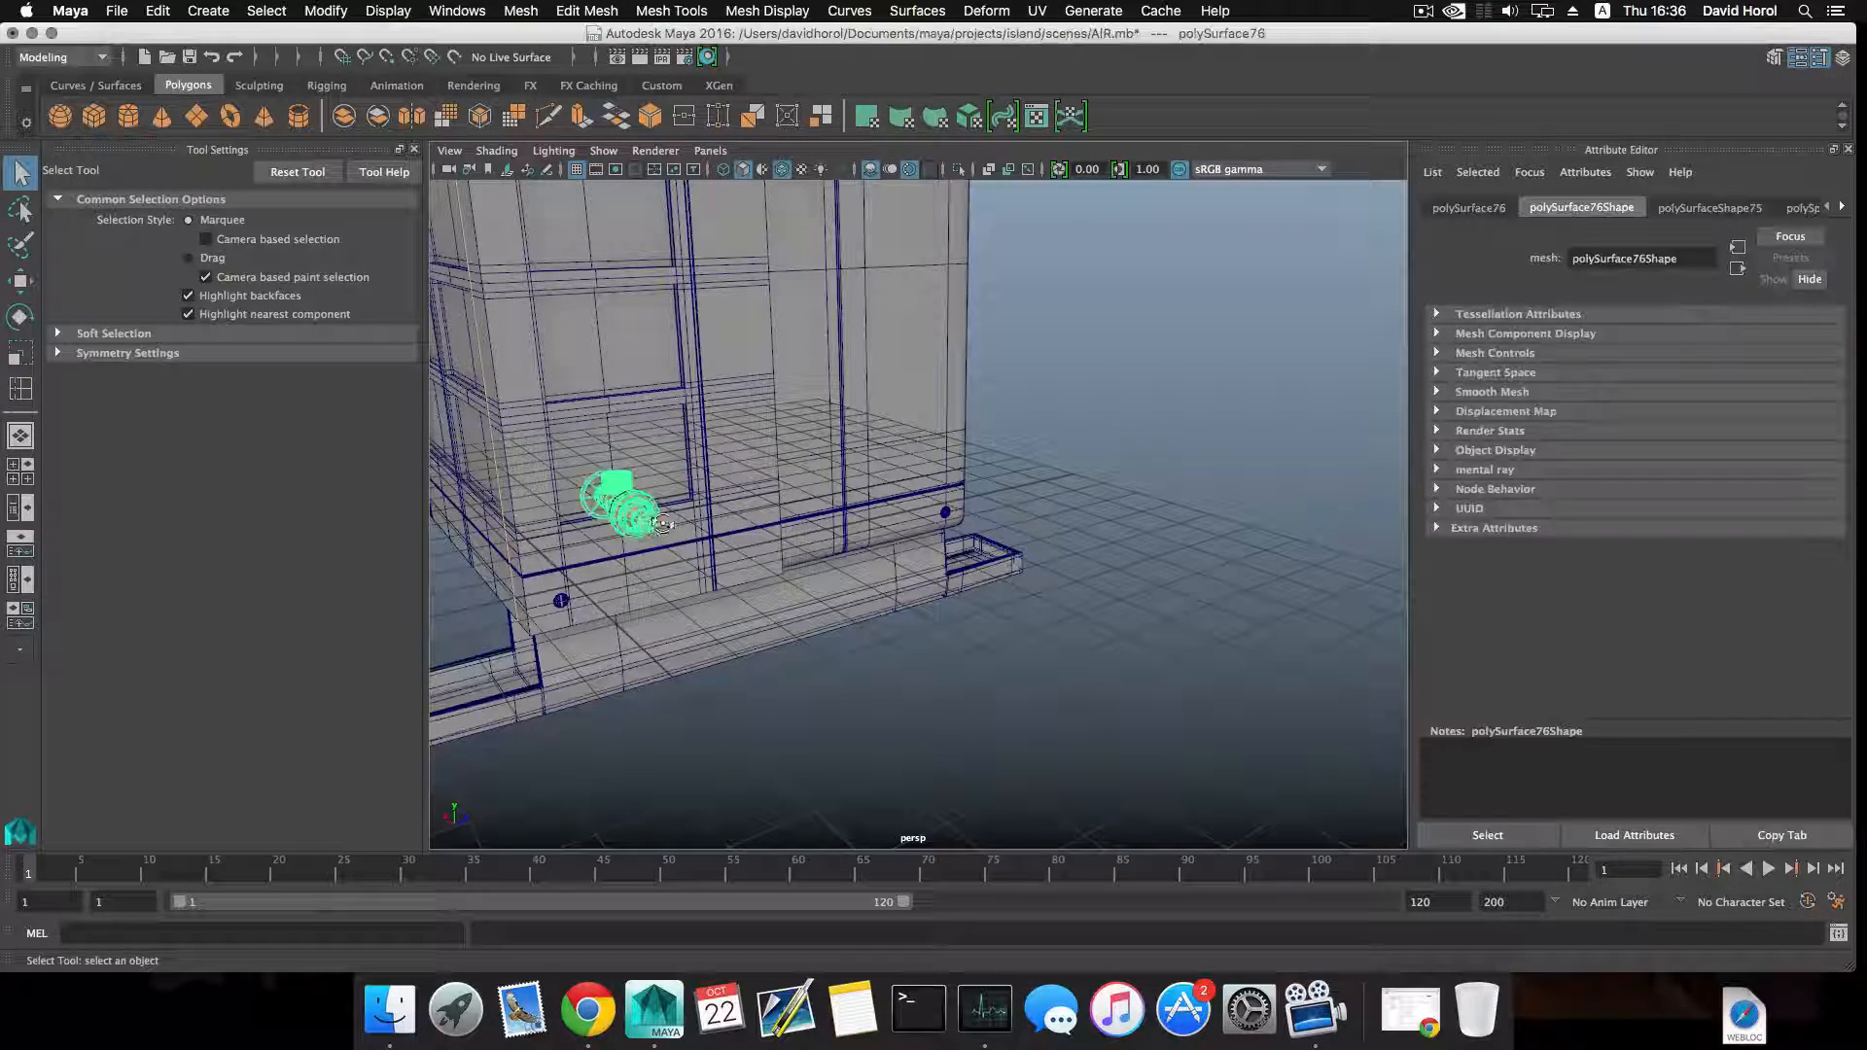
{"action": "left_click_drag", "start_coordinate": [625, 504], "coordinate": [768, 516], "text": "alt"}
{"action": "middle_click_drag", "start_coordinate": [816, 522], "coordinate": [958, 572], "text": "alt"}
{"action": "right_click_drag", "start_coordinate": [957, 571], "coordinate": [1123, 586], "text": "alt"}
{"action": "key", "text": "w"}
{"action": "left_click_drag", "start_coordinate": [1119, 564], "coordinate": [945, 658]}
{"action": "key", "text": "ctrl+d"}
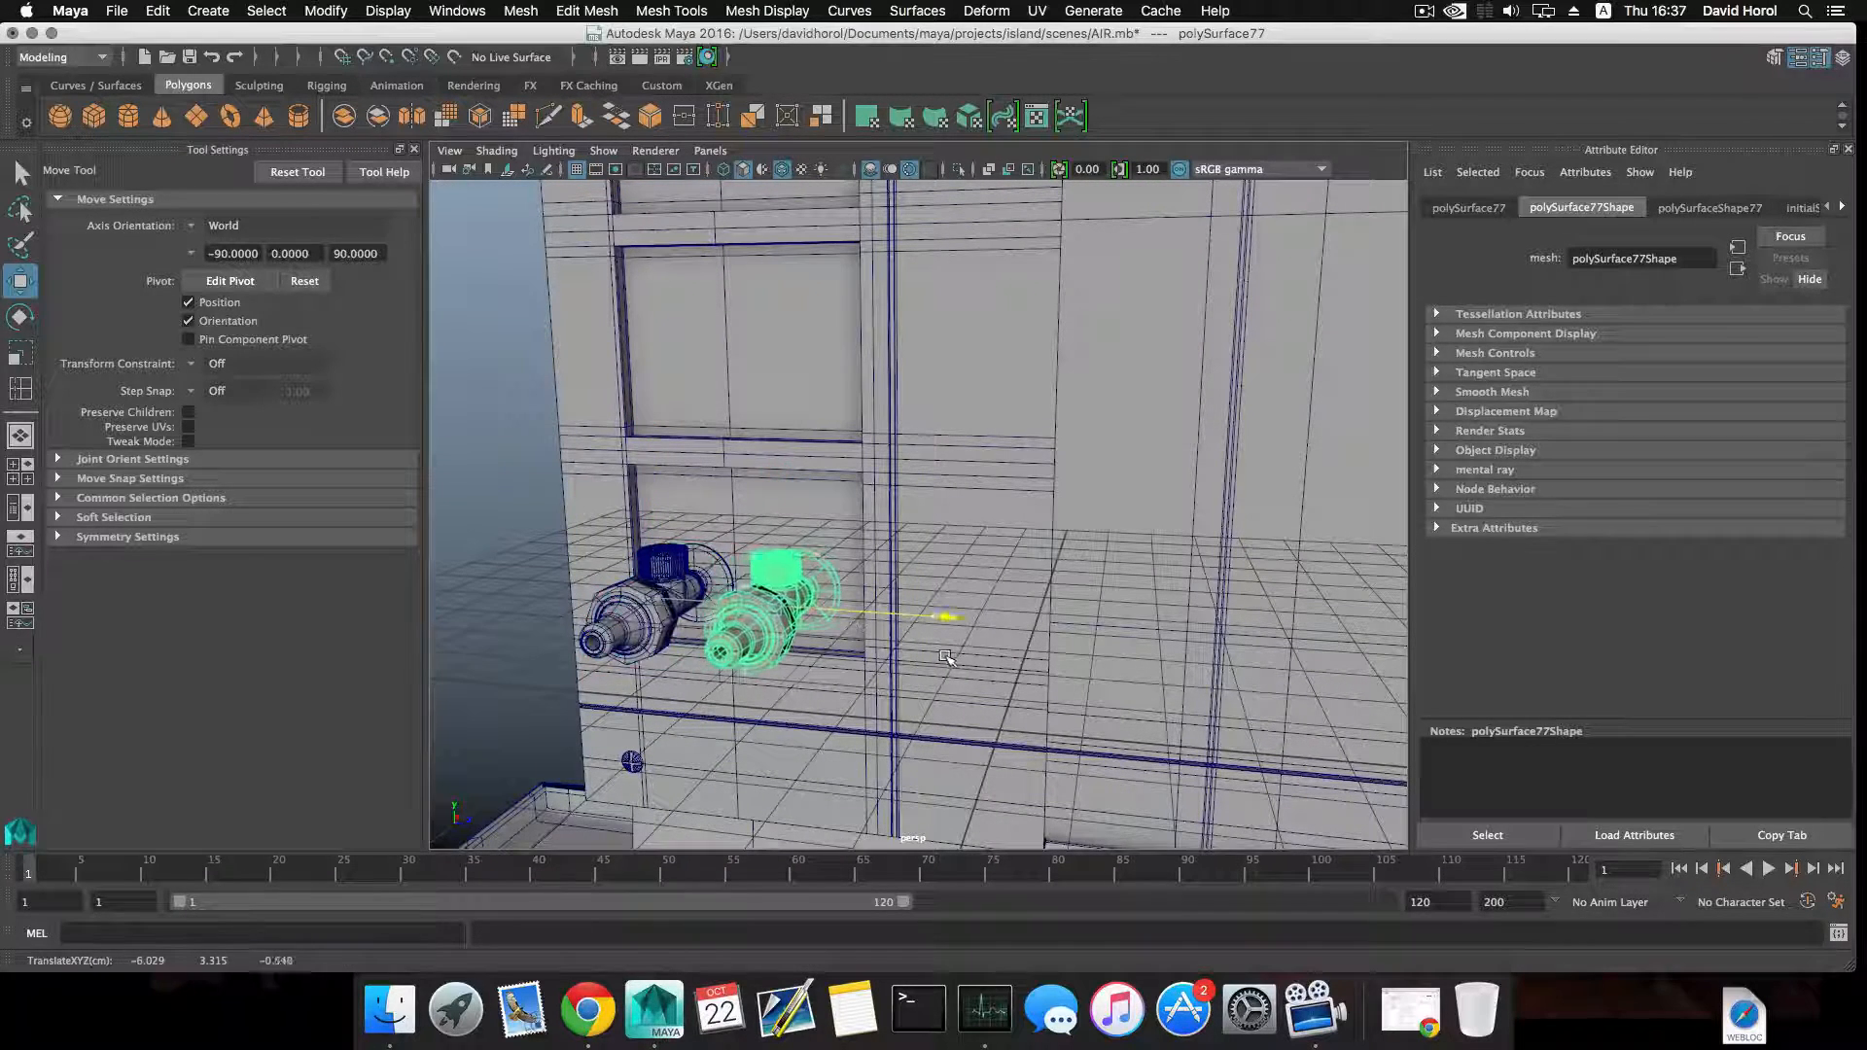
{"action": "left_click", "coordinate": [520, 449]}
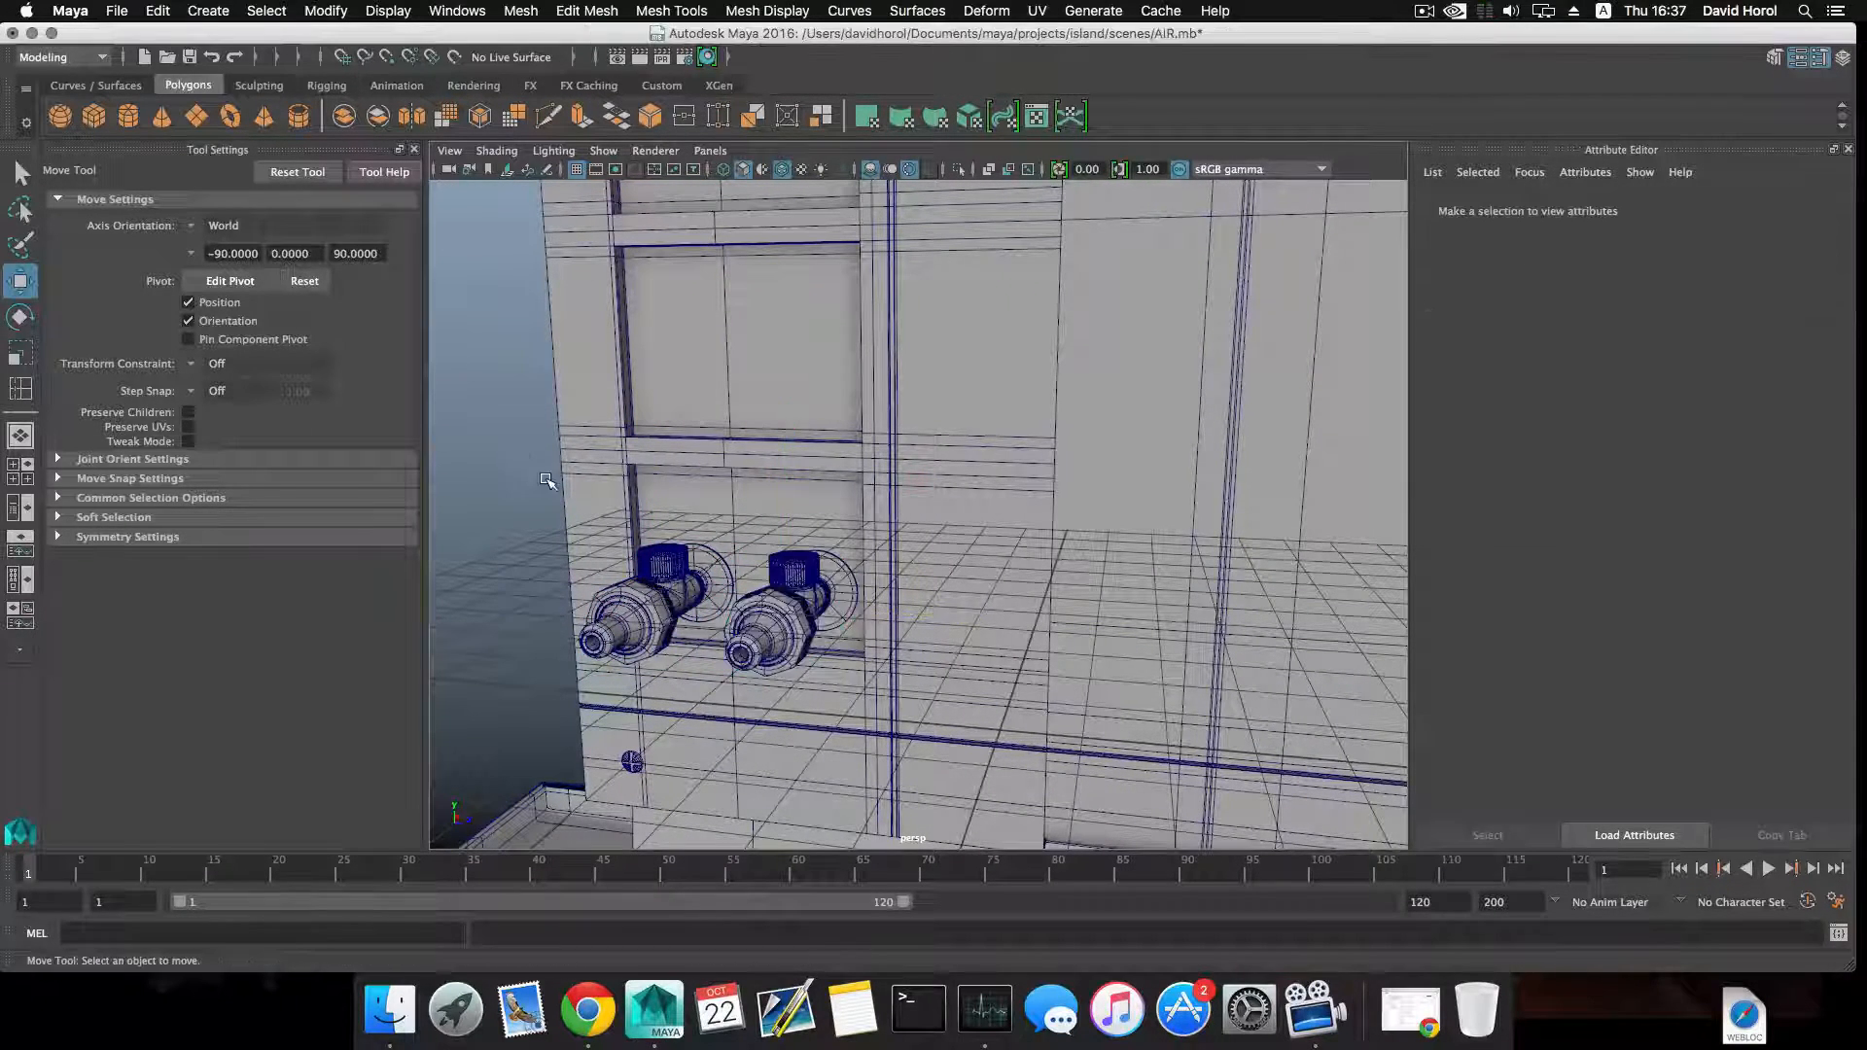
Nudge the second valve slightly closer to the first one along the side panel.
{"action": "left_click_drag", "start_coordinate": [546, 479], "coordinate": [627, 492], "text": "alt"}
{"action": "left_click", "coordinate": [851, 601]}
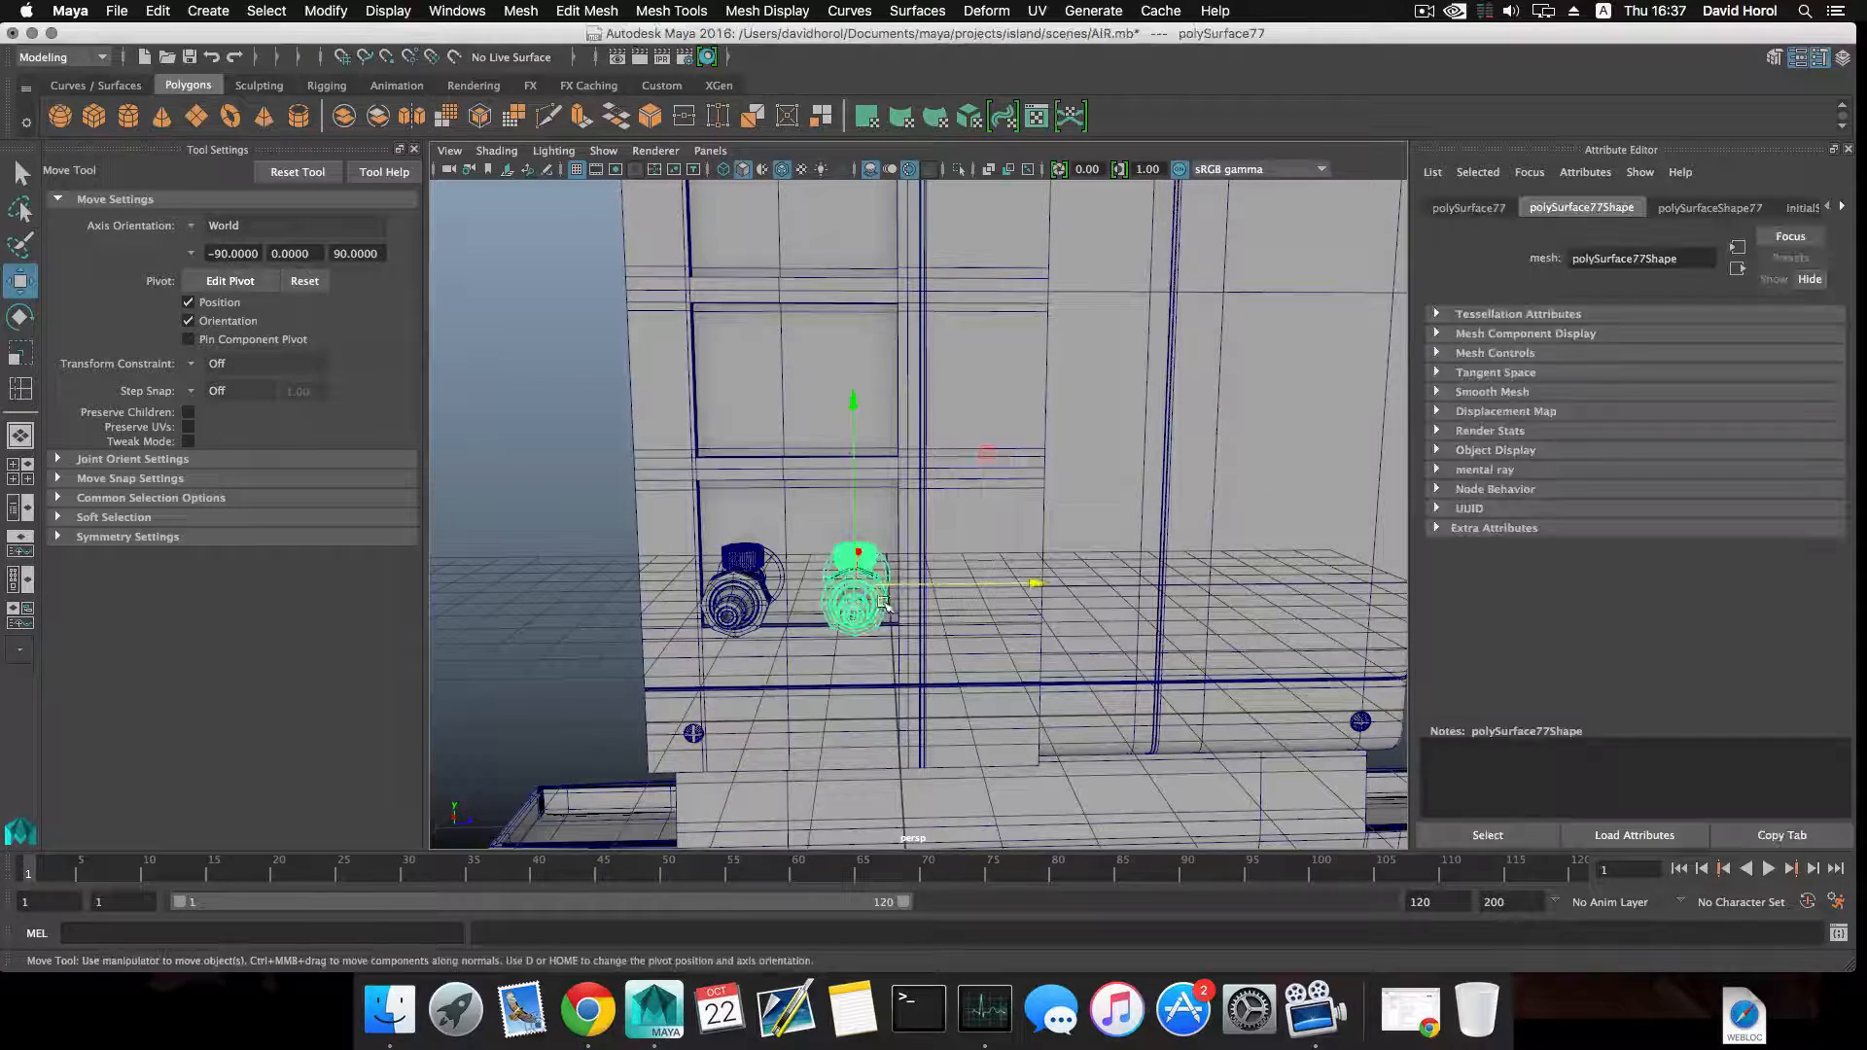
{"action": "left_click_drag", "start_coordinate": [913, 587], "coordinate": [908, 585]}
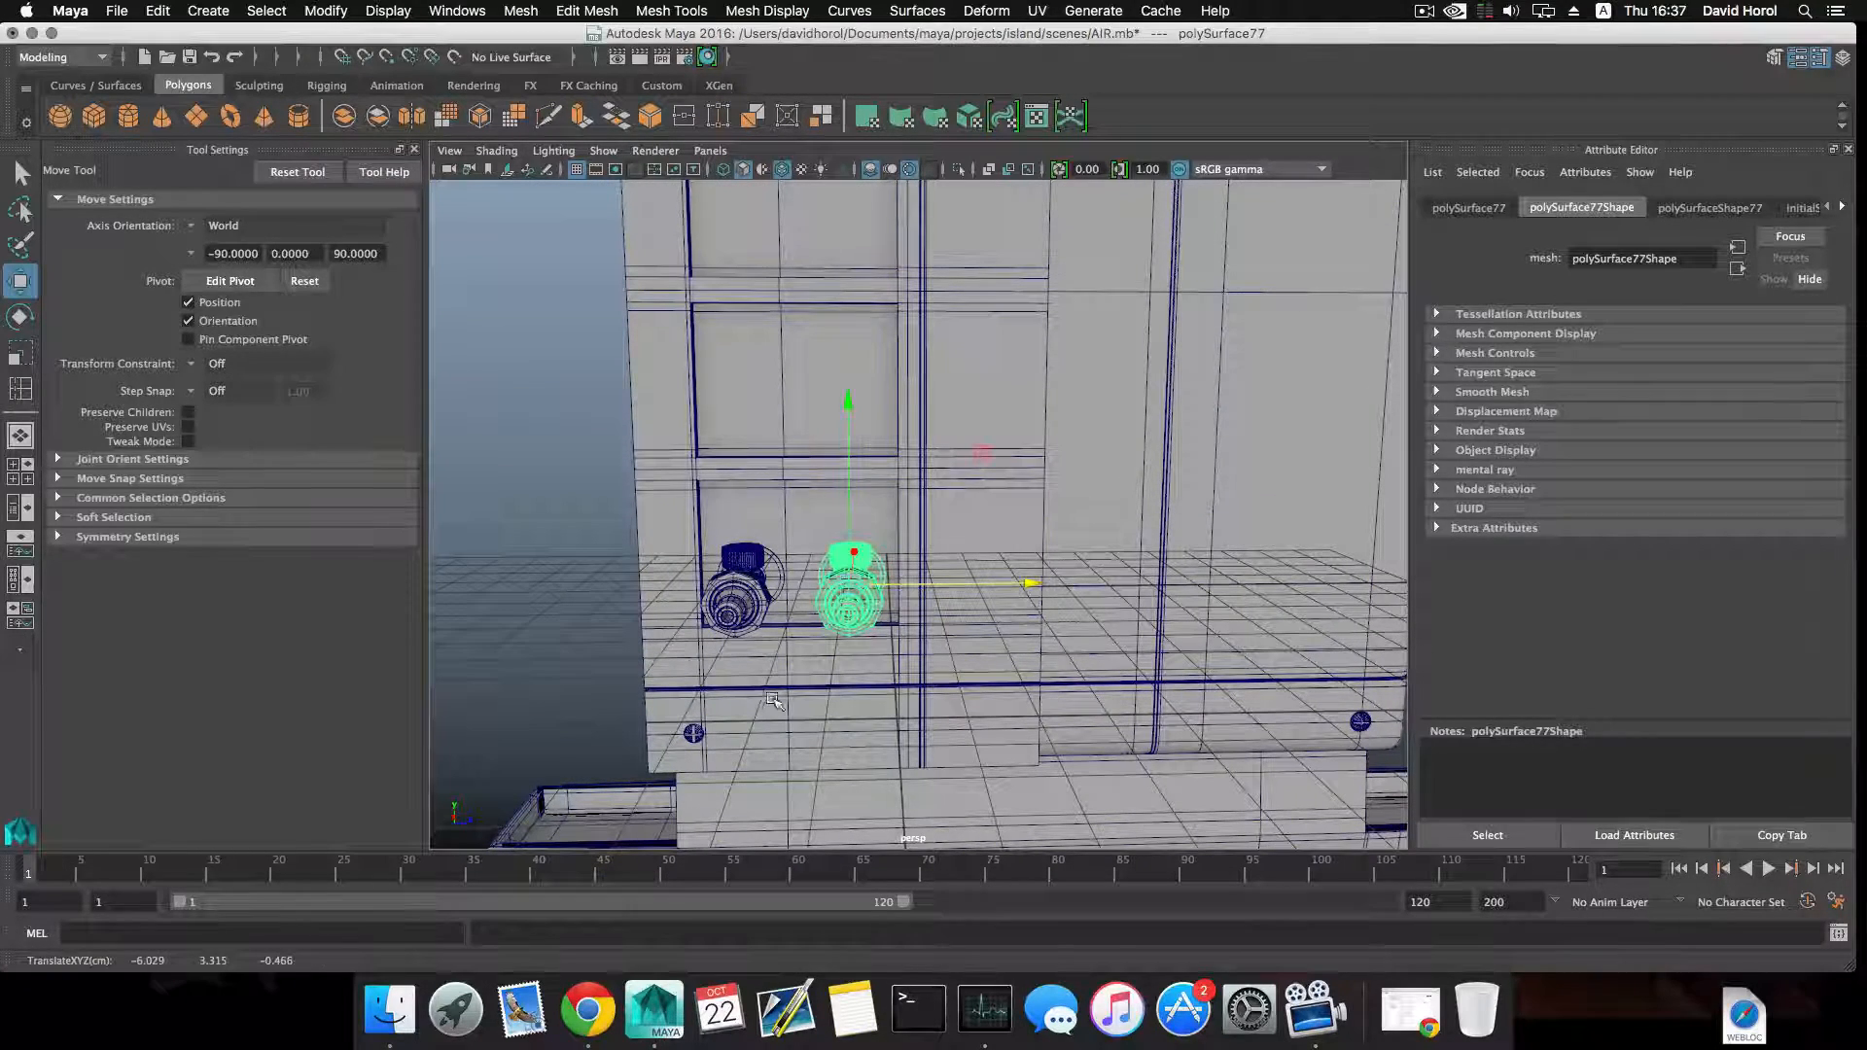
{"action": "scroll", "coordinate": [773, 701], "scroll_direction": "down", "scroll_amount": 3}
{"action": "left_click_drag", "start_coordinate": [773, 701], "coordinate": [804, 659], "text": "alt"}
{"action": "scroll", "coordinate": [804, 659], "scroll_direction": "up", "scroll_amount": 5}
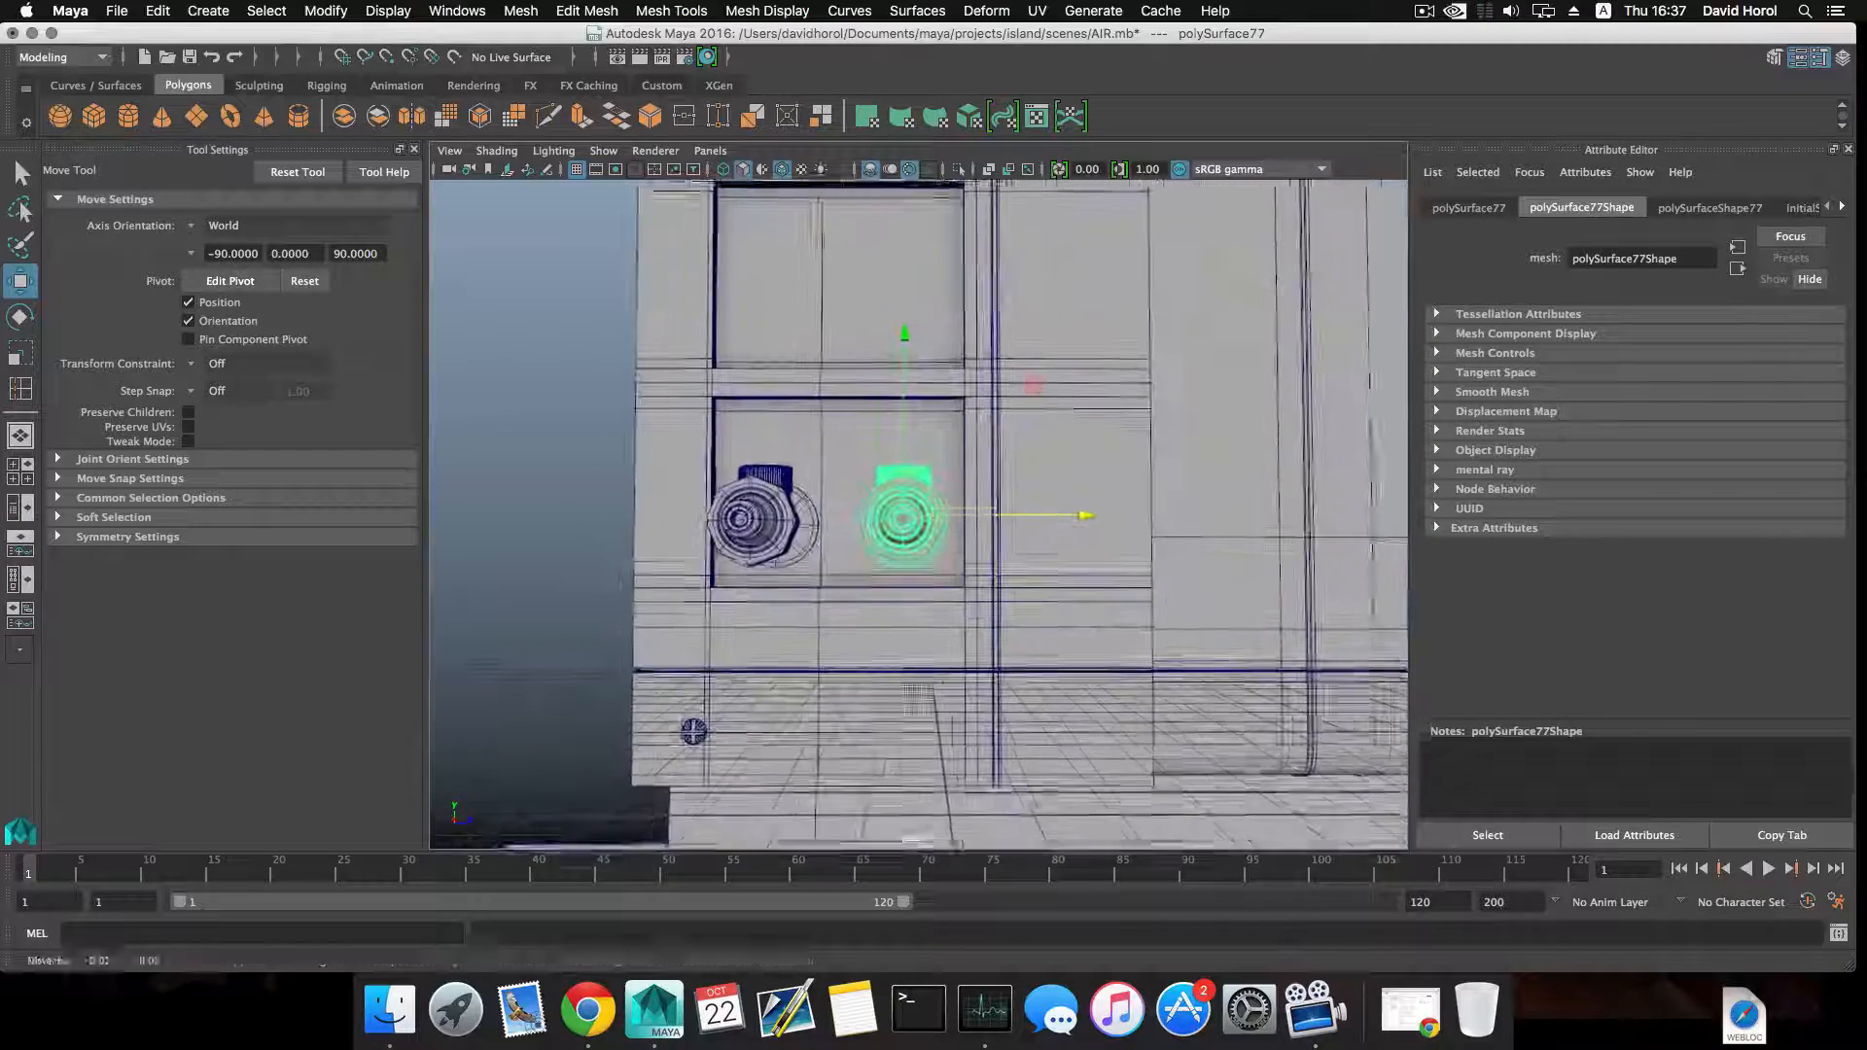
{"action": "middle_click_drag", "start_coordinate": [918, 700], "coordinate": [935, 684], "text": "alt"}
Duplicate the screw near the lower front corner of the side panel and center the copy's pivot.
{"action": "left_click", "coordinate": [708, 717]}
{"action": "scroll", "coordinate": [852, 716], "scroll_direction": "down", "scroll_amount": 5}
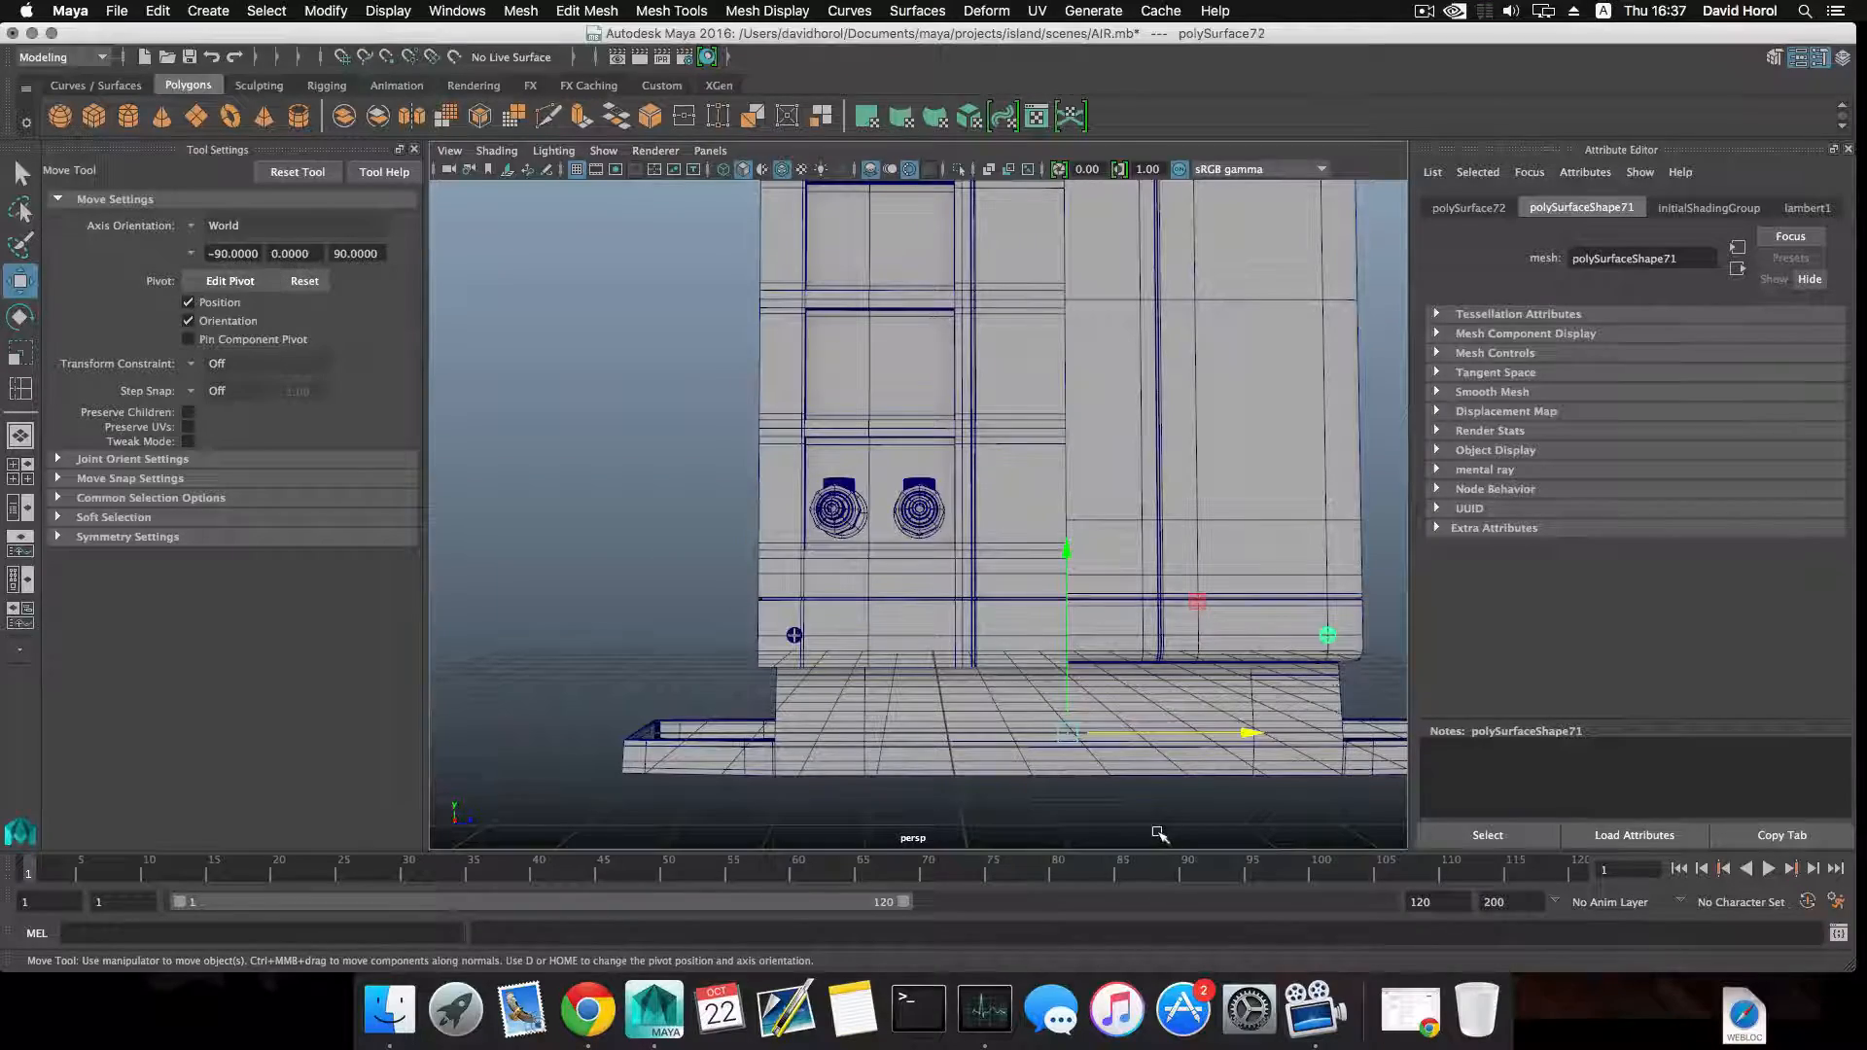
{"action": "scroll", "coordinate": [1157, 834], "scroll_direction": "down", "scroll_amount": 5}
{"action": "left_click_drag", "start_coordinate": [1087, 735], "coordinate": [1038, 803], "text": "alt"}
{"action": "scroll", "coordinate": [908, 779], "scroll_direction": "down", "scroll_amount": 3}
{"action": "scroll", "coordinate": [1045, 750], "scroll_direction": "down", "scroll_amount": 3}
{"action": "scroll", "coordinate": [1039, 803], "scroll_direction": "up", "scroll_amount": 5}
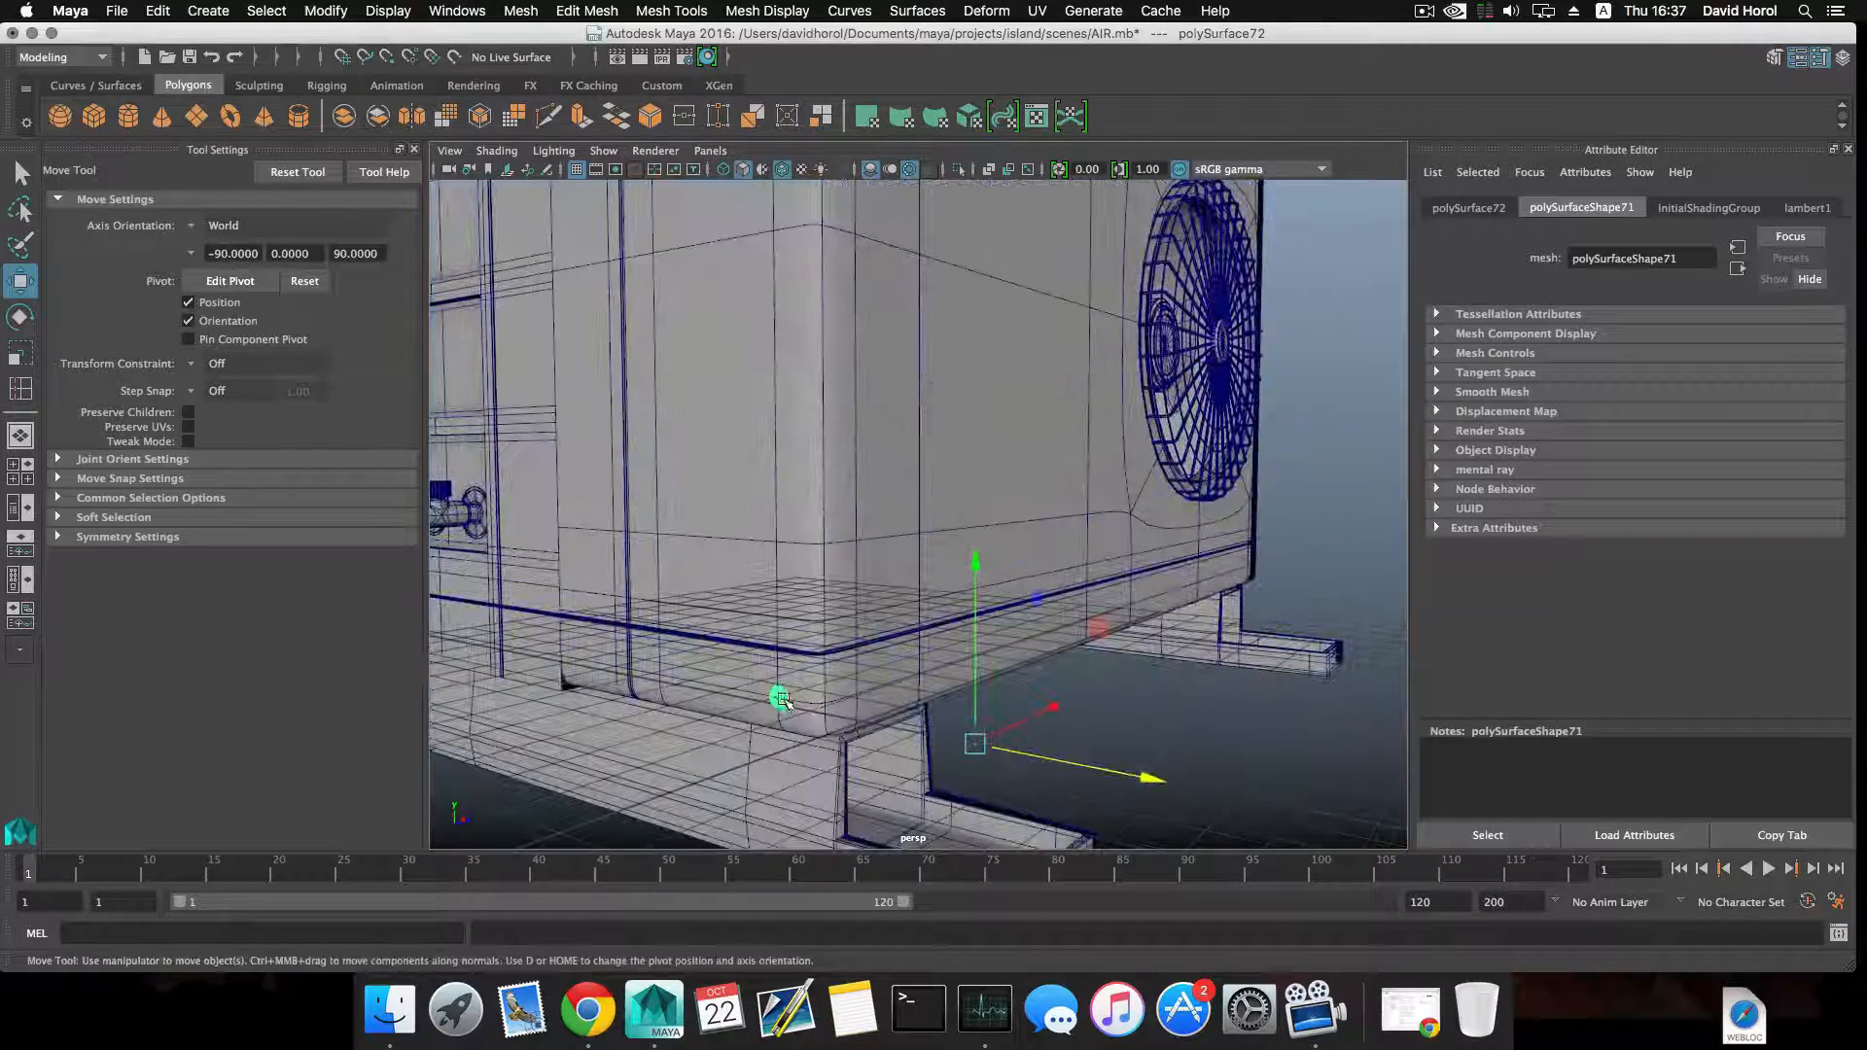
{"action": "scroll", "coordinate": [887, 792], "scroll_direction": "up", "scroll_amount": 4}
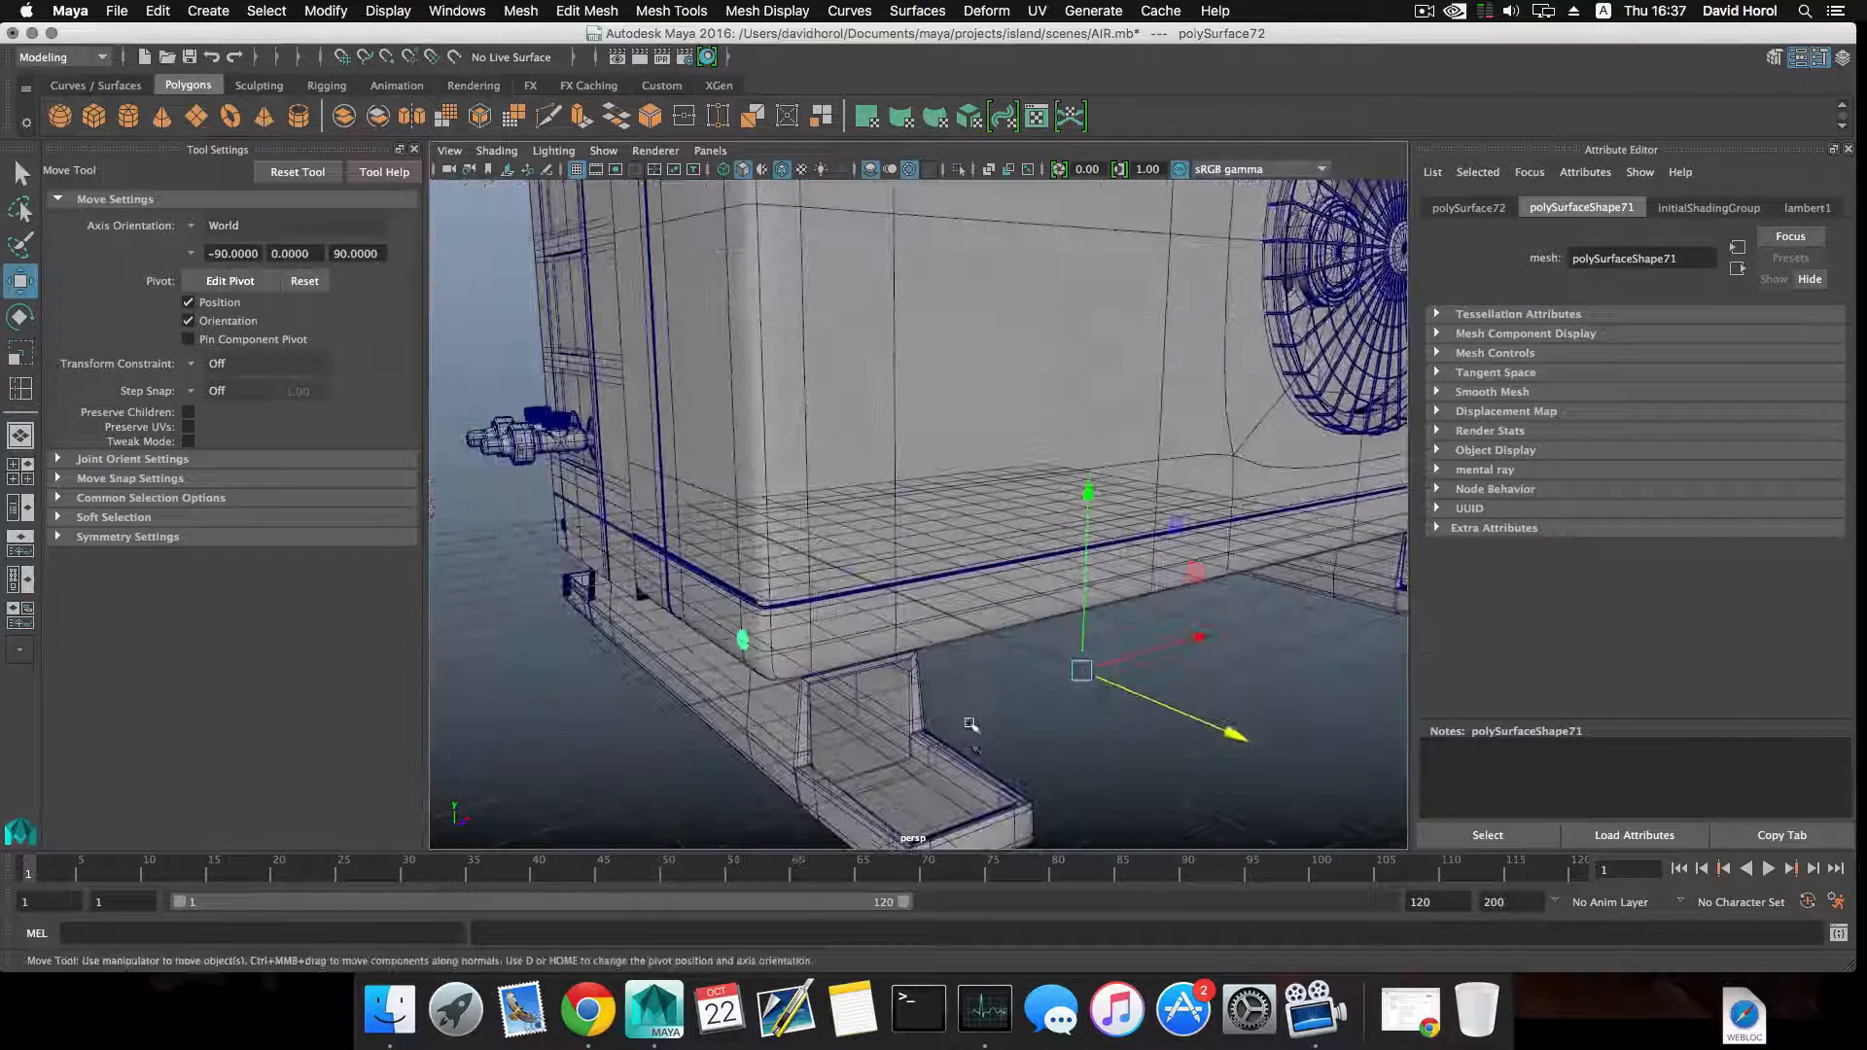
{"action": "key", "text": "super+d"}
{"action": "left_click", "coordinate": [325, 11]}
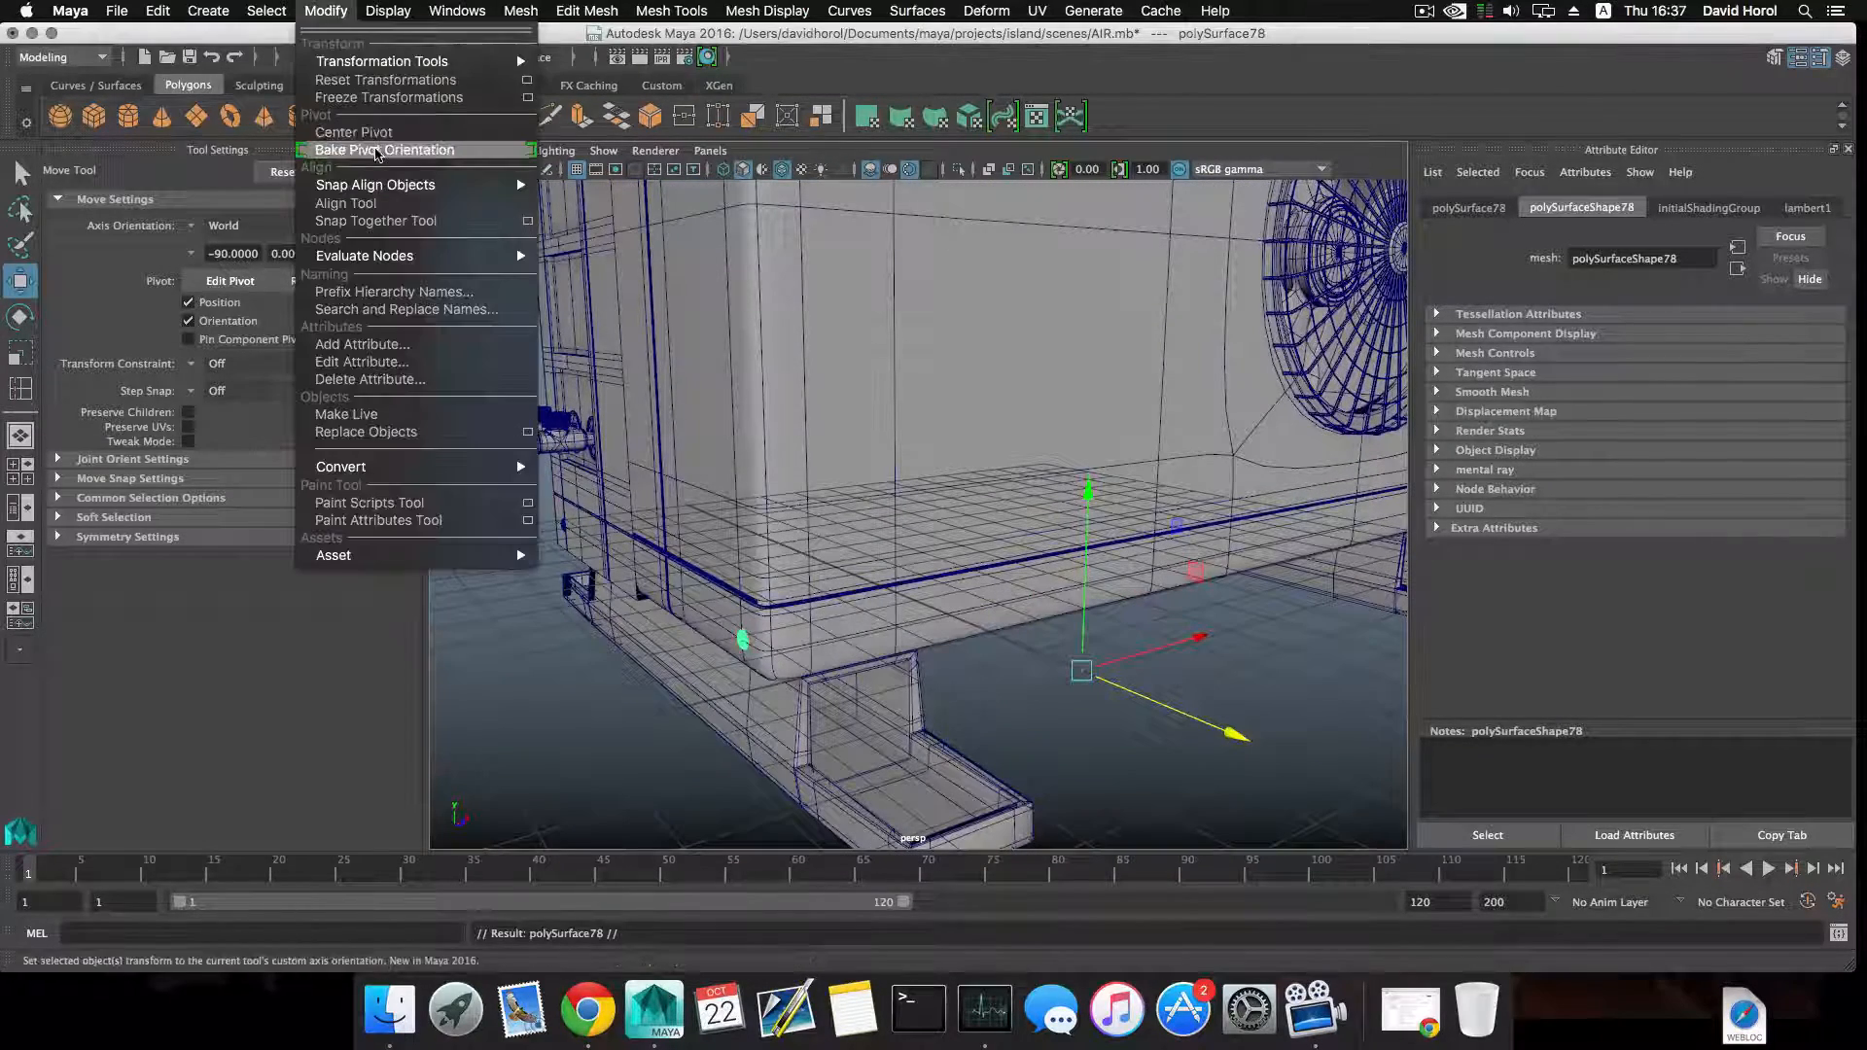
{"action": "left_click", "coordinate": [371, 134]}
Move the screw copy over the front end of the mounting foot and rotate it 90 degrees to lie flat.
{"action": "left_click_drag", "start_coordinate": [808, 681], "coordinate": [896, 797]}
{"action": "middle_click_drag", "start_coordinate": [896, 797], "coordinate": [807, 544], "text": "alt"}
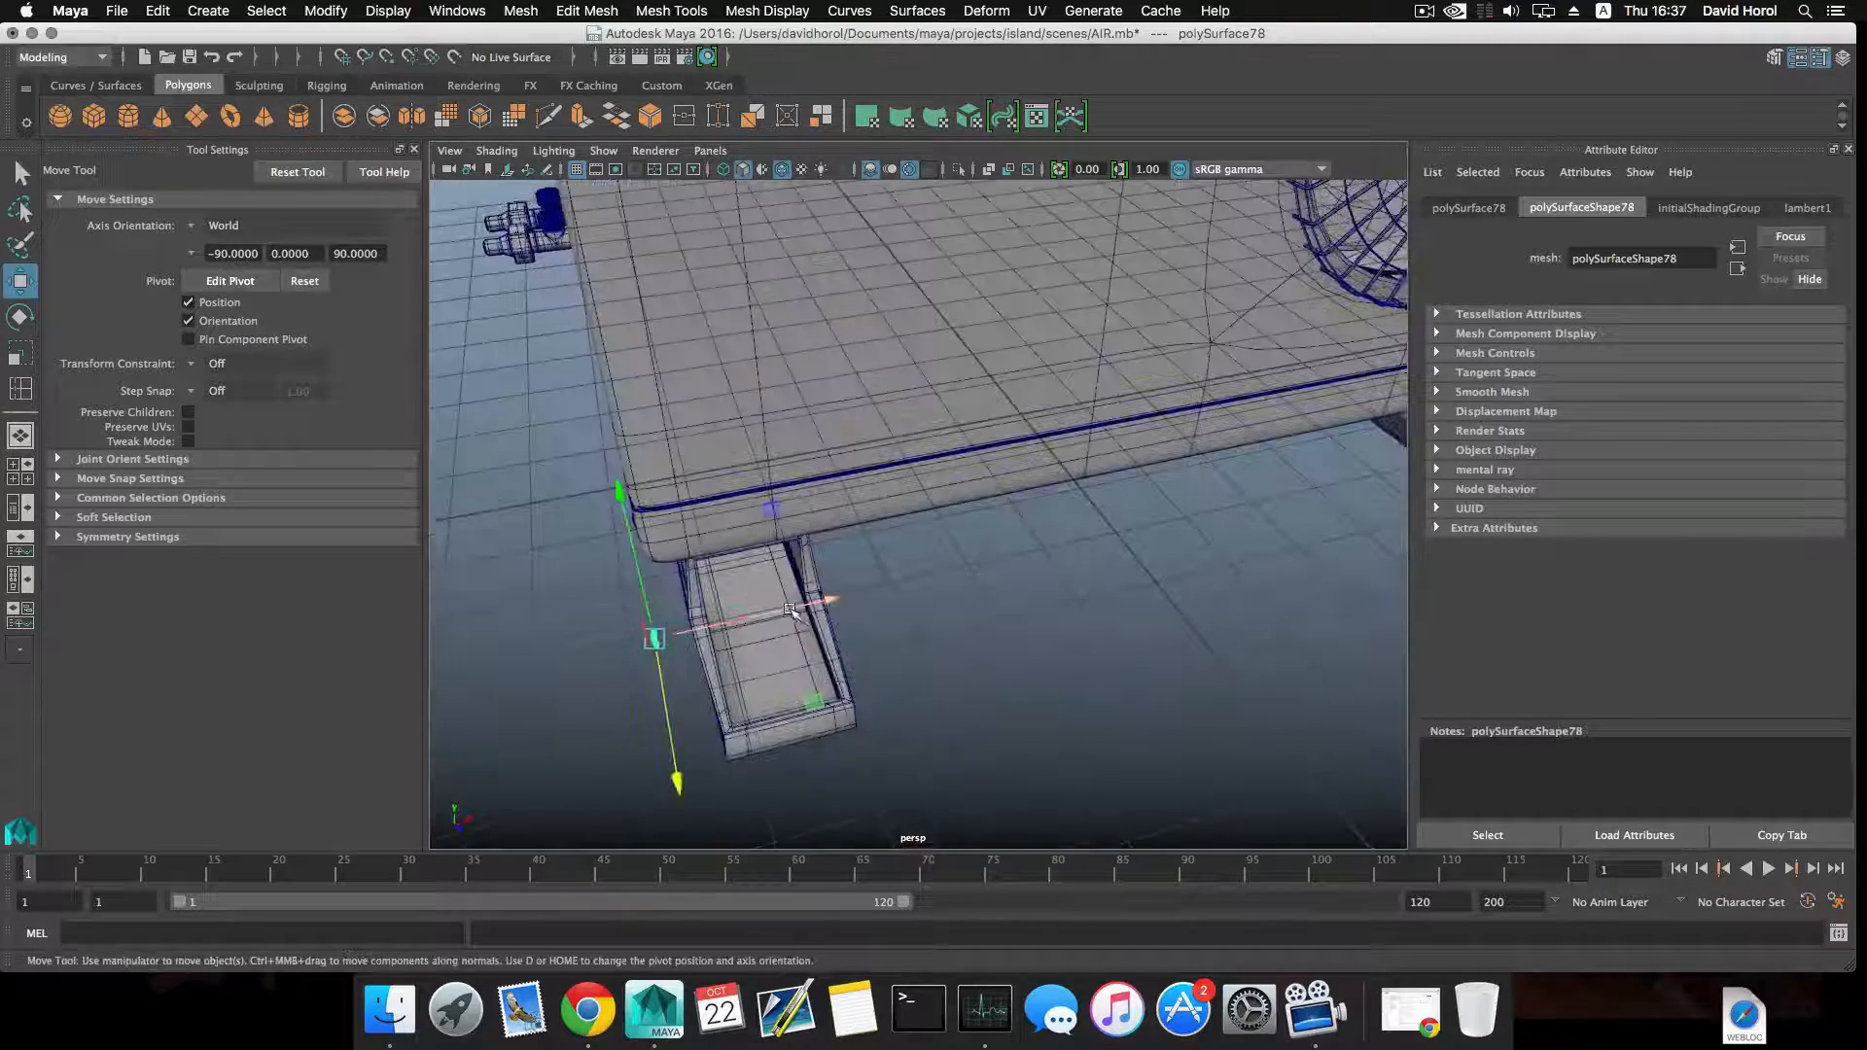
{"action": "key", "text": "e"}
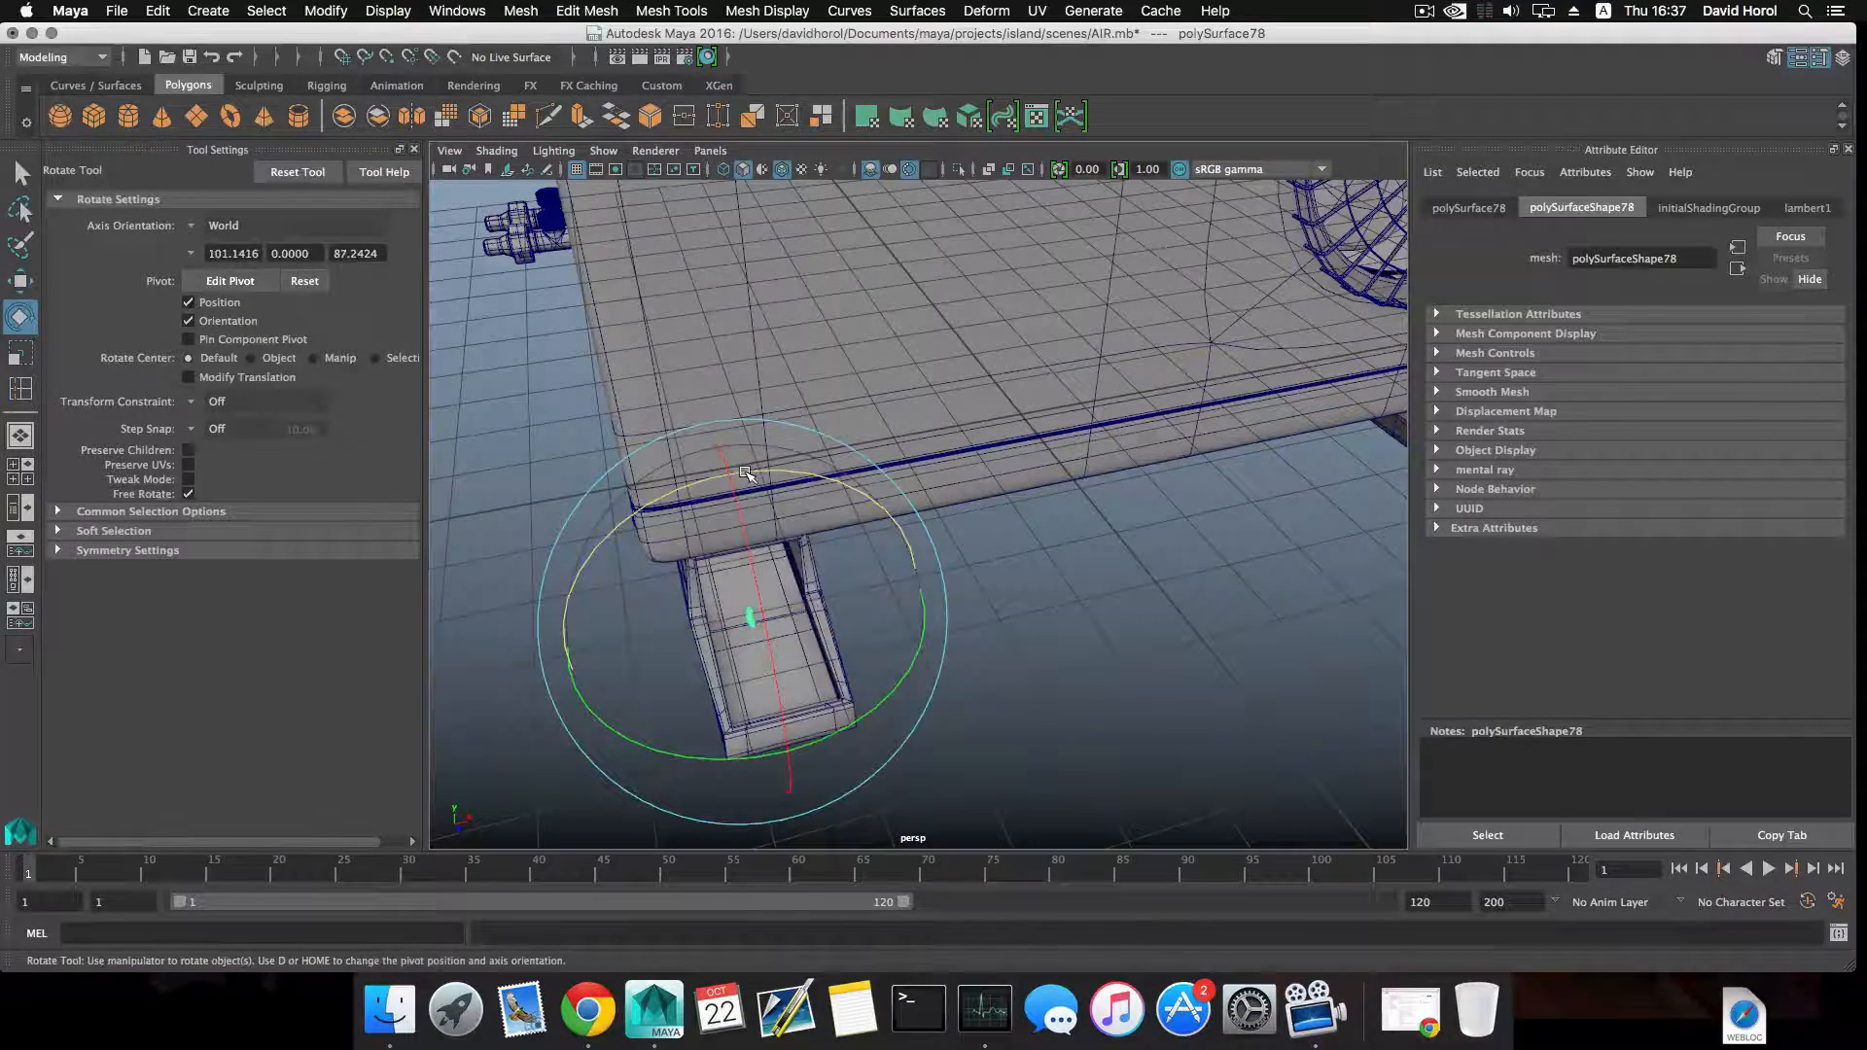
{"action": "key", "text": "j"}
{"action": "left_click_drag", "start_coordinate": [747, 474], "coordinate": [771, 475]}
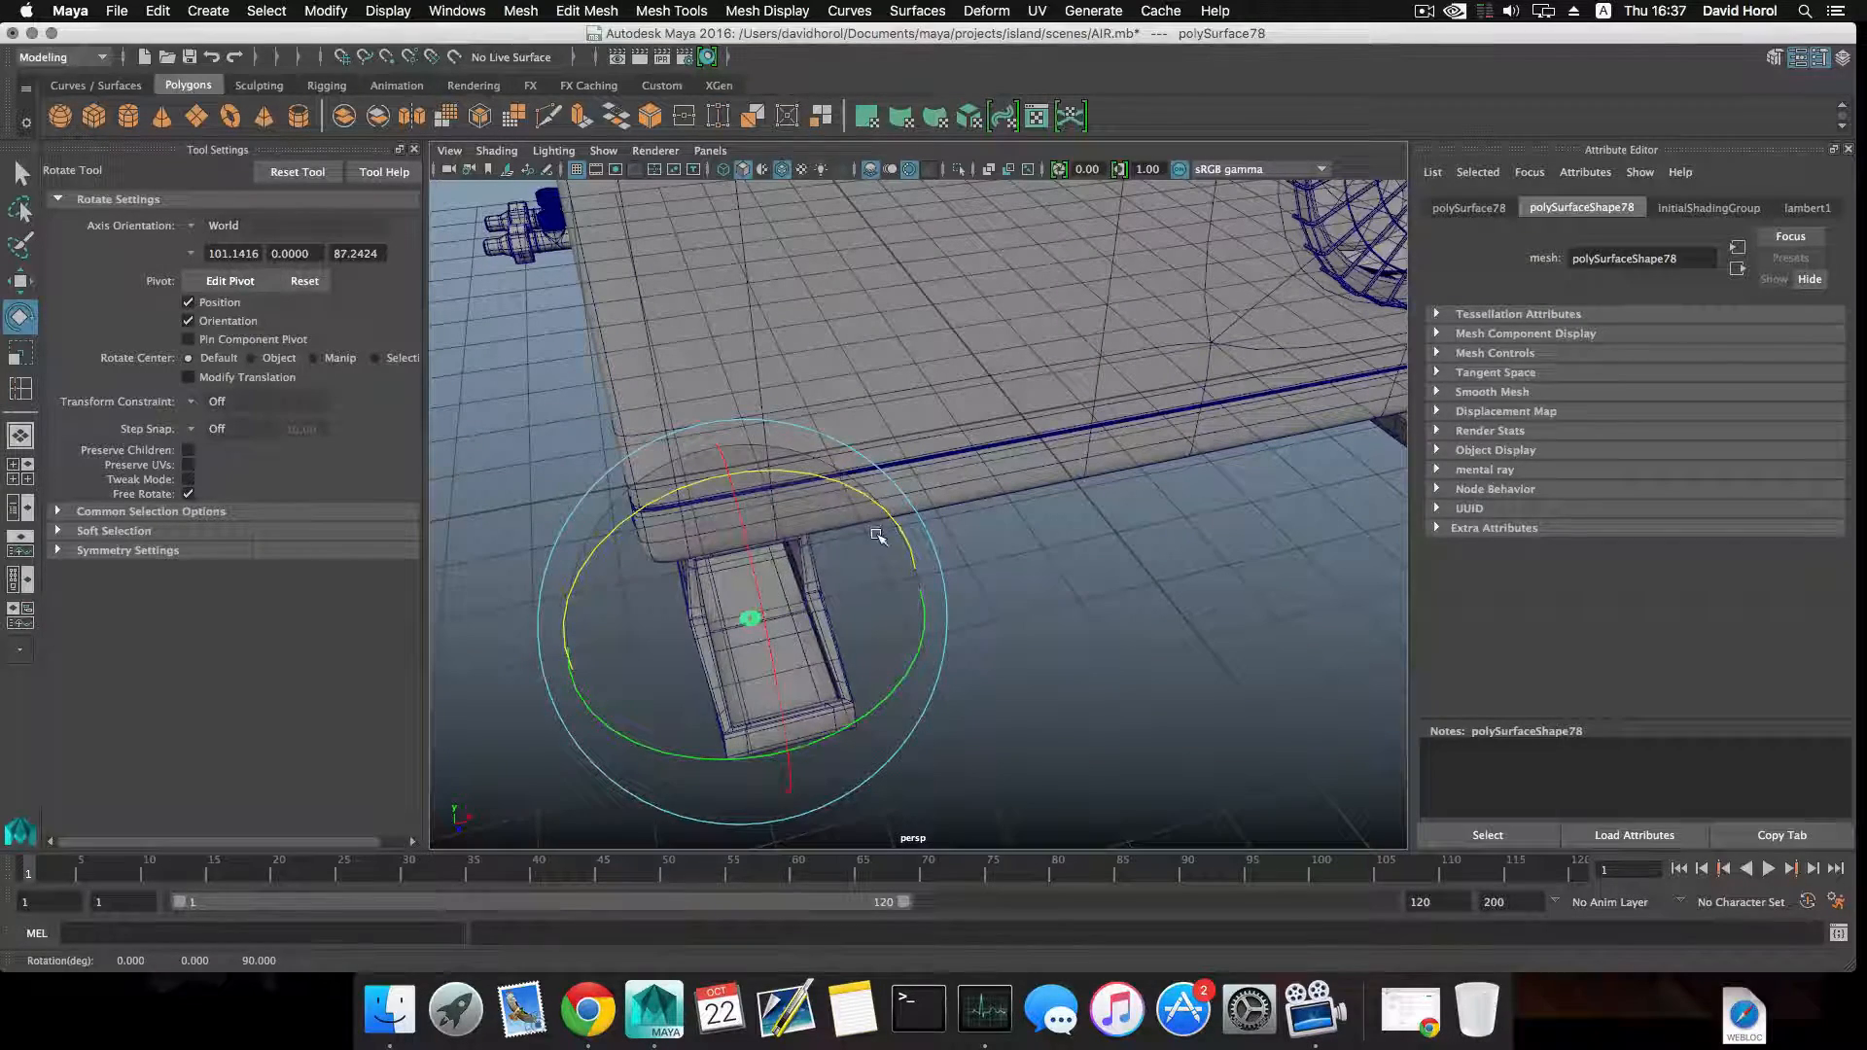
{"action": "left_click", "coordinate": [945, 547]}
Examine the two pipe valves on the side panel and the mounting foot below it up close.
{"action": "right_click_drag", "start_coordinate": [946, 554], "coordinate": [836, 574], "text": "alt"}
{"action": "left_click_drag", "start_coordinate": [836, 573], "coordinate": [950, 509], "text": "alt"}
{"action": "right_click_drag", "start_coordinate": [950, 509], "coordinate": [893, 611], "text": "alt"}
{"action": "middle_click_drag", "start_coordinate": [860, 574], "coordinate": [973, 622], "text": "alt"}
{"action": "left_click_drag", "start_coordinate": [875, 603], "coordinate": [1001, 579], "text": "alt"}
{"action": "middle_click_drag", "start_coordinate": [797, 486], "coordinate": [948, 588], "text": "alt"}
{"action": "right_click_drag", "start_coordinate": [949, 588], "coordinate": [1007, 637], "text": "alt"}
{"action": "left_click", "coordinate": [638, 569]}
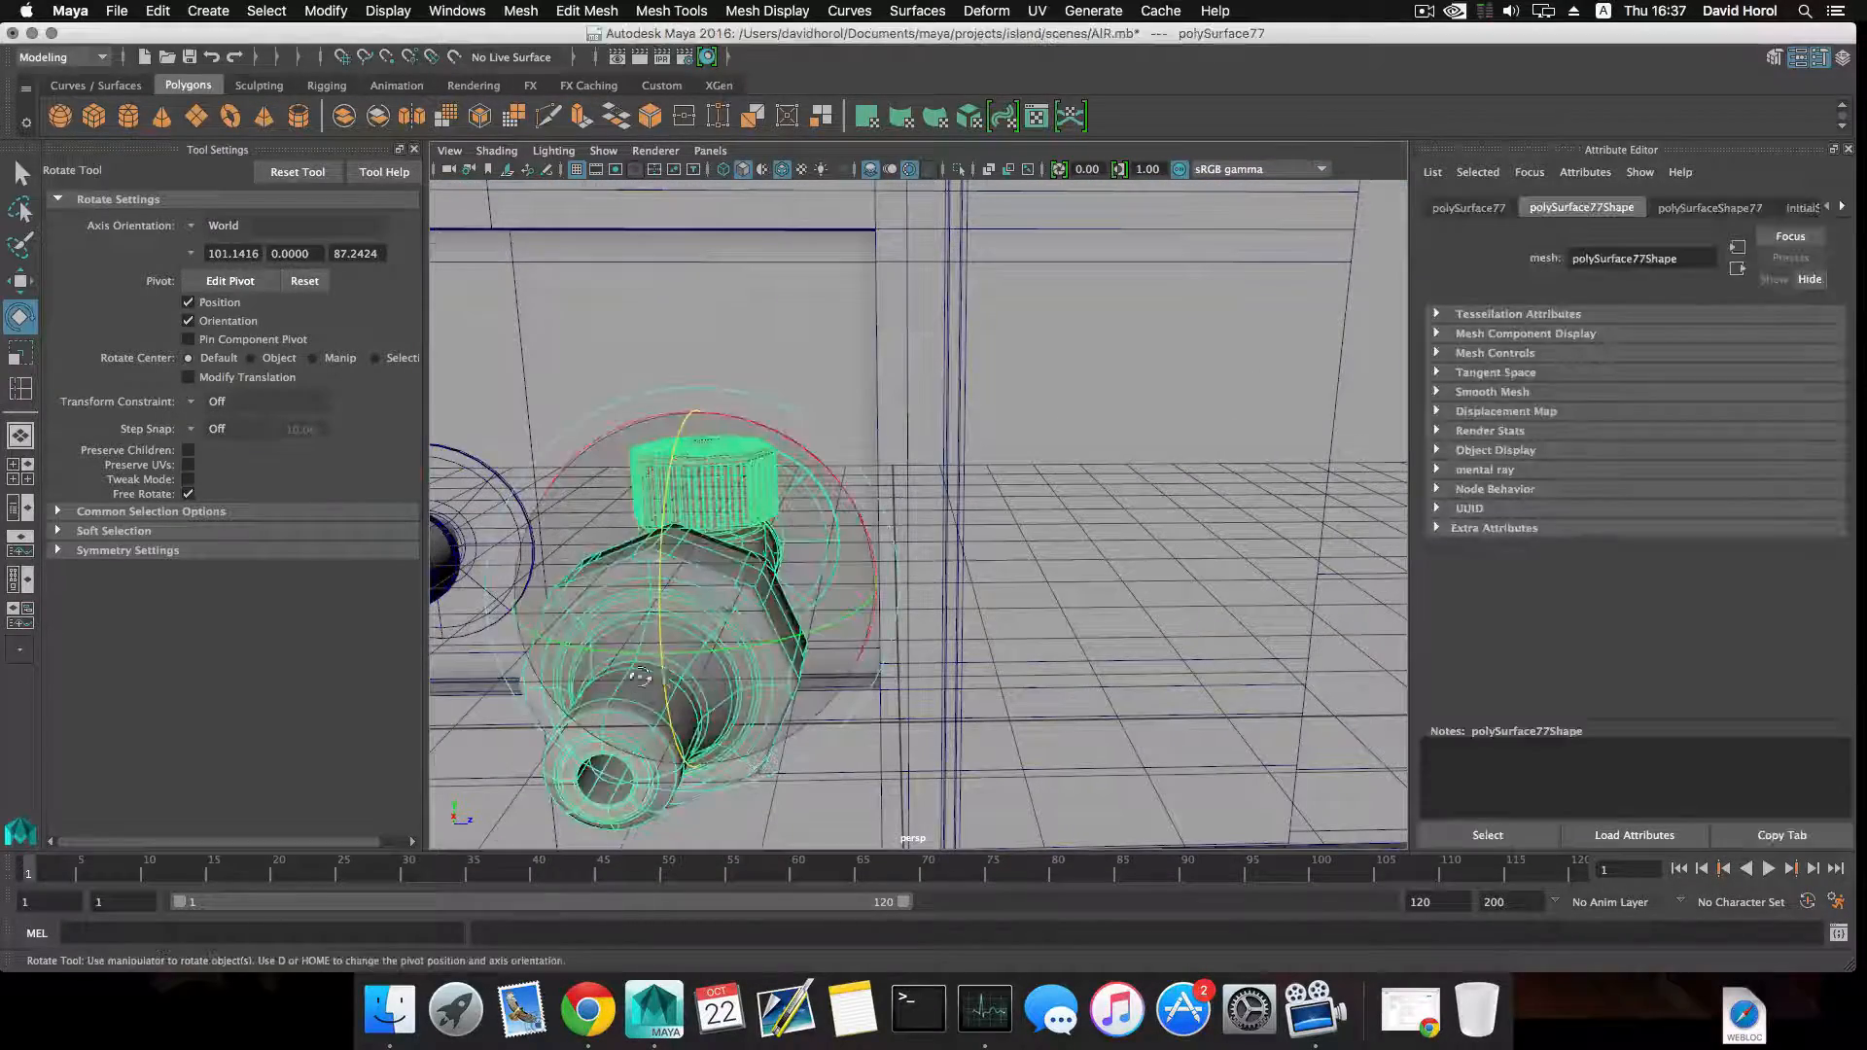
{"action": "left_click_drag", "start_coordinate": [640, 677], "coordinate": [506, 637], "text": "alt"}
{"action": "middle_click_drag", "start_coordinate": [505, 637], "coordinate": [721, 604], "text": "alt"}
{"action": "left_click_drag", "start_coordinate": [721, 604], "coordinate": [678, 525], "text": "alt"}
{"action": "right_click_drag", "start_coordinate": [740, 542], "coordinate": [662, 515], "text": "alt"}
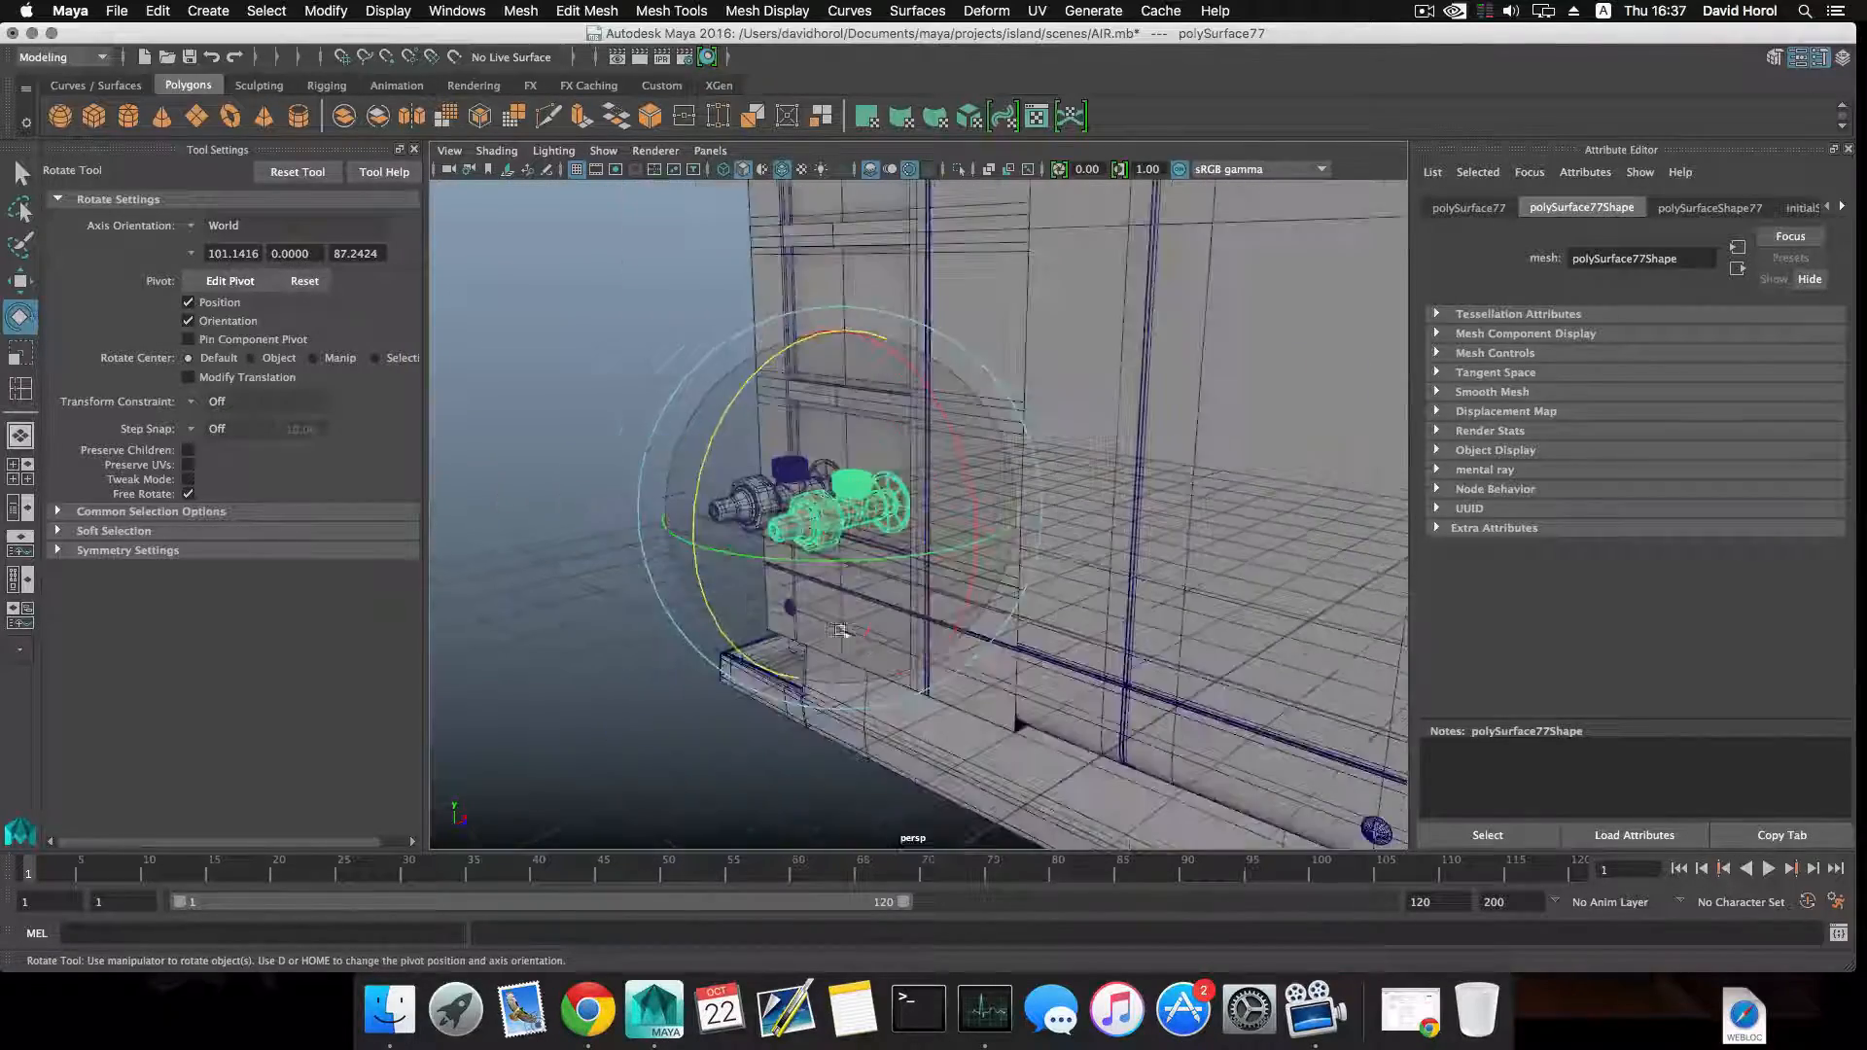
{"action": "left_click_drag", "start_coordinate": [661, 515], "coordinate": [761, 564], "text": "alt"}
{"action": "middle_click_drag", "start_coordinate": [761, 564], "coordinate": [467, 467], "text": "alt"}
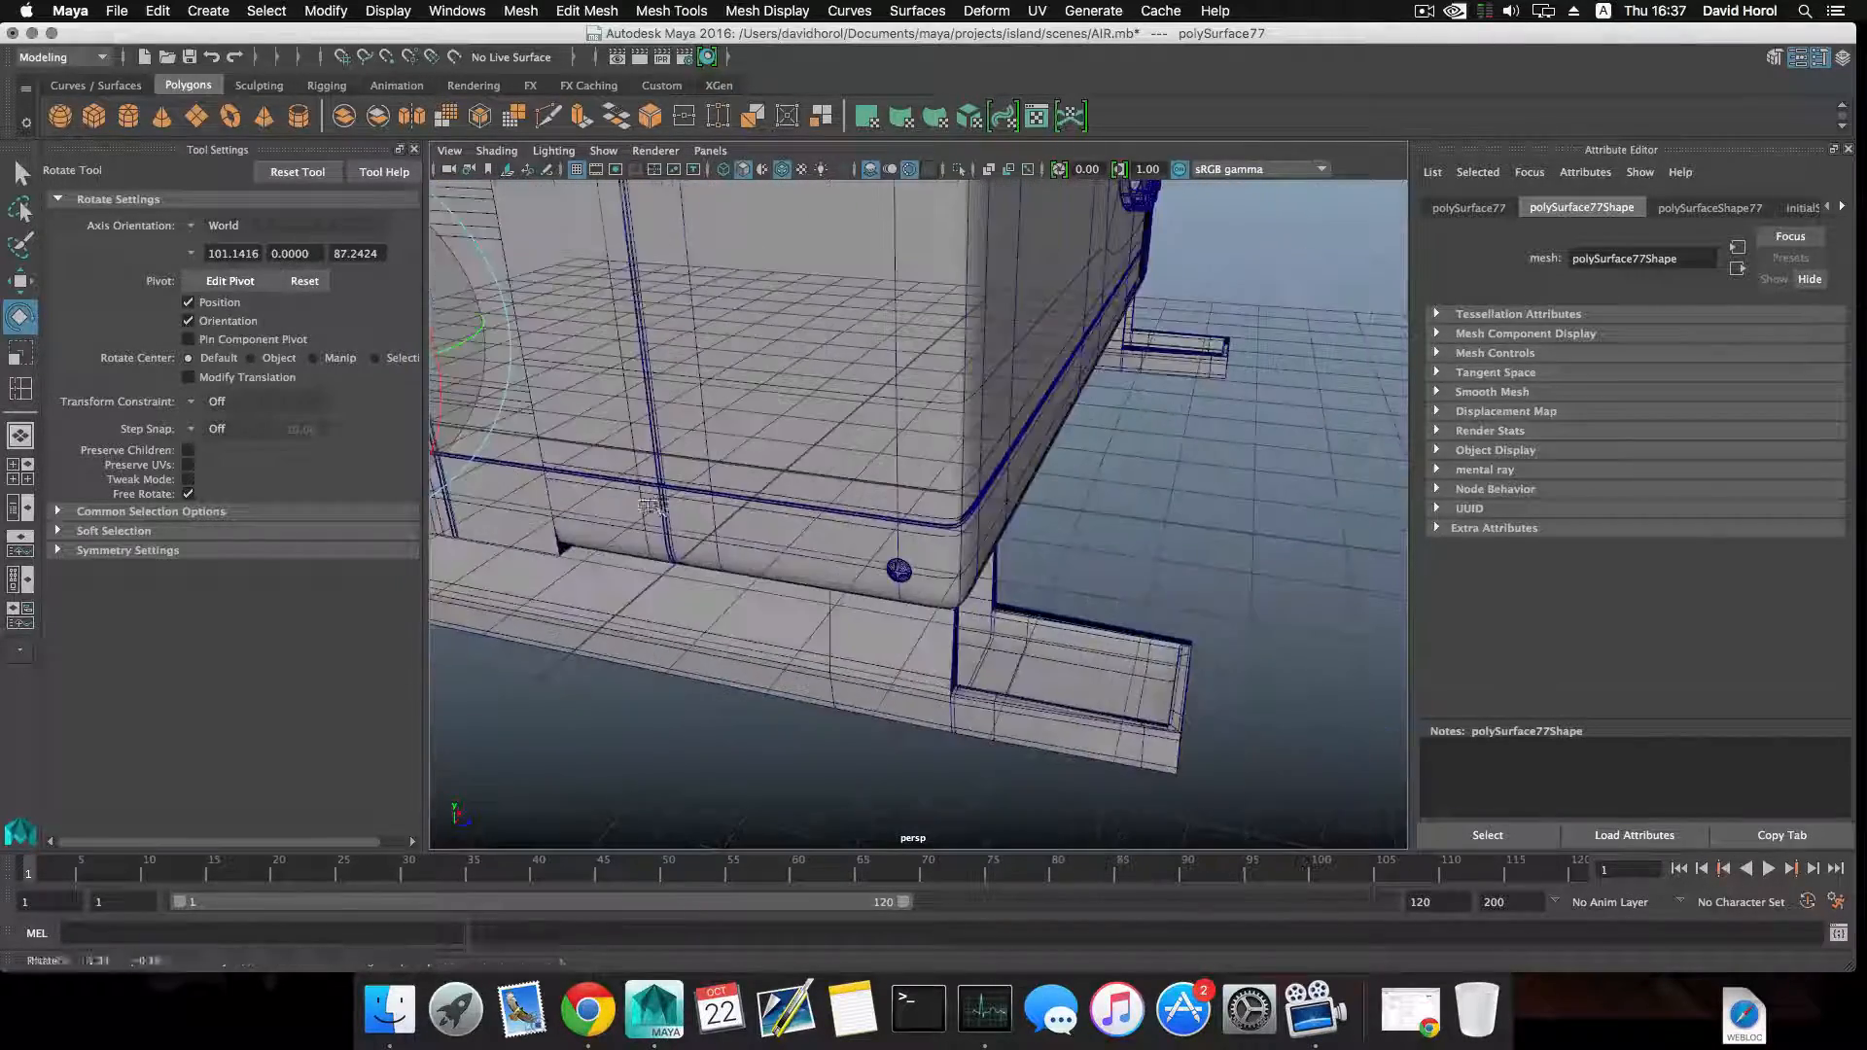
{"action": "left_click_drag", "start_coordinate": [622, 516], "coordinate": [554, 505], "text": "alt"}
{"action": "right_click_drag", "start_coordinate": [671, 535], "coordinate": [901, 593], "text": "alt"}
{"action": "middle_click_drag", "start_coordinate": [900, 592], "coordinate": [879, 567], "text": "alt"}
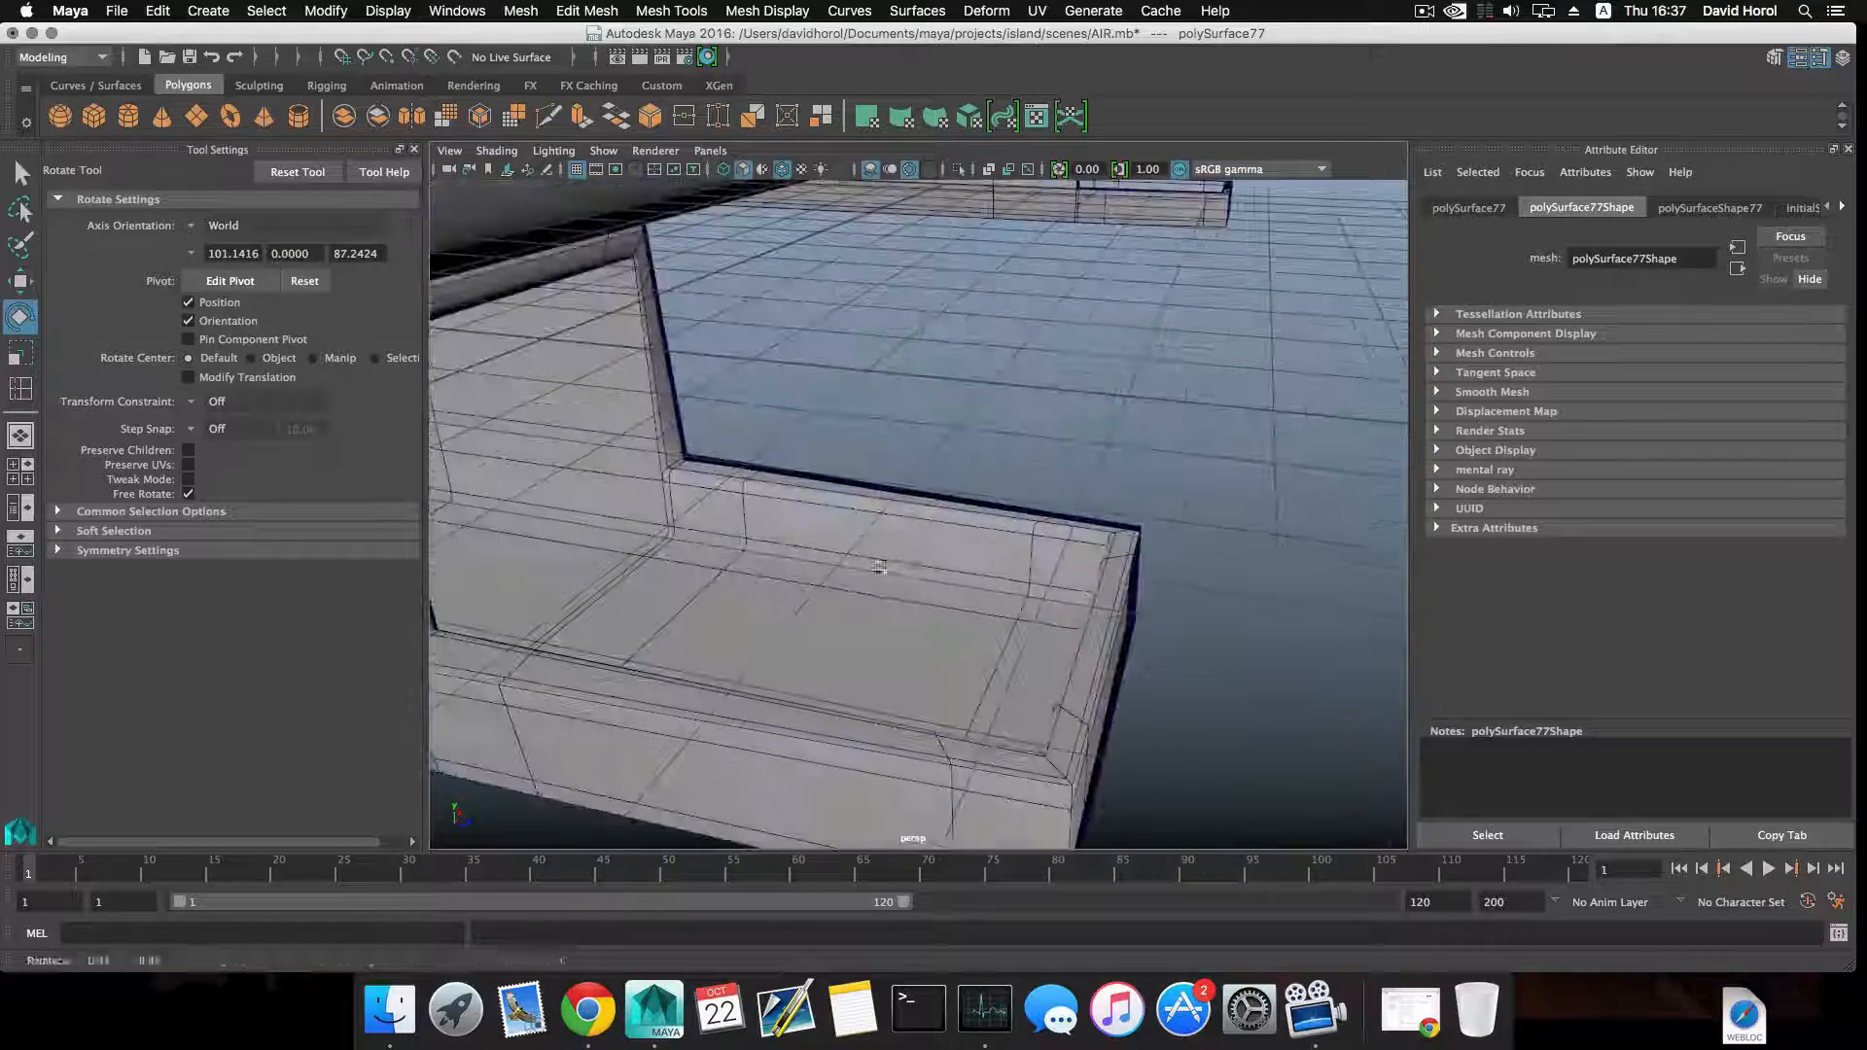
Turn on smooth mesh preview for the recessed side panel, then clear the selection and view the whole unit.
{"action": "left_click", "coordinate": [929, 659]}
{"action": "left_click_drag", "start_coordinate": [735, 593], "coordinate": [735, 430], "text": "alt"}
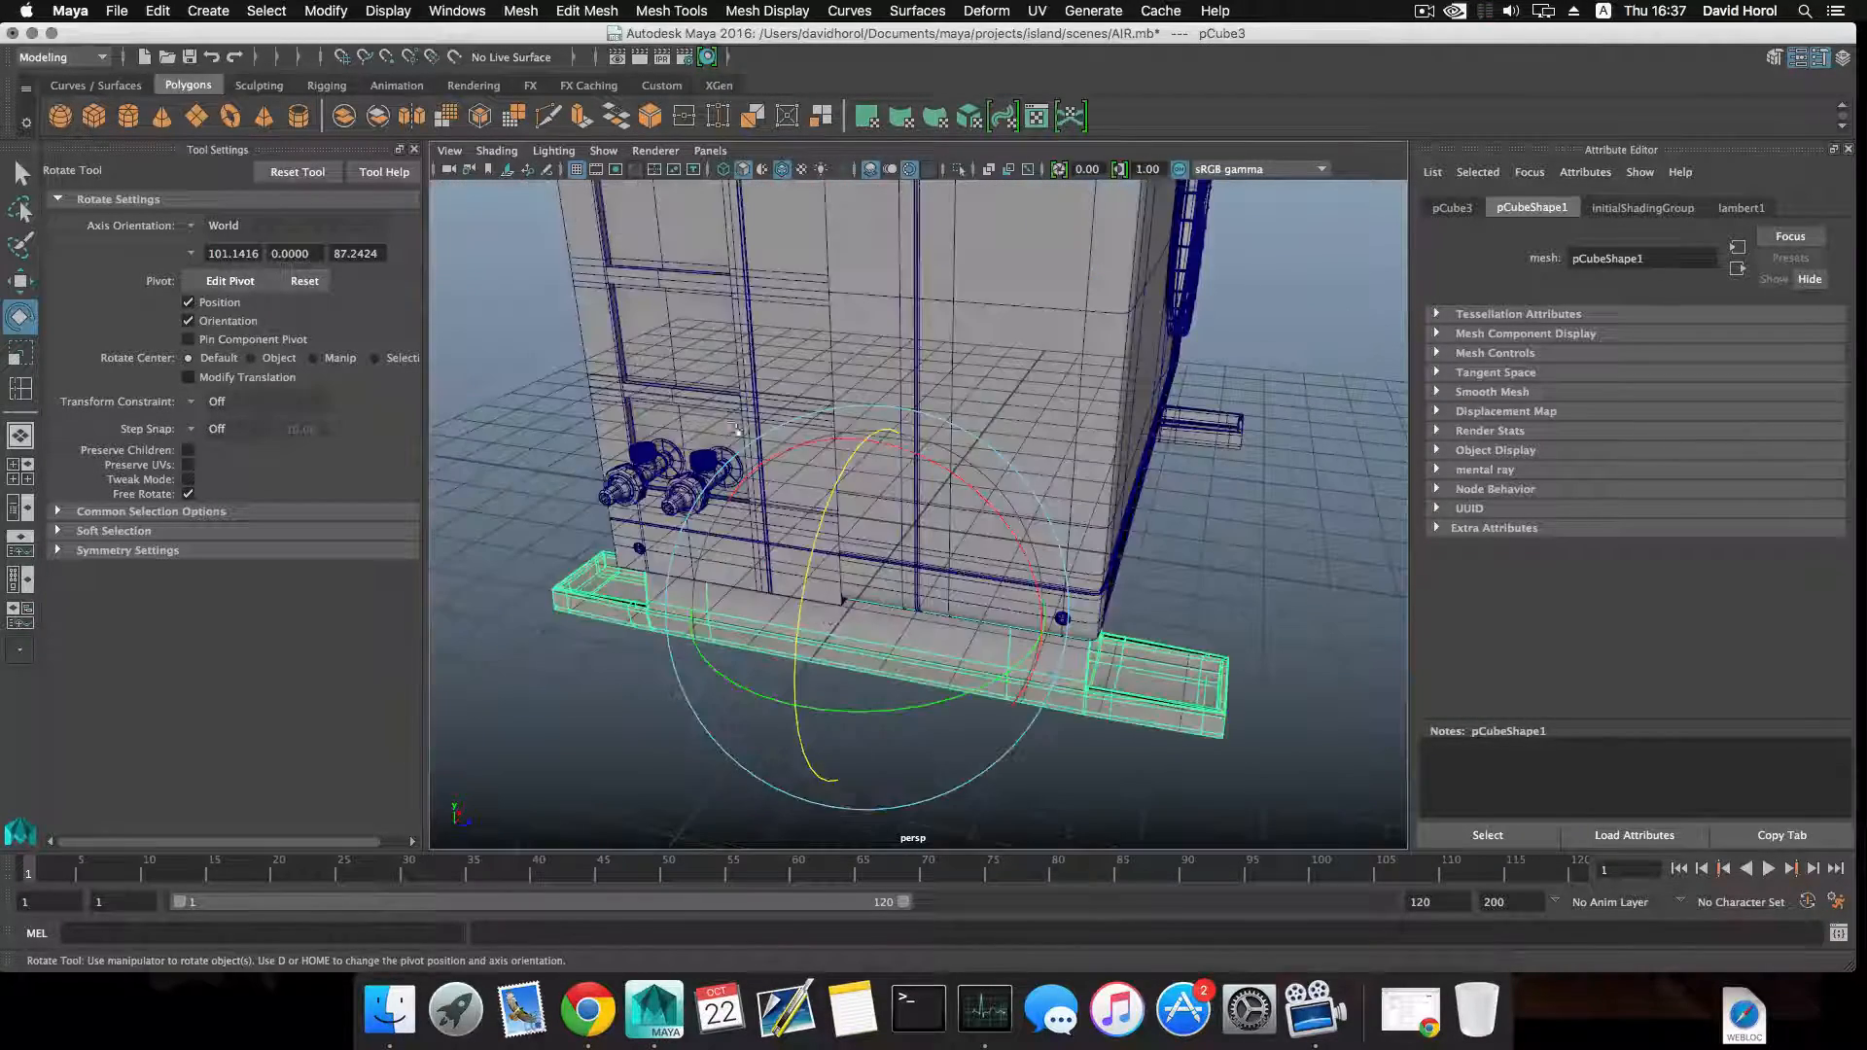
{"action": "left_click", "coordinate": [705, 342]}
{"action": "key", "text": "3"}
{"action": "left_click", "coordinate": [1291, 496]}
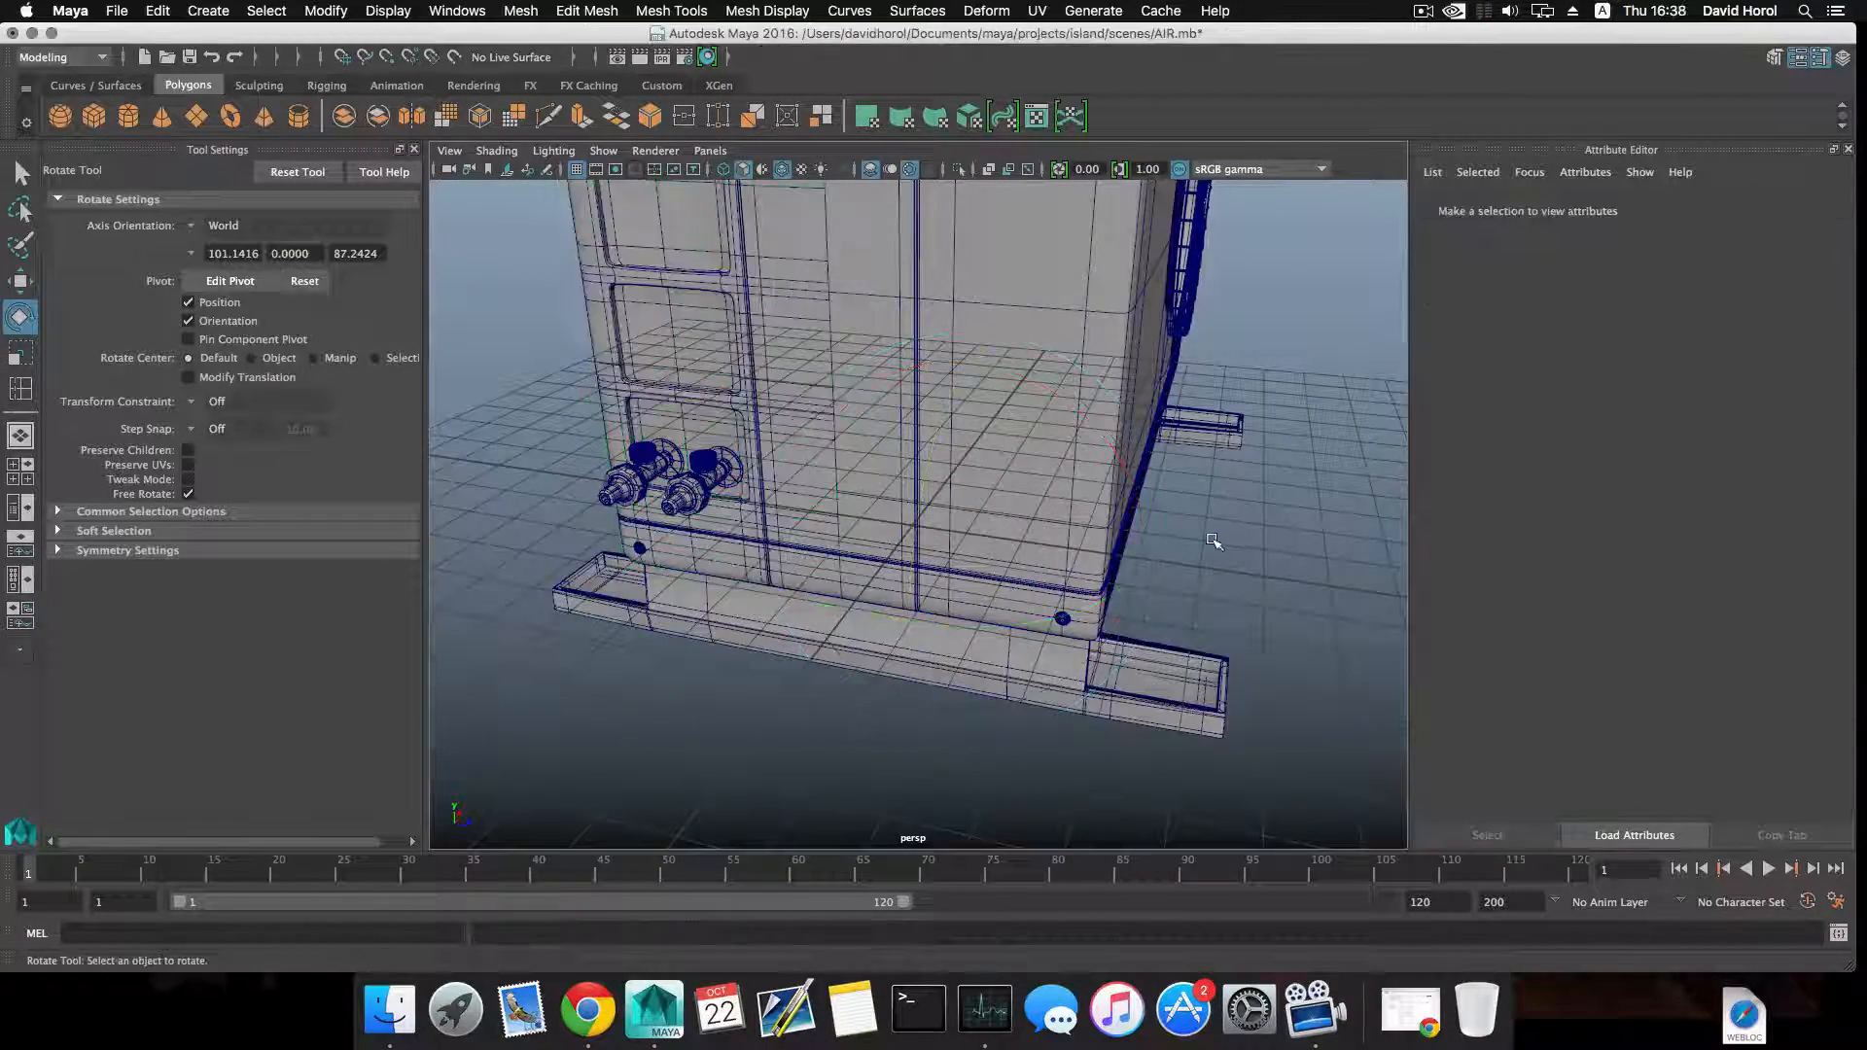
{"action": "left_click_drag", "start_coordinate": [1209, 534], "coordinate": [933, 532], "text": "alt"}
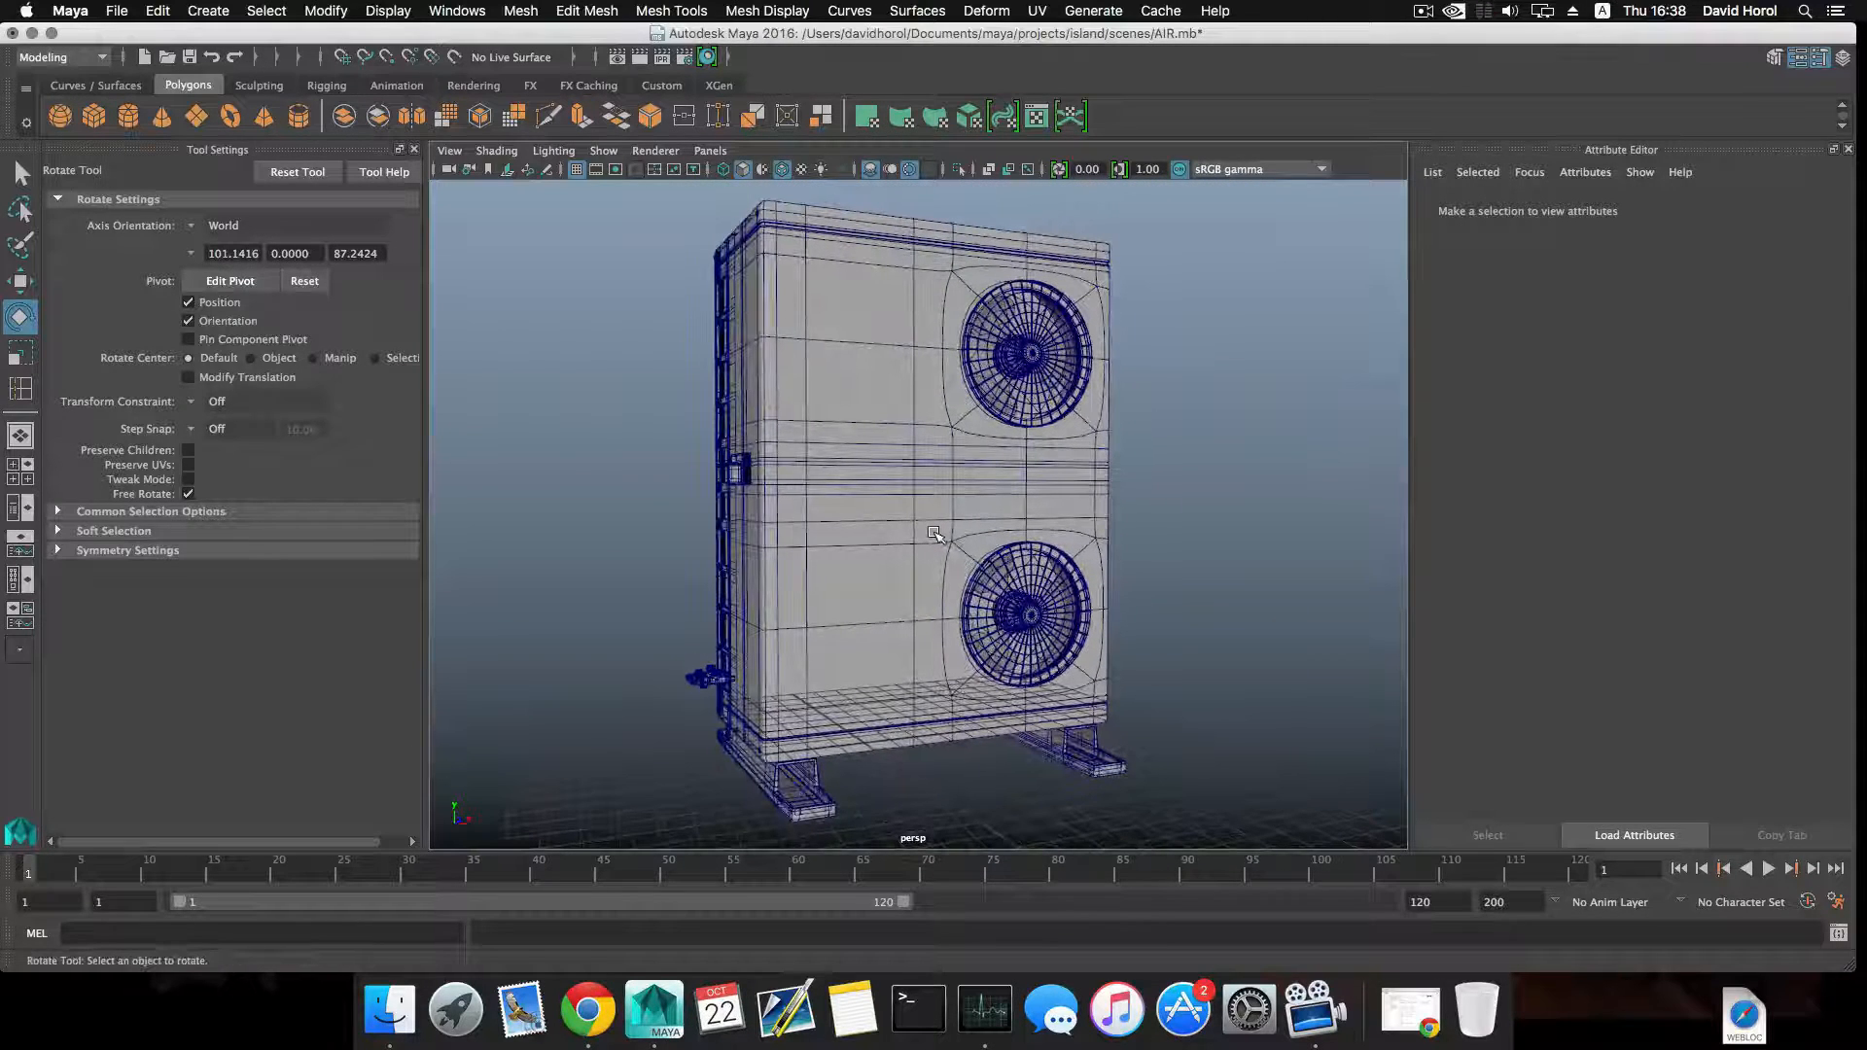